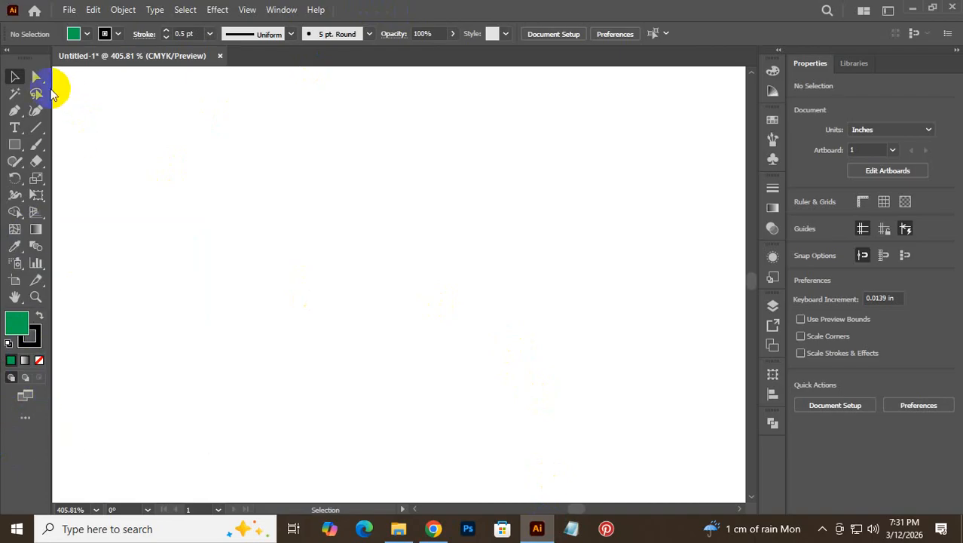
- Switch from Illustrator to Google Chrome's new tab page from the taskbar
{"action": "left_click", "coordinate": [435, 530]}
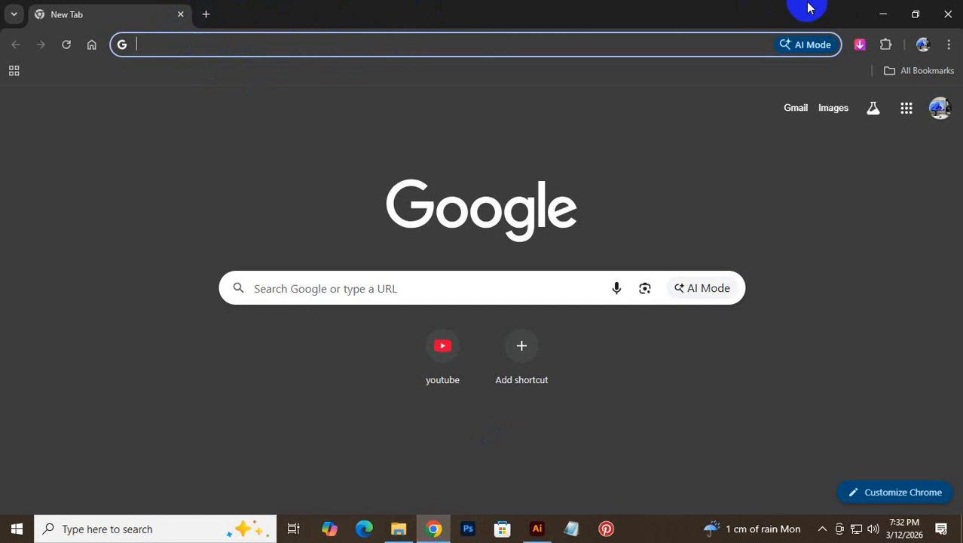
- Load graphicriver.net from the 'gra' address-bar suggestion and select the page address
{"action": "left_click", "coordinate": [242, 44]}
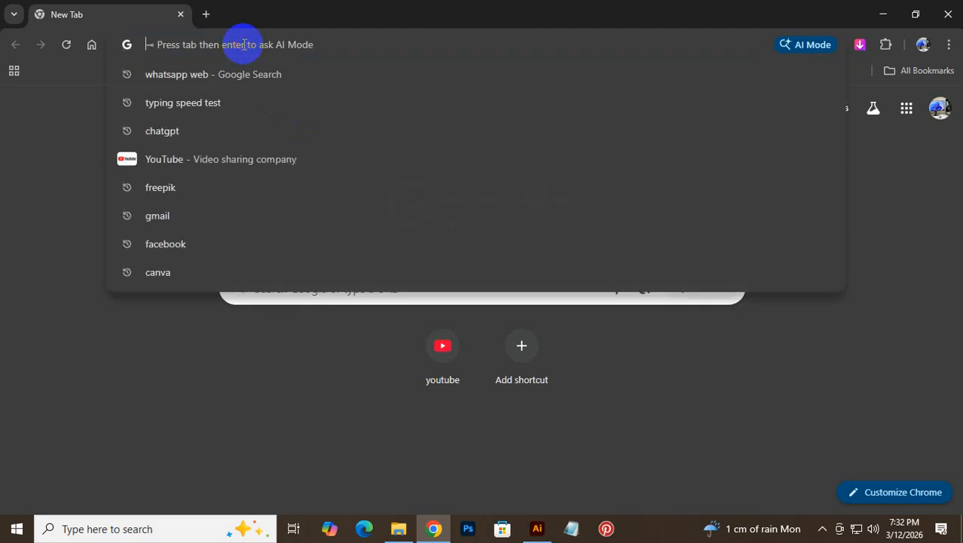
{"action": "type", "text": "graphicriver.net"}
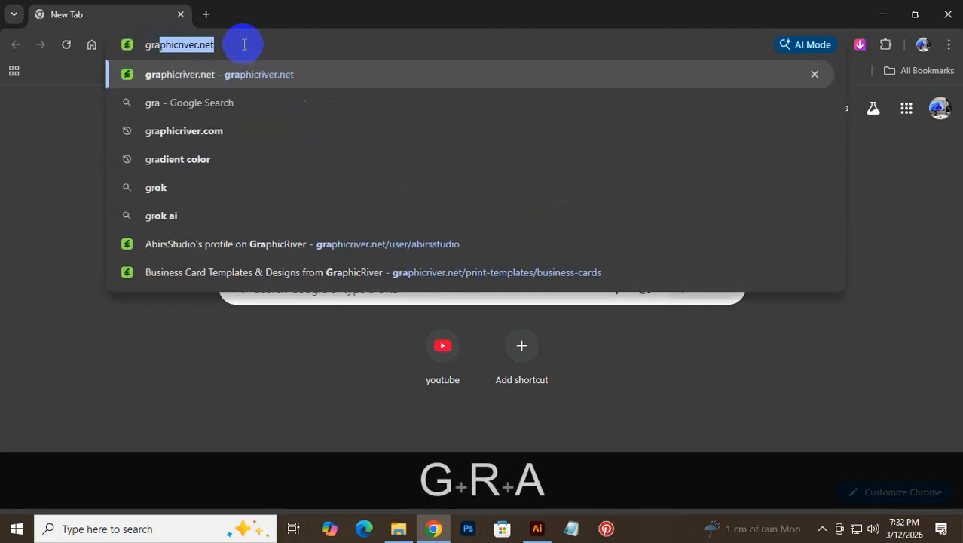
{"action": "key", "text": "Return"}
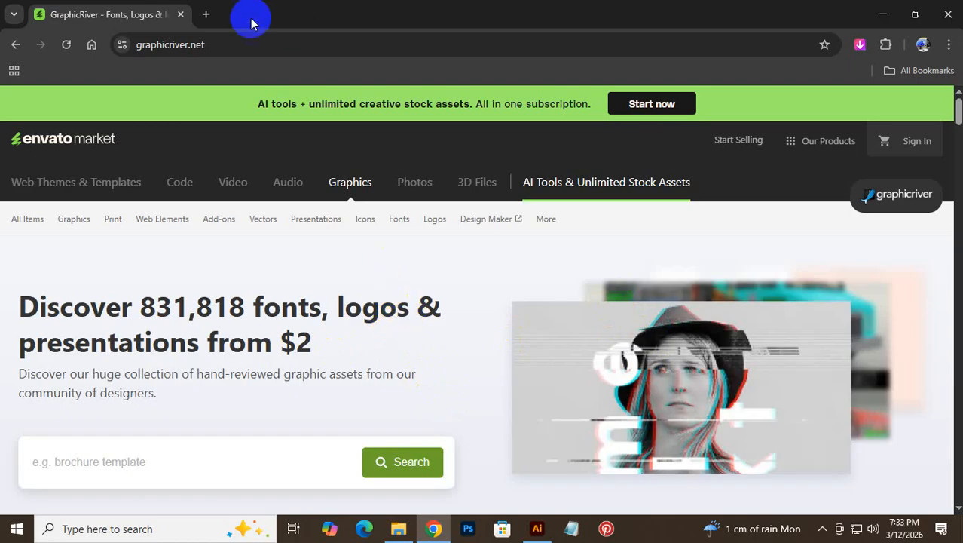
{"action": "left_click", "coordinate": [165, 44]}
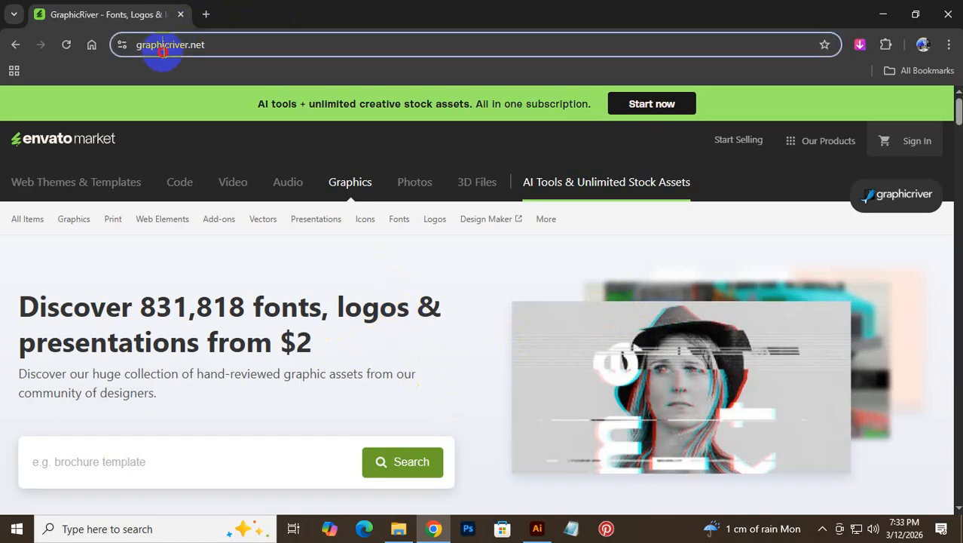
- Search Google for 'business card design' in a new tab and switch to image results
{"action": "left_click", "coordinate": [206, 14]}
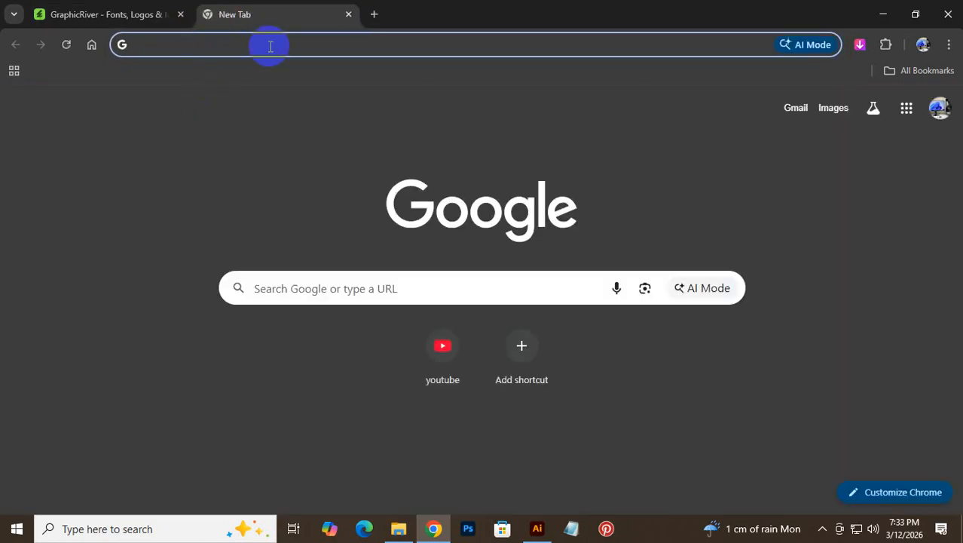
{"action": "type", "text": "busi"}
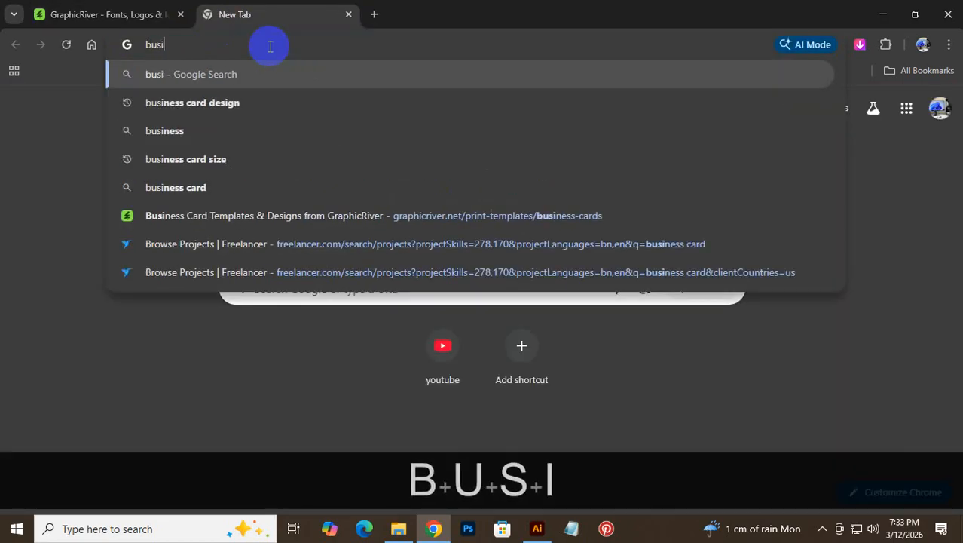
{"action": "type", "text": "ness "}
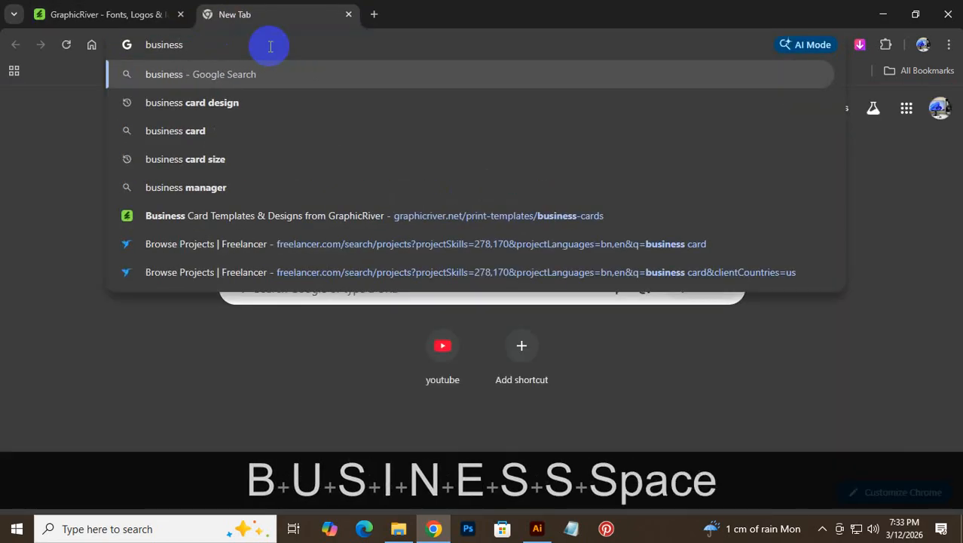
{"action": "type", "text": "card d"}
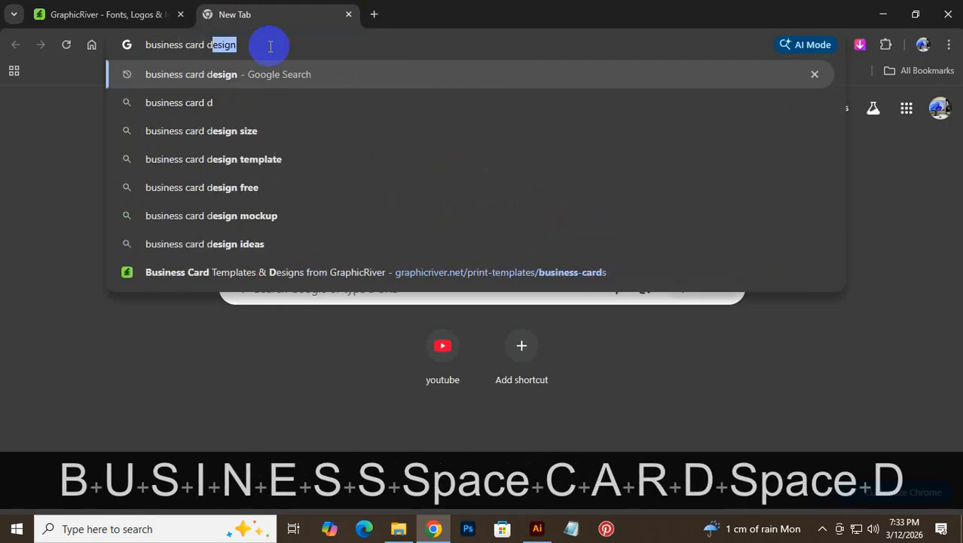
{"action": "type", "text": "esign"}
{"action": "key", "text": "Return"}
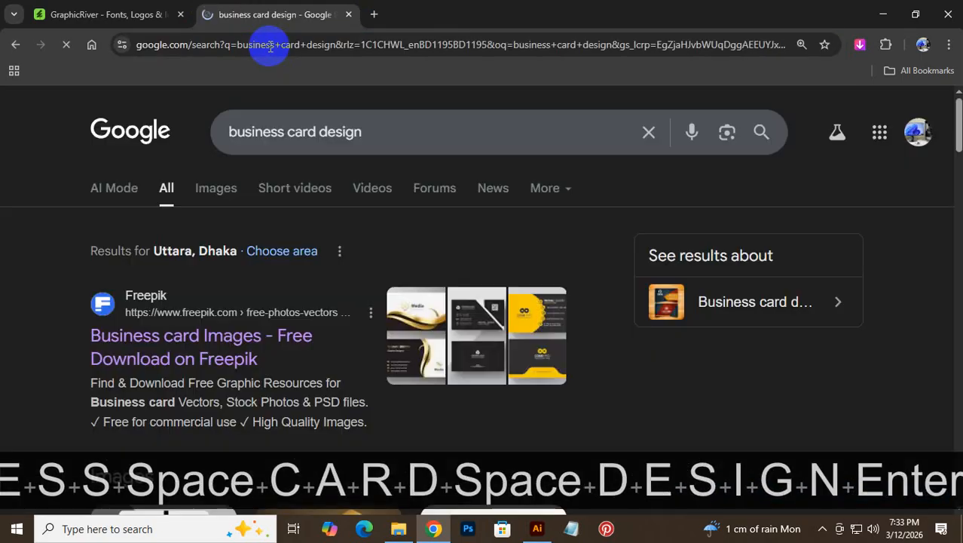
{"action": "left_click", "coordinate": [220, 190]}
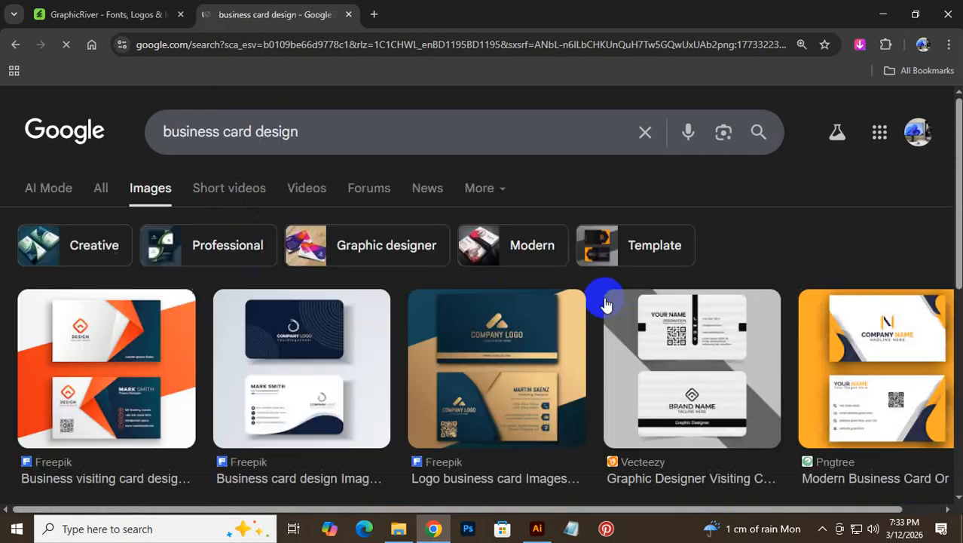
- Scroll through the business card design image examples, then return to the GraphicRiver tab
{"action": "scroll", "coordinate": [605, 304], "scroll_direction": "down", "scroll_amount": 5}
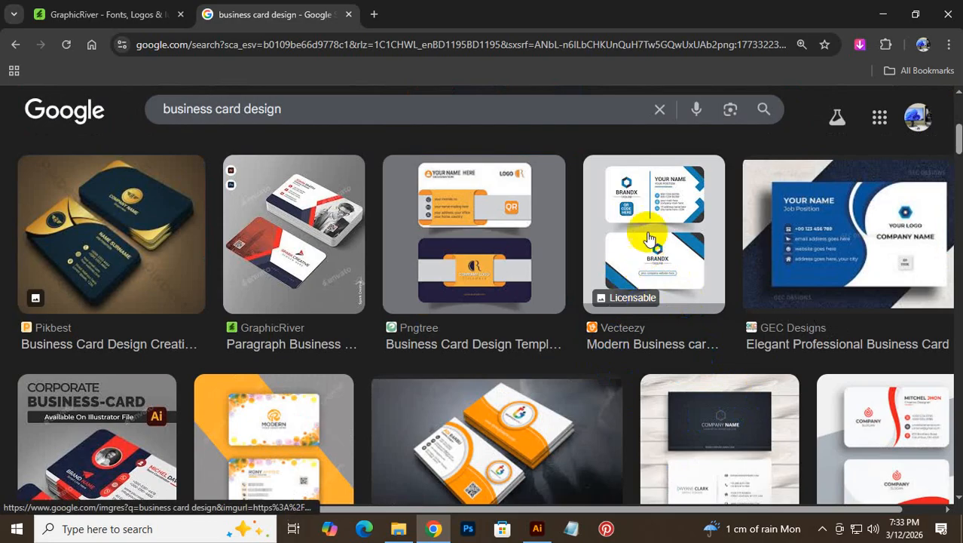
{"action": "scroll", "coordinate": [704, 460], "scroll_direction": "down", "scroll_amount": 2}
{"action": "scroll", "coordinate": [705, 459], "scroll_direction": "down", "scroll_amount": 3}
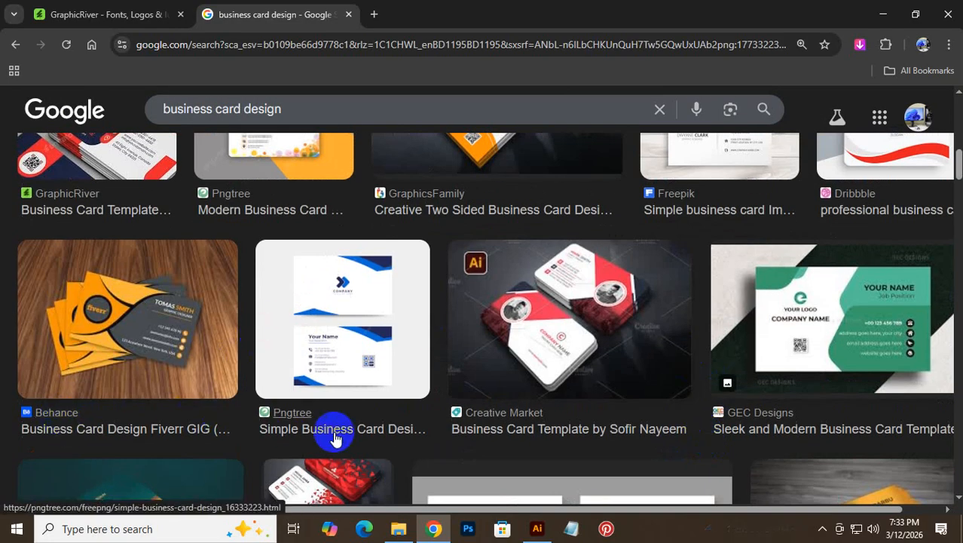
{"action": "scroll", "coordinate": [894, 429], "scroll_direction": "down", "scroll_amount": 4}
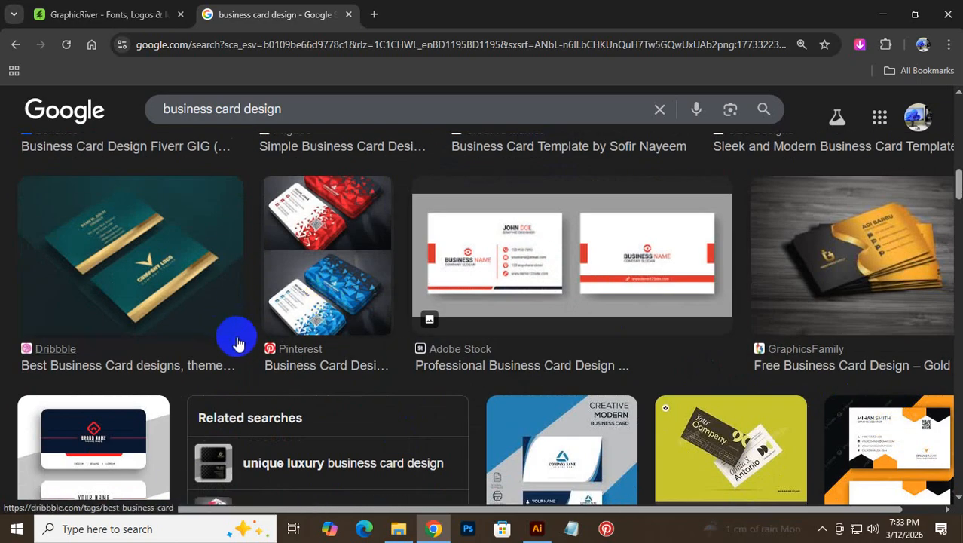
{"action": "scroll", "coordinate": [666, 390], "scroll_direction": "down", "scroll_amount": 2}
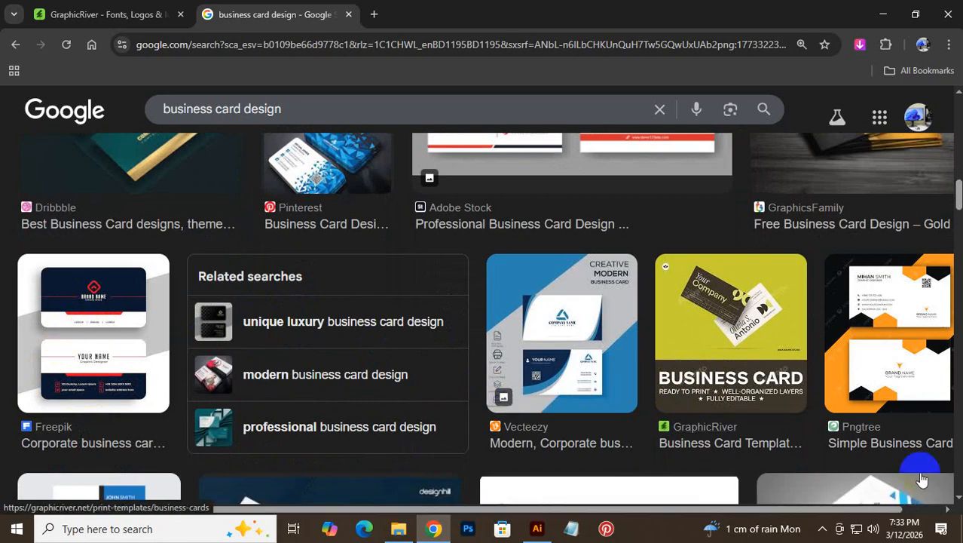
{"action": "scroll", "coordinate": [920, 385], "scroll_direction": "down", "scroll_amount": 4}
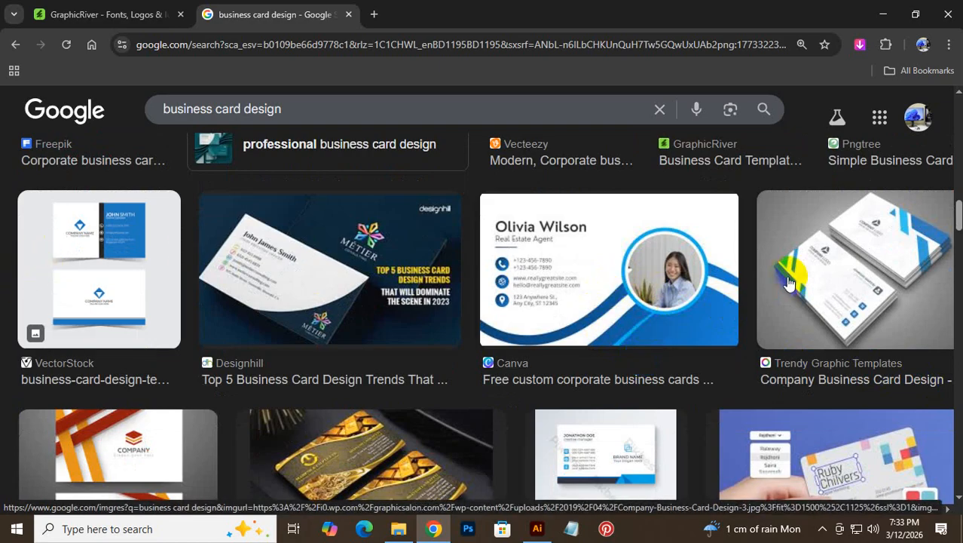
{"action": "scroll", "coordinate": [837, 280], "scroll_direction": "down", "scroll_amount": 10}
{"action": "scroll", "coordinate": [832, 282], "scroll_direction": "down", "scroll_amount": 5}
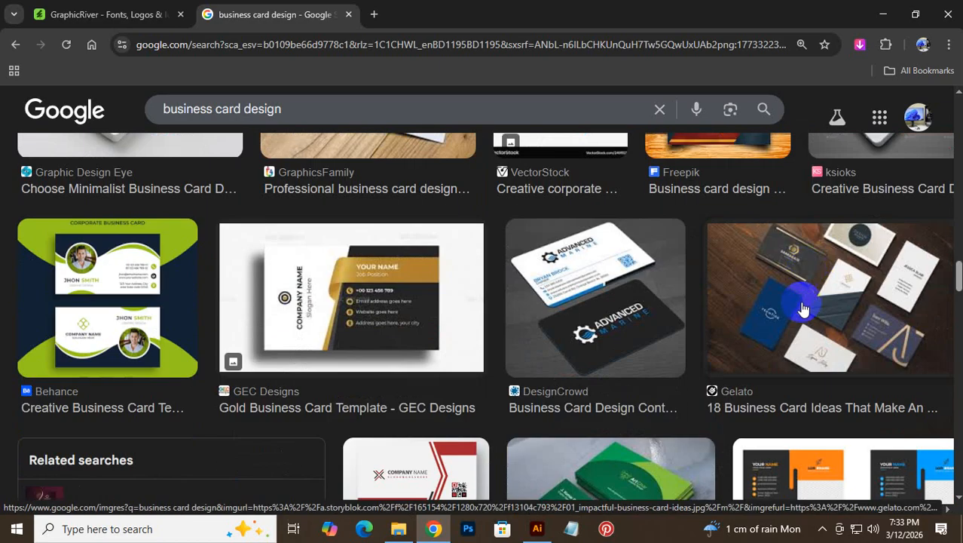
{"action": "left_click", "coordinate": [134, 14]}
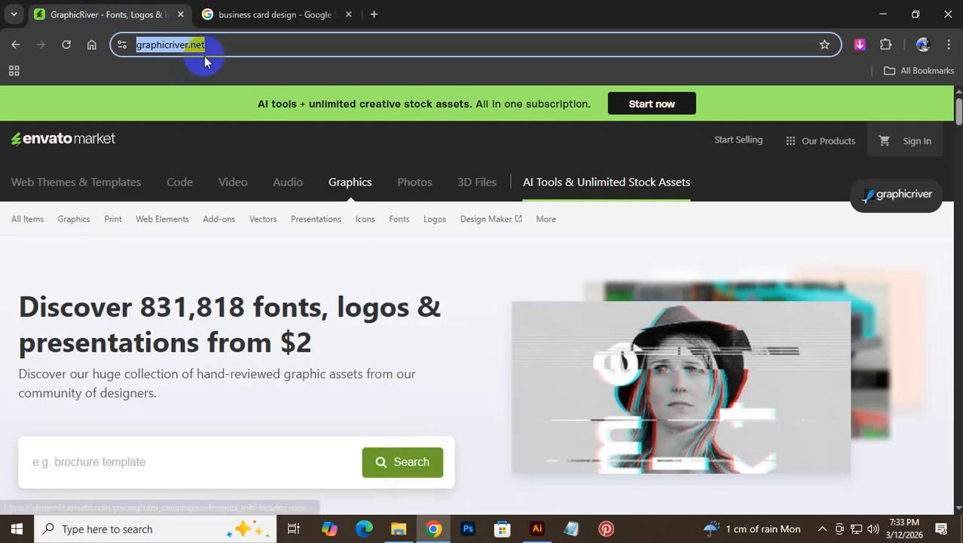
{"action": "left_click", "coordinate": [226, 43]}
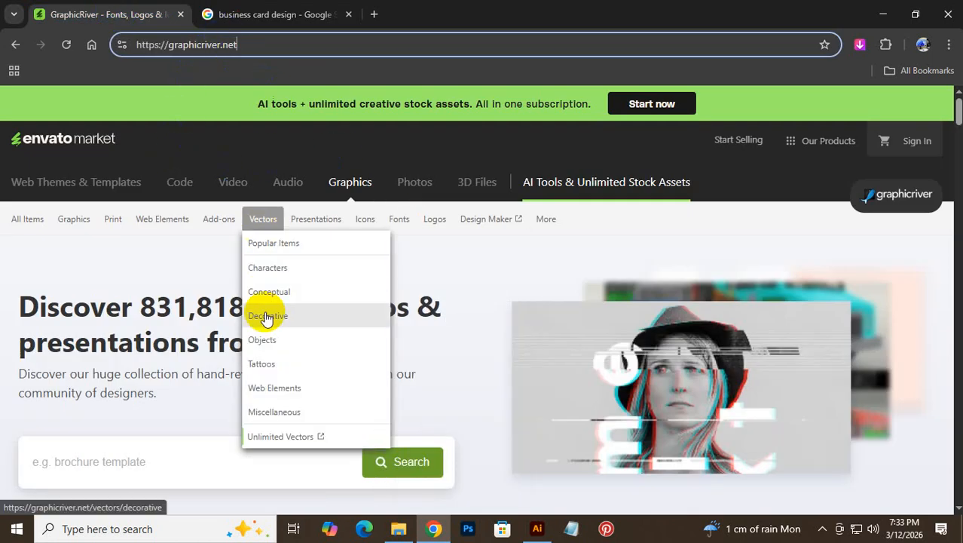
{"action": "left_click", "coordinate": [187, 277]}
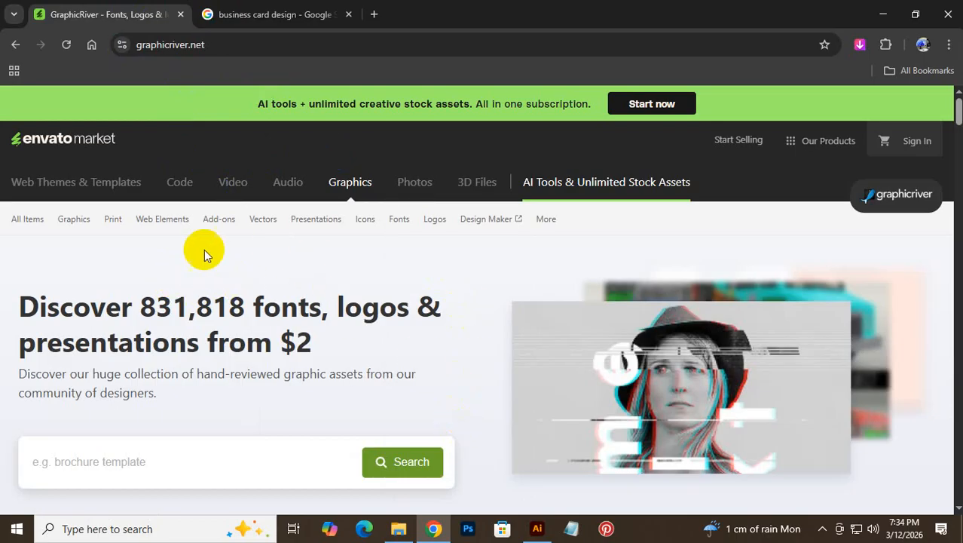
{"action": "scroll", "coordinate": [169, 257], "scroll_direction": "down", "scroll_amount": 15}
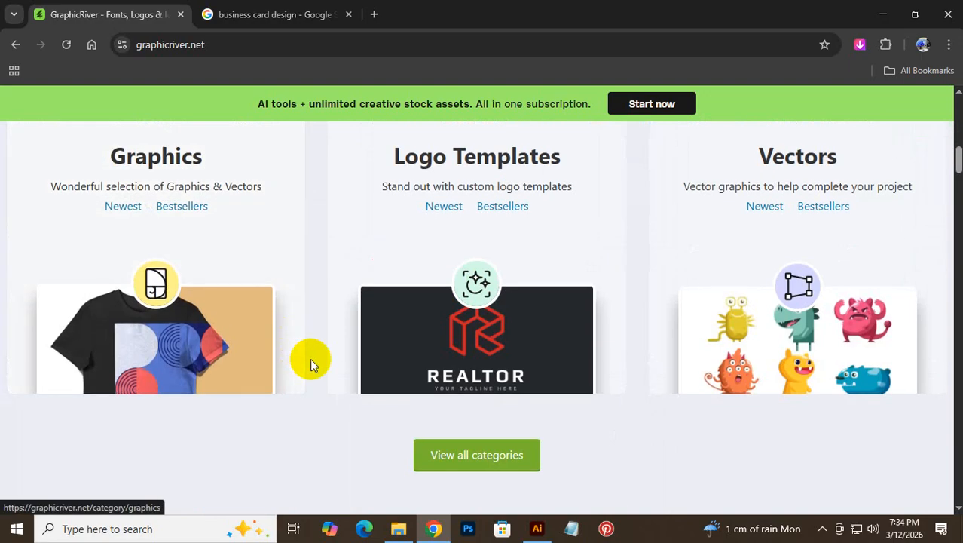
{"action": "scroll", "coordinate": [407, 352], "scroll_direction": "down", "scroll_amount": 2}
{"action": "scroll", "coordinate": [407, 352], "scroll_direction": "up", "scroll_amount": 18}
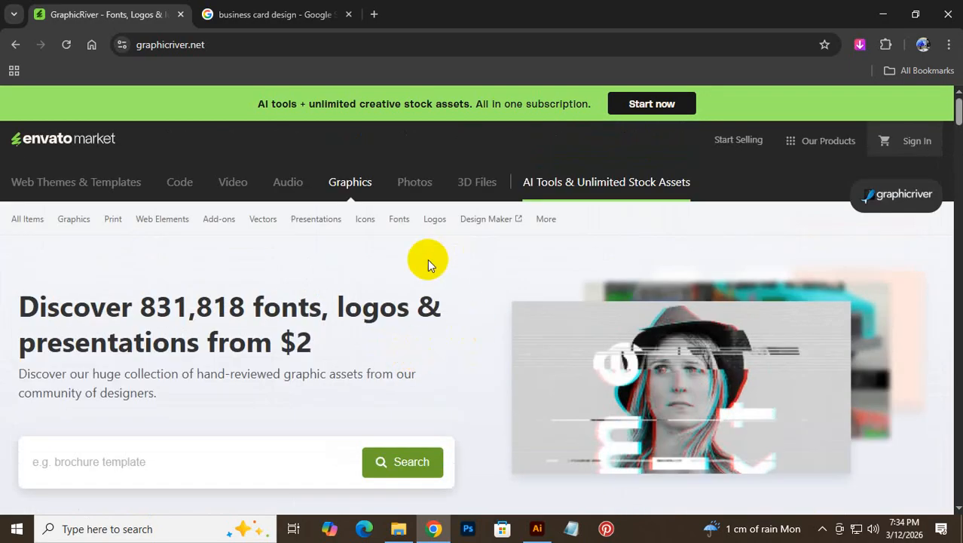
{"action": "left_click_drag", "start_coordinate": [7, 308], "coordinate": [443, 335]}
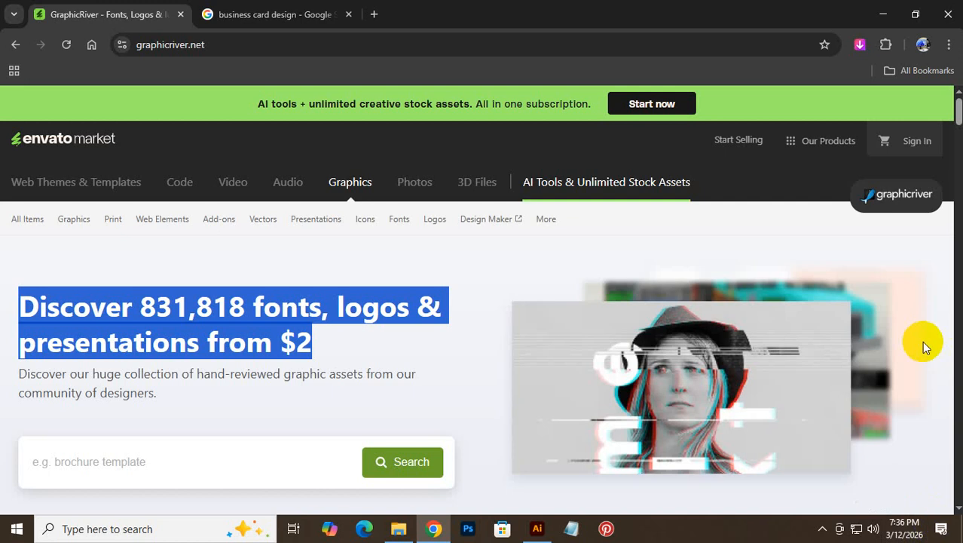
{"action": "left_click", "coordinate": [401, 268]}
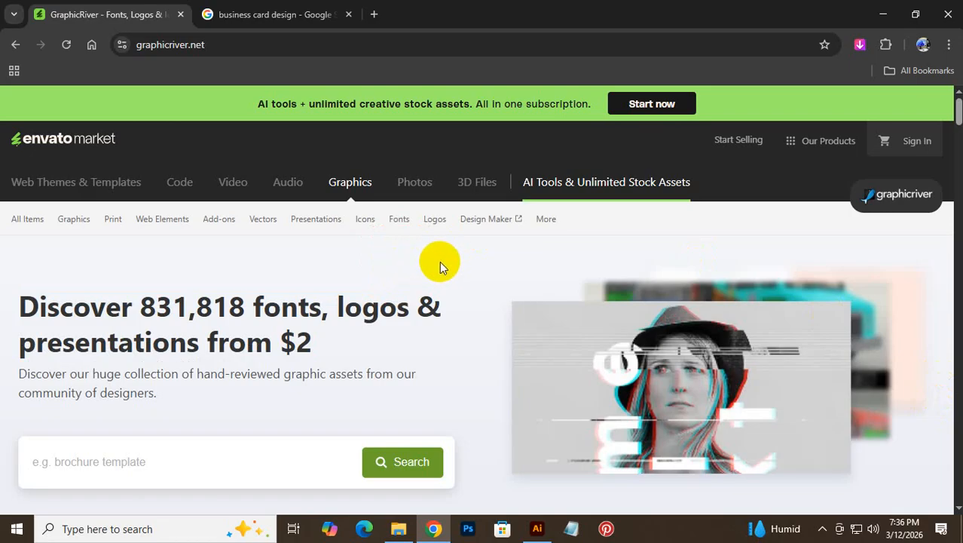
{"action": "scroll", "coordinate": [440, 261], "scroll_direction": "down", "scroll_amount": 4}
{"action": "scroll", "coordinate": [441, 261], "scroll_direction": "up", "scroll_amount": 4}
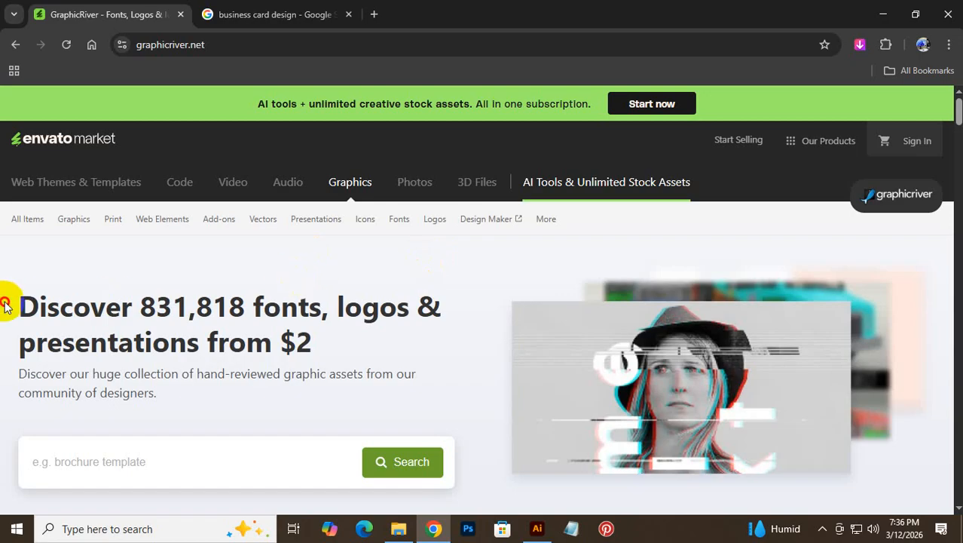
{"action": "left_click_drag", "start_coordinate": [7, 300], "coordinate": [381, 354]}
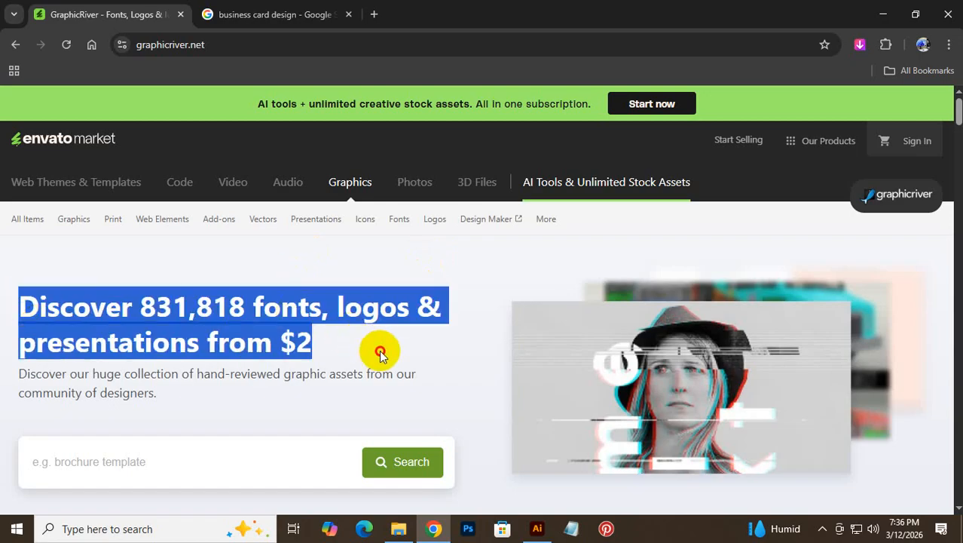
{"action": "left_click", "coordinate": [441, 315]}
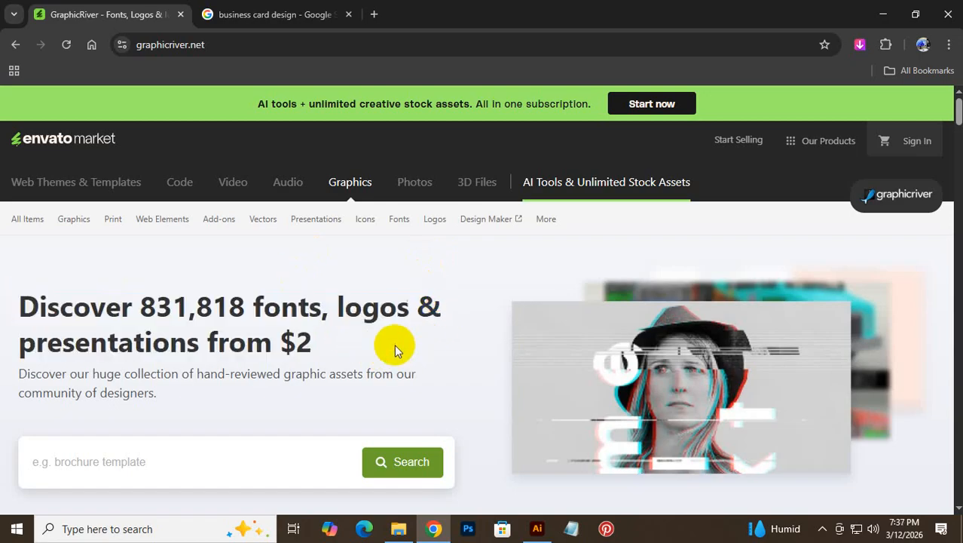
{"action": "left_click_drag", "start_coordinate": [393, 345], "coordinate": [10, 323]}
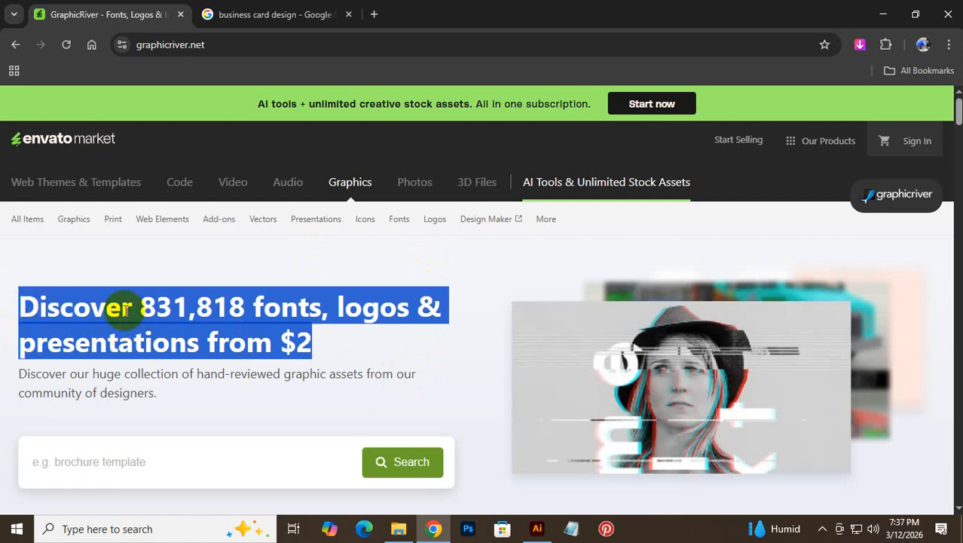
{"action": "left_click", "coordinate": [123, 281]}
{"action": "left_click_drag", "start_coordinate": [20, 306], "coordinate": [361, 379]}
{"action": "left_click", "coordinate": [378, 354]}
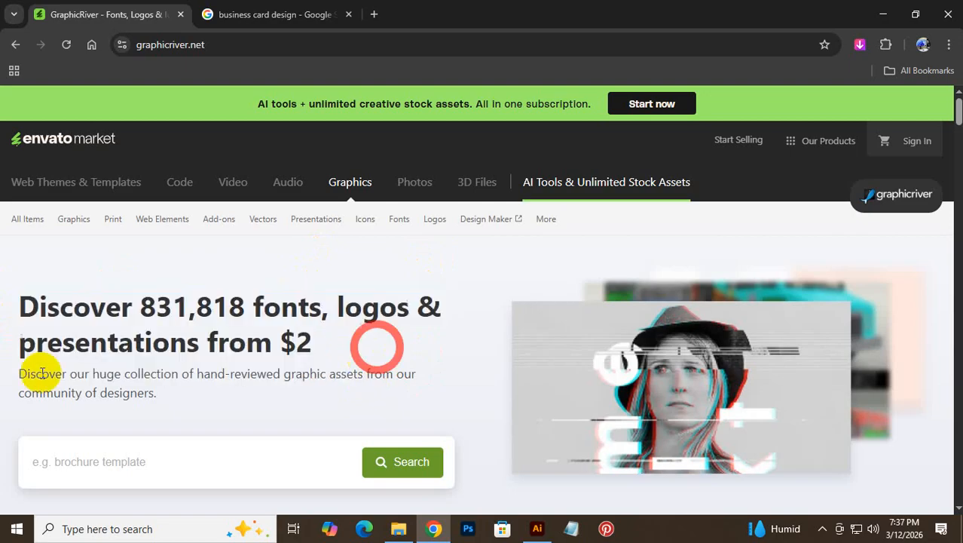
{"action": "left_click_drag", "start_coordinate": [11, 306], "coordinate": [439, 357]}
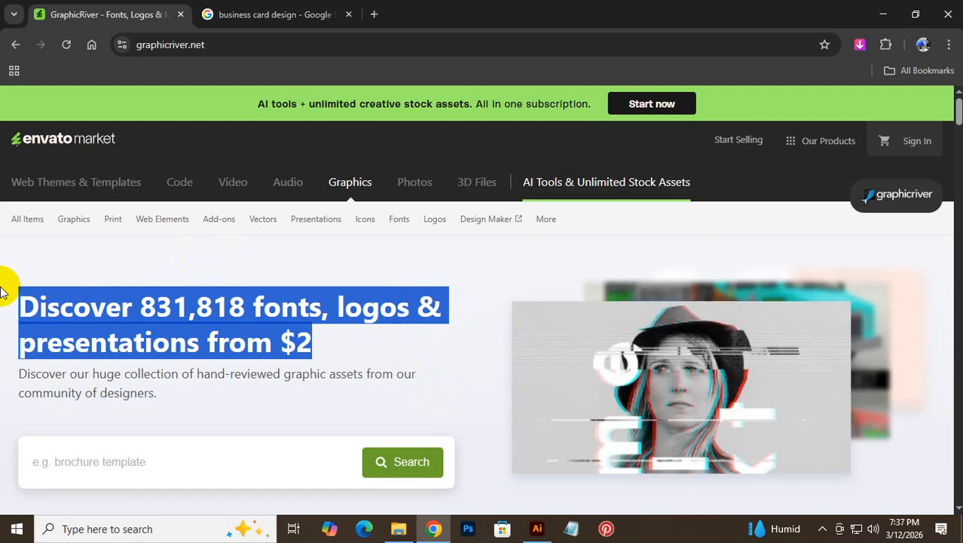
{"action": "left_click", "coordinate": [20, 300]}
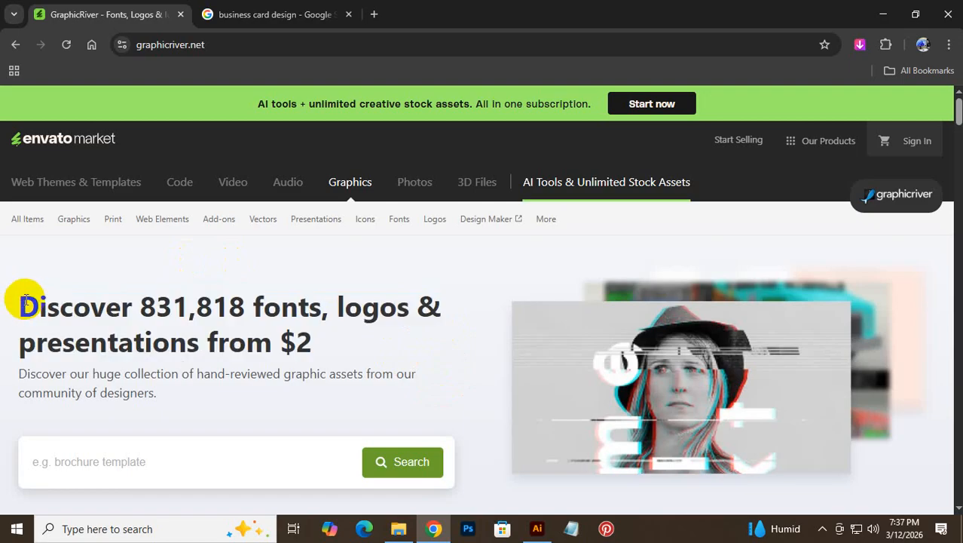
{"action": "left_click_drag", "start_coordinate": [25, 300], "coordinate": [61, 304]}
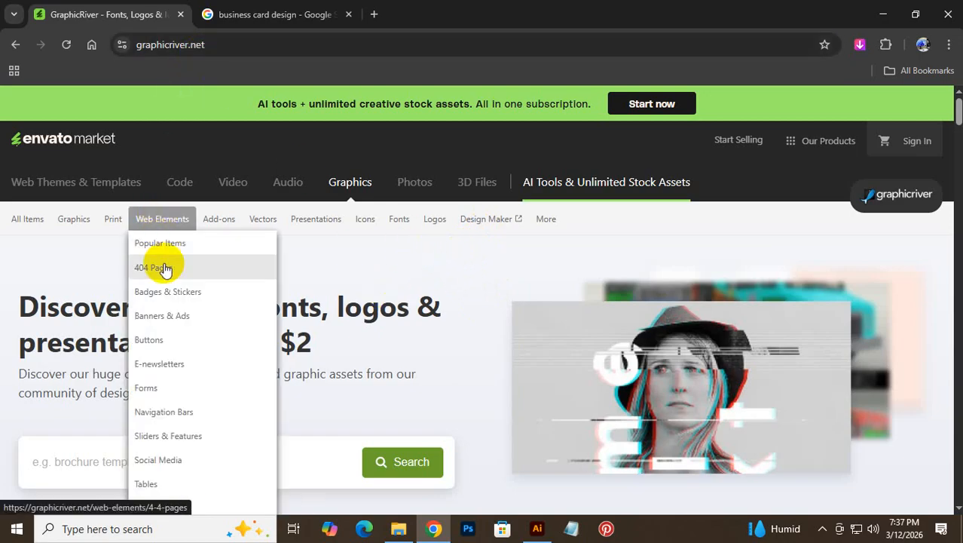
- Show GraphicRiver's Print dropdown, listing Brochures and Business Cards through Stationery and Miscellaneous
{"action": "mouse_move", "coordinate": [107, 220]}
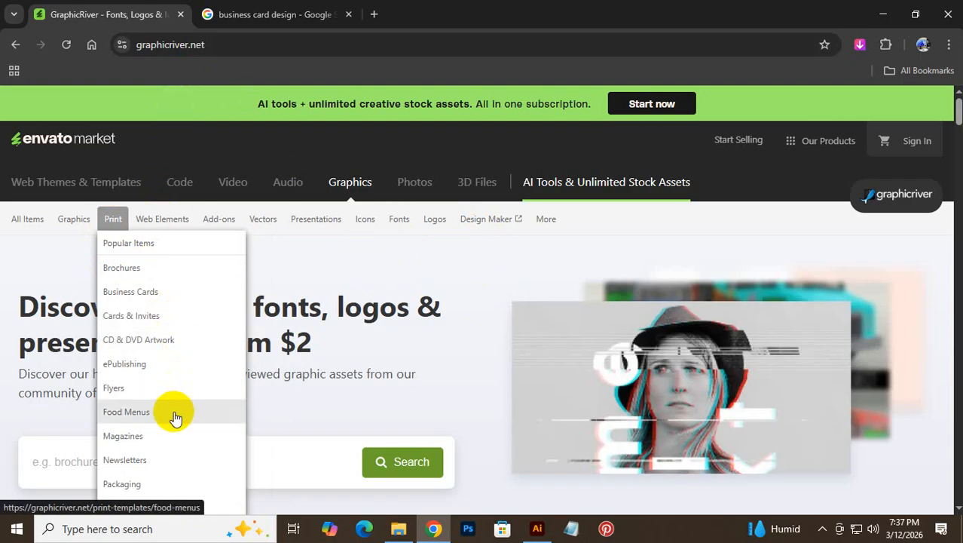
{"action": "scroll", "coordinate": [177, 441], "scroll_direction": "down", "scroll_amount": 2}
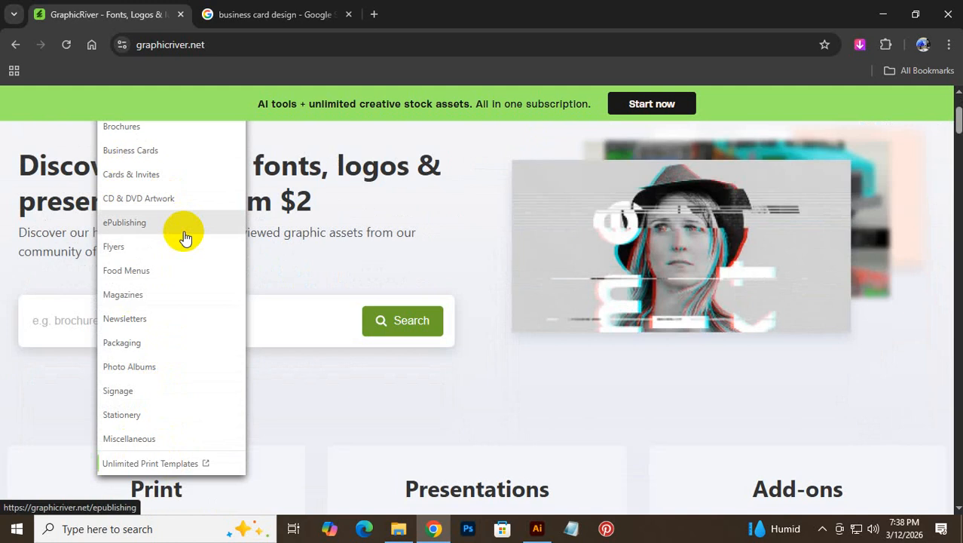
- Open the Business Cards category from the Print menu and preview its 16,100+ templates
{"action": "left_click", "coordinate": [169, 157]}
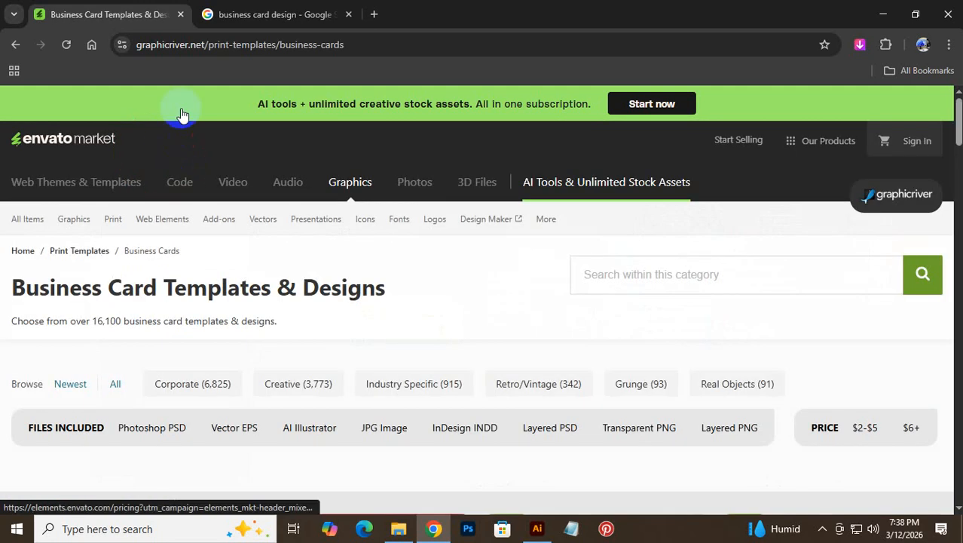
{"action": "scroll", "coordinate": [474, 300], "scroll_direction": "down", "scroll_amount": 5}
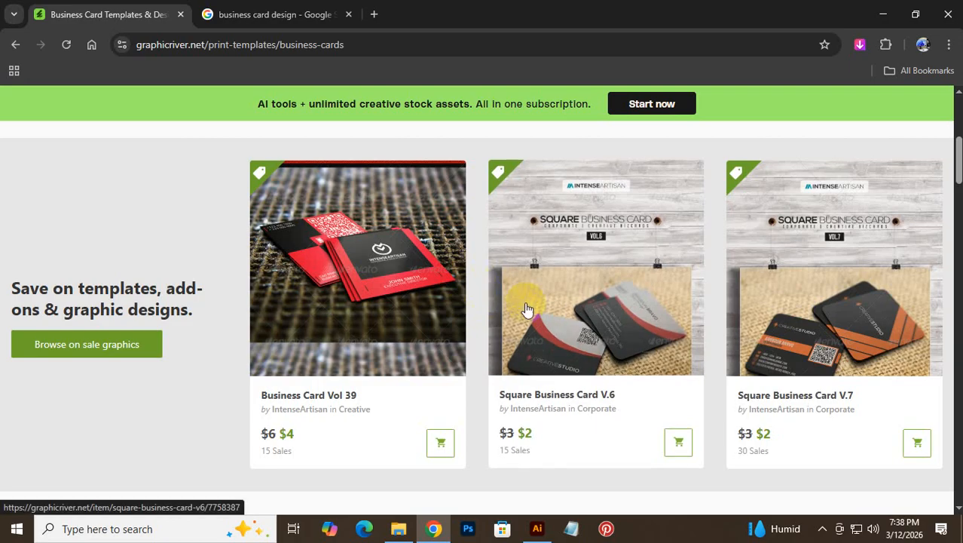
{"action": "scroll", "coordinate": [528, 309], "scroll_direction": "up", "scroll_amount": 4}
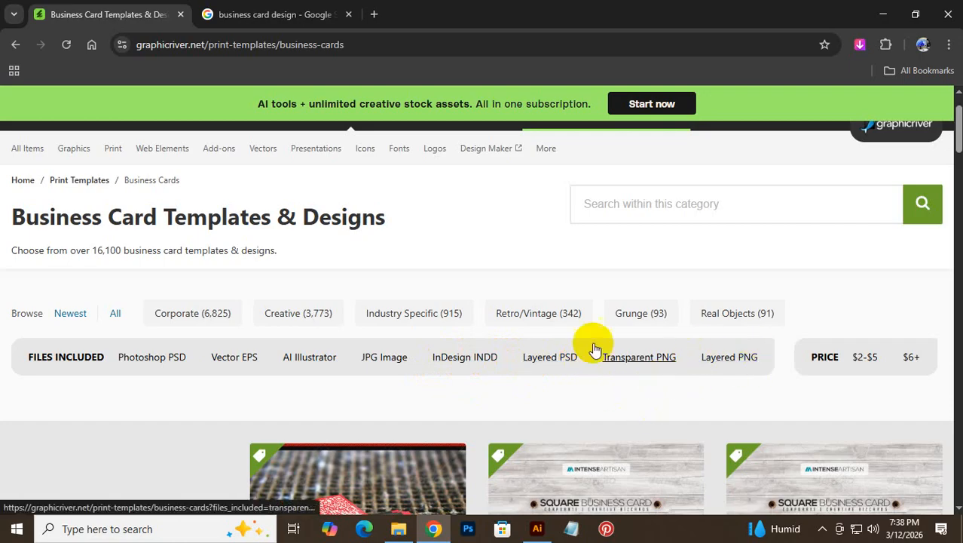
- Filter the business card templates to those that include AI Illustrator files
{"action": "left_click", "coordinate": [303, 360]}
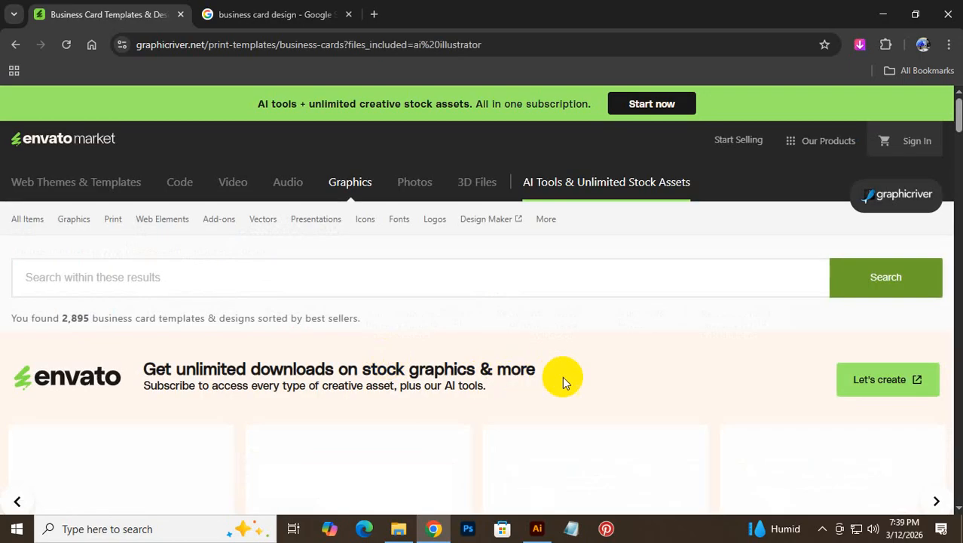
{"action": "scroll", "coordinate": [559, 356], "scroll_direction": "down", "scroll_amount": 2}
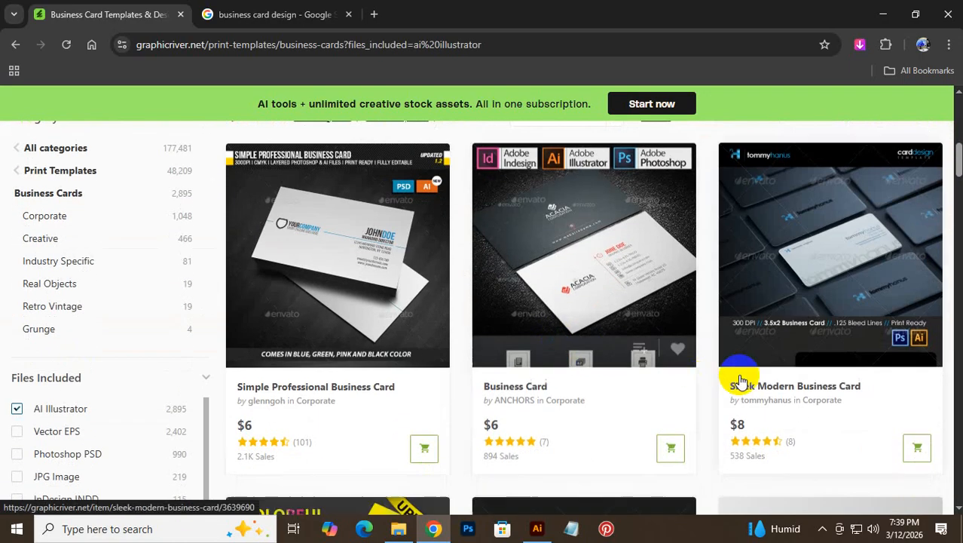
{"action": "scroll", "coordinate": [400, 314], "scroll_direction": "down", "scroll_amount": 10}
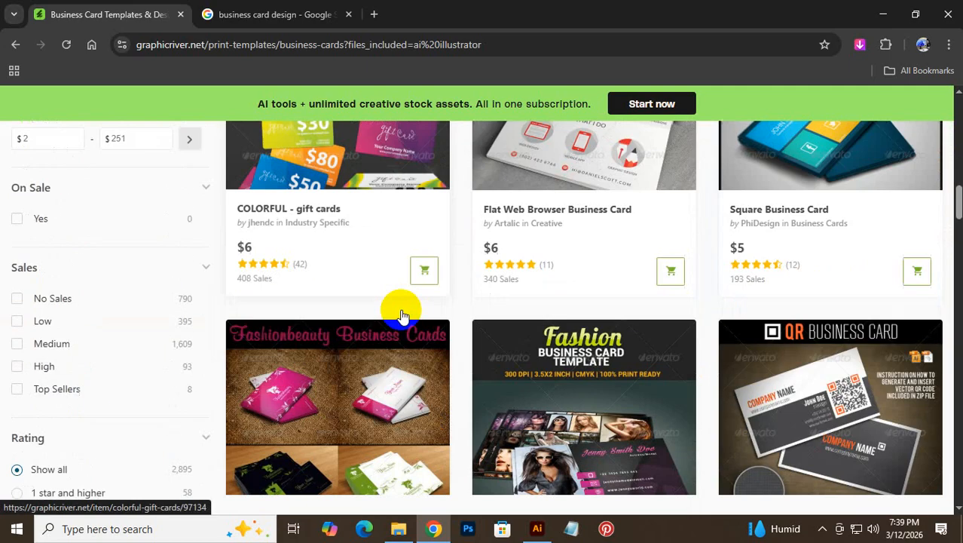
{"action": "scroll", "coordinate": [716, 405], "scroll_direction": "up", "scroll_amount": 7}
{"action": "scroll", "coordinate": [716, 406], "scroll_direction": "down", "scroll_amount": 8}
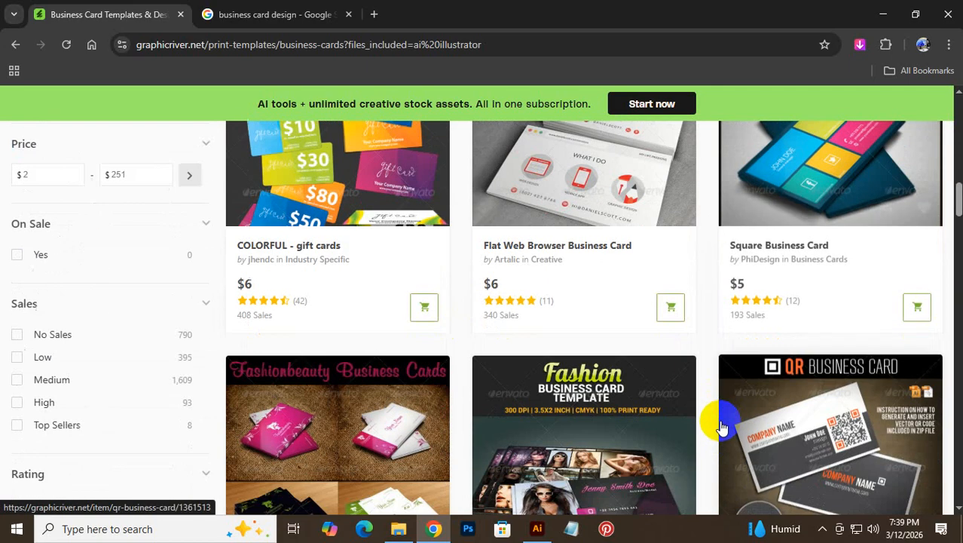
{"action": "scroll", "coordinate": [683, 381], "scroll_direction": "down", "scroll_amount": 5}
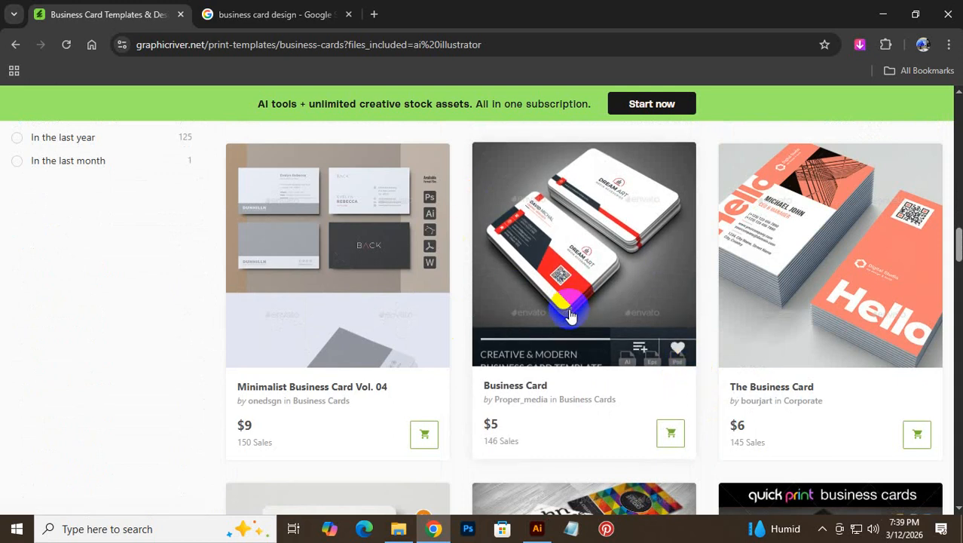
{"action": "scroll", "coordinate": [591, 332], "scroll_direction": "down", "scroll_amount": 5}
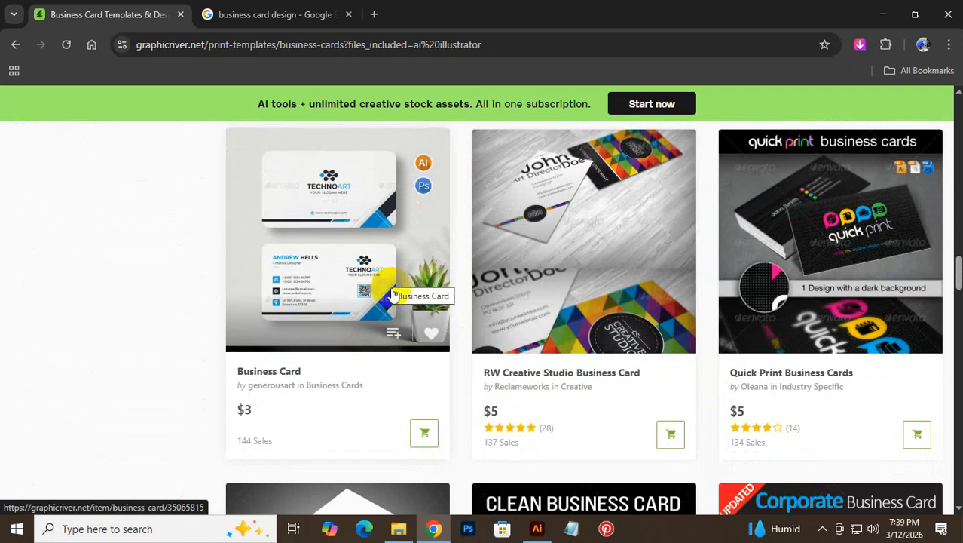
{"action": "scroll", "coordinate": [723, 385], "scroll_direction": "down", "scroll_amount": 5}
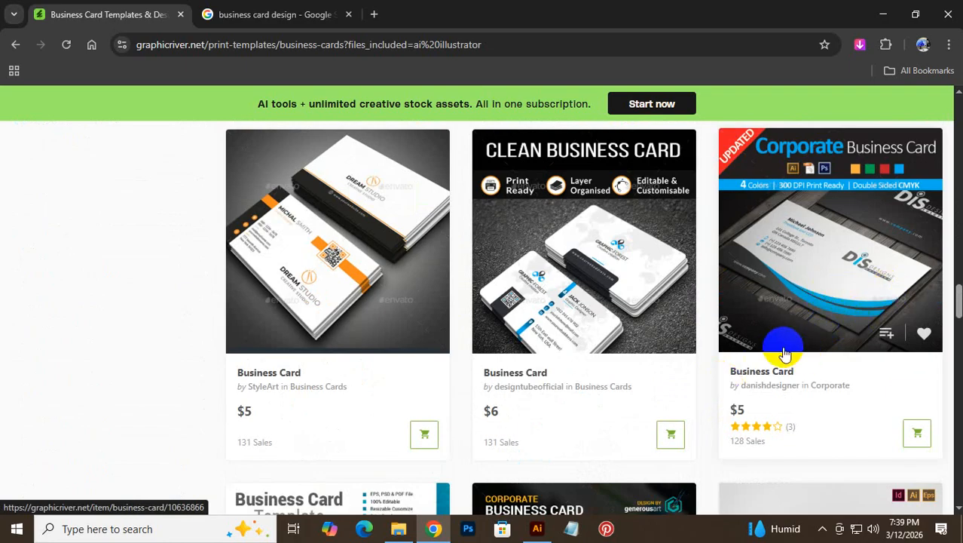
{"action": "scroll", "coordinate": [620, 367], "scroll_direction": "down", "scroll_amount": 5}
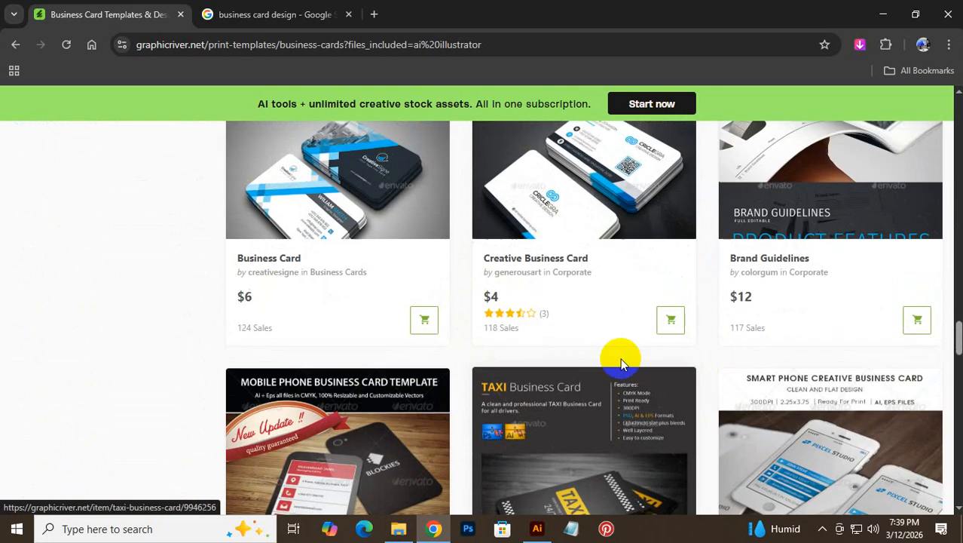
{"action": "scroll", "coordinate": [652, 371], "scroll_direction": "down", "scroll_amount": 5}
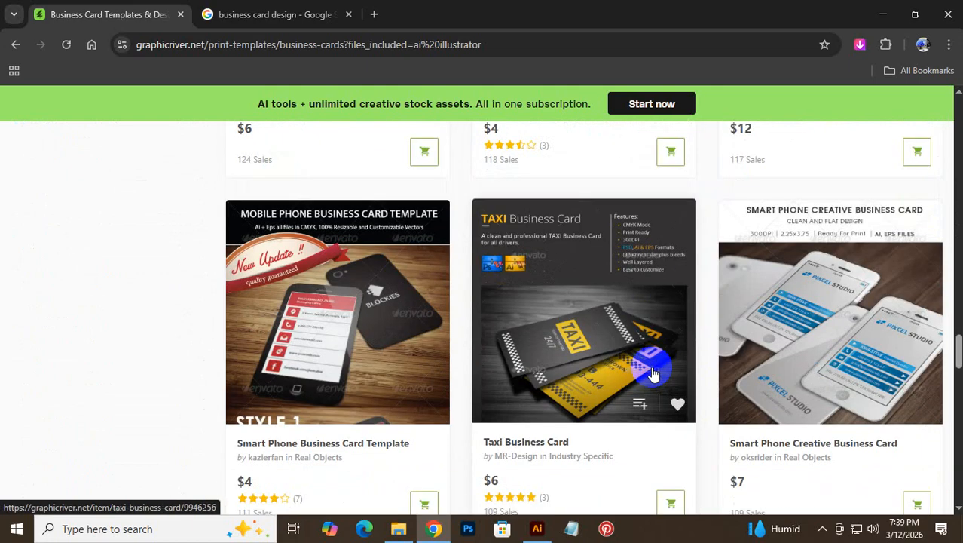
- Scroll further through the 2,895 filtered Illustrator business card templates
{"action": "scroll", "coordinate": [652, 371], "scroll_direction": "down", "scroll_amount": 3}
{"action": "scroll", "coordinate": [652, 371], "scroll_direction": "down", "scroll_amount": 1}
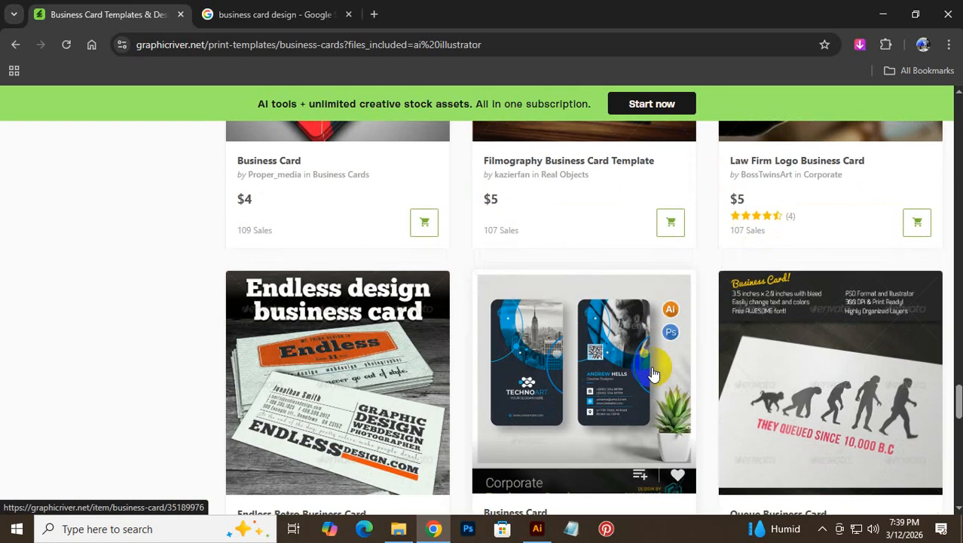
{"action": "scroll", "coordinate": [565, 377], "scroll_direction": "down", "scroll_amount": 3}
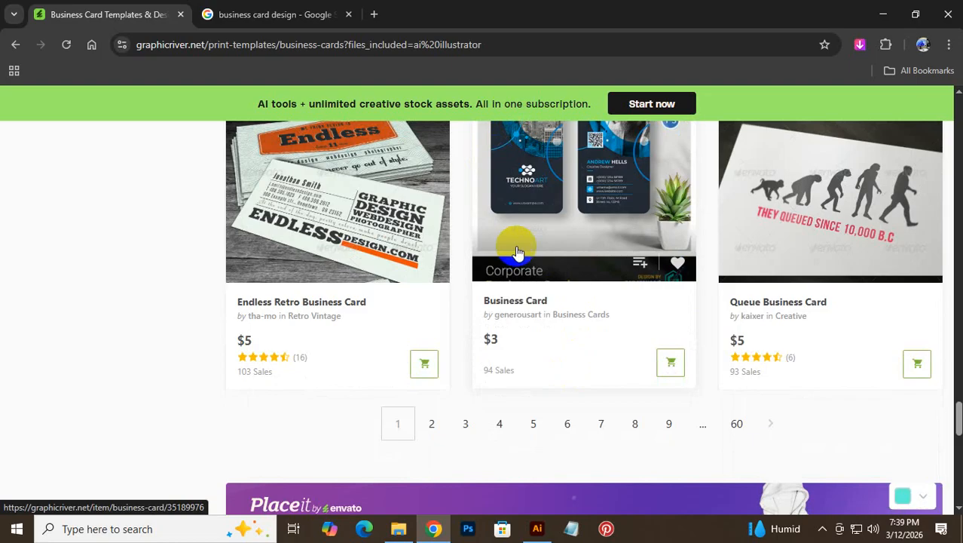
{"action": "scroll", "coordinate": [528, 255], "scroll_direction": "up", "scroll_amount": 7}
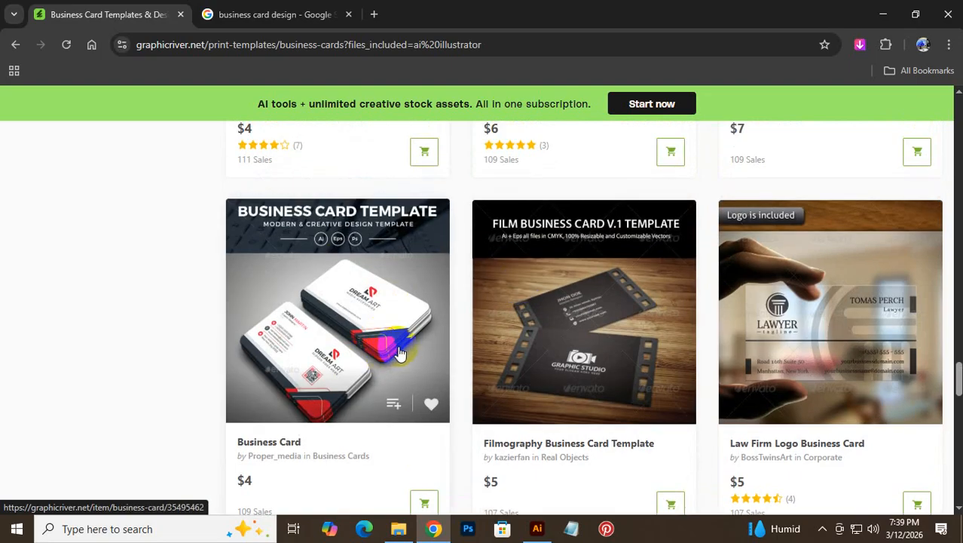
{"action": "scroll", "coordinate": [404, 347], "scroll_direction": "down", "scroll_amount": 7}
{"action": "scroll", "coordinate": [404, 354], "scroll_direction": "up", "scroll_amount": 12}
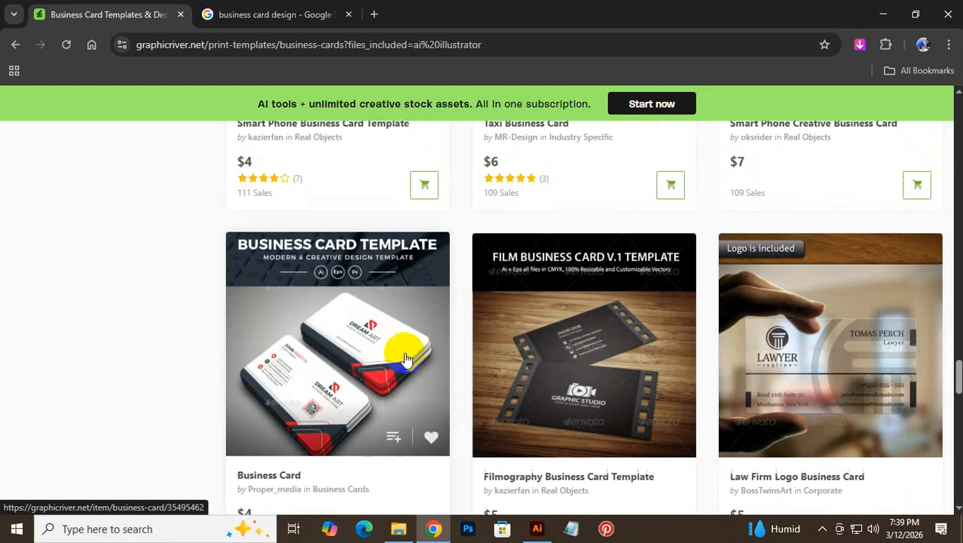
{"action": "scroll", "coordinate": [759, 415], "scroll_direction": "up", "scroll_amount": 6}
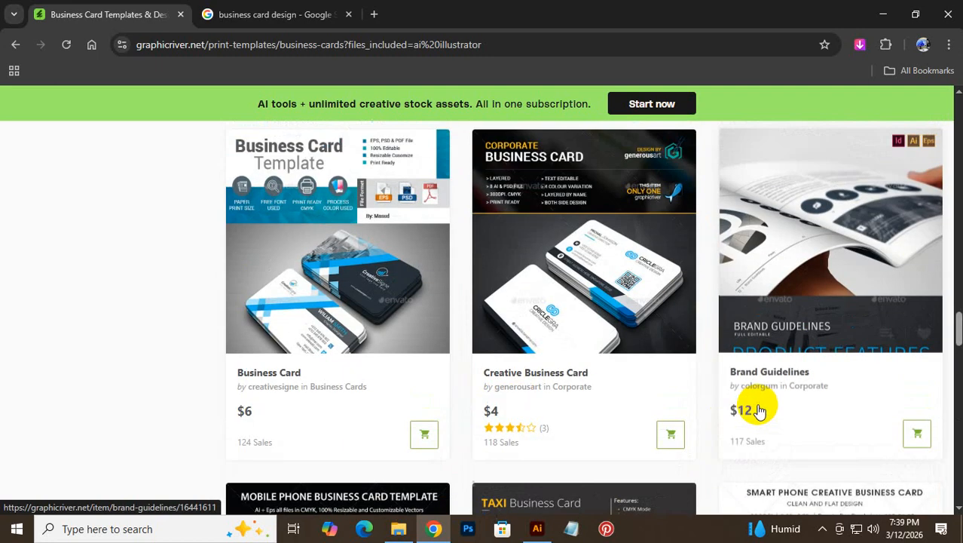
{"action": "scroll", "coordinate": [759, 409], "scroll_direction": "up", "scroll_amount": 3}
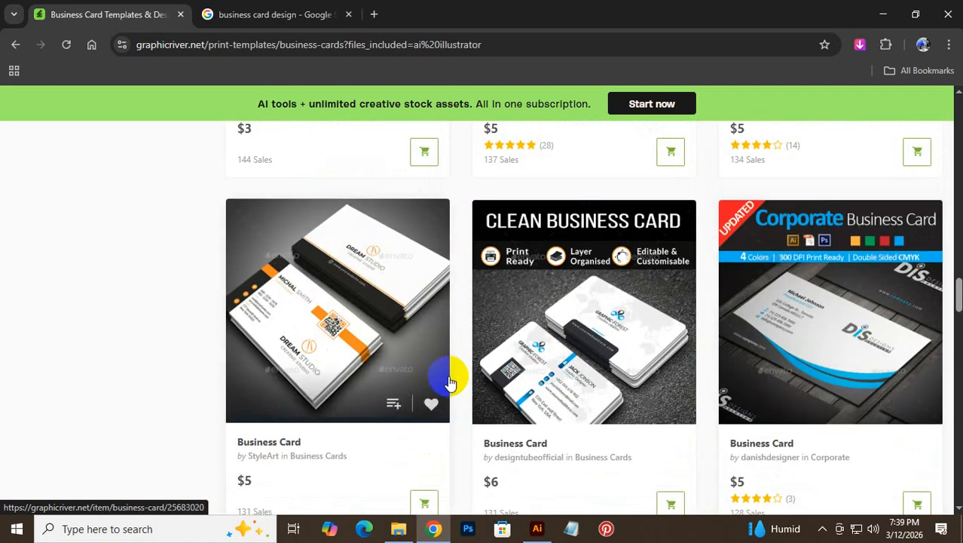
{"action": "scroll", "coordinate": [498, 370], "scroll_direction": "down", "scroll_amount": 8}
{"action": "scroll", "coordinate": [318, 263], "scroll_direction": "up", "scroll_amount": 2}
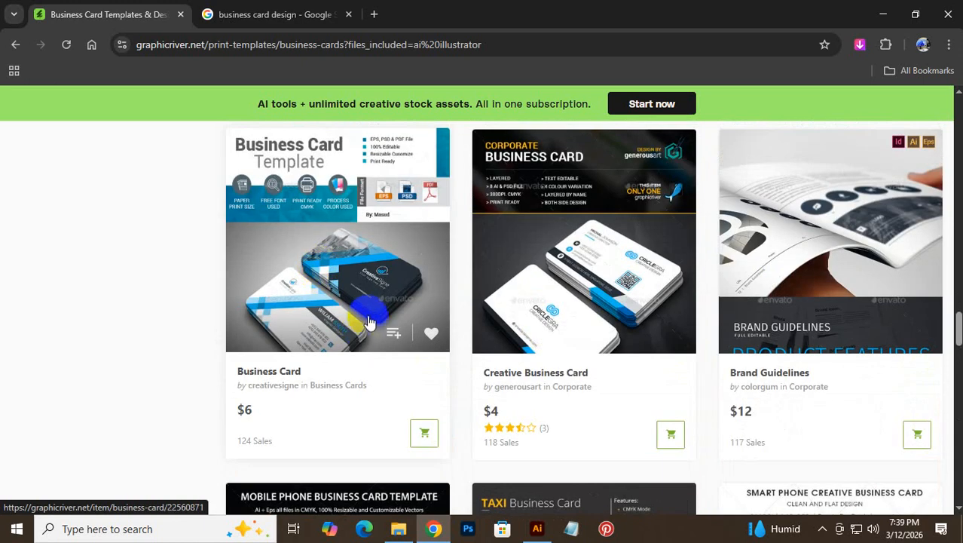
{"action": "scroll", "coordinate": [362, 388], "scroll_direction": "down", "scroll_amount": 10}
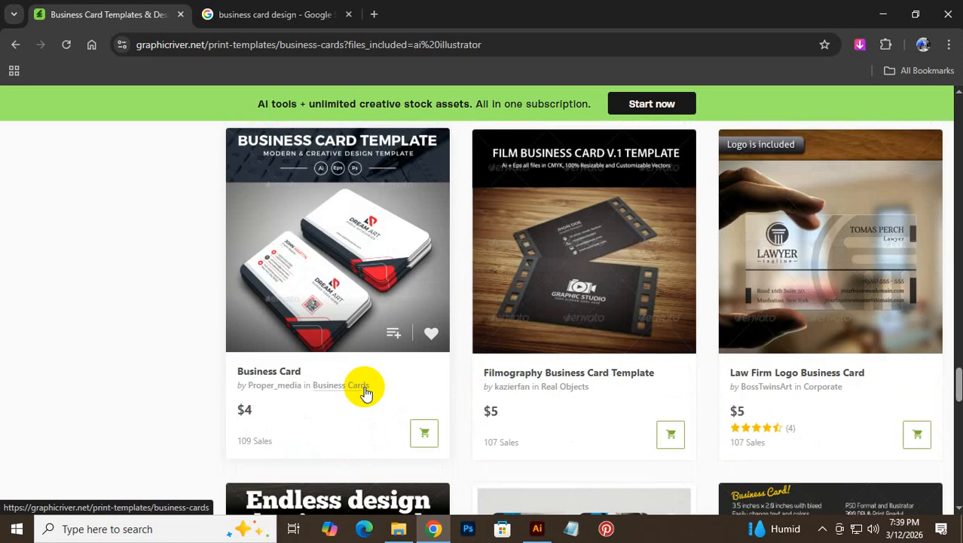
- Click in the template grid and scroll back toward the top of the results
{"action": "left_click", "coordinate": [374, 271]}
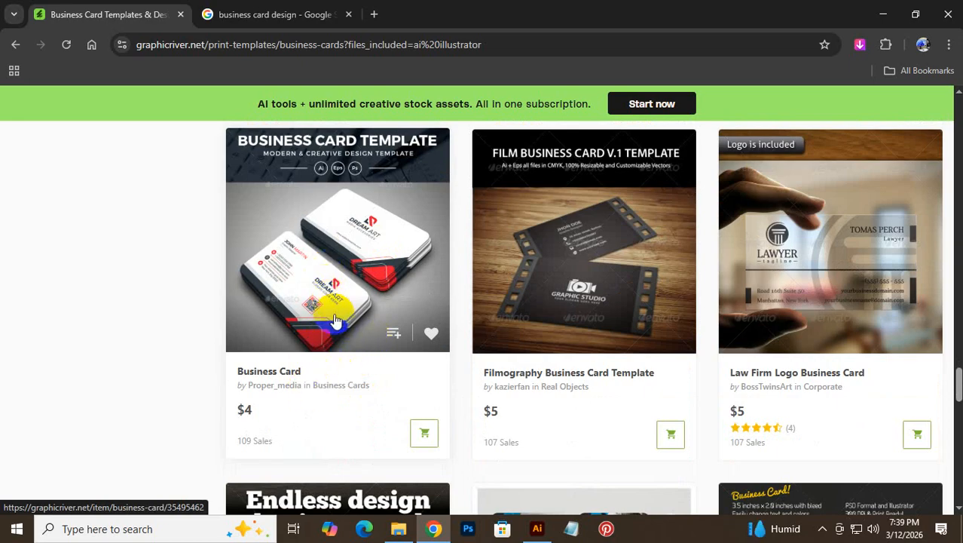
{"action": "scroll", "coordinate": [624, 343], "scroll_direction": "up", "scroll_amount": 10}
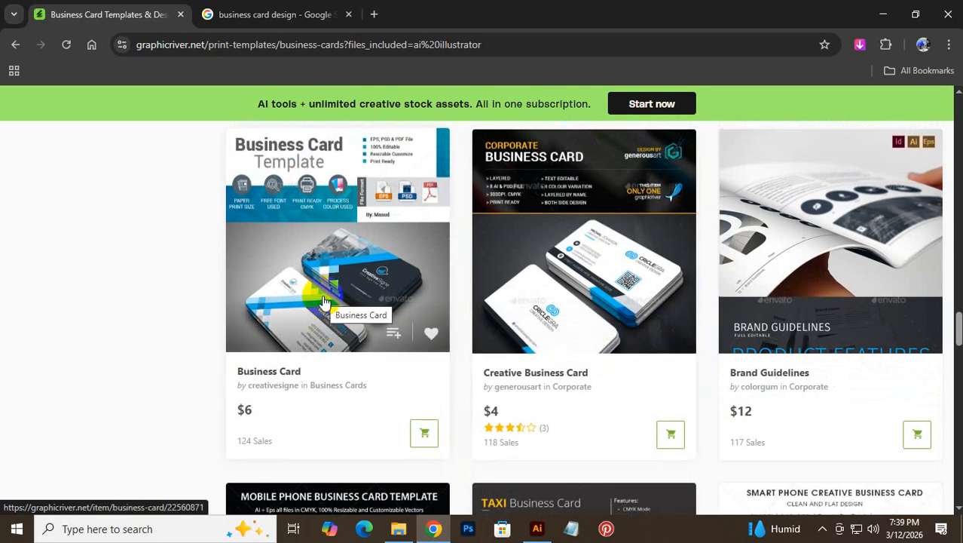
{"action": "scroll", "coordinate": [379, 365], "scroll_direction": "up", "scroll_amount": 15}
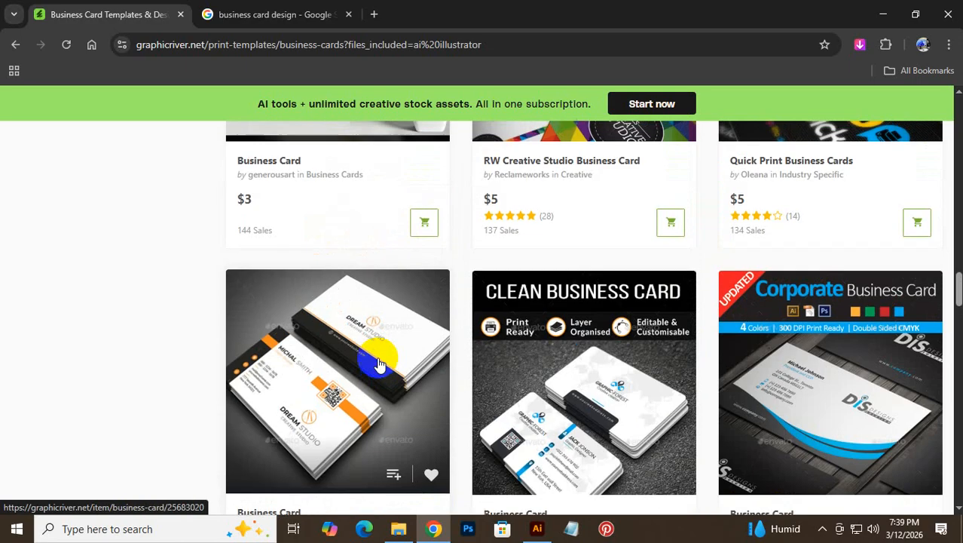
{"action": "scroll", "coordinate": [381, 362], "scroll_direction": "up", "scroll_amount": 2}
{"action": "scroll", "coordinate": [381, 362], "scroll_direction": "down", "scroll_amount": 15}
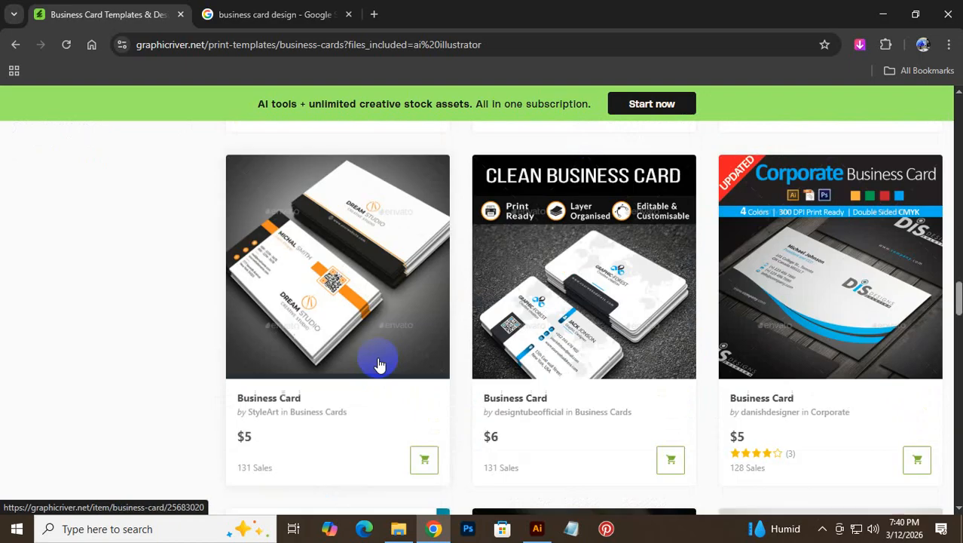
{"action": "scroll", "coordinate": [419, 368], "scroll_direction": "down", "scroll_amount": 8}
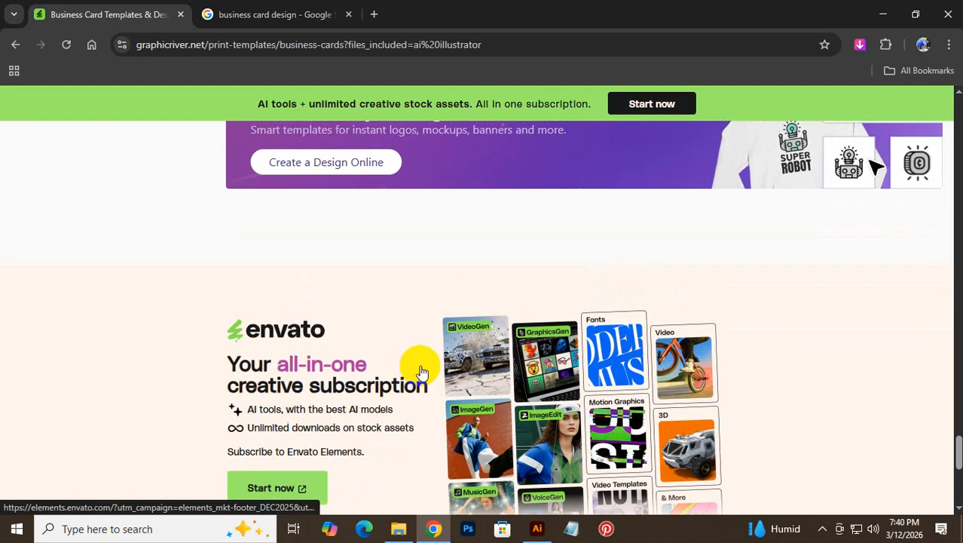
{"action": "scroll", "coordinate": [450, 381], "scroll_direction": "up", "scroll_amount": 5}
- Open page 2 of the AI-filtered business card results and scroll down to the pagination
{"action": "left_click", "coordinate": [427, 354]}
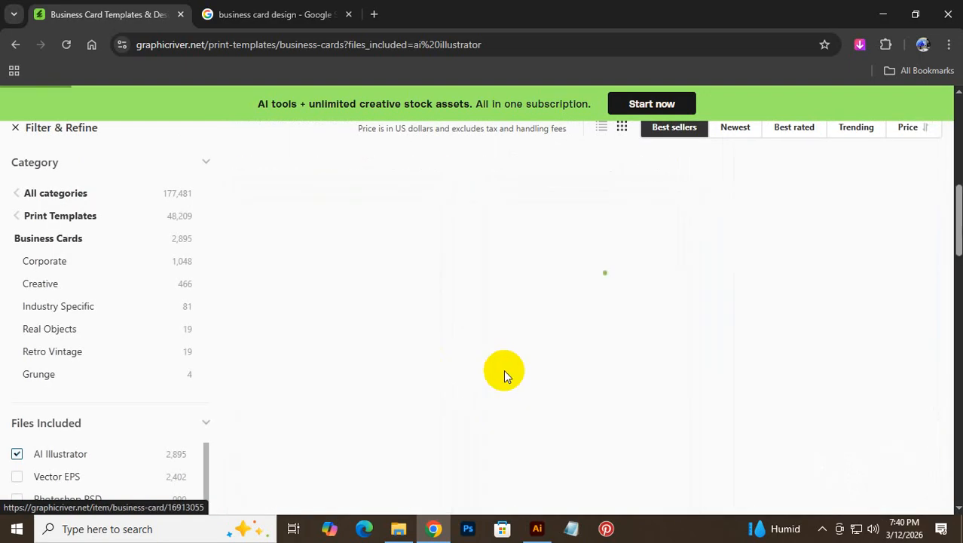
{"action": "scroll", "coordinate": [878, 388], "scroll_direction": "down", "scroll_amount": 6}
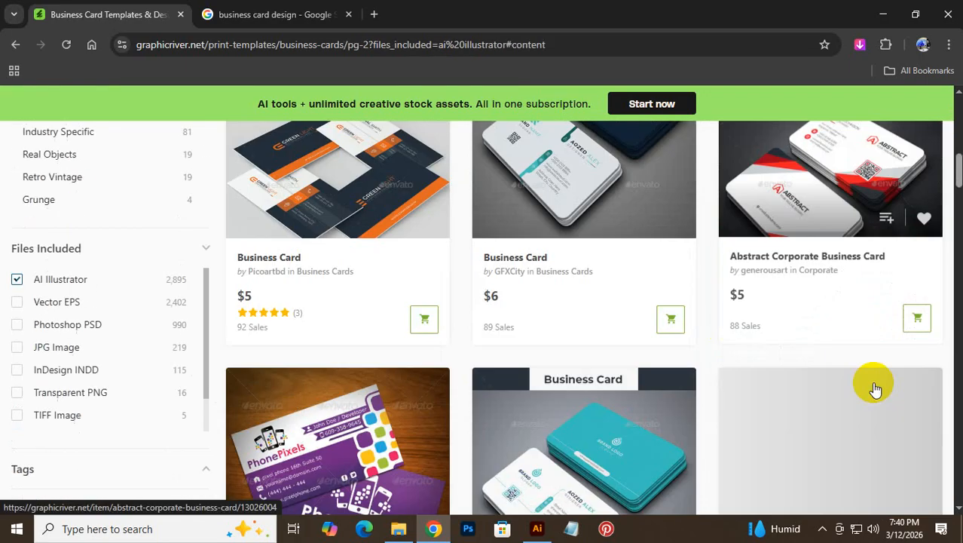
{"action": "scroll", "coordinate": [874, 389], "scroll_direction": "down", "scroll_amount": 3}
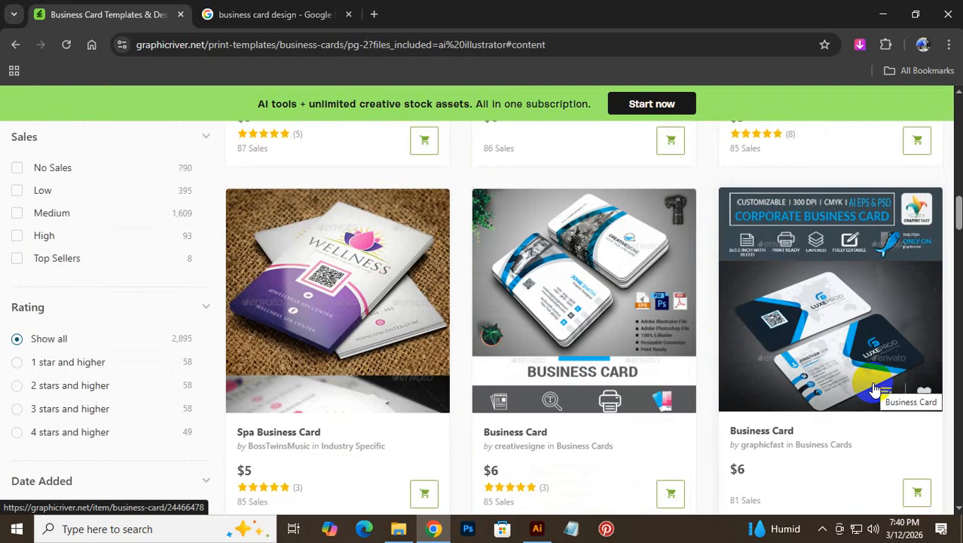
{"action": "scroll", "coordinate": [875, 388], "scroll_direction": "down", "scroll_amount": 6}
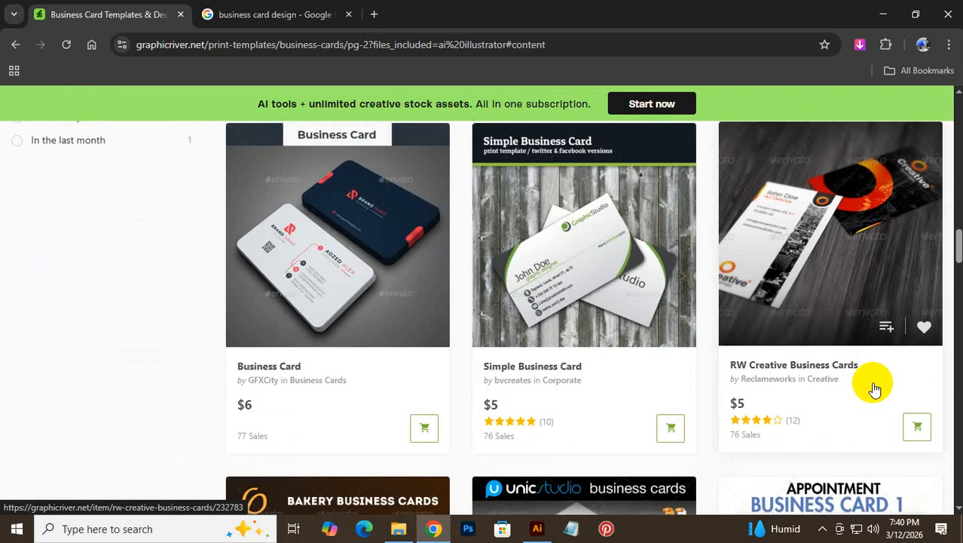
{"action": "scroll", "coordinate": [874, 388], "scroll_direction": "down", "scroll_amount": 9}
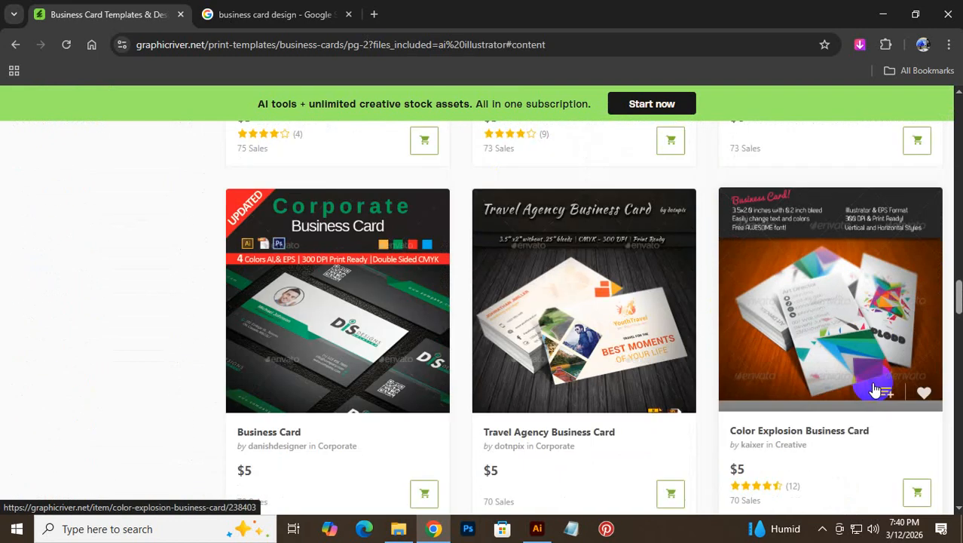
{"action": "scroll", "coordinate": [874, 388], "scroll_direction": "down", "scroll_amount": 9}
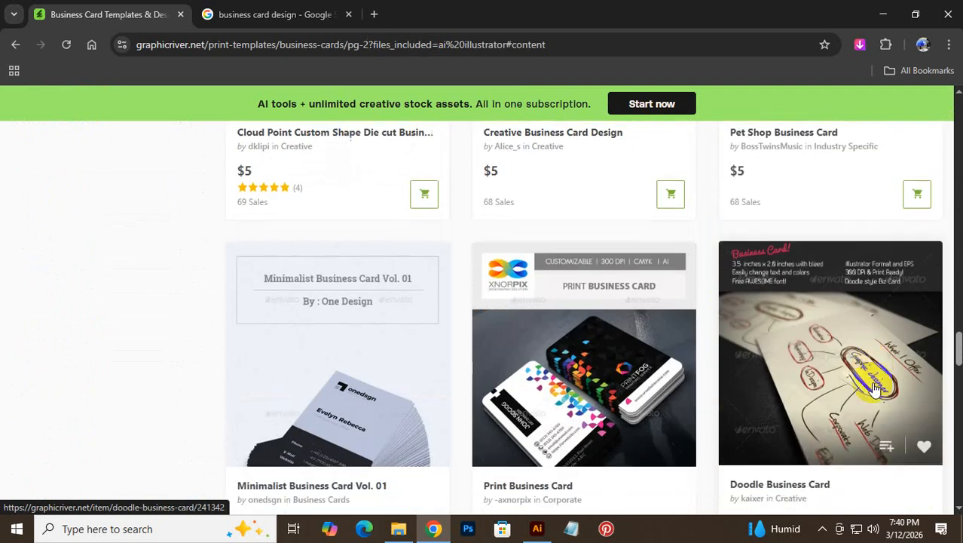
{"action": "scroll", "coordinate": [874, 388], "scroll_direction": "down", "scroll_amount": 10}
{"action": "left_click", "coordinate": [67, 46]}
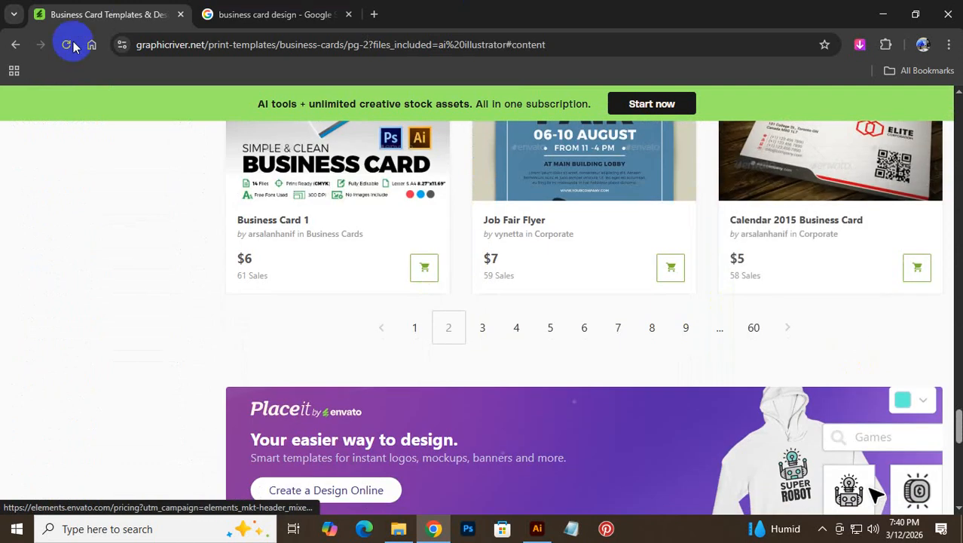
- Return to page 1 of the filtered results and scroll down the template grid
{"action": "left_click", "coordinate": [411, 327]}
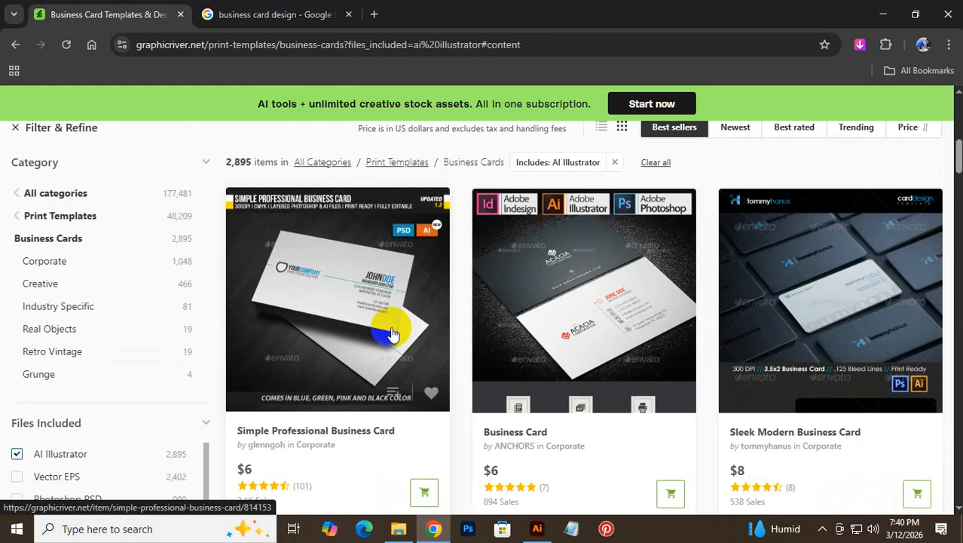
{"action": "scroll", "coordinate": [391, 332], "scroll_direction": "down", "scroll_amount": 20}
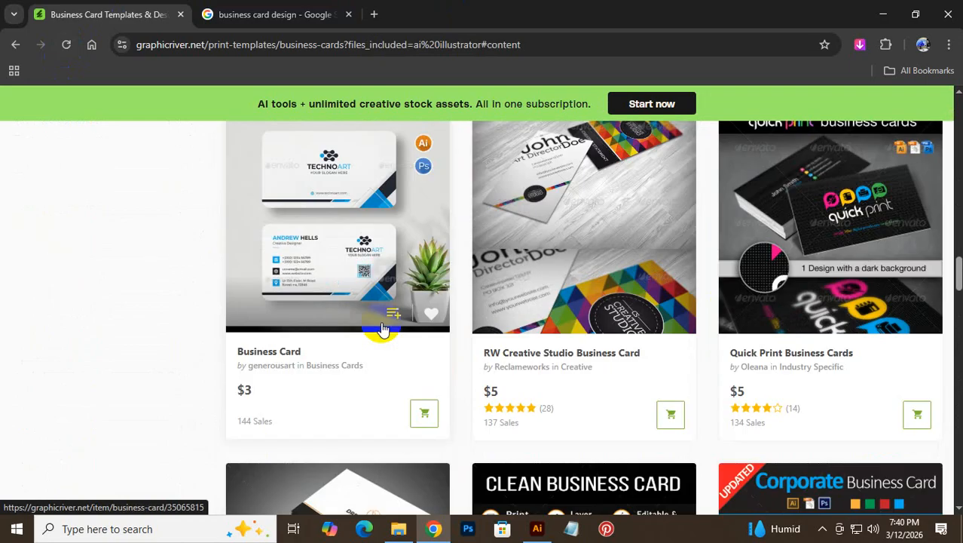
{"action": "scroll", "coordinate": [378, 320], "scroll_direction": "down", "scroll_amount": 15}
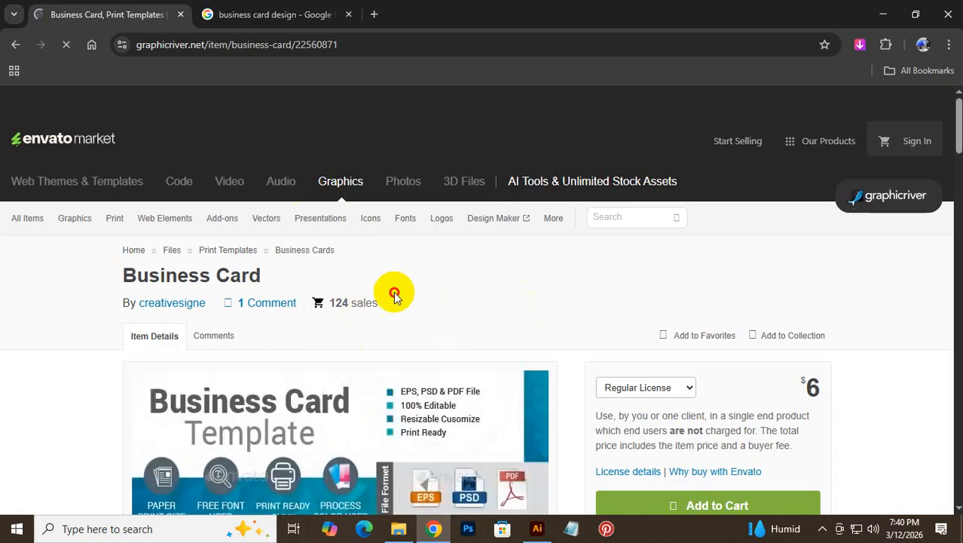
{"action": "left_click_drag", "start_coordinate": [380, 303], "coordinate": [344, 303]}
{"action": "left_click", "coordinate": [334, 305]}
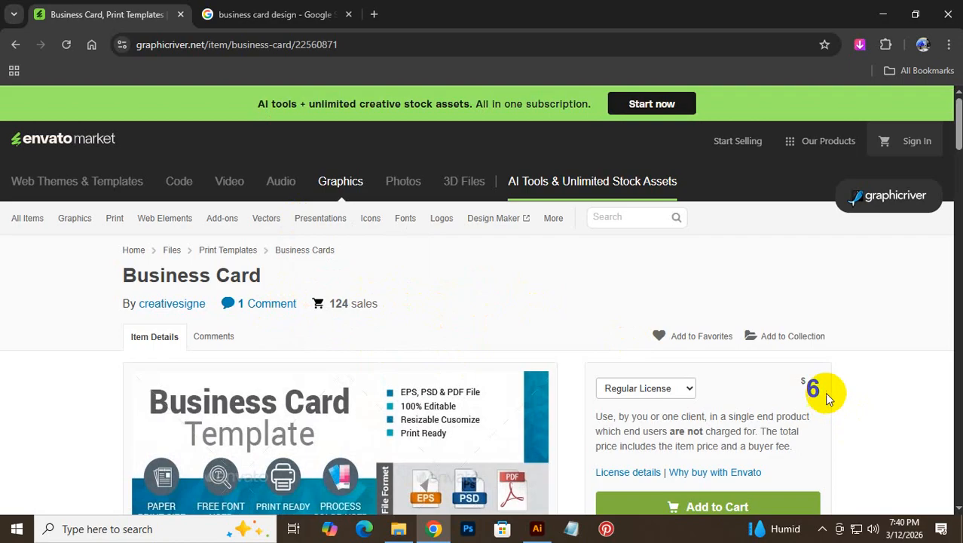
{"action": "scroll", "coordinate": [830, 392], "scroll_direction": "down", "scroll_amount": 2}
{"action": "scroll", "coordinate": [833, 392], "scroll_direction": "down", "scroll_amount": 1}
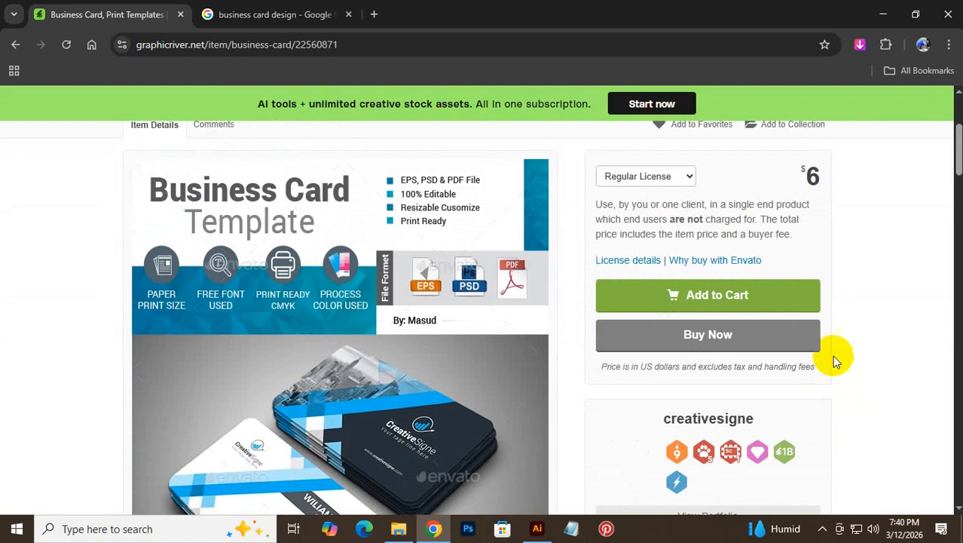
{"action": "scroll", "coordinate": [834, 359], "scroll_direction": "up", "scroll_amount": 2}
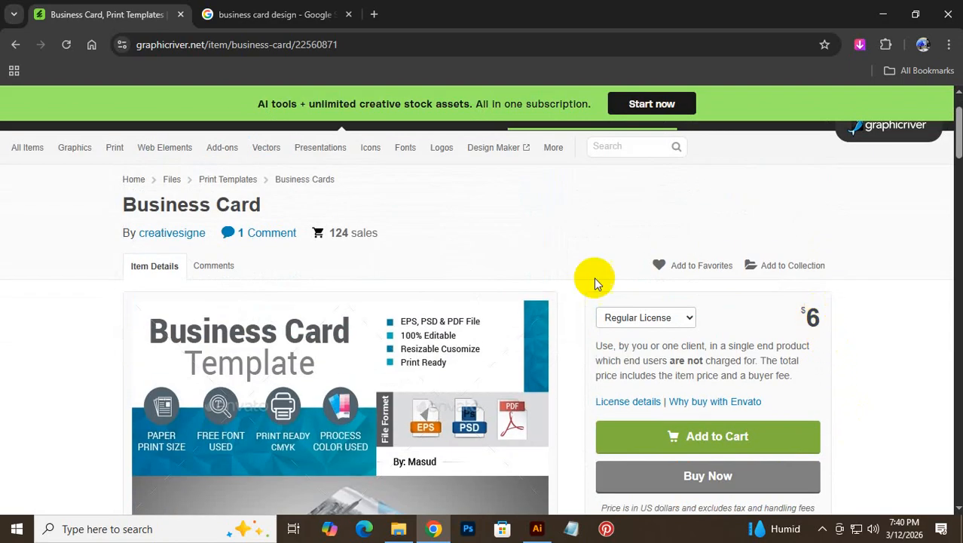
{"action": "left_click_drag", "start_coordinate": [379, 233], "coordinate": [334, 234]}
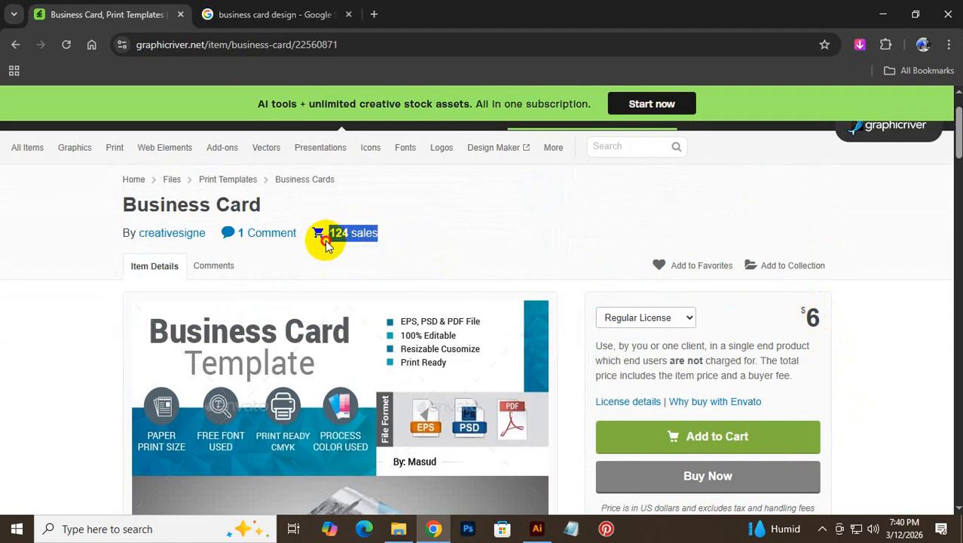
{"action": "left_click", "coordinate": [343, 250]}
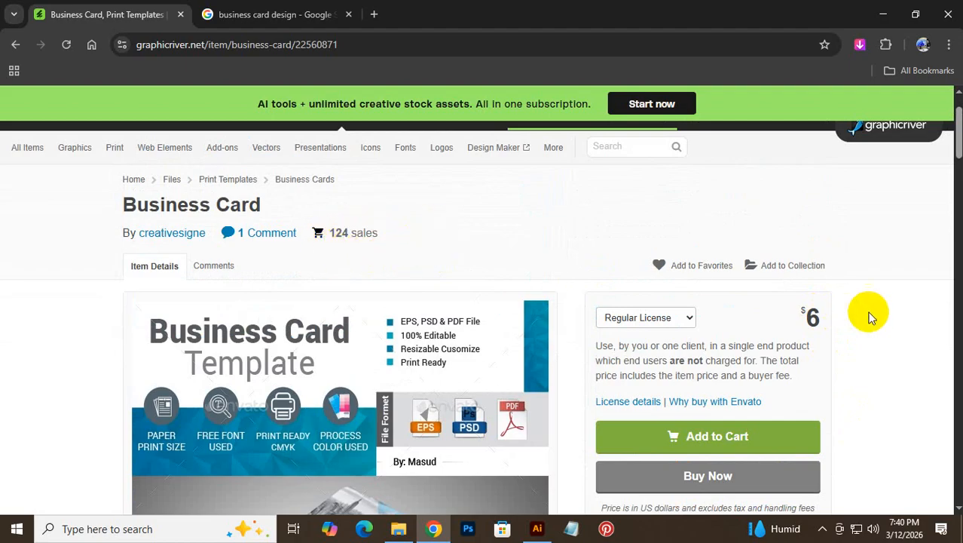
{"action": "left_click_drag", "start_coordinate": [637, 219], "coordinate": [642, 246]}
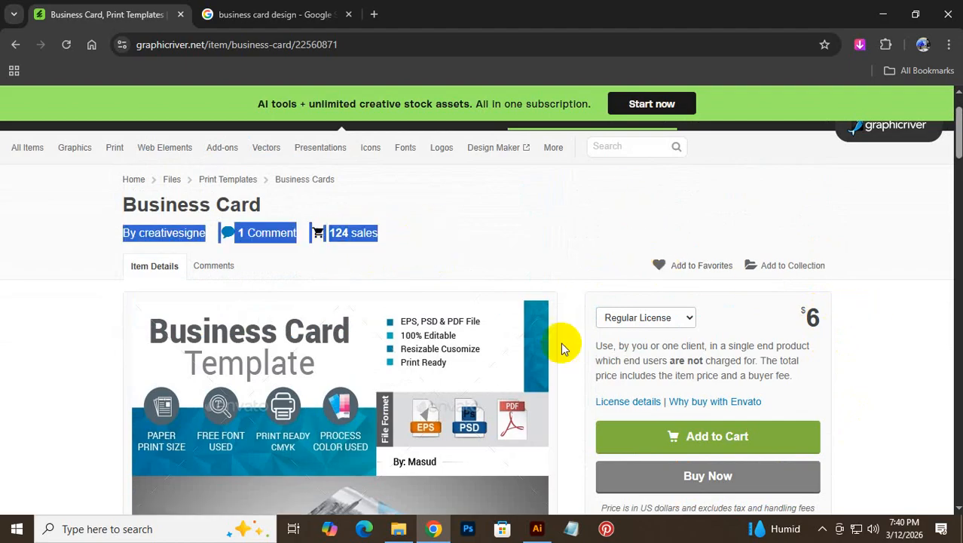
{"action": "scroll", "coordinate": [527, 344], "scroll_direction": "down", "scroll_amount": 4}
{"action": "scroll", "coordinate": [490, 340], "scroll_direction": "up", "scroll_amount": 5}
{"action": "scroll", "coordinate": [283, 437], "scroll_direction": "down", "scroll_amount": 2}
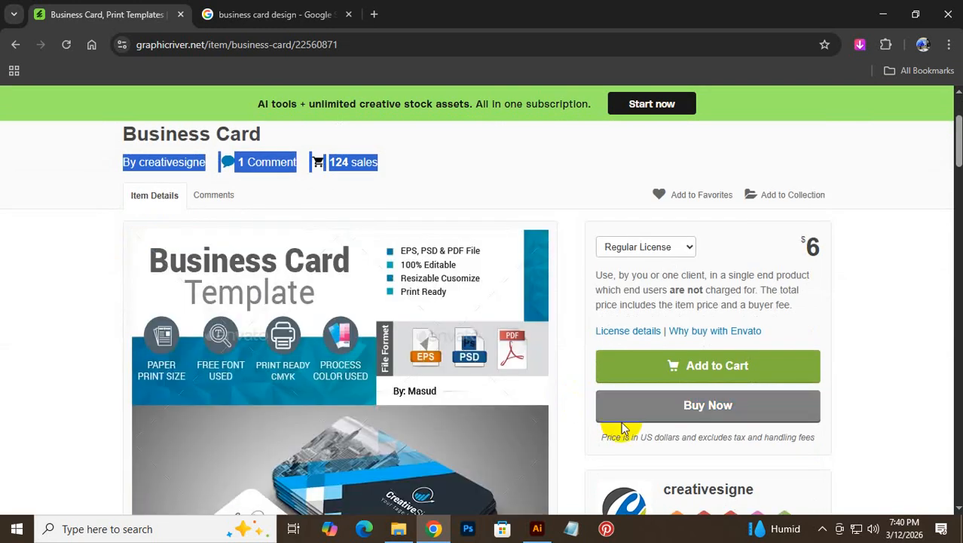
{"action": "left_click", "coordinate": [624, 420]}
{"action": "scroll", "coordinate": [624, 427], "scroll_direction": "down", "scroll_amount": 3}
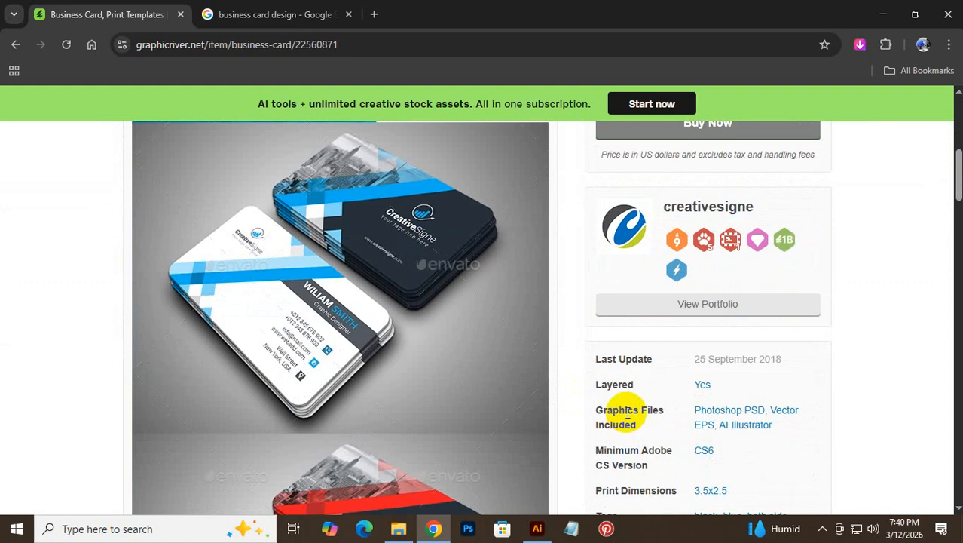
{"action": "scroll", "coordinate": [630, 422], "scroll_direction": "up", "scroll_amount": 3}
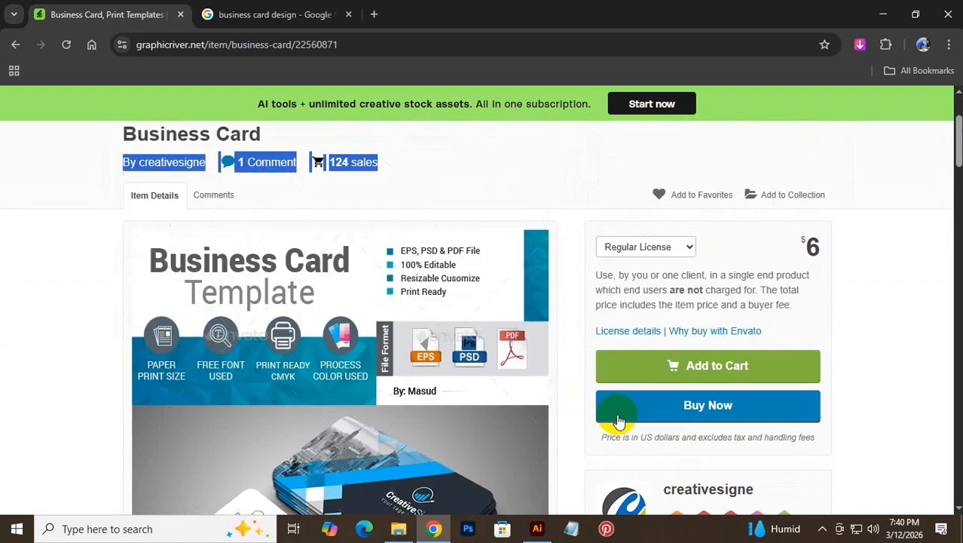
{"action": "scroll", "coordinate": [676, 376], "scroll_direction": "down", "scroll_amount": 9}
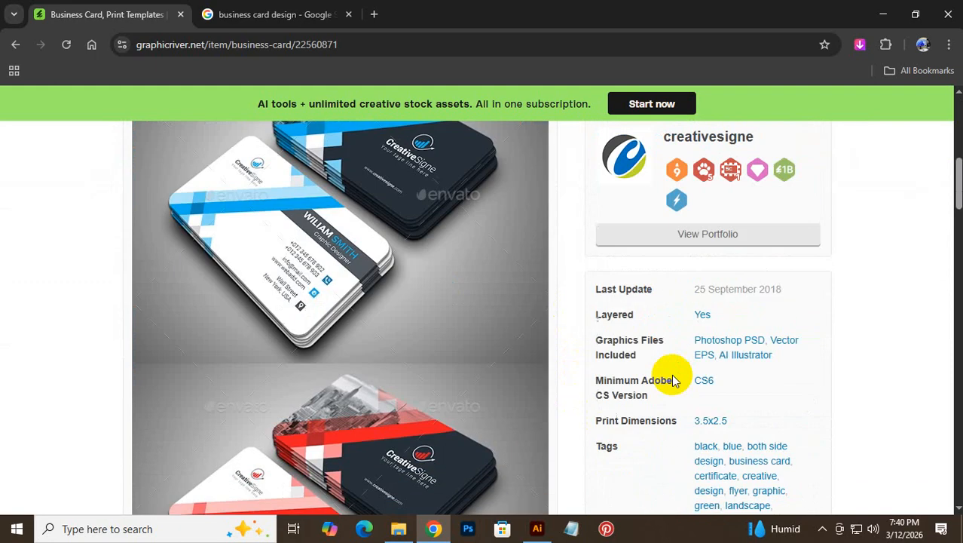
{"action": "scroll", "coordinate": [622, 394], "scroll_direction": "up", "scroll_amount": 9}
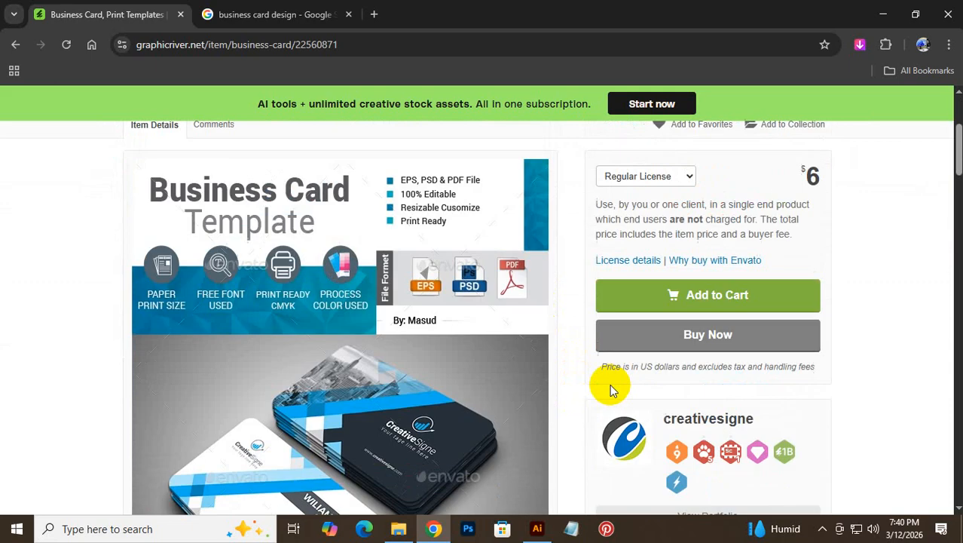
{"action": "scroll", "coordinate": [406, 344], "scroll_direction": "down", "scroll_amount": 4}
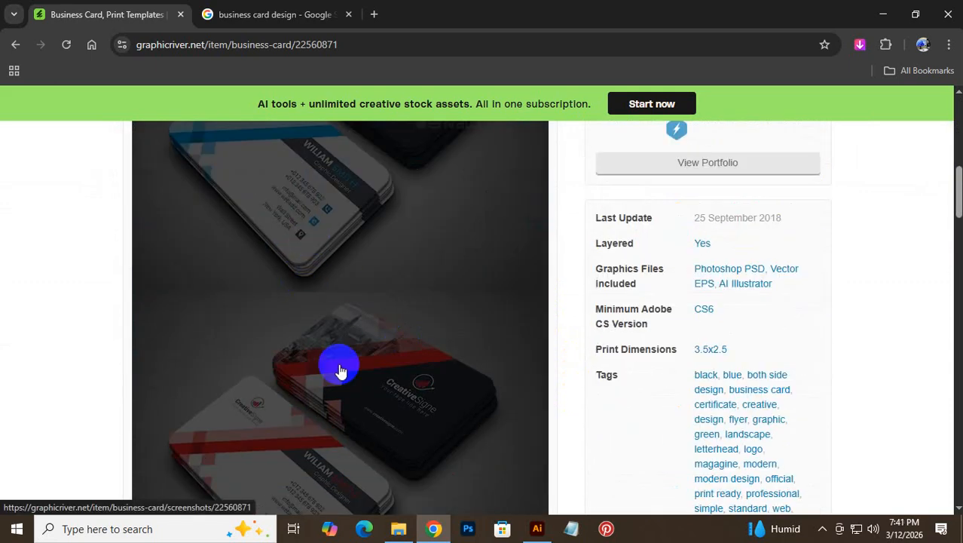
{"action": "scroll", "coordinate": [348, 445], "scroll_direction": "down", "scroll_amount": 7}
{"action": "scroll", "coordinate": [566, 414], "scroll_direction": "down", "scroll_amount": 5}
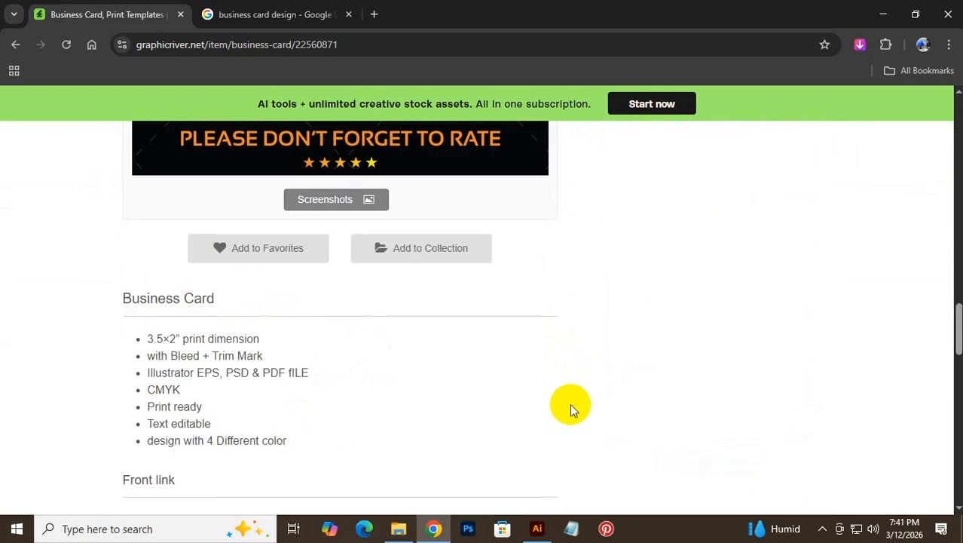
{"action": "scroll", "coordinate": [882, 280], "scroll_direction": "up", "scroll_amount": 5}
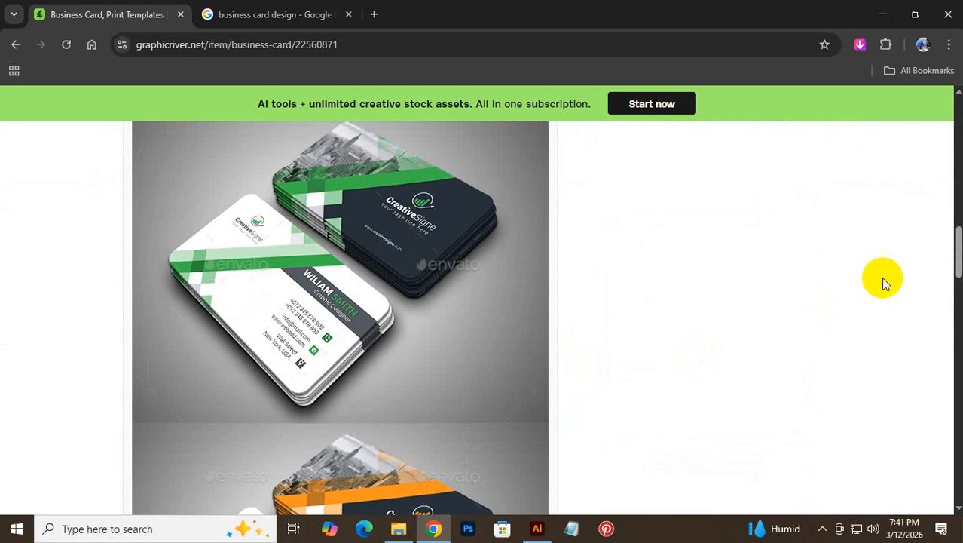
{"action": "scroll", "coordinate": [795, 273], "scroll_direction": "up", "scroll_amount": 8}
{"action": "scroll", "coordinate": [788, 272], "scroll_direction": "down", "scroll_amount": 4}
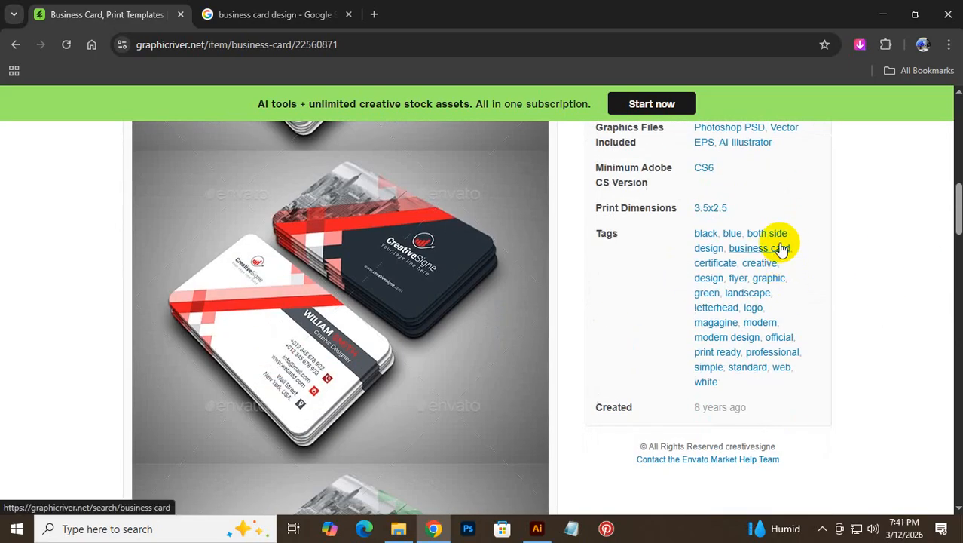
{"action": "scroll", "coordinate": [776, 241], "scroll_direction": "up", "scroll_amount": 1}
{"action": "scroll", "coordinate": [765, 236], "scroll_direction": "up", "scroll_amount": 1}
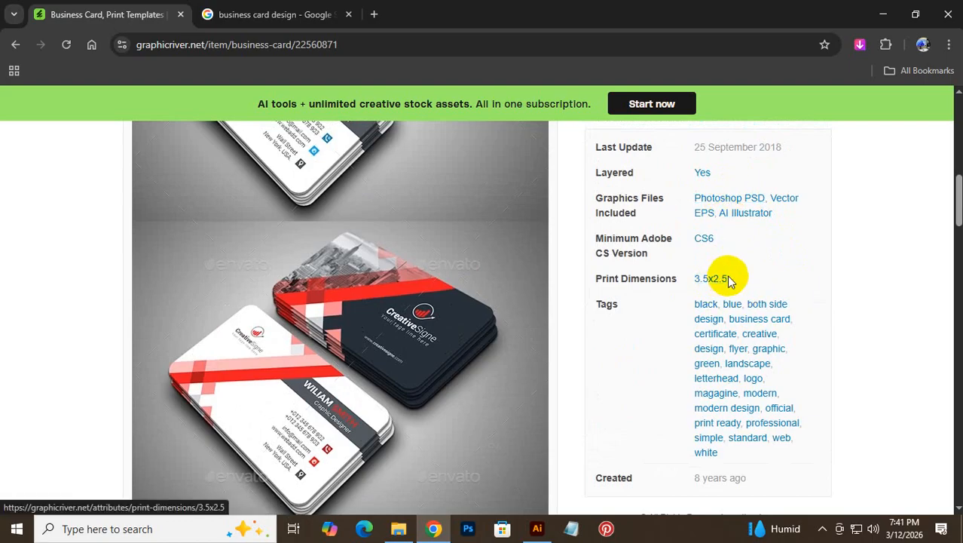
{"action": "left_click_drag", "start_coordinate": [756, 279], "coordinate": [681, 318]}
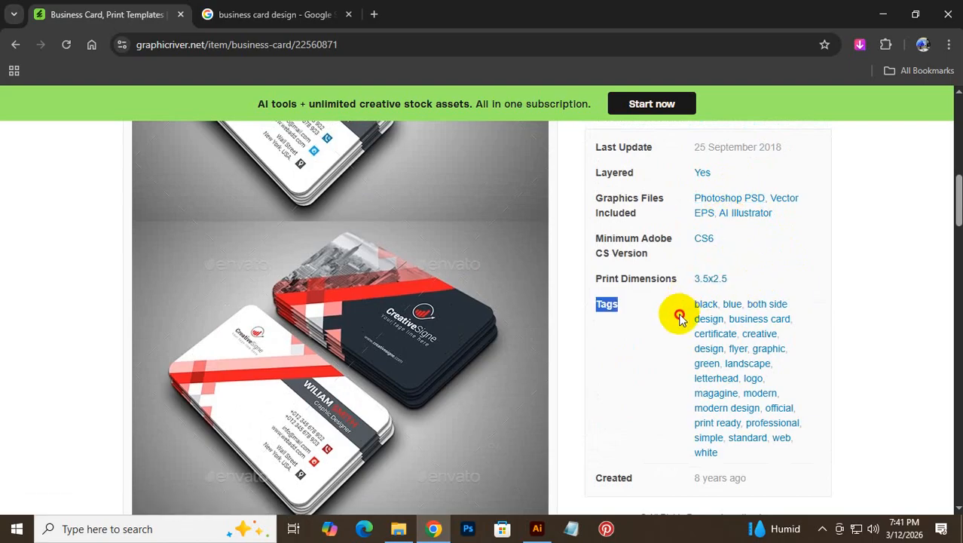
{"action": "scroll", "coordinate": [831, 326], "scroll_direction": "down", "scroll_amount": 6}
{"action": "scroll", "coordinate": [830, 326], "scroll_direction": "up", "scroll_amount": 4}
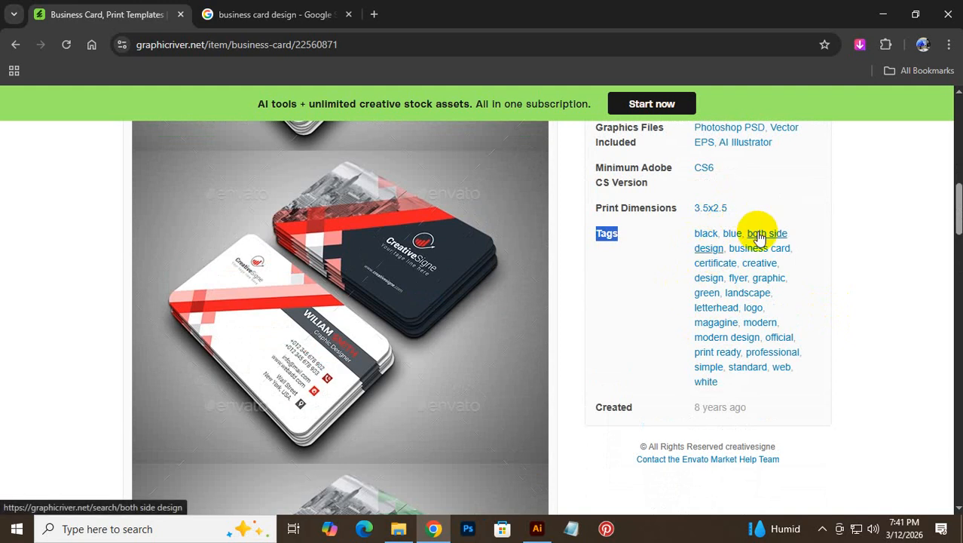
{"action": "scroll", "coordinate": [288, 360], "scroll_direction": "down", "scroll_amount": 10}
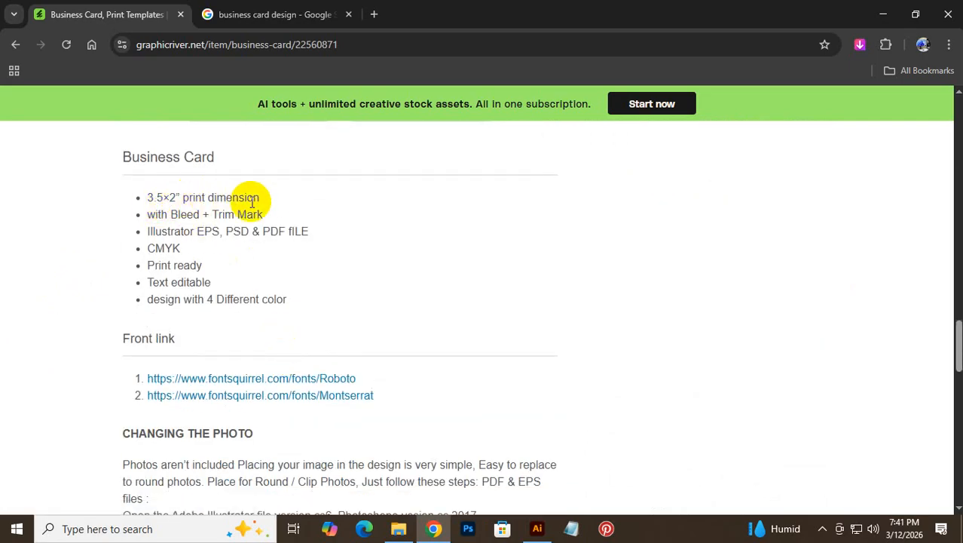
{"action": "scroll", "coordinate": [906, 305], "scroll_direction": "up", "scroll_amount": 10}
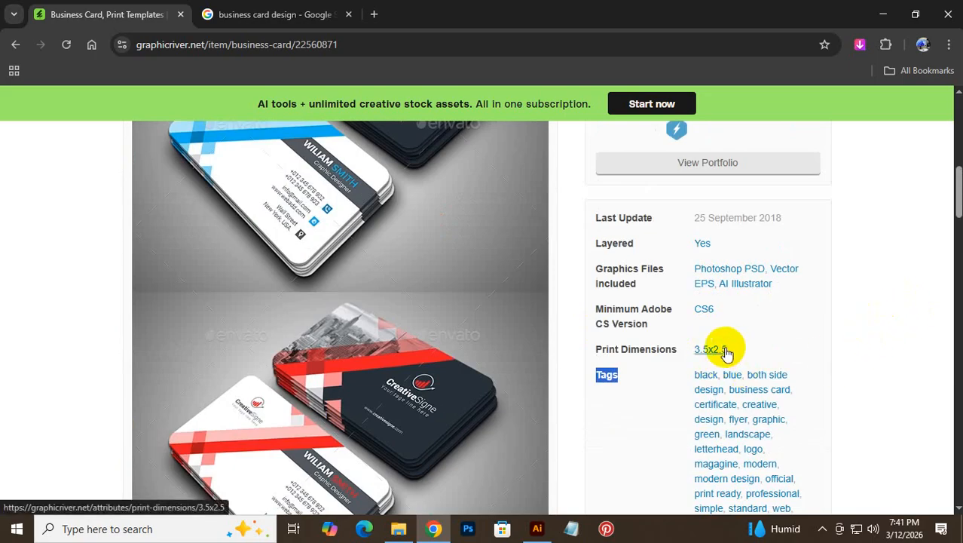
{"action": "left_click", "coordinate": [420, 389]}
{"action": "scroll", "coordinate": [293, 363], "scroll_direction": "down", "scroll_amount": 15}
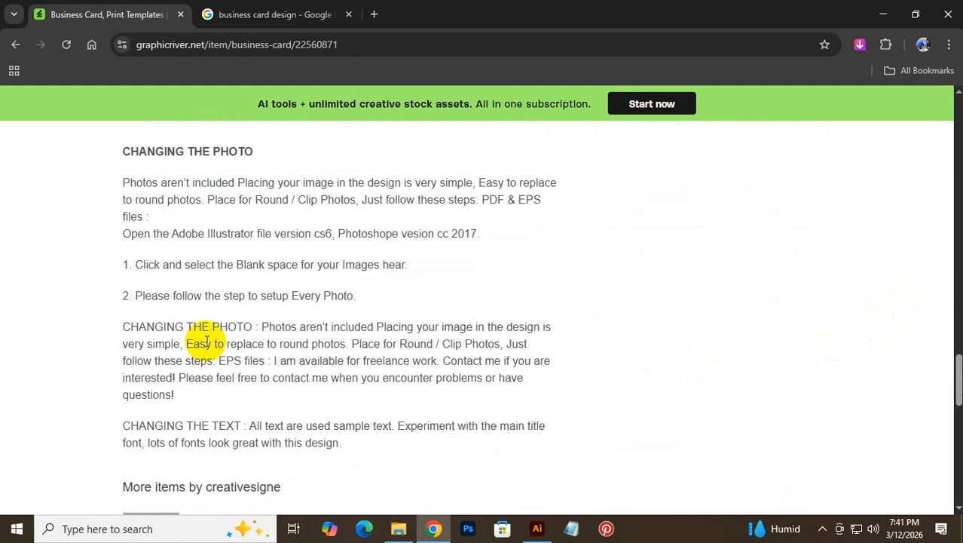
{"action": "scroll", "coordinate": [220, 349], "scroll_direction": "up", "scroll_amount": 4}
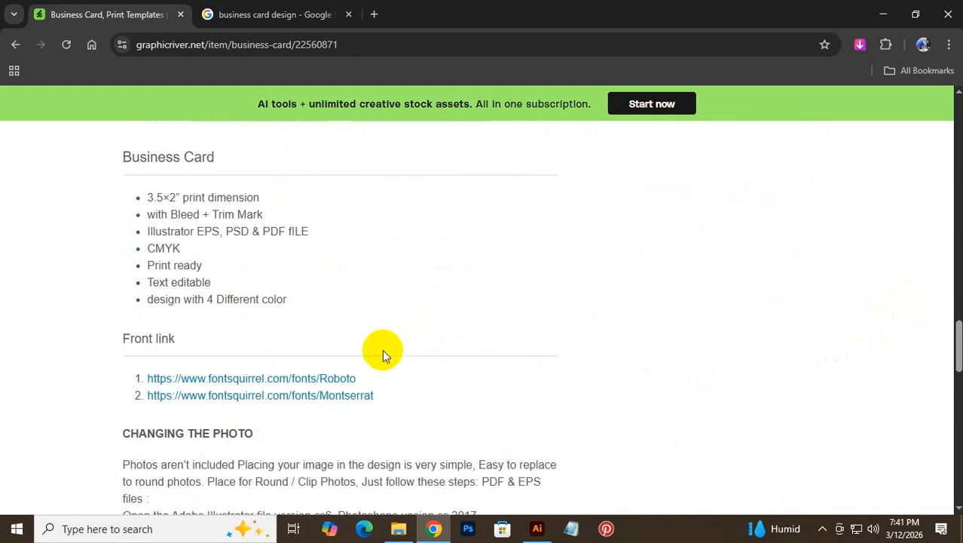
{"action": "left_click_drag", "start_coordinate": [148, 195], "coordinate": [339, 315]}
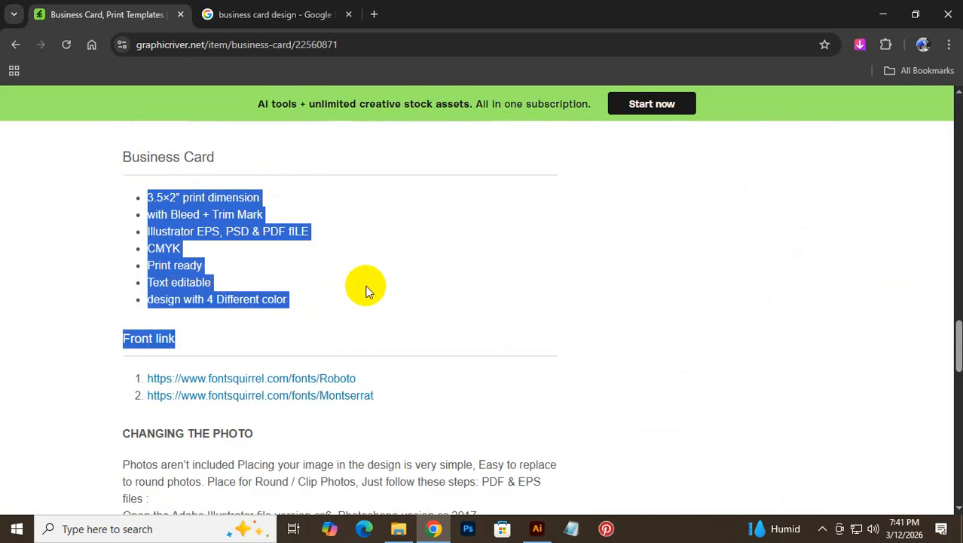
{"action": "left_click", "coordinate": [276, 249]}
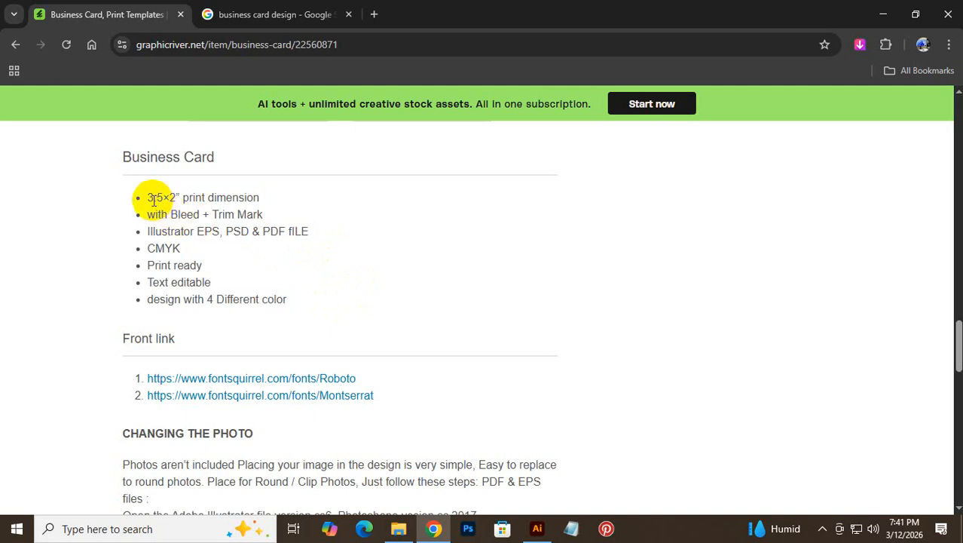
{"action": "left_click_drag", "start_coordinate": [147, 197], "coordinate": [329, 217]}
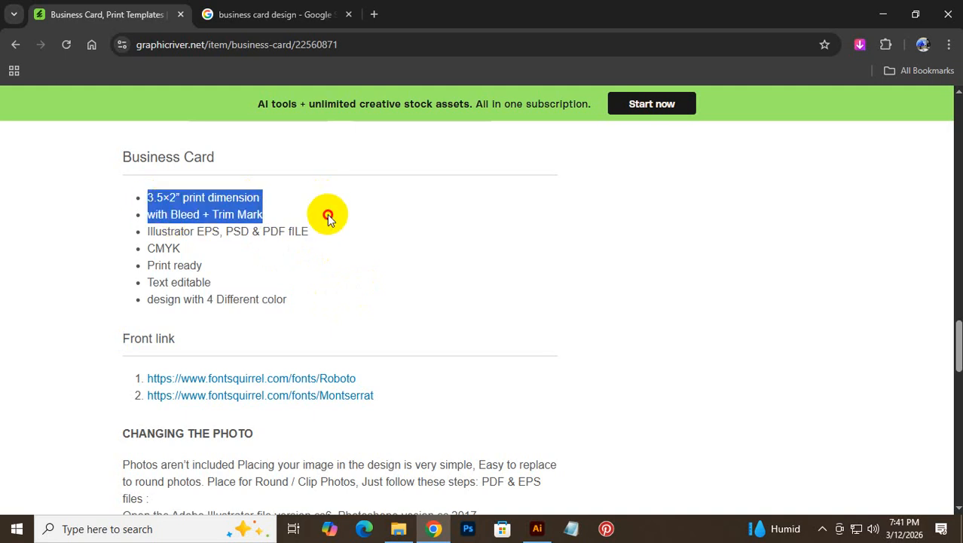
{"action": "left_click_drag", "start_coordinate": [333, 223], "coordinate": [366, 319]}
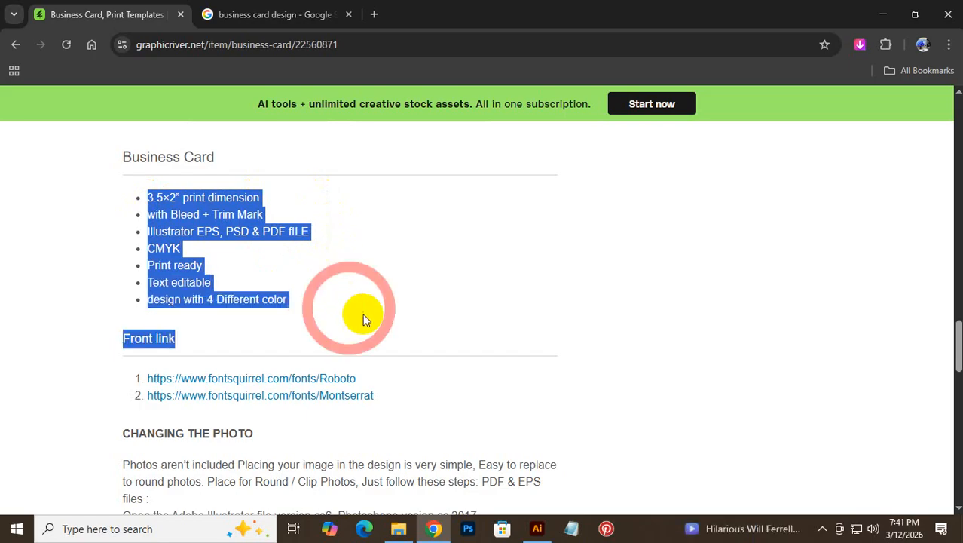
{"action": "scroll", "coordinate": [181, 390], "scroll_direction": "down", "scroll_amount": 3}
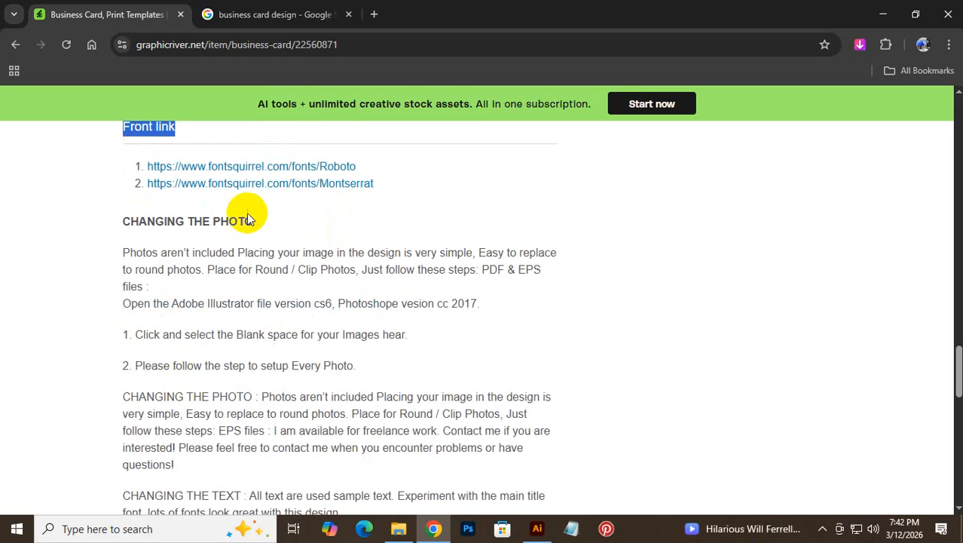
{"action": "scroll", "coordinate": [371, 236], "scroll_direction": "up", "scroll_amount": 1}
{"action": "scroll", "coordinate": [370, 236], "scroll_direction": "down", "scroll_amount": 15}
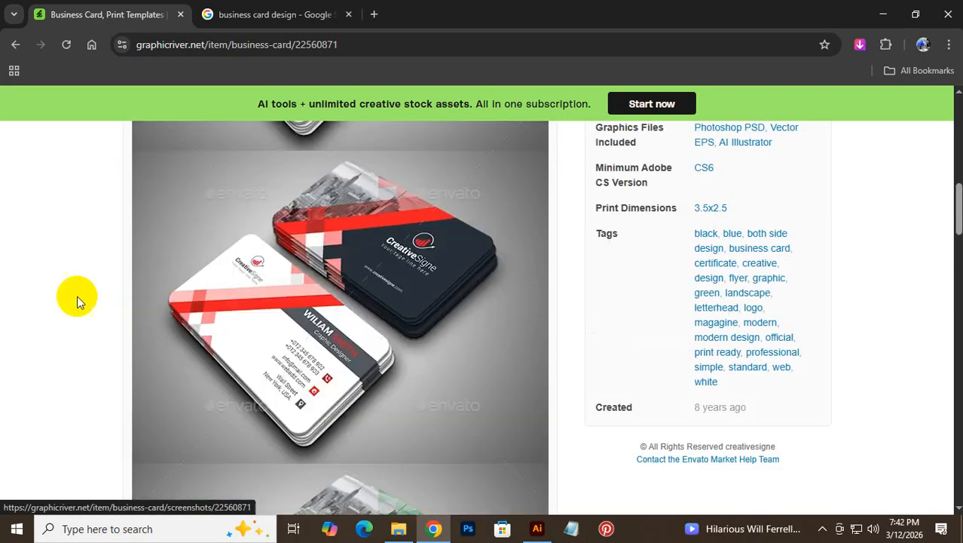
{"action": "left_click", "coordinate": [34, 273]}
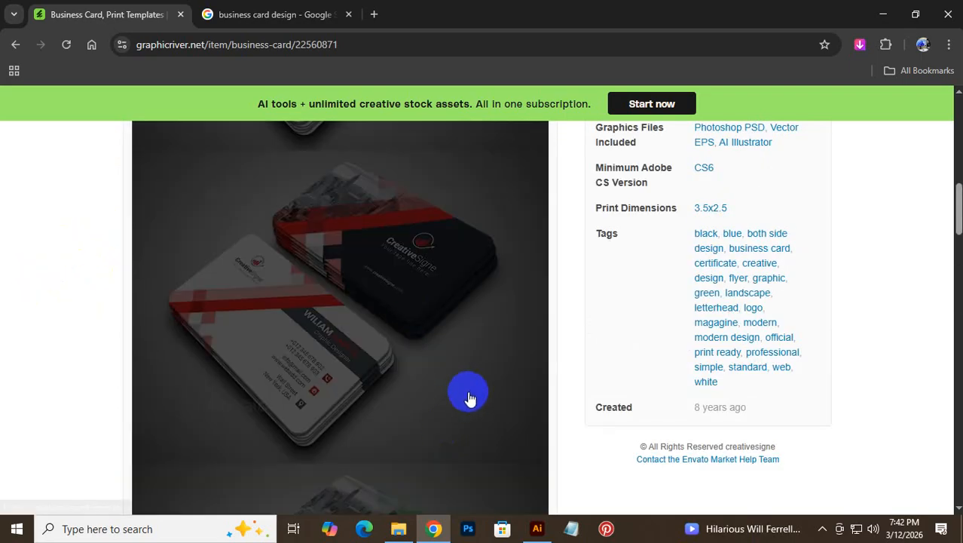
{"action": "scroll", "coordinate": [543, 422], "scroll_direction": "down", "scroll_amount": 5}
{"action": "scroll", "coordinate": [318, 386], "scroll_direction": "down", "scroll_amount": 15}
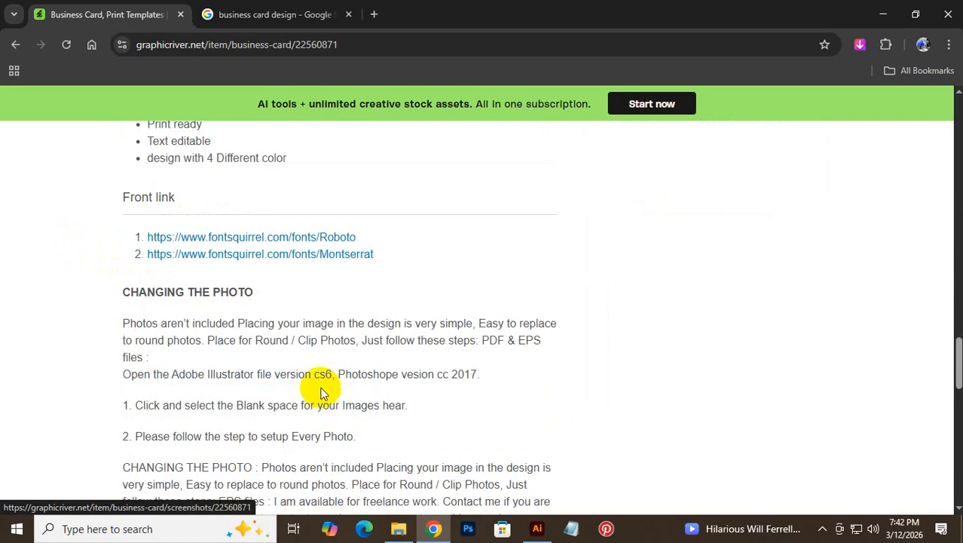
{"action": "scroll", "coordinate": [287, 364], "scroll_direction": "up", "scroll_amount": 8}
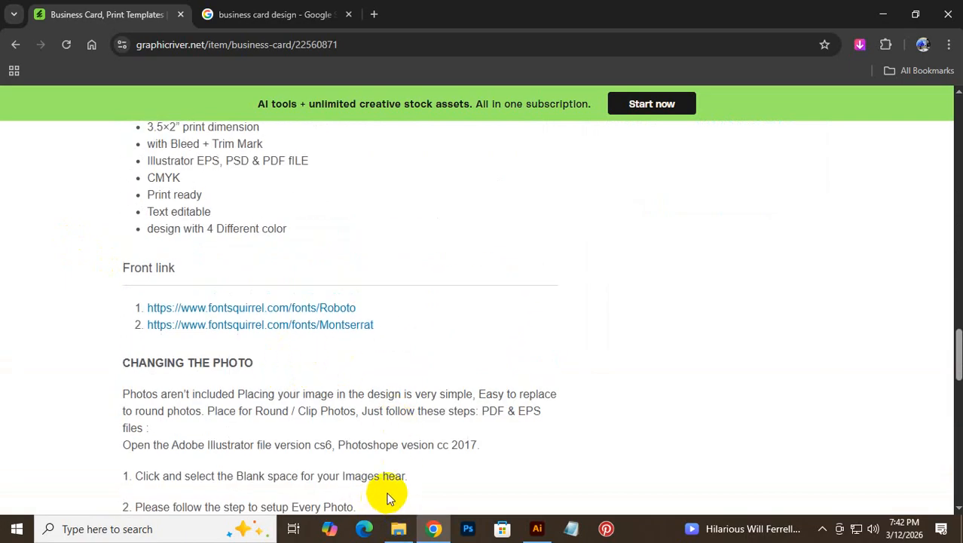
{"action": "mouse_move", "coordinate": [399, 528]}
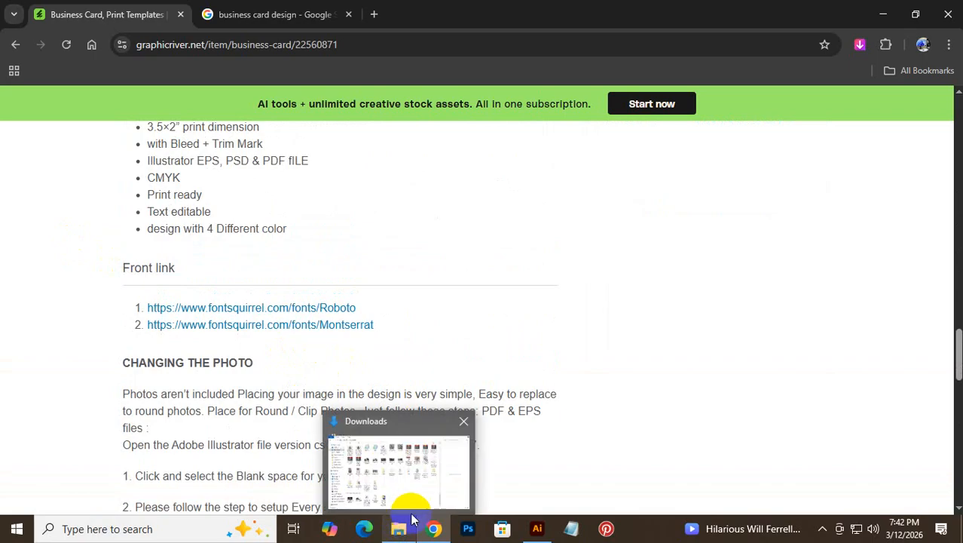
{"action": "mouse_move", "coordinate": [422, 511]}
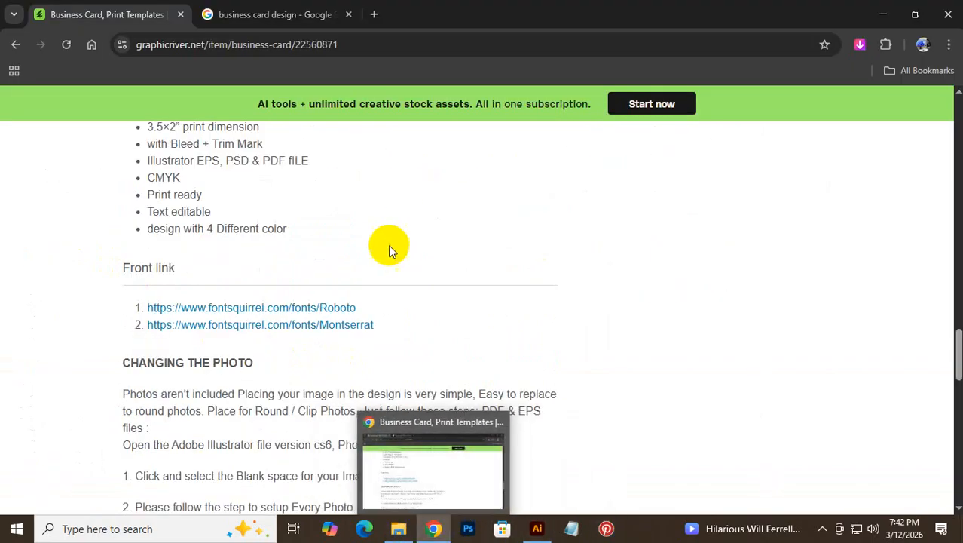
{"action": "scroll", "coordinate": [388, 253], "scroll_direction": "up", "scroll_amount": 10}
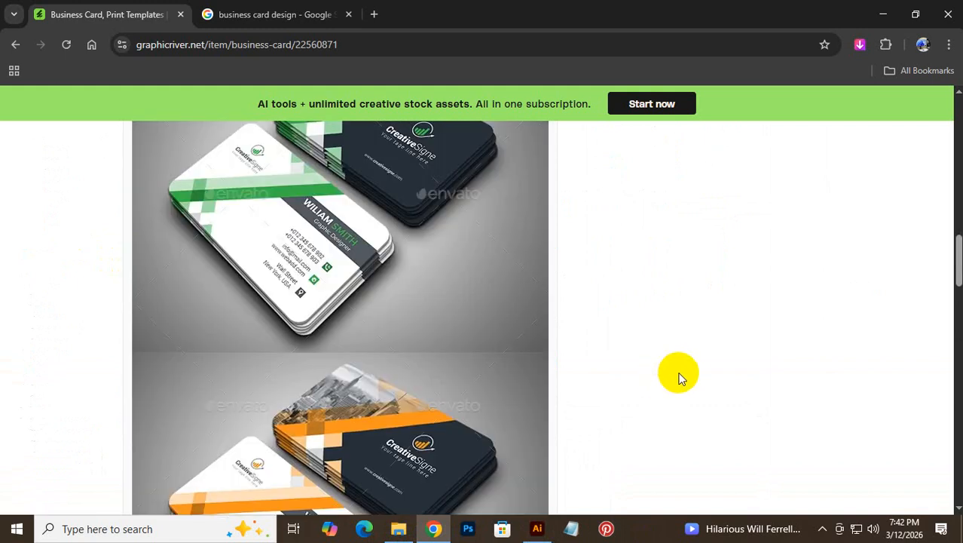
{"action": "scroll", "coordinate": [666, 370], "scroll_direction": "down", "scroll_amount": 15}
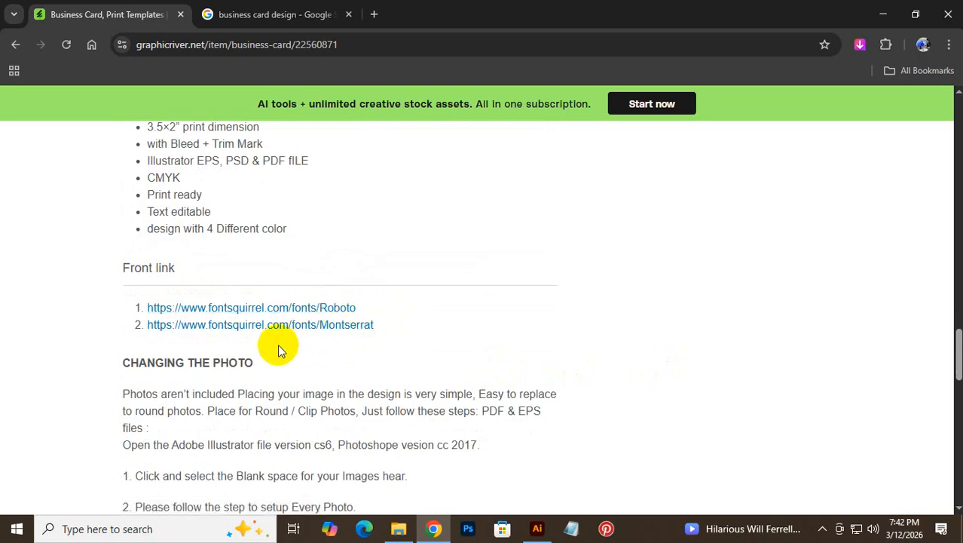
{"action": "scroll", "coordinate": [266, 348], "scroll_direction": "up", "scroll_amount": 15}
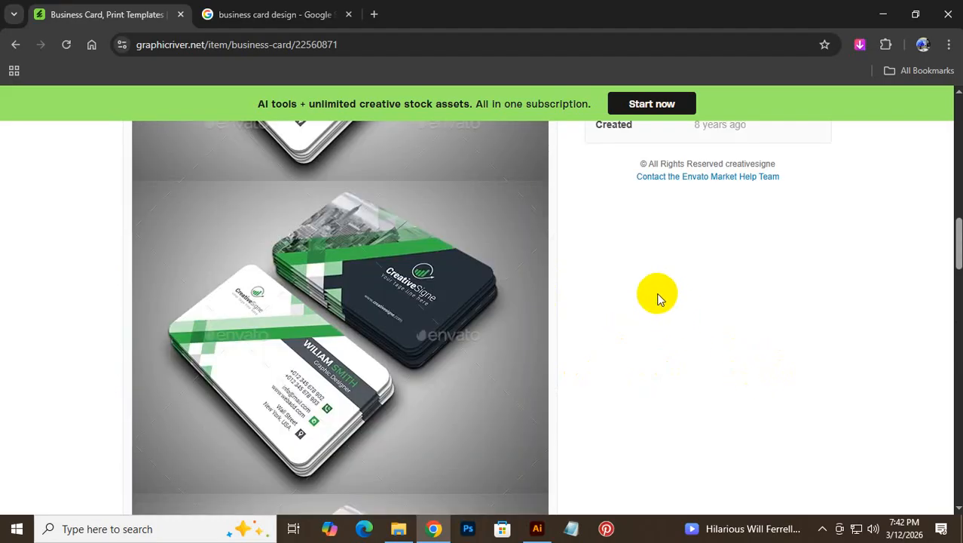
{"action": "scroll", "coordinate": [658, 299], "scroll_direction": "down", "scroll_amount": 10}
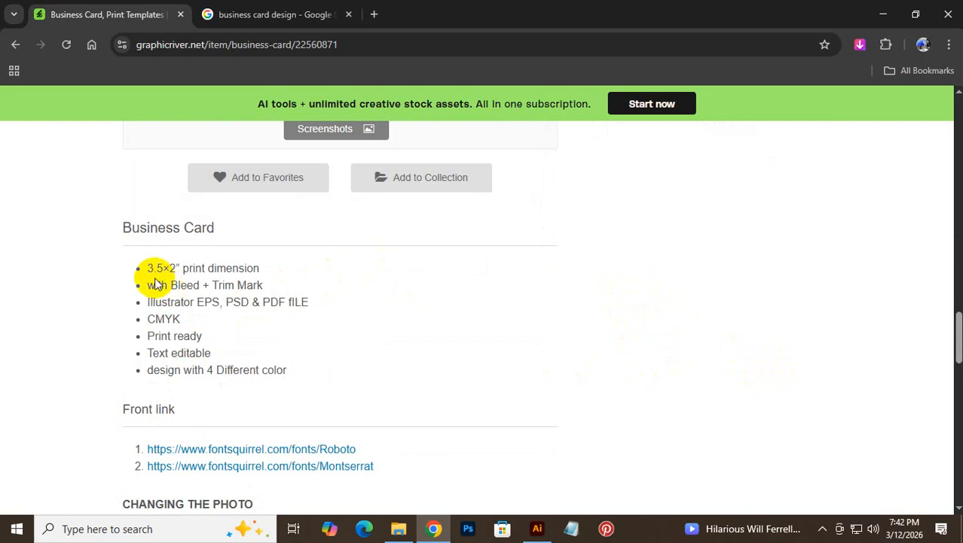
{"action": "left_click_drag", "start_coordinate": [153, 265], "coordinate": [282, 369]}
{"action": "scroll", "coordinate": [340, 301], "scroll_direction": "down", "scroll_amount": 5}
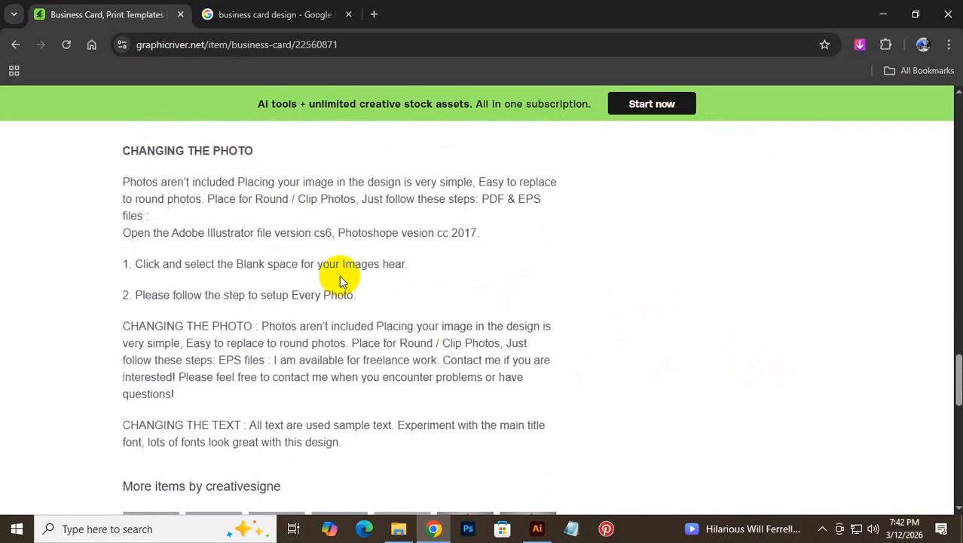
{"action": "scroll", "coordinate": [268, 251], "scroll_direction": "up", "scroll_amount": 3}
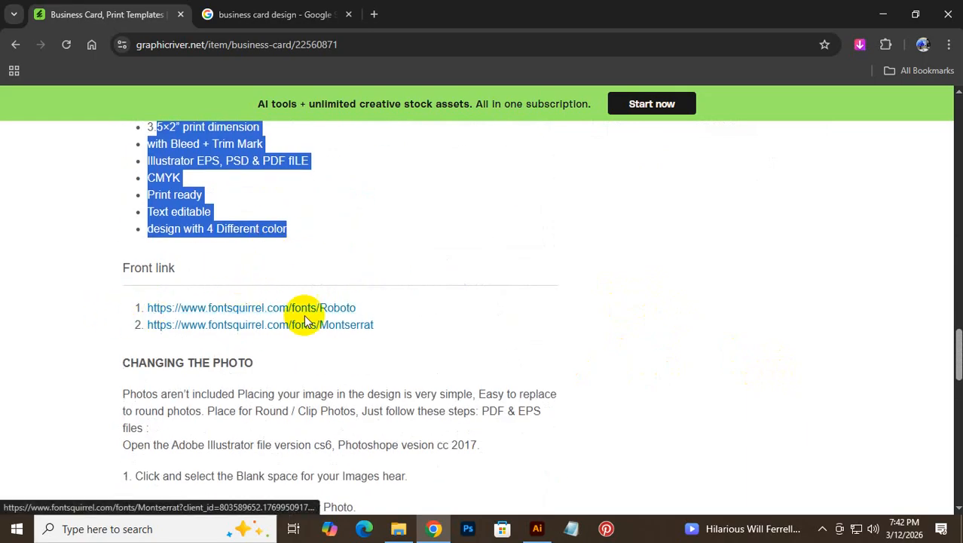
{"action": "left_click", "coordinate": [466, 285]}
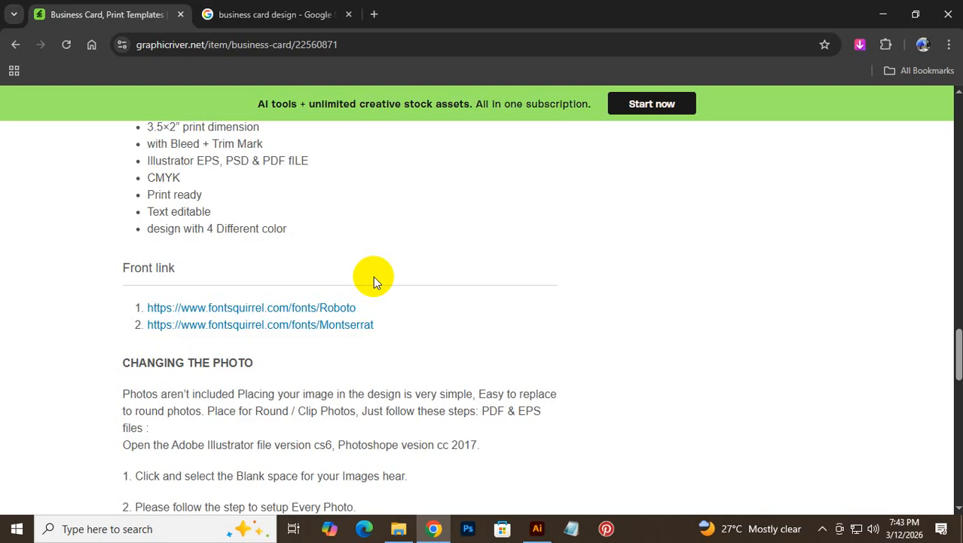
{"action": "scroll", "coordinate": [373, 258], "scroll_direction": "up", "scroll_amount": 10}
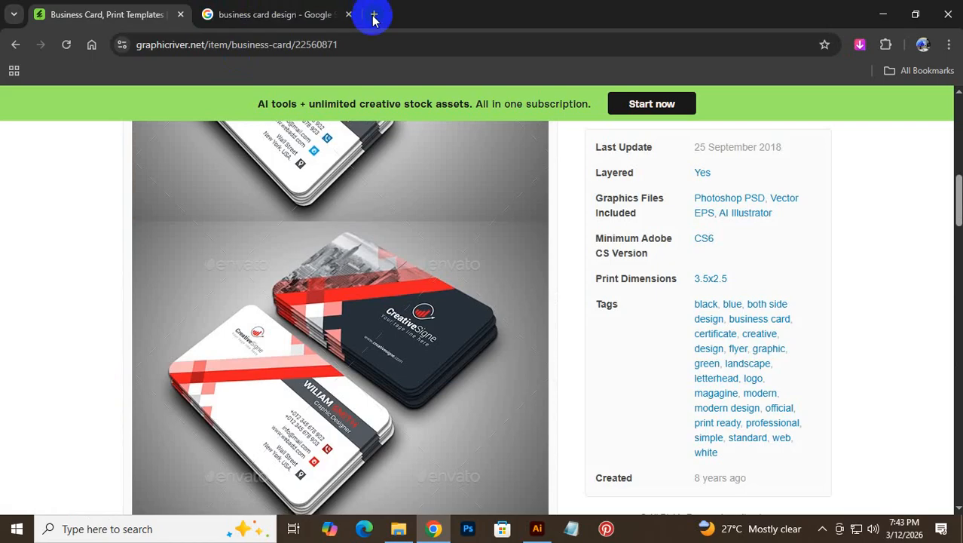
- Search Google for 'business card design size' in a new tab
{"action": "left_click", "coordinate": [375, 15]}
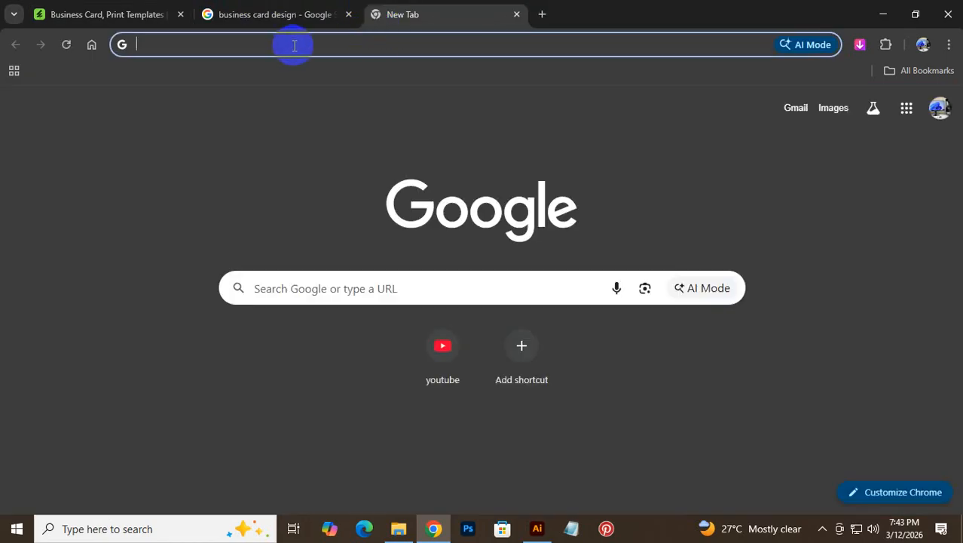
{"action": "type", "text": "bu"}
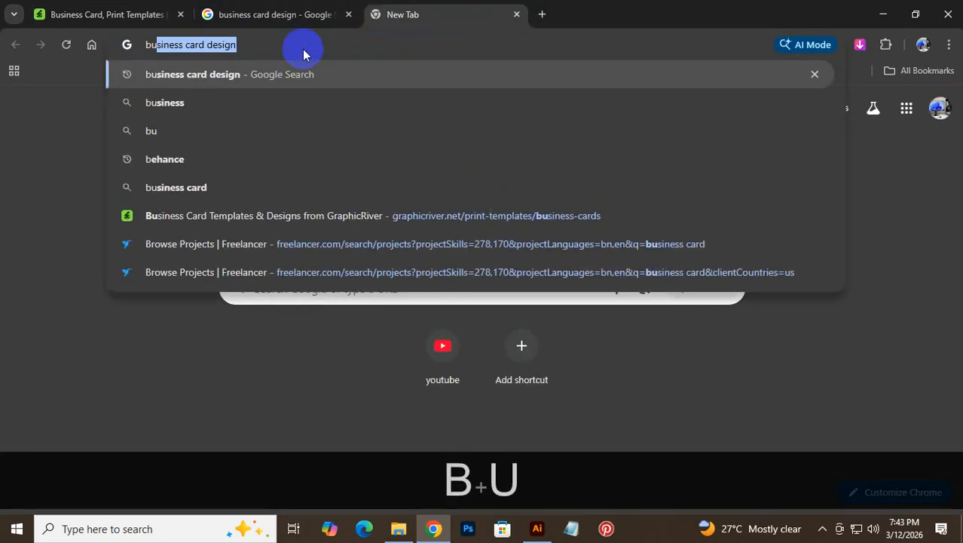
{"action": "type", "text": "siness"}
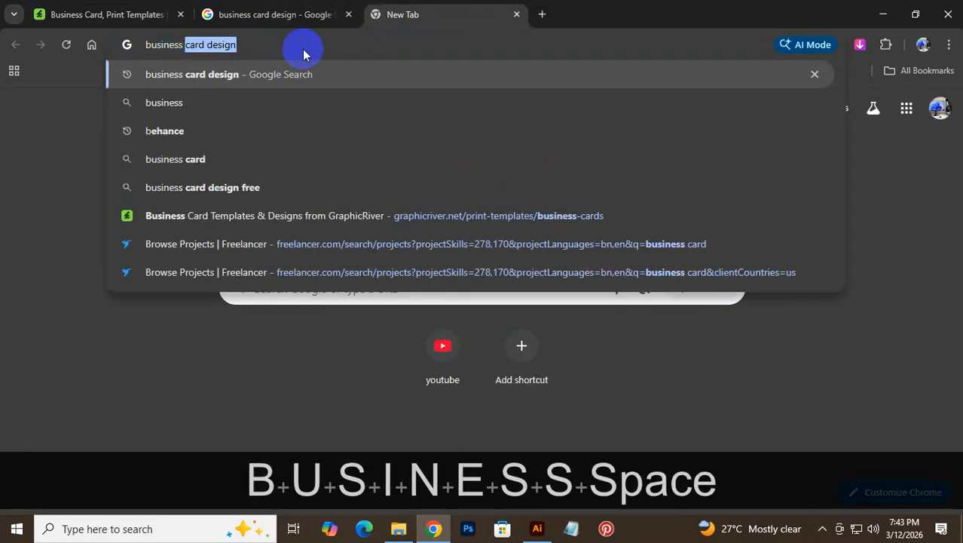
{"action": "key", "text": "Right"}
{"action": "type", "text": "si"}
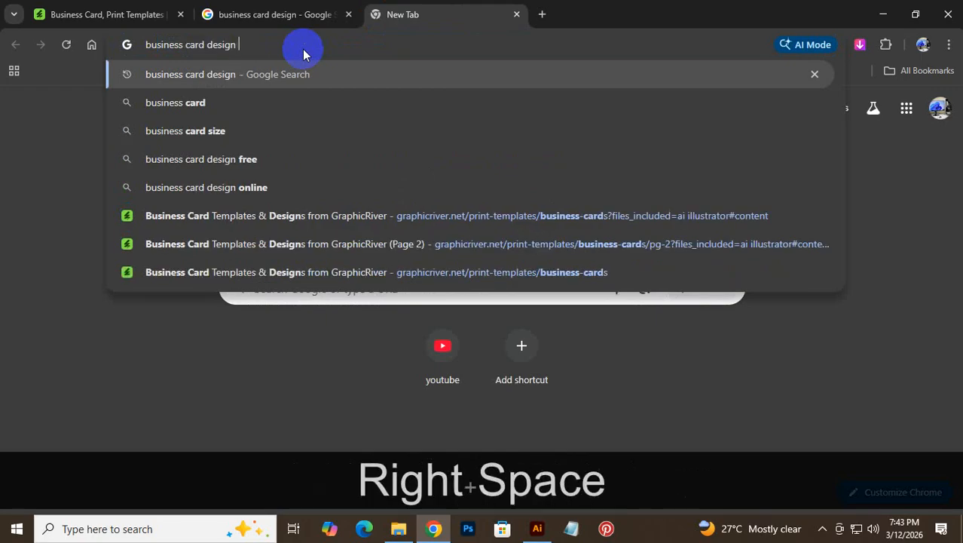
{"action": "type", "text": "ze"}
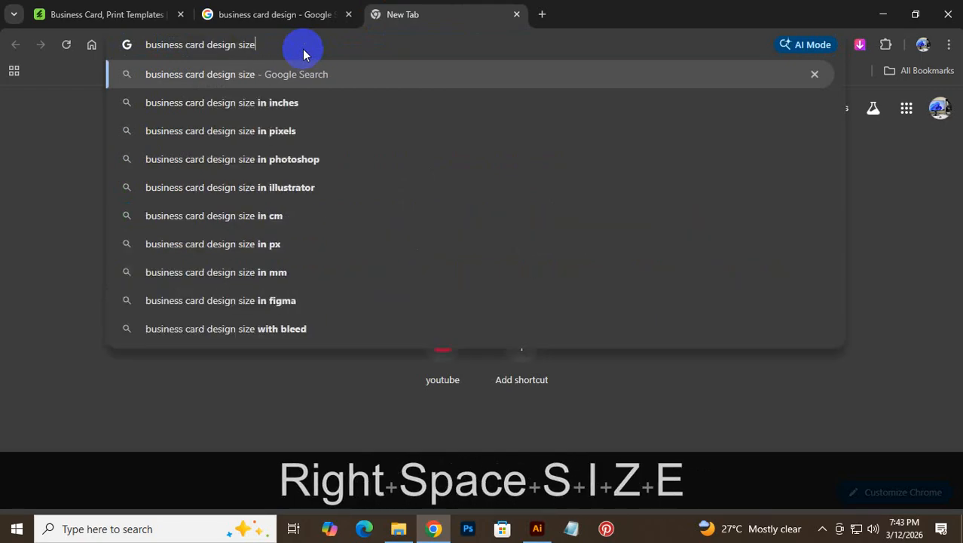
{"action": "key", "text": "Return"}
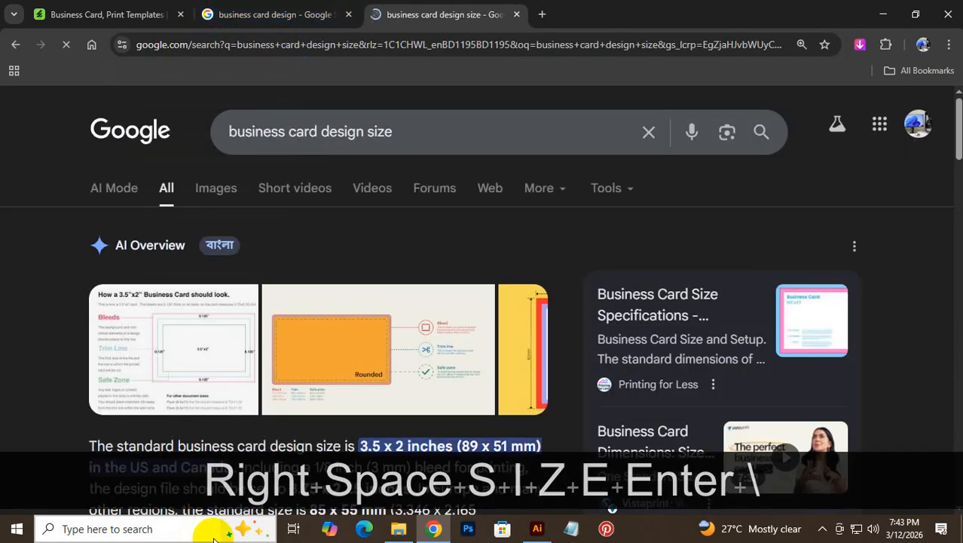
- Open Envato's Business Card Templates help article from the bleed and trim size diagram
{"action": "scroll", "coordinate": [447, 316], "scroll_direction": "down", "scroll_amount": 5}
{"action": "scroll", "coordinate": [387, 375], "scroll_direction": "up", "scroll_amount": 4}
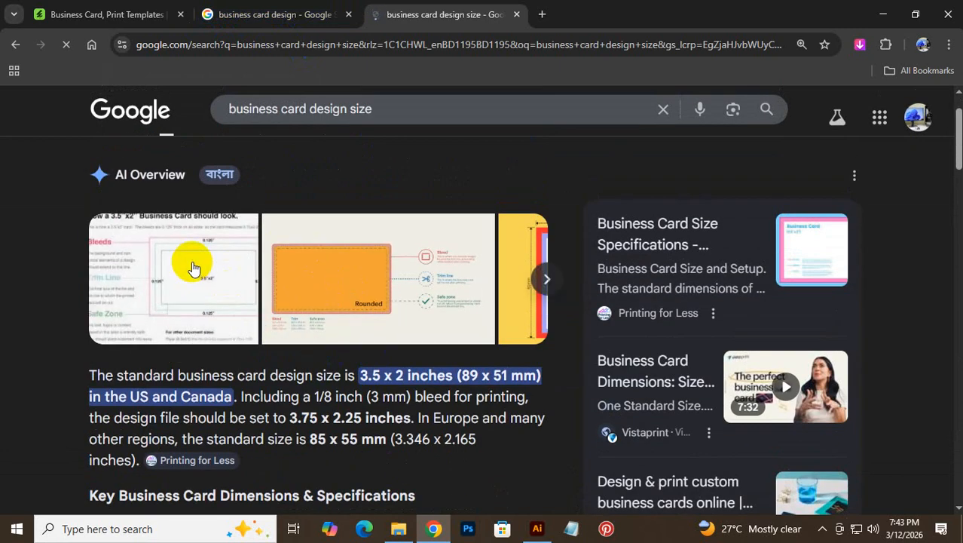
{"action": "left_click", "coordinate": [211, 331]}
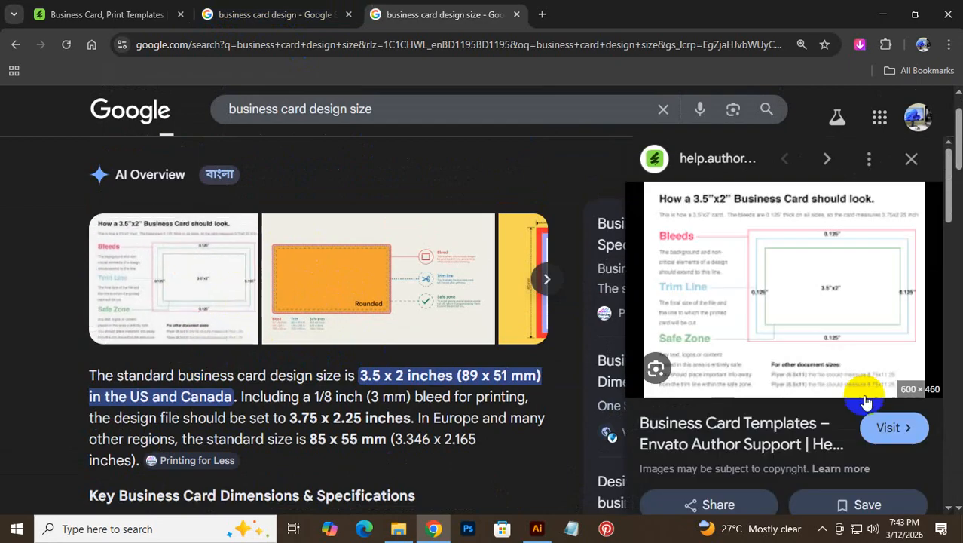
{"action": "left_click", "coordinate": [839, 324]}
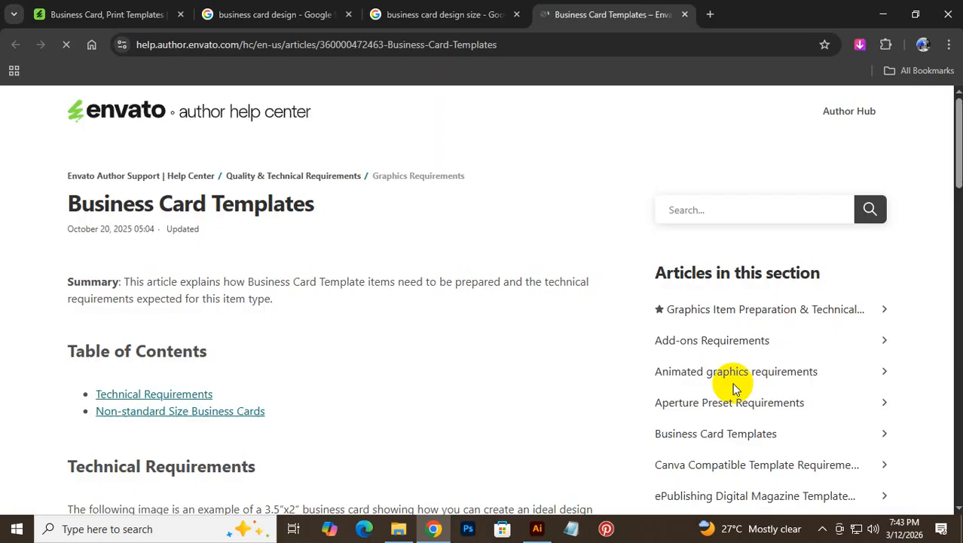
- Study Envato's diagram of a 3.5 x 2 inch card with 0.125 inch bleeds, then return to Illustrator
{"action": "scroll", "coordinate": [446, 401], "scroll_direction": "down", "scroll_amount": 5}
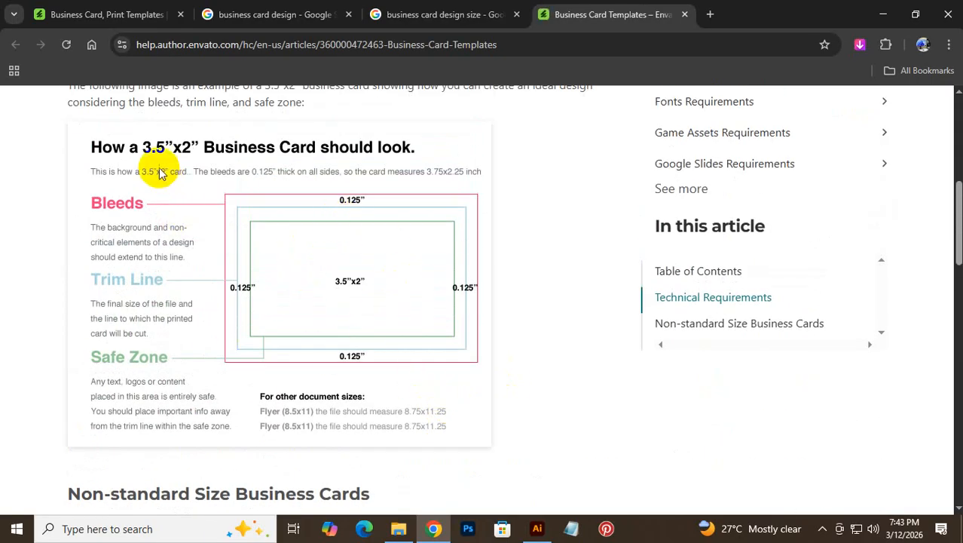
{"action": "left_click_drag", "start_coordinate": [92, 143], "coordinate": [351, 336]}
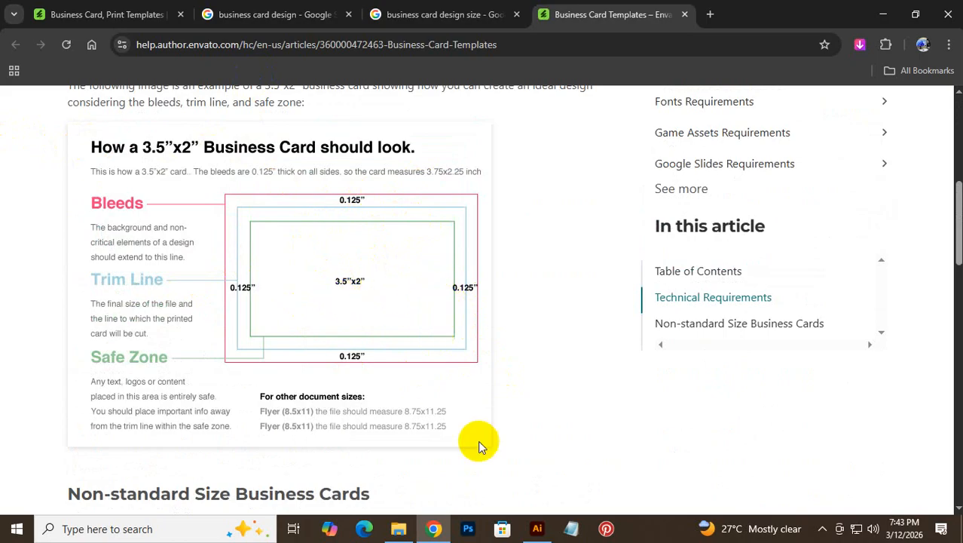
{"action": "left_click", "coordinate": [537, 530]}
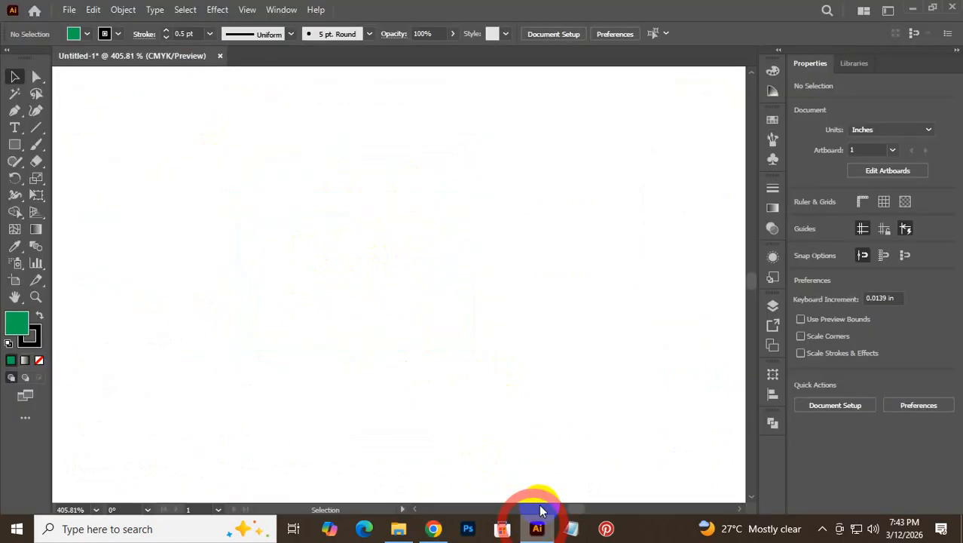
- Close Untitled-1 without saving and start a new document from the File menu
{"action": "left_click", "coordinate": [220, 56]}
{"action": "left_click", "coordinate": [572, 287]}
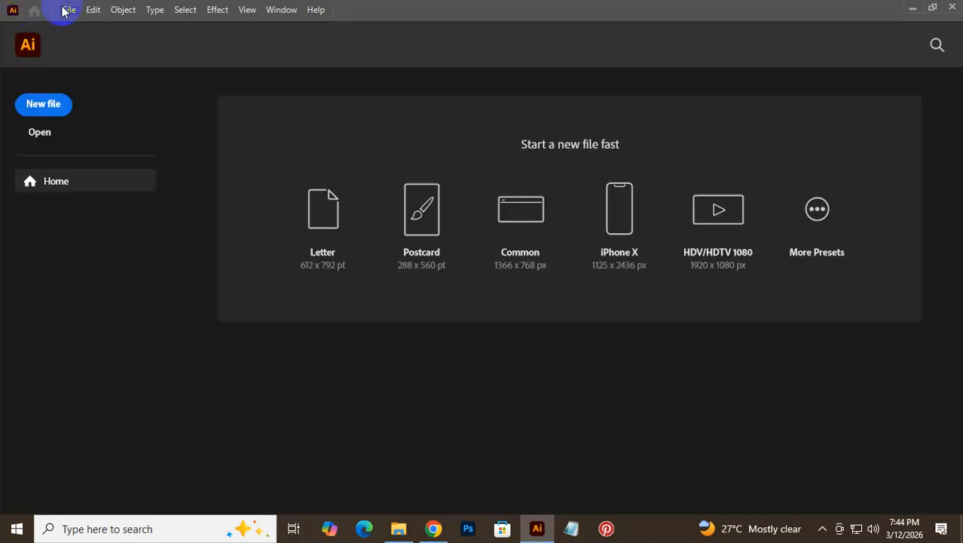
{"action": "left_click", "coordinate": [66, 9]}
{"action": "left_click", "coordinate": [113, 26]}
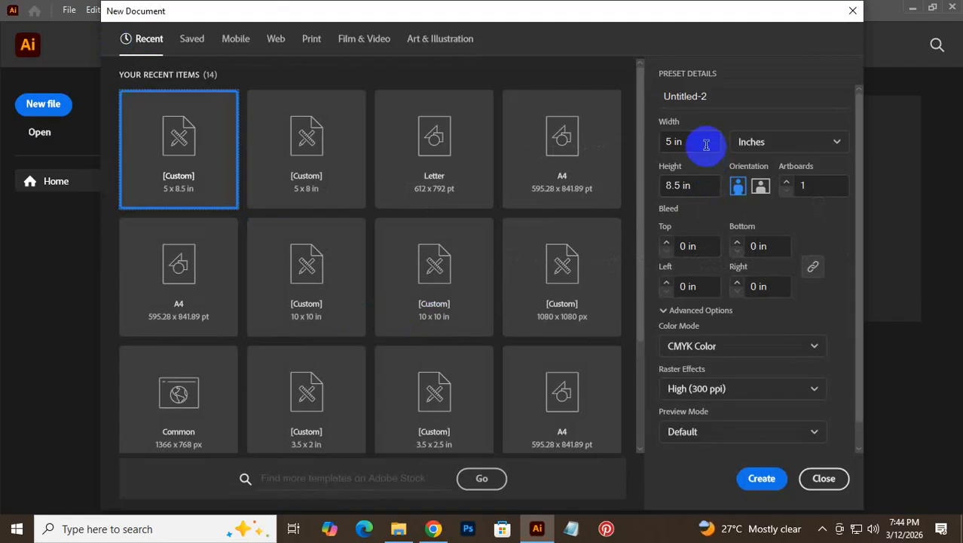
- Set the new document to 3.5 in wide by 2 in high, then go back to Chrome
{"action": "left_click_drag", "start_coordinate": [670, 142], "coordinate": [647, 142]}
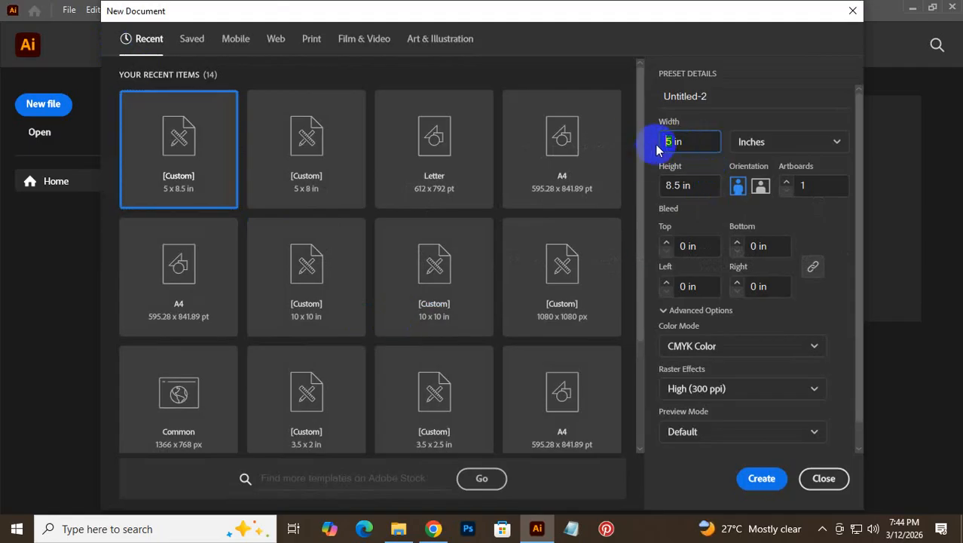
{"action": "left_click", "coordinate": [670, 144]}
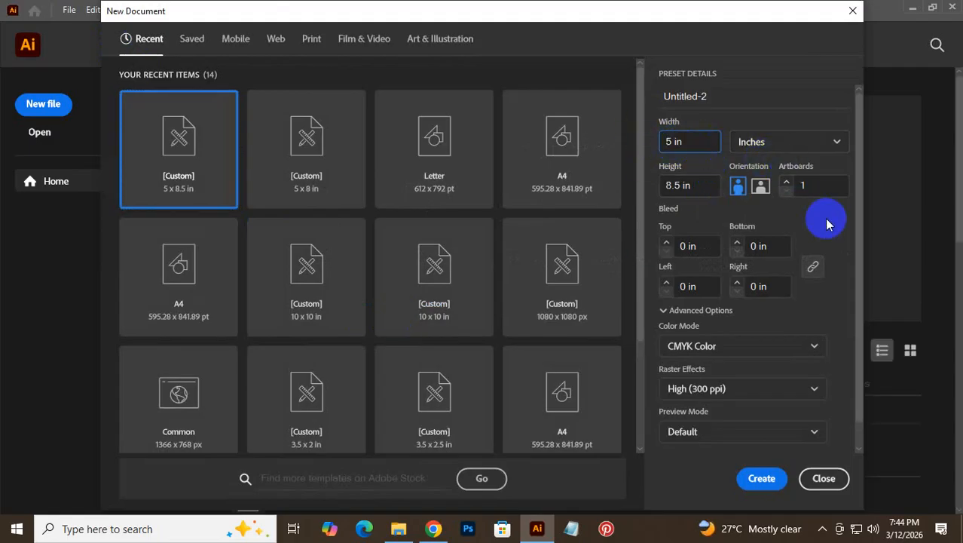
{"action": "type", "text": "3."}
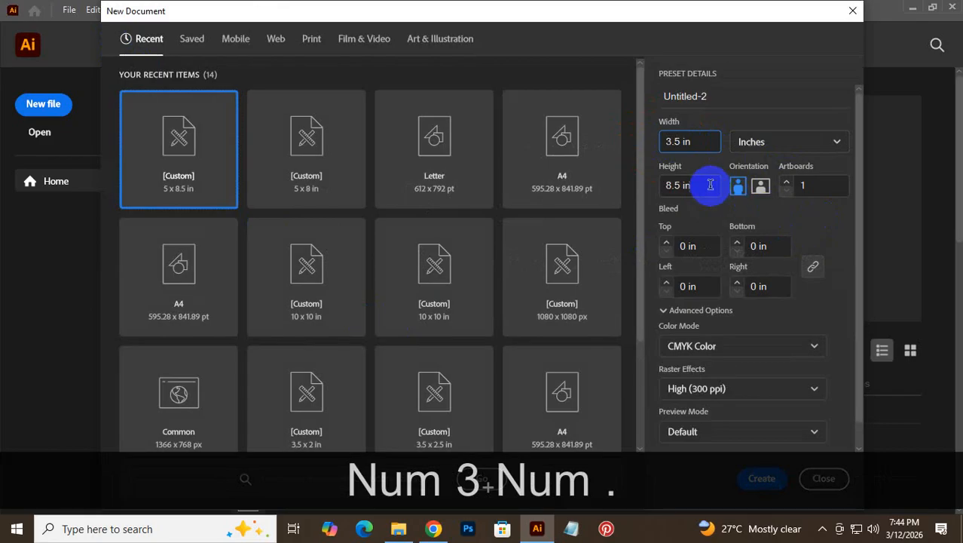
{"action": "left_click_drag", "start_coordinate": [677, 185], "coordinate": [656, 188]}
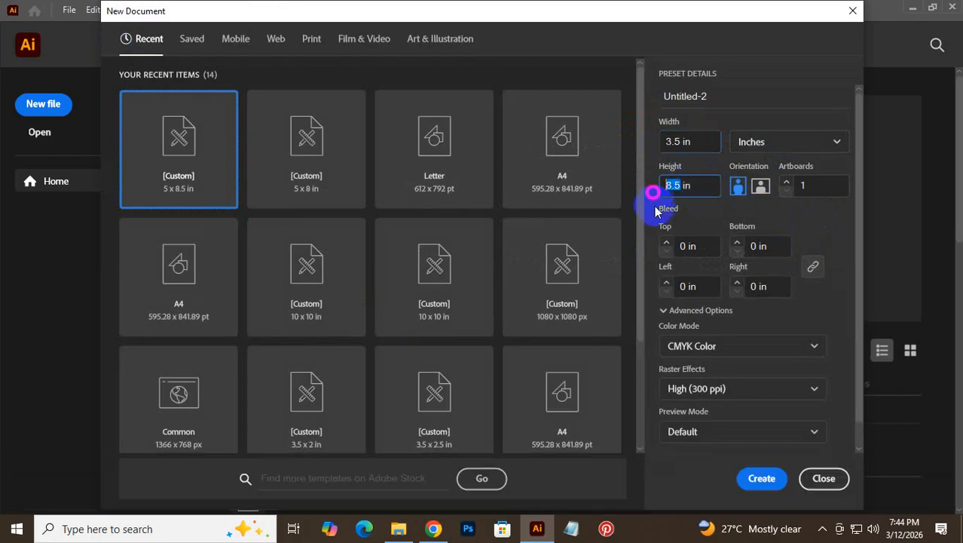
{"action": "type", "text": "2"}
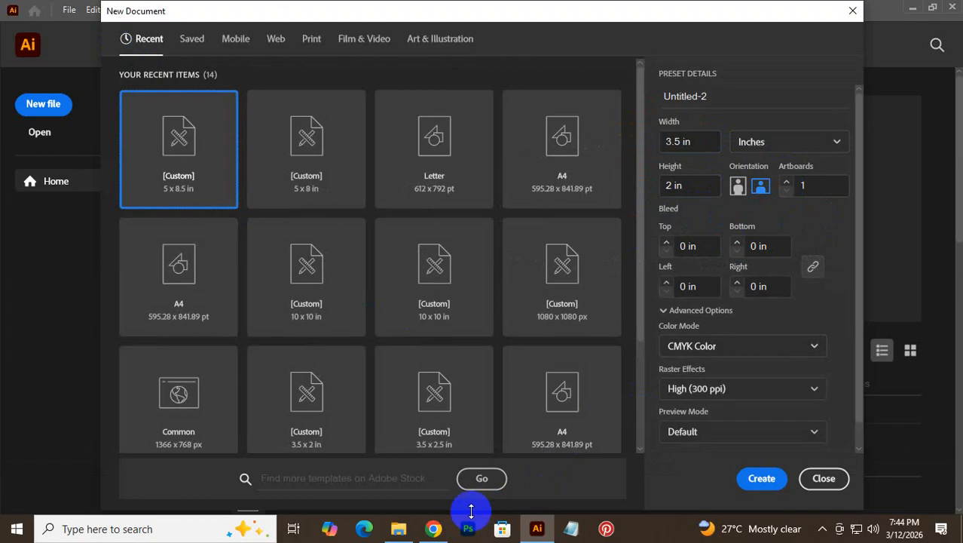
{"action": "left_click", "coordinate": [434, 527]}
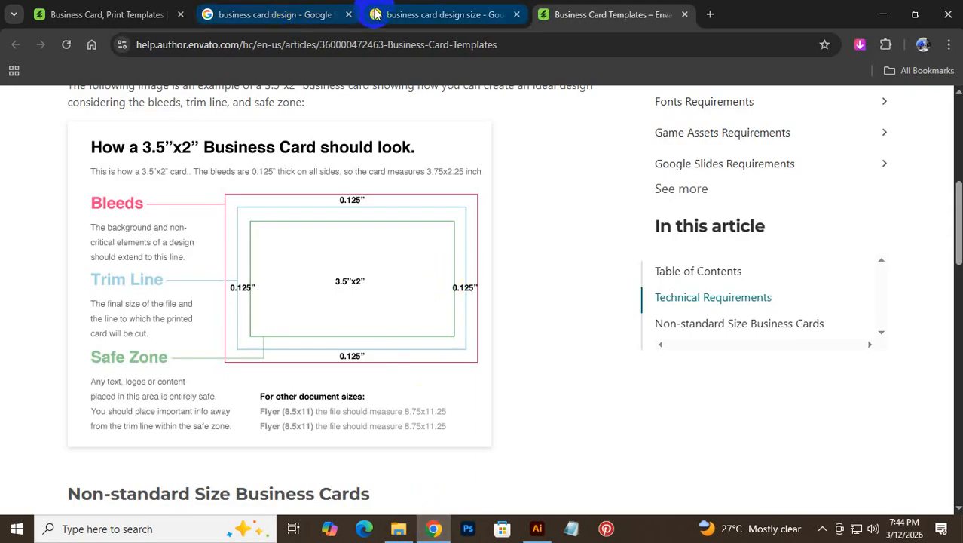
- View the GraphicRiver business card item page, then switch back to Illustrator
{"action": "left_click", "coordinate": [422, 14]}
{"action": "left_click", "coordinate": [113, 15]}
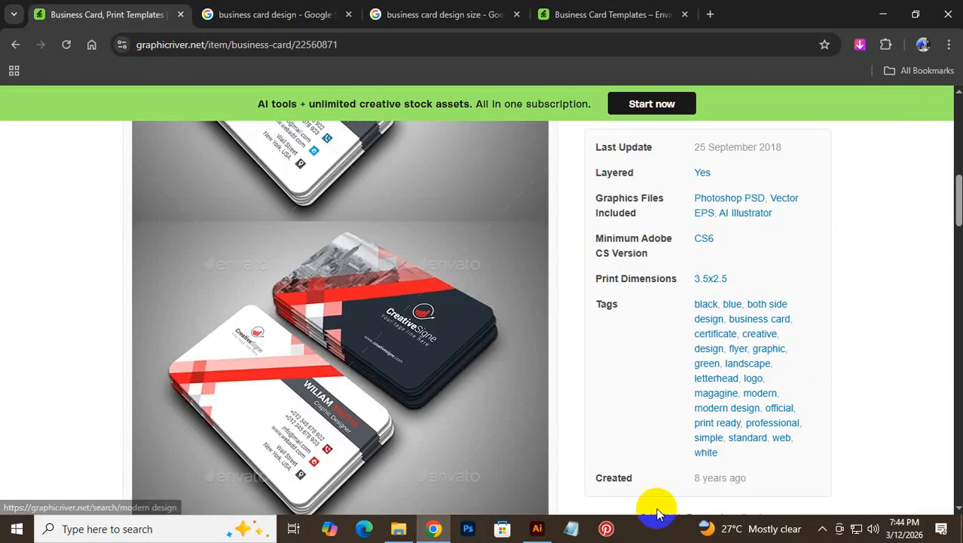
{"action": "left_click", "coordinate": [534, 530]}
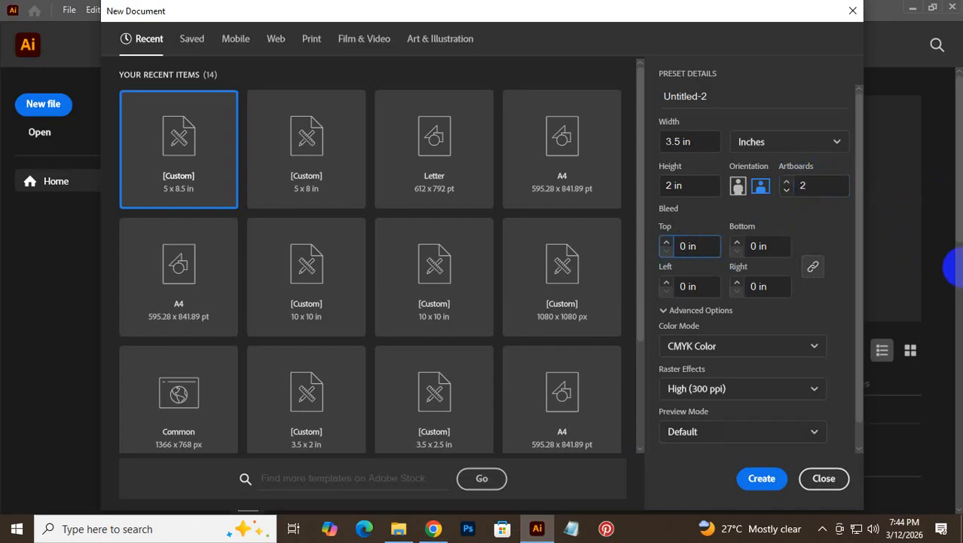
- Set the bleed to 0.125 in, linked on all four sides, then return to Chrome
{"action": "type", "text": ".125"}
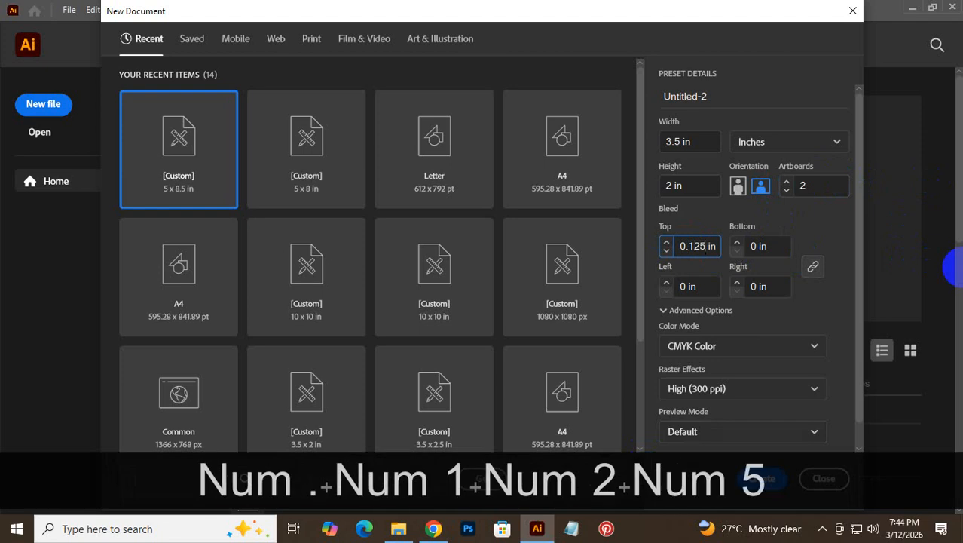
{"action": "left_click", "coordinate": [813, 270]}
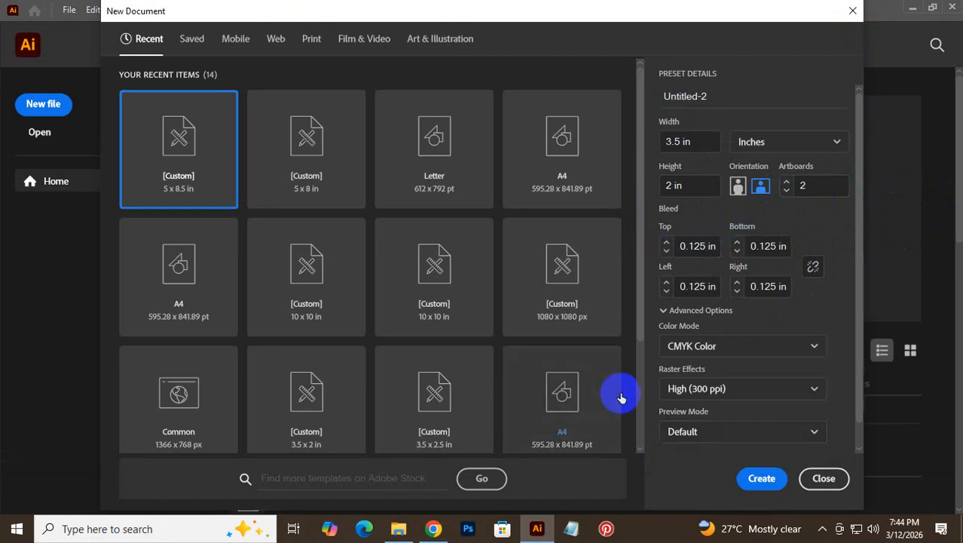
{"action": "left_click", "coordinate": [434, 527]}
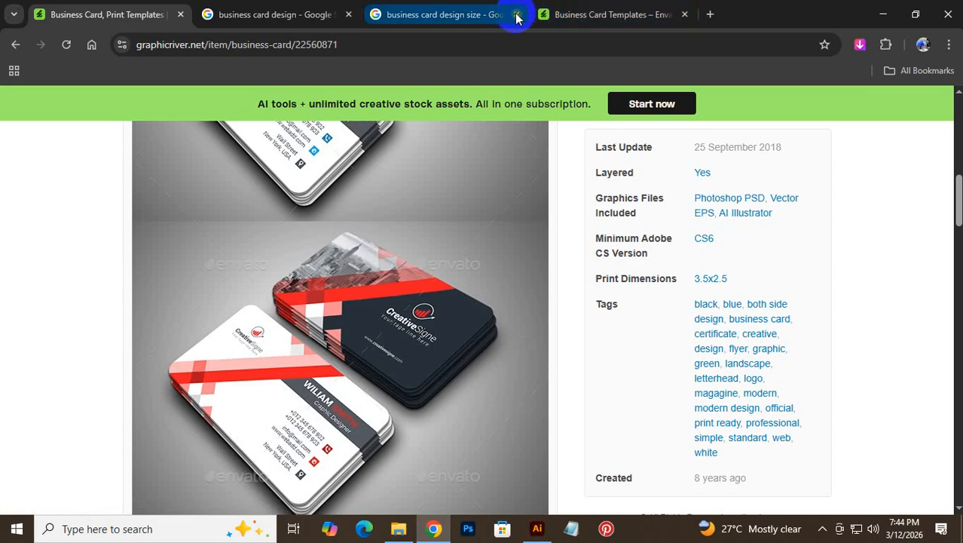
- Close both Google search tabs and briefly check the new document settings in Illustrator
{"action": "left_click", "coordinate": [516, 14]}
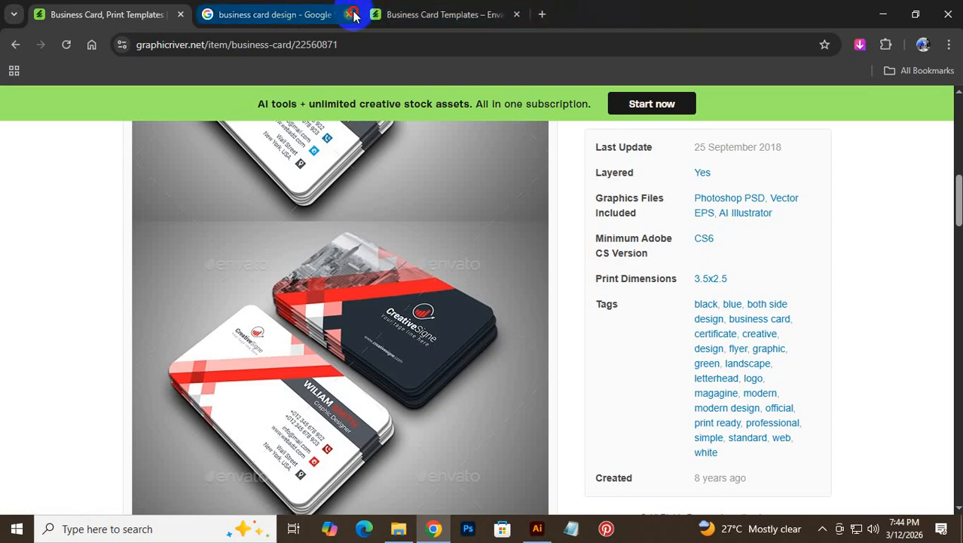
{"action": "left_click", "coordinate": [353, 15]}
{"action": "left_click", "coordinate": [301, 15]}
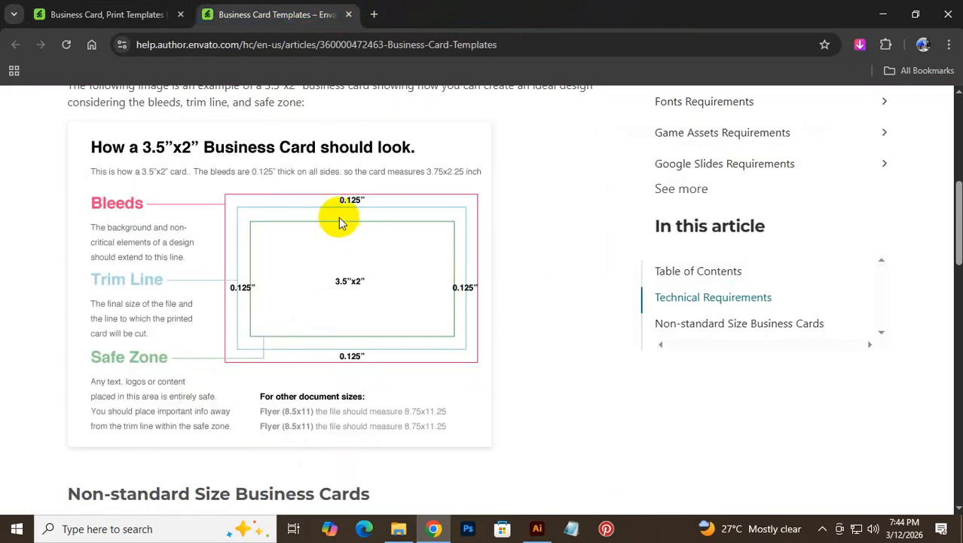
{"action": "left_click", "coordinate": [536, 529]}
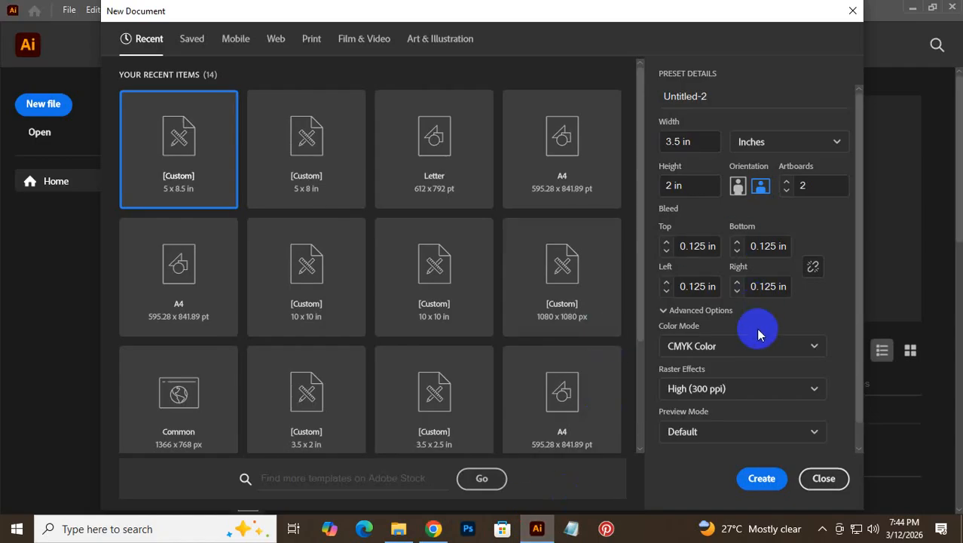
{"action": "left_click", "coordinate": [433, 528]}
- On the GraphicRiver item page, highlight the CMYK and Print ready specs, then return to Illustrator
{"action": "left_click", "coordinate": [106, 14]}
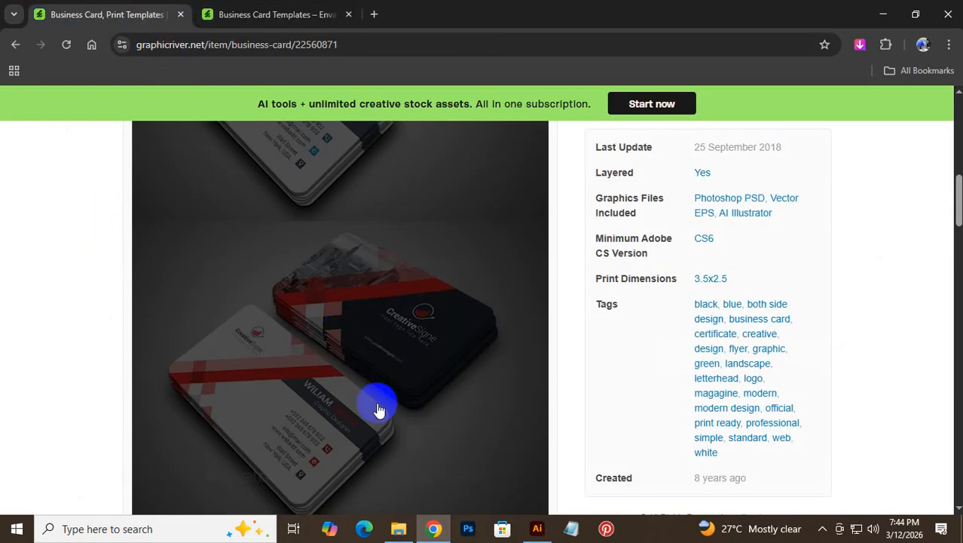
{"action": "scroll", "coordinate": [369, 392], "scroll_direction": "down", "scroll_amount": 10}
{"action": "scroll", "coordinate": [325, 358], "scroll_direction": "down", "scroll_amount": 3}
{"action": "scroll", "coordinate": [176, 344], "scroll_direction": "up", "scroll_amount": 7}
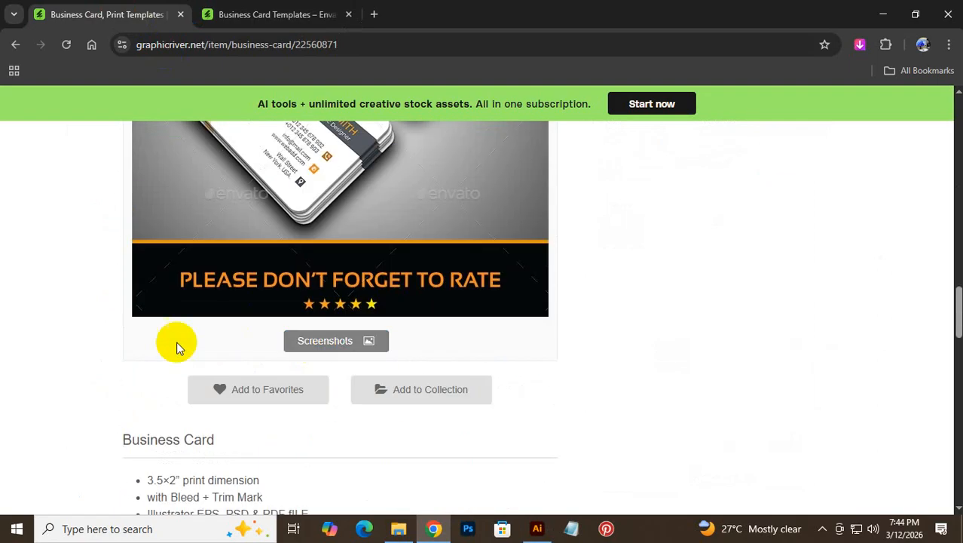
{"action": "scroll", "coordinate": [167, 377], "scroll_direction": "down", "scroll_amount": 2}
{"action": "left_click_drag", "start_coordinate": [148, 387], "coordinate": [212, 399]}
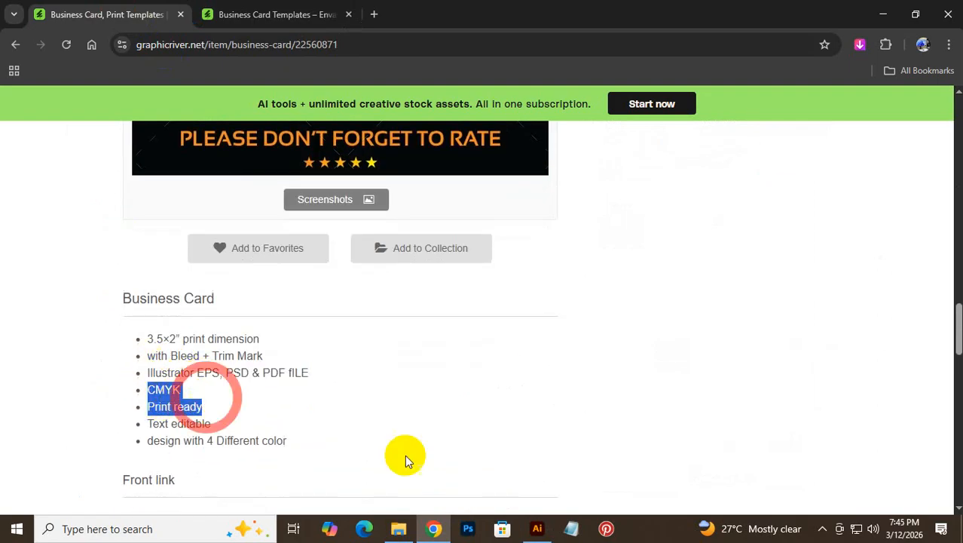
{"action": "left_click", "coordinate": [537, 528]}
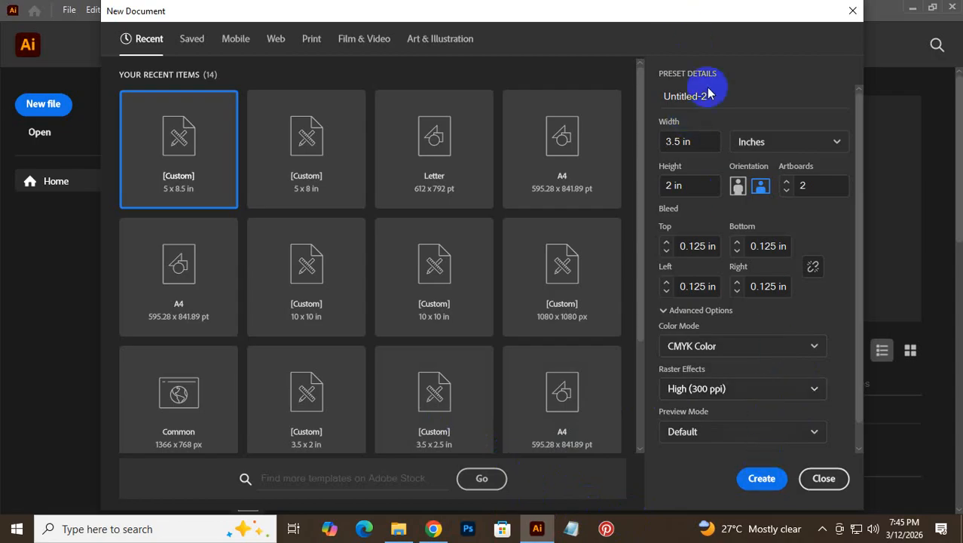
- Name the document 'Business Card Design' and create it with the two-artboard card settings
{"action": "left_click", "coordinate": [724, 108]}
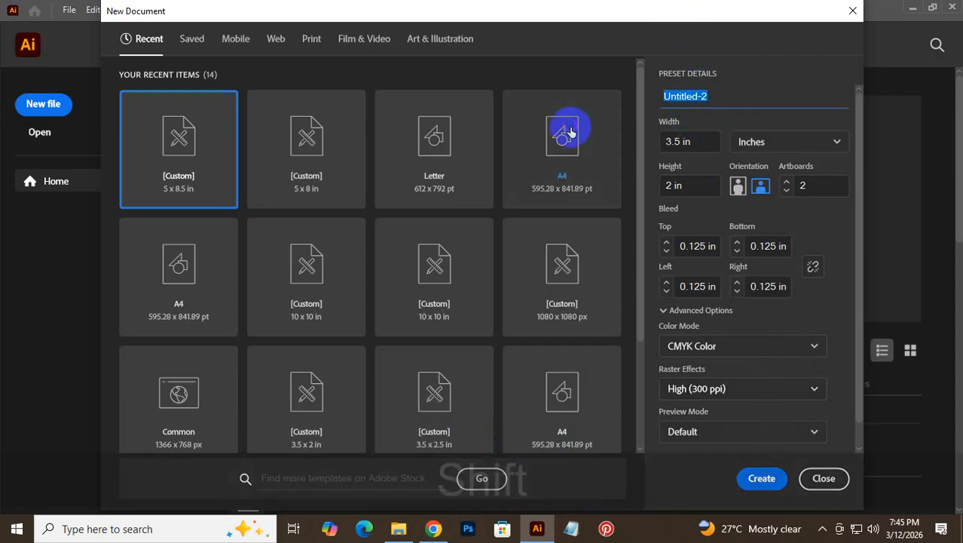
{"action": "type", "text": "U"}
{"action": "type", "text": "n"}
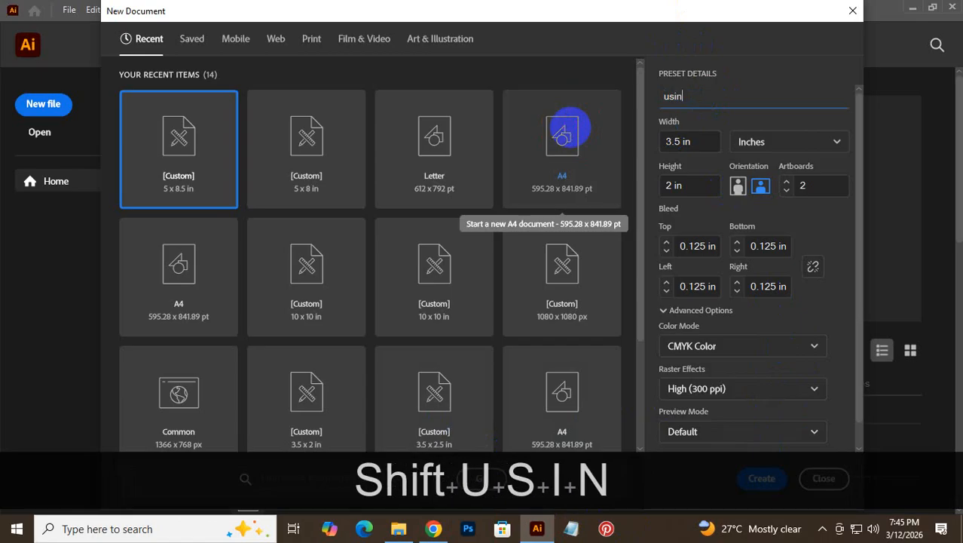
{"action": "type", "text": "ess"}
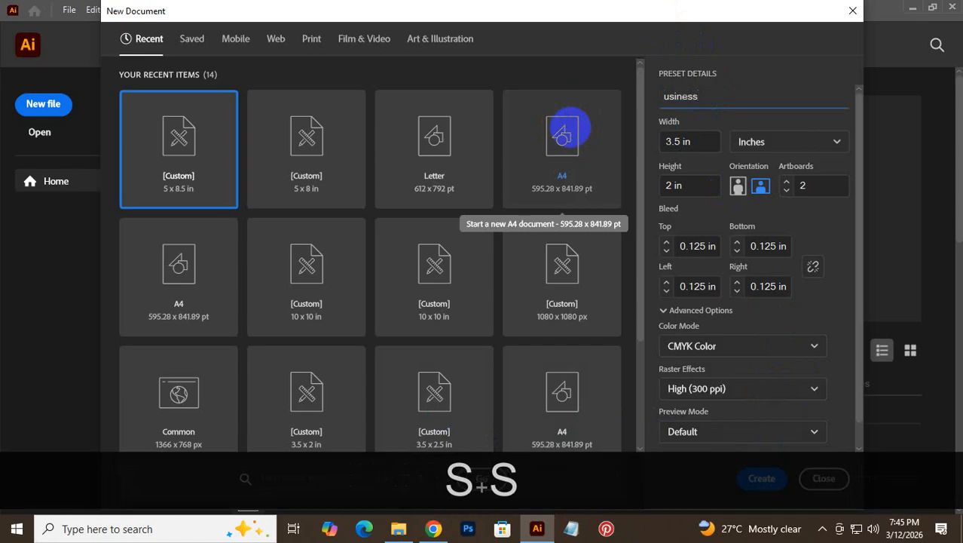
{"action": "key", "text": "Left"}
{"action": "key", "text": "Left"}
{"action": "key", "text": "Left"}
{"action": "key", "text": "Left"}
{"action": "key", "text": "Left"}
{"action": "key", "text": "Left"}
{"action": "key", "text": "Left"}
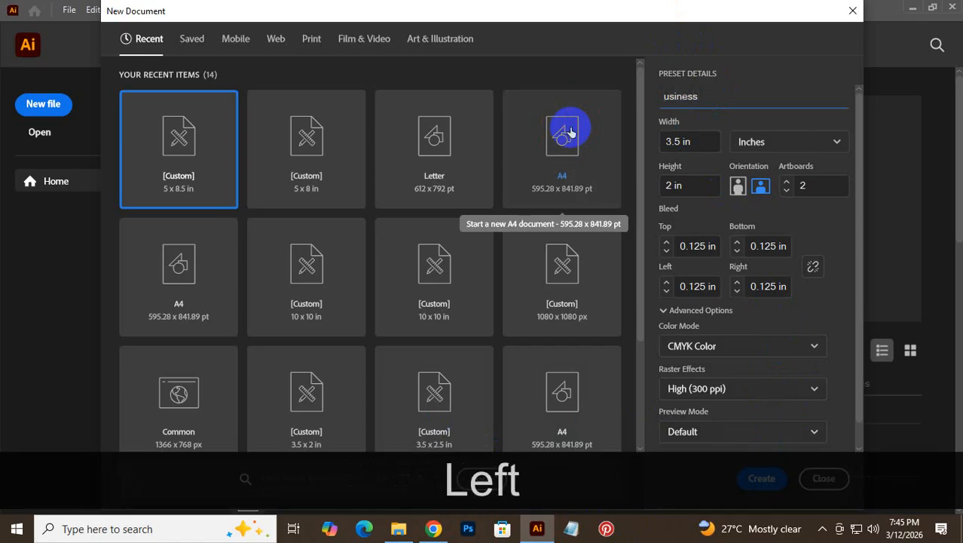
{"action": "type", "text": "B"}
{"action": "key", "text": "Right"}
{"action": "key", "text": "Right"}
{"action": "key", "text": "Right"}
{"action": "key", "text": "Right"}
{"action": "key", "text": "Right"}
{"action": "key", "text": "Right"}
{"action": "key", "text": "Right"}
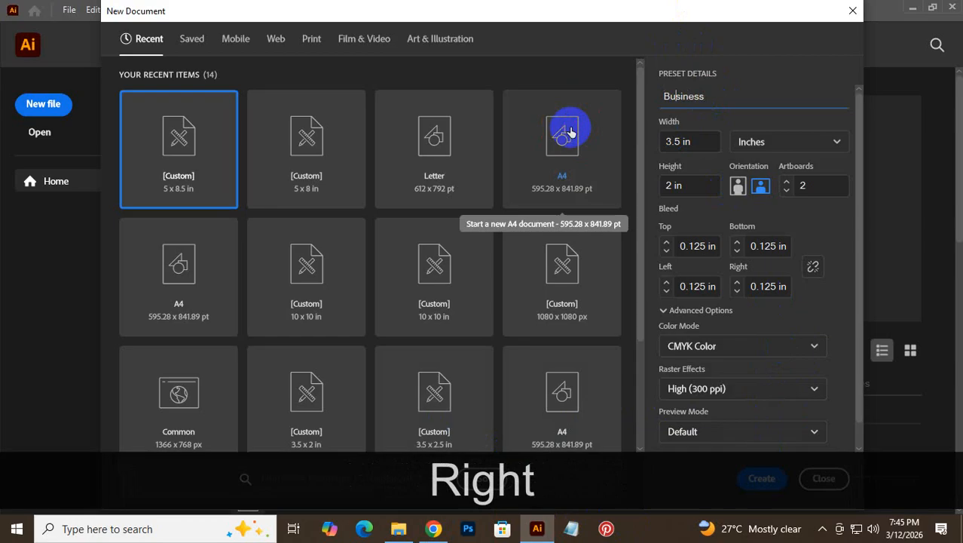
{"action": "type", "text": "Ca"}
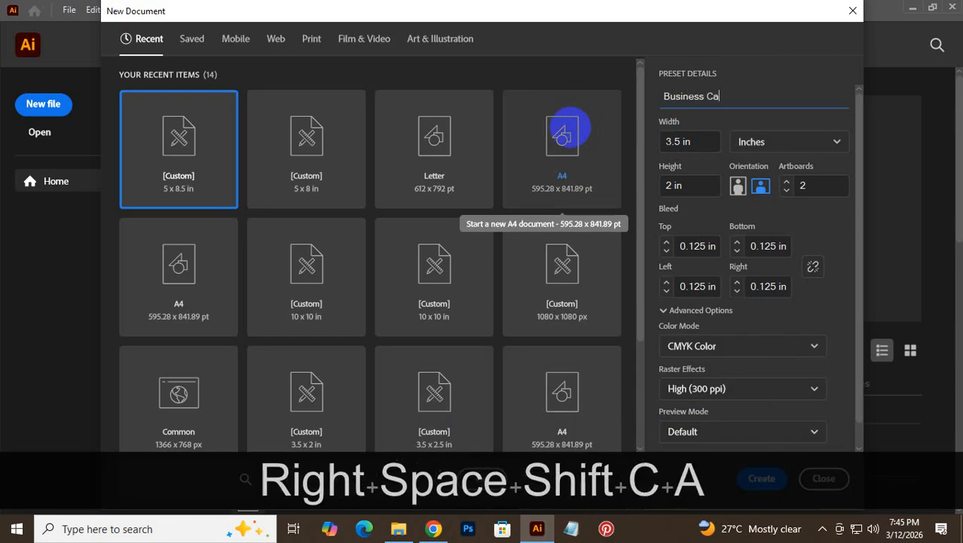
{"action": "type", "text": "rd D"}
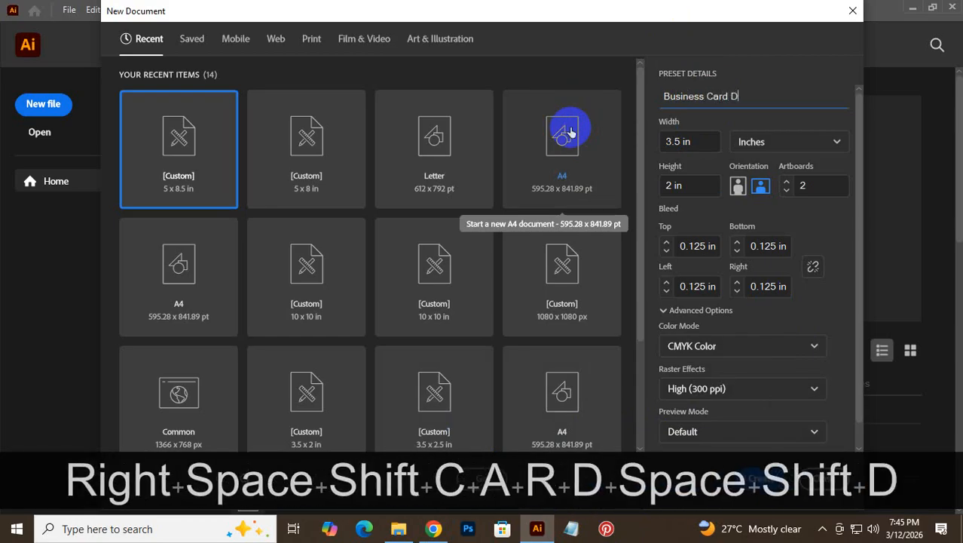
{"action": "type", "text": "esign"}
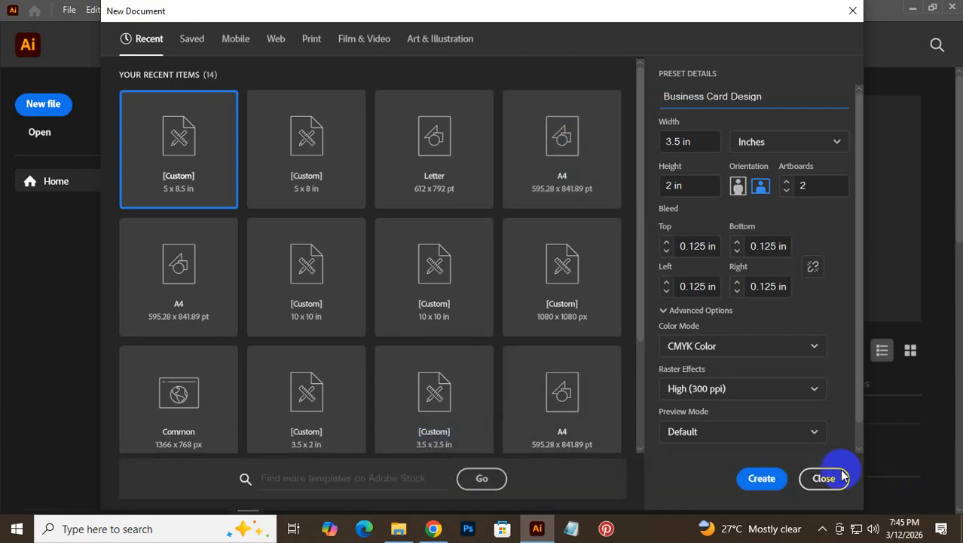
{"action": "left_click", "coordinate": [762, 478]}
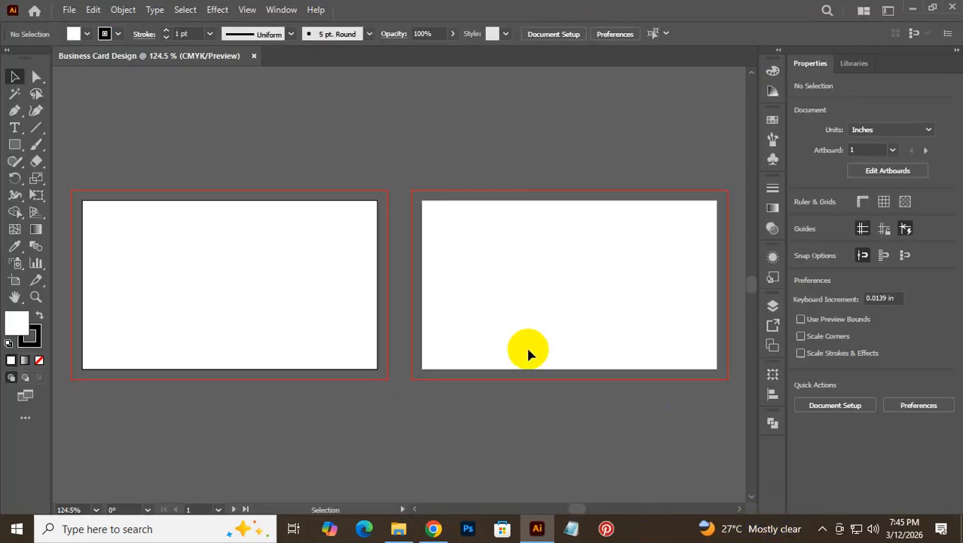
- Open Save As and browse to New Volume (D:)
{"action": "left_click", "coordinate": [68, 11]}
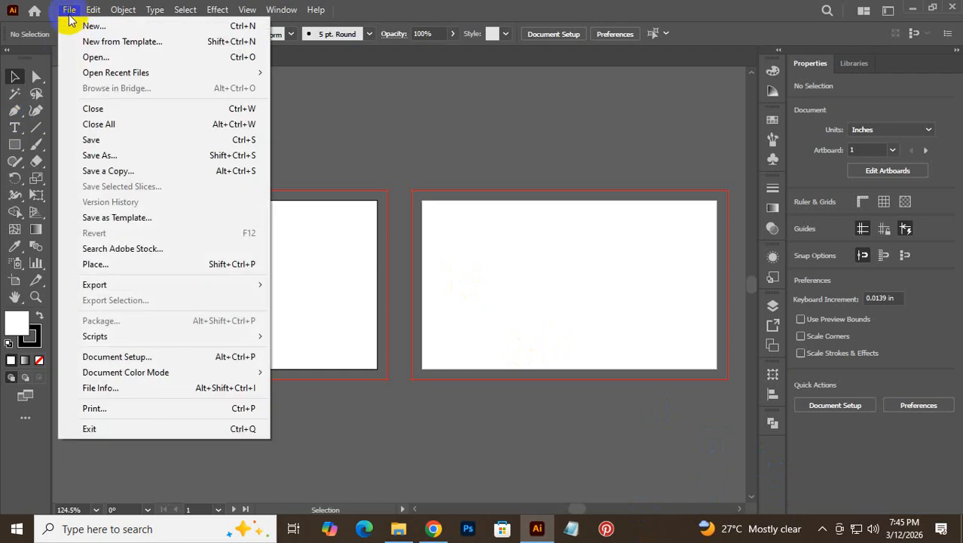
{"action": "left_click", "coordinate": [101, 143]}
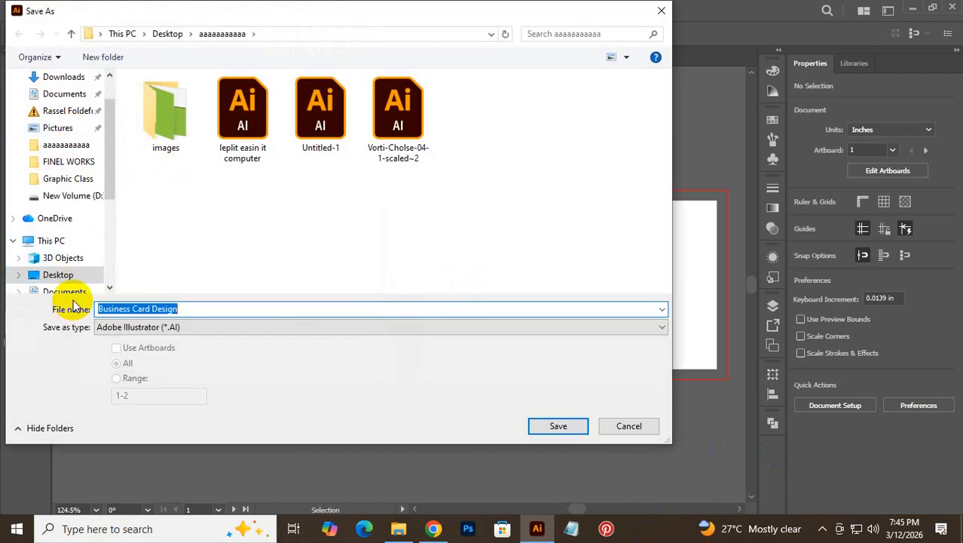
{"action": "left_click_drag", "start_coordinate": [106, 158], "coordinate": [87, 221]}
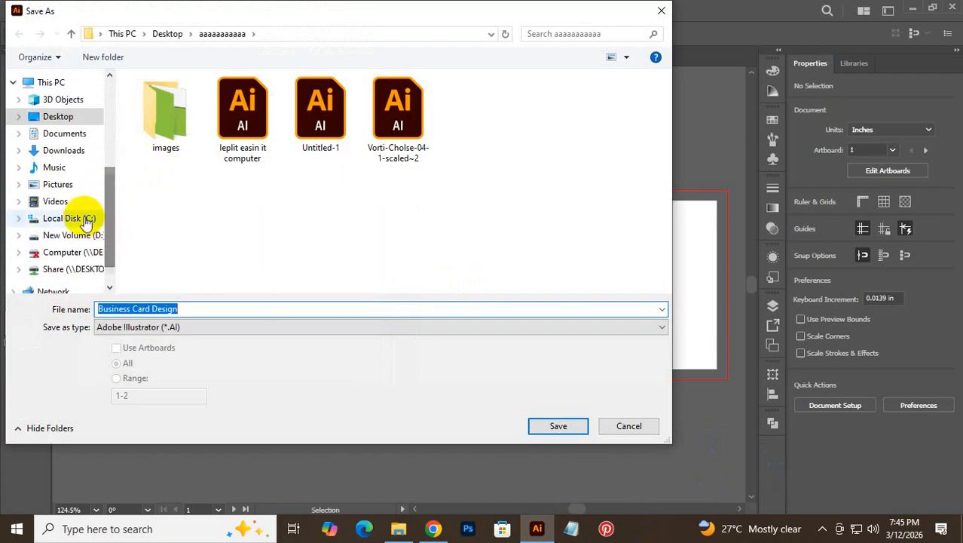
{"action": "left_click", "coordinate": [50, 236]}
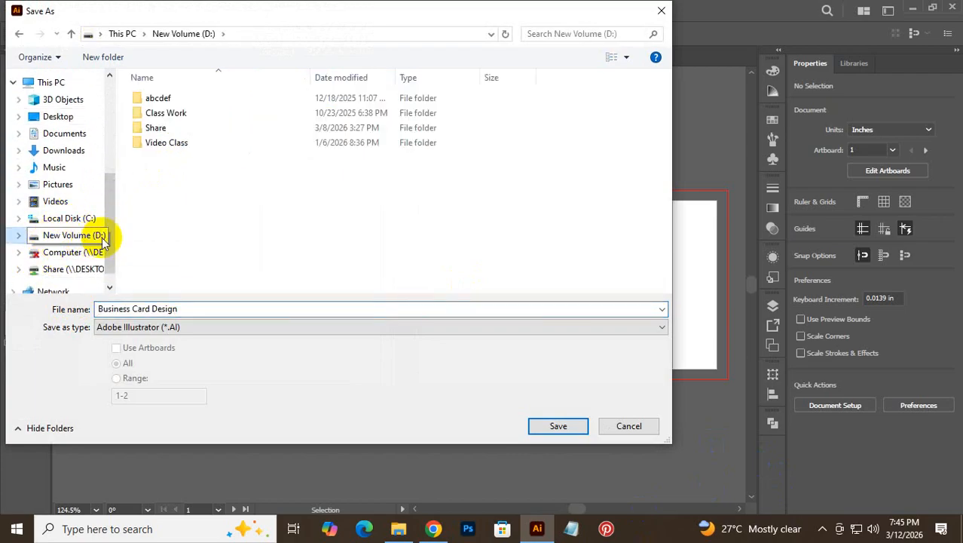
- Create a new folder named 'Business Card Design' on drive D:
{"action": "right_click", "coordinate": [197, 184]}
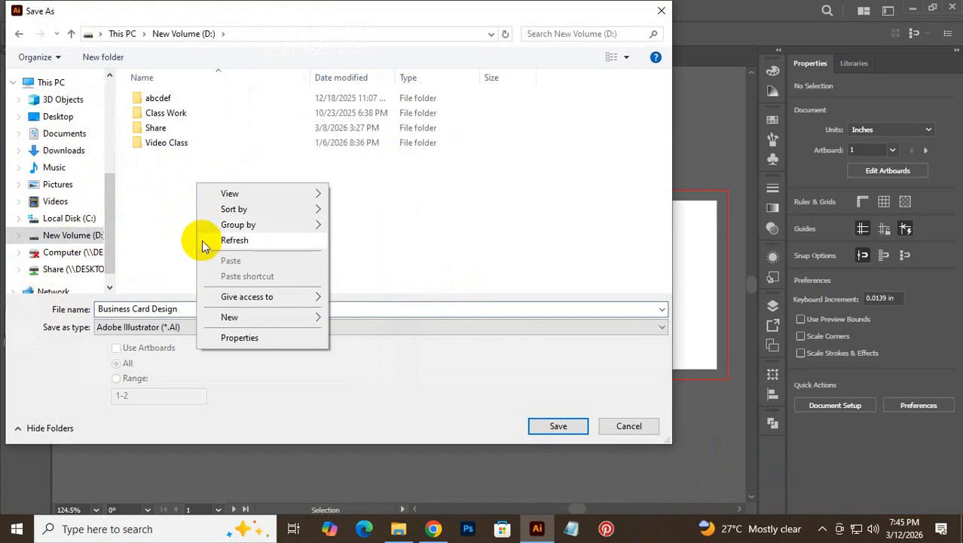
{"action": "mouse_move", "coordinate": [293, 320]}
{"action": "left_click", "coordinate": [353, 317]}
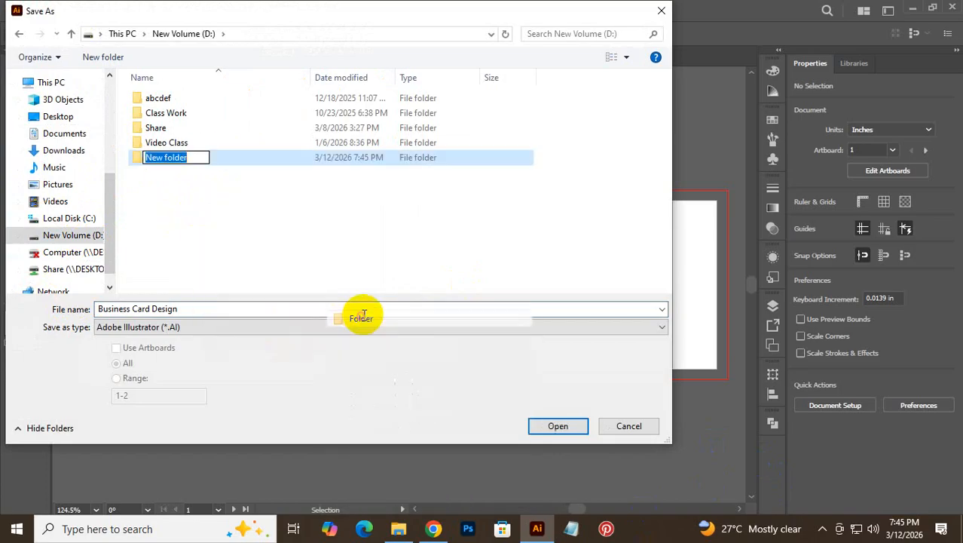
{"action": "type", "text": "B"}
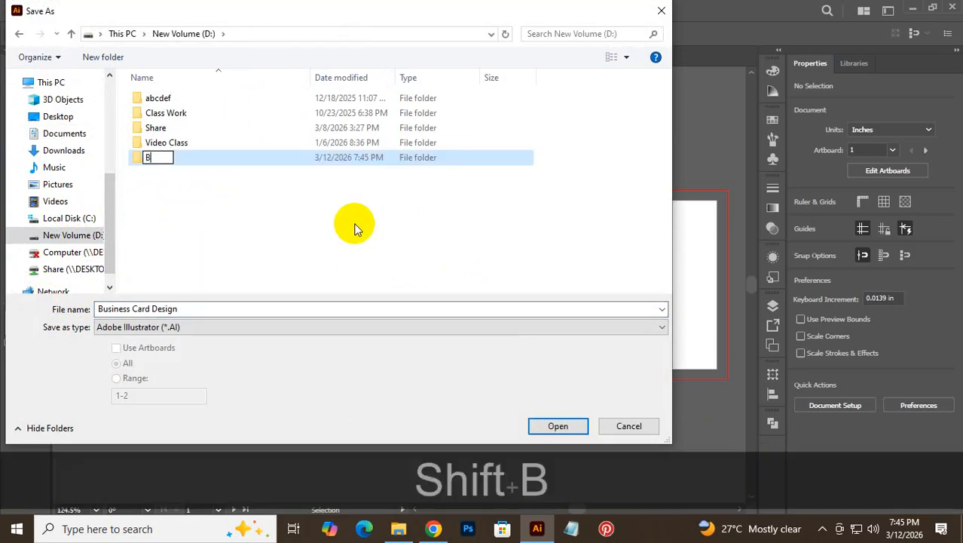
{"action": "type", "text": "usine"}
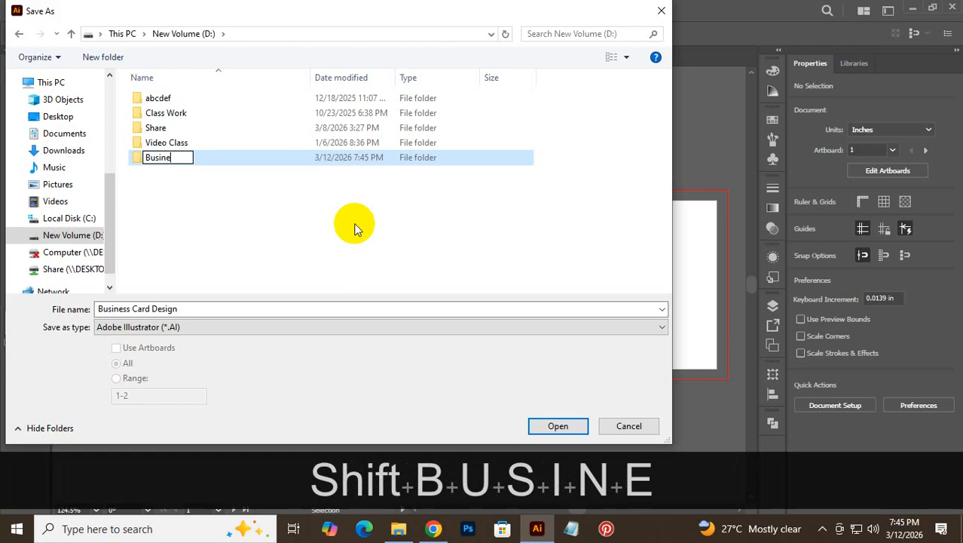
{"action": "type", "text": "ss Carfd"}
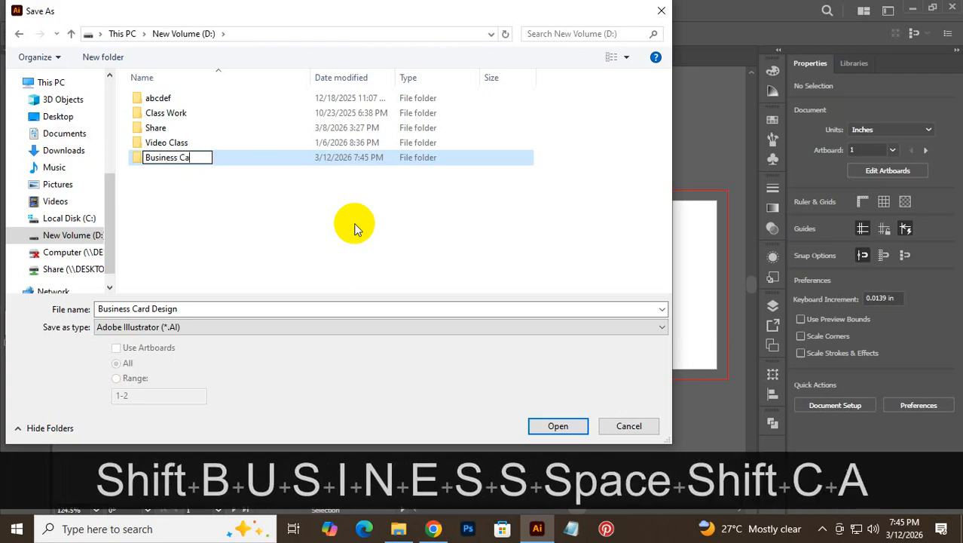
{"action": "key", "text": "BackSpace"}
{"action": "type", "text": "="}
{"action": "key", "text": "BackSpace"}
{"action": "key", "text": "BackSpace"}
{"action": "type", "text": "="}
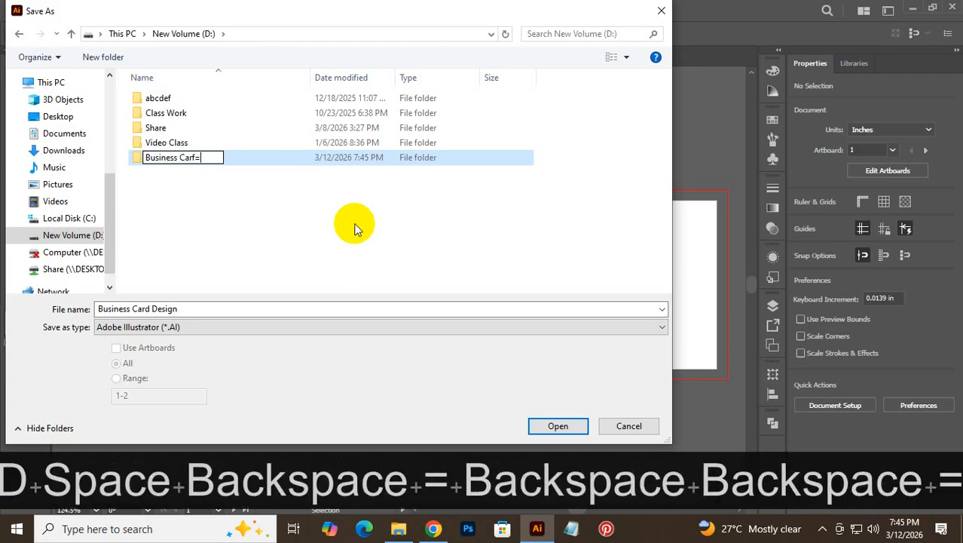
{"action": "key", "text": "BackSpace"}
{"action": "key", "text": "BackSpace"}
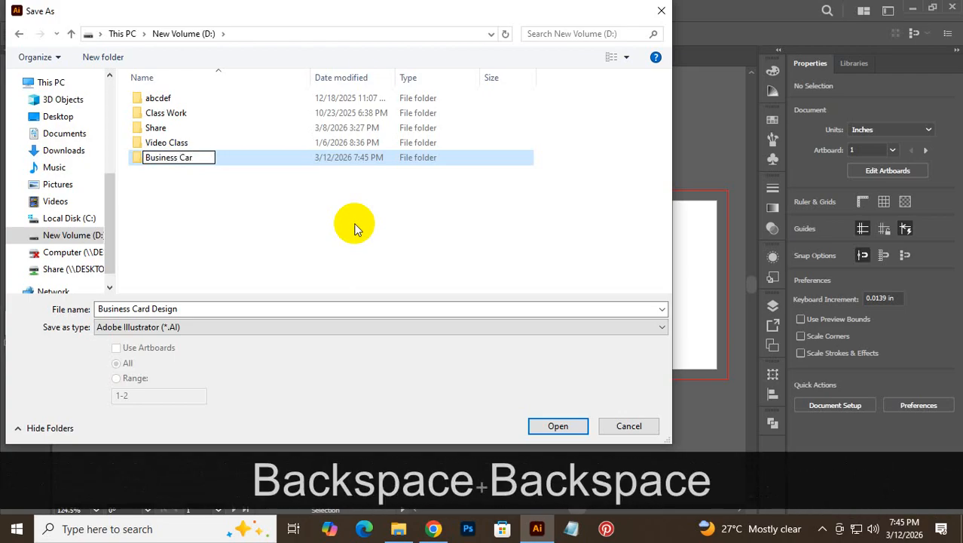
{"action": "type", "text": "d Des"}
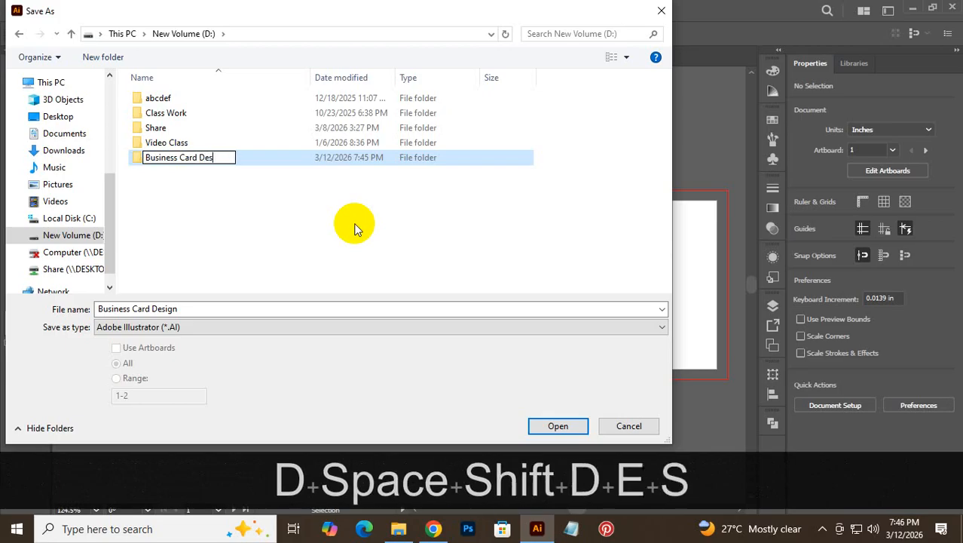
{"action": "type", "text": "ign"}
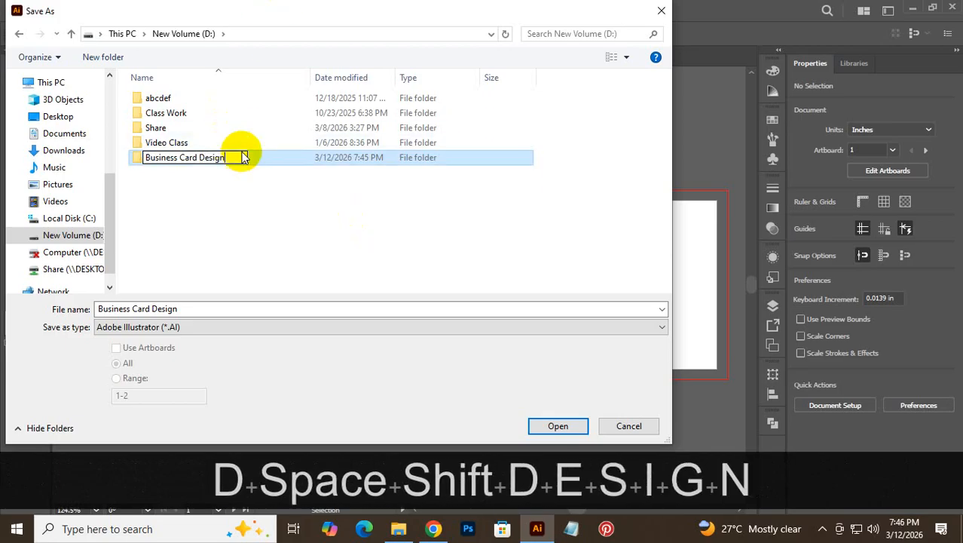
{"action": "left_click", "coordinate": [215, 199]}
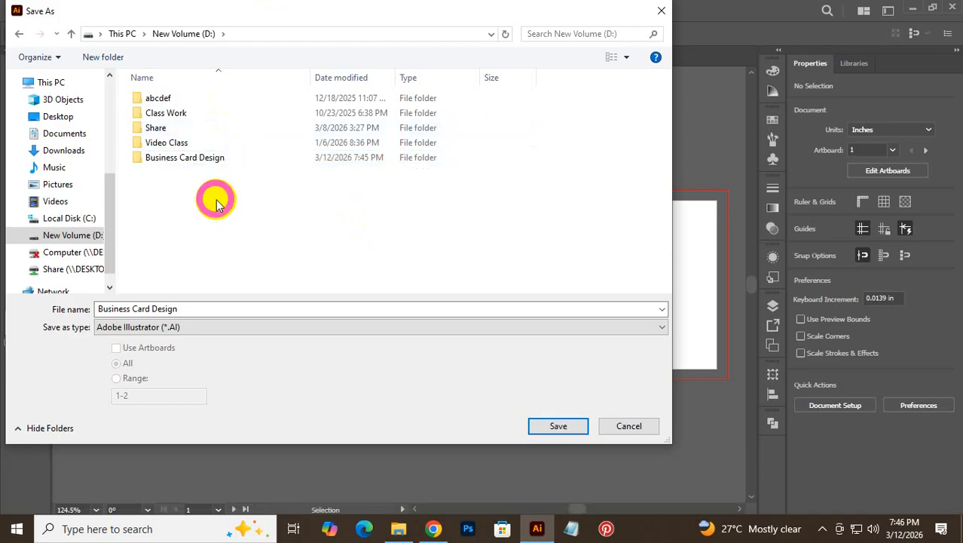
- Open the Business Card Design folder and enter 01 as the file name
{"action": "double_click", "coordinate": [163, 162]}
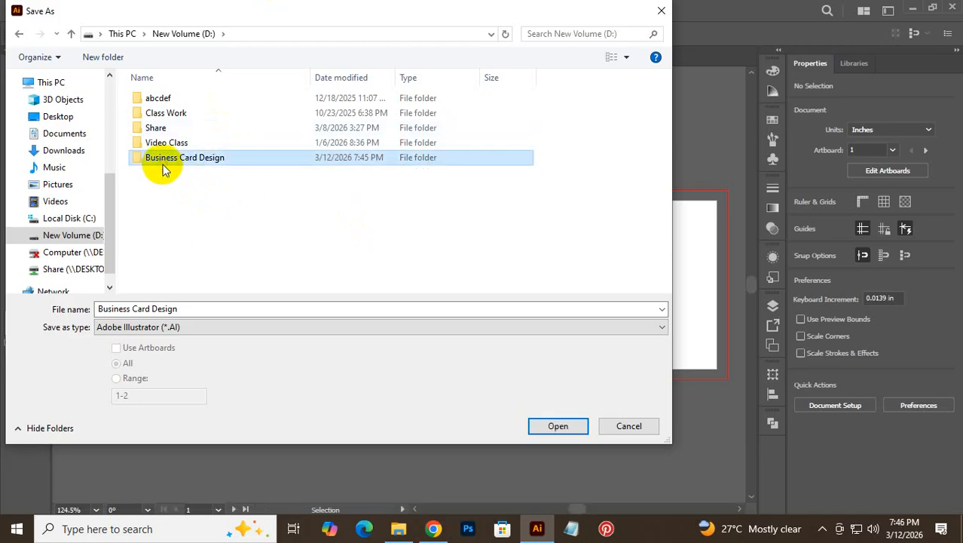
{"action": "left_click", "coordinate": [190, 309]}
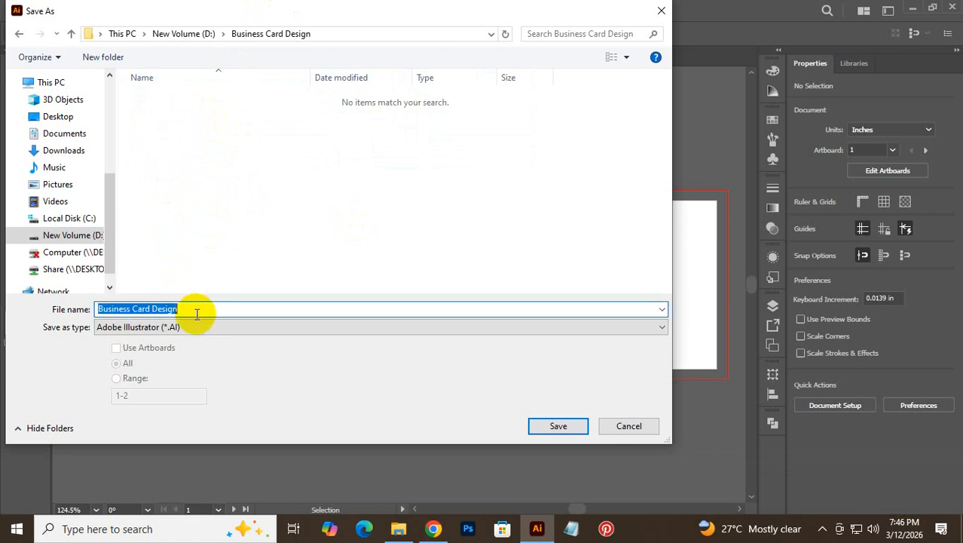
{"action": "type", "text": "01"}
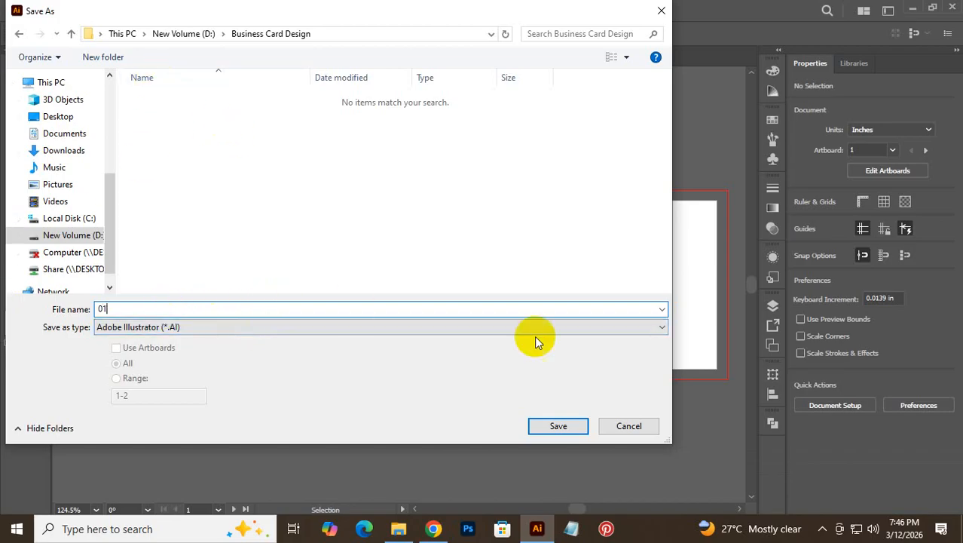
- Save the file as 01.ai with Version set to Illustrator CC (Legacy)
{"action": "left_click", "coordinate": [544, 429]}
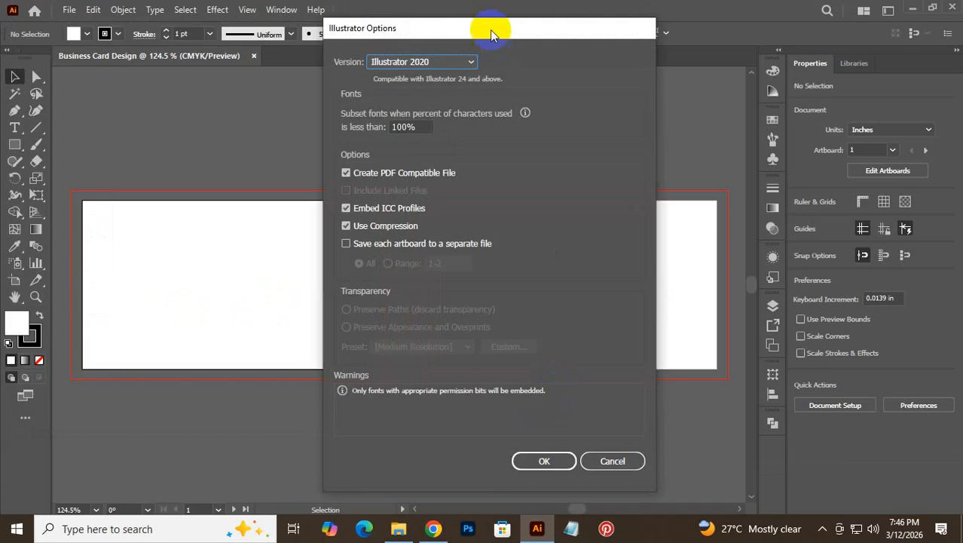
{"action": "left_click", "coordinate": [444, 61]}
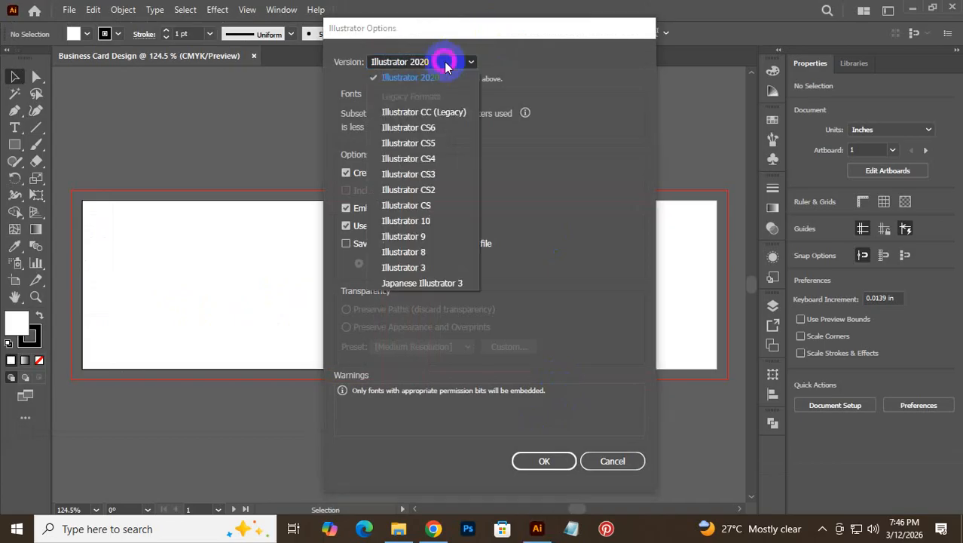
{"action": "left_click", "coordinate": [439, 113]}
{"action": "left_click", "coordinate": [545, 446]}
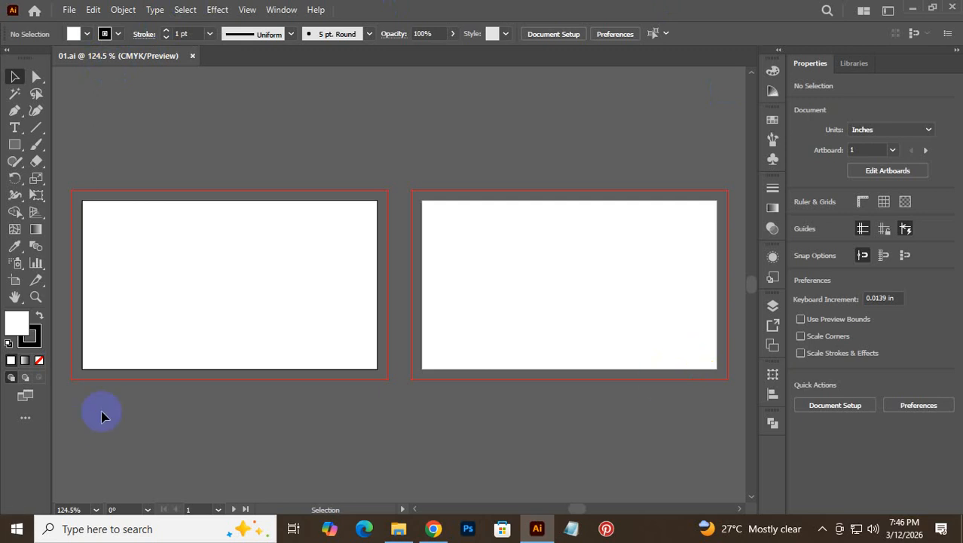
- Jump to artboard 2 via the artboard navigator, then back to artboard 1
{"action": "left_click", "coordinate": [157, 256]}
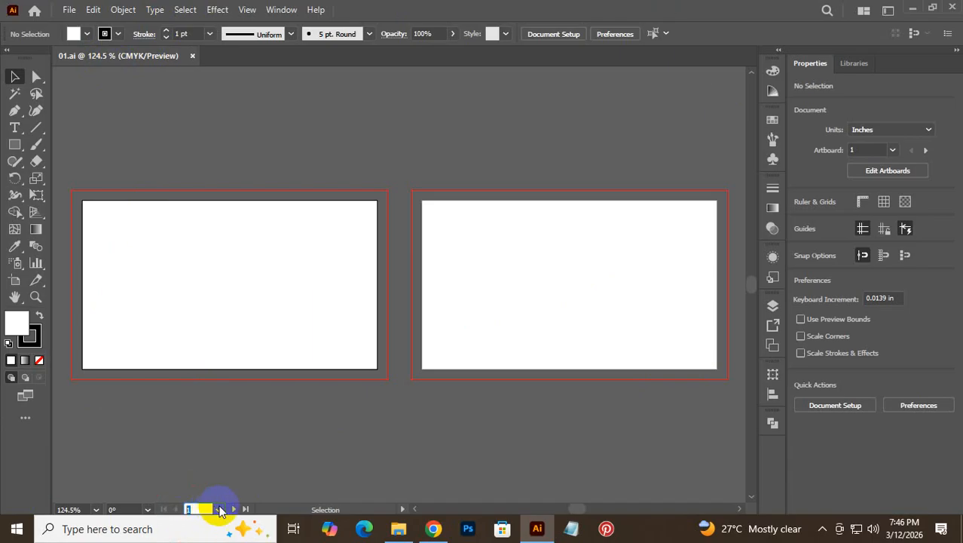
{"action": "left_click", "coordinate": [218, 509]}
{"action": "left_click", "coordinate": [230, 496]}
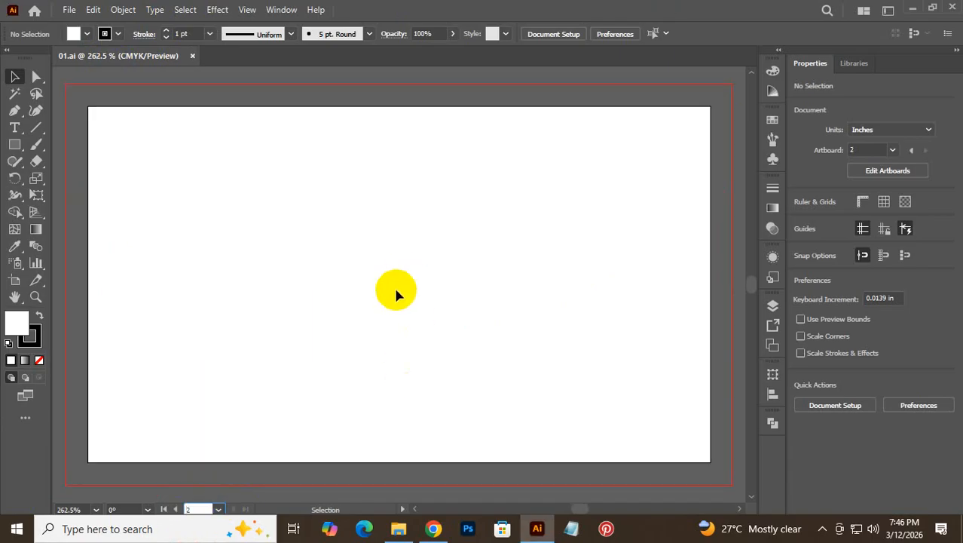
{"action": "left_click", "coordinate": [217, 510]}
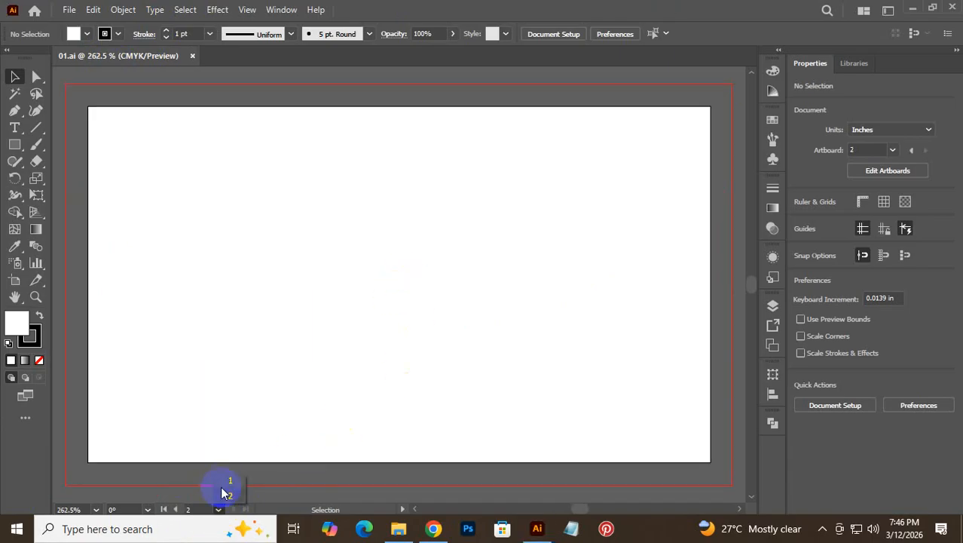
{"action": "left_click", "coordinate": [228, 485]}
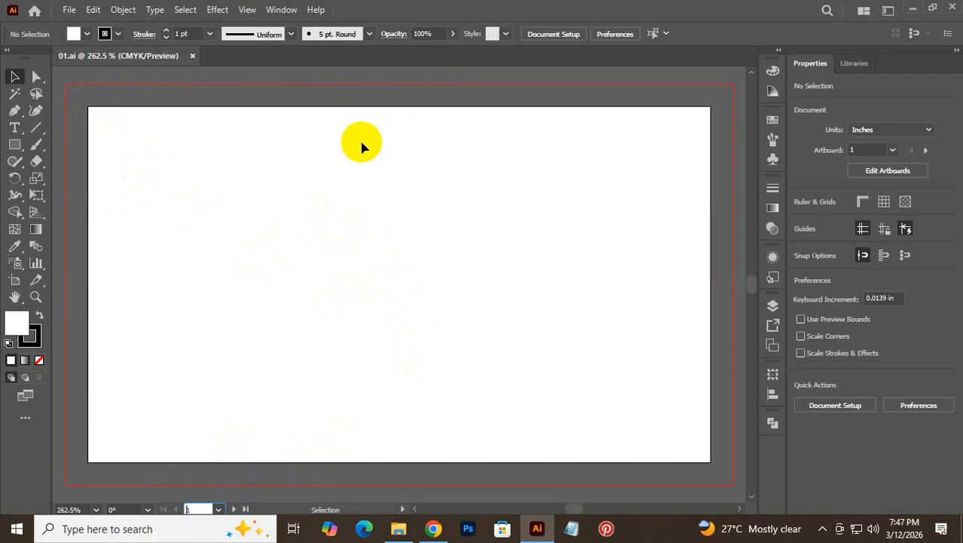
- Draw a rectangle covering artboard 1's bleed area and remove its stroke
{"action": "left_click", "coordinate": [17, 150]}
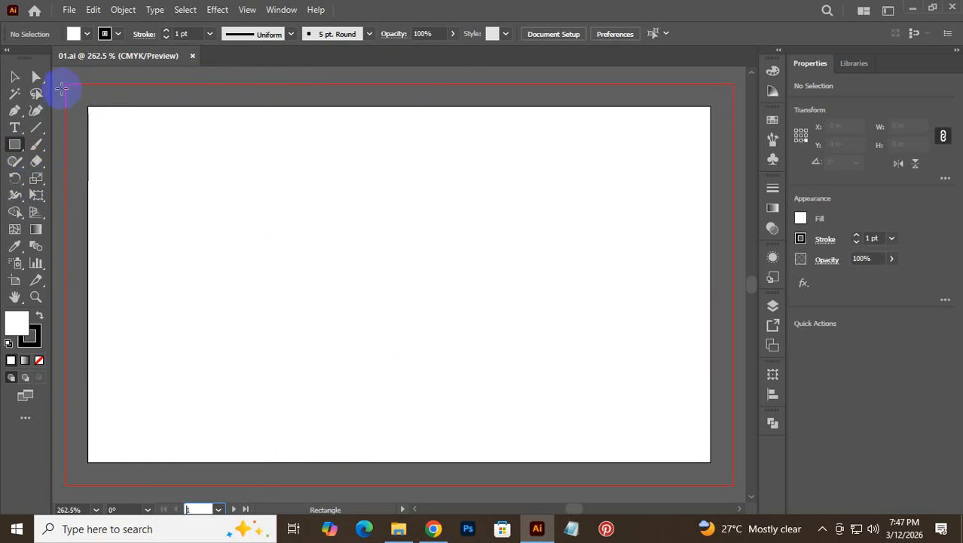
{"action": "mouse_move", "coordinate": [66, 83]}
{"action": "left_mouse_down"}
{"action": "mouse_move", "coordinate": [491, 384]}
{"action": "mouse_move", "coordinate": [694, 454]}
{"action": "mouse_move", "coordinate": [740, 484]}
{"action": "mouse_move", "coordinate": [731, 483]}
{"action": "left_mouse_up"}
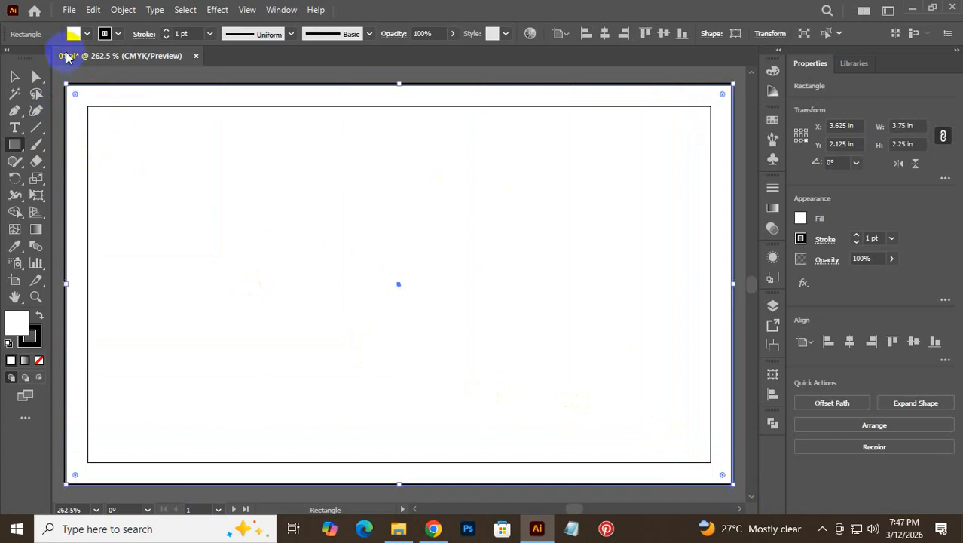
{"action": "left_click", "coordinate": [109, 34]}
{"action": "left_click", "coordinate": [11, 59]}
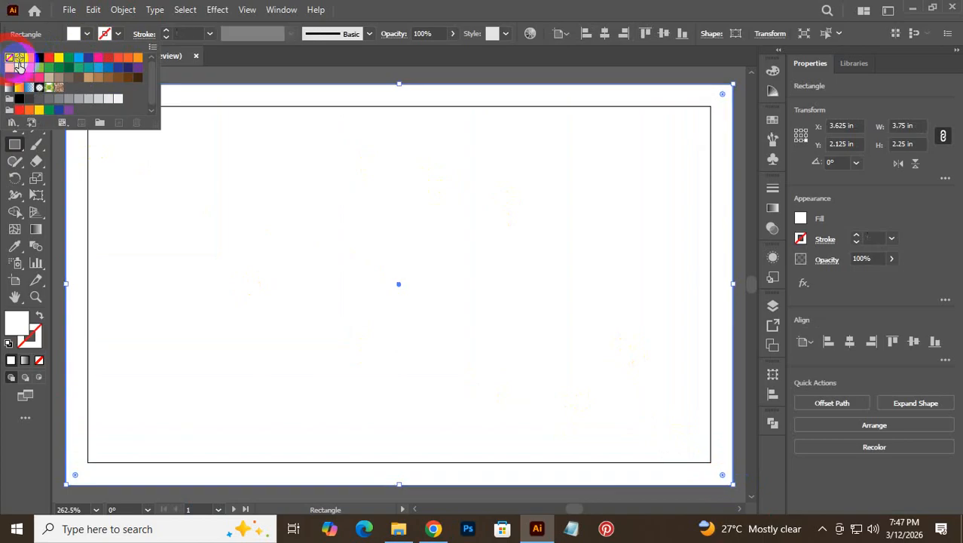
{"action": "left_click", "coordinate": [387, 7]}
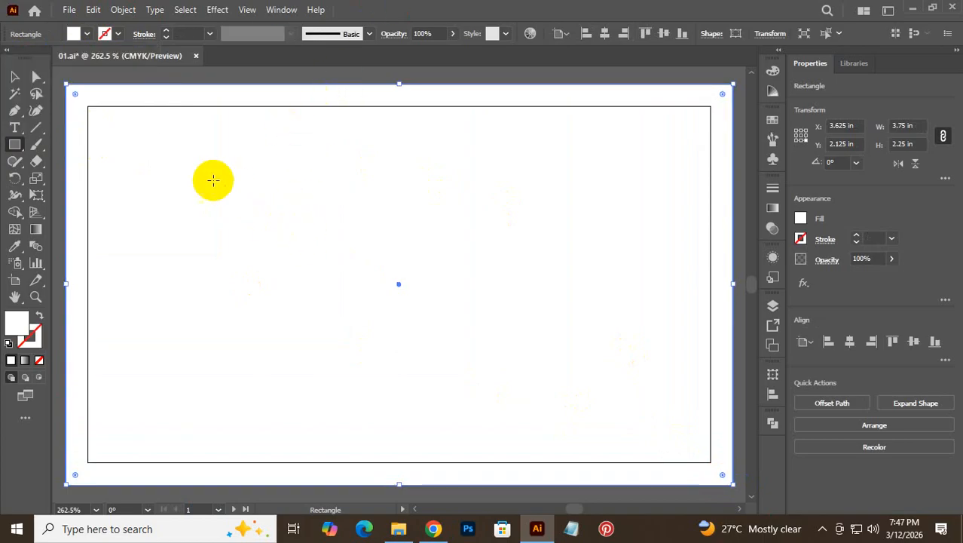
- Deselect the rectangle, zoom out to show the whole artboard, then switch to the browser
{"action": "left_click", "coordinate": [14, 76]}
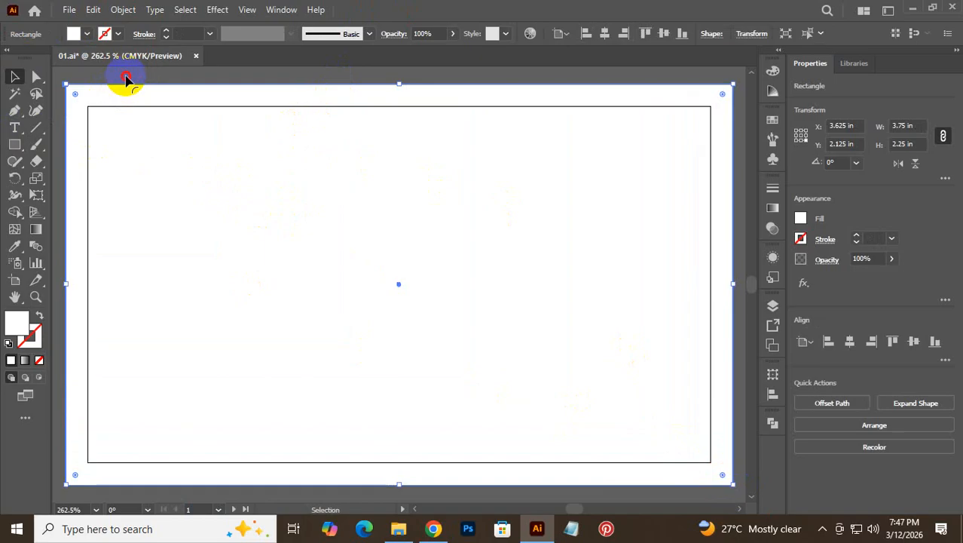
{"action": "left_click", "coordinate": [126, 78]}
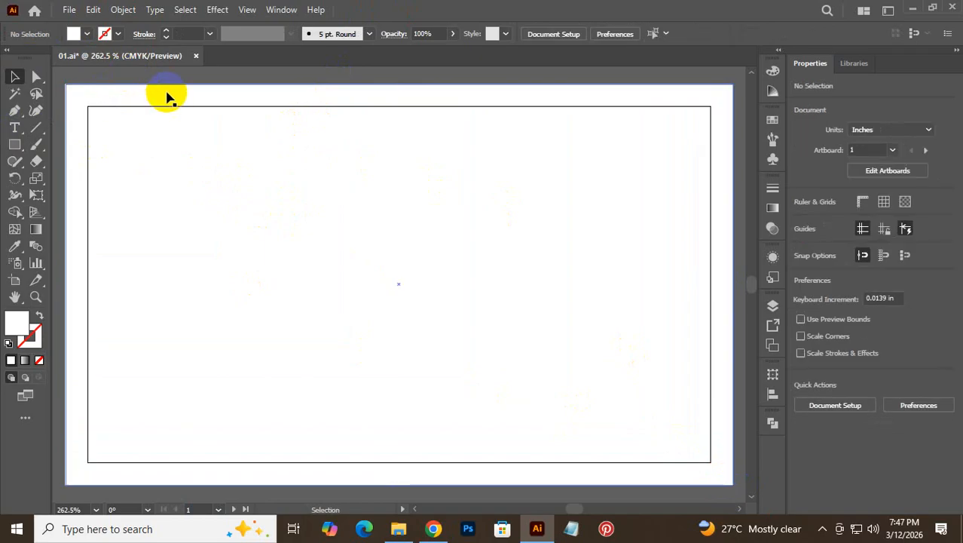
{"action": "left_click", "coordinate": [14, 151]}
{"action": "left_click", "coordinate": [669, 4]}
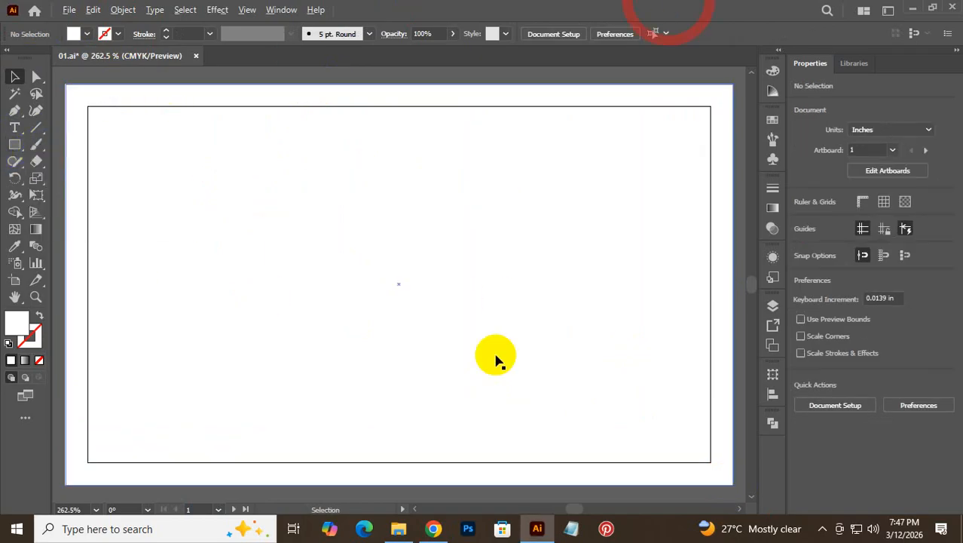
{"action": "key", "text": "ctrl+alt+space"}
{"action": "left_click_drag", "start_coordinate": [520, 277], "coordinate": [389, 290]}
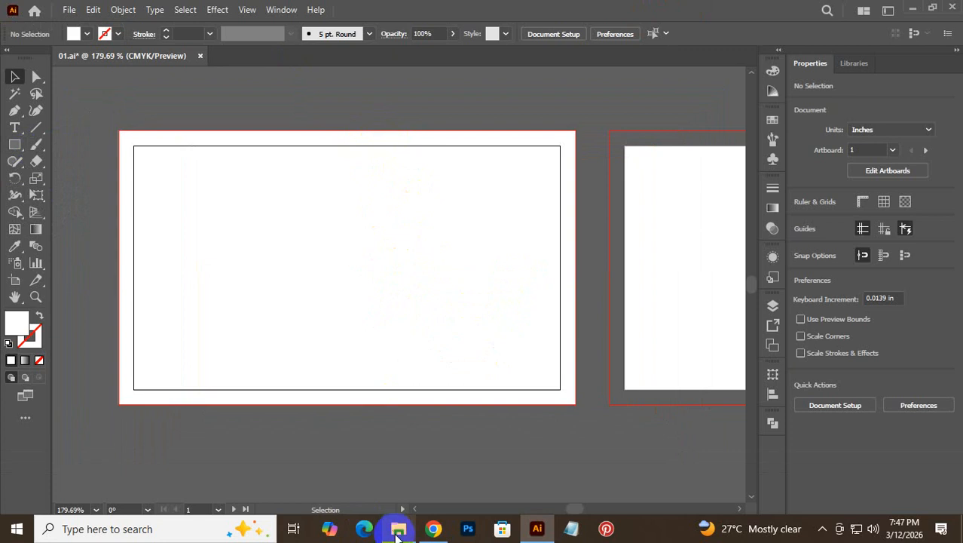
{"action": "left_click", "coordinate": [432, 532]}
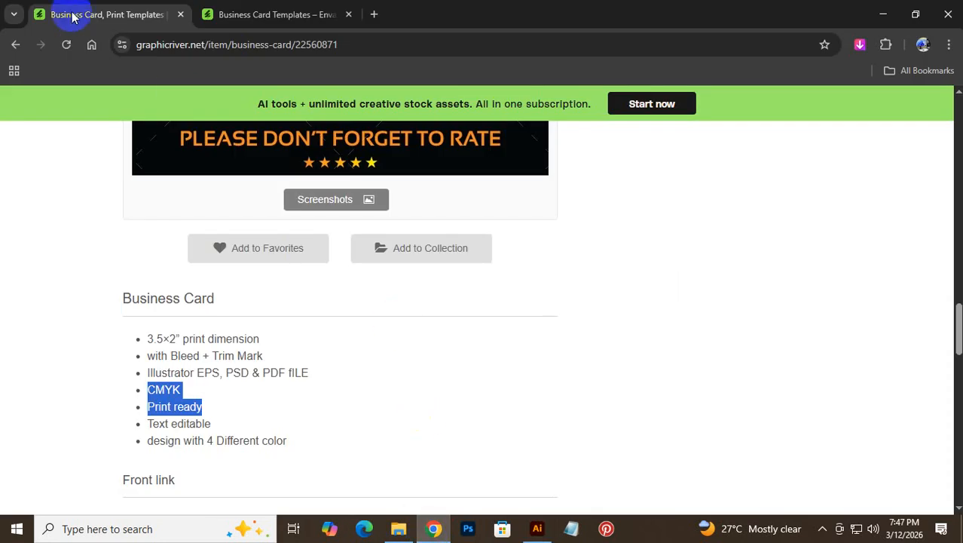
- Check the Envato article's 3.5×2 card diagram of 0.125" bleed, trim and safe zone, then return to Illustrator
{"action": "left_click", "coordinate": [218, 14]}
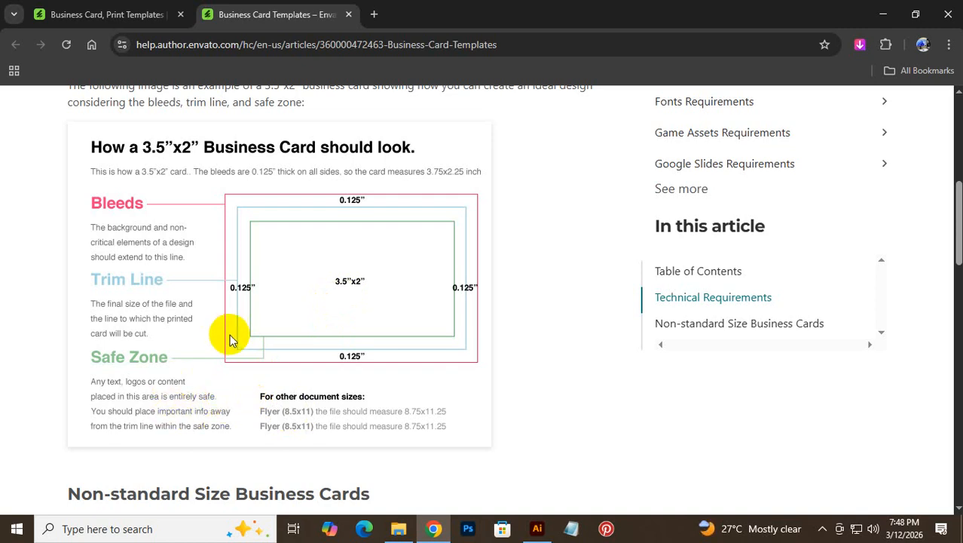
{"action": "left_click", "coordinate": [548, 538]}
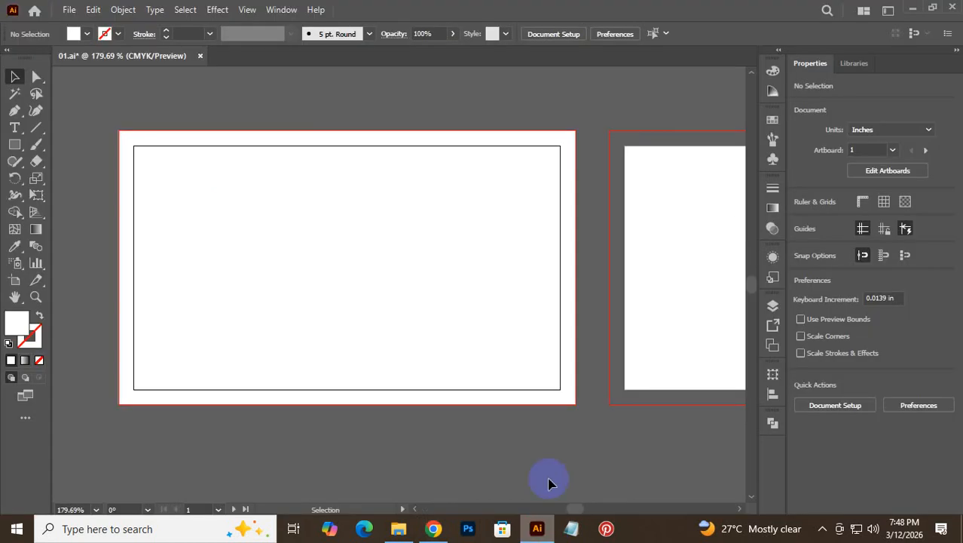
- Offset the white bleed rectangle inward by -0.25 in to create an inner rectangle
{"action": "left_click", "coordinate": [219, 174]}
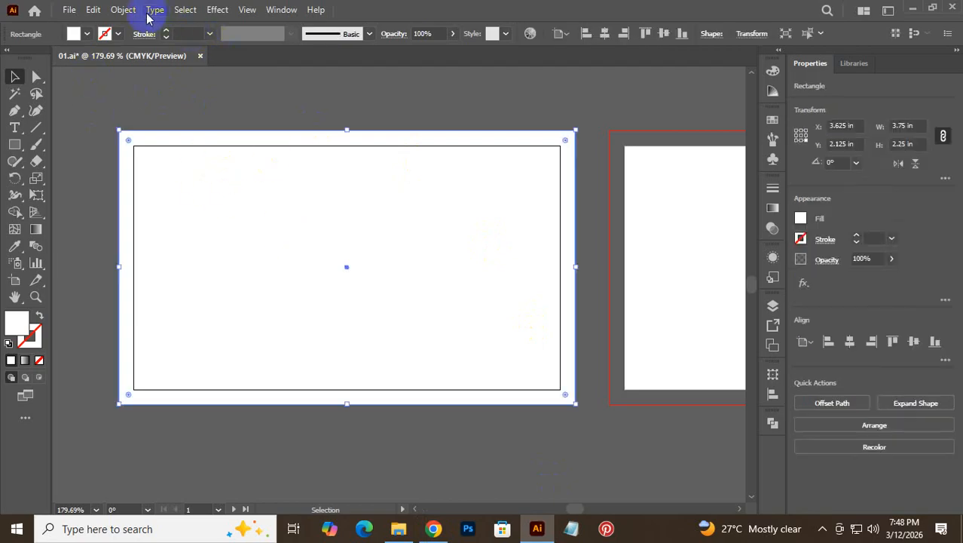
{"action": "left_click", "coordinate": [123, 9]}
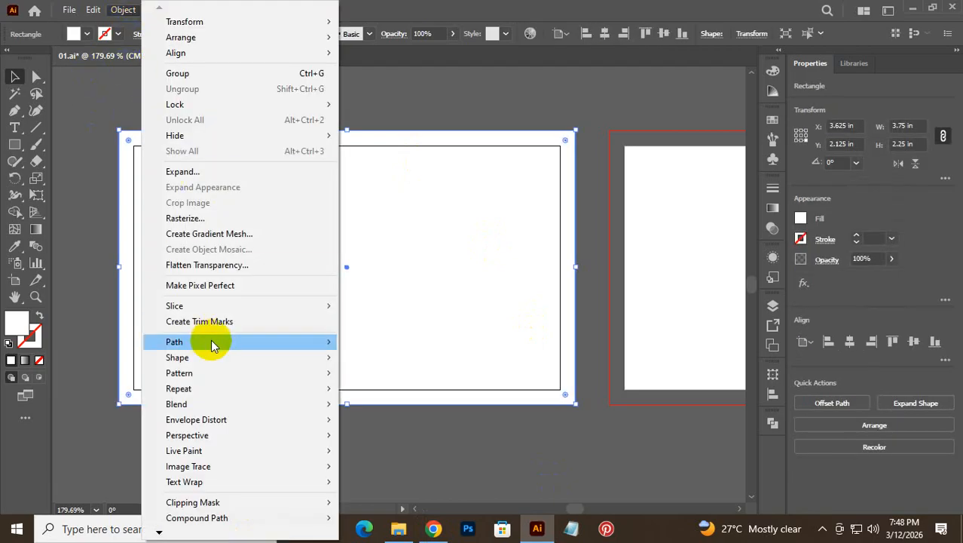
{"action": "mouse_move", "coordinate": [212, 344]}
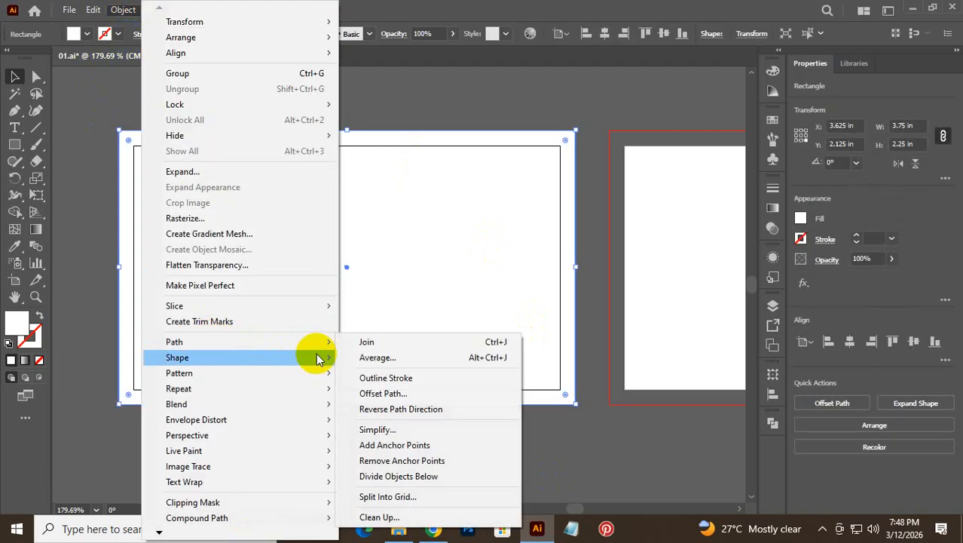
{"action": "left_click", "coordinate": [410, 393]}
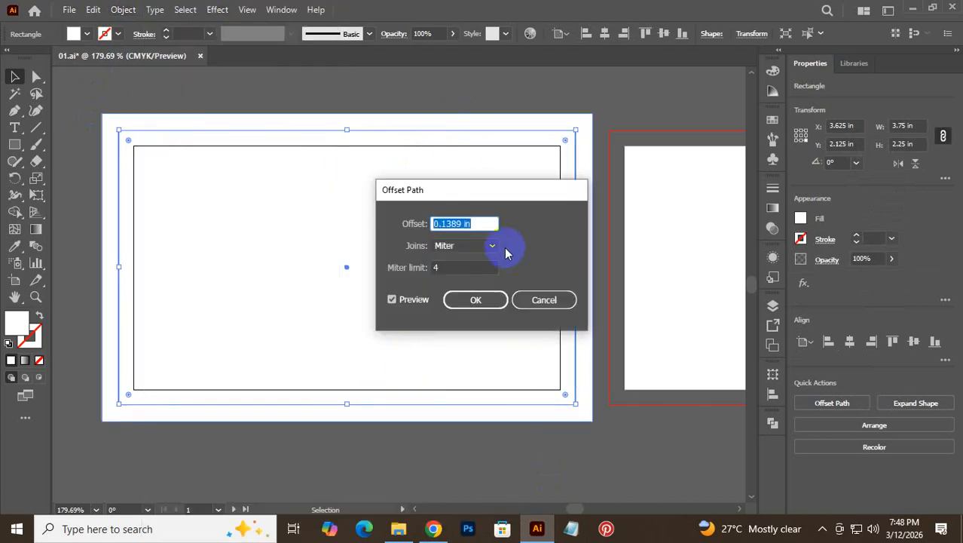
{"action": "scroll", "coordinate": [485, 223], "scroll_direction": "up", "scroll_amount": 9}
{"action": "scroll", "coordinate": [485, 223], "scroll_direction": "down", "scroll_amount": 1}
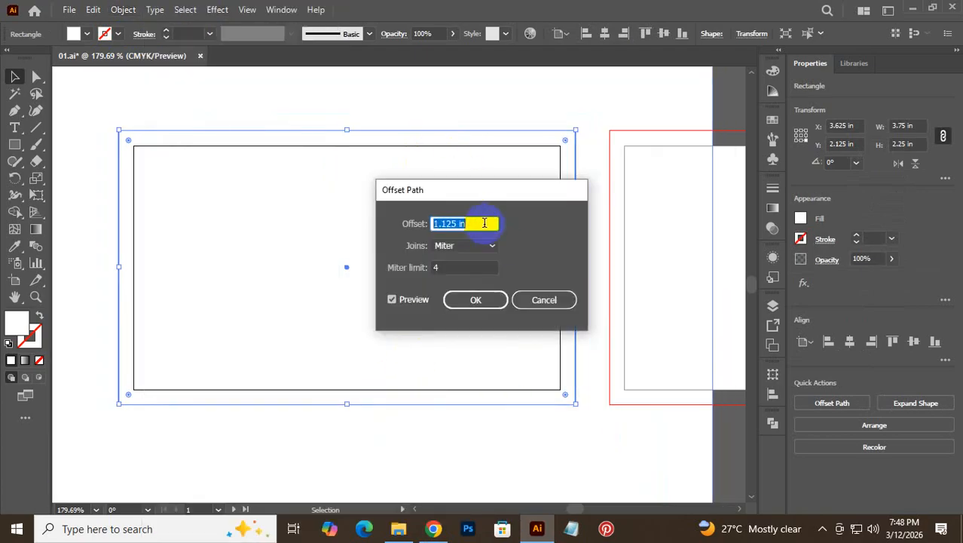
{"action": "scroll", "coordinate": [485, 223], "scroll_direction": "down", "scroll_amount": 11}
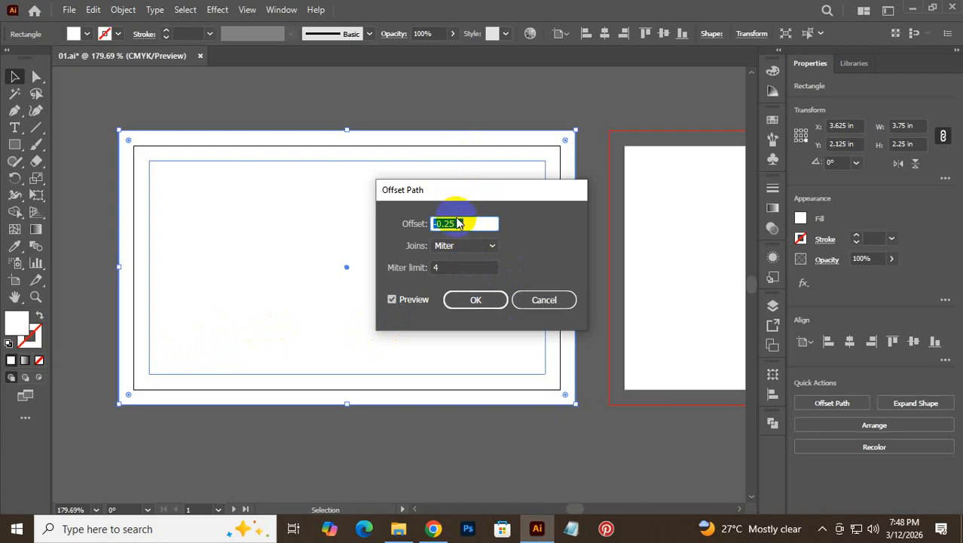
{"action": "left_click", "coordinate": [478, 301]}
- Turn the 3.25 × 1.75 in inner rectangle into safe-zone guides, undoing the accidental moves
{"action": "left_click", "coordinate": [413, 94]}
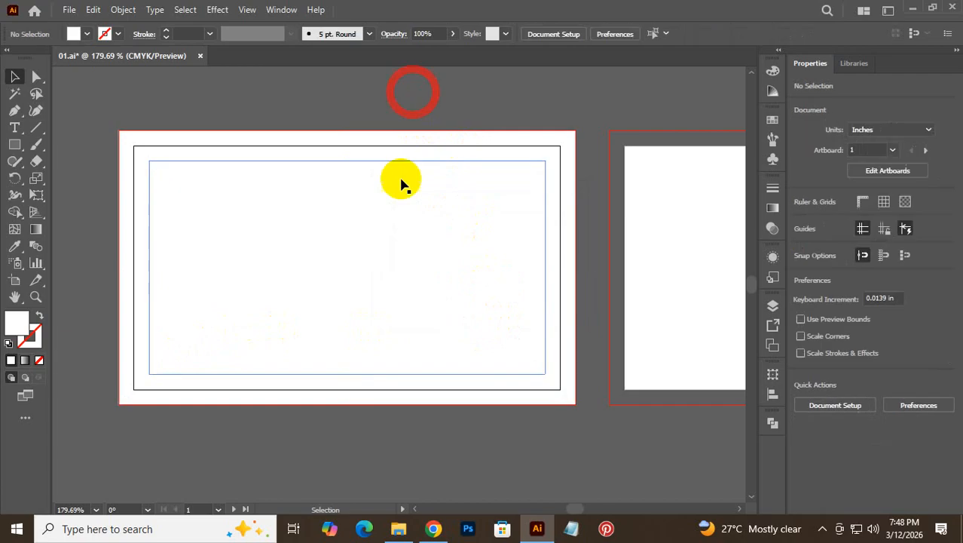
{"action": "left_click_drag", "start_coordinate": [401, 183], "coordinate": [401, 384]}
{"action": "left_click_drag", "start_coordinate": [452, 200], "coordinate": [238, 122]}
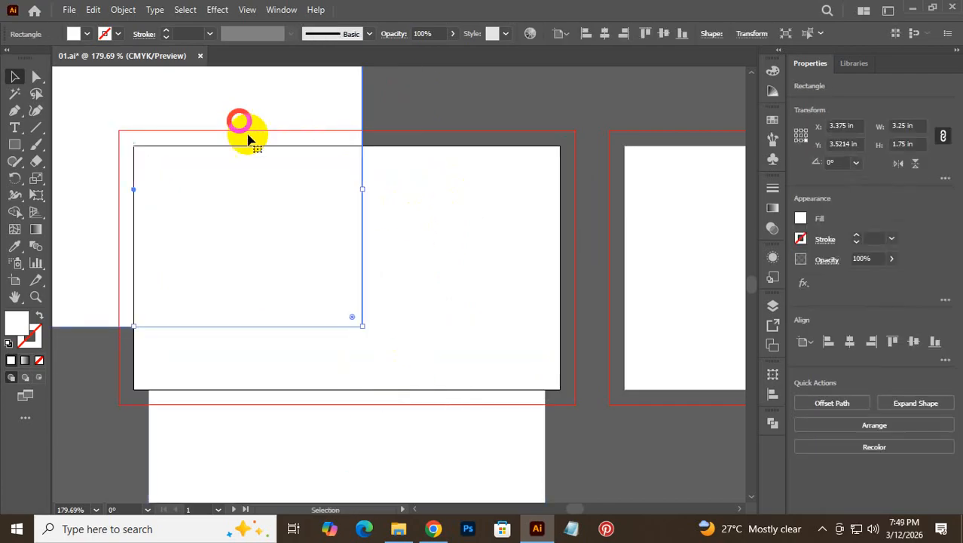
{"action": "key", "text": "ctrl"}
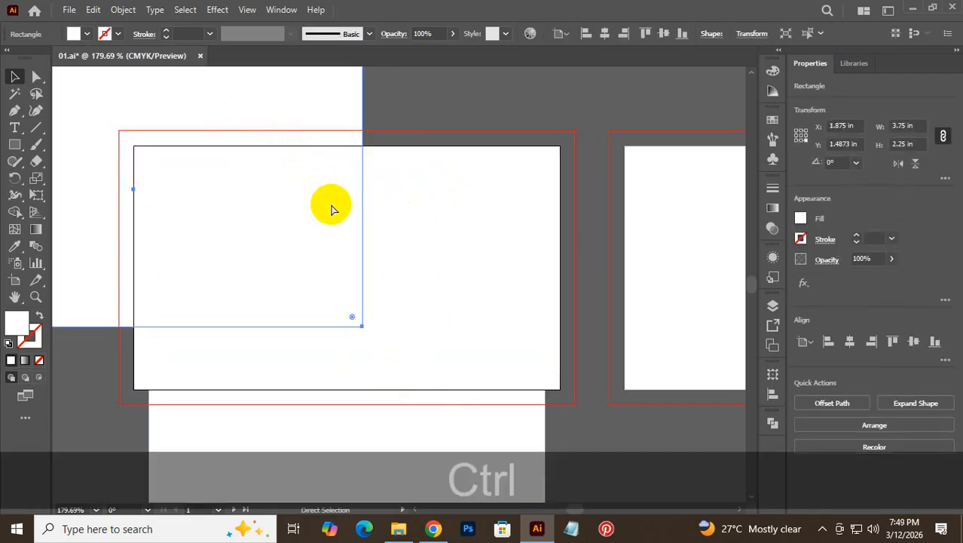
{"action": "key", "text": "ctrl+z"}
{"action": "key", "text": "ctrl+z"}
{"action": "left_click", "coordinate": [444, 107]}
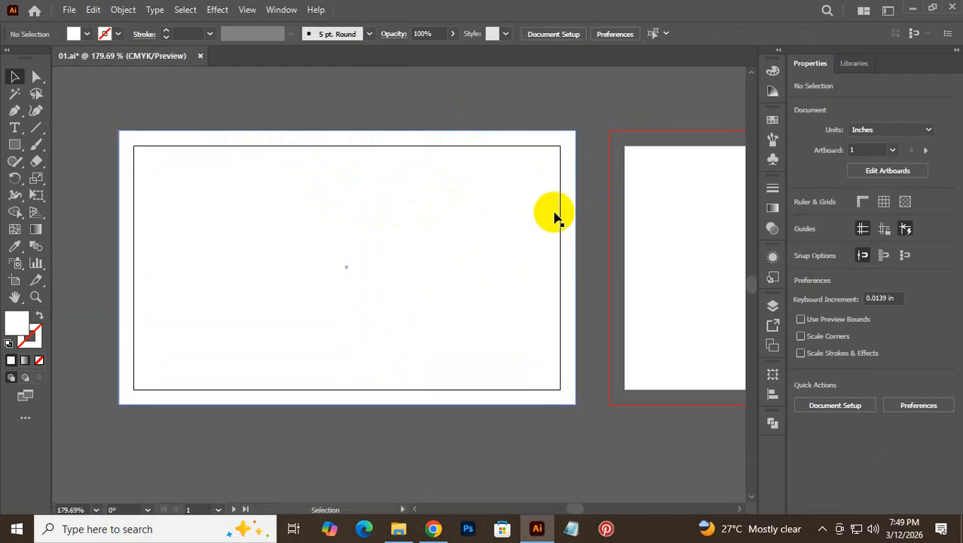
{"action": "left_click", "coordinate": [486, 218]}
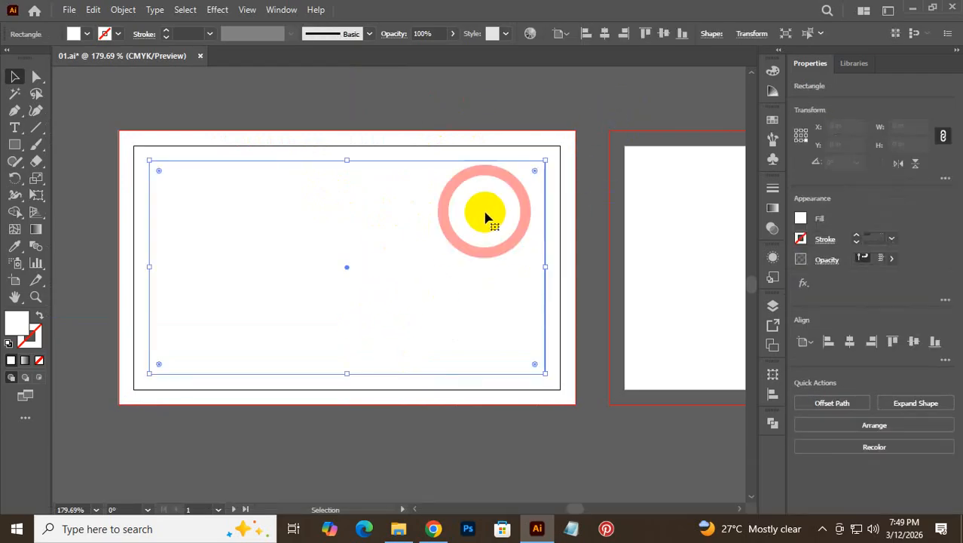
{"action": "right_click", "coordinate": [492, 218]}
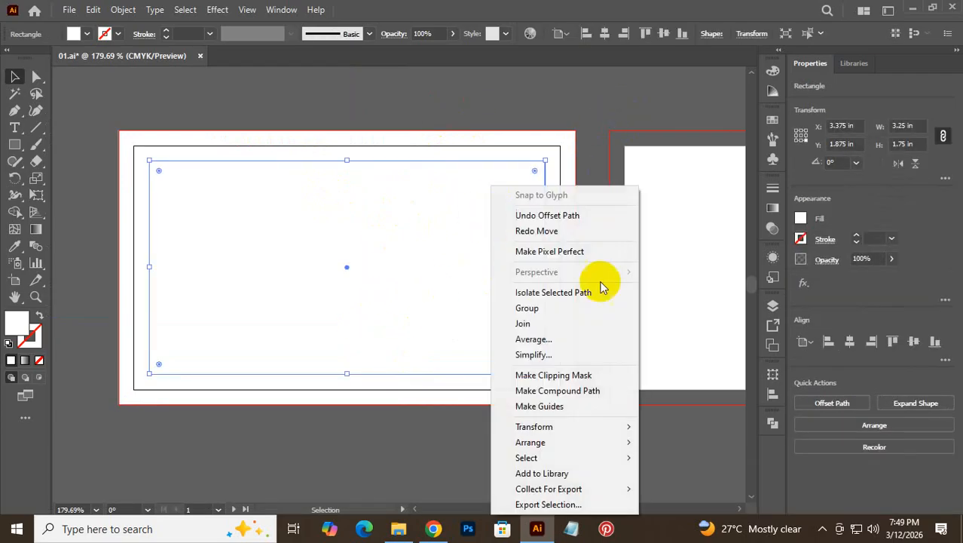
{"action": "left_click", "coordinate": [551, 411]}
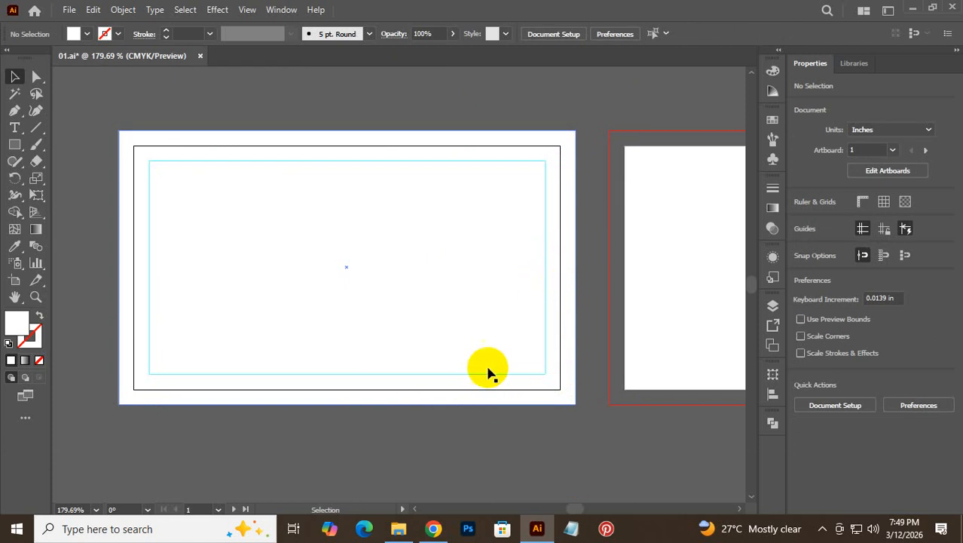
- Send the white bleed rectangle to the back with Arrange > Send to Back
{"action": "left_click", "coordinate": [429, 464]}
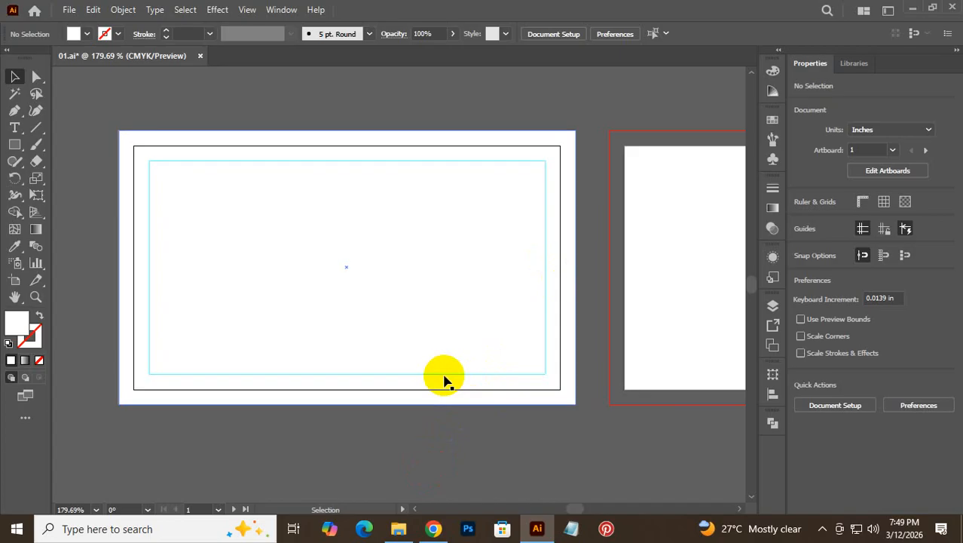
{"action": "left_click", "coordinate": [458, 300]}
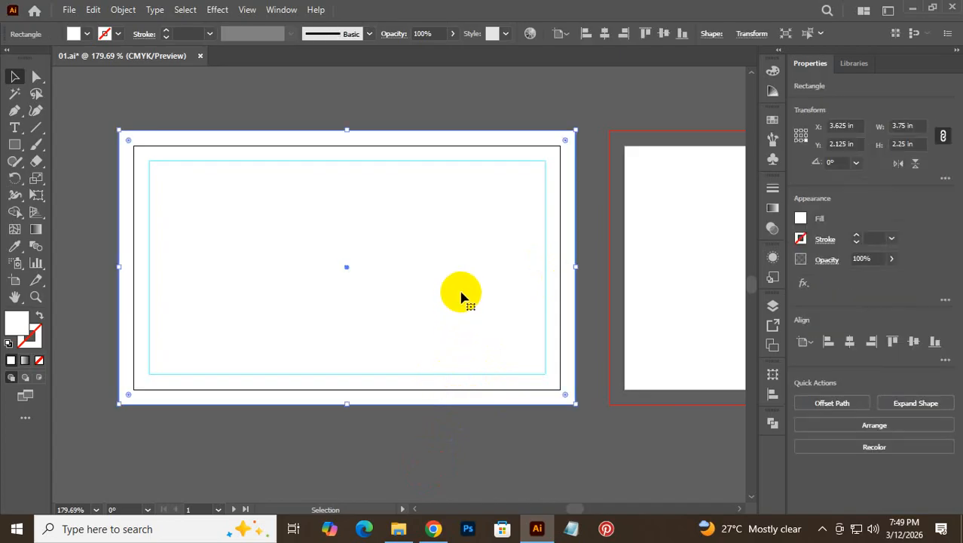
{"action": "right_click", "coordinate": [463, 292]}
{"action": "mouse_move", "coordinate": [585, 445]}
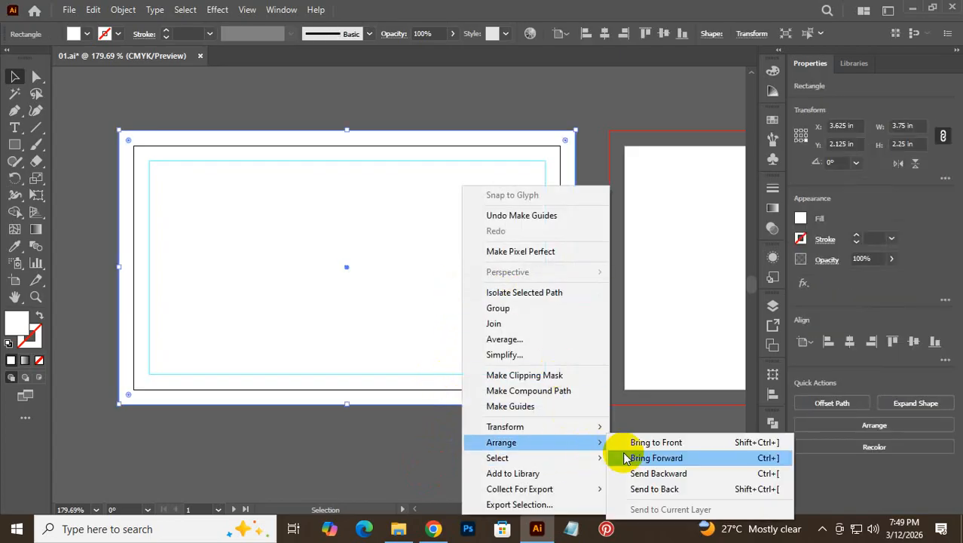
{"action": "left_click", "coordinate": [639, 489]}
{"action": "left_click", "coordinate": [563, 459]}
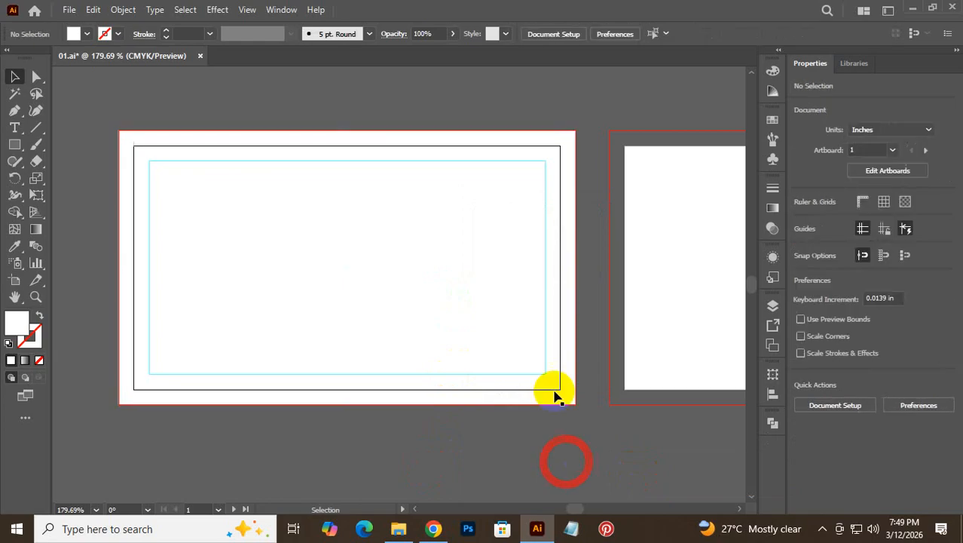
- Restore the bleed rectangle's position and zoom out to show both card artboards
{"action": "right_click", "coordinate": [190, 166]}
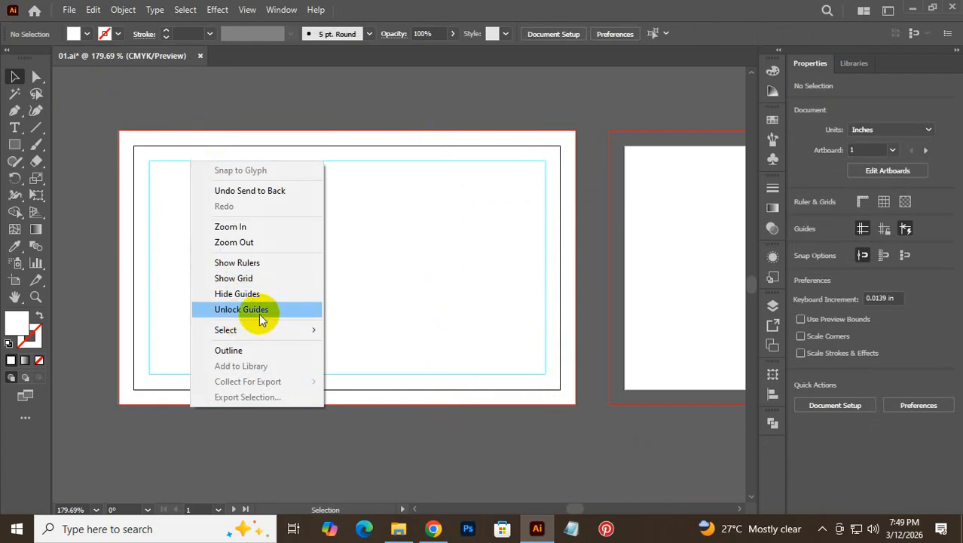
{"action": "left_click", "coordinate": [355, 119]}
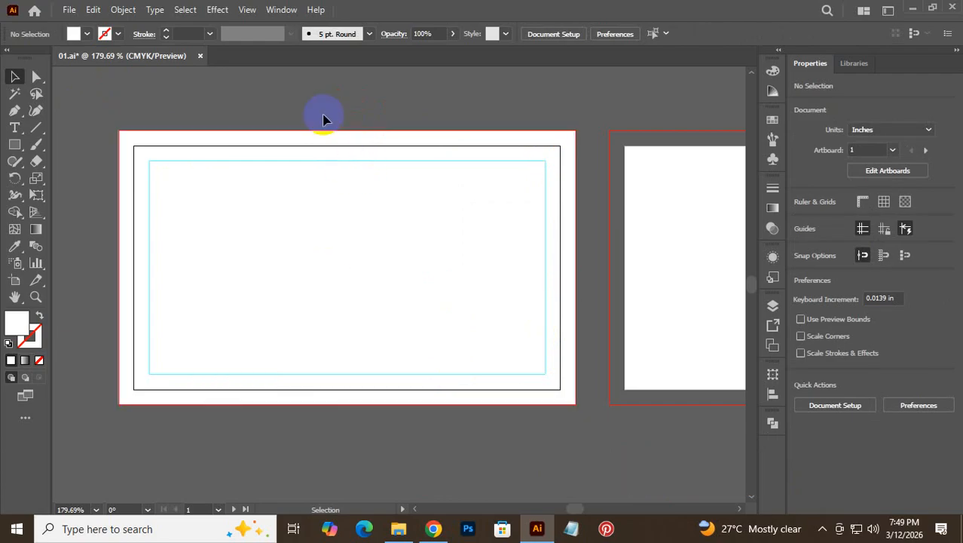
{"action": "left_click", "coordinate": [394, 258]}
{"action": "left_click_drag", "start_coordinate": [385, 211], "coordinate": [553, 429]}
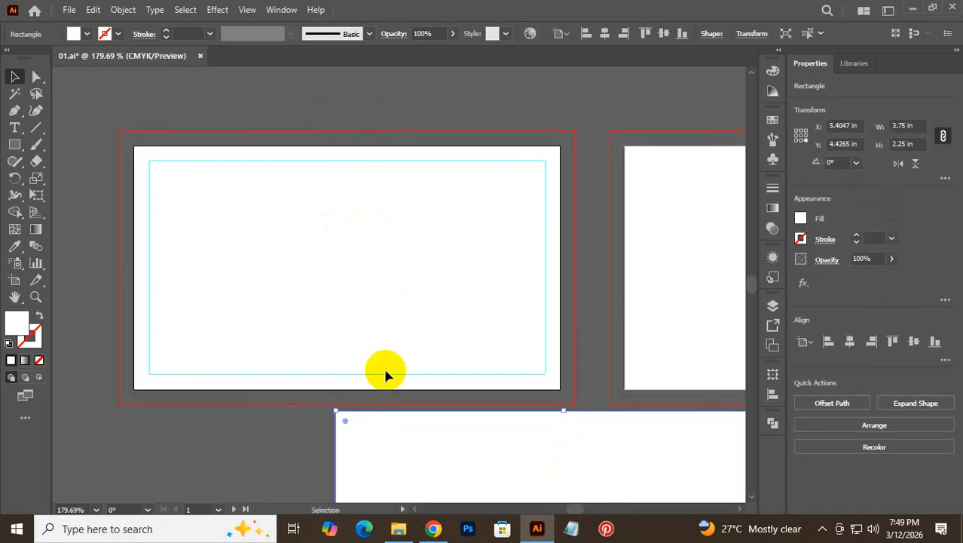
{"action": "key", "text": "ctrl+z"}
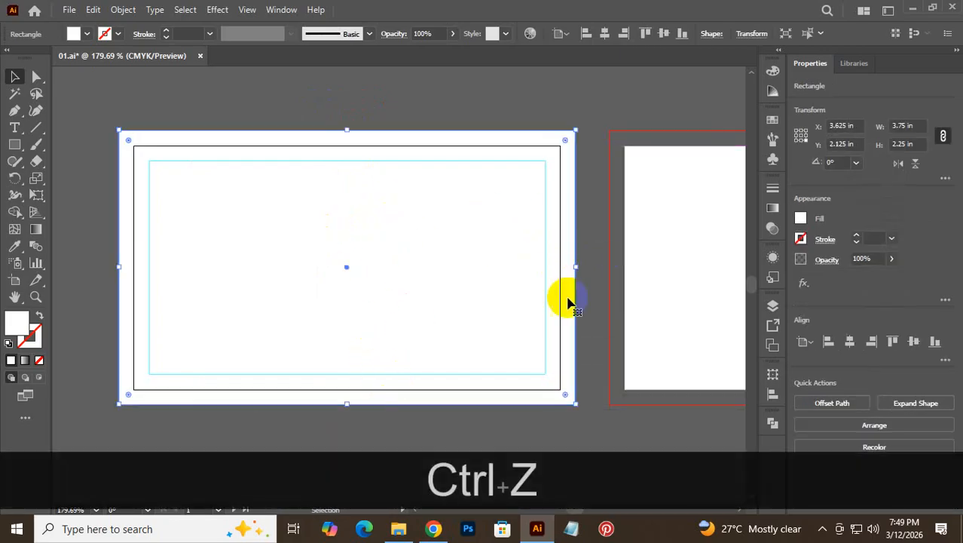
{"action": "left_click_drag", "start_coordinate": [600, 205], "coordinate": [306, 247]}
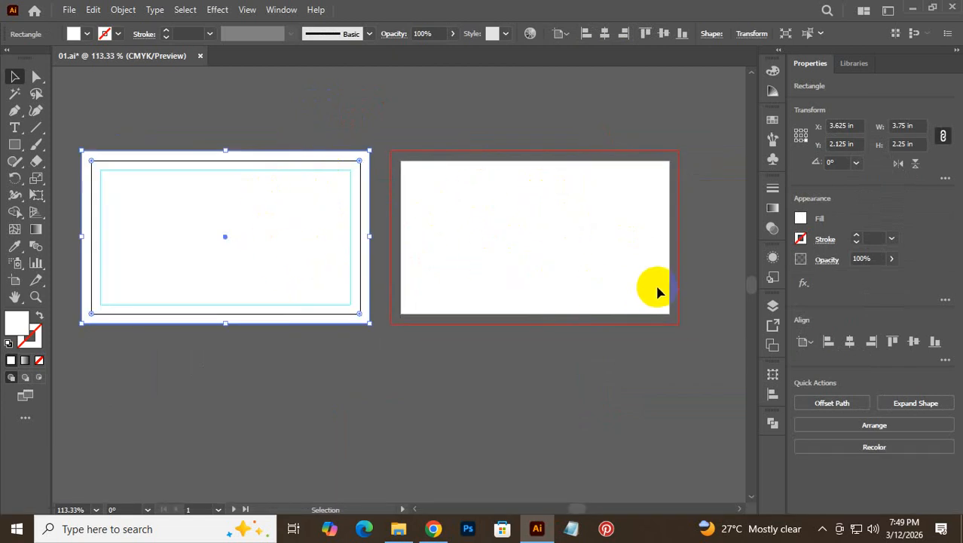
- Unlock the guides and Alt-drag a copy of the left card's bleed and safe-zone rectangles onto artboard 2
{"action": "left_click", "coordinate": [414, 132]}
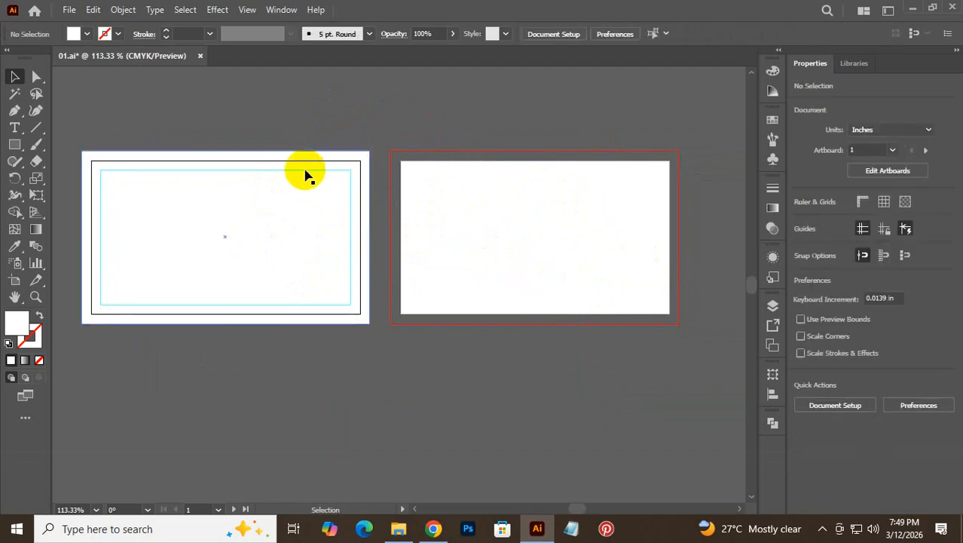
{"action": "right_click", "coordinate": [305, 175]}
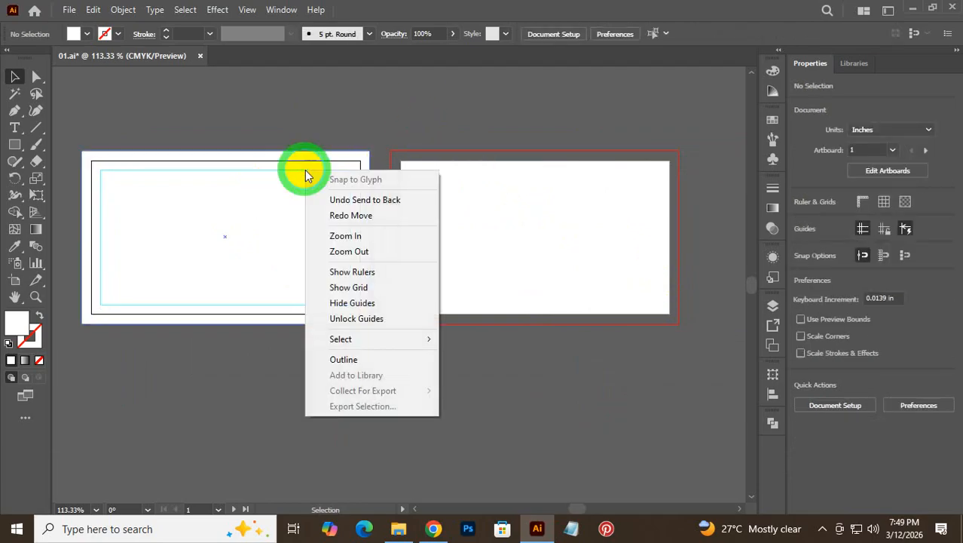
{"action": "left_click", "coordinate": [375, 320]}
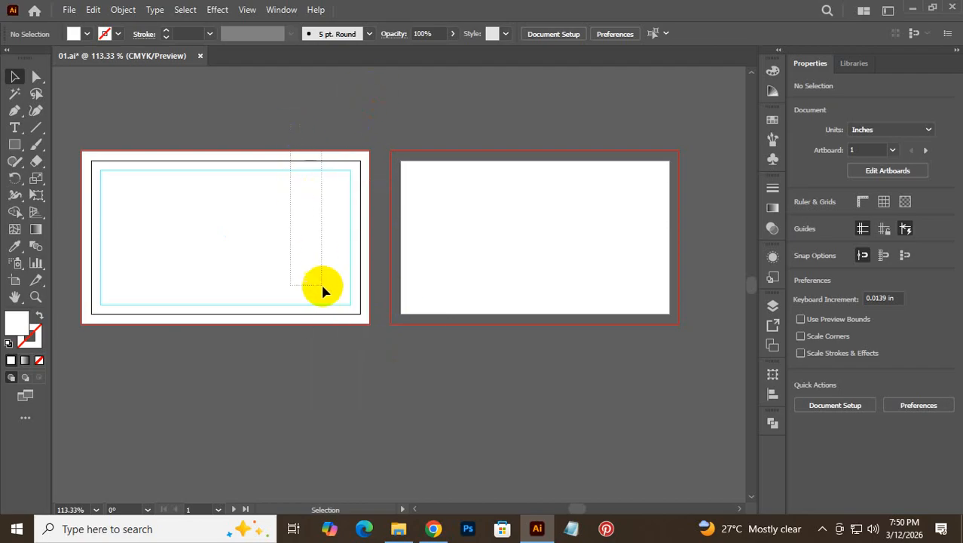
{"action": "left_click_drag", "start_coordinate": [322, 286], "coordinate": [333, 361]}
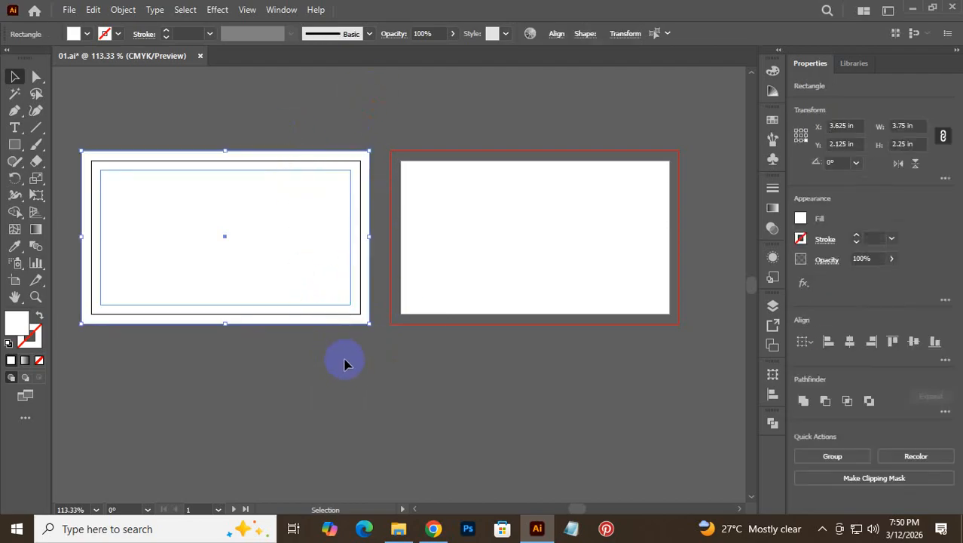
{"action": "key", "text": "alt"}
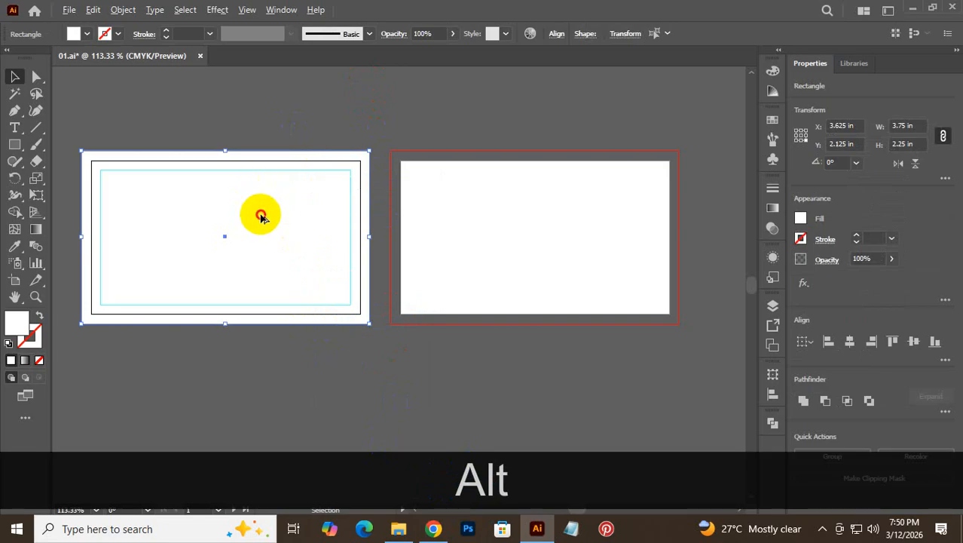
{"action": "left_click_drag", "start_coordinate": [260, 214], "coordinate": [567, 230]}
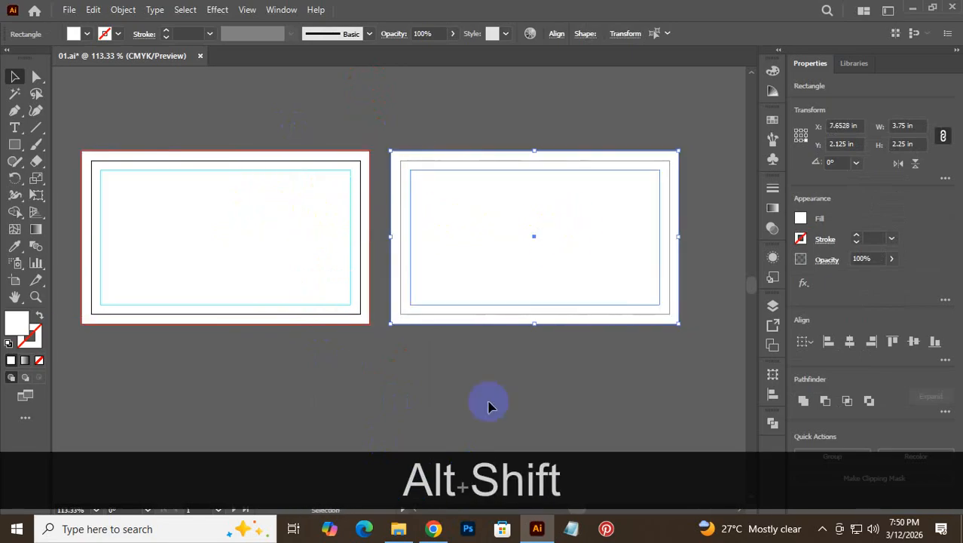
- Lock the guides again and select the guide rectangles on both artboards
{"action": "left_click", "coordinate": [482, 409]}
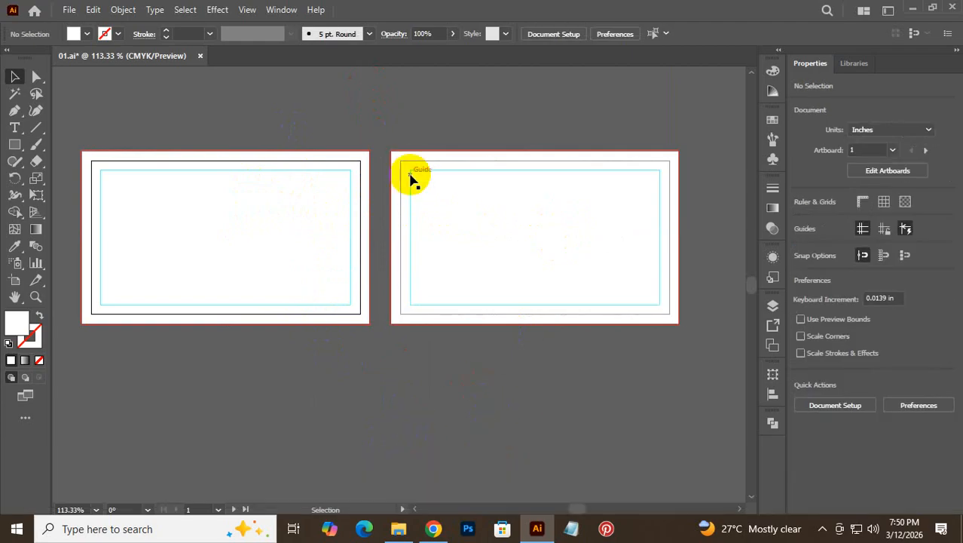
{"action": "right_click", "coordinate": [409, 173]}
{"action": "left_click", "coordinate": [454, 322]}
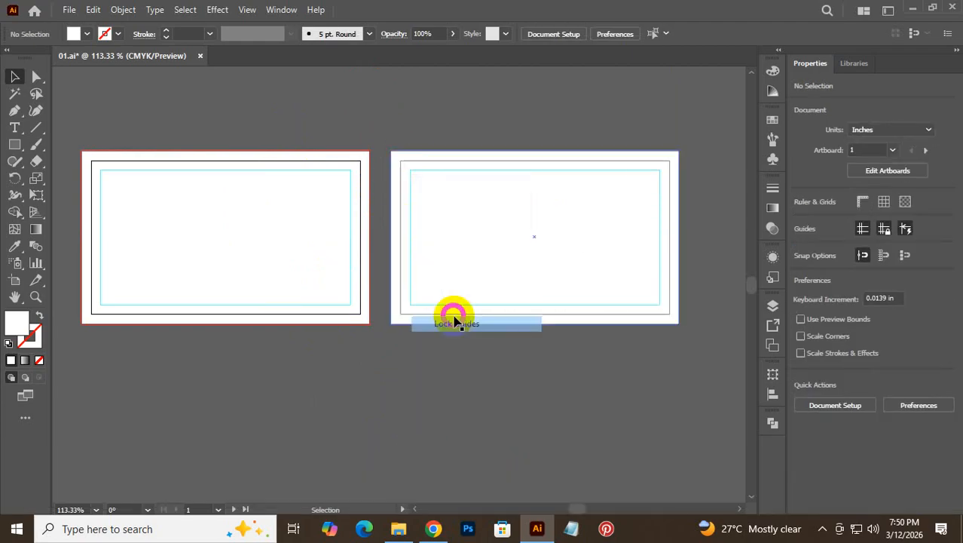
{"action": "left_click_drag", "start_coordinate": [309, 98], "coordinate": [440, 273]}
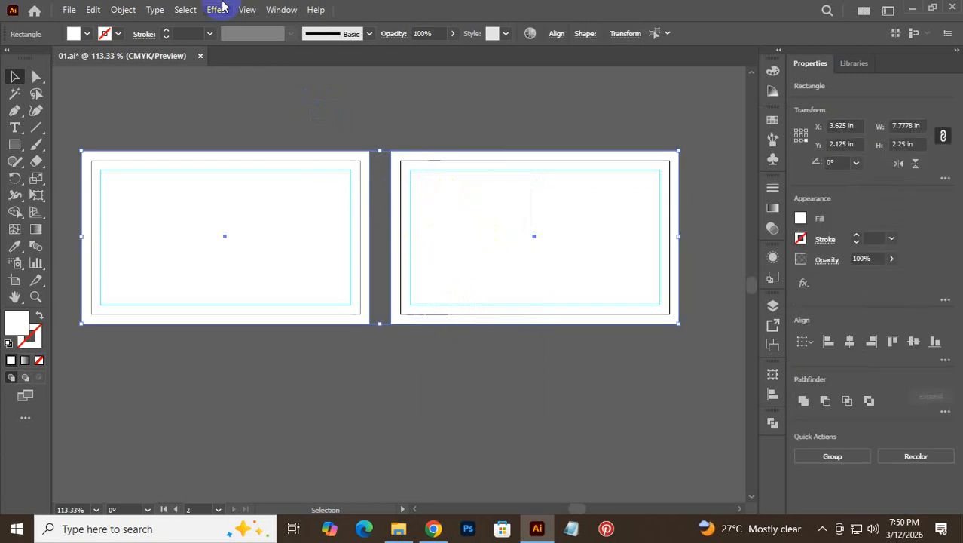
- Lock the selected rectangles via Object > Lock > Selection, confirm they can't be selected, and save 01.ai
{"action": "left_click", "coordinate": [127, 12]}
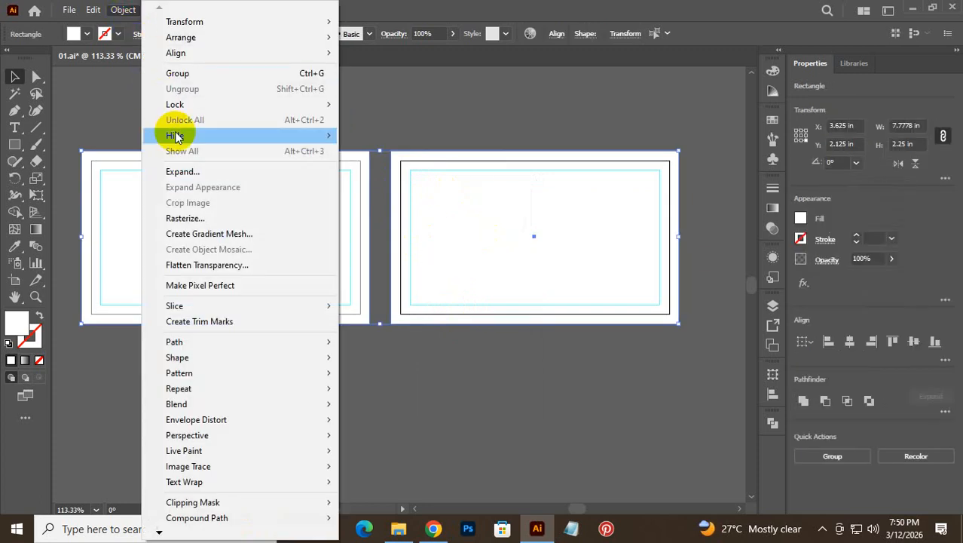
{"action": "mouse_move", "coordinate": [198, 110]}
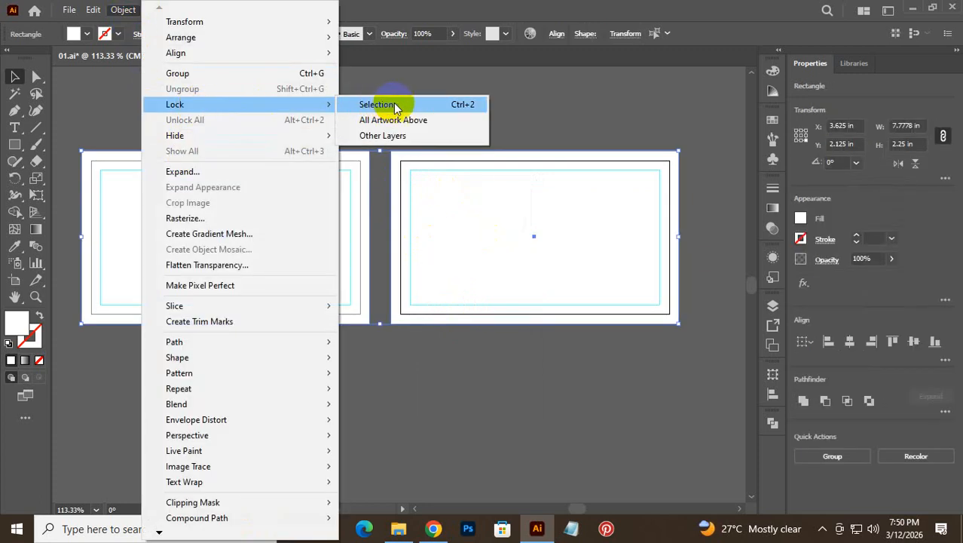
{"action": "left_click", "coordinate": [476, 110]}
{"action": "left_click_drag", "start_coordinate": [250, 206], "coordinate": [415, 212]}
{"action": "left_click_drag", "start_coordinate": [461, 228], "coordinate": [548, 269]}
{"action": "key", "text": "space"}
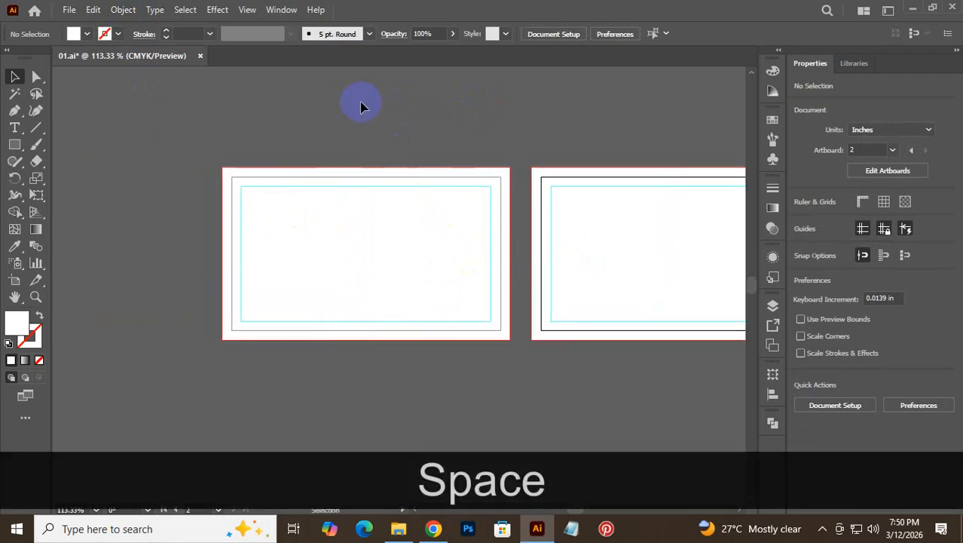
{"action": "key", "text": "ctrl+s"}
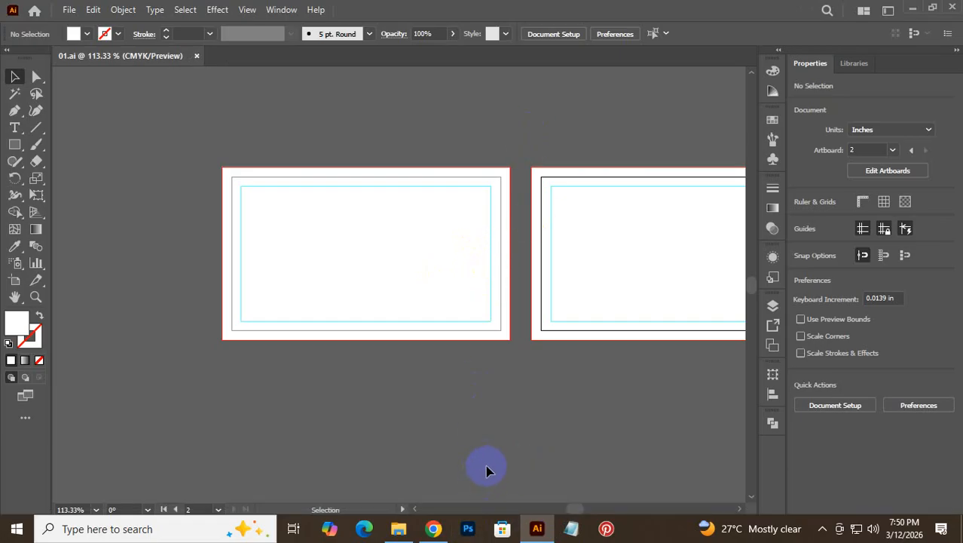
- Close the help article and enlarge the template preview to the red card mockup
{"action": "left_click", "coordinate": [433, 528]}
{"action": "left_click", "coordinate": [456, 366]}
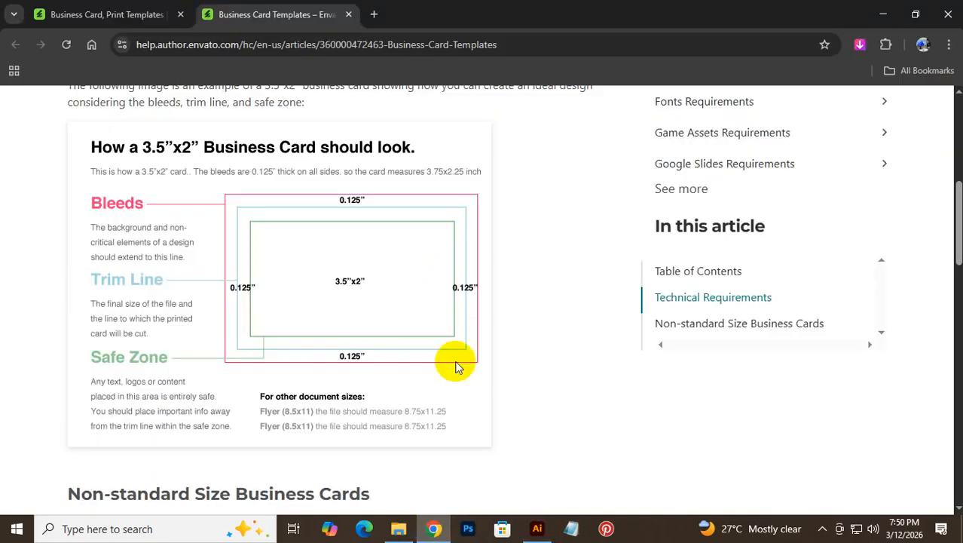
{"action": "left_click", "coordinate": [348, 14]}
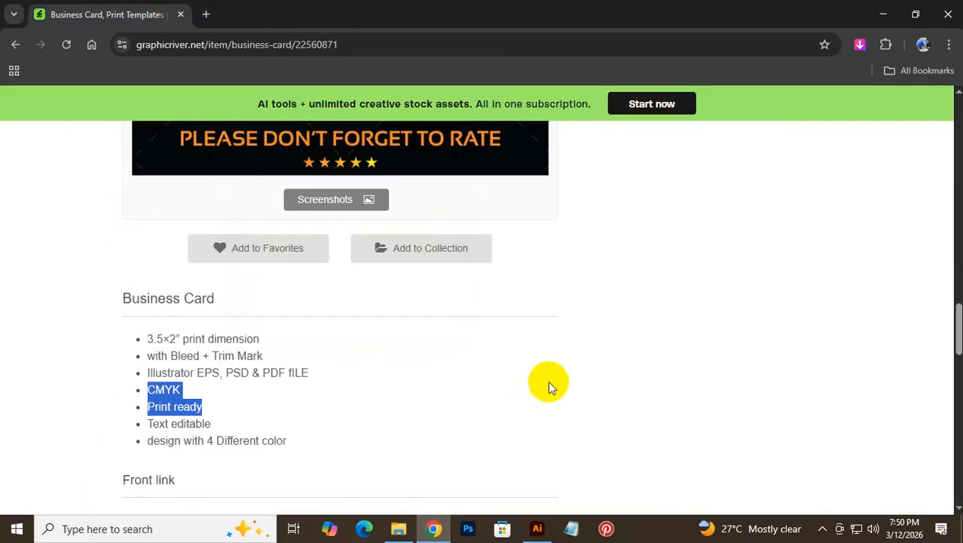
{"action": "scroll", "coordinate": [561, 362], "scroll_direction": "up", "scroll_amount": 5}
{"action": "scroll", "coordinate": [312, 343], "scroll_direction": "down", "scroll_amount": 10}
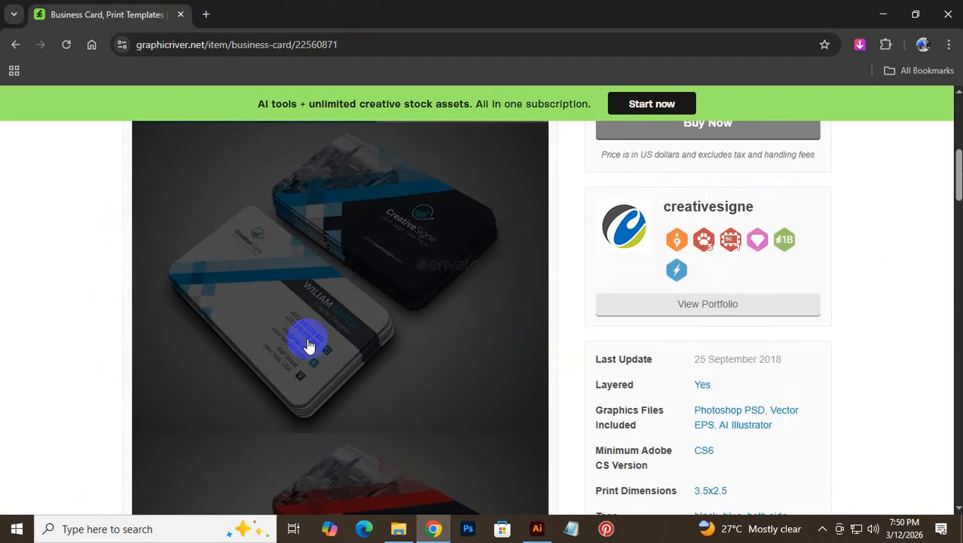
{"action": "left_click", "coordinate": [299, 329]}
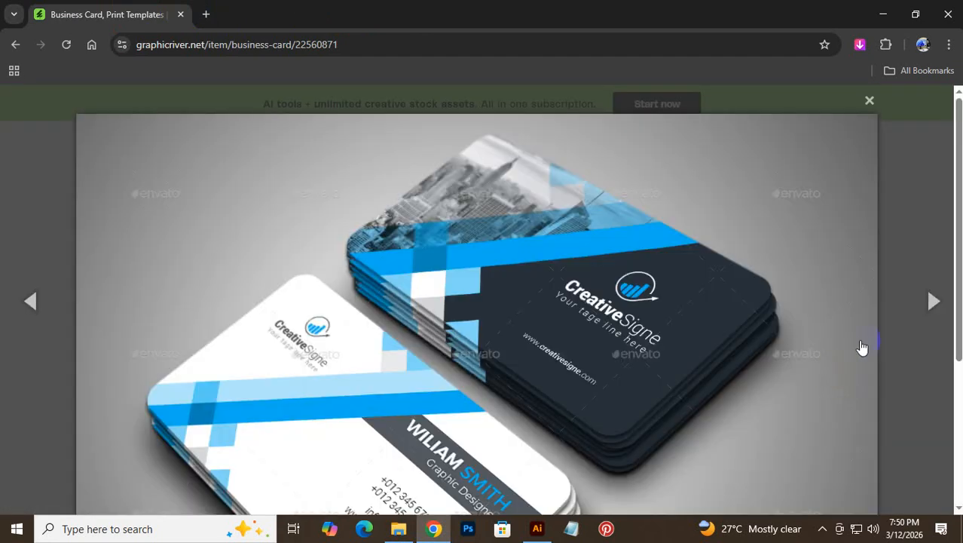
{"action": "left_click", "coordinate": [934, 301]}
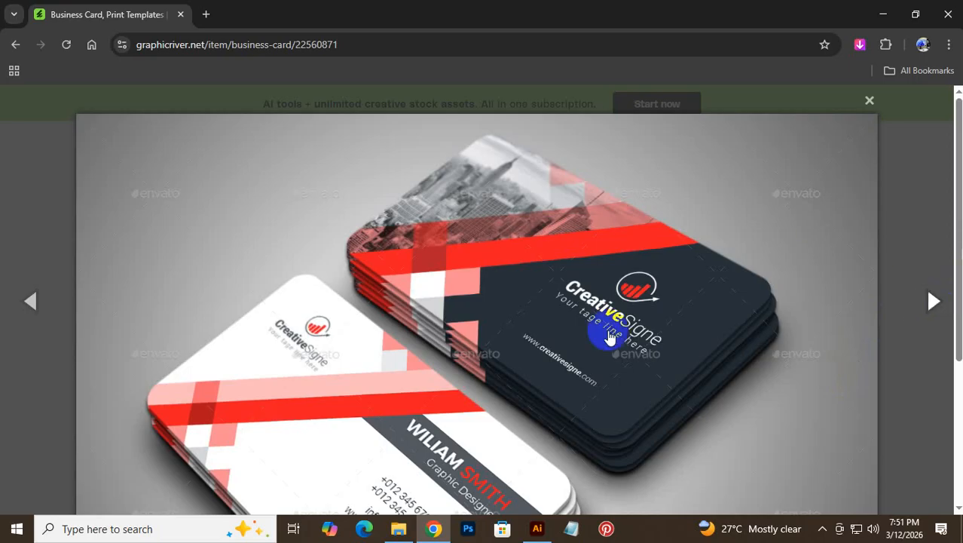
- Save the red card image as 02.jpg in Downloads and open it in Photos
{"action": "scroll", "coordinate": [573, 309], "scroll_direction": "down", "scroll_amount": 3}
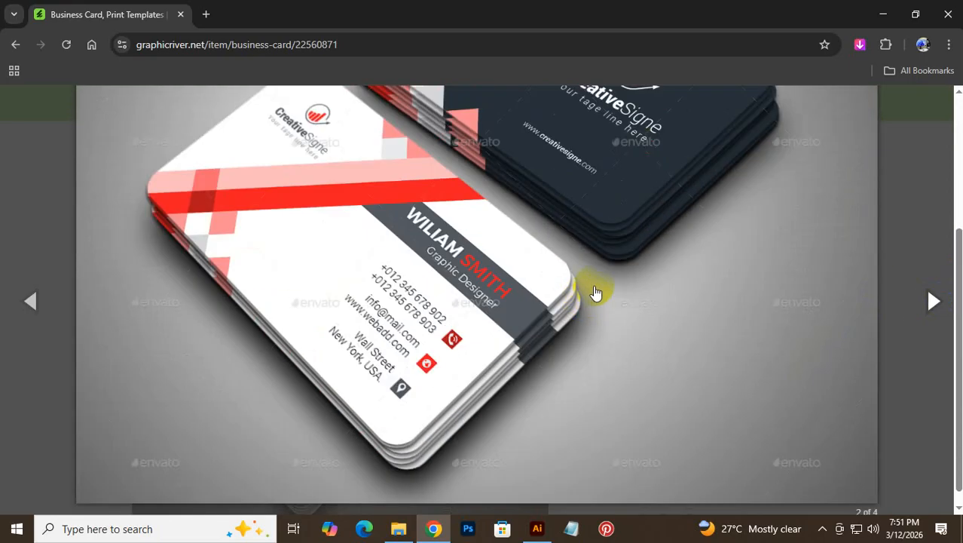
{"action": "right_click", "coordinate": [597, 231]}
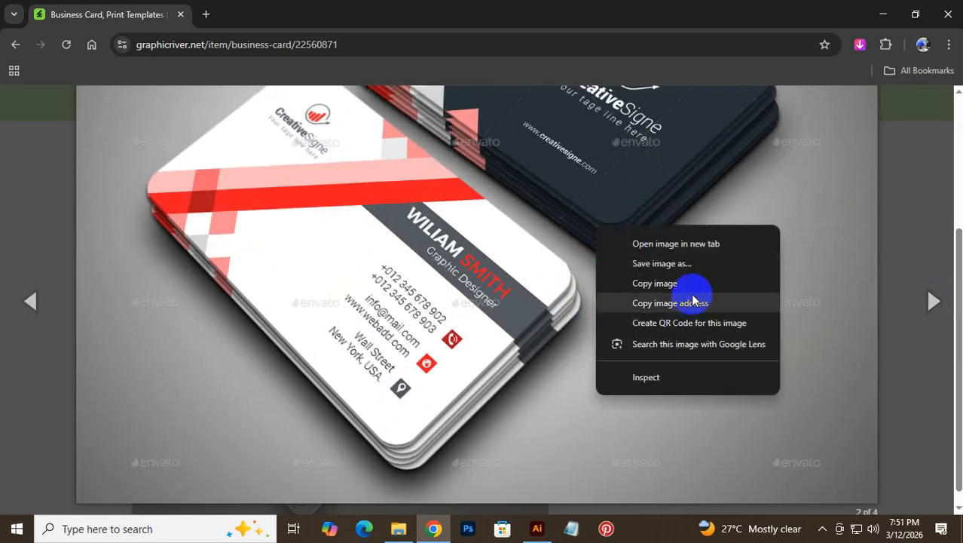
{"action": "left_click", "coordinate": [682, 265]}
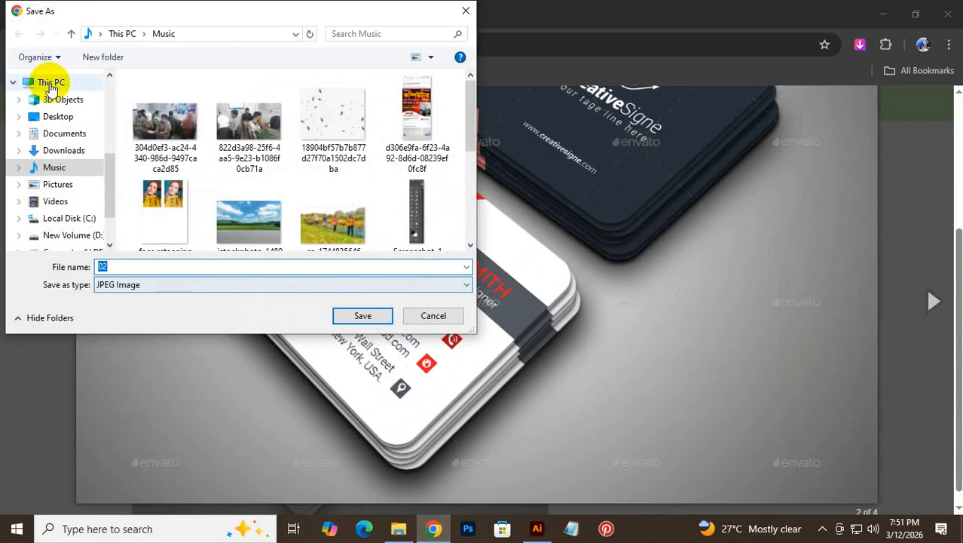
{"action": "left_click", "coordinate": [63, 150]}
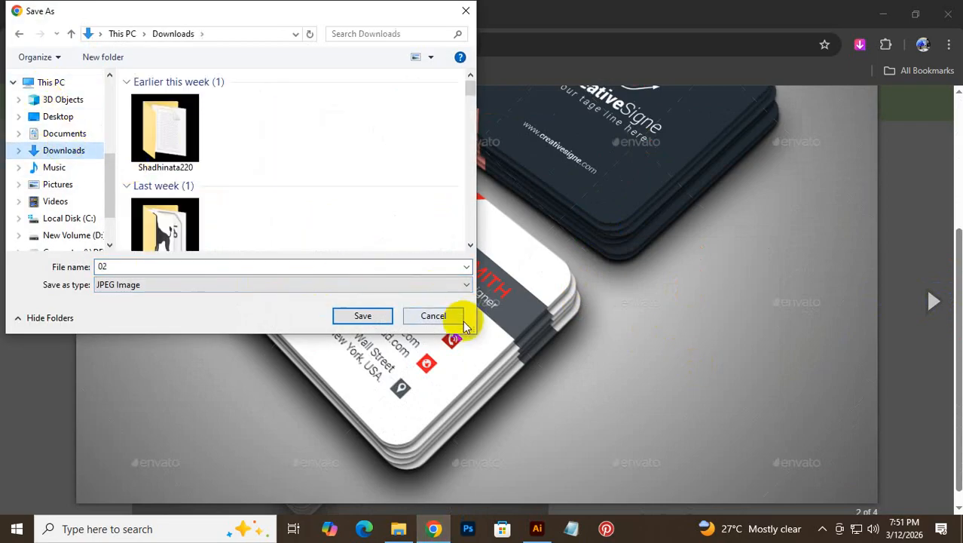
{"action": "left_click", "coordinate": [362, 316]}
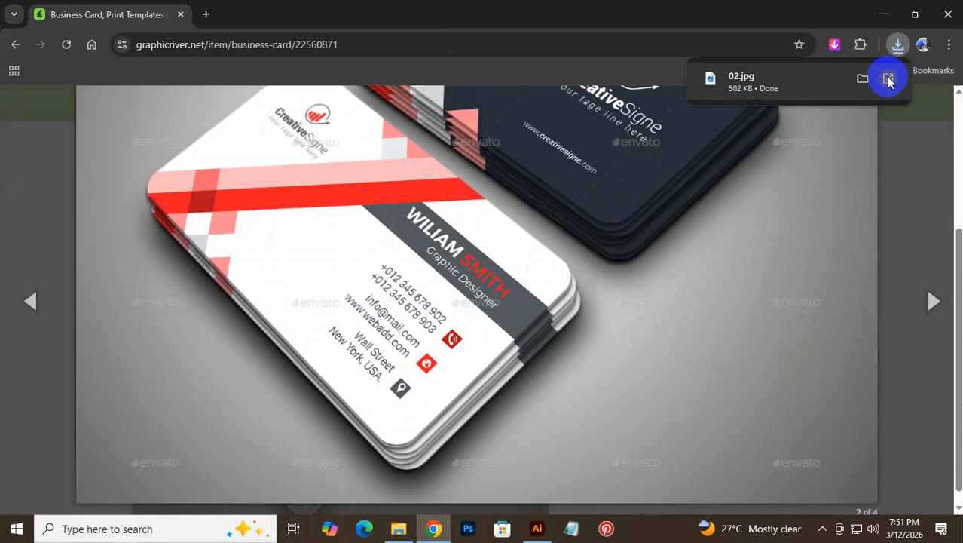
{"action": "left_click", "coordinate": [865, 78]}
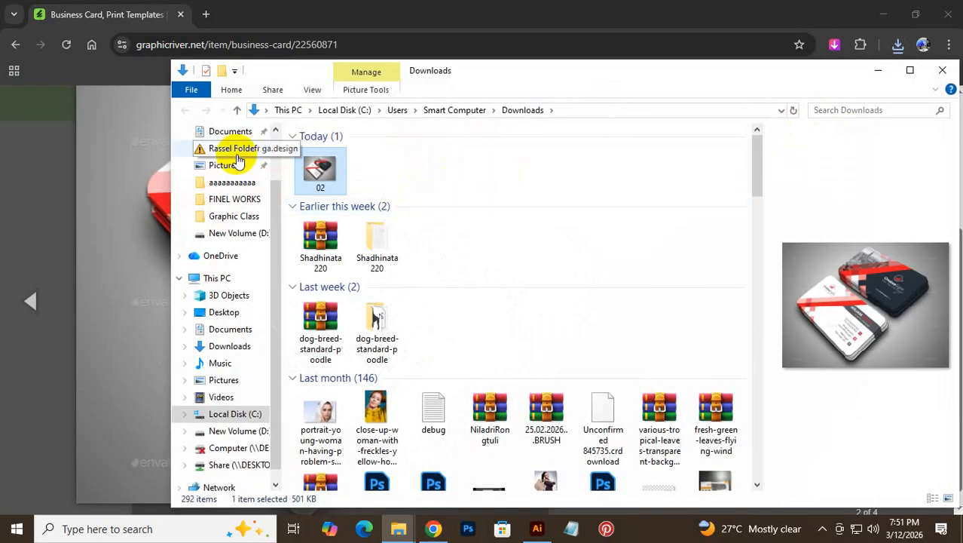
{"action": "double_click", "coordinate": [321, 168]}
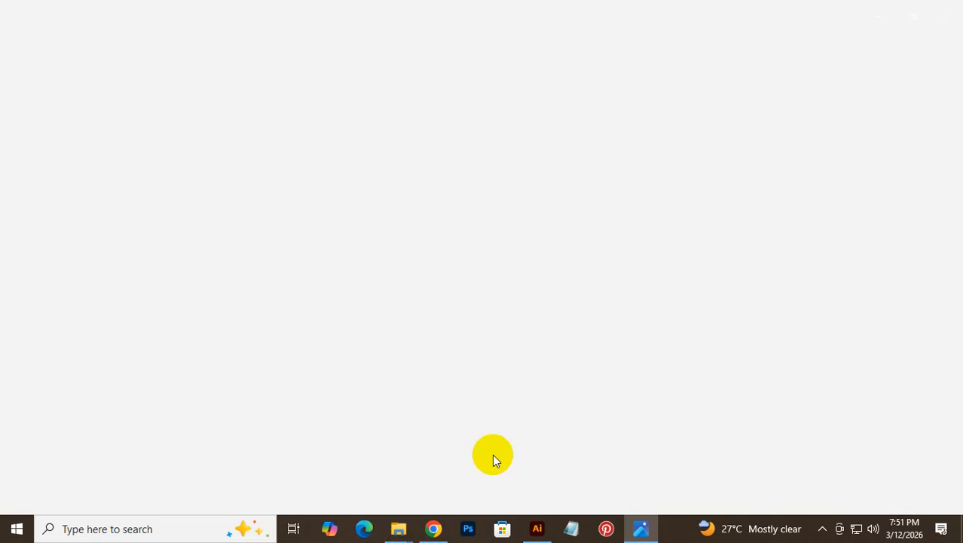
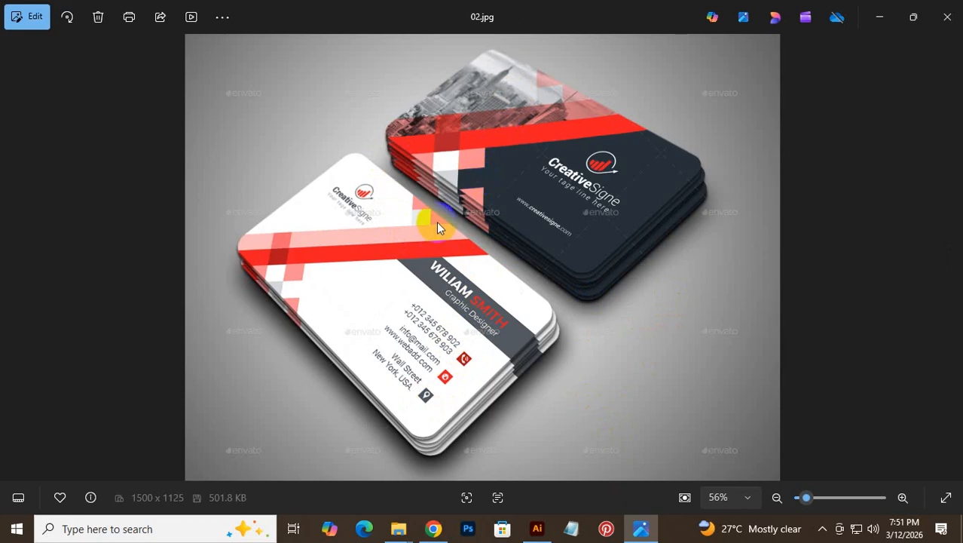
- Close Photos, then place 02.jpg into the Illustrator document and embed it
{"action": "left_click", "coordinate": [947, 17]}
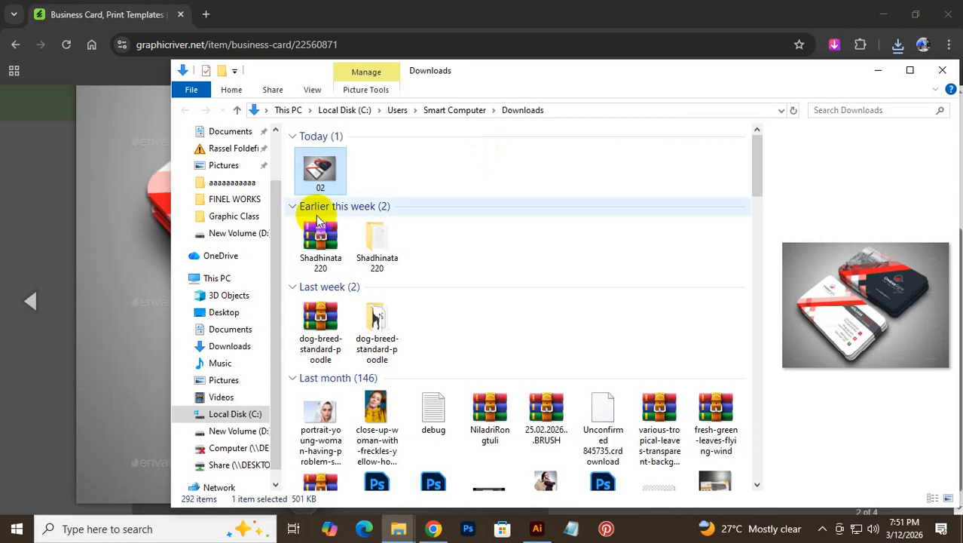
{"action": "left_click_drag", "start_coordinate": [318, 186], "coordinate": [312, 426]}
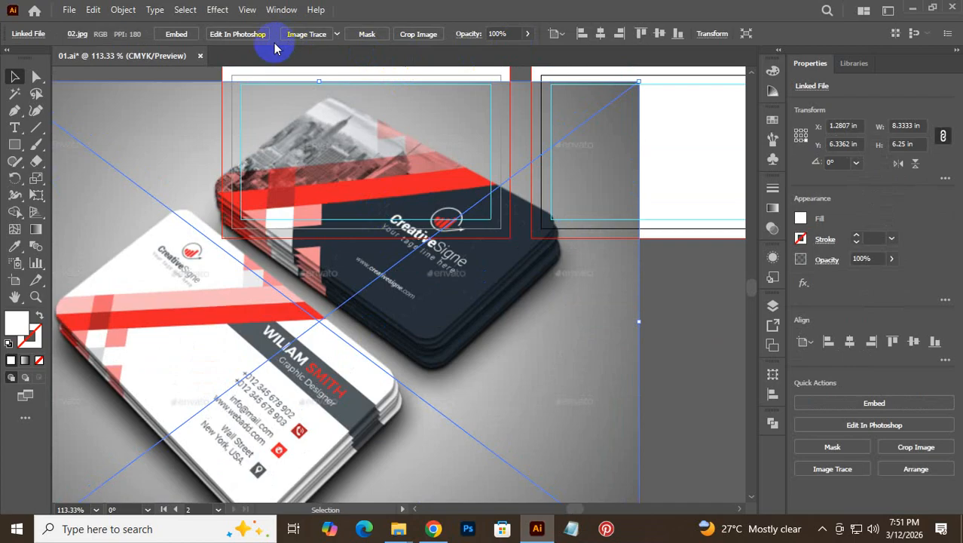
{"action": "left_click", "coordinate": [179, 34]}
- Move the embedded 02.jpg image below the artboards and select it
{"action": "left_click_drag", "start_coordinate": [437, 172], "coordinate": [469, 153]}
{"action": "left_click_drag", "start_coordinate": [486, 275], "coordinate": [456, 450]}
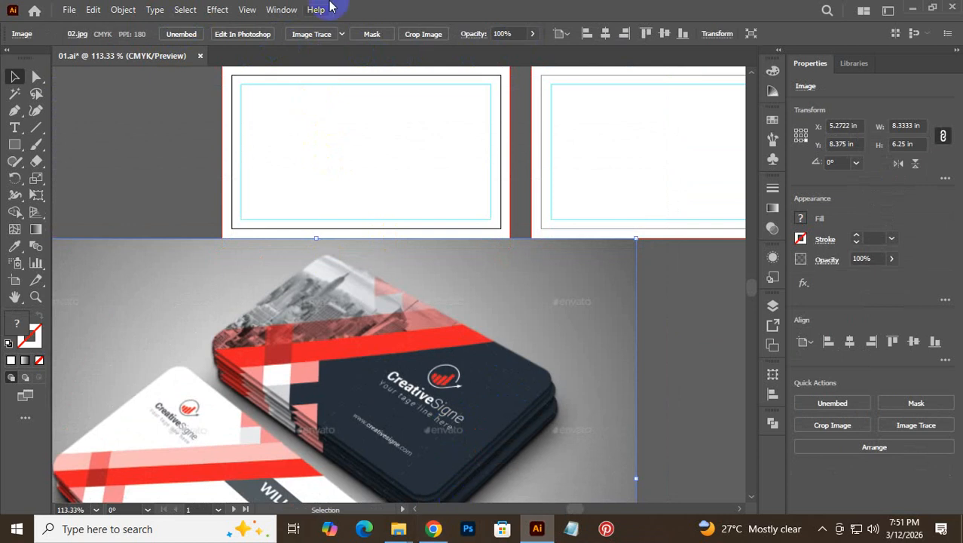
{"action": "left_click", "coordinate": [340, 445]}
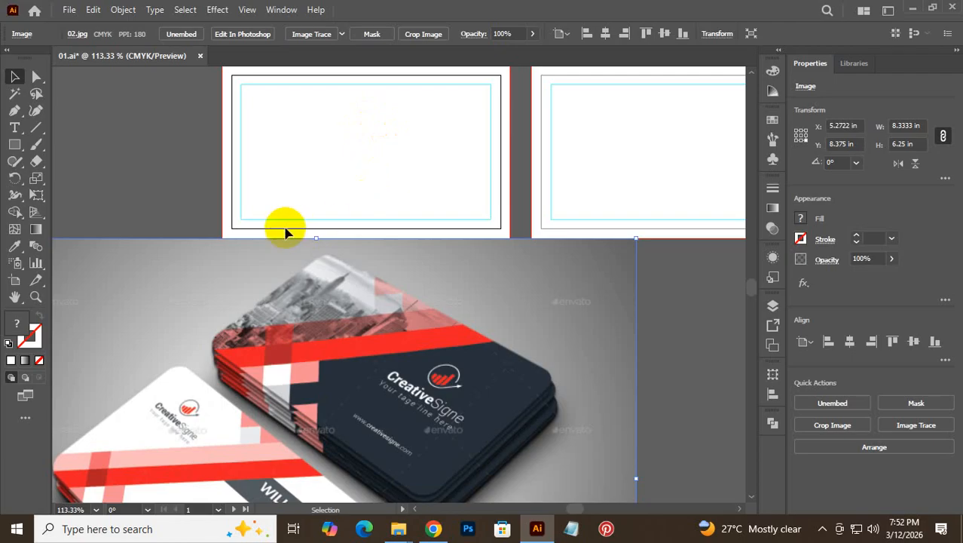
- Launch Photoshop, dismiss the Creative Cloud error, and delete 02.jpg from the Illustrator canvas
{"action": "scroll", "coordinate": [286, 228], "scroll_direction": "down", "scroll_amount": 2}
{"action": "scroll", "coordinate": [392, 284], "scroll_direction": "down", "scroll_amount": 1}
{"action": "left_click", "coordinate": [419, 288]}
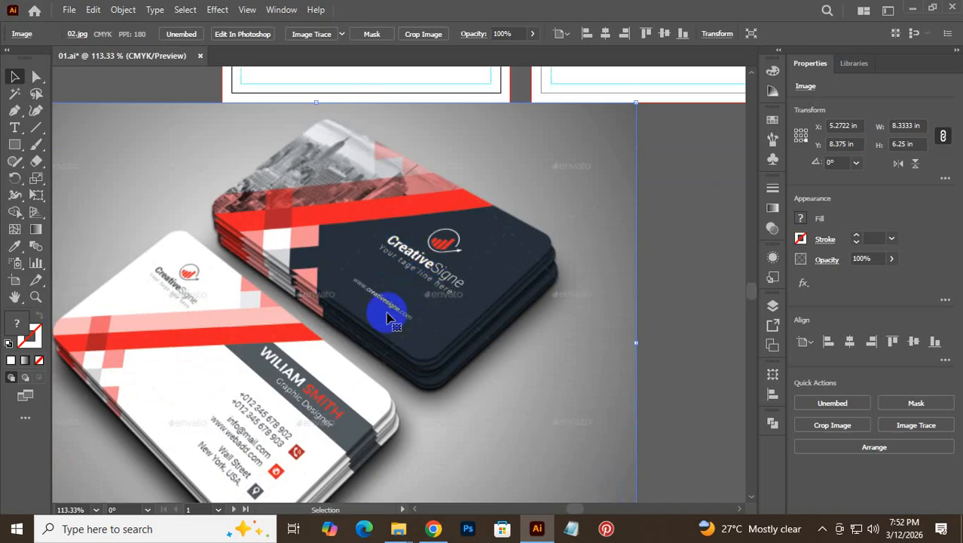
{"action": "left_click", "coordinate": [468, 528]}
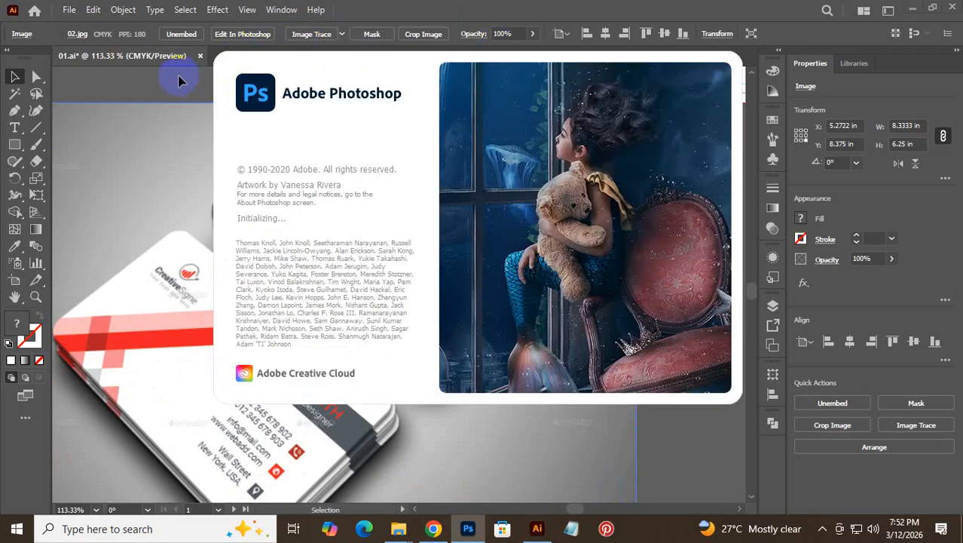
{"action": "left_click", "coordinate": [178, 81]}
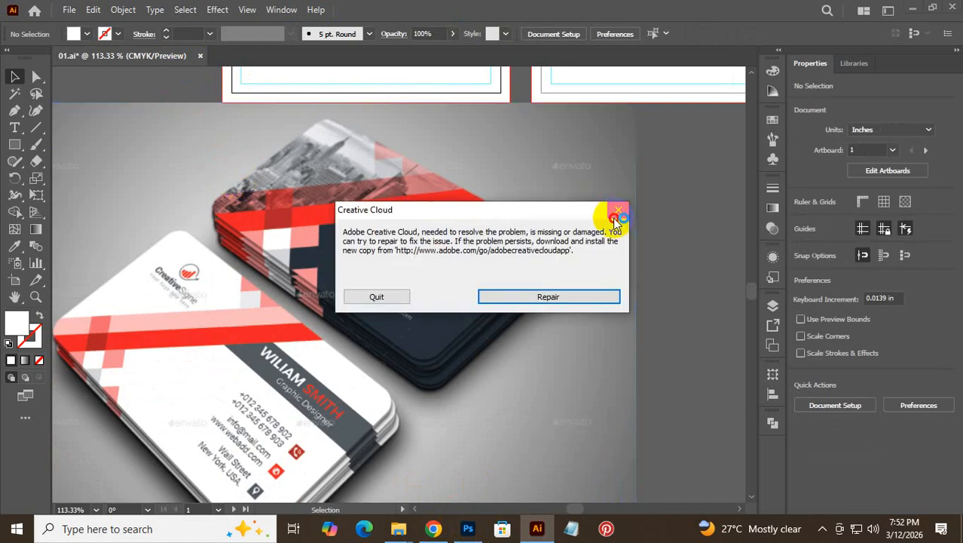
{"action": "left_click", "coordinate": [619, 209]}
{"action": "left_click", "coordinate": [486, 217]}
{"action": "key", "text": "Delete"}
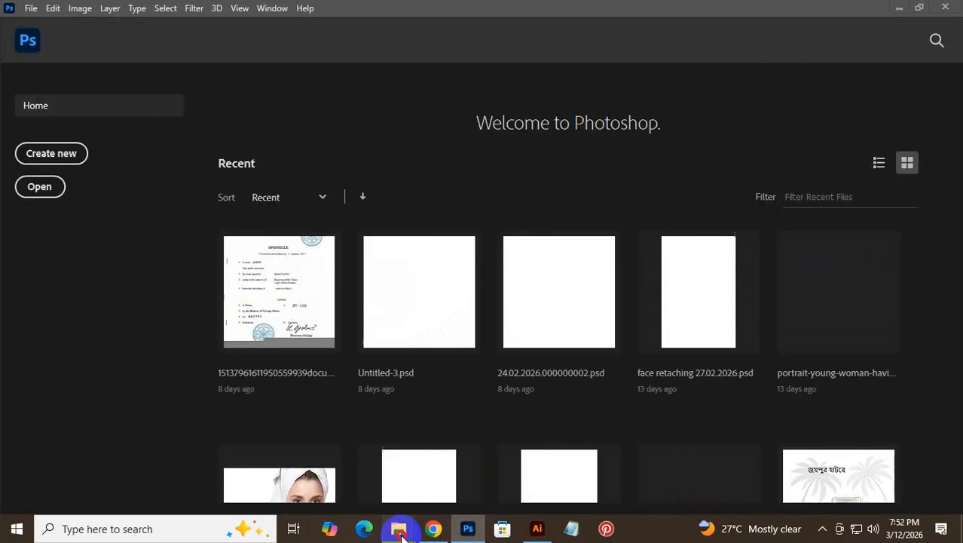
- Open 02.jpg from the Downloads folder as a Photoshop document
{"action": "mouse_move", "coordinate": [398, 529]}
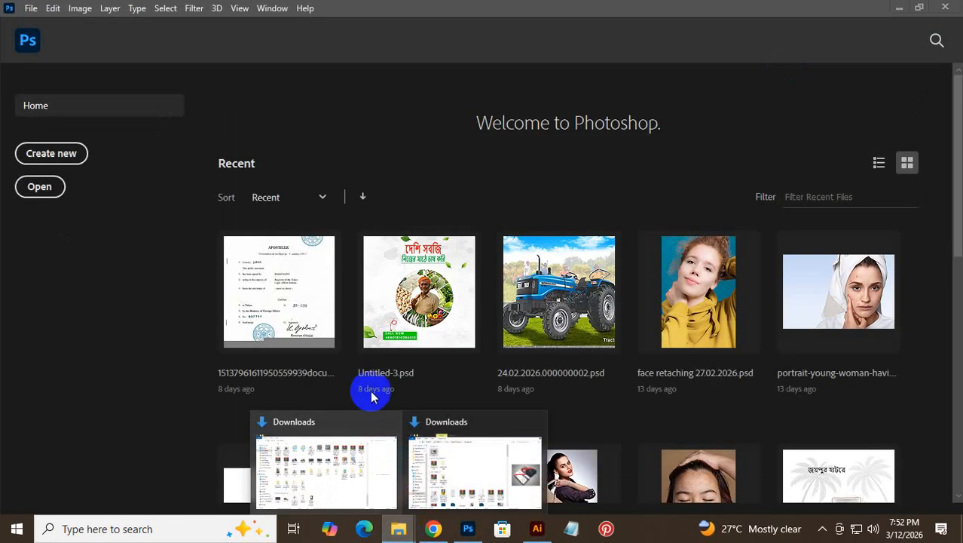
{"action": "left_click", "coordinate": [23, 190]}
{"action": "left_click", "coordinate": [59, 187]}
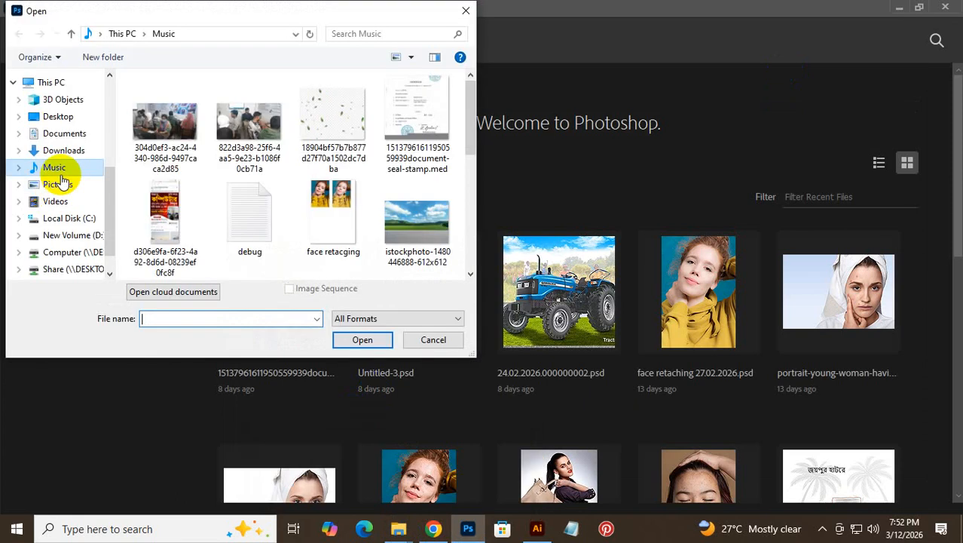
{"action": "left_click", "coordinate": [60, 150]}
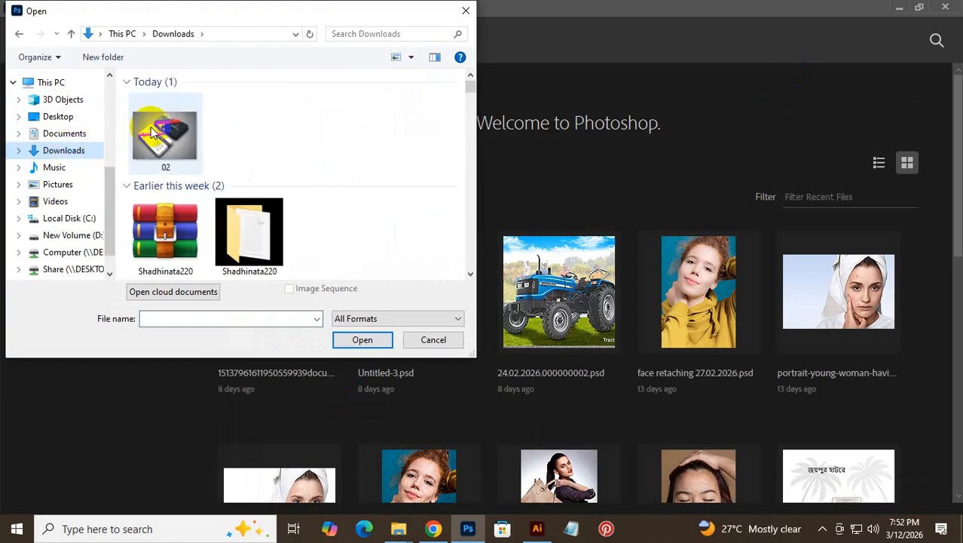
{"action": "left_click", "coordinate": [153, 131]}
{"action": "double_click", "coordinate": [153, 131]}
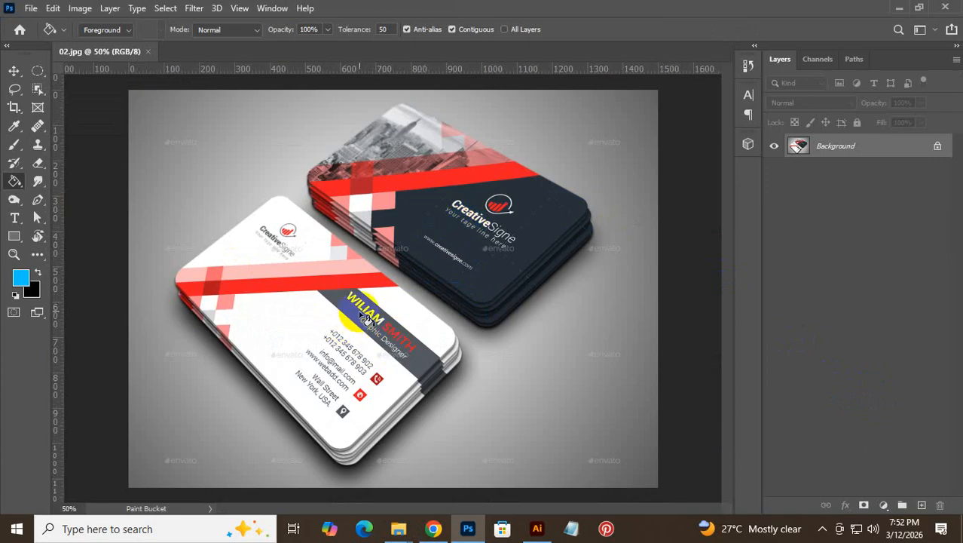
- Browse the toolbar flyouts from the Move tool to the Crop tool variants
{"action": "left_click", "coordinate": [14, 72]}
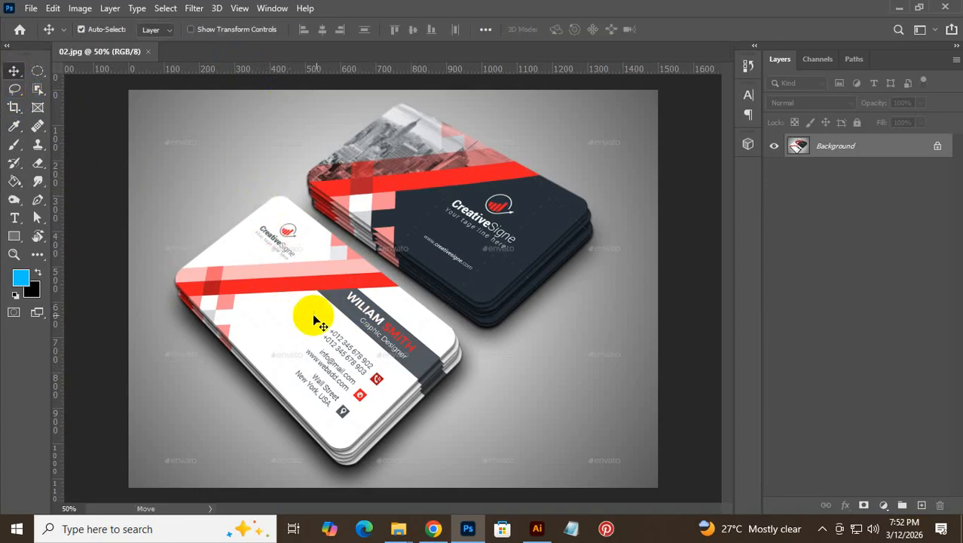
{"action": "right_click", "coordinate": [490, 258]}
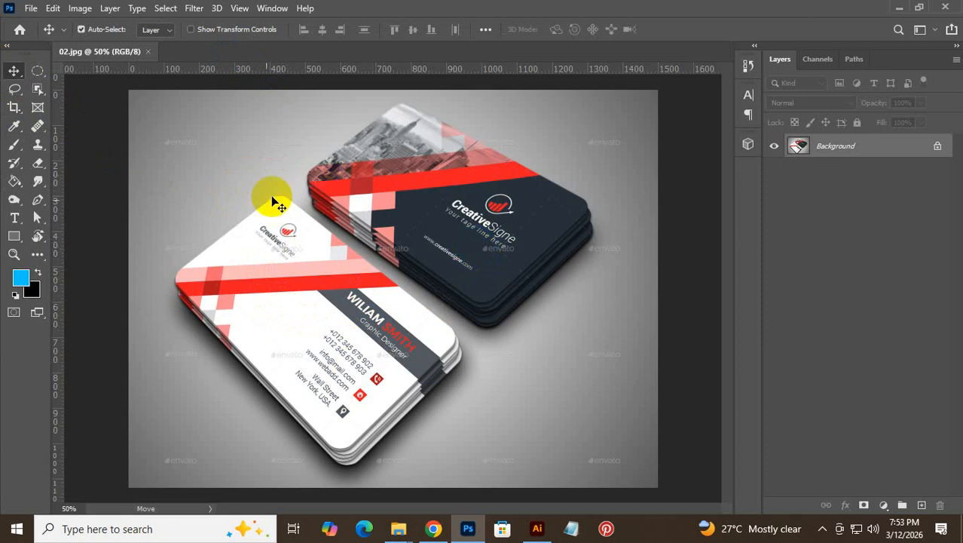
{"action": "left_click", "coordinate": [33, 135]}
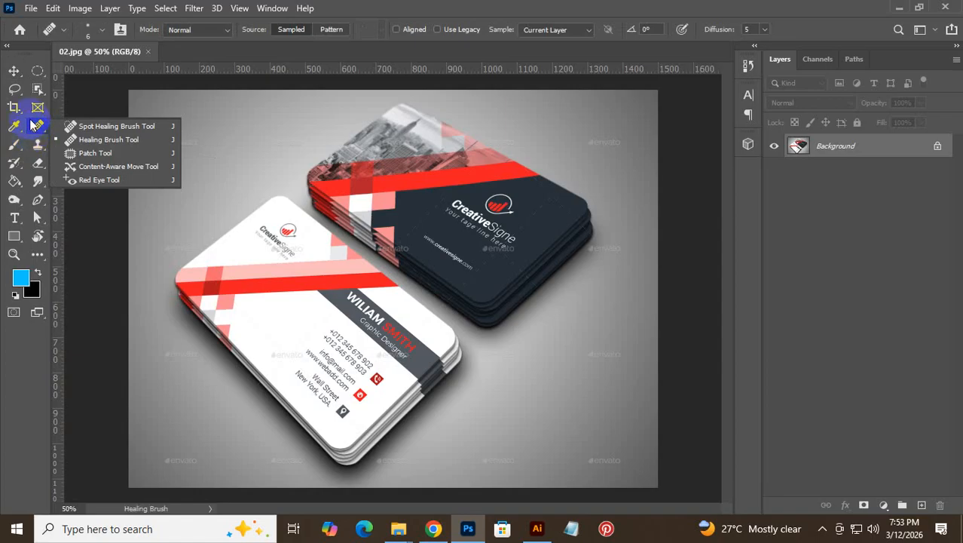
{"action": "left_click", "coordinate": [15, 110]}
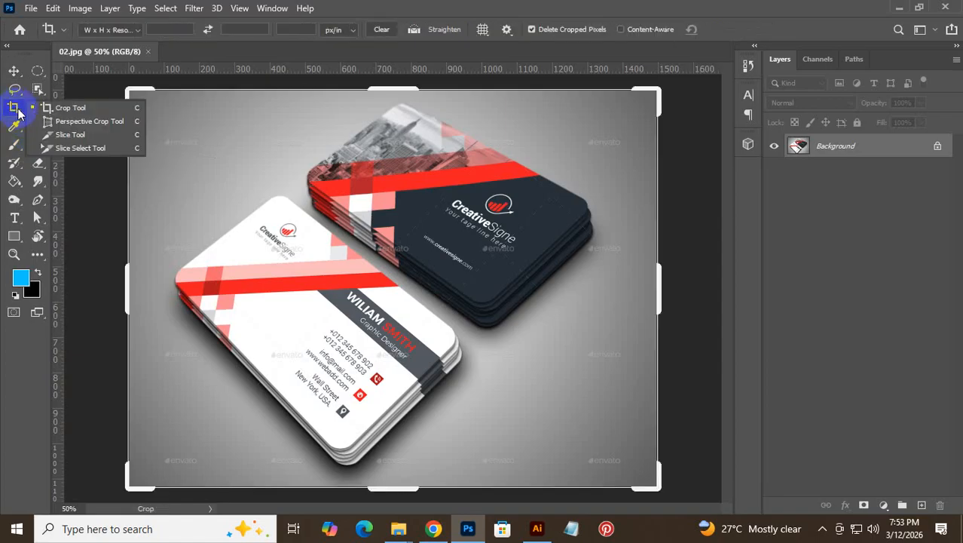
- Choose the Perspective Crop Tool with width 3.5 in, height 2 in, resolution 300 px/in
{"action": "left_click", "coordinate": [107, 125]}
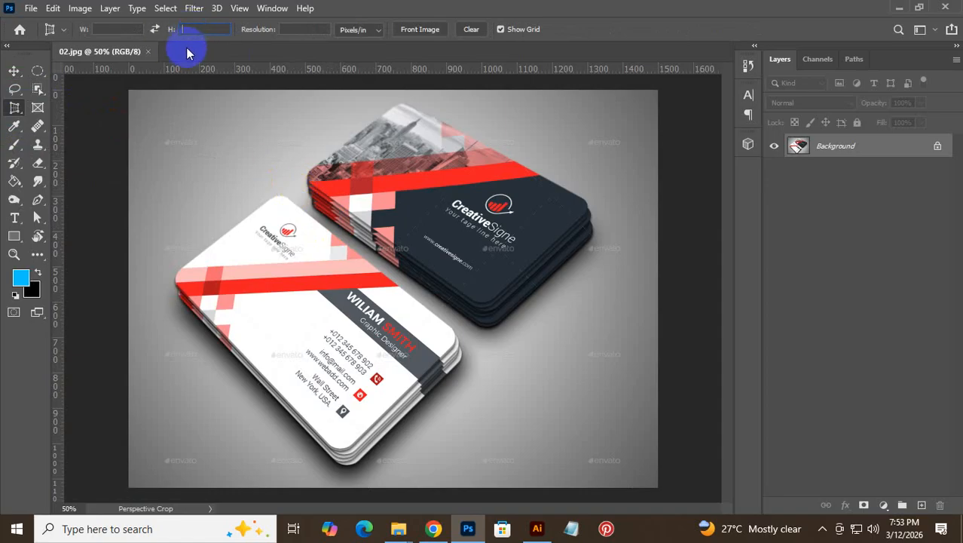
{"action": "type", "text": "3."}
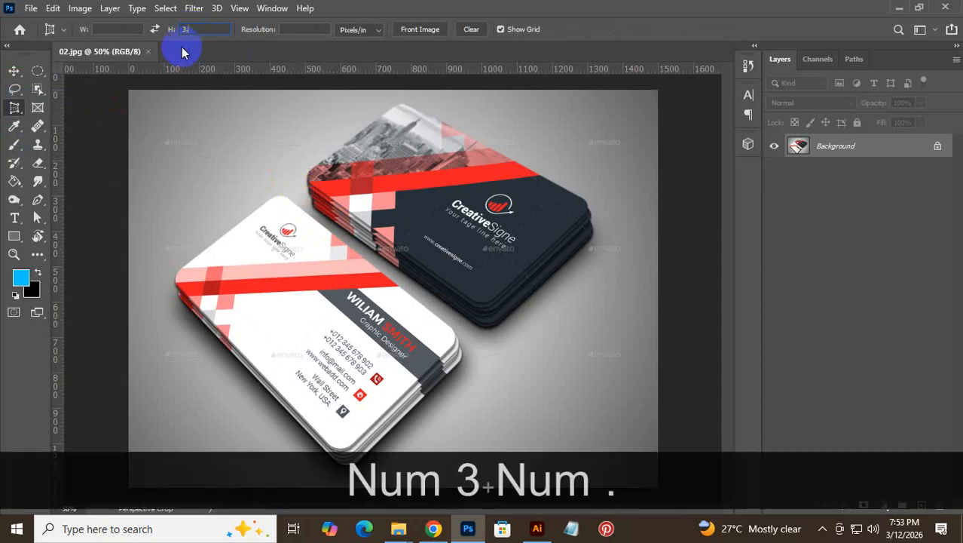
{"action": "type", "text": "5"}
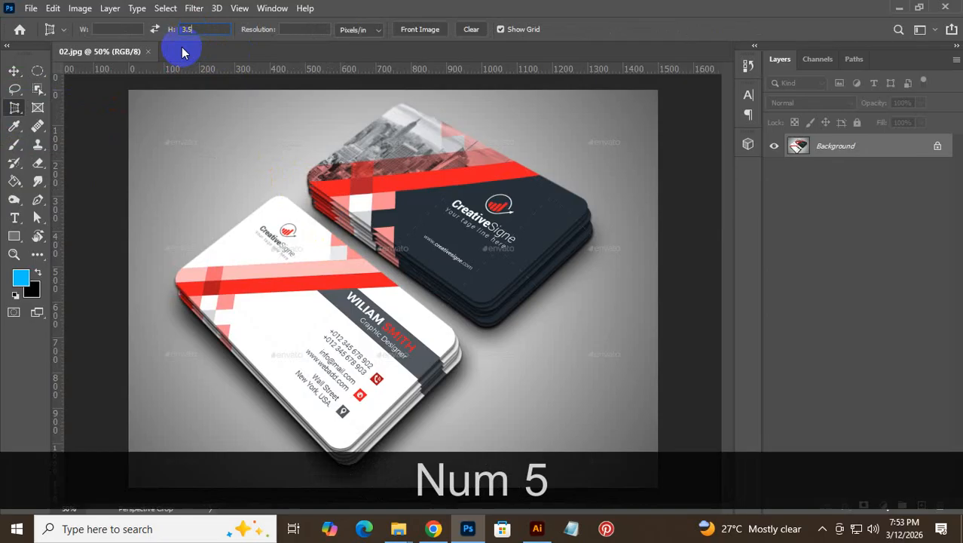
{"action": "type", "text": "in"}
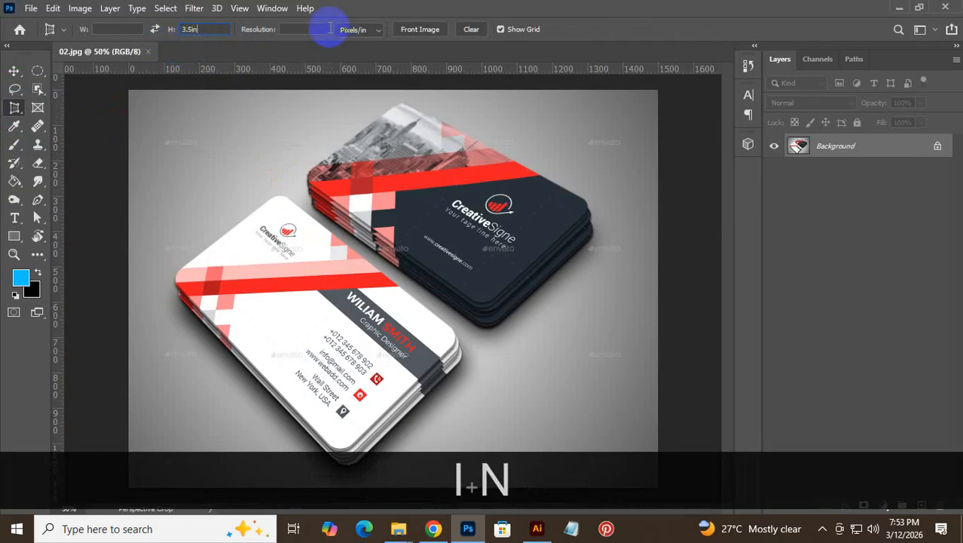
{"action": "double_click", "coordinate": [208, 28]}
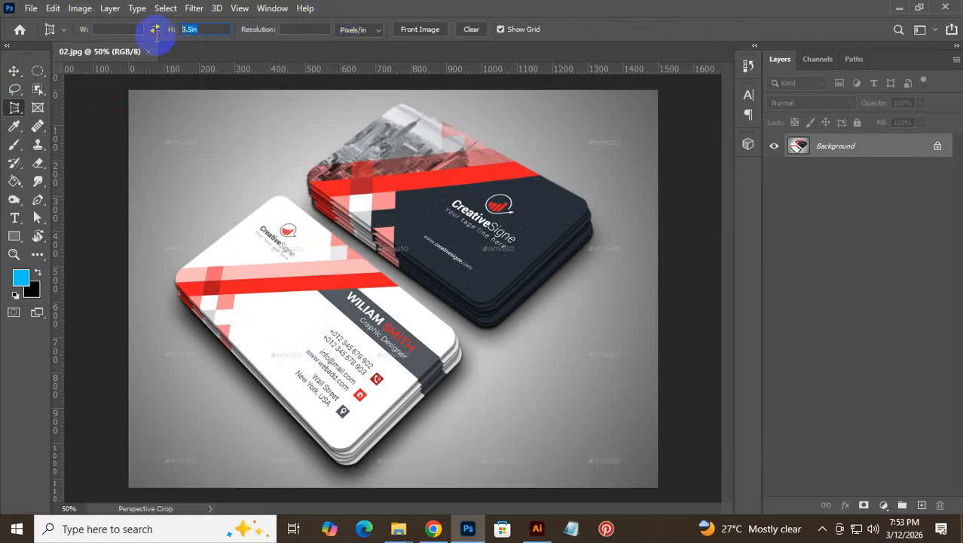
{"action": "key", "text": "ctrl+x"}
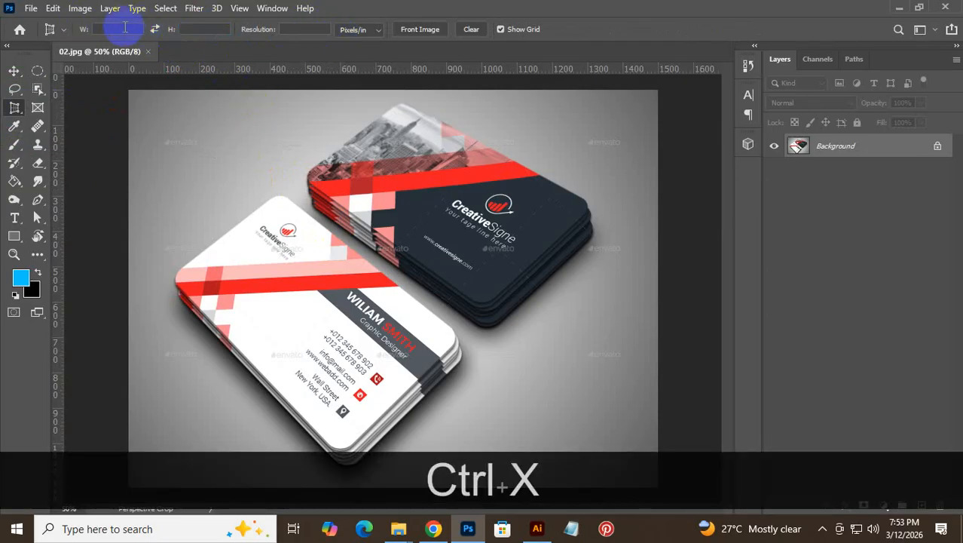
{"action": "key", "text": "ctrl+v"}
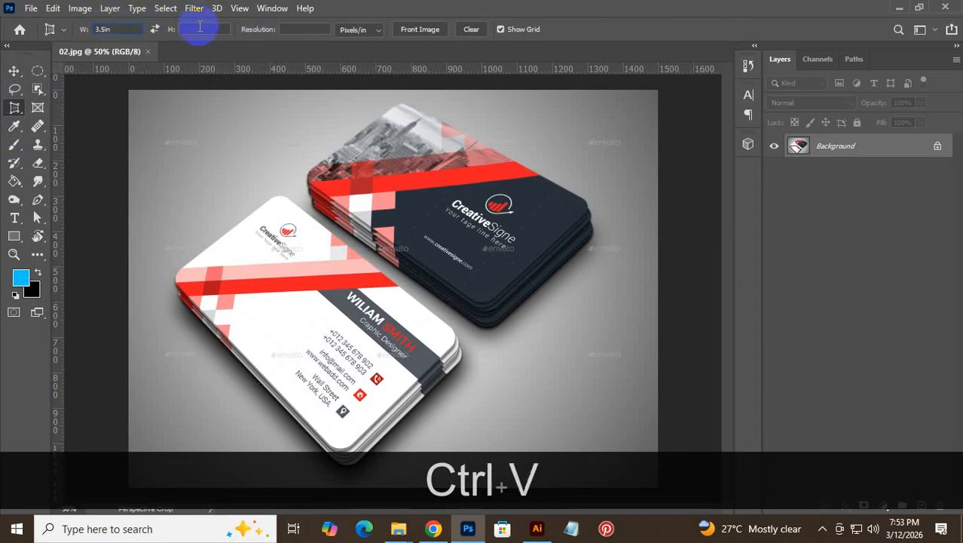
{"action": "type", "text": "2"}
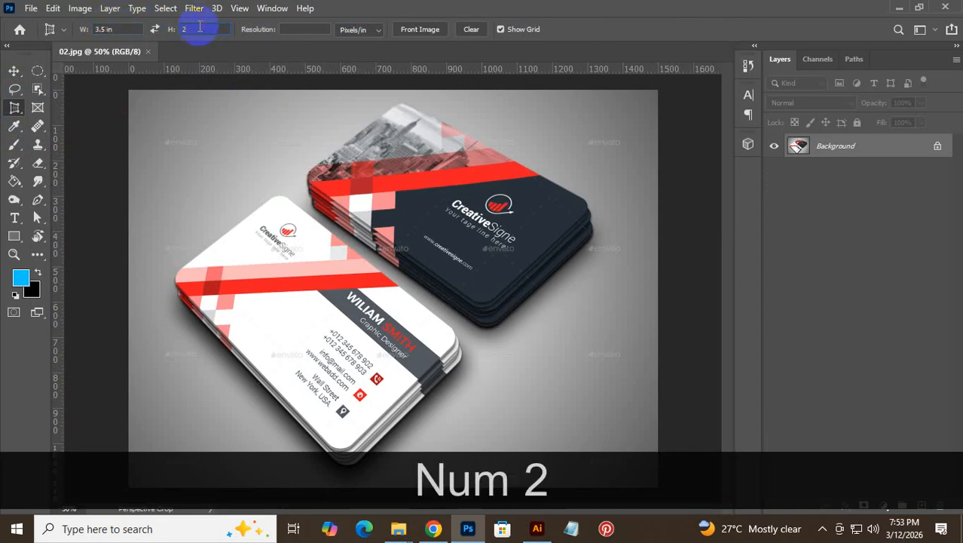
{"action": "type", "text": "in"}
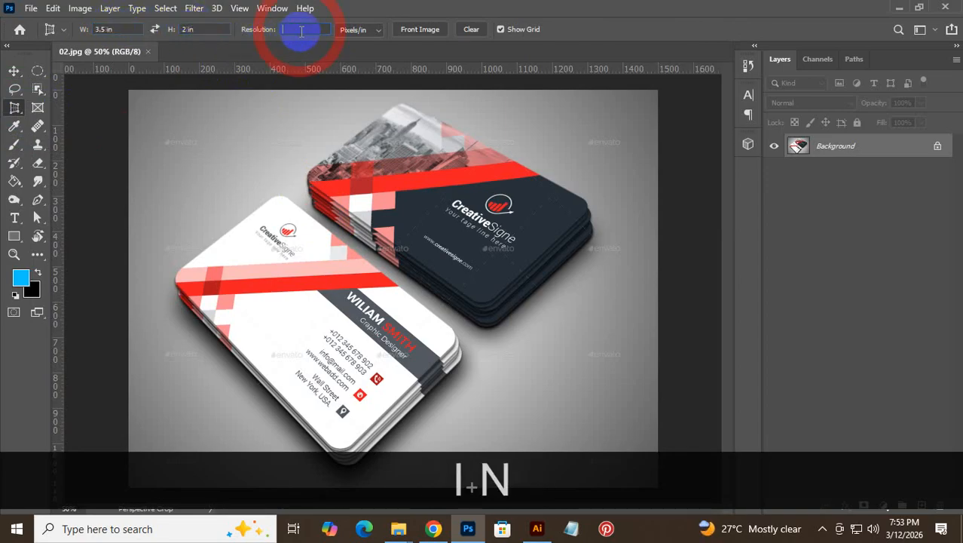
{"action": "type", "text": "300"}
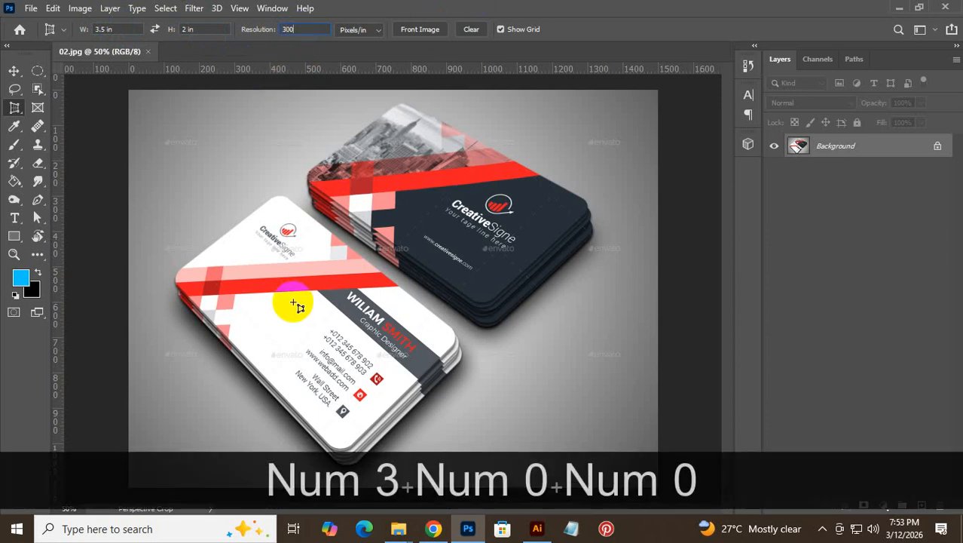
{"action": "key", "text": "ctrl+space"}
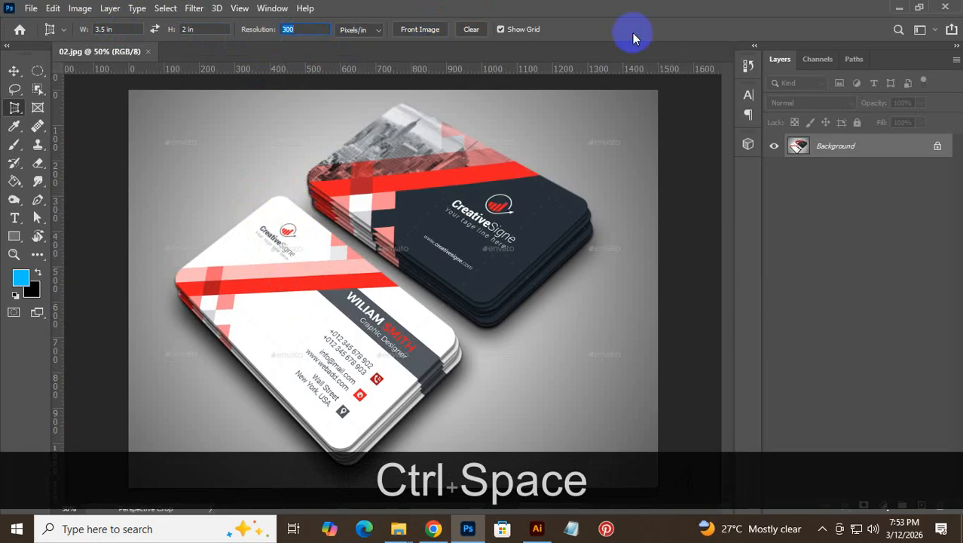
{"action": "left_click_drag", "start_coordinate": [297, 221], "coordinate": [386, 249]}
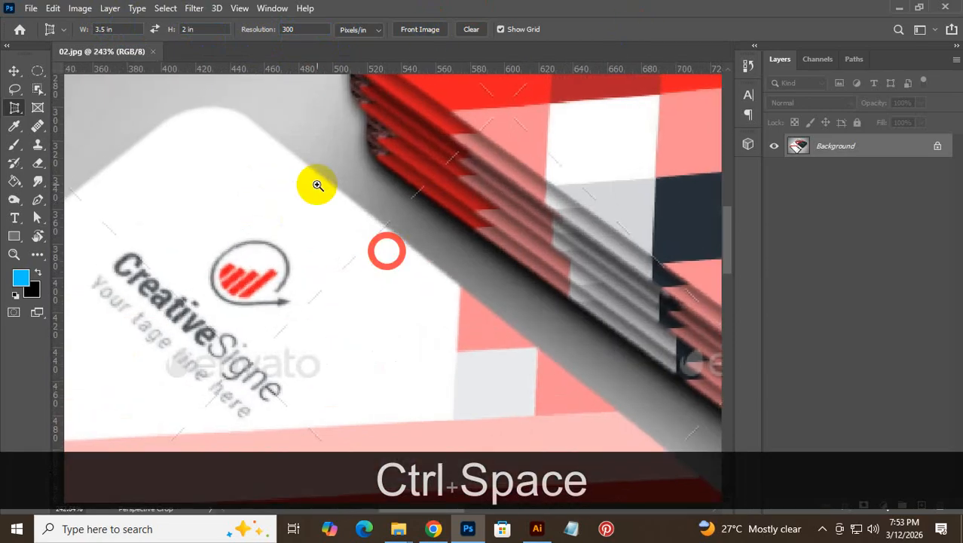
{"action": "key", "text": "space"}
{"action": "left_click_drag", "start_coordinate": [218, 137], "coordinate": [318, 196]}
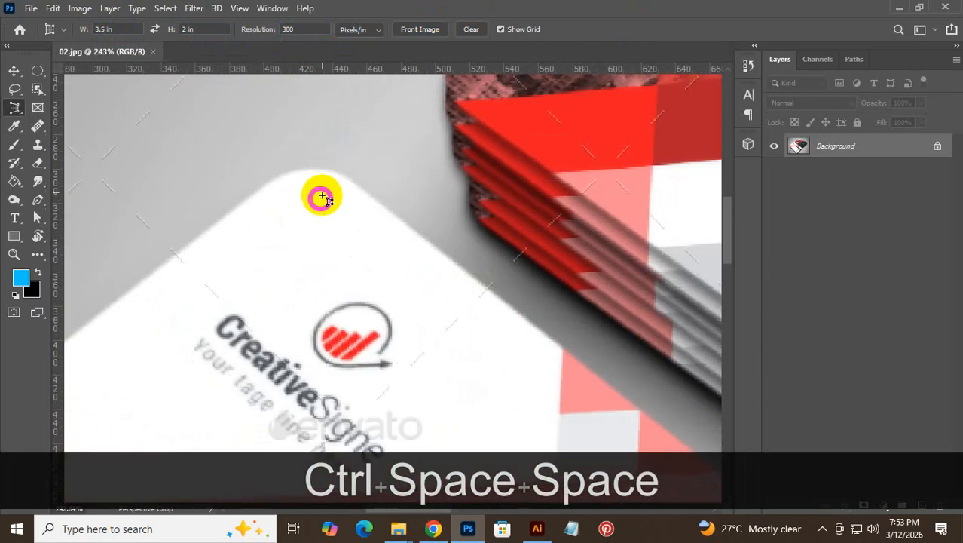
{"action": "left_click", "coordinate": [312, 155]}
{"action": "key", "text": "space"}
{"action": "left_click_drag", "start_coordinate": [572, 330], "coordinate": [429, 176]}
{"action": "left_click_drag", "start_coordinate": [592, 368], "coordinate": [346, 156]}
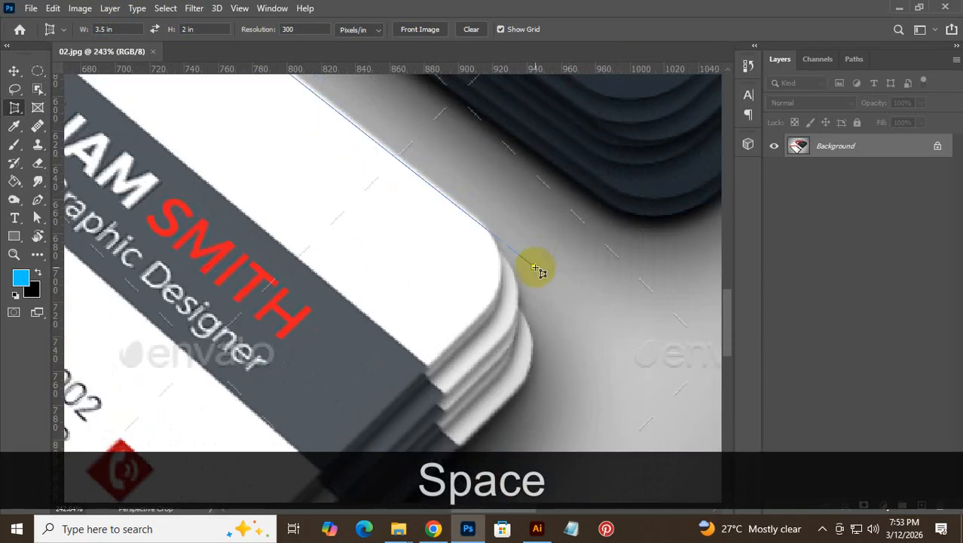
{"action": "left_click", "coordinate": [539, 266]}
{"action": "key", "text": "space"}
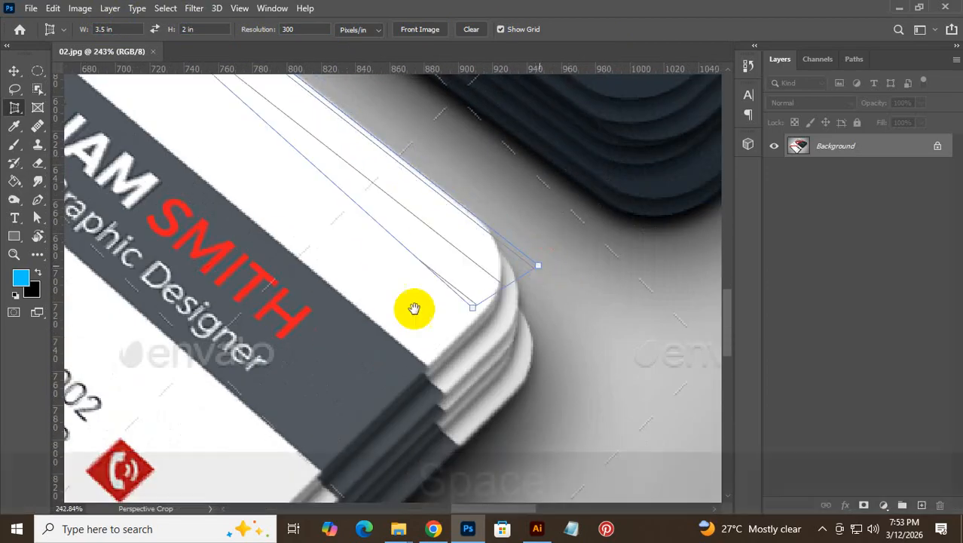
{"action": "left_click_drag", "start_coordinate": [355, 346], "coordinate": [602, 84]}
{"action": "left_click_drag", "start_coordinate": [309, 414], "coordinate": [630, 141]}
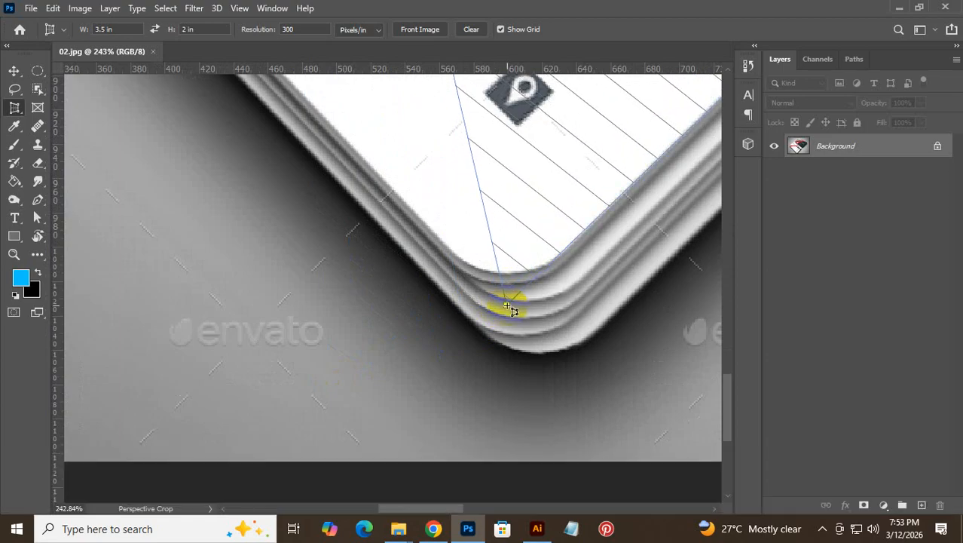
{"action": "left_click", "coordinate": [507, 305]}
{"action": "key", "text": "space"}
{"action": "left_click_drag", "start_coordinate": [369, 142], "coordinate": [673, 483]}
{"action": "left_click_drag", "start_coordinate": [487, 261], "coordinate": [597, 417]}
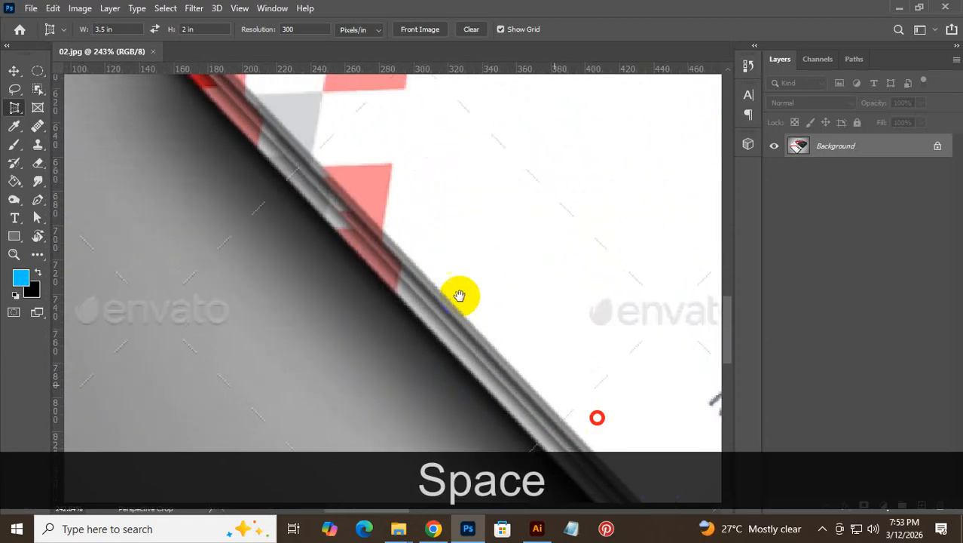
{"action": "left_click_drag", "start_coordinate": [423, 239], "coordinate": [639, 455]}
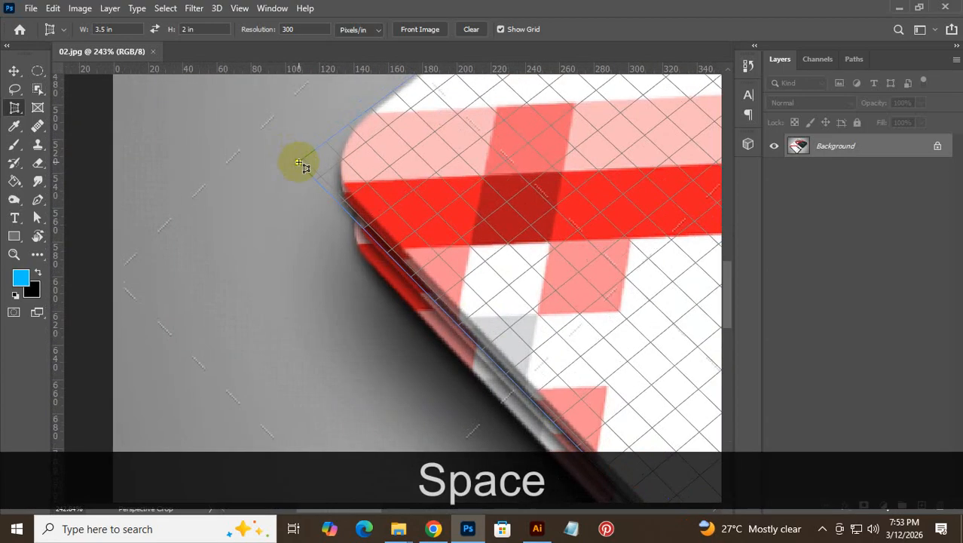
{"action": "left_click", "coordinate": [302, 166]}
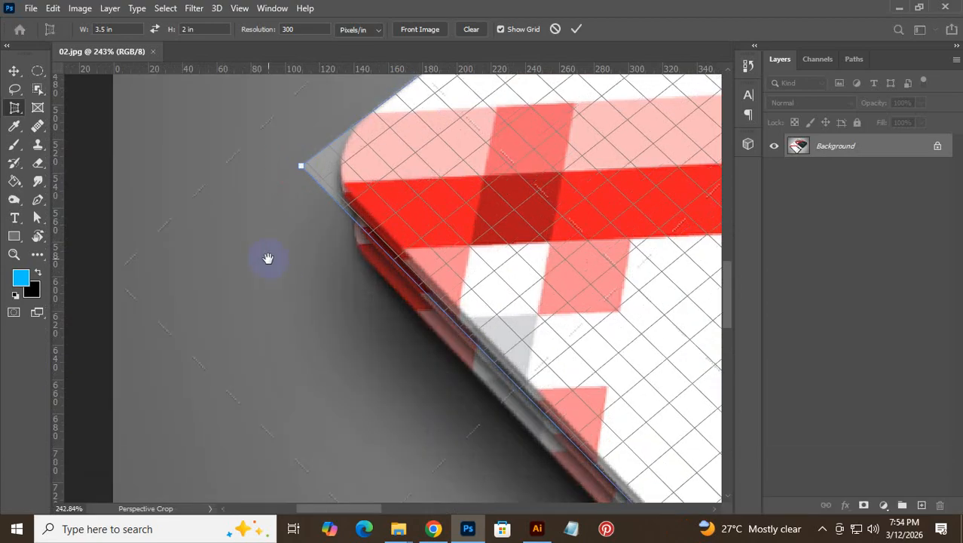
{"action": "left_click_drag", "start_coordinate": [267, 258], "coordinate": [285, 351]}
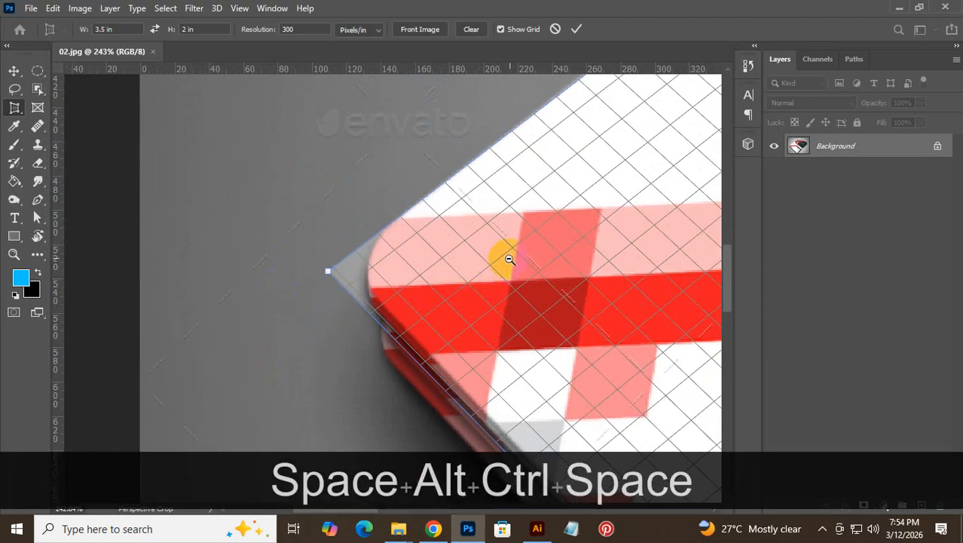
{"action": "left_click_drag", "start_coordinate": [508, 258], "coordinate": [407, 319]}
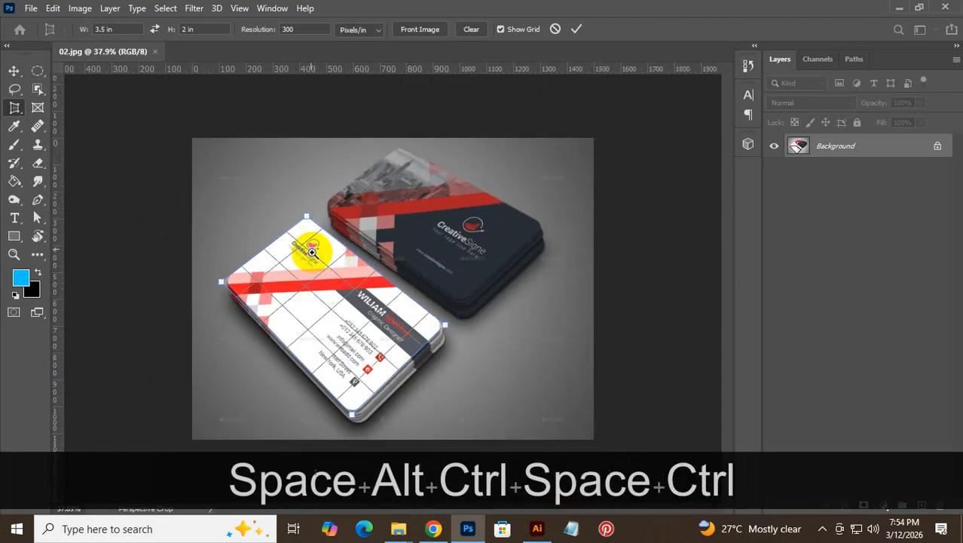
{"action": "left_click_drag", "start_coordinate": [301, 217], "coordinate": [441, 265]}
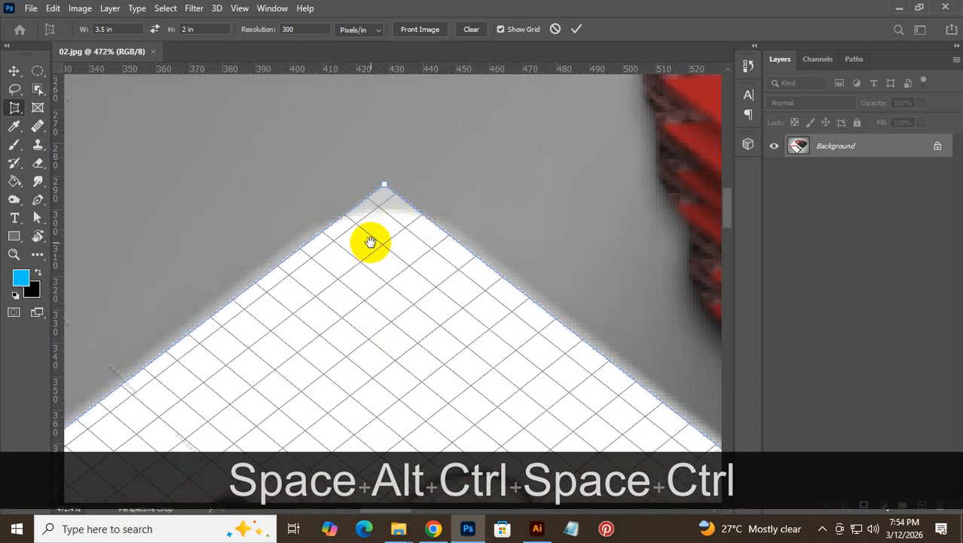
{"action": "left_click_drag", "start_coordinate": [384, 188], "coordinate": [385, 178]}
{"action": "left_click_drag", "start_coordinate": [490, 377], "coordinate": [99, 170]}
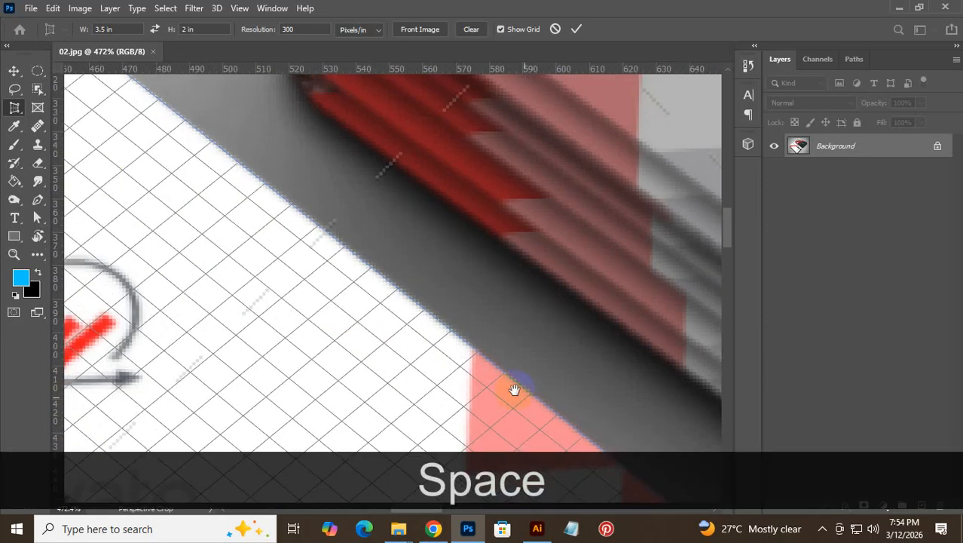
{"action": "left_click_drag", "start_coordinate": [515, 390], "coordinate": [271, 103]}
{"action": "left_click_drag", "start_coordinate": [587, 383], "coordinate": [574, 249]}
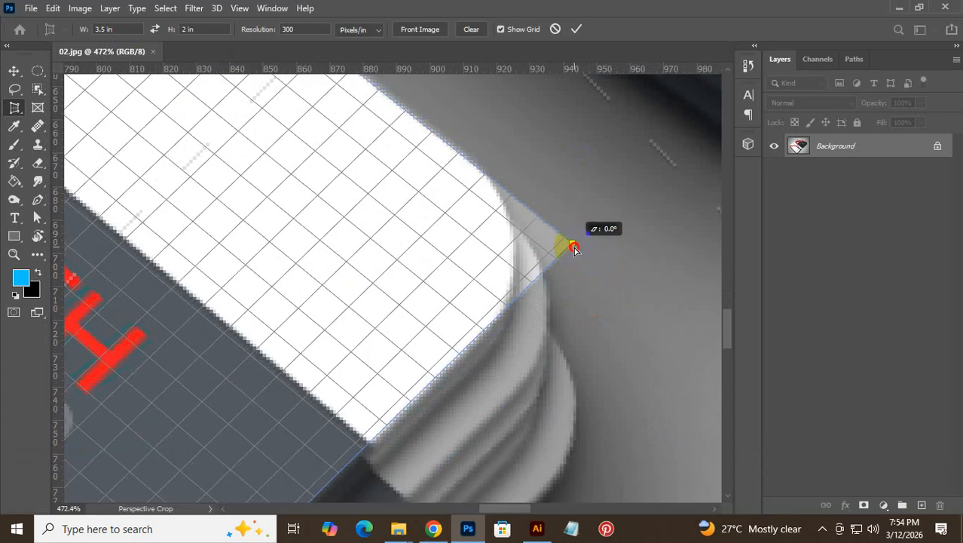
{"action": "left_click_drag", "start_coordinate": [440, 322], "coordinate": [572, 168]}
{"action": "left_click_drag", "start_coordinate": [343, 440], "coordinate": [552, 149]}
{"action": "left_click_drag", "start_coordinate": [331, 330], "coordinate": [513, 121]}
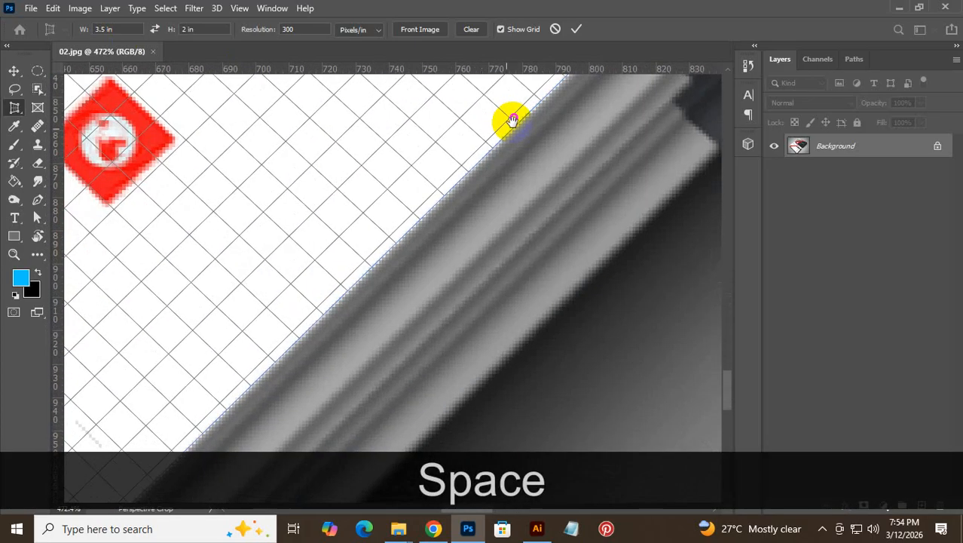
{"action": "left_click_drag", "start_coordinate": [374, 296], "coordinate": [567, 113]}
{"action": "left_click_drag", "start_coordinate": [193, 413], "coordinate": [554, 161]}
{"action": "left_click_drag", "start_coordinate": [452, 297], "coordinate": [480, 384]}
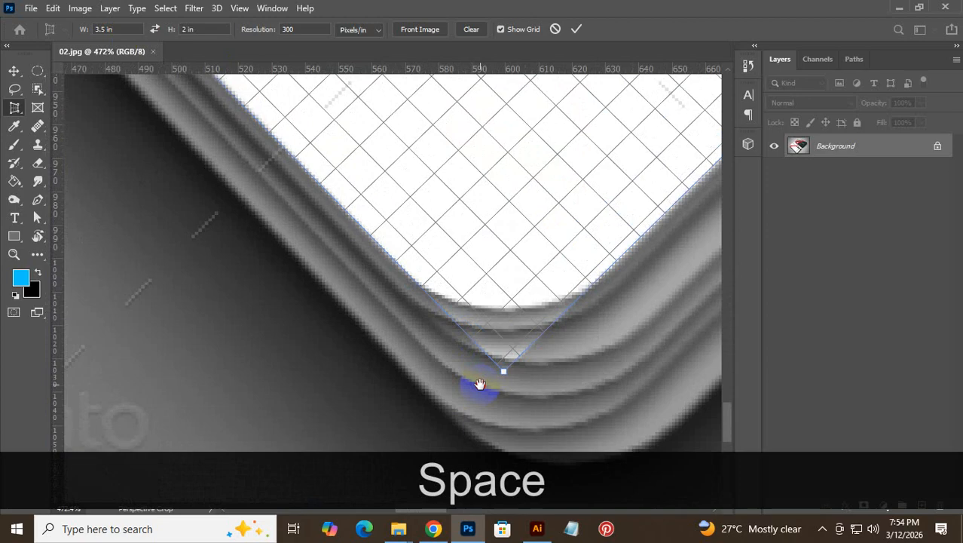
{"action": "left_click_drag", "start_coordinate": [354, 266], "coordinate": [621, 530]}
{"action": "left_click_drag", "start_coordinate": [424, 251], "coordinate": [605, 480]}
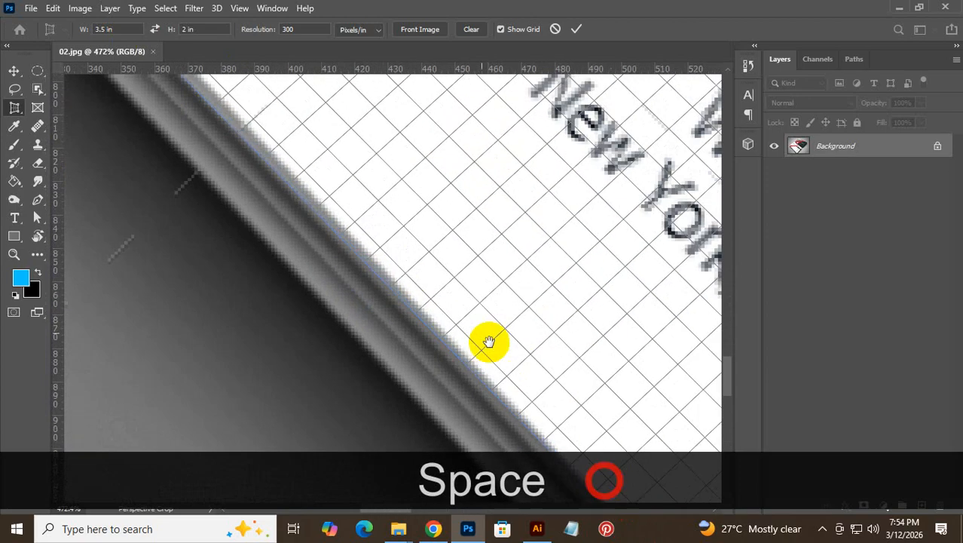
{"action": "left_click_drag", "start_coordinate": [443, 306], "coordinate": [556, 397]}
{"action": "left_click_drag", "start_coordinate": [339, 194], "coordinate": [637, 516]}
{"action": "left_click_drag", "start_coordinate": [417, 216], "coordinate": [615, 456]}
{"action": "left_click_drag", "start_coordinate": [350, 268], "coordinate": [570, 453]}
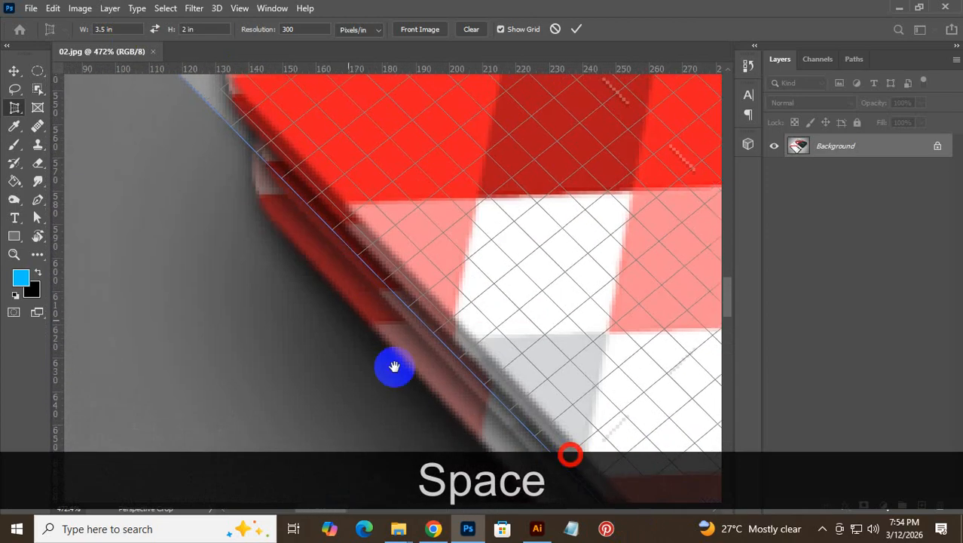
{"action": "left_click_drag", "start_coordinate": [280, 173], "coordinate": [481, 389]}
{"action": "left_click_drag", "start_coordinate": [347, 261], "coordinate": [376, 241]}
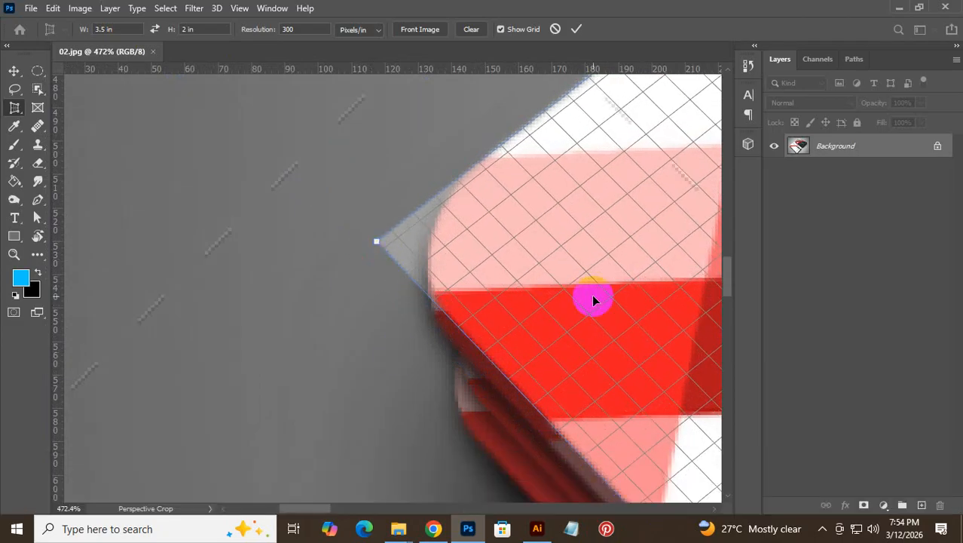
{"action": "key", "text": "ctrl+0"}
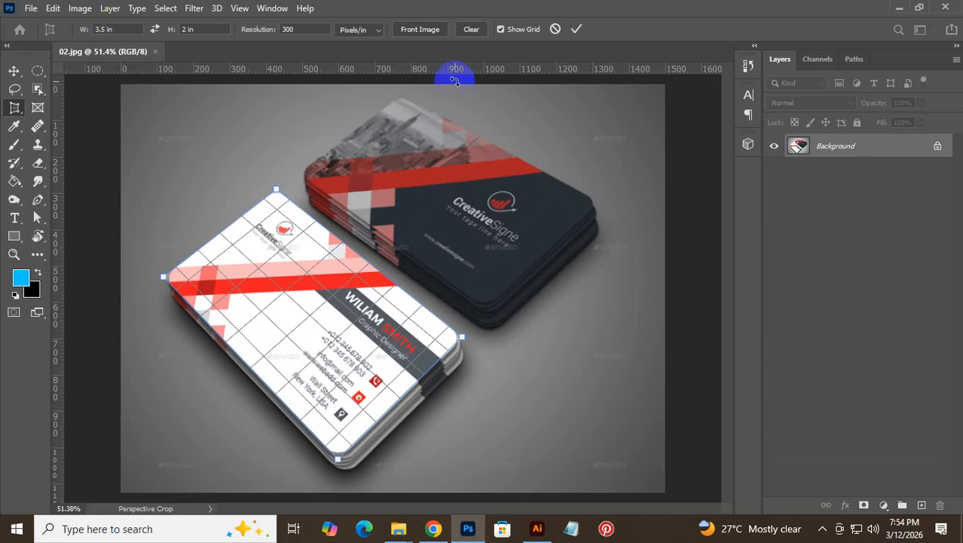
{"action": "left_click", "coordinate": [580, 28]}
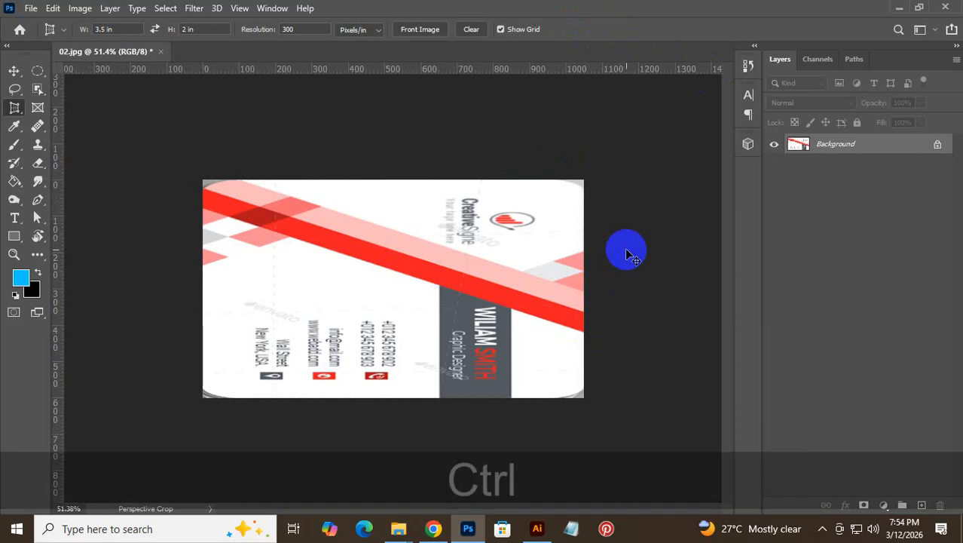
{"action": "key", "text": "ctrl+z"}
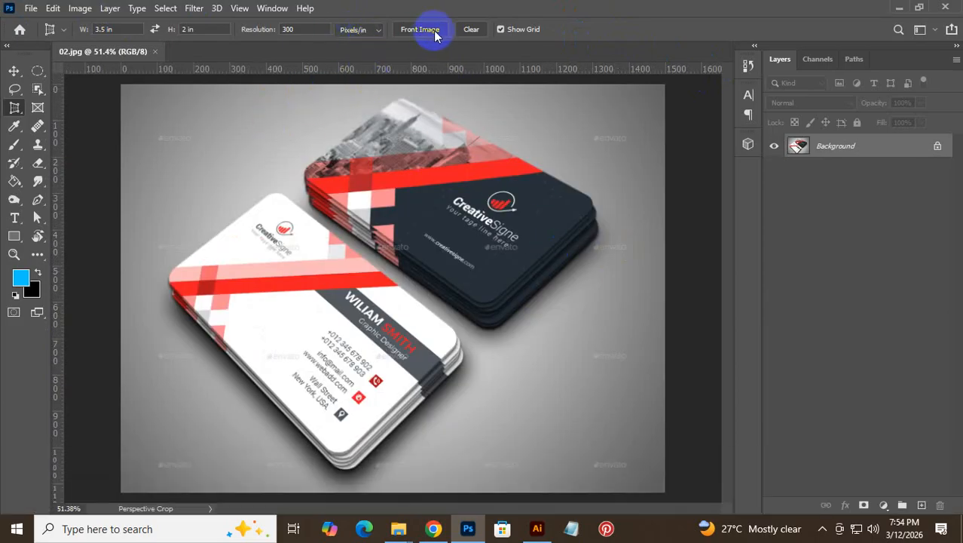
- Clear the crop presets and perspective-crop the front card by its four corners
{"action": "left_click", "coordinate": [472, 30]}
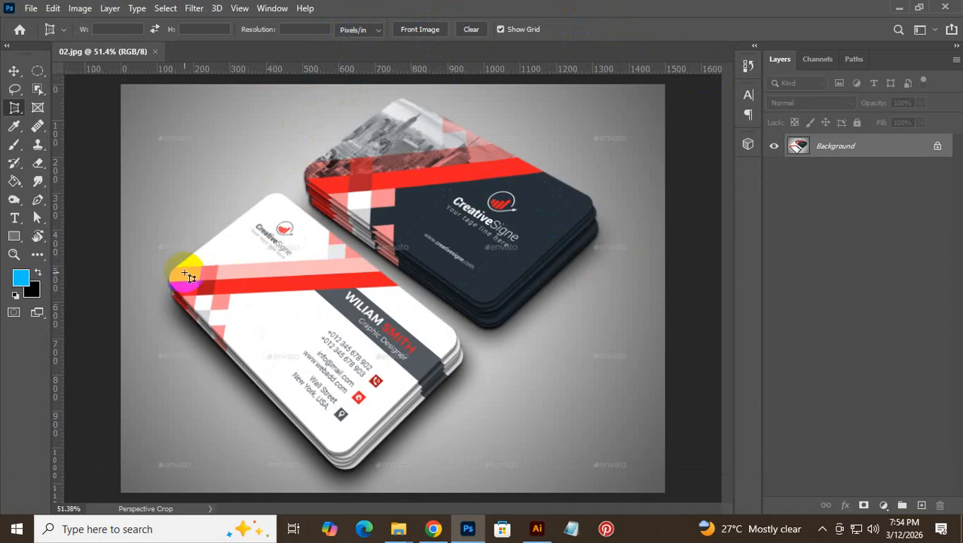
{"action": "left_click", "coordinate": [167, 277]}
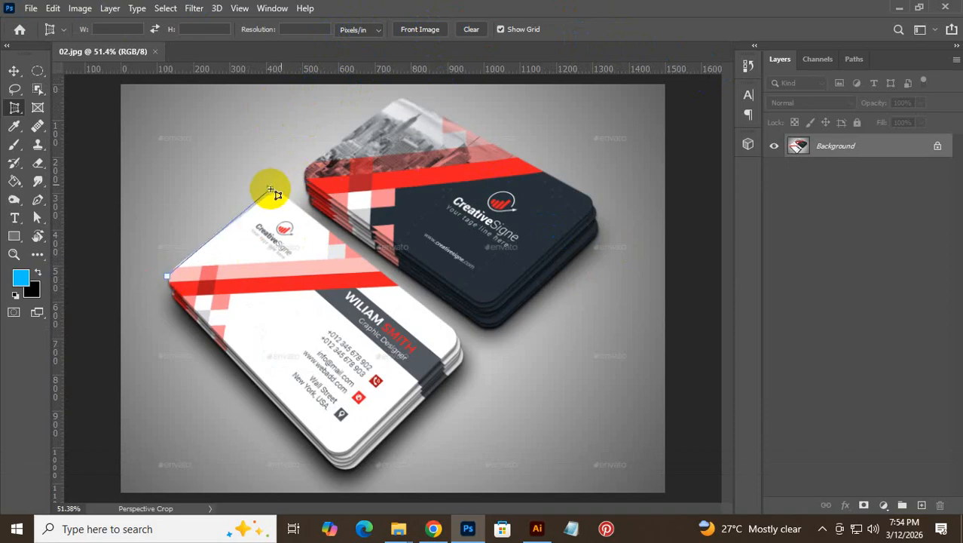
{"action": "left_click", "coordinate": [278, 186]}
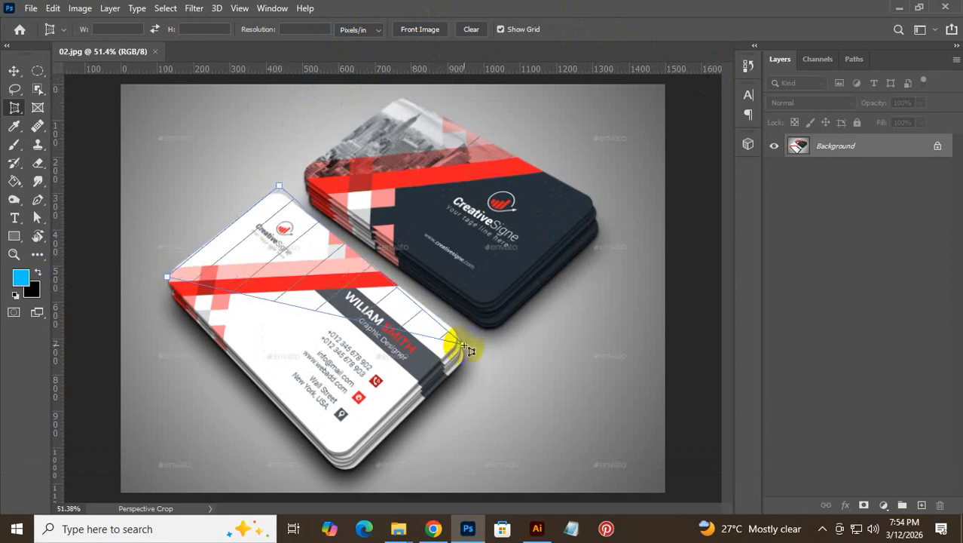
{"action": "left_click", "coordinate": [467, 341]}
{"action": "left_click", "coordinate": [374, 420]}
{"action": "left_click_drag", "start_coordinate": [374, 422], "coordinate": [336, 463]}
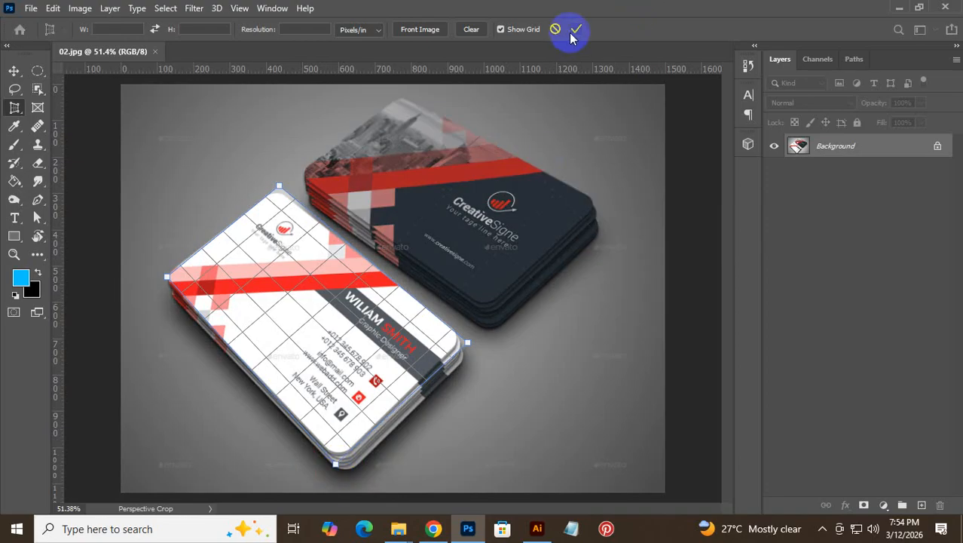
{"action": "left_click", "coordinate": [575, 32]}
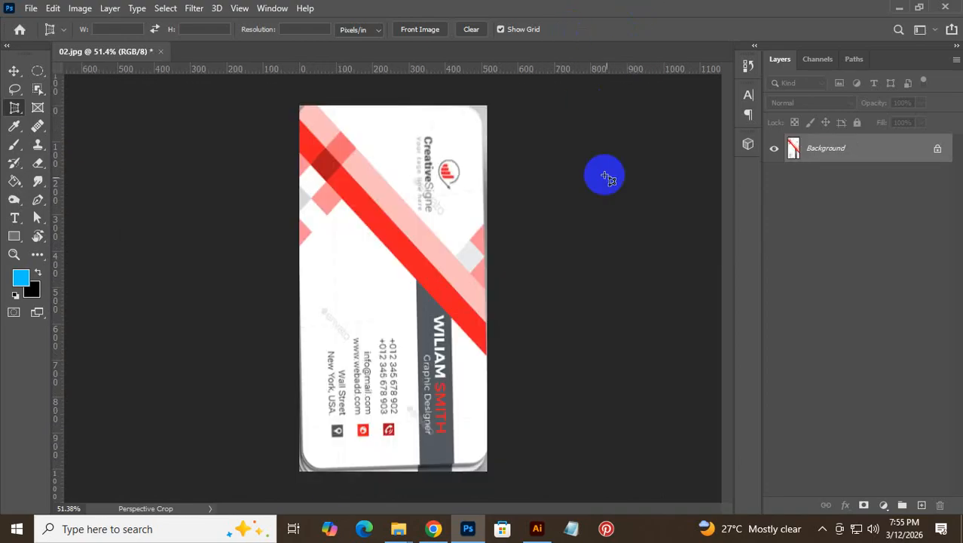
- Undo the trial crop and zoom in on the front card's left corner
{"action": "key", "text": "ctrl"}
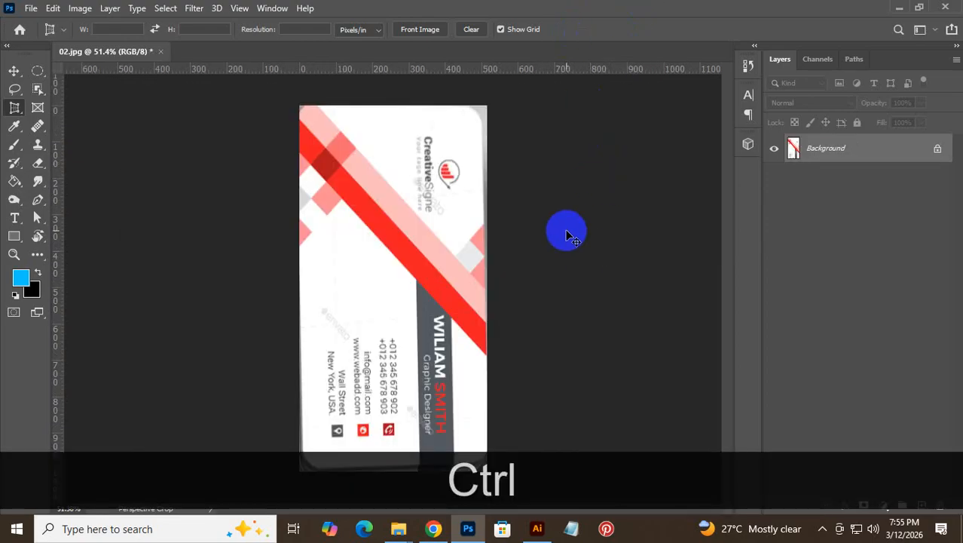
{"action": "key", "text": "ctrl+z"}
{"action": "left_click", "coordinate": [236, 253], "text": "ctrl"}
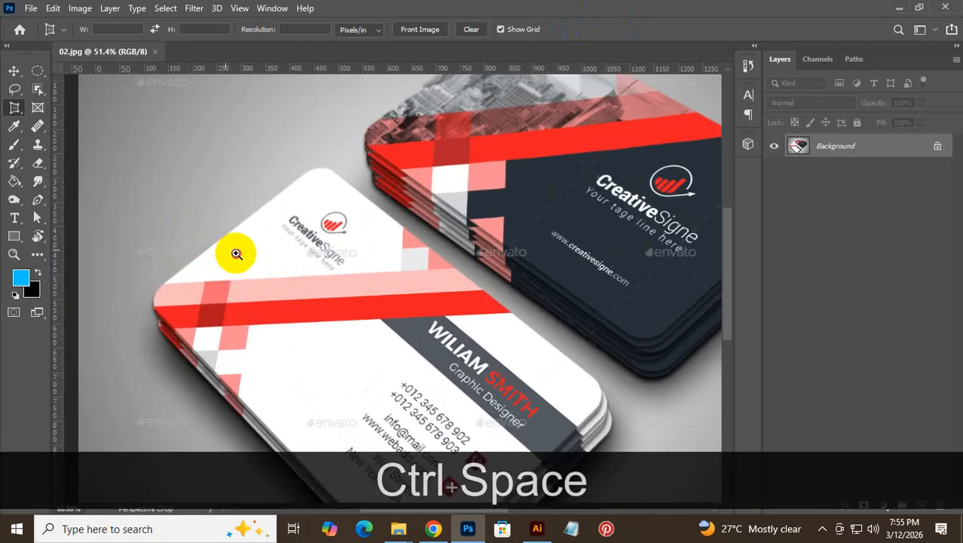
- Zoom in on the card corner, start a crop outline, then clear and cancel it
{"action": "left_click", "coordinate": [236, 253], "text": "ctrl"}
{"action": "left_click", "coordinate": [202, 286], "text": "ctrl"}
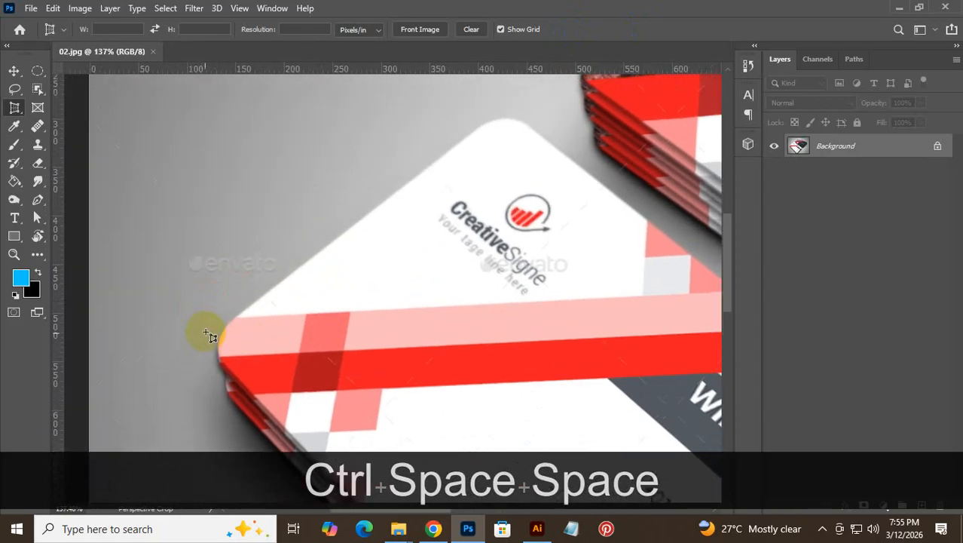
{"action": "left_click", "coordinate": [209, 343]}
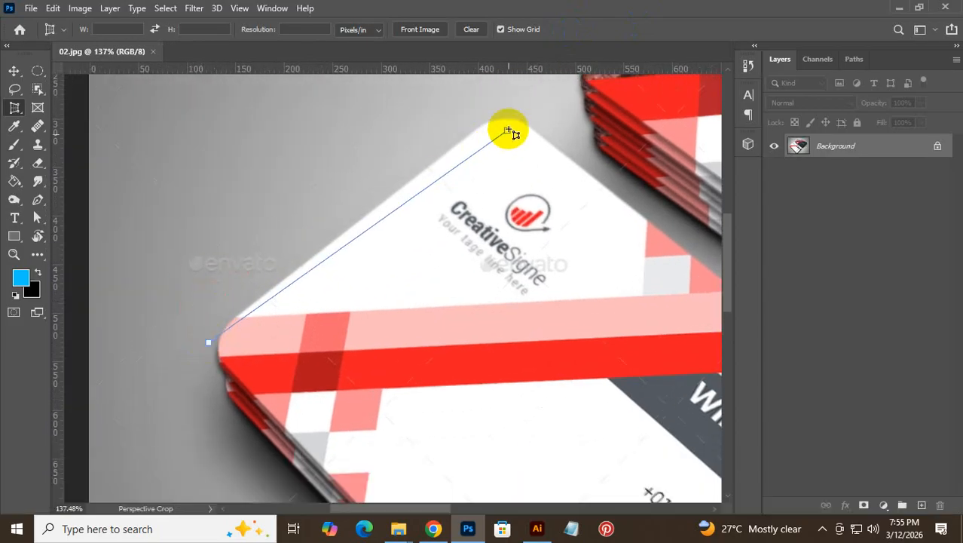
{"action": "left_click", "coordinate": [504, 109]}
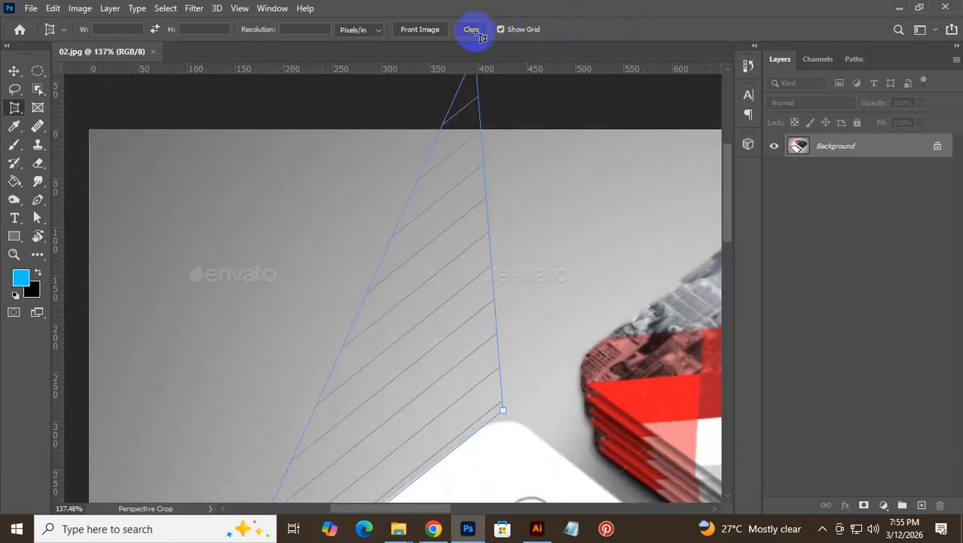
{"action": "left_click", "coordinate": [462, 404], "text": "ctrl"}
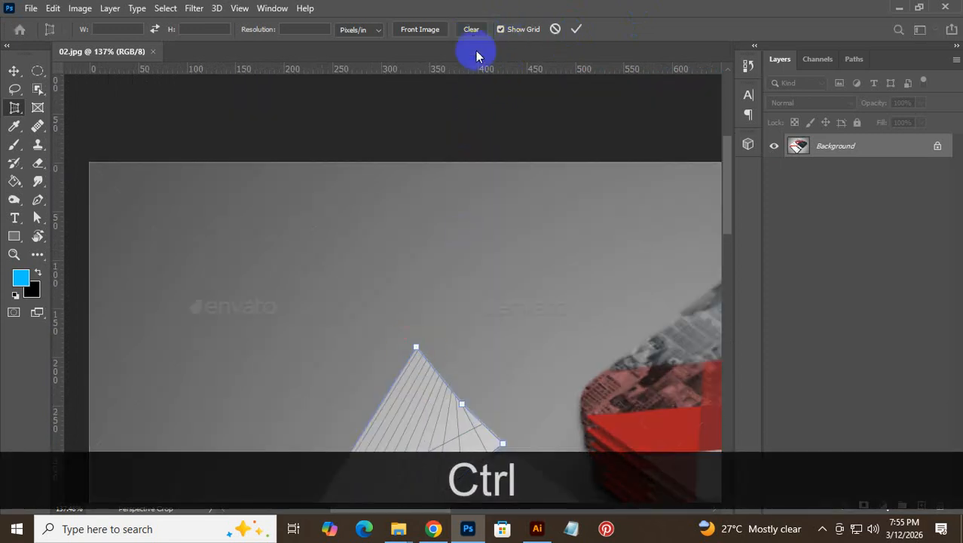
{"action": "left_click", "coordinate": [473, 35]}
{"action": "key", "text": "space"}
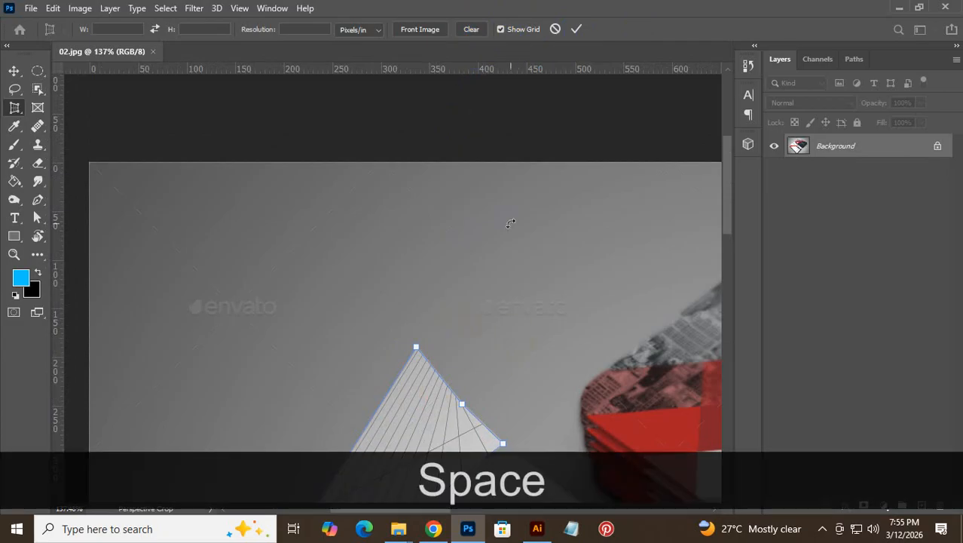
{"action": "left_click", "coordinate": [557, 30]}
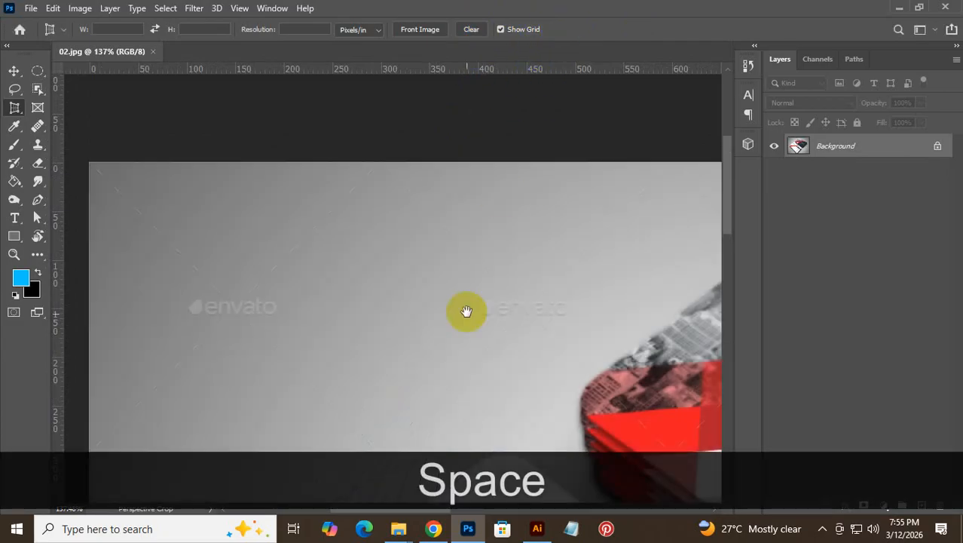
- Place perspective crop points at the card's left, top, right and bottom corners
{"action": "mouse_move", "coordinate": [467, 312]}
{"action": "left_mouse_down"}
{"action": "mouse_move", "coordinate": [458, 118]}
{"action": "mouse_move", "coordinate": [491, 106]}
{"action": "left_mouse_up"}
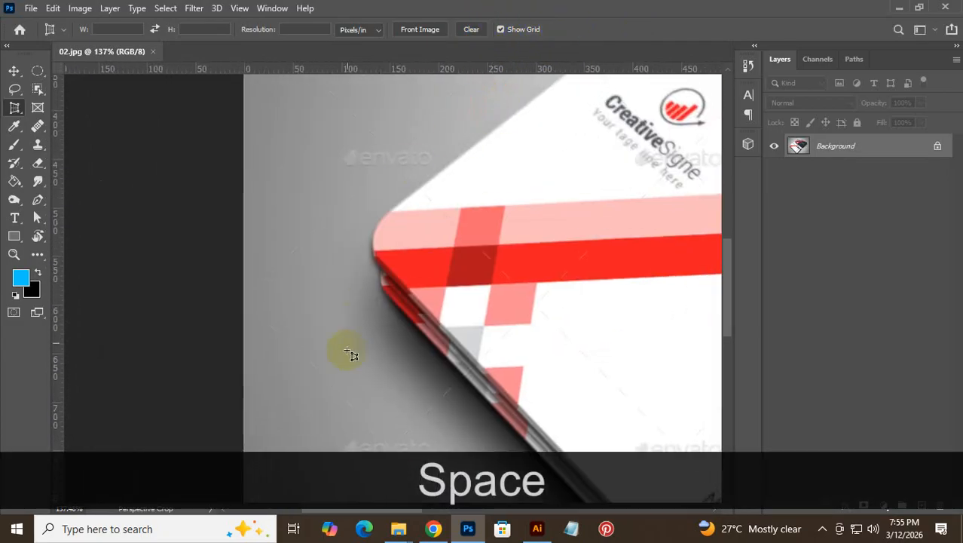
{"action": "left_click", "coordinate": [367, 240]}
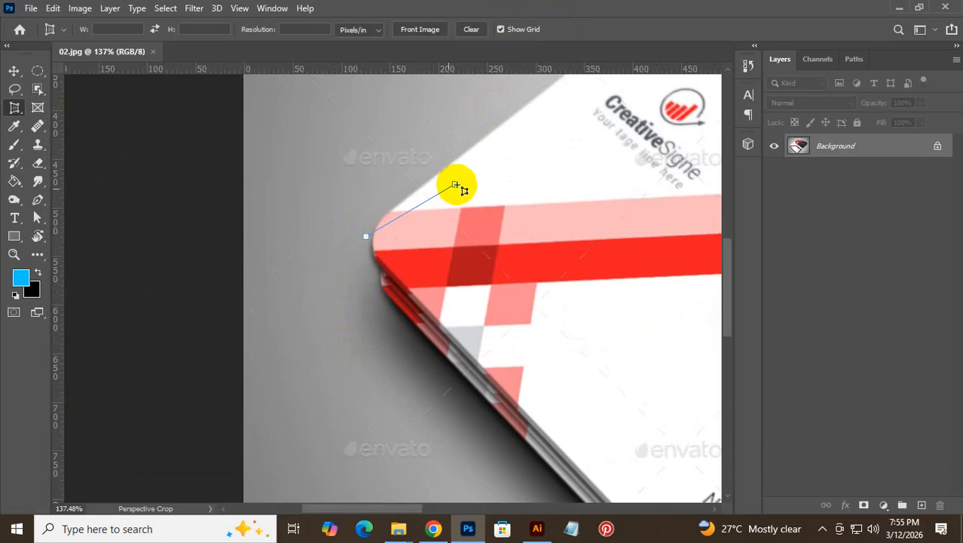
{"action": "key", "text": "ctrl+space"}
{"action": "left_click_drag", "start_coordinate": [538, 124], "coordinate": [254, 439]}
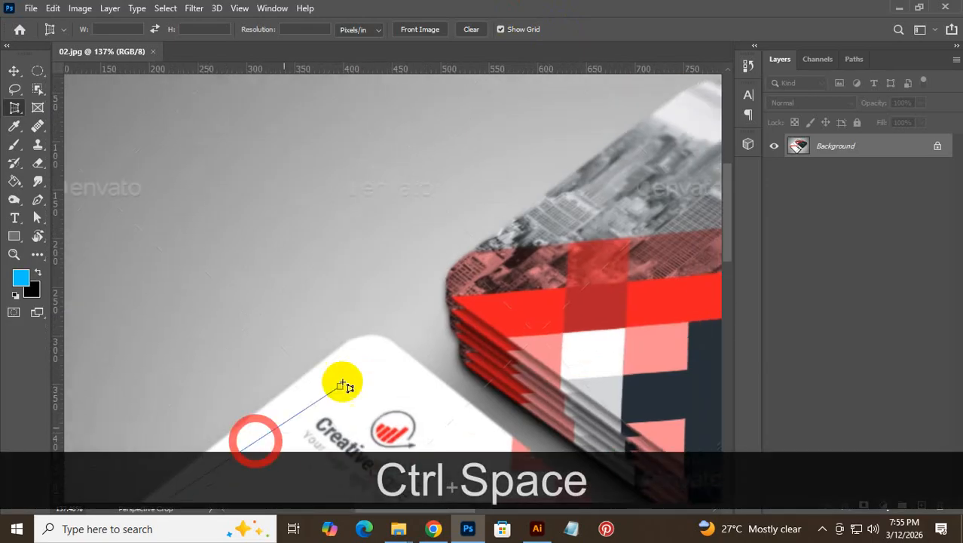
{"action": "left_click", "coordinate": [367, 326]}
{"action": "left_click_drag", "start_coordinate": [431, 401], "coordinate": [302, 136]}
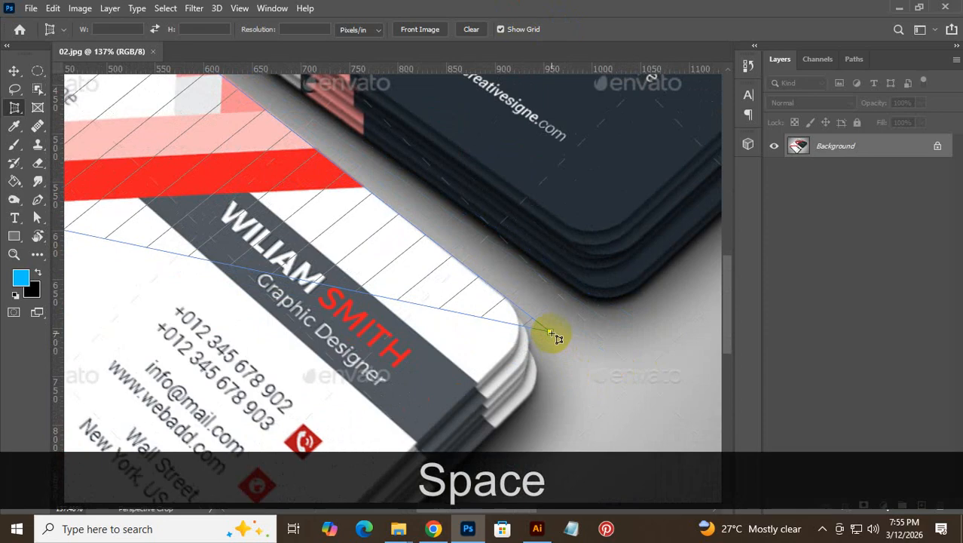
{"action": "left_click", "coordinate": [550, 333]}
{"action": "left_click_drag", "start_coordinate": [361, 400], "coordinate": [454, 299]}
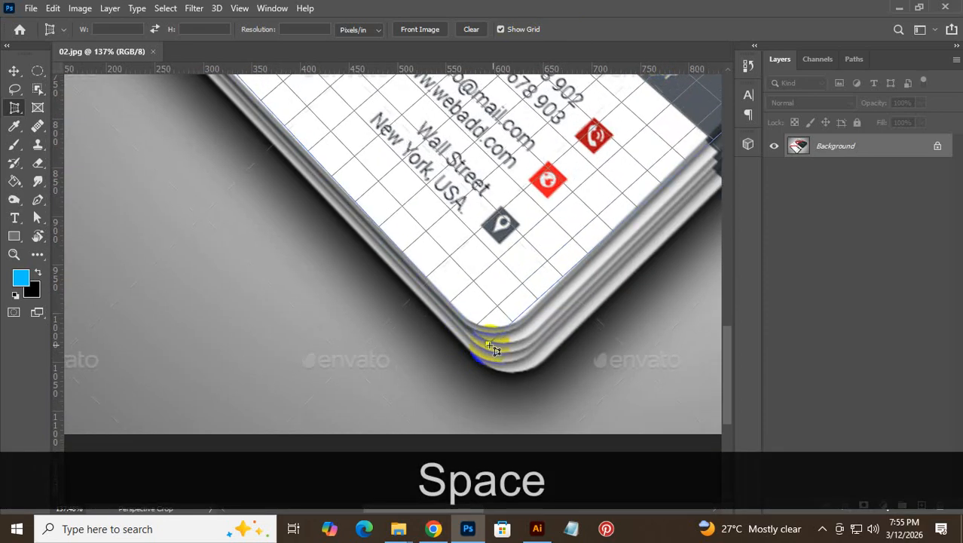
{"action": "key", "text": "ctrl+space"}
{"action": "left_click_drag", "start_coordinate": [491, 344], "coordinate": [581, 324]}
{"action": "left_click_drag", "start_coordinate": [505, 345], "coordinate": [520, 332]}
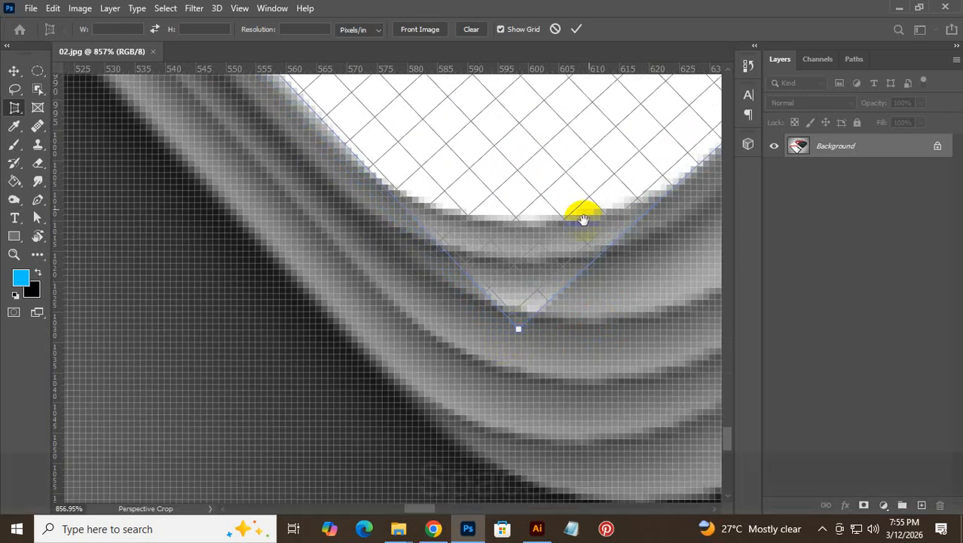
- Fine-tune the top corner and outline angle to the card edges, then apply the crop
{"action": "key", "text": "space"}
{"action": "left_click_drag", "start_coordinate": [587, 215], "coordinate": [199, 452]}
{"action": "left_click_drag", "start_coordinate": [510, 162], "coordinate": [256, 413]}
{"action": "left_click_drag", "start_coordinate": [554, 170], "coordinate": [312, 417]}
{"action": "left_click_drag", "start_coordinate": [586, 205], "coordinate": [400, 426]}
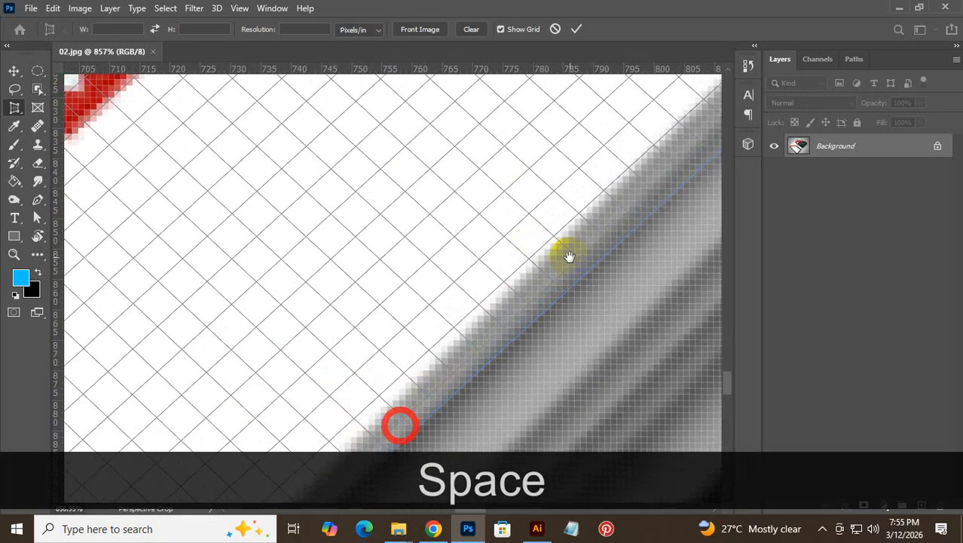
{"action": "left_click_drag", "start_coordinate": [567, 256], "coordinate": [490, 270]}
{"action": "left_click_drag", "start_coordinate": [598, 169], "coordinate": [485, 381]}
{"action": "left_click_drag", "start_coordinate": [579, 295], "coordinate": [655, 418]}
{"action": "key", "text": "space"}
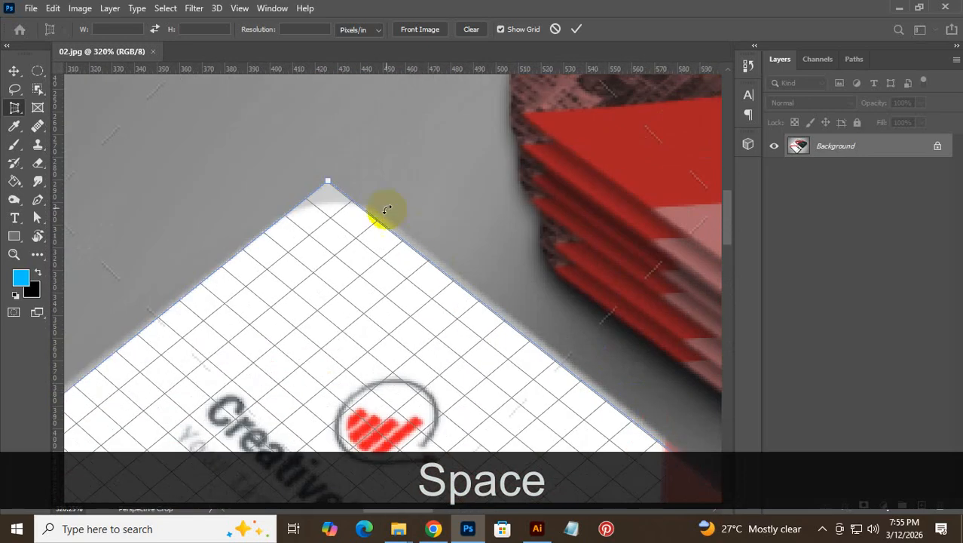
{"action": "left_click_drag", "start_coordinate": [326, 182], "coordinate": [335, 181]}
{"action": "key", "text": "space"}
{"action": "left_click_drag", "start_coordinate": [144, 324], "coordinate": [518, 286]}
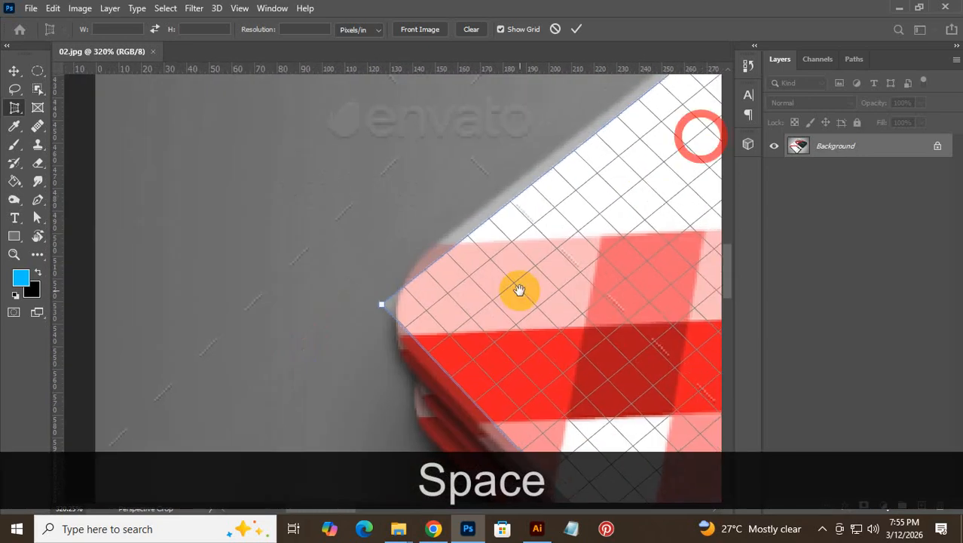
{"action": "mouse_move", "coordinate": [383, 306]}
{"action": "left_mouse_down"}
{"action": "mouse_move", "coordinate": [361, 295]}
{"action": "mouse_move", "coordinate": [365, 303]}
{"action": "left_mouse_up"}
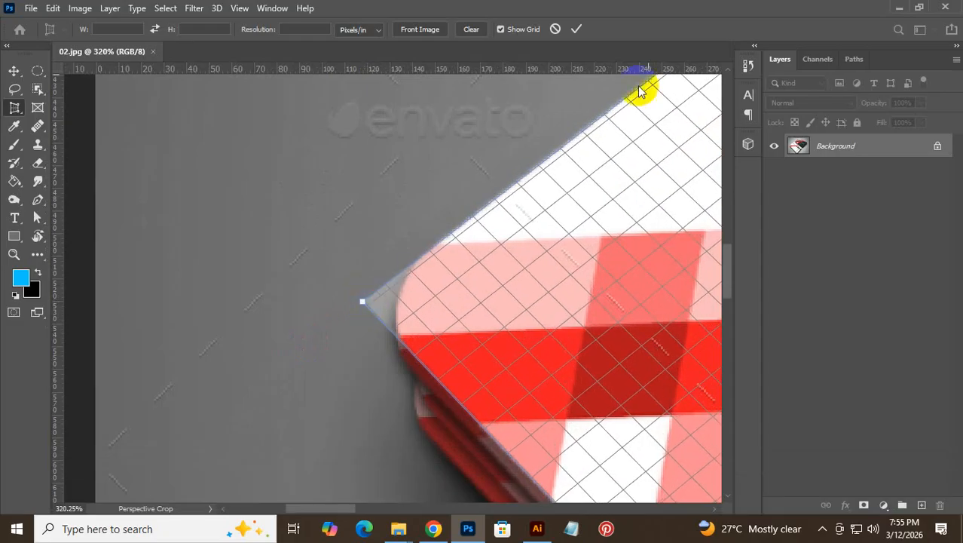
{"action": "left_click", "coordinate": [578, 29]}
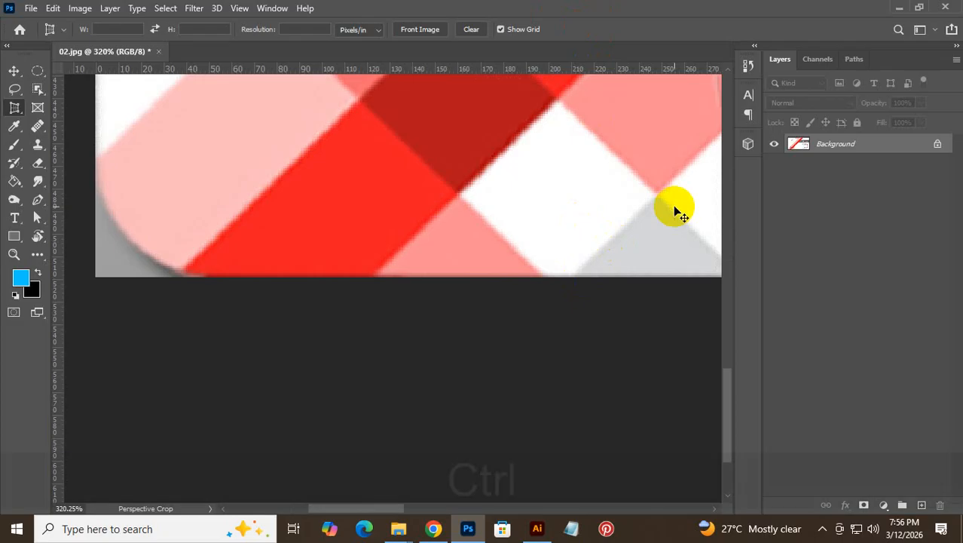
- Fit the card in view and save it as Front side.jpg at quality 12 (Maximum)
{"action": "key", "text": "ctrl+KP_0"}
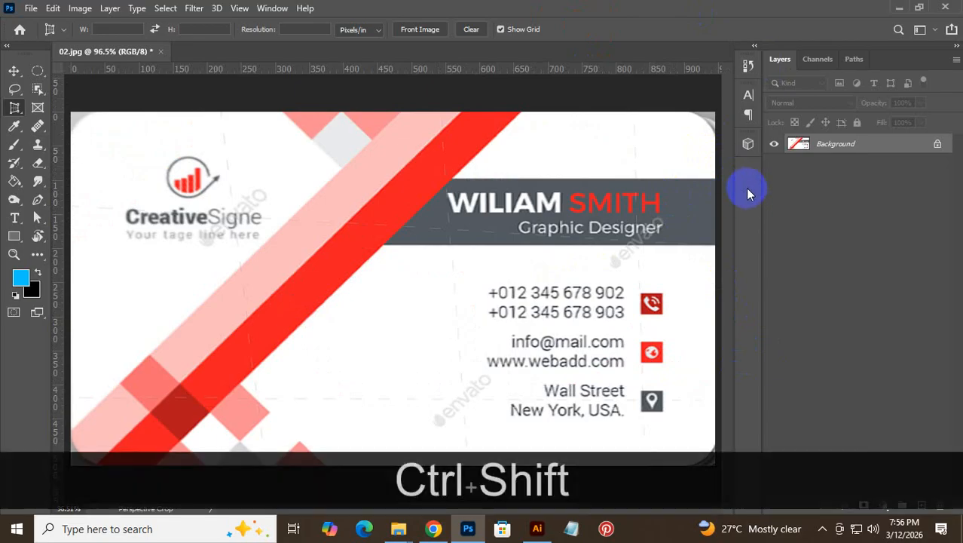
{"action": "key", "text": "ctrl+shift+s"}
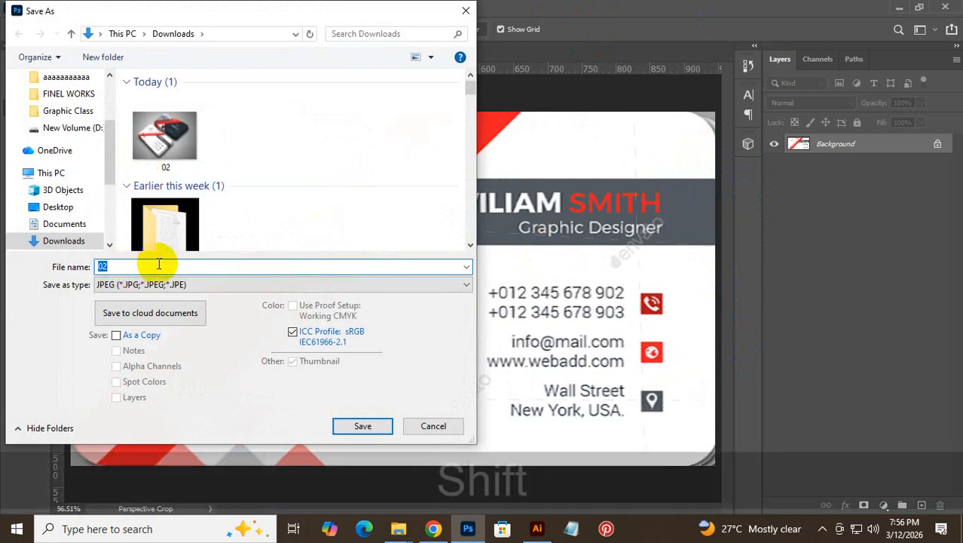
{"action": "type", "text": "Fro"}
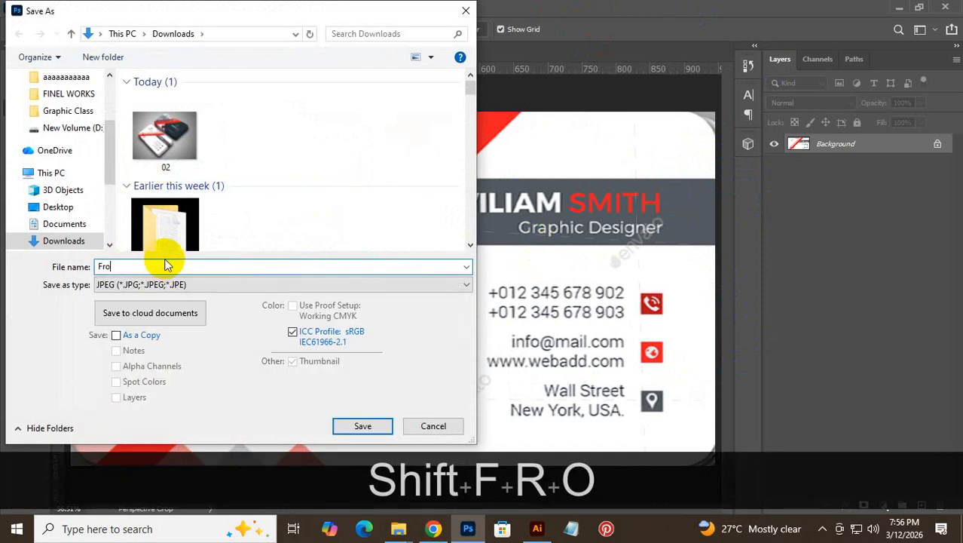
{"action": "type", "text": "nt "}
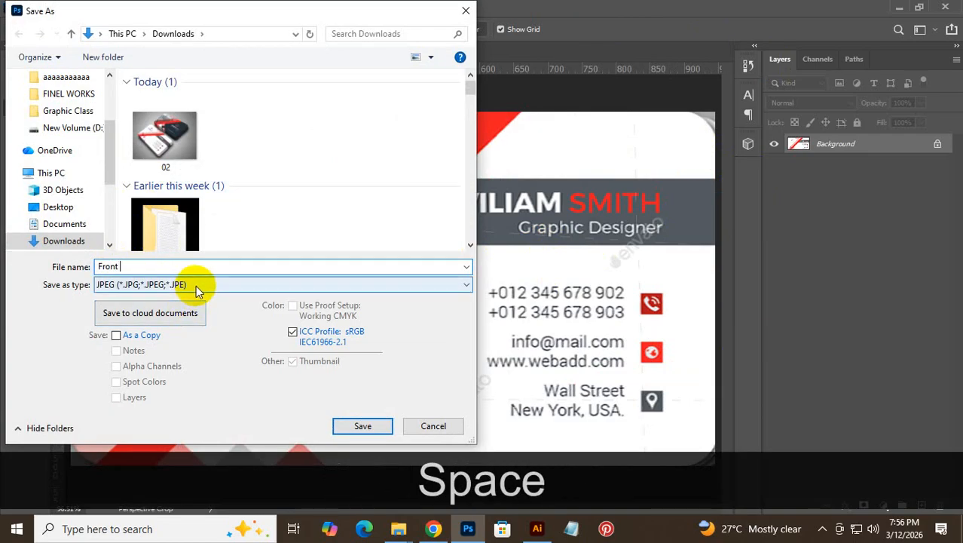
{"action": "type", "text": "side"}
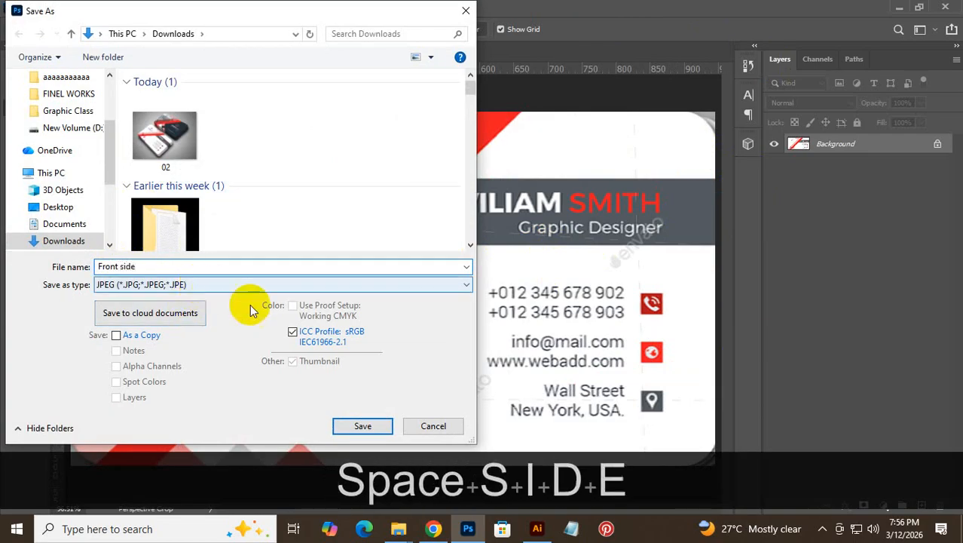
{"action": "left_click", "coordinate": [346, 426]}
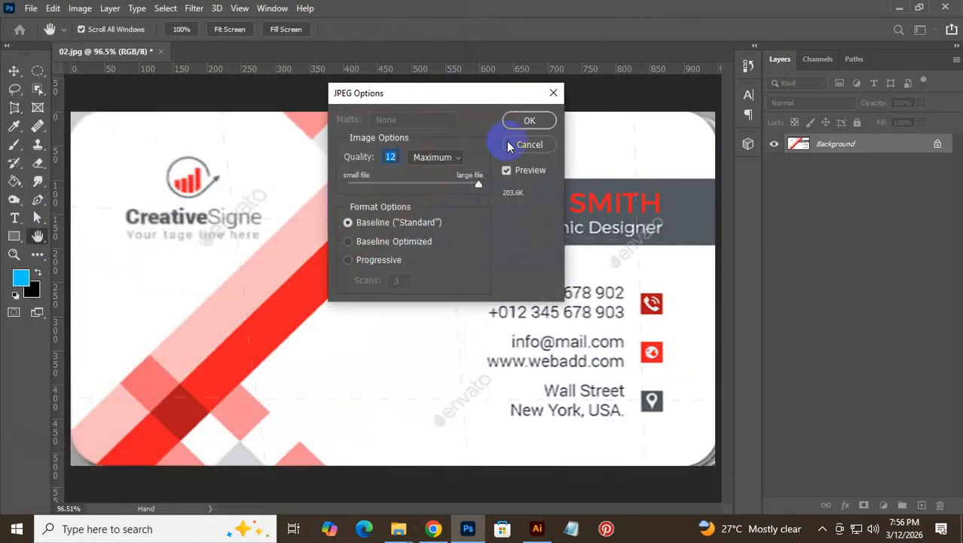
{"action": "left_click", "coordinate": [529, 122]}
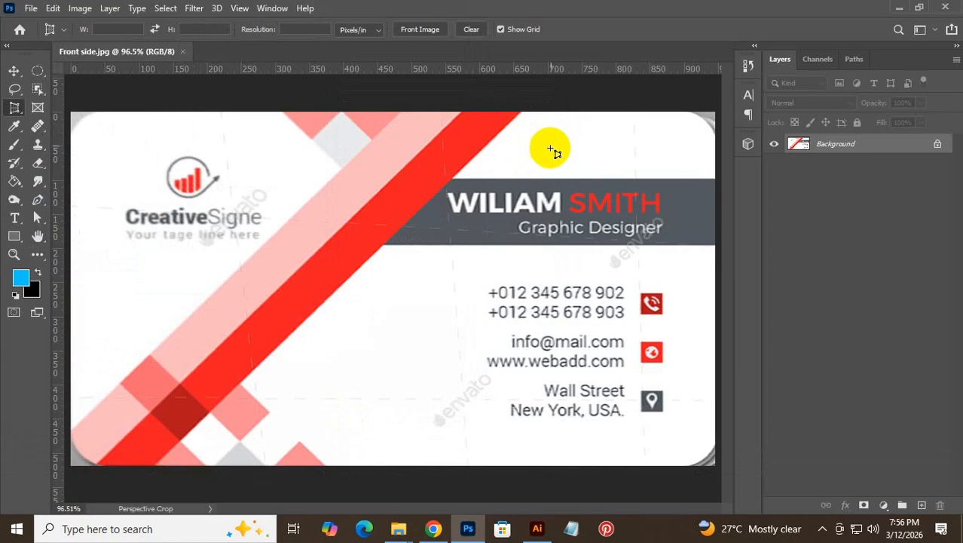
- Undo the crop and place crop points at the dark card's left and top corners
{"action": "key", "text": "ctrl+z"}
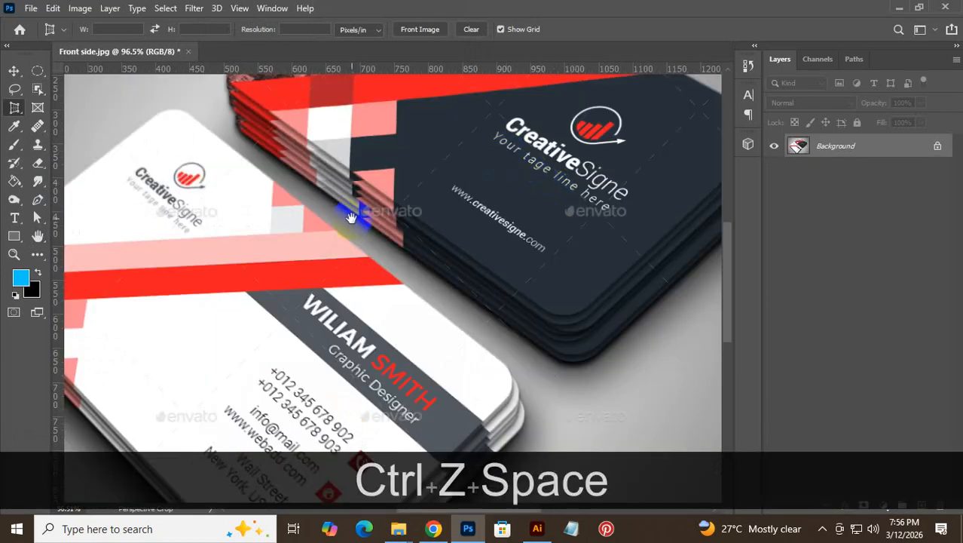
{"action": "left_click_drag", "start_coordinate": [355, 214], "coordinate": [383, 463]}
{"action": "left_click_drag", "start_coordinate": [251, 302], "coordinate": [327, 270]}
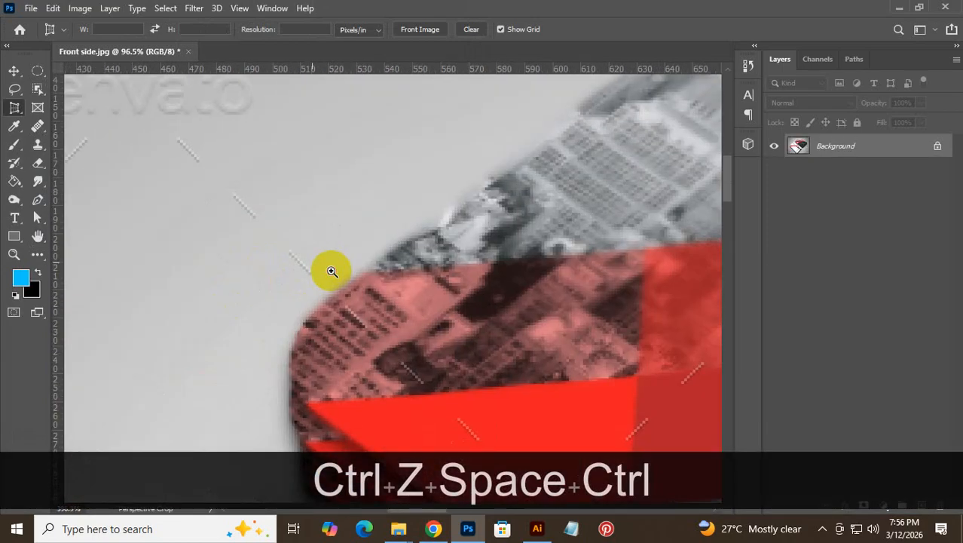
{"action": "left_click", "coordinate": [267, 364]}
{"action": "left_click_drag", "start_coordinate": [490, 170], "coordinate": [338, 401]}
{"action": "left_click_drag", "start_coordinate": [678, 185], "coordinate": [368, 383]}
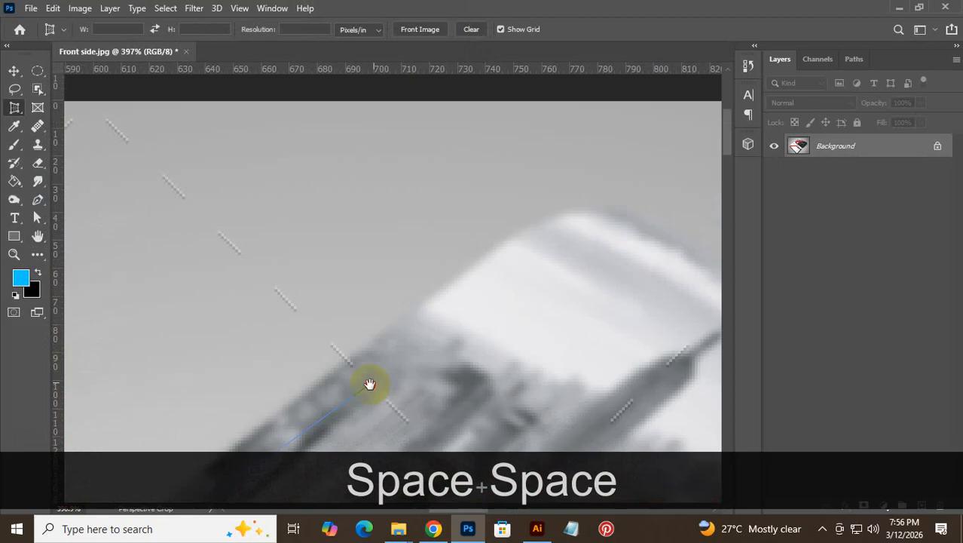
{"action": "left_click", "coordinate": [577, 190]}
- Place the dark card's right and bottom crop points, redoing the misplaced bottom one
{"action": "left_click_drag", "start_coordinate": [613, 261], "coordinate": [416, 236]}
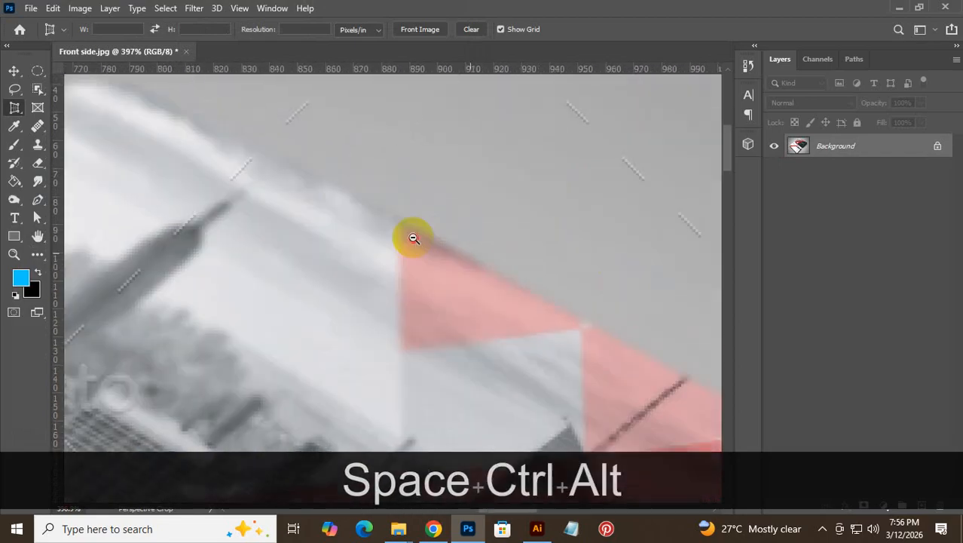
{"action": "left_click", "coordinate": [415, 236], "text": "ctrl+alt"}
{"action": "left_click_drag", "start_coordinate": [618, 380], "coordinate": [249, 173]}
{"action": "left_click_drag", "start_coordinate": [675, 366], "coordinate": [344, 161]}
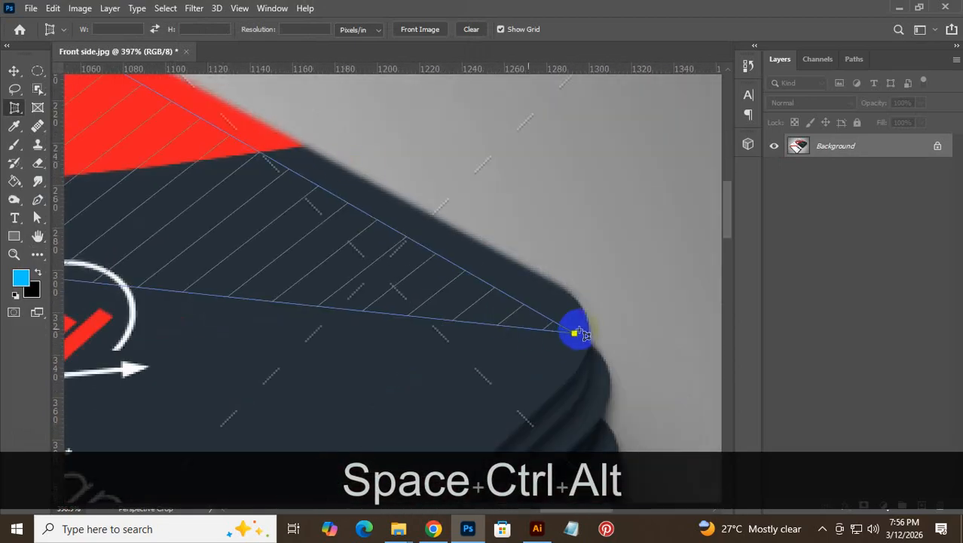
{"action": "left_click", "coordinate": [628, 325]}
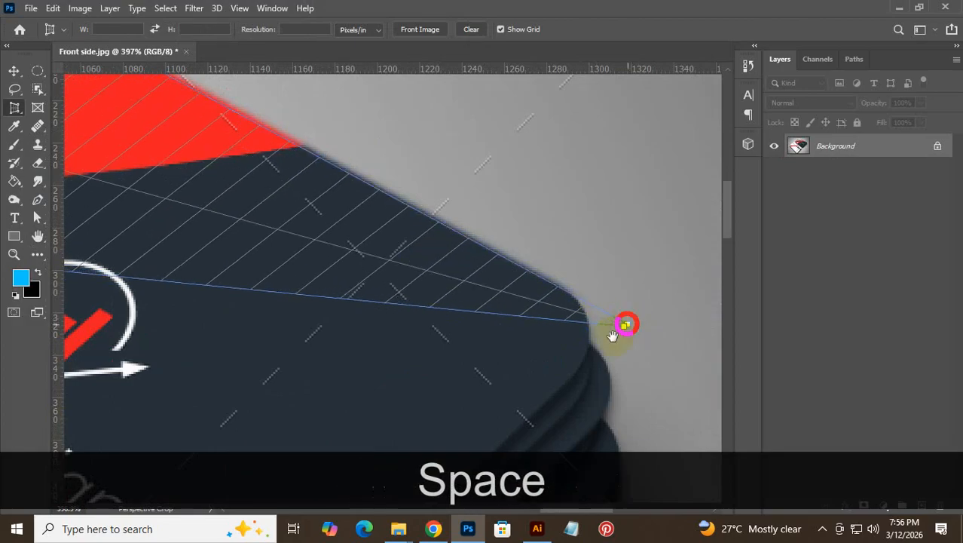
{"action": "left_click_drag", "start_coordinate": [575, 372], "coordinate": [643, 177]}
{"action": "left_click_drag", "start_coordinate": [380, 352], "coordinate": [555, 38]}
{"action": "left_click", "coordinate": [388, 401]}
{"action": "key", "text": "ctrl+z"}
{"action": "left_click_drag", "start_coordinate": [348, 304], "coordinate": [490, 307]}
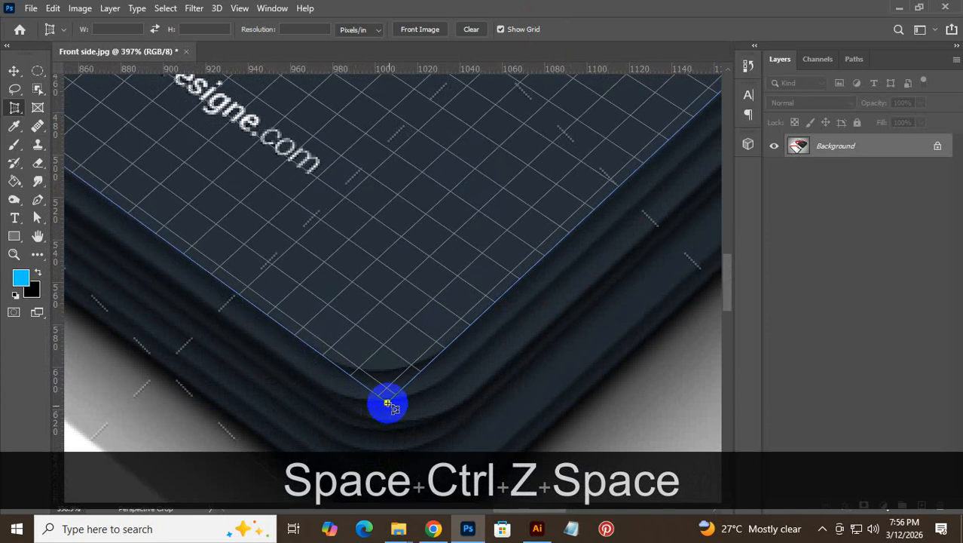
{"action": "left_click", "coordinate": [387, 402]}
- Adjust the right, top and left crop corners to the card edges and apply the crop
{"action": "left_click_drag", "start_coordinate": [409, 342], "coordinate": [339, 426]}
{"action": "left_click_drag", "start_coordinate": [574, 144], "coordinate": [142, 463]}
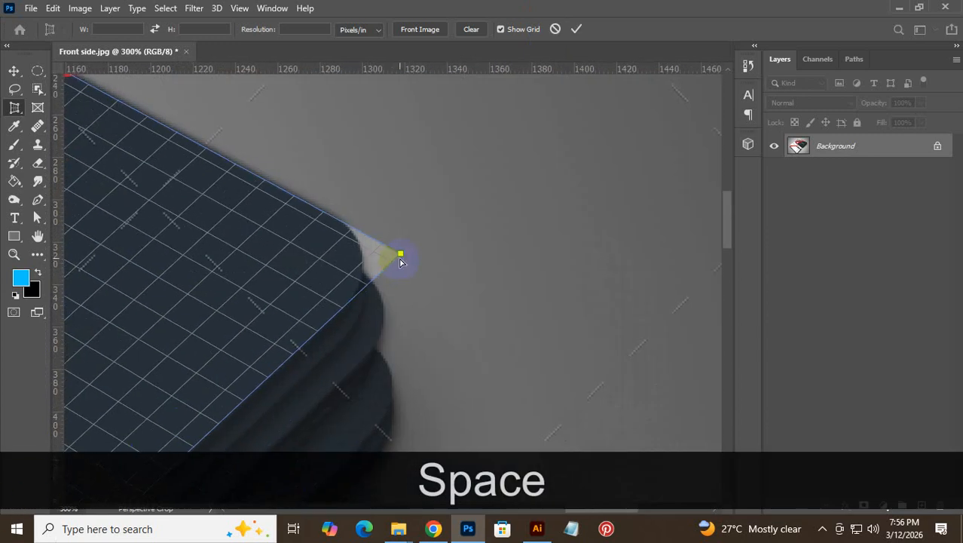
{"action": "left_click_drag", "start_coordinate": [400, 257], "coordinate": [399, 255]}
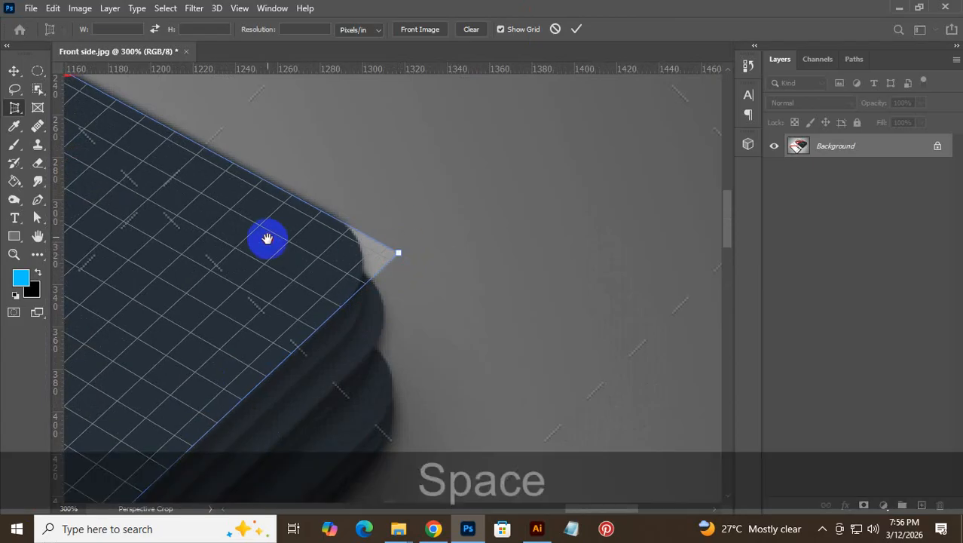
{"action": "left_click_drag", "start_coordinate": [266, 237], "coordinate": [774, 540]}
{"action": "left_click_drag", "start_coordinate": [279, 155], "coordinate": [780, 393]}
{"action": "left_click", "coordinate": [284, 190]}
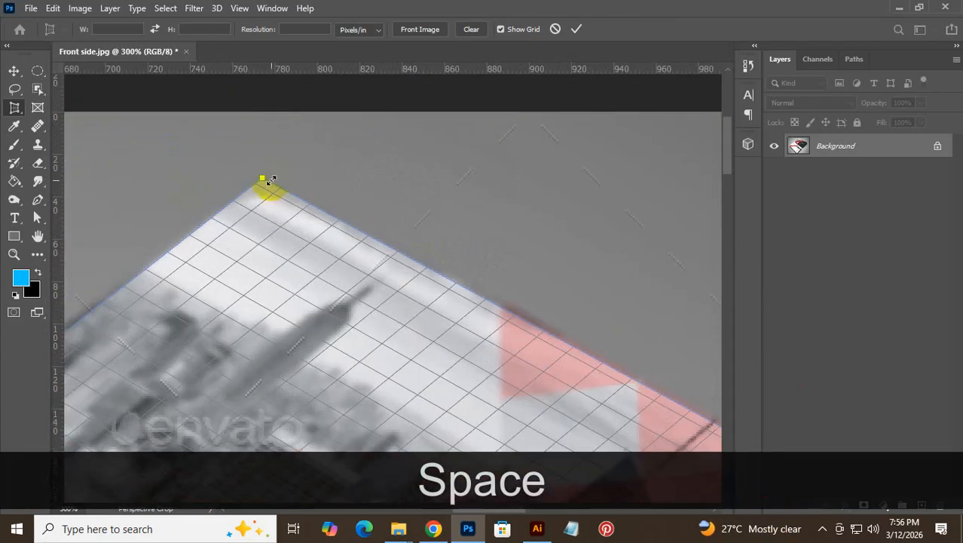
{"action": "mouse_move", "coordinate": [261, 184]}
{"action": "left_mouse_down"}
{"action": "mouse_move", "coordinate": [267, 273]}
{"action": "mouse_move", "coordinate": [260, 168]}
{"action": "left_mouse_up"}
{"action": "left_click_drag", "start_coordinate": [245, 265], "coordinate": [377, 174]}
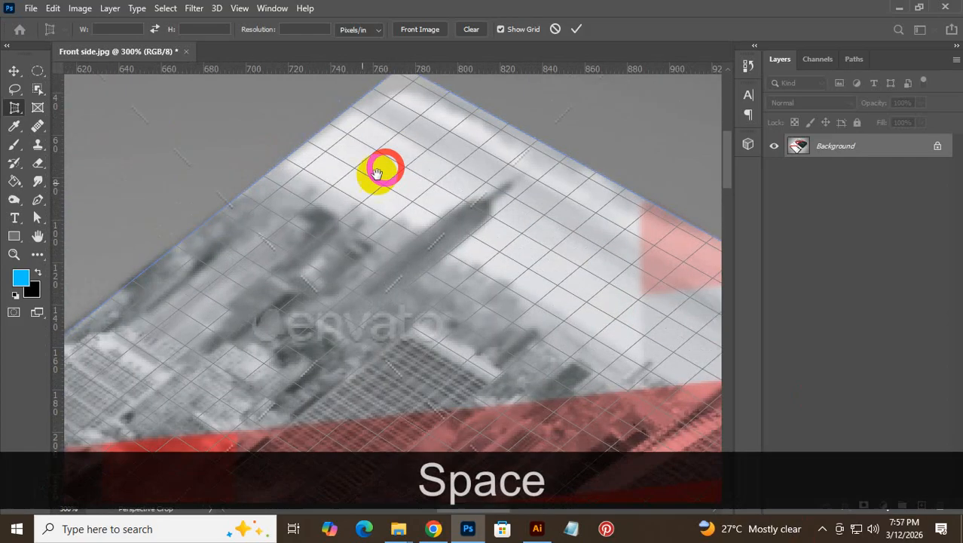
{"action": "left_click_drag", "start_coordinate": [190, 304], "coordinate": [517, 164]}
{"action": "left_click_drag", "start_coordinate": [349, 317], "coordinate": [538, 143]}
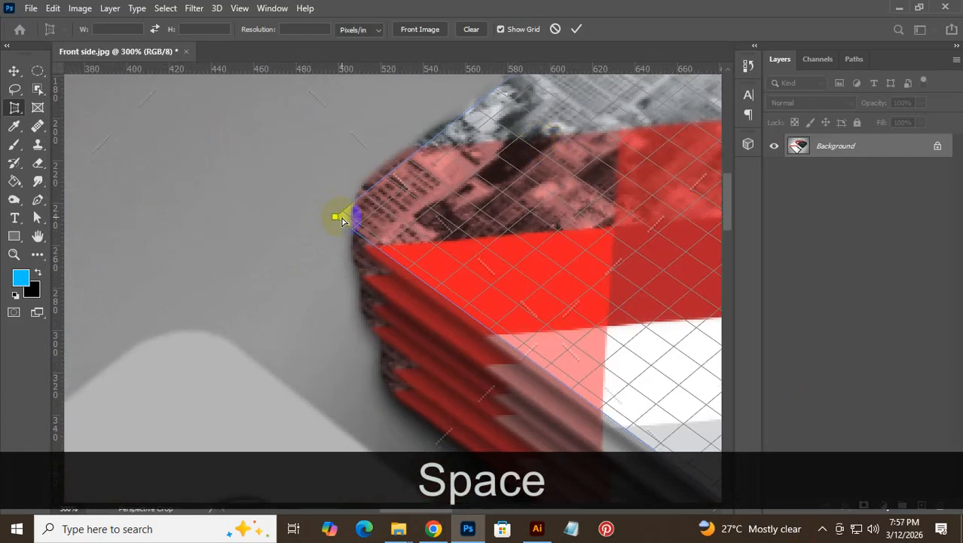
{"action": "left_click_drag", "start_coordinate": [337, 217], "coordinate": [321, 216]}
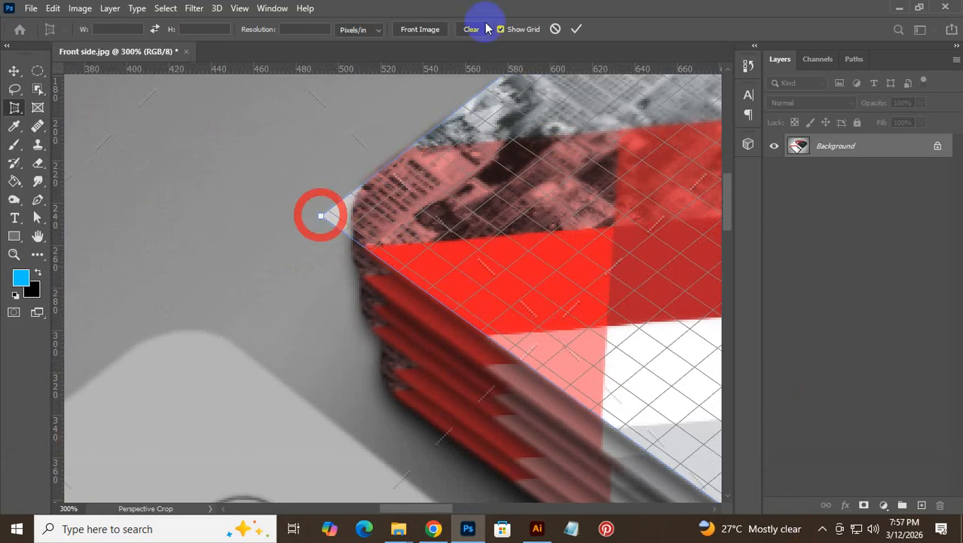
{"action": "left_click", "coordinate": [577, 28]}
- Fit the image in view and save it as back side.jpg at maximum JPEG quality
{"action": "key", "text": "ctrl+KP_0"}
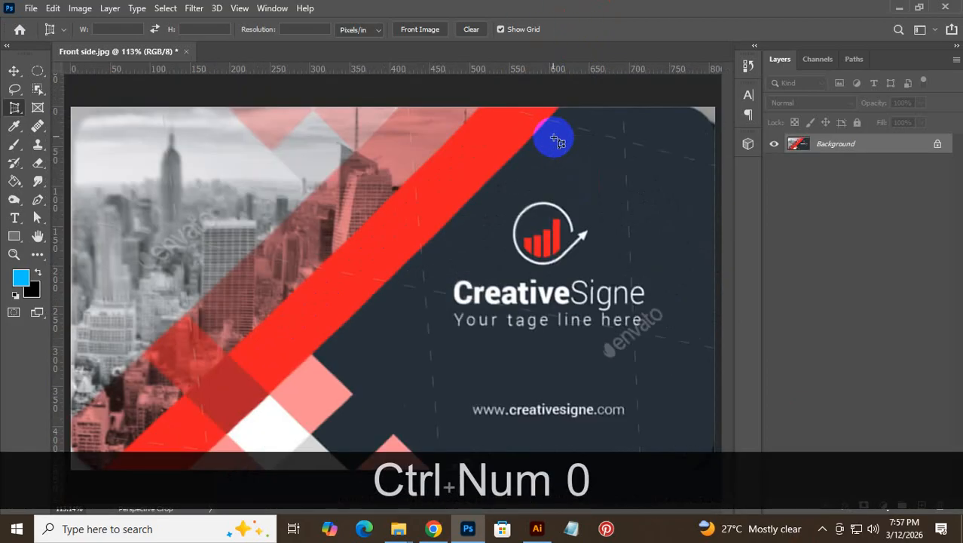
{"action": "key", "text": "ctrl+shift+s"}
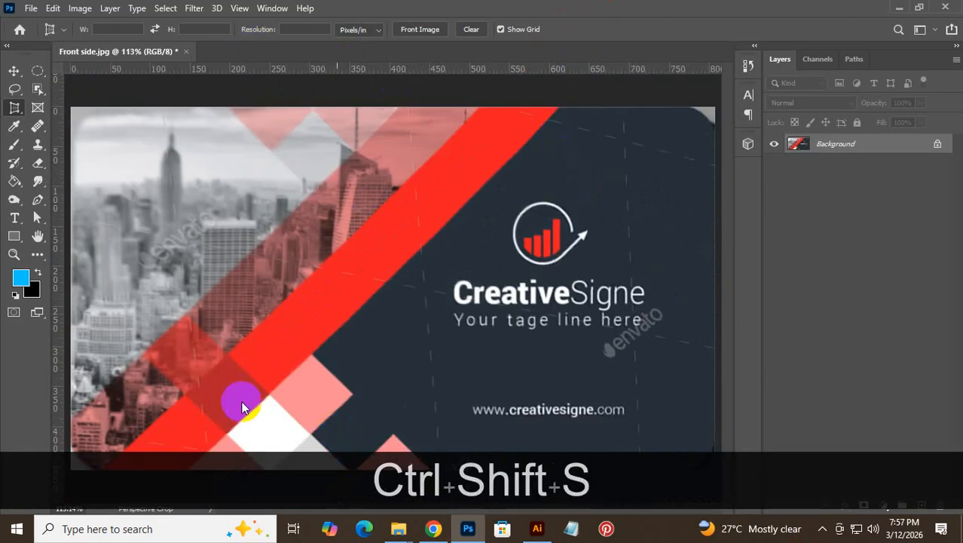
{"action": "key", "text": "ctrl+shift+x"}
{"action": "type", "text": "b"}
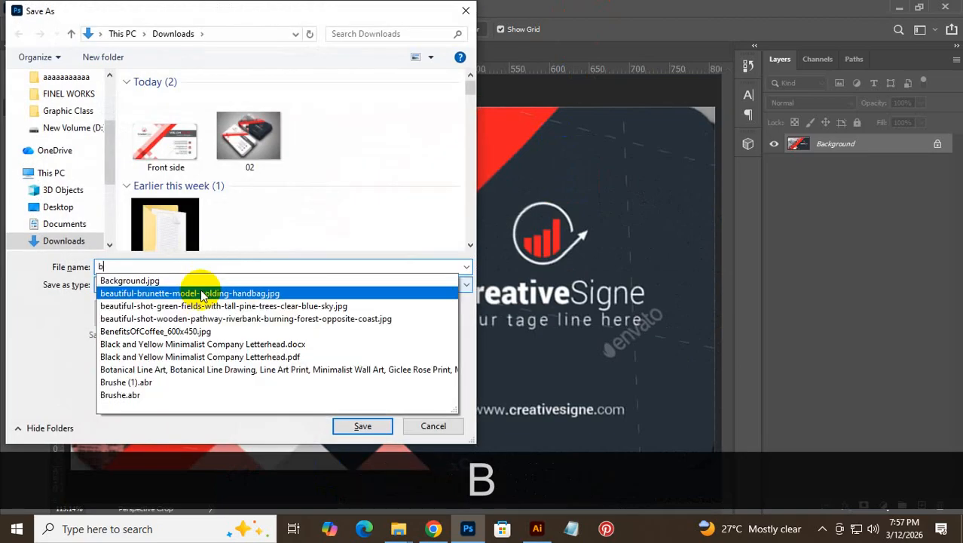
{"action": "type", "text": "ack "}
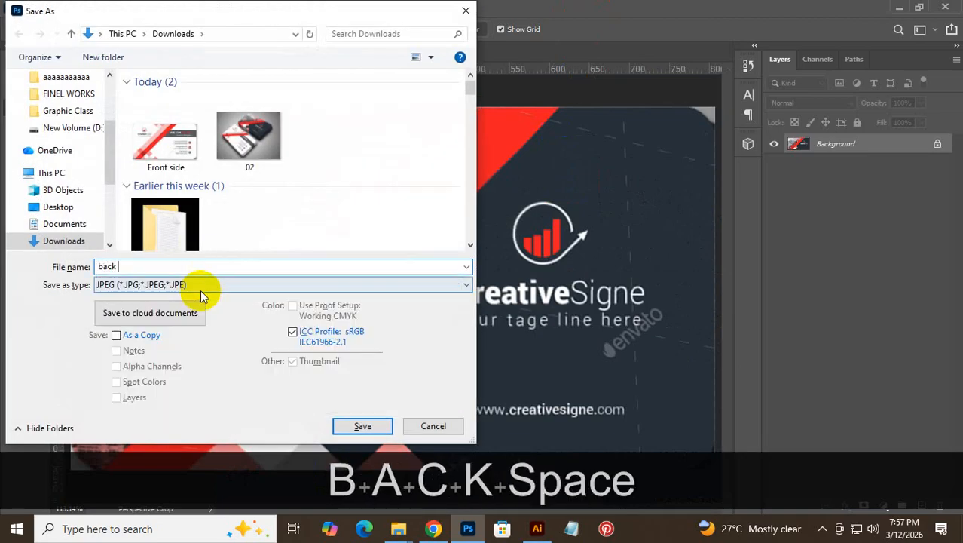
{"action": "type", "text": "side"}
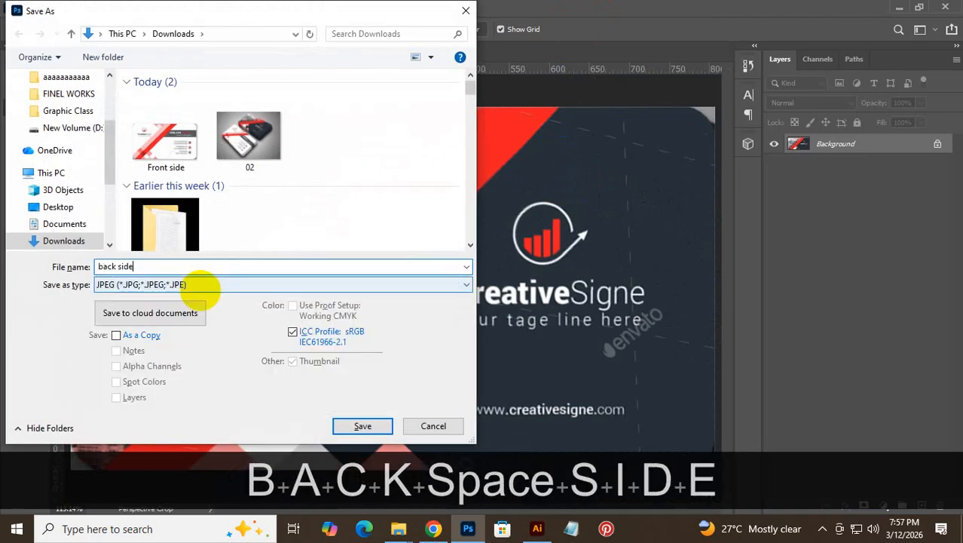
{"action": "left_click", "coordinate": [345, 432]}
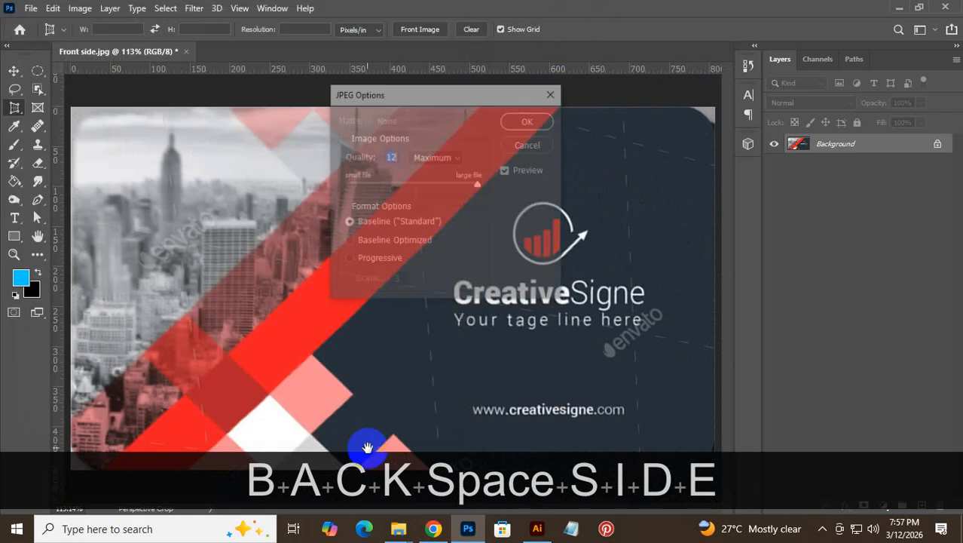
{"action": "left_click", "coordinate": [532, 121]}
{"action": "key", "text": "shift+c"}
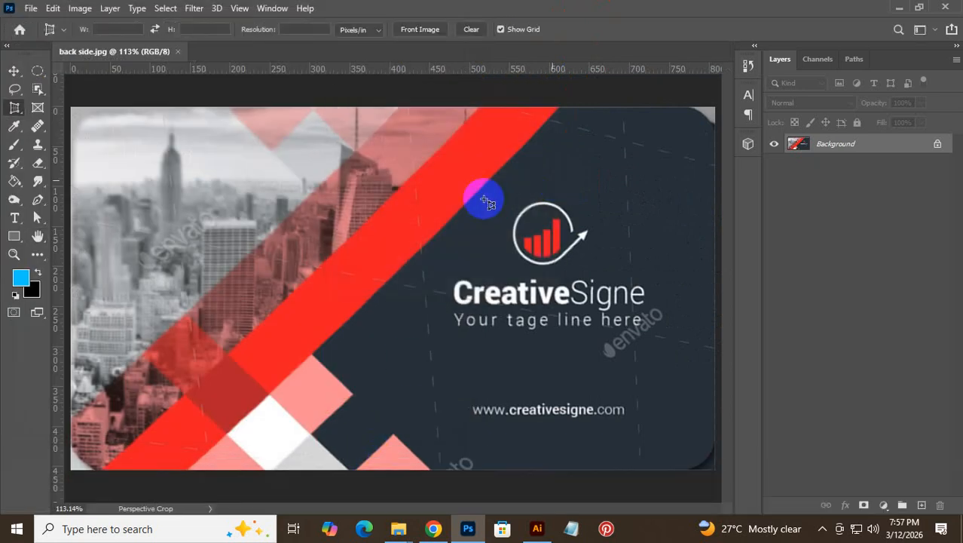
- Close Photoshop and drag Front side.jpg from Downloads into the Illustrator document
{"action": "left_click", "coordinate": [946, 7]}
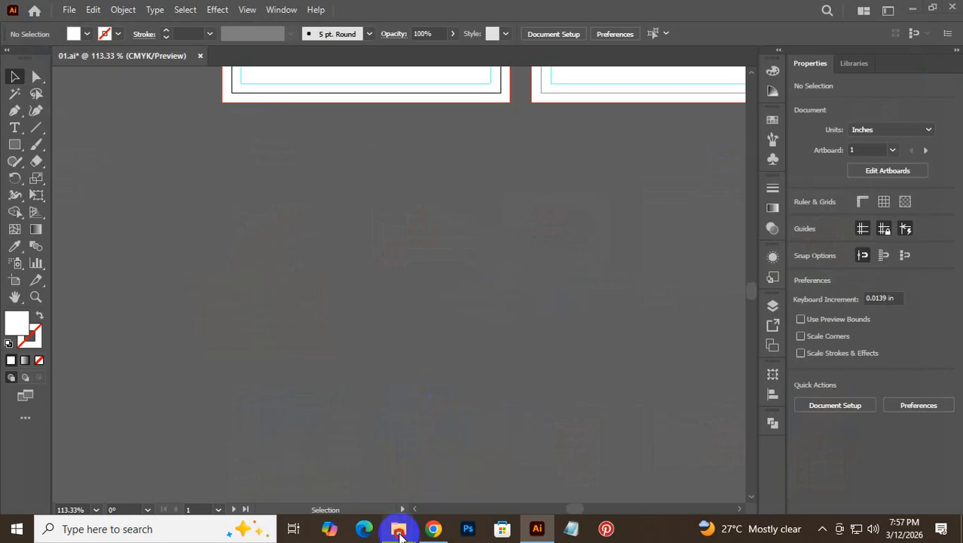
{"action": "left_click", "coordinate": [400, 533]}
{"action": "left_click", "coordinate": [490, 474]}
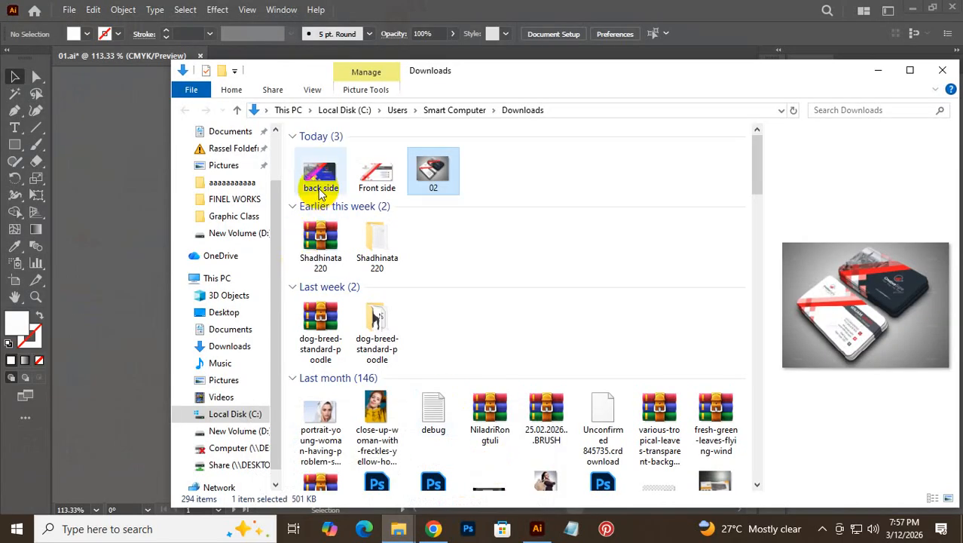
{"action": "left_click_drag", "start_coordinate": [369, 175], "coordinate": [386, 305]}
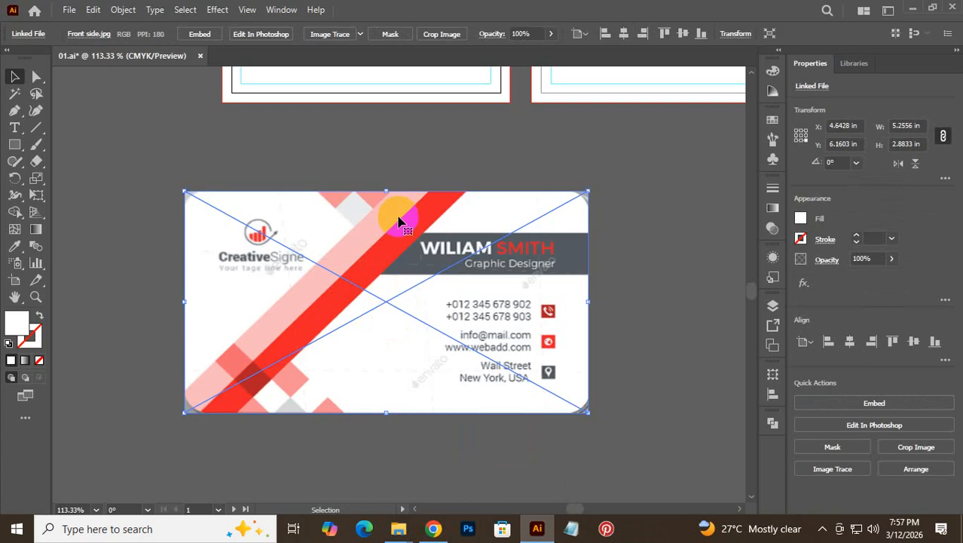
- Move the placed Front side card image up over the first artboard
{"action": "left_click", "coordinate": [400, 148]}
{"action": "key", "text": "space"}
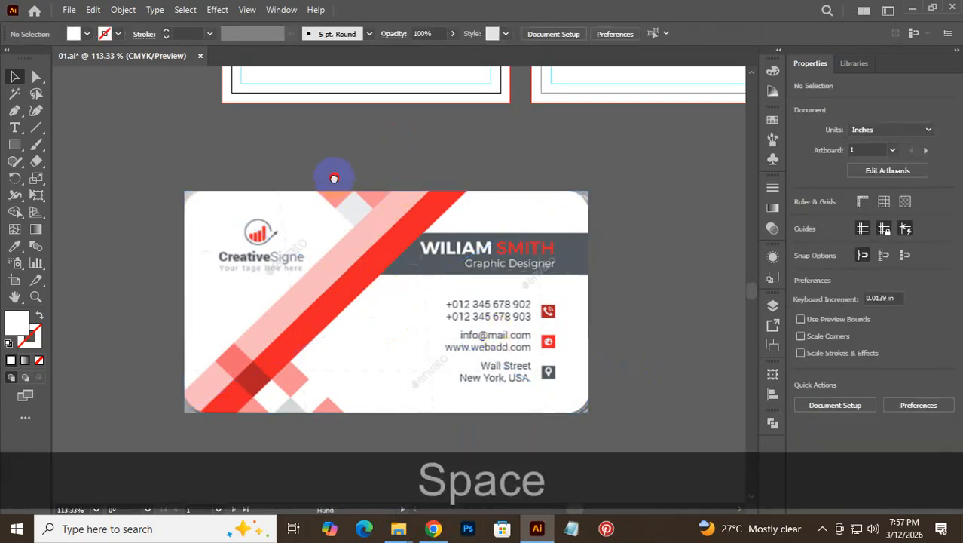
{"action": "left_click_drag", "start_coordinate": [334, 178], "coordinate": [376, 365]}
{"action": "left_click_drag", "start_coordinate": [355, 414], "coordinate": [419, 204]}
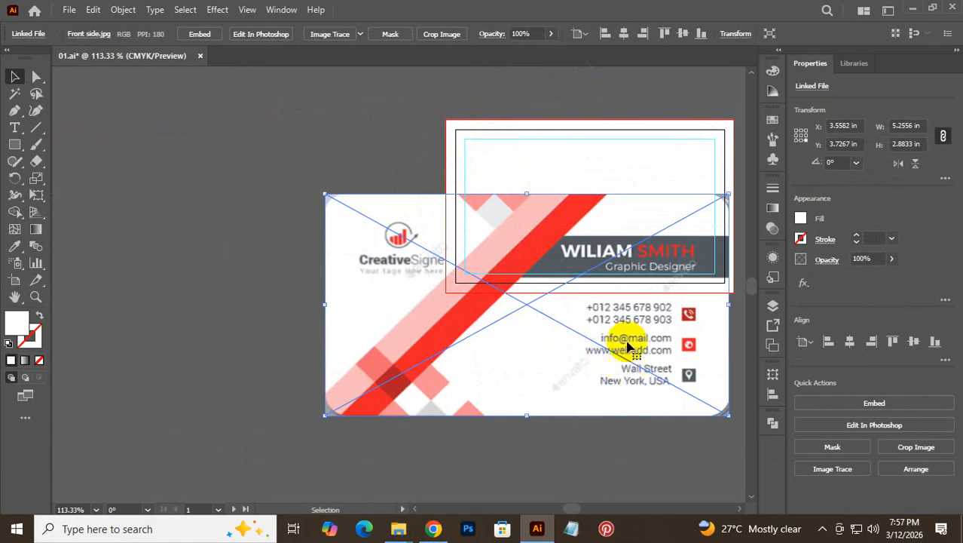
- Move the Front side image onto the first artboard and scale it to 3.7551 × 2.2482 in
{"action": "key", "text": "space"}
{"action": "left_click_drag", "start_coordinate": [594, 135], "coordinate": [452, 202]}
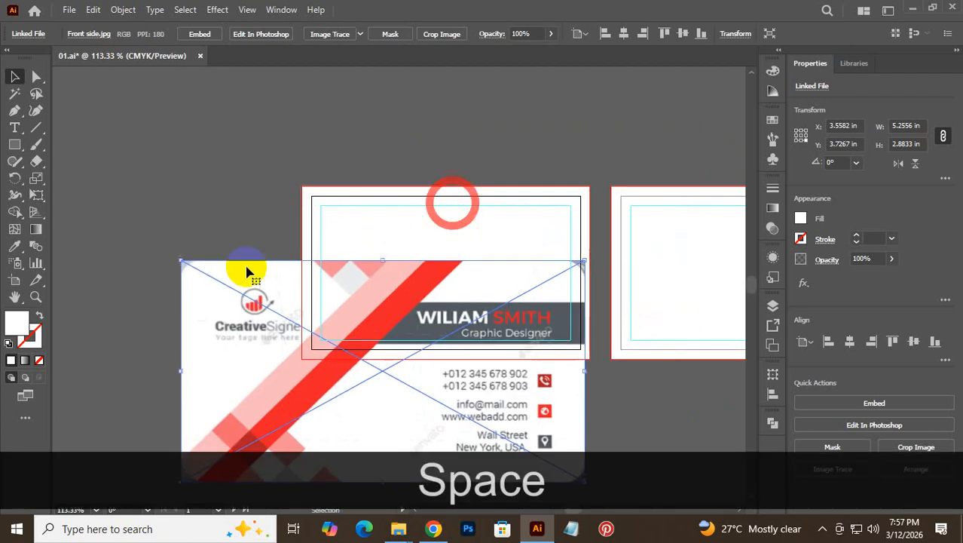
{"action": "left_click_drag", "start_coordinate": [245, 269], "coordinate": [355, 193]}
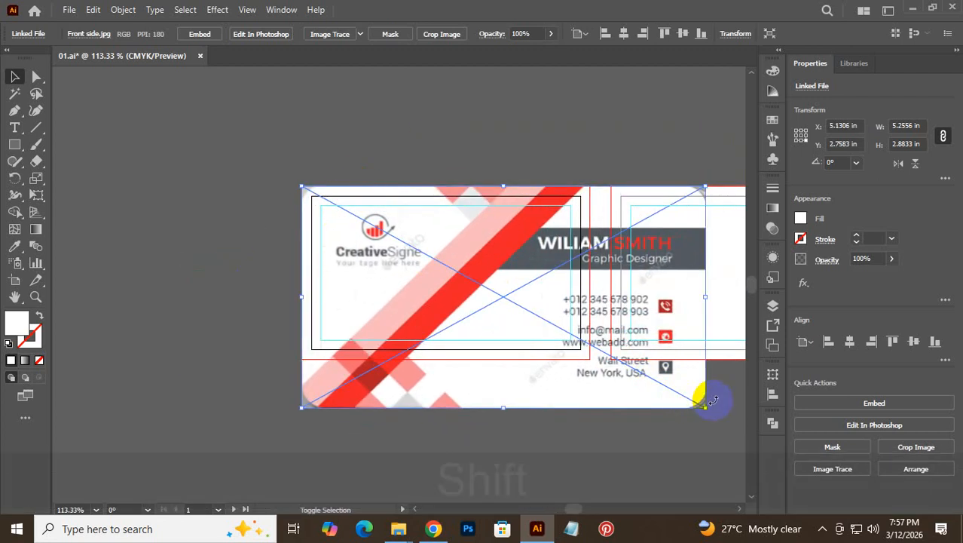
{"action": "key", "text": "shift"}
{"action": "left_click_drag", "start_coordinate": [706, 407], "coordinate": [617, 367]}
{"action": "key", "text": "ctrl+space"}
{"action": "left_click_drag", "start_coordinate": [510, 351], "coordinate": [471, 322]}
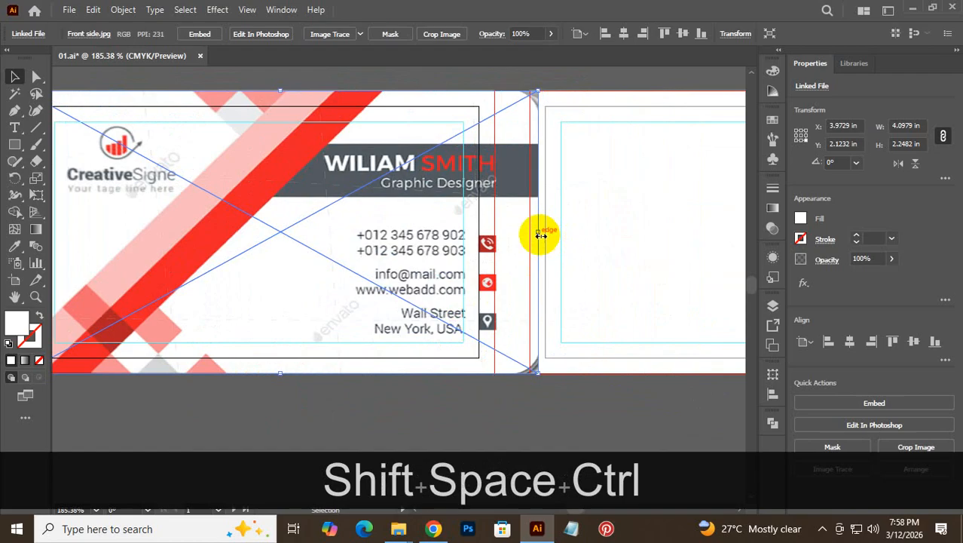
{"action": "left_click_drag", "start_coordinate": [540, 235], "coordinate": [491, 244]}
{"action": "key", "text": "space"}
{"action": "left_click_drag", "start_coordinate": [310, 329], "coordinate": [464, 320]}
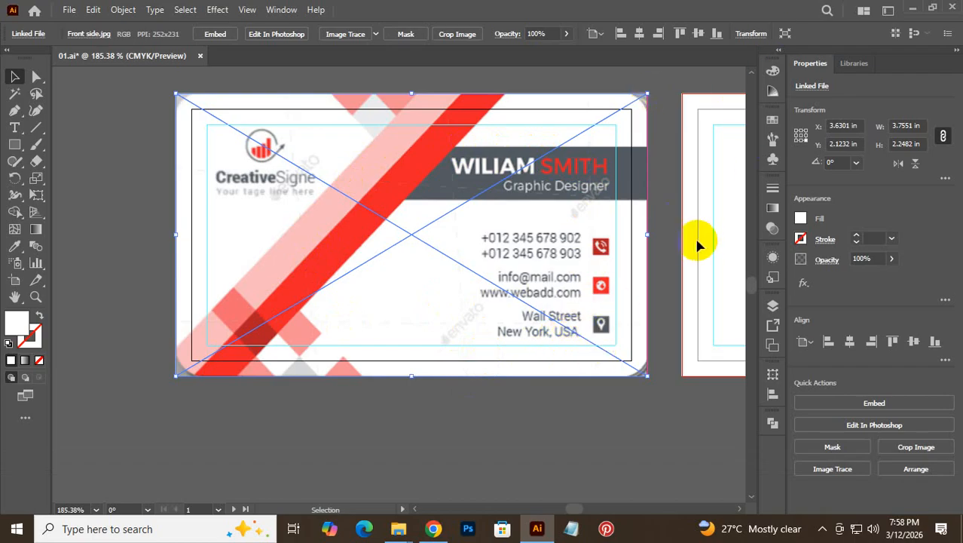
- Embed the card image and lock it in place with Ctrl+2
{"action": "left_click", "coordinate": [386, 76]}
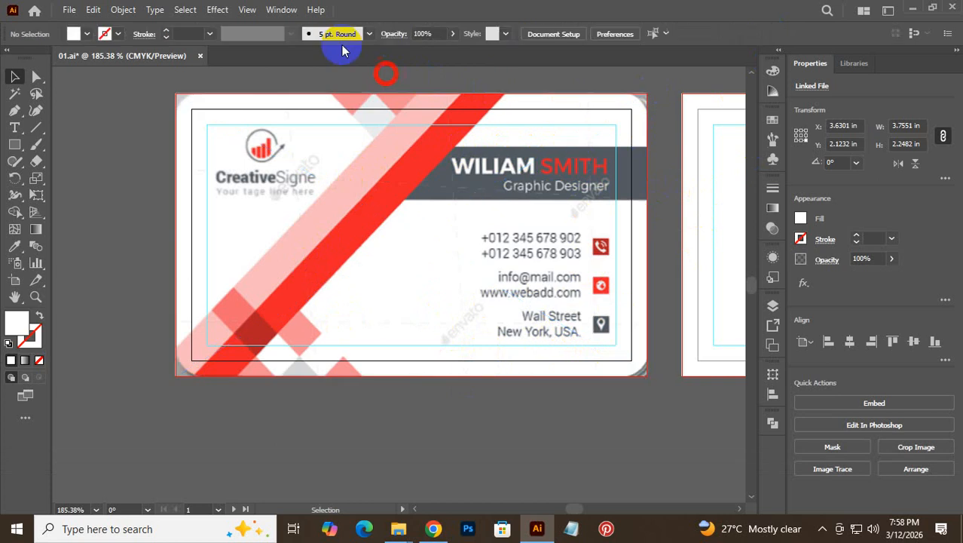
{"action": "left_click", "coordinate": [258, 183]}
{"action": "left_click", "coordinate": [216, 35]}
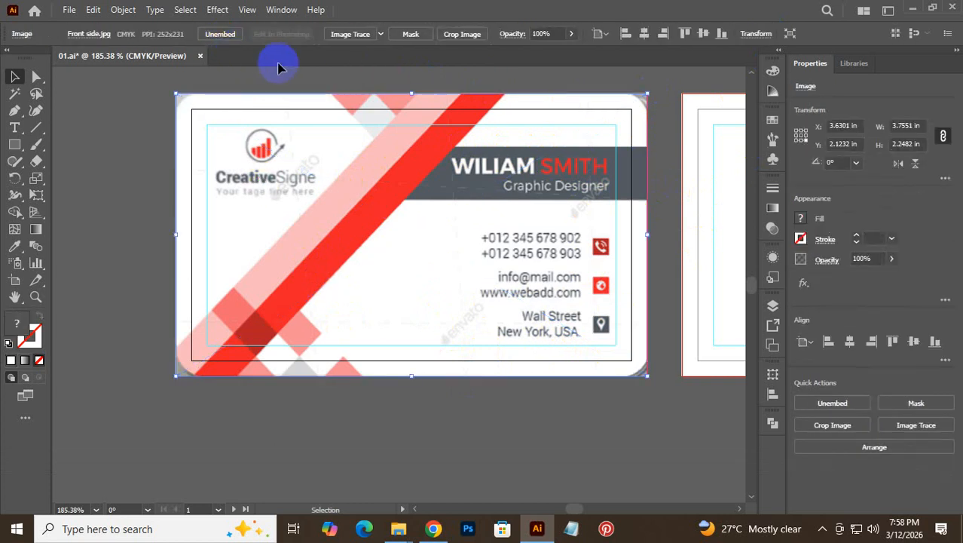
{"action": "left_click", "coordinate": [292, 78]}
{"action": "left_click", "coordinate": [483, 240]}
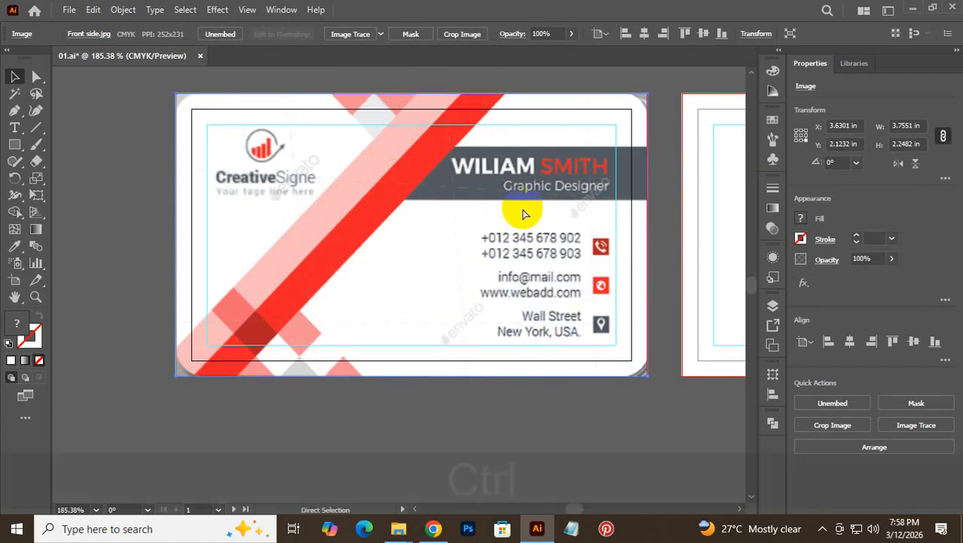
{"action": "key", "text": "ctrl+2"}
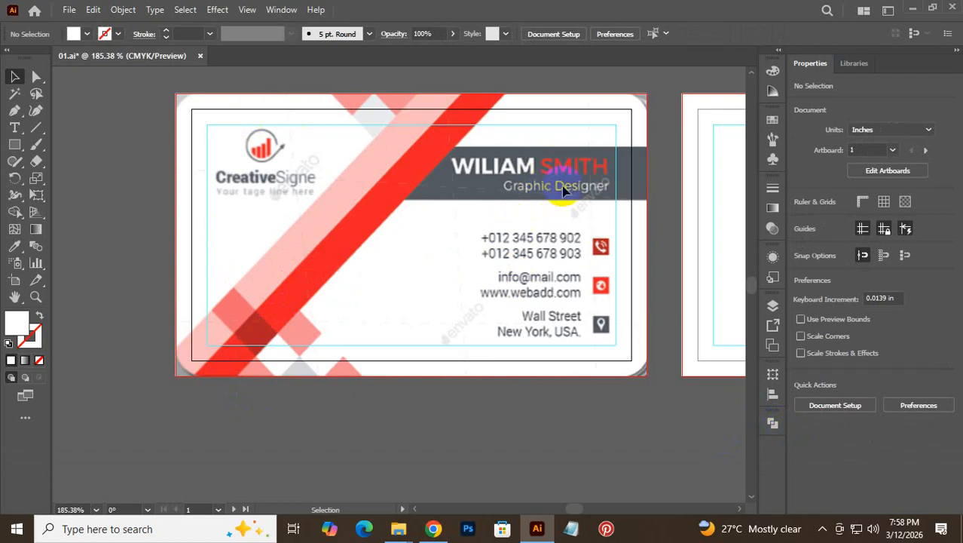
- Draw an unfilled rectangle and fit its edges to the grey name bar
{"action": "left_click", "coordinate": [15, 146]}
{"action": "right_click", "coordinate": [15, 145]}
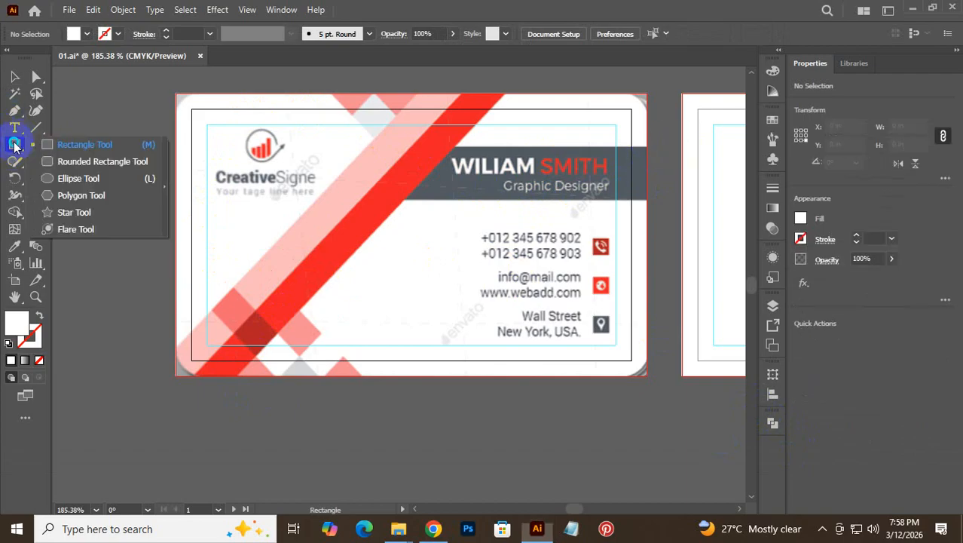
{"action": "left_click", "coordinate": [78, 143]}
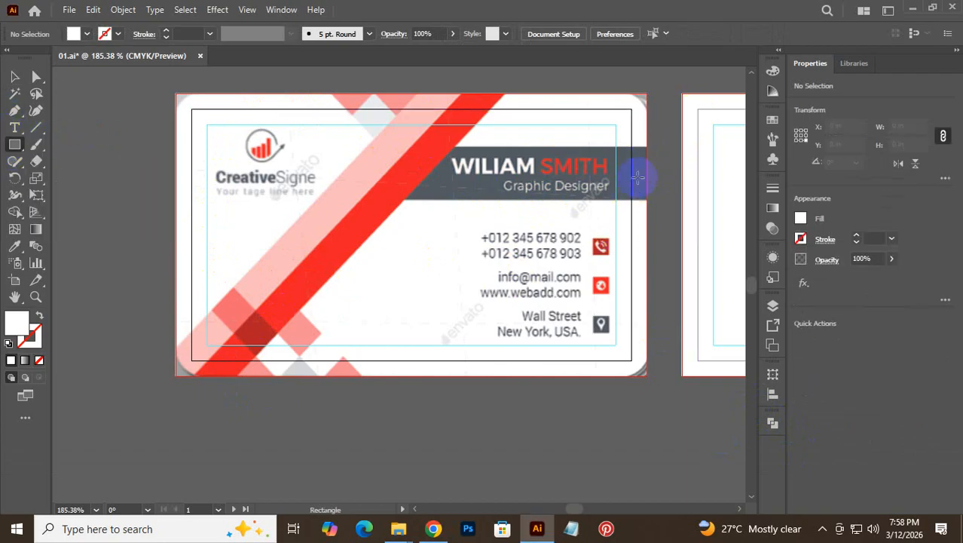
{"action": "left_click_drag", "start_coordinate": [624, 160], "coordinate": [315, 214]}
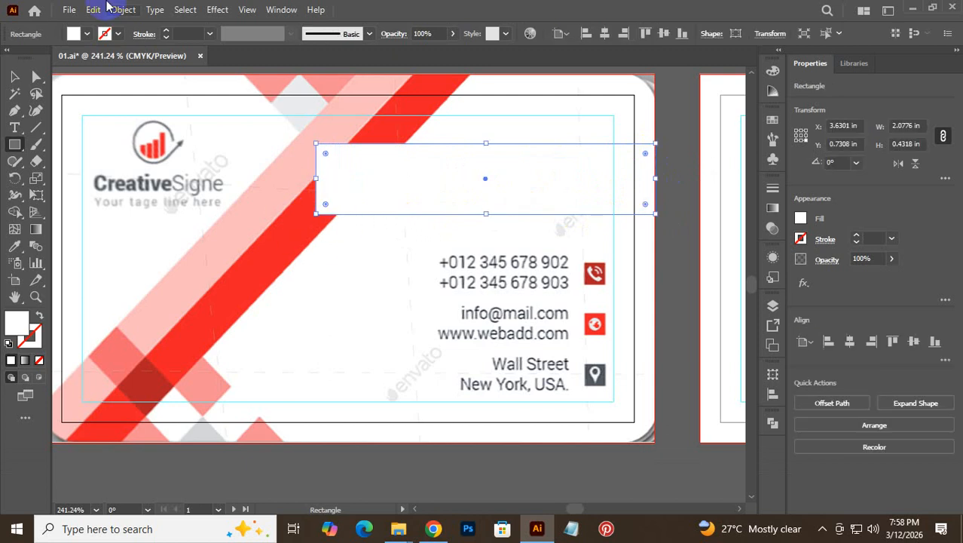
{"action": "left_click", "coordinate": [39, 360]}
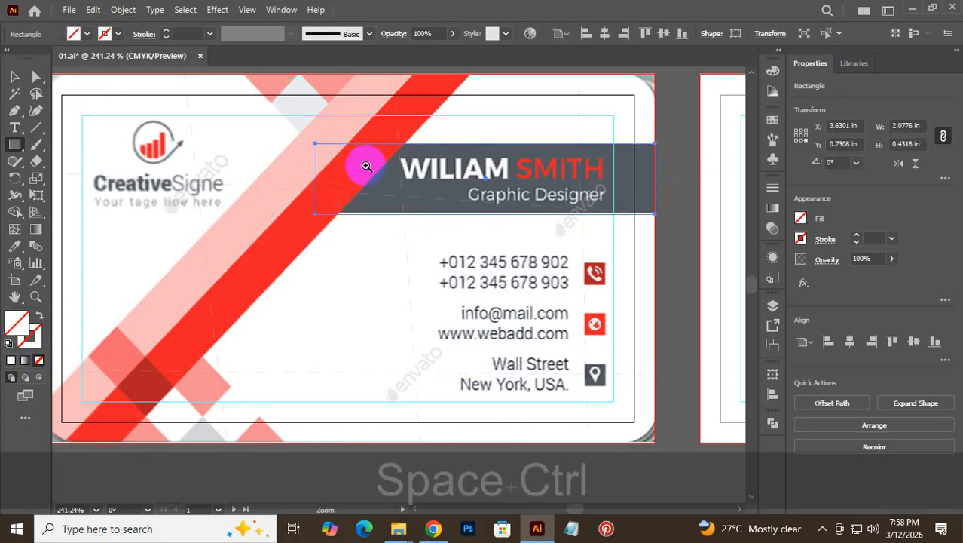
{"action": "left_click_drag", "start_coordinate": [366, 161], "coordinate": [515, 211]}
{"action": "left_click_drag", "start_coordinate": [541, 249], "coordinate": [540, 243]}
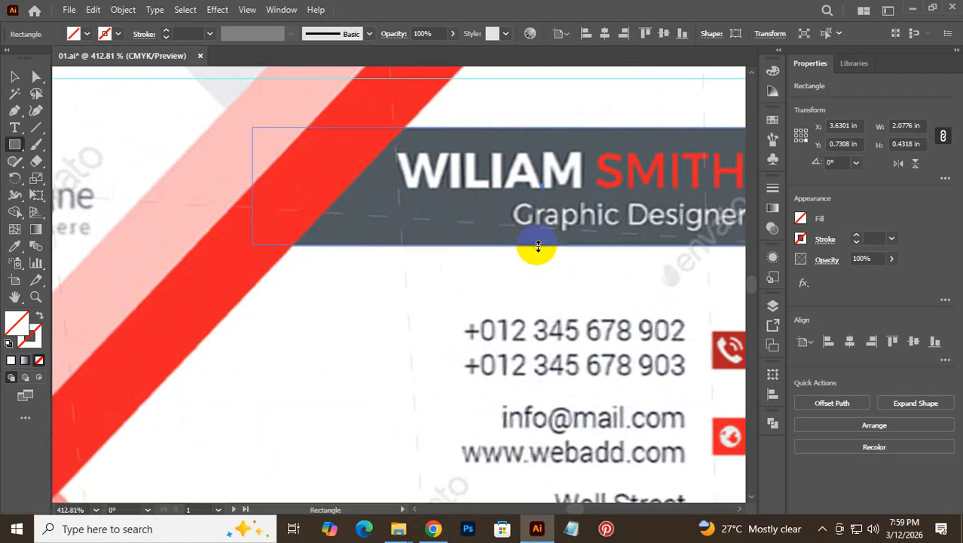
{"action": "left_click_drag", "start_coordinate": [496, 328], "coordinate": [172, 287]}
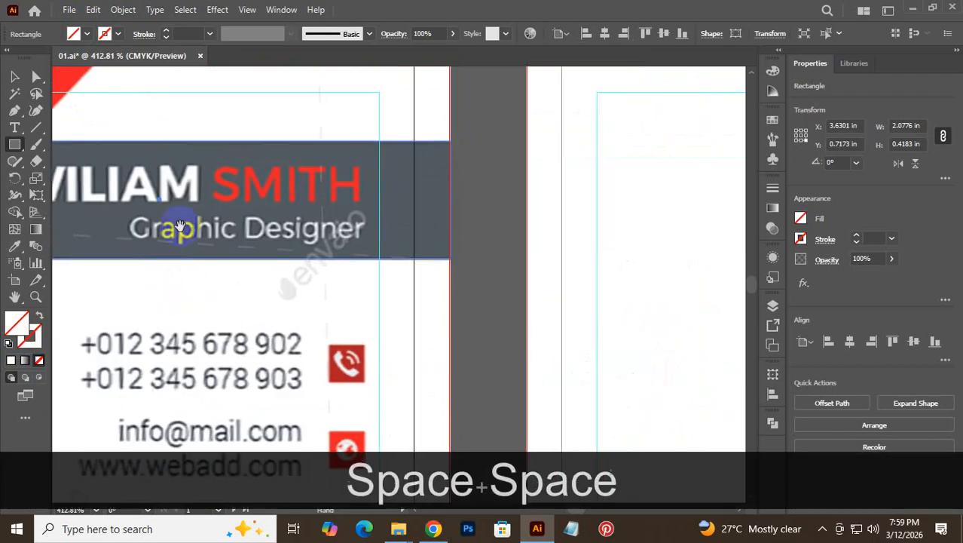
{"action": "left_click_drag", "start_coordinate": [179, 217], "coordinate": [564, 243]}
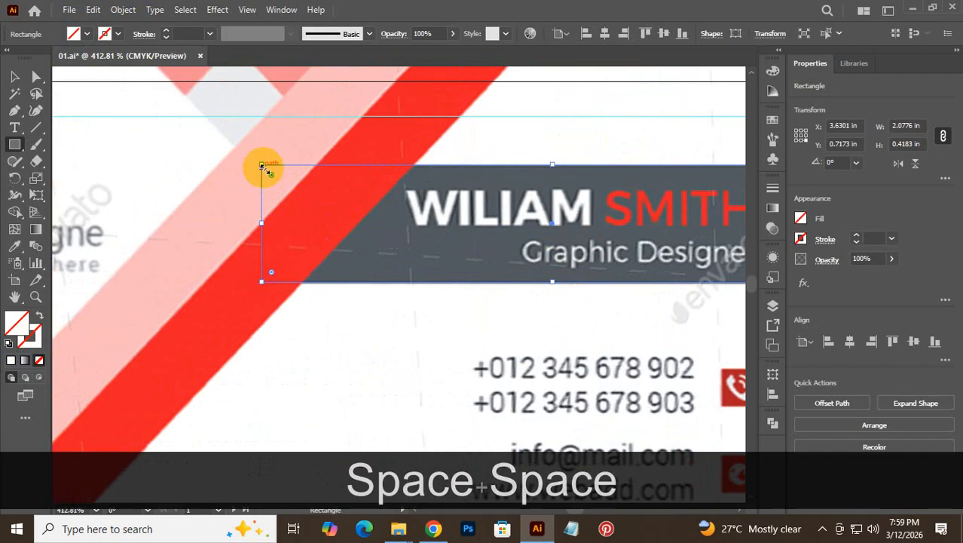
{"action": "left_click_drag", "start_coordinate": [263, 226], "coordinate": [287, 224]}
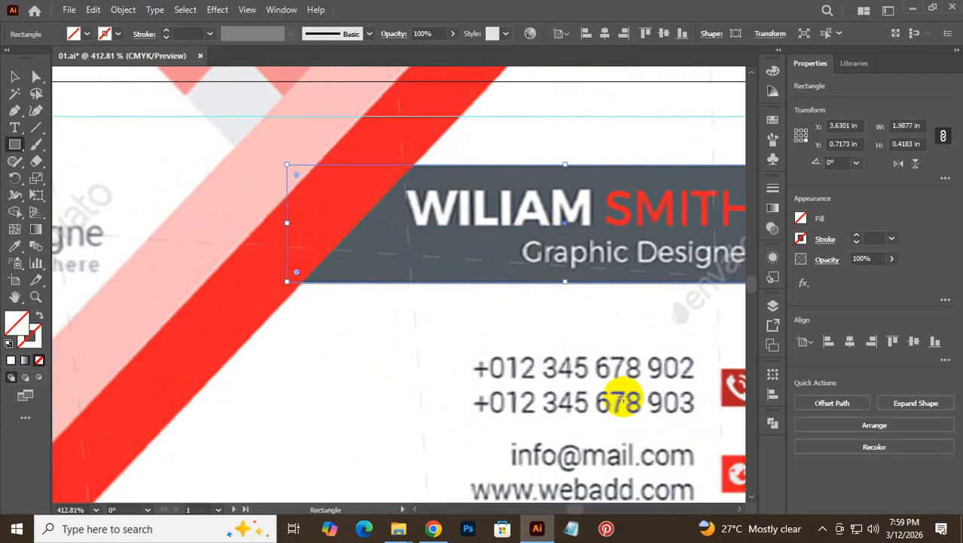
- Fill the rectangle with the bar's grey sampled by the Eyedropper
{"action": "left_click", "coordinate": [14, 142]}
{"action": "key", "text": "i"}
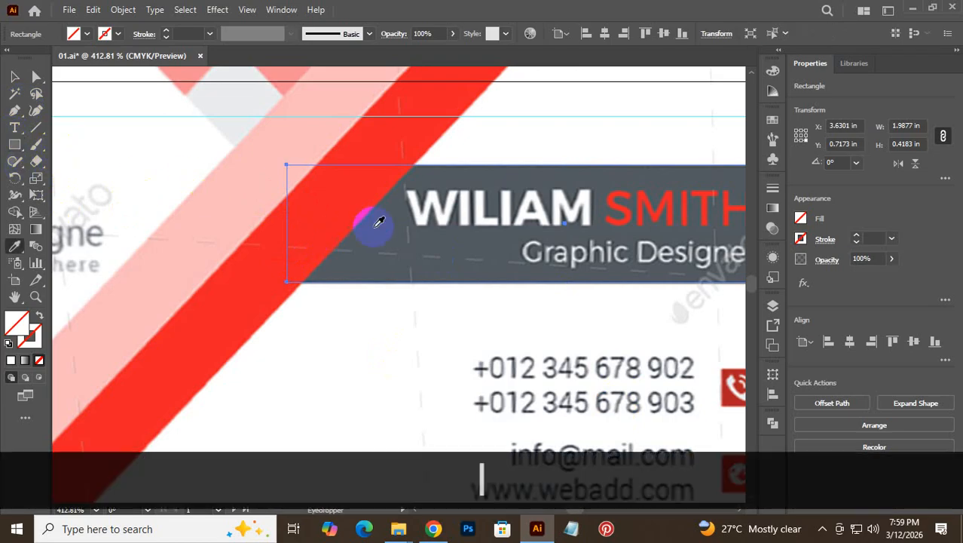
{"action": "left_click", "coordinate": [389, 227]}
{"action": "left_click", "coordinate": [11, 79]}
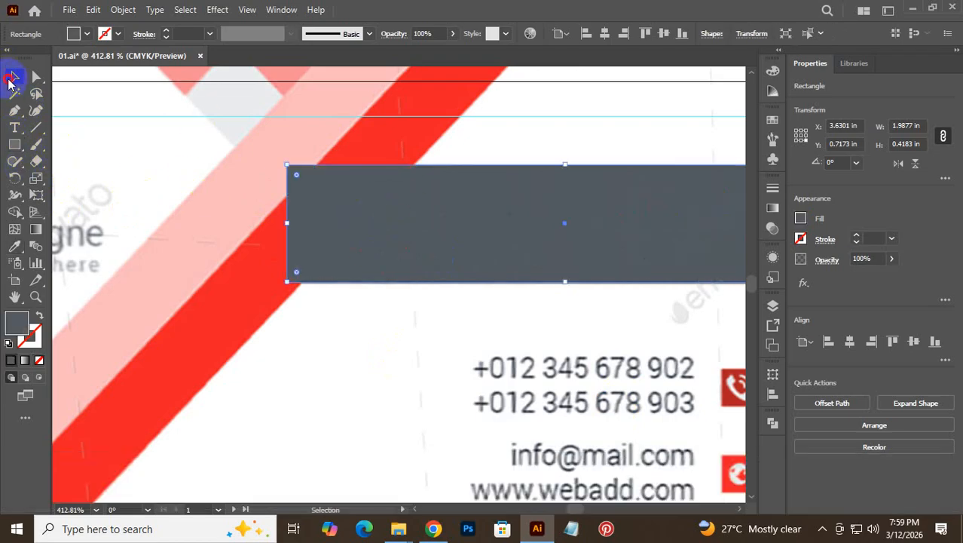
{"action": "left_click", "coordinate": [471, 439]}
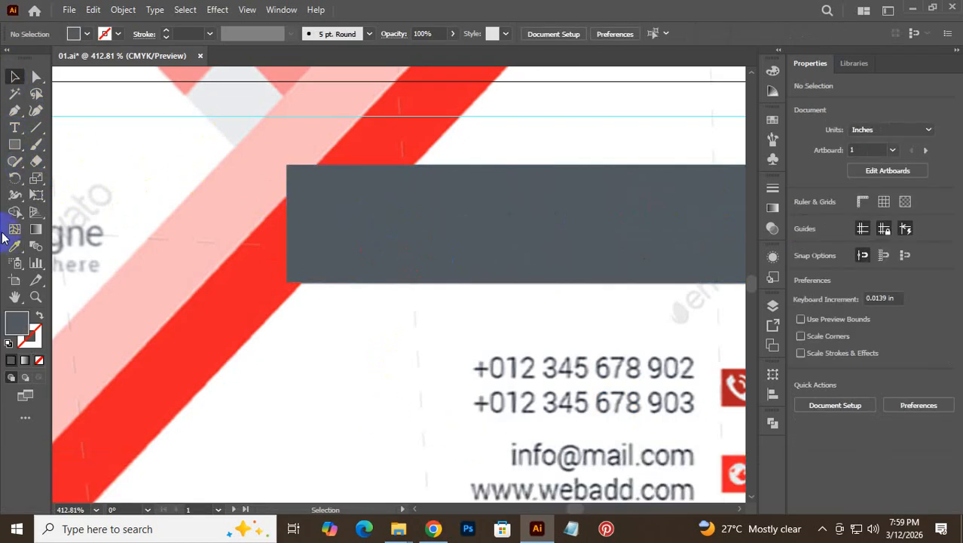
{"action": "mouse_move", "coordinate": [9, 248]}
{"action": "left_mouse_down"}
{"action": "mouse_move", "coordinate": [72, 241]}
{"action": "mouse_move", "coordinate": [138, 254]}
{"action": "left_mouse_up"}
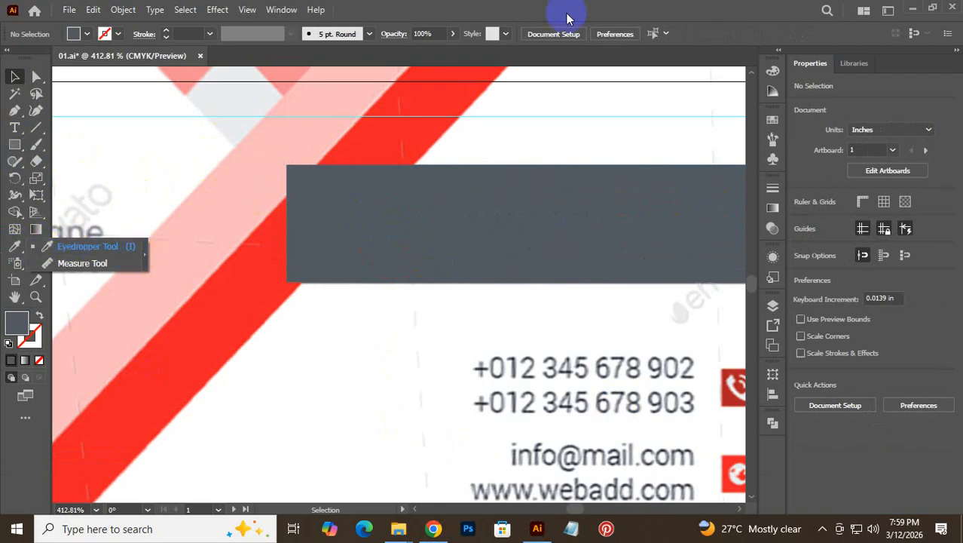
{"action": "left_click", "coordinate": [621, 7]}
- Reselect the grey rectangle and set its fill to None so the name shows through
{"action": "key", "text": "space"}
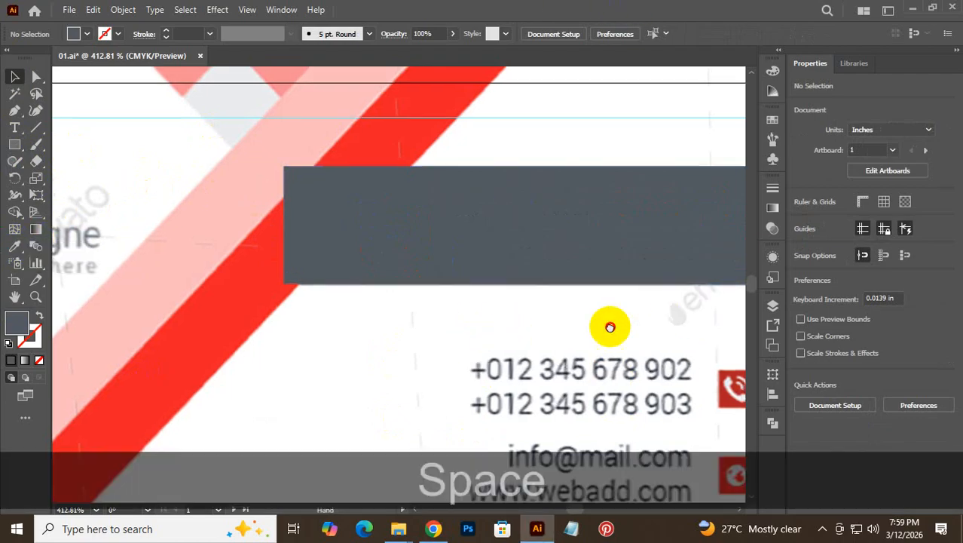
{"action": "left_click_drag", "start_coordinate": [613, 327], "coordinate": [473, 323]}
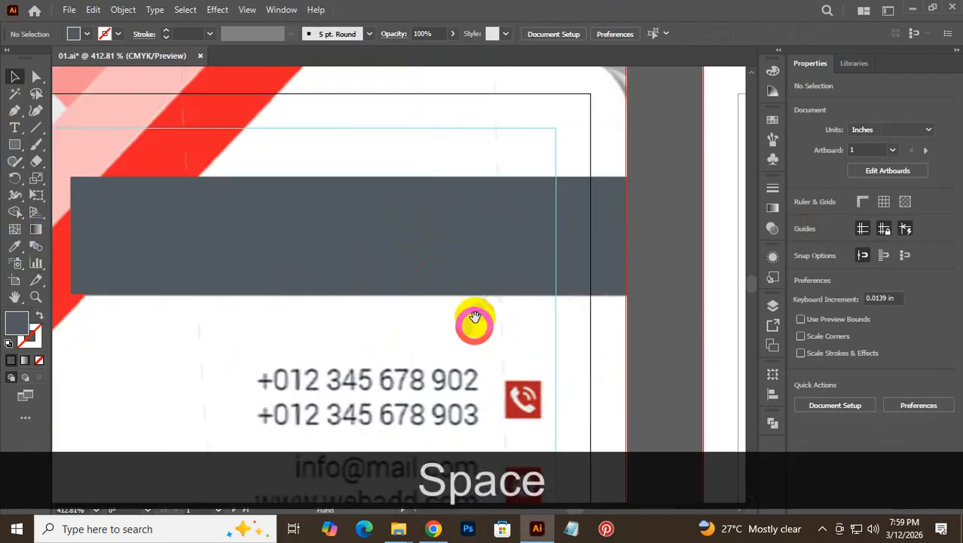
{"action": "left_click", "coordinate": [469, 248]}
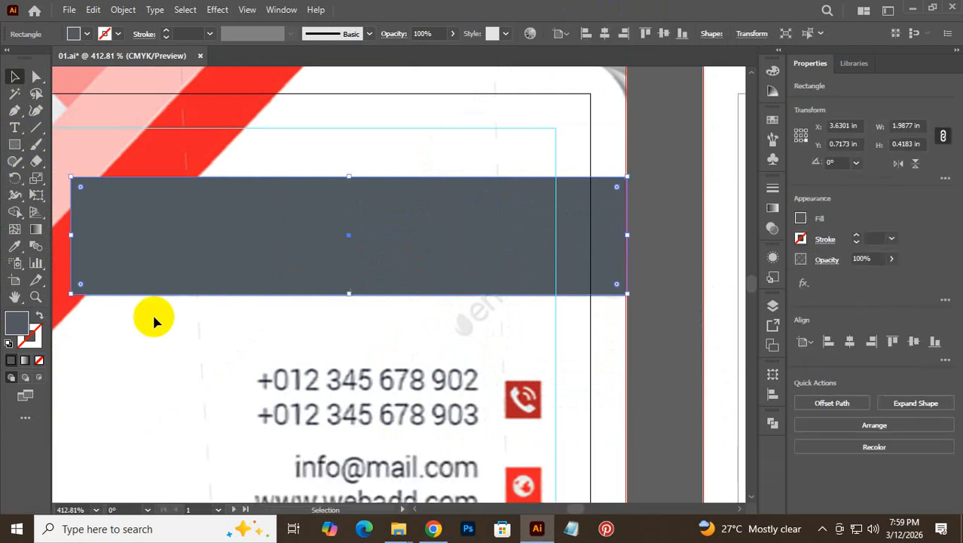
{"action": "left_click", "coordinate": [39, 361]}
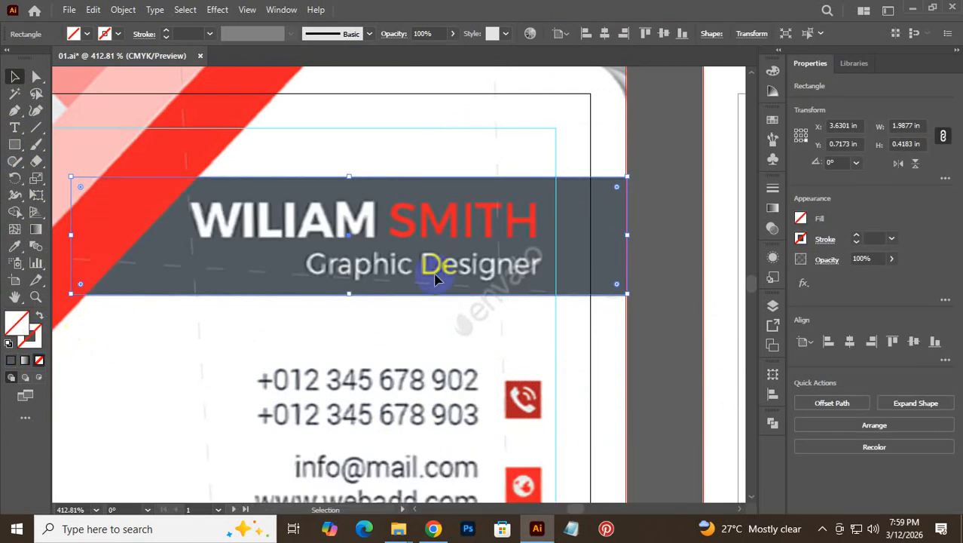
{"action": "left_click", "coordinate": [433, 528]}
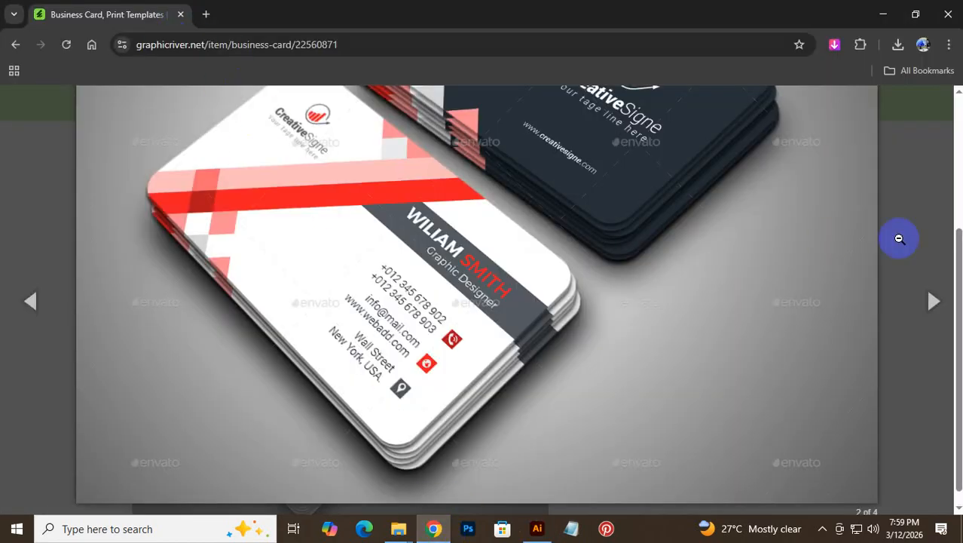
- Open the Roboto and Montserrat Font Squirrel pages in new tabs
{"action": "left_click", "coordinate": [929, 189]}
{"action": "scroll", "coordinate": [348, 351], "scroll_direction": "down", "scroll_amount": 20}
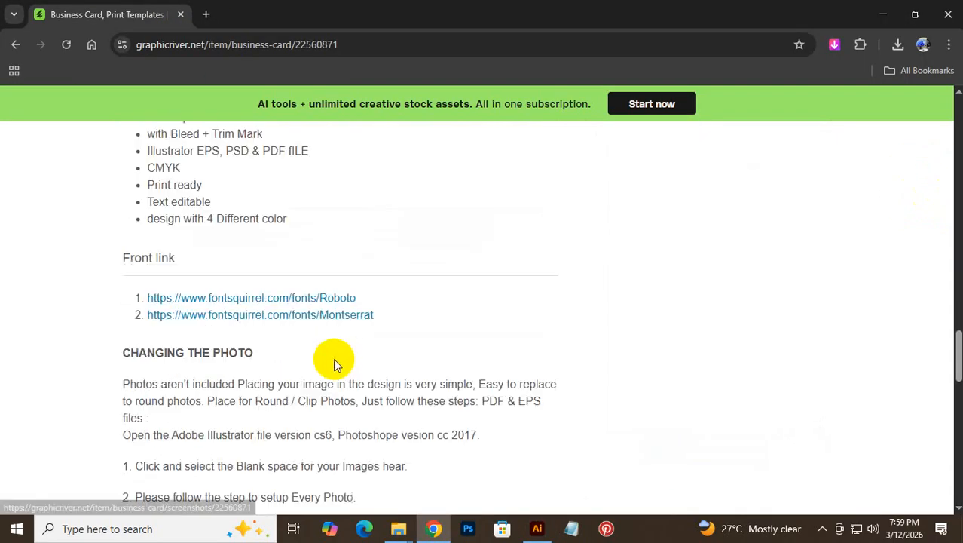
{"action": "scroll", "coordinate": [324, 354], "scroll_direction": "up", "scroll_amount": 6}
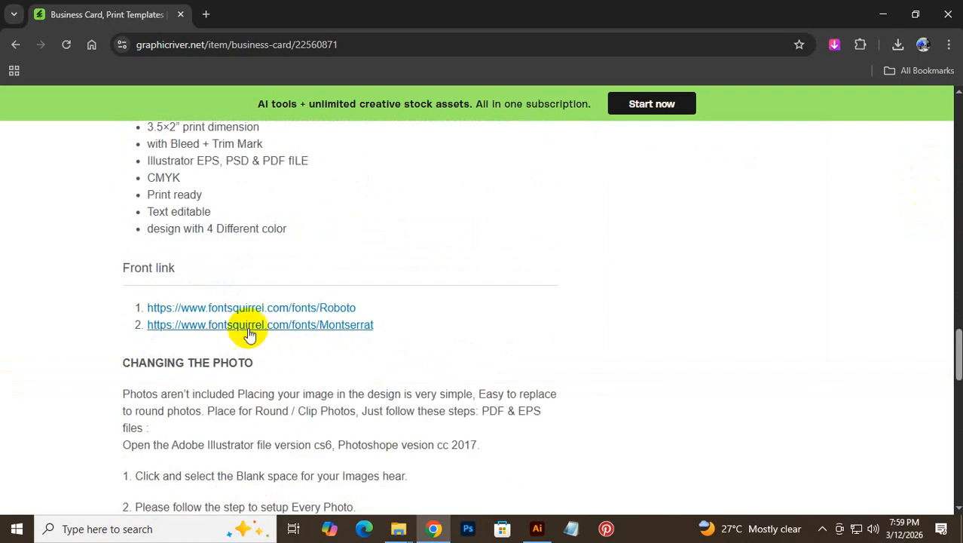
{"action": "left_click", "coordinate": [247, 312]}
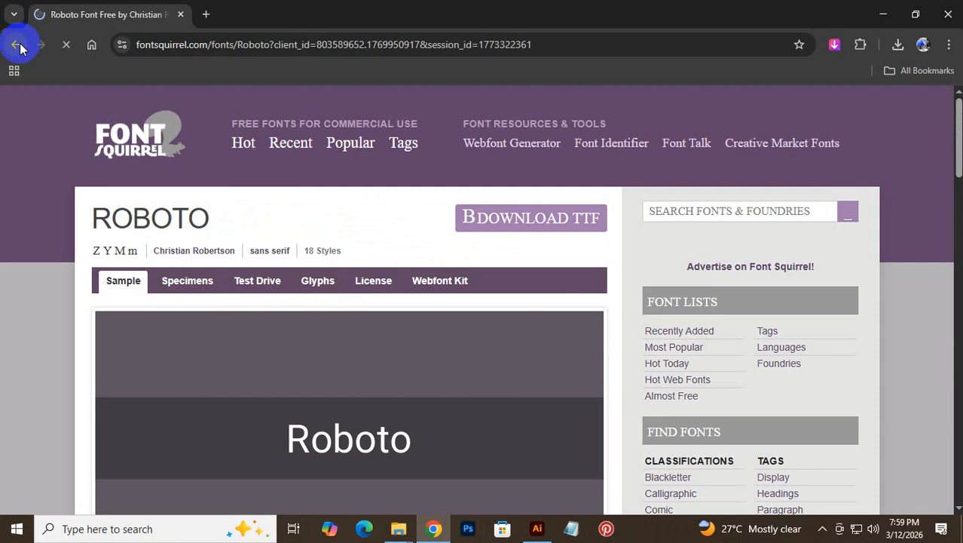
{"action": "left_click", "coordinate": [16, 45]}
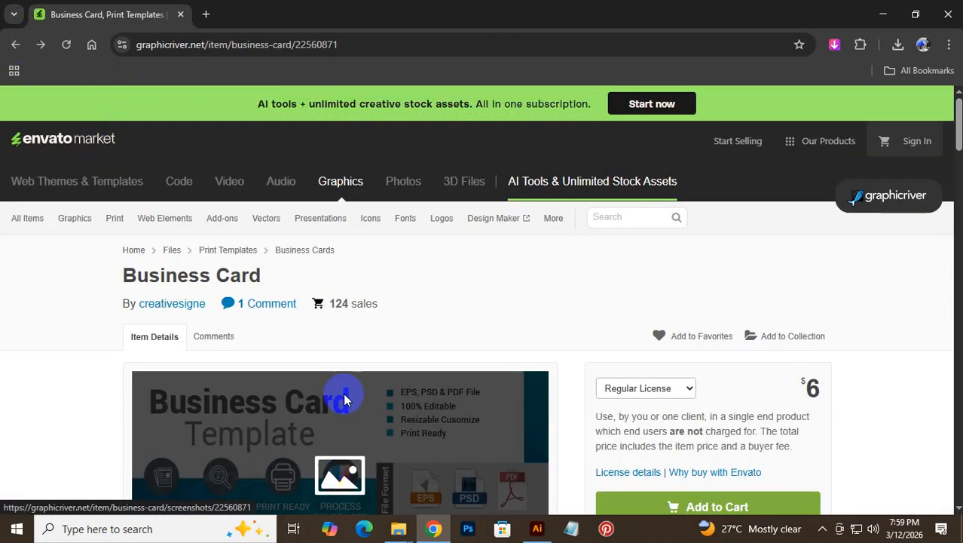
{"action": "scroll", "coordinate": [355, 305], "scroll_direction": "down", "scroll_amount": 15}
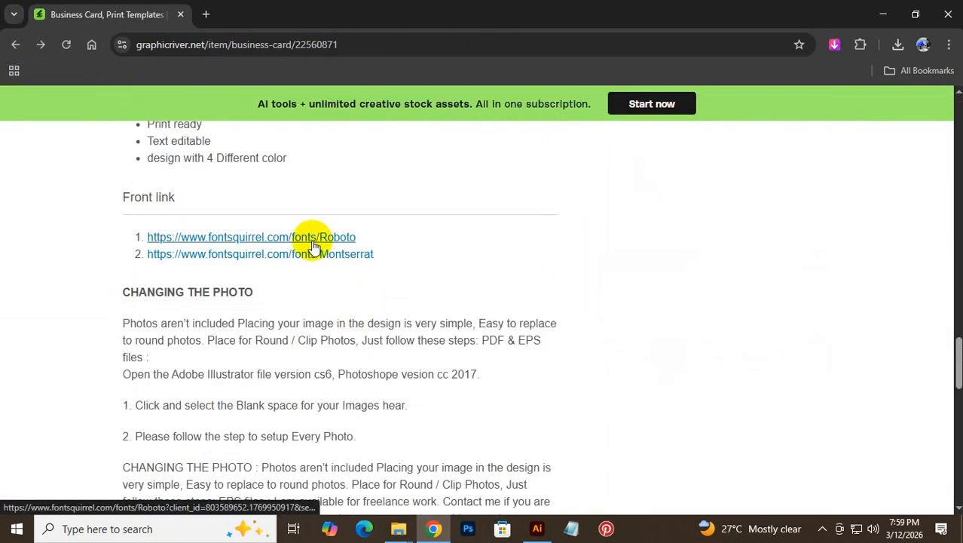
{"action": "right_click", "coordinate": [314, 244]}
{"action": "left_click", "coordinate": [417, 258]}
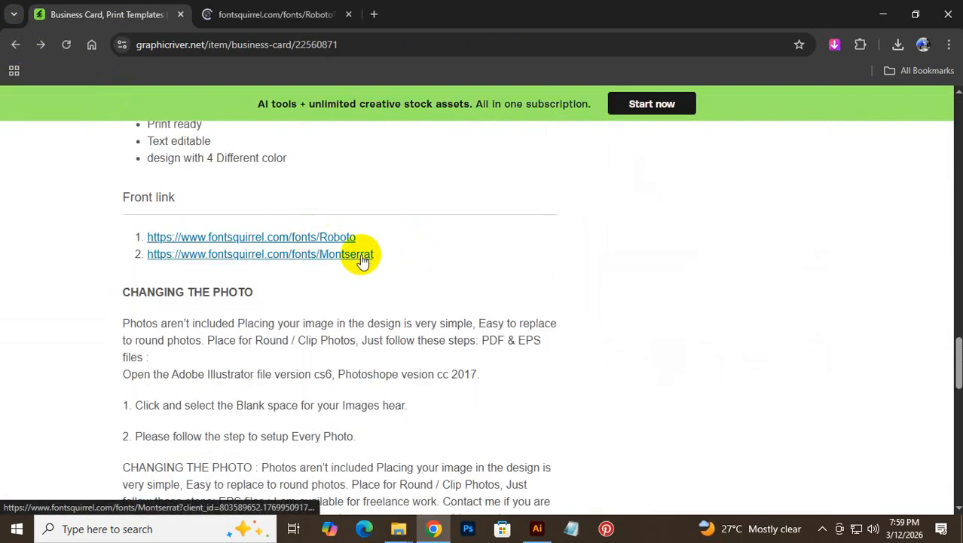
{"action": "right_click", "coordinate": [363, 260]}
{"action": "left_click", "coordinate": [406, 274]}
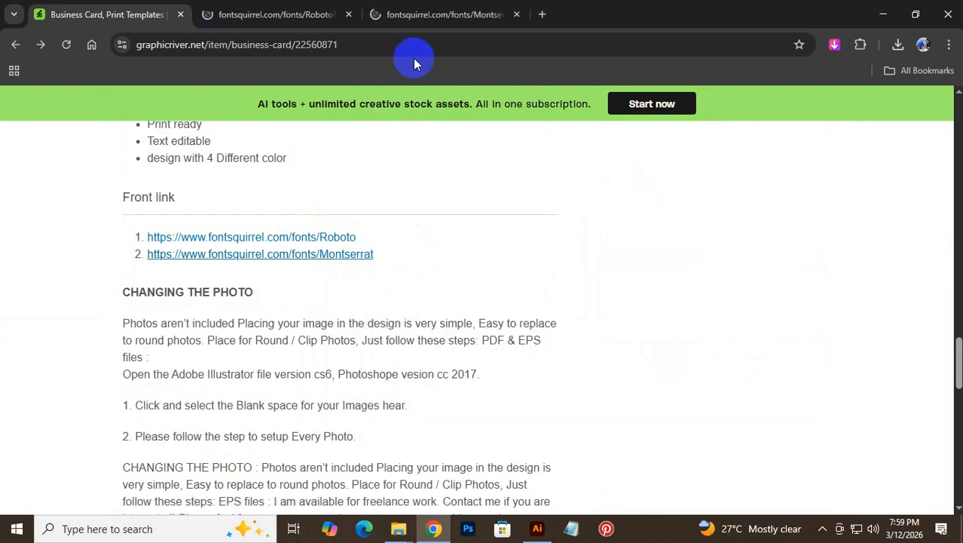
- Download the Montserrat and Roboto font packages, then close both Font Squirrel tabs
{"action": "left_click", "coordinate": [288, 13]}
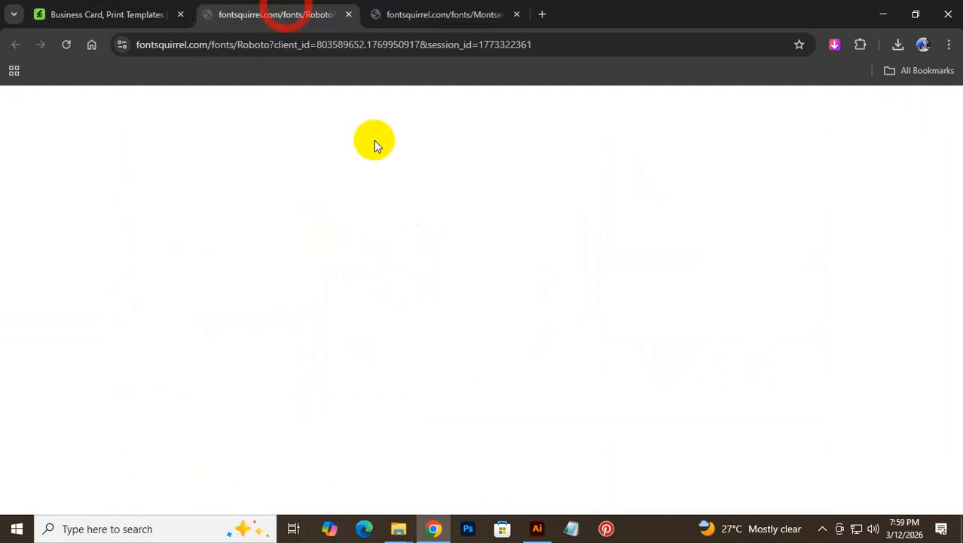
{"action": "left_click", "coordinate": [418, 14]}
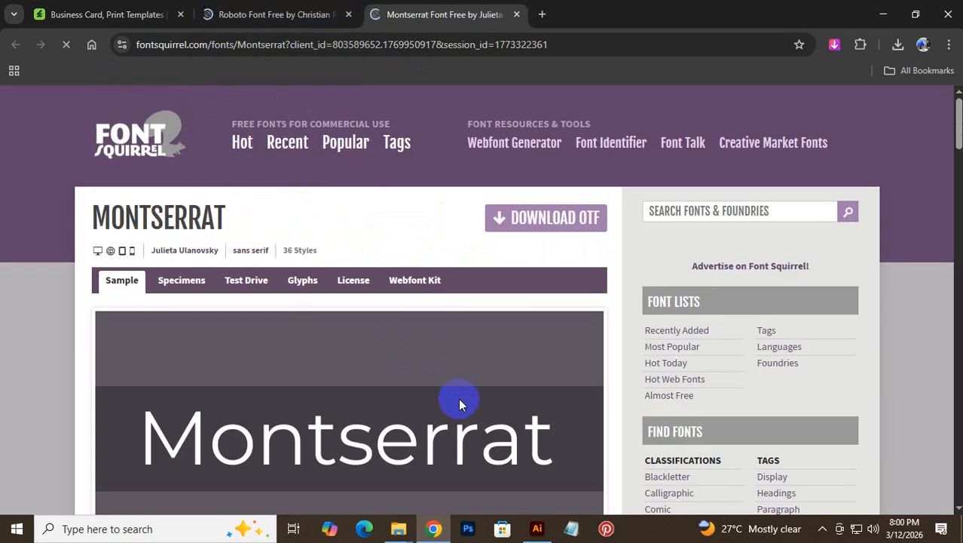
{"action": "scroll", "coordinate": [459, 398], "scroll_direction": "down", "scroll_amount": 15}
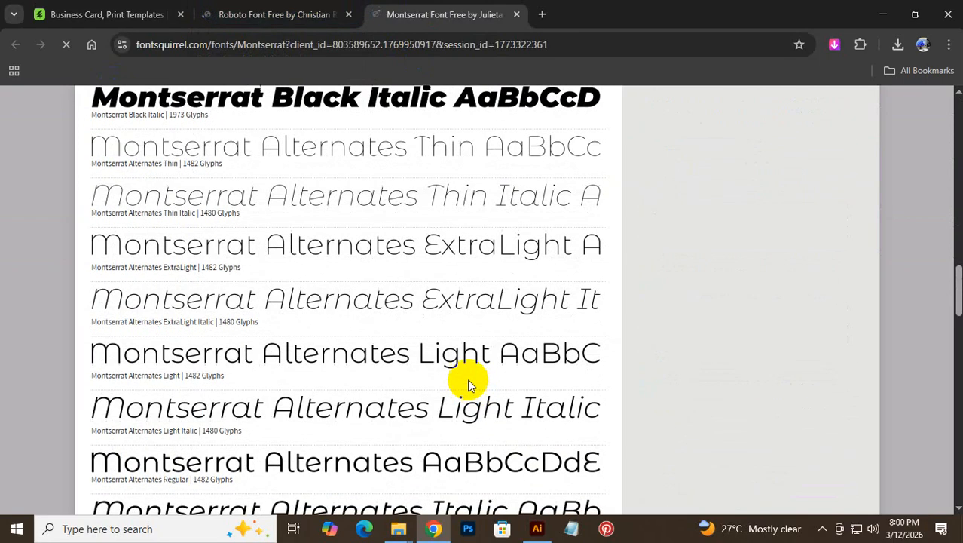
{"action": "scroll", "coordinate": [466, 377], "scroll_direction": "down", "scroll_amount": 12}
{"action": "scroll", "coordinate": [461, 372], "scroll_direction": "up", "scroll_amount": 10}
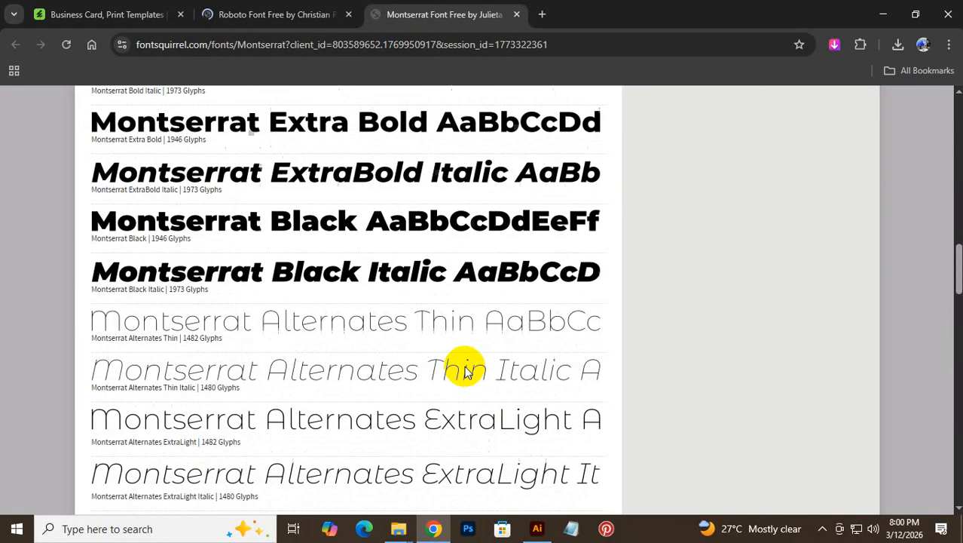
{"action": "scroll", "coordinate": [465, 371], "scroll_direction": "up", "scroll_amount": 17}
{"action": "left_click", "coordinate": [560, 220]}
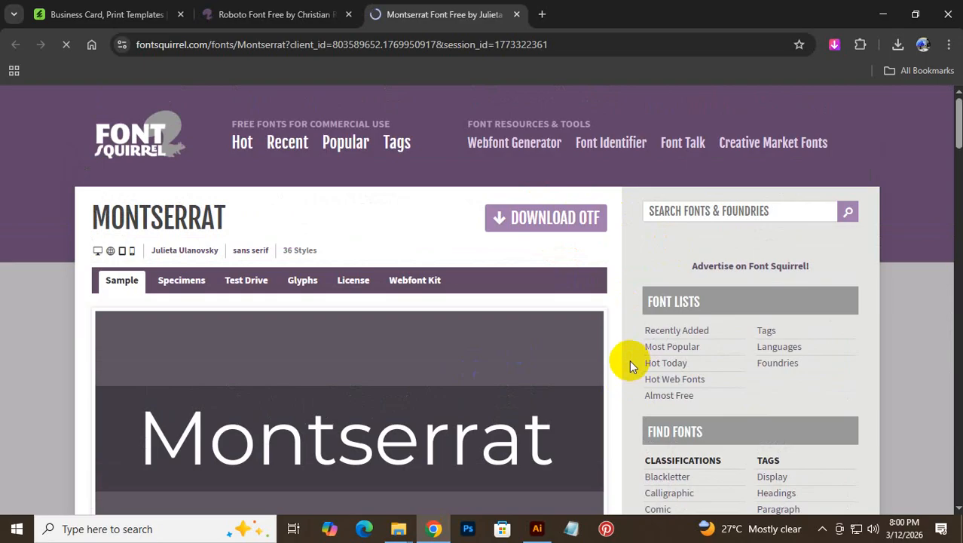
{"action": "left_click", "coordinate": [331, 15]}
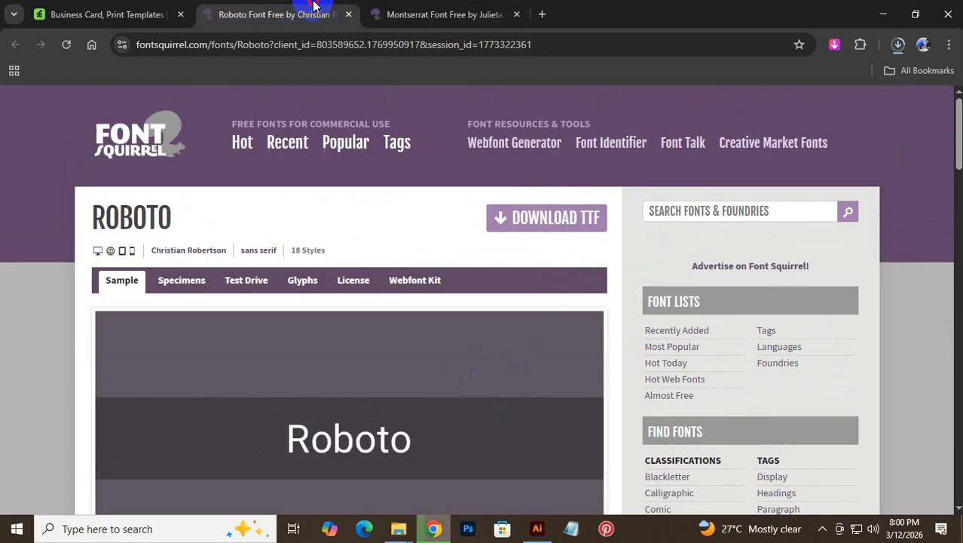
{"action": "left_click", "coordinate": [522, 219]}
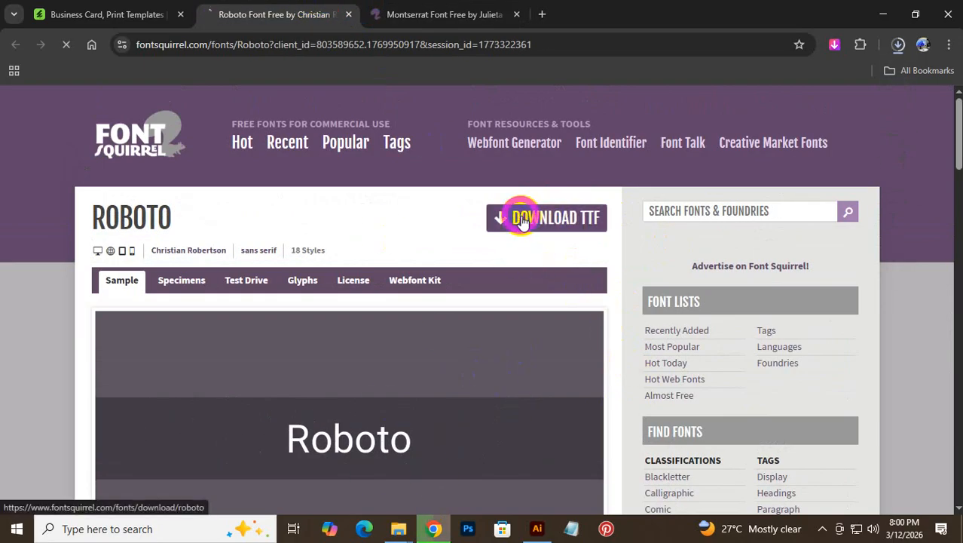
{"action": "left_click", "coordinate": [351, 16]}
{"action": "left_click", "coordinate": [350, 15]}
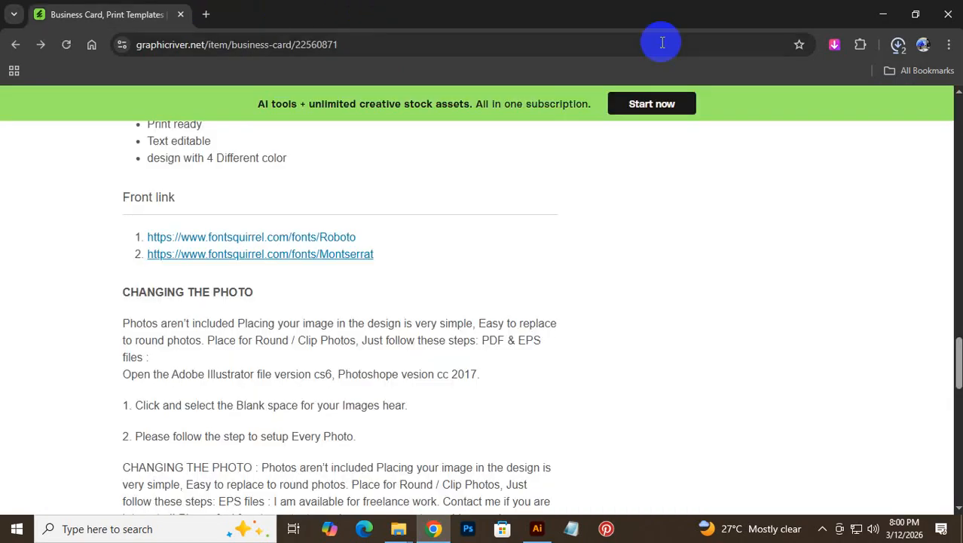
- Extract the downloaded roboto and montserrat archives into their own folders
{"action": "left_click", "coordinate": [899, 45]}
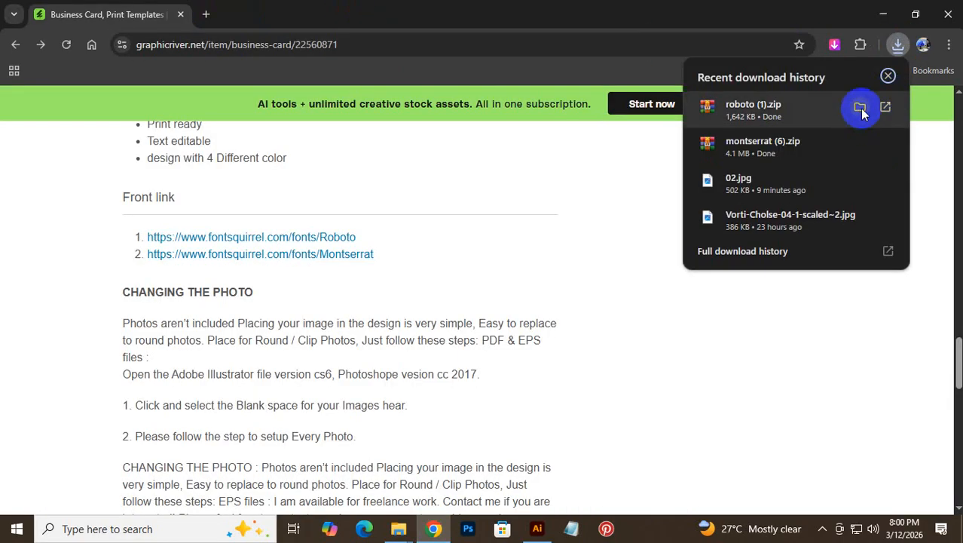
{"action": "left_click", "coordinate": [860, 110]}
{"action": "left_click_drag", "start_coordinate": [718, 194], "coordinate": [603, 167]}
{"action": "right_click", "coordinate": [600, 164]}
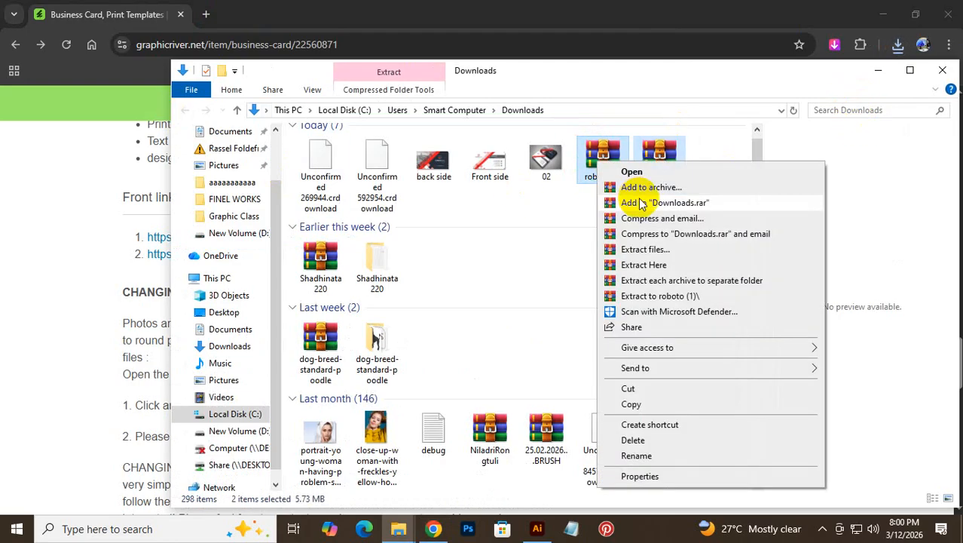
{"action": "left_click", "coordinate": [720, 286]}
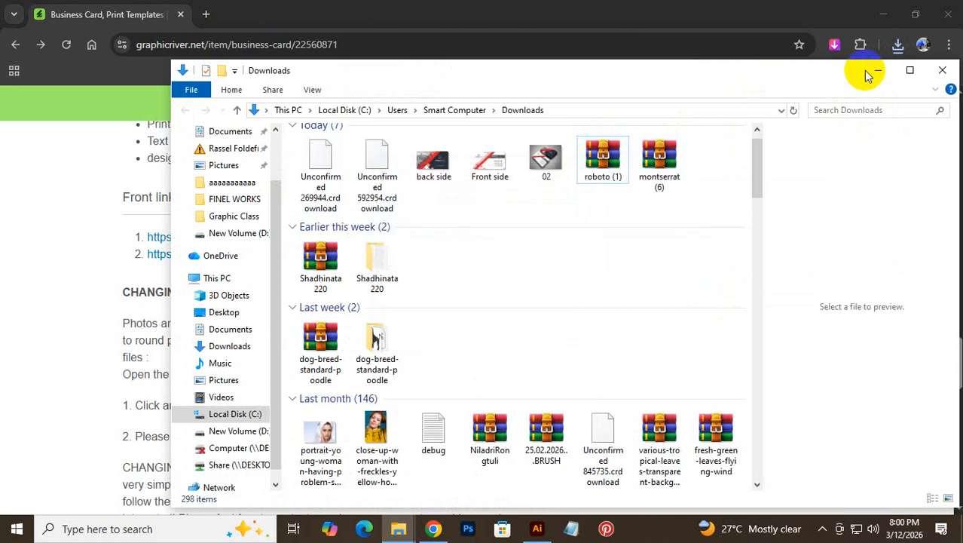
{"action": "left_click", "coordinate": [908, 71]}
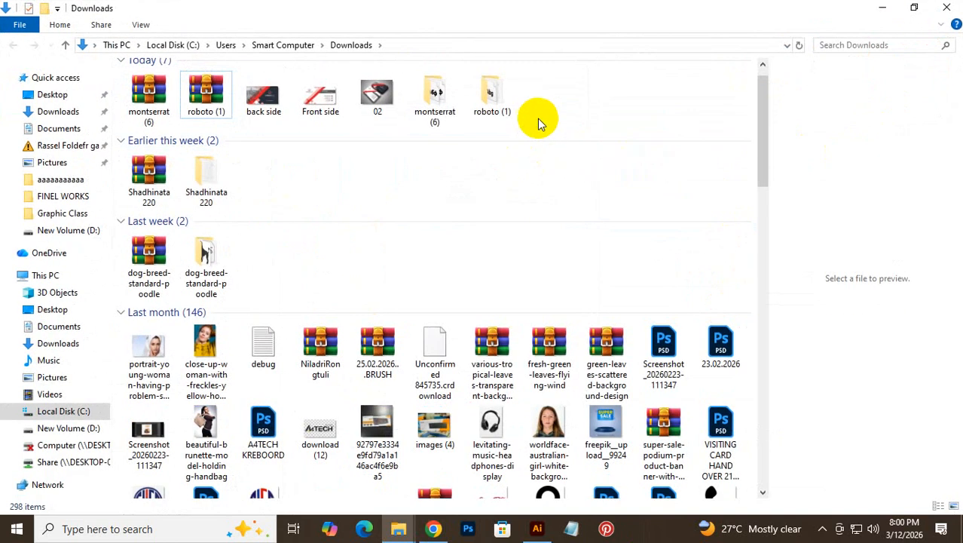
- Install all the Roboto font files, replacing existing copies for every item
{"action": "double_click", "coordinate": [497, 98]}
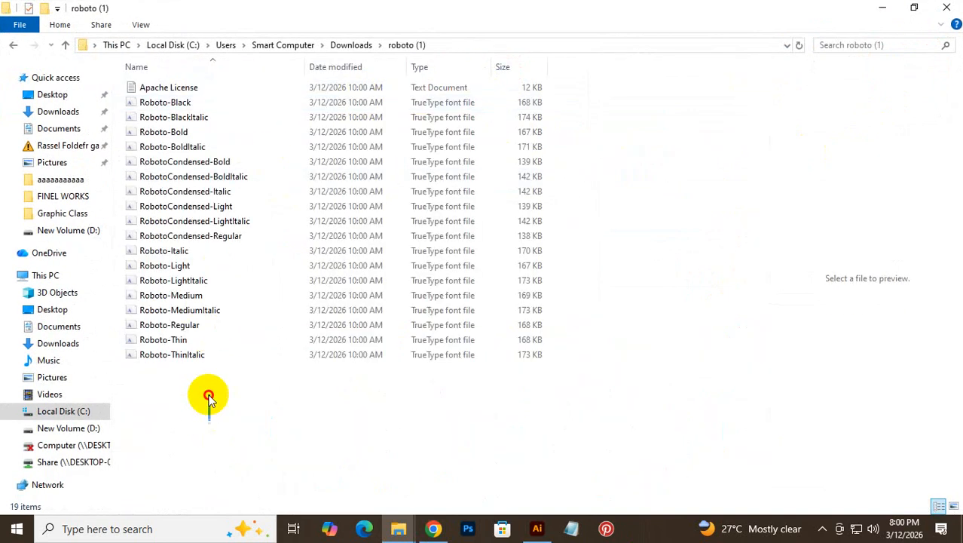
{"action": "left_click_drag", "start_coordinate": [211, 419], "coordinate": [140, 107]}
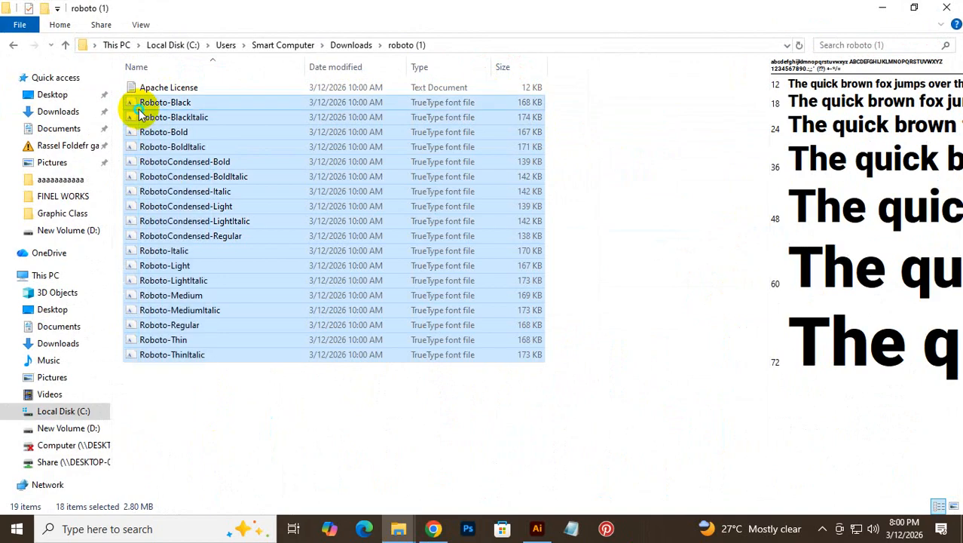
{"action": "right_click", "coordinate": [140, 109]}
{"action": "left_click", "coordinate": [228, 121]}
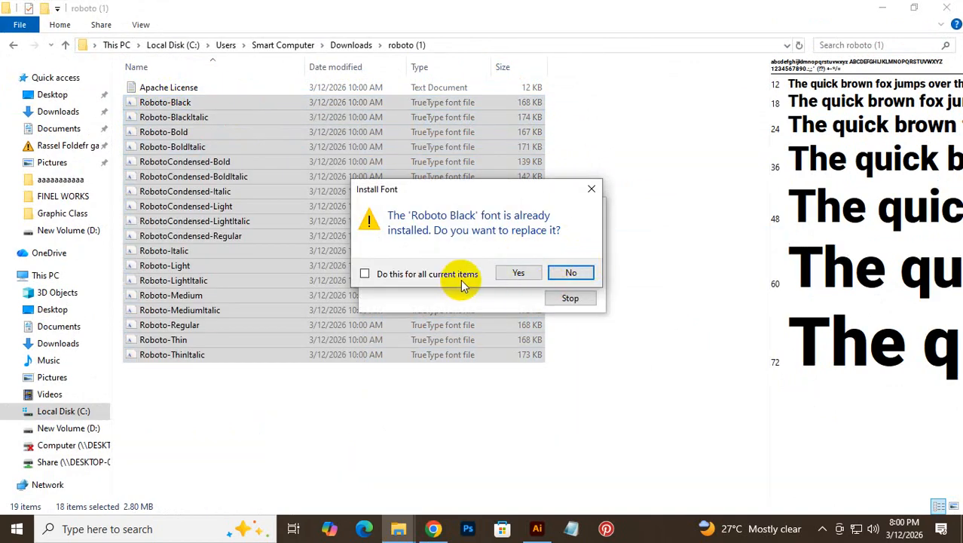
{"action": "left_click", "coordinate": [407, 276]}
{"action": "left_click", "coordinate": [518, 273]}
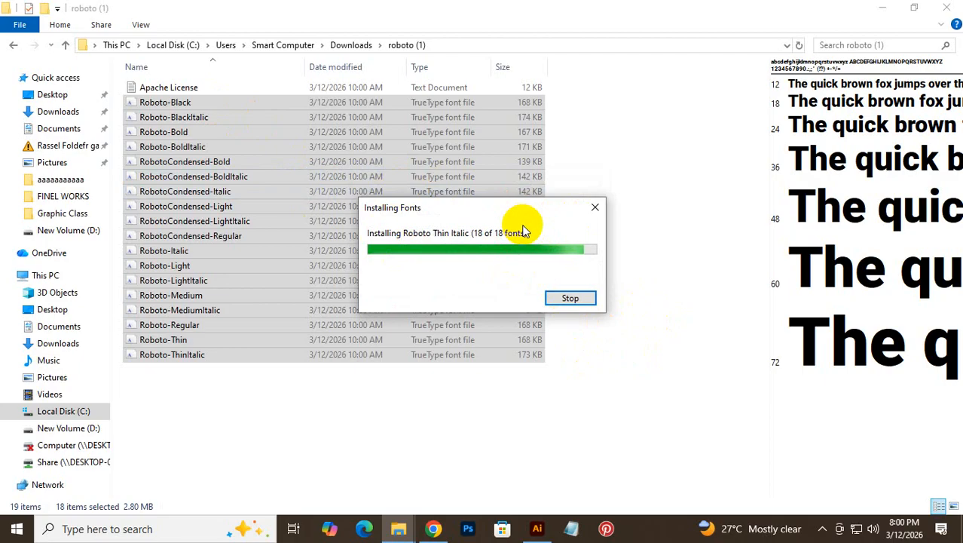
{"action": "left_click", "coordinate": [13, 44]}
- Select all 36 font files in montserrat (6) and install them
{"action": "double_click", "coordinate": [431, 108]}
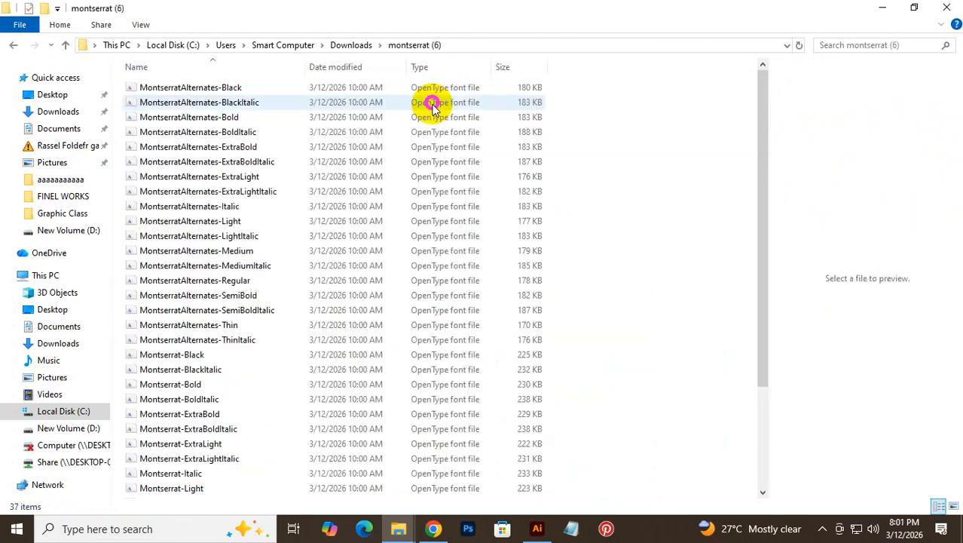
{"action": "scroll", "coordinate": [154, 181], "scroll_direction": "down", "scroll_amount": 3}
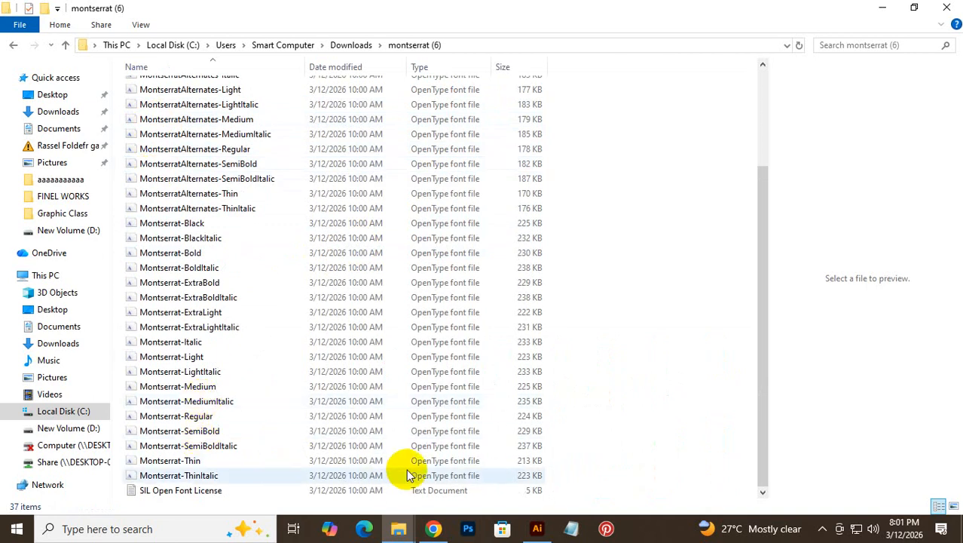
{"action": "left_click_drag", "start_coordinate": [562, 476], "coordinate": [21, 17]}
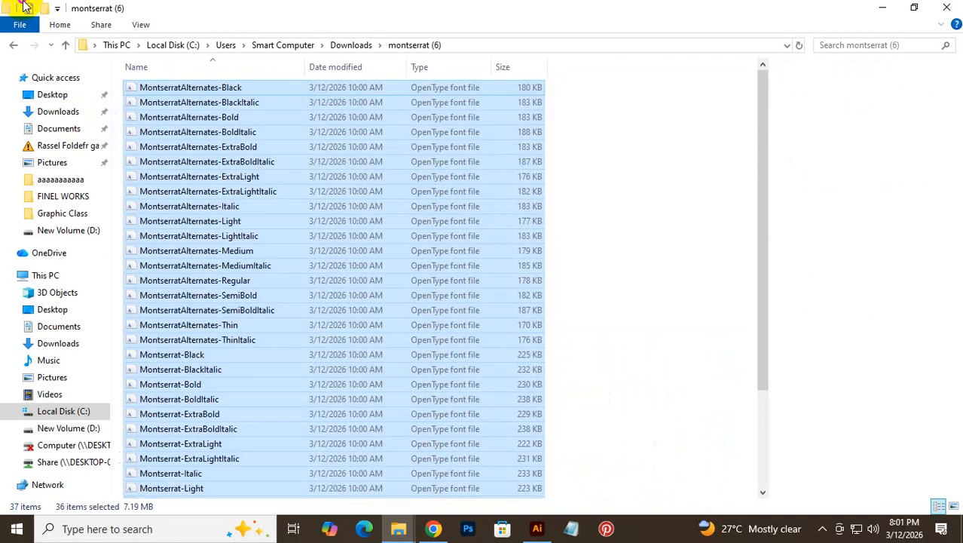
{"action": "right_click", "coordinate": [225, 192]}
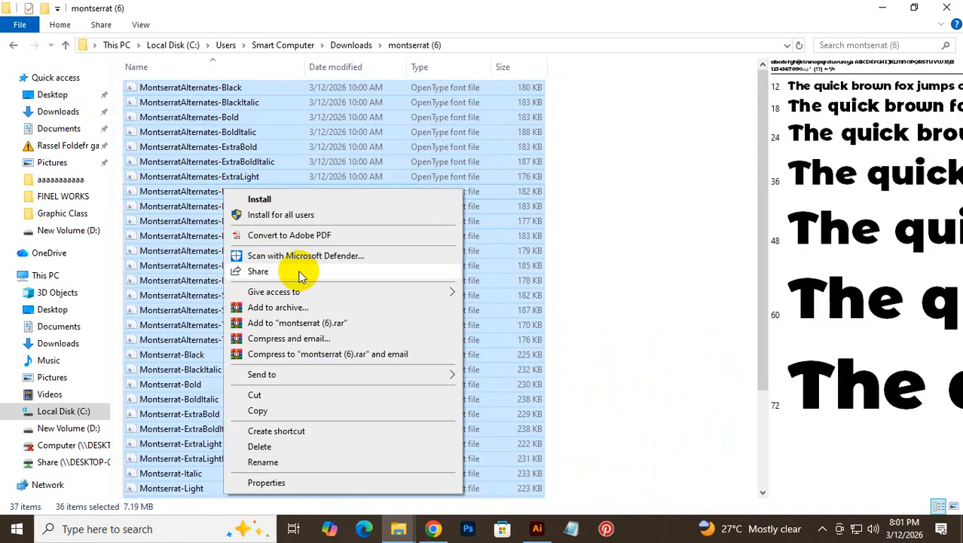
{"action": "left_click", "coordinate": [288, 199]}
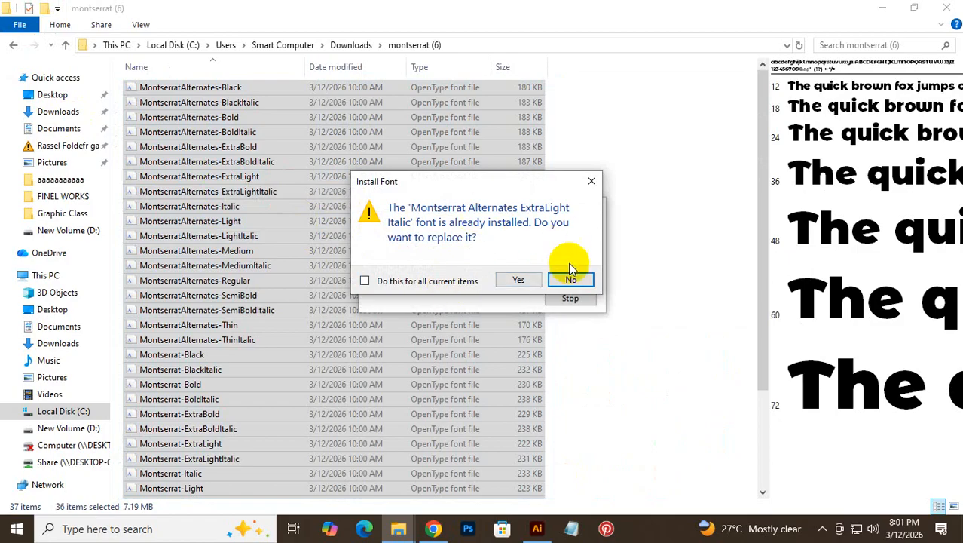
- Keep existing copies of all already-installed fonts, then close the folder window
{"action": "left_click", "coordinate": [570, 280]}
{"action": "left_click", "coordinate": [592, 182]}
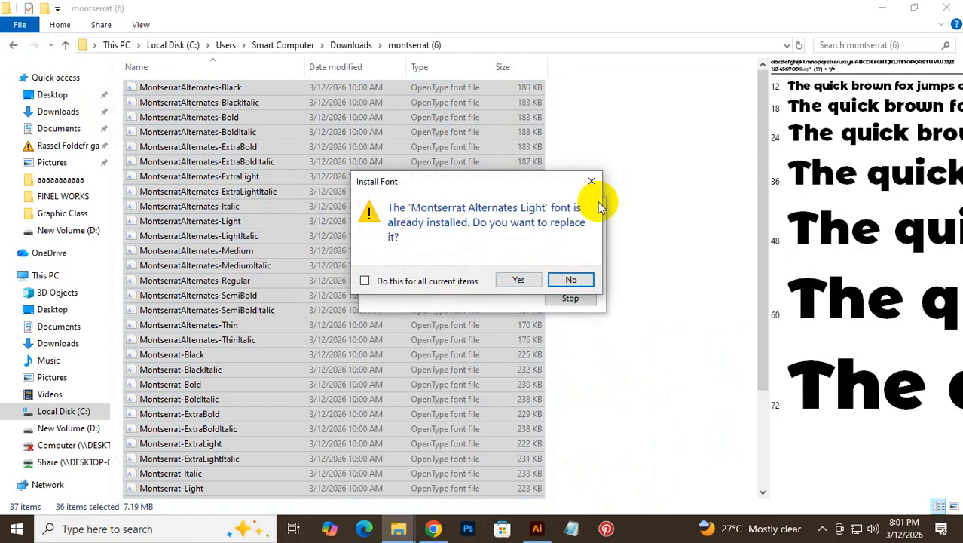
{"action": "left_click", "coordinate": [593, 182]}
{"action": "left_click", "coordinate": [593, 182]}
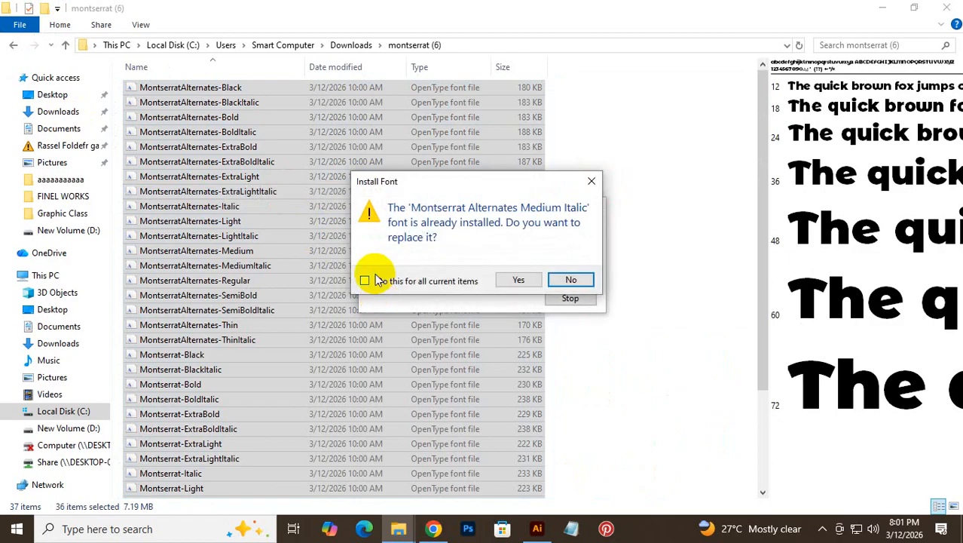
{"action": "left_click", "coordinate": [367, 281]}
{"action": "left_click", "coordinate": [570, 280]}
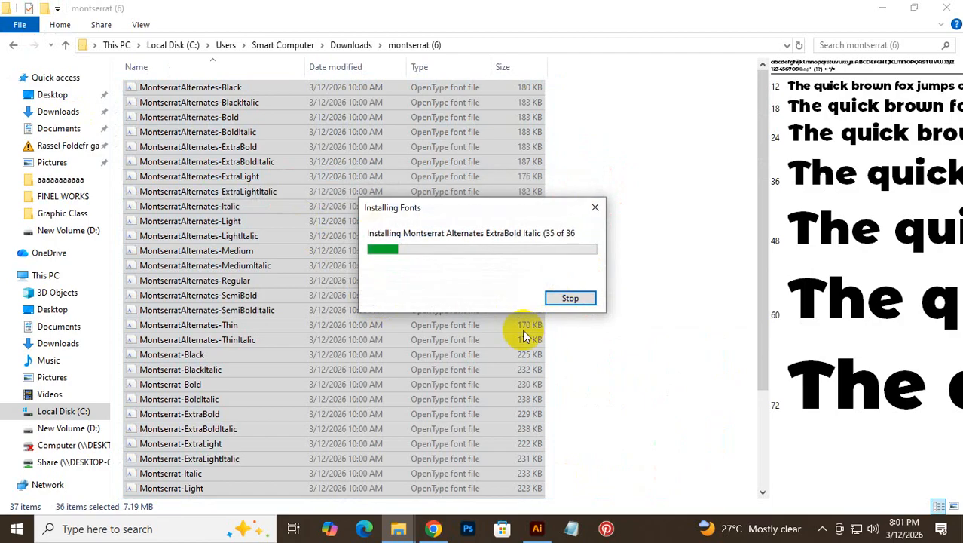
{"action": "left_click", "coordinate": [596, 208]}
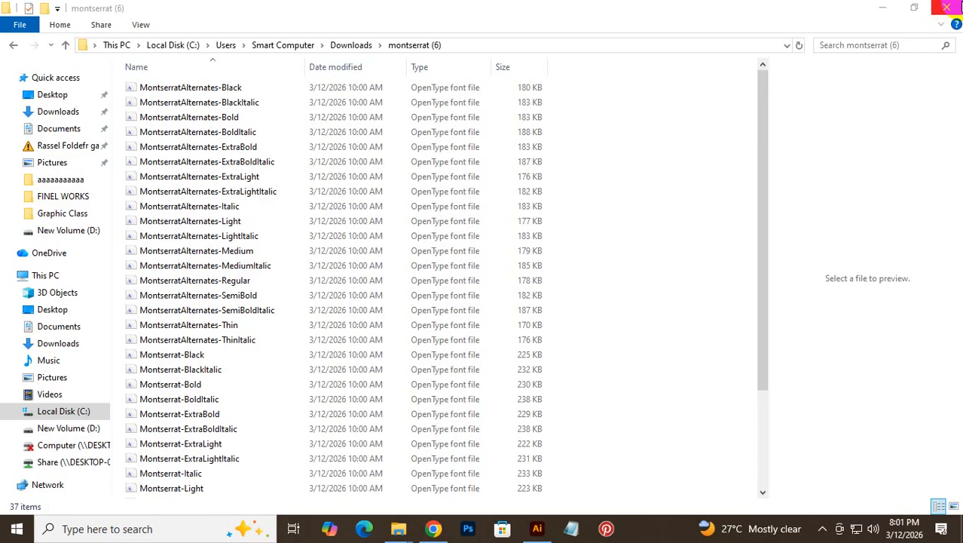
{"action": "left_click", "coordinate": [956, 7]}
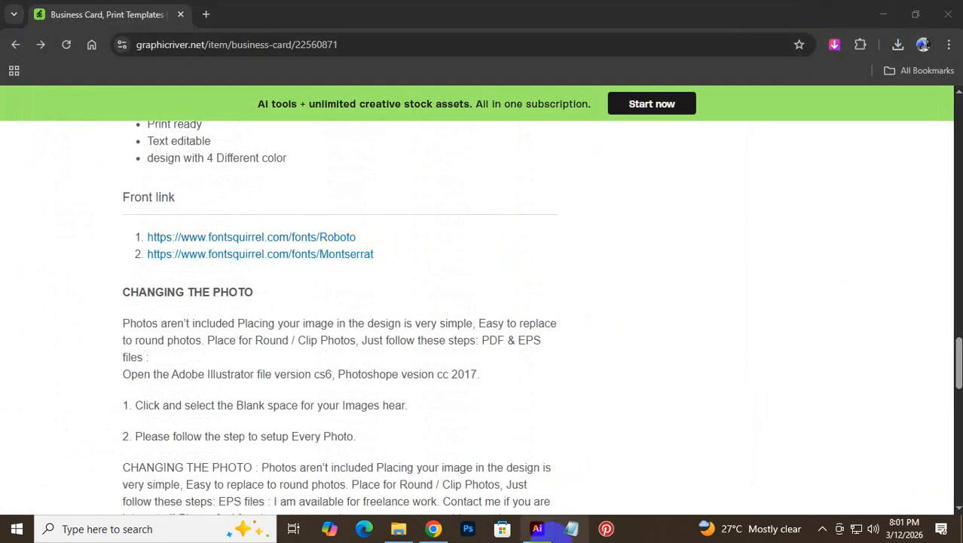
{"action": "left_click", "coordinate": [537, 529]}
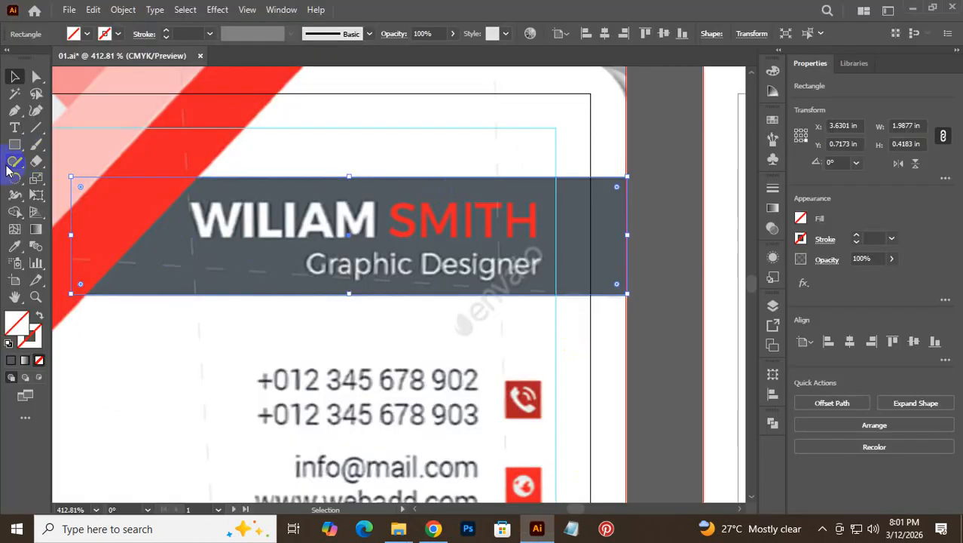
- Type the cardholder's name in capitals as new point text above the bar, then search fonts for 'MONS'
{"action": "left_click", "coordinate": [14, 128]}
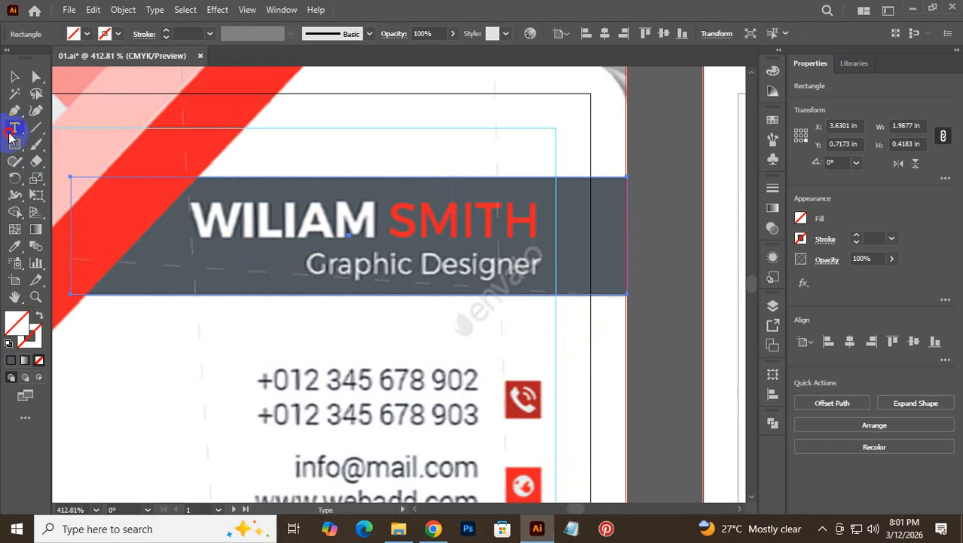
{"action": "left_click", "coordinate": [290, 140]}
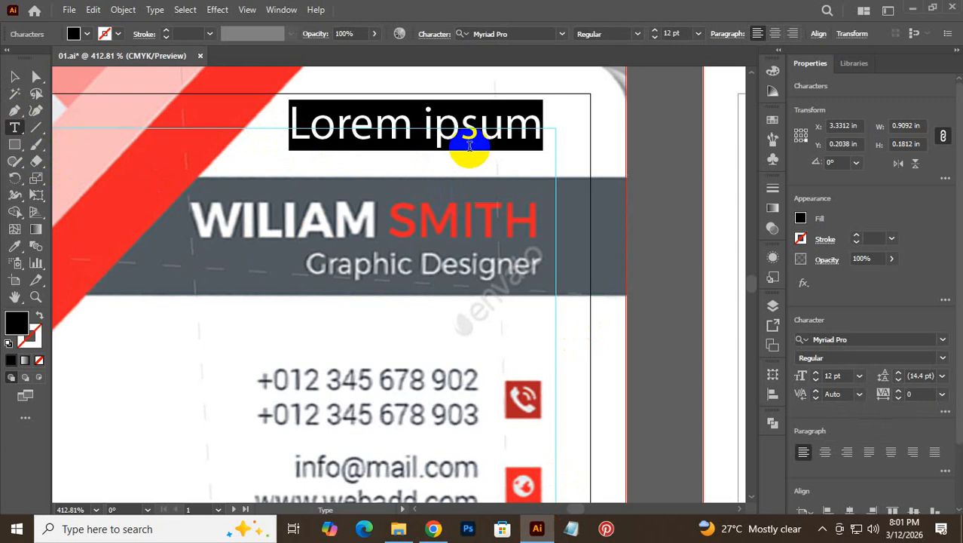
{"action": "key", "text": "Caps_Lock"}
{"action": "type", "text": "W"}
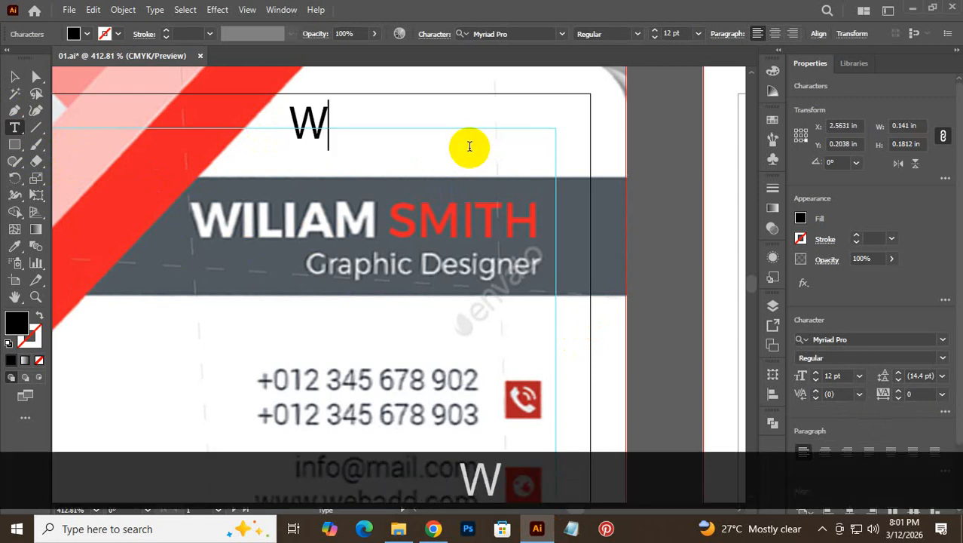
{"action": "type", "text": "ILI"}
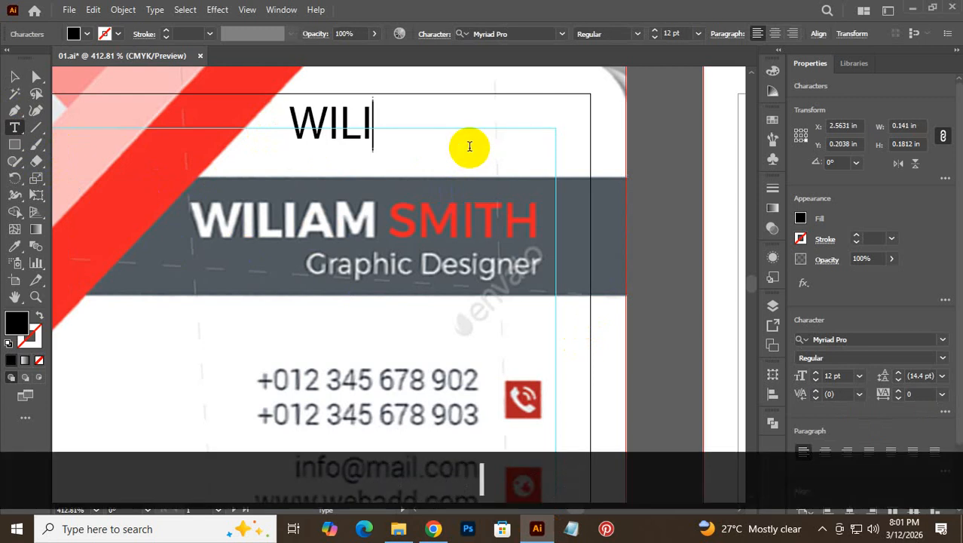
{"action": "type", "text": "AM "}
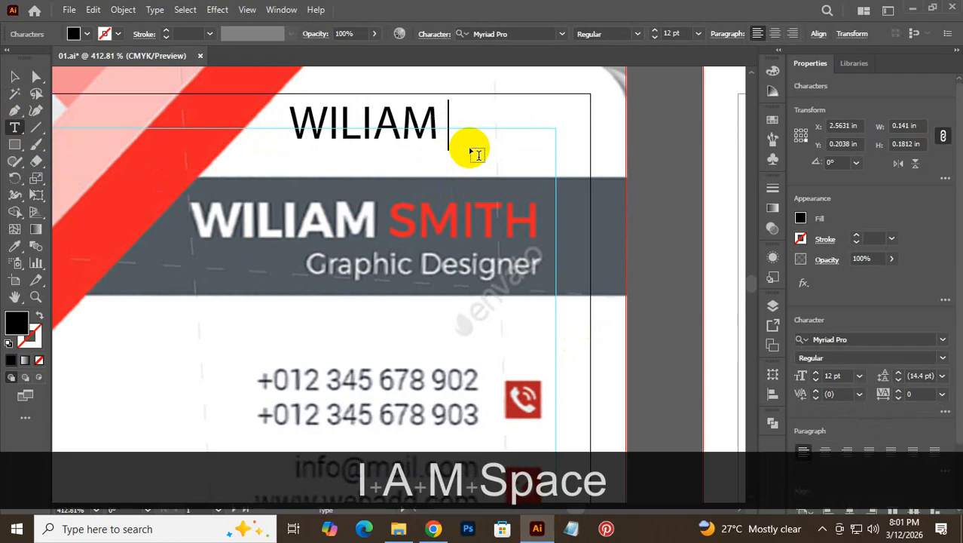
{"action": "type", "text": "SMITH"}
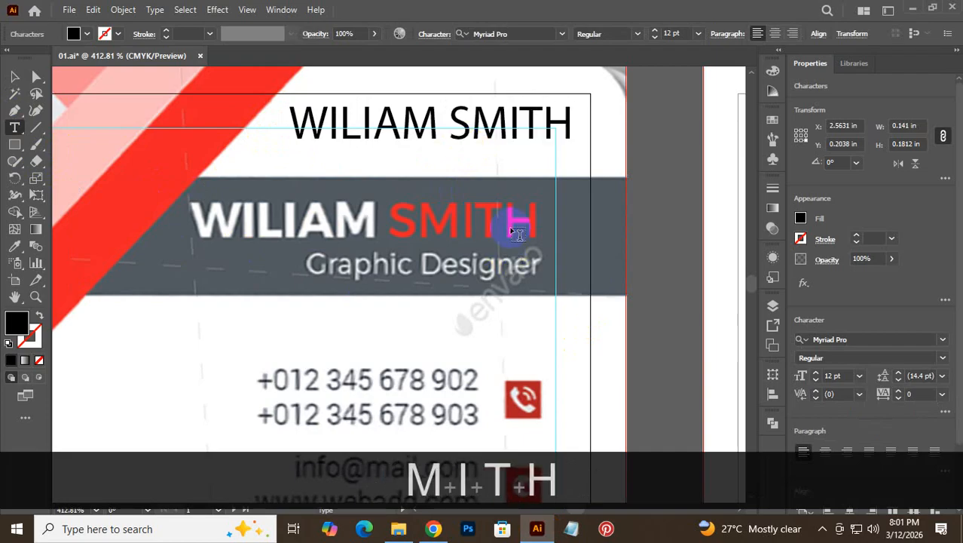
{"action": "key", "text": "ctrl+a"}
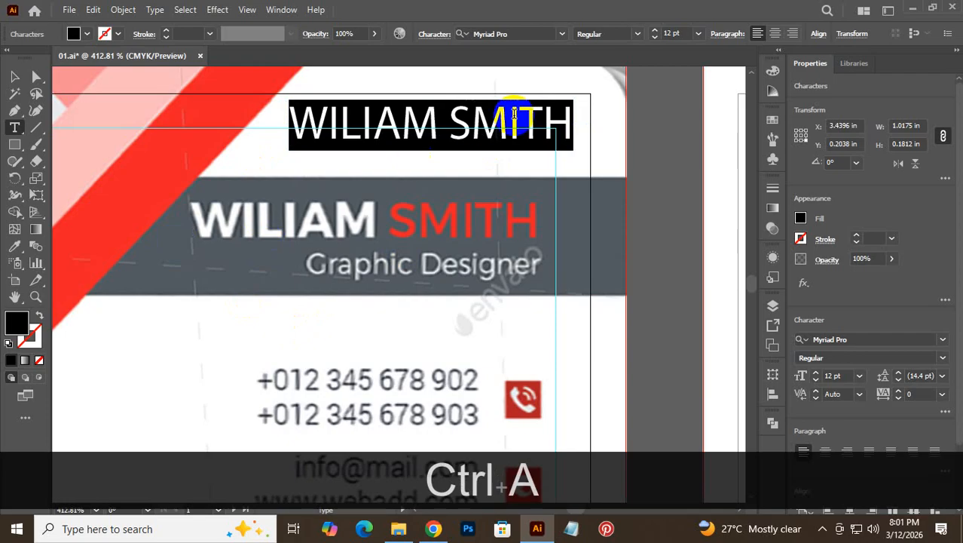
{"action": "left_click", "coordinate": [530, 33]}
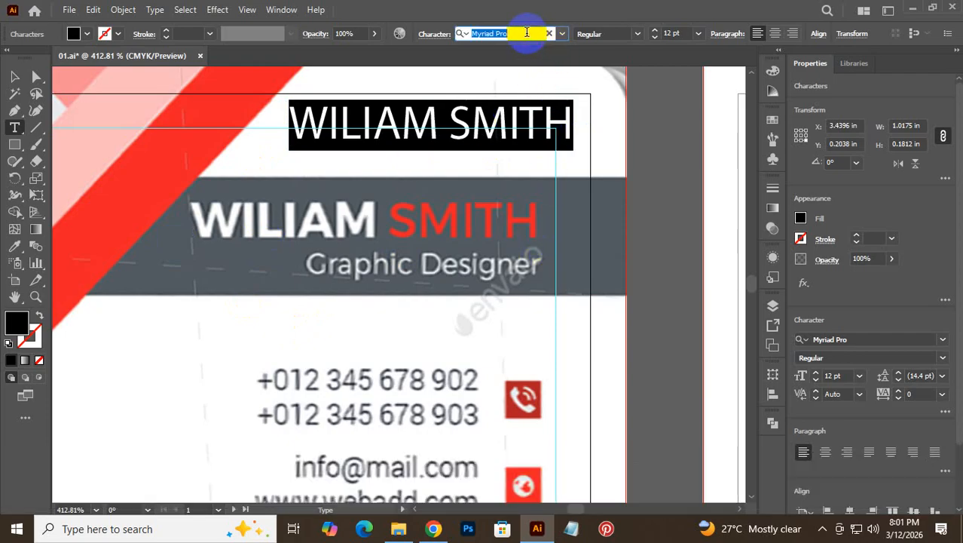
{"action": "type", "text": "MONS"}
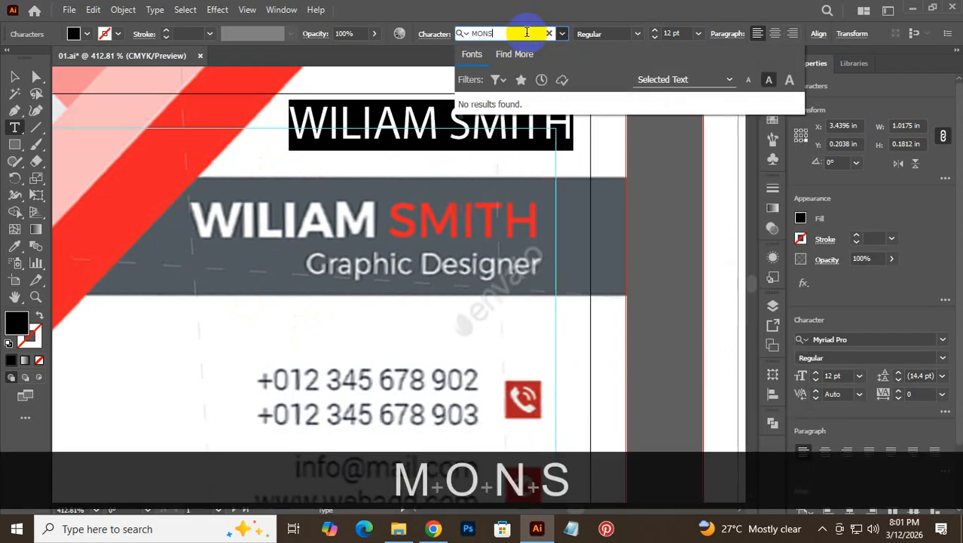
- Apply Montserrat to the heading, trying Black Italic and Bold Italic before settling on Bold
{"action": "key", "text": "BackSpace"}
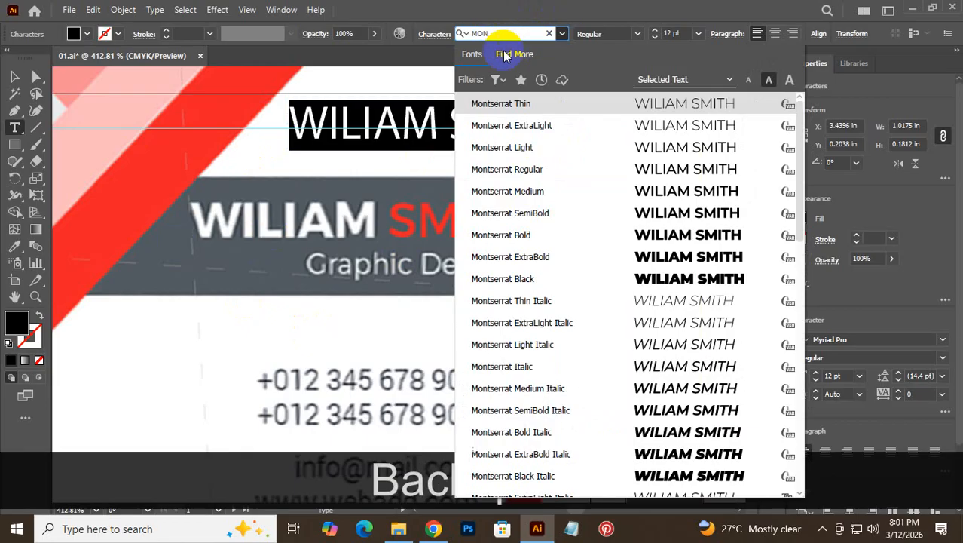
{"action": "left_click", "coordinate": [542, 235]}
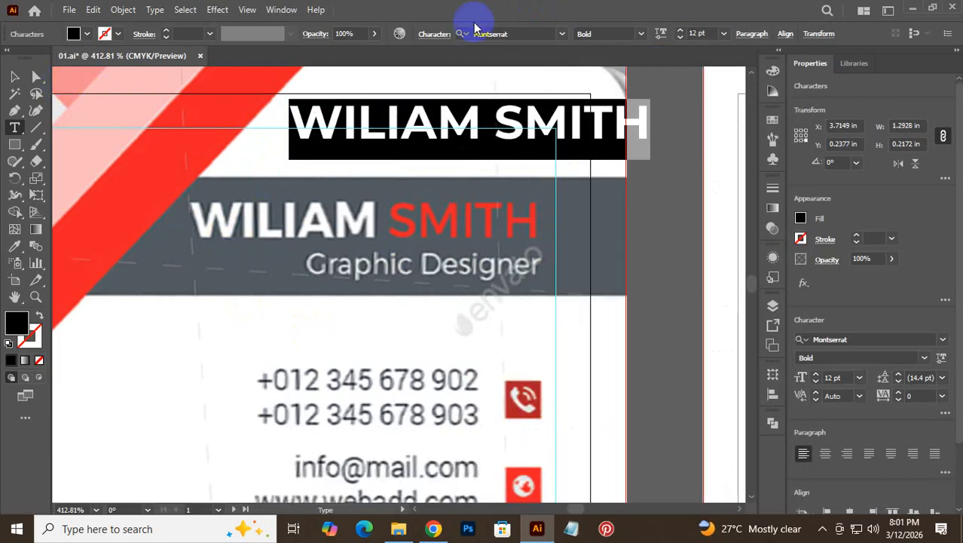
{"action": "left_click", "coordinate": [640, 33]}
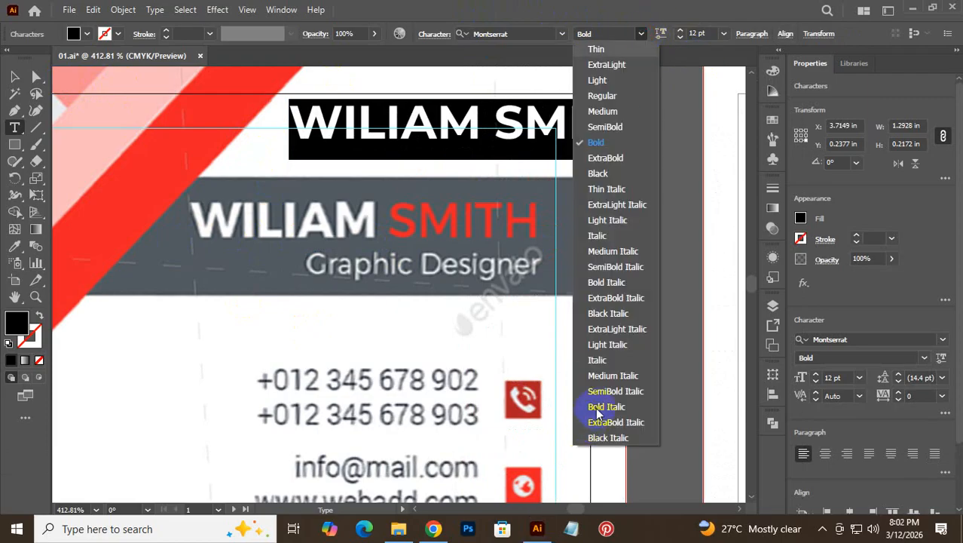
{"action": "left_click", "coordinate": [608, 438]}
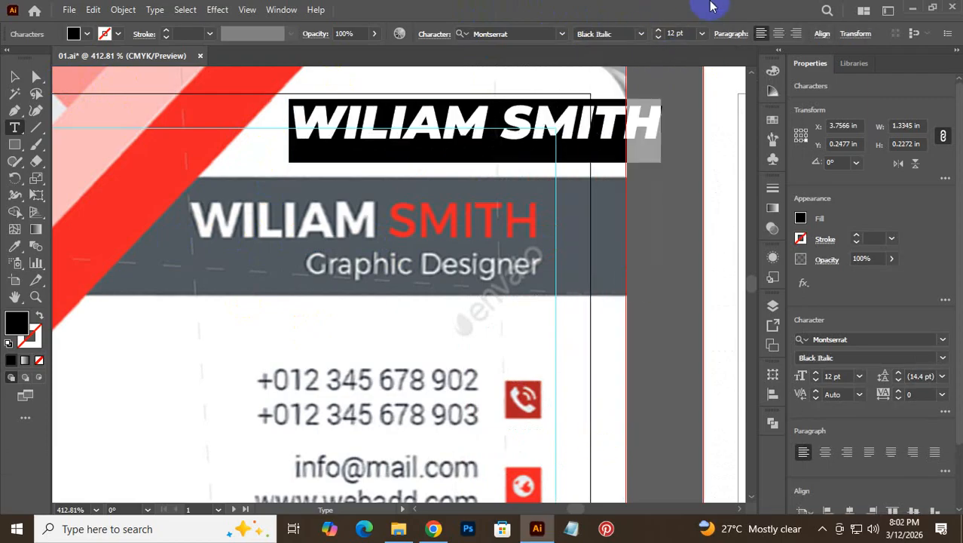
{"action": "left_click", "coordinate": [640, 33]}
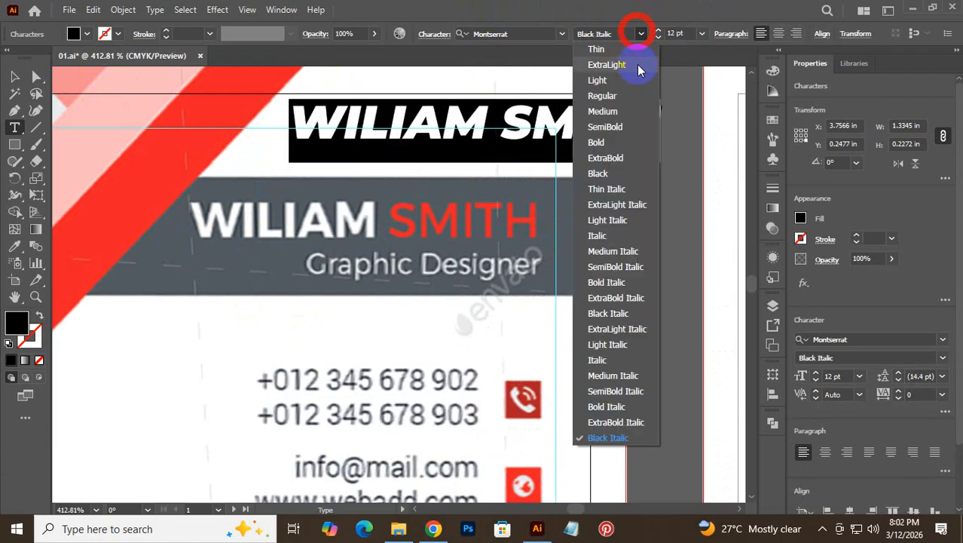
{"action": "left_click", "coordinate": [610, 406]}
{"action": "left_click", "coordinate": [610, 409]}
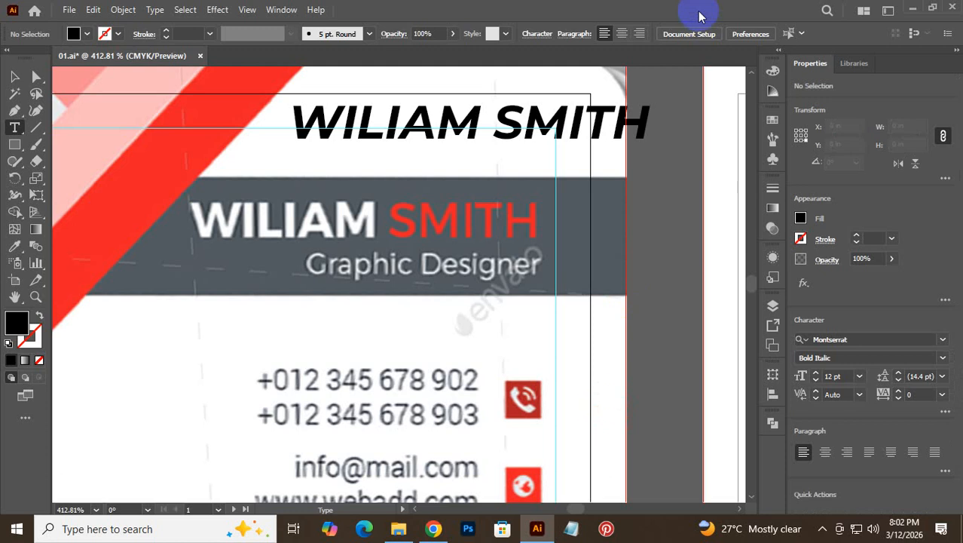
{"action": "double_click", "coordinate": [519, 119]}
{"action": "left_click", "coordinate": [519, 118]}
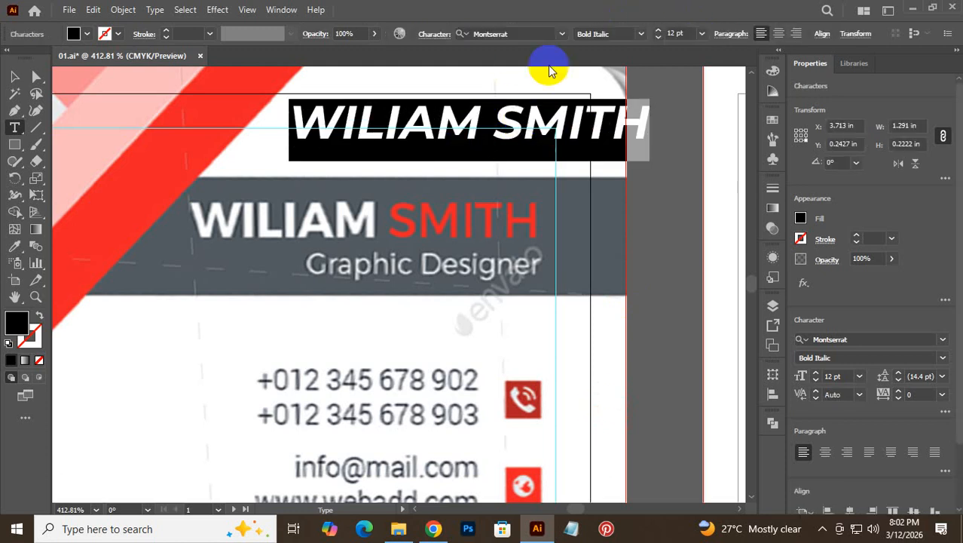
{"action": "left_click", "coordinate": [640, 34]}
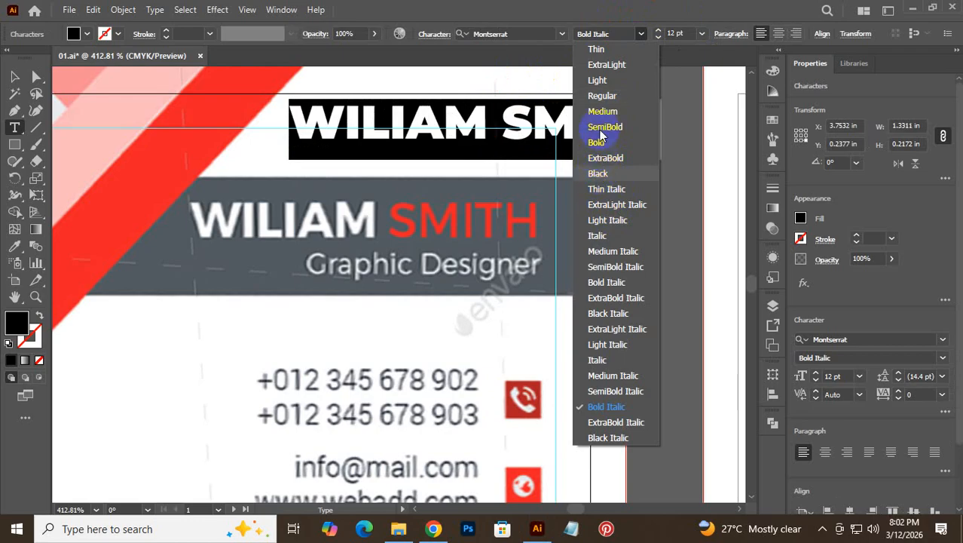
{"action": "left_click", "coordinate": [596, 142]}
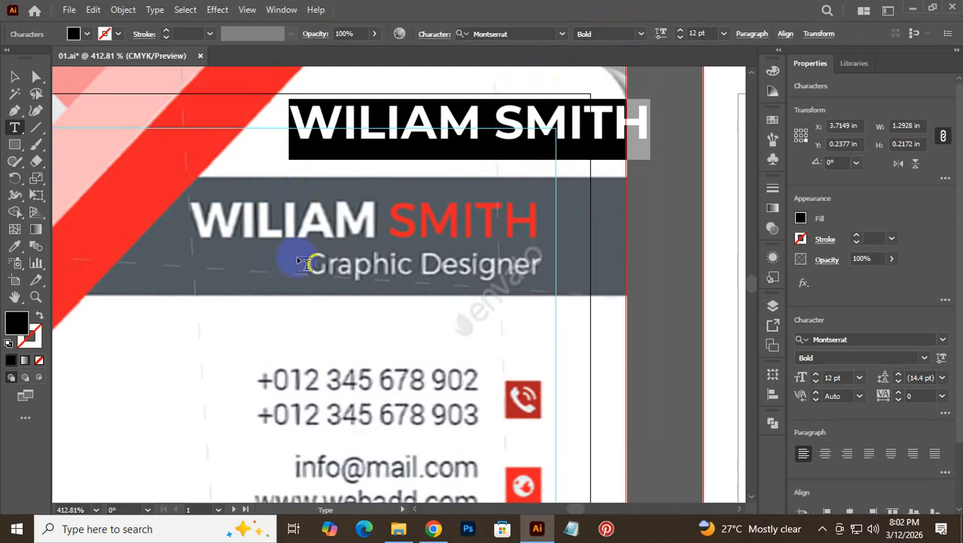
{"action": "left_click", "coordinate": [14, 77]}
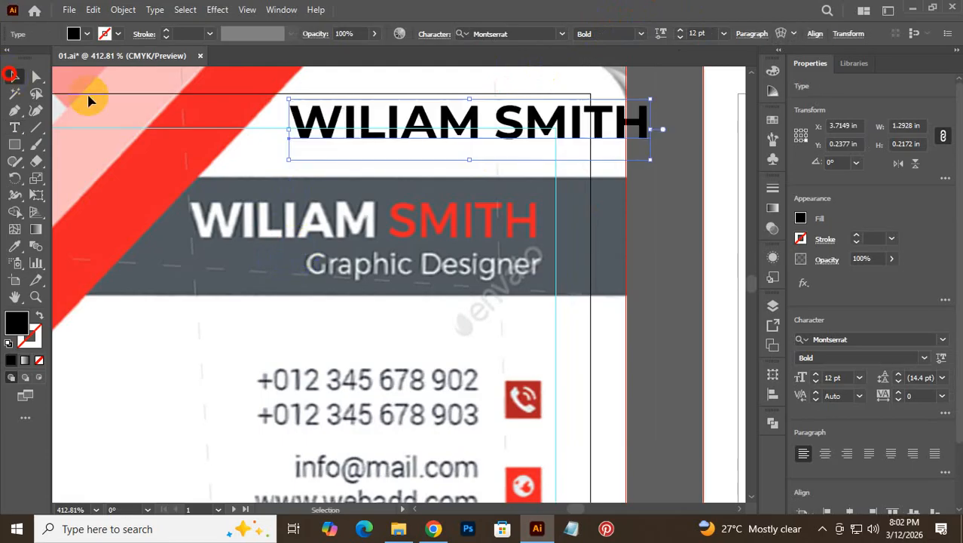
- Move the name onto the grey bar, try Roboto Bold, and undo back to Montserrat Bold
{"action": "left_click_drag", "start_coordinate": [343, 121], "coordinate": [249, 260]}
{"action": "double_click", "coordinate": [276, 261]}
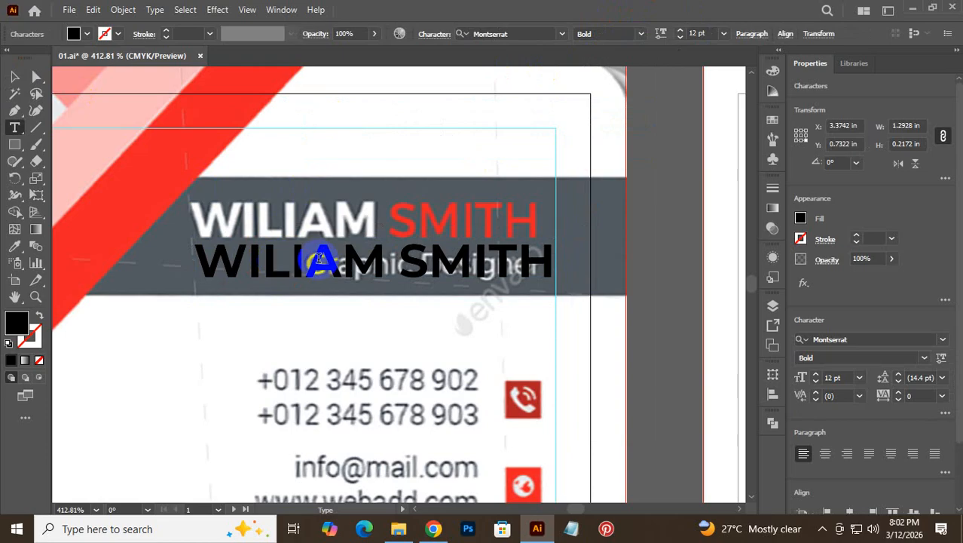
{"action": "triple_click", "coordinate": [348, 261]}
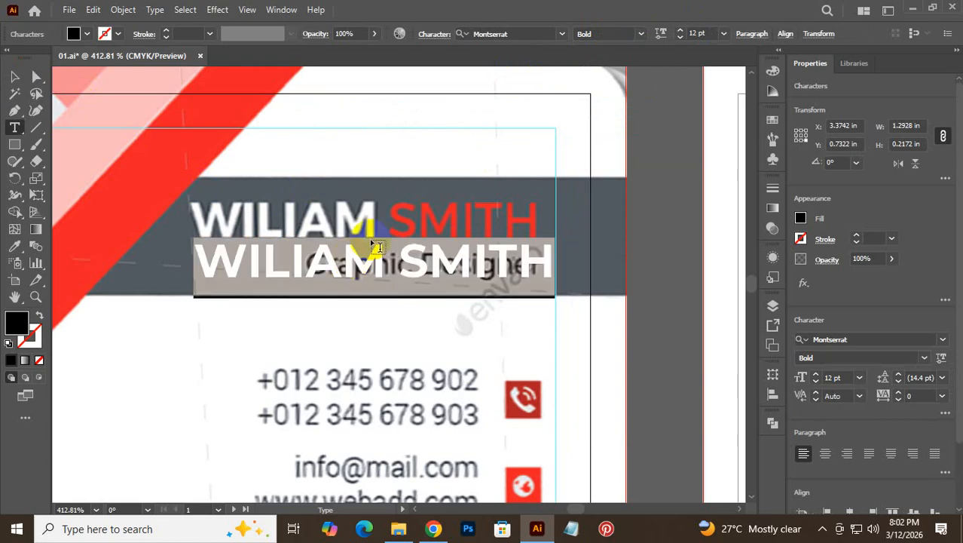
{"action": "left_click", "coordinate": [526, 35]}
{"action": "type", "text": "R"}
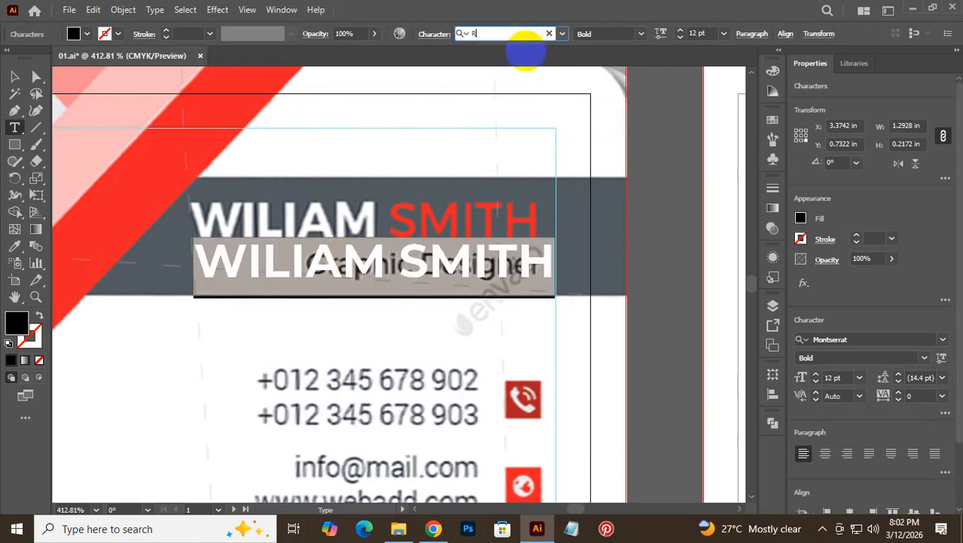
{"action": "type", "text": "O"}
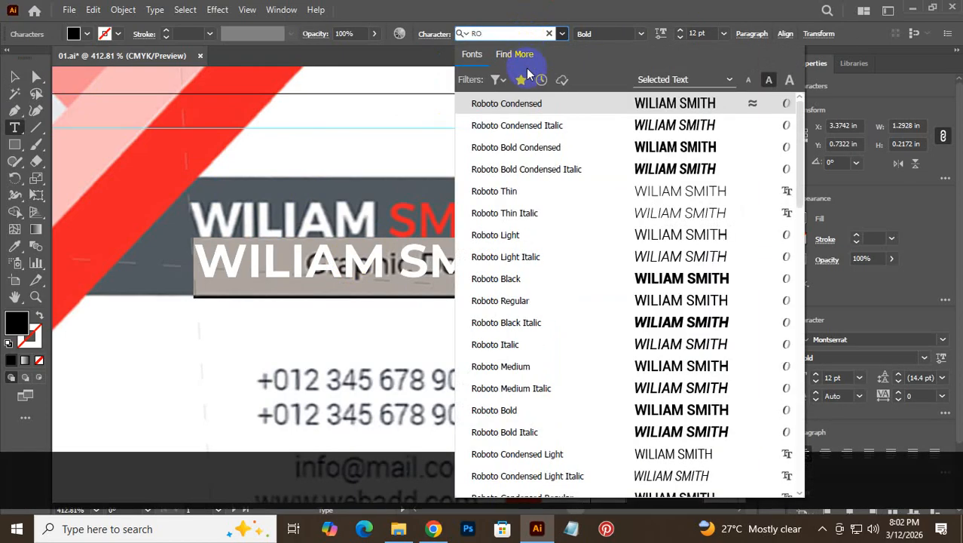
{"action": "type", "text": "BOT"}
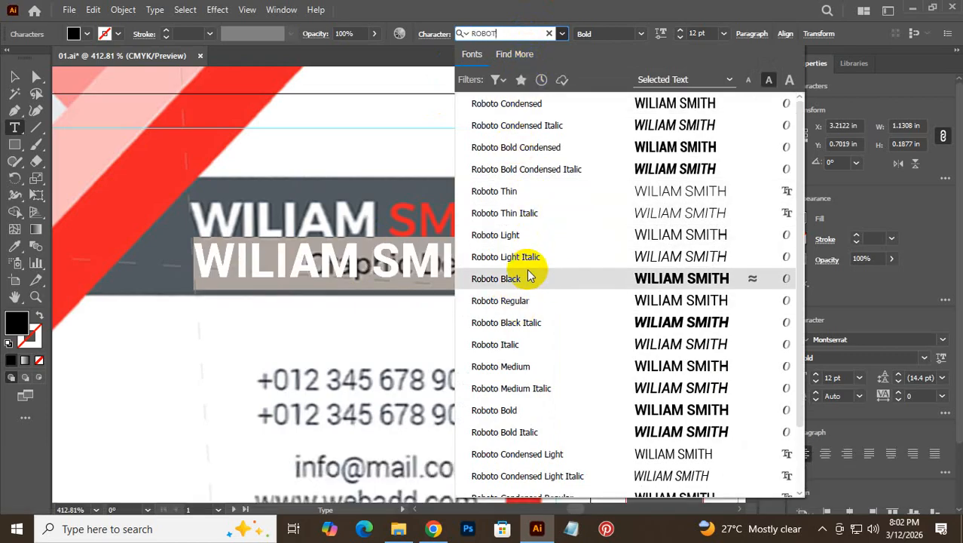
{"action": "left_click", "coordinate": [509, 409]}
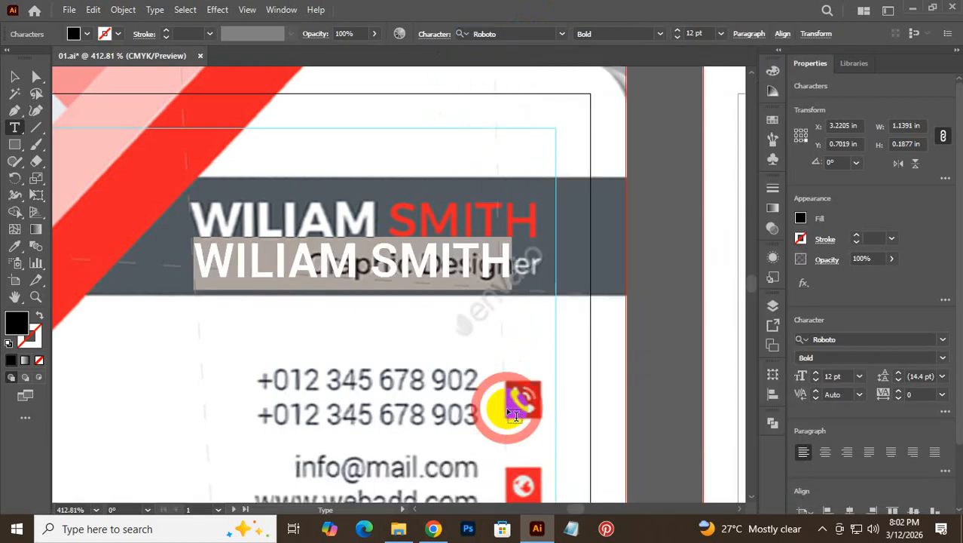
{"action": "key", "text": "ctrl"}
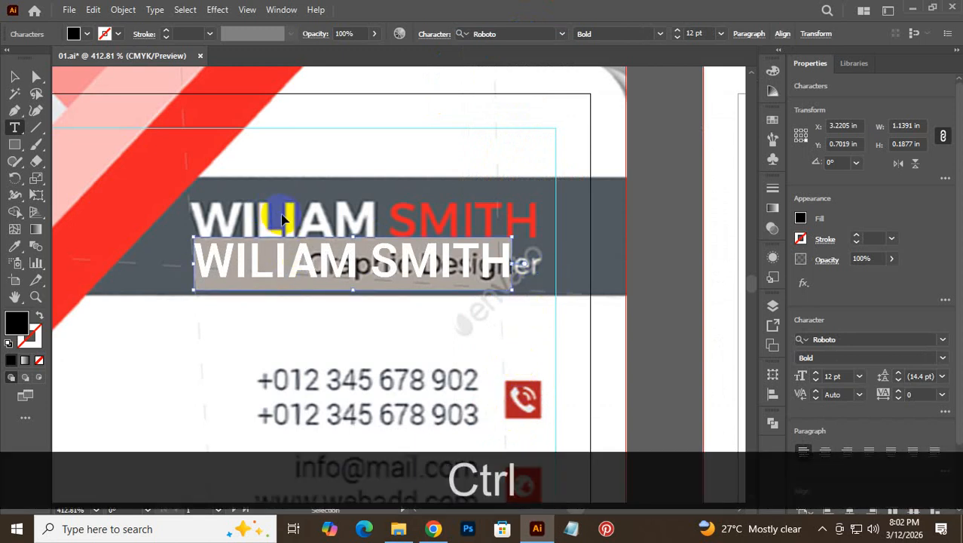
{"action": "key", "text": "ctrl+z"}
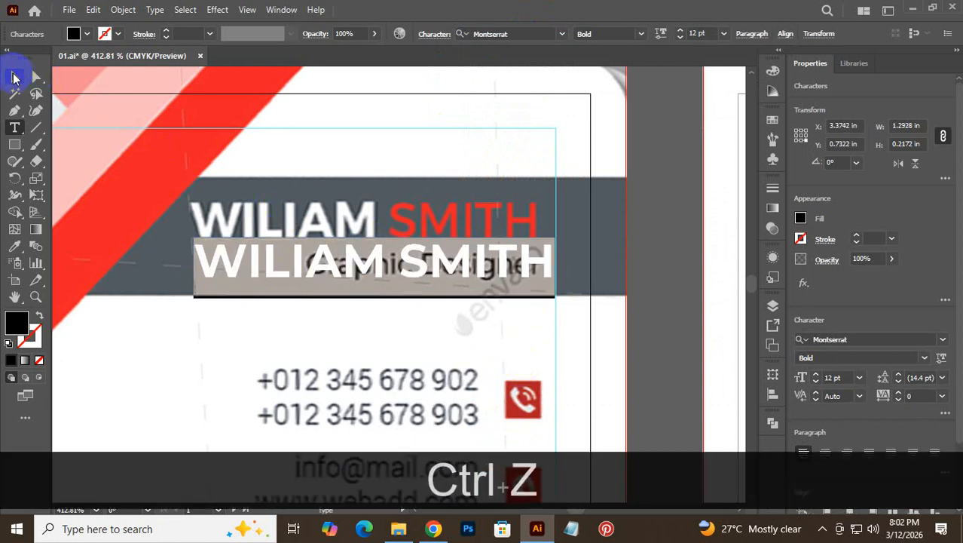
{"action": "left_click", "coordinate": [87, 33]}
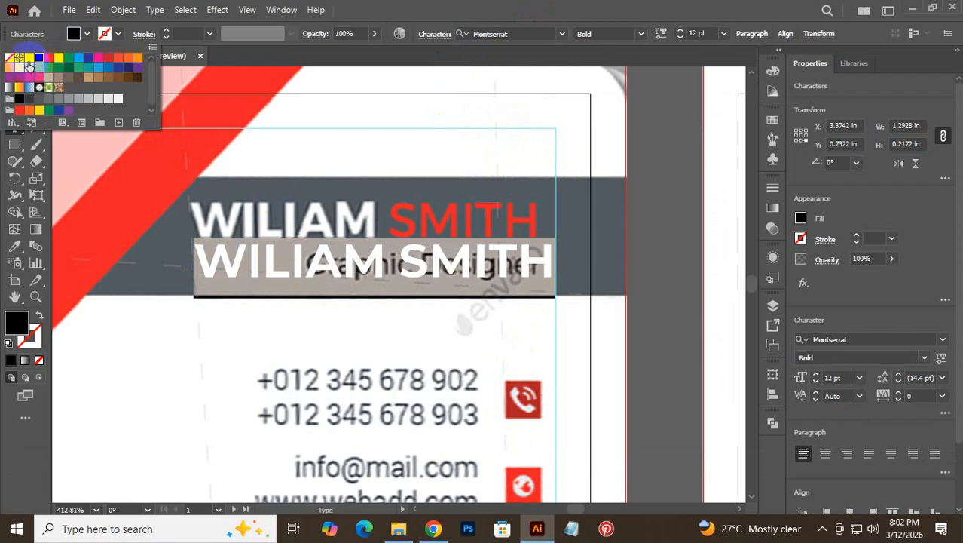
- Make the name white and align it over the reference lettering
{"action": "left_click", "coordinate": [28, 59]}
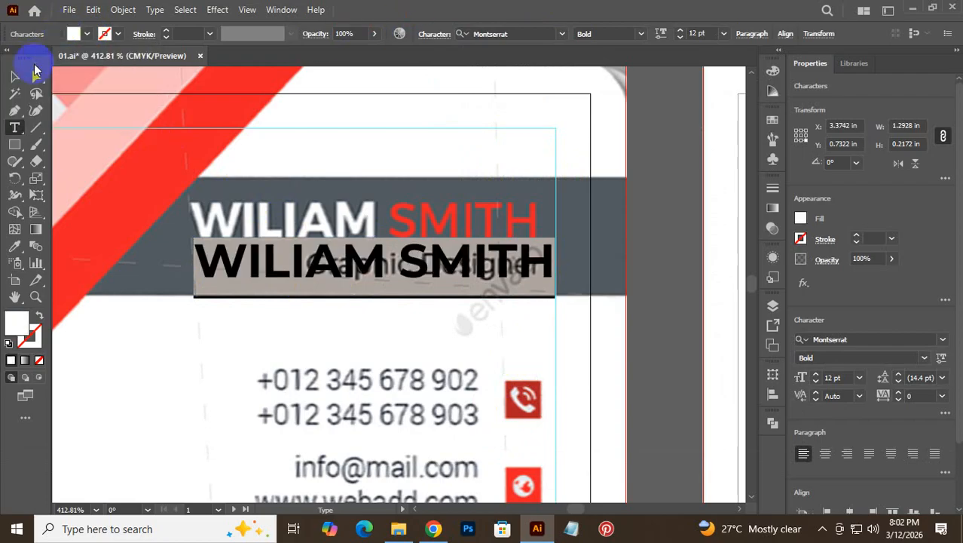
{"action": "left_click", "coordinate": [13, 78]}
{"action": "left_click_drag", "start_coordinate": [354, 255], "coordinate": [362, 215]}
{"action": "key", "text": "ctrl+space"}
{"action": "left_click_drag", "start_coordinate": [226, 200], "coordinate": [388, 243]}
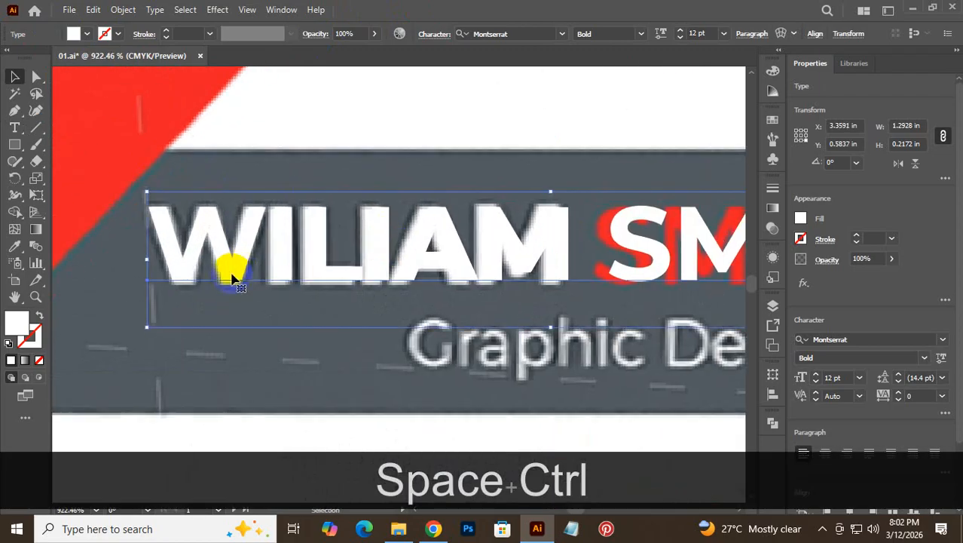
{"action": "left_click_drag", "start_coordinate": [232, 279], "coordinate": [228, 267]}
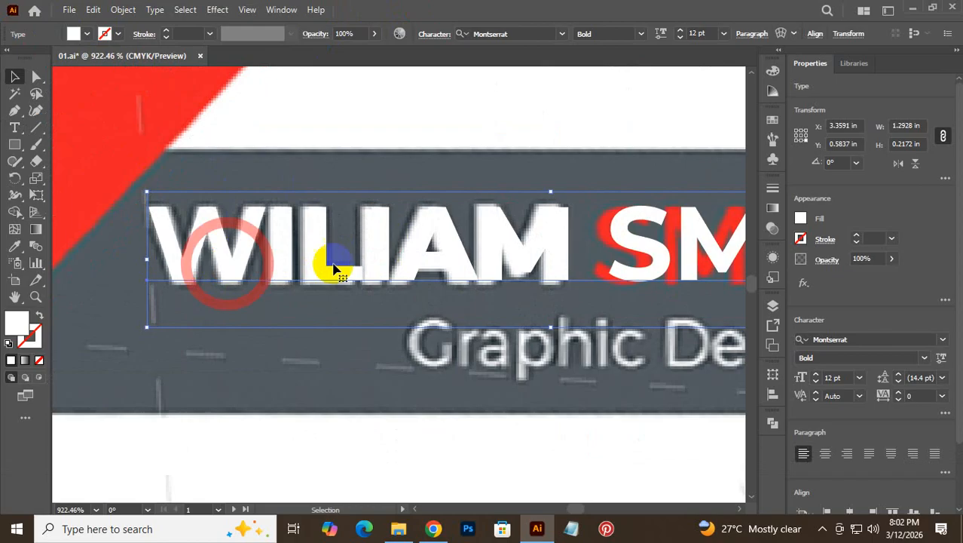
{"action": "key", "text": "space"}
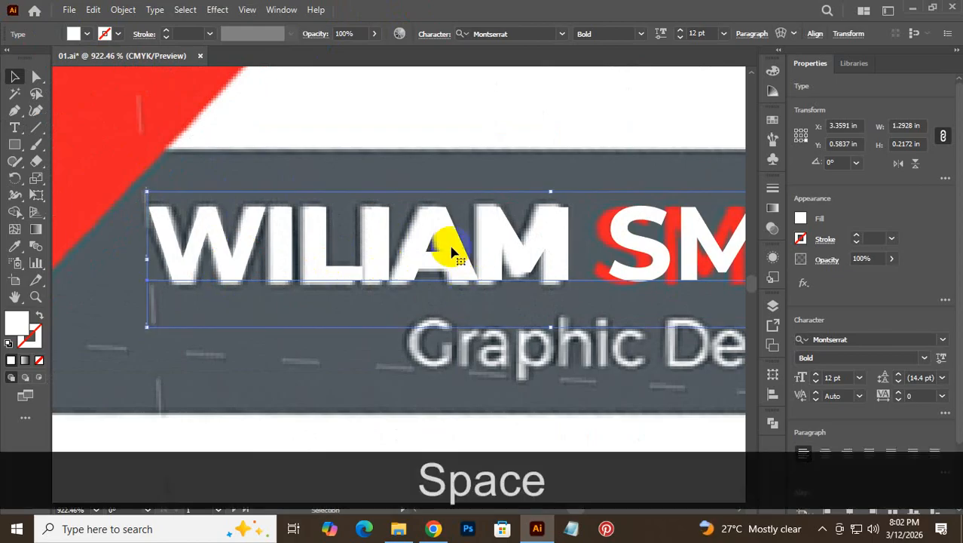
- Duplicate the name, set it to Montserrat Black over the original, and place another copy below
{"action": "left_click_drag", "start_coordinate": [445, 243], "coordinate": [440, 343]}
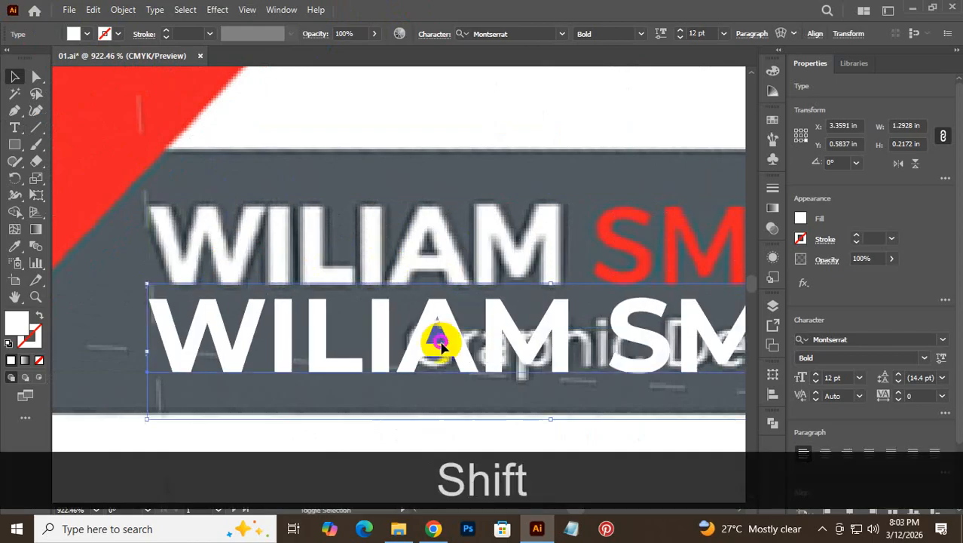
{"action": "left_click", "coordinate": [641, 33]}
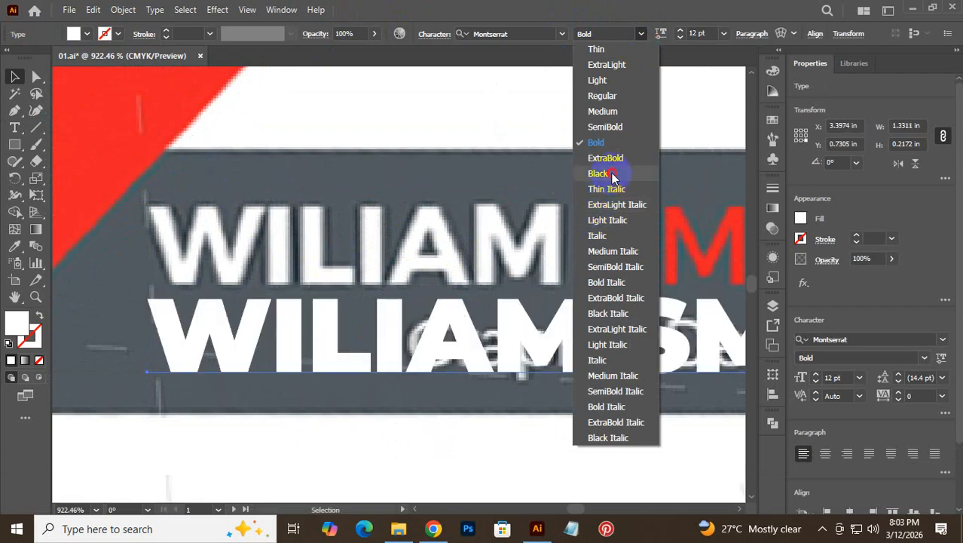
{"action": "left_click", "coordinate": [612, 176]}
{"action": "left_click_drag", "start_coordinate": [286, 329], "coordinate": [283, 236]}
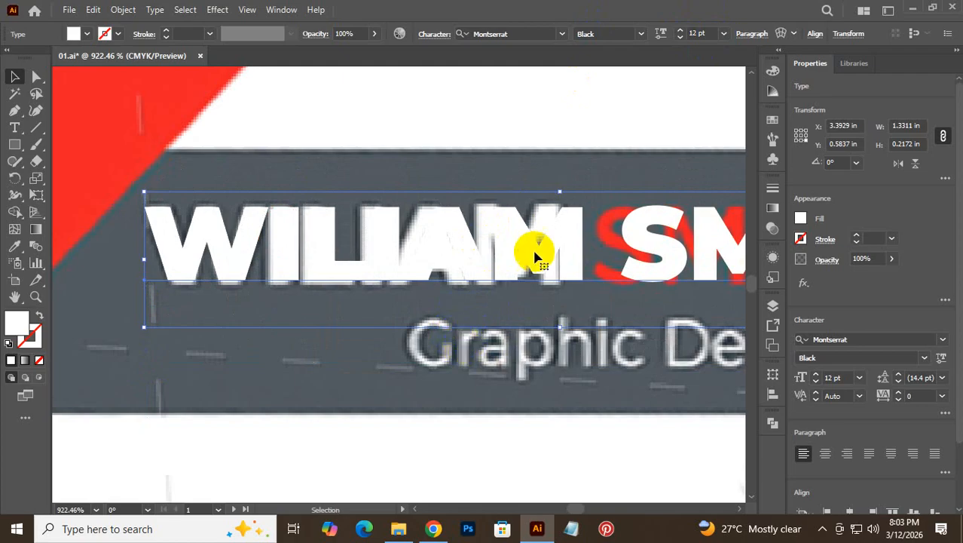
{"action": "left_click_drag", "start_coordinate": [538, 252], "coordinate": [508, 333]}
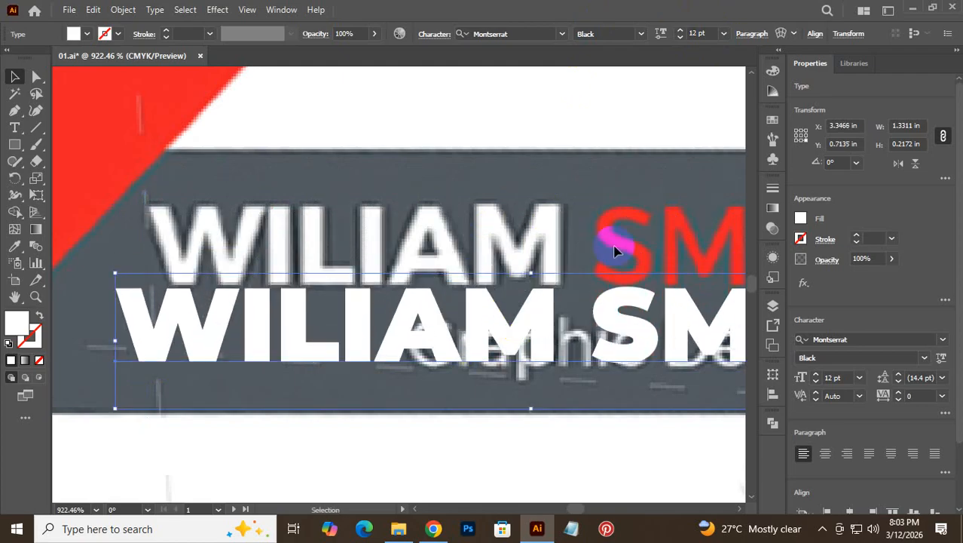
{"action": "left_click", "coordinate": [623, 207]}
{"action": "left_click_drag", "start_coordinate": [627, 258], "coordinate": [320, 234]}
{"action": "double_click", "coordinate": [319, 275]}
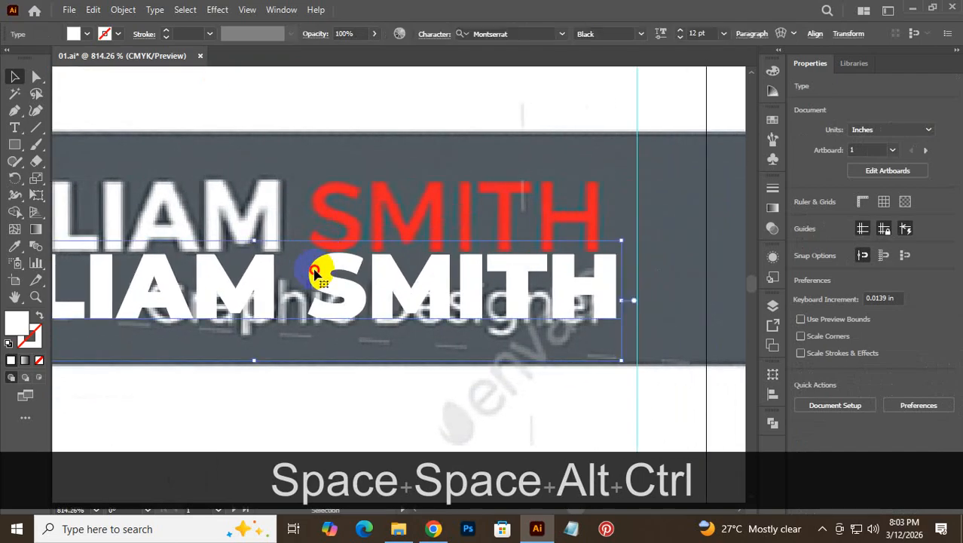
- Set the copy's SMITH to Medium in the reference red, and move the copy up to Y 0.5882 in
{"action": "left_click_drag", "start_coordinate": [312, 271], "coordinate": [702, 289]}
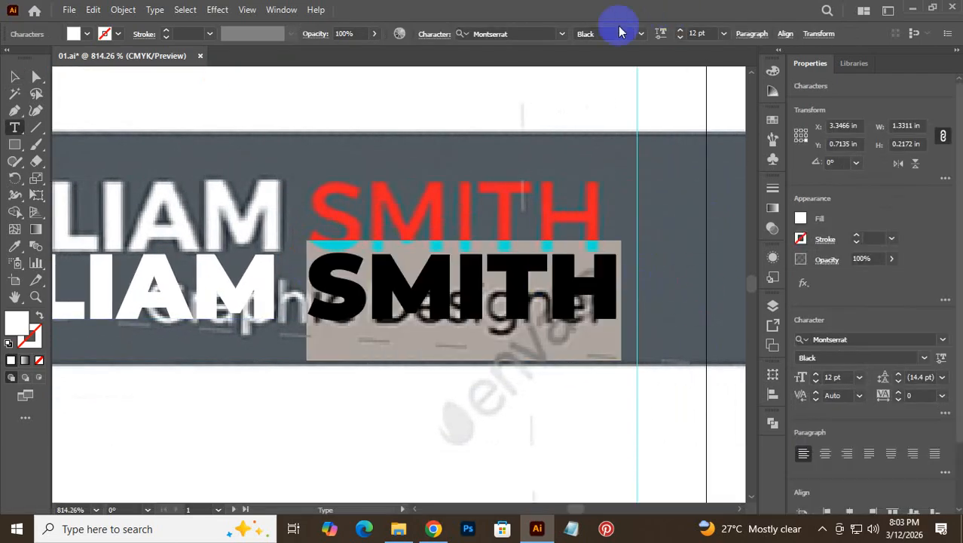
{"action": "left_click", "coordinate": [640, 34]}
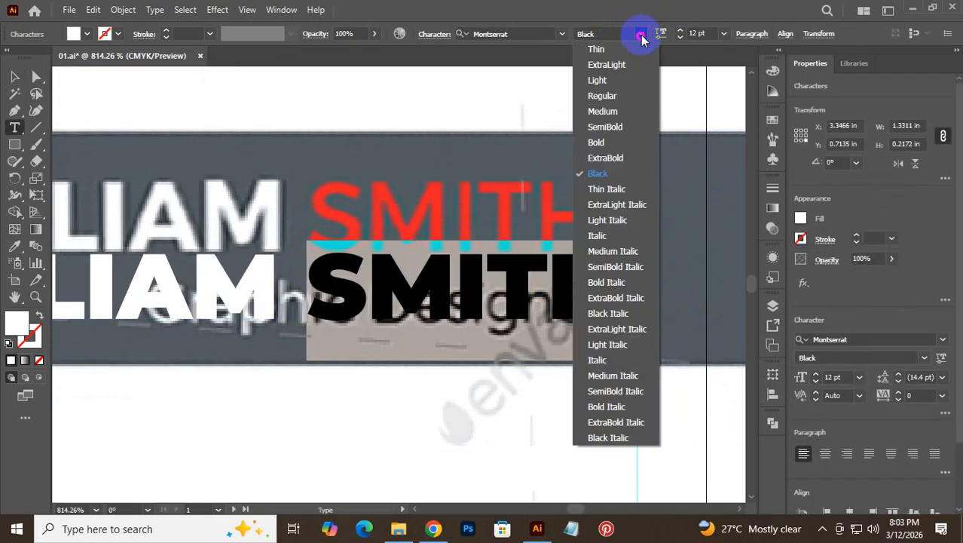
{"action": "left_click", "coordinate": [616, 115]}
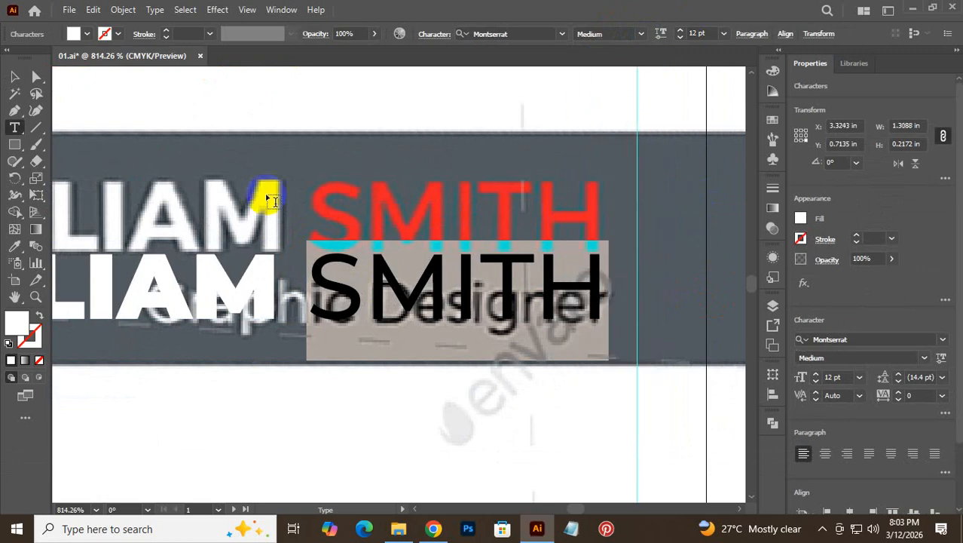
{"action": "left_click", "coordinate": [11, 251]}
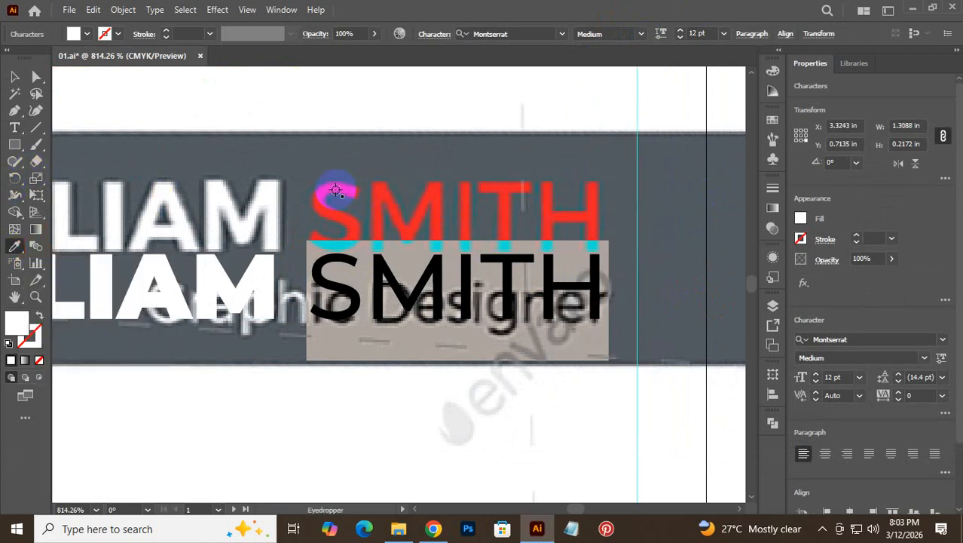
{"action": "left_click", "coordinate": [335, 191]}
{"action": "left_click", "coordinate": [15, 76]}
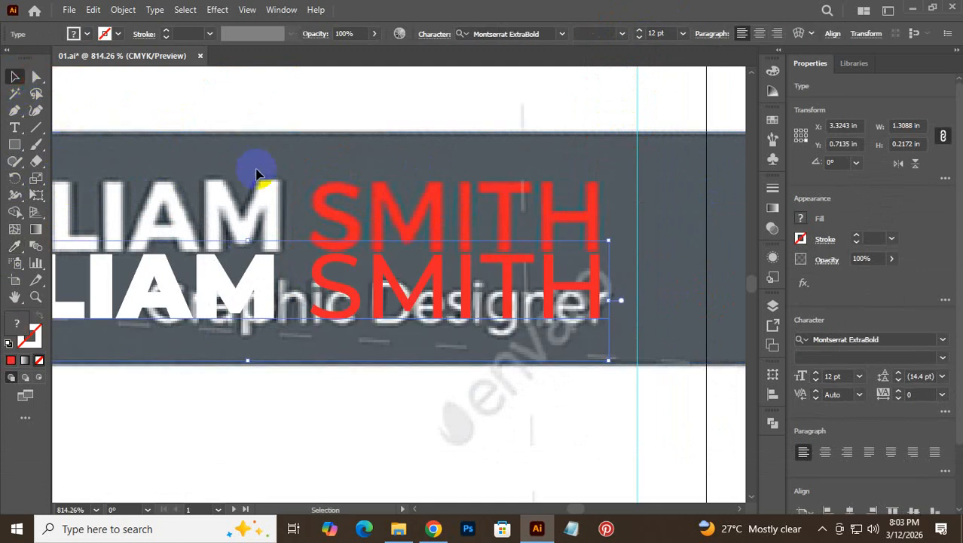
{"action": "left_click_drag", "start_coordinate": [295, 293], "coordinate": [316, 242]}
{"action": "key", "text": "space"}
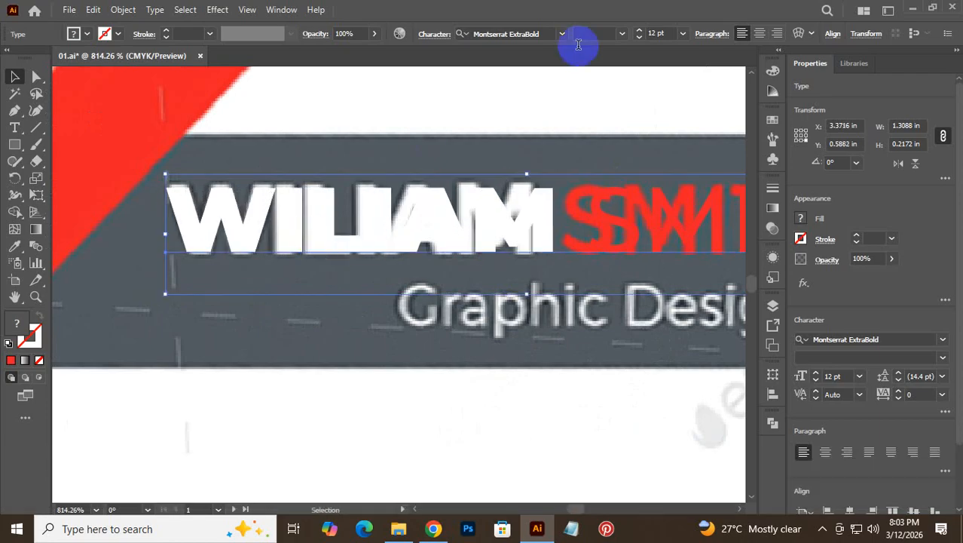
- Resize the WILIAM SMITH name to 12 pt, tighten its spacing and line it up with the reference
{"action": "key", "text": "Up"}
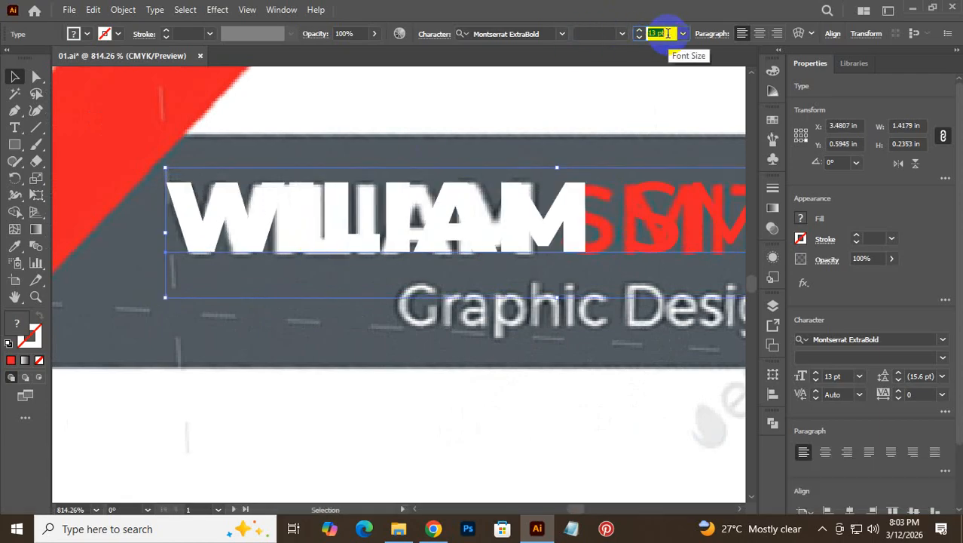
{"action": "left_click_drag", "start_coordinate": [272, 215], "coordinate": [263, 216]}
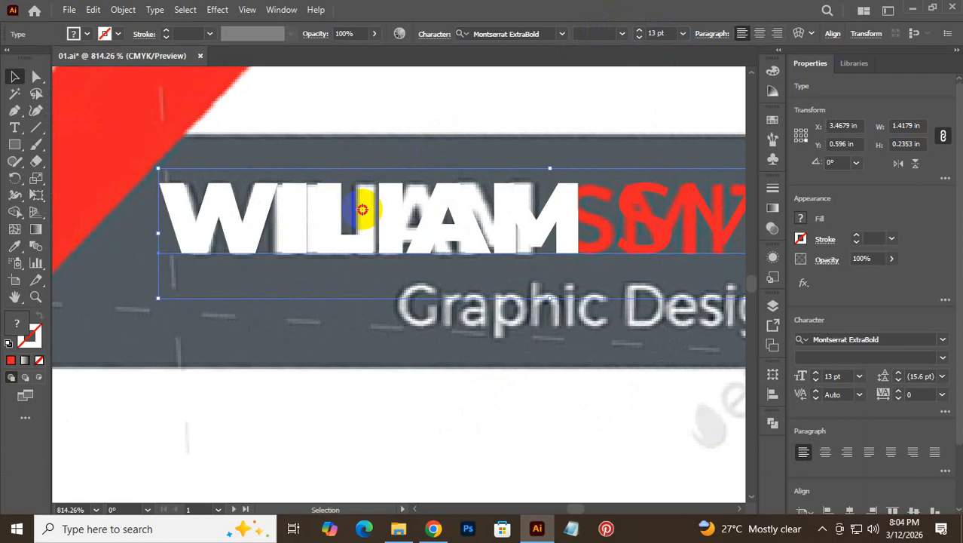
{"action": "double_click", "coordinate": [363, 210]}
{"action": "key", "text": "ctrl+a"}
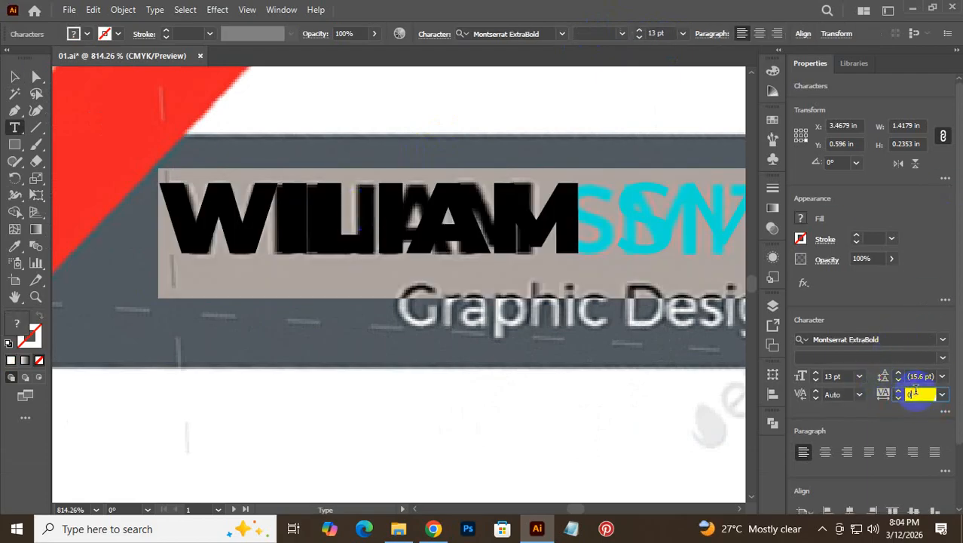
{"action": "key", "text": "Down"}
{"action": "key", "text": "Down"}
{"action": "key", "text": "Down"}
{"action": "key", "text": "Down"}
{"action": "key", "text": "Down"}
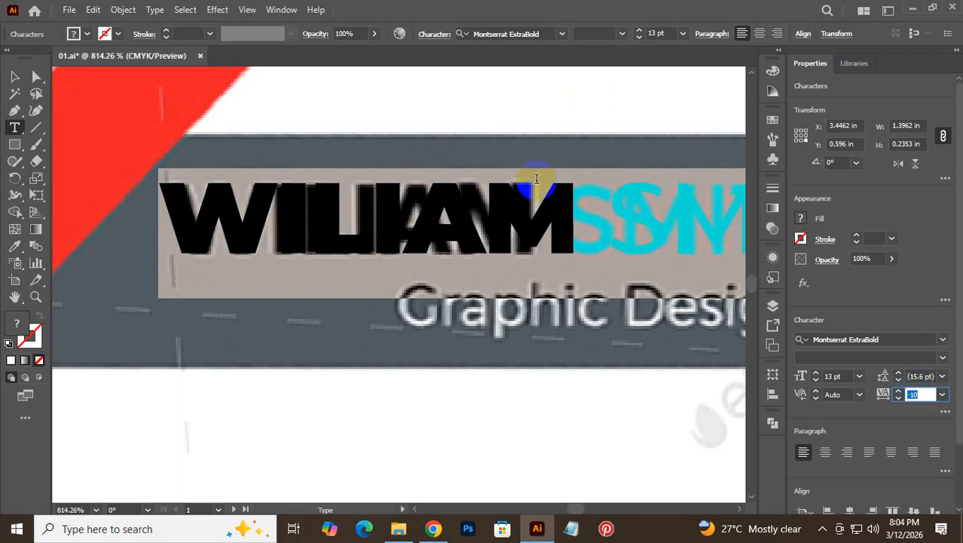
{"action": "left_click", "coordinate": [517, 208]}
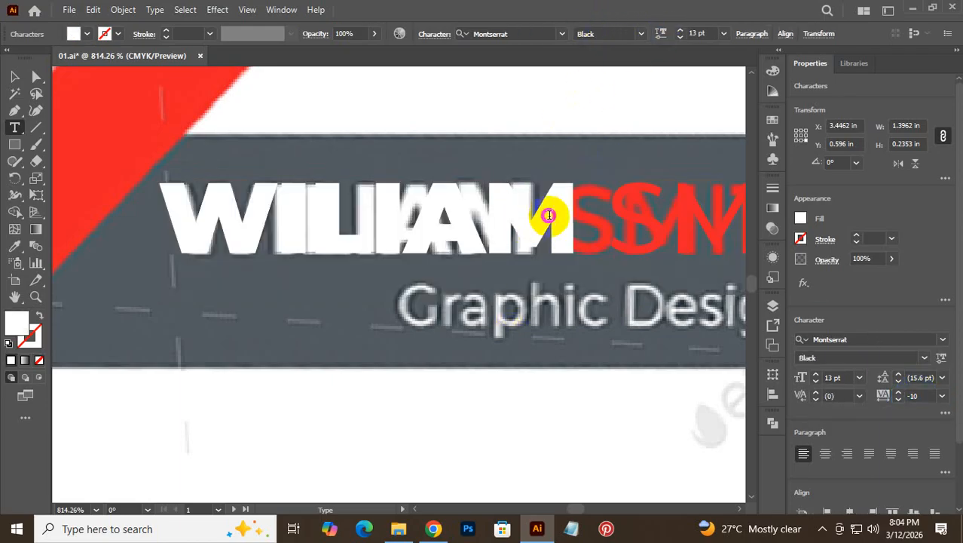
{"action": "triple_click", "coordinate": [550, 215]}
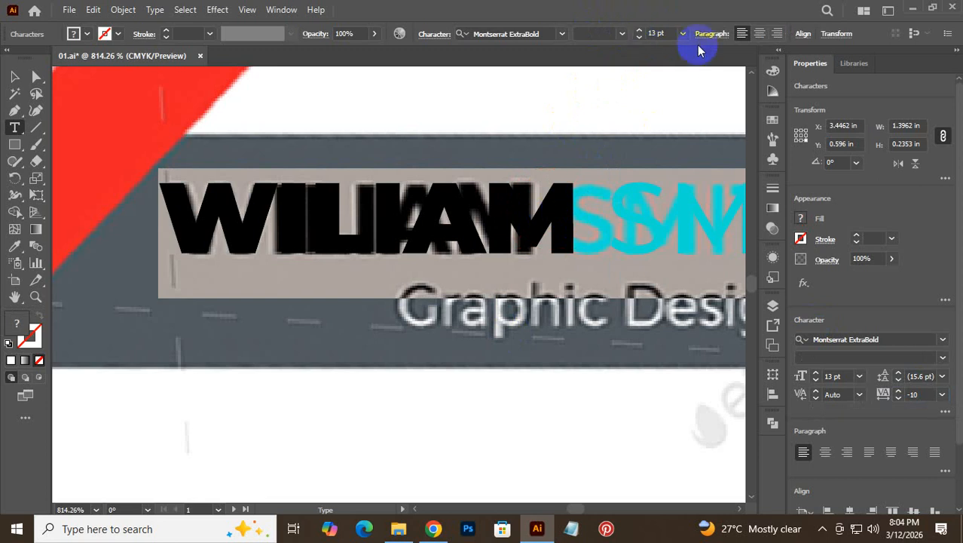
{"action": "key", "text": "Down"}
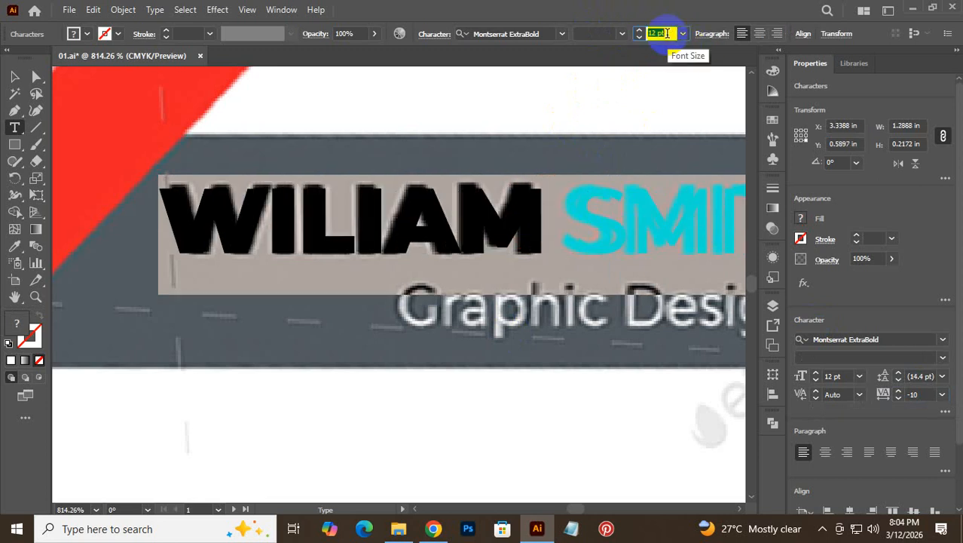
- Change the word WILIAM from Montserrat Black to Montserrat Bold
{"action": "left_click", "coordinate": [622, 35]}
{"action": "left_click", "coordinate": [595, 19]}
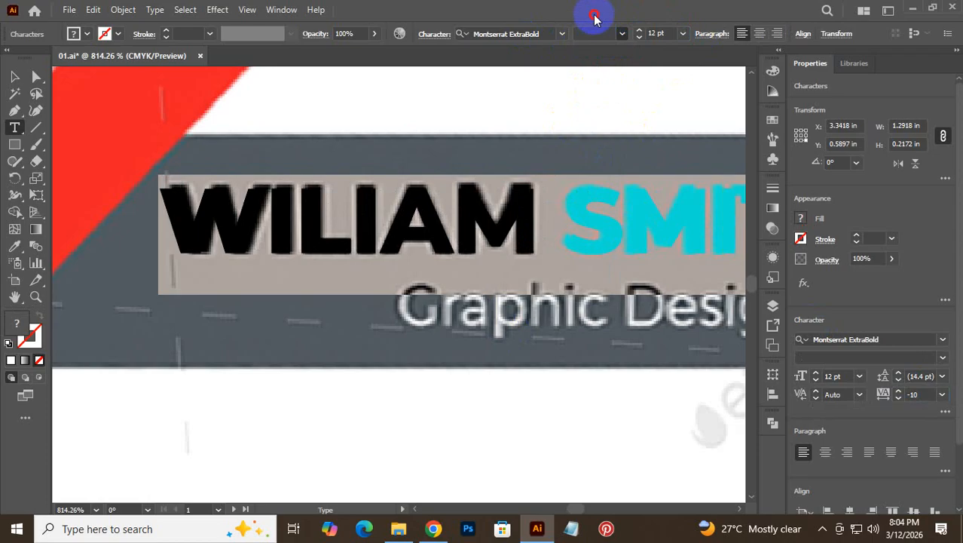
{"action": "left_click", "coordinate": [431, 201]}
{"action": "left_click_drag", "start_coordinate": [555, 185], "coordinate": [95, 167]}
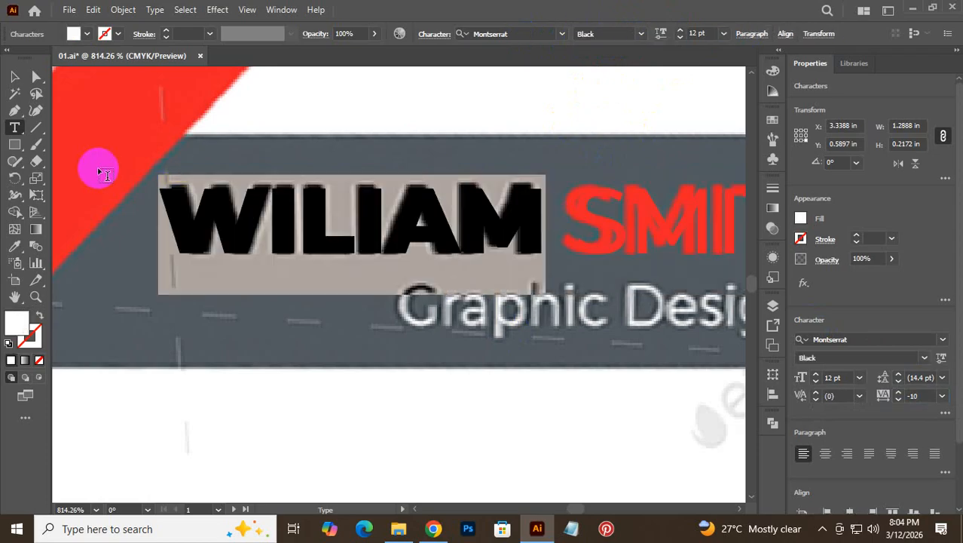
{"action": "left_click", "coordinate": [643, 35]}
{"action": "left_click", "coordinate": [609, 140]}
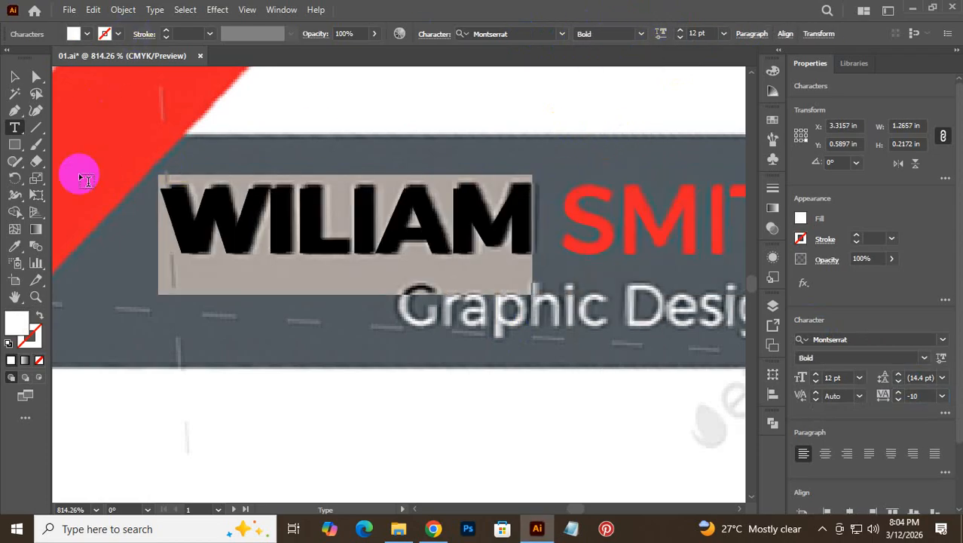
- Nudge the name block slightly to align with the reference lettering
{"action": "left_click", "coordinate": [13, 76]}
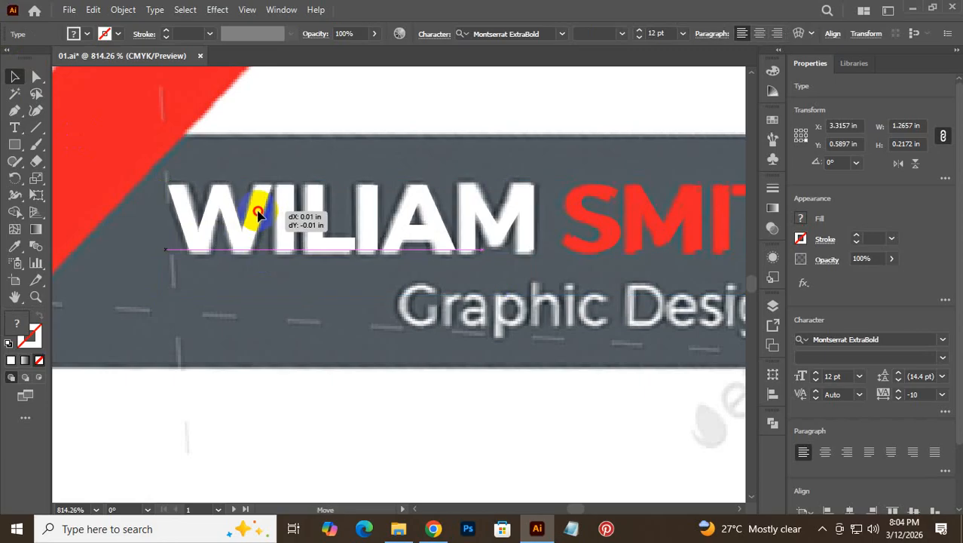
{"action": "left_click", "coordinate": [256, 208]}
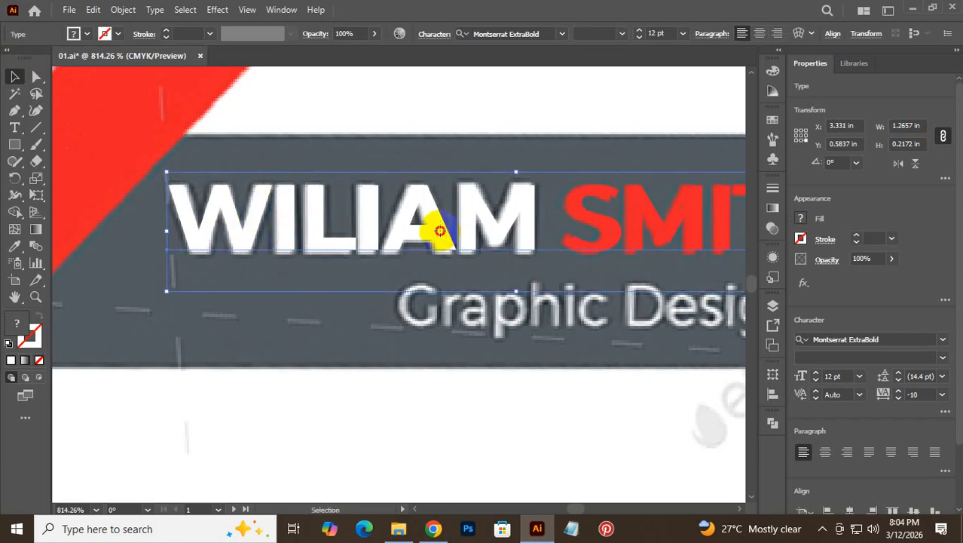
{"action": "left_click_drag", "start_coordinate": [381, 244], "coordinate": [381, 244]}
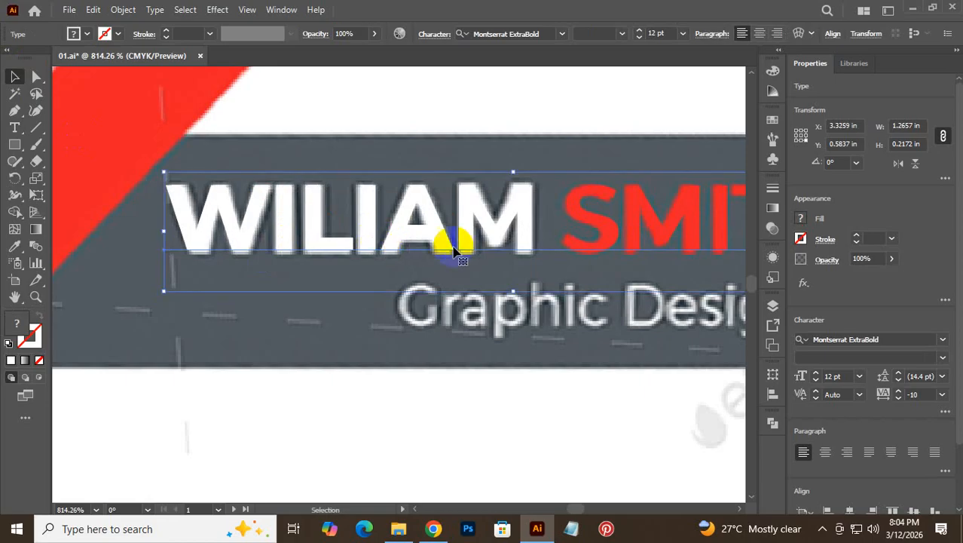
{"action": "left_click", "coordinate": [632, 115]}
{"action": "key", "text": "ctrl+alt+space"}
{"action": "left_click", "coordinate": [632, 276], "text": "ctrl+alt"}
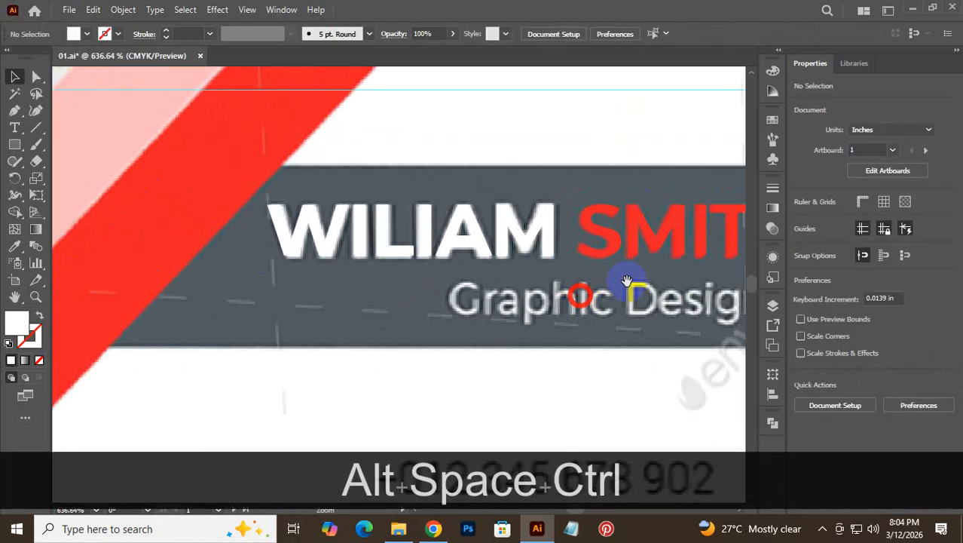
{"action": "left_click_drag", "start_coordinate": [614, 250], "coordinate": [454, 302]}
- Tighten the whole WILIAM SMITH line's tracking from -10 to -16
{"action": "triple_click", "coordinate": [520, 272]}
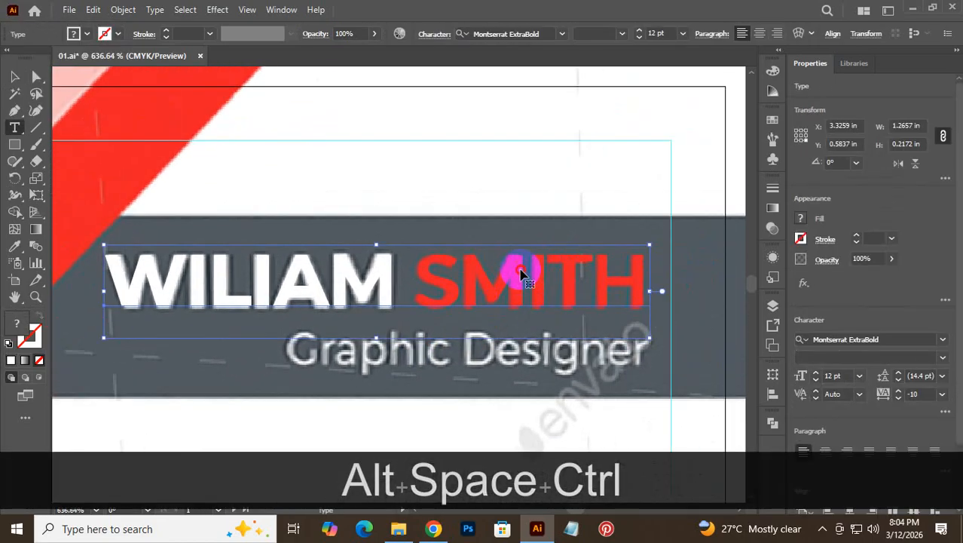
{"action": "left_click", "coordinate": [450, 272]}
{"action": "triple_click", "coordinate": [478, 275]}
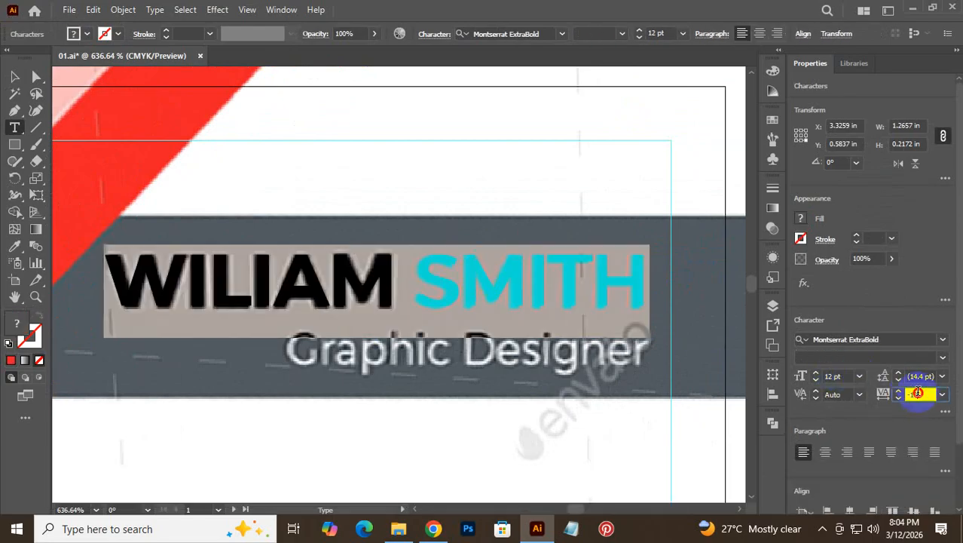
{"action": "scroll", "coordinate": [918, 393], "scroll_direction": "up", "scroll_amount": 4}
{"action": "scroll", "coordinate": [918, 392], "scroll_direction": "down", "scroll_amount": 15}
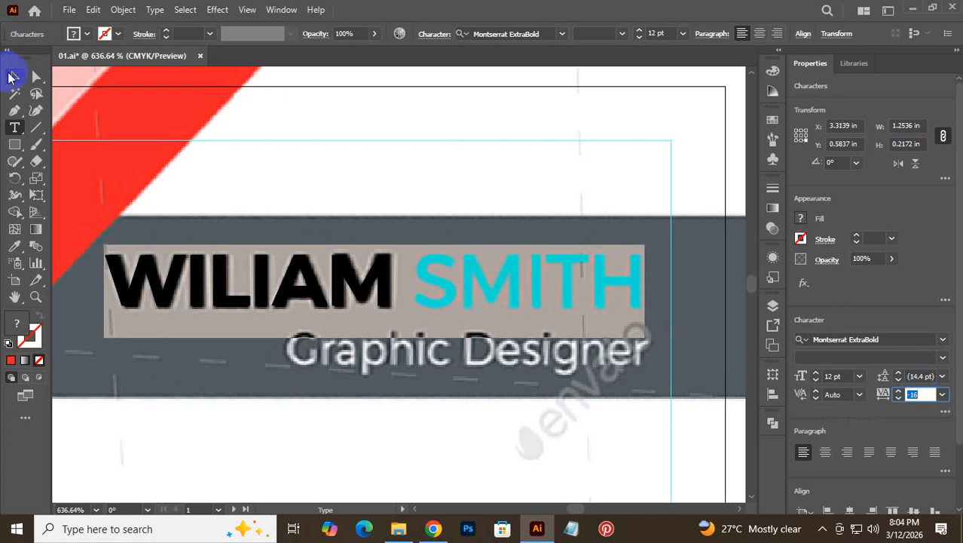
{"action": "left_click", "coordinate": [13, 83]}
{"action": "left_click", "coordinate": [524, 194]}
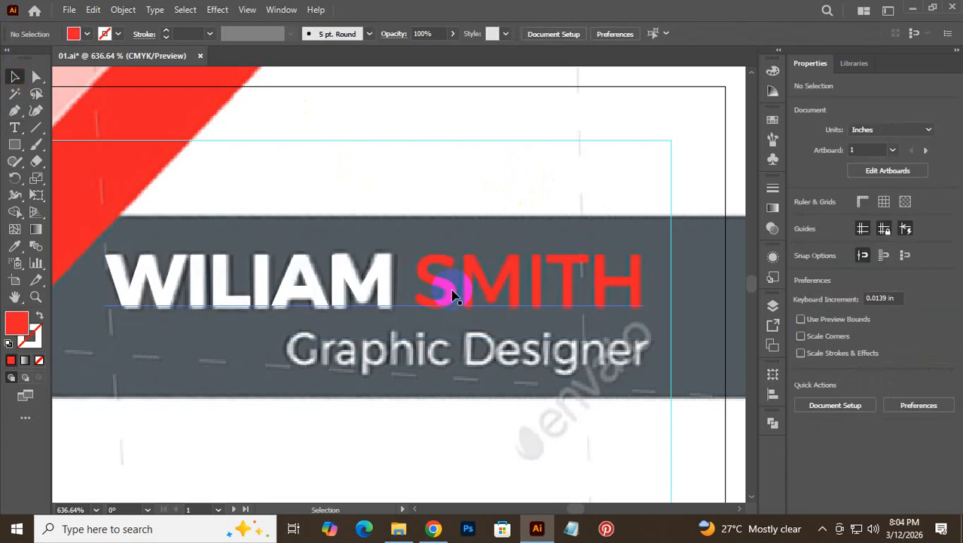
{"action": "scroll", "coordinate": [346, 208], "scroll_direction": "down", "scroll_amount": 2}
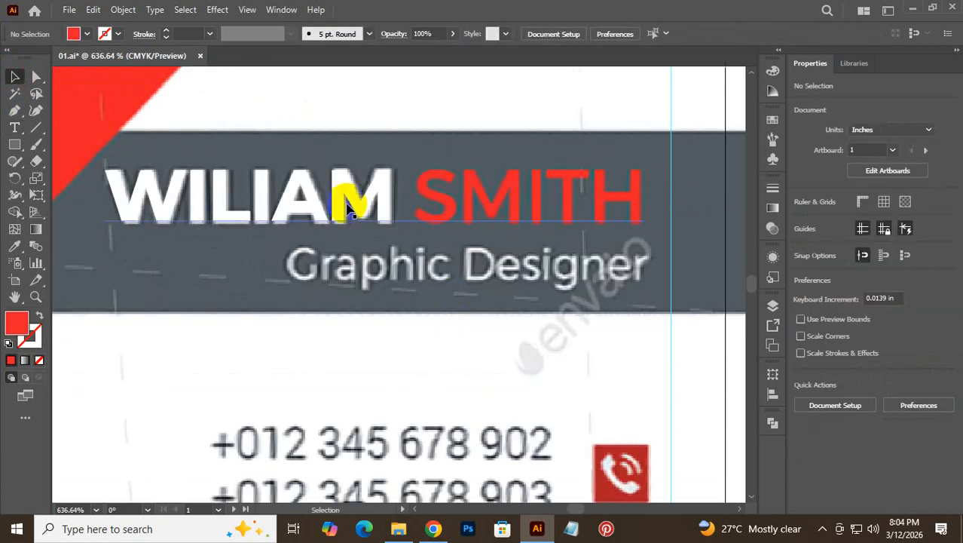
- Add a new text line reading 'Graphic Designer' below the gray bar
{"action": "left_click", "coordinate": [15, 129]}
{"action": "left_click_drag", "start_coordinate": [292, 334], "coordinate": [293, 334]}
{"action": "type", "text": "G"}
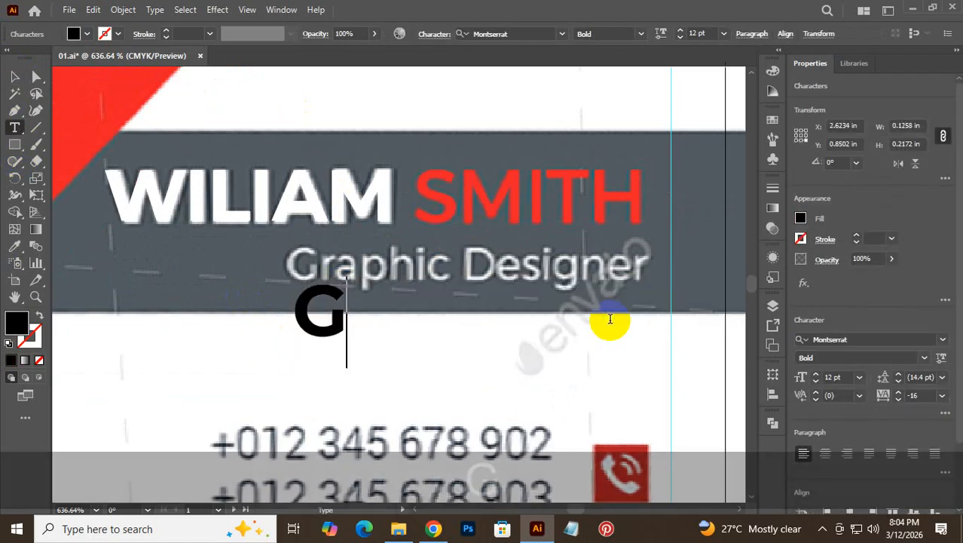
{"action": "key", "text": "Caps_Lock"}
{"action": "type", "text": "ra"}
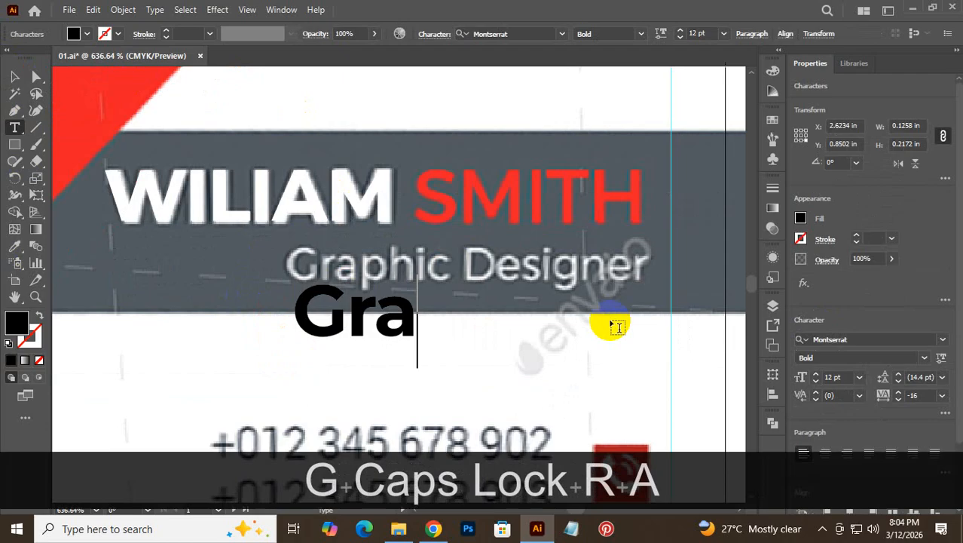
{"action": "type", "text": "phic "}
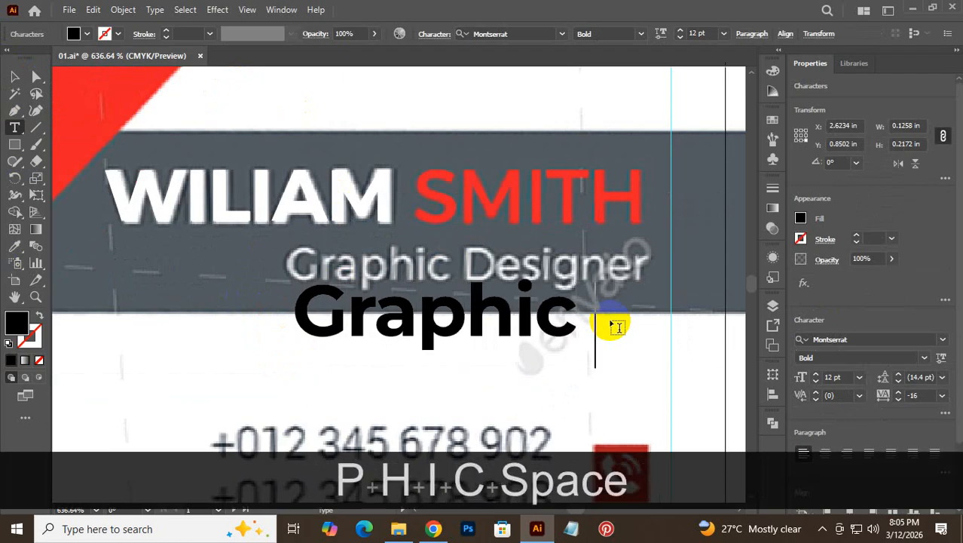
{"action": "type", "text": "Desi"}
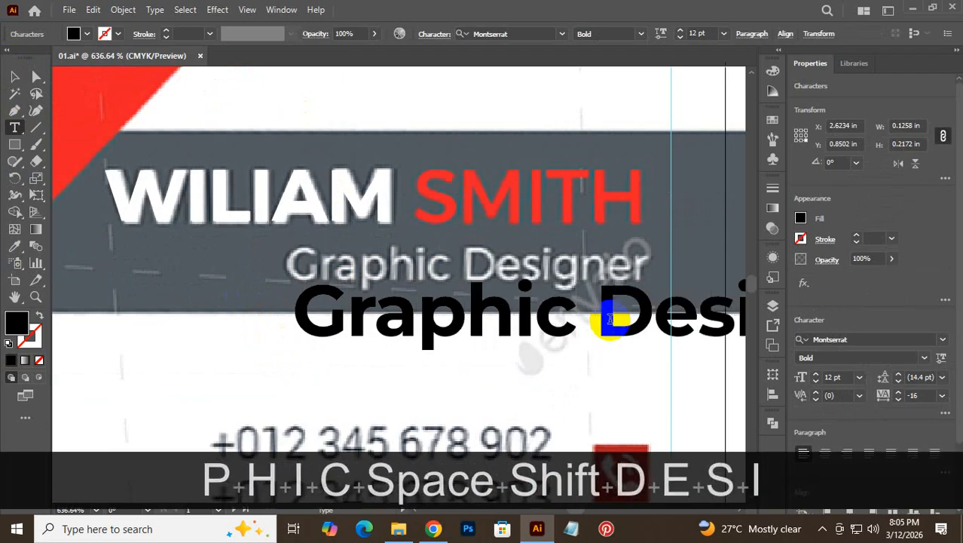
{"action": "type", "text": "gner"}
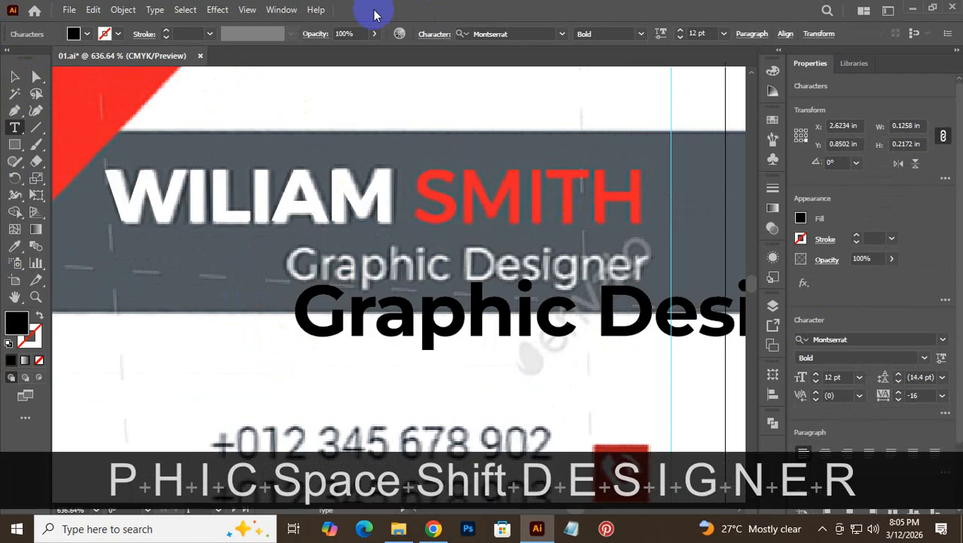
{"action": "key", "text": "ctrl"}
{"action": "key", "text": "ctrl+a"}
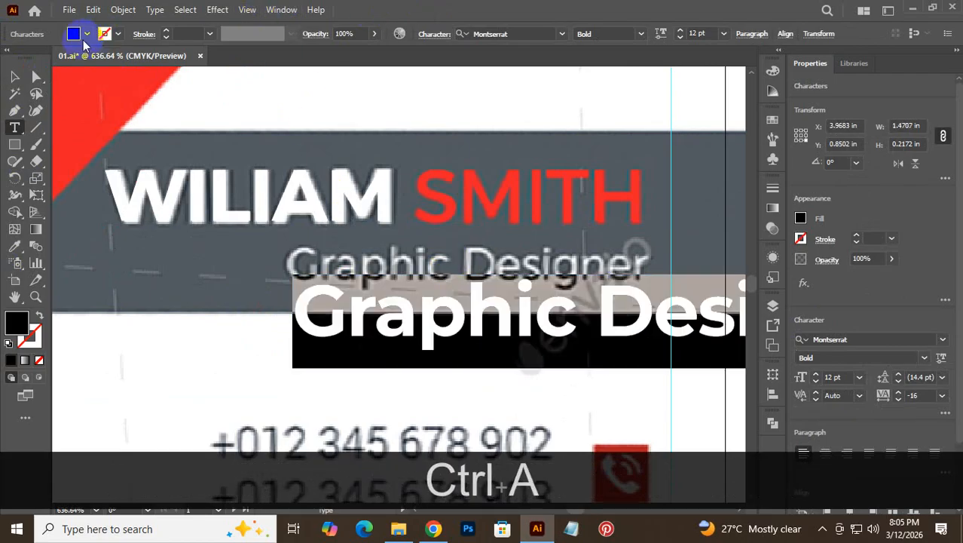
- Fill the Graphic Designer text with white
{"action": "left_click", "coordinate": [86, 34]}
{"action": "left_click", "coordinate": [29, 57]}
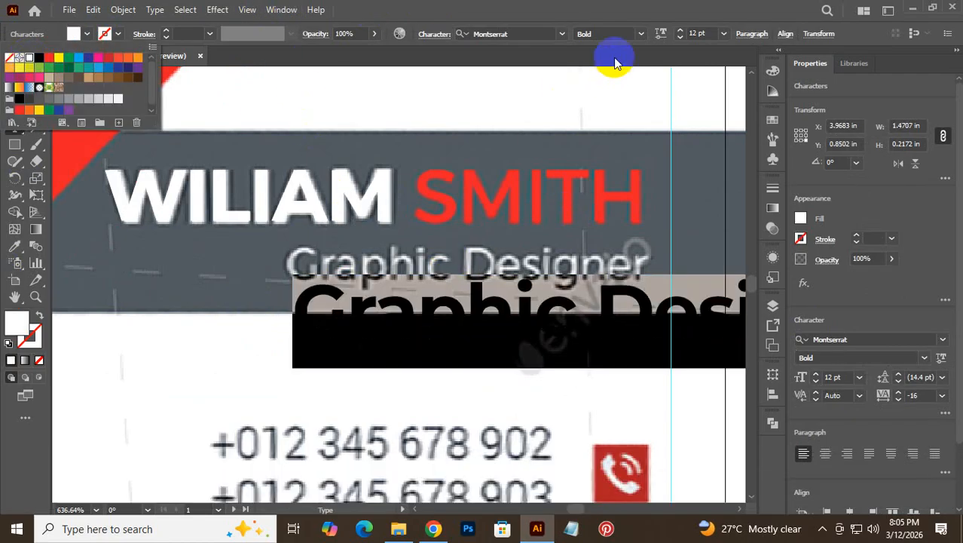
{"action": "left_click", "coordinate": [617, 33]}
{"action": "left_click", "coordinate": [473, 318]}
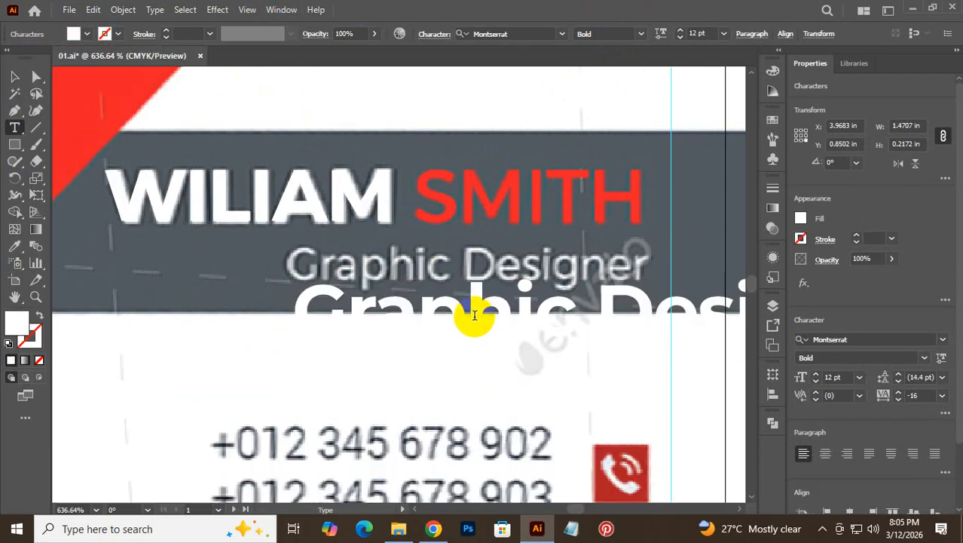
- Set the subtitle to Montserrat Regular at 8 pt
{"action": "triple_click", "coordinate": [475, 313]}
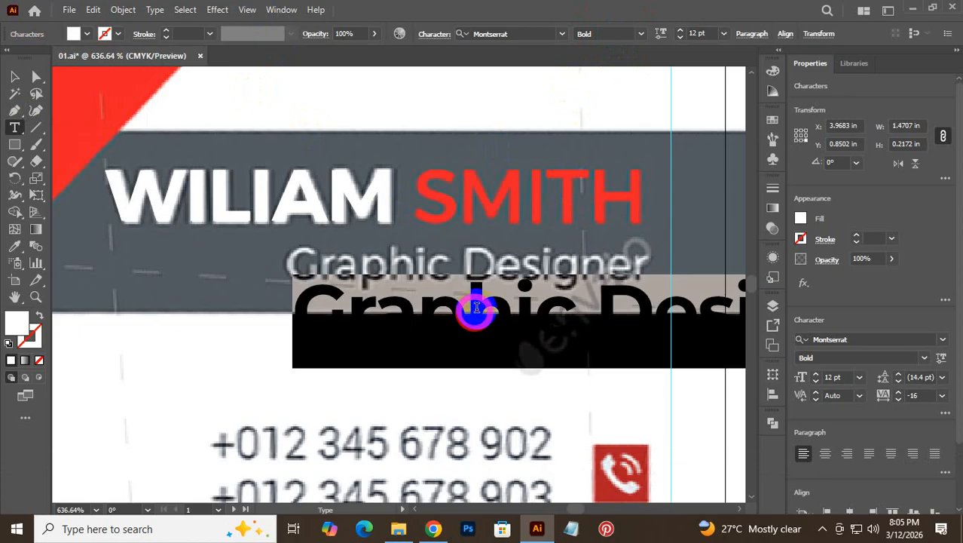
{"action": "left_click", "coordinate": [641, 23]}
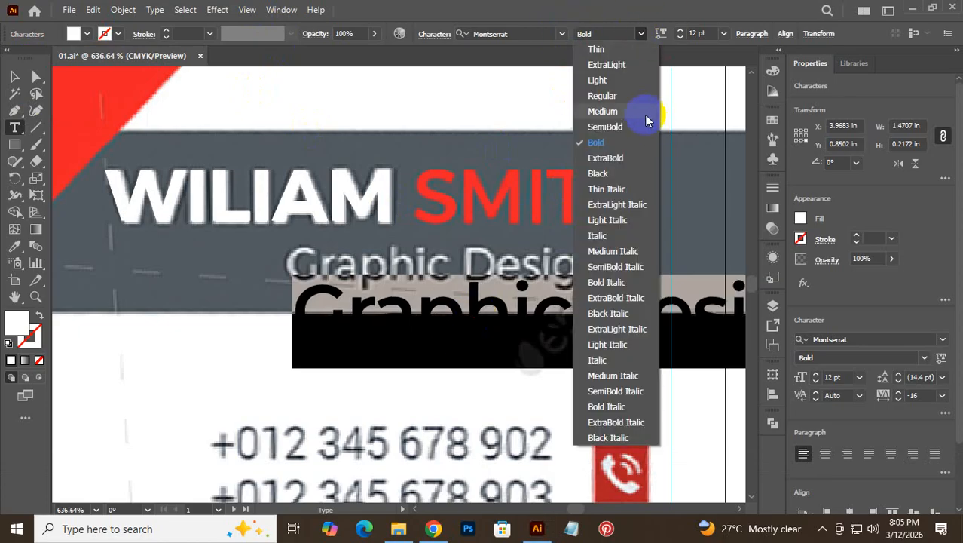
{"action": "left_click", "coordinate": [623, 96]}
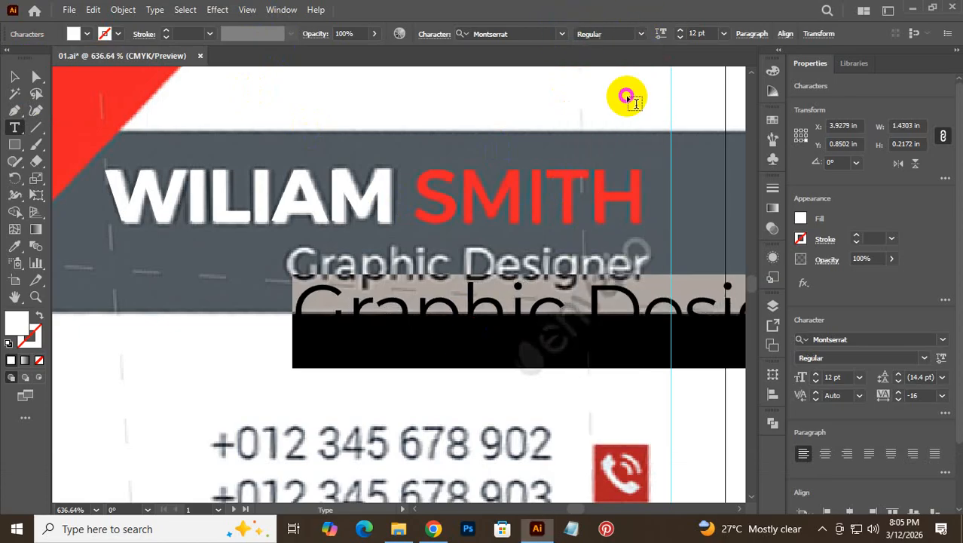
{"action": "left_click", "coordinate": [709, 31]}
{"action": "scroll", "coordinate": [708, 31], "scroll_direction": "down", "scroll_amount": 6}
{"action": "scroll", "coordinate": [708, 31], "scroll_direction": "up", "scroll_amount": 2}
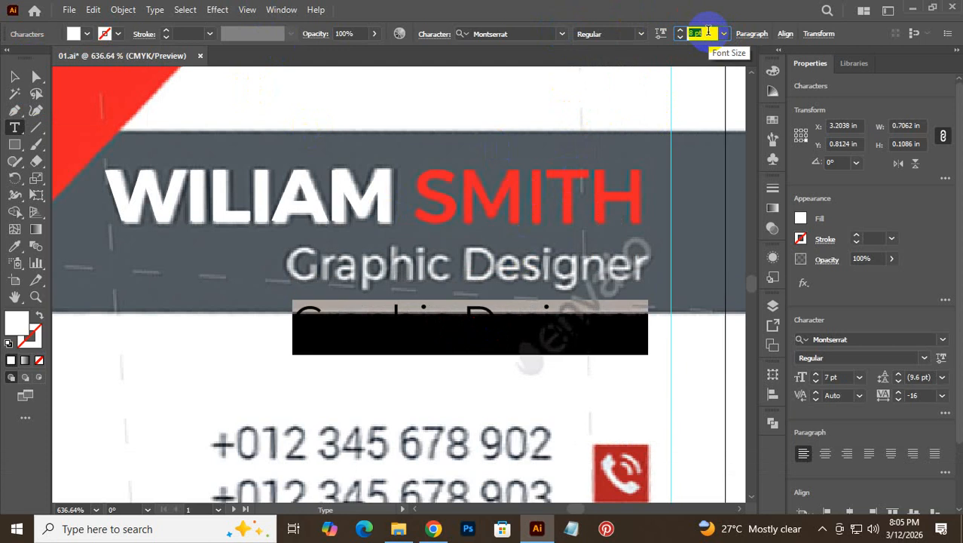
{"action": "left_click", "coordinate": [13, 76]}
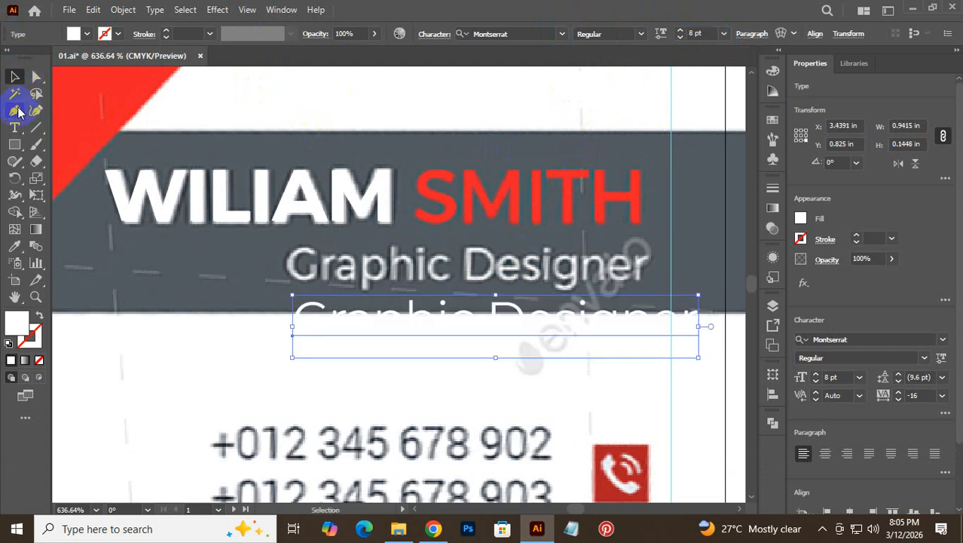
- Move the Graphic Designer subtitle onto the reference subtitle
{"action": "left_click_drag", "start_coordinate": [422, 313], "coordinate": [423, 264]}
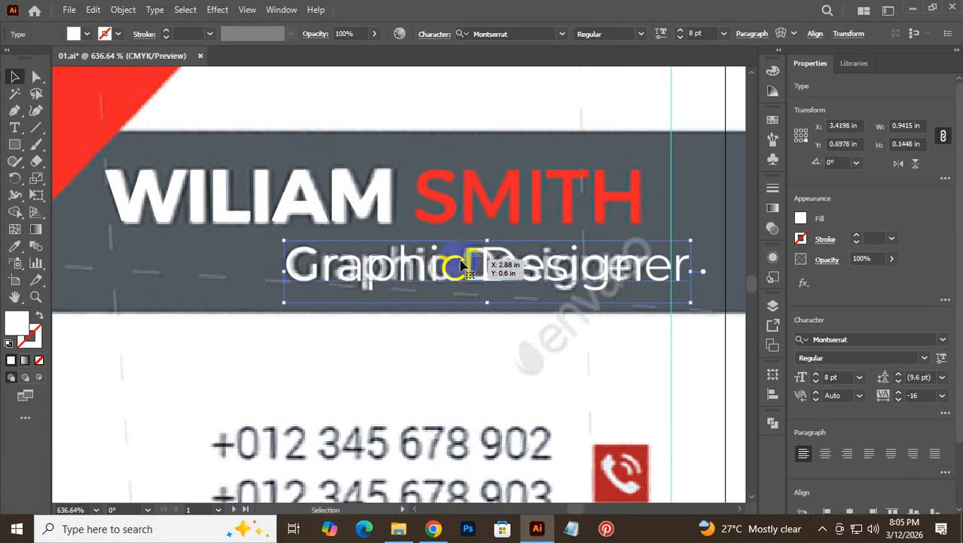
{"action": "key", "text": "Right"}
{"action": "key", "text": "Left"}
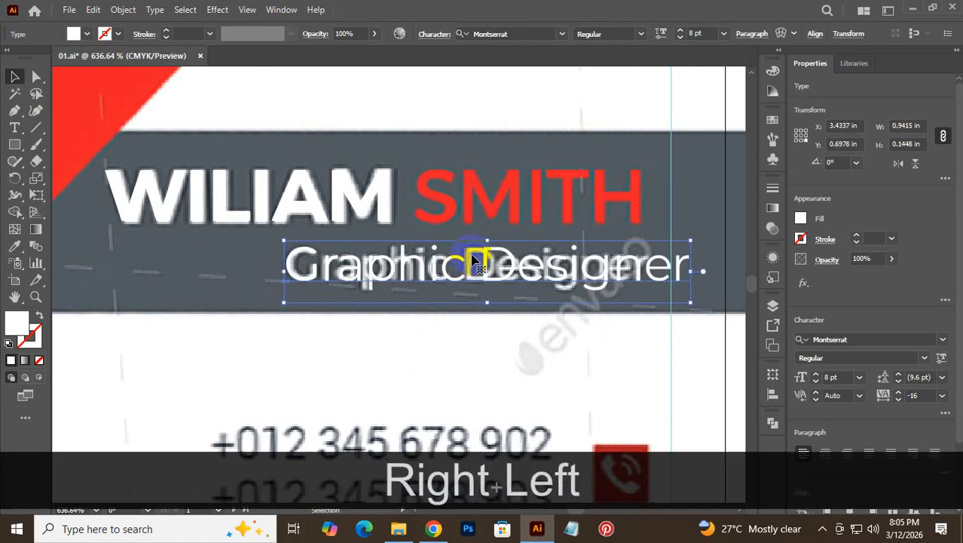
- Lower the subtitle's tracking to about -66 so Designer matches the reference spacing
{"action": "double_click", "coordinate": [588, 270]}
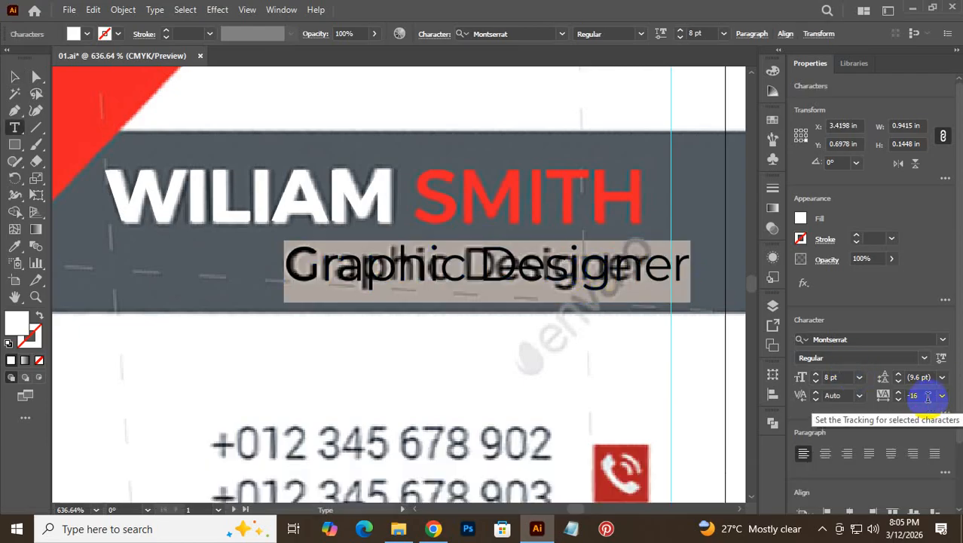
{"action": "scroll", "coordinate": [927, 396], "scroll_direction": "down", "scroll_amount": 10}
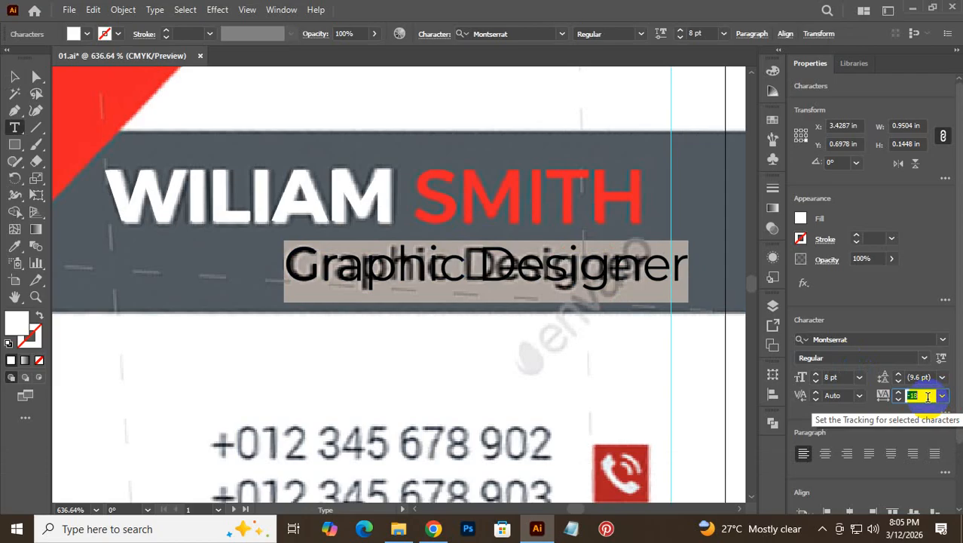
{"action": "scroll", "coordinate": [928, 396], "scroll_direction": "down", "scroll_amount": 10}
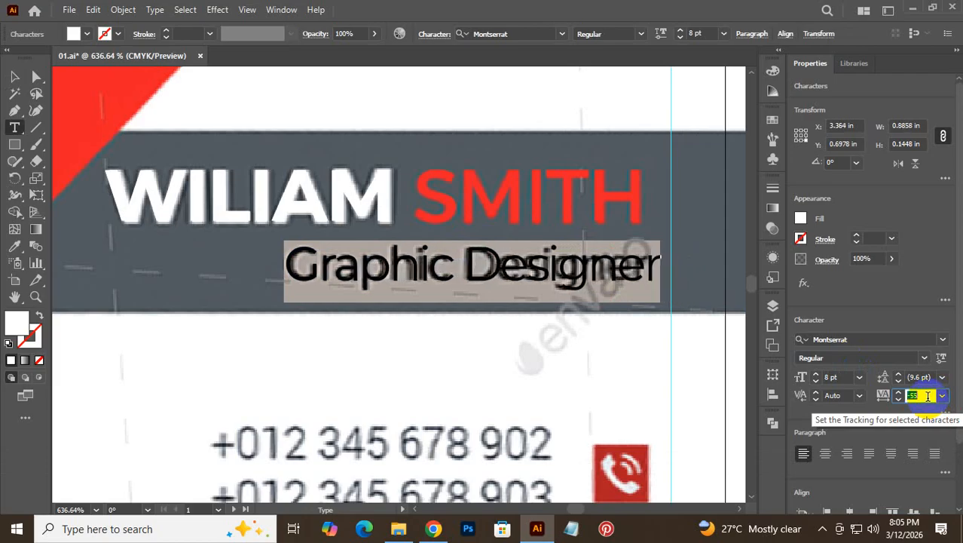
{"action": "scroll", "coordinate": [927, 396], "scroll_direction": "down", "scroll_amount": 3}
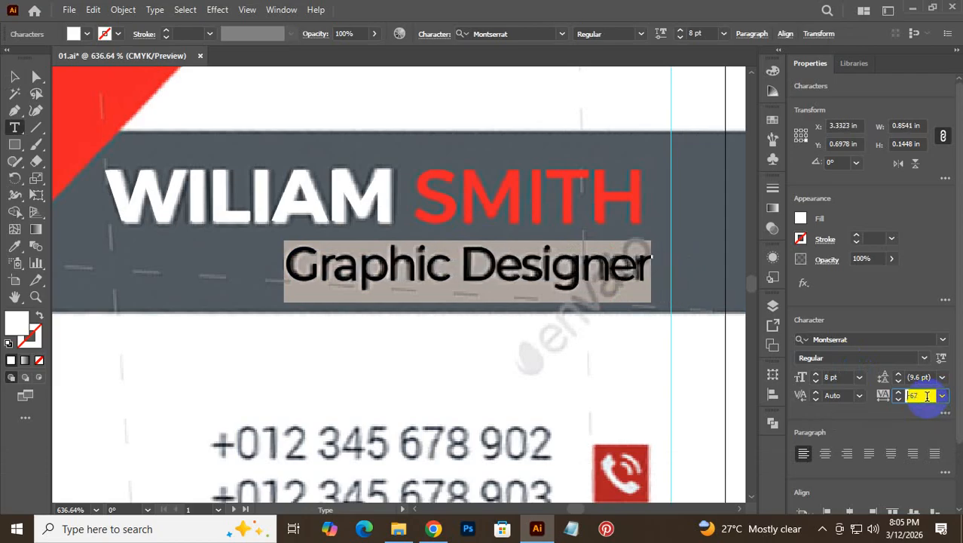
{"action": "scroll", "coordinate": [927, 396], "scroll_direction": "down", "scroll_amount": 2}
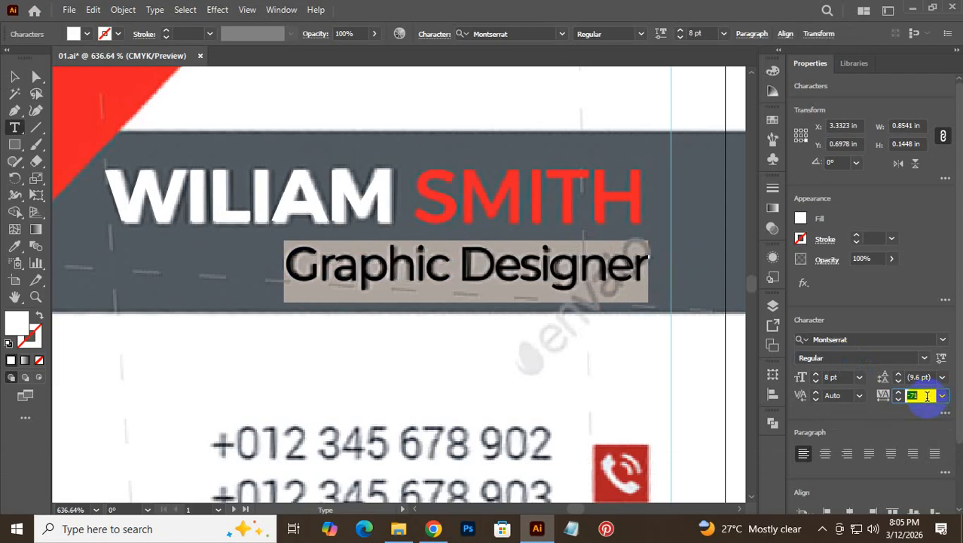
{"action": "scroll", "coordinate": [927, 396], "scroll_direction": "up", "scroll_amount": 2}
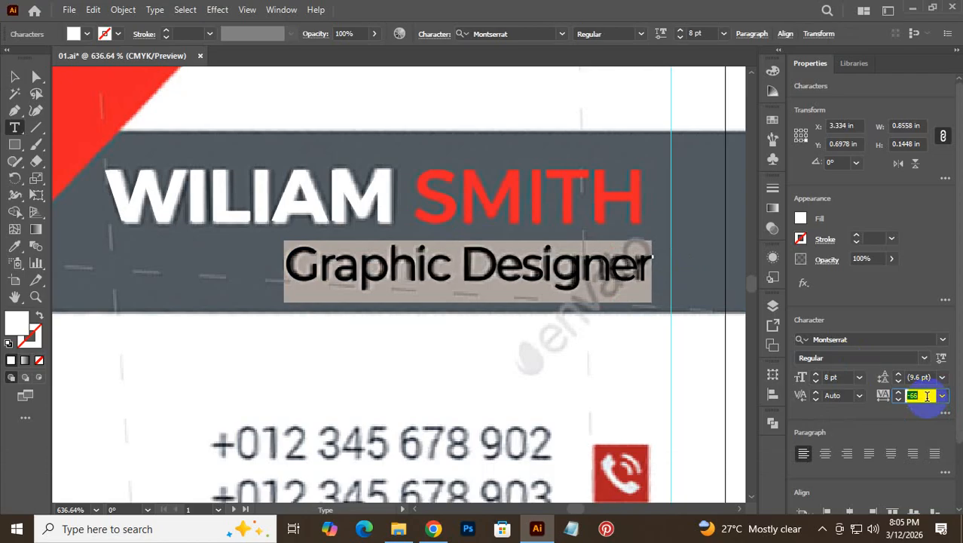
{"action": "left_click", "coordinate": [428, 266]}
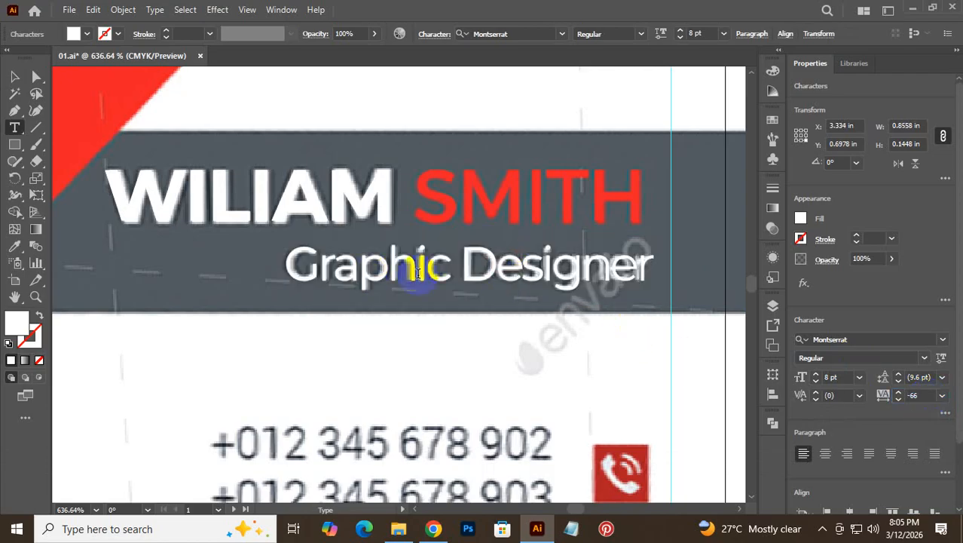
{"action": "left_click_drag", "start_coordinate": [461, 263], "coordinate": [757, 267]}
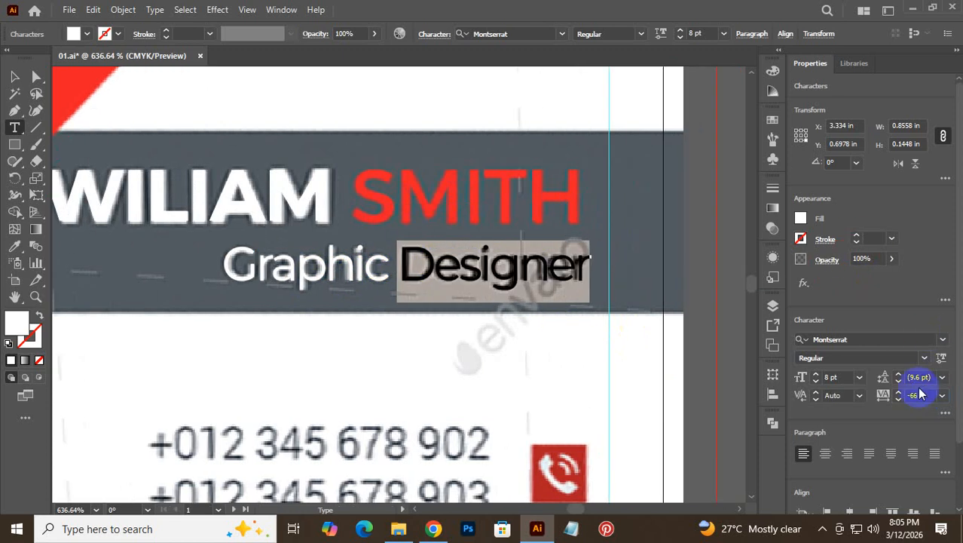
{"action": "left_click", "coordinate": [923, 395]}
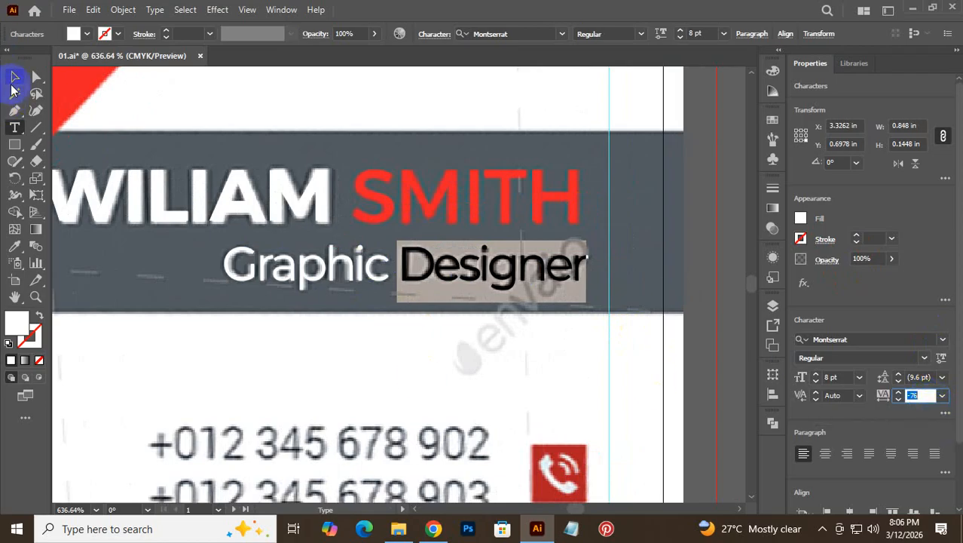
{"action": "left_click", "coordinate": [13, 83]}
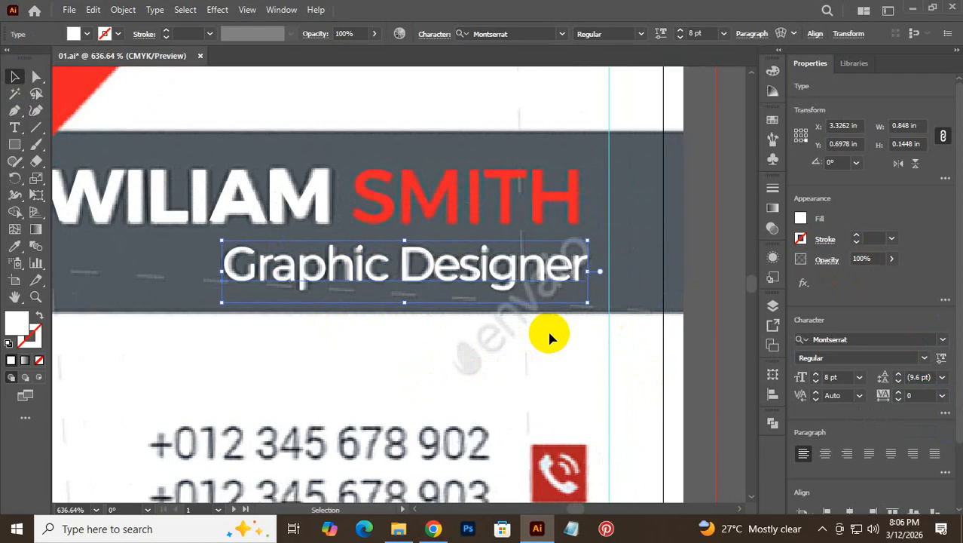
- Right-align the WILIAM SMITH name and Graphic Designer subtitle with Horizontal Align Right
{"action": "left_click", "coordinate": [577, 340]}
{"action": "left_click_drag", "start_coordinate": [577, 334], "coordinate": [436, 153]}
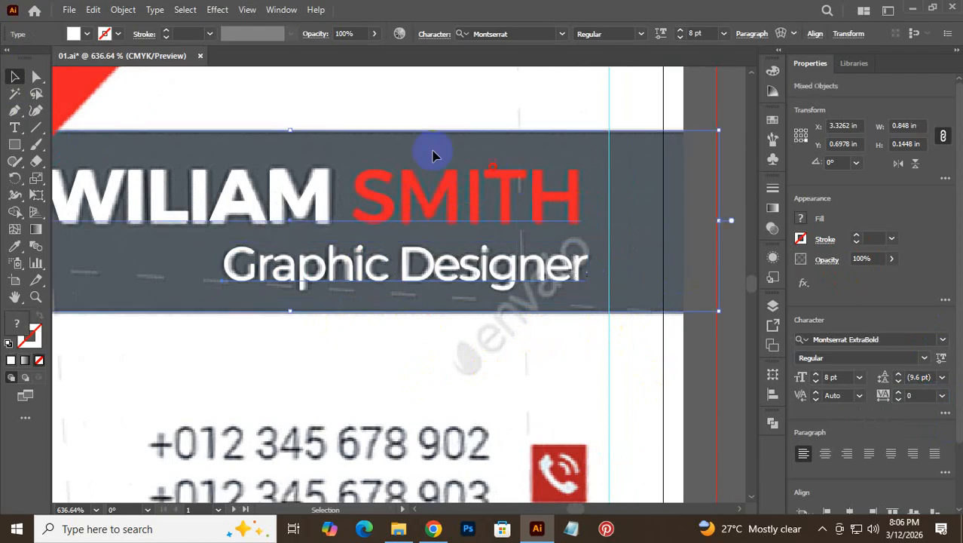
{"action": "left_click", "coordinate": [485, 320]}
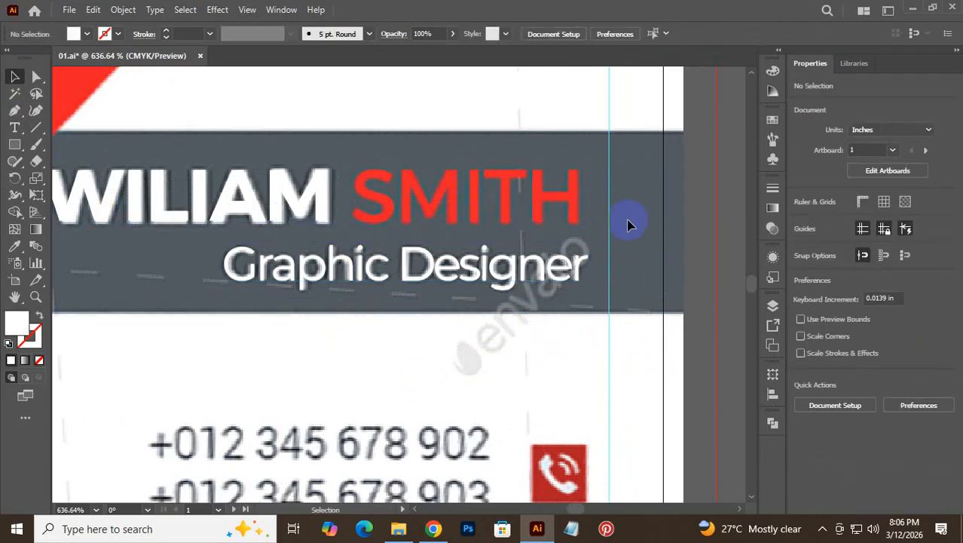
{"action": "left_click", "coordinate": [537, 190]}
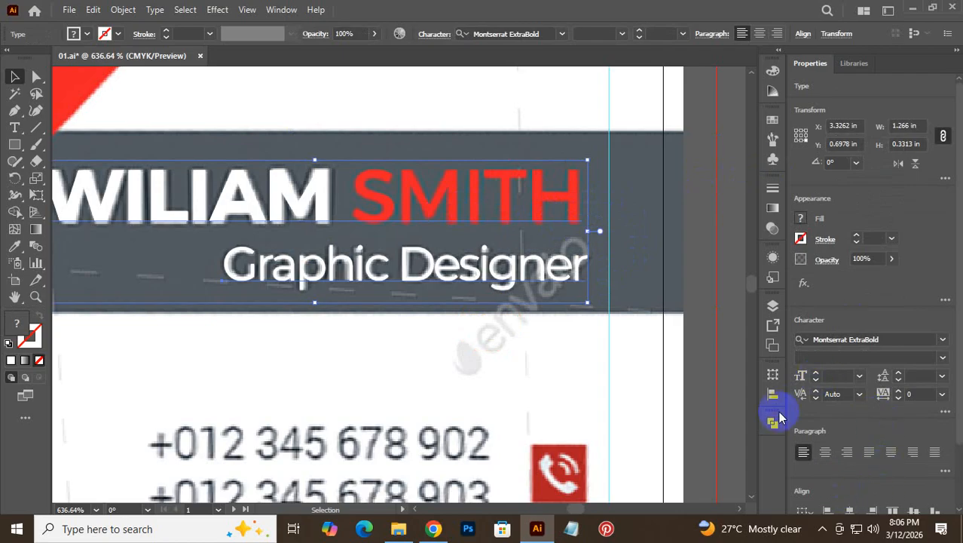
{"action": "left_click", "coordinate": [772, 394]}
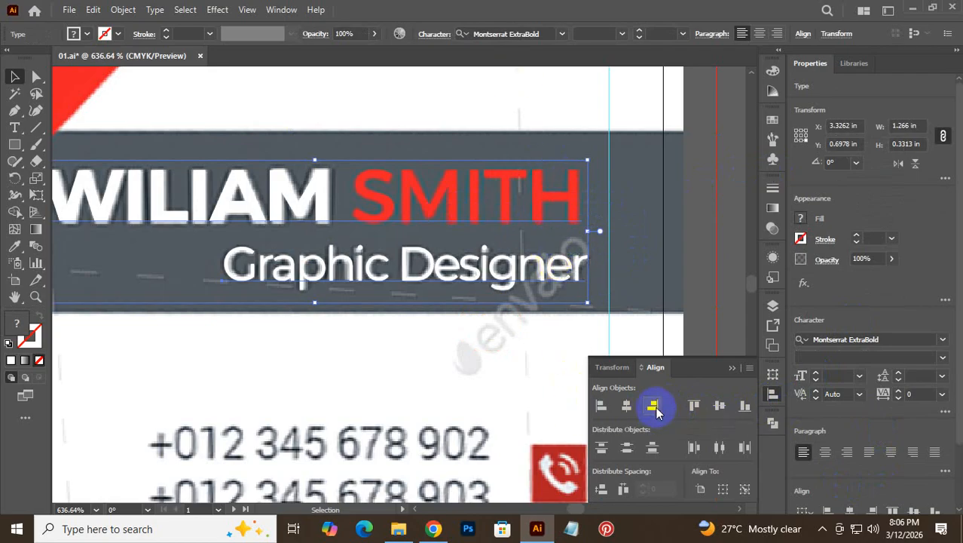
{"action": "left_click", "coordinate": [654, 407]}
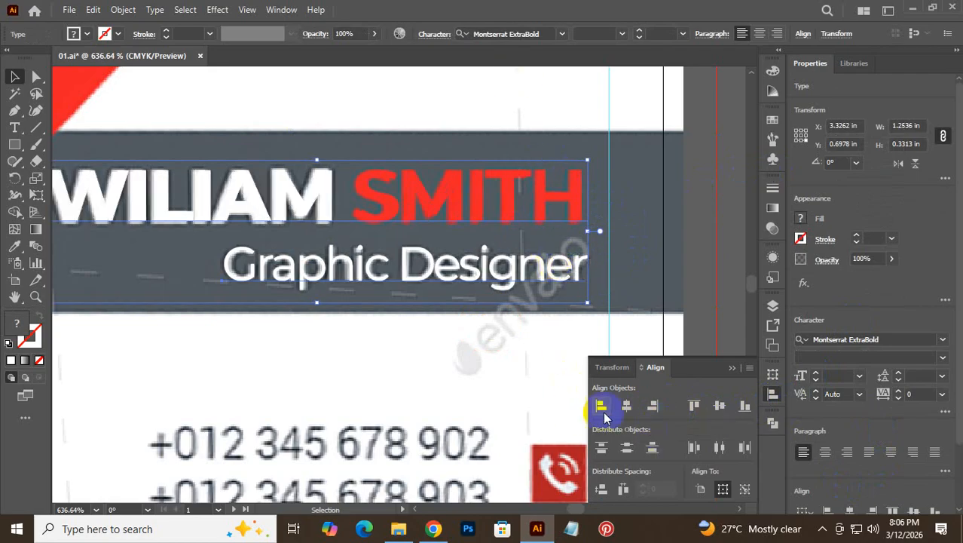
{"action": "left_click", "coordinate": [519, 389]}
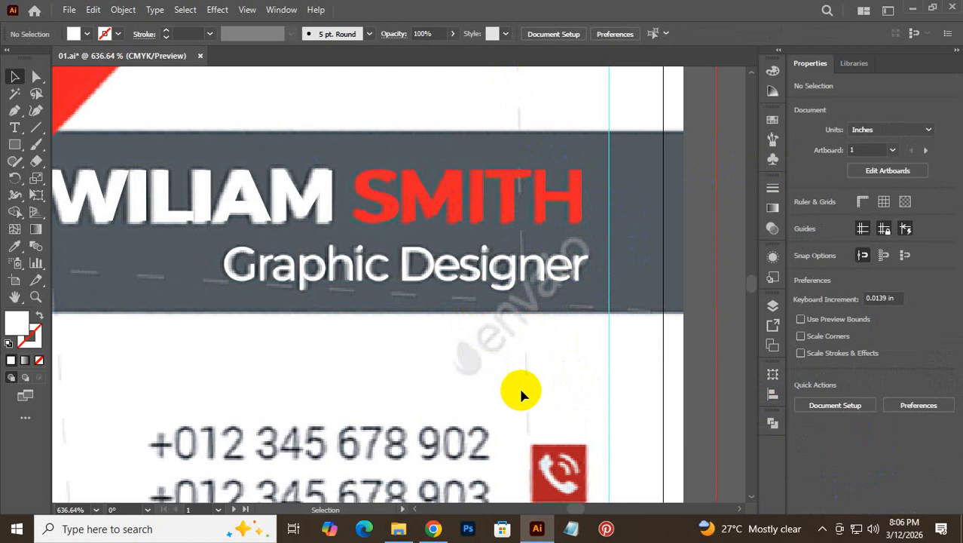
{"action": "left_click", "coordinate": [639, 305]}
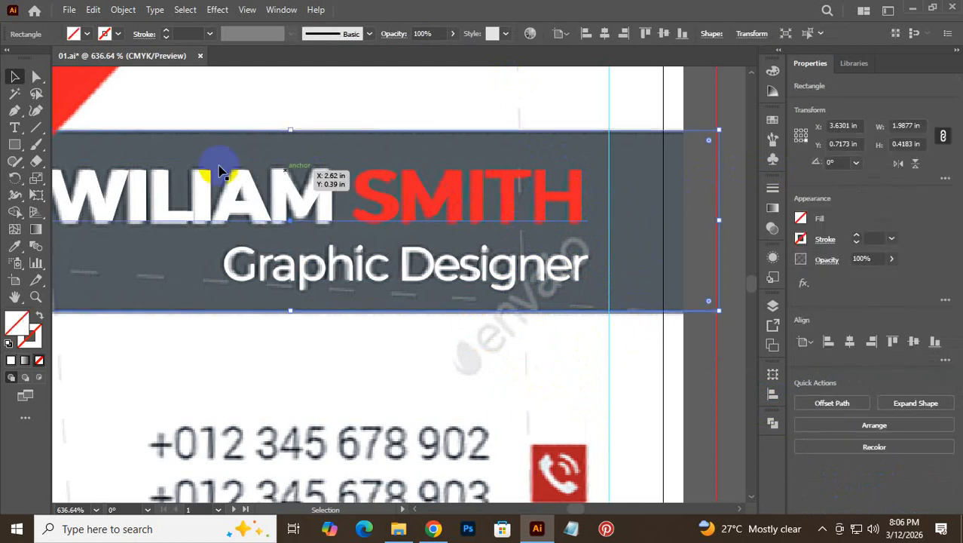
- Refill the banner with the Eyedropper: grey from the reference band, then white from the card
{"action": "left_click", "coordinate": [14, 246]}
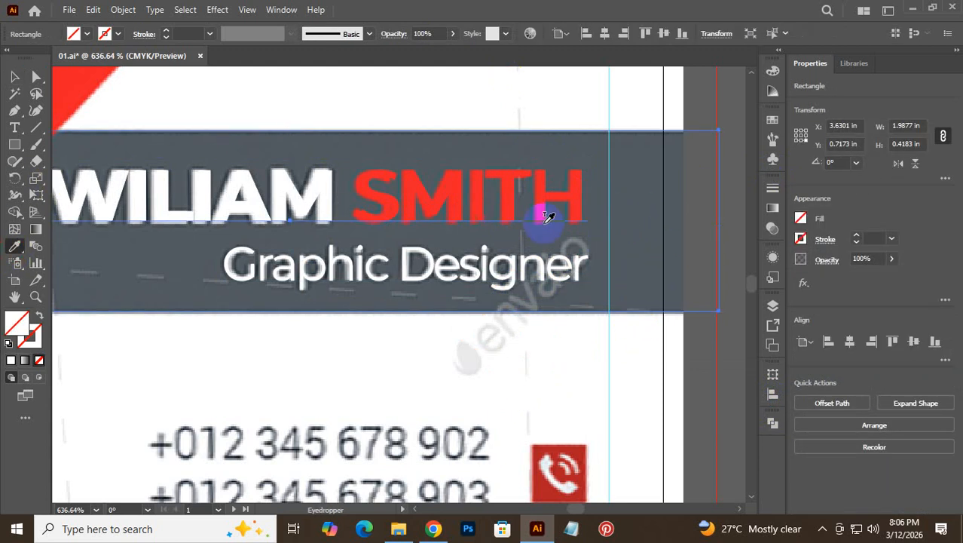
{"action": "left_click", "coordinate": [667, 184]}
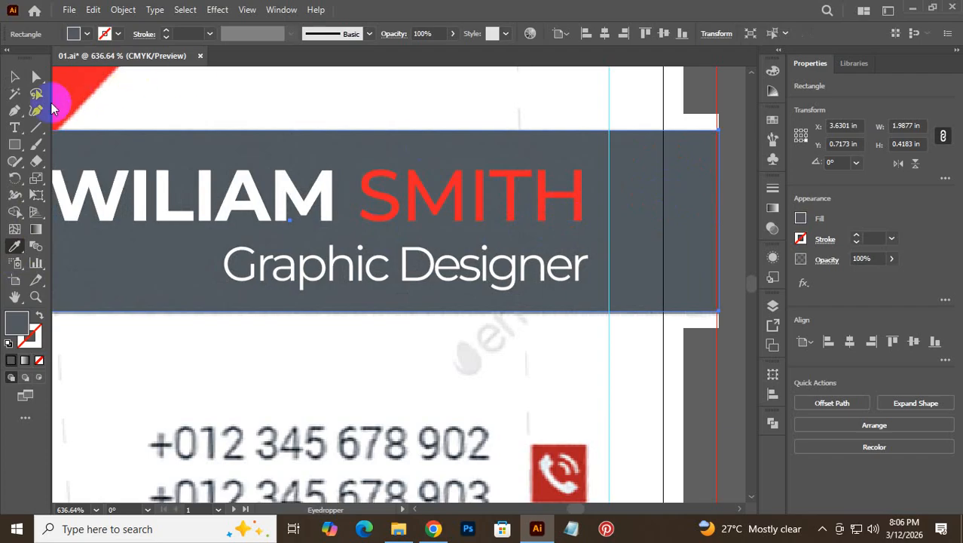
{"action": "left_click", "coordinate": [392, 101]}
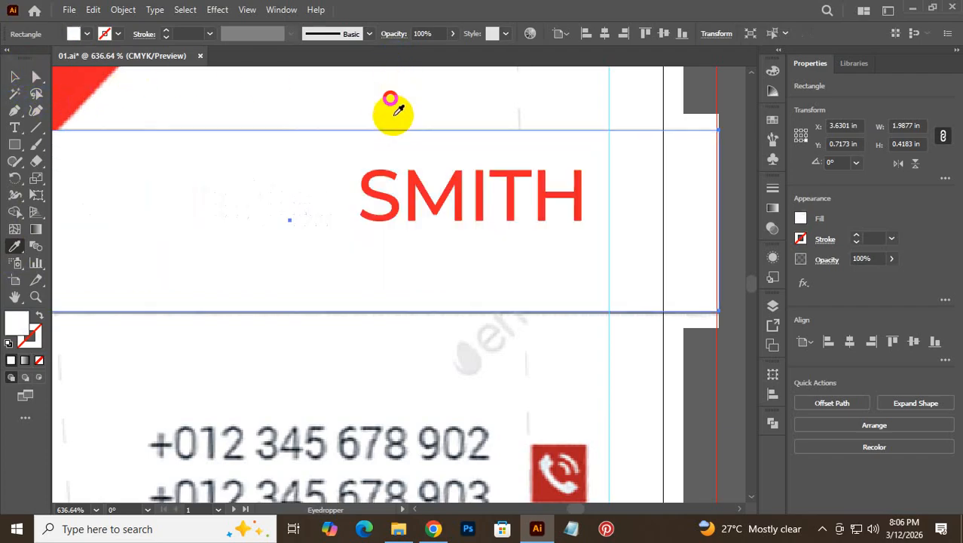
- Zoom in on SMITH, the card's right edge and top-right corner to check the banner edge
{"action": "key", "text": "ctrl+alt+space"}
{"action": "left_click_drag", "start_coordinate": [613, 337], "coordinate": [498, 373]}
{"action": "key", "text": "ctrl+space"}
{"action": "left_click_drag", "start_coordinate": [651, 220], "coordinate": [825, 344]}
{"action": "left_click_drag", "start_coordinate": [704, 289], "coordinate": [811, 369]}
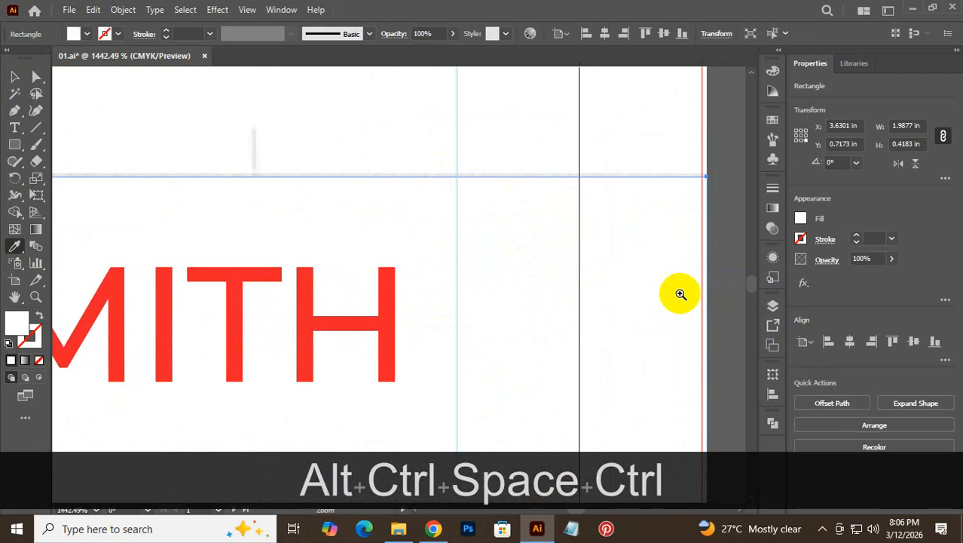
{"action": "key", "text": "alt+z"}
{"action": "left_click_drag", "start_coordinate": [694, 271], "coordinate": [812, 361]}
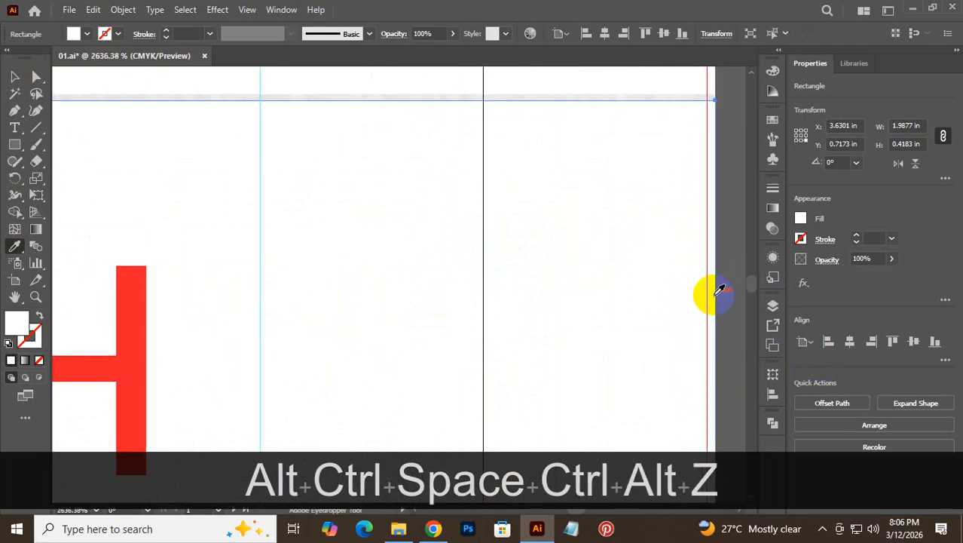
{"action": "key", "text": "ctrl+space"}
{"action": "left_click_drag", "start_coordinate": [514, 204], "coordinate": [459, 265]}
{"action": "left_click", "coordinate": [15, 76]}
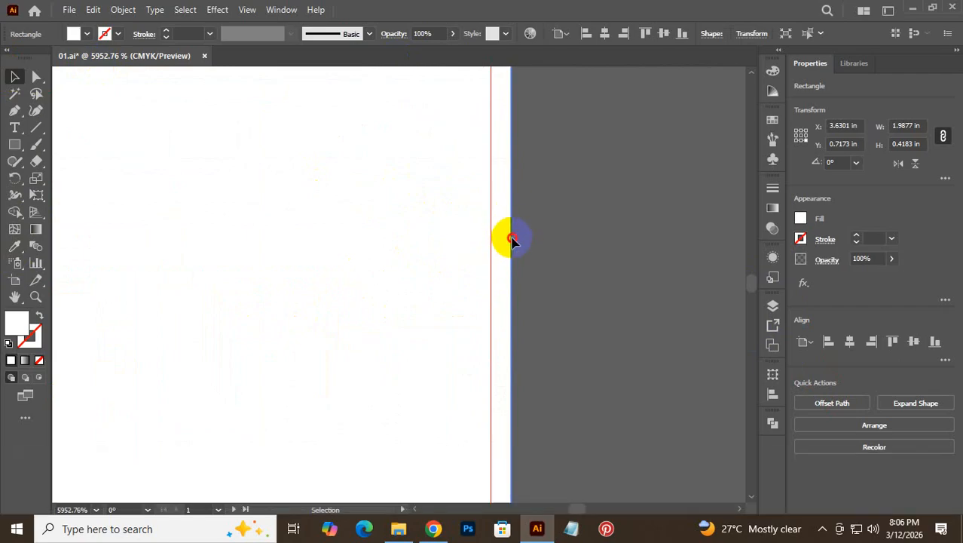
{"action": "key", "text": "ctrl+alt+space"}
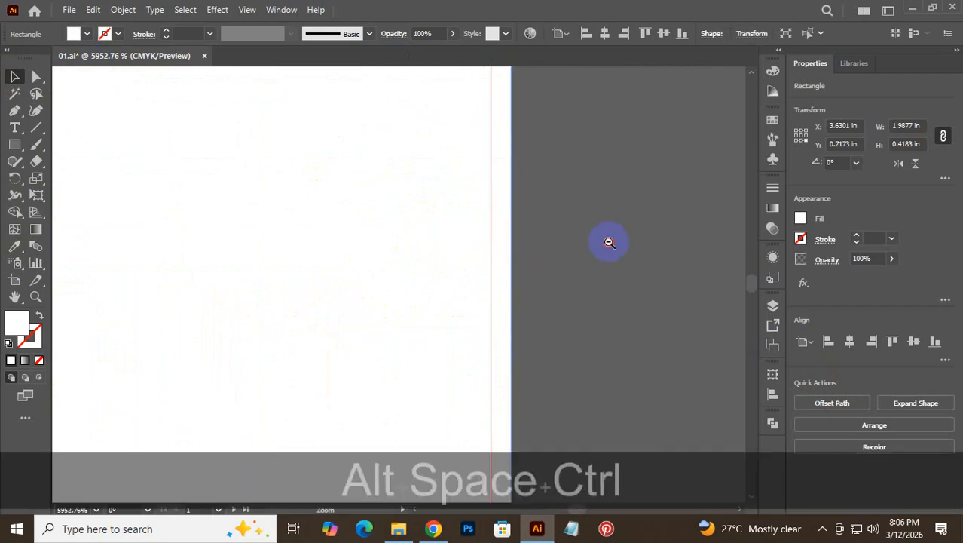
{"action": "left_click_drag", "start_coordinate": [610, 243], "coordinate": [512, 257]}
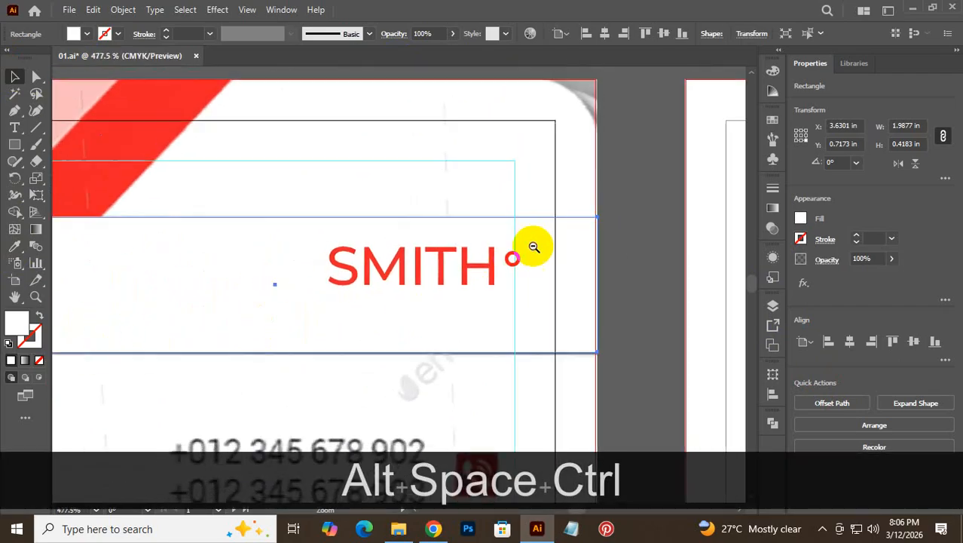
{"action": "left_click_drag", "start_coordinate": [593, 98], "coordinate": [761, 256]}
{"action": "left_click_drag", "start_coordinate": [574, 150], "coordinate": [528, 388]}
{"action": "key", "text": "ctrl"}
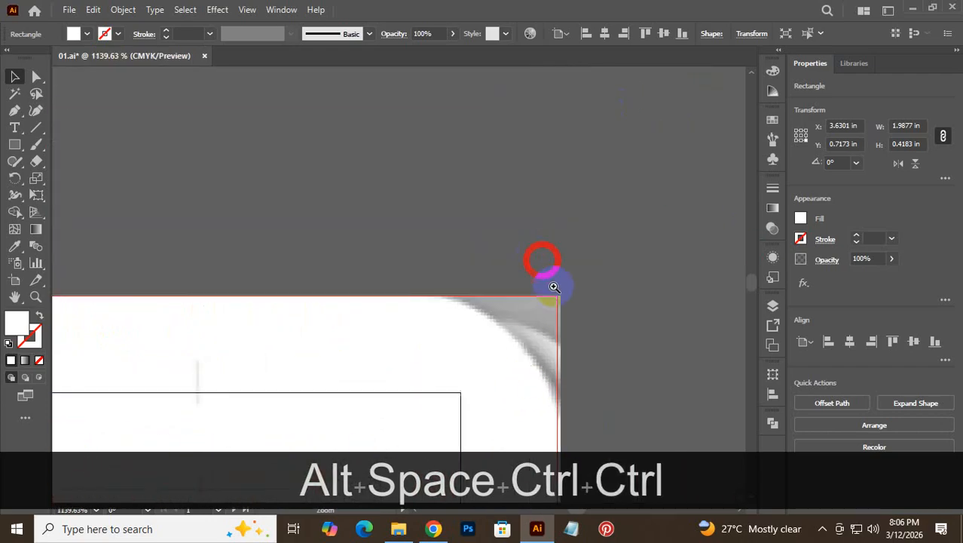
{"action": "left_click_drag", "start_coordinate": [550, 282], "coordinate": [690, 314]}
- Unlock all objects and select the Front side reference image
{"action": "left_click", "coordinate": [468, 345]}
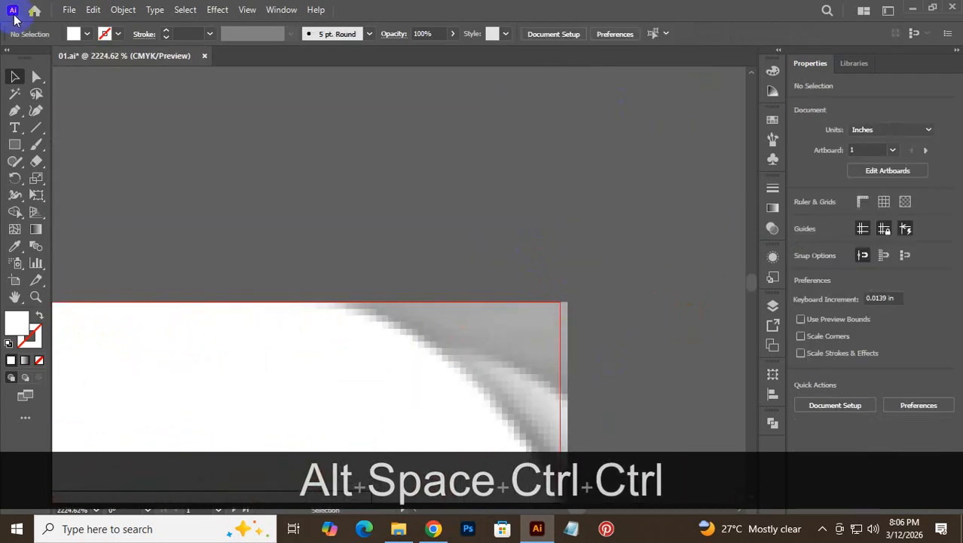
{"action": "left_click", "coordinate": [122, 10]}
{"action": "left_click", "coordinate": [198, 123]}
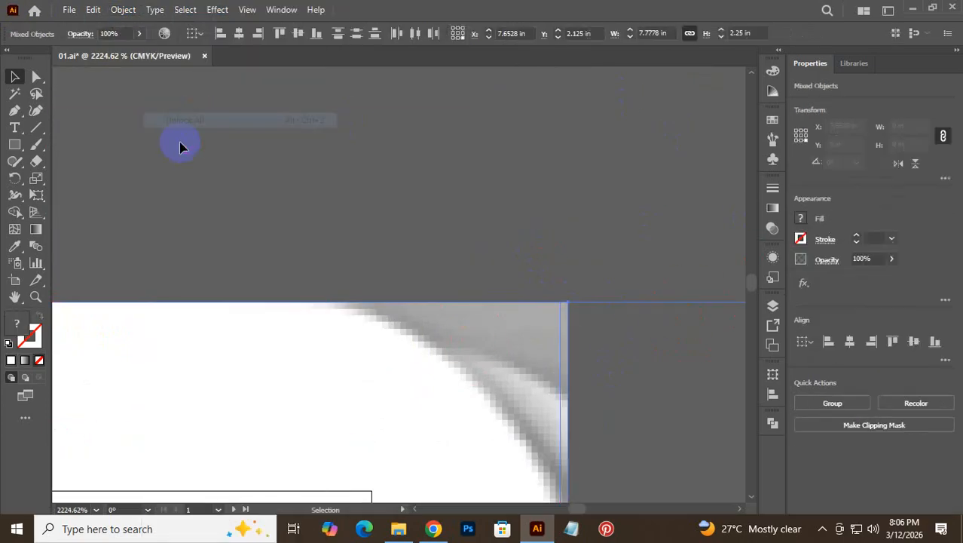
{"action": "left_click", "coordinate": [526, 278]}
{"action": "left_click", "coordinate": [490, 366]}
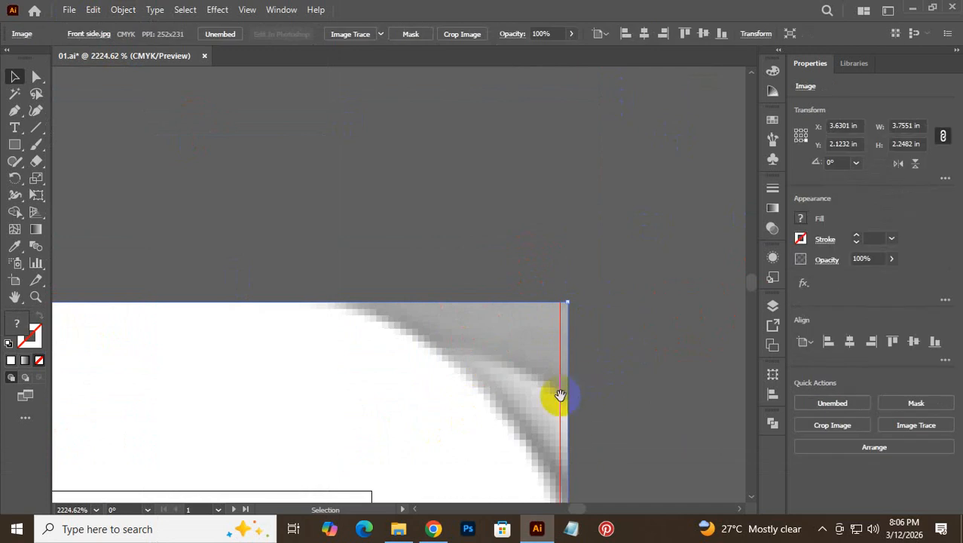
- Snap the reference image's right edge so it is 3.75 in wide
{"action": "left_click_drag", "start_coordinate": [560, 394], "coordinate": [576, 123]}
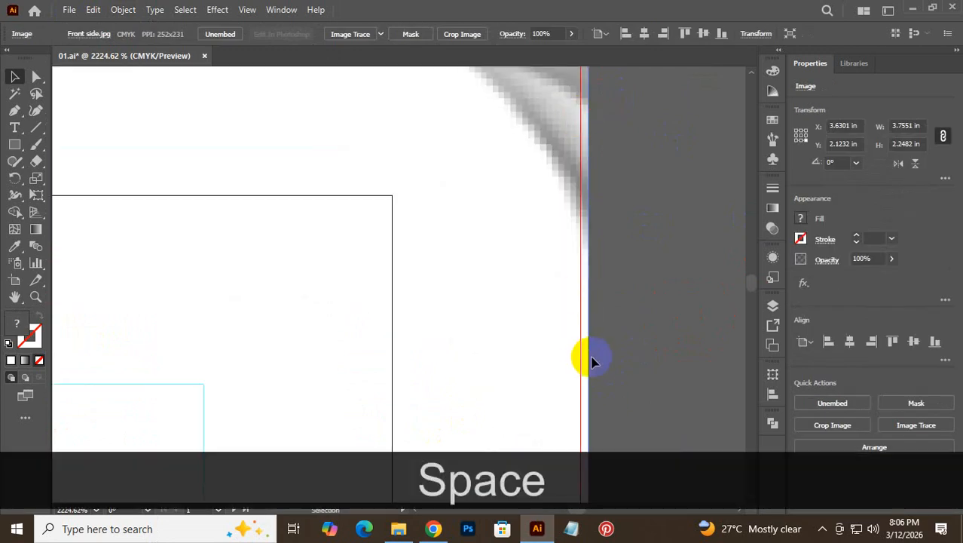
{"action": "left_click_drag", "start_coordinate": [591, 364], "coordinate": [600, 93]}
{"action": "left_click_drag", "start_coordinate": [547, 396], "coordinate": [568, 101]}
{"action": "left_click_drag", "start_coordinate": [614, 342], "coordinate": [583, 108]}
{"action": "left_click_drag", "start_coordinate": [584, 319], "coordinate": [475, 344]}
{"action": "left_click_drag", "start_coordinate": [553, 340], "coordinate": [517, 212]}
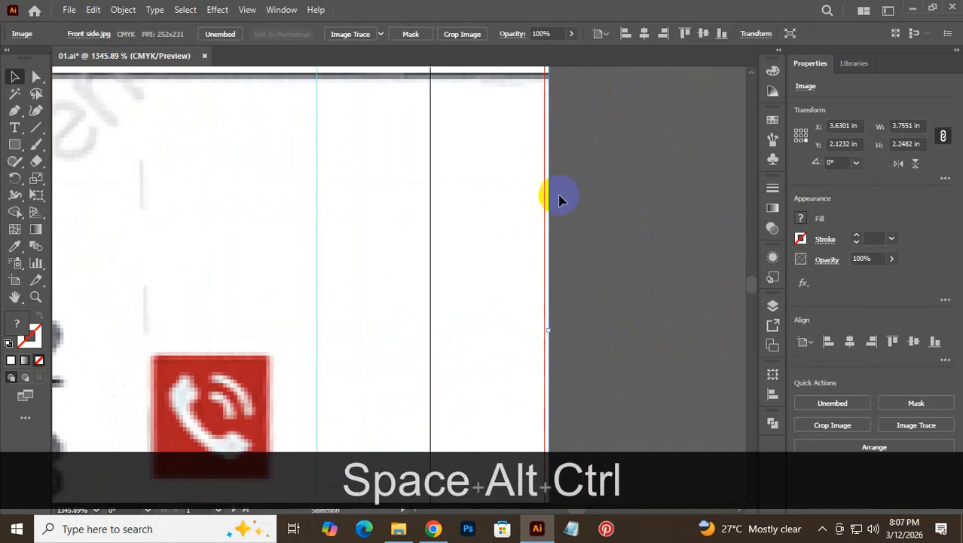
{"action": "left_click_drag", "start_coordinate": [549, 330], "coordinate": [645, 184]}
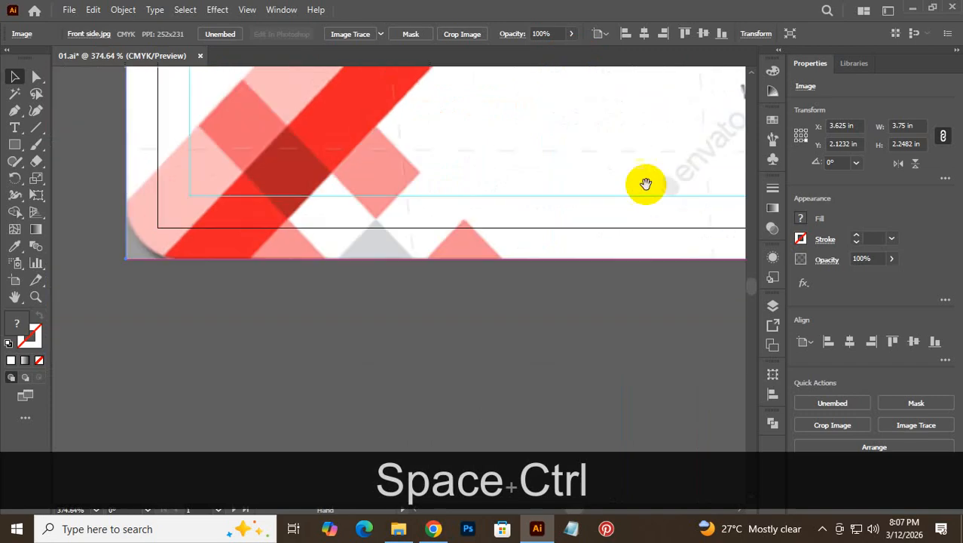
- Drag the image's bottom edge onto the card corner for a 2.25 in height
{"action": "left_click_drag", "start_coordinate": [301, 281], "coordinate": [459, 209]}
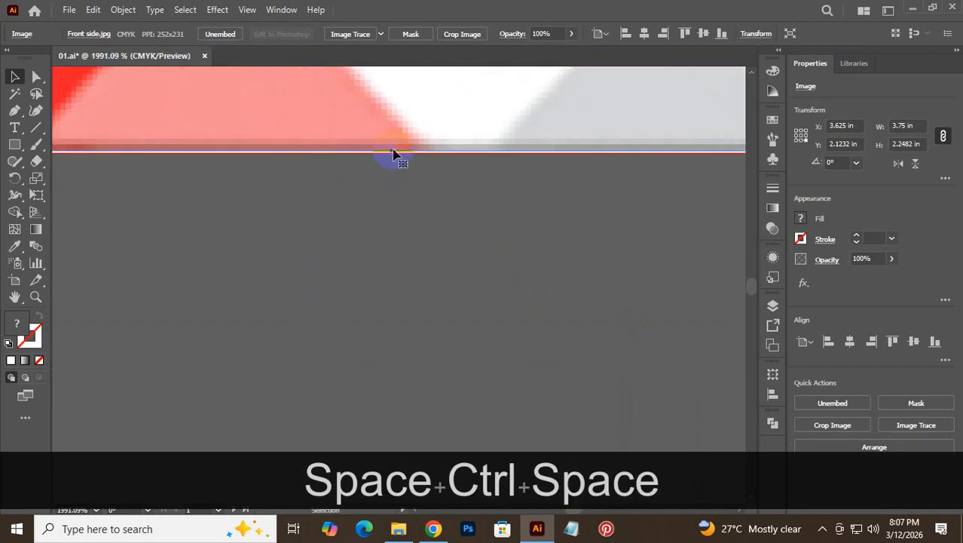
{"action": "left_click_drag", "start_coordinate": [312, 179], "coordinate": [803, 309]}
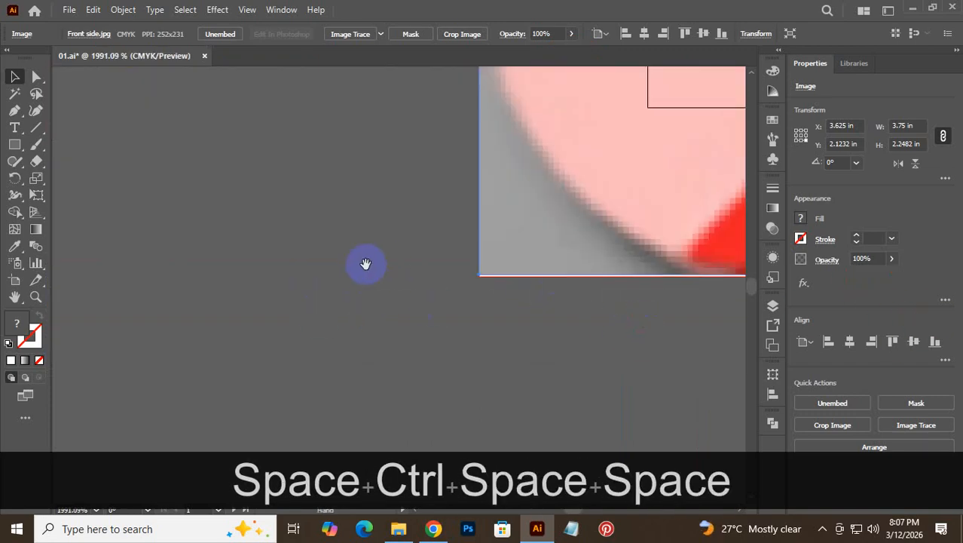
{"action": "left_click_drag", "start_coordinate": [476, 282], "coordinate": [791, 392]}
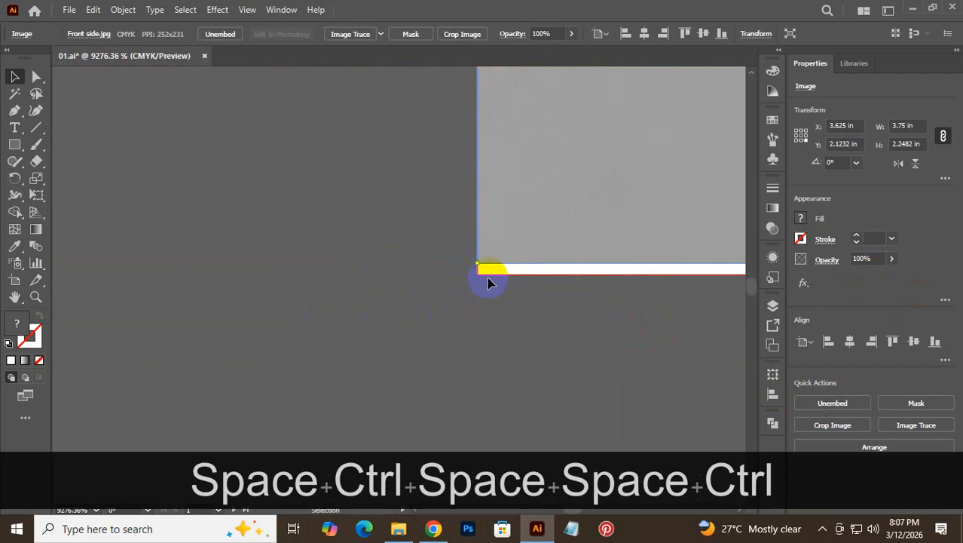
{"action": "left_click", "coordinate": [481, 275]}
{"action": "left_click_drag", "start_coordinate": [477, 276], "coordinate": [529, 237]}
{"action": "key", "text": "ctrl+z"}
{"action": "key", "text": "ctrl+z"}
{"action": "left_click_drag", "start_coordinate": [488, 276], "coordinate": [477, 272]}
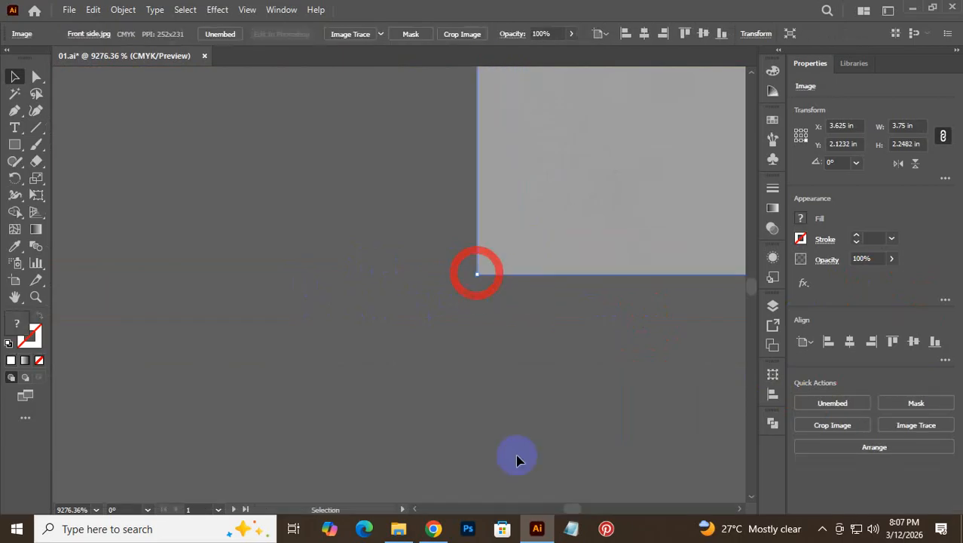
- Inspect the image corner up close, then fit the whole card artboard in view with Ctrl+0
{"action": "key", "text": "space"}
{"action": "left_click_drag", "start_coordinate": [560, 381], "coordinate": [557, 504]}
{"action": "left_click_drag", "start_coordinate": [520, 241], "coordinate": [516, 512]}
{"action": "left_click_drag", "start_coordinate": [493, 213], "coordinate": [474, 394]}
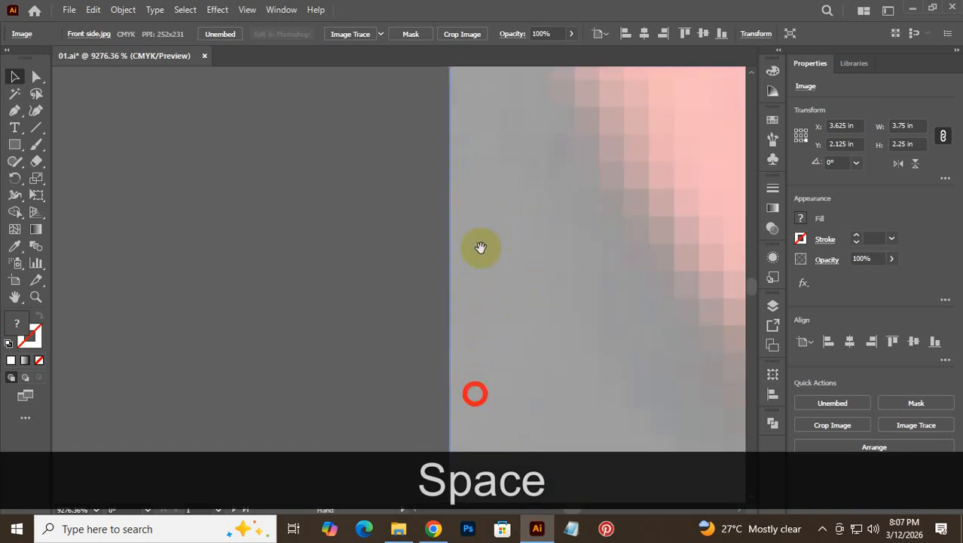
{"action": "left_click_drag", "start_coordinate": [480, 249], "coordinate": [470, 467]}
{"action": "left_click_drag", "start_coordinate": [458, 128], "coordinate": [423, 501]}
{"action": "key", "text": "ctrl+alt+space"}
{"action": "left_click_drag", "start_coordinate": [458, 217], "coordinate": [284, 237]}
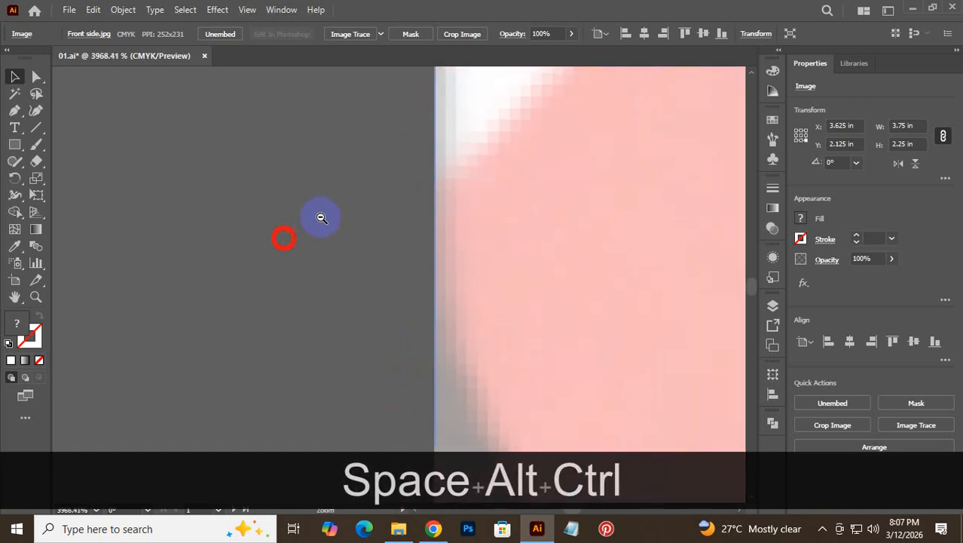
{"action": "left_click_drag", "start_coordinate": [413, 143], "coordinate": [389, 391]}
{"action": "left_click_drag", "start_coordinate": [380, 173], "coordinate": [365, 449]}
{"action": "left_click_drag", "start_coordinate": [381, 132], "coordinate": [374, 364]}
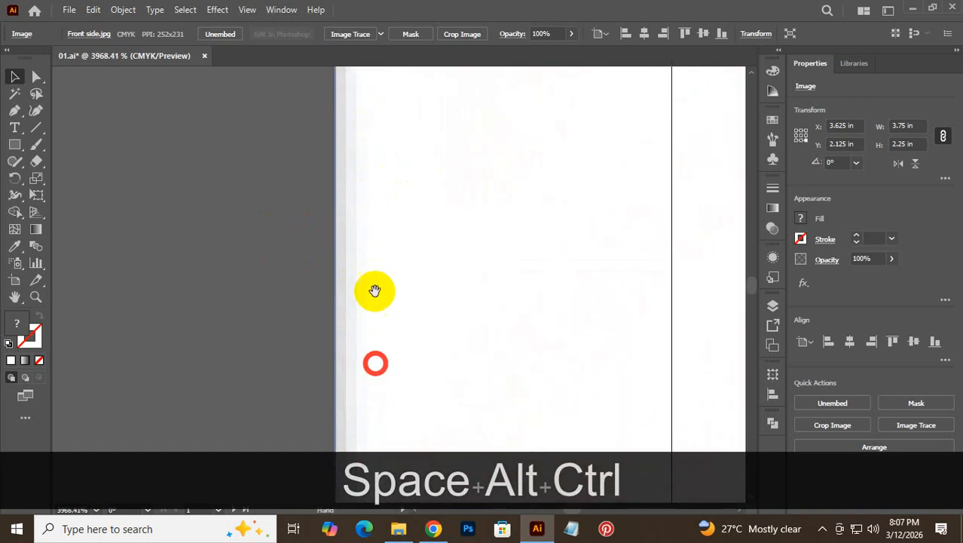
{"action": "left_click_drag", "start_coordinate": [370, 105], "coordinate": [365, 331]}
{"action": "key", "text": "ctrl+alt+space"}
{"action": "left_click_drag", "start_coordinate": [350, 170], "coordinate": [299, 196]}
{"action": "key", "text": "ctrl+alt+space"}
{"action": "left_click_drag", "start_coordinate": [476, 240], "coordinate": [97, 279]}
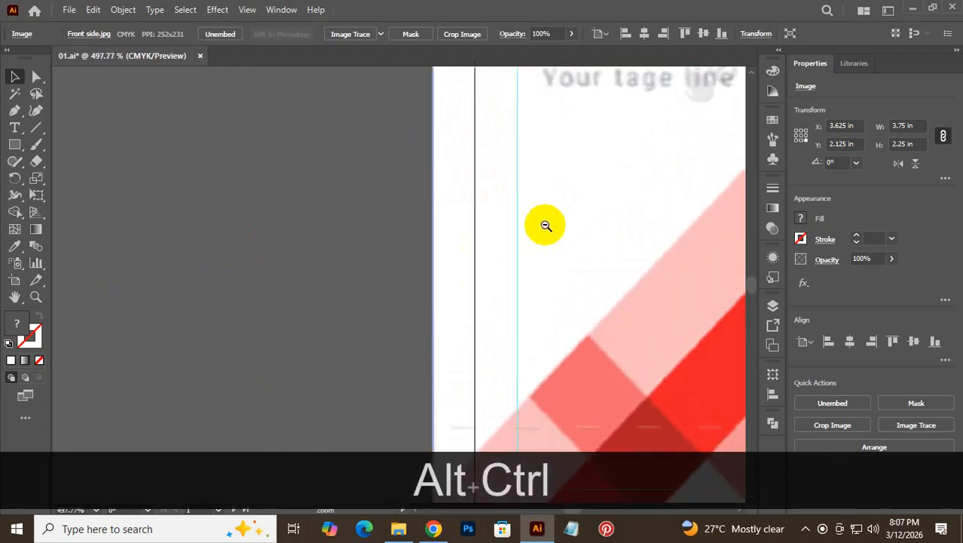
{"action": "left_click_drag", "start_coordinate": [564, 202], "coordinate": [404, 236]}
{"action": "left_click_drag", "start_coordinate": [495, 222], "coordinate": [377, 487]}
{"action": "key", "text": "ctrl+space"}
{"action": "left_click_drag", "start_coordinate": [404, 275], "coordinate": [778, 358]}
{"action": "left_click_drag", "start_coordinate": [453, 367], "coordinate": [521, 101]}
{"action": "key", "text": "ctrl+space"}
{"action": "left_click_drag", "start_coordinate": [324, 218], "coordinate": [716, 484]}
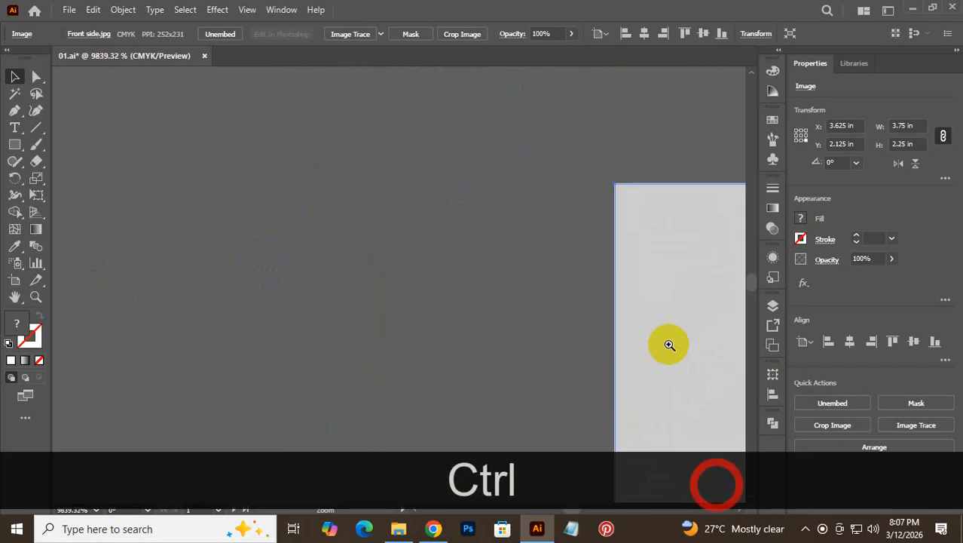
{"action": "left_click_drag", "start_coordinate": [642, 266], "coordinate": [817, 428]}
{"action": "key", "text": "ctrl+space"}
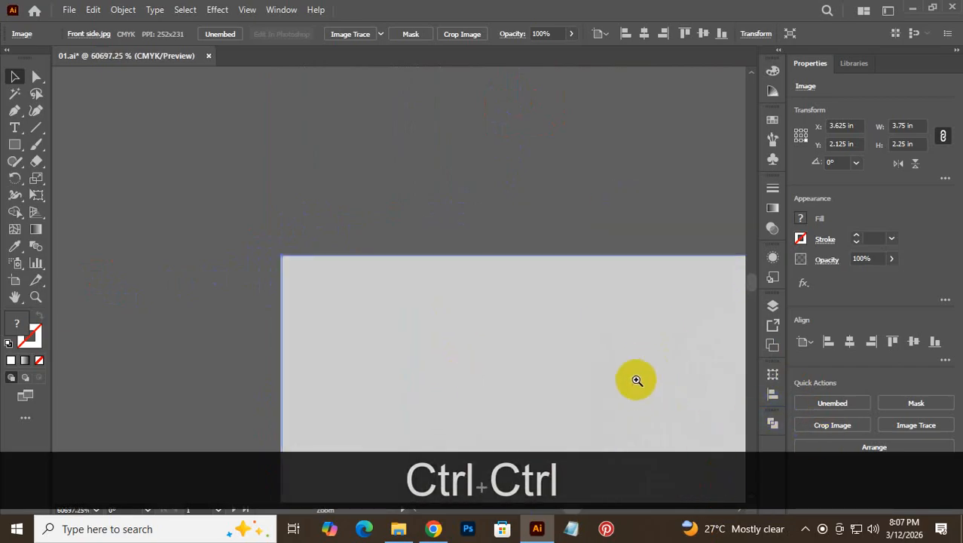
{"action": "key", "text": "ctrl+0"}
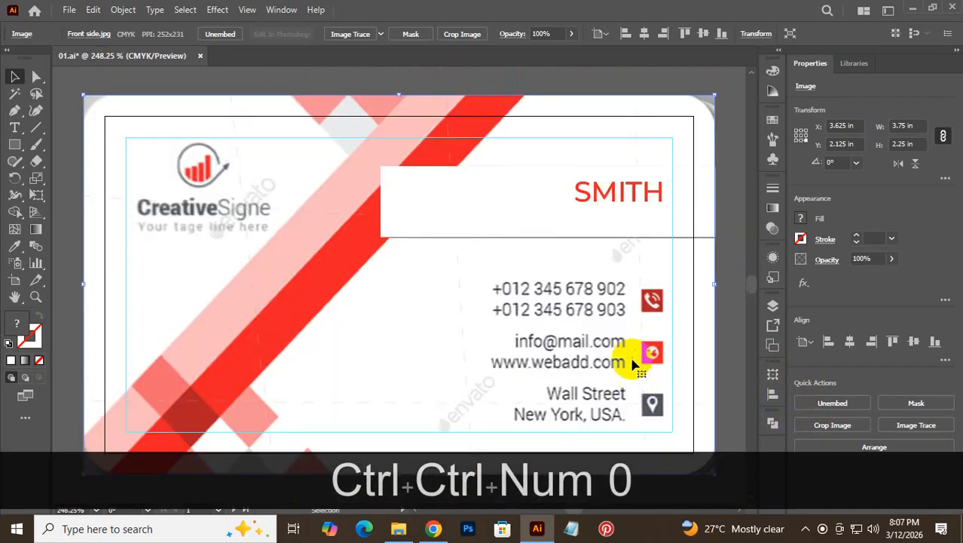
- Lock the reference image and card outline, and set the white box behind SMITH to no fill
{"action": "left_click_drag", "start_coordinate": [729, 317], "coordinate": [675, 374]}
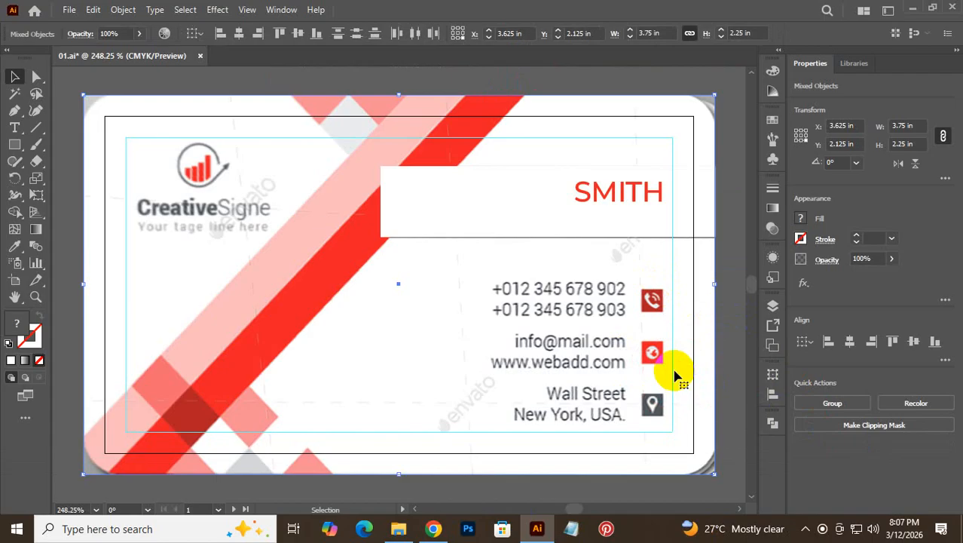
{"action": "key", "text": "ctrl+2"}
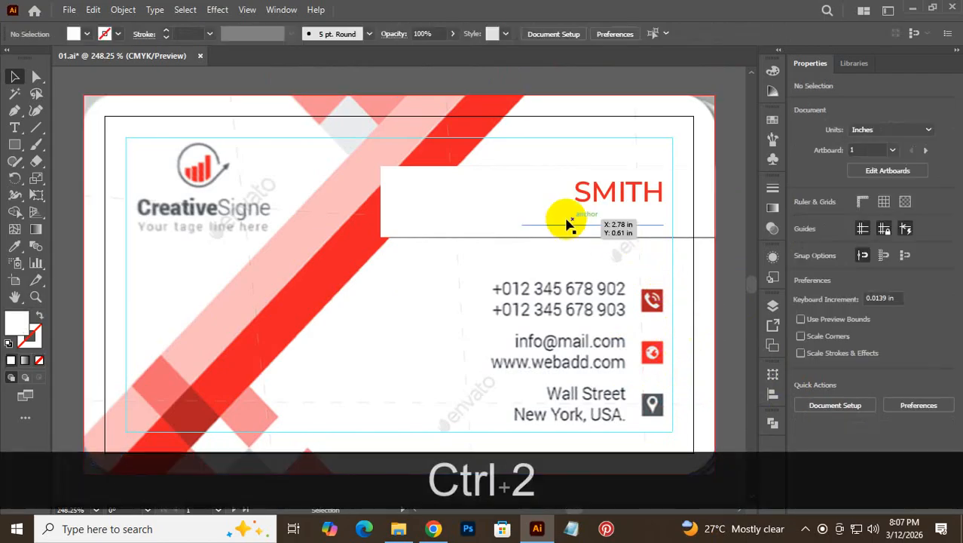
{"action": "left_click", "coordinate": [406, 217]}
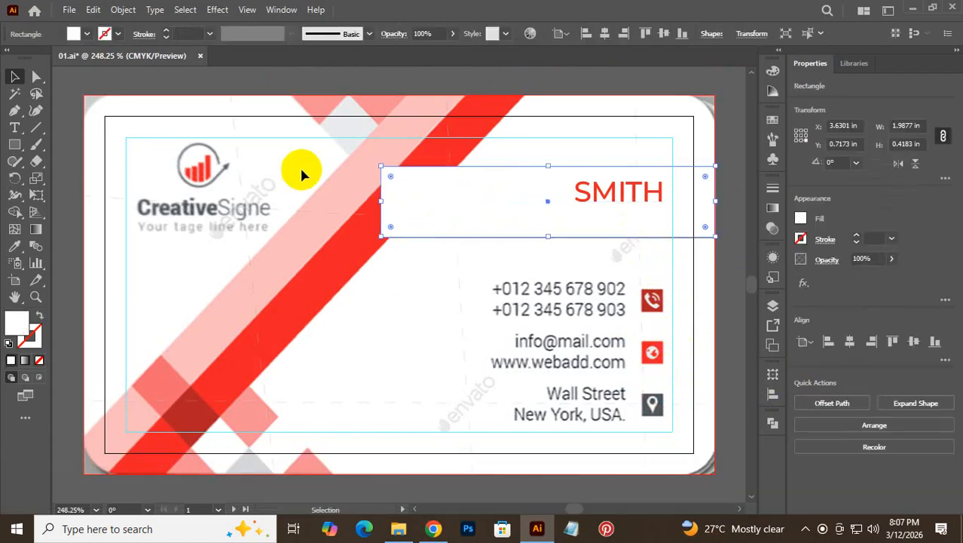
{"action": "left_click", "coordinate": [40, 361]}
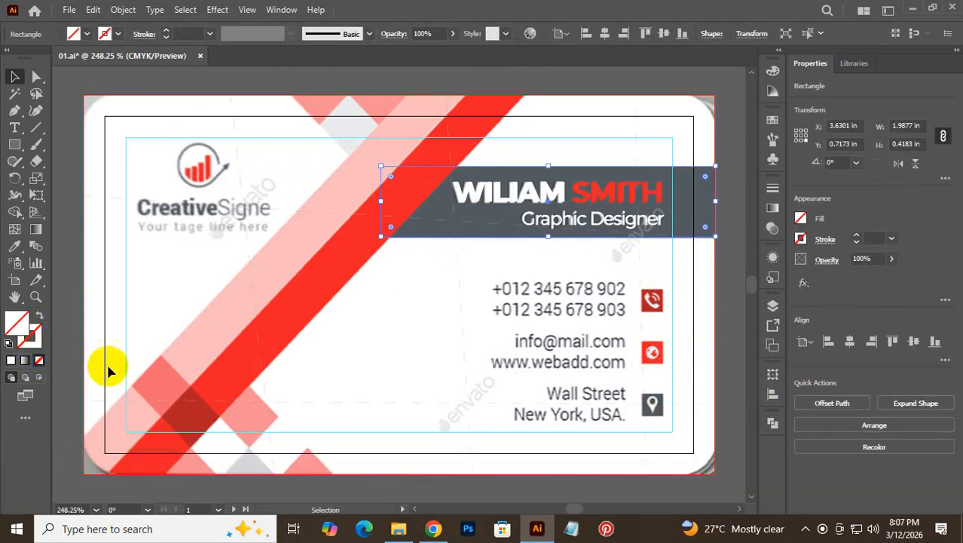
{"action": "left_click", "coordinate": [722, 269]}
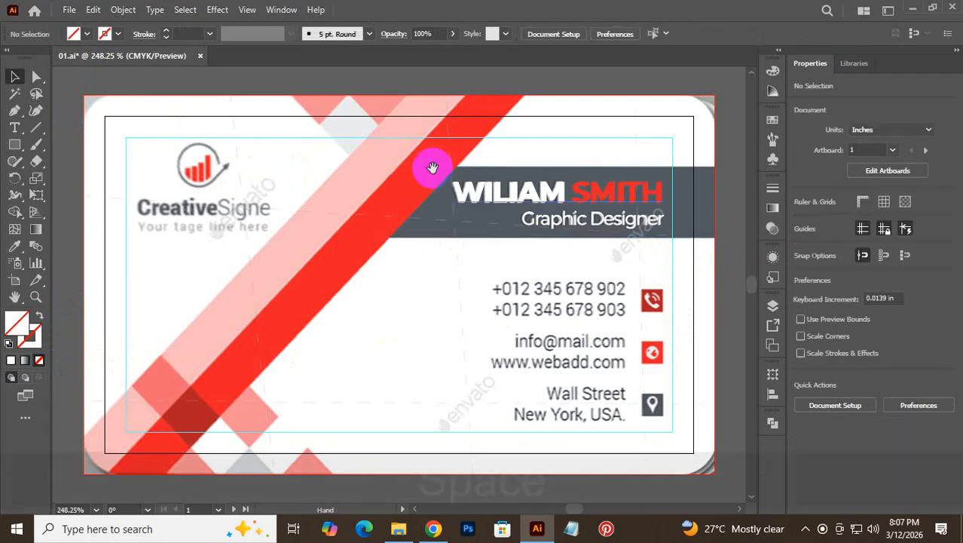
- Nudge the WILIAM text slightly left on the gray name banner
{"action": "left_click", "coordinate": [491, 165], "text": "ctrl"}
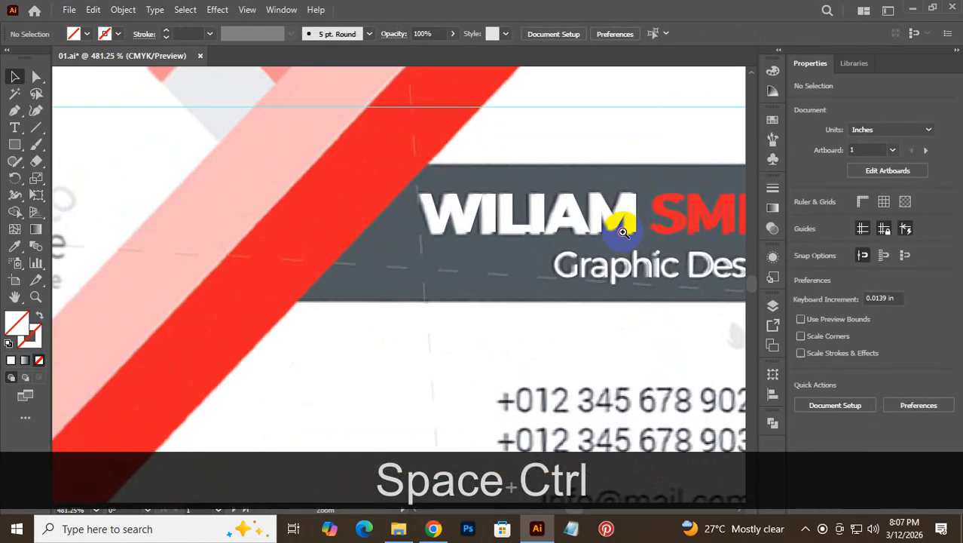
{"action": "left_click", "coordinate": [517, 239]}
{"action": "key", "text": "Down"}
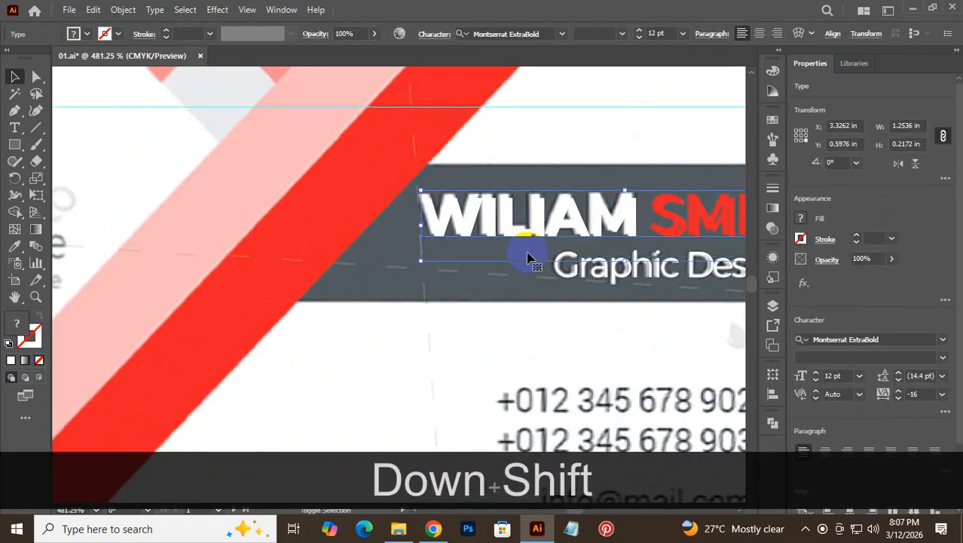
{"action": "key", "text": "Up"}
{"action": "key", "text": "Left"}
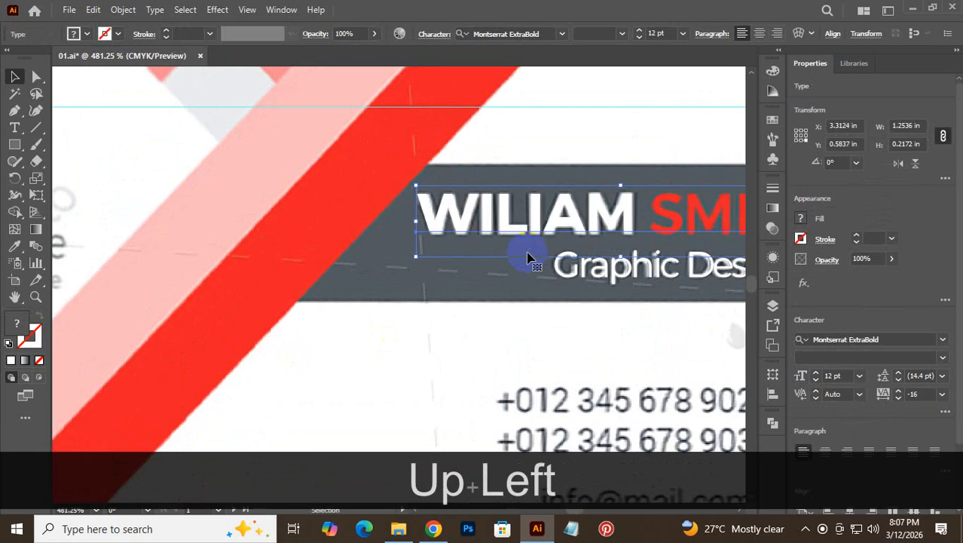
{"action": "left_click", "coordinate": [522, 262]}
- Right-align the Graphic Designer subtitle to WILIAM SMITH as the key object
{"action": "key", "text": "space"}
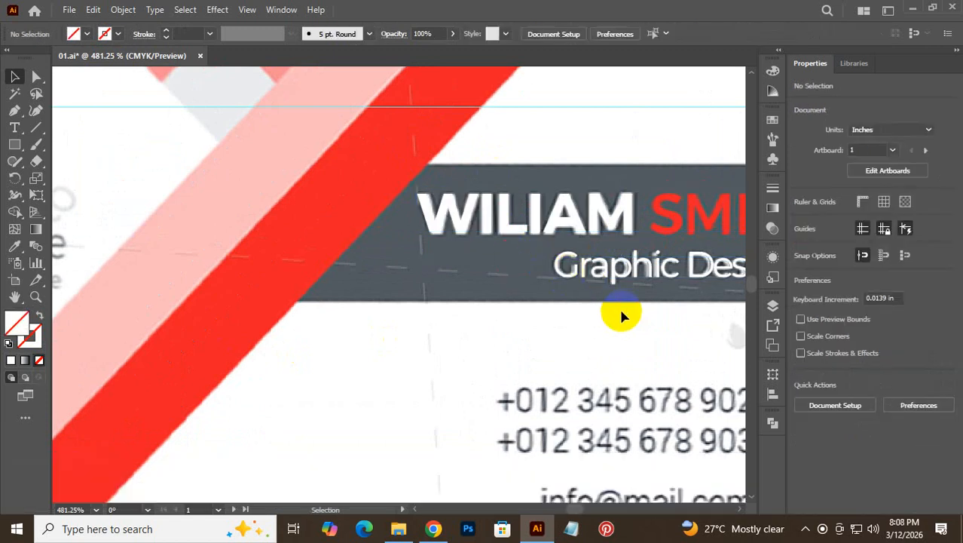
{"action": "left_click_drag", "start_coordinate": [640, 325], "coordinate": [417, 323]}
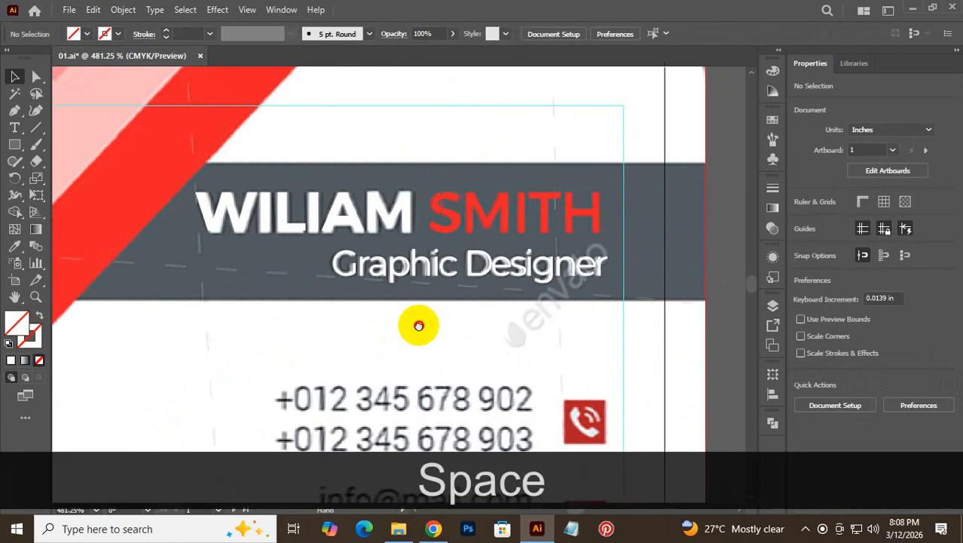
{"action": "left_click", "coordinate": [528, 213]}
{"action": "left_click", "coordinate": [528, 260], "text": "ctrl"}
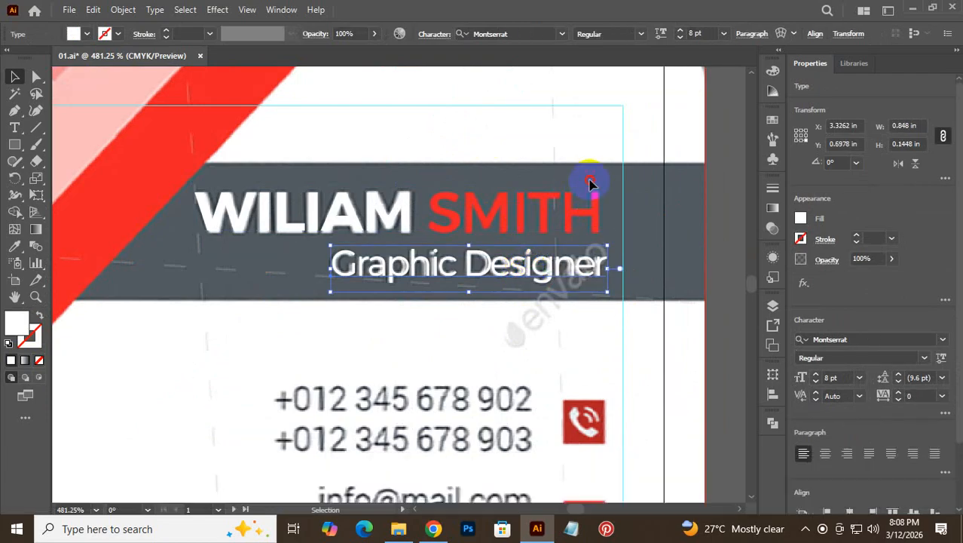
{"action": "left_click", "coordinate": [551, 273]}
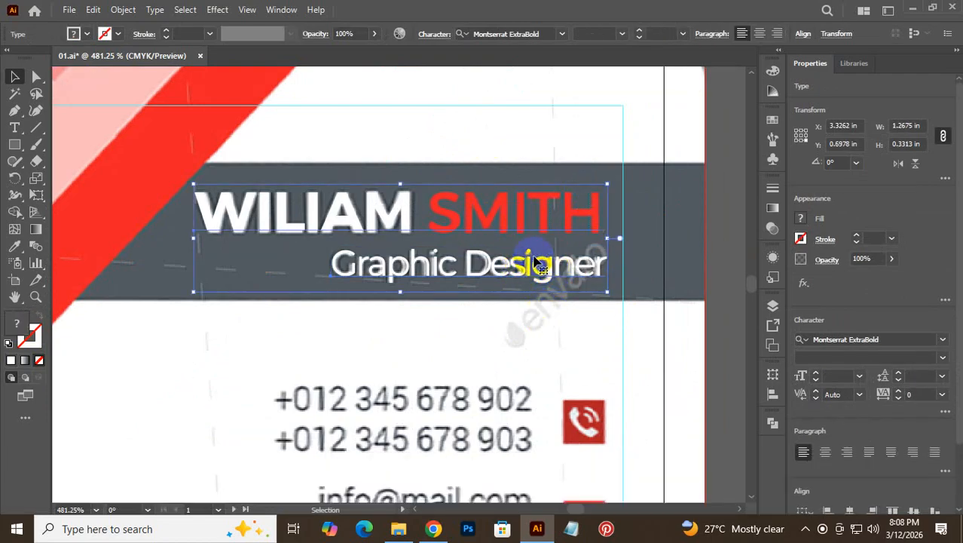
{"action": "left_click", "coordinate": [542, 210]}
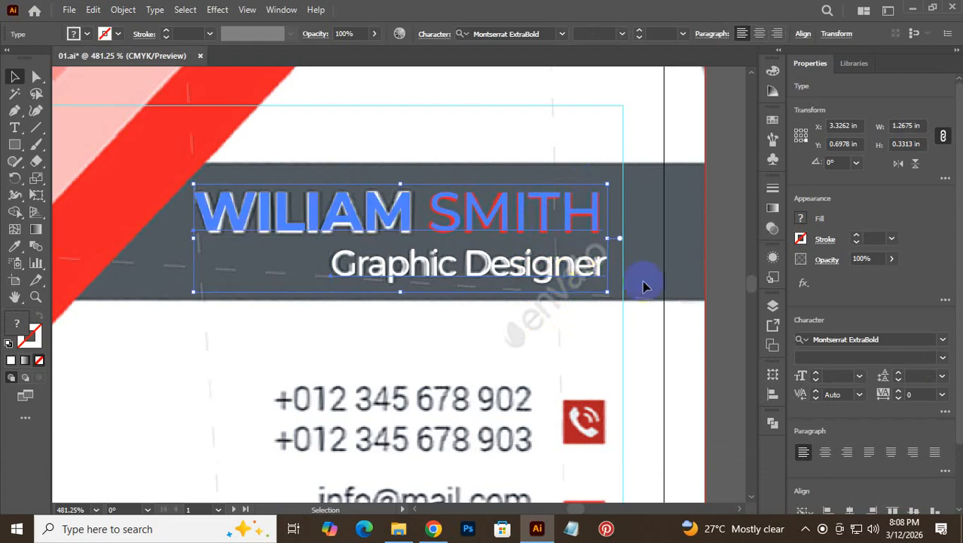
{"action": "left_click", "coordinate": [775, 398]}
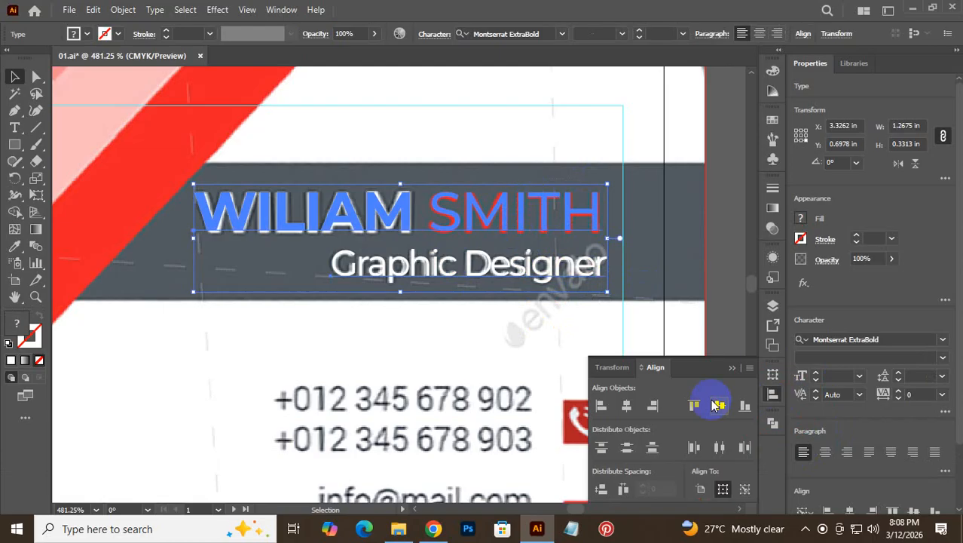
{"action": "left_click", "coordinate": [651, 409]}
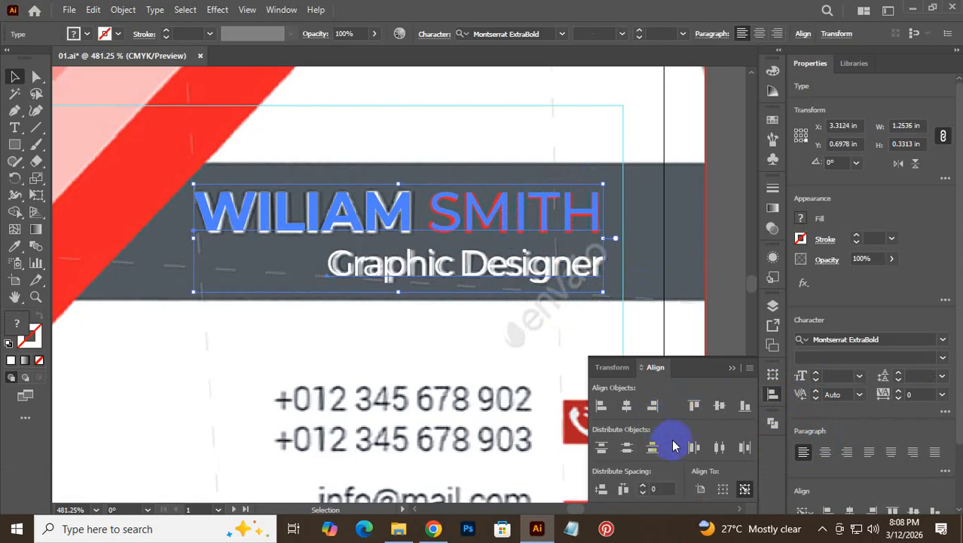
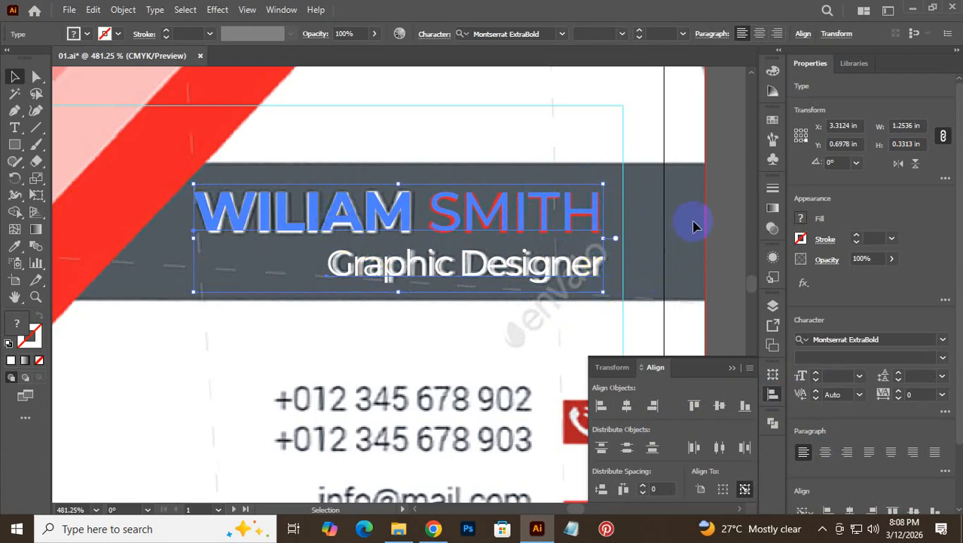
- Eyedropper the reference's dark grey into the name banner rectangle, covering the red stripe
{"action": "left_click", "coordinate": [728, 218]}
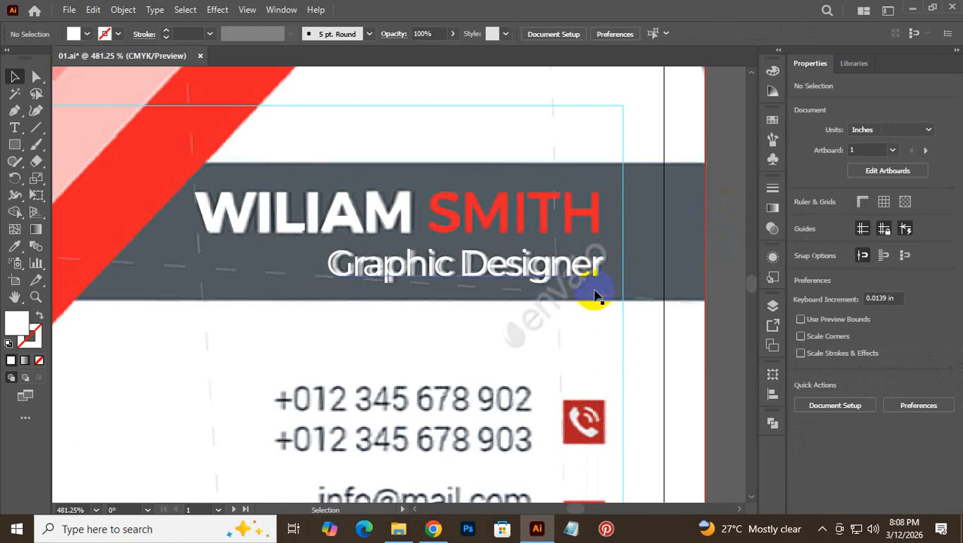
{"action": "left_click", "coordinate": [696, 256]}
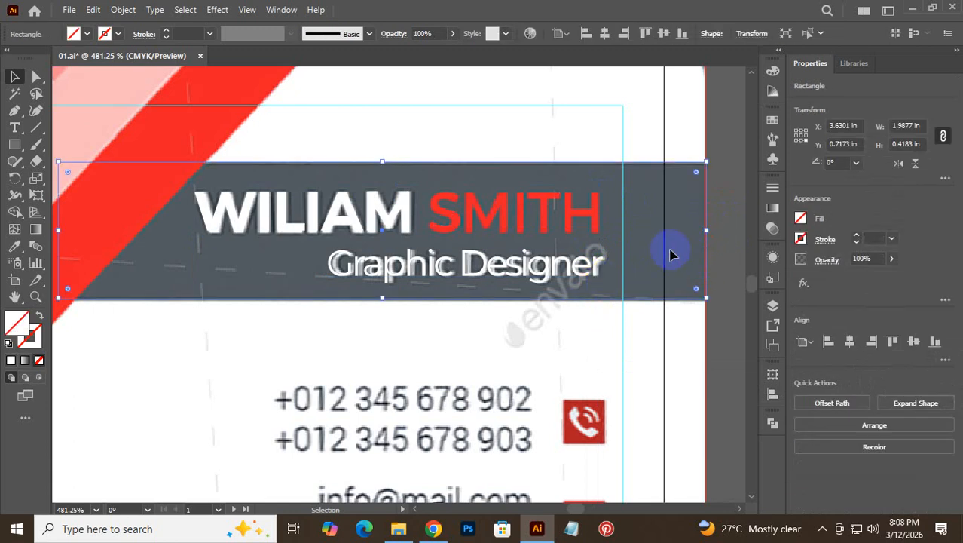
{"action": "left_click", "coordinate": [15, 249]}
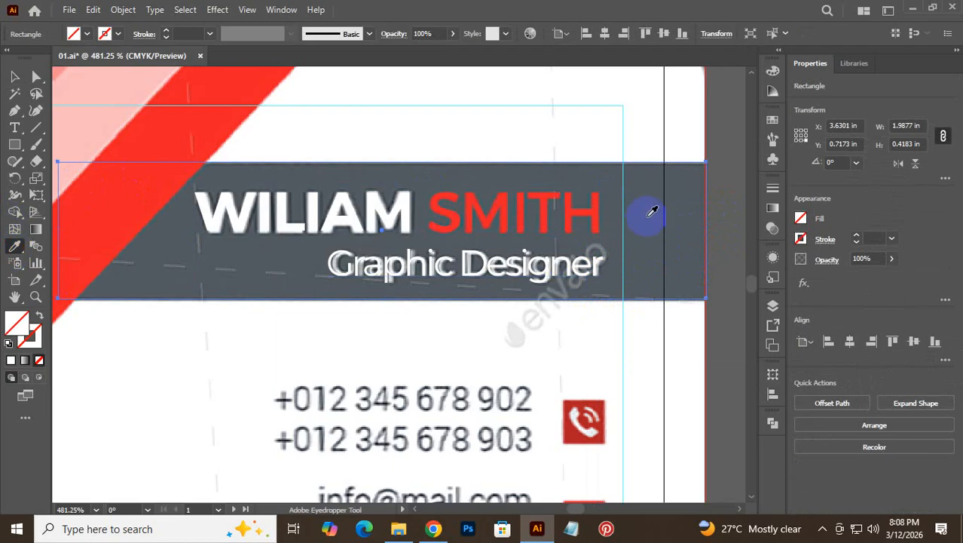
{"action": "left_click", "coordinate": [652, 212]}
{"action": "left_click", "coordinate": [13, 77]}
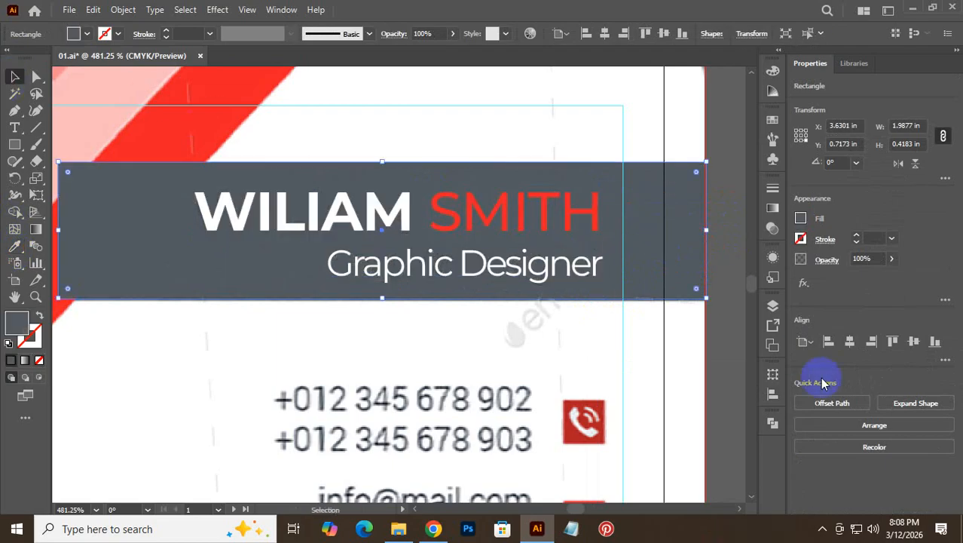
{"action": "left_click", "coordinate": [721, 346]}
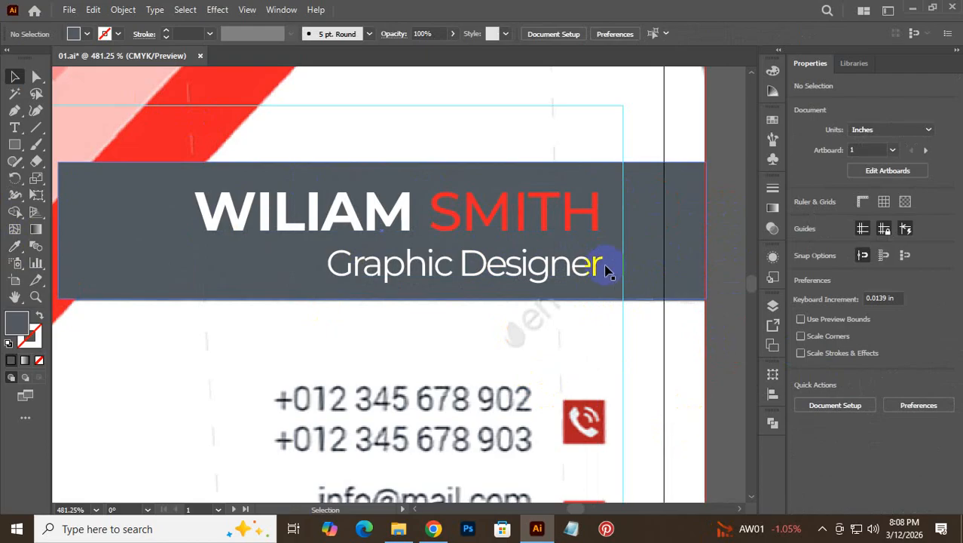
- Zoom and pan the view in on the reference phone number lines
{"action": "key", "text": "alt+space"}
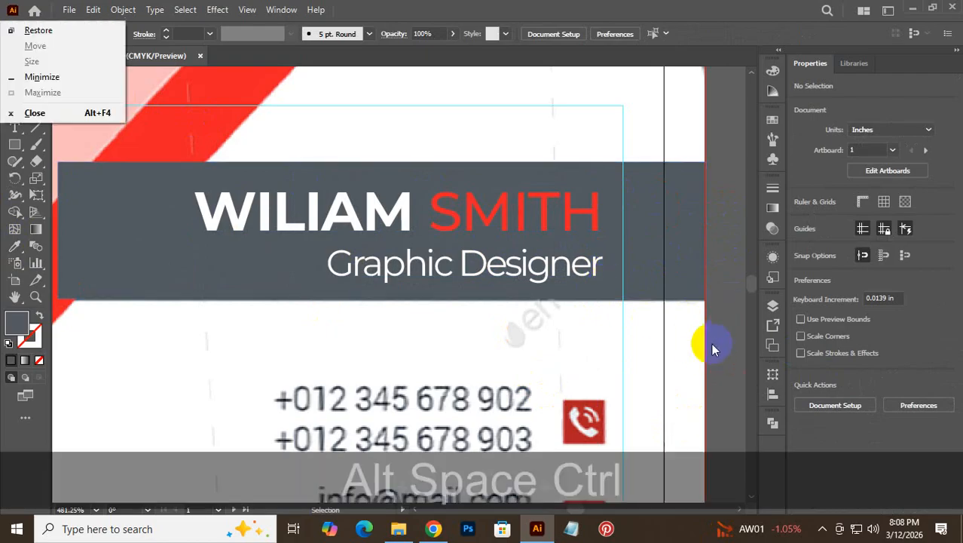
{"action": "left_click_drag", "start_coordinate": [712, 344], "coordinate": [615, 381]}
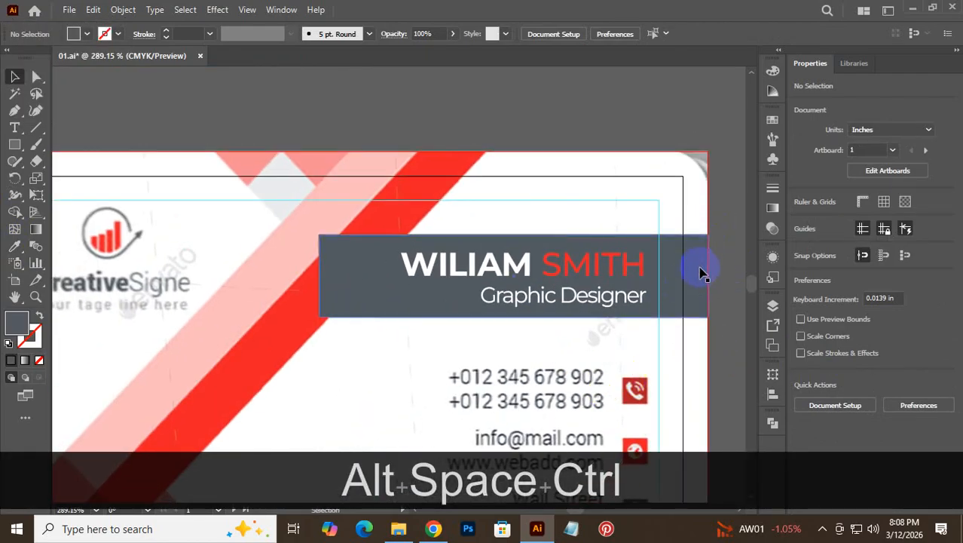
{"action": "key", "text": "space"}
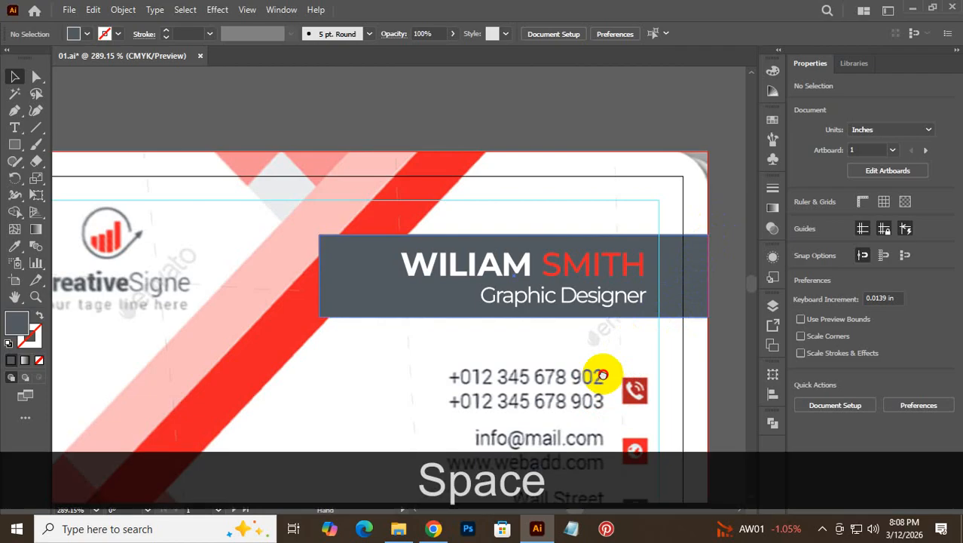
{"action": "left_click_drag", "start_coordinate": [608, 376], "coordinate": [608, 242]}
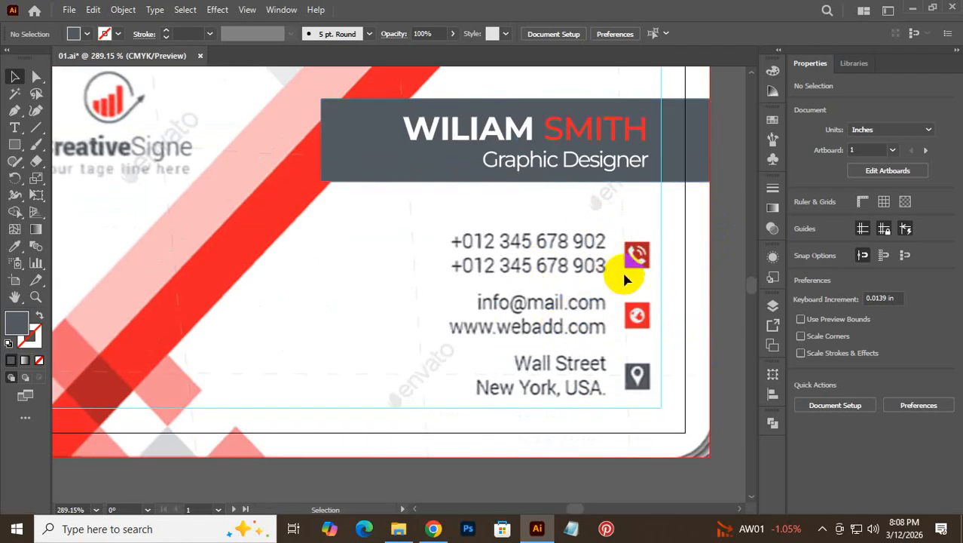
{"action": "key", "text": "ctrl+space"}
{"action": "left_click_drag", "start_coordinate": [637, 265], "coordinate": [863, 382]}
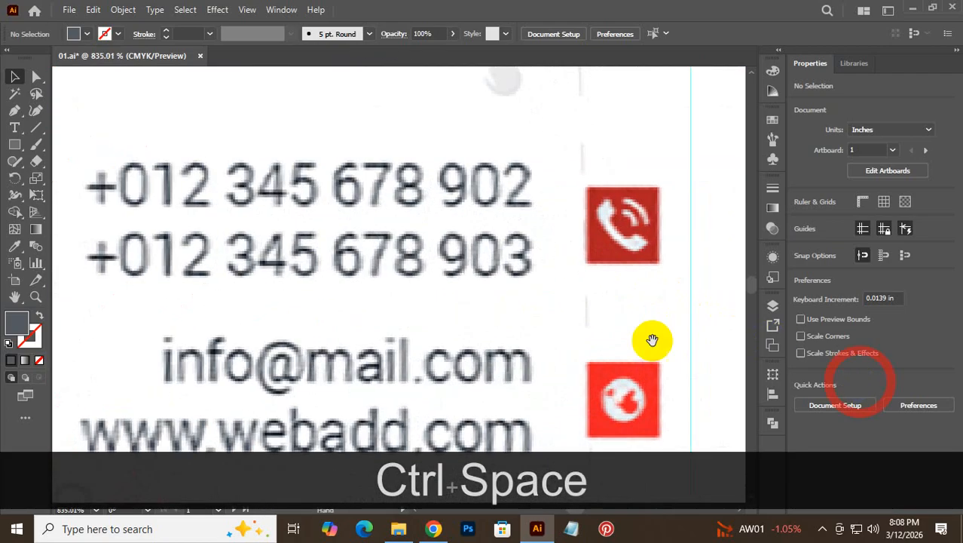
{"action": "left_click_drag", "start_coordinate": [547, 316], "coordinate": [551, 288]}
{"action": "key", "text": "ctrl+alt+space"}
{"action": "left_click_drag", "start_coordinate": [330, 247], "coordinate": [402, 320]}
{"action": "left_click", "coordinate": [15, 130]}
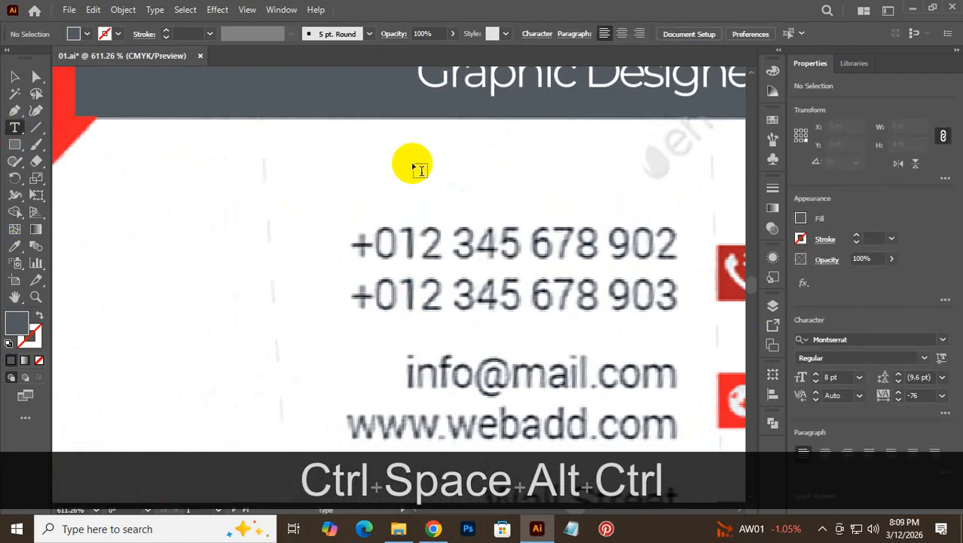
{"action": "left_click", "coordinate": [350, 197]}
{"action": "type", "text": "+"}
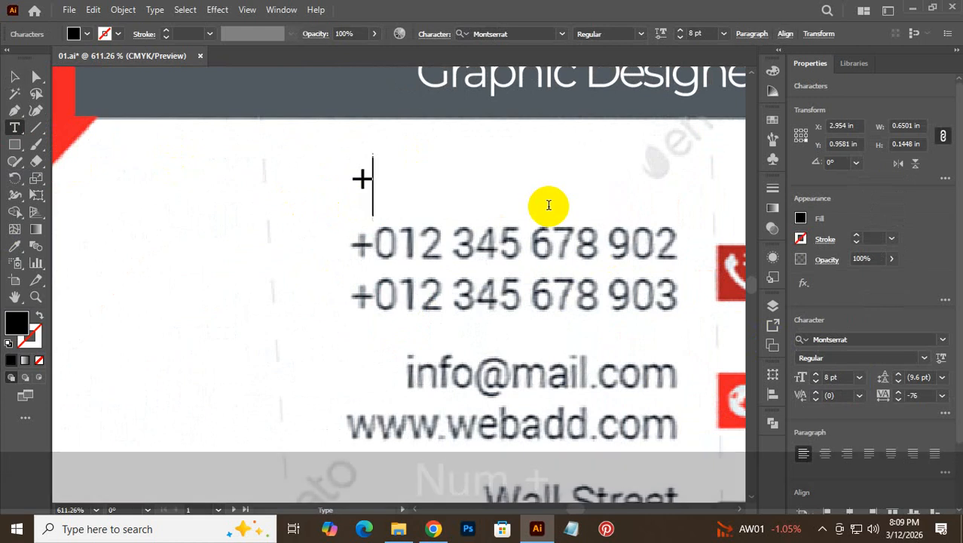
{"action": "type", "text": "0123"}
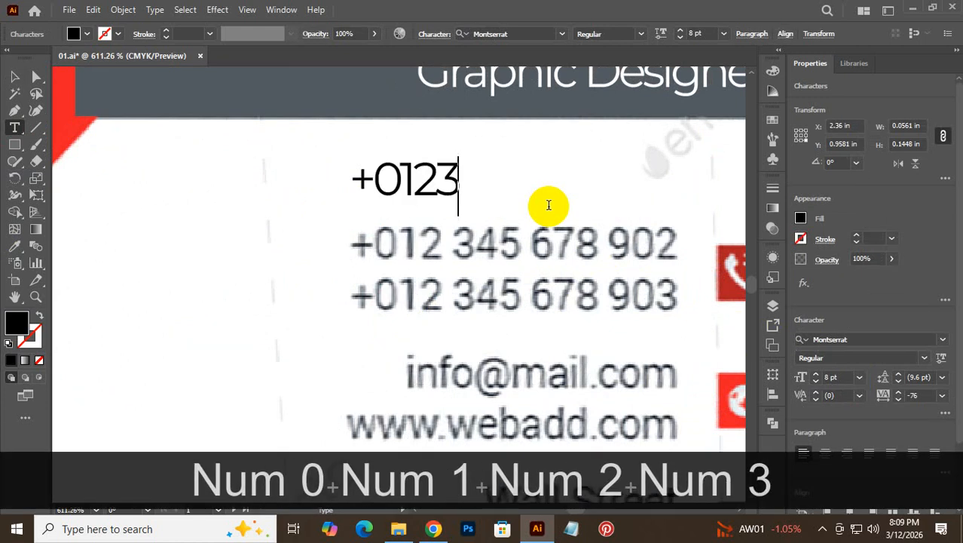
{"action": "key", "text": "BackSpace"}
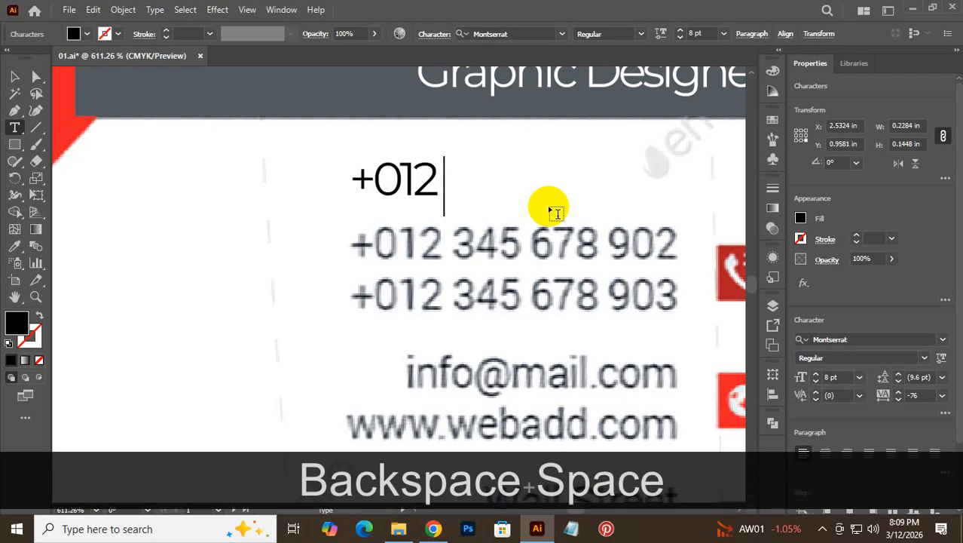
{"action": "type", "text": "345 "}
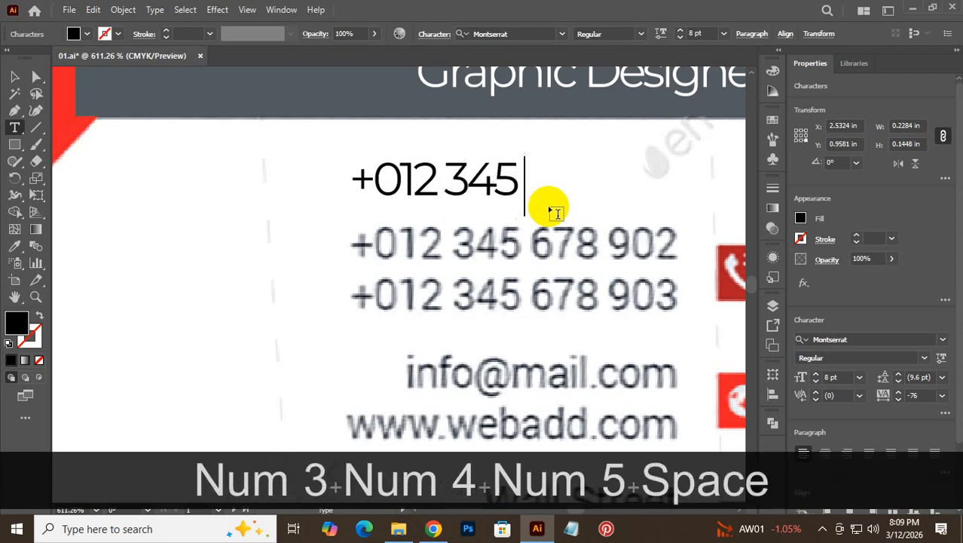
{"action": "type", "text": "6789"}
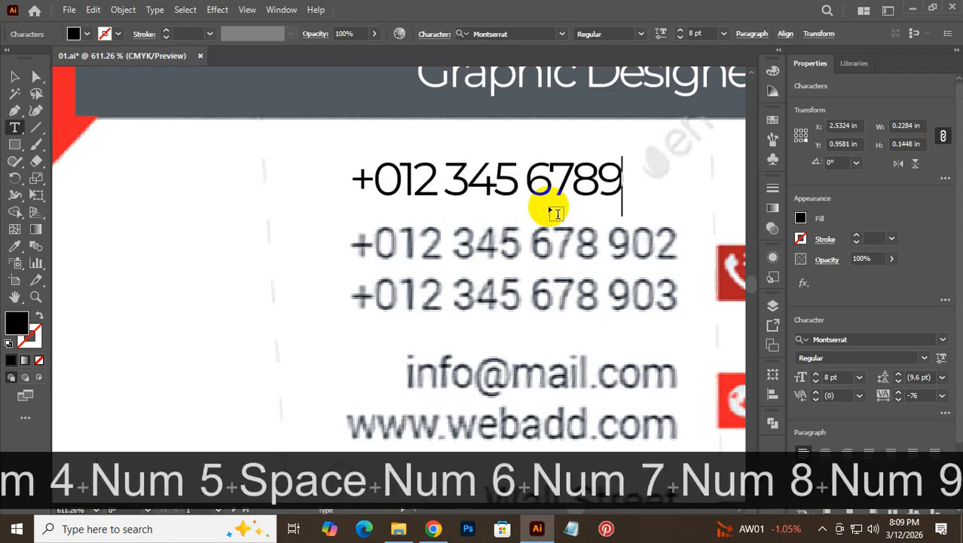
{"action": "key", "text": "BackSpace"}
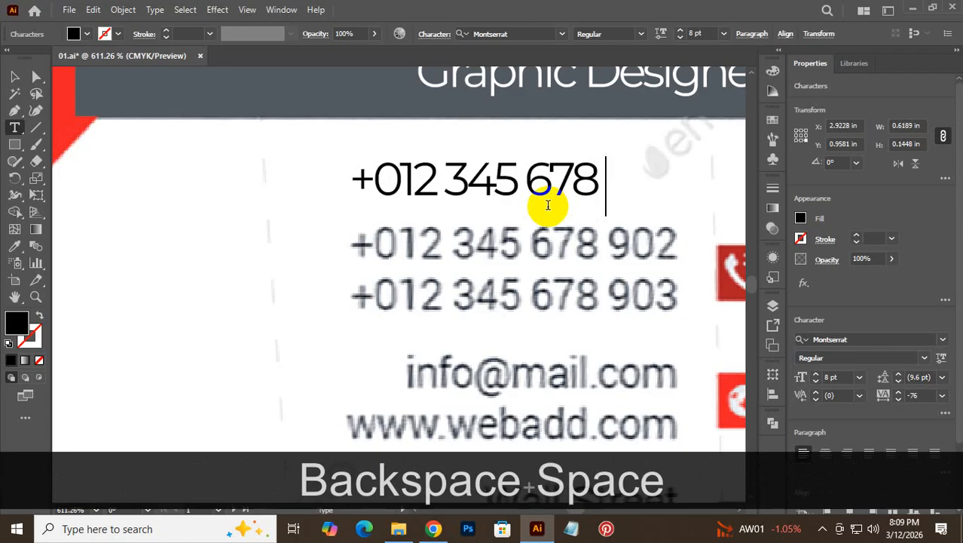
{"action": "type", "text": "902"}
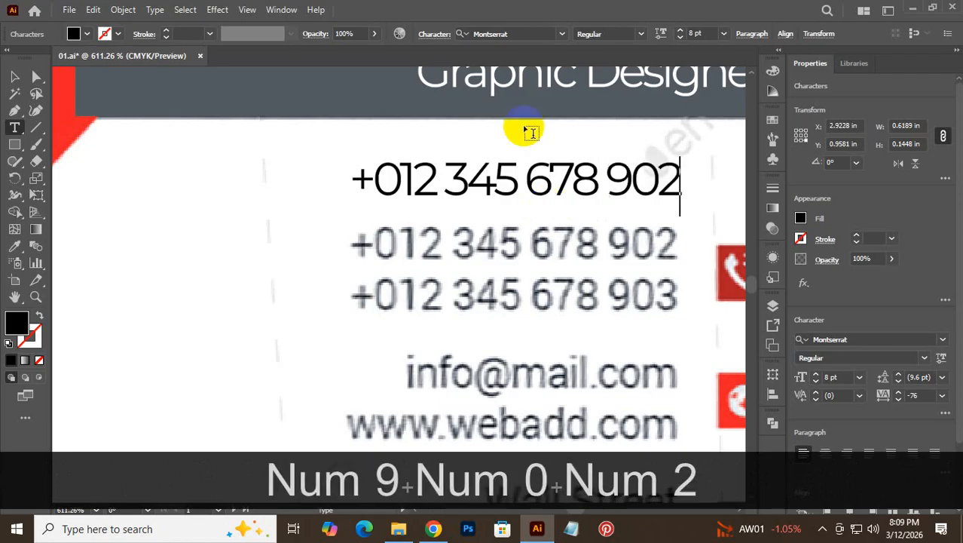
{"action": "key", "text": "ctrl+a"}
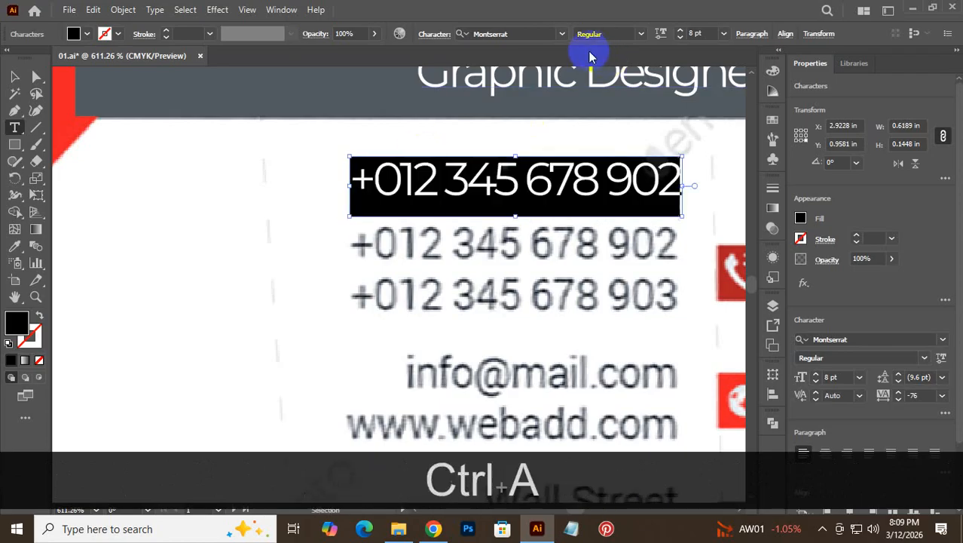
- Set the phone line's tracking to 0 and move it lower on the card
{"action": "left_click", "coordinate": [772, 216]}
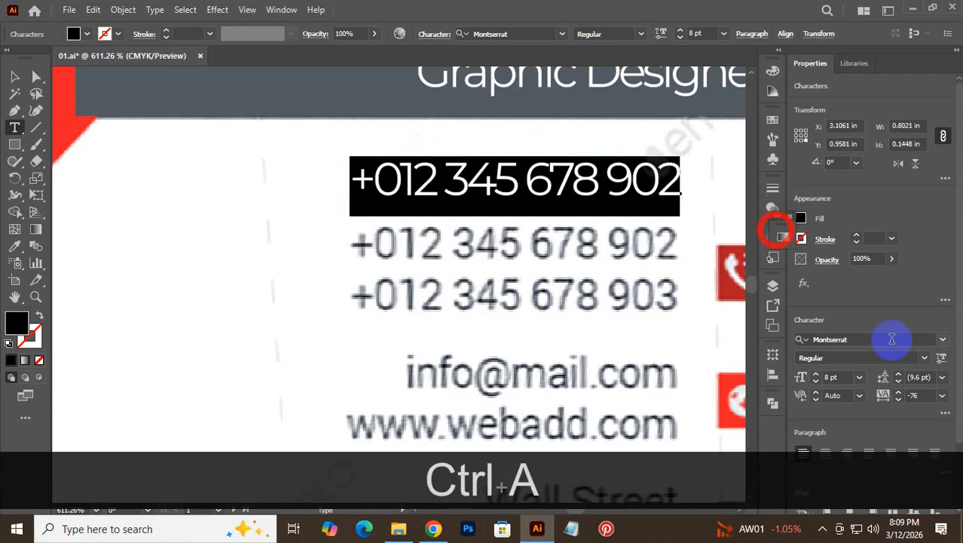
{"action": "left_click", "coordinate": [941, 395]}
{"action": "left_click", "coordinate": [935, 269]}
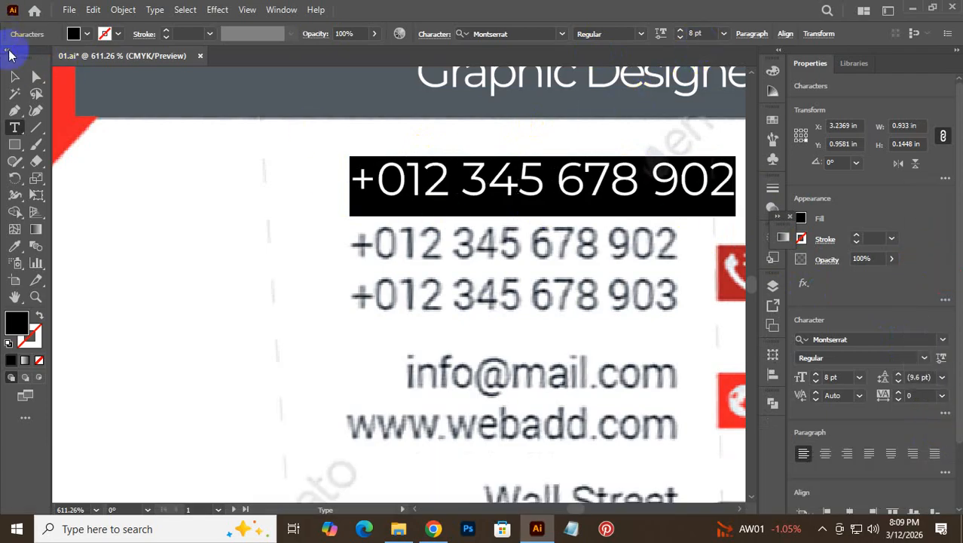
{"action": "left_click", "coordinate": [12, 74]}
{"action": "left_click", "coordinate": [525, 202]}
{"action": "mouse_move", "coordinate": [519, 195]}
{"action": "left_mouse_down"}
{"action": "mouse_move", "coordinate": [524, 243]}
{"action": "mouse_move", "coordinate": [543, 251]}
{"action": "mouse_move", "coordinate": [507, 202]}
{"action": "mouse_move", "coordinate": [509, 259]}
{"action": "mouse_move", "coordinate": [510, 211]}
{"action": "left_mouse_up"}
- Change the phone line's font to Roboto Regular at 7 pt
{"action": "double_click", "coordinate": [510, 205]}
{"action": "left_click", "coordinate": [510, 202]}
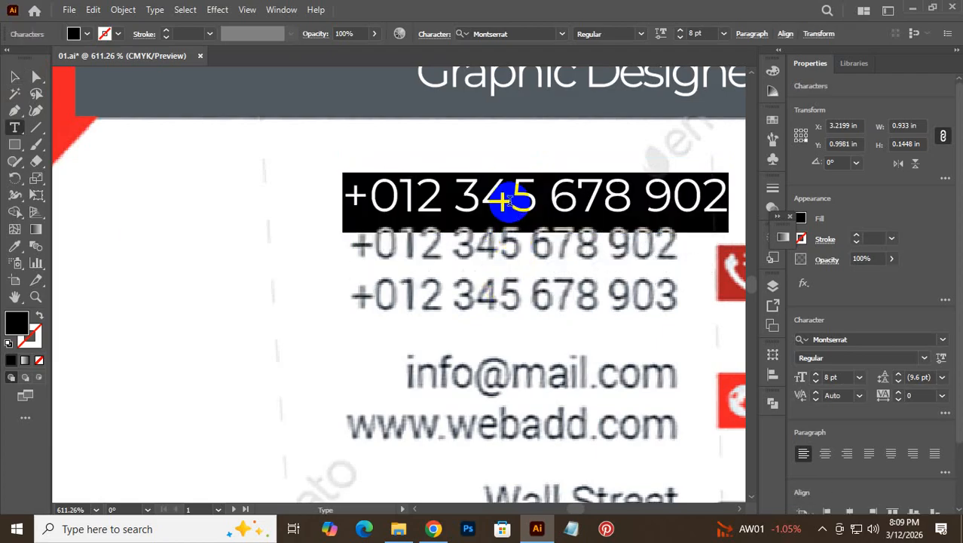
{"action": "left_click", "coordinate": [526, 31]}
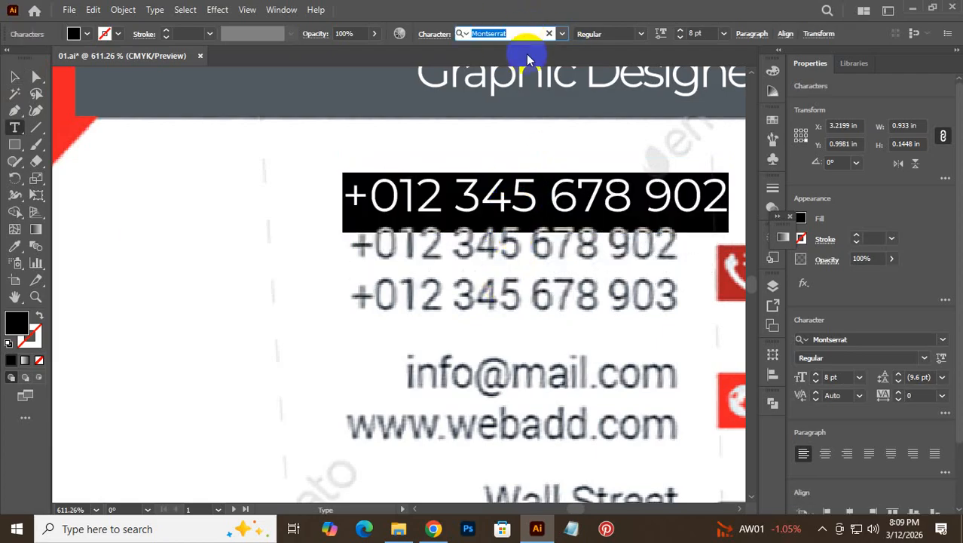
{"action": "type", "text": "ro"}
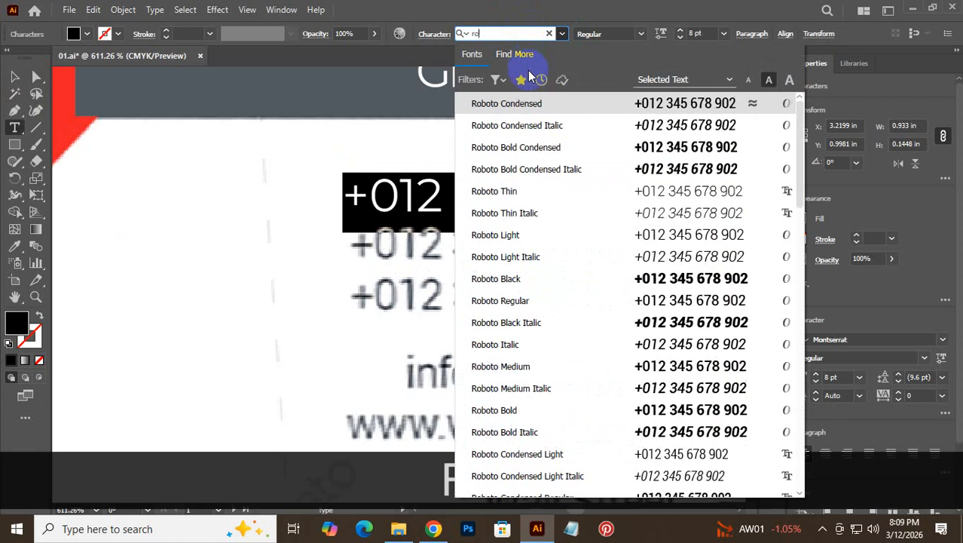
{"action": "type", "text": "bo"}
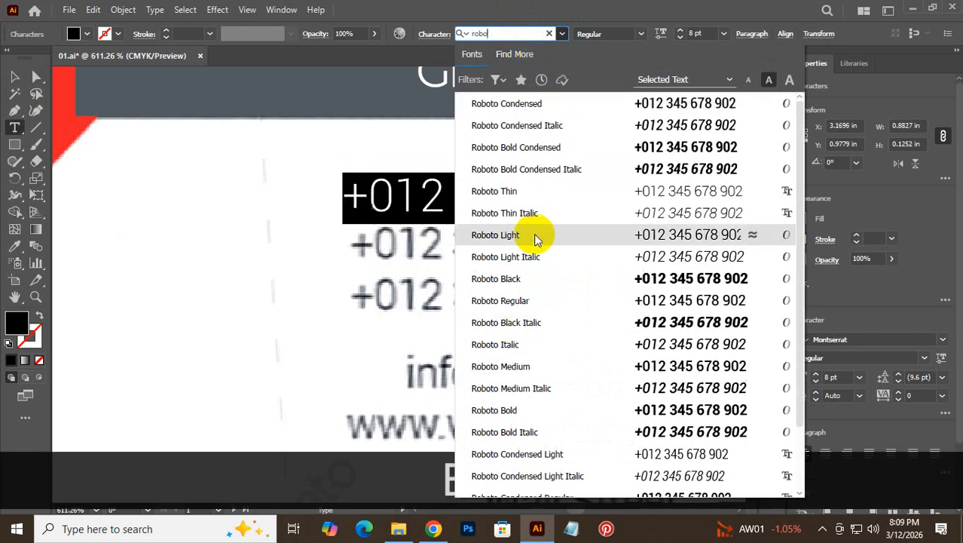
{"action": "left_click", "coordinate": [535, 300]}
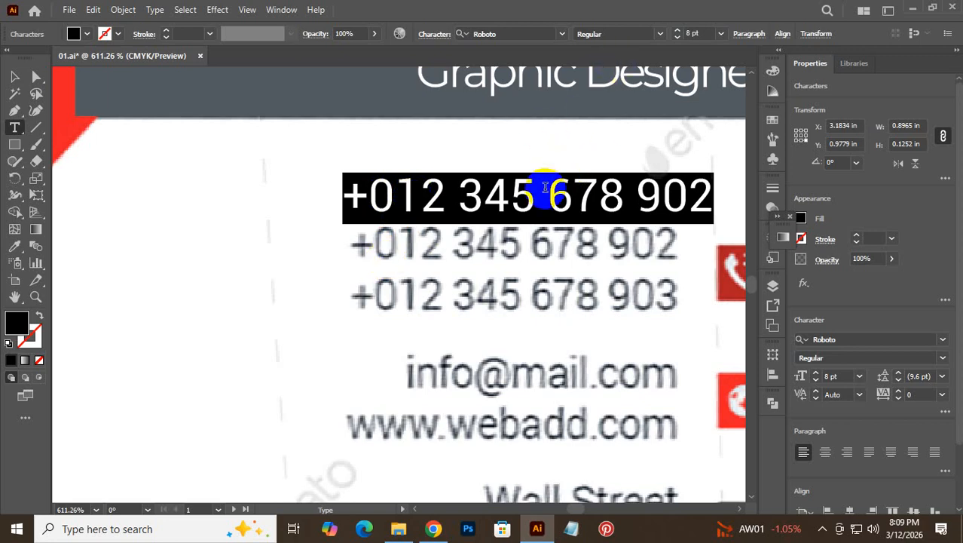
{"action": "scroll", "coordinate": [545, 186], "scroll_direction": "down", "scroll_amount": 1}
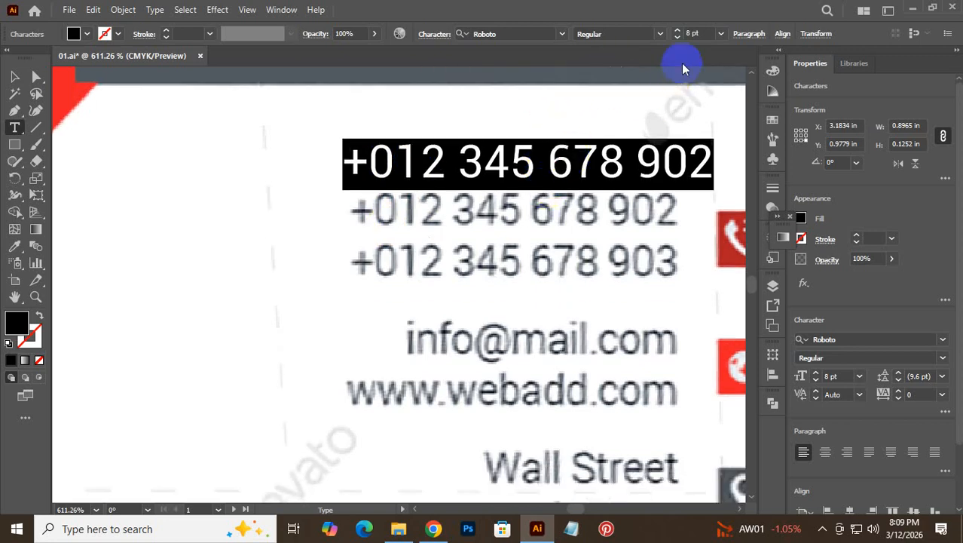
{"action": "scroll", "coordinate": [702, 31], "scroll_direction": "down", "scroll_amount": 3}
{"action": "scroll", "coordinate": [703, 30], "scroll_direction": "up", "scroll_amount": 3}
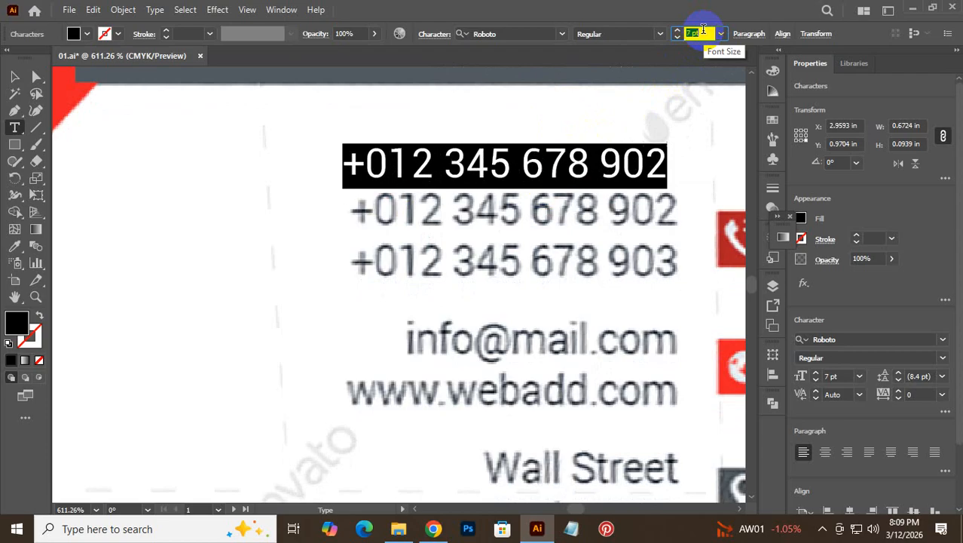
{"action": "scroll", "coordinate": [704, 29], "scroll_direction": "down", "scroll_amount": 1}
{"action": "left_click", "coordinate": [14, 76]}
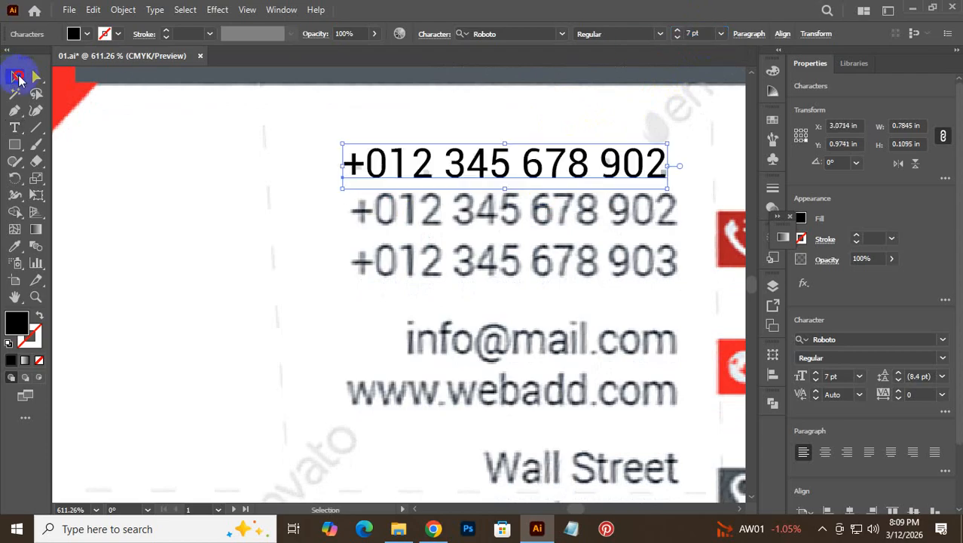
- Move the new phone number onto the reference phone line
{"action": "left_click_drag", "start_coordinate": [456, 156], "coordinate": [502, 266]}
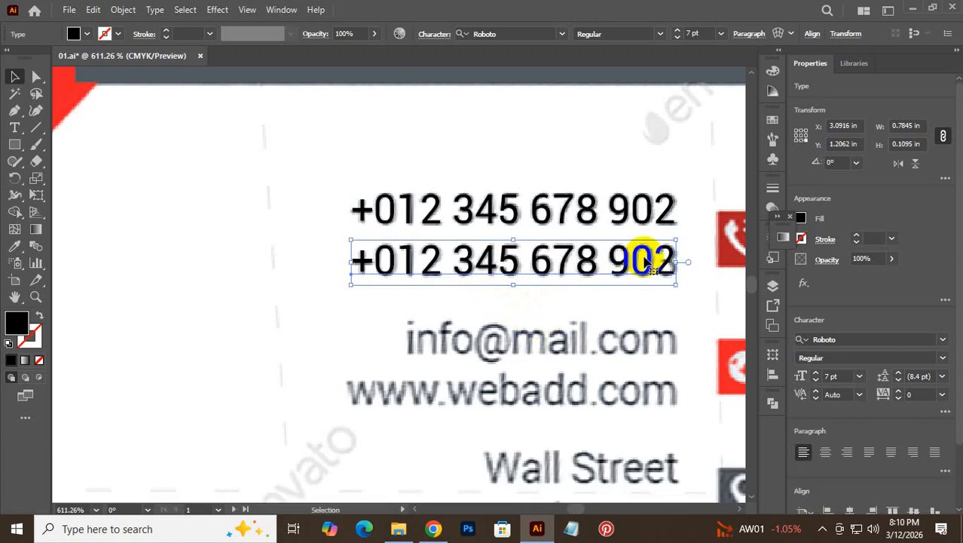
{"action": "left_click_drag", "start_coordinate": [644, 261], "coordinate": [647, 303]}
{"action": "key", "text": "ctrl+z"}
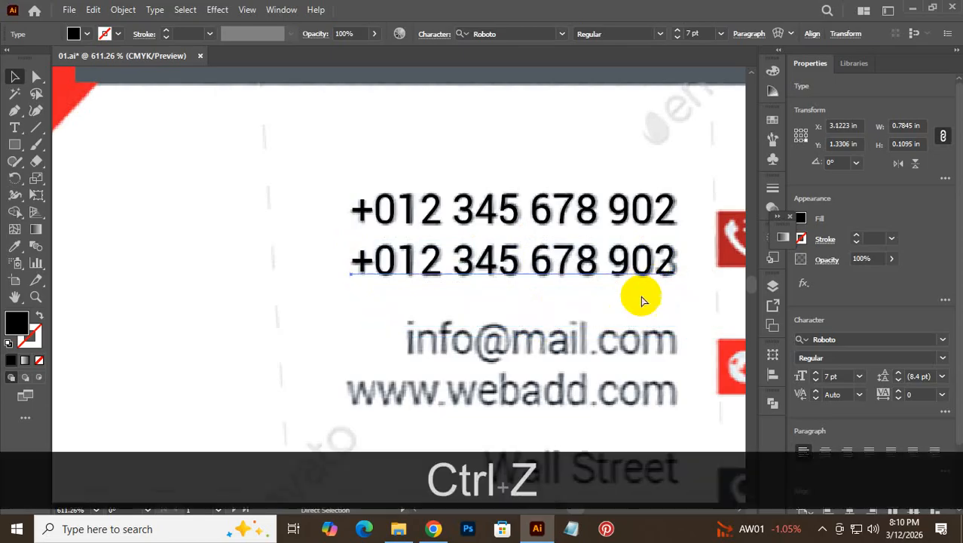
{"action": "double_click", "coordinate": [658, 256]}
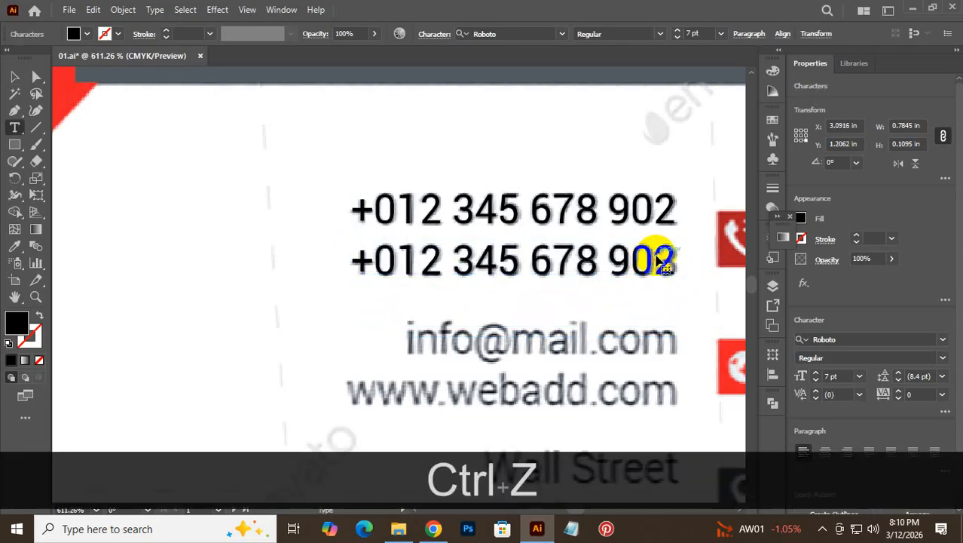
{"action": "double_click", "coordinate": [662, 258]}
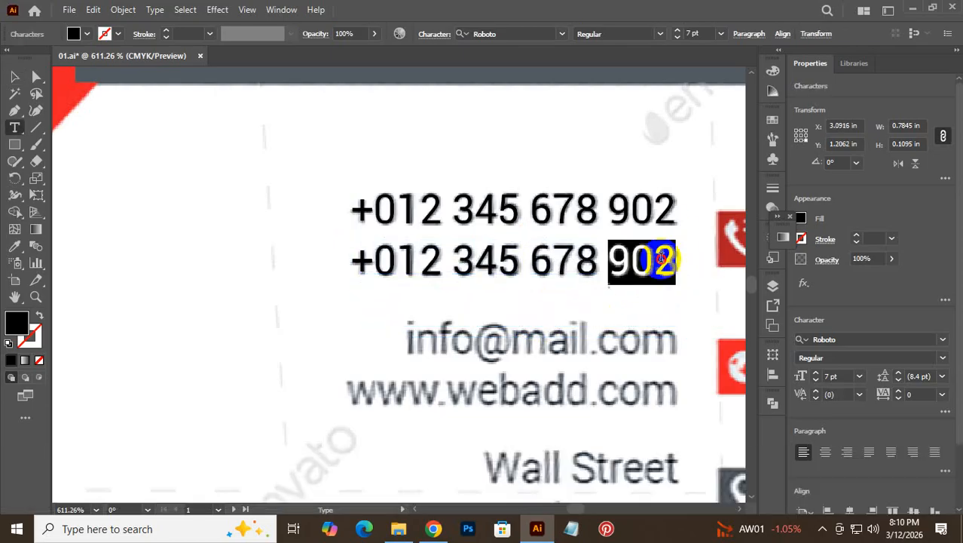
{"action": "left_click", "coordinate": [657, 260]}
{"action": "left_click_drag", "start_coordinate": [657, 258], "coordinate": [704, 284]}
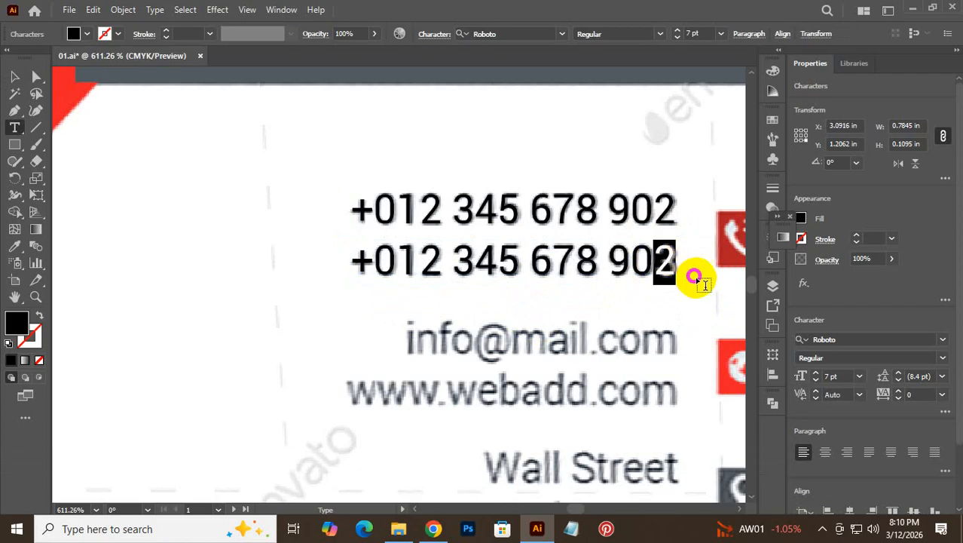
{"action": "type", "text": "3"}
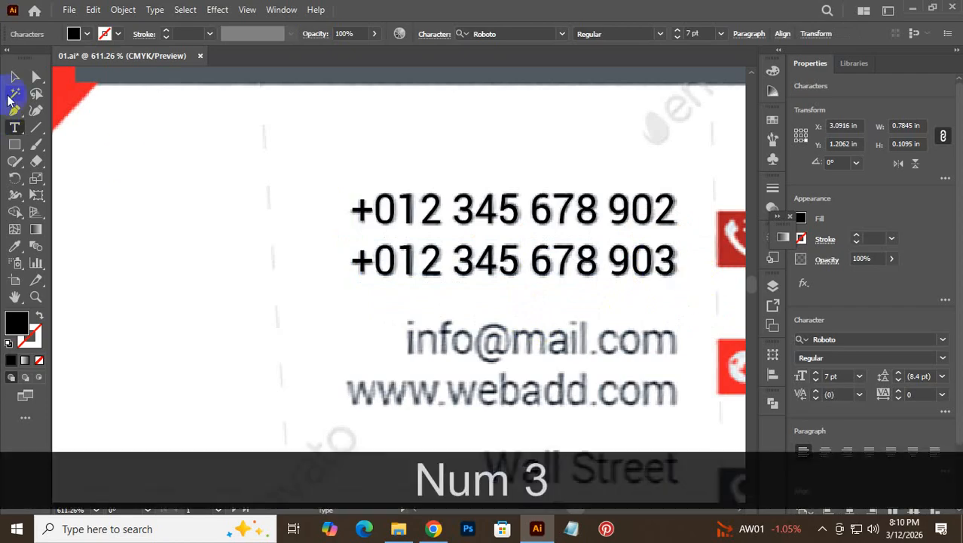
{"action": "left_click", "coordinate": [17, 78]}
{"action": "left_click", "coordinate": [171, 278]}
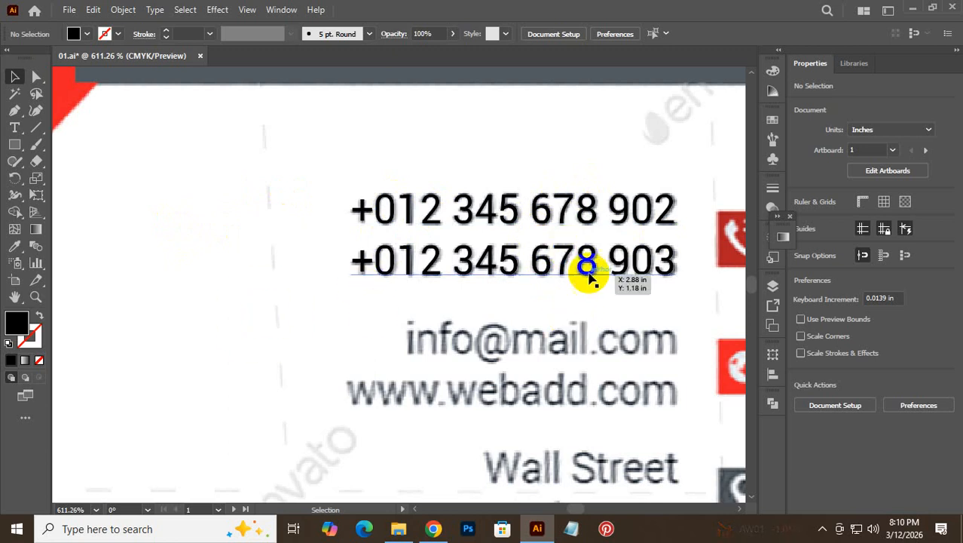
{"action": "scroll", "coordinate": [601, 260], "scroll_direction": "down", "scroll_amount": 3}
{"action": "key", "text": "alt"}
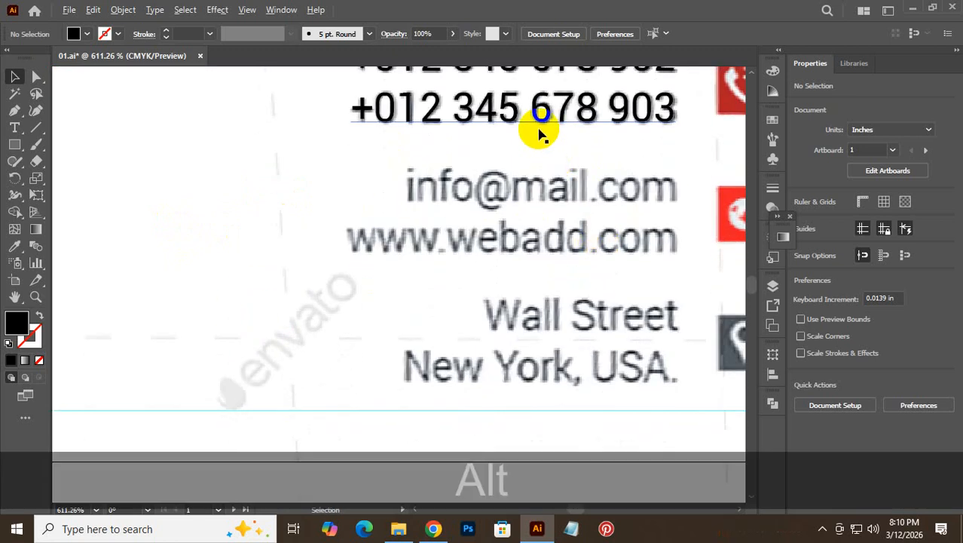
{"action": "left_click_drag", "start_coordinate": [532, 125], "coordinate": [525, 285]}
{"action": "triple_click", "coordinate": [526, 283]}
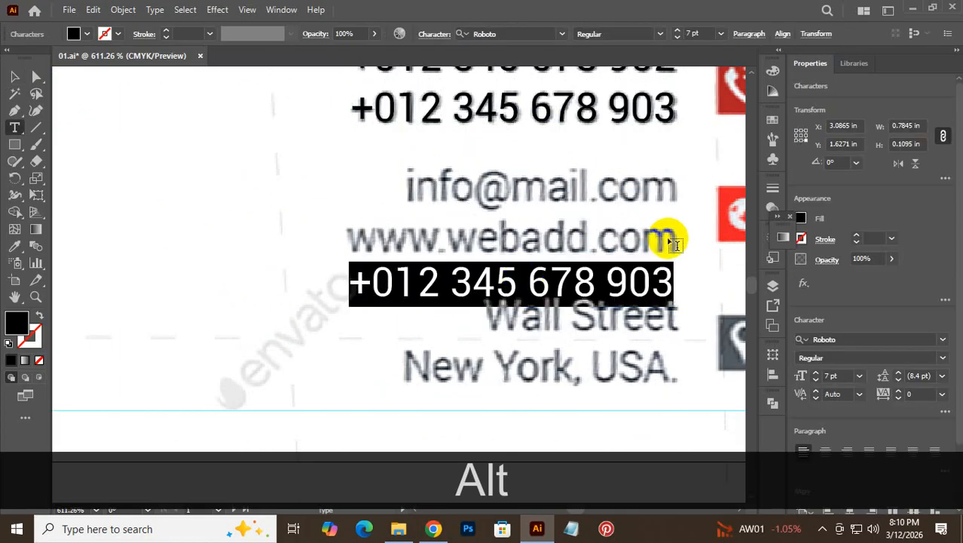
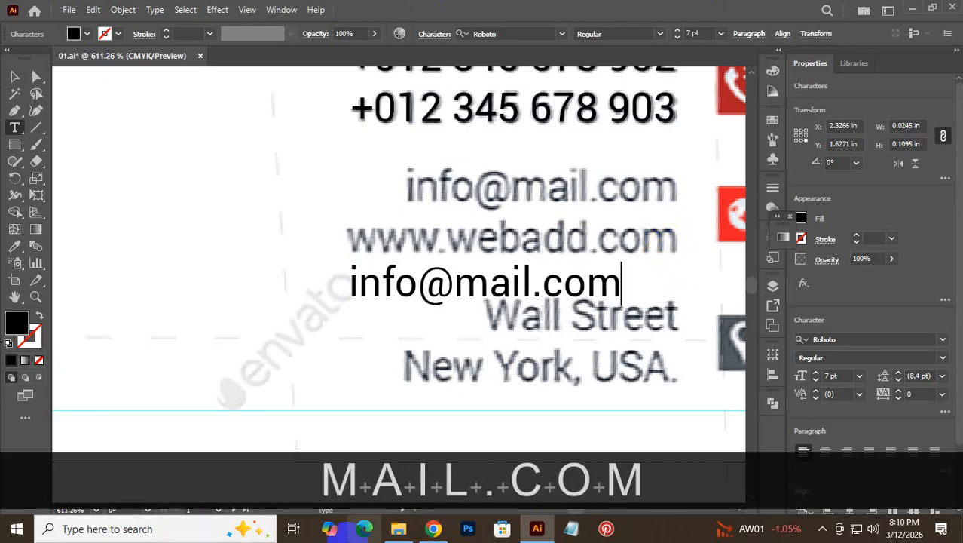
{"action": "left_click", "coordinate": [15, 77]}
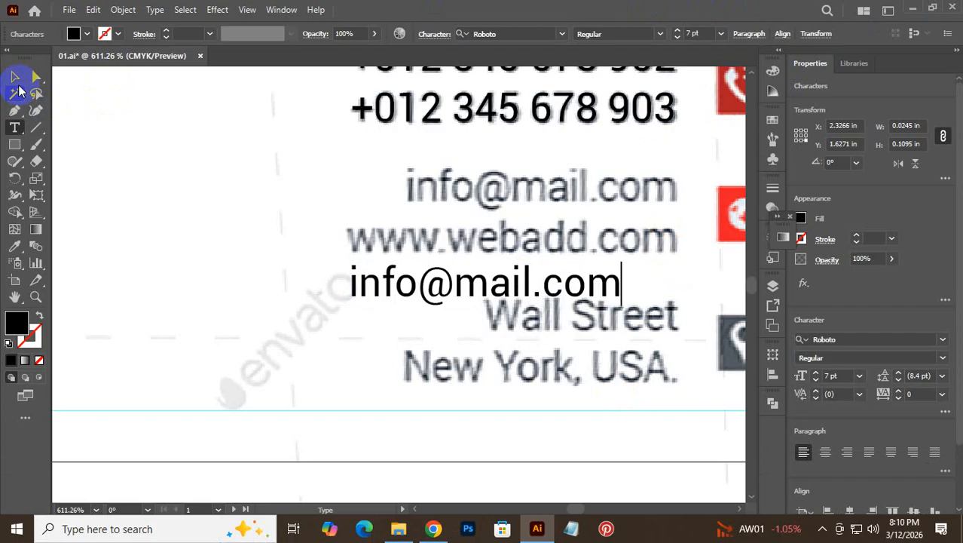
{"action": "left_click_drag", "start_coordinate": [451, 286], "coordinate": [503, 186]}
{"action": "scroll", "coordinate": [460, 174], "scroll_direction": "up", "scroll_amount": 3}
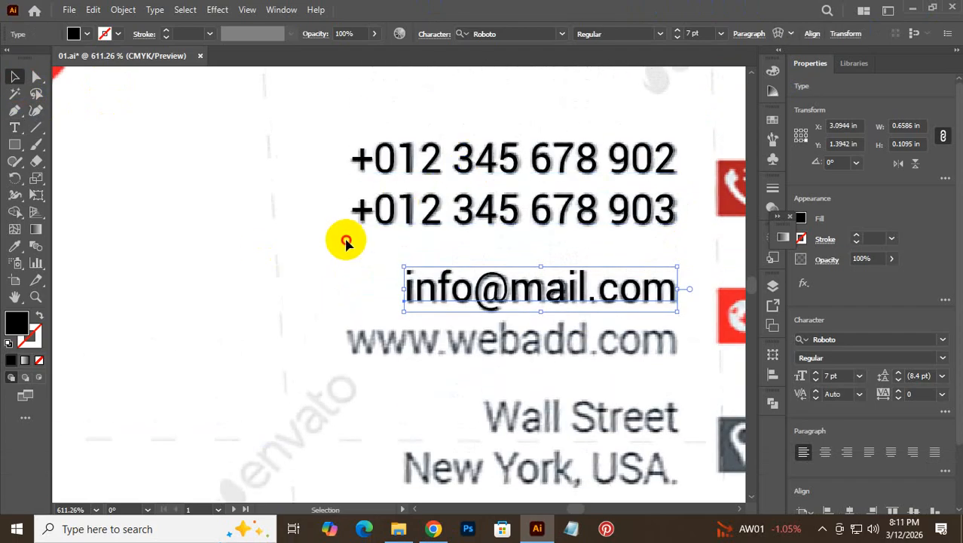
{"action": "left_click", "coordinate": [401, 155]}
{"action": "left_click", "coordinate": [88, 35]}
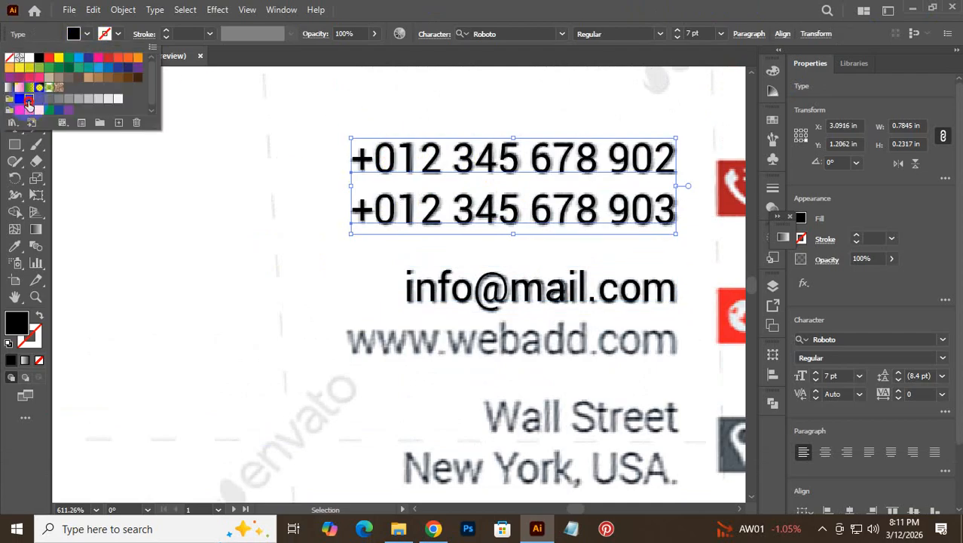
{"action": "left_click", "coordinate": [27, 102]}
{"action": "left_click", "coordinate": [348, 124]}
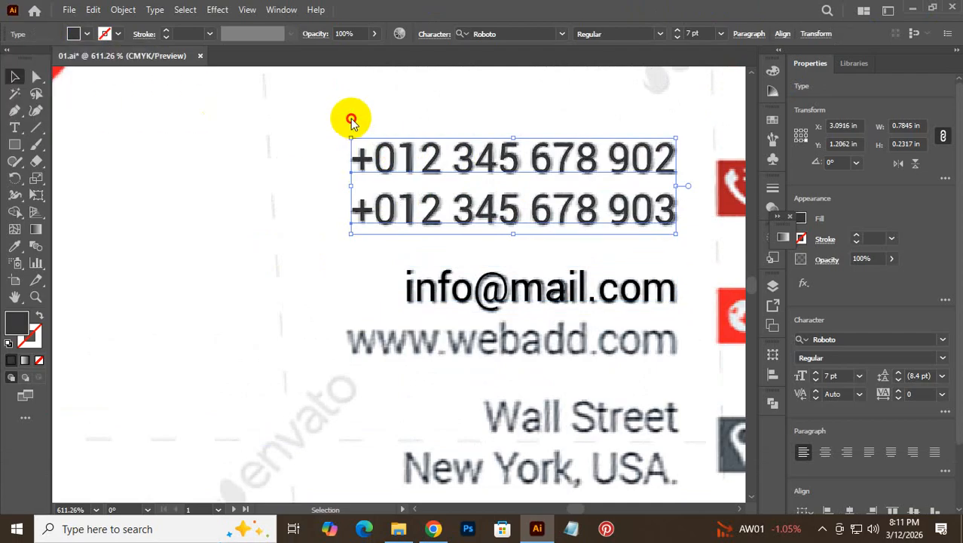
{"action": "left_click_drag", "start_coordinate": [338, 260], "coordinate": [520, 297]}
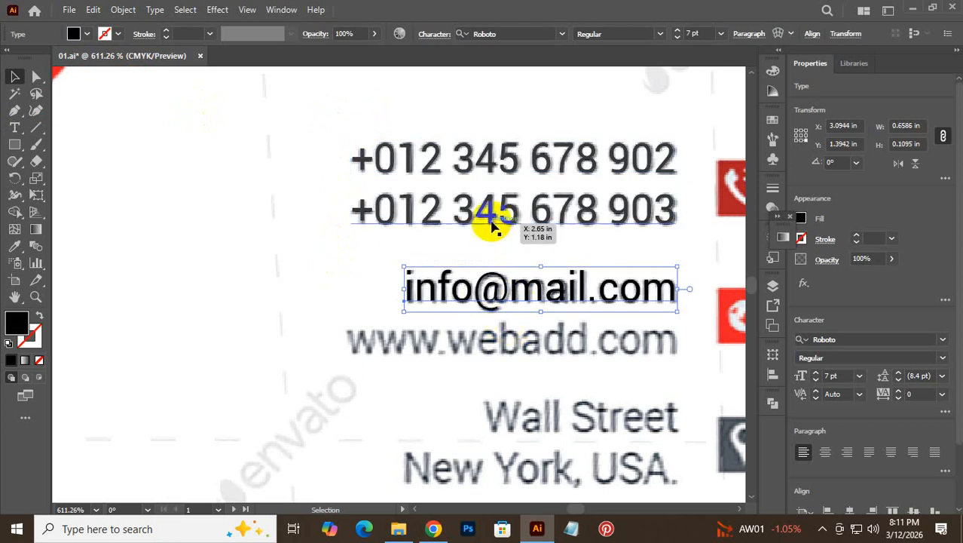
{"action": "left_click", "coordinate": [87, 34]}
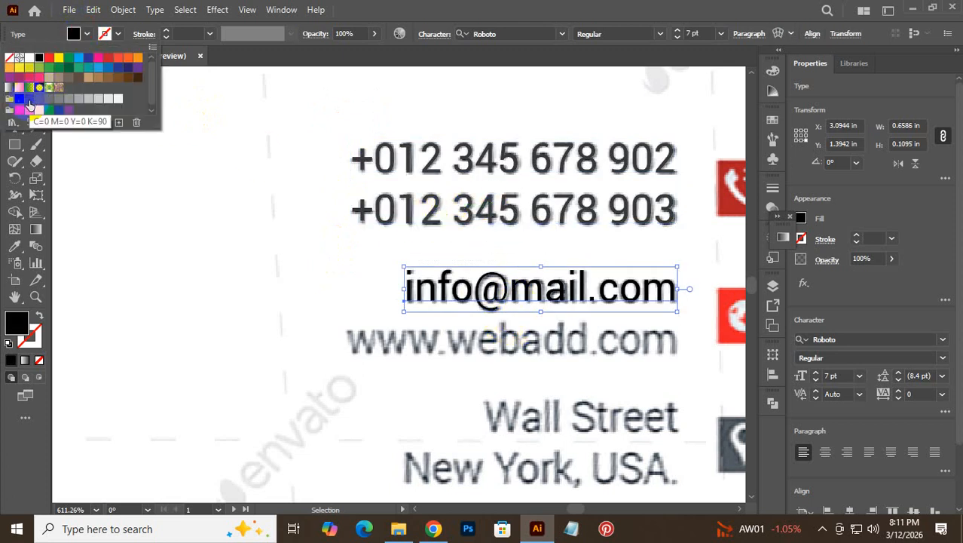
{"action": "left_click", "coordinate": [30, 104]}
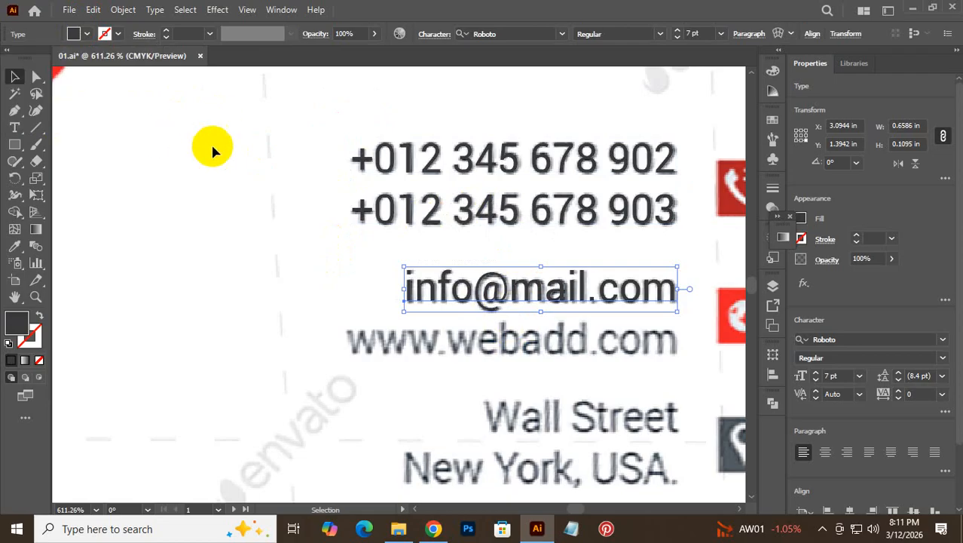
{"action": "left_click", "coordinate": [237, 220]}
{"action": "scroll", "coordinate": [482, 286], "scroll_direction": "down", "scroll_amount": 3}
{"action": "key", "text": "alt"}
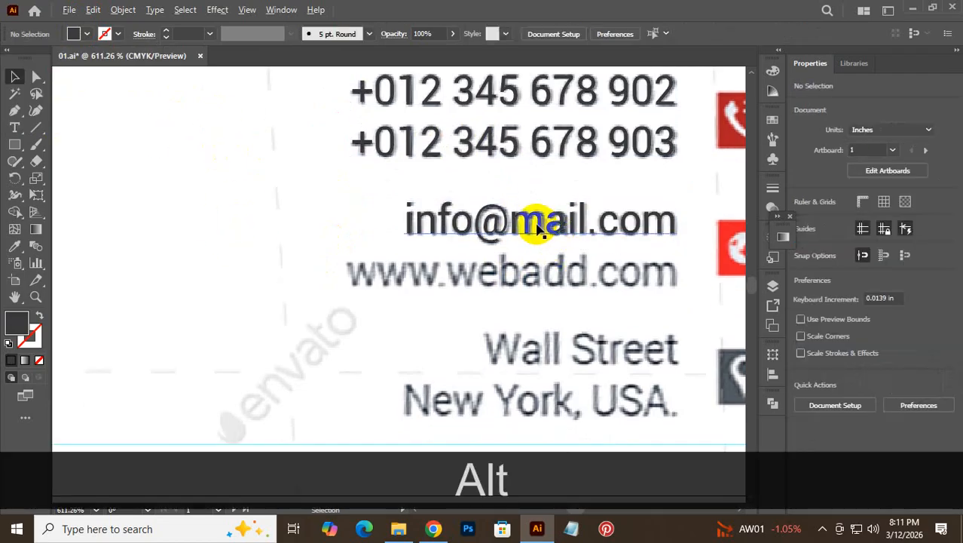
{"action": "left_click", "coordinate": [536, 235]}
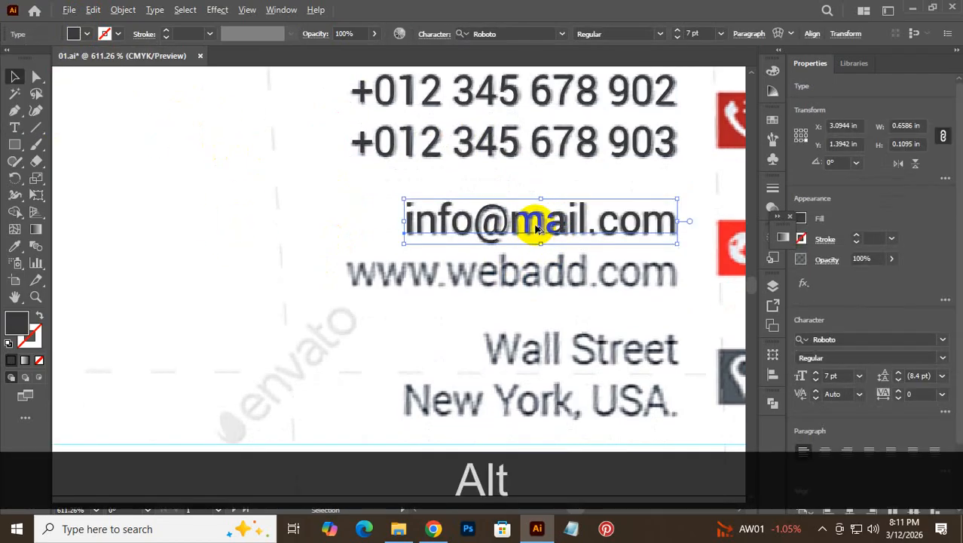
{"action": "left_click_drag", "start_coordinate": [537, 227], "coordinate": [538, 318]}
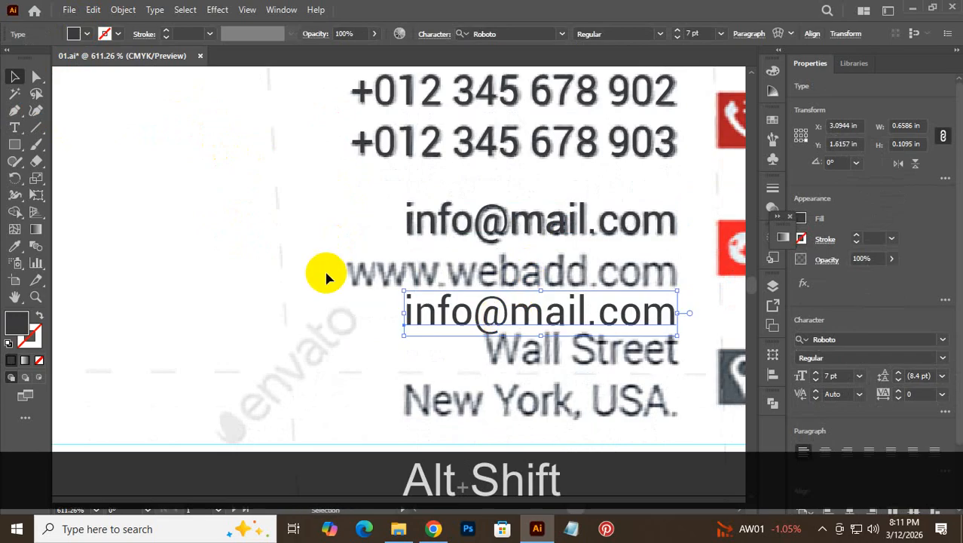
{"action": "double_click", "coordinate": [470, 304]}
{"action": "triple_click", "coordinate": [471, 304]}
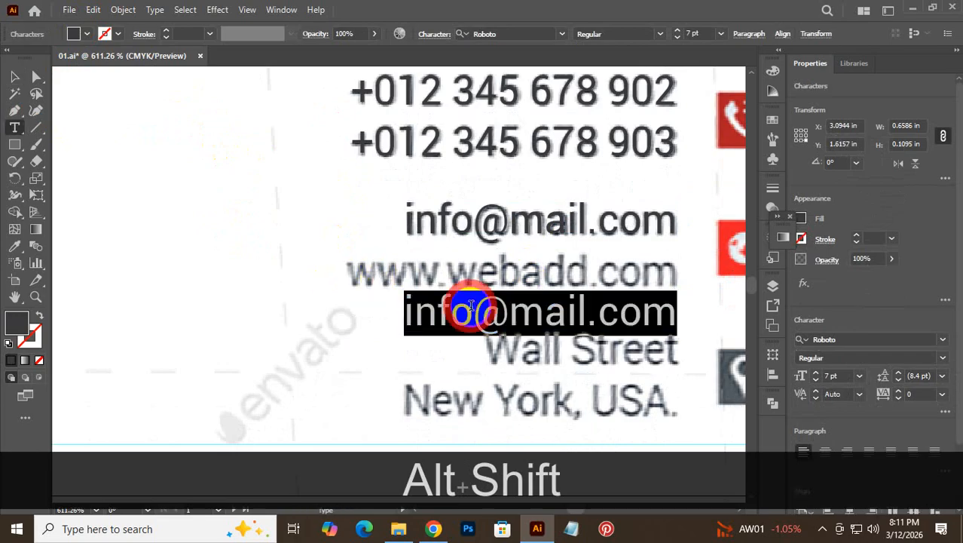
{"action": "left_click_drag", "start_coordinate": [586, 312], "coordinate": [372, 328]}
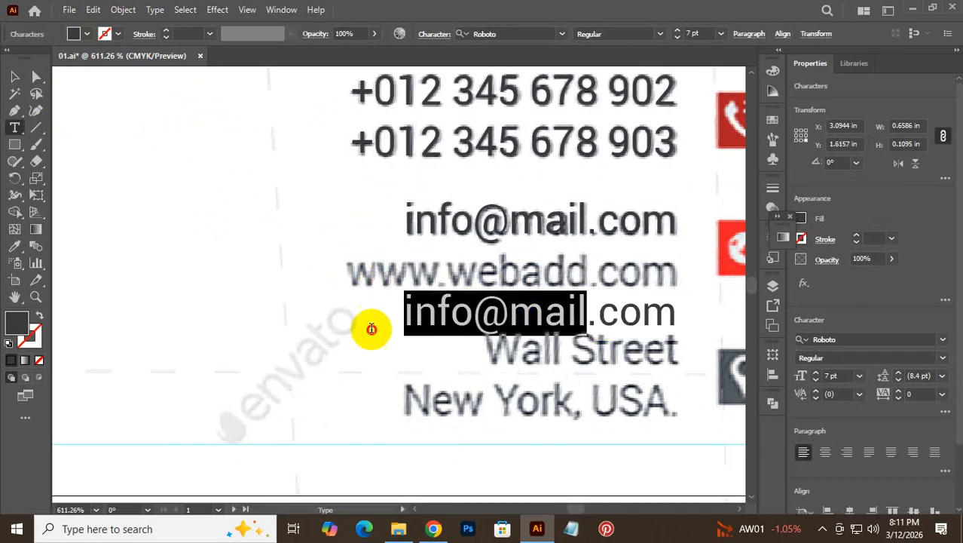
{"action": "type", "text": "www"}
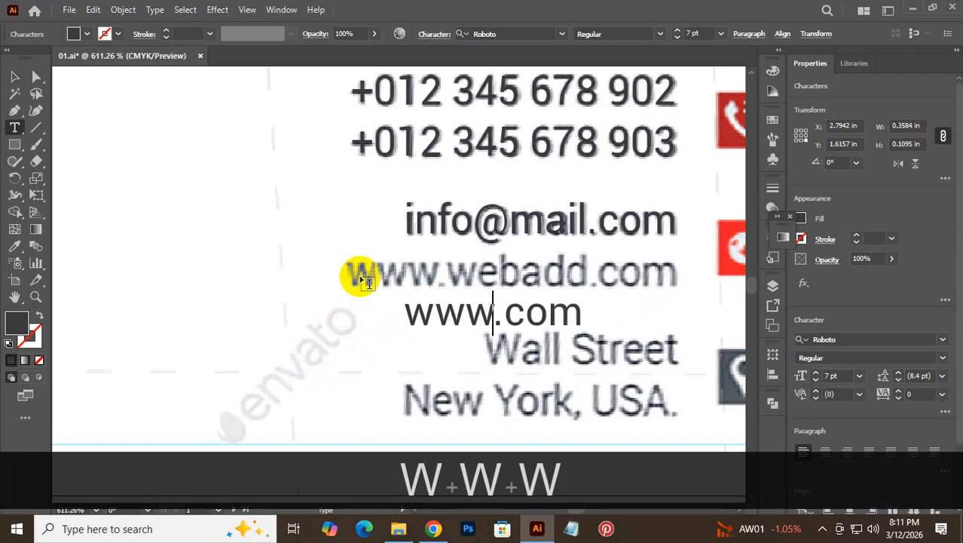
{"action": "type", "text": ".we"}
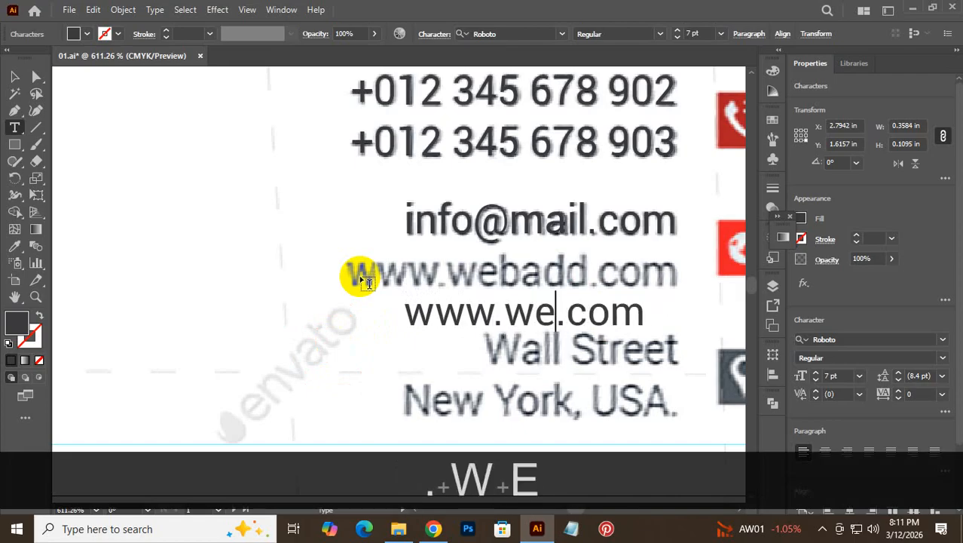
{"action": "type", "text": "b"}
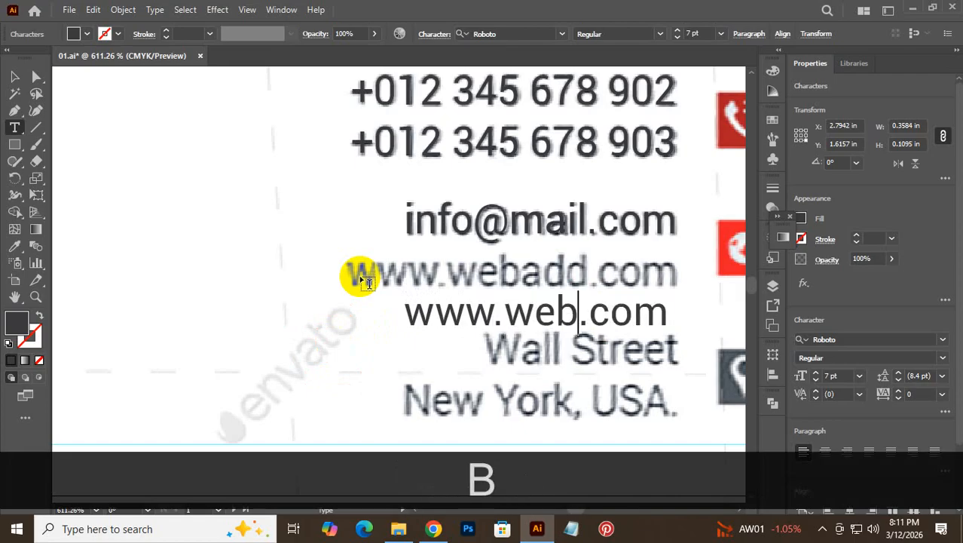
{"action": "type", "text": "add"}
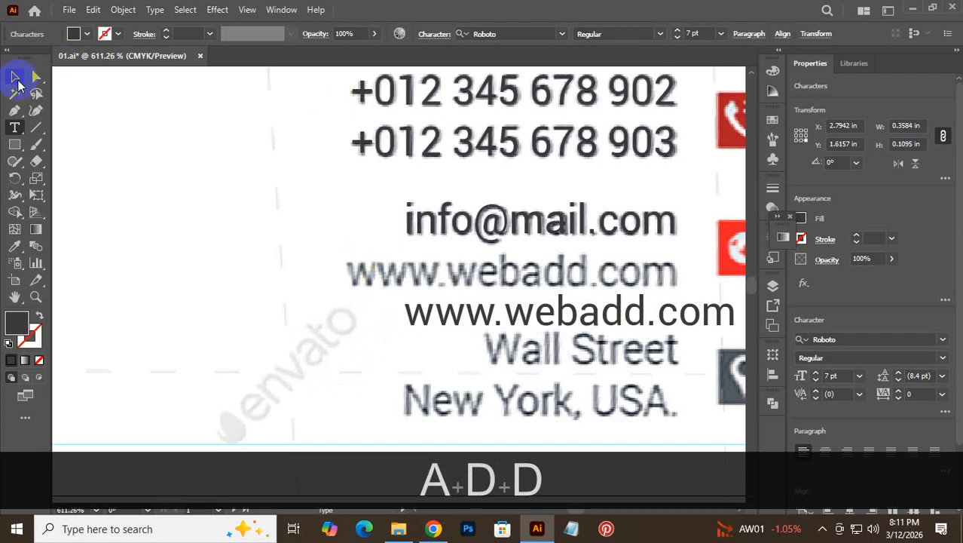
{"action": "left_click", "coordinate": [15, 76]}
{"action": "left_click_drag", "start_coordinate": [487, 323], "coordinate": [430, 279]}
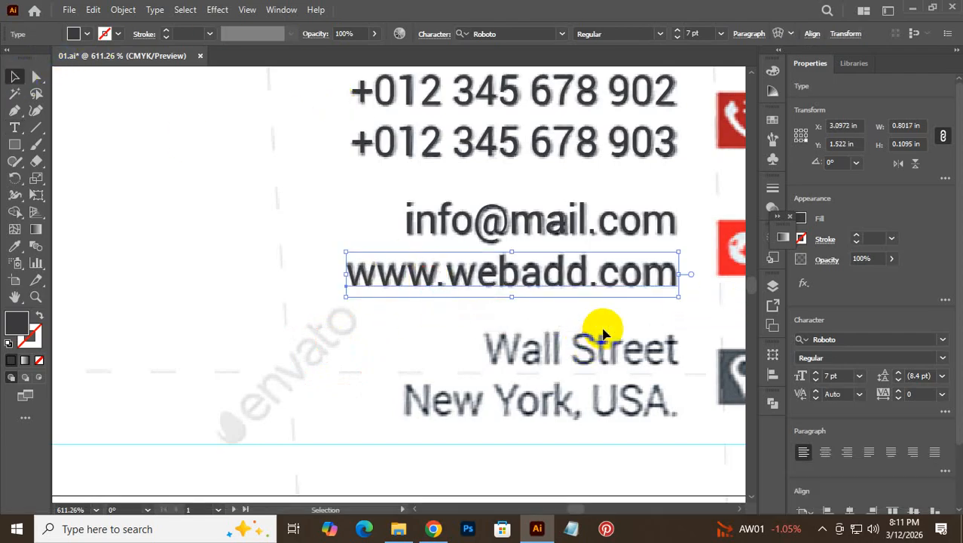
{"action": "scroll", "coordinate": [603, 332], "scroll_direction": "down", "scroll_amount": 3}
- Drag a copy of the web address line lower and retype it as 'Wall Street'
{"action": "left_click_drag", "start_coordinate": [611, 189], "coordinate": [577, 379]}
{"action": "scroll", "coordinate": [581, 339], "scroll_direction": "down", "scroll_amount": 2}
{"action": "double_click", "coordinate": [520, 315]}
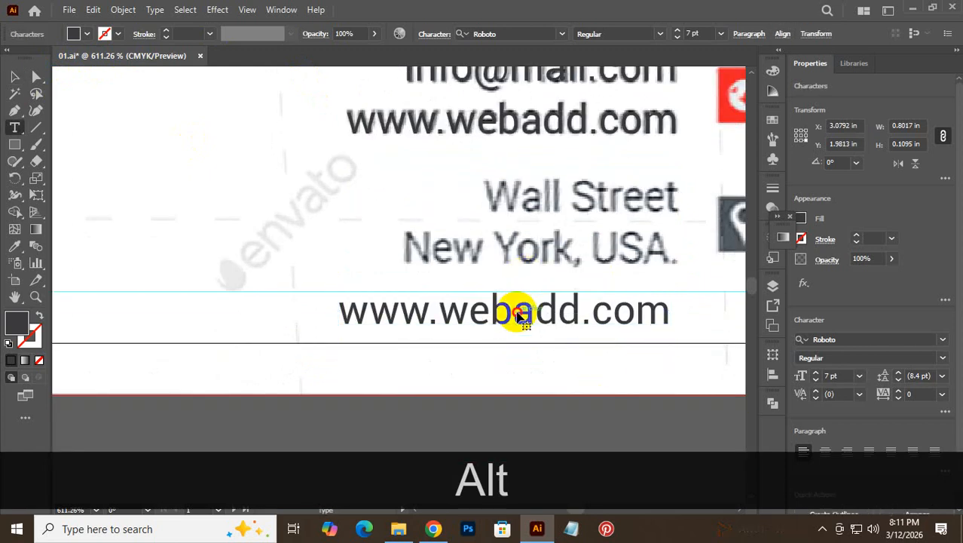
{"action": "triple_click", "coordinate": [520, 315]}
{"action": "type", "text": "W"}
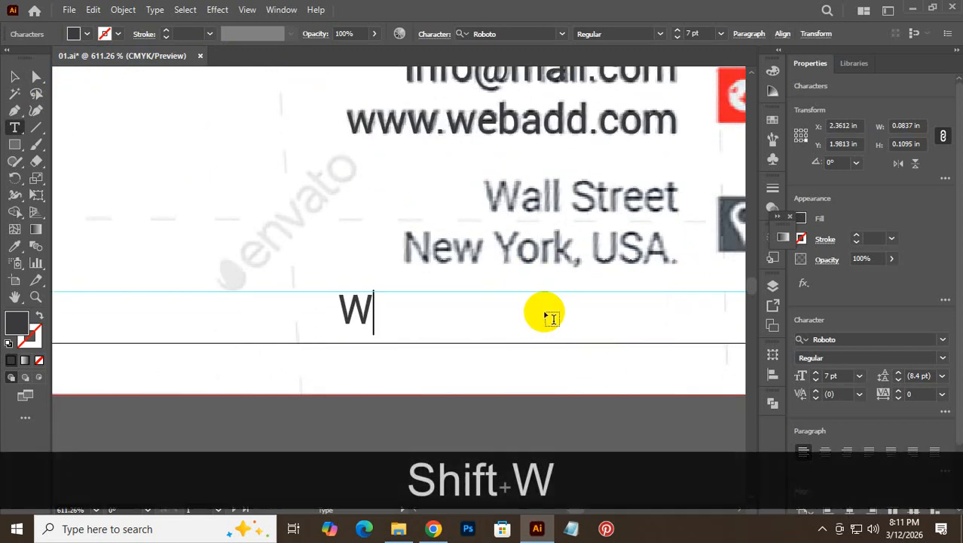
{"action": "type", "text": "all "}
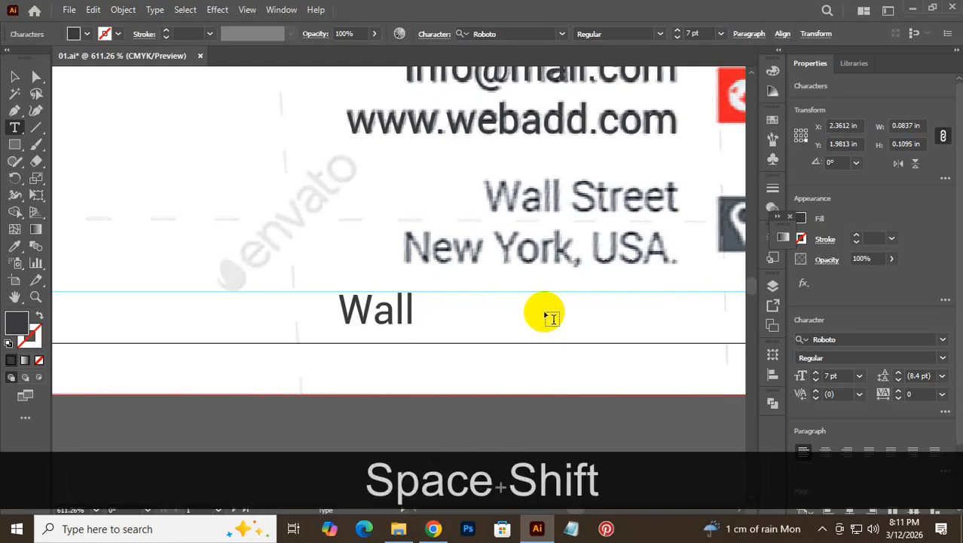
{"action": "type", "text": "St"}
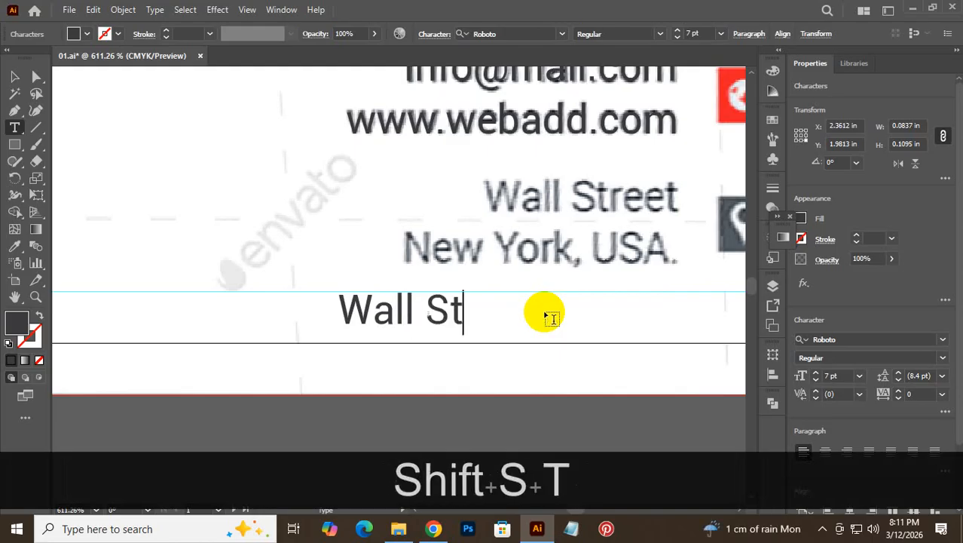
{"action": "type", "text": "ree"}
{"action": "type", "text": "t"}
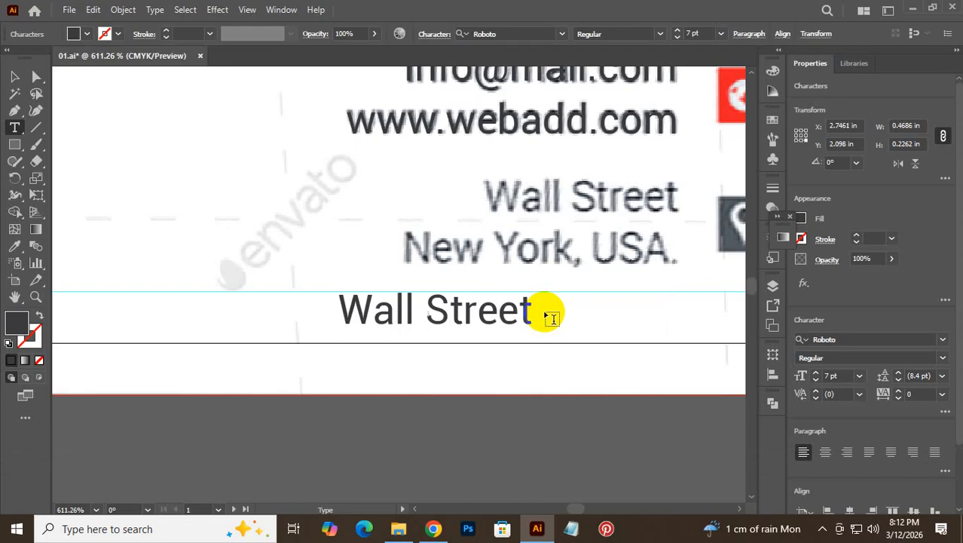
- Type a second line 'New York, USA .' under Wall Street, correcting typos
{"action": "type", "text": "n"}
{"action": "key", "text": "BackSpace"}
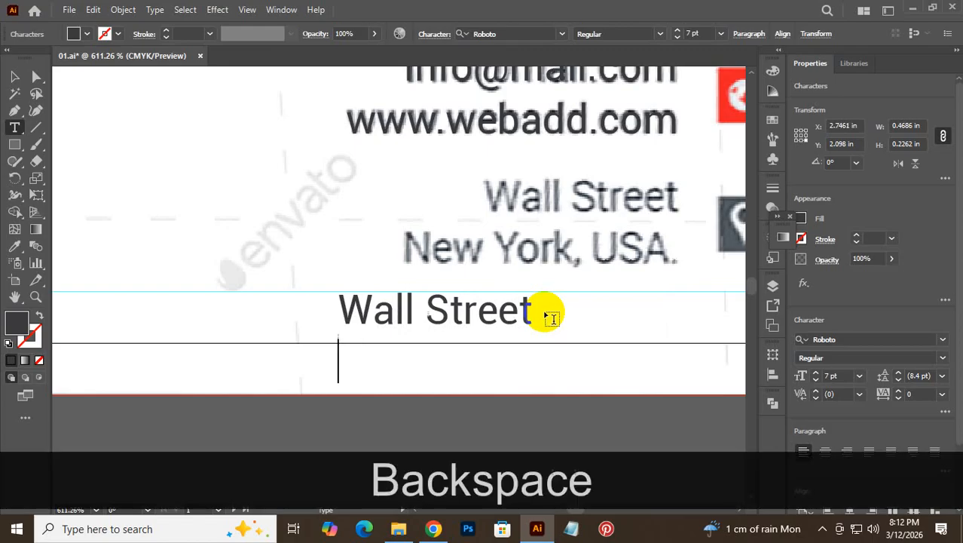
{"action": "type", "text": "Ne"}
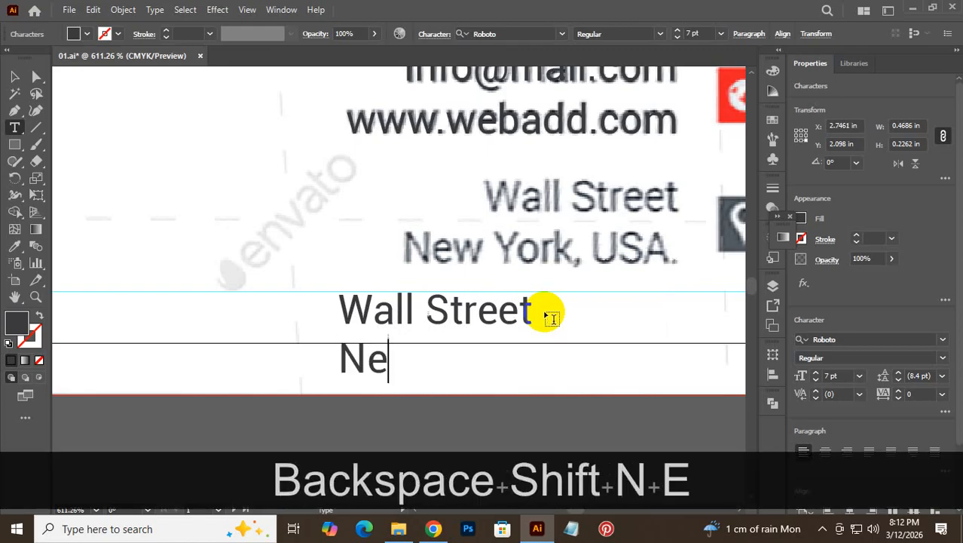
{"action": "type", "text": "w "}
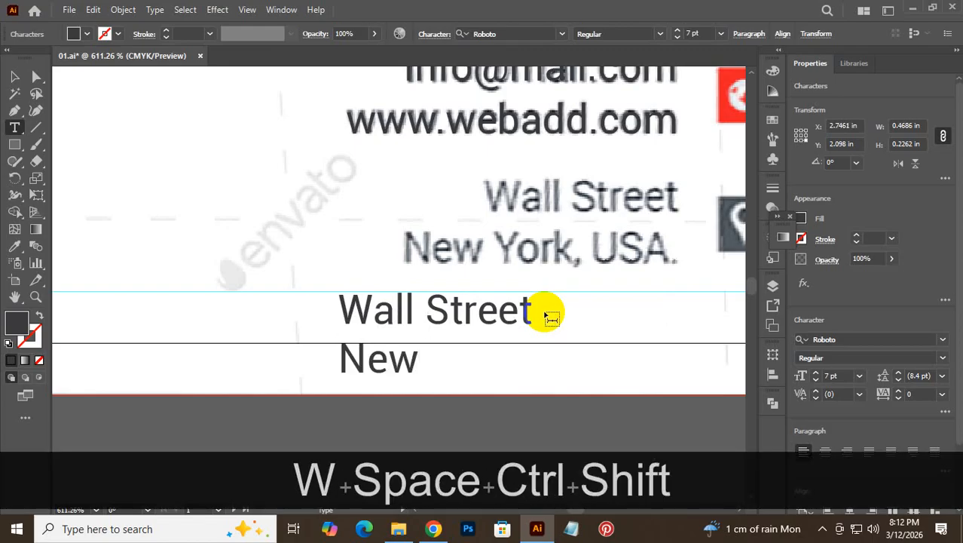
{"action": "type", "text": "Your"}
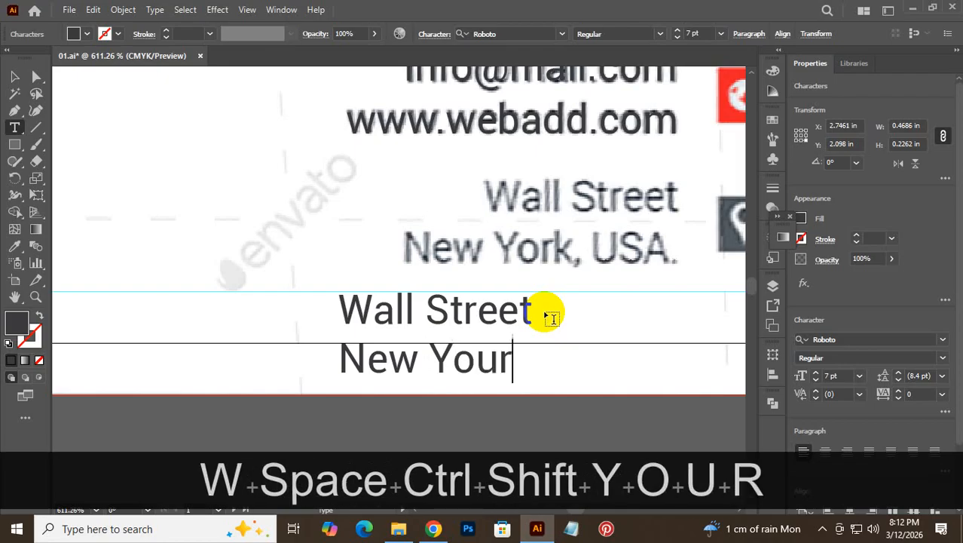
{"action": "key", "text": "BackSpace"}
{"action": "key", "text": "BackSpace"}
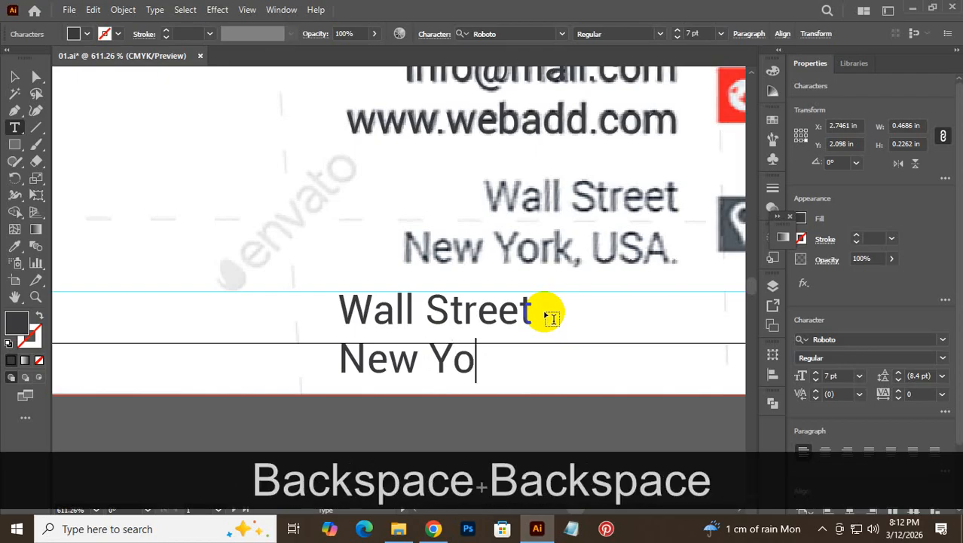
{"action": "type", "text": "rk"}
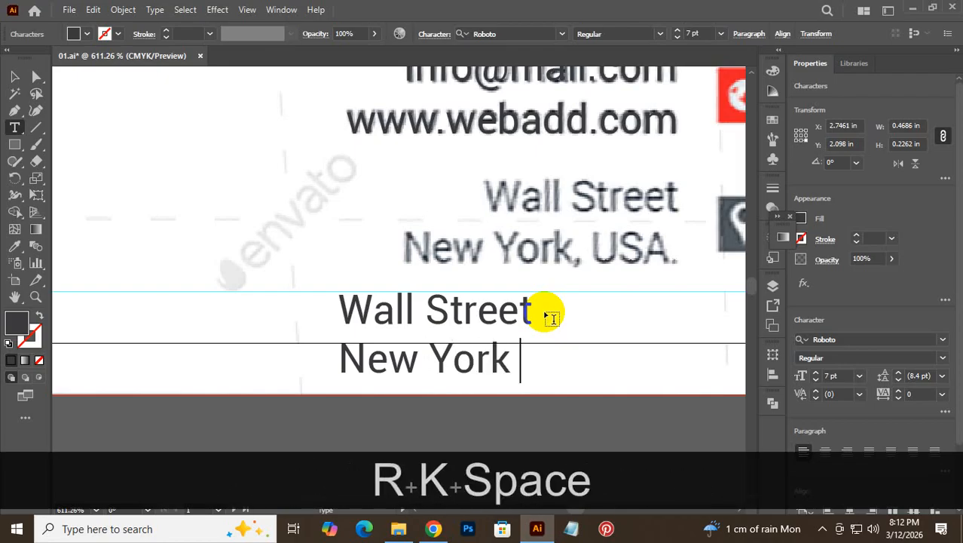
{"action": "key", "text": "BackSpace"}
{"action": "type", "text": ", "}
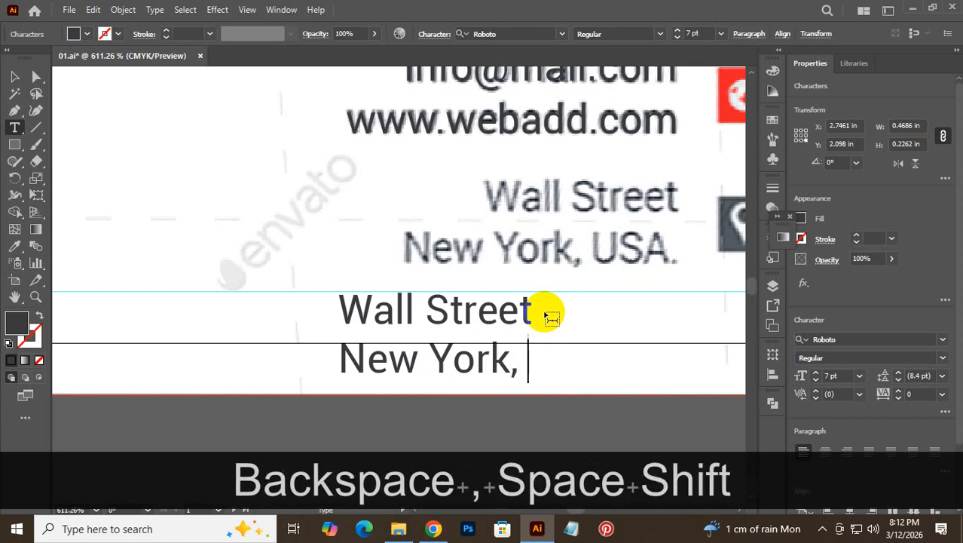
{"action": "type", "text": "USA"}
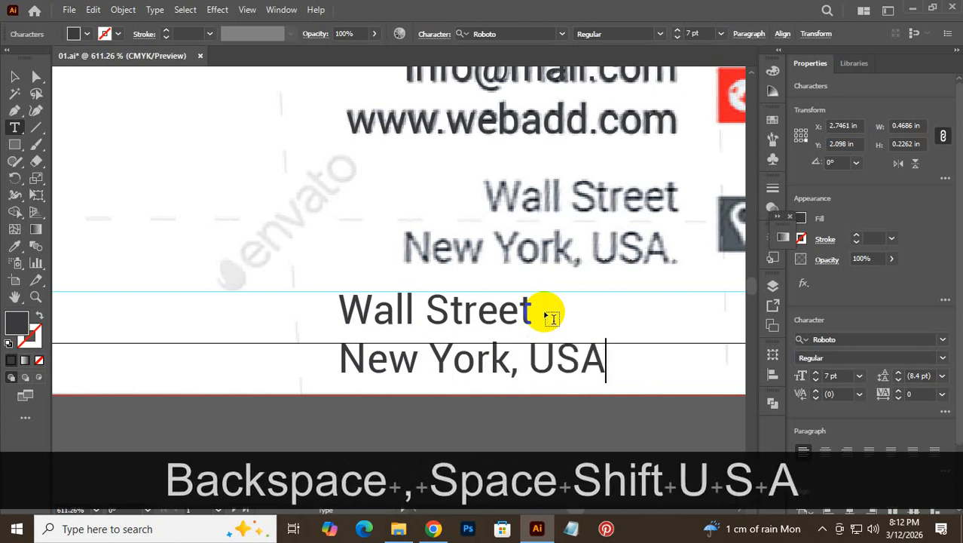
{"action": "type", "text": "  ."}
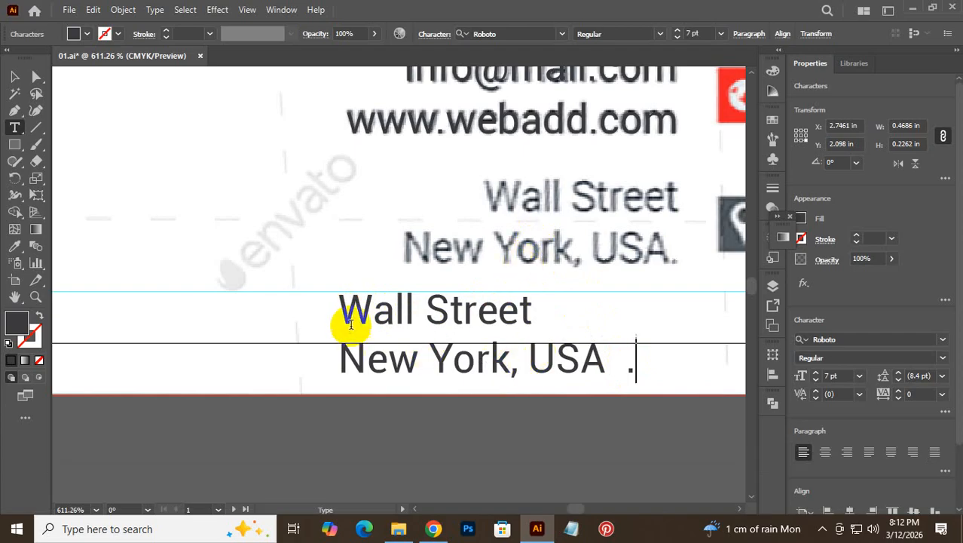
- Delete the extra spaces before the final period and right-align both address lines
{"action": "left_click_drag", "start_coordinate": [346, 317], "coordinate": [670, 371]}
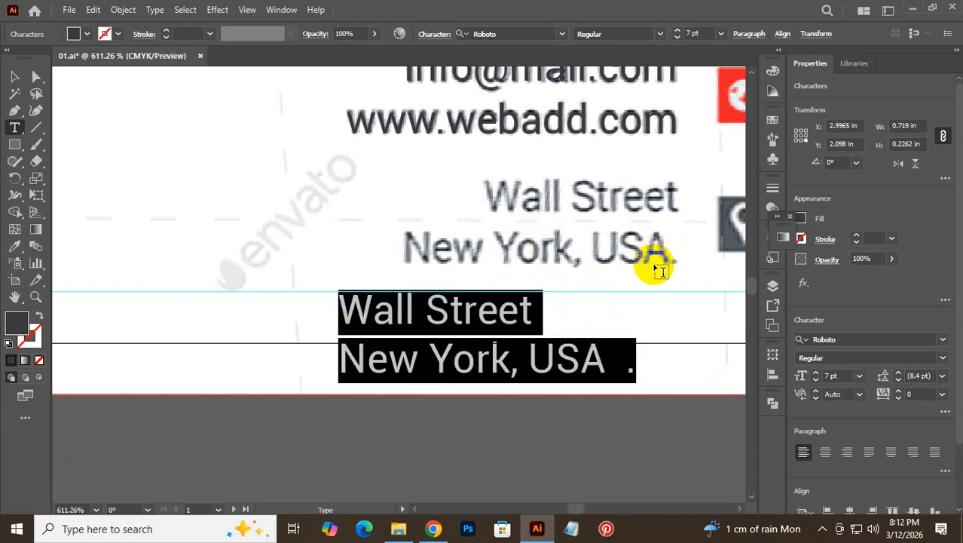
{"action": "left_click", "coordinate": [630, 375]}
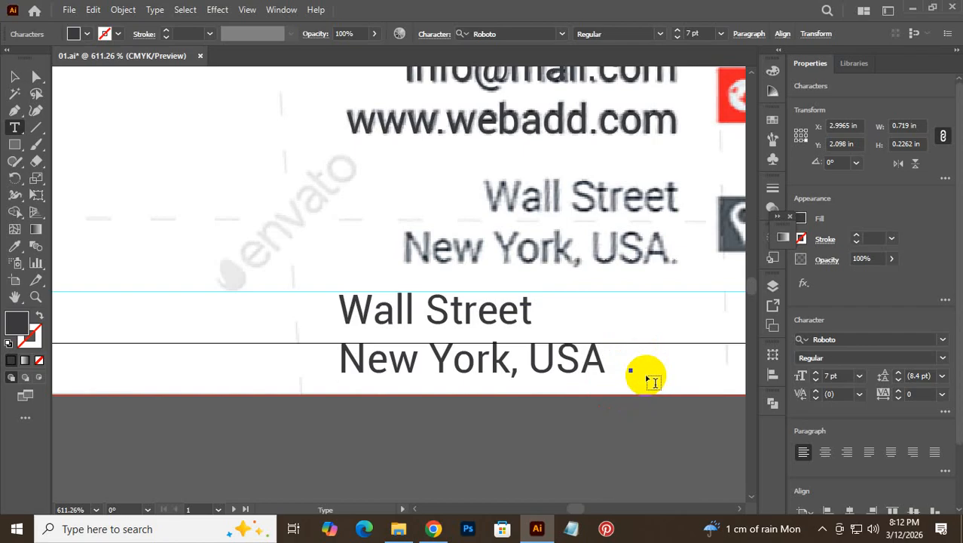
{"action": "key", "text": "BackSpace"}
{"action": "key", "text": "BackSpace"}
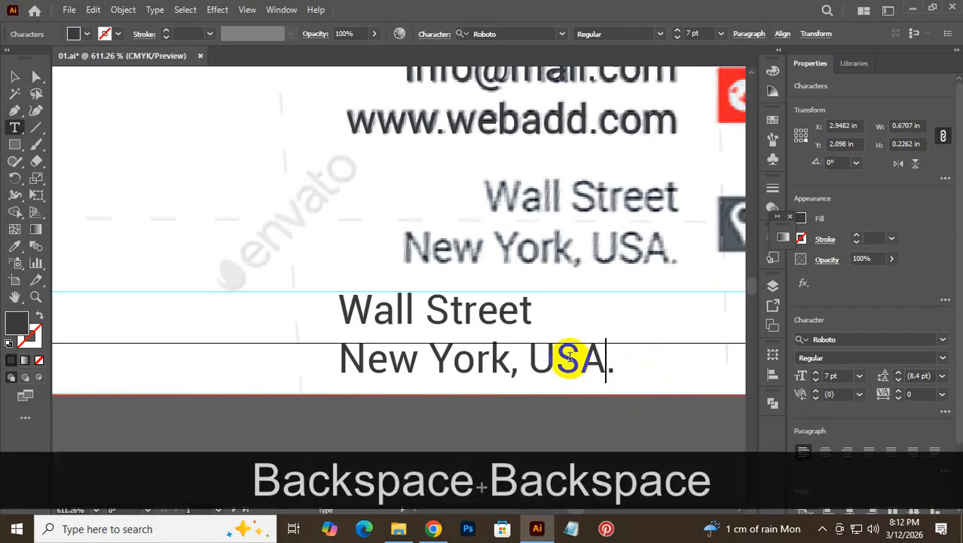
{"action": "left_click", "coordinate": [533, 358]}
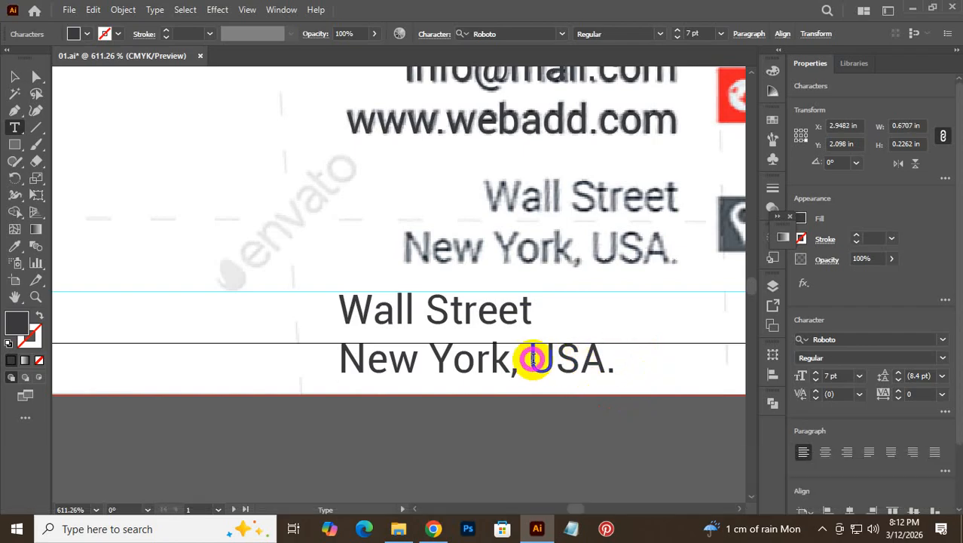
{"action": "key", "text": "ctrl+a"}
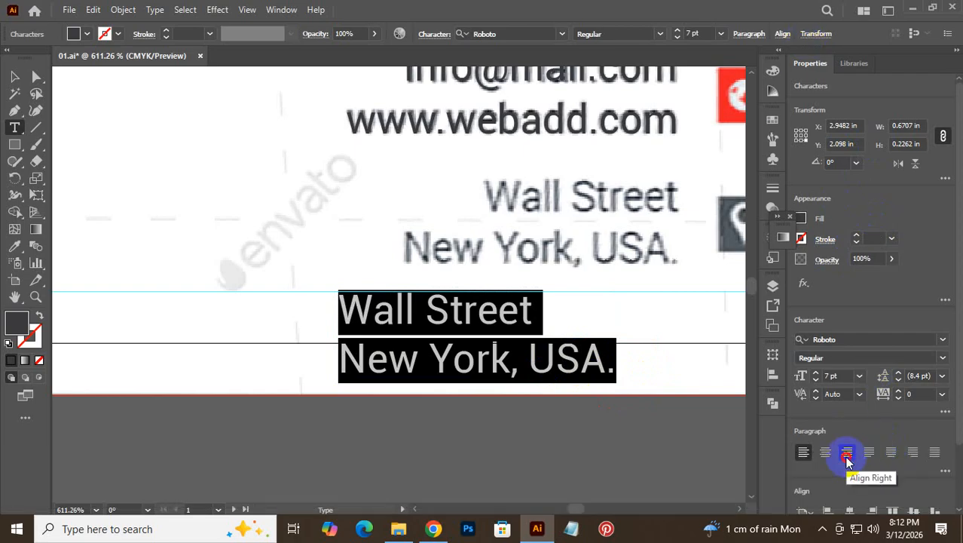
{"action": "left_click", "coordinate": [847, 453]}
{"action": "left_click", "coordinate": [13, 79]}
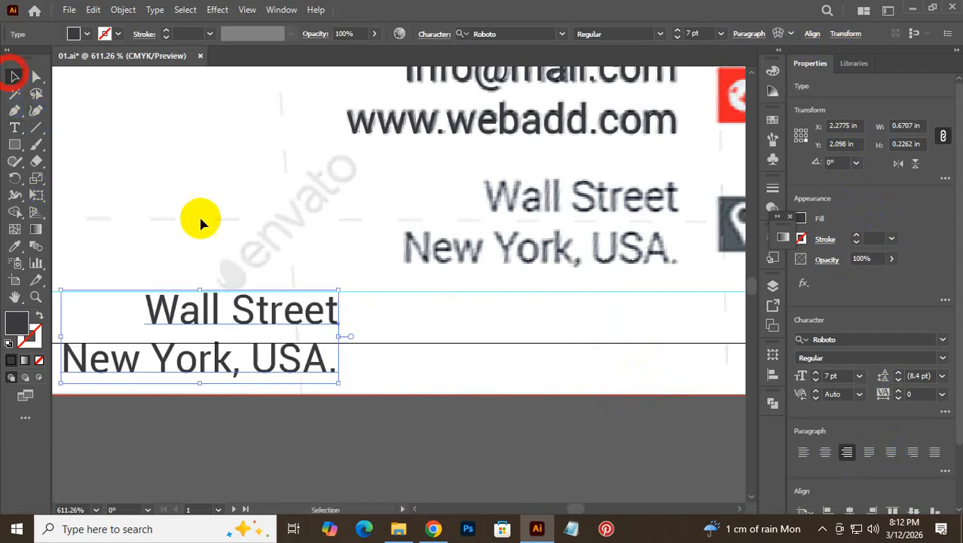
- Move the address text onto the reference address and save the document
{"action": "left_click_drag", "start_coordinate": [281, 351], "coordinate": [622, 242]}
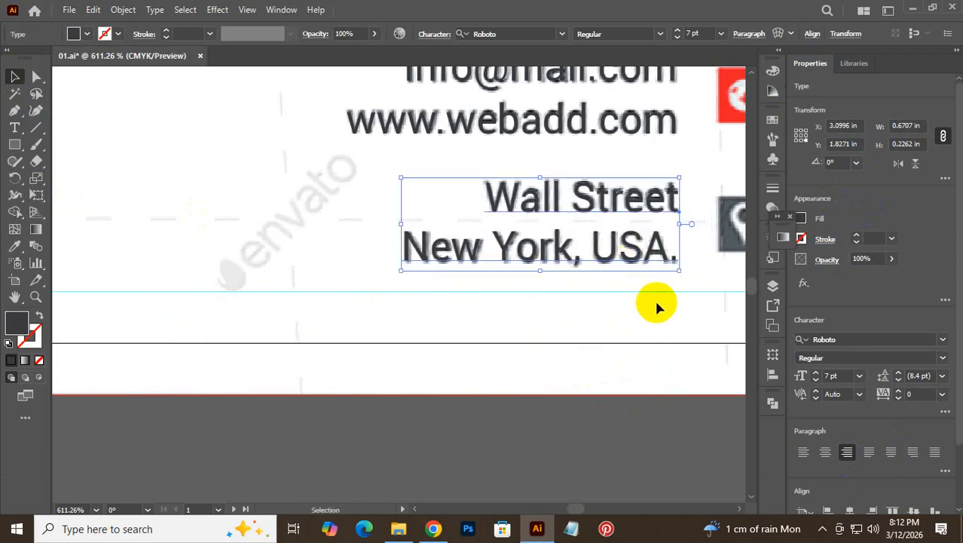
{"action": "left_click", "coordinate": [657, 303]}
{"action": "left_click", "coordinate": [632, 257]}
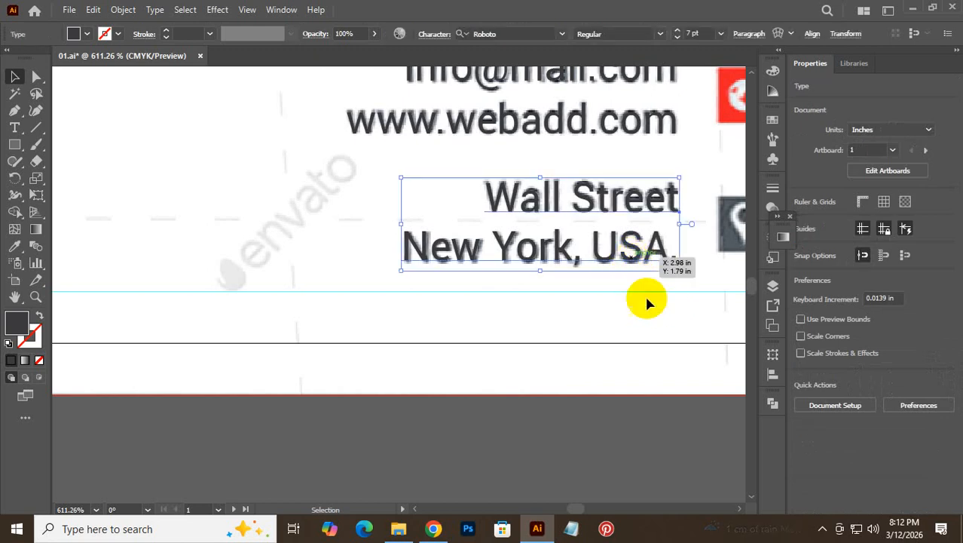
{"action": "left_click", "coordinate": [647, 302]}
{"action": "key", "text": "ctrl+s"}
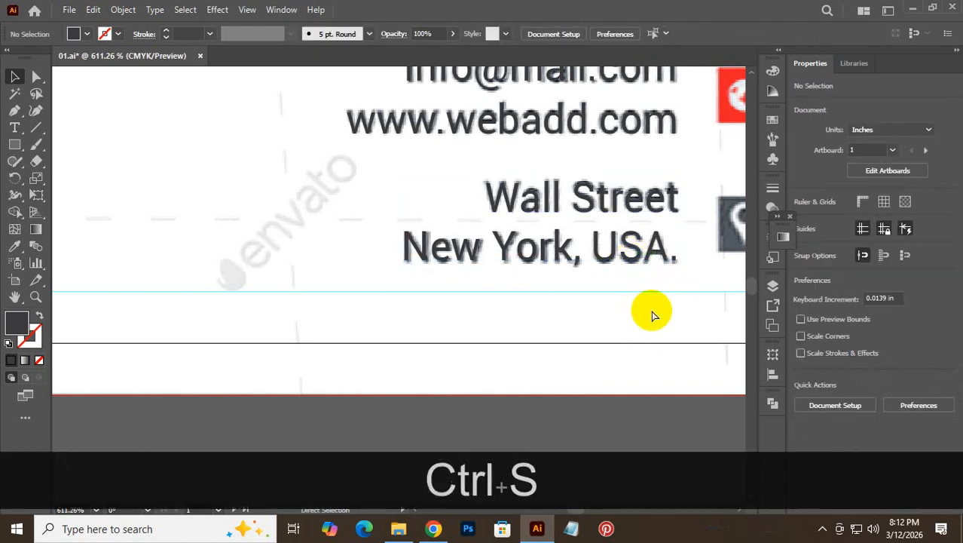
- Right-align the contact text block with Horizontal Align Right in the Align panel
{"action": "key", "text": "ctrl+alt+space"}
{"action": "left_click_drag", "start_coordinate": [668, 311], "coordinate": [514, 350]}
{"action": "left_click_drag", "start_coordinate": [602, 279], "coordinate": [536, 309]}
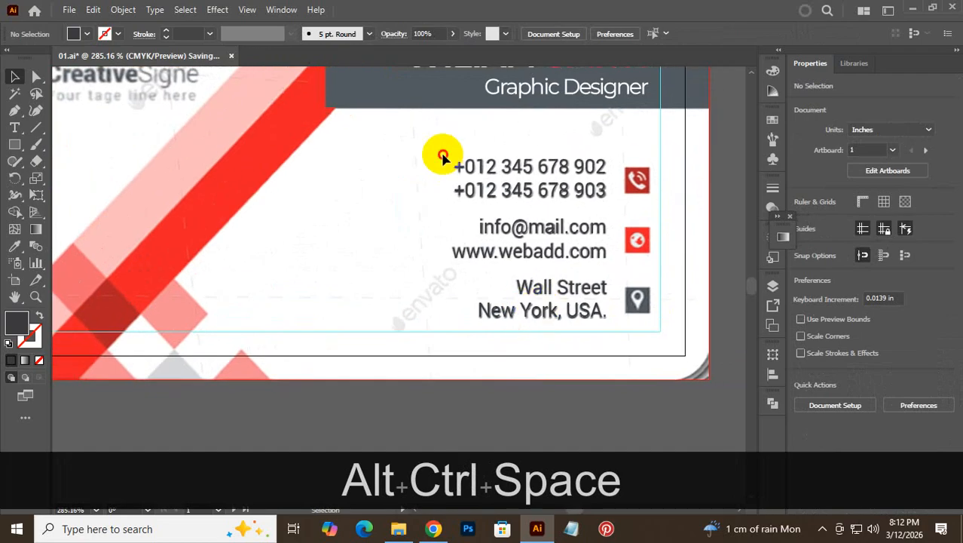
{"action": "left_click", "coordinate": [528, 322]}
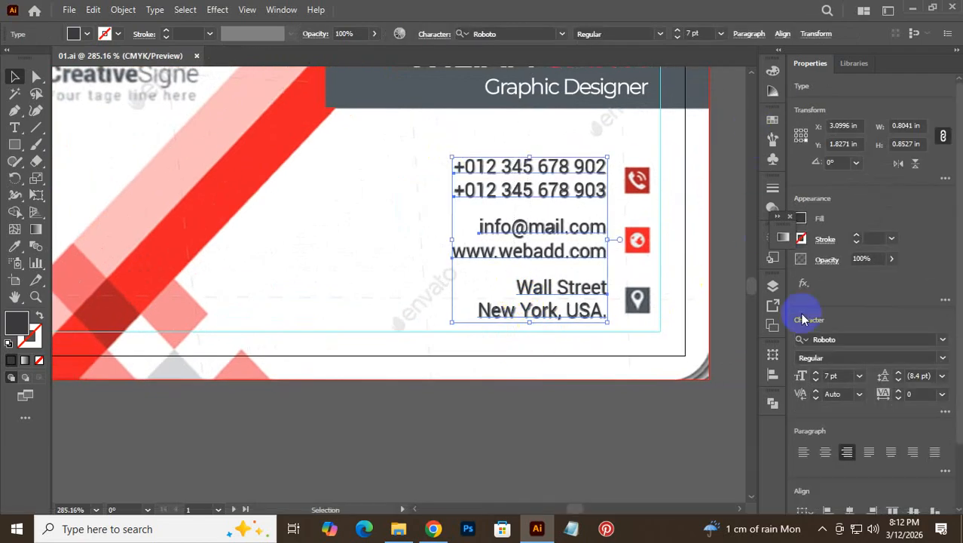
{"action": "left_click", "coordinate": [773, 376]}
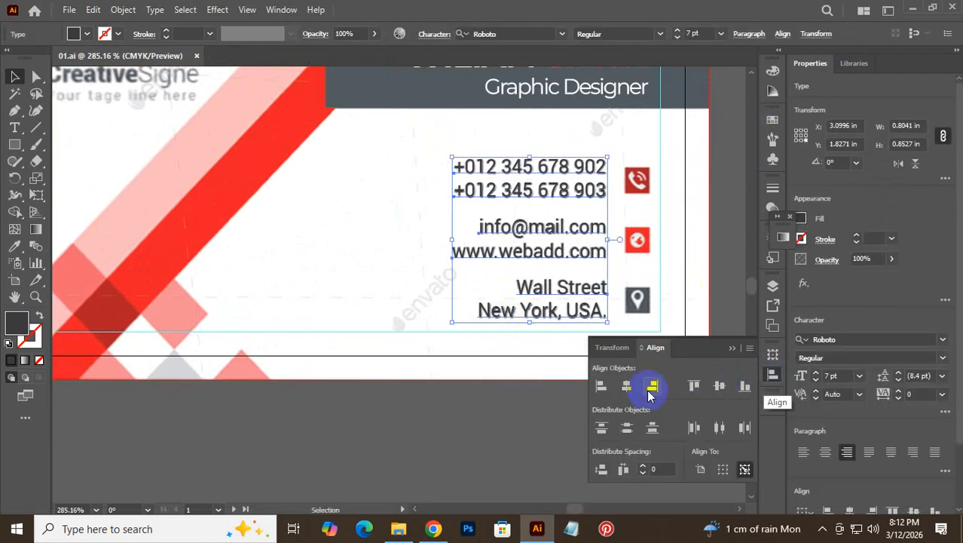
{"action": "left_click", "coordinate": [652, 389]}
{"action": "left_click", "coordinate": [517, 426]}
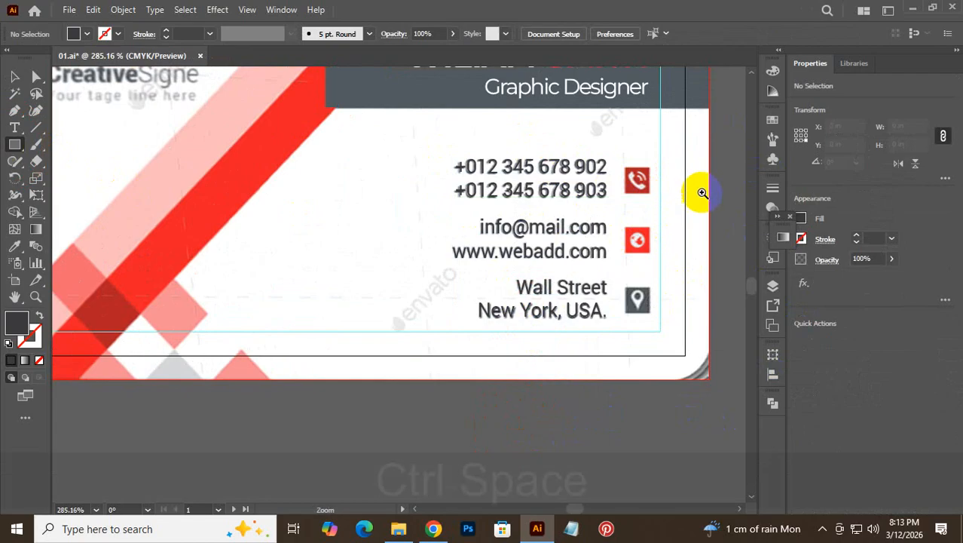
{"action": "key", "text": "ctrl+space"}
{"action": "left_click", "coordinate": [645, 178]}
{"action": "key", "text": "ctrl+space"}
{"action": "left_click", "coordinate": [649, 179]}
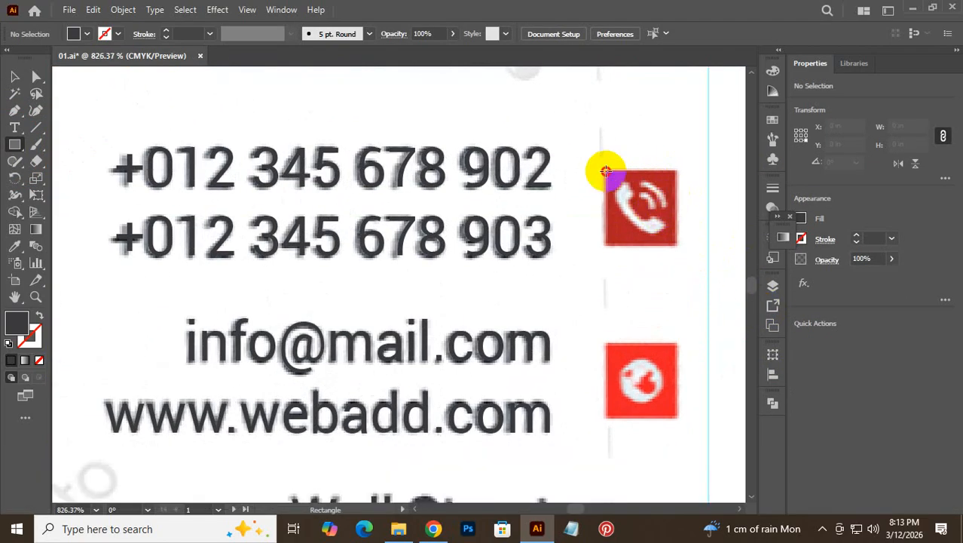
- Draw a no-fill square precisely over the phone icon's box
{"action": "left_click_drag", "start_coordinate": [605, 172], "coordinate": [672, 243]}
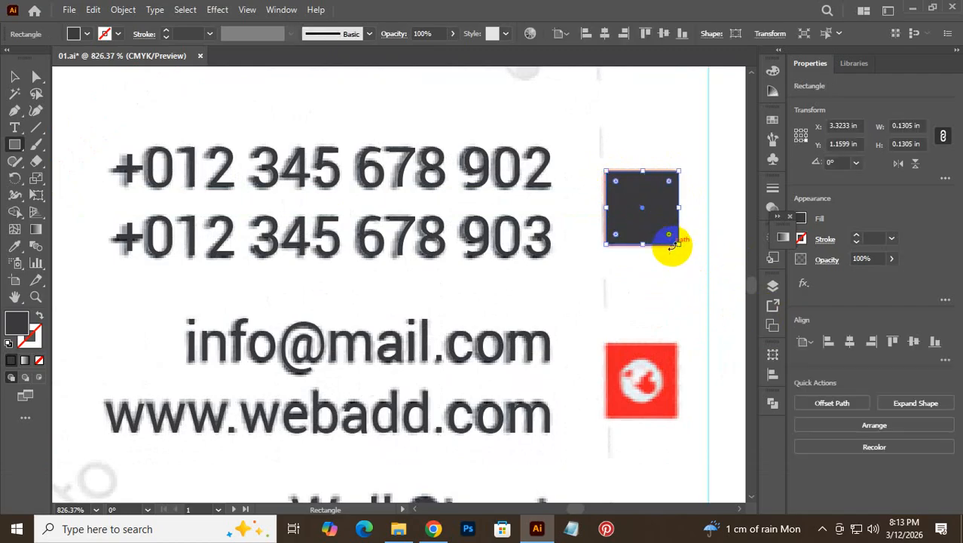
{"action": "left_click", "coordinate": [40, 362]}
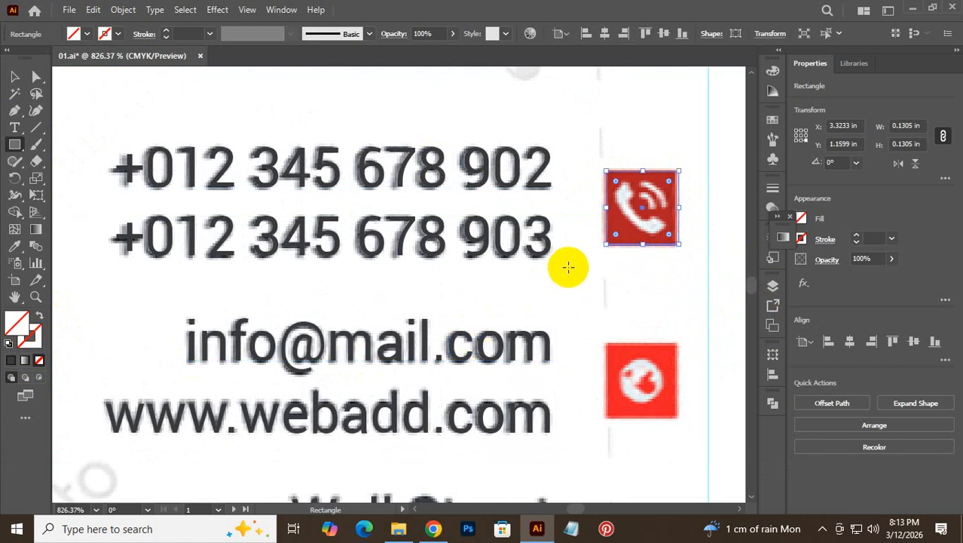
{"action": "key", "text": "Left"}
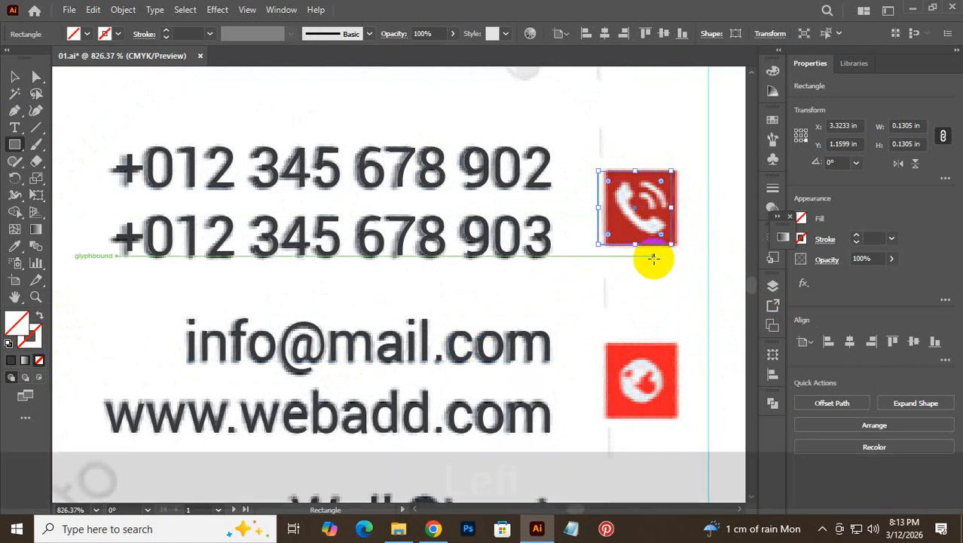
{"action": "key", "text": "Right"}
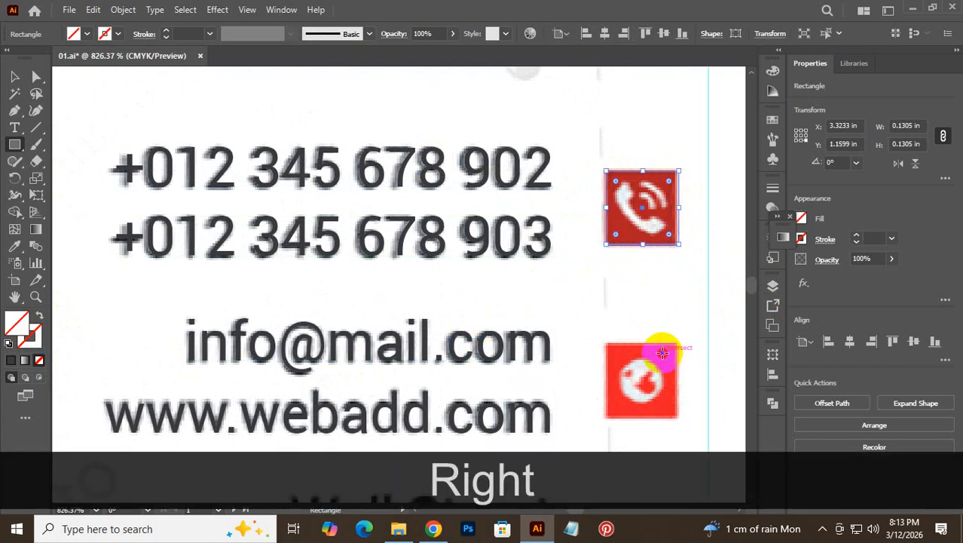
{"action": "left_click", "coordinate": [662, 352]}
{"action": "left_click", "coordinate": [498, 298]}
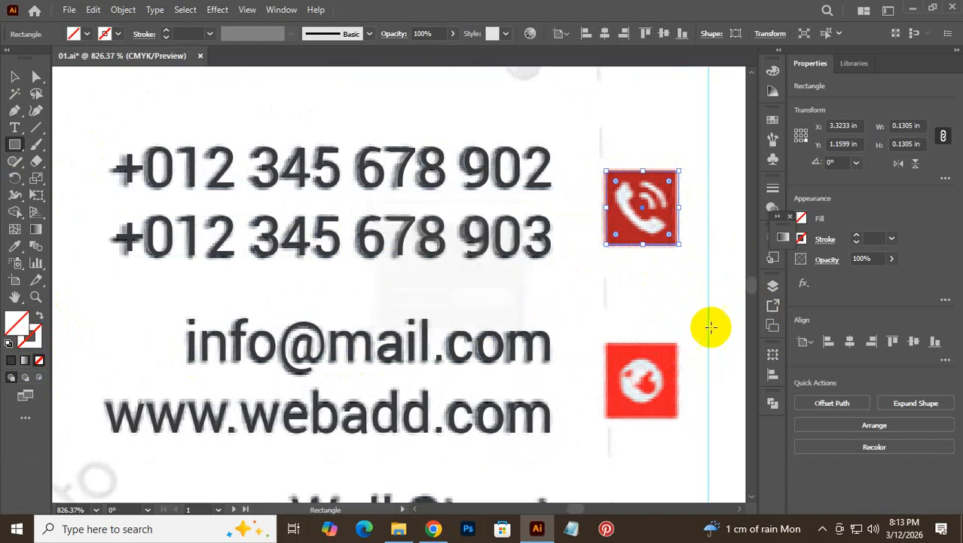
{"action": "left_click", "coordinate": [13, 79]}
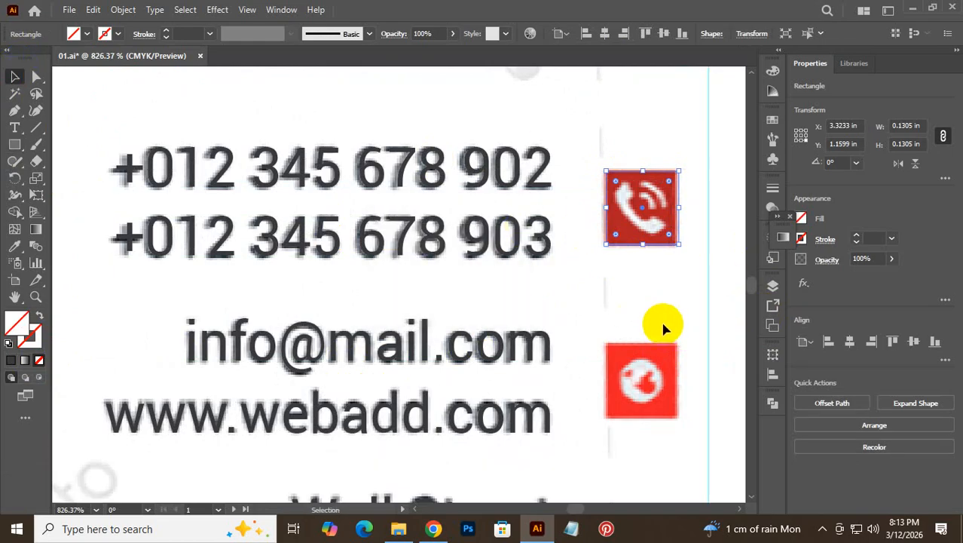
{"action": "left_click", "coordinate": [666, 280]}
- Zoom out to show all three icons and bring up the template page in Chrome
{"action": "left_click", "coordinate": [659, 351], "text": "ctrl+alt"}
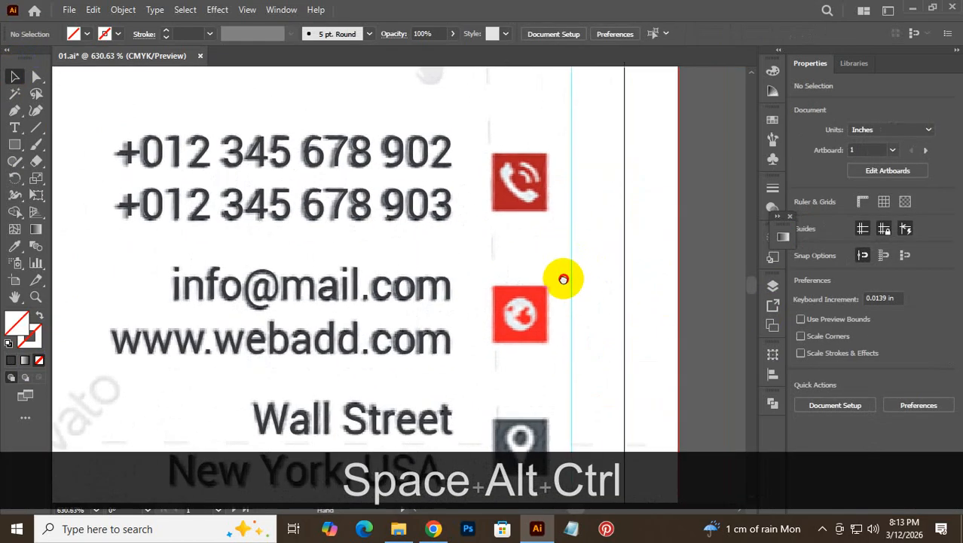
{"action": "scroll", "coordinate": [531, 207], "scroll_direction": "down", "scroll_amount": 1}
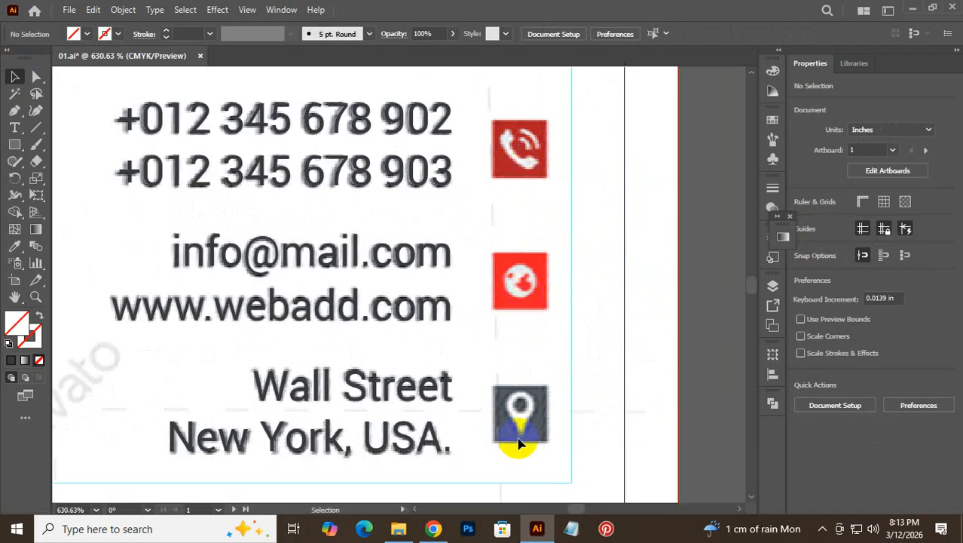
{"action": "left_click", "coordinate": [435, 529]}
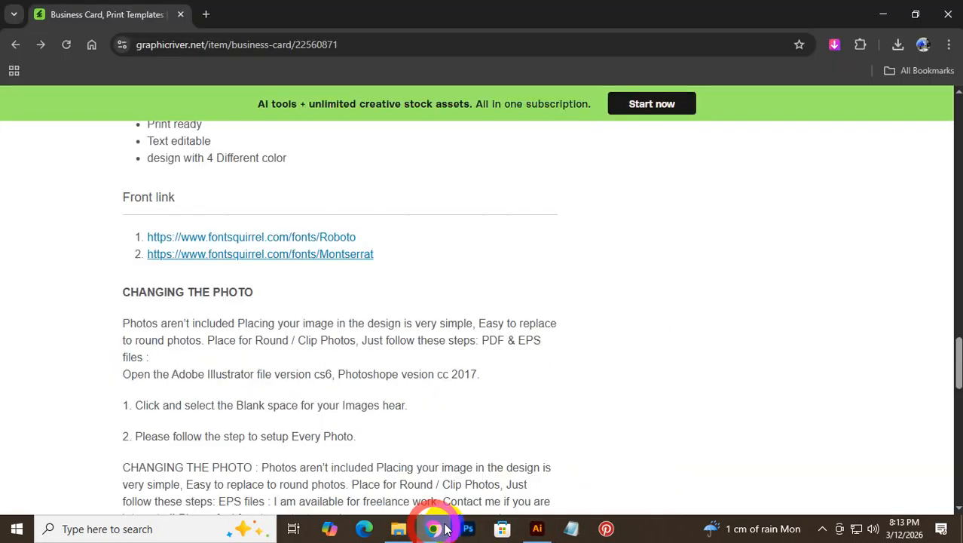
- Open the Flaticon website from a Google search for 'flaticon' in a new tab
{"action": "left_click", "coordinate": [209, 15]}
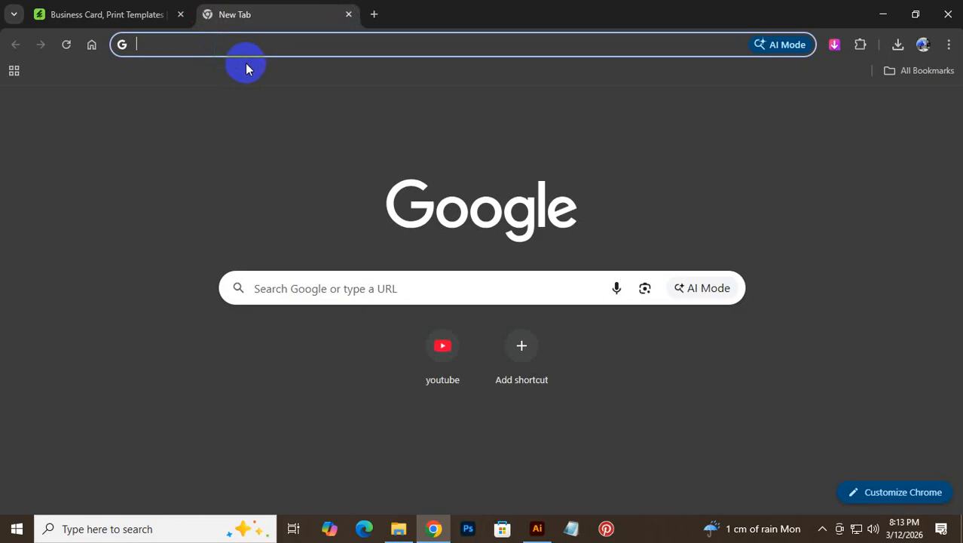
{"action": "type", "text": "flat"}
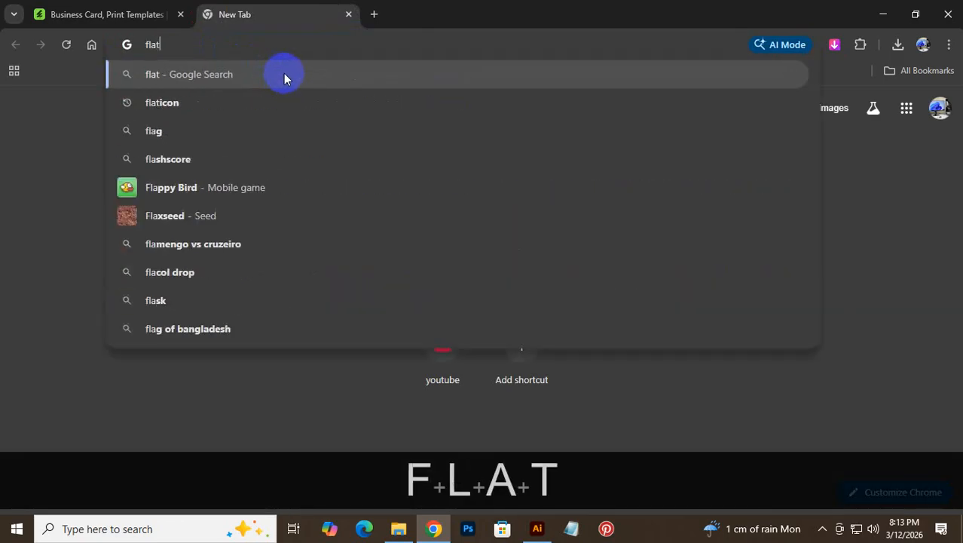
{"action": "left_click", "coordinate": [252, 102]}
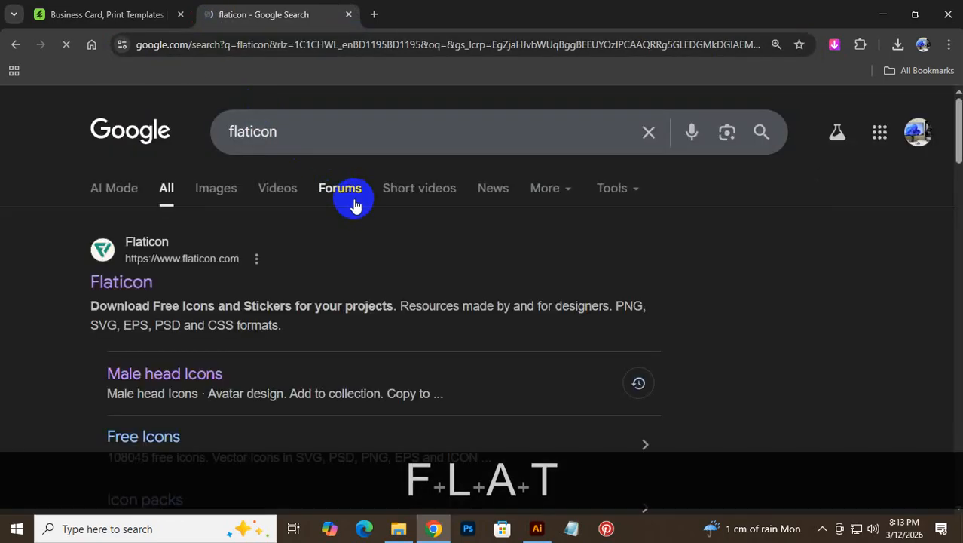
{"action": "left_click", "coordinate": [141, 281]}
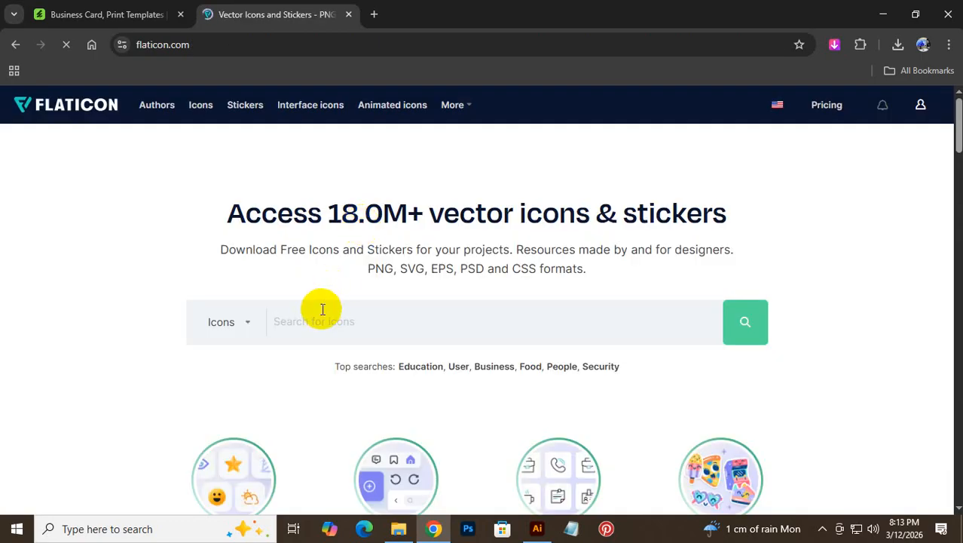
- Search Flaticon for 'call' icons and clear the loading overlay from the results
{"action": "left_click", "coordinate": [303, 330]}
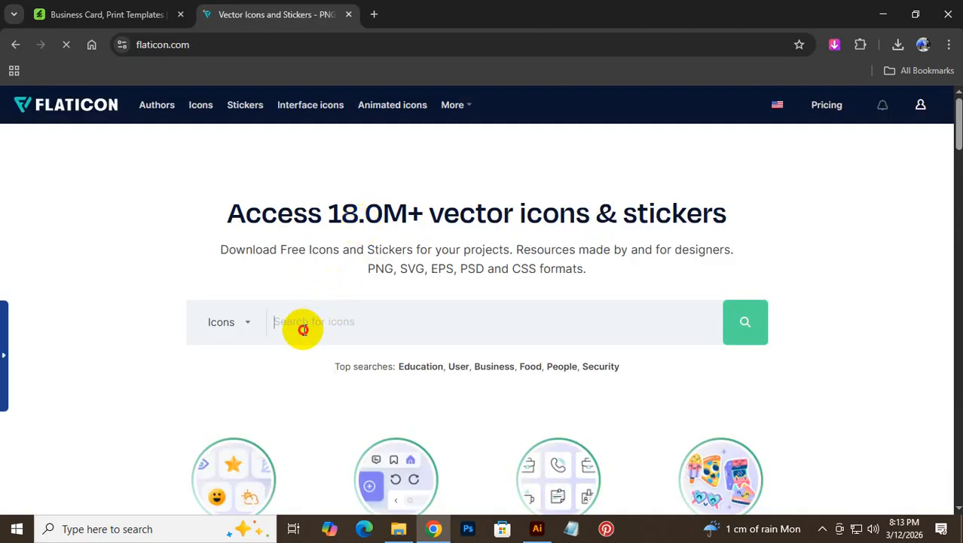
{"action": "type", "text": "t"}
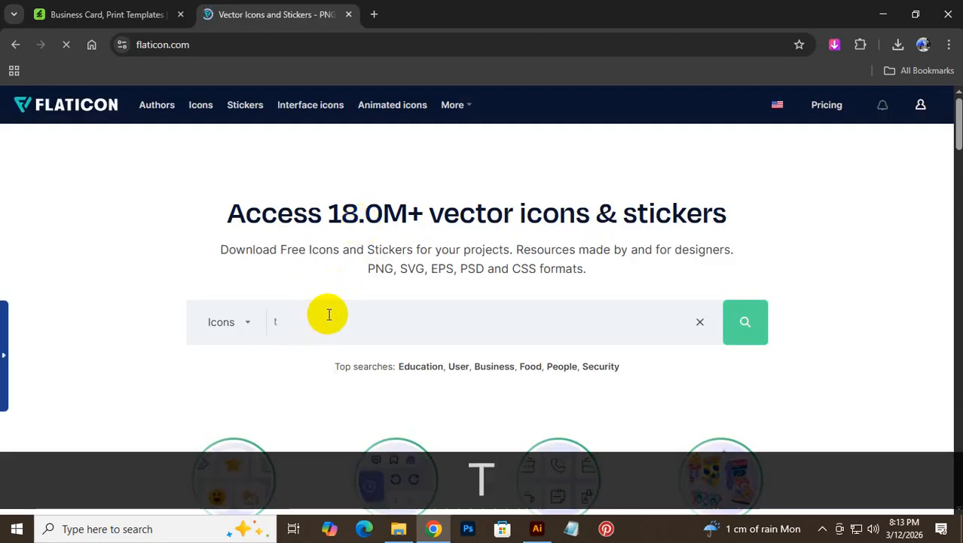
{"action": "key", "text": "BackSpace"}
{"action": "type", "text": "call"}
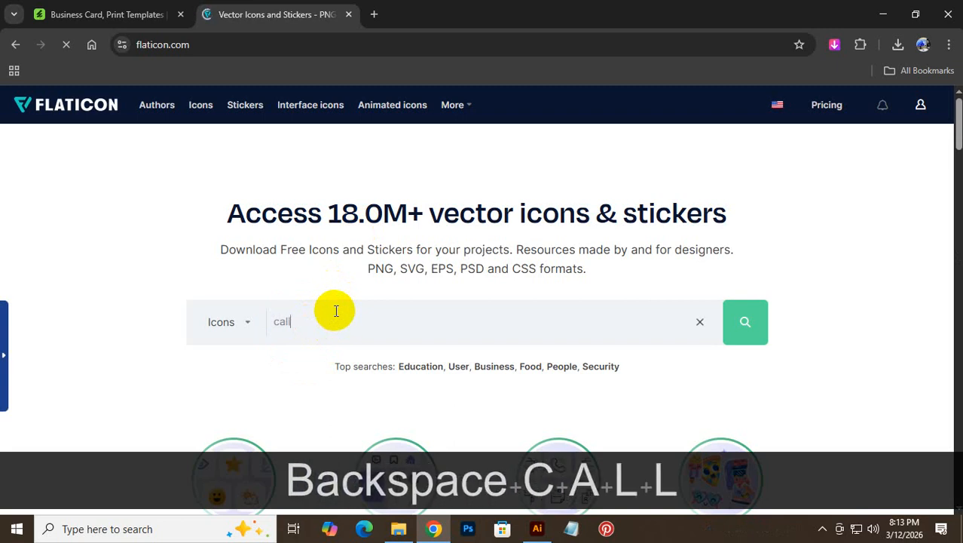
{"action": "key", "text": "Return"}
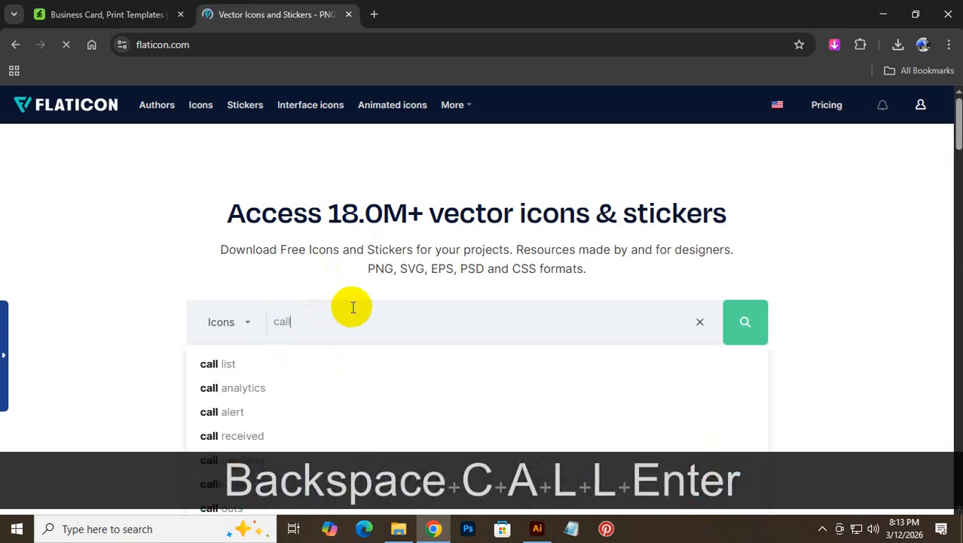
{"action": "left_click", "coordinate": [749, 315]}
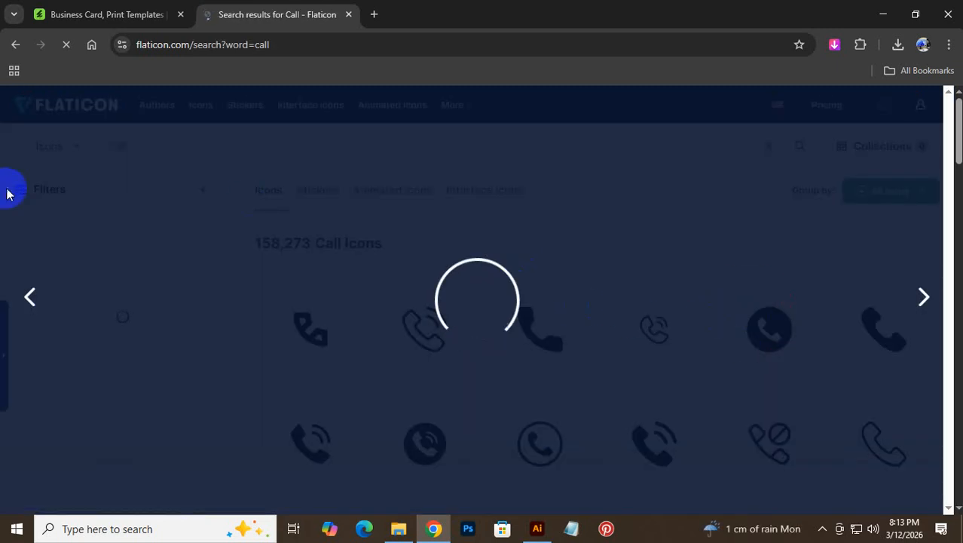
{"action": "left_click", "coordinate": [903, 256]}
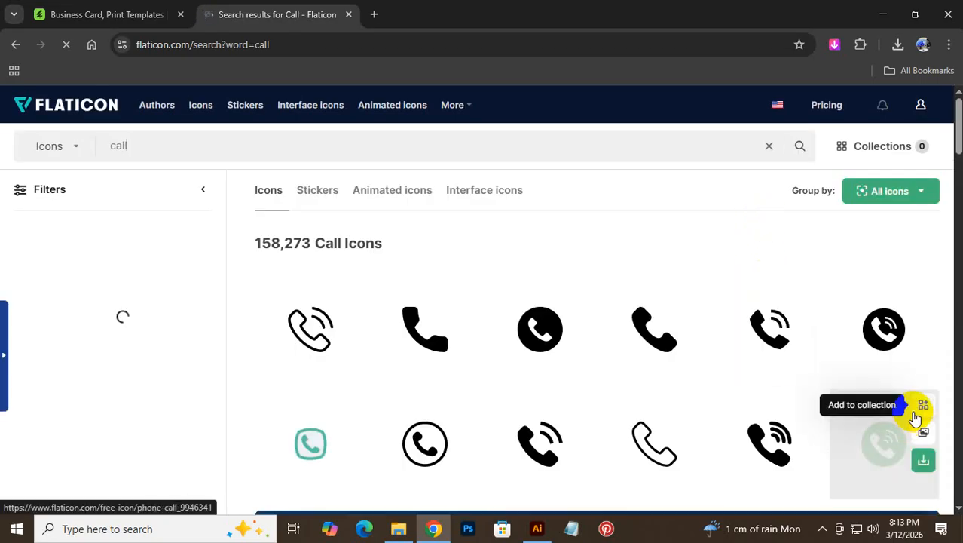
- Download the Telephone call icon as a free PNG and close the attribution dialog
{"action": "left_click", "coordinate": [804, 351]}
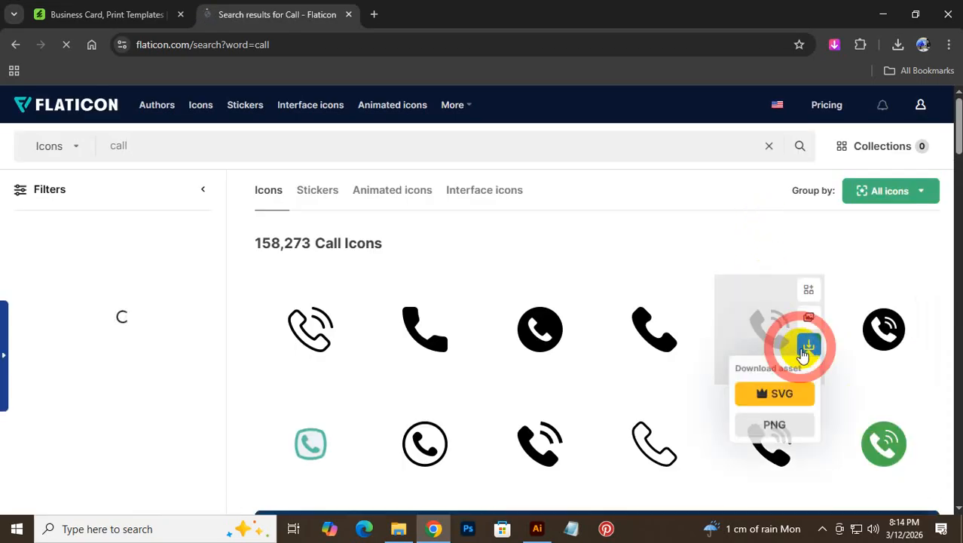
{"action": "left_click", "coordinate": [789, 435]}
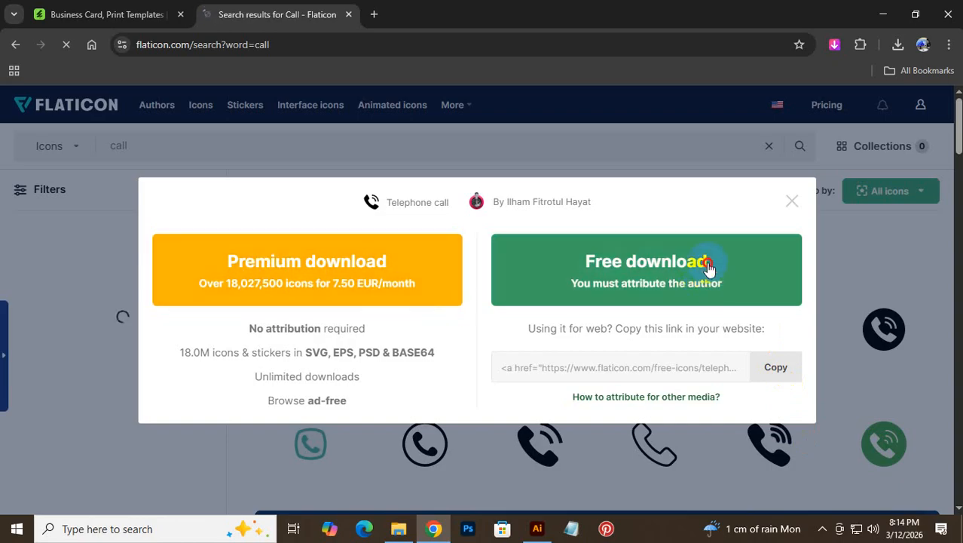
{"action": "left_click", "coordinate": [708, 265]}
{"action": "left_click", "coordinate": [797, 202]}
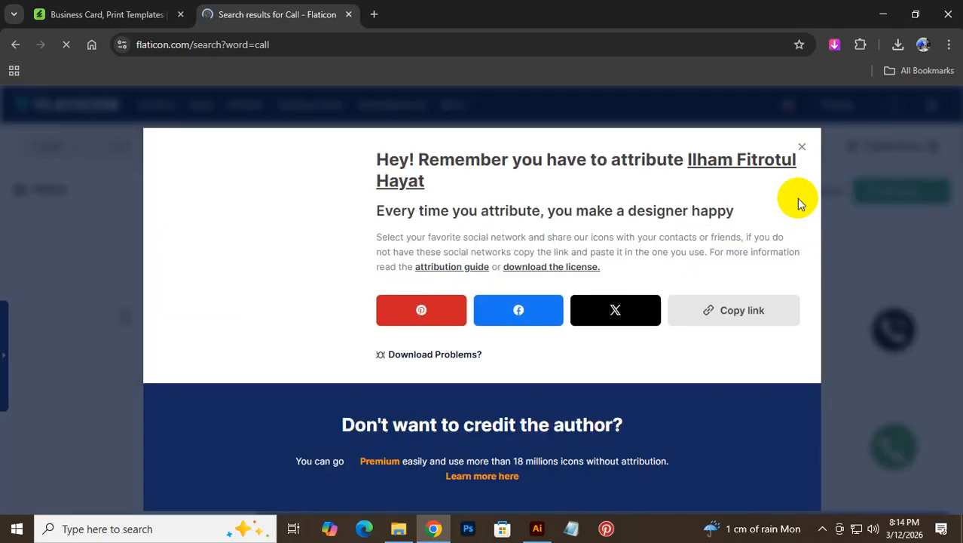
{"action": "left_click", "coordinate": [807, 144]}
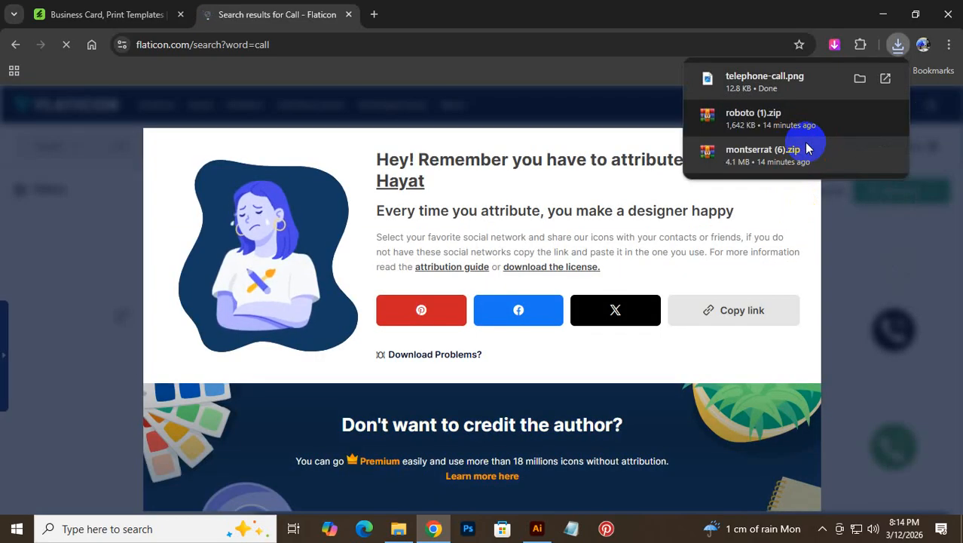
{"action": "left_click", "coordinate": [603, 133]}
{"action": "left_click", "coordinate": [799, 147]}
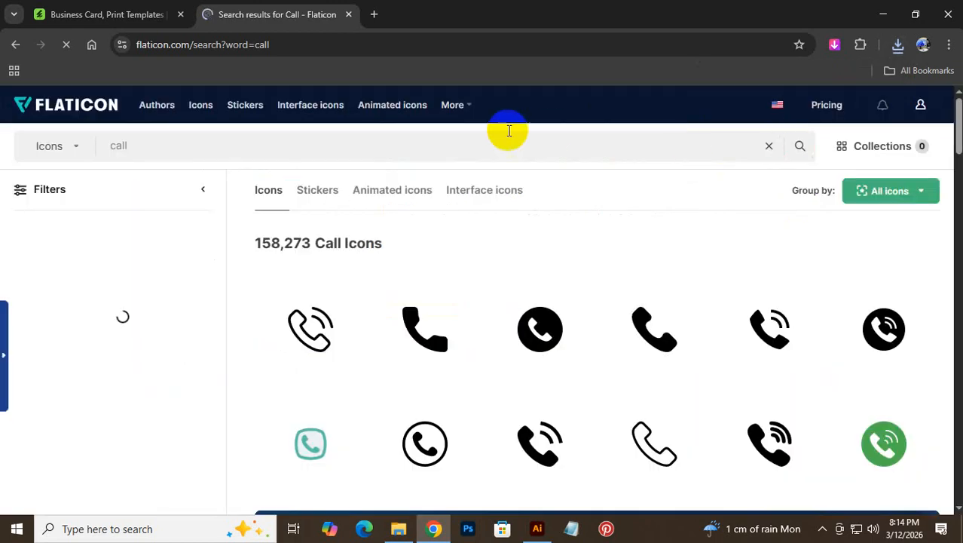
- Search Flaticon for 'web' icons and browse the results for a globe icon
{"action": "left_click_drag", "start_coordinate": [405, 136], "coordinate": [38, 151]}
{"action": "type", "text": "web"}
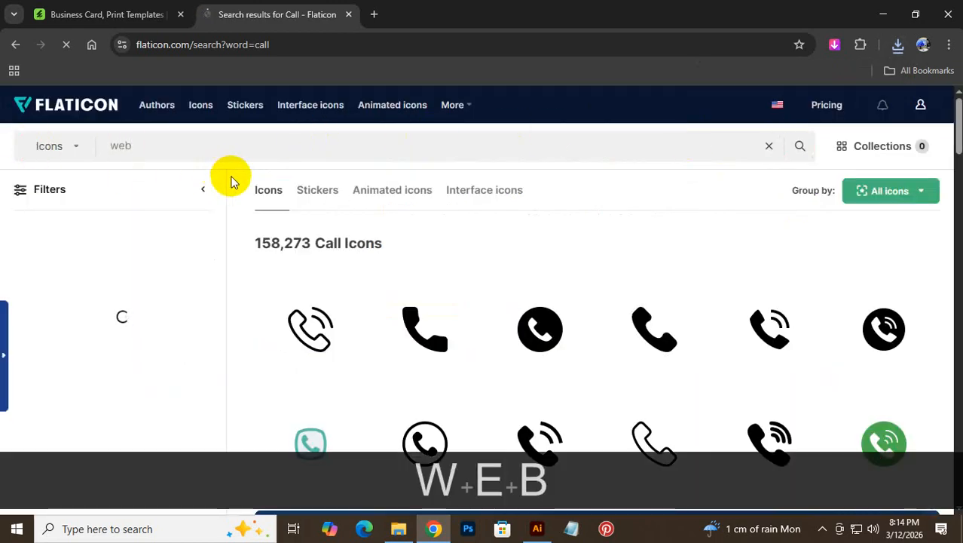
{"action": "key", "text": "Return"}
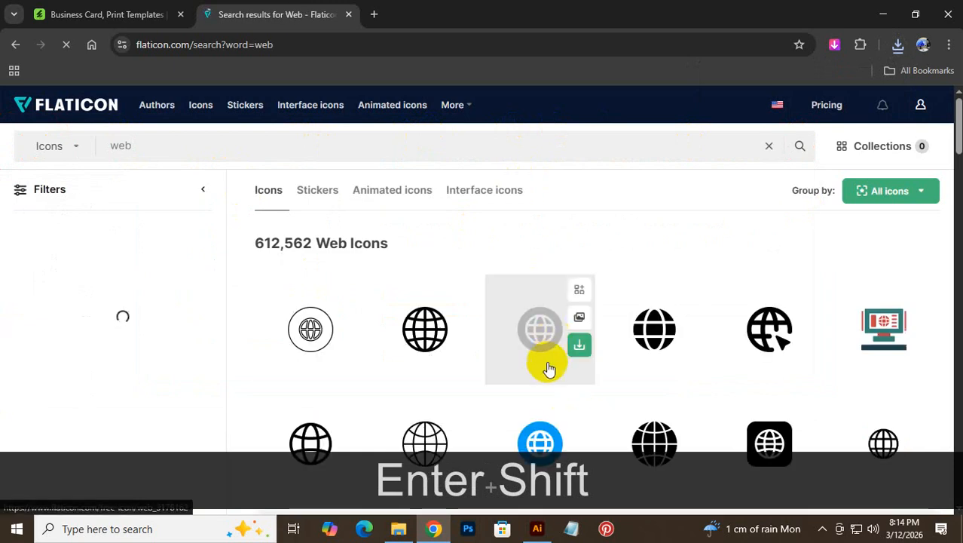
{"action": "scroll", "coordinate": [745, 411], "scroll_direction": "down", "scroll_amount": 2}
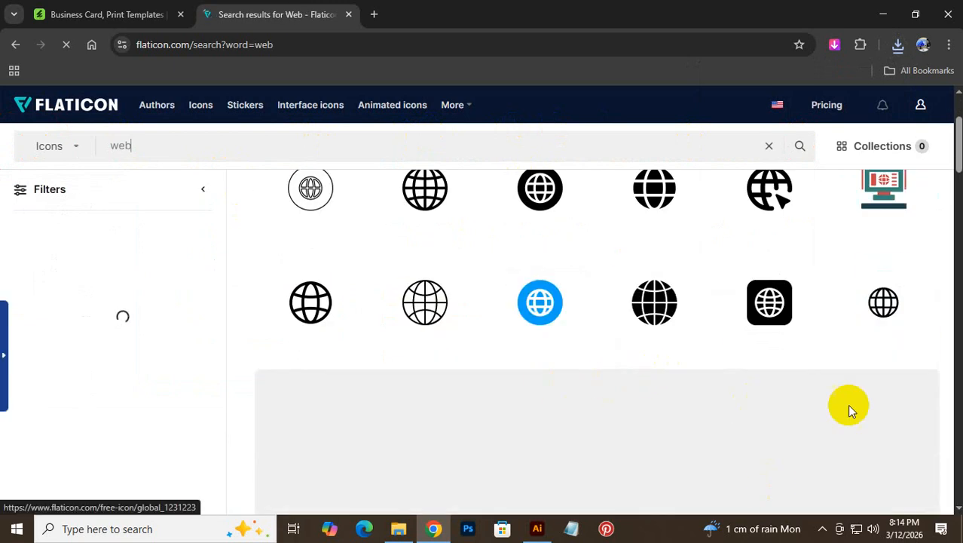
{"action": "scroll", "coordinate": [850, 405], "scroll_direction": "down", "scroll_amount": 3}
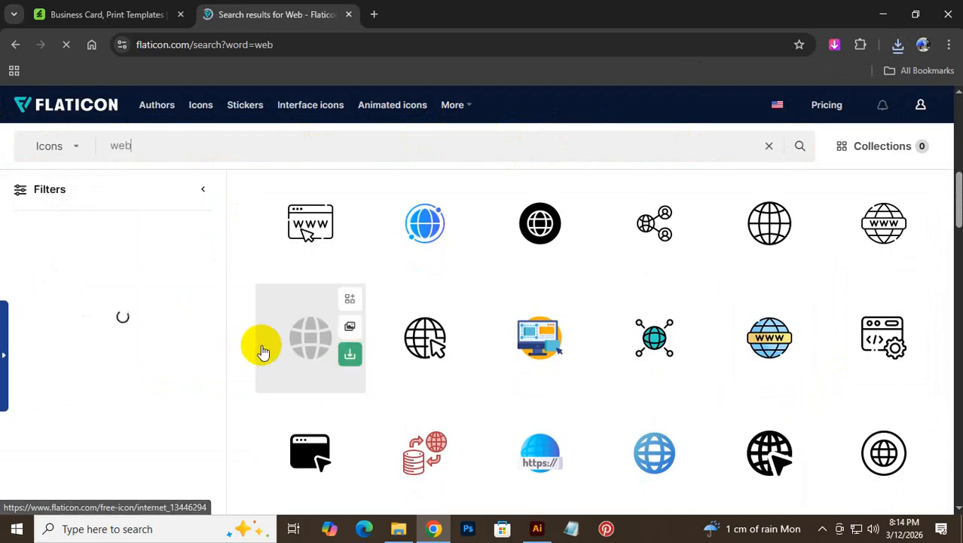
{"action": "left_click", "coordinate": [538, 529]}
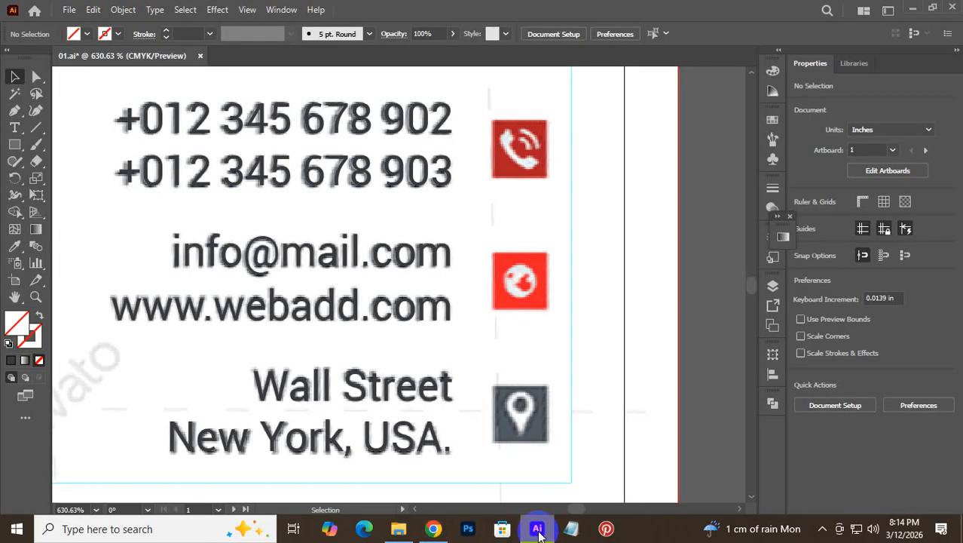
{"action": "left_click", "coordinate": [537, 530]}
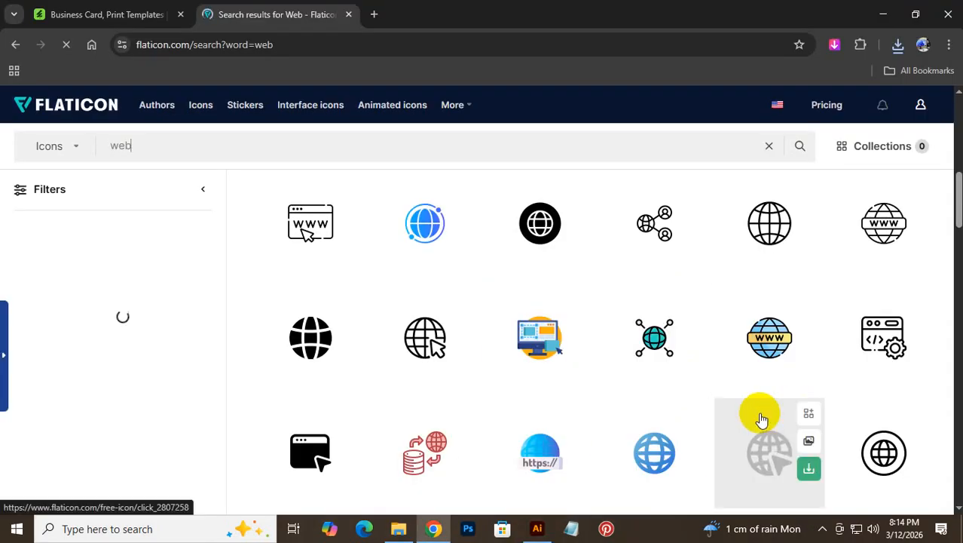
{"action": "scroll", "coordinate": [759, 419], "scroll_direction": "down", "scroll_amount": 3}
{"action": "scroll", "coordinate": [765, 340], "scroll_direction": "down", "scroll_amount": 5}
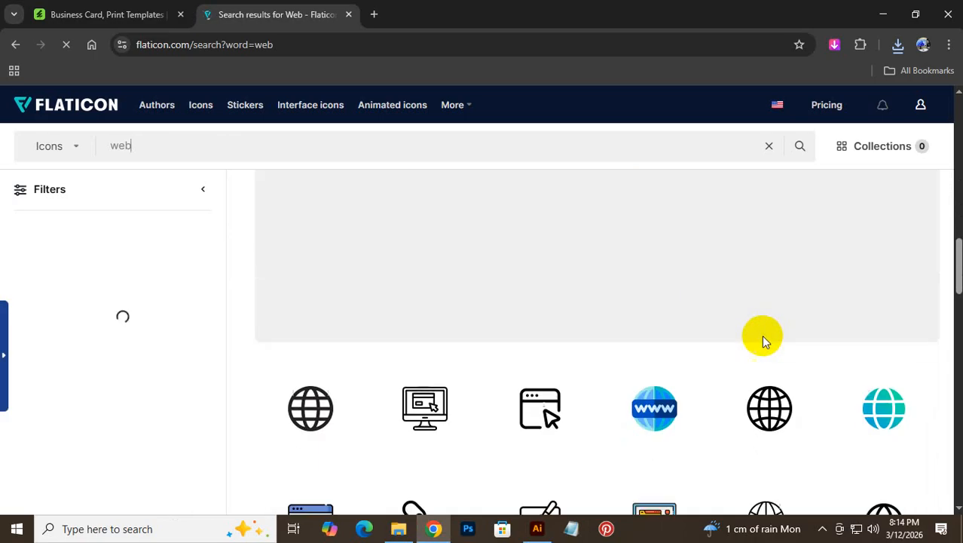
{"action": "scroll", "coordinate": [760, 348], "scroll_direction": "down", "scroll_amount": 3}
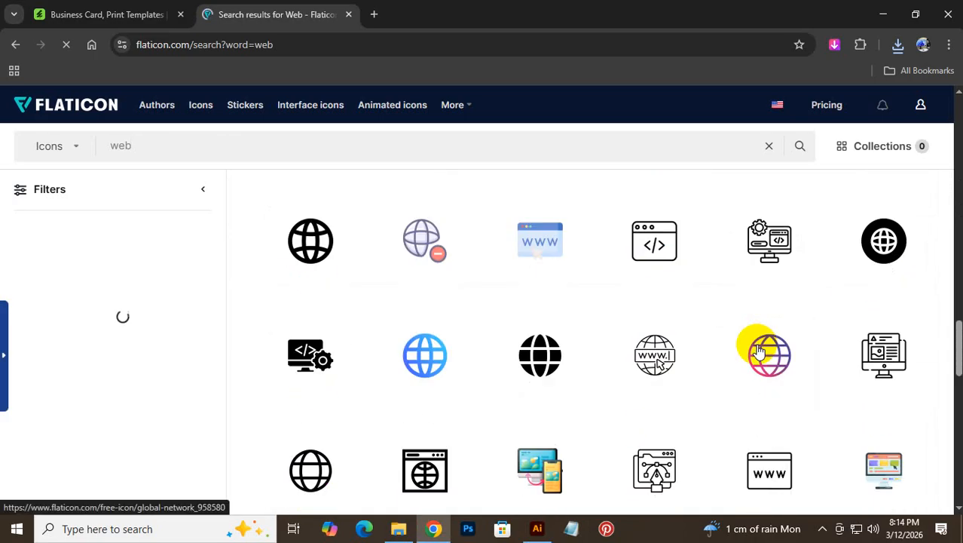
{"action": "scroll", "coordinate": [765, 309], "scroll_direction": "down", "scroll_amount": 3}
{"action": "scroll", "coordinate": [758, 306], "scroll_direction": "up", "scroll_amount": 5}
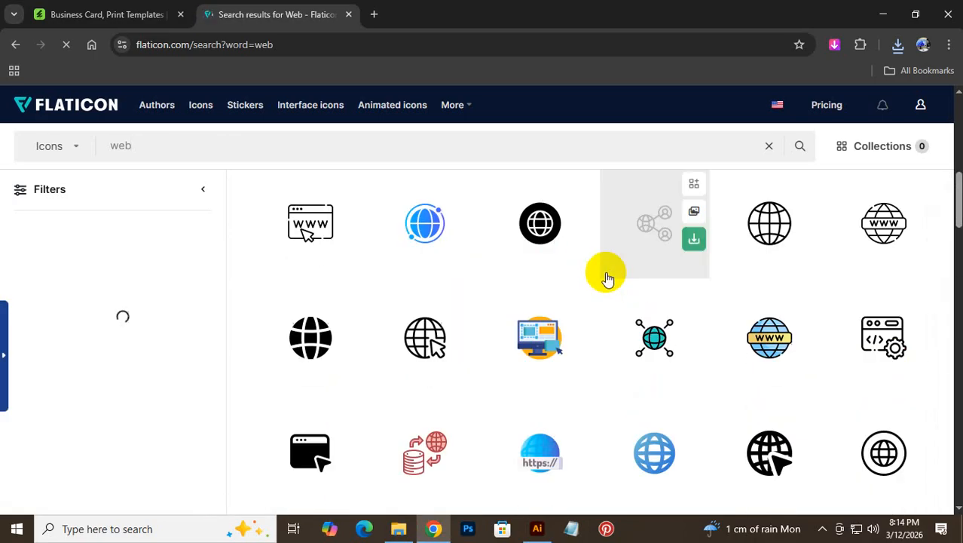
{"action": "scroll", "coordinate": [756, 403], "scroll_direction": "down", "scroll_amount": 3}
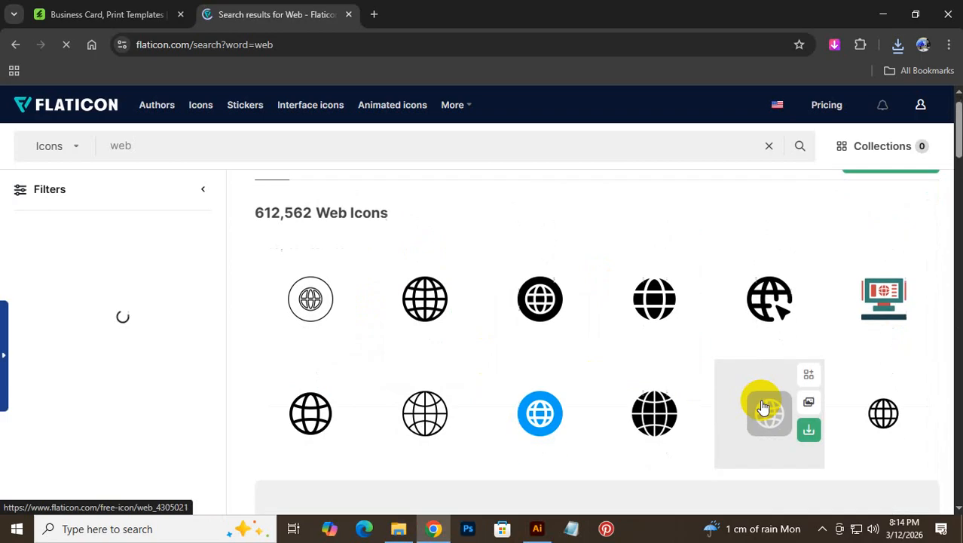
{"action": "scroll", "coordinate": [761, 403], "scroll_direction": "up", "scroll_amount": 3}
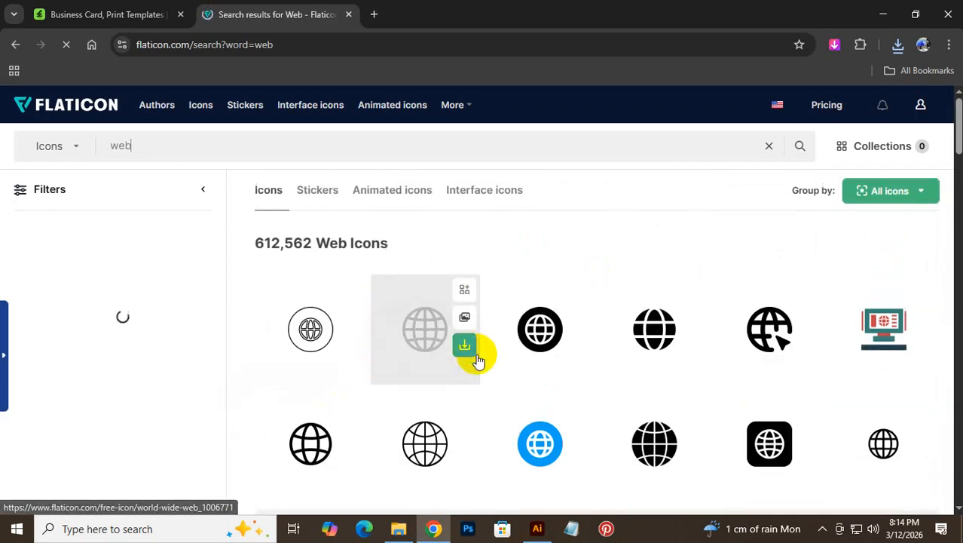
- Download the World wide web globe icon as a free PNG and close the attribution dialog
{"action": "left_click", "coordinate": [465, 349]}
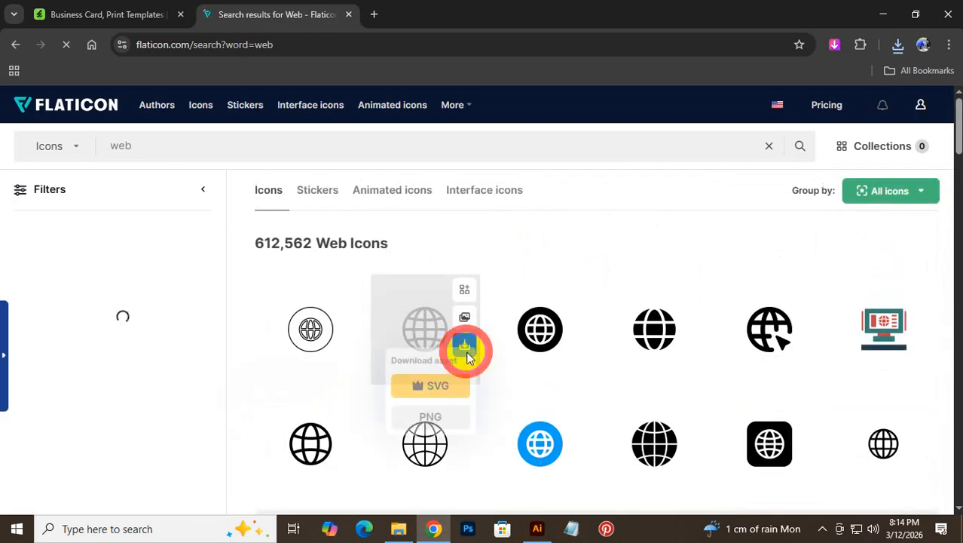
{"action": "left_click", "coordinate": [454, 441]}
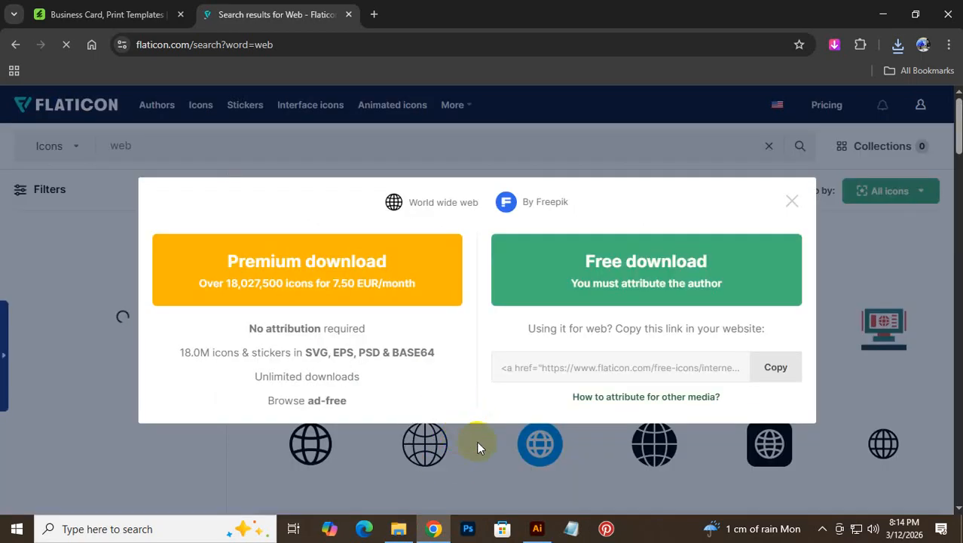
{"action": "left_click", "coordinate": [688, 273]}
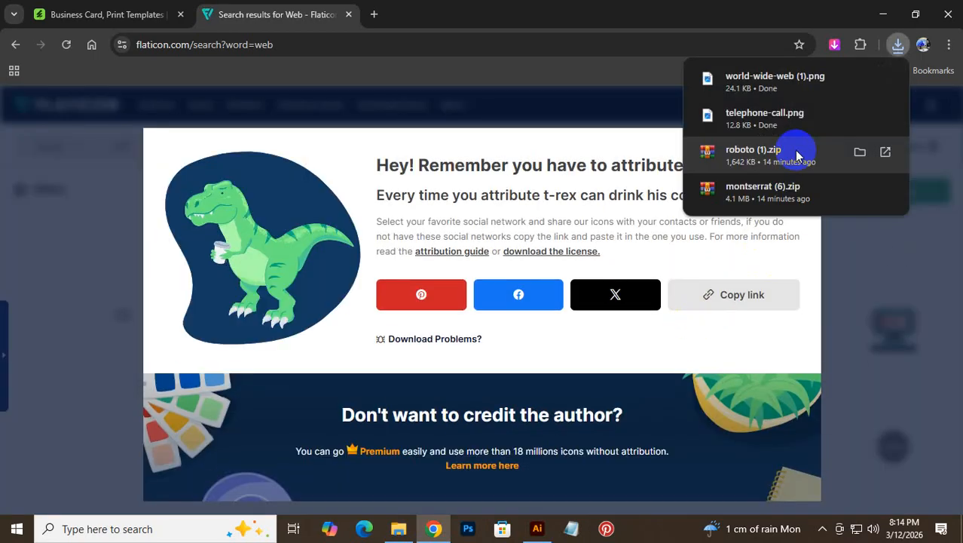
{"action": "left_click_drag", "start_coordinate": [579, 148], "coordinate": [586, 148]}
{"action": "left_click", "coordinate": [802, 146]}
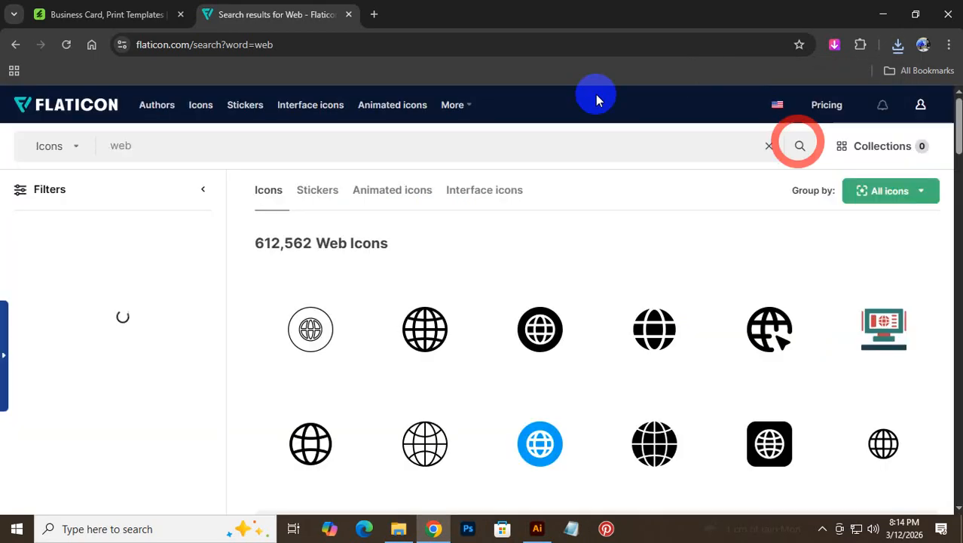
{"action": "left_click_drag", "start_coordinate": [236, 158], "coordinate": [2, 151]}
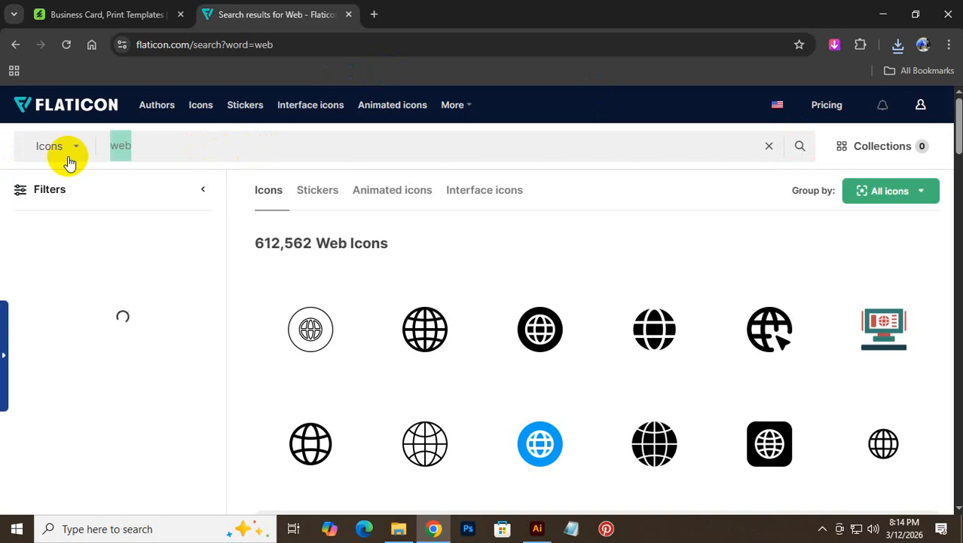
- Search 'location' and download the solid black pin icon as a free PNG
{"action": "type", "text": "locat"}
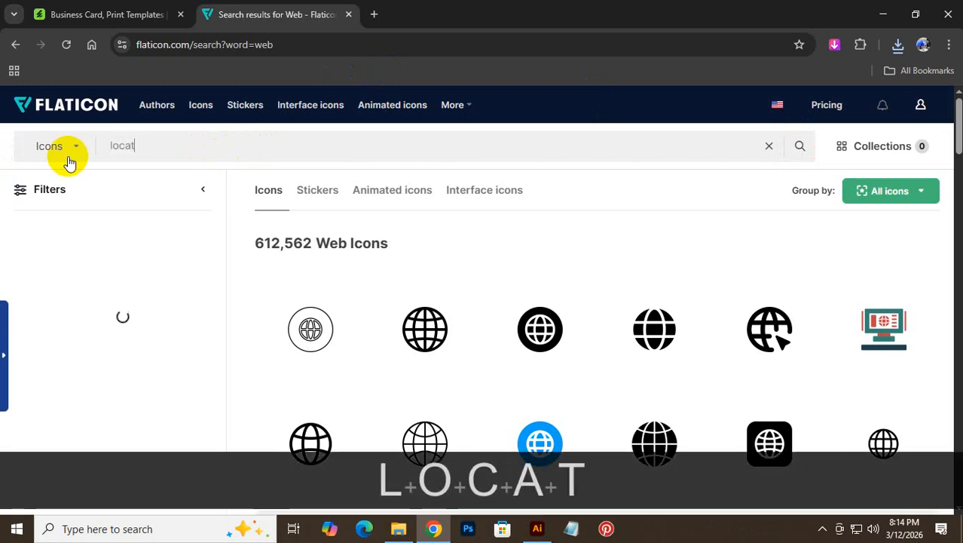
{"action": "type", "text": "io"}
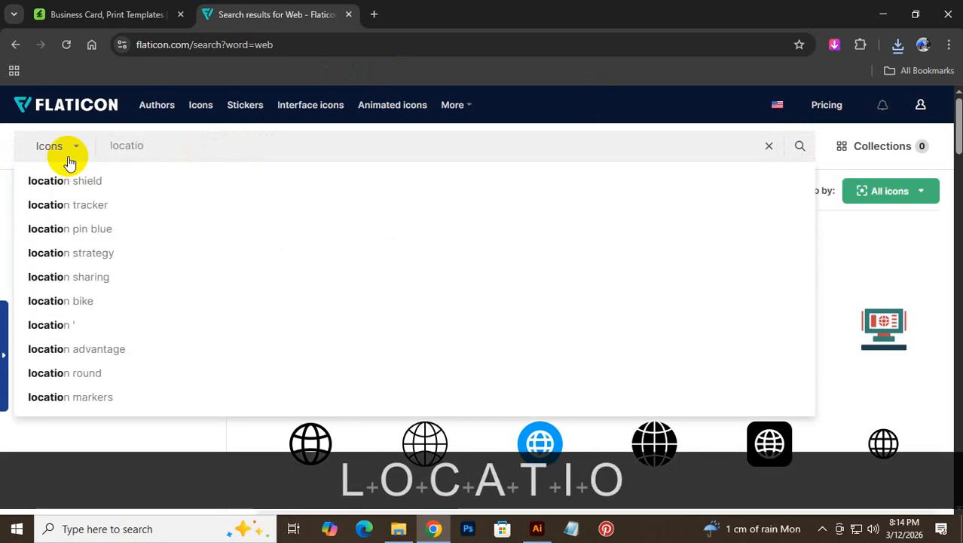
{"action": "type", "text": "n"}
{"action": "key", "text": "Return"}
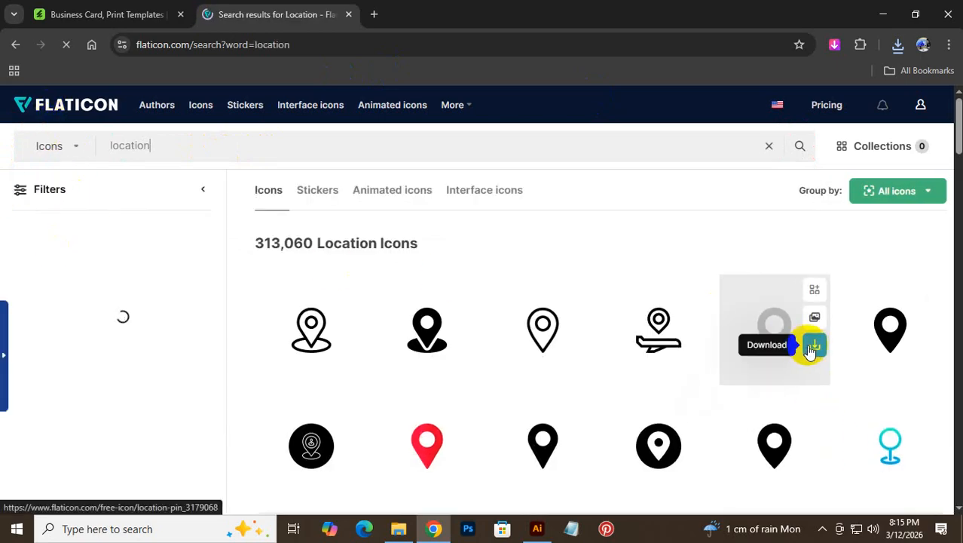
{"action": "left_click", "coordinate": [809, 345]}
{"action": "left_click", "coordinate": [791, 428]}
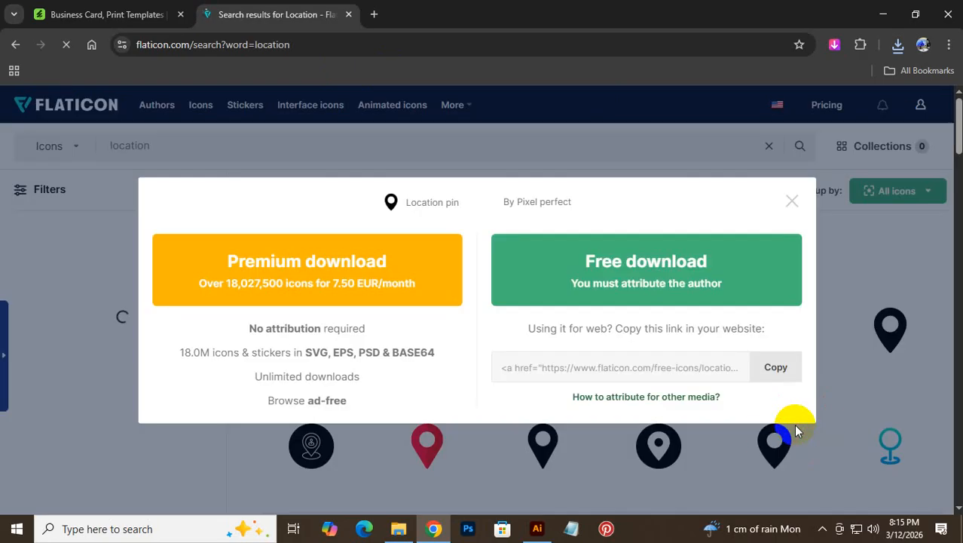
{"action": "left_click", "coordinate": [731, 271]}
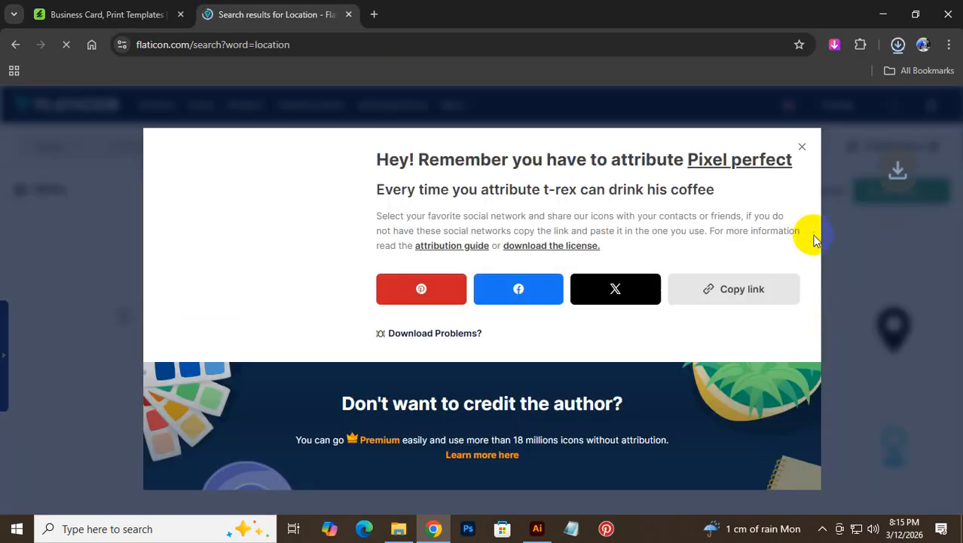
{"action": "left_click", "coordinate": [859, 78]}
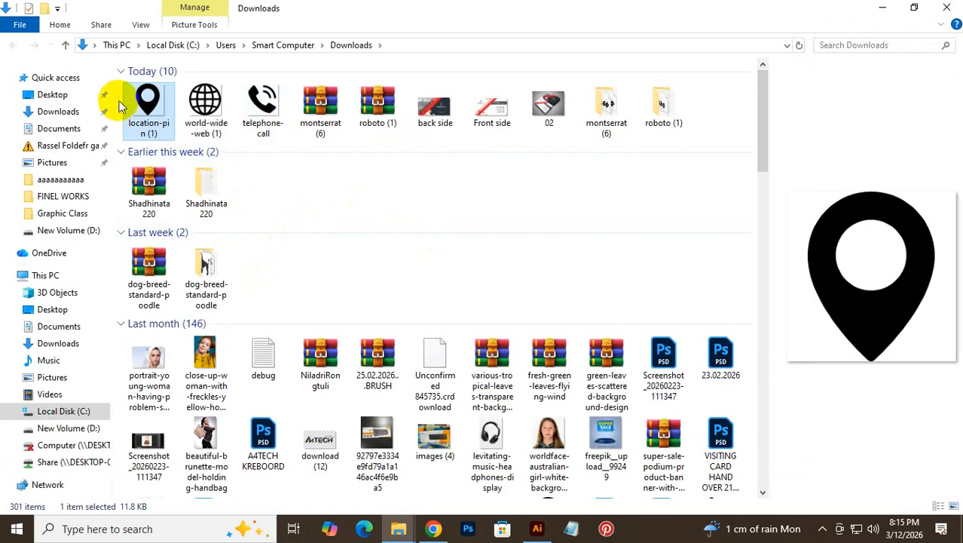
- Drag the telephone-call, world-wide-web and location-pin PNGs from Downloads onto the Illustrator canvas
{"action": "left_click", "coordinate": [261, 105]}
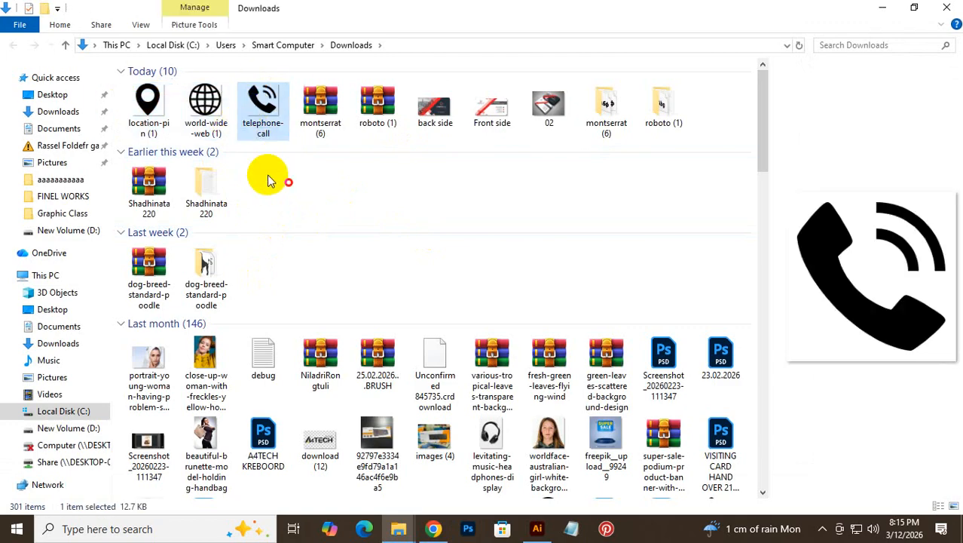
{"action": "left_click_drag", "start_coordinate": [118, 96], "coordinate": [678, 305]}
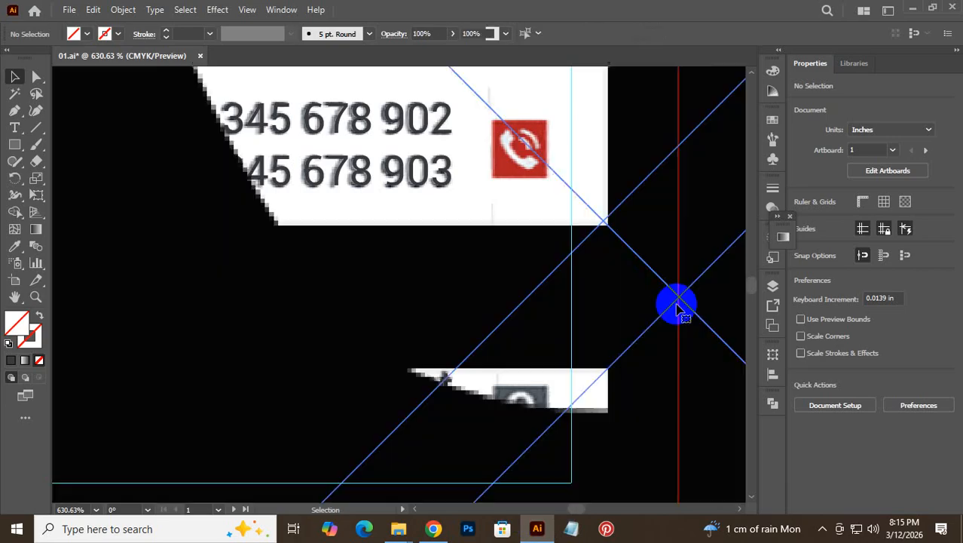
- Shrink the placed globe image to about 0.36 in and move it below the card
{"action": "key", "text": "ctrl+alt+space"}
{"action": "left_click_drag", "start_coordinate": [630, 265], "coordinate": [323, 318]}
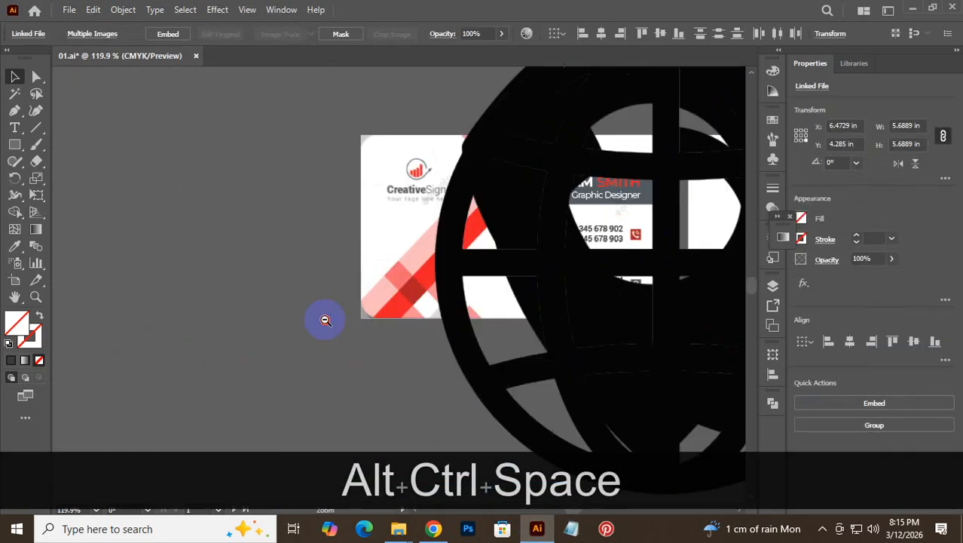
{"action": "left_click_drag", "start_coordinate": [516, 258], "coordinate": [383, 272]}
{"action": "left_click_drag", "start_coordinate": [582, 165], "coordinate": [517, 284]}
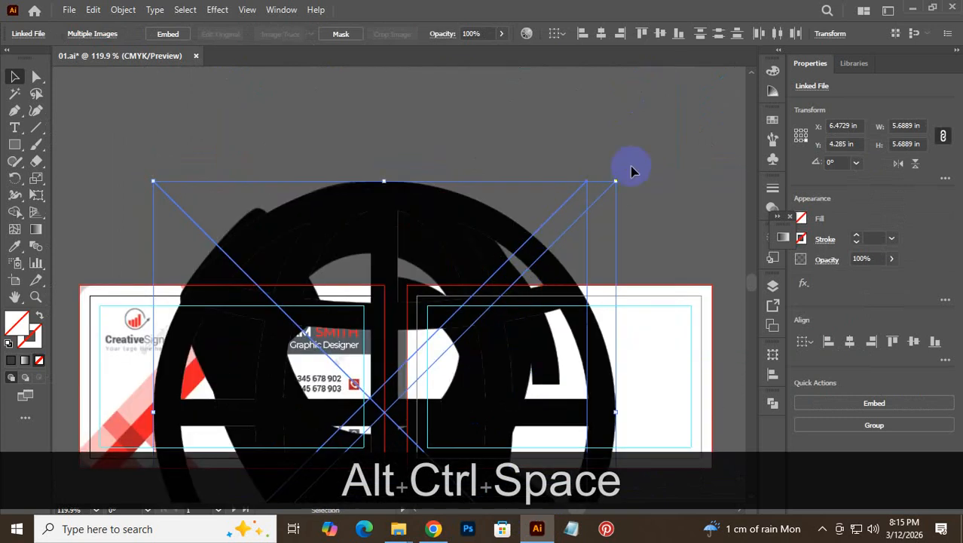
{"action": "left_click_drag", "start_coordinate": [617, 182], "coordinate": [557, 99]}
{"action": "mouse_move", "coordinate": [525, 137]}
{"action": "left_mouse_down"}
{"action": "mouse_move", "coordinate": [567, 177]}
{"action": "mouse_move", "coordinate": [523, 149]}
{"action": "left_mouse_up"}
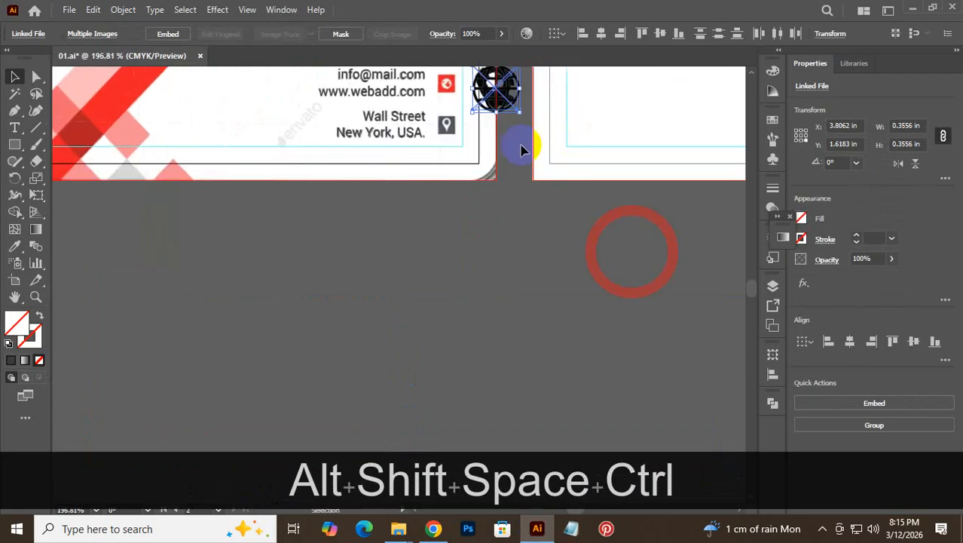
{"action": "left_click_drag", "start_coordinate": [514, 107], "coordinate": [377, 263]}
{"action": "left_click", "coordinate": [635, 259]}
- Move the location pin beside the globe and zoom in to inspect its edge
{"action": "left_click_drag", "start_coordinate": [513, 269], "coordinate": [424, 242]}
{"action": "left_click", "coordinate": [452, 282]}
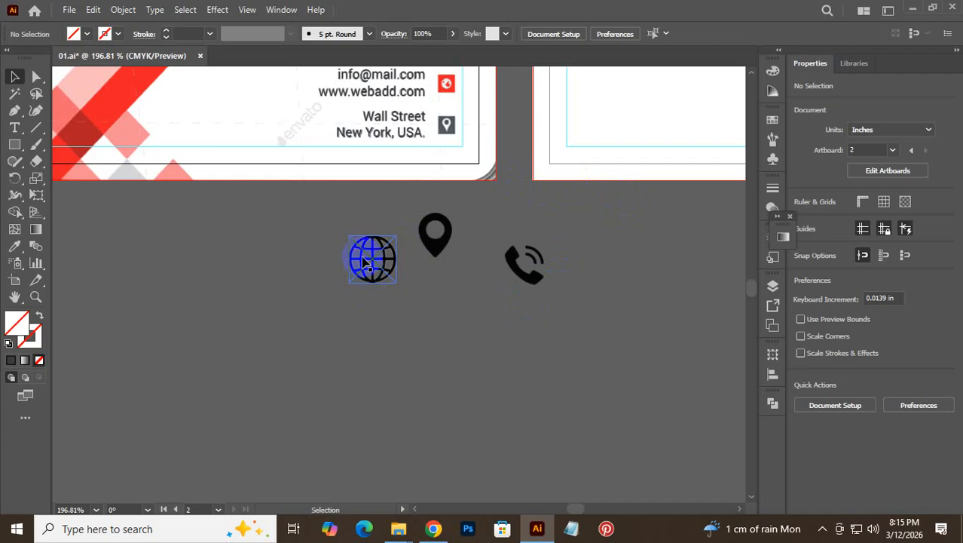
{"action": "key", "text": "ctrl+space"}
{"action": "left_click_drag", "start_coordinate": [410, 218], "coordinate": [760, 264]}
{"action": "left_click_drag", "start_coordinate": [557, 225], "coordinate": [849, 369]}
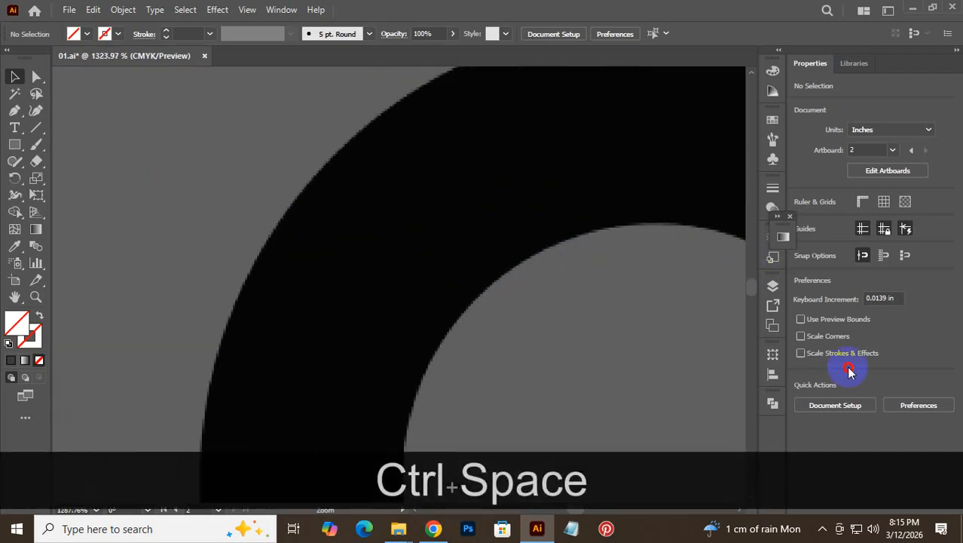
{"action": "left_click_drag", "start_coordinate": [260, 232], "coordinate": [536, 325]}
- Bring the globe, pin and phone row below the card into view and select the globe
{"action": "key", "text": "ctrl+0"}
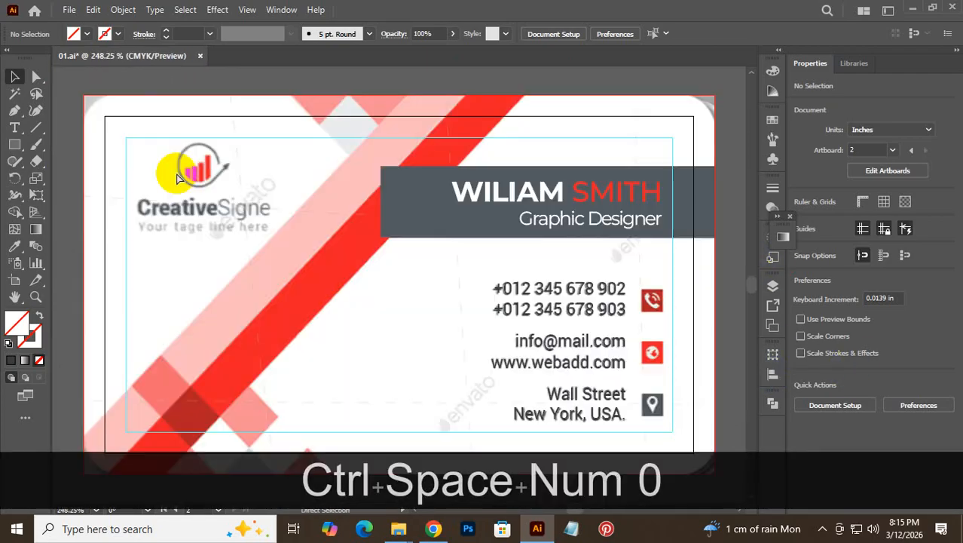
{"action": "key", "text": "space"}
{"action": "left_click_drag", "start_coordinate": [469, 318], "coordinate": [289, 72]}
{"action": "left_click_drag", "start_coordinate": [360, 211], "coordinate": [345, 214]}
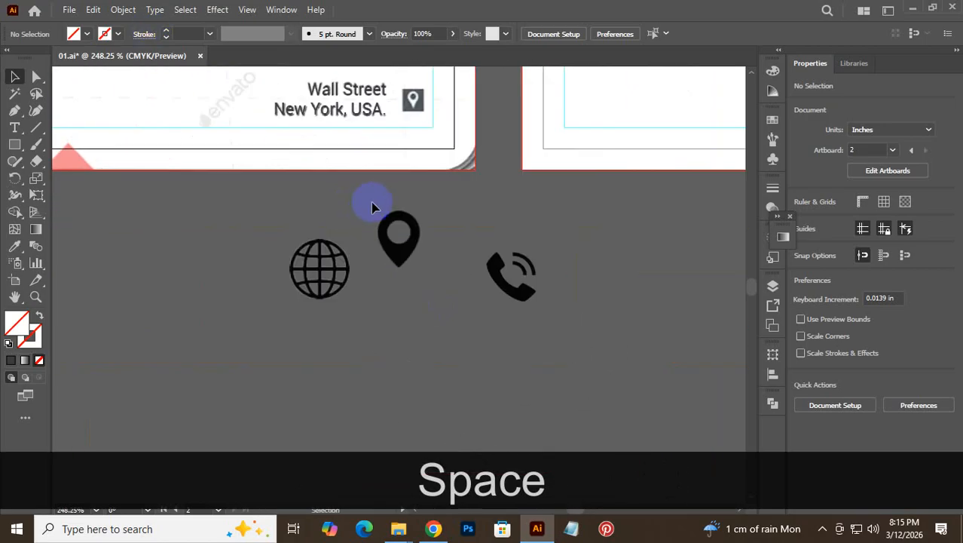
{"action": "left_click", "coordinate": [370, 215]}
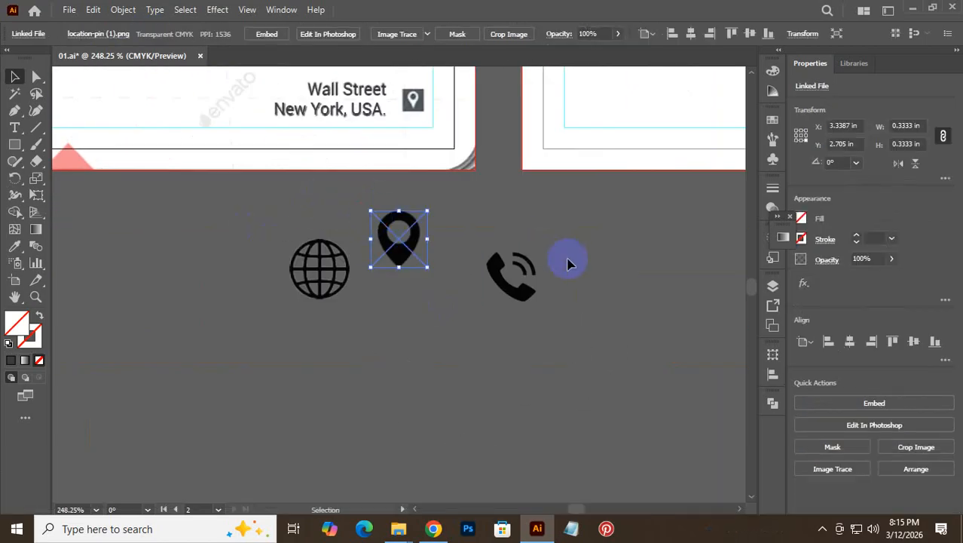
{"action": "left_click_drag", "start_coordinate": [313, 251], "coordinate": [296, 252]}
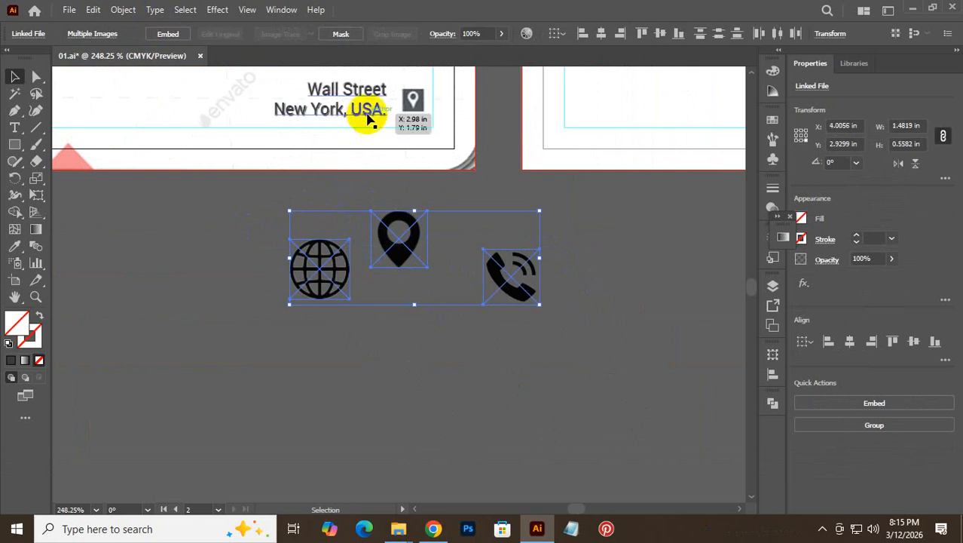
{"action": "left_click", "coordinate": [468, 183]}
{"action": "left_click_drag", "start_coordinate": [268, 229], "coordinate": [340, 336]}
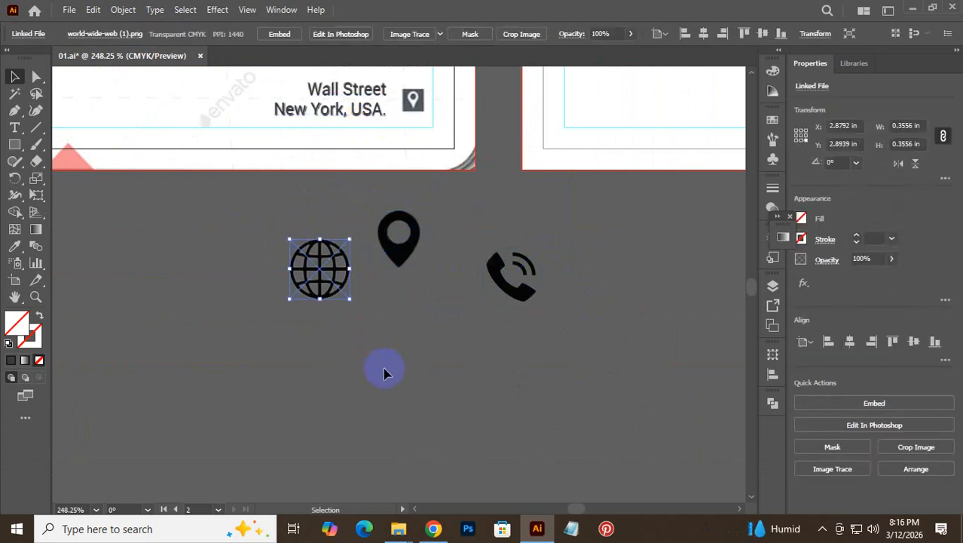
- Apply Image Trace to the globe, location pin and phone images
{"action": "left_click", "coordinate": [415, 34]}
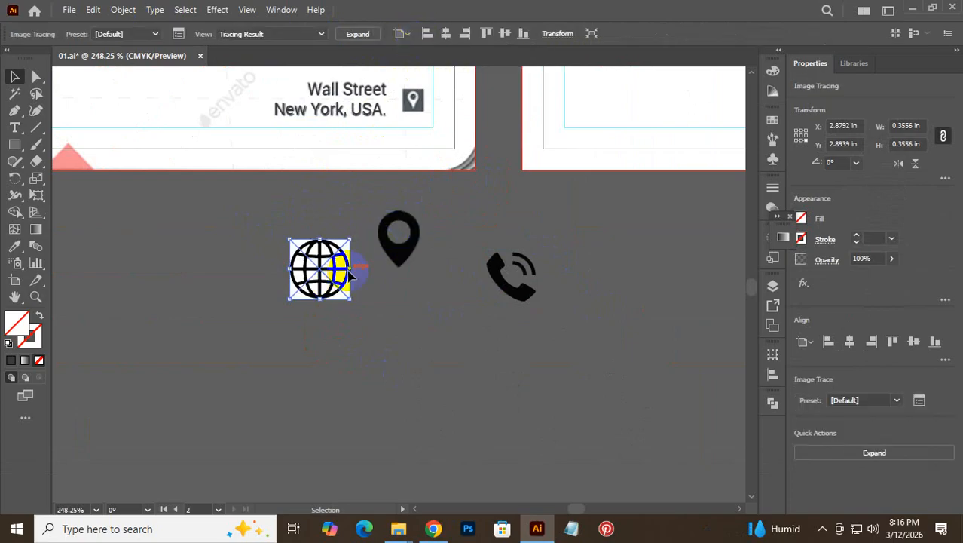
{"action": "left_click_drag", "start_coordinate": [378, 201], "coordinate": [441, 275]}
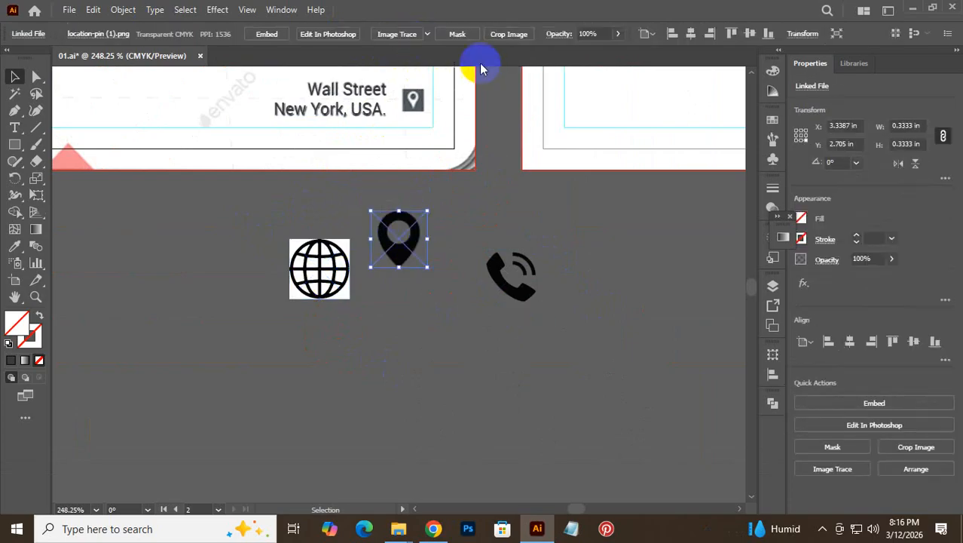
{"action": "left_click", "coordinate": [397, 34]}
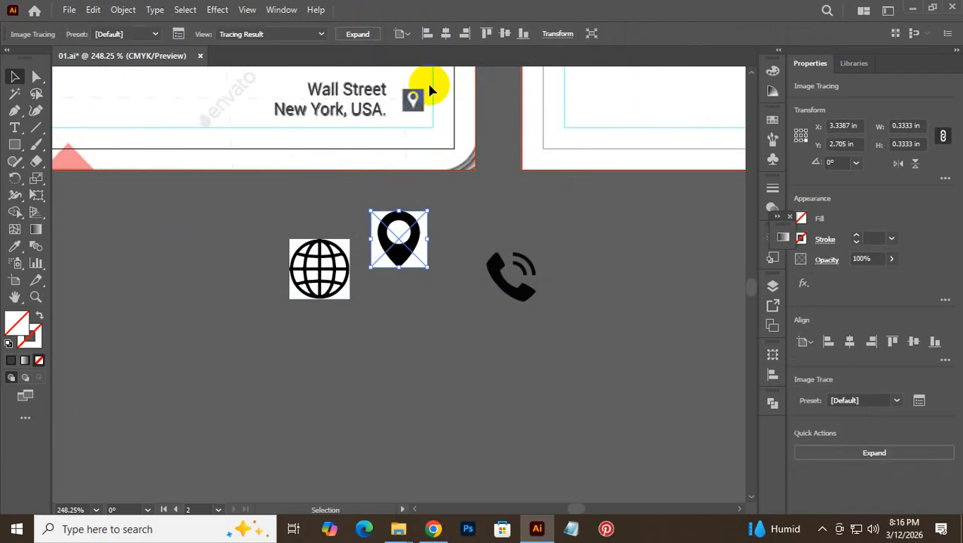
{"action": "left_click_drag", "start_coordinate": [575, 199], "coordinate": [486, 361]}
{"action": "left_click", "coordinate": [397, 34]}
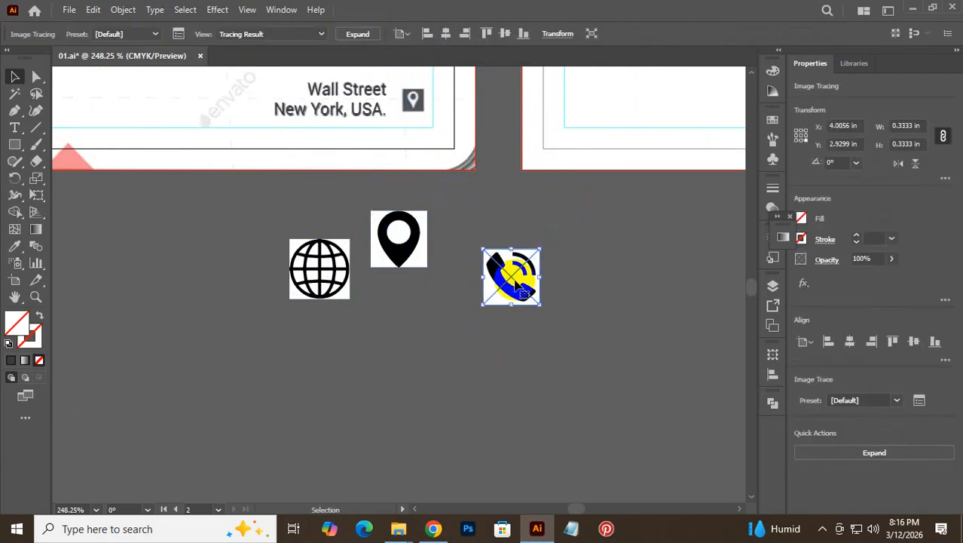
- Expand the traced phone, pin and globe into editable vector paths
{"action": "left_click", "coordinate": [631, 296]}
{"action": "left_click_drag", "start_coordinate": [537, 276], "coordinate": [540, 277]}
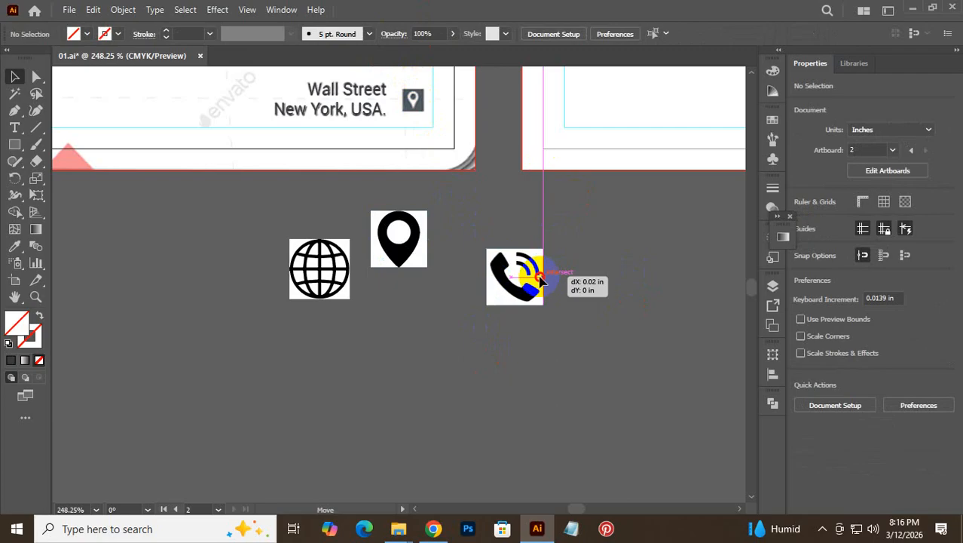
{"action": "right_click", "coordinate": [541, 278]}
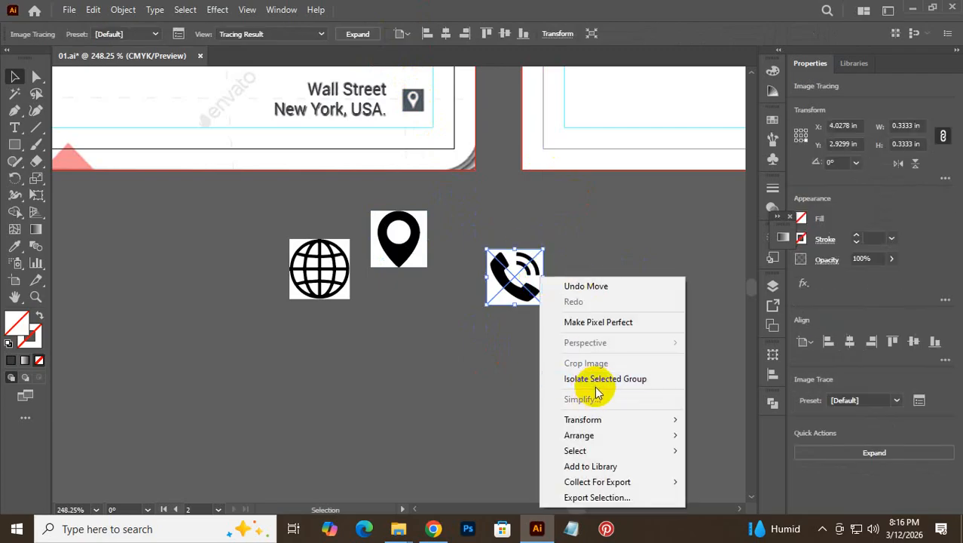
{"action": "left_click", "coordinate": [593, 219]}
{"action": "left_click_drag", "start_coordinate": [594, 219], "coordinate": [474, 354]}
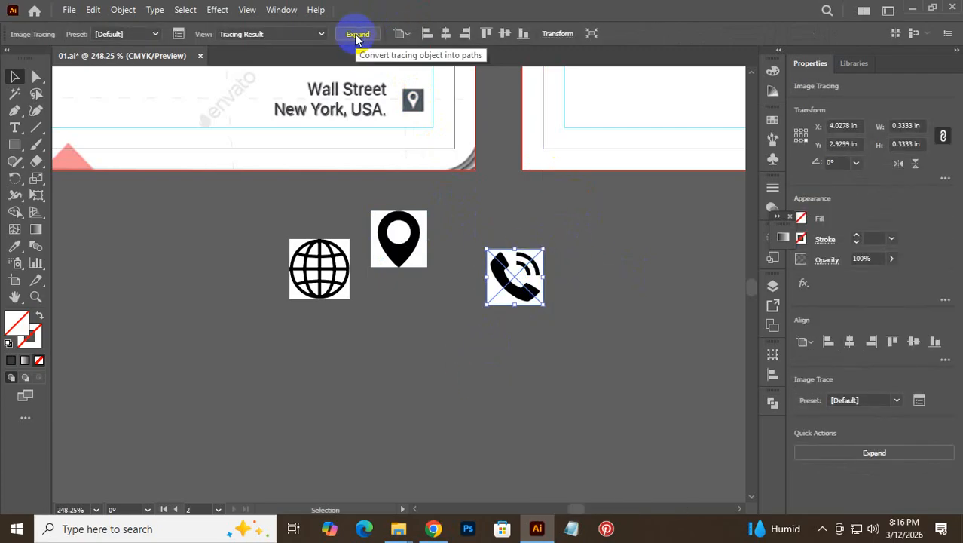
{"action": "left_click", "coordinate": [356, 34]}
{"action": "left_click", "coordinate": [440, 300]}
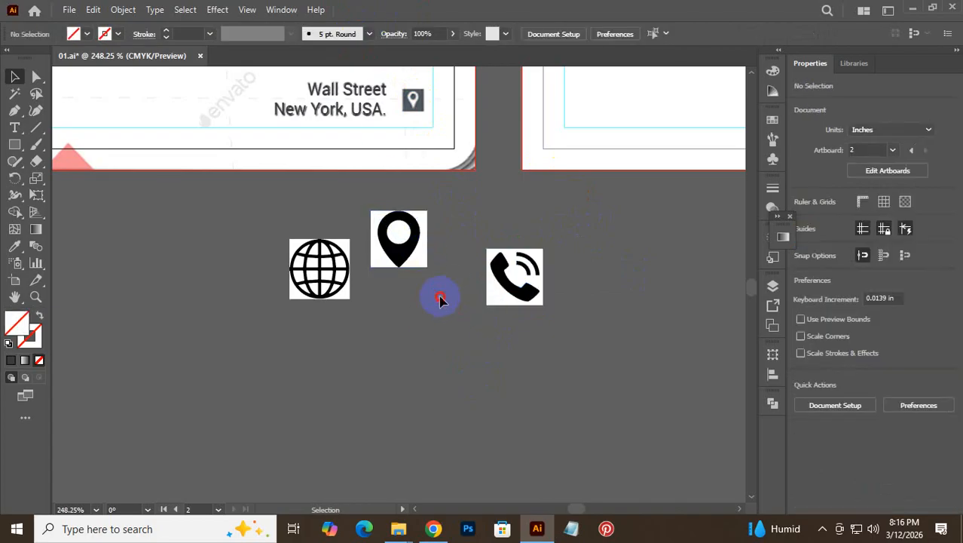
{"action": "left_click", "coordinate": [407, 248]}
{"action": "left_click", "coordinate": [358, 35]}
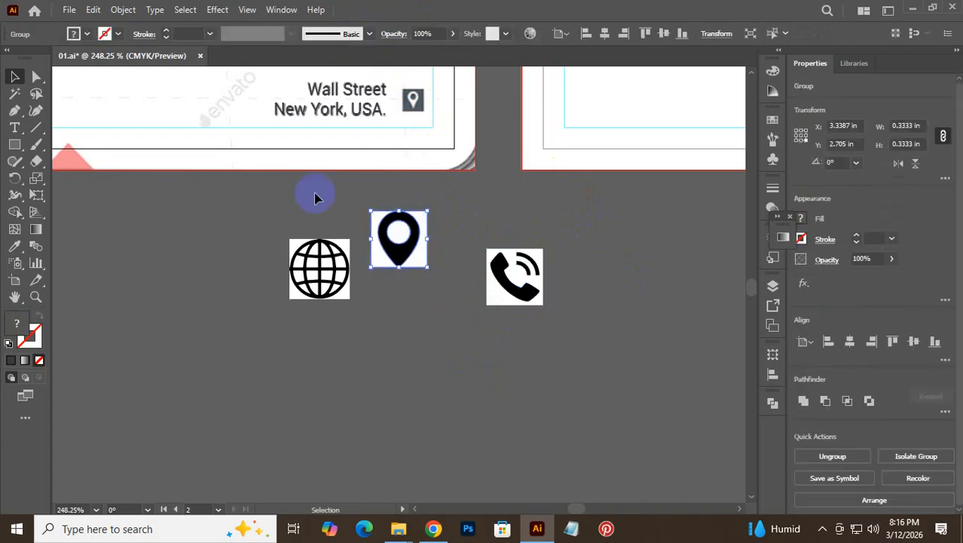
{"action": "left_click", "coordinate": [322, 338]}
{"action": "left_click", "coordinate": [320, 272]}
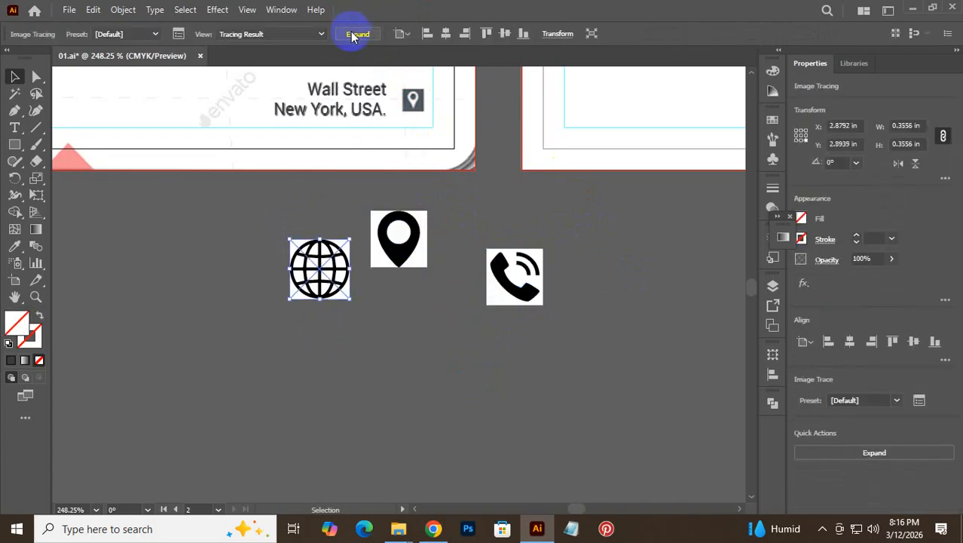
{"action": "left_click", "coordinate": [358, 35]}
{"action": "left_click", "coordinate": [495, 389]}
{"action": "mouse_move", "coordinate": [510, 273]}
{"action": "left_mouse_down"}
{"action": "mouse_move", "coordinate": [538, 269]}
{"action": "mouse_move", "coordinate": [507, 240]}
{"action": "left_mouse_up"}
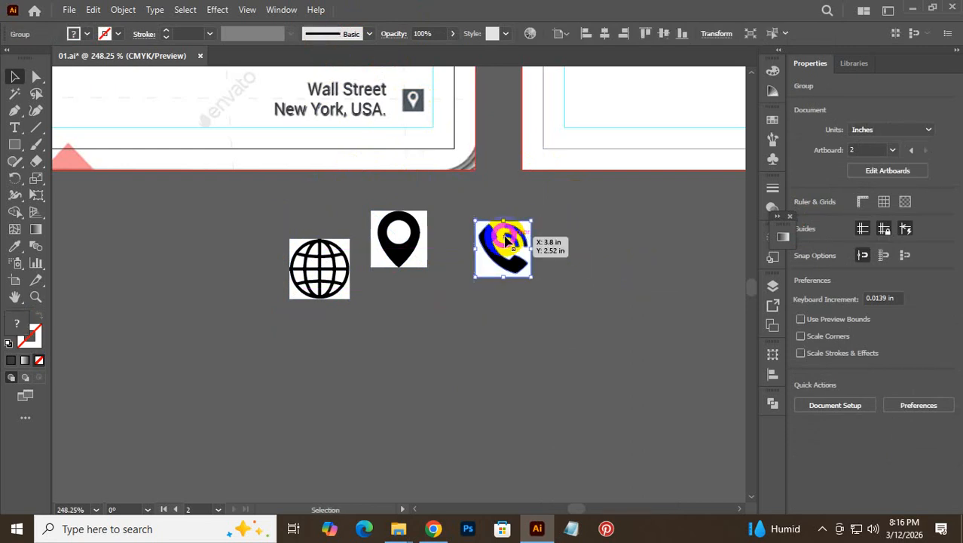
- Ungroup the traced phone and delete its white background
{"action": "right_click", "coordinate": [511, 241]}
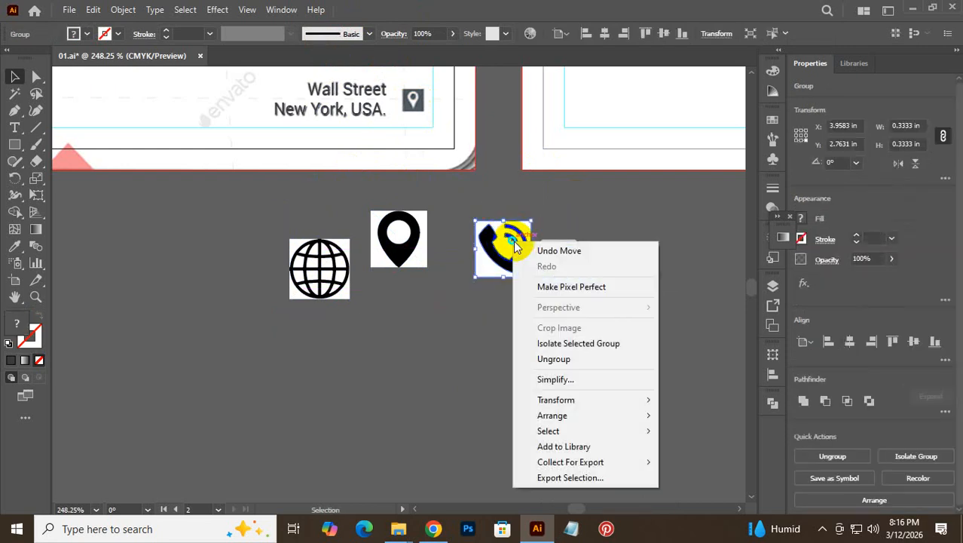
{"action": "left_click", "coordinate": [592, 359]}
{"action": "left_click", "coordinate": [619, 294]}
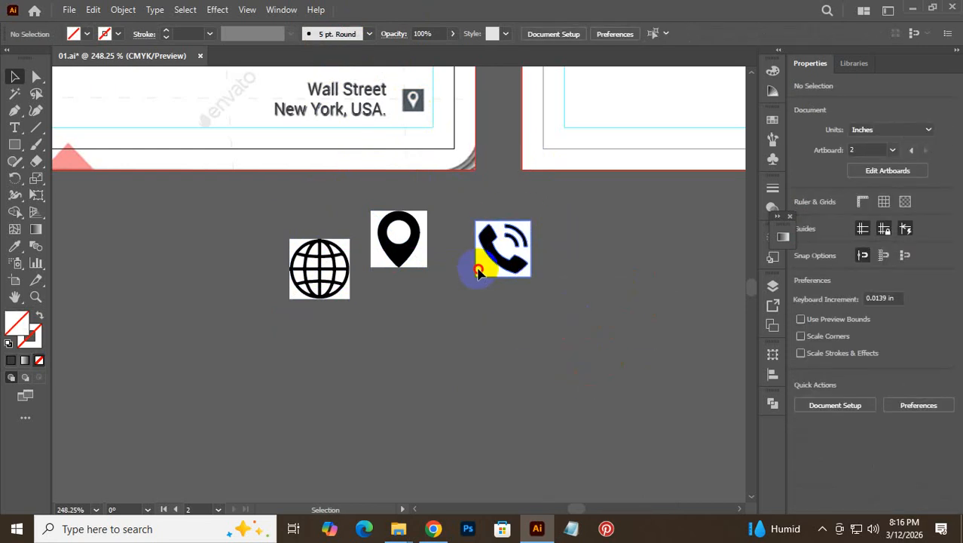
{"action": "left_click_drag", "start_coordinate": [479, 269], "coordinate": [595, 325]}
{"action": "key", "text": "Delete"}
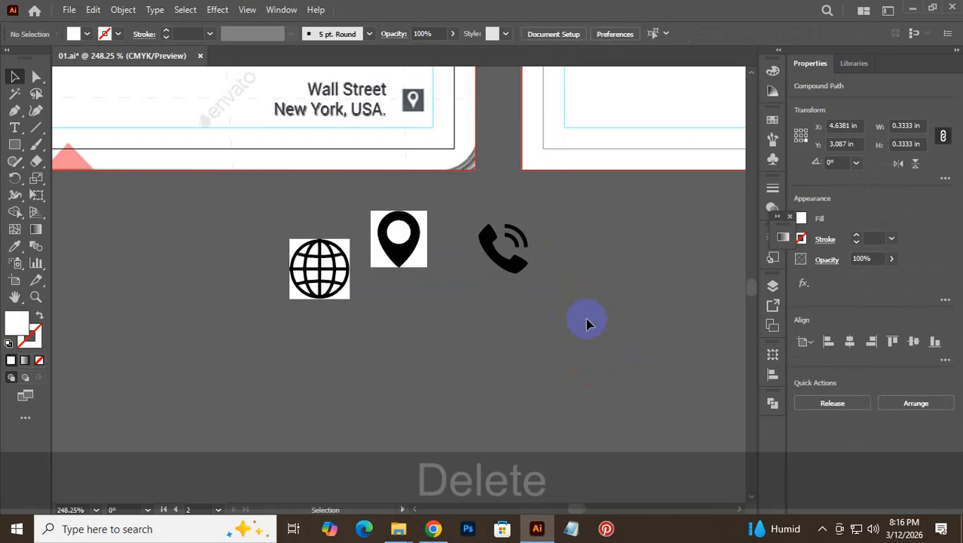
- Ungroup the location pin and delete its white inner piece
{"action": "left_click_drag", "start_coordinate": [413, 241], "coordinate": [462, 323]}
{"action": "right_click", "coordinate": [428, 277]}
{"action": "left_click", "coordinate": [466, 383]}
{"action": "left_click", "coordinate": [456, 339]}
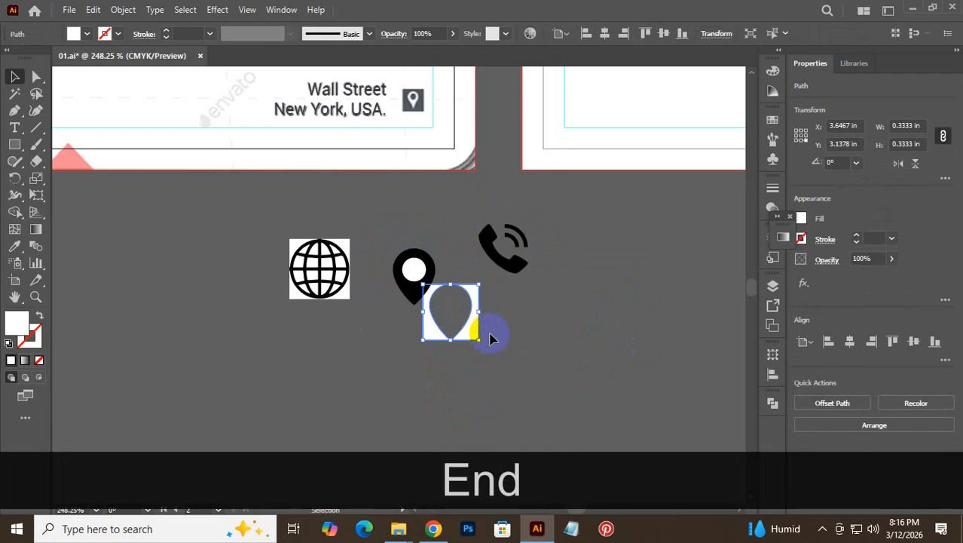
{"action": "key", "text": "Delete"}
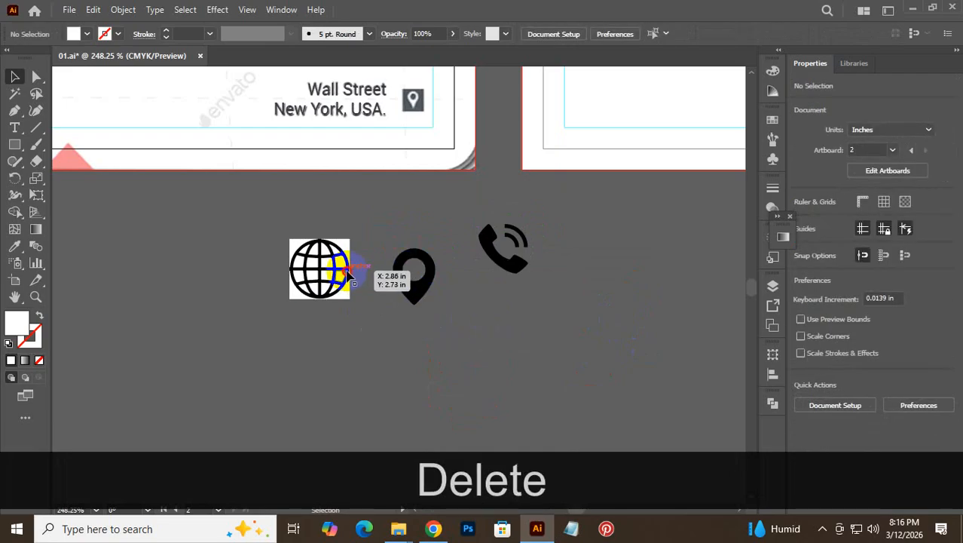
- Ungroup the globe, delete its white background circle, and put the dark globe back
{"action": "right_click", "coordinate": [348, 276]}
{"action": "left_click", "coordinate": [430, 147]}
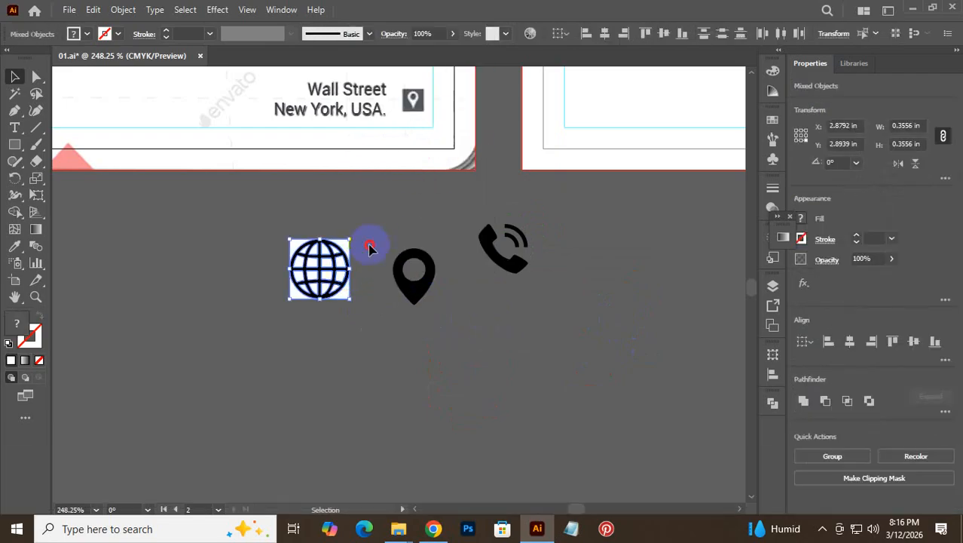
{"action": "left_click", "coordinate": [369, 248]}
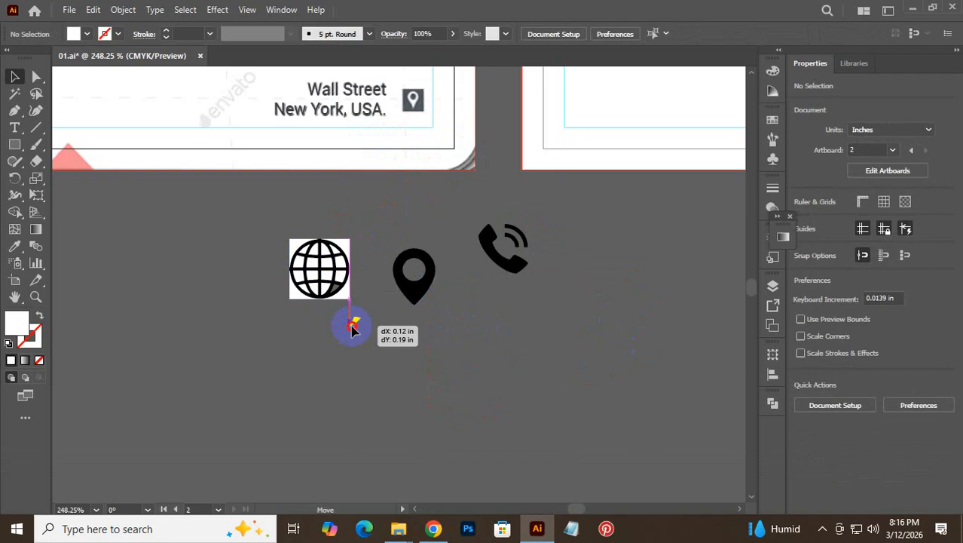
{"action": "left_click", "coordinate": [352, 321]}
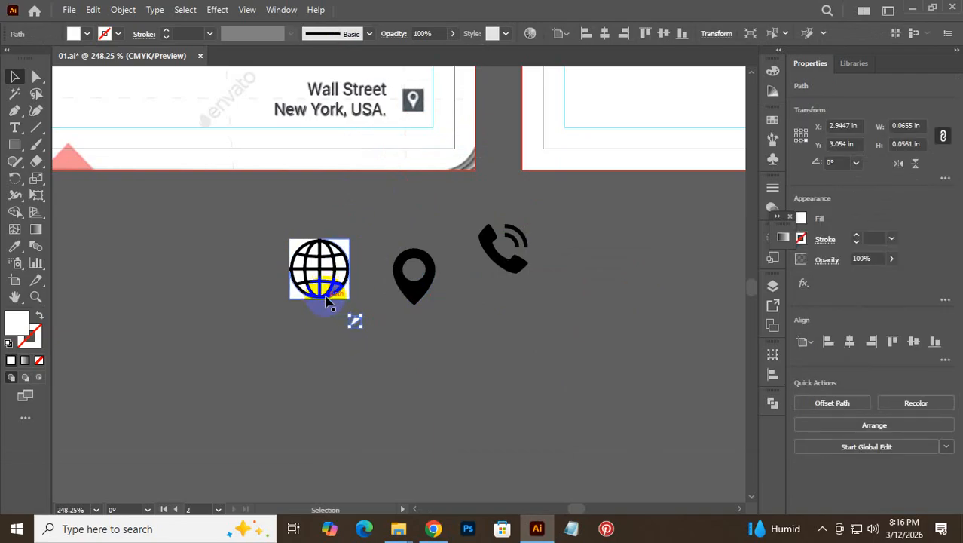
{"action": "left_click_drag", "start_coordinate": [328, 302], "coordinate": [381, 390]}
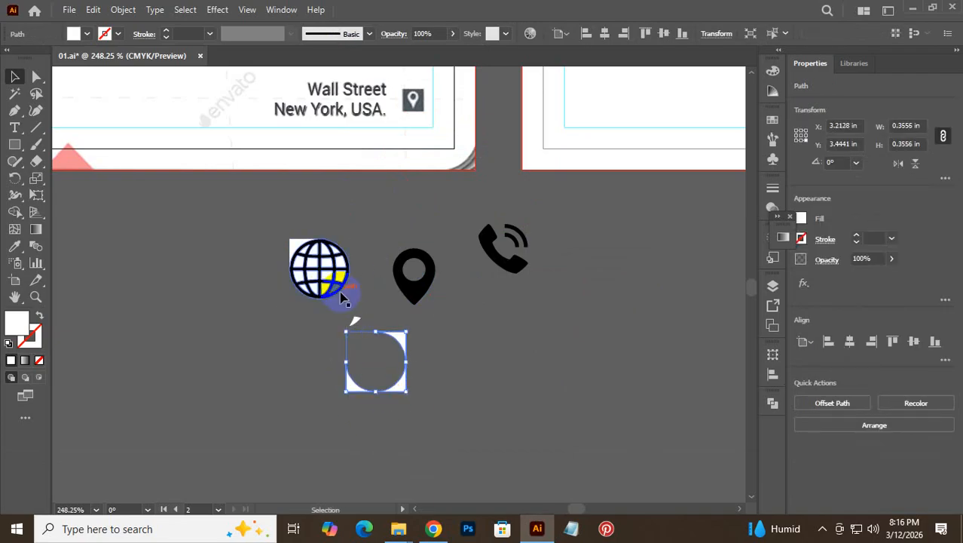
{"action": "left_click_drag", "start_coordinate": [336, 297], "coordinate": [220, 288]}
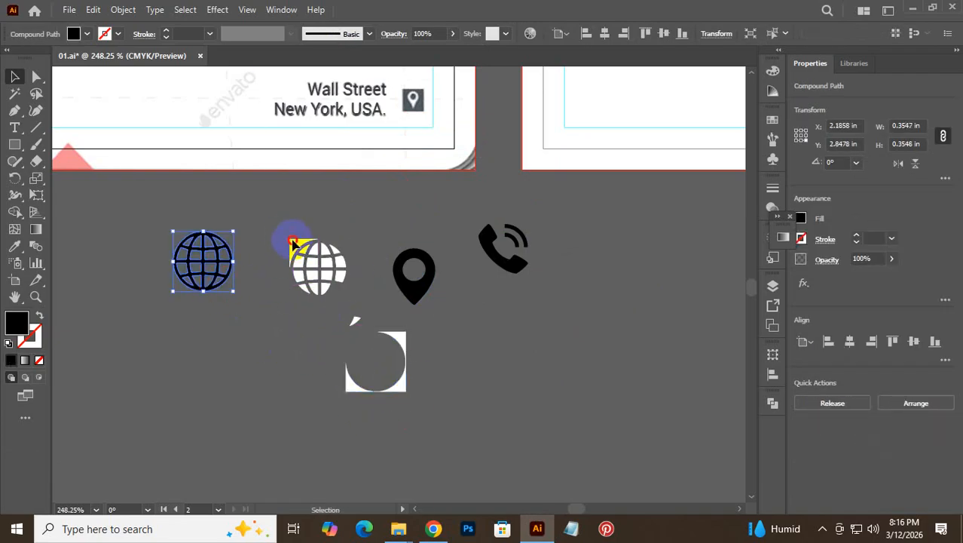
{"action": "left_click", "coordinate": [361, 379]}
{"action": "key", "text": "Delete"}
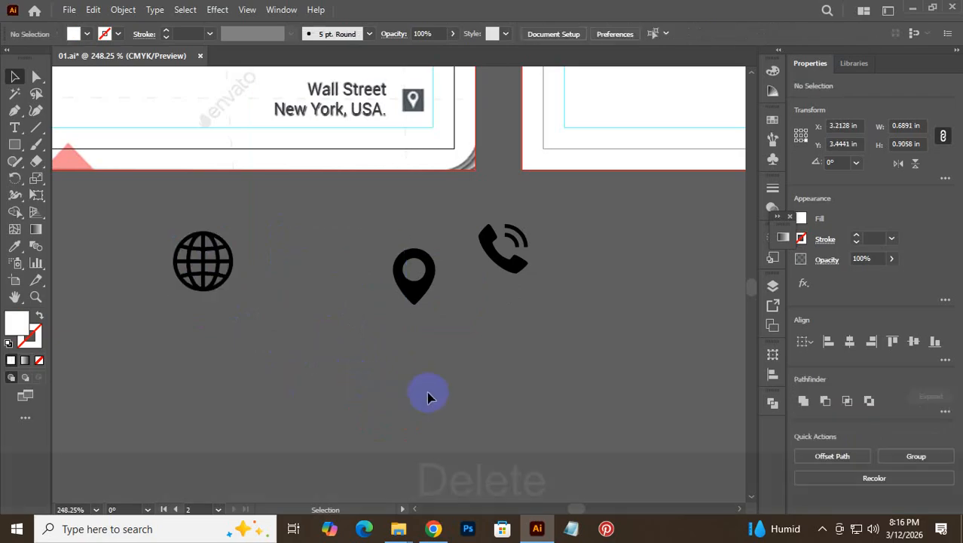
{"action": "left_click_drag", "start_coordinate": [194, 254], "coordinate": [292, 239]}
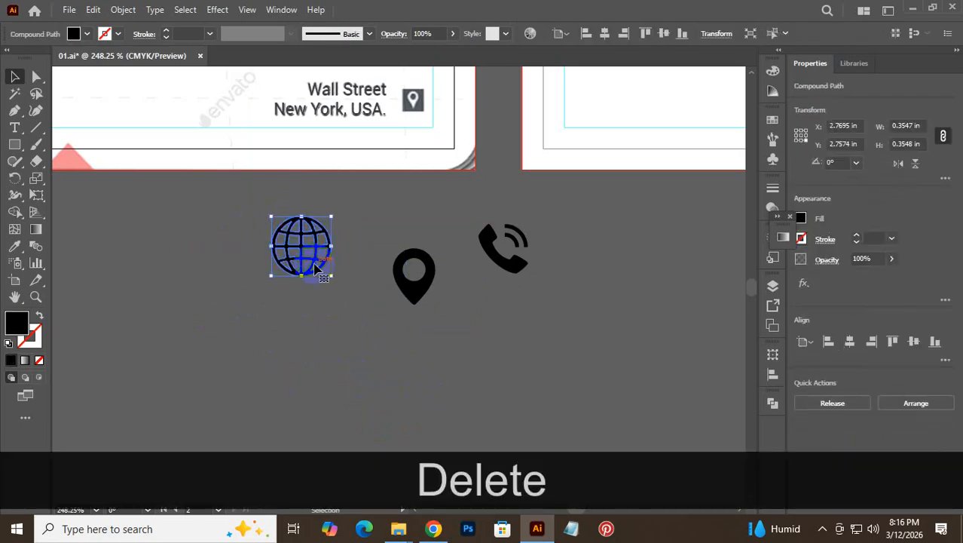
- Move the black phone handset onto the card beside the phone numbers
{"action": "scroll", "coordinate": [369, 245], "scroll_direction": "up", "scroll_amount": 3}
{"action": "left_click_drag", "start_coordinate": [475, 391], "coordinate": [599, 310]}
{"action": "key", "text": "ctrl+space"}
{"action": "key", "text": "ctrl+space"}
{"action": "left_click_drag", "start_coordinate": [434, 124], "coordinate": [534, 193]}
- Nudge and slightly shrink the handset on the card, checking it against the numbers and email
{"action": "left_click_drag", "start_coordinate": [398, 175], "coordinate": [398, 181]}
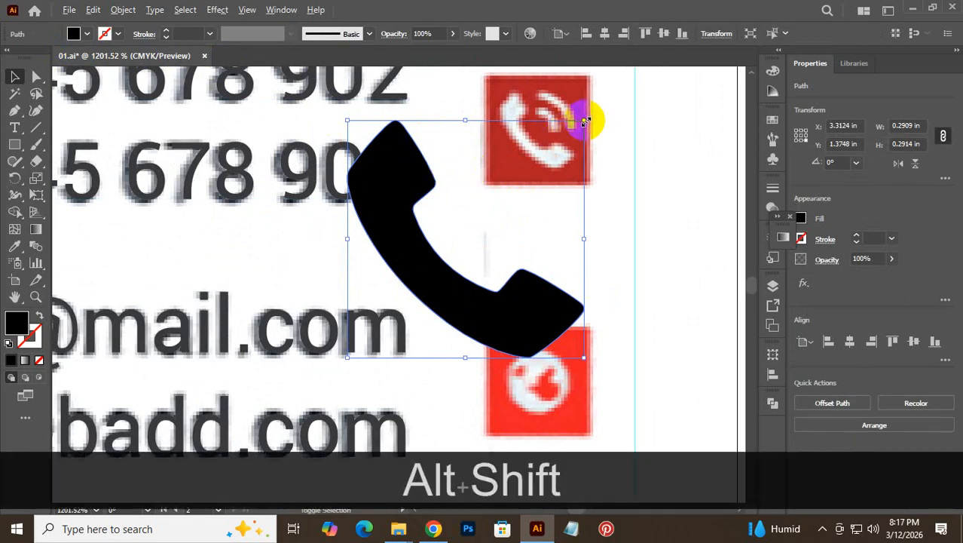
{"action": "left_click_drag", "start_coordinate": [584, 121], "coordinate": [578, 128]}
{"action": "key", "text": "ctrl+space"}
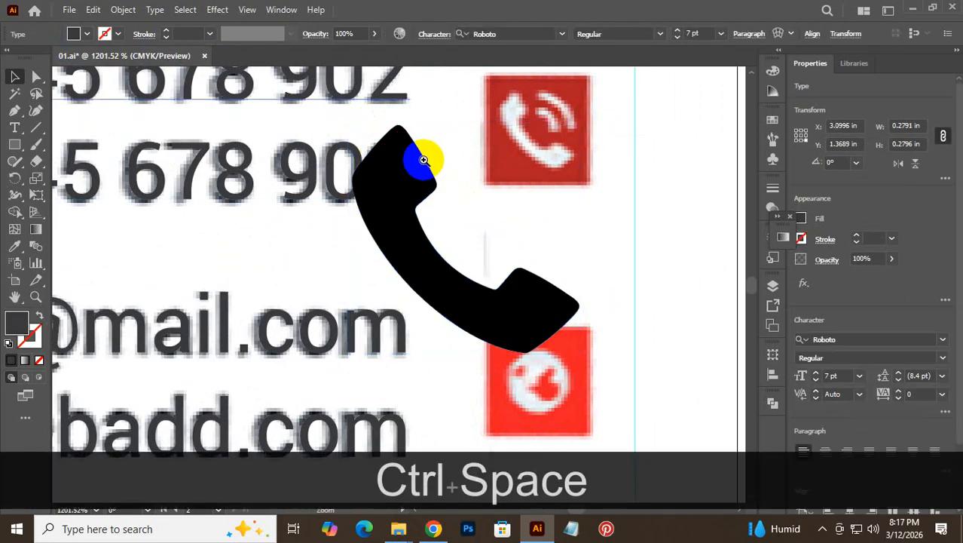
{"action": "left_click_drag", "start_coordinate": [424, 161], "coordinate": [862, 297]}
{"action": "left_click_drag", "start_coordinate": [568, 227], "coordinate": [166, 258]}
{"action": "left_click_drag", "start_coordinate": [638, 306], "coordinate": [469, 331]}
{"action": "left_click_drag", "start_coordinate": [620, 340], "coordinate": [456, 236]}
- Undo the handset changes and select the intact phone icon below the card
{"action": "left_click", "coordinate": [395, 272]}
{"action": "key", "text": "ctrl"}
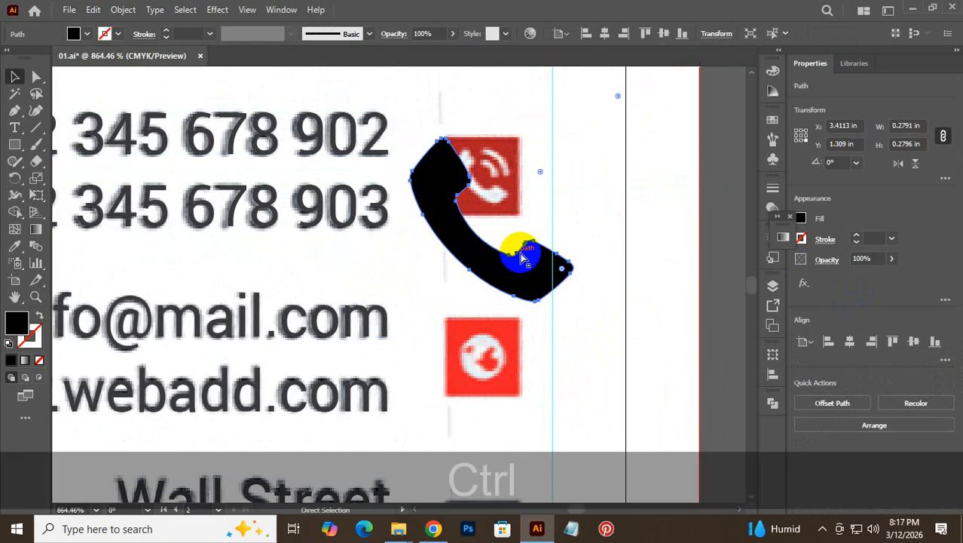
{"action": "key", "text": "ctrl+z"}
{"action": "key", "text": "ctrl+z"}
{"action": "key", "text": "ctrl+z"}
{"action": "key", "text": "ctrl+z"}
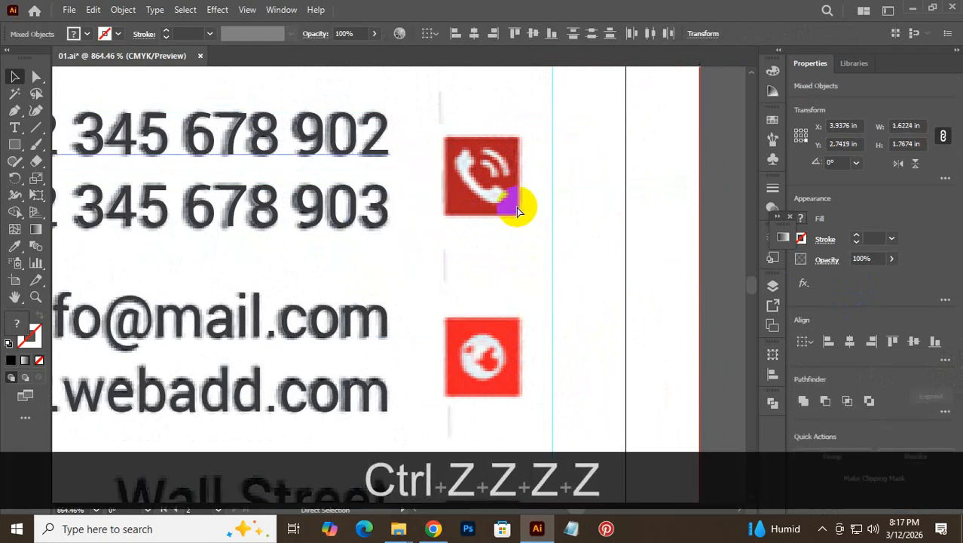
{"action": "left_click_drag", "start_coordinate": [565, 318], "coordinate": [396, 170]}
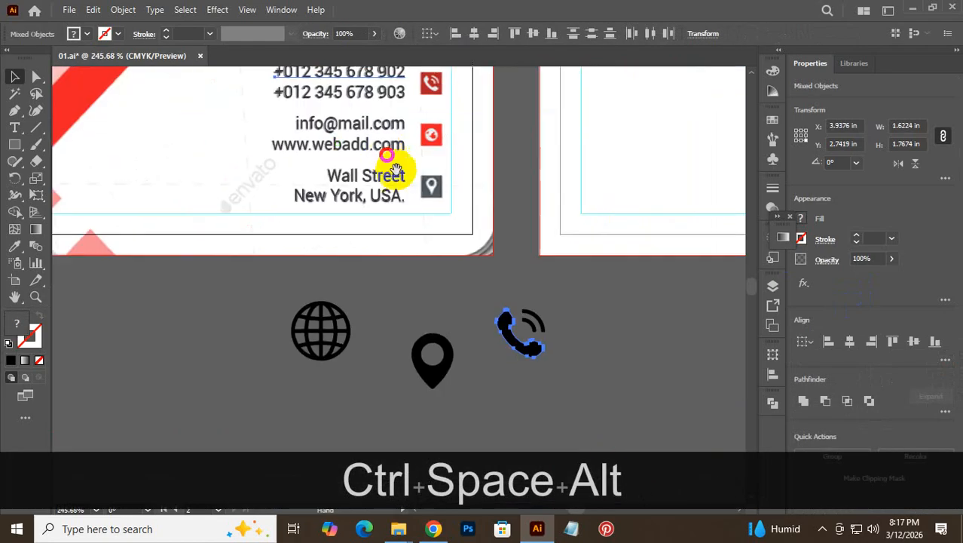
{"action": "left_click_drag", "start_coordinate": [567, 313], "coordinate": [494, 376]}
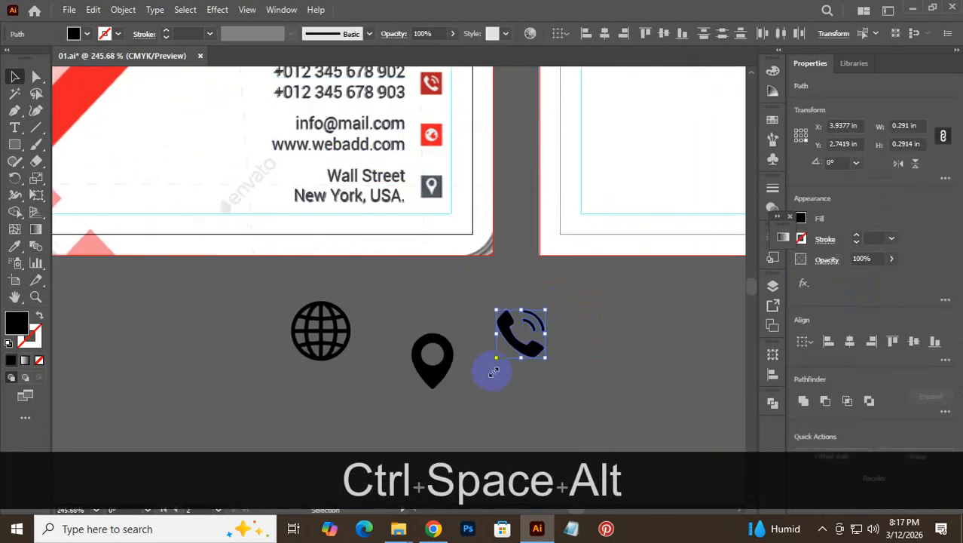
- Unite the phone icon's pieces, fill it white, and drag it onto the red phone square
{"action": "left_click", "coordinate": [802, 401]}
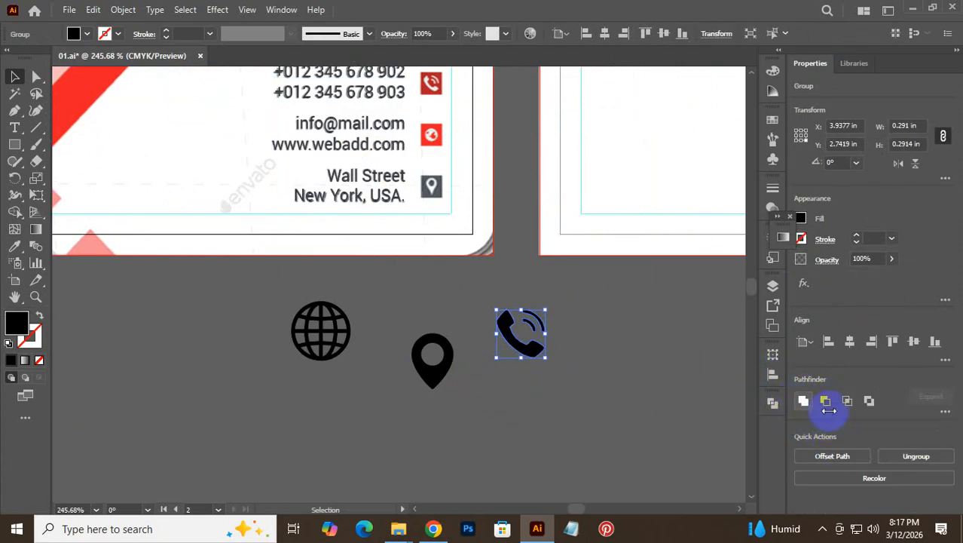
{"action": "left_click", "coordinate": [87, 34]}
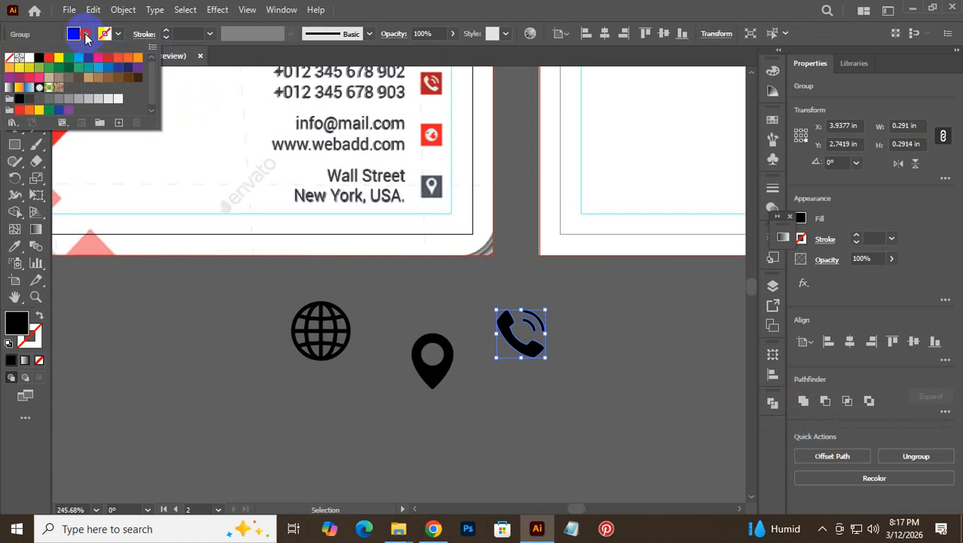
{"action": "left_click", "coordinate": [28, 58]}
{"action": "left_click", "coordinate": [483, 277]}
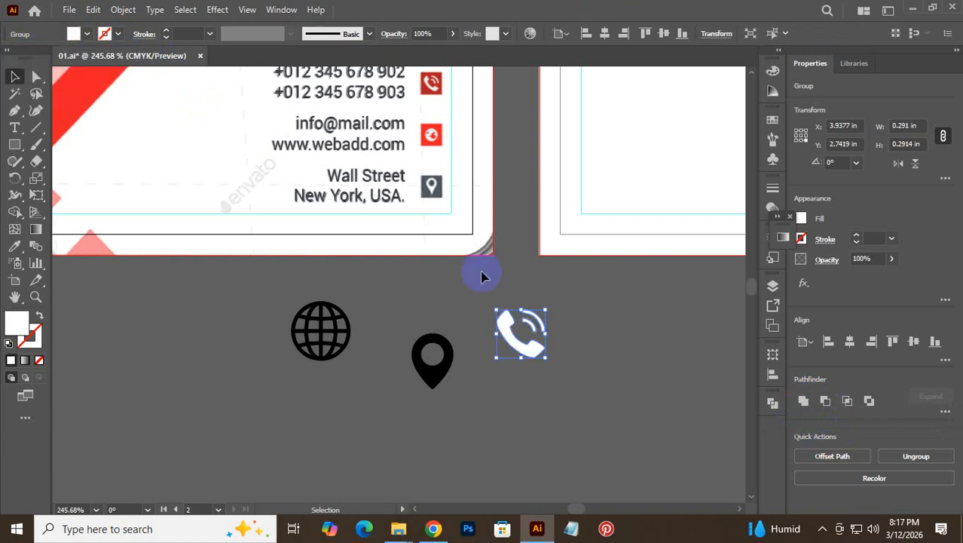
{"action": "left_click", "coordinate": [528, 411]}
{"action": "left_click_drag", "start_coordinate": [527, 333], "coordinate": [446, 153]}
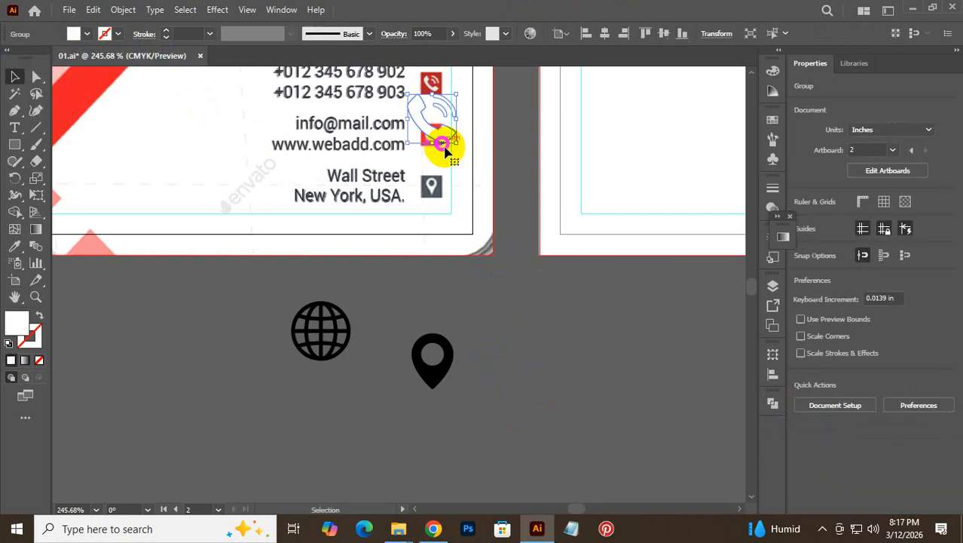
- Drag the white phone icon onto the top red square beside the phone numbers
{"action": "left_click_drag", "start_coordinate": [386, 117], "coordinate": [623, 399]}
{"action": "left_click_drag", "start_coordinate": [585, 184], "coordinate": [553, 316]}
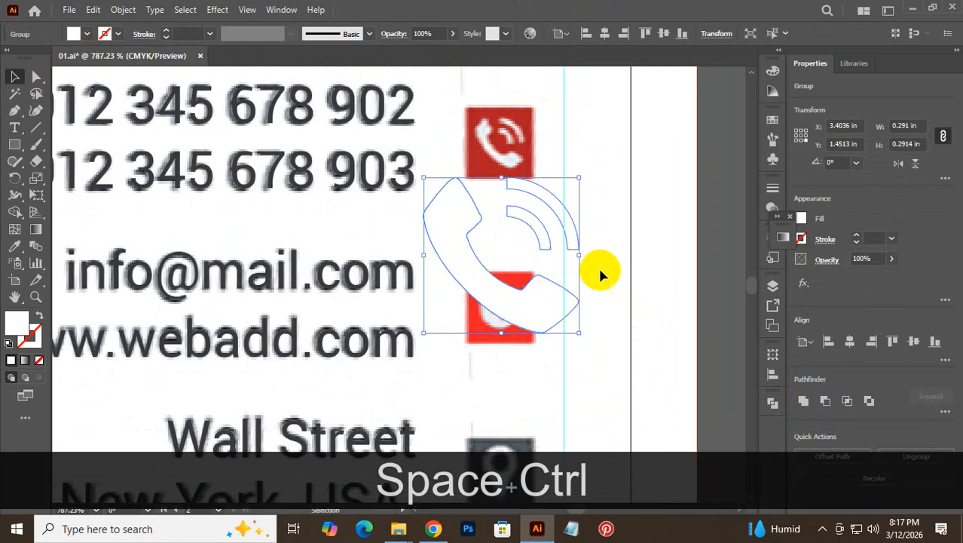
{"action": "left_click_drag", "start_coordinate": [592, 269], "coordinate": [438, 296]}
{"action": "left_click_drag", "start_coordinate": [534, 313], "coordinate": [447, 104]}
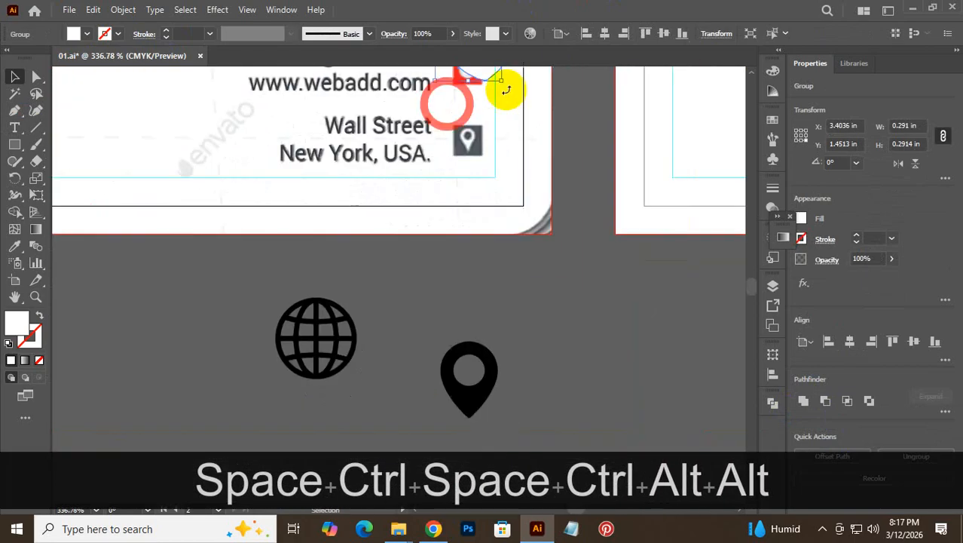
{"action": "left_click_drag", "start_coordinate": [494, 84], "coordinate": [599, 369]}
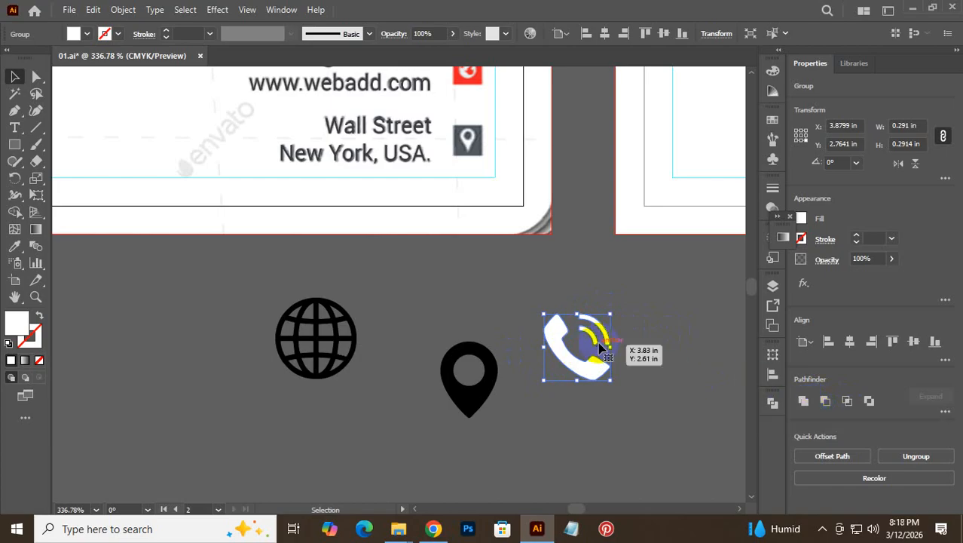
{"action": "left_click_drag", "start_coordinate": [555, 334], "coordinate": [420, 134]}
{"action": "left_click_drag", "start_coordinate": [459, 236], "coordinate": [528, 456]}
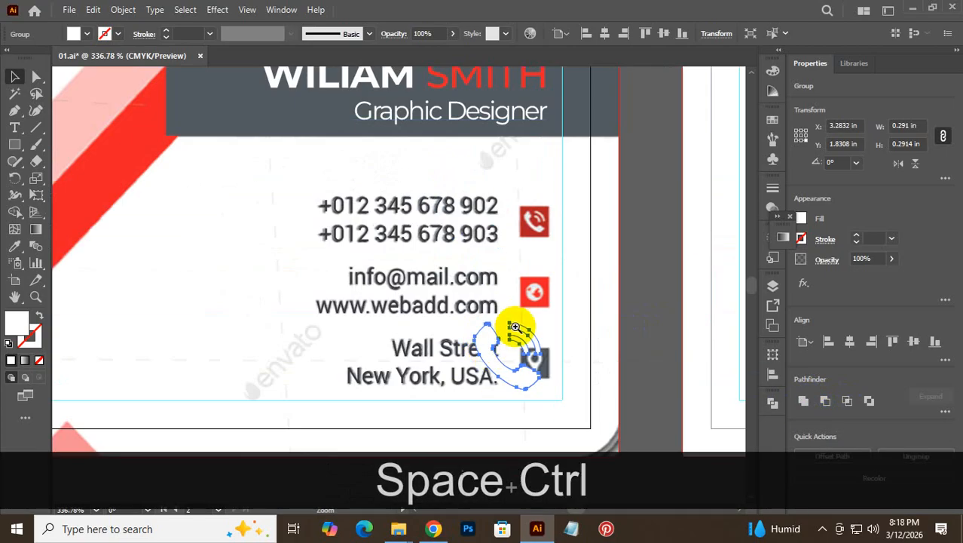
{"action": "left_click_drag", "start_coordinate": [520, 282], "coordinate": [583, 344]}
{"action": "left_click_drag", "start_coordinate": [494, 371], "coordinate": [526, 198]}
- Scale the phone icon down around its centre and position it inside the red square
{"action": "left_click_drag", "start_coordinate": [544, 157], "coordinate": [678, 230]}
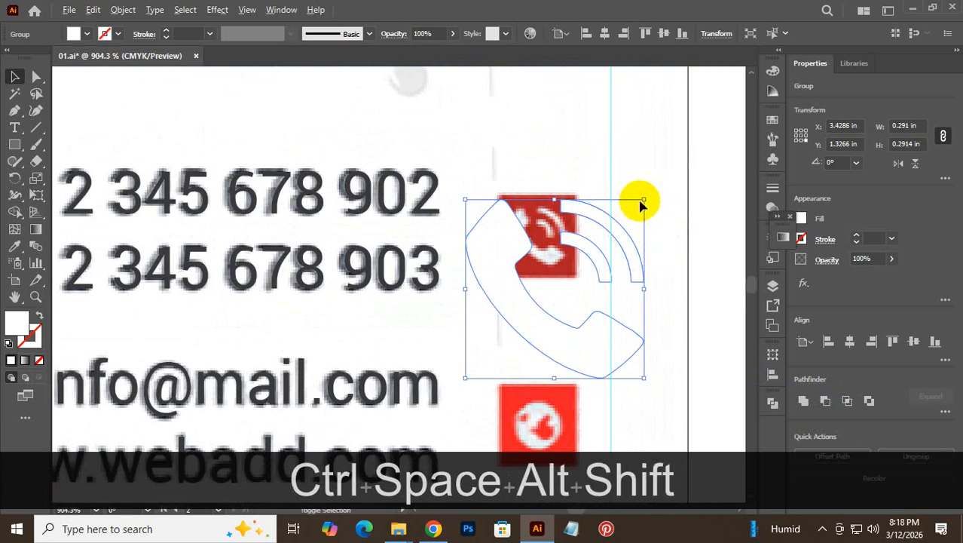
{"action": "left_click_drag", "start_coordinate": [643, 201], "coordinate": [589, 259]}
{"action": "left_click_drag", "start_coordinate": [545, 303], "coordinate": [538, 254]}
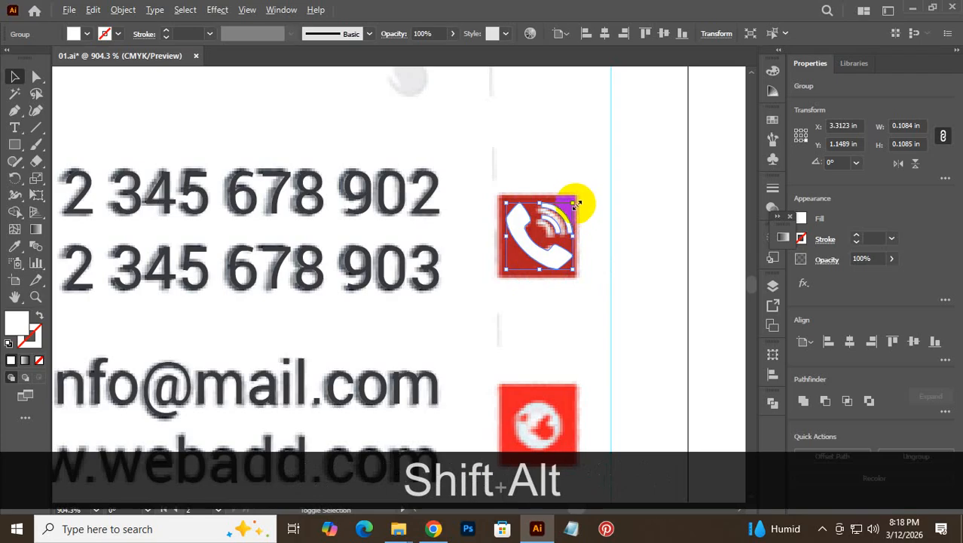
{"action": "left_click_drag", "start_coordinate": [573, 202], "coordinate": [569, 199]}
{"action": "mouse_move", "coordinate": [537, 235]}
{"action": "left_mouse_down"}
{"action": "mouse_move", "coordinate": [537, 226]}
{"action": "mouse_move", "coordinate": [535, 251]}
{"action": "left_mouse_up"}
- Fill the square behind the phone icon with the card's red using the Eyedropper
{"action": "left_click", "coordinate": [523, 300]}
{"action": "left_click", "coordinate": [501, 269]}
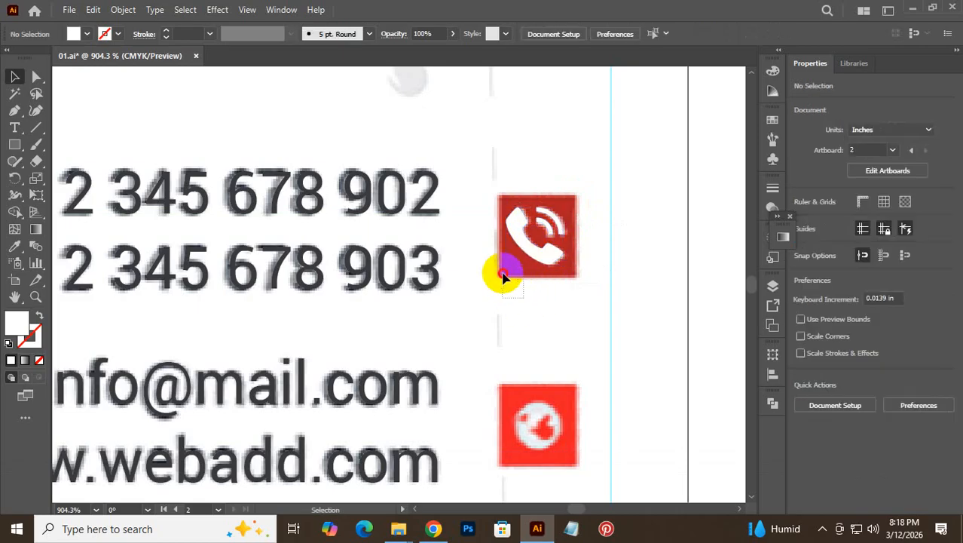
{"action": "left_click", "coordinate": [13, 247]}
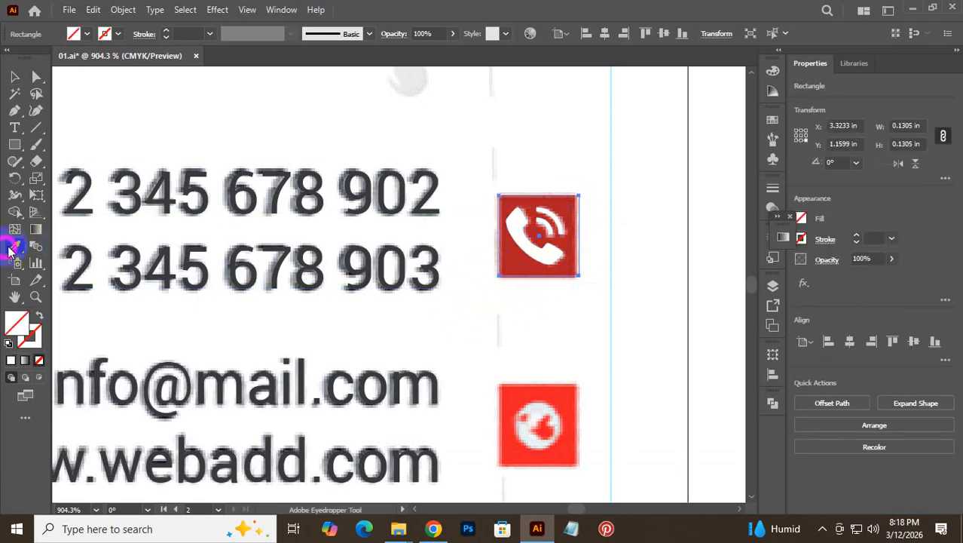
{"action": "left_click", "coordinate": [526, 260]}
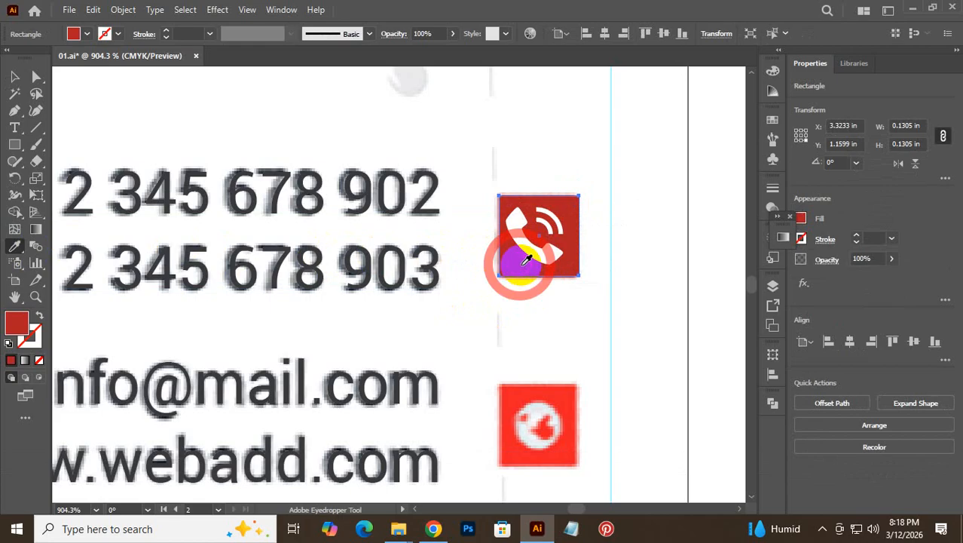
{"action": "left_click", "coordinate": [12, 78]}
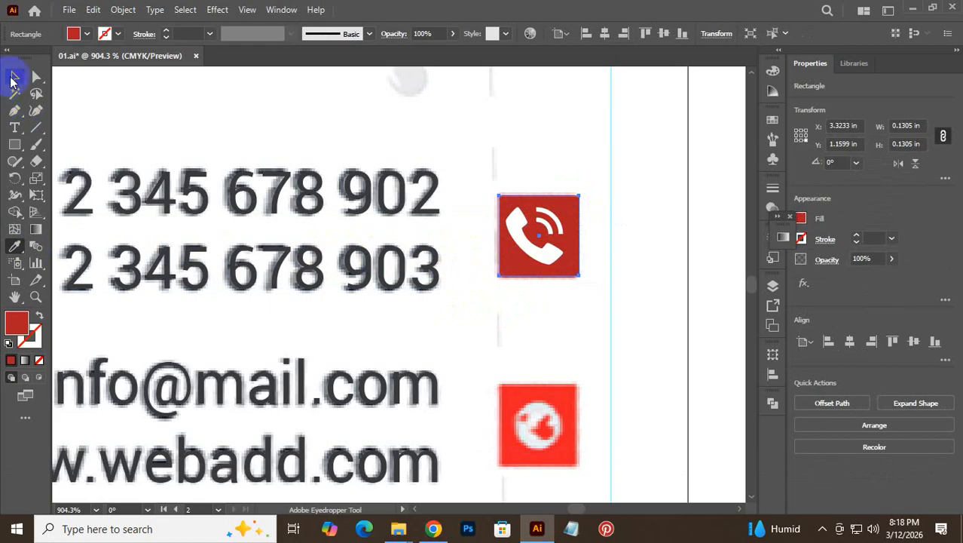
- Centre the phone icon horizontally on its red square and group the two
{"action": "left_click", "coordinate": [607, 197]}
{"action": "left_click_drag", "start_coordinate": [608, 177], "coordinate": [500, 300]}
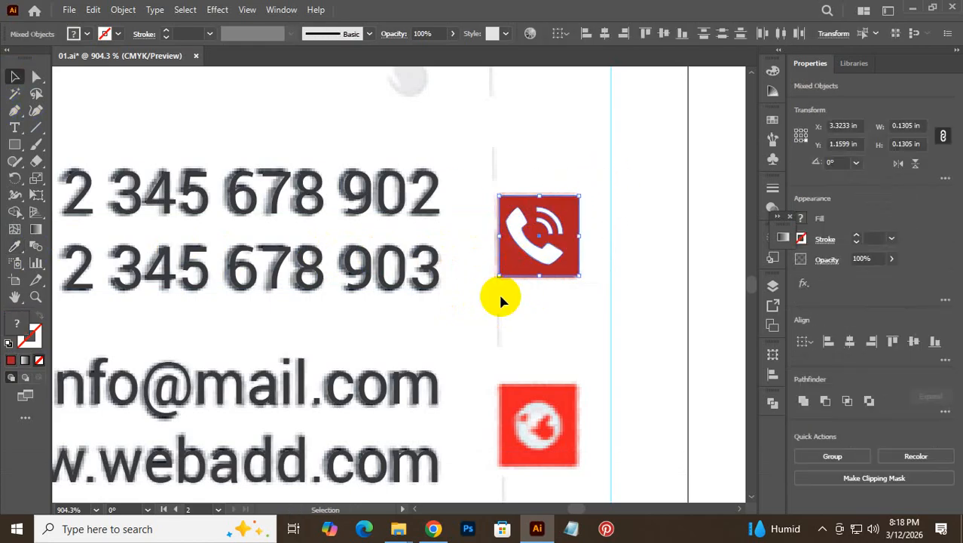
{"action": "left_click", "coordinate": [605, 33]}
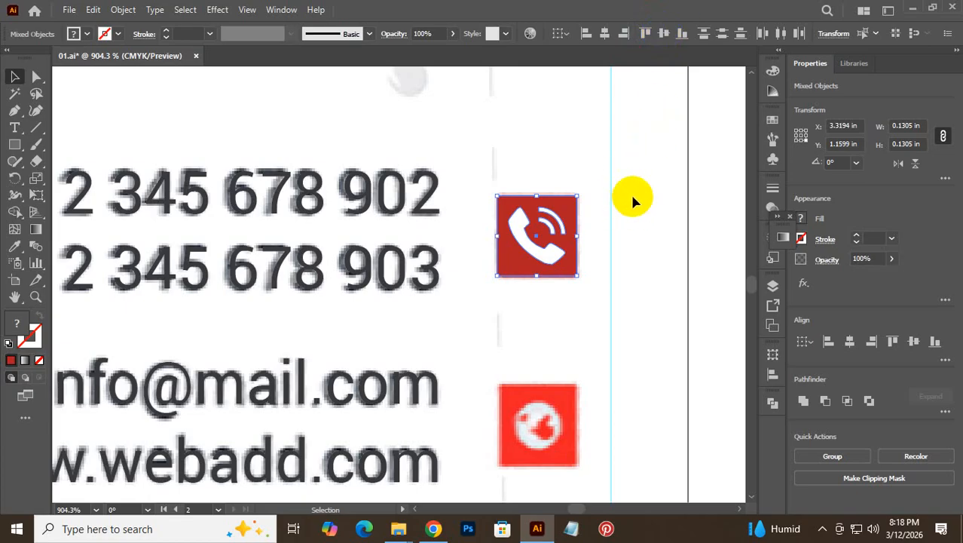
{"action": "key", "text": "ctrl"}
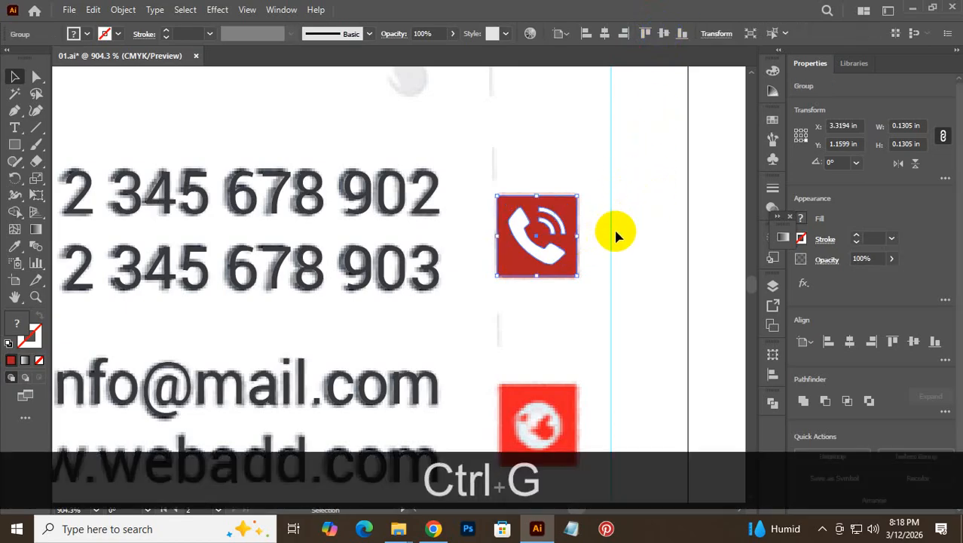
{"action": "left_click", "coordinate": [615, 225]}
- Group the two phone-number lines together
{"action": "left_click", "coordinate": [404, 252]}
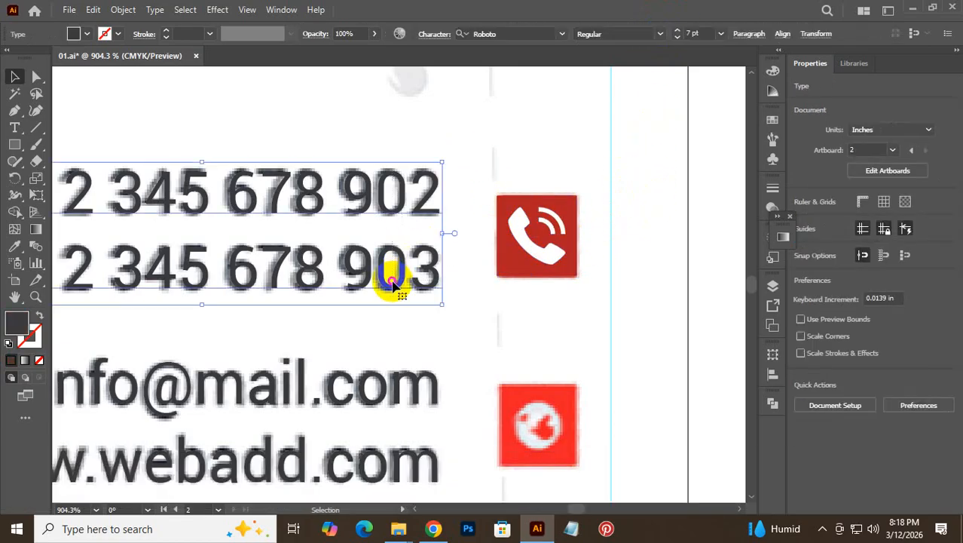
{"action": "left_click", "coordinate": [413, 94]}
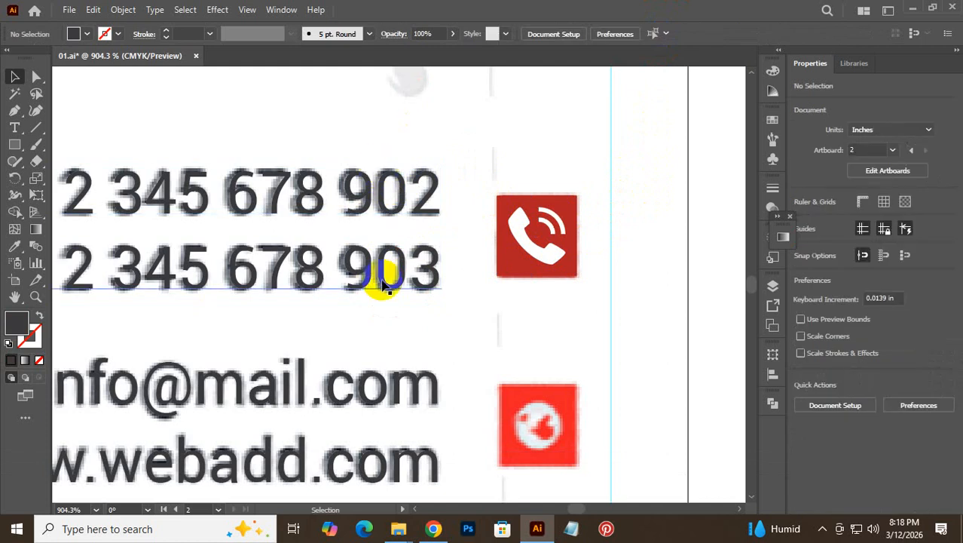
{"action": "left_click_drag", "start_coordinate": [441, 151], "coordinate": [366, 302]}
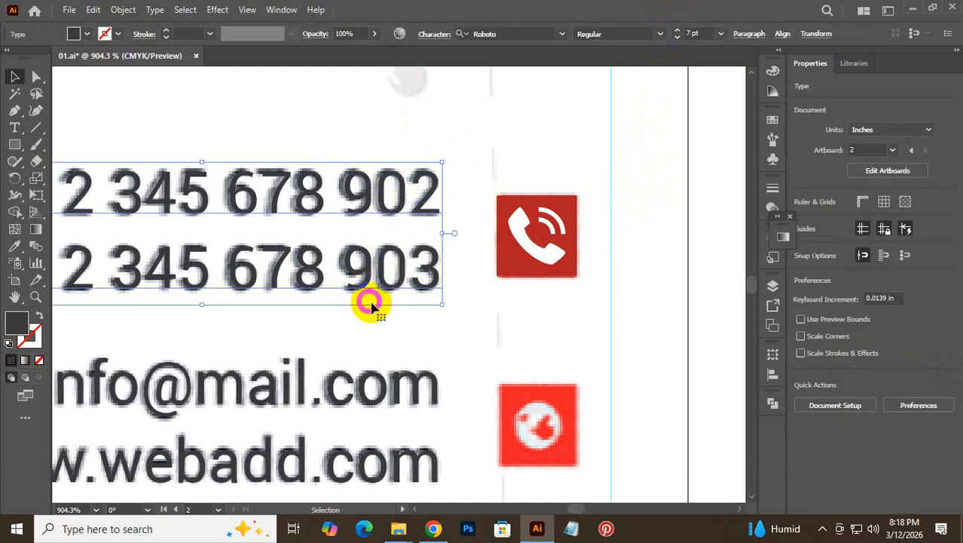
{"action": "key", "text": "ctrl+g"}
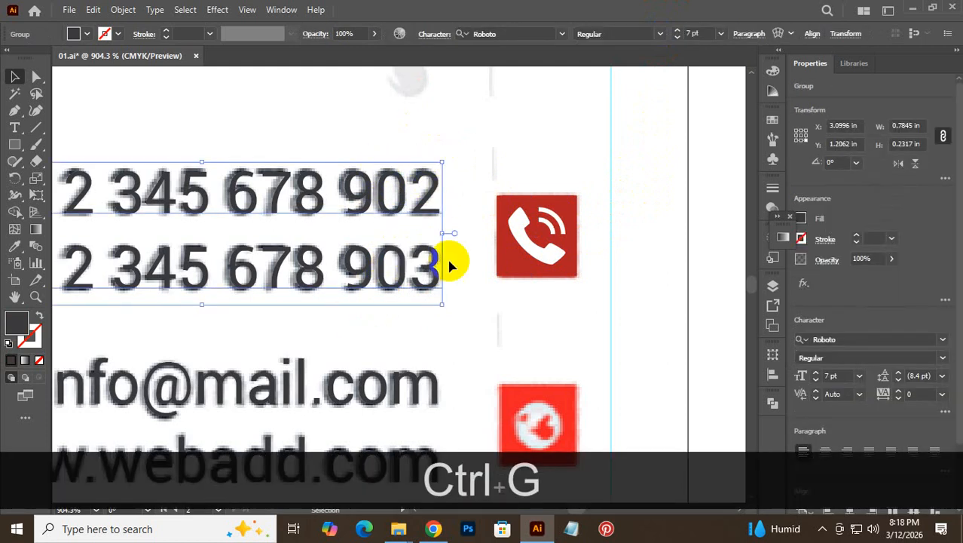
- Vertically centre the phone icon on the number group, using the numbers as key object
{"action": "left_click_drag", "start_coordinate": [625, 202], "coordinate": [354, 291]}
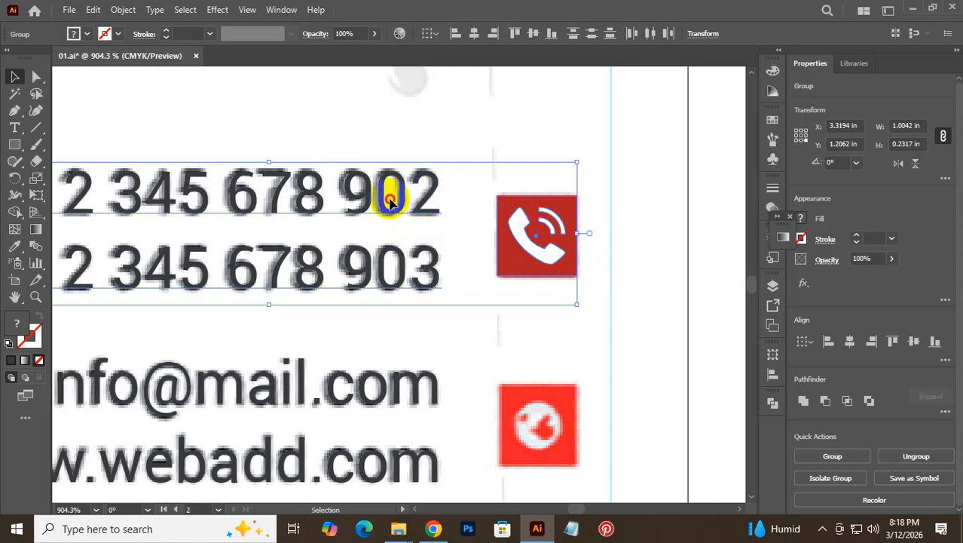
{"action": "left_click", "coordinate": [390, 199]}
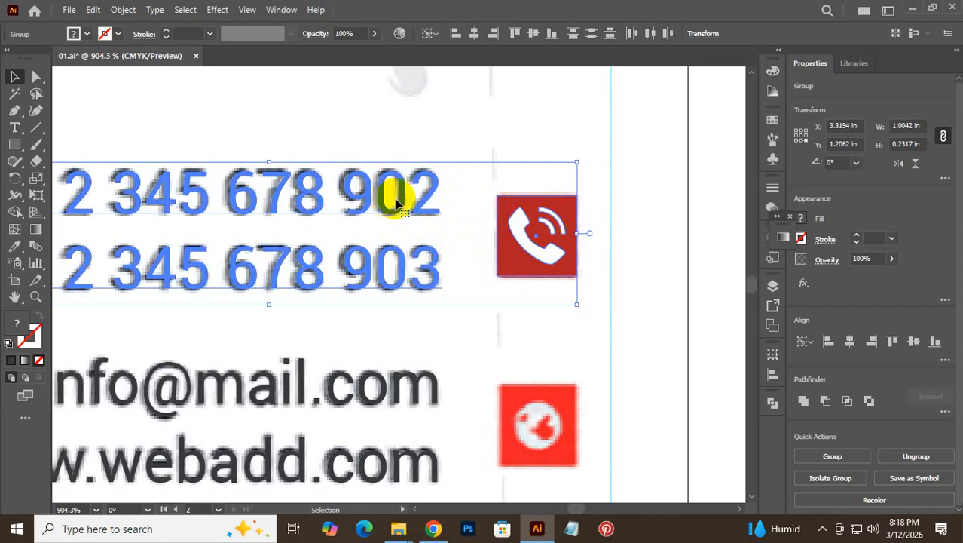
{"action": "left_click", "coordinate": [533, 33]}
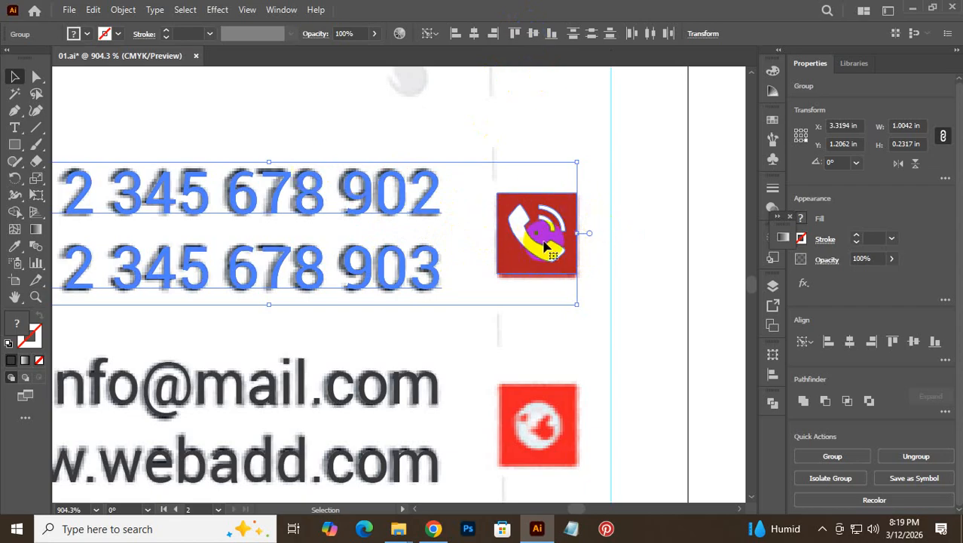
{"action": "left_click", "coordinate": [588, 226]}
{"action": "left_click", "coordinate": [550, 218]}
{"action": "scroll", "coordinate": [559, 222], "scroll_direction": "down", "scroll_amount": 3}
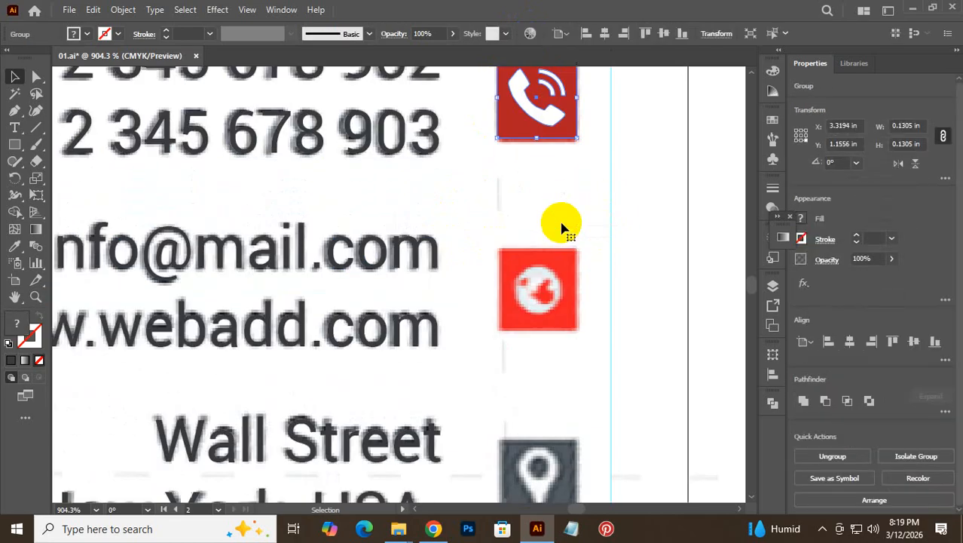
- Copy the phone icon down to the web row and repeat the copy onto the address row
{"action": "left_click_drag", "start_coordinate": [512, 123], "coordinate": [508, 298]}
{"action": "scroll", "coordinate": [541, 240], "scroll_direction": "down", "scroll_amount": 2}
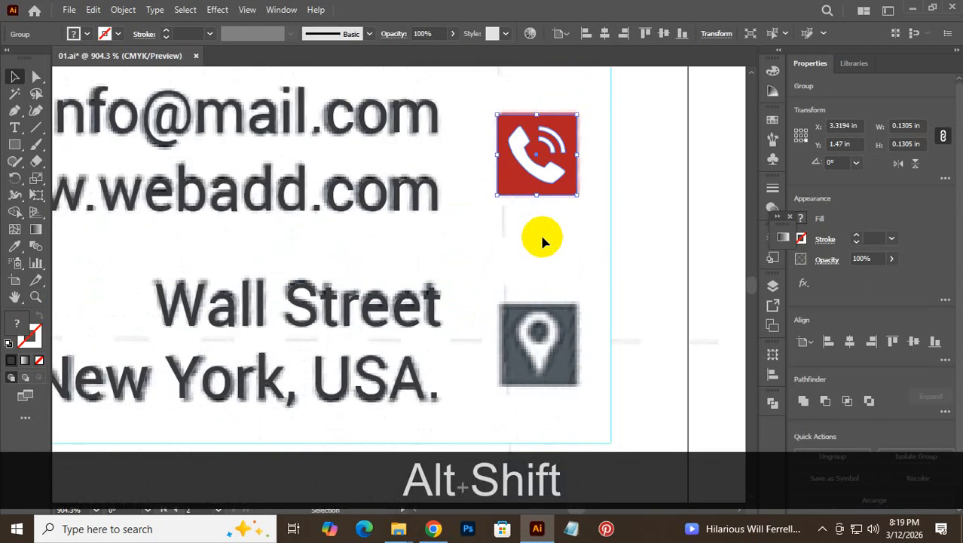
{"action": "key", "text": "ctrl+d"}
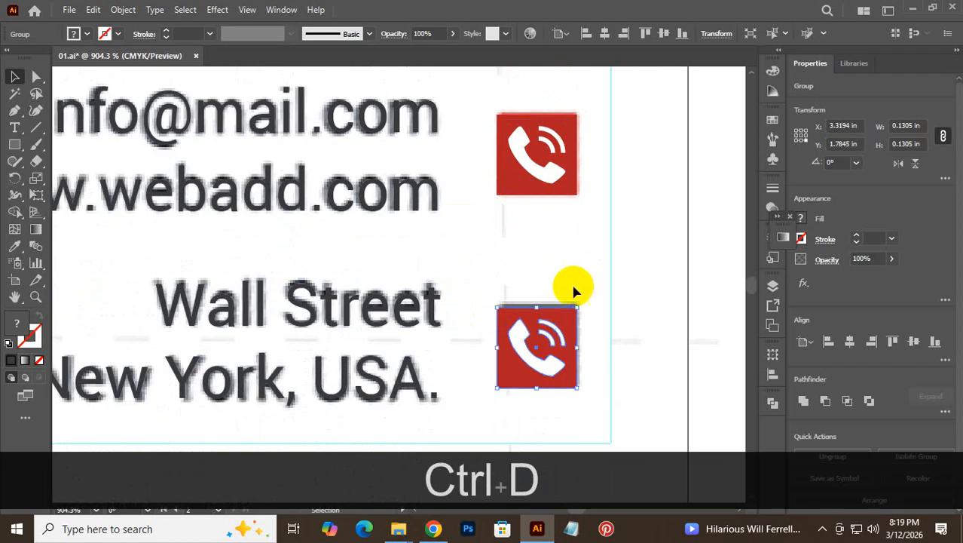
{"action": "scroll", "coordinate": [601, 244], "scroll_direction": "up", "scroll_amount": 2}
{"action": "scroll", "coordinate": [601, 244], "scroll_direction": "up", "scroll_amount": 1}
- Ungroup the middle phone copy and delete its white phone glyph
{"action": "left_click", "coordinate": [517, 196]}
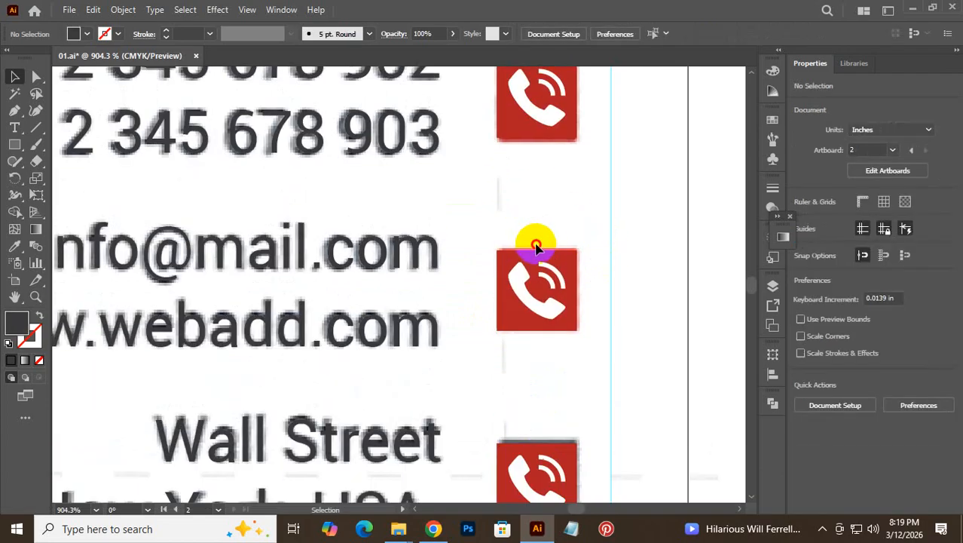
{"action": "right_click", "coordinate": [527, 257]}
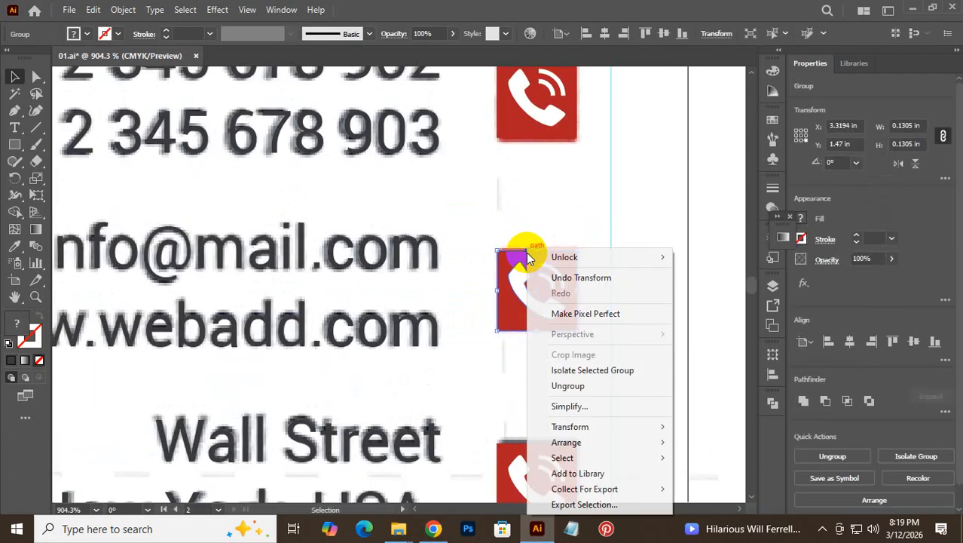
{"action": "left_click", "coordinate": [578, 394]}
{"action": "left_click", "coordinate": [608, 279]}
{"action": "left_click_drag", "start_coordinate": [522, 280], "coordinate": [632, 239]}
{"action": "key", "text": "Delete"}
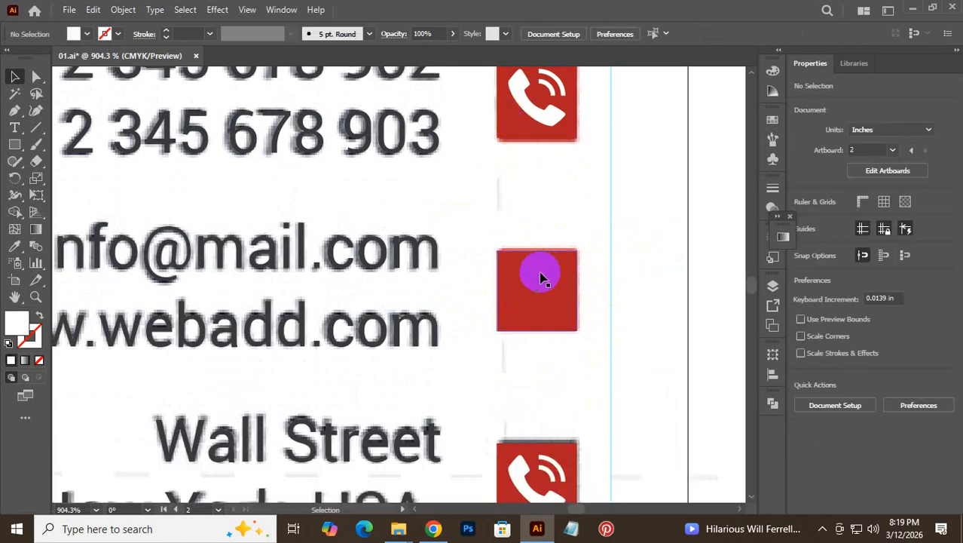
- Set the emptied middle square's fill to None
{"action": "scroll", "coordinate": [541, 275], "scroll_direction": "down", "scroll_amount": 3}
{"action": "left_click", "coordinate": [520, 179]}
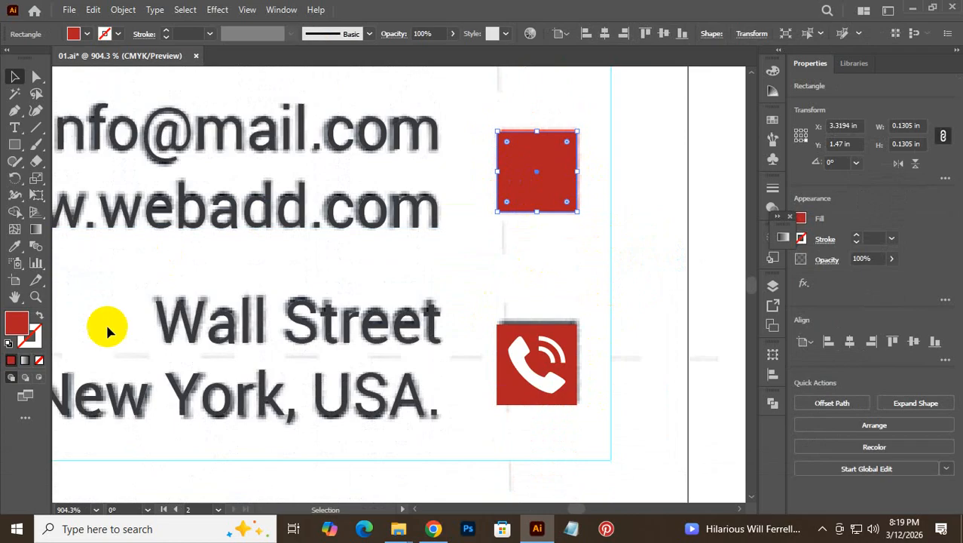
{"action": "left_click", "coordinate": [39, 362]}
{"action": "scroll", "coordinate": [573, 281], "scroll_direction": "down", "scroll_amount": 1}
{"action": "scroll", "coordinate": [573, 282], "scroll_direction": "down", "scroll_amount": 7}
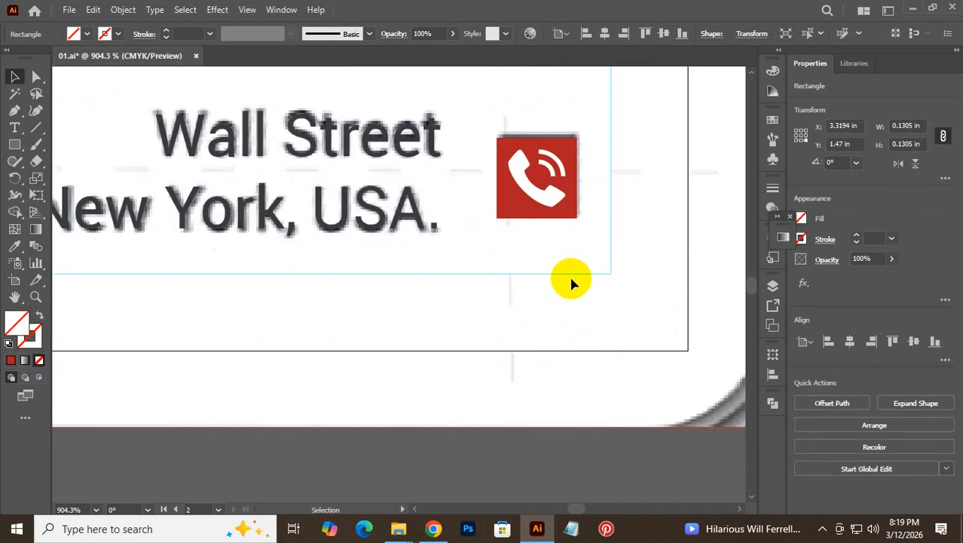
{"action": "left_click", "coordinate": [516, 409]}
{"action": "scroll", "coordinate": [546, 359], "scroll_direction": "down", "scroll_amount": 2}
- Bring the globe icon onto the middle square and scale it down proportionally to fit
{"action": "left_click_drag", "start_coordinate": [92, 388], "coordinate": [487, 69]}
{"action": "key", "text": "space"}
{"action": "scroll", "coordinate": [536, 183], "scroll_direction": "up", "scroll_amount": 6}
{"action": "scroll", "coordinate": [523, 303], "scroll_direction": "up", "scroll_amount": 4}
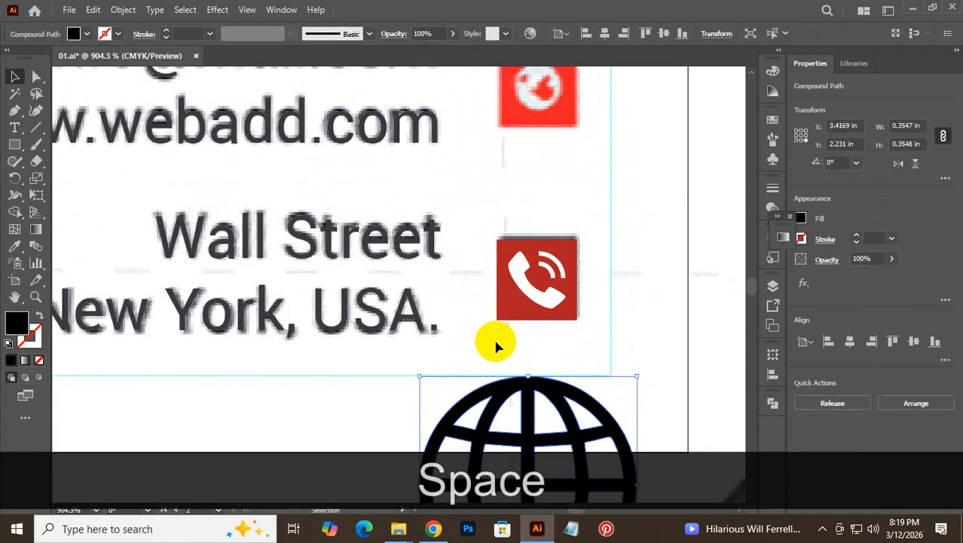
{"action": "left_click_drag", "start_coordinate": [494, 383], "coordinate": [505, 114]}
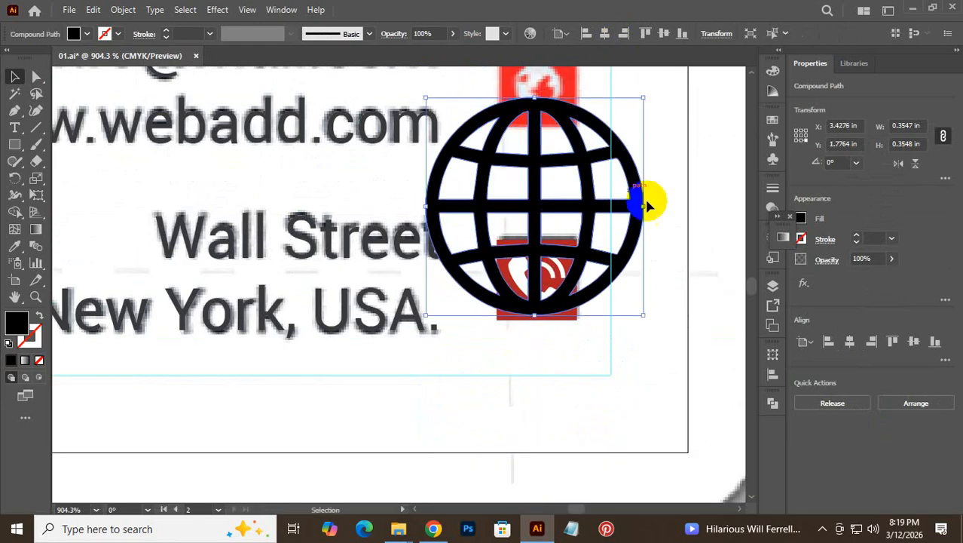
{"action": "left_click_drag", "start_coordinate": [646, 202], "coordinate": [556, 217]}
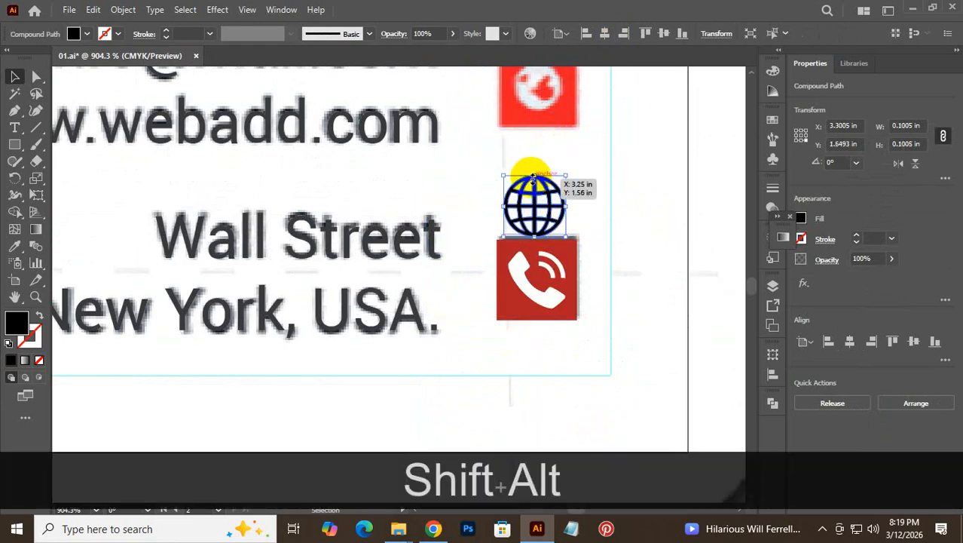
{"action": "scroll", "coordinate": [532, 176], "scroll_direction": "up", "scroll_amount": 4}
{"action": "left_click_drag", "start_coordinate": [535, 355], "coordinate": [541, 234]}
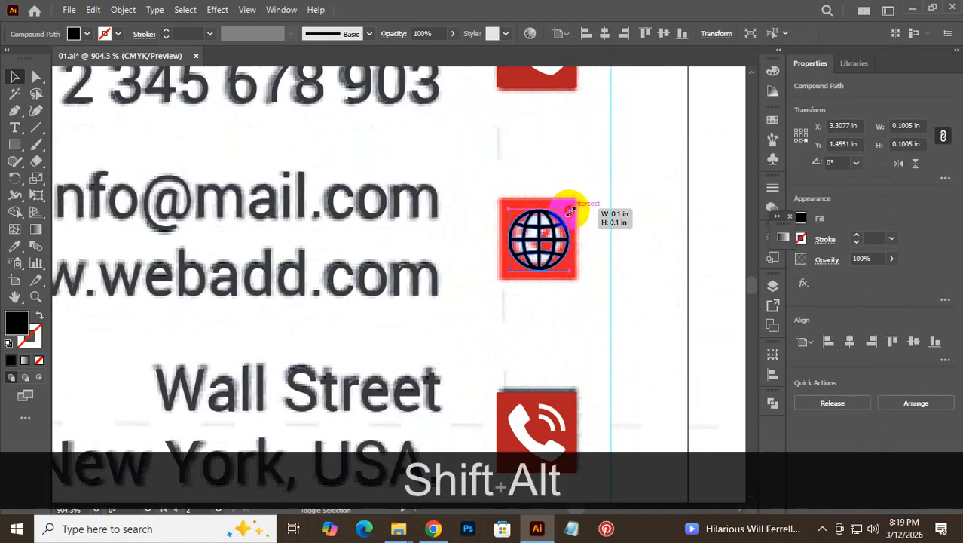
{"action": "left_click_drag", "start_coordinate": [570, 210], "coordinate": [566, 216]}
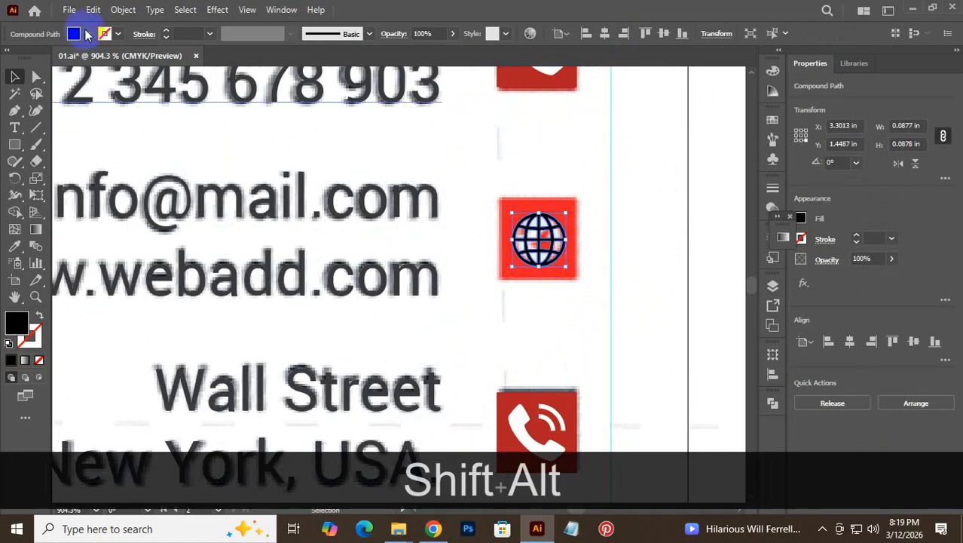
- Make the globe white and eyedropper the reference's bright red into its square
{"action": "left_click", "coordinate": [75, 33]}
{"action": "left_click", "coordinate": [23, 59]}
{"action": "left_click", "coordinate": [611, 167]}
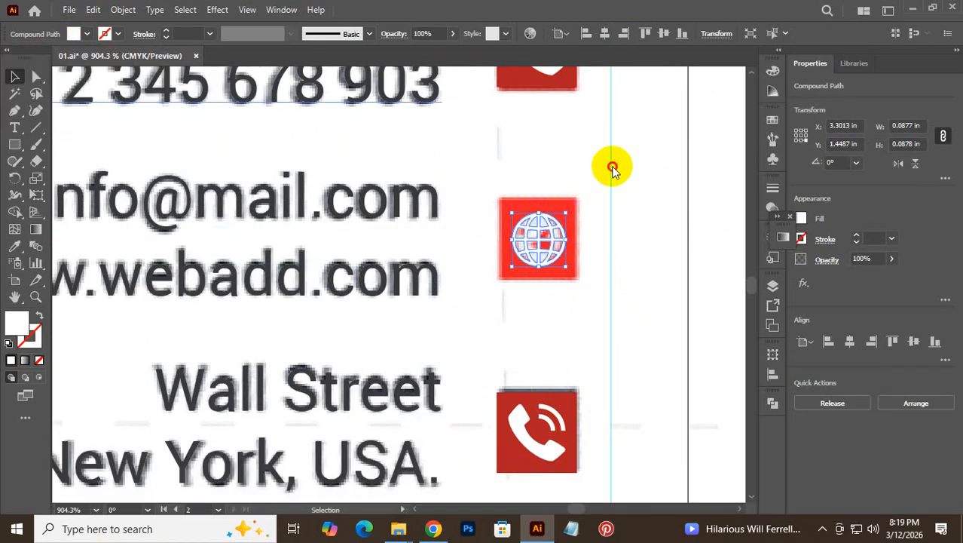
{"action": "left_click", "coordinate": [569, 212]}
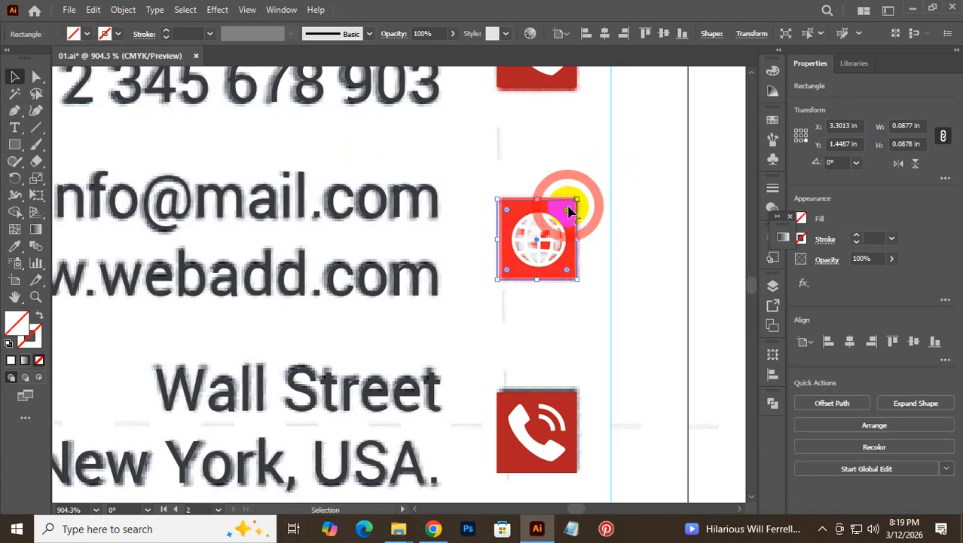
{"action": "left_click", "coordinate": [12, 249]}
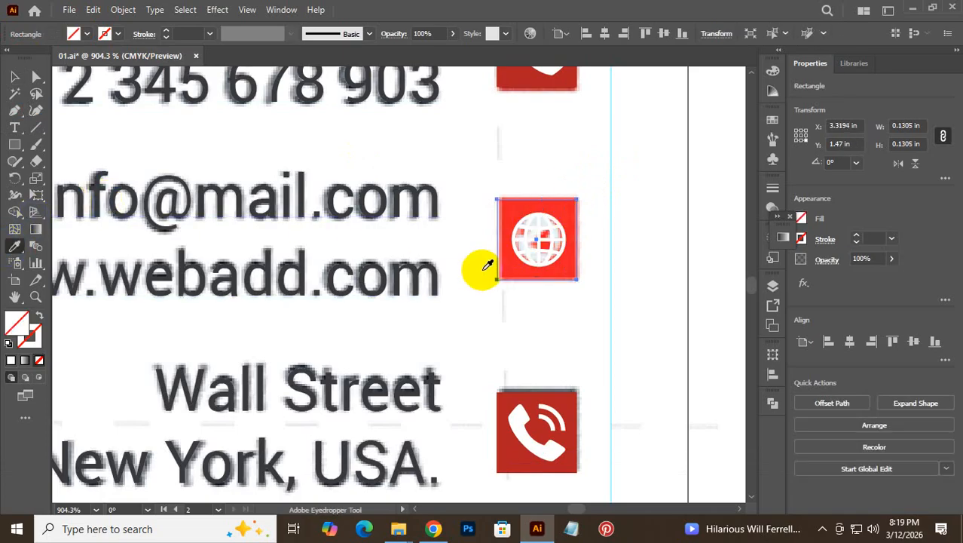
{"action": "left_click", "coordinate": [509, 208]}
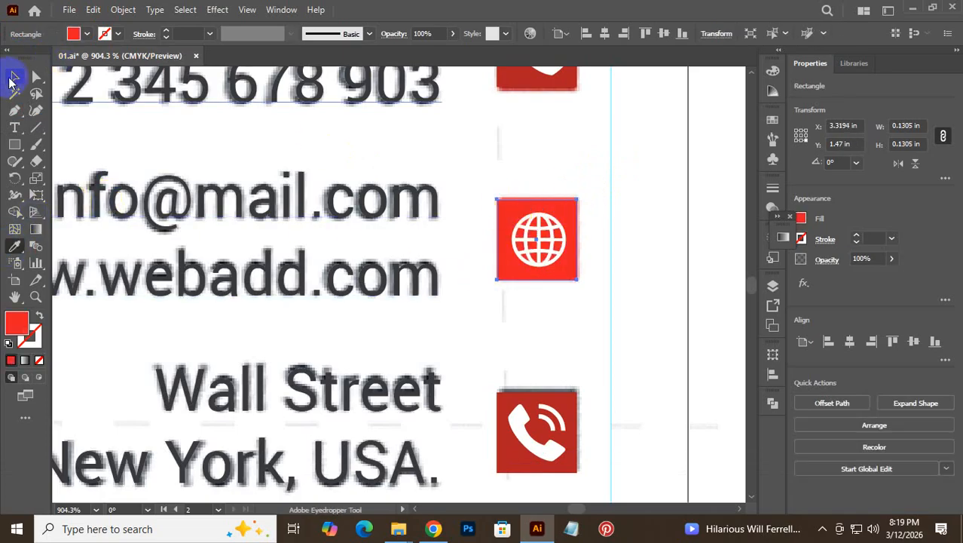
{"action": "left_click", "coordinate": [14, 76]}
{"action": "left_click", "coordinate": [599, 161]}
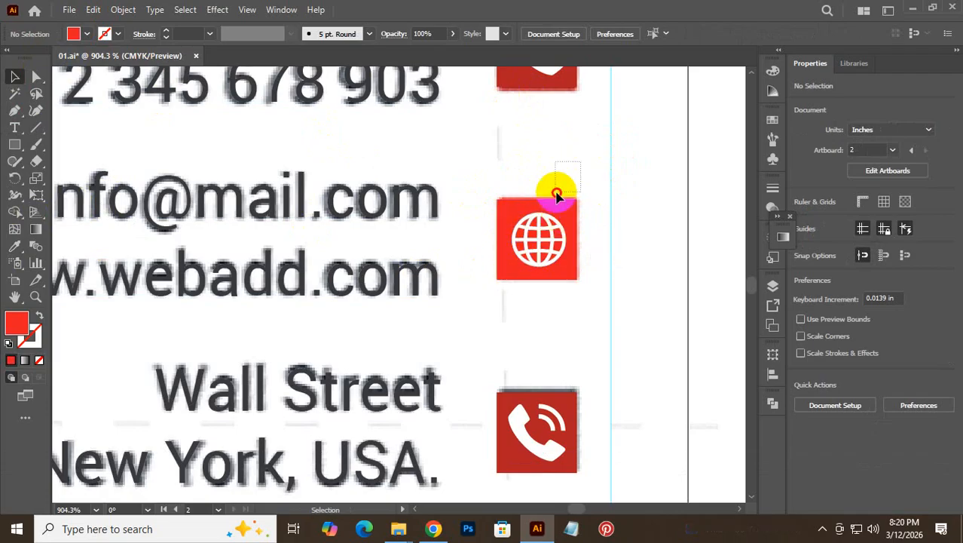
- Centre the globe horizontally in its red square
{"action": "left_click", "coordinate": [520, 272]}
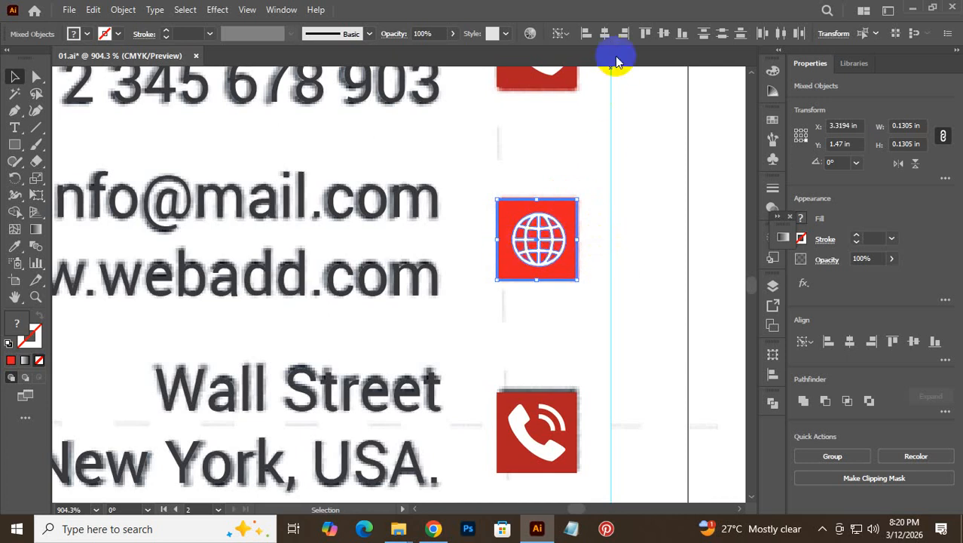
{"action": "left_click", "coordinate": [605, 34]}
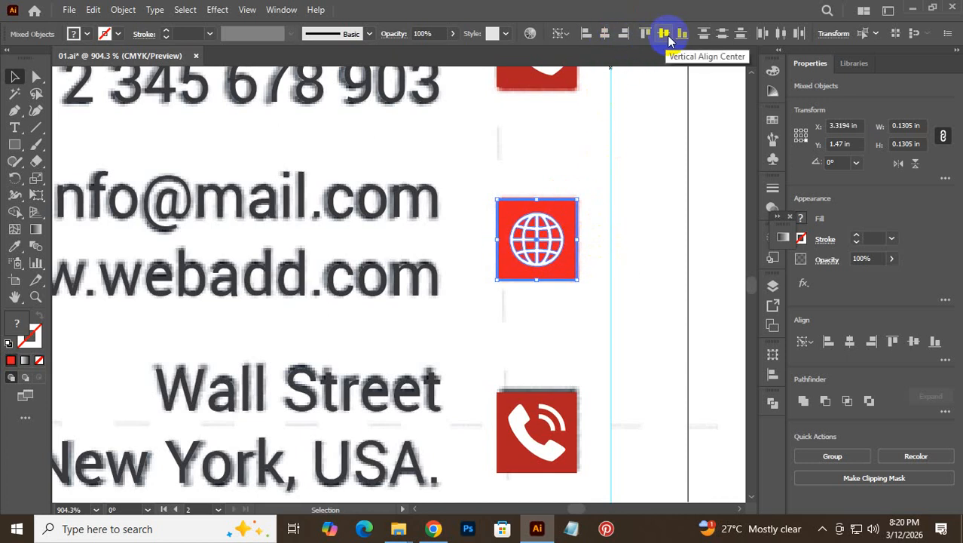
{"action": "left_click", "coordinate": [673, 302]}
{"action": "scroll", "coordinate": [645, 316], "scroll_direction": "down", "scroll_amount": 4}
{"action": "left_click", "coordinate": [512, 130]}
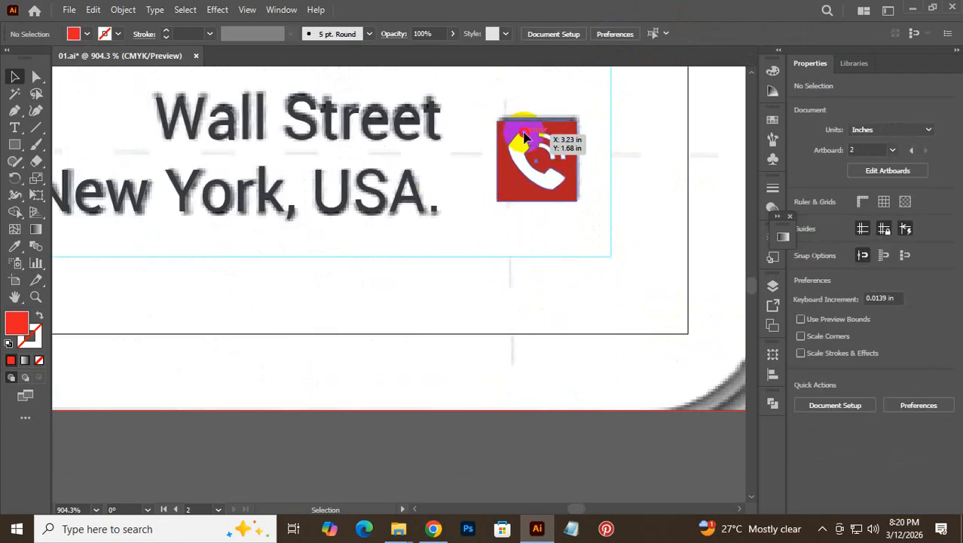
- Ungroup the address-row phone copy, delete its glyph and remove the square's fill
{"action": "right_click", "coordinate": [520, 131]}
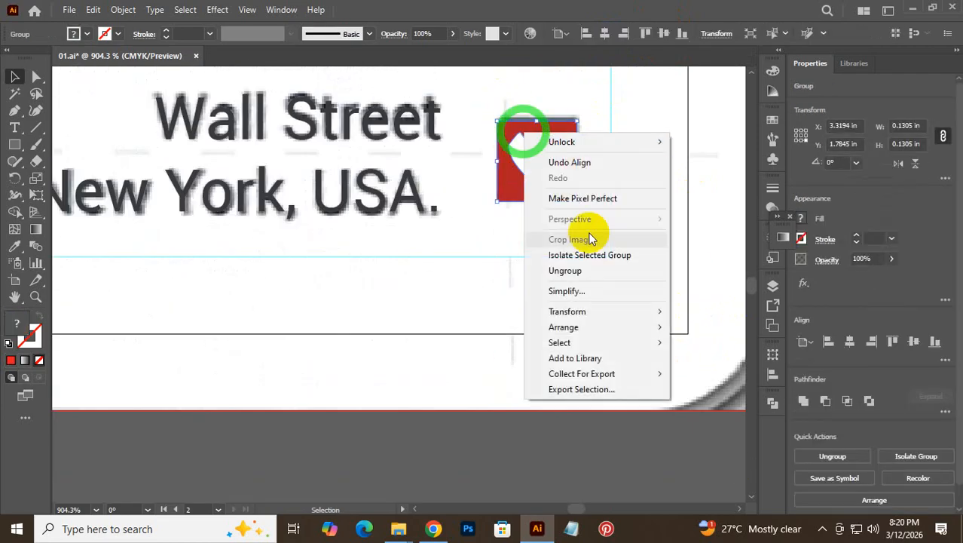
{"action": "left_click", "coordinate": [600, 273]}
{"action": "left_click", "coordinate": [630, 224]}
{"action": "left_click_drag", "start_coordinate": [548, 184], "coordinate": [586, 329]}
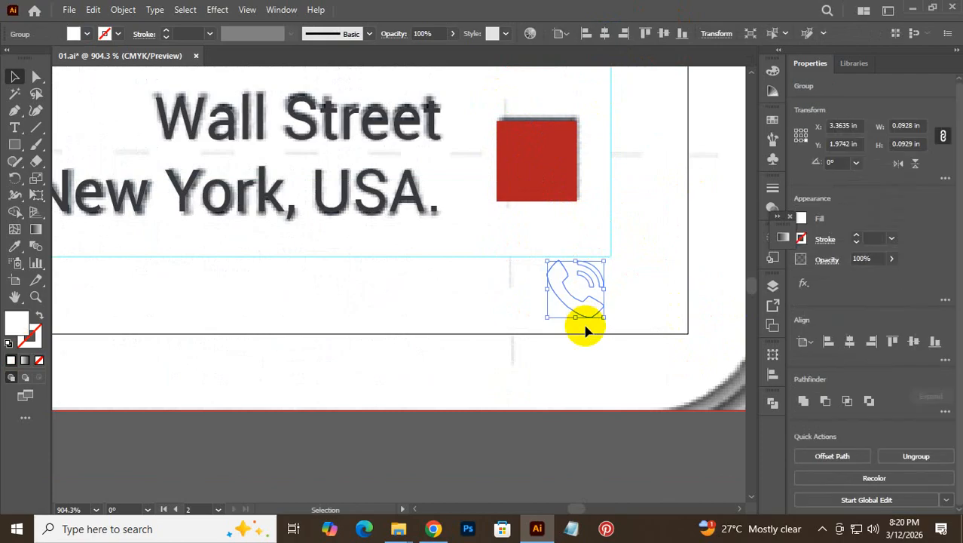
{"action": "key", "text": "Delete"}
{"action": "left_click", "coordinate": [532, 164]}
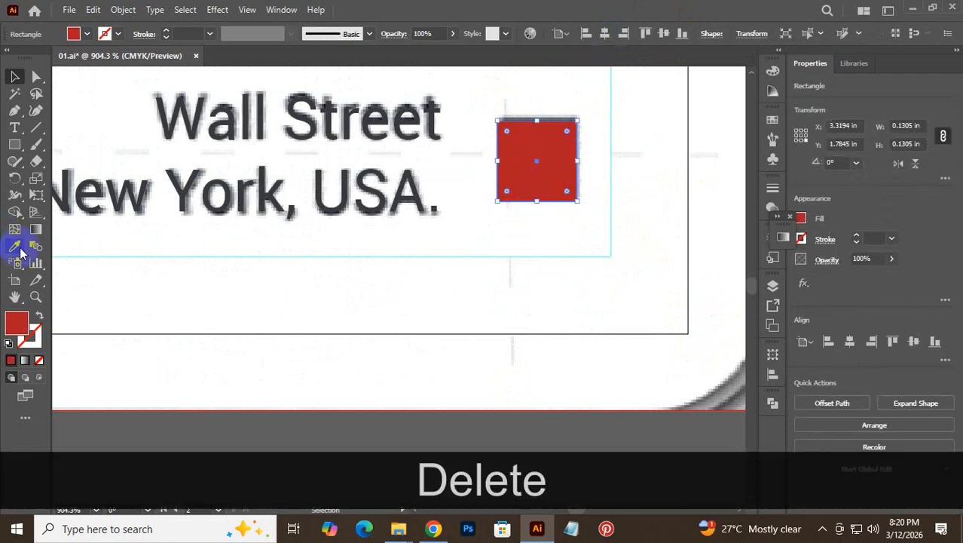
{"action": "left_click", "coordinate": [40, 360]}
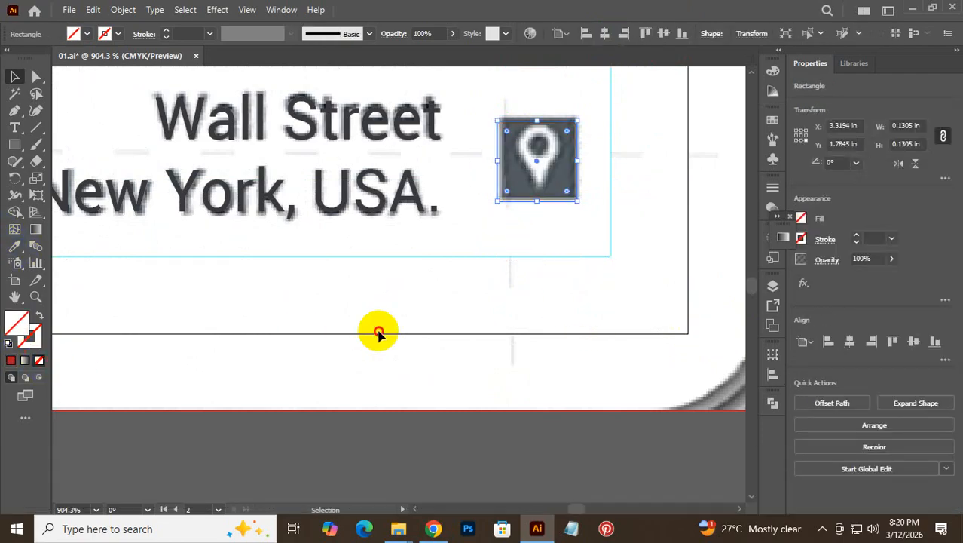
{"action": "left_click", "coordinate": [378, 333]}
- Move the black pin onto the address square and scale it down to match the reference icon
{"action": "scroll", "coordinate": [400, 332], "scroll_direction": "down", "scroll_amount": 3}
{"action": "scroll", "coordinate": [400, 332], "scroll_direction": "down", "scroll_amount": 3}
{"action": "left_click_drag", "start_coordinate": [498, 390], "coordinate": [514, 112]}
{"action": "scroll", "coordinate": [514, 238], "scroll_direction": "up", "scroll_amount": 4}
{"action": "left_click_drag", "start_coordinate": [552, 293], "coordinate": [553, 114]}
{"action": "scroll", "coordinate": [555, 186], "scroll_direction": "down", "scroll_amount": 2}
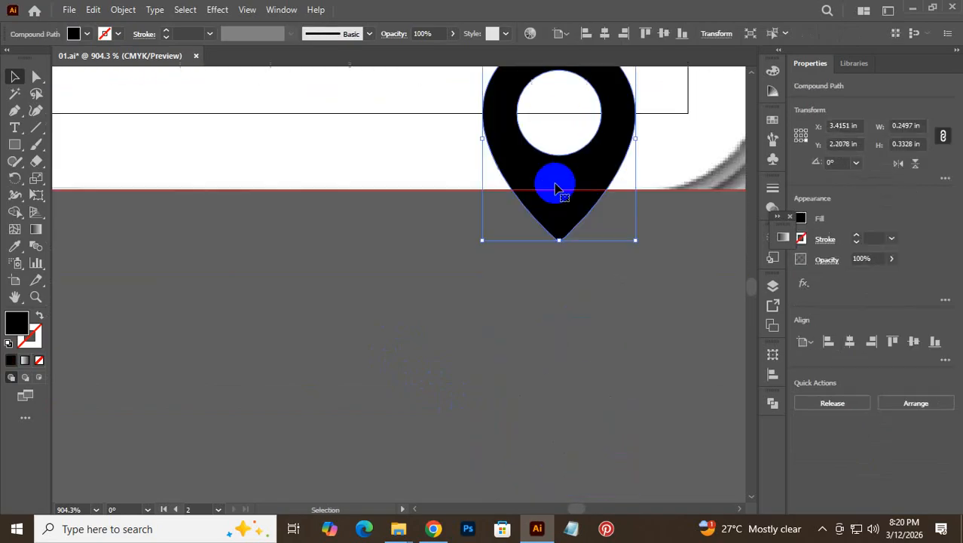
{"action": "scroll", "coordinate": [557, 206], "scroll_direction": "up", "scroll_amount": 6}
{"action": "left_click_drag", "start_coordinate": [516, 334], "coordinate": [518, 185]}
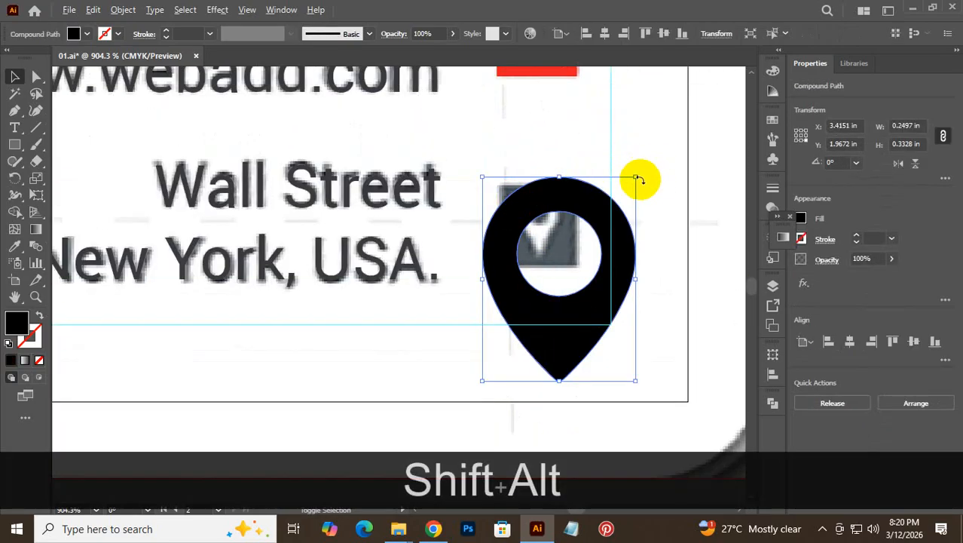
{"action": "left_click_drag", "start_coordinate": [637, 179], "coordinate": [594, 254]}
{"action": "left_click_drag", "start_coordinate": [558, 283], "coordinate": [540, 240]}
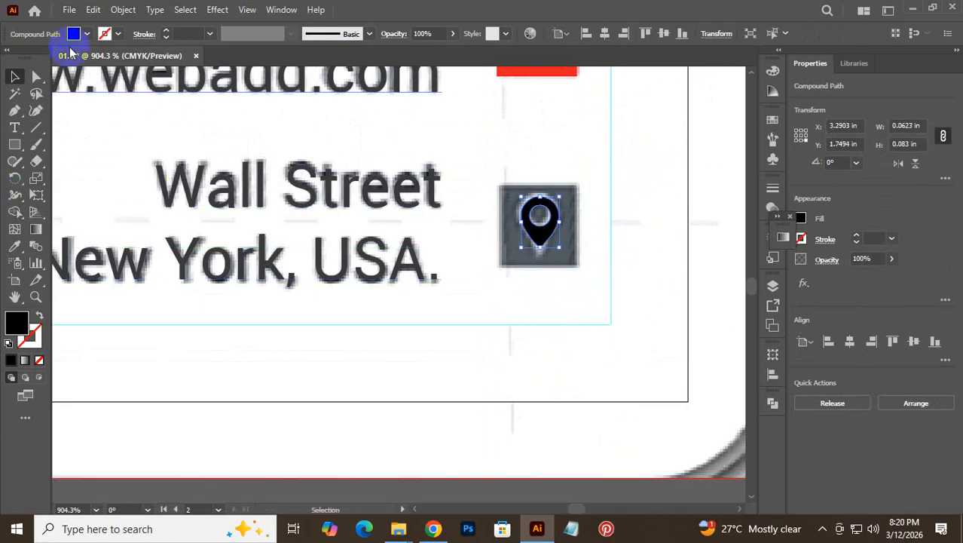
- Make the pin white and fill its square with the address text's dark gray
{"action": "left_click", "coordinate": [87, 33]}
{"action": "left_click", "coordinate": [29, 57]}
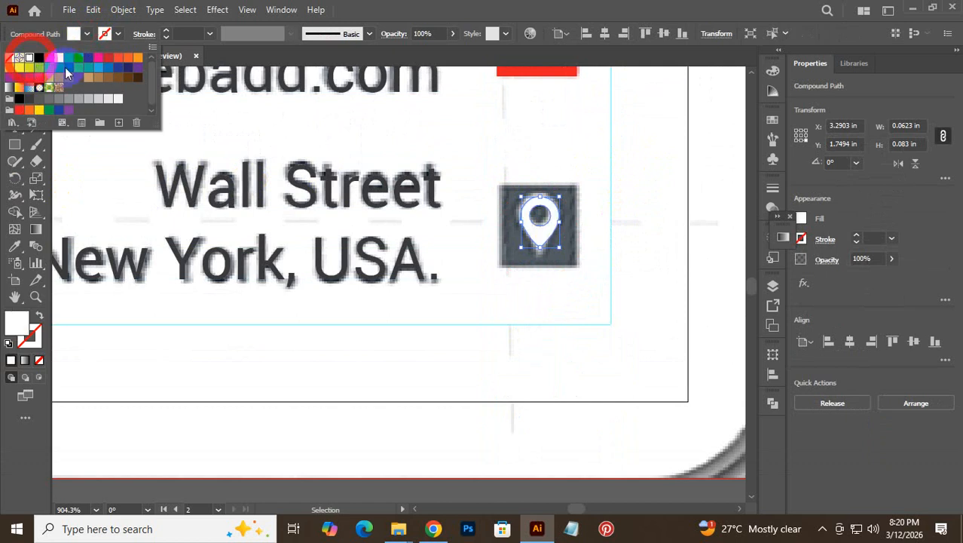
{"action": "left_click", "coordinate": [650, 236]}
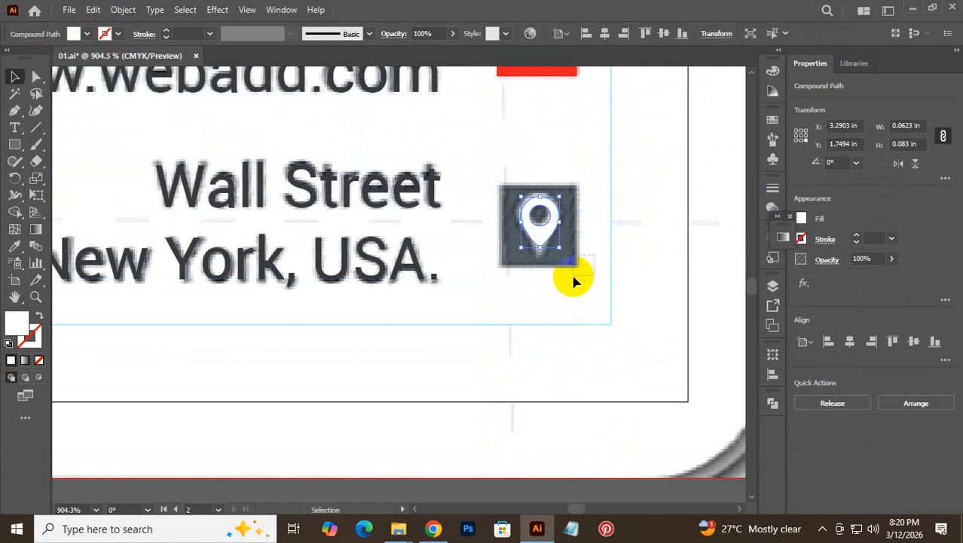
{"action": "left_click", "coordinate": [569, 264]}
{"action": "left_click", "coordinate": [18, 246]}
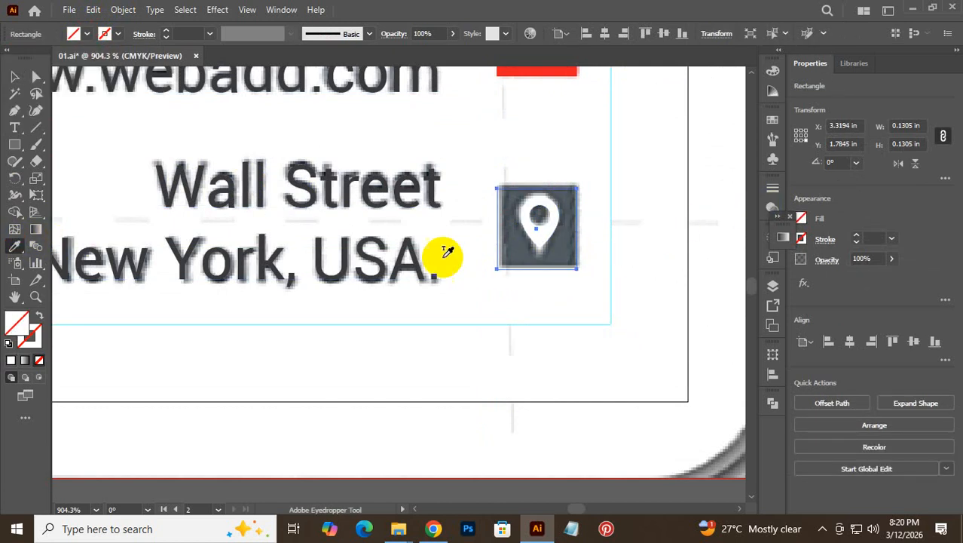
{"action": "left_click", "coordinate": [402, 257]}
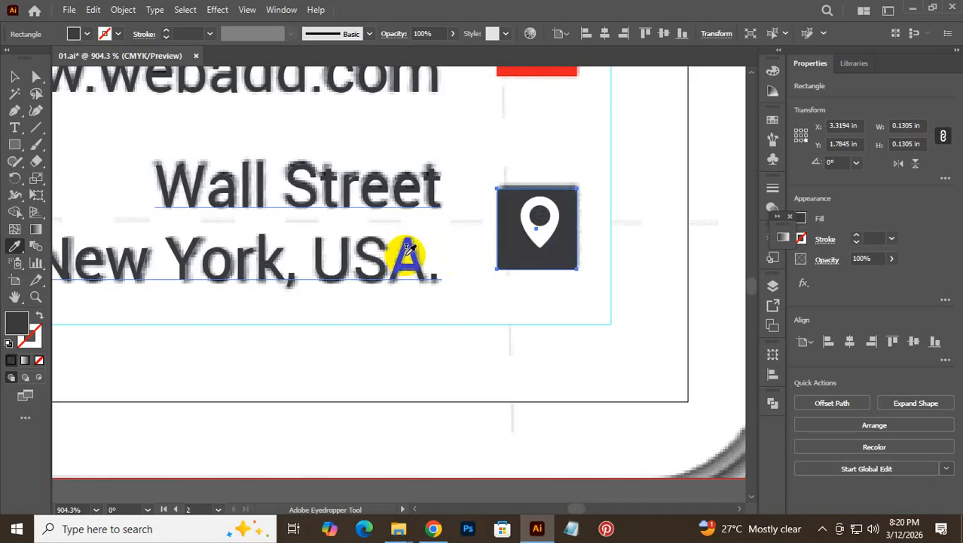
{"action": "left_click", "coordinate": [15, 76]}
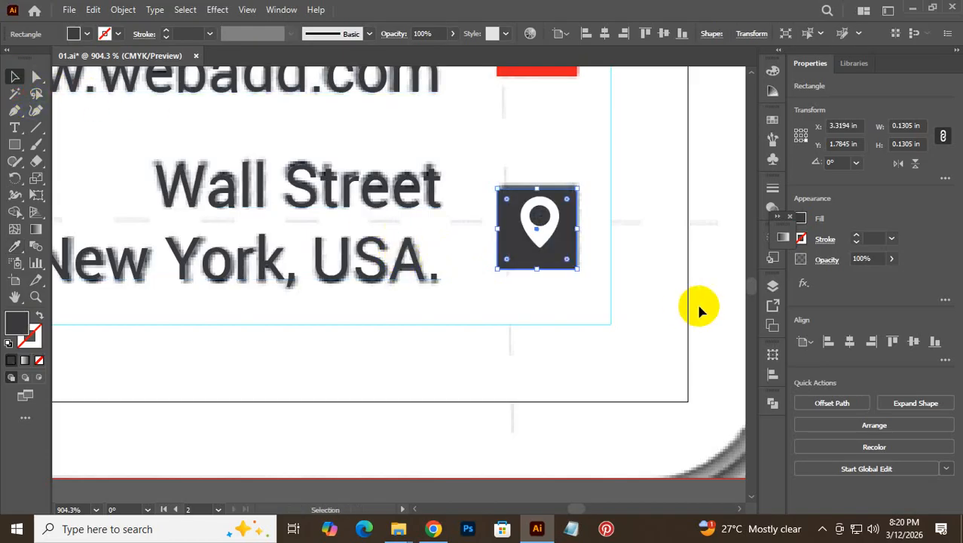
- Select the pin and its square together and centre them on each other
{"action": "left_click", "coordinate": [620, 301]}
{"action": "left_click_drag", "start_coordinate": [574, 308], "coordinate": [541, 220]}
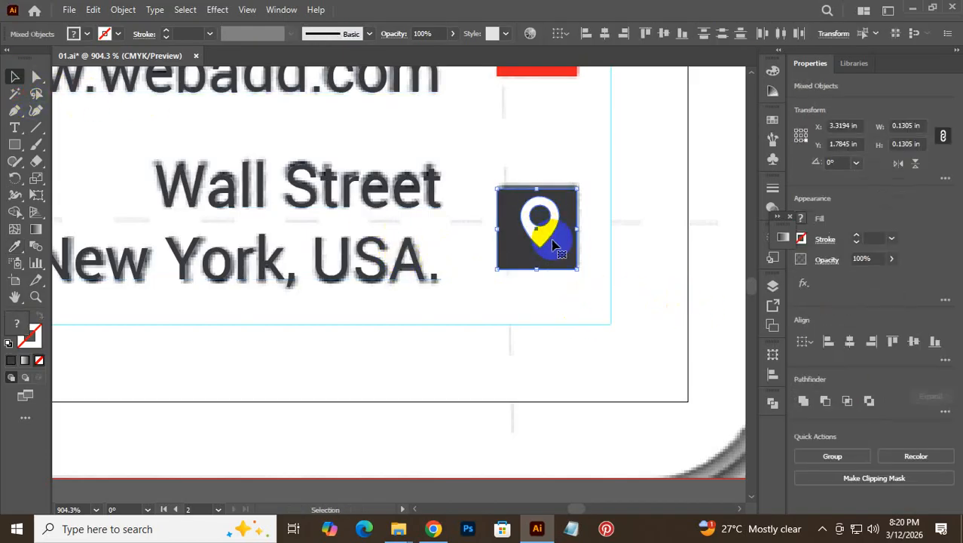
{"action": "left_click", "coordinate": [612, 275]}
{"action": "left_click_drag", "start_coordinate": [611, 300], "coordinate": [543, 217]}
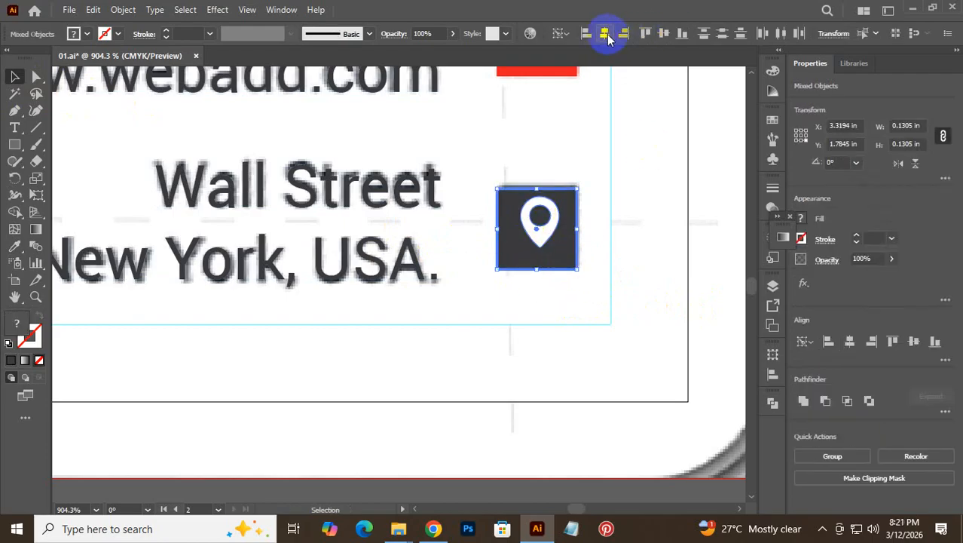
{"action": "left_click", "coordinate": [628, 170]}
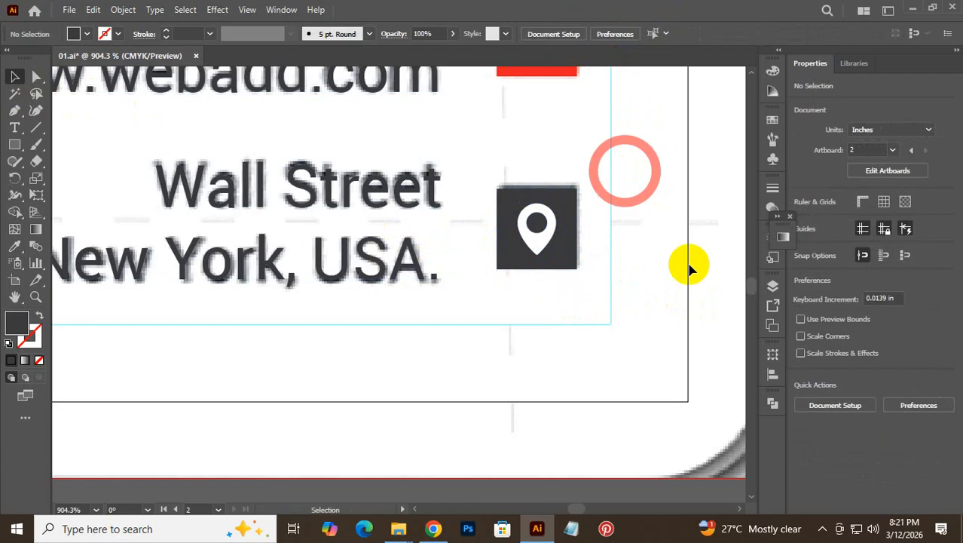
- Group the globe icon's square and glyph together
{"action": "key", "text": "alt+space"}
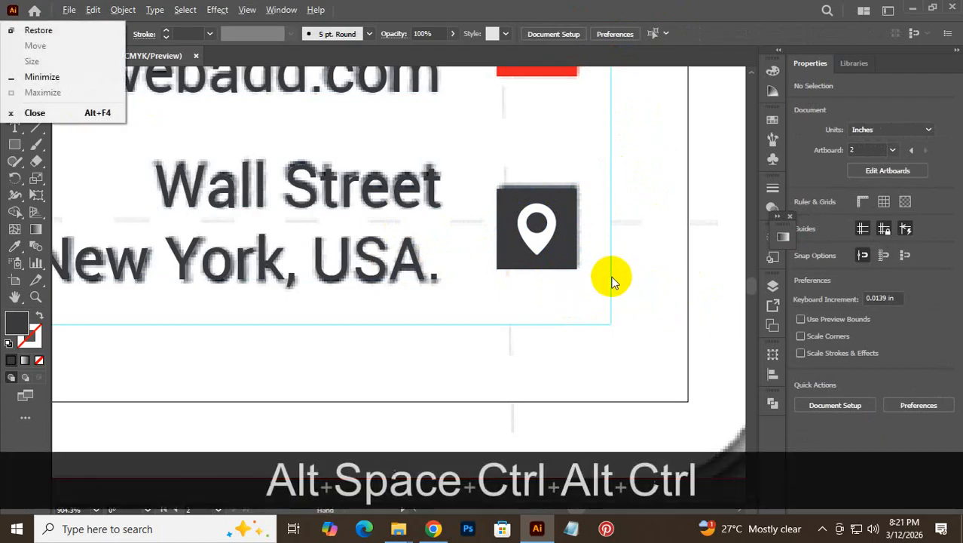
{"action": "left_click_drag", "start_coordinate": [612, 278], "coordinate": [498, 304]}
{"action": "left_click_drag", "start_coordinate": [557, 180], "coordinate": [563, 331]}
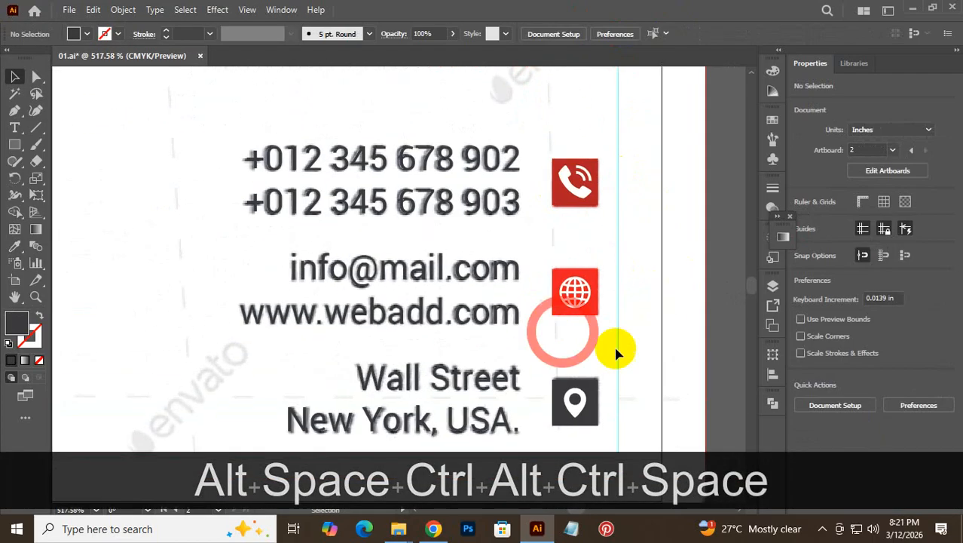
{"action": "left_click", "coordinate": [565, 287]}
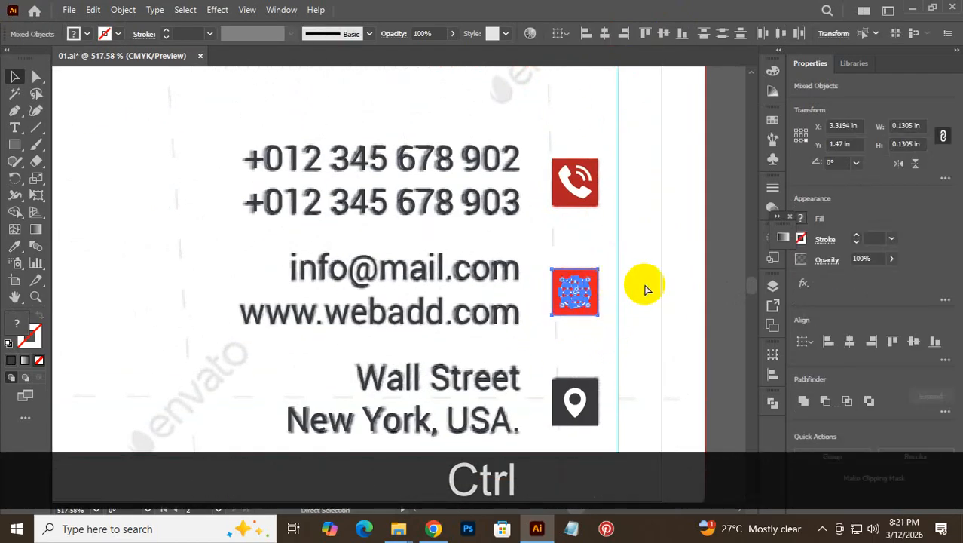
{"action": "key", "text": "ctrl+g"}
{"action": "key", "text": "ctrl+t"}
{"action": "left_click", "coordinate": [615, 291]}
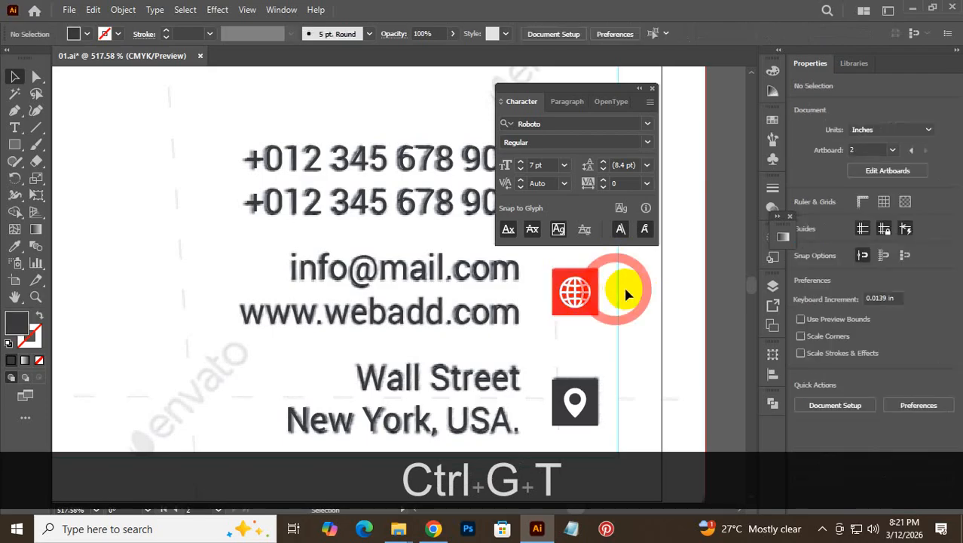
- Group the email and website lines and vertically centre them with the globe icon
{"action": "left_click", "coordinate": [473, 277]}
{"action": "left_click", "coordinate": [472, 329]}
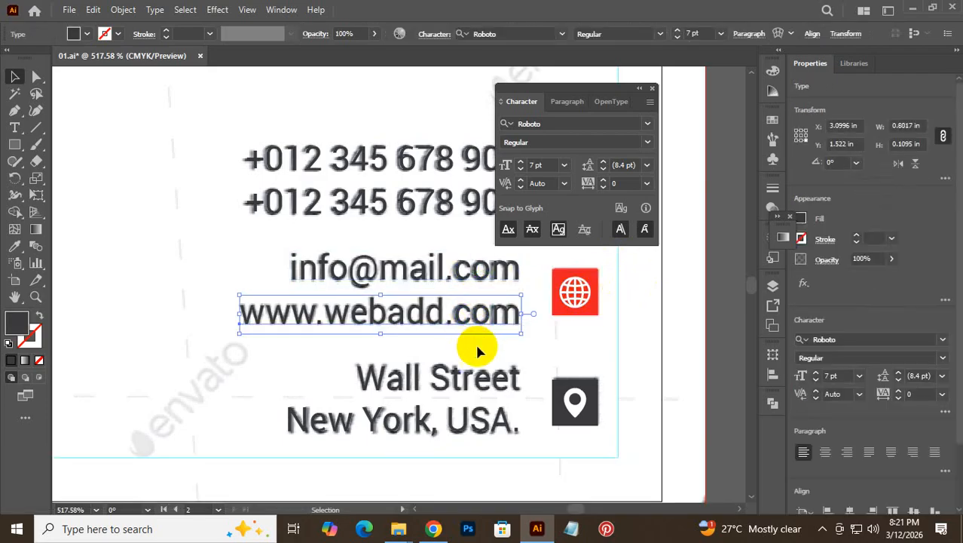
{"action": "left_click_drag", "start_coordinate": [477, 345], "coordinate": [467, 254]}
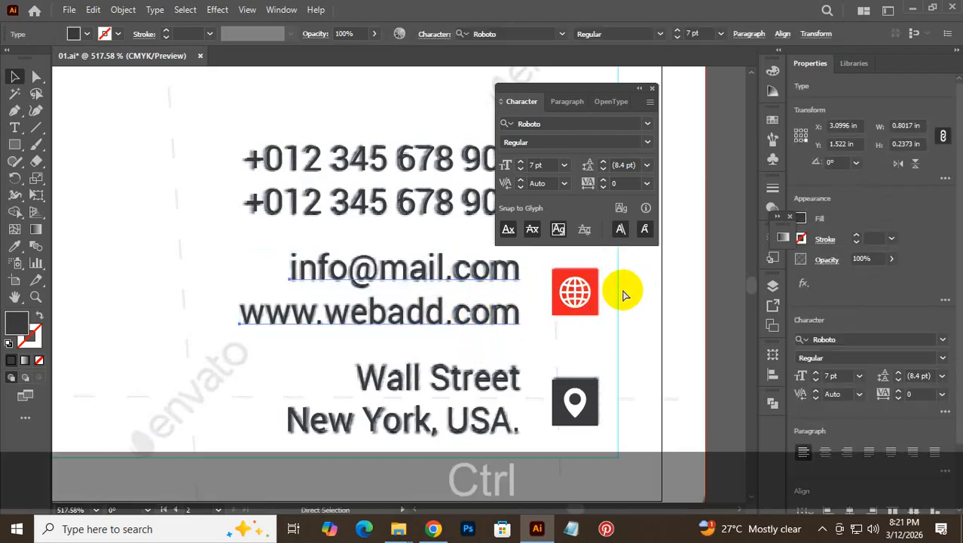
{"action": "key", "text": "ctrl+g"}
{"action": "left_click", "coordinate": [652, 89]}
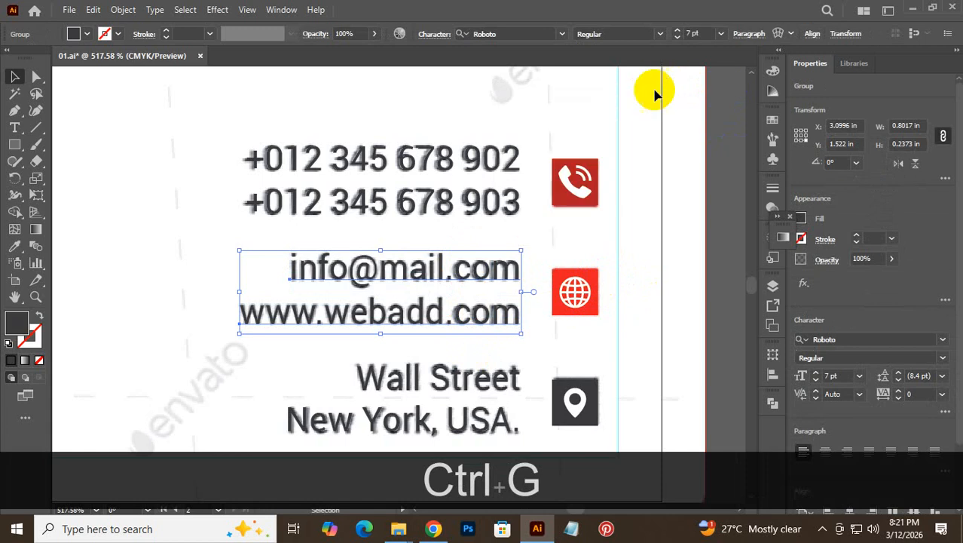
{"action": "left_click", "coordinate": [643, 262]}
{"action": "left_click", "coordinate": [472, 308]}
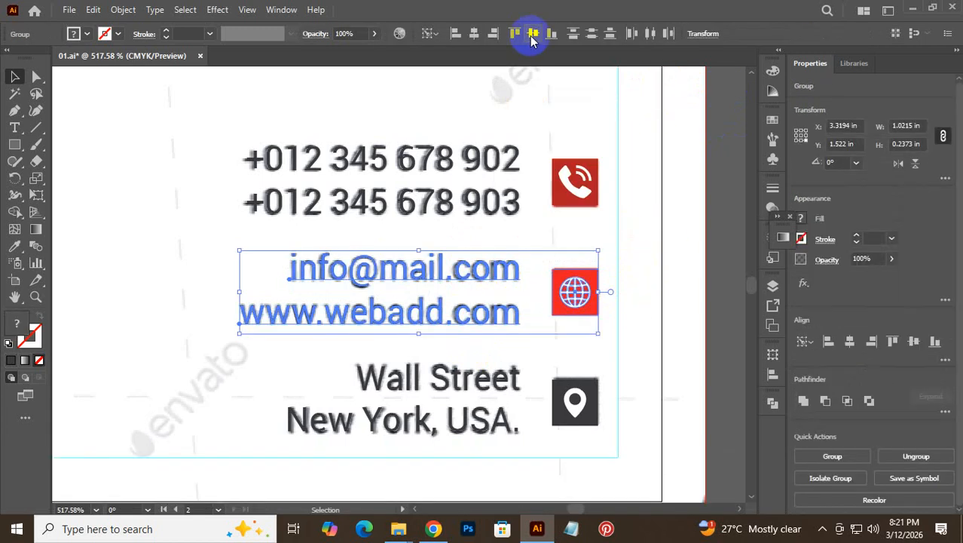
{"action": "left_click", "coordinate": [635, 368]}
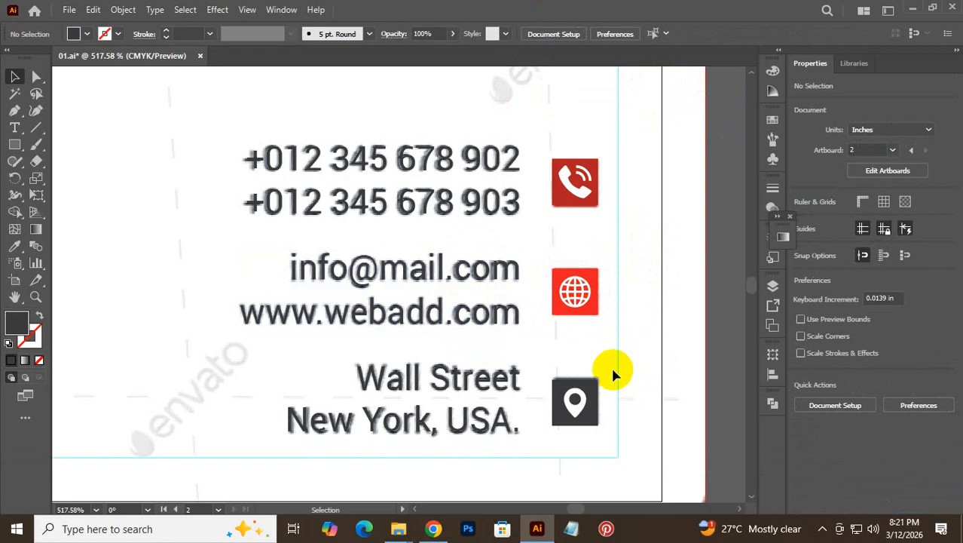
- Group the location pin icon's square and glyph together
{"action": "left_click", "coordinate": [576, 419]}
{"action": "key", "text": "ctrl"}
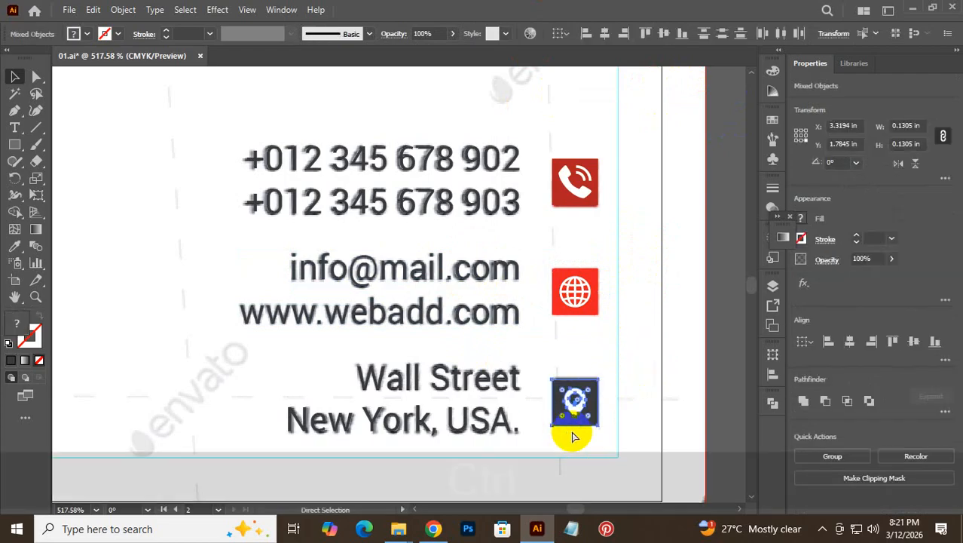
{"action": "key", "text": "ctrl+g"}
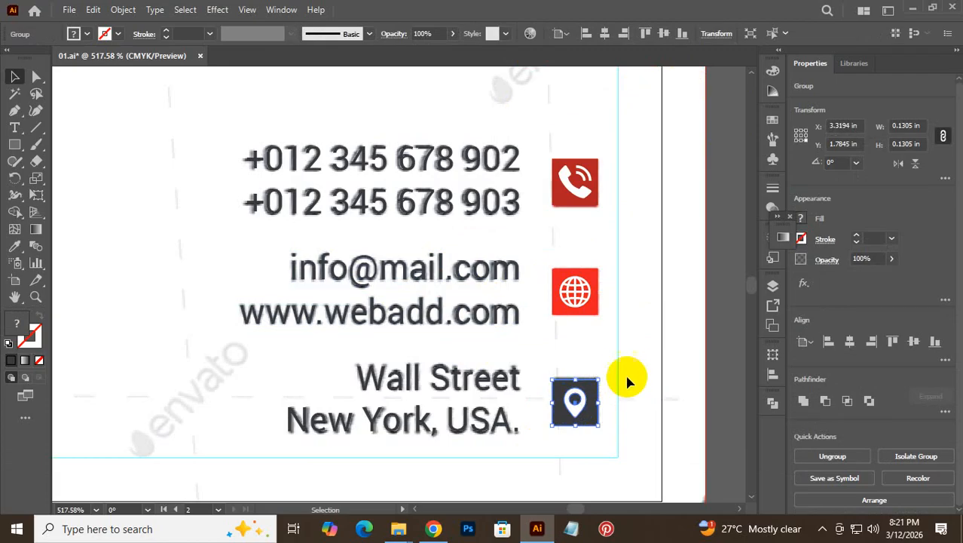
{"action": "left_click_drag", "start_coordinate": [630, 373], "coordinate": [482, 426]}
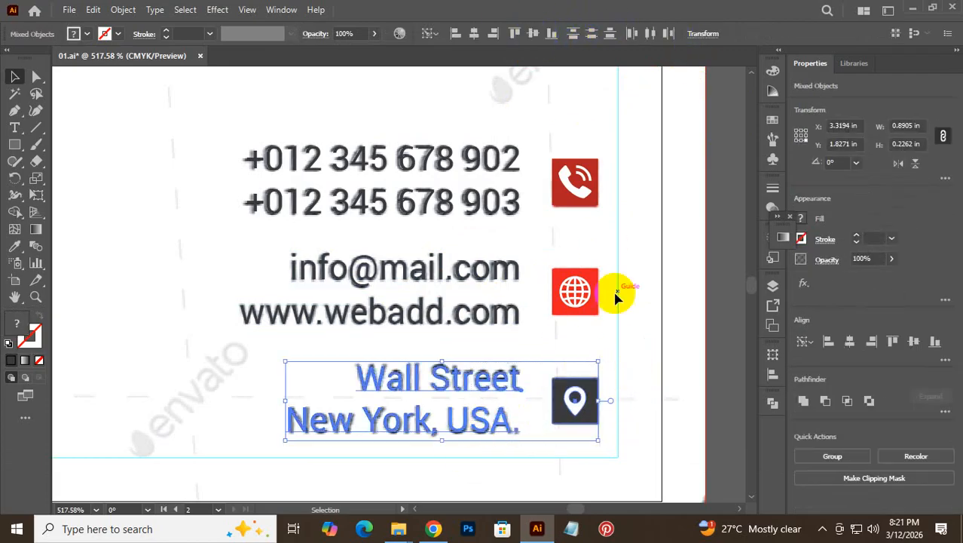
{"action": "left_click", "coordinate": [635, 314]}
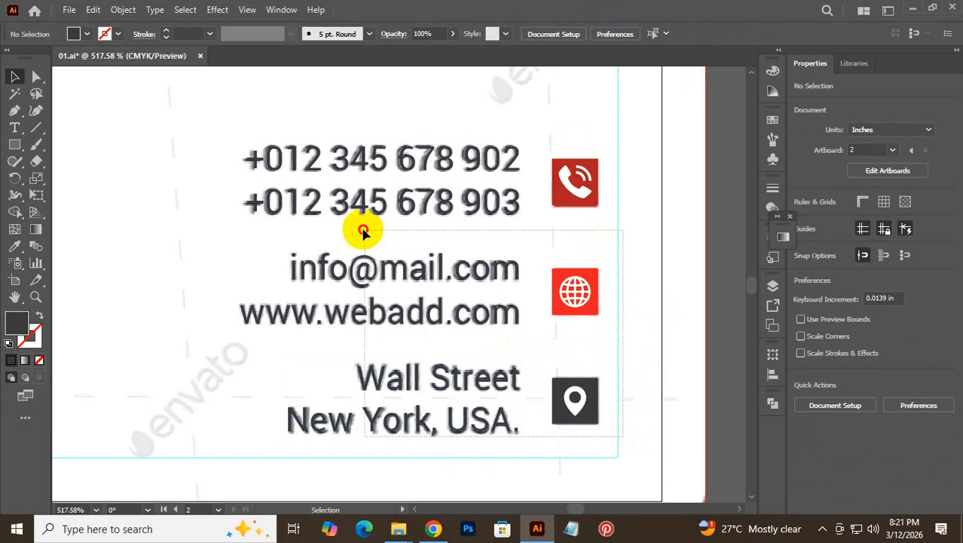
- Group all contact lines and icons into one group and zoom out to the whole card
{"action": "key", "text": "ctrl+a"}
{"action": "key", "text": "ctrl+g"}
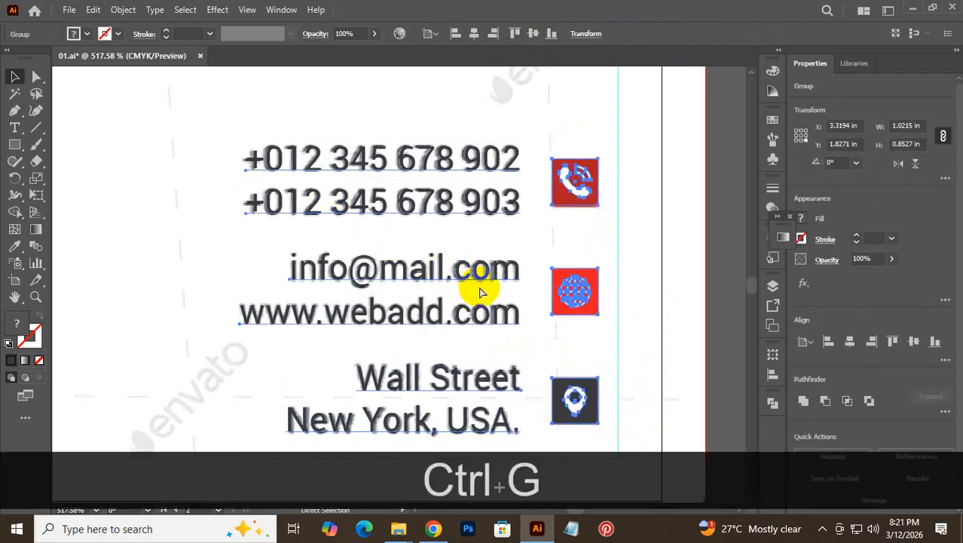
{"action": "left_click", "coordinate": [636, 213]}
{"action": "left_click_drag", "start_coordinate": [441, 254], "coordinate": [361, 260]}
{"action": "key", "text": "ctrl+z"}
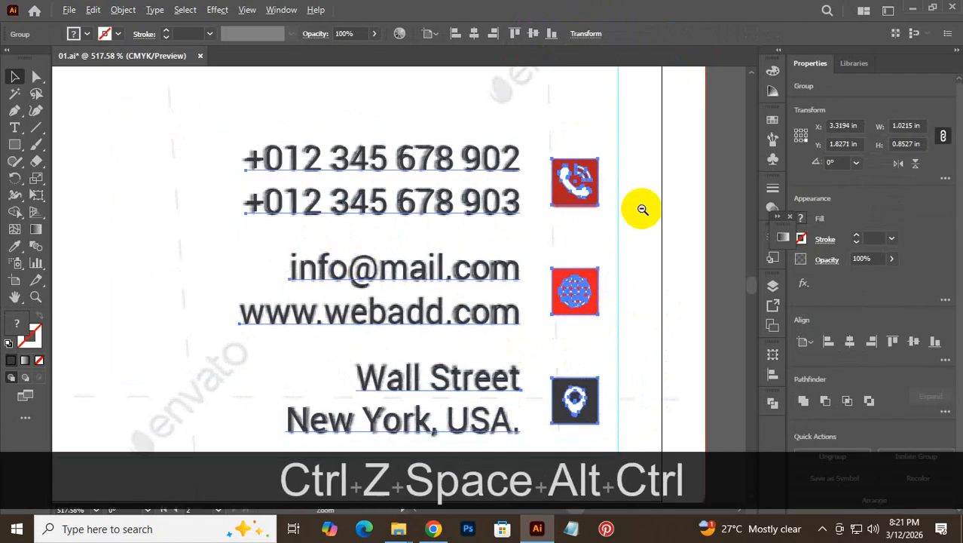
{"action": "left_click_drag", "start_coordinate": [643, 209], "coordinate": [374, 298]}
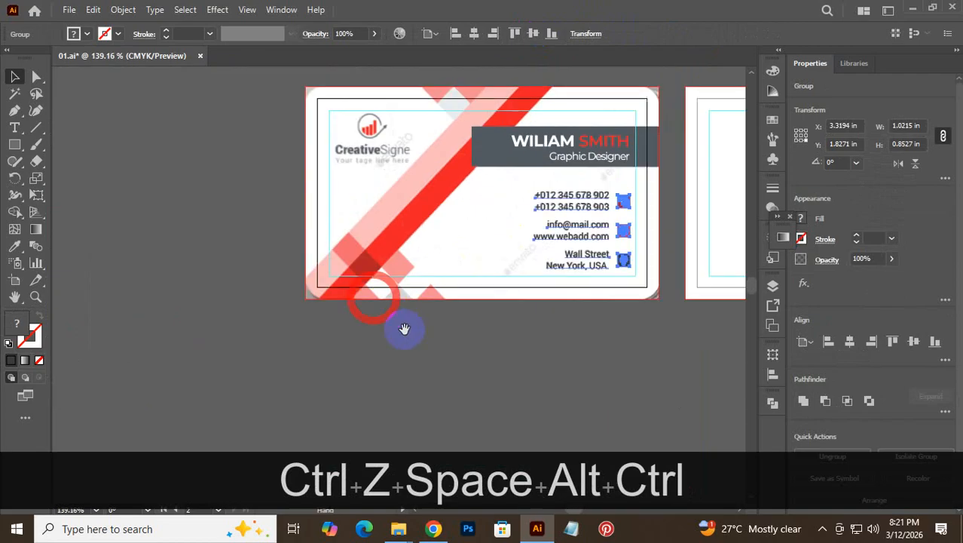
{"action": "left_click", "coordinate": [490, 375]}
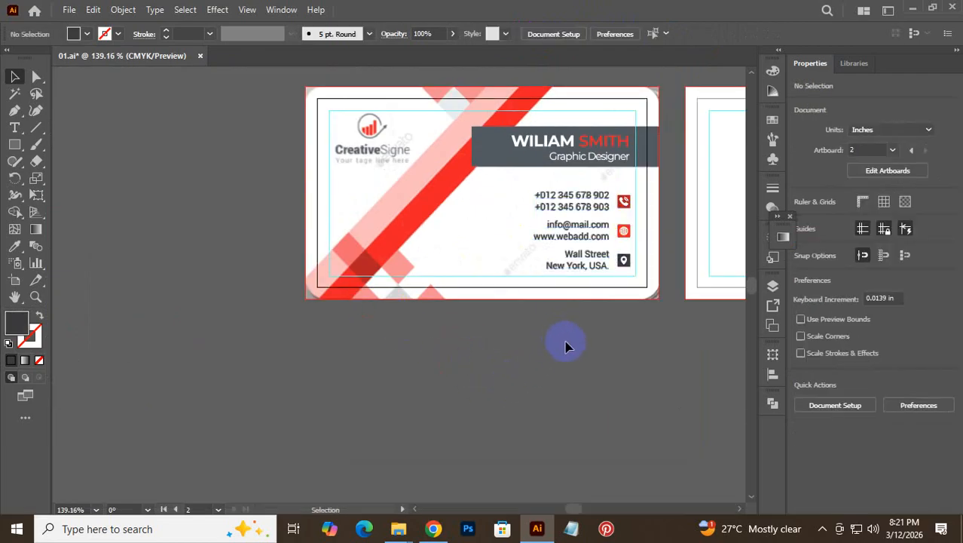
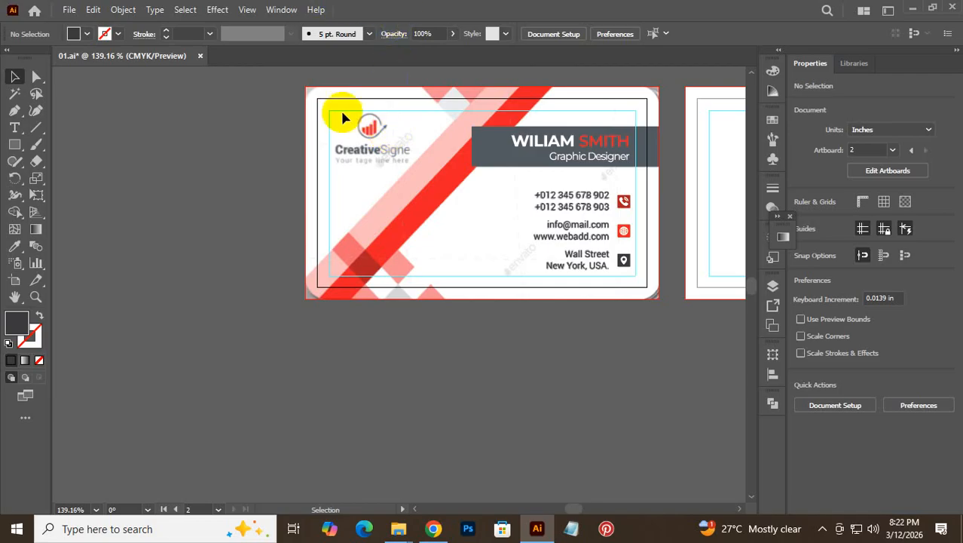
- Zoom in on the logo and type a left-aligned 'Creative Sine' text line below it
{"action": "key", "text": "ctrl+space"}
{"action": "left_click_drag", "start_coordinate": [323, 118], "coordinate": [441, 301]}
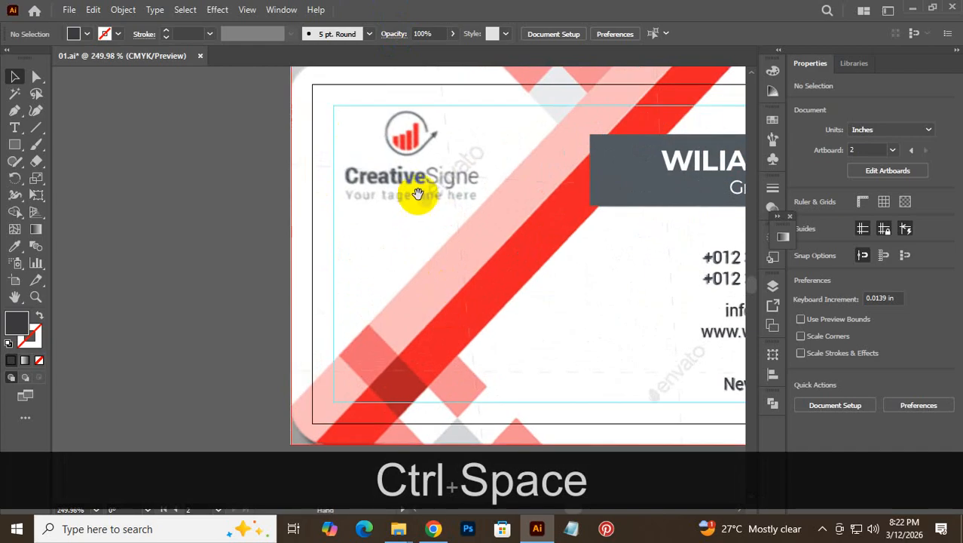
{"action": "left_click_drag", "start_coordinate": [419, 193], "coordinate": [356, 192]}
{"action": "left_click_drag", "start_coordinate": [360, 189], "coordinate": [417, 230]}
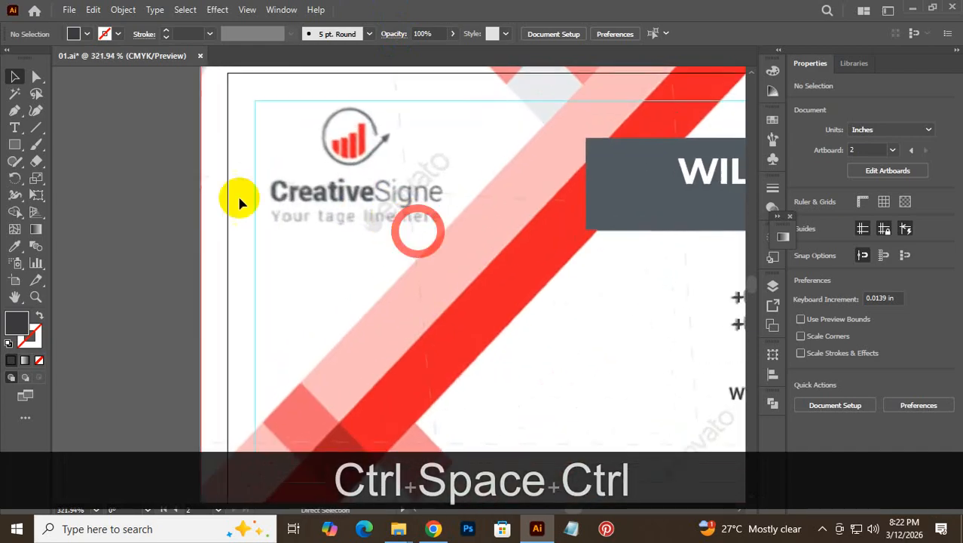
{"action": "left_click", "coordinate": [14, 128]}
{"action": "left_click", "coordinate": [298, 249]}
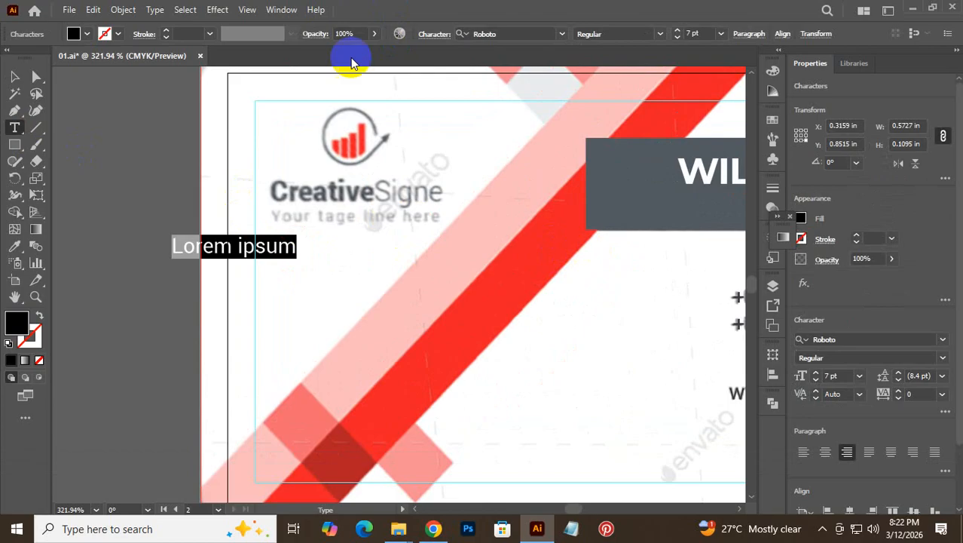
{"action": "left_click", "coordinate": [805, 453]}
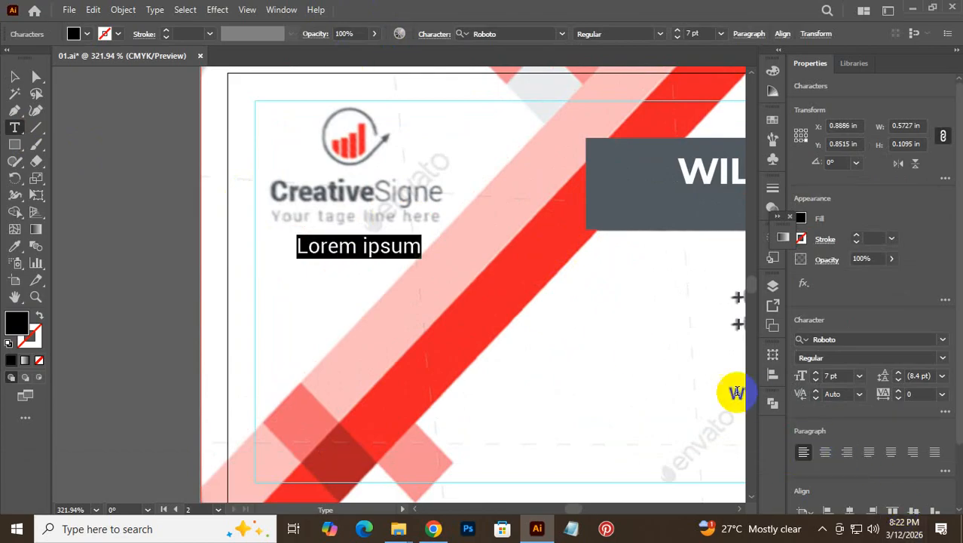
{"action": "type", "text": "Cr"}
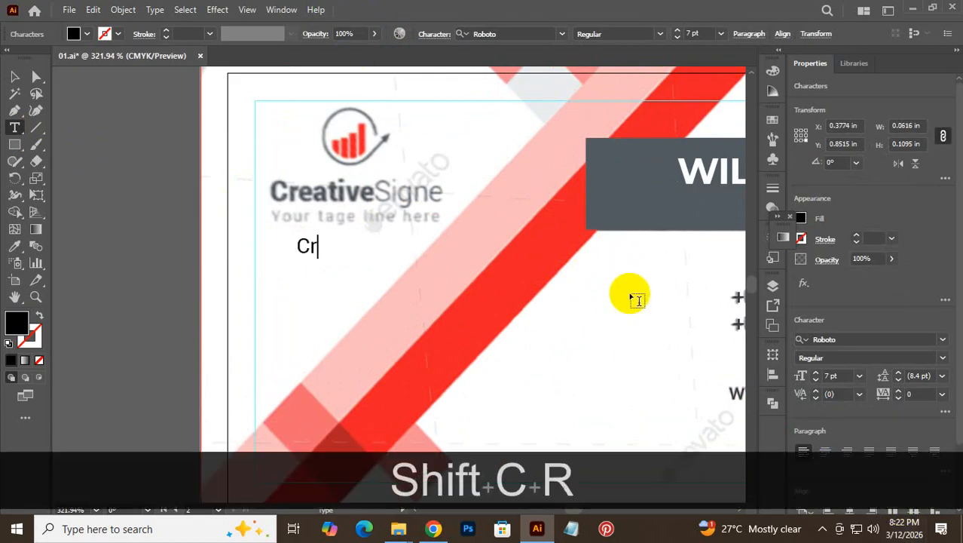
{"action": "type", "text": "eat"}
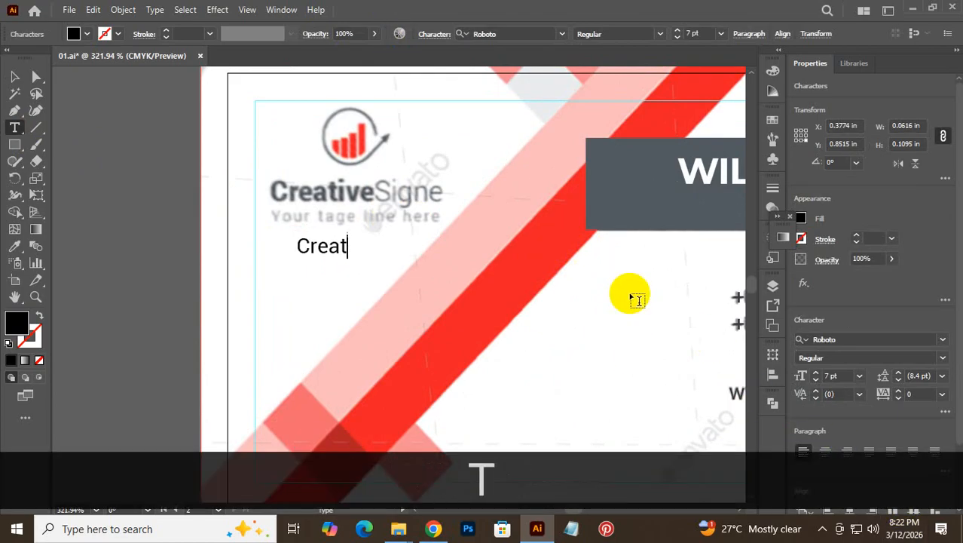
{"action": "type", "text": "ive "}
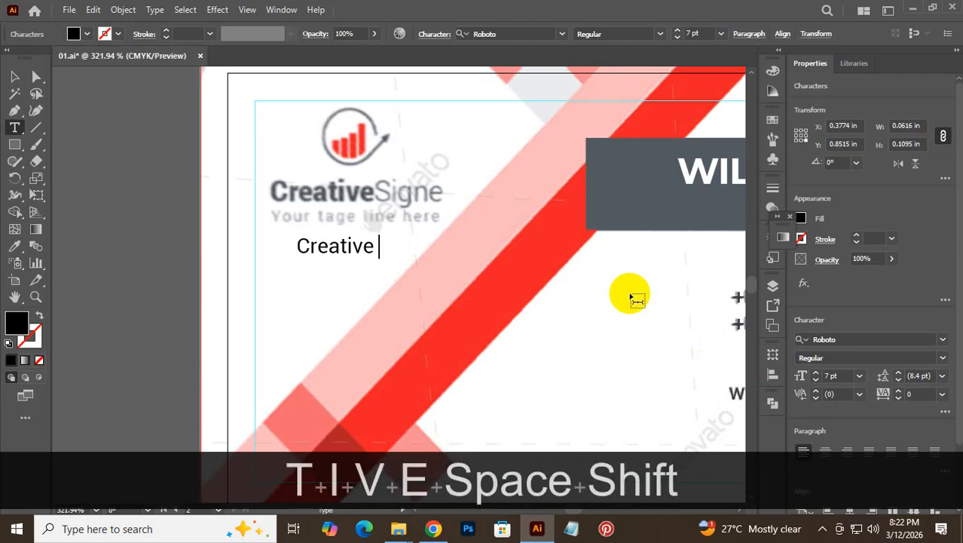
{"action": "type", "text": "Sine"}
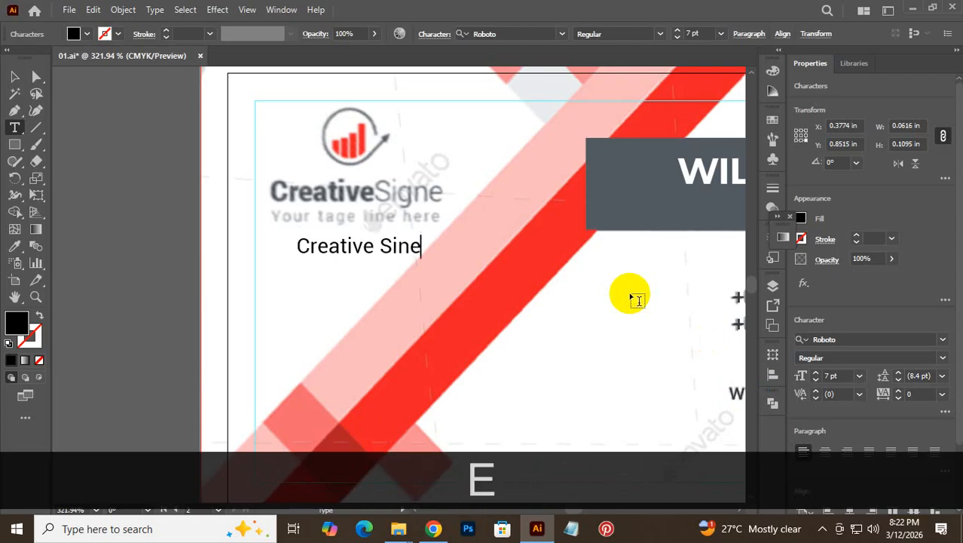
- Make 'Creative' bold and set 'Sine' back to regular weight
{"action": "key", "text": "ctrl+a"}
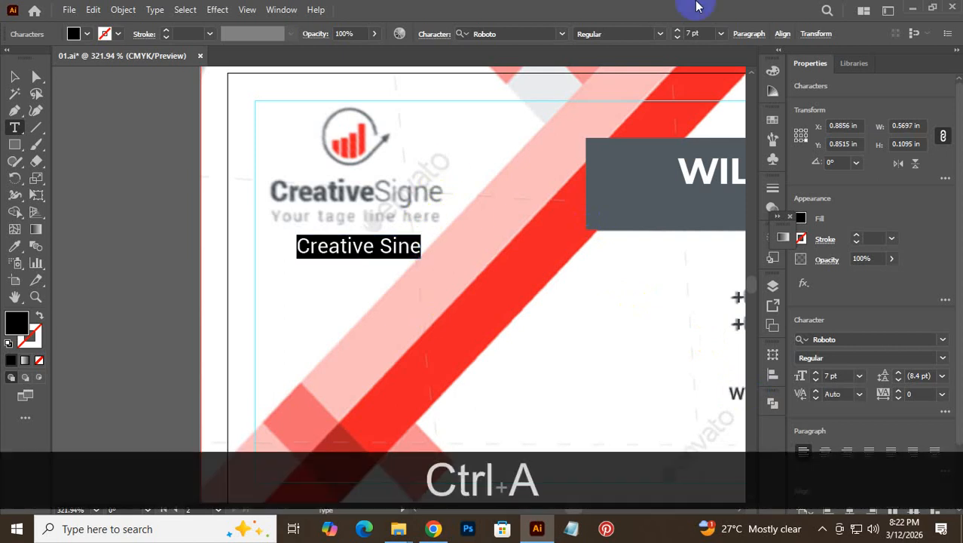
{"action": "left_click", "coordinate": [662, 33]}
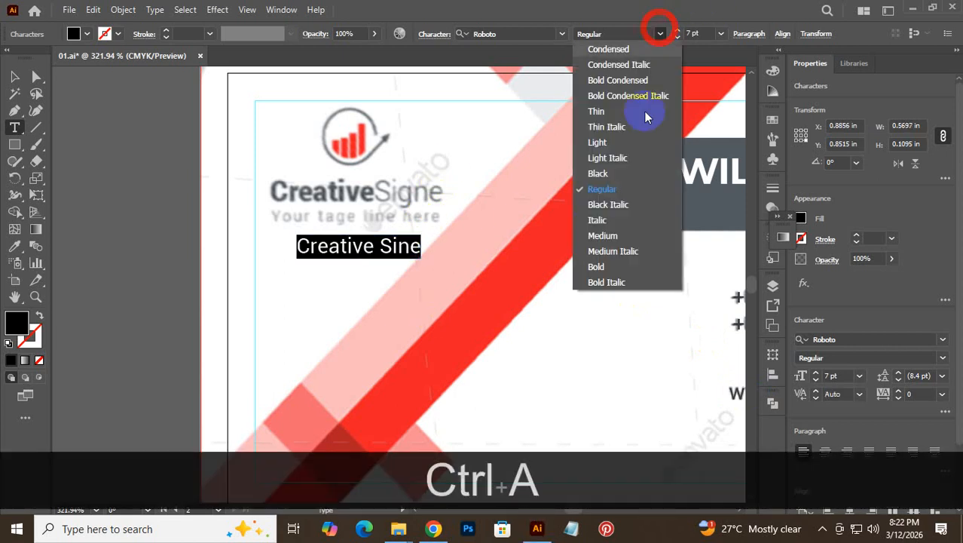
{"action": "left_click", "coordinate": [623, 265]}
{"action": "left_click", "coordinate": [380, 247]}
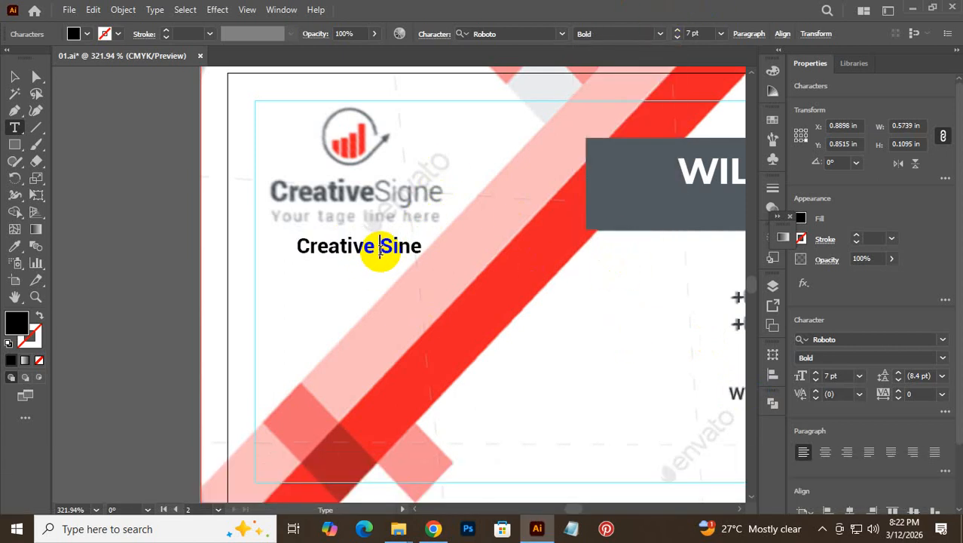
{"action": "left_click_drag", "start_coordinate": [377, 249], "coordinate": [187, 250]}
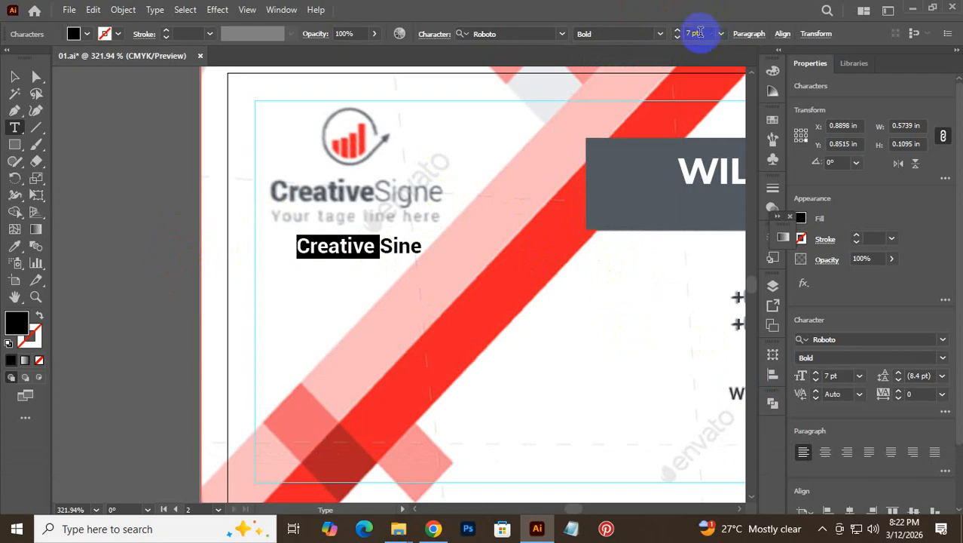
{"action": "double_click", "coordinate": [402, 249]}
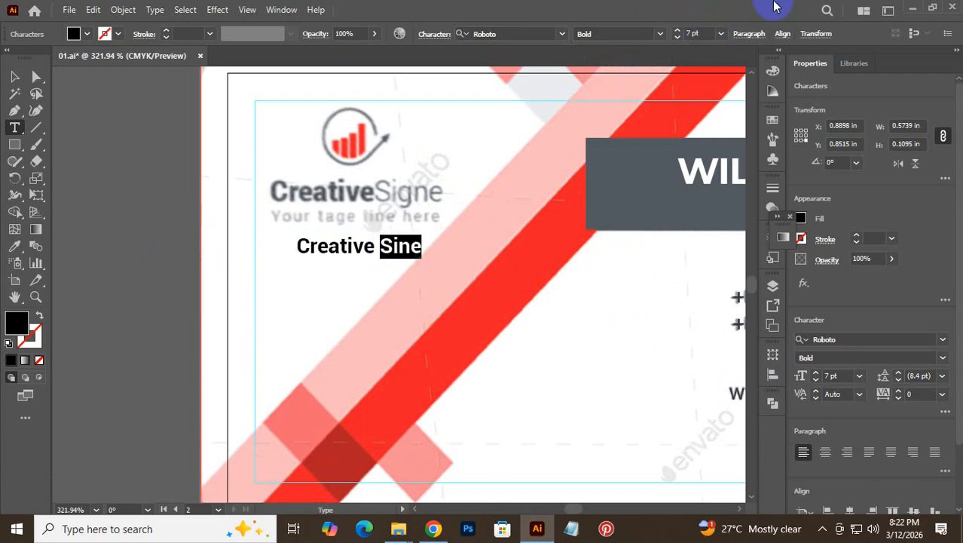
{"action": "left_click", "coordinate": [661, 33]}
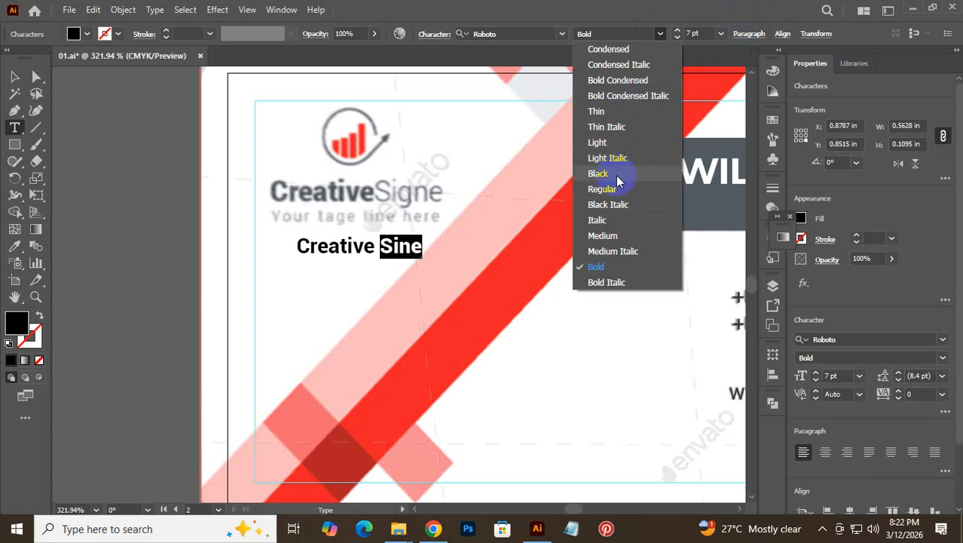
{"action": "left_click", "coordinate": [610, 189]}
- Colour the whole line with the name box's dark gray and reposition it below the logo
{"action": "left_click_drag", "start_coordinate": [287, 240], "coordinate": [302, 236]}
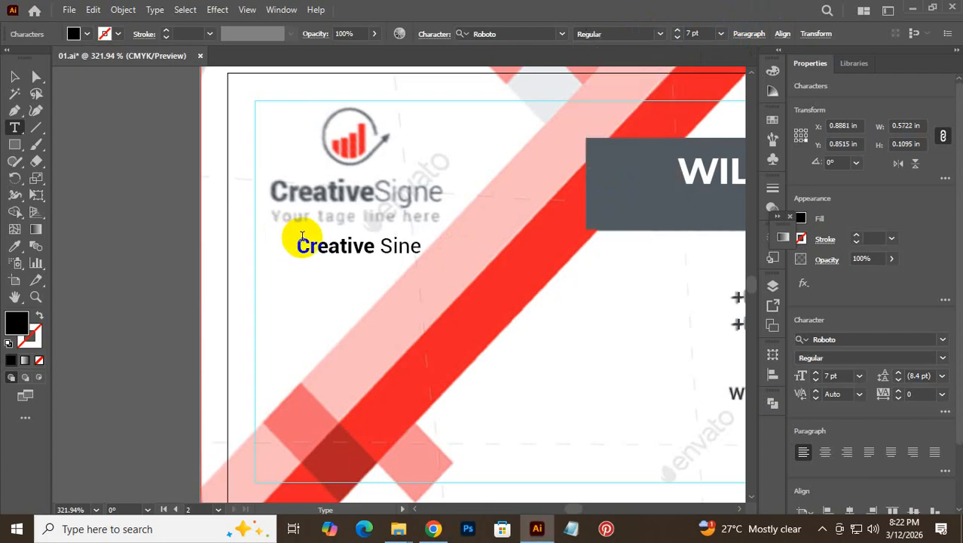
{"action": "left_click", "coordinate": [302, 238]}
{"action": "triple_click", "coordinate": [305, 244]}
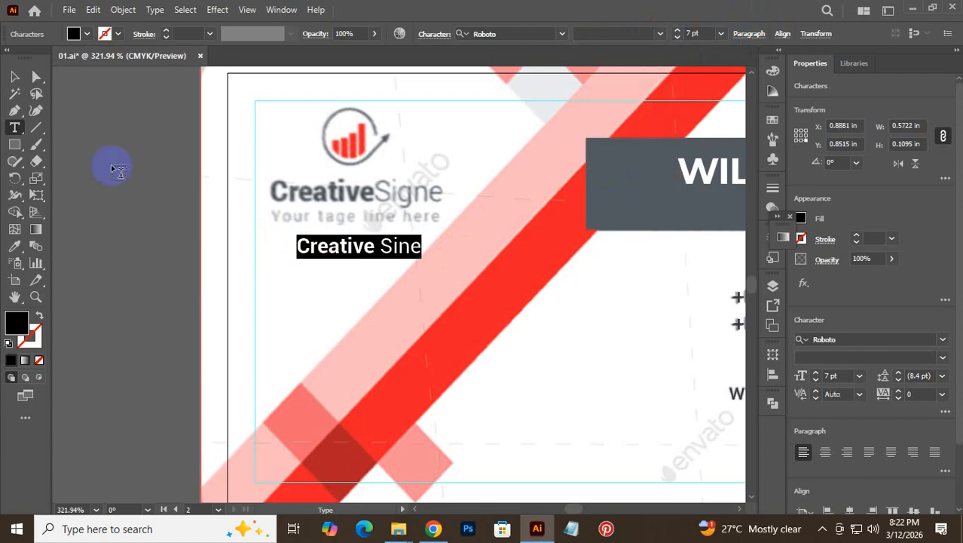
{"action": "left_click", "coordinate": [13, 248]}
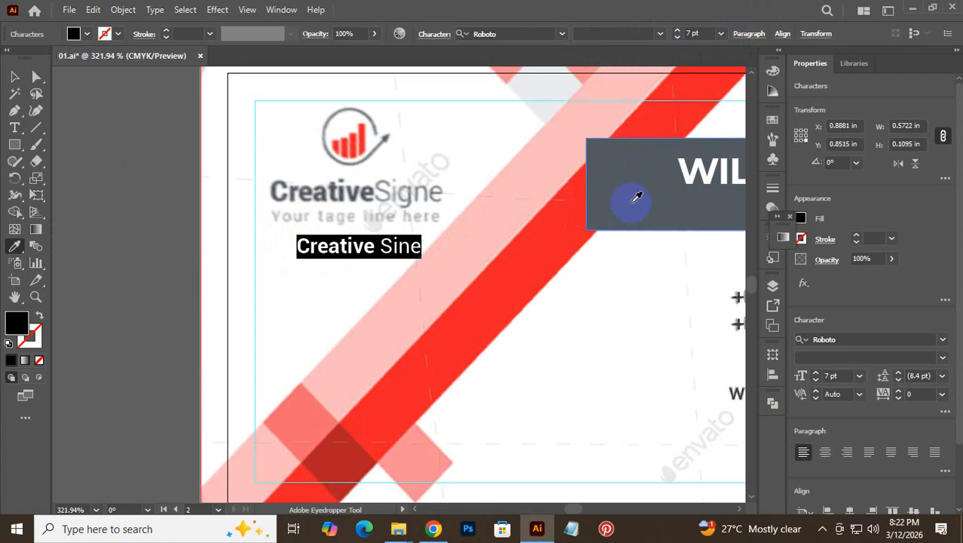
{"action": "left_click", "coordinate": [630, 200]}
{"action": "left_click", "coordinate": [14, 76]}
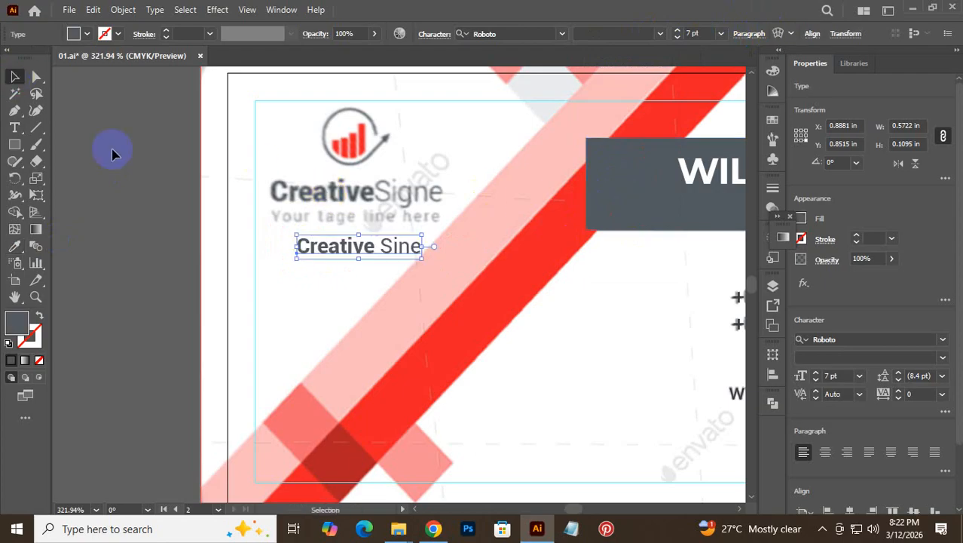
{"action": "left_click_drag", "start_coordinate": [379, 249], "coordinate": [358, 263]}
- Enlarge the font size and change the text to 'Creative Signe'
{"action": "double_click", "coordinate": [361, 263]}
{"action": "key", "text": "ctrl+a"}
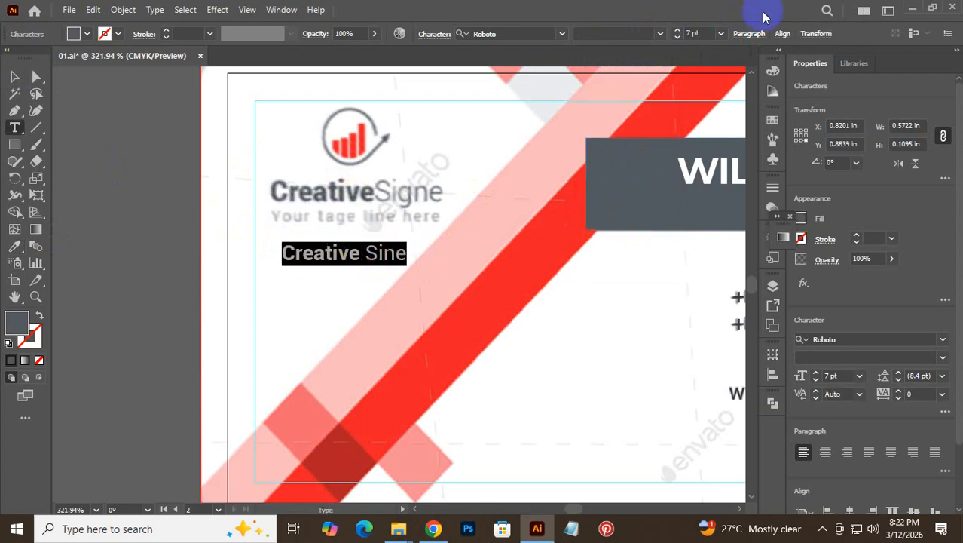
{"action": "left_click", "coordinate": [704, 32]}
{"action": "scroll", "coordinate": [703, 32], "scroll_direction": "up", "scroll_amount": 4}
{"action": "scroll", "coordinate": [703, 32], "scroll_direction": "up", "scroll_amount": 1}
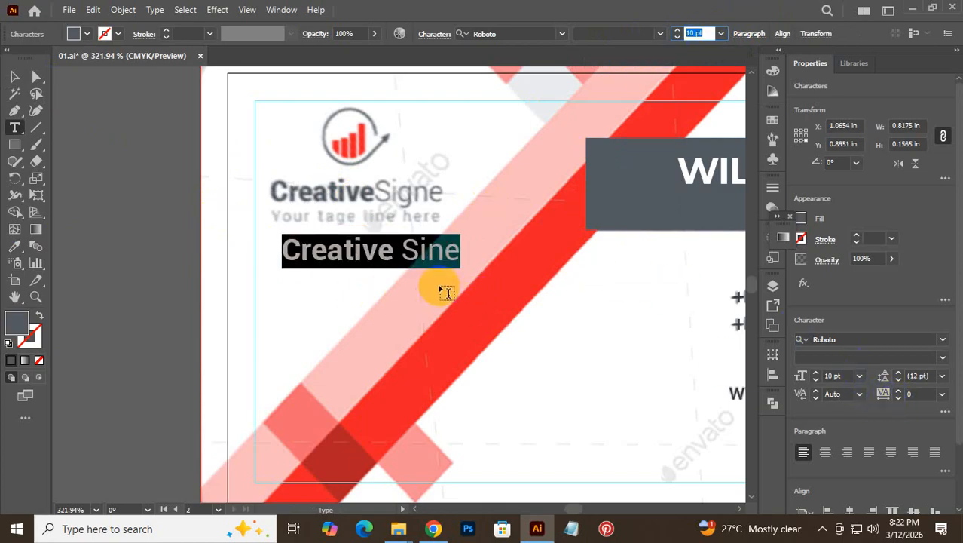
{"action": "left_click", "coordinate": [428, 247]}
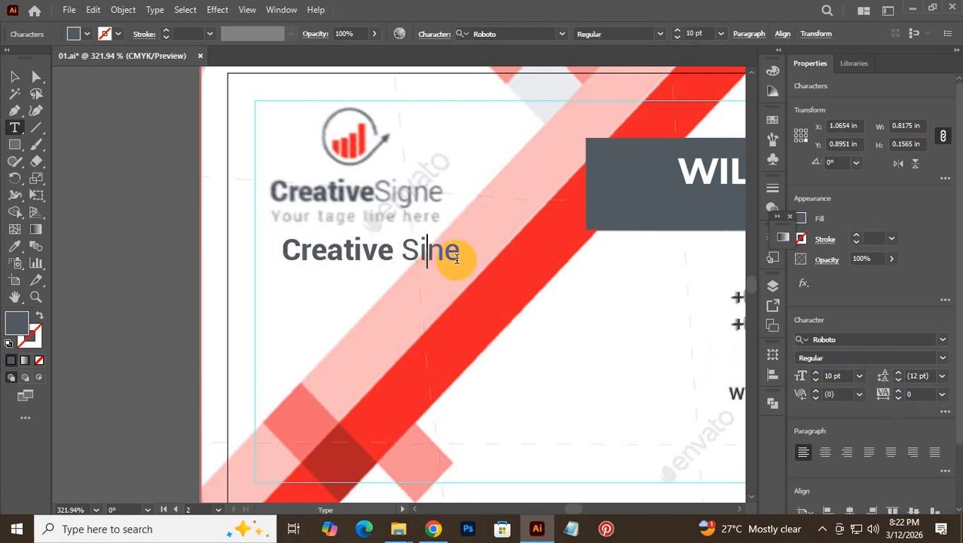
{"action": "type", "text": "g"}
- Tighten the letter spacing and remove the space to form 'CreativeSigne'
{"action": "key", "text": "ctrl"}
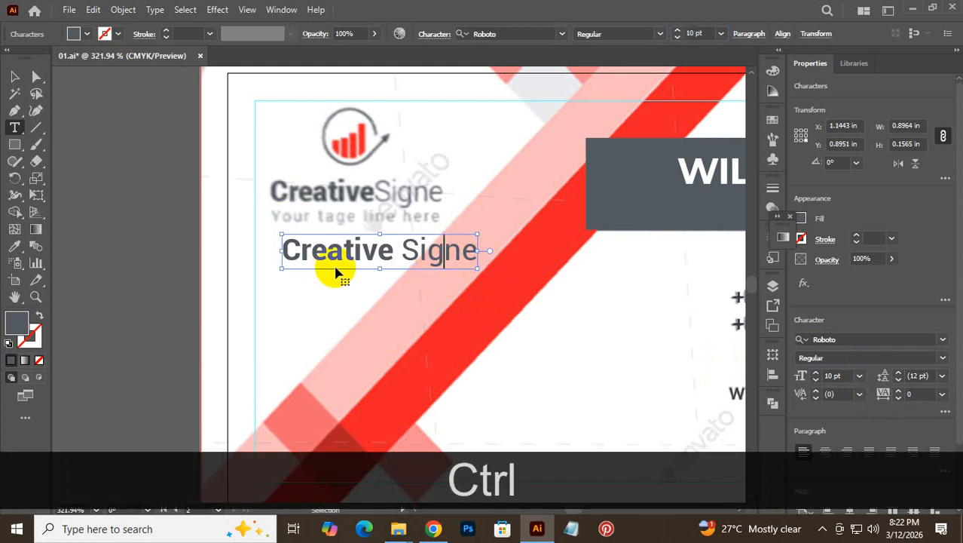
{"action": "key", "text": "ctrl+a"}
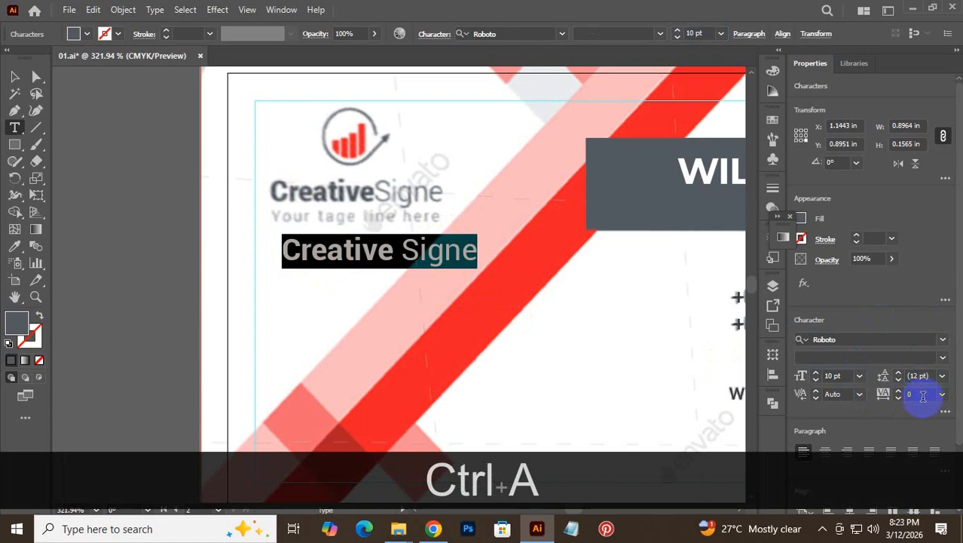
{"action": "left_click", "coordinate": [923, 394]}
{"action": "scroll", "coordinate": [918, 395], "scroll_direction": "down", "scroll_amount": 5}
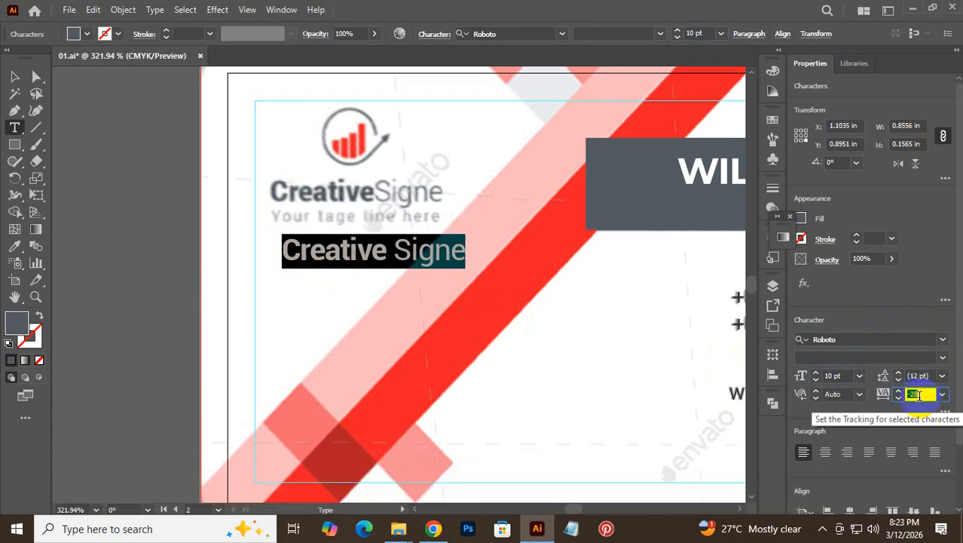
{"action": "scroll", "coordinate": [919, 395], "scroll_direction": "down", "scroll_amount": 5}
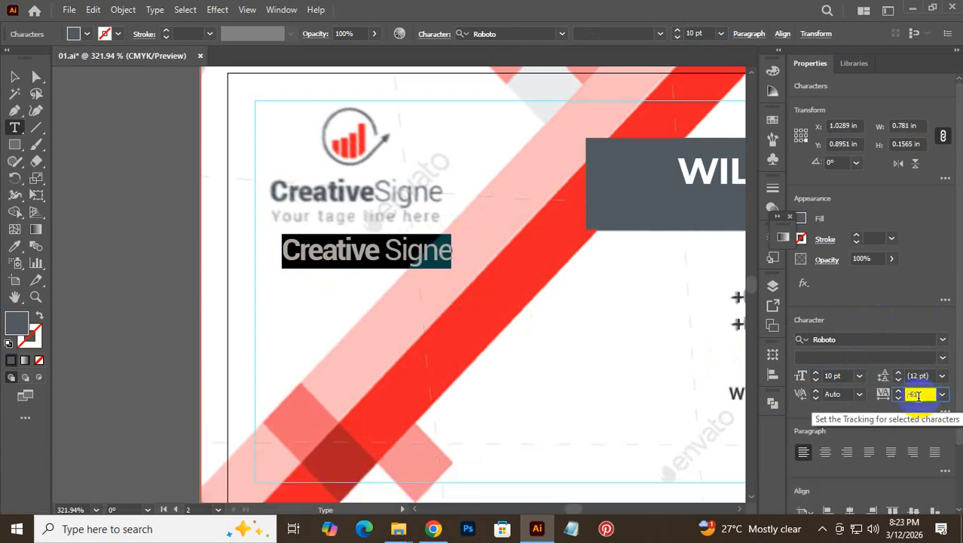
{"action": "scroll", "coordinate": [918, 395], "scroll_direction": "down", "scroll_amount": 2}
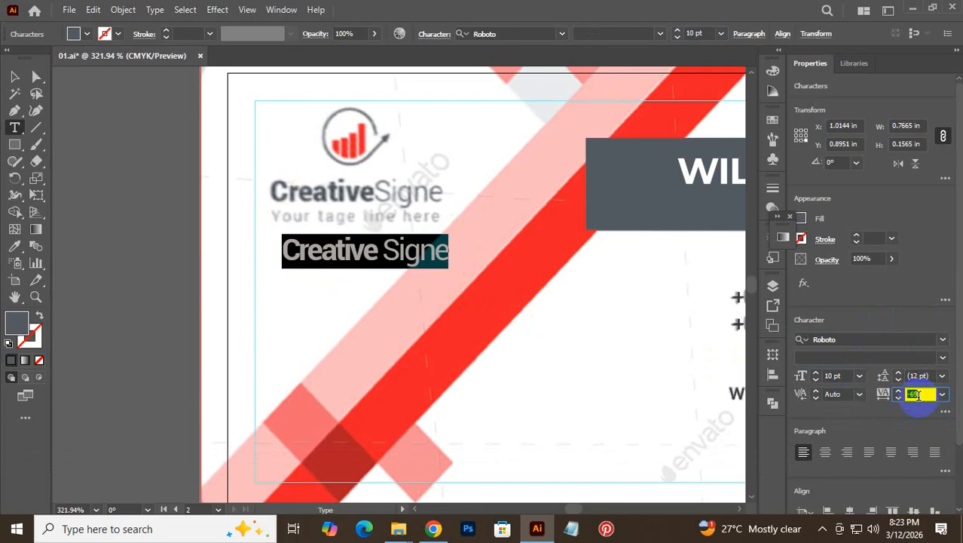
{"action": "left_click", "coordinate": [383, 254]}
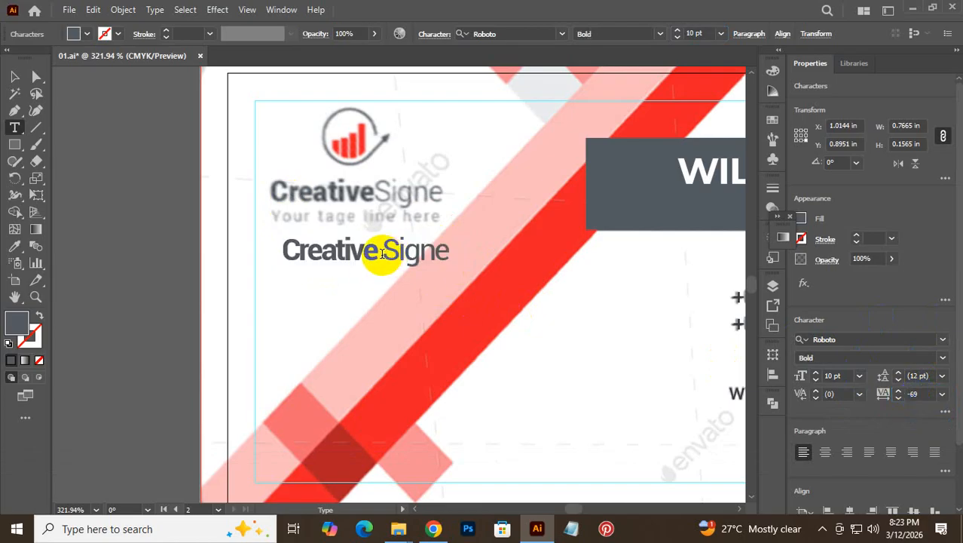
{"action": "left_click", "coordinate": [385, 252]}
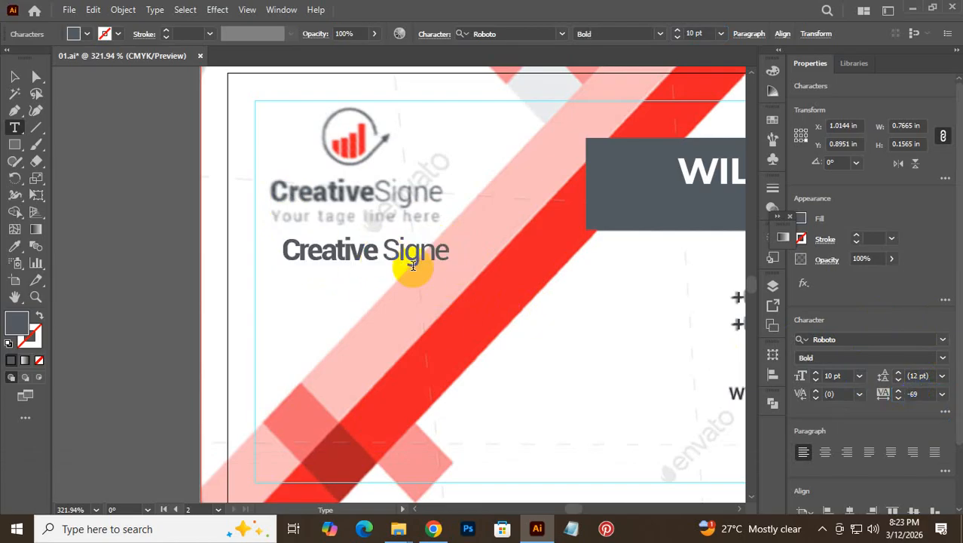
{"action": "key", "text": "BackSpace"}
- Move CreativeSigne onto the original logo wordmark and set its tracking to -35
{"action": "left_click", "coordinate": [15, 76]}
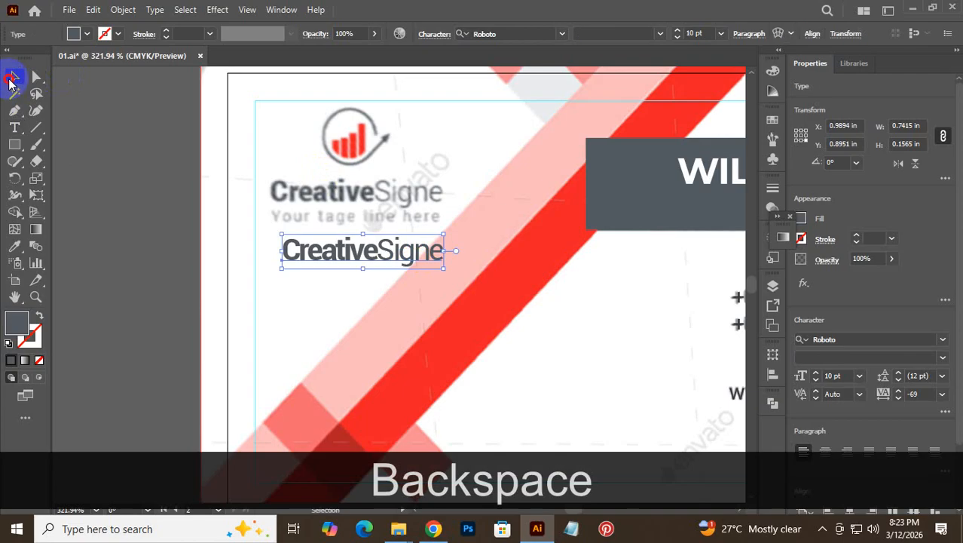
{"action": "left_click_drag", "start_coordinate": [305, 240], "coordinate": [299, 190]}
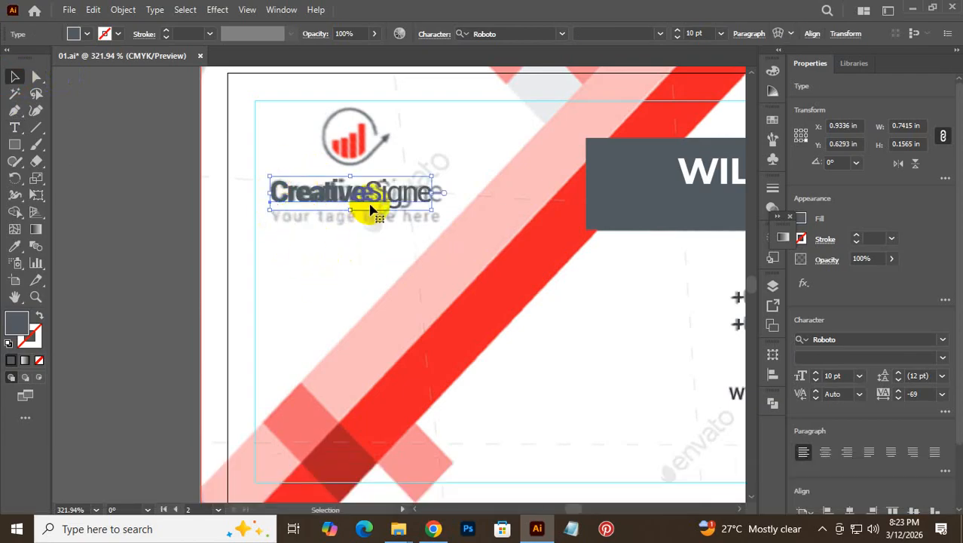
{"action": "left_click", "coordinate": [338, 262]}
{"action": "double_click", "coordinate": [392, 198]}
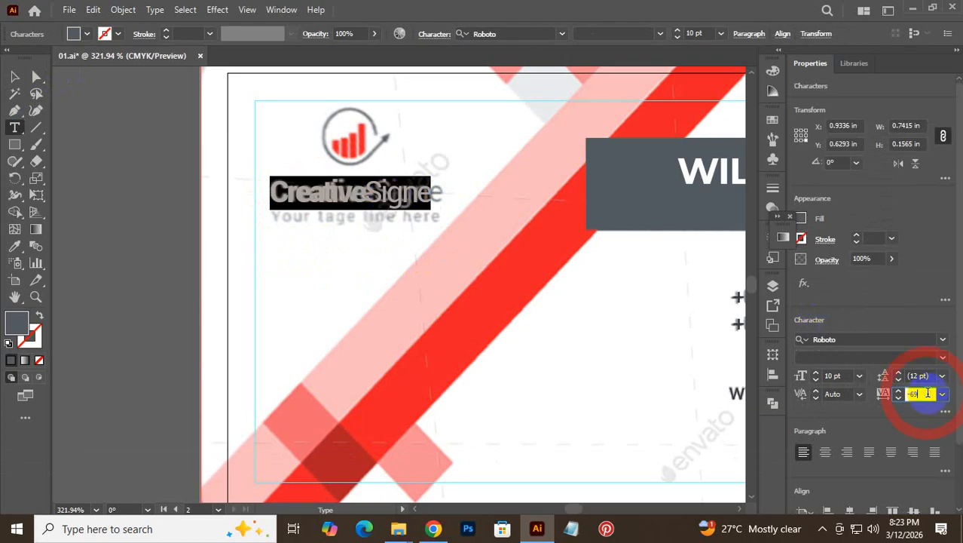
{"action": "scroll", "coordinate": [928, 393], "scroll_direction": "up", "scroll_amount": 7}
{"action": "scroll", "coordinate": [929, 393], "scroll_direction": "up", "scroll_amount": 20}
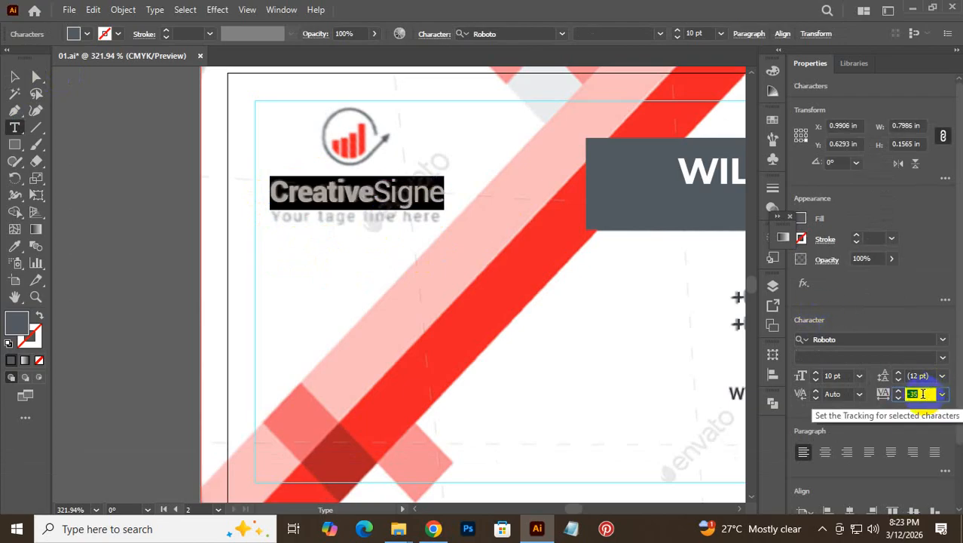
{"action": "left_click", "coordinate": [15, 77]}
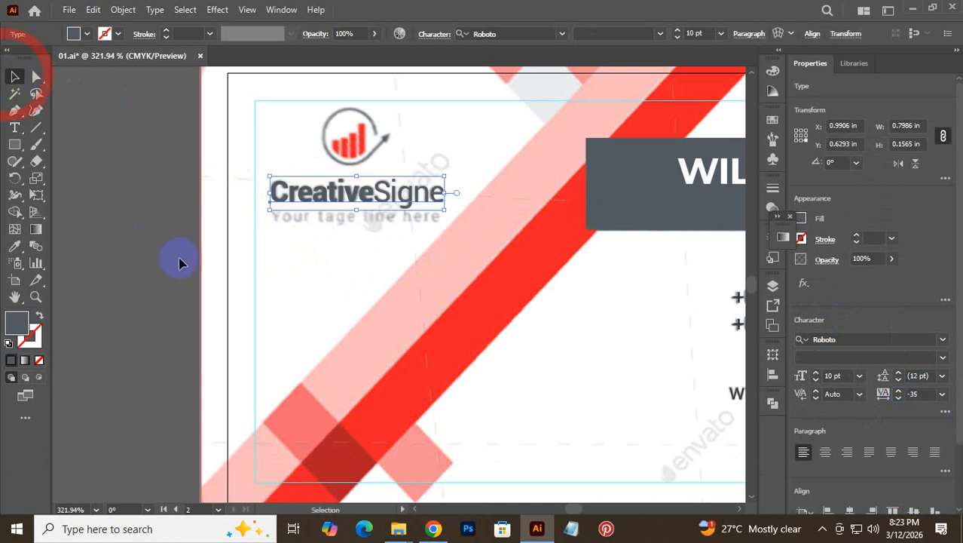
- Type the tagline 'Your tage line here' and colour it the dark grey of the name box
{"action": "left_click", "coordinate": [178, 262]}
{"action": "left_click", "coordinate": [15, 127]}
{"action": "left_click", "coordinate": [304, 256]}
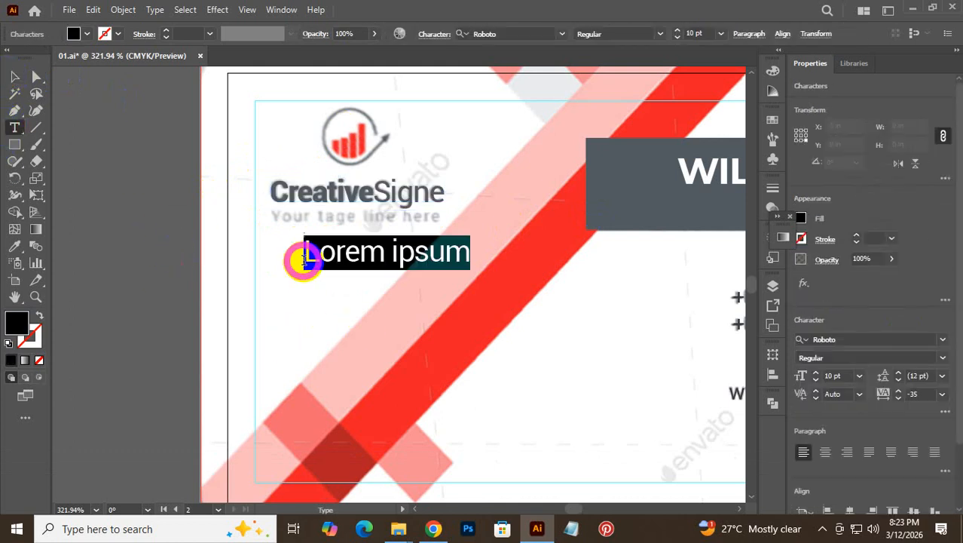
{"action": "type", "text": "Yo"}
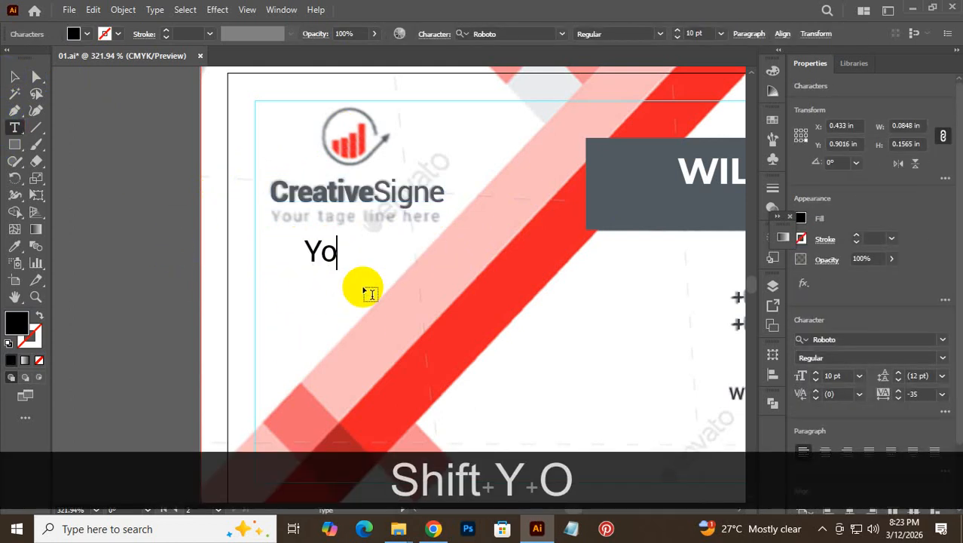
{"action": "type", "text": "ur "}
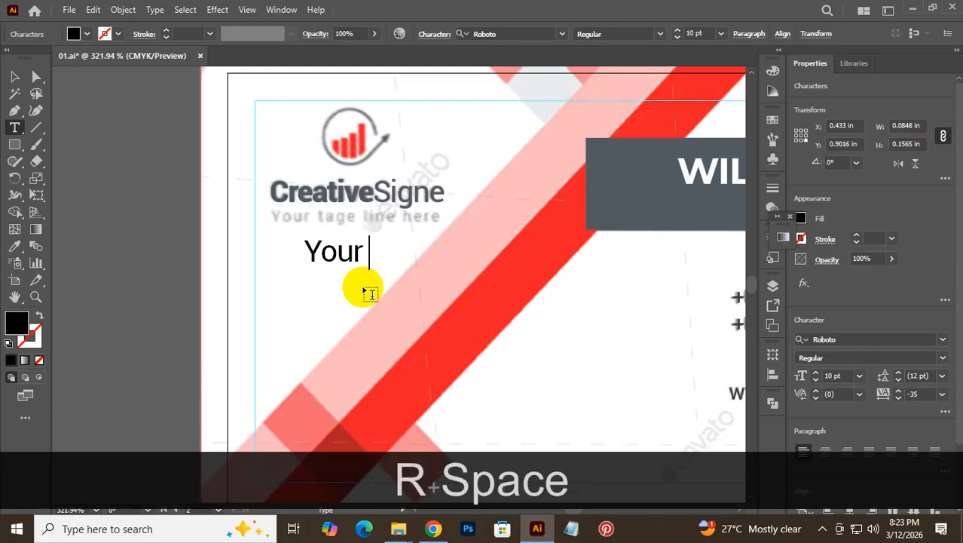
{"action": "type", "text": "tage "}
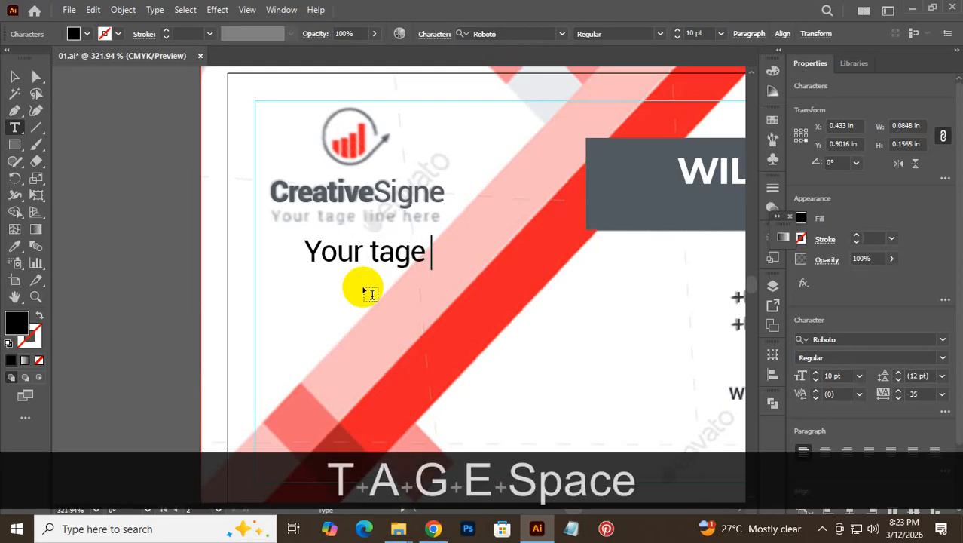
{"action": "type", "text": "line "}
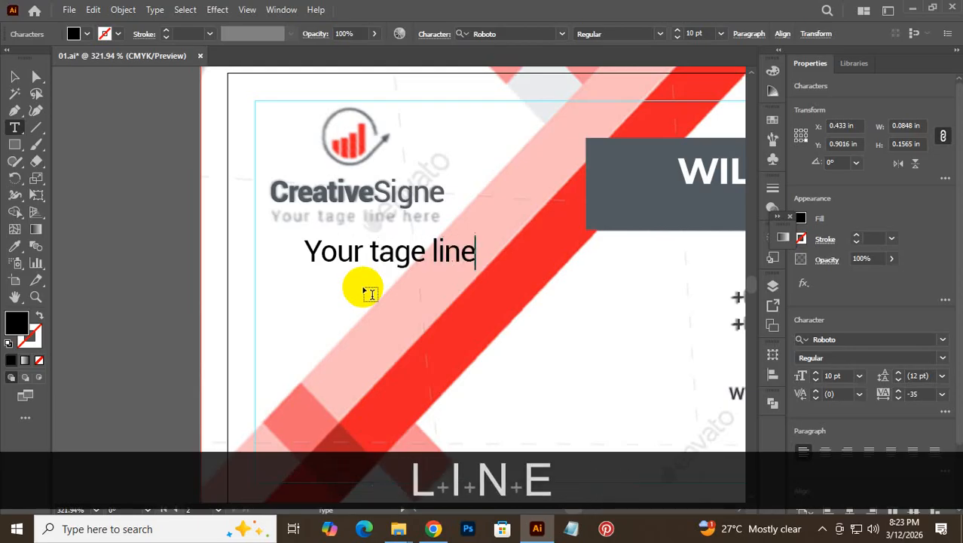
{"action": "type", "text": "here"}
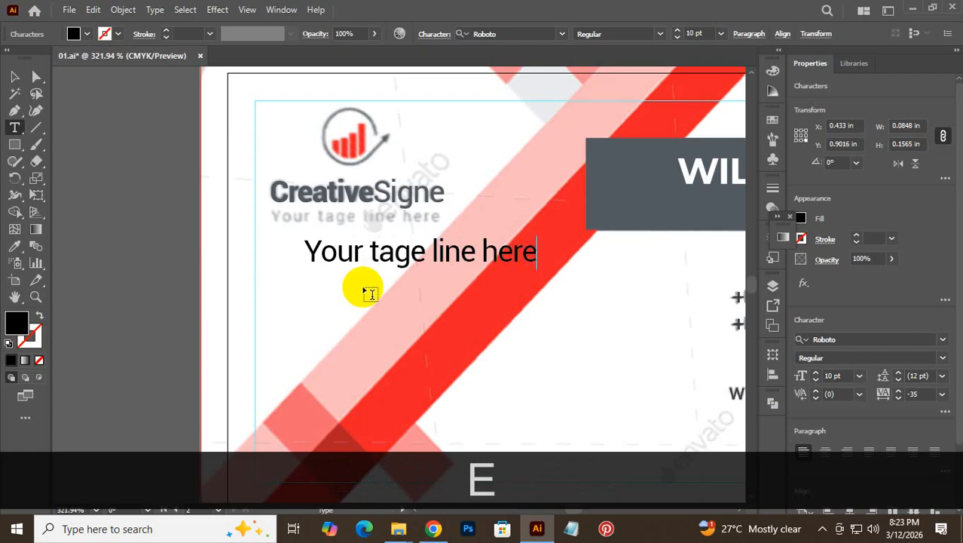
{"action": "key", "text": "ctrl+a"}
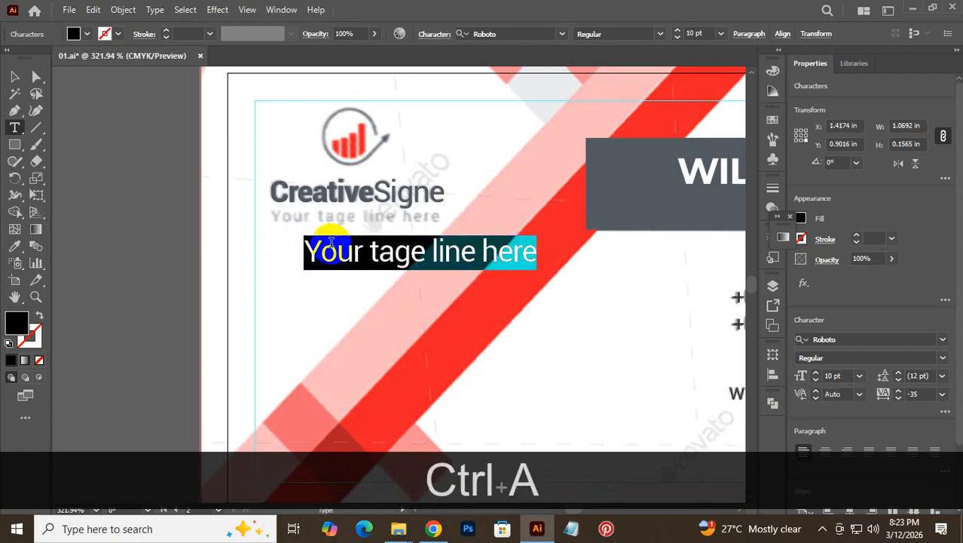
{"action": "left_click", "coordinate": [14, 245]}
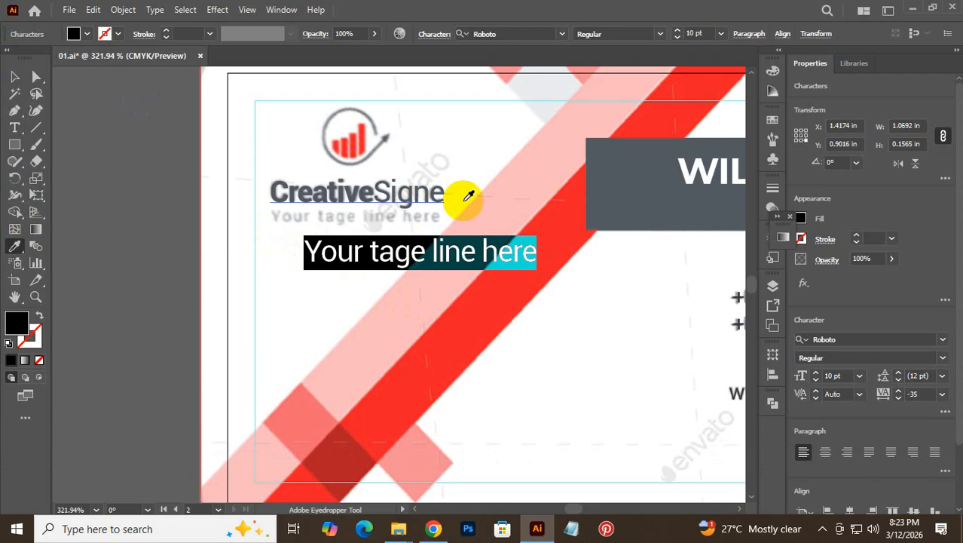
{"action": "left_click", "coordinate": [614, 166]}
{"action": "left_click", "coordinate": [10, 76]}
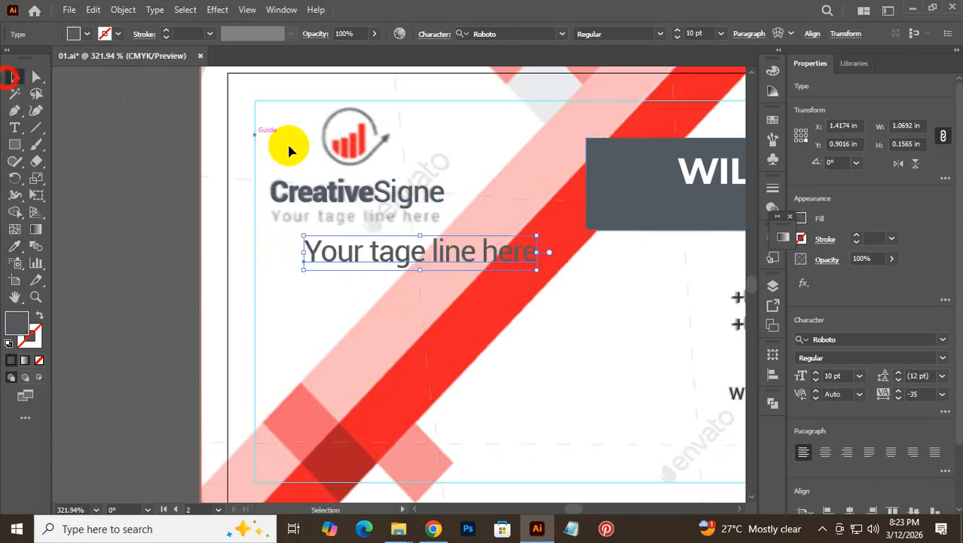
- Place the tagline over the reference tagline and set it to 6 pt
{"action": "left_click_drag", "start_coordinate": [452, 257], "coordinate": [418, 256]}
{"action": "left_click", "coordinate": [720, 35]}
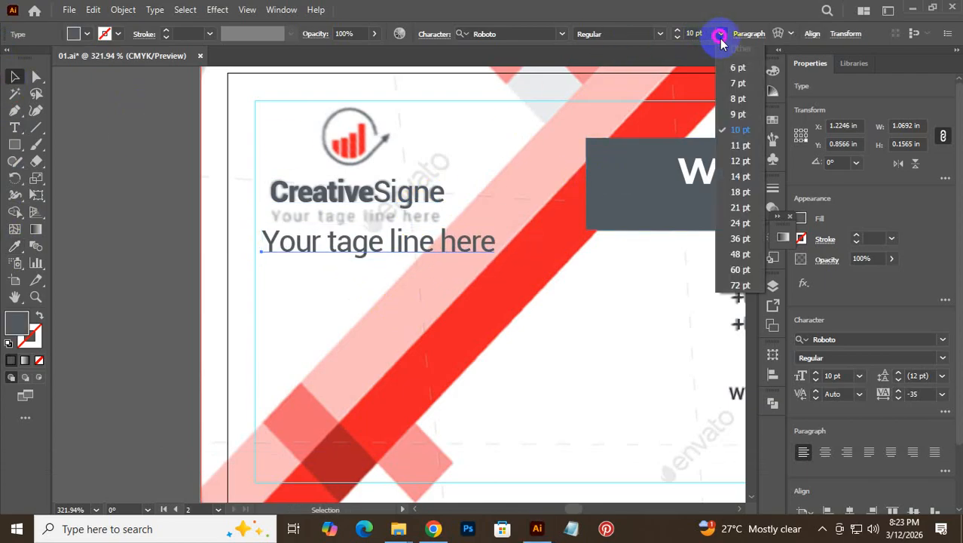
{"action": "left_click", "coordinate": [740, 78]}
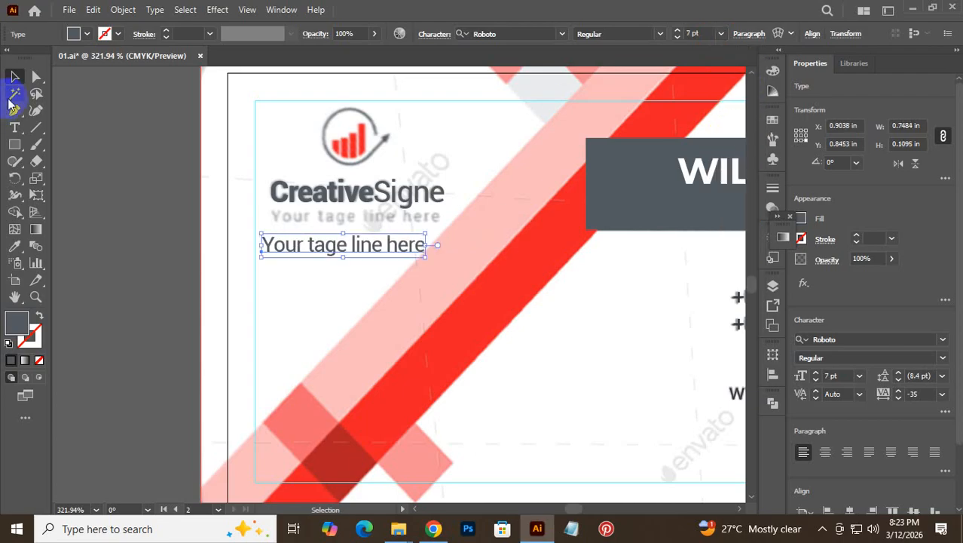
{"action": "left_click_drag", "start_coordinate": [327, 246], "coordinate": [338, 219]}
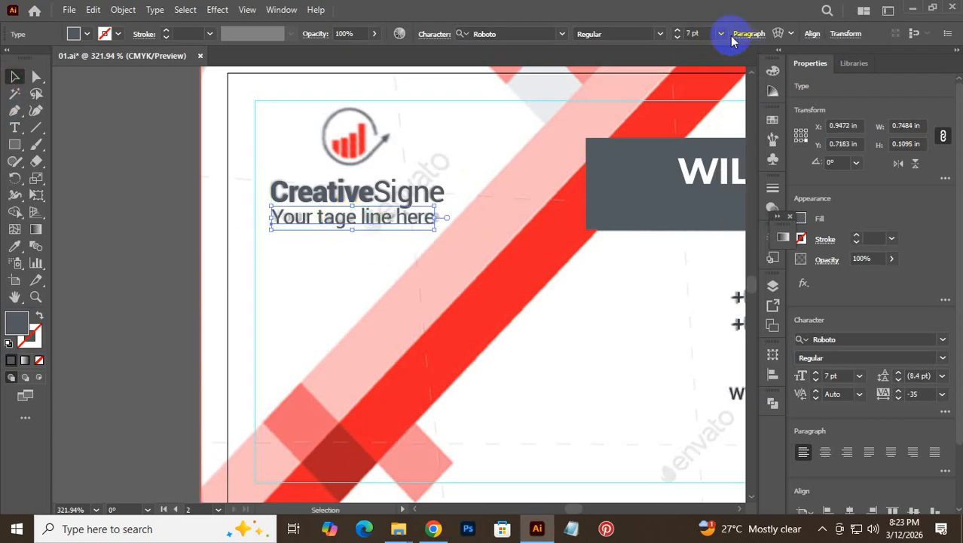
{"action": "type", "text": "6"}
{"action": "key", "text": "Return"}
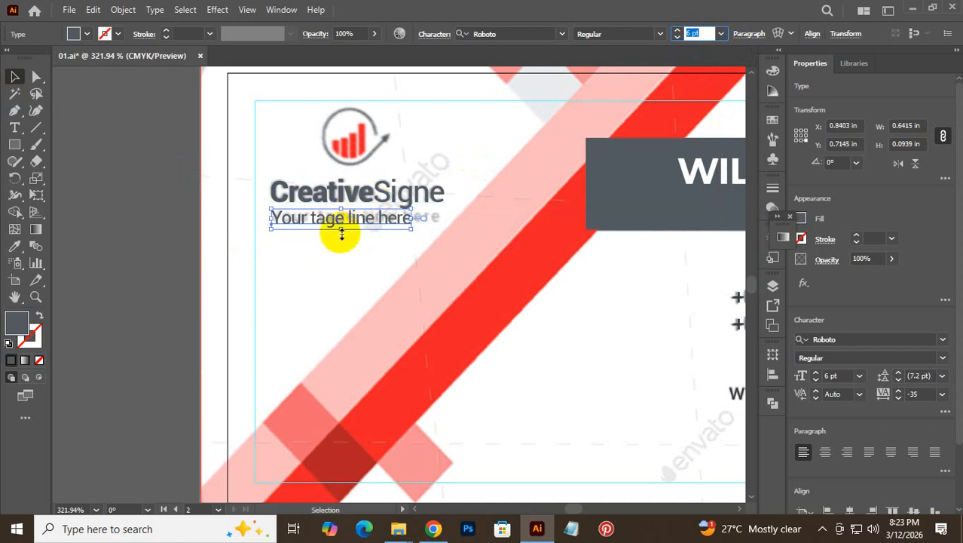
- Widen the tagline's letter spacing to tracking 48
{"action": "double_click", "coordinate": [366, 227]}
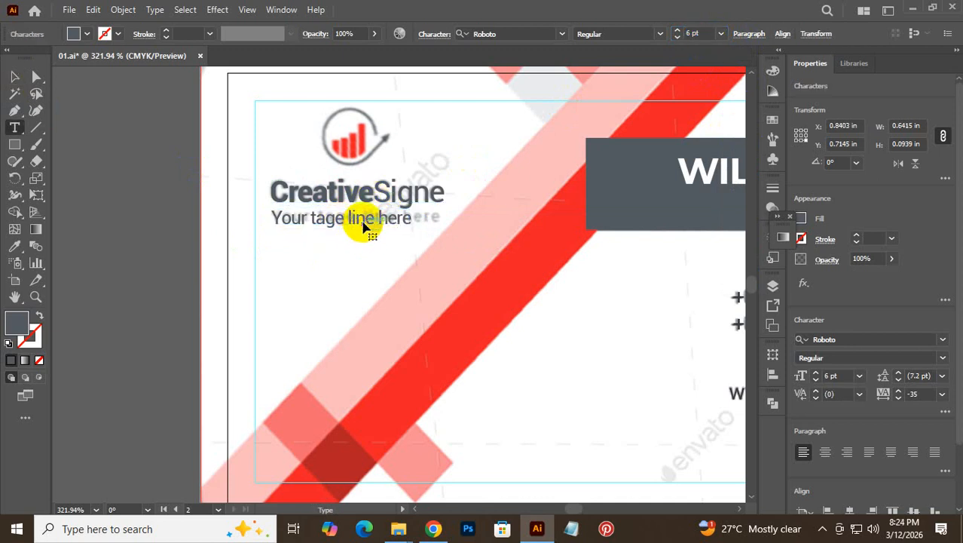
{"action": "key", "text": "ctrl+a"}
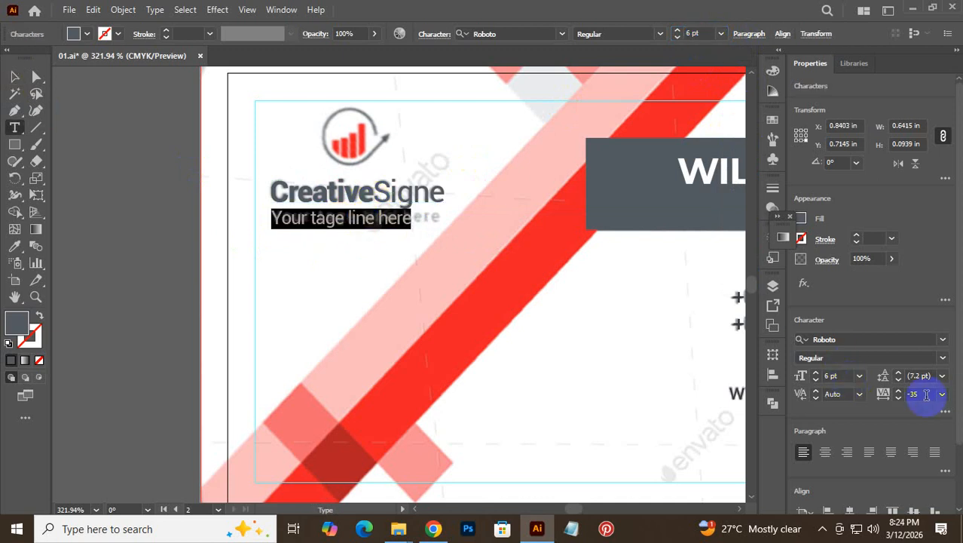
{"action": "scroll", "coordinate": [927, 395], "scroll_direction": "up", "scroll_amount": 3}
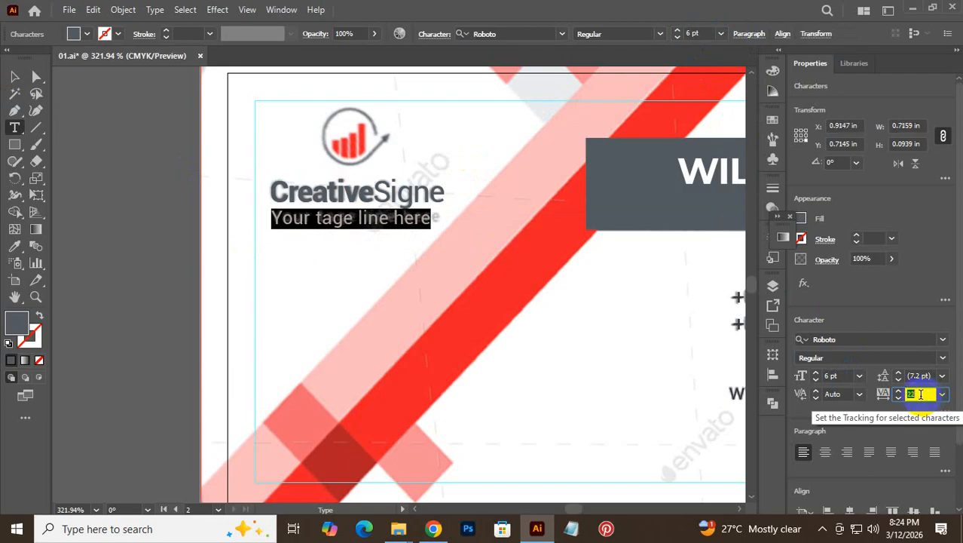
{"action": "scroll", "coordinate": [918, 395], "scroll_direction": "up", "scroll_amount": 2}
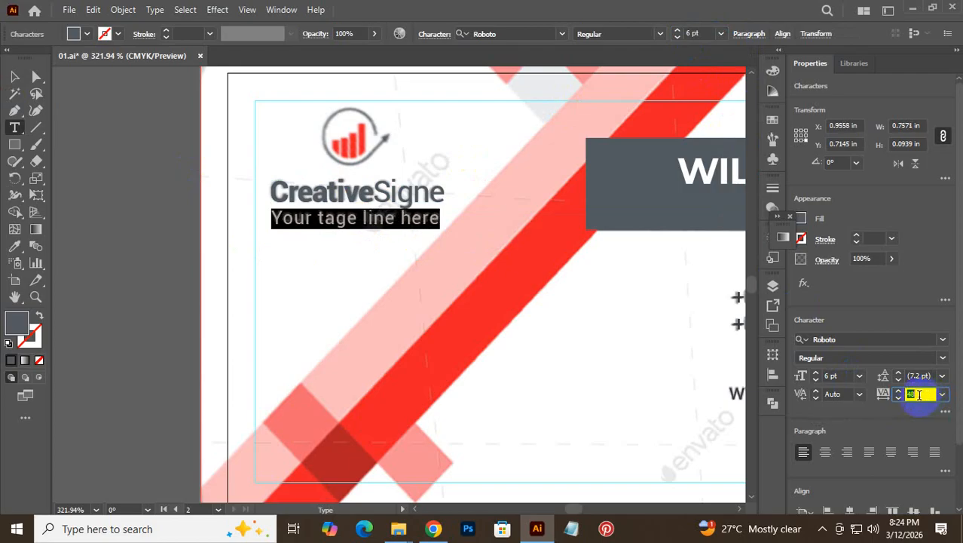
{"action": "left_click", "coordinate": [313, 218]}
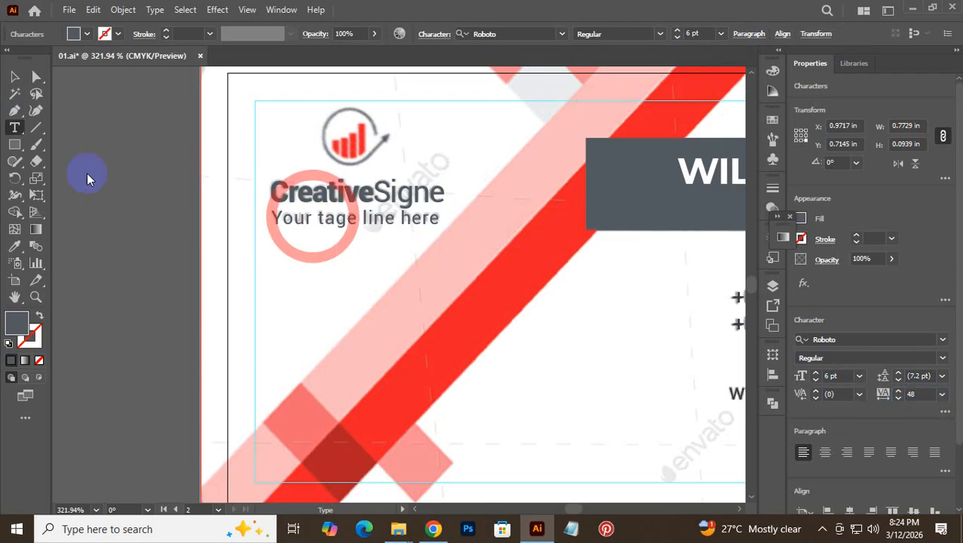
- Nudge the tagline into position under CreativeSigne with the arrow keys
{"action": "left_click", "coordinate": [11, 76]}
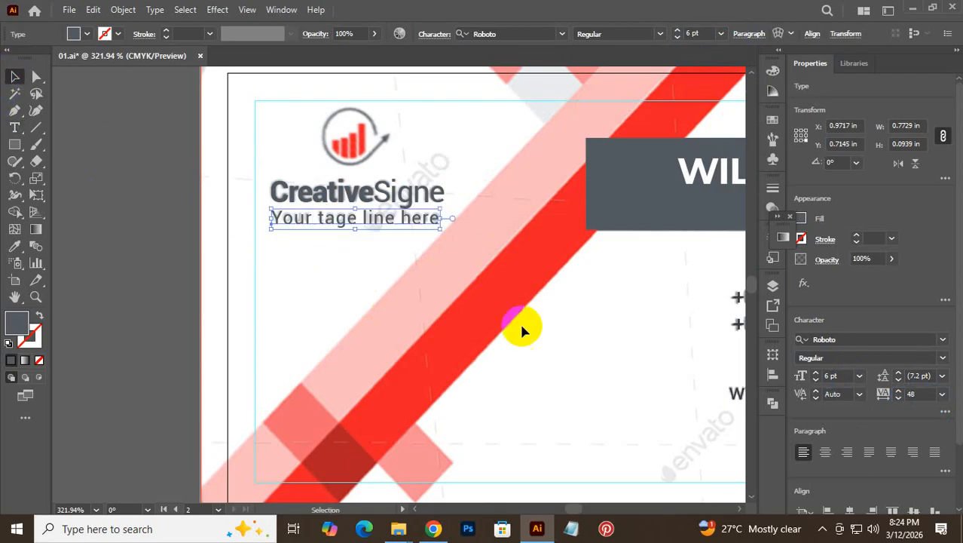
{"action": "key", "text": "Up"}
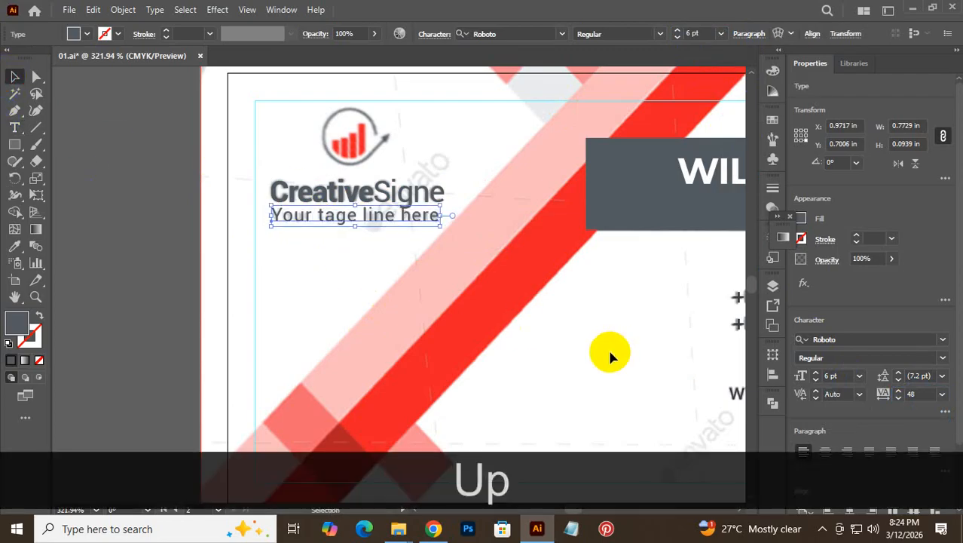
{"action": "key", "text": "Left"}
{"action": "key", "text": "Right"}
{"action": "key", "text": "Down"}
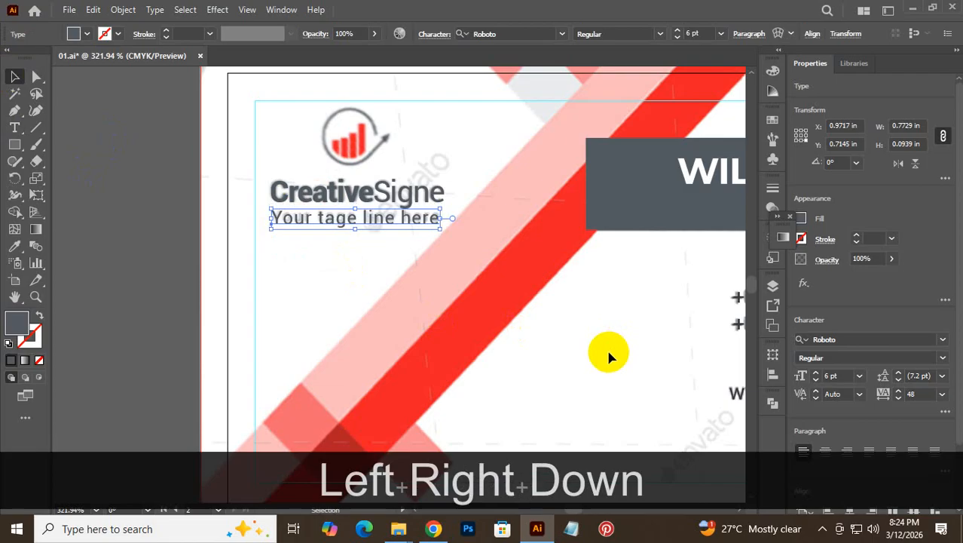
{"action": "left_click", "coordinate": [511, 280]}
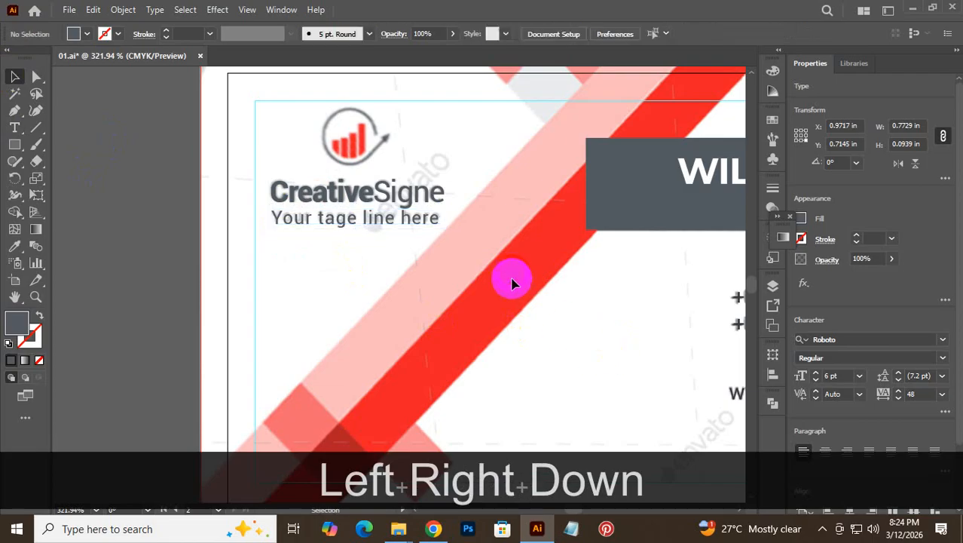
- Horizontally center CreativeSigne and the tagline, then group them into one logo block
{"action": "left_click", "coordinate": [321, 179]}
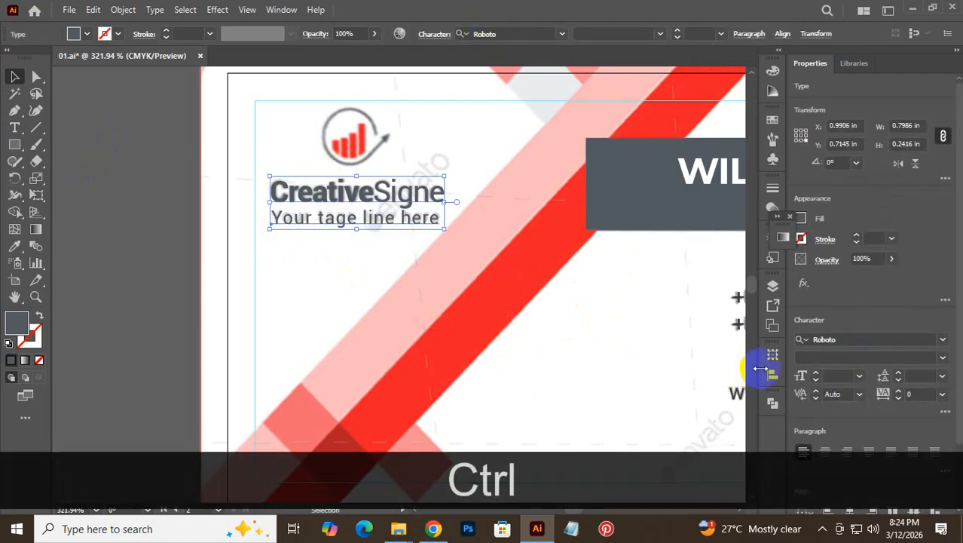
{"action": "left_click", "coordinate": [773, 373]}
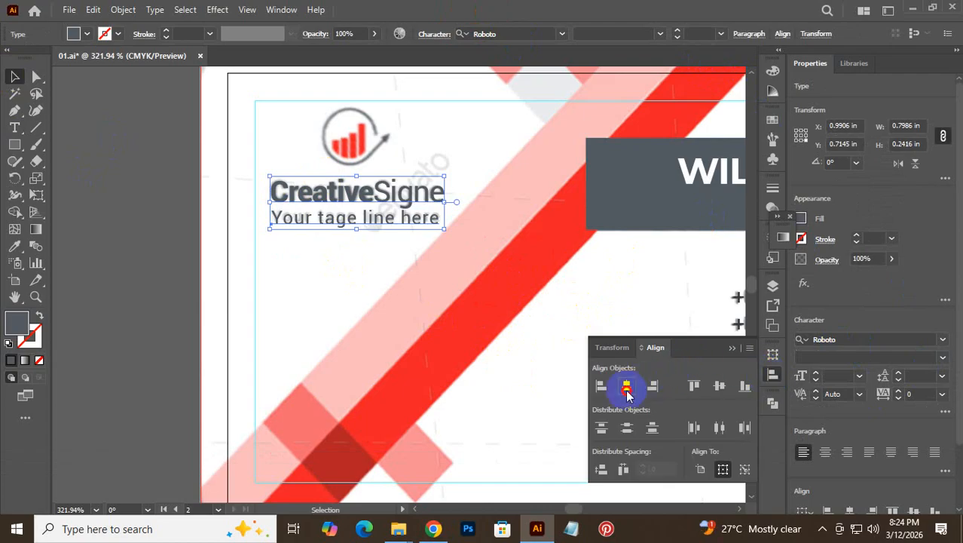
{"action": "left_click", "coordinate": [627, 389]}
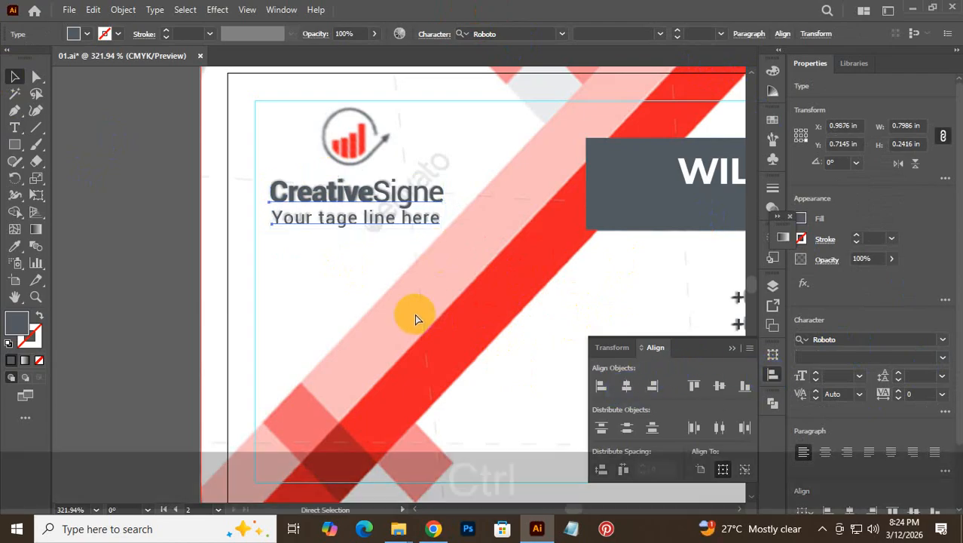
{"action": "key", "text": "ctrl+g"}
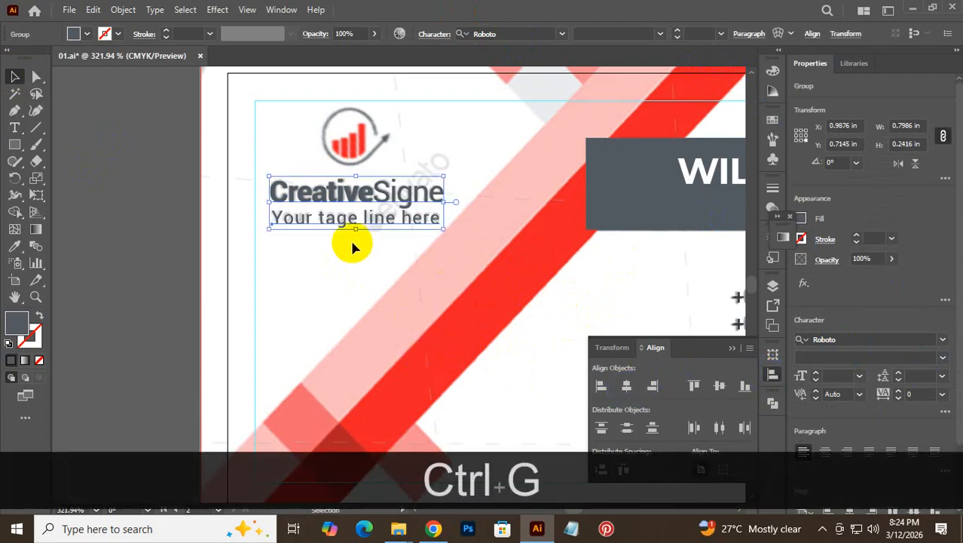
{"action": "left_click", "coordinate": [350, 242]}
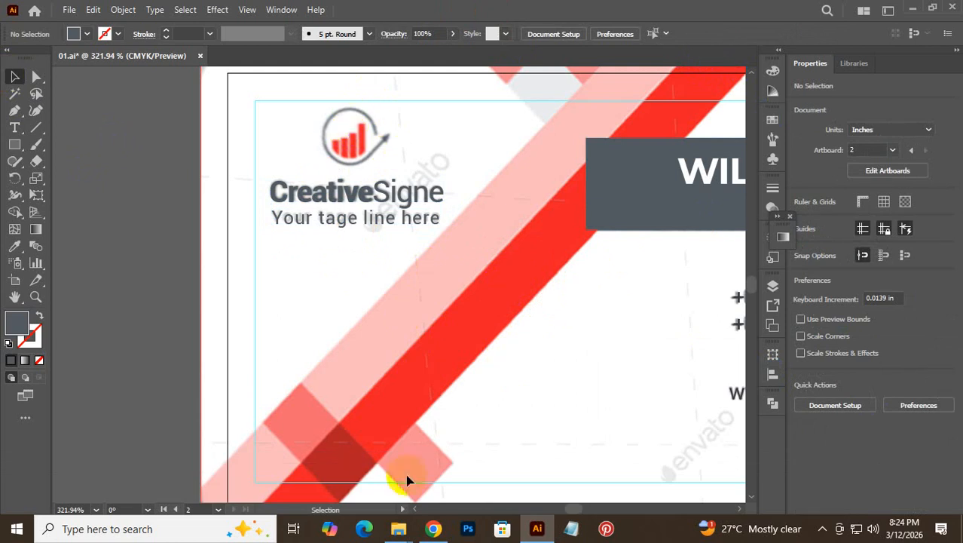
{"action": "left_click", "coordinate": [433, 529]}
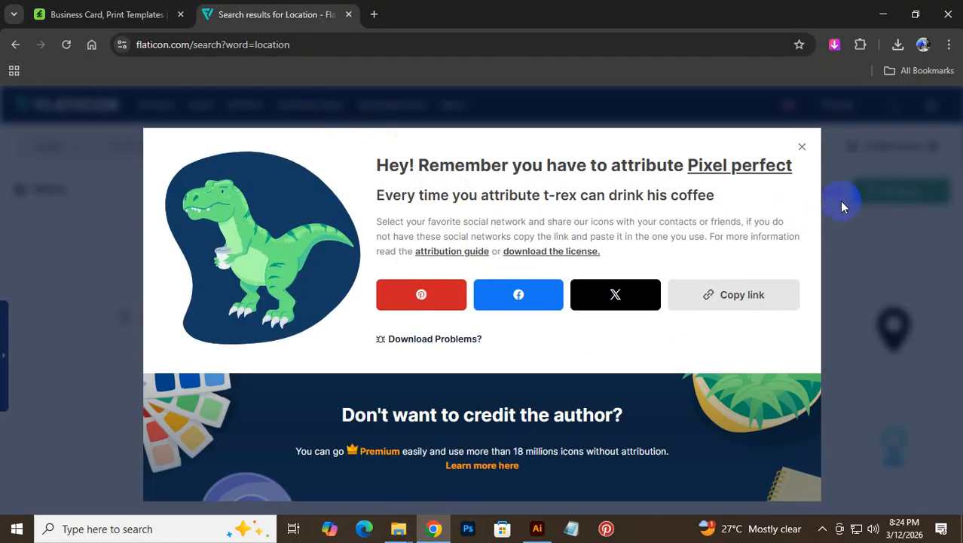
- Dismiss the attribution popup and search Flaticon for 'creative signe' instead of 'location'
{"action": "left_click", "coordinate": [802, 147]}
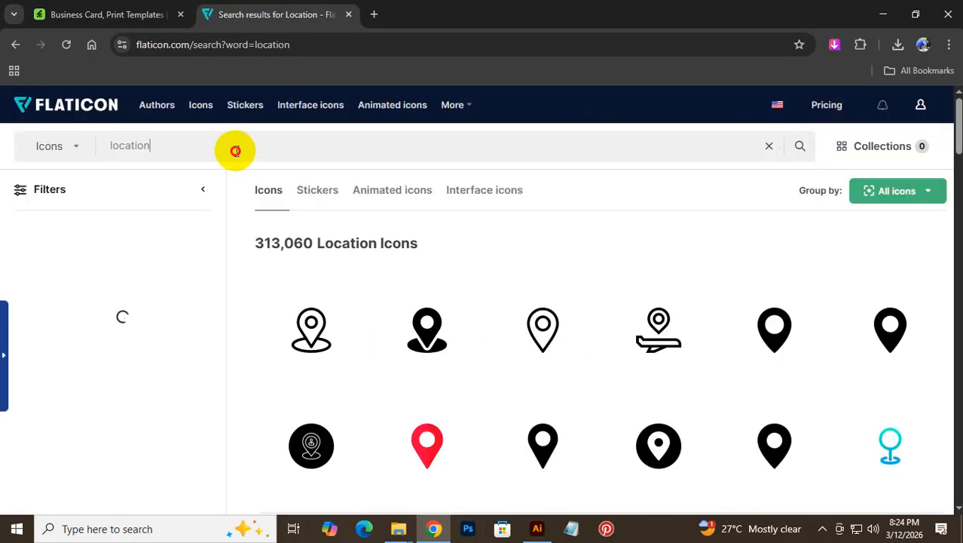
{"action": "left_click_drag", "start_coordinate": [236, 151], "coordinate": [21, 169]}
{"action": "type", "text": "Cr"}
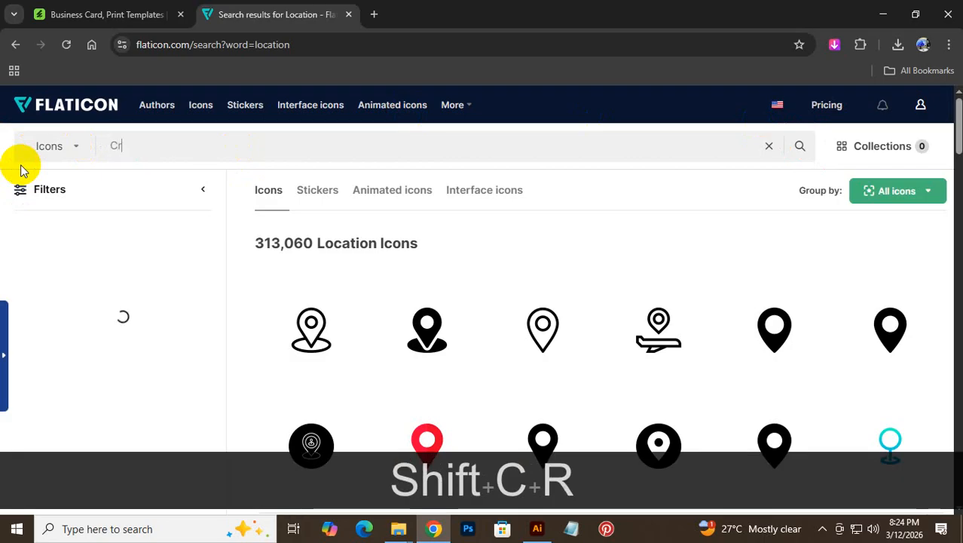
{"action": "type", "text": "eative "}
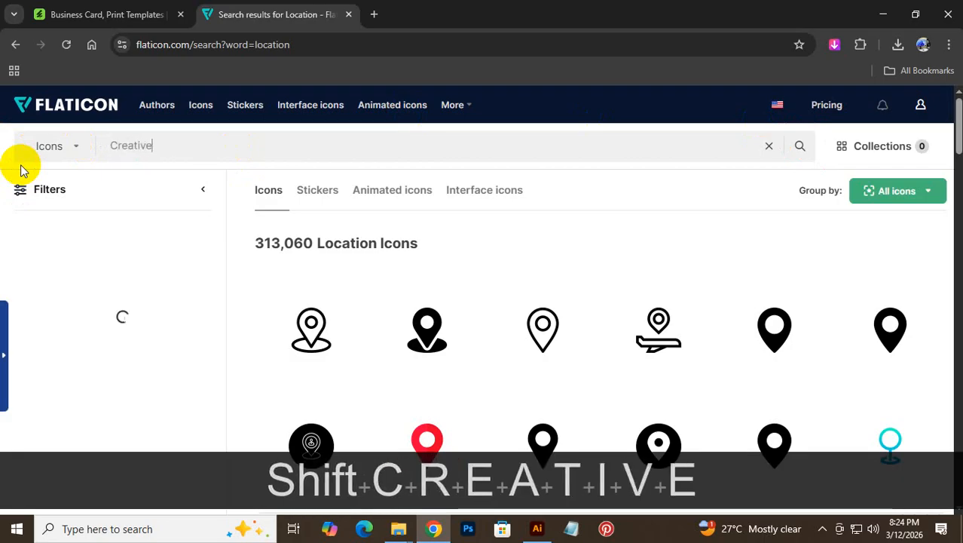
{"action": "type", "text": "sign"}
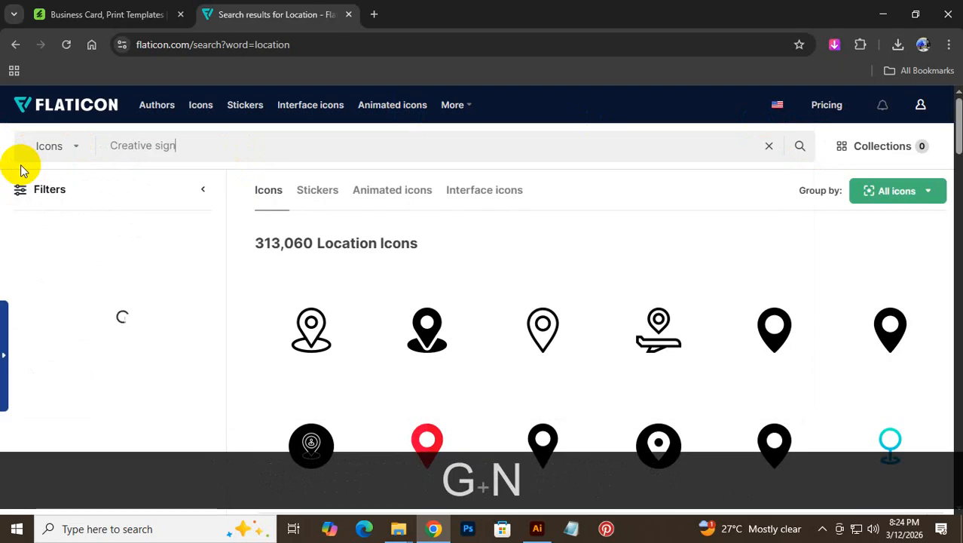
{"action": "key", "text": "Return"}
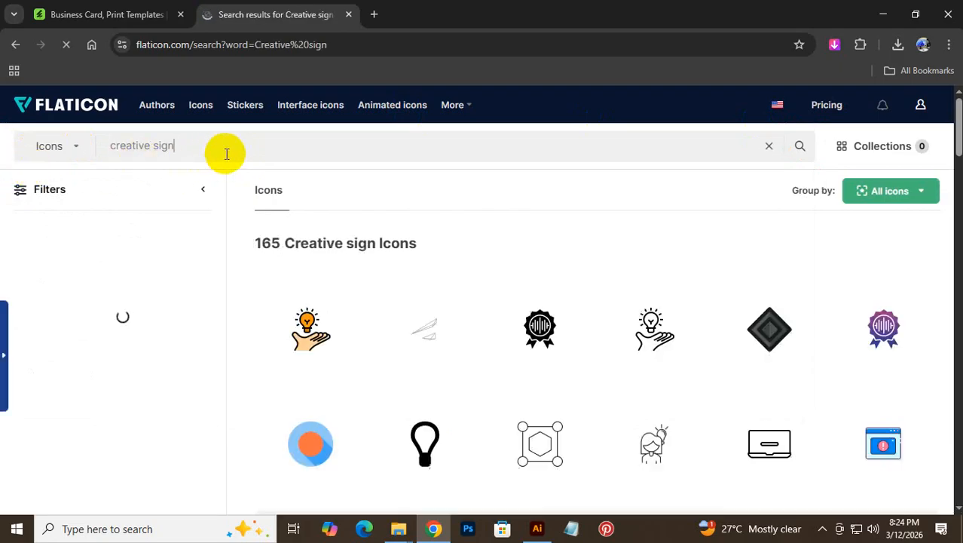
{"action": "left_click", "coordinate": [537, 528]}
{"action": "left_click", "coordinate": [536, 529]}
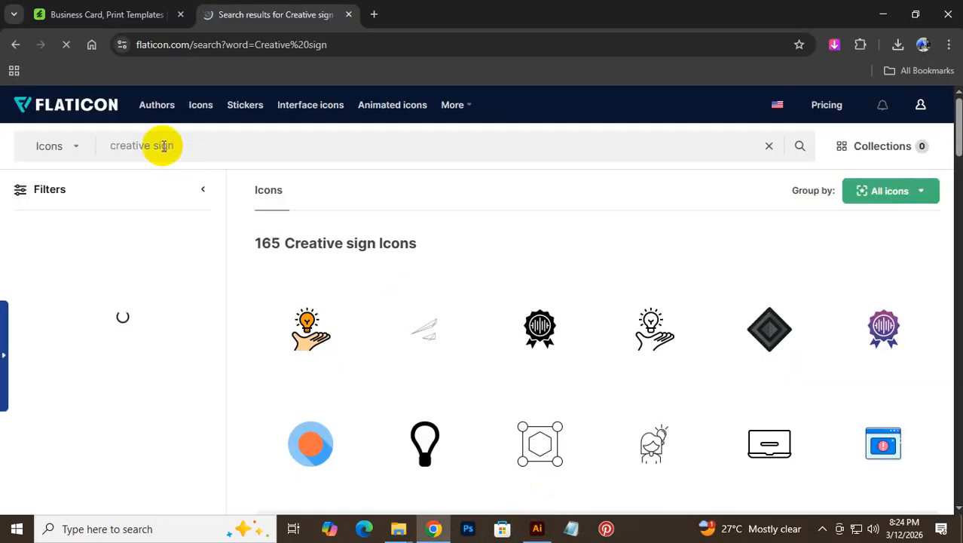
{"action": "left_click", "coordinate": [238, 158]}
{"action": "type", "text": "e"}
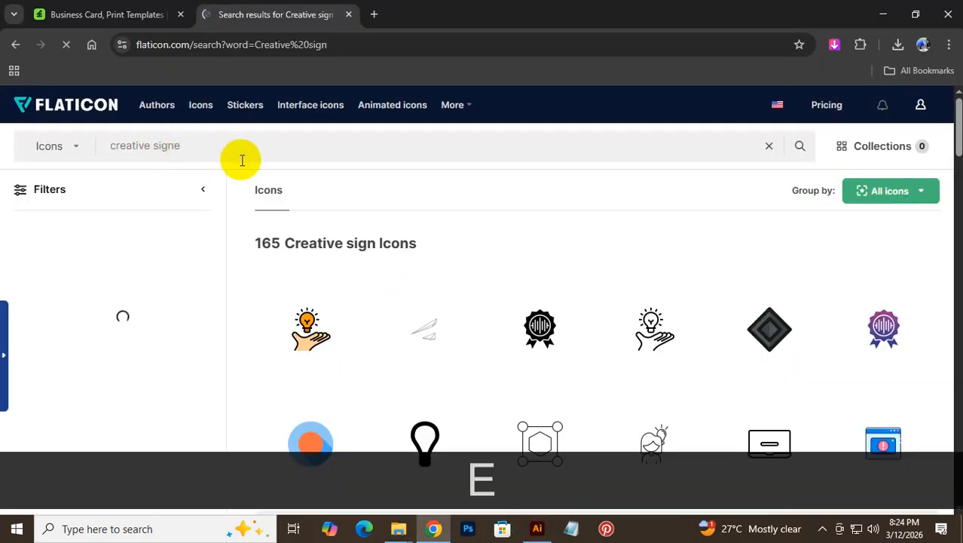
{"action": "key", "text": "Return"}
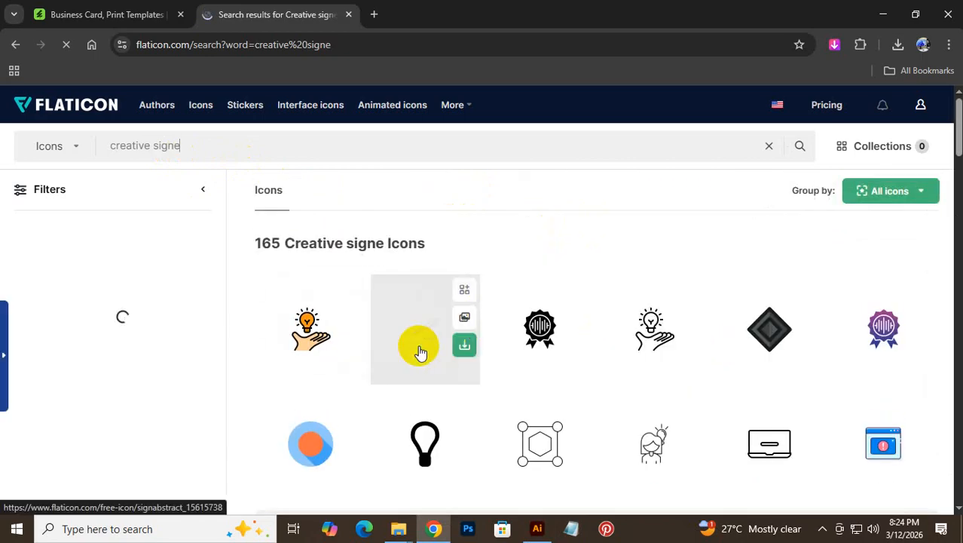
- Scroll through the 165 icon results and copy the 'creative signe' search words
{"action": "scroll", "coordinate": [663, 354], "scroll_direction": "down", "scroll_amount": 5}
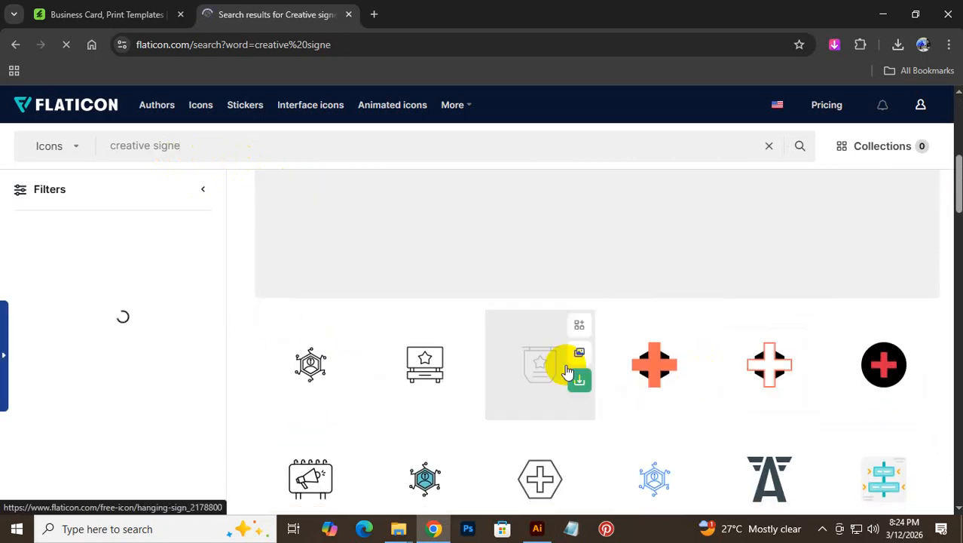
{"action": "scroll", "coordinate": [520, 426], "scroll_direction": "down", "scroll_amount": 3}
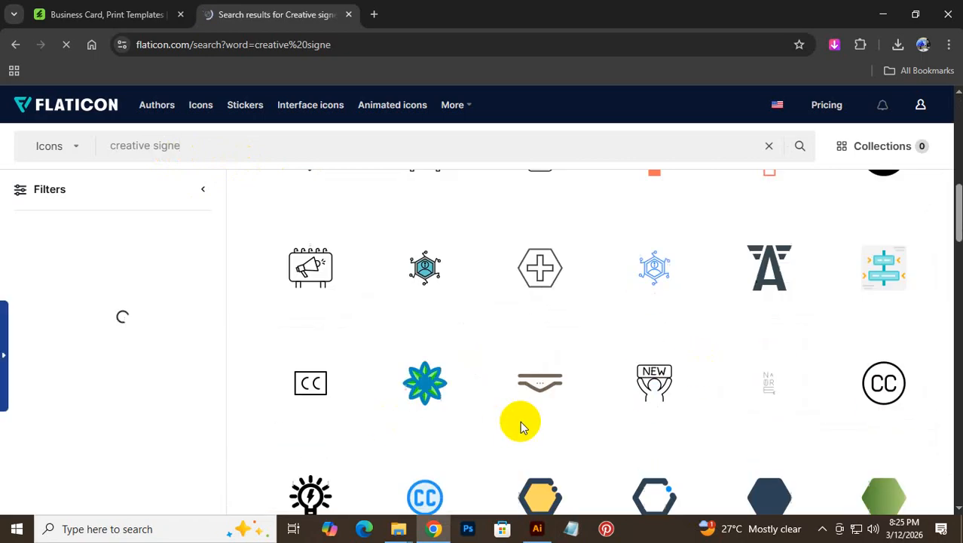
{"action": "scroll", "coordinate": [733, 430], "scroll_direction": "down", "scroll_amount": 3}
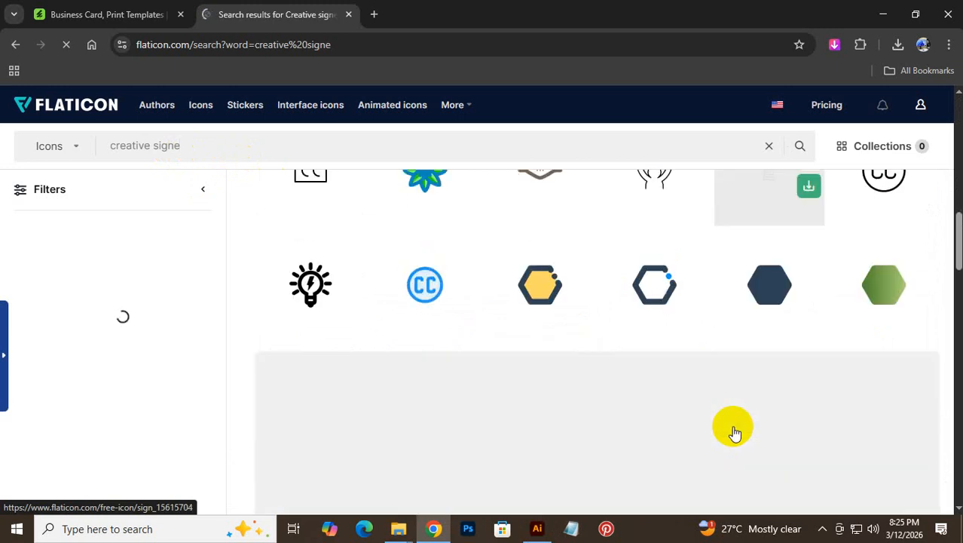
{"action": "scroll", "coordinate": [727, 355], "scroll_direction": "down", "scroll_amount": 3}
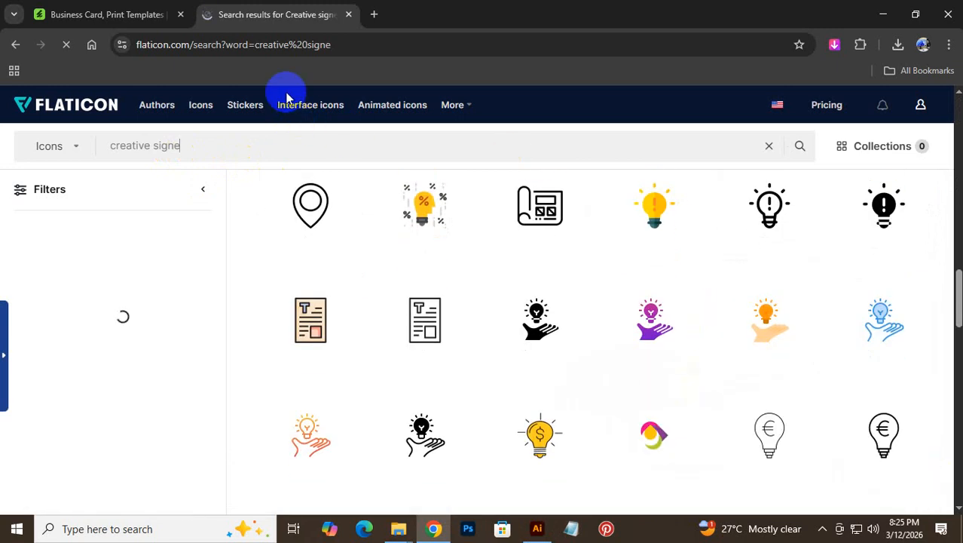
{"action": "left_click_drag", "start_coordinate": [197, 150], "coordinate": [1, 139]}
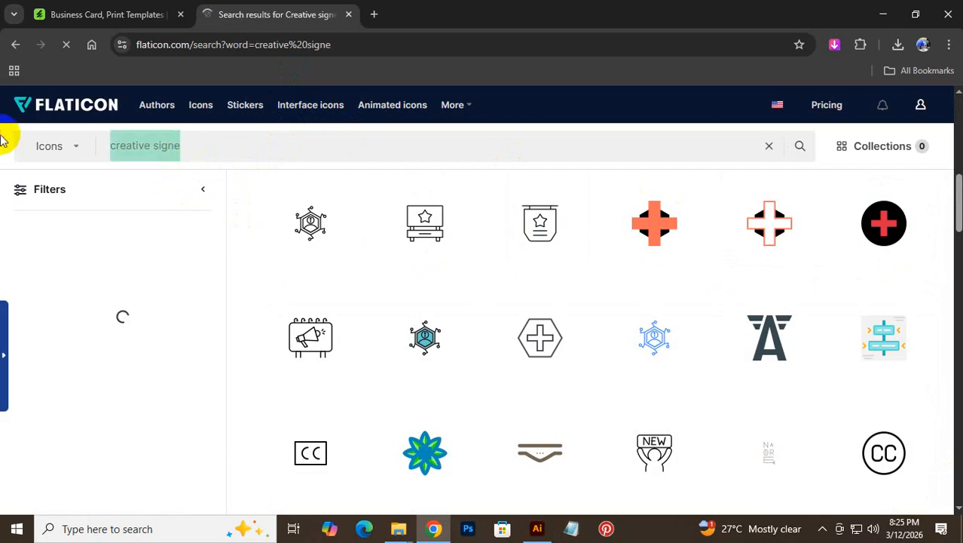
{"action": "key", "text": "ctrl+c"}
- Search Google for 'creative signe icon' in a new tab and show image results
{"action": "left_click", "coordinate": [375, 17]}
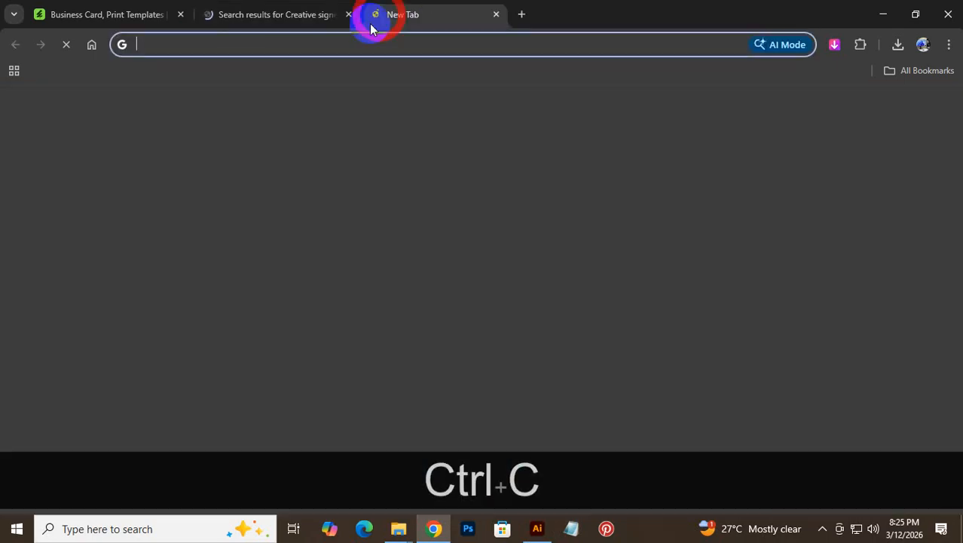
{"action": "key", "text": "ctrl+v"}
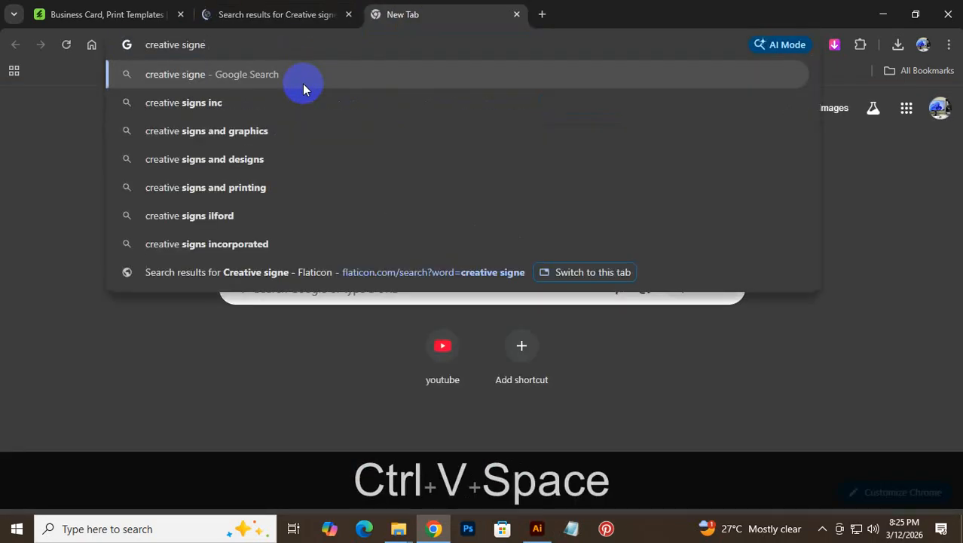
{"action": "type", "text": "ic"}
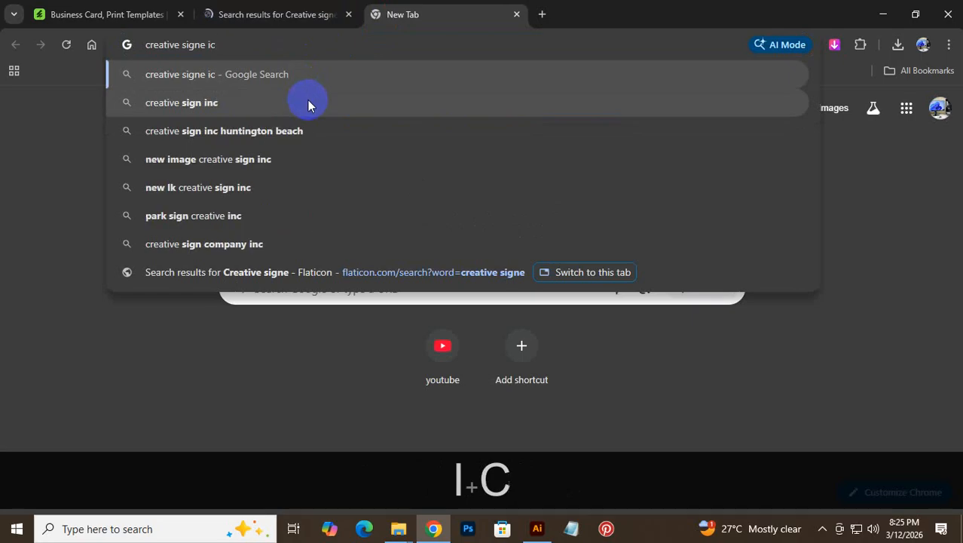
{"action": "type", "text": "on"}
{"action": "key", "text": "Return"}
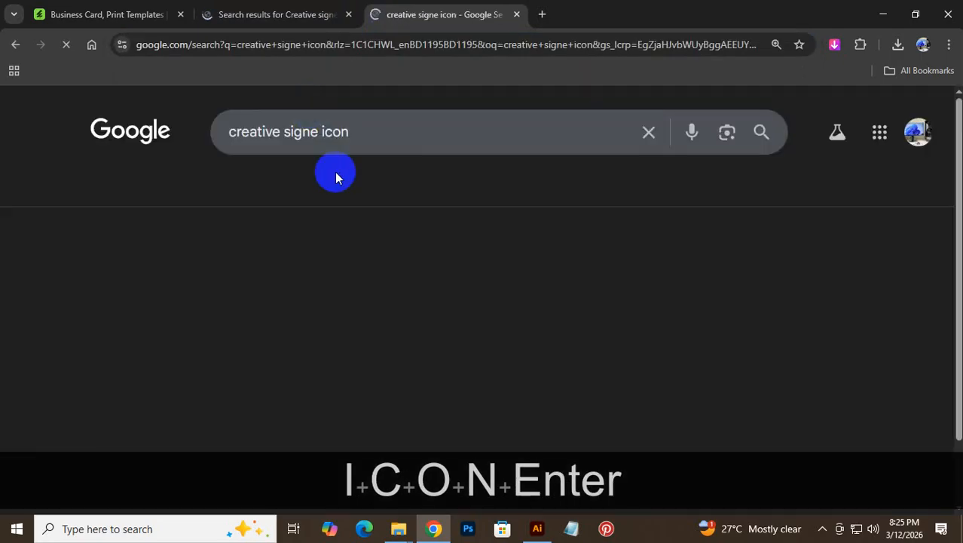
{"action": "left_click", "coordinate": [226, 188]}
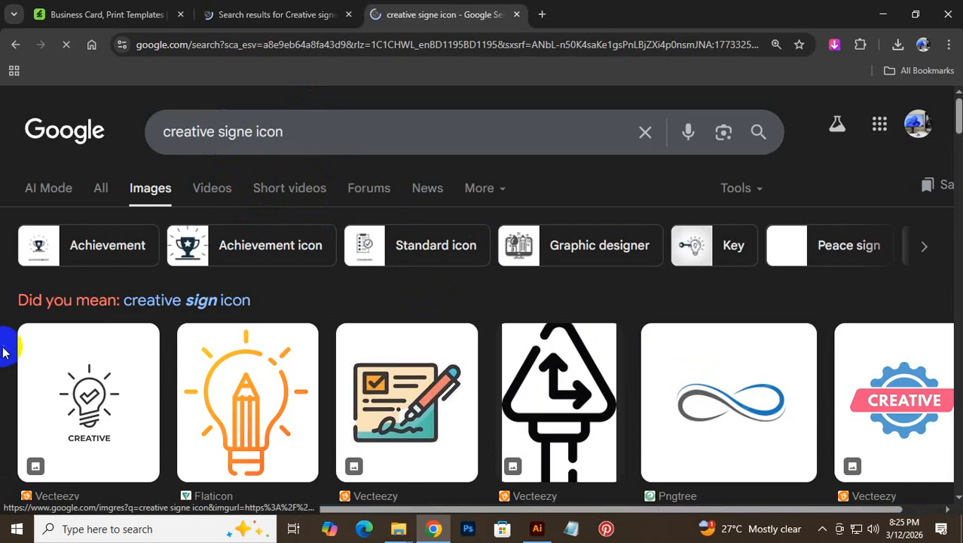
- Browse the image results and copy the orange lightbulb-and-pencil picture
{"action": "scroll", "coordinate": [128, 422], "scroll_direction": "down", "scroll_amount": 5}
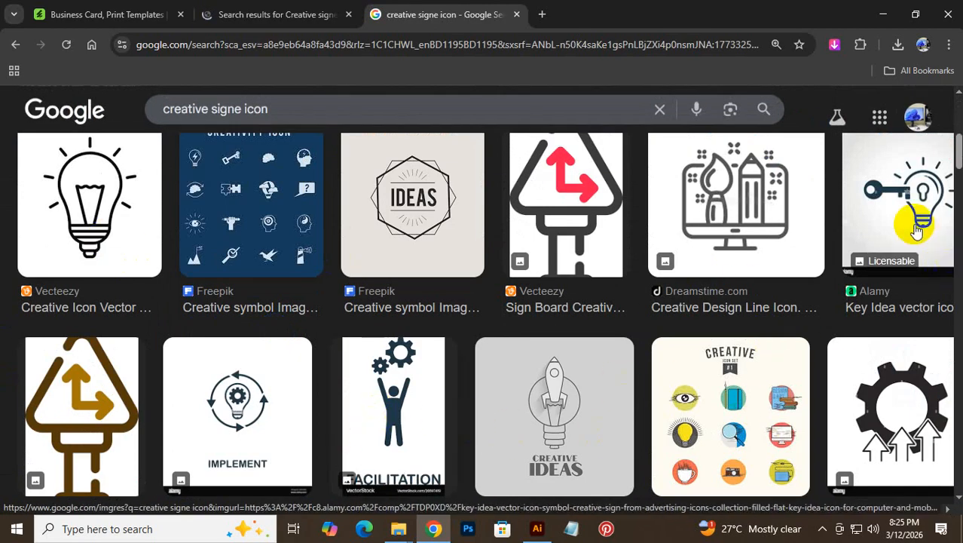
{"action": "scroll", "coordinate": [865, 413], "scroll_direction": "down", "scroll_amount": 1}
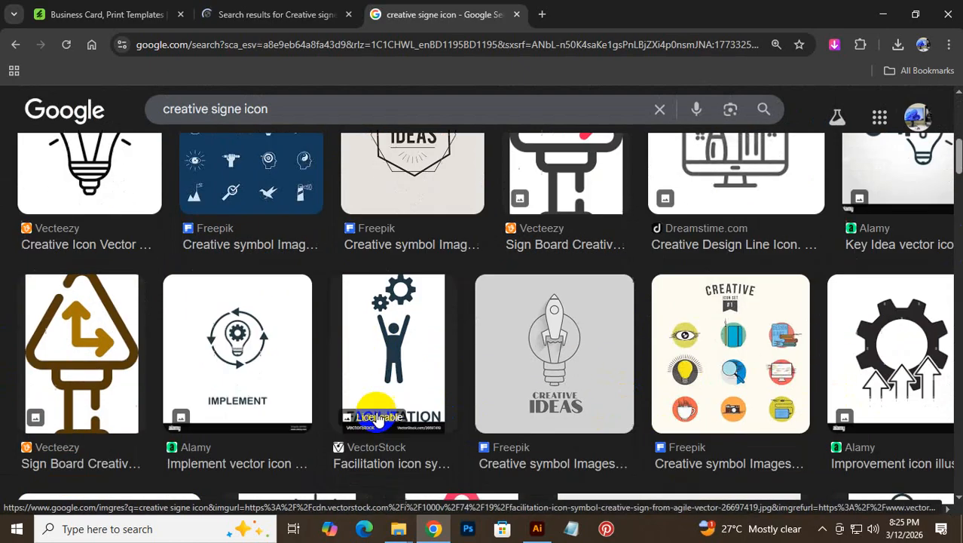
{"action": "scroll", "coordinate": [256, 355], "scroll_direction": "down", "scroll_amount": 4}
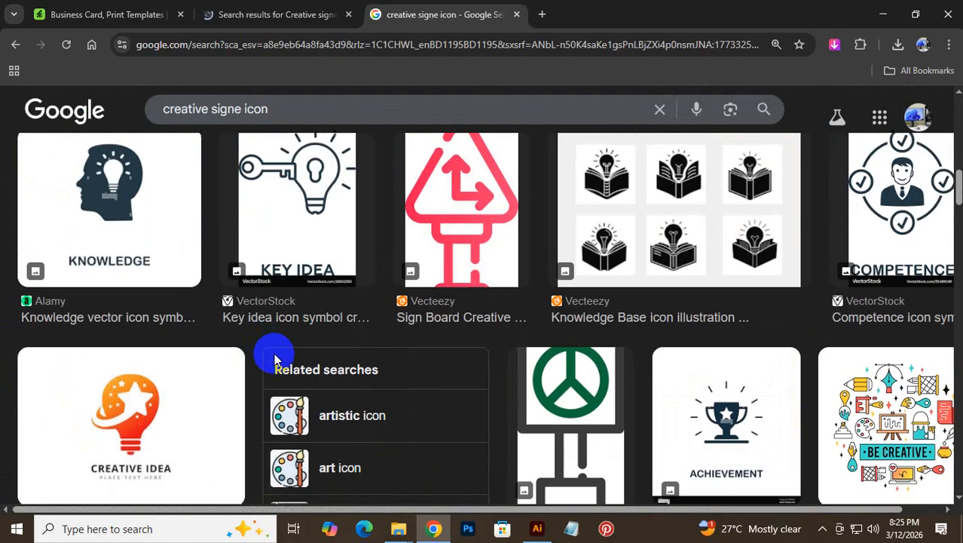
{"action": "scroll", "coordinate": [275, 362], "scroll_direction": "down", "scroll_amount": 8}
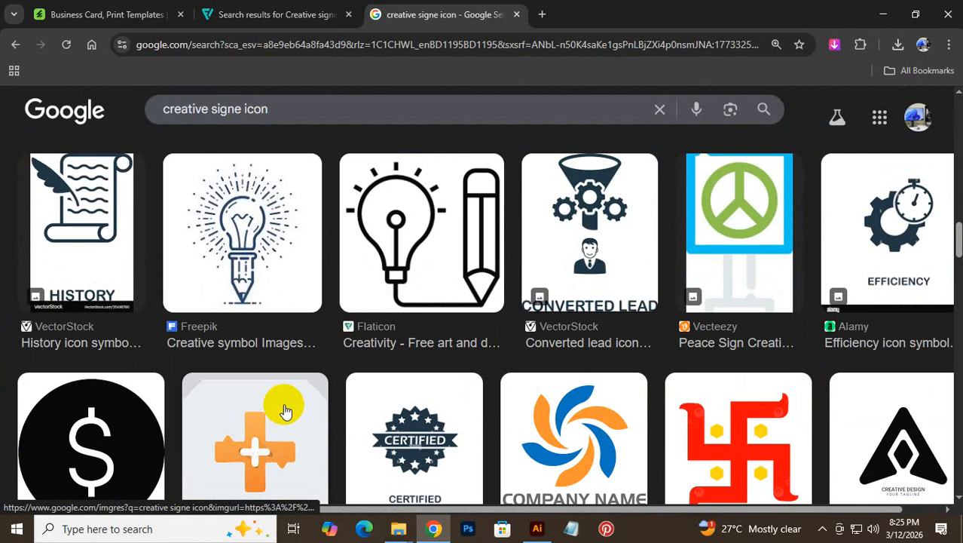
{"action": "scroll", "coordinate": [285, 411], "scroll_direction": "up", "scroll_amount": 10}
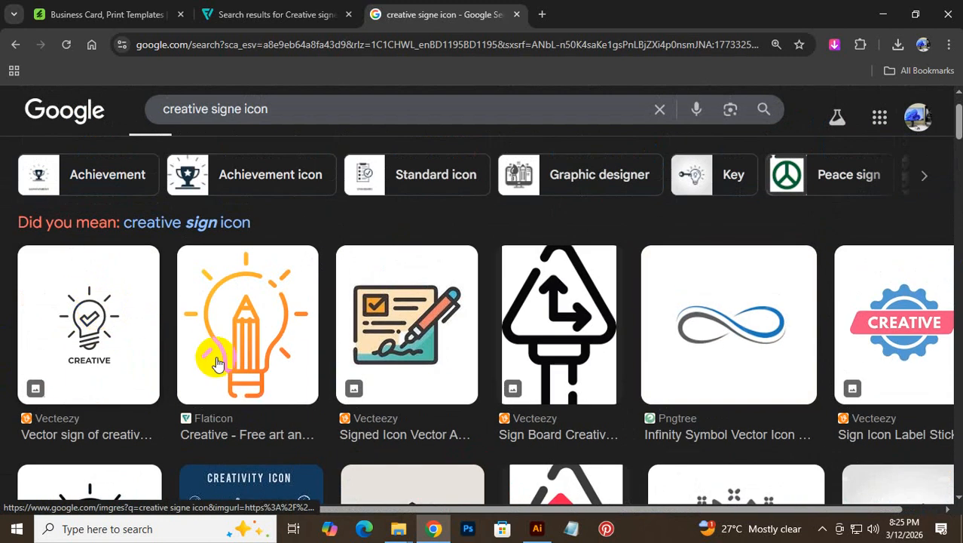
{"action": "right_click", "coordinate": [265, 317]}
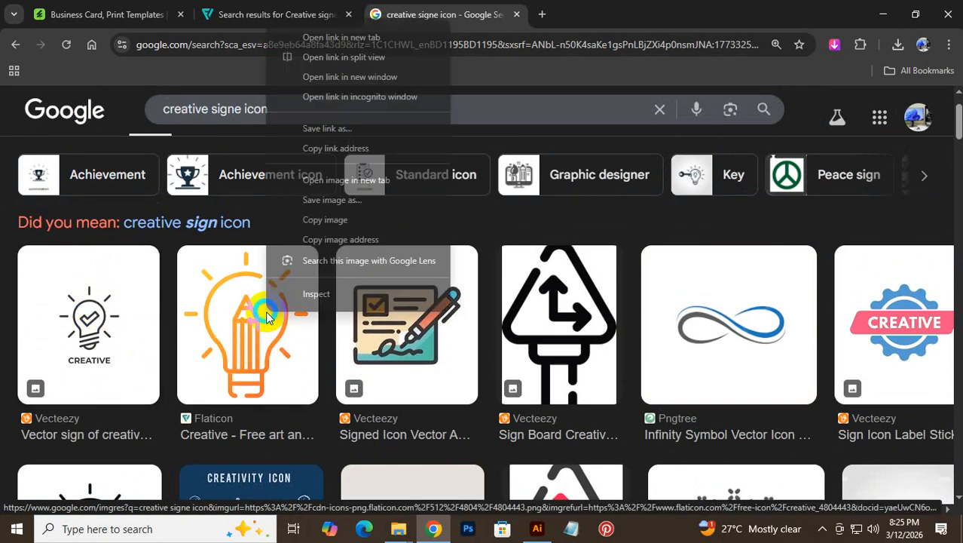
{"action": "left_click", "coordinate": [332, 219]}
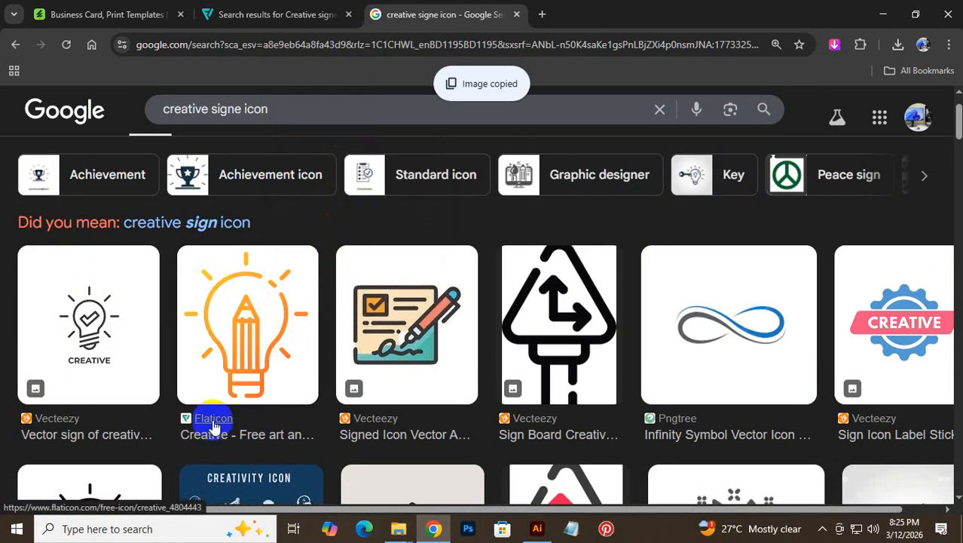
- Paste the lightbulb image into Illustrator and place it left of the business card
{"action": "left_click", "coordinate": [433, 532]}
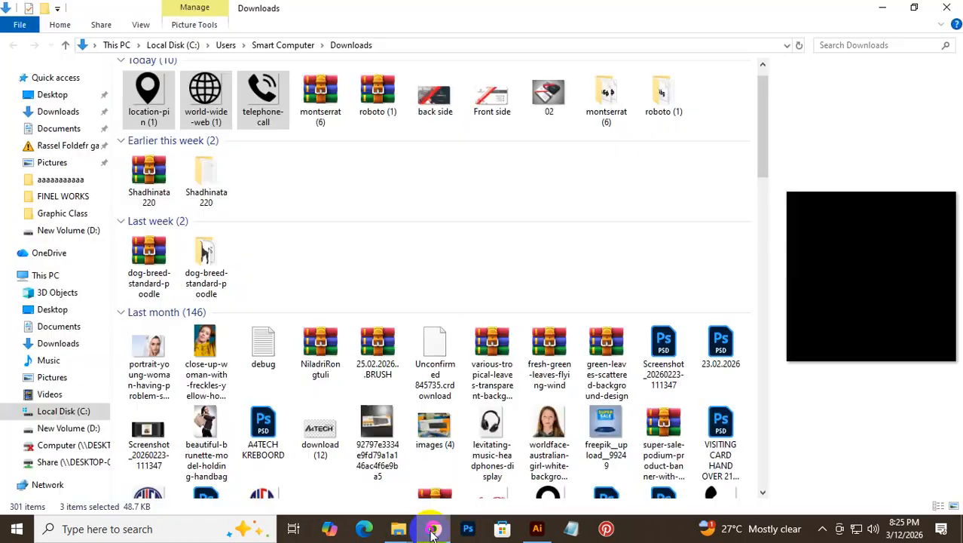
{"action": "left_click", "coordinate": [537, 528]}
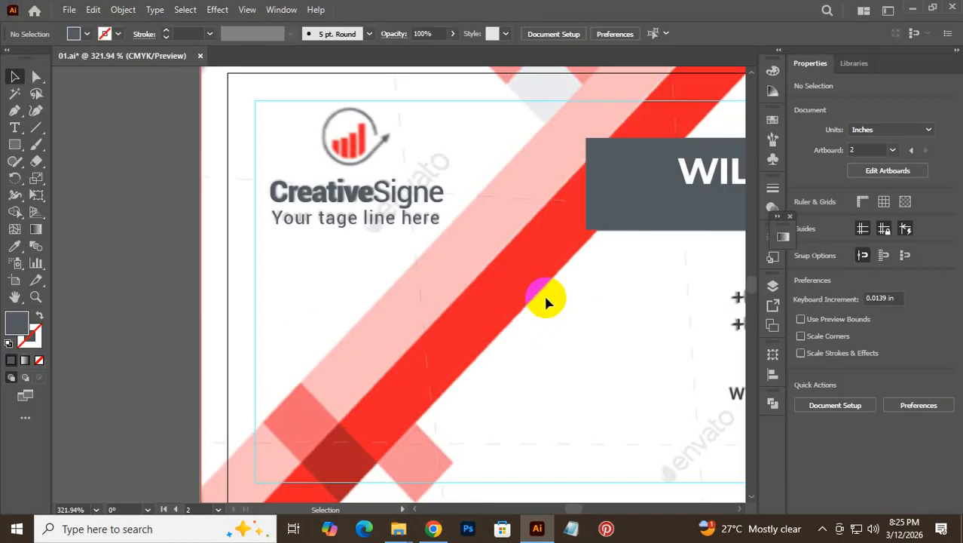
{"action": "key", "text": "ctrl+v"}
{"action": "key", "text": "ctrl+alt+space"}
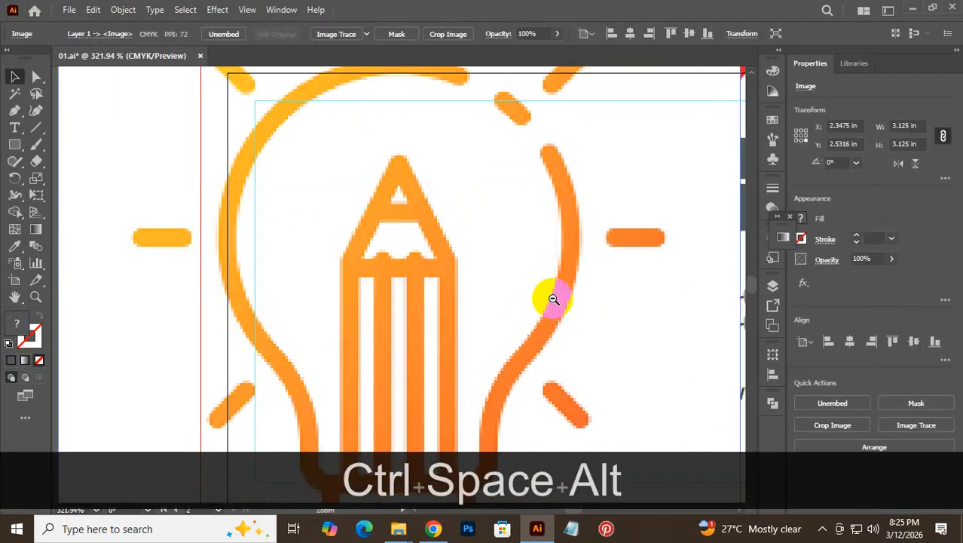
{"action": "left_click_drag", "start_coordinate": [552, 300], "coordinate": [319, 365]}
{"action": "left_click_drag", "start_coordinate": [426, 311], "coordinate": [175, 258]}
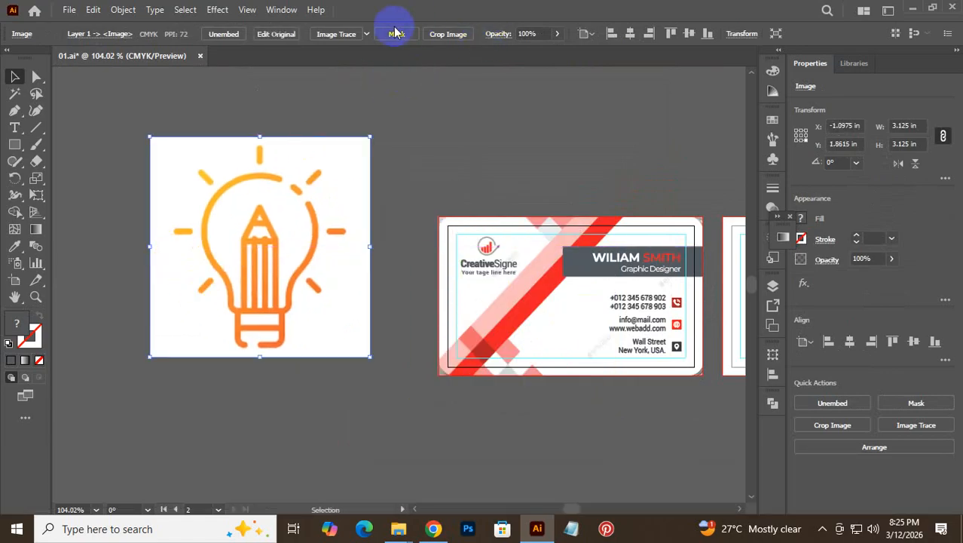
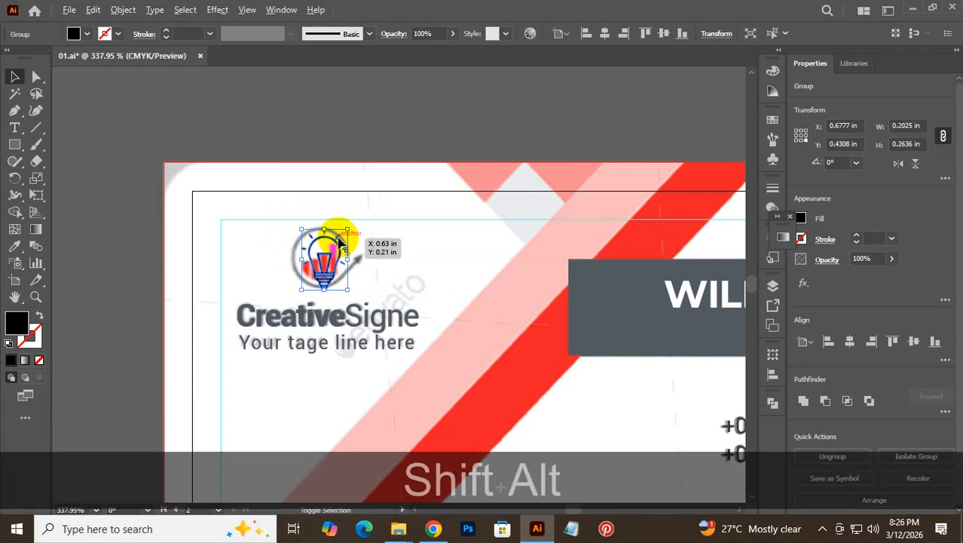
- Enlarge the lightbulb icon from its centre to about 0.2262 × 0.2944 in
{"action": "left_click_drag", "start_coordinate": [350, 230], "coordinate": [356, 226]}
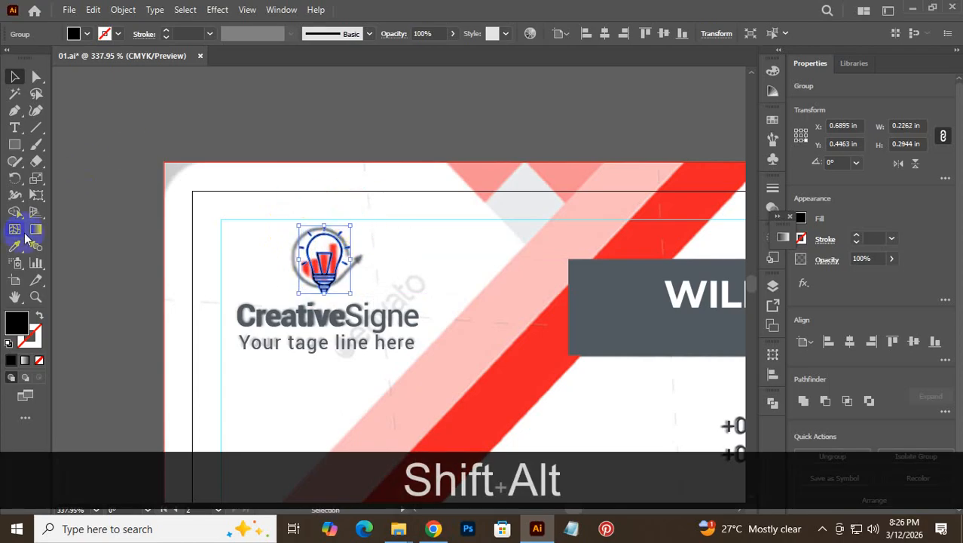
{"action": "left_click", "coordinate": [15, 246]}
{"action": "left_click", "coordinate": [555, 302]}
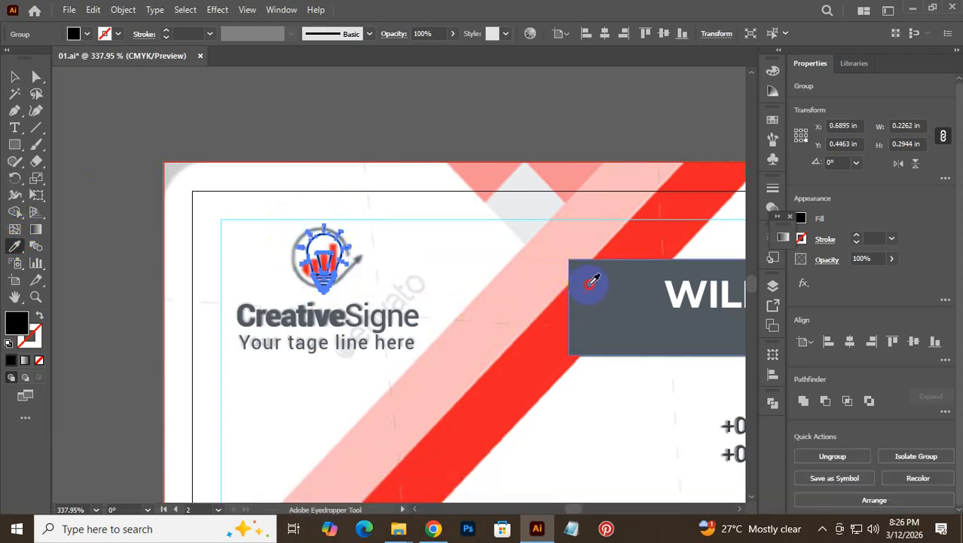
- Recolour the lightbulb icon with the red stripe's colour using the Eyedropper
{"action": "left_click", "coordinate": [14, 76]}
{"action": "left_click", "coordinate": [358, 203]}
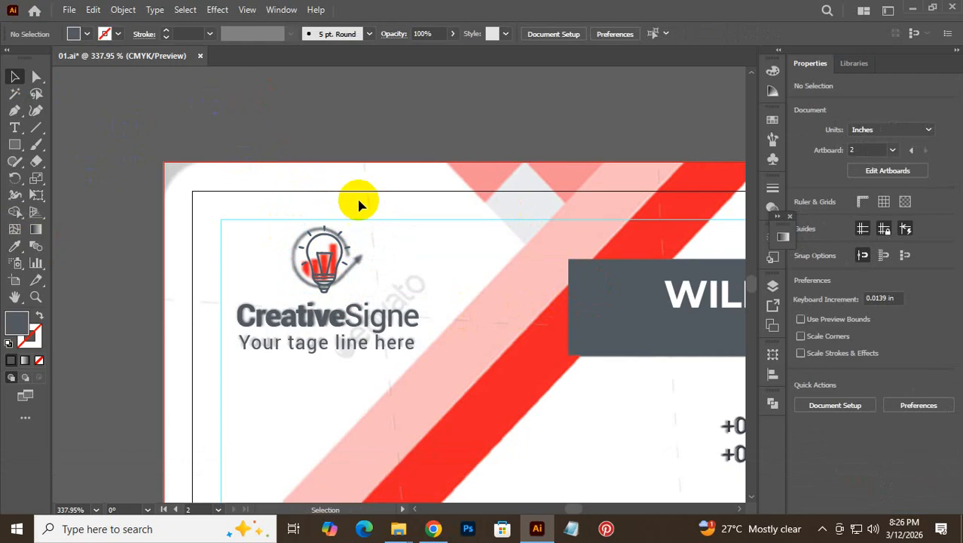
{"action": "left_click", "coordinate": [326, 279]}
{"action": "left_click", "coordinate": [14, 245]}
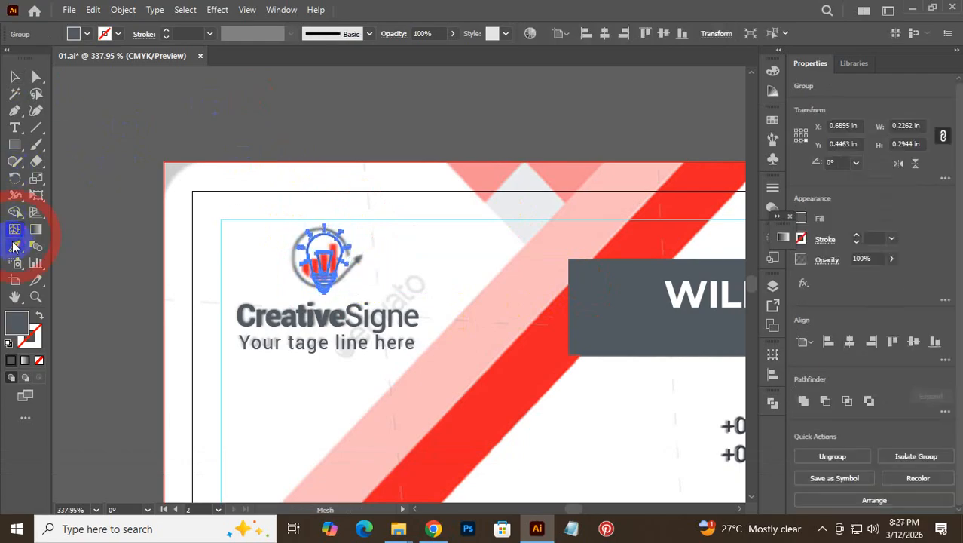
{"action": "left_click", "coordinate": [537, 383]}
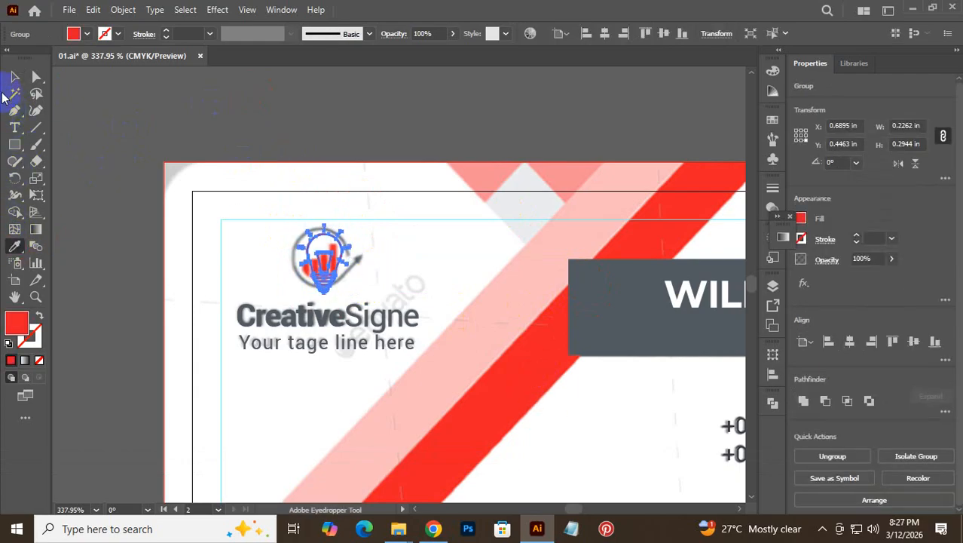
- Centre the bulb horizontally over the CreativeSigne text and group them into one logo
{"action": "left_click", "coordinate": [14, 76]}
{"action": "left_click", "coordinate": [221, 102]}
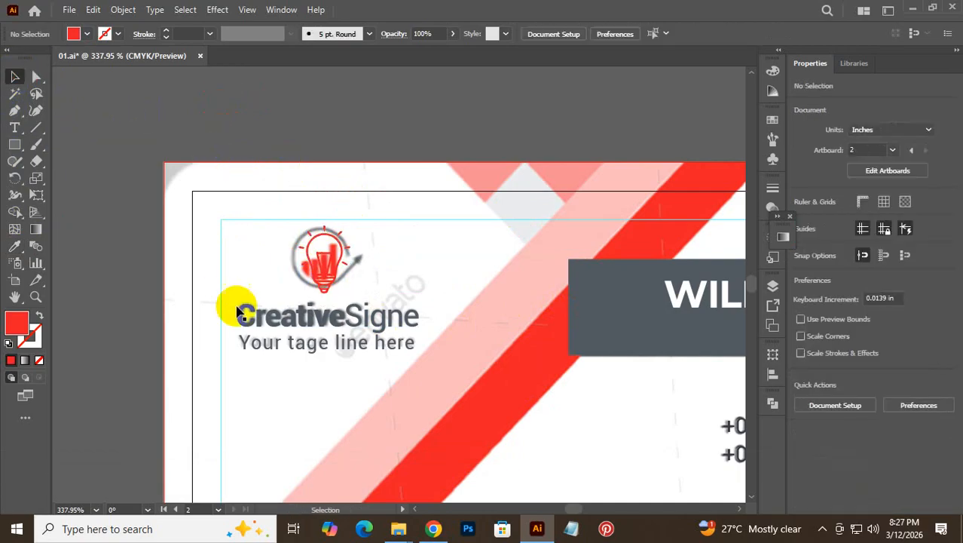
{"action": "left_click", "coordinate": [283, 256]}
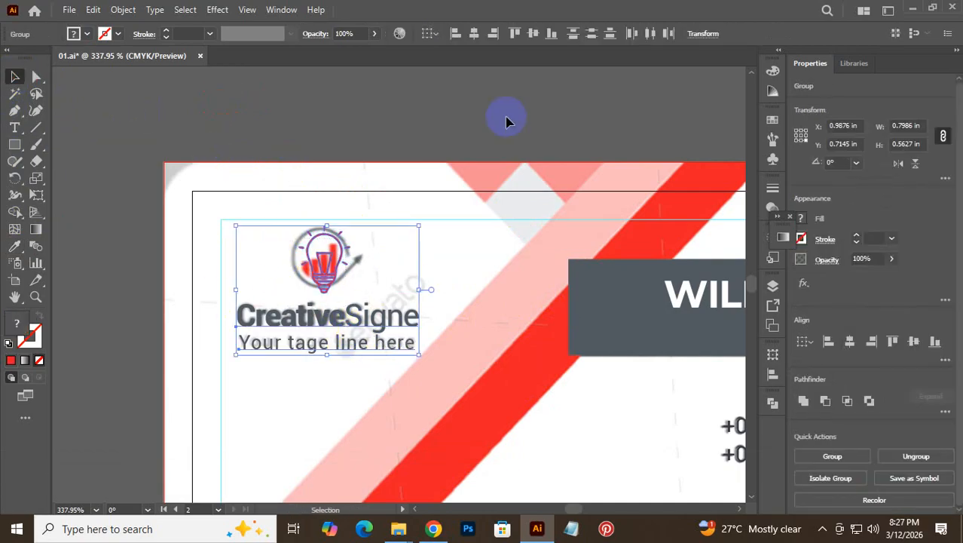
{"action": "left_click", "coordinate": [474, 33]}
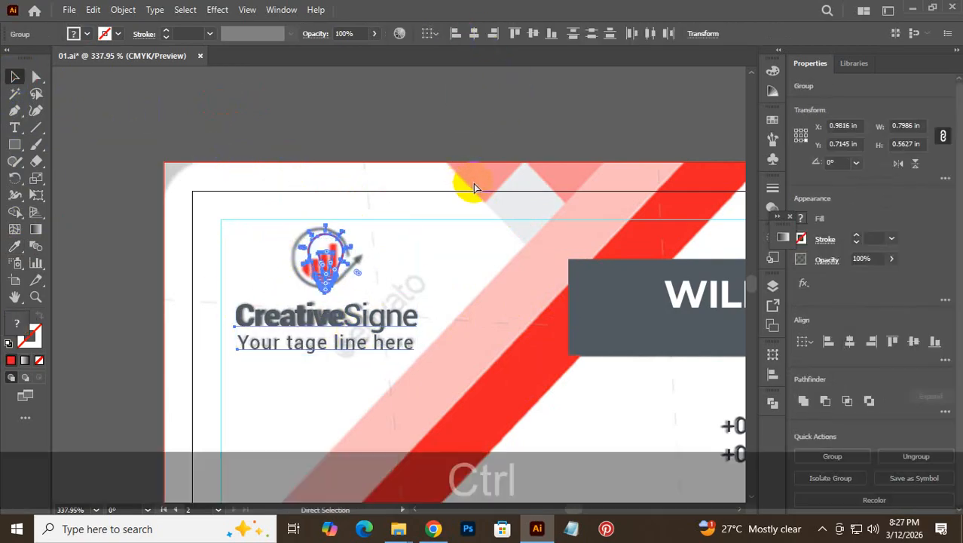
{"action": "key", "text": "ctrl+g"}
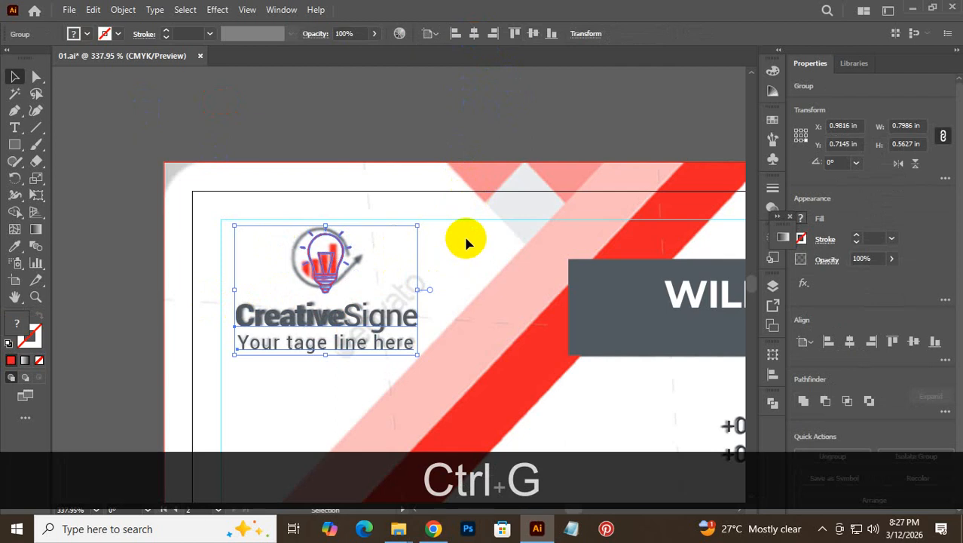
{"action": "left_click", "coordinate": [466, 241]}
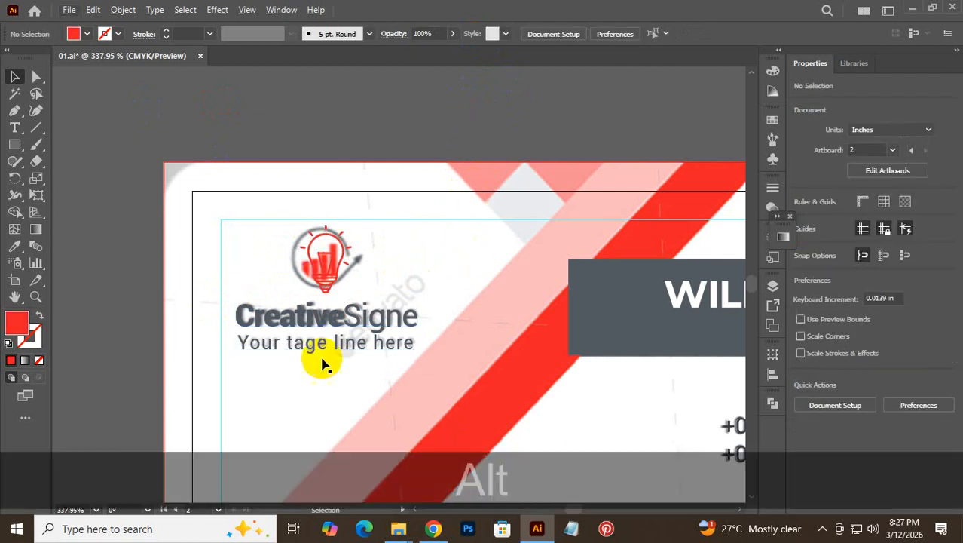
{"action": "left_click_drag", "start_coordinate": [424, 366], "coordinate": [271, 393]}
{"action": "left_click_drag", "start_coordinate": [414, 393], "coordinate": [408, 308]}
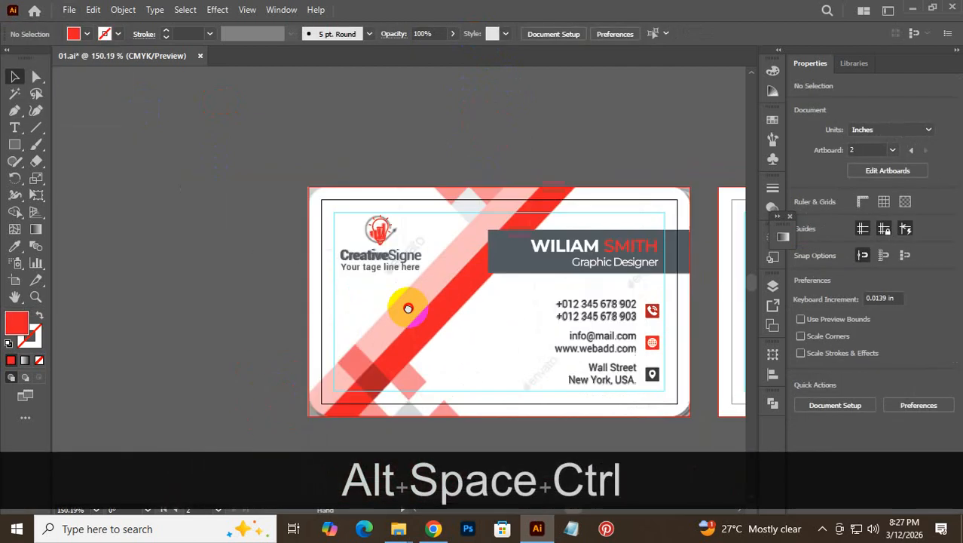
- Start a pen path with points at the red stripe's top and bottom edges
{"action": "left_click_drag", "start_coordinate": [415, 368], "coordinate": [403, 325]}
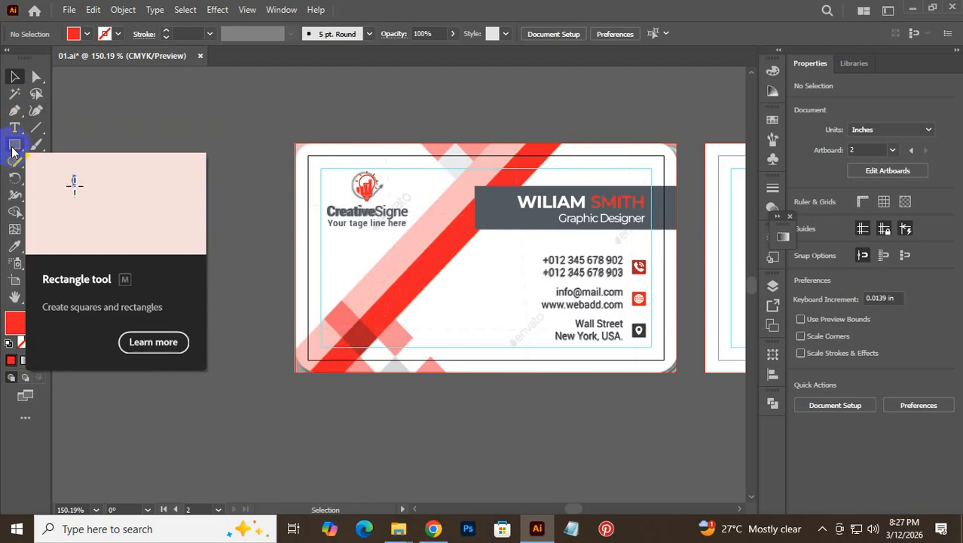
{"action": "left_click", "coordinate": [14, 110]}
{"action": "key", "text": "ctrl+space"}
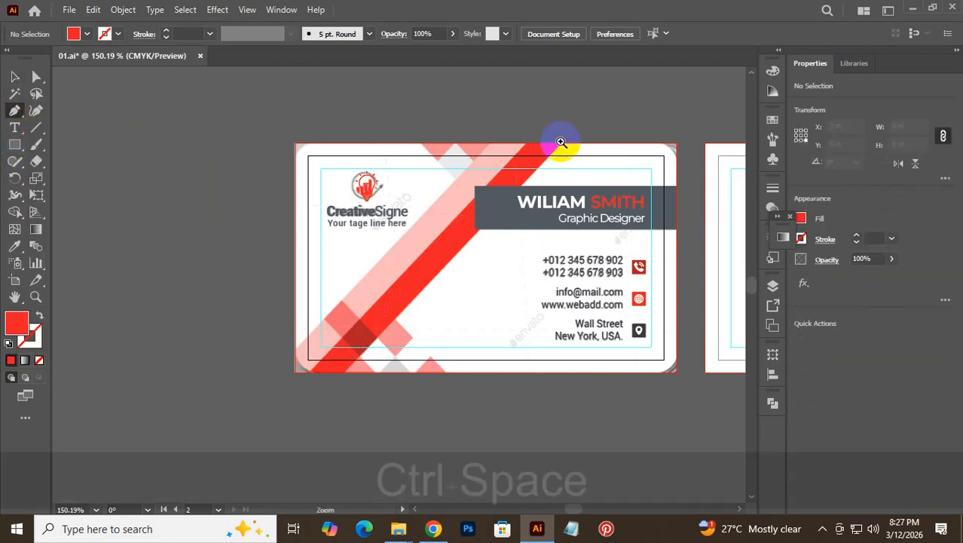
{"action": "left_click_drag", "start_coordinate": [561, 142], "coordinate": [694, 105]}
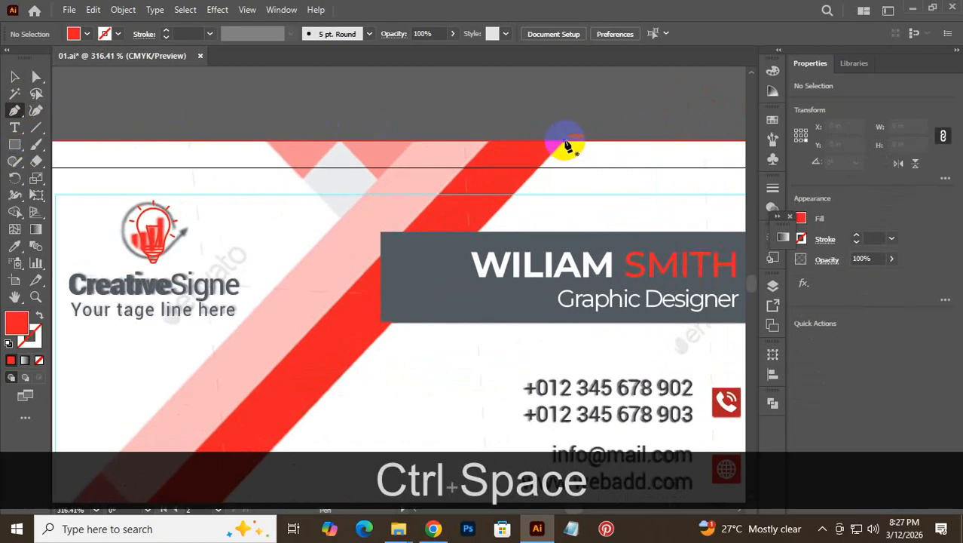
{"action": "left_click", "coordinate": [565, 141]}
{"action": "key", "text": "space"}
{"action": "left_click_drag", "start_coordinate": [330, 364], "coordinate": [660, 59]}
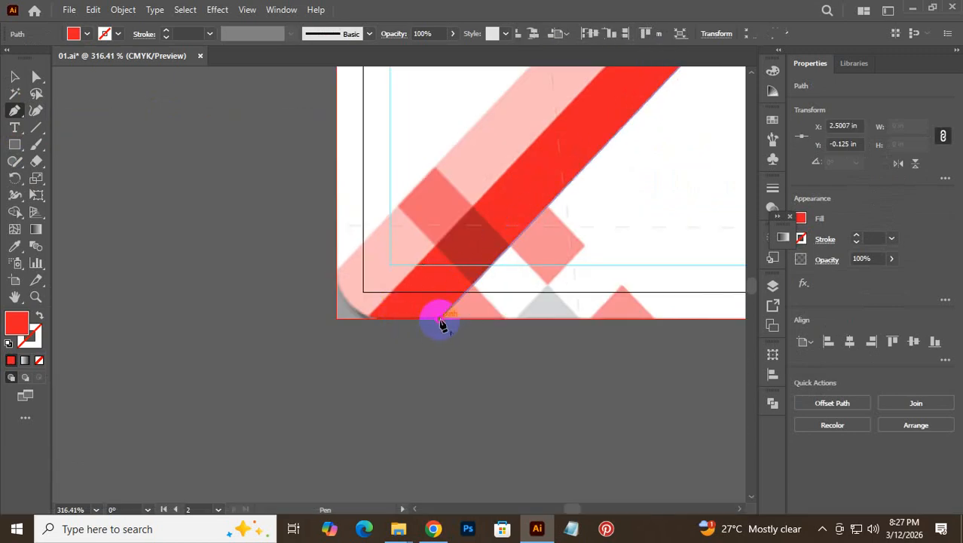
{"action": "left_click", "coordinate": [439, 320]}
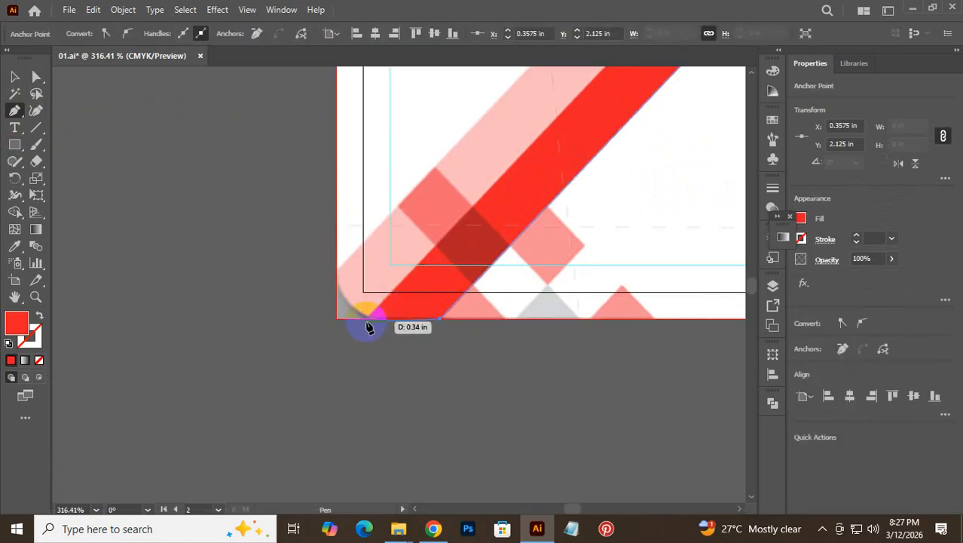
- Finish the four-point stripe path along the card's top edge
{"action": "key", "text": "shift"}
{"action": "key", "text": "space"}
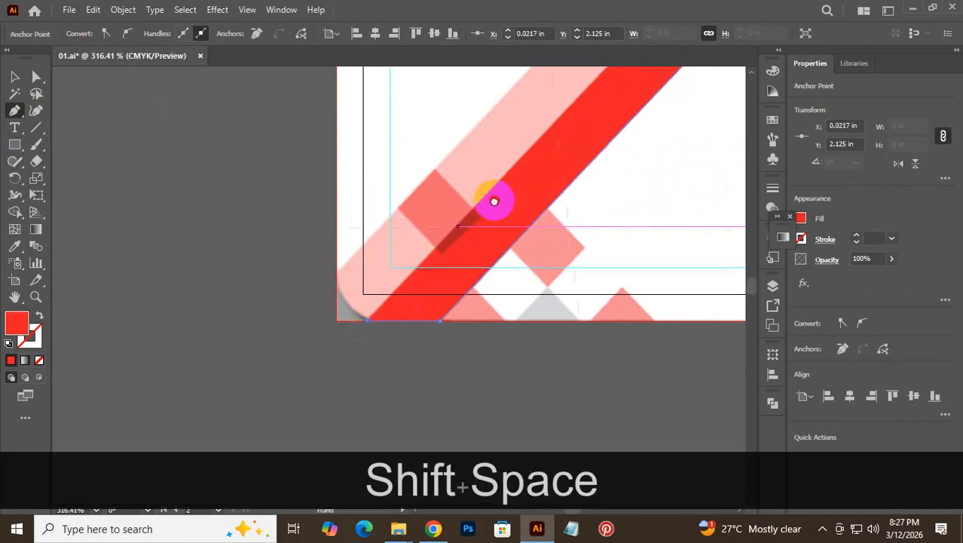
{"action": "left_click_drag", "start_coordinate": [492, 202], "coordinate": [399, 368]}
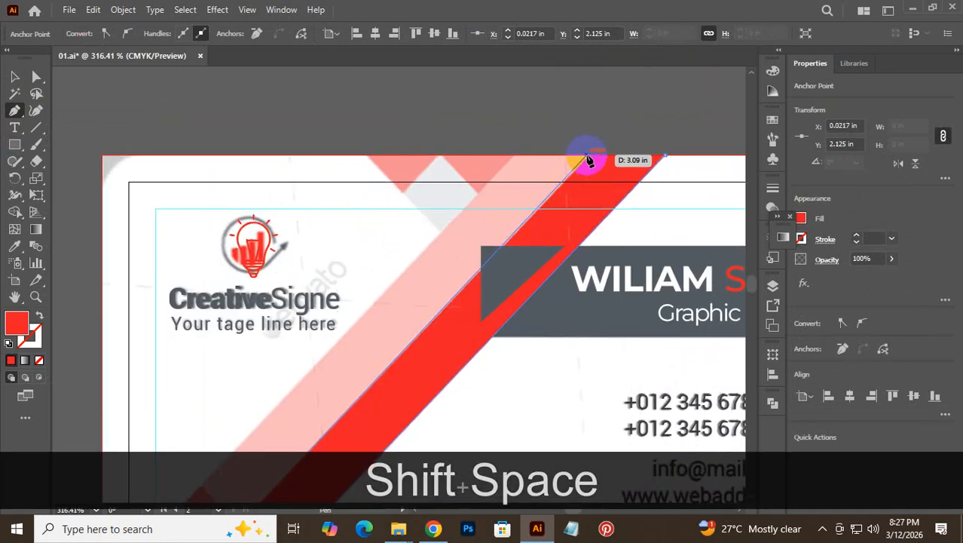
{"action": "left_click", "coordinate": [591, 159]}
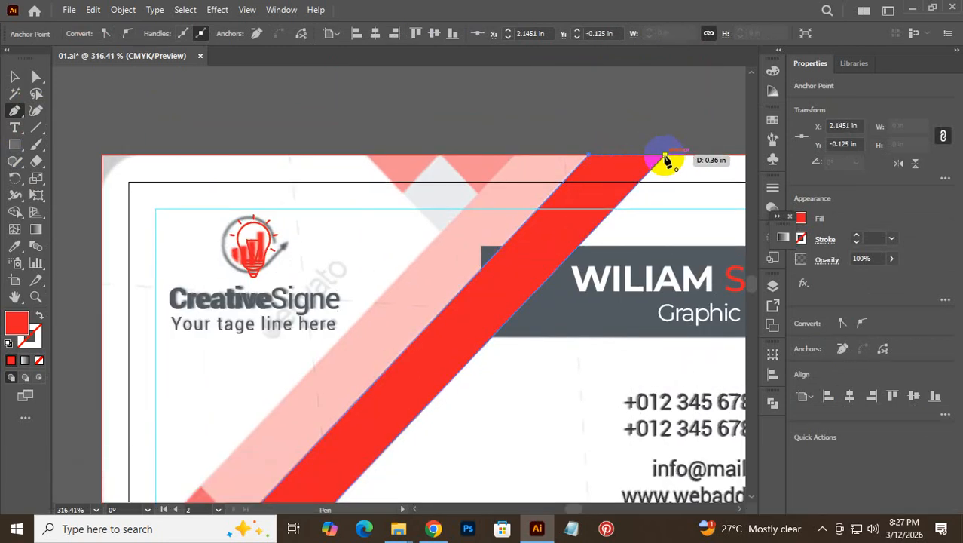
{"action": "left_click", "coordinate": [666, 158]}
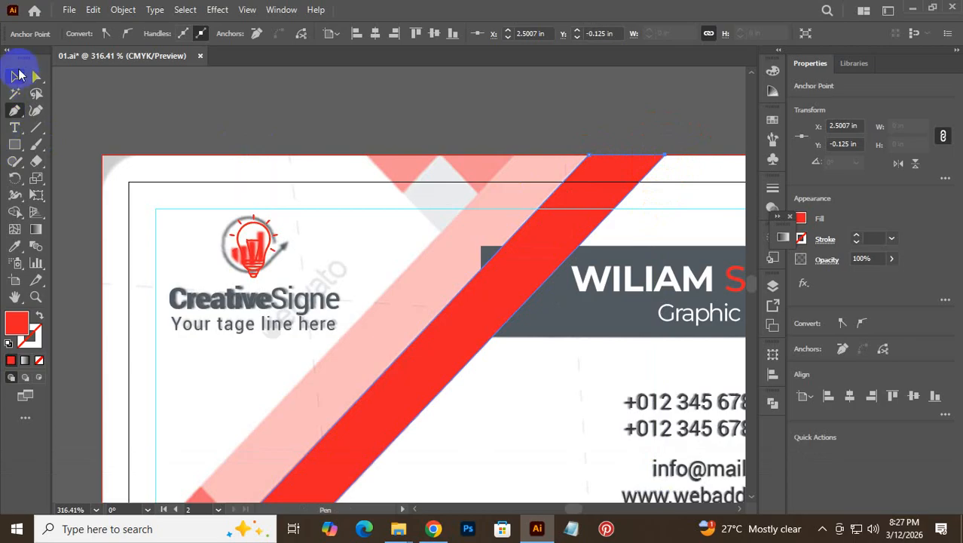
{"action": "left_click", "coordinate": [18, 75]}
{"action": "left_click", "coordinate": [372, 111]}
{"action": "left_click_drag", "start_coordinate": [322, 252], "coordinate": [458, 112]}
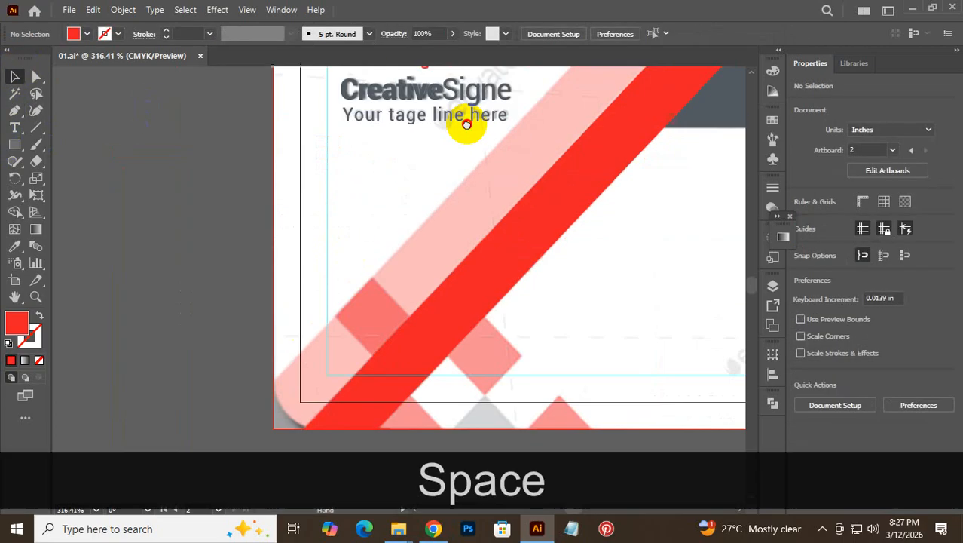
- Duplicate the red stripe shape slightly left and recolour the copy pink
{"action": "left_click", "coordinate": [477, 284]}
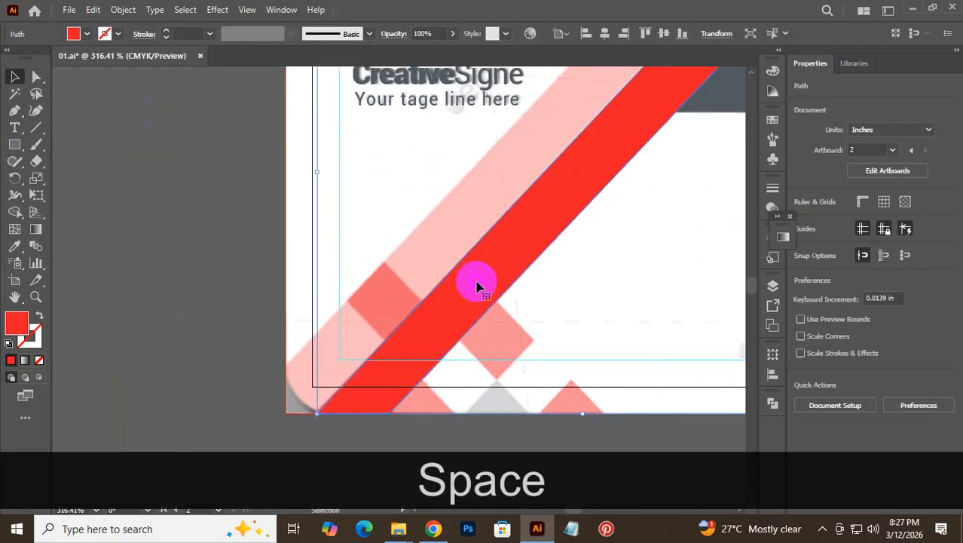
{"action": "left_click_drag", "start_coordinate": [477, 284], "coordinate": [404, 260]}
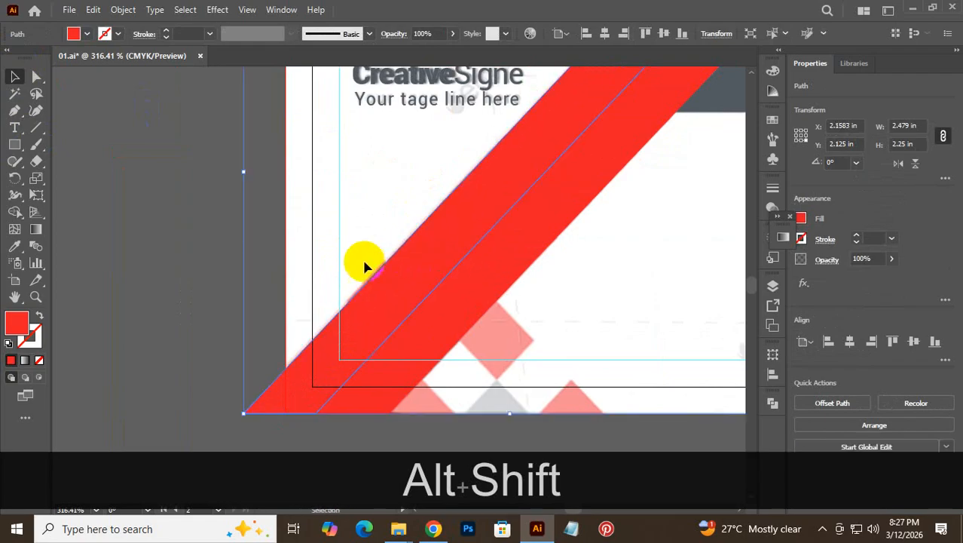
{"action": "left_click", "coordinate": [40, 363]}
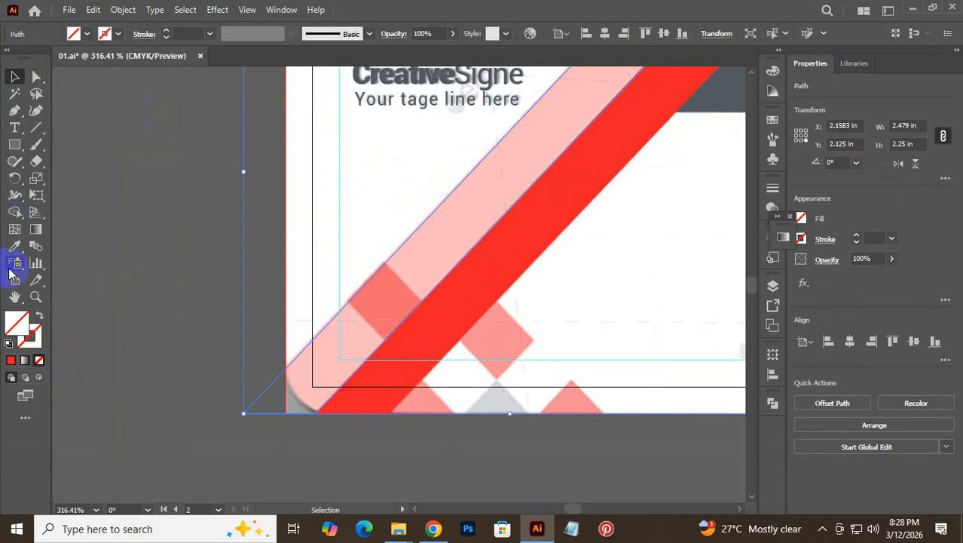
{"action": "left_click", "coordinate": [14, 247]}
{"action": "left_click", "coordinate": [462, 221]}
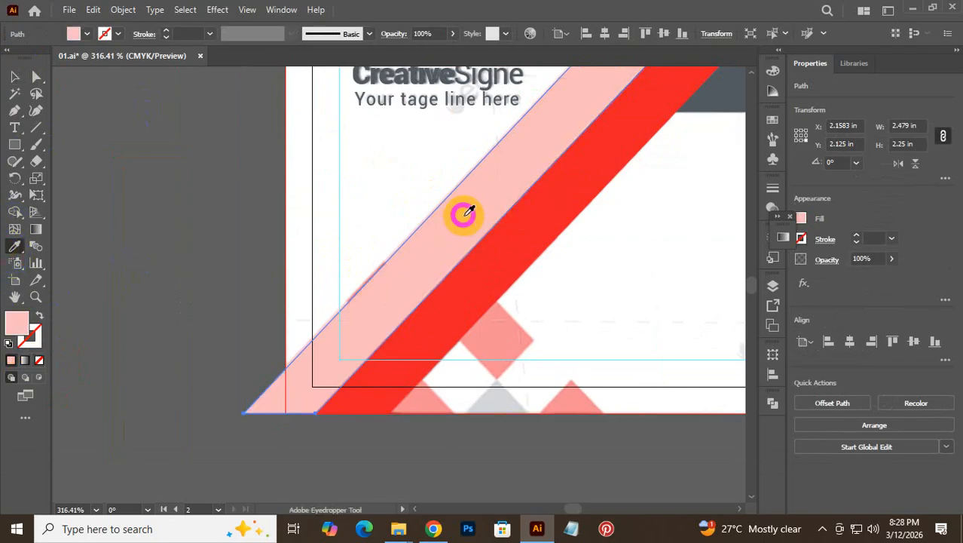
{"action": "left_click", "coordinate": [15, 76]}
{"action": "left_click", "coordinate": [83, 187]}
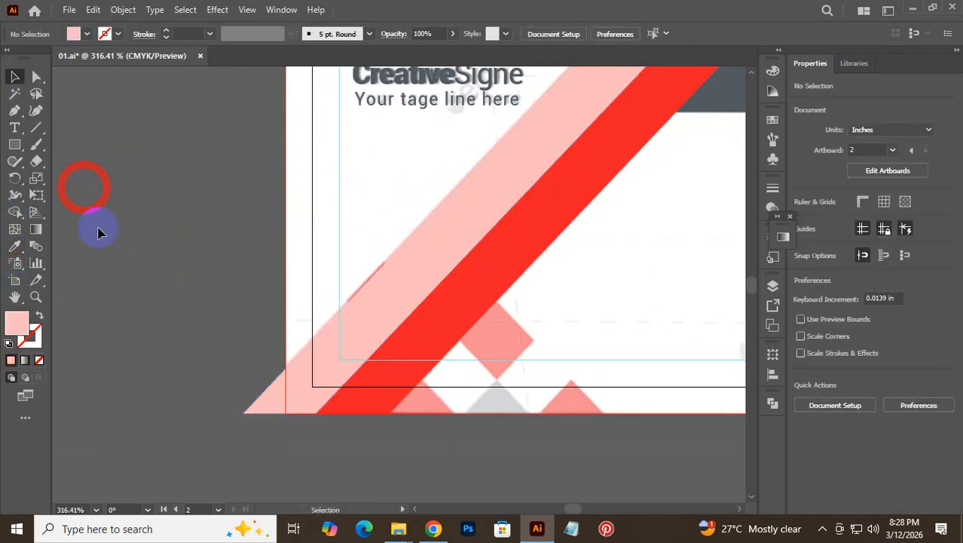
- Draw a rectangle over the pink stripe's lower-left corner
{"action": "key", "text": "ctrl+space"}
{"action": "left_click", "coordinate": [264, 410]}
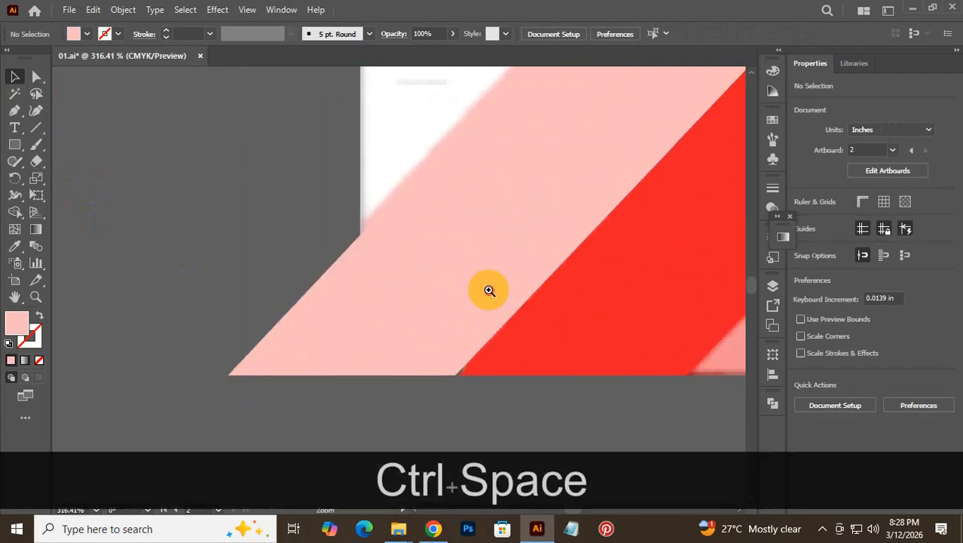
{"action": "left_click", "coordinate": [14, 144]}
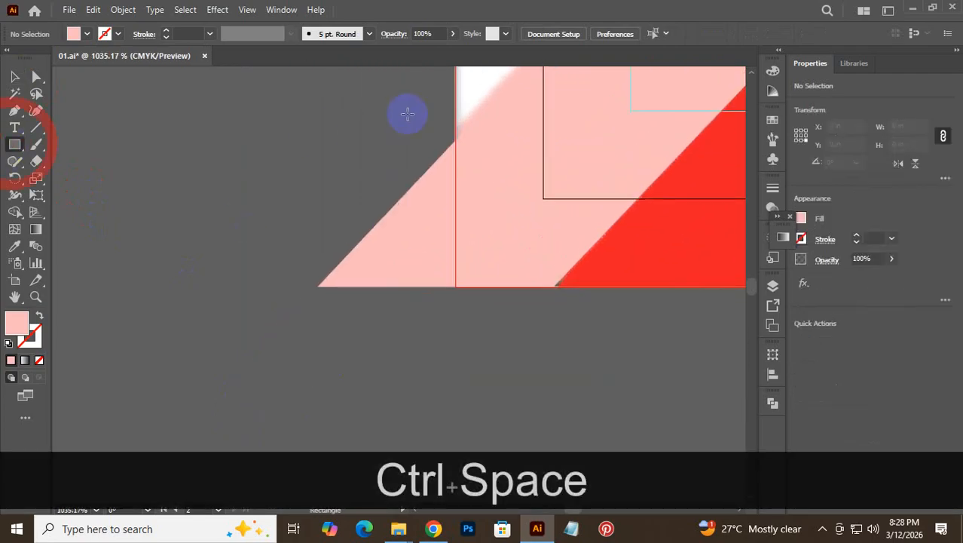
{"action": "left_click_drag", "start_coordinate": [456, 98], "coordinate": [226, 389]}
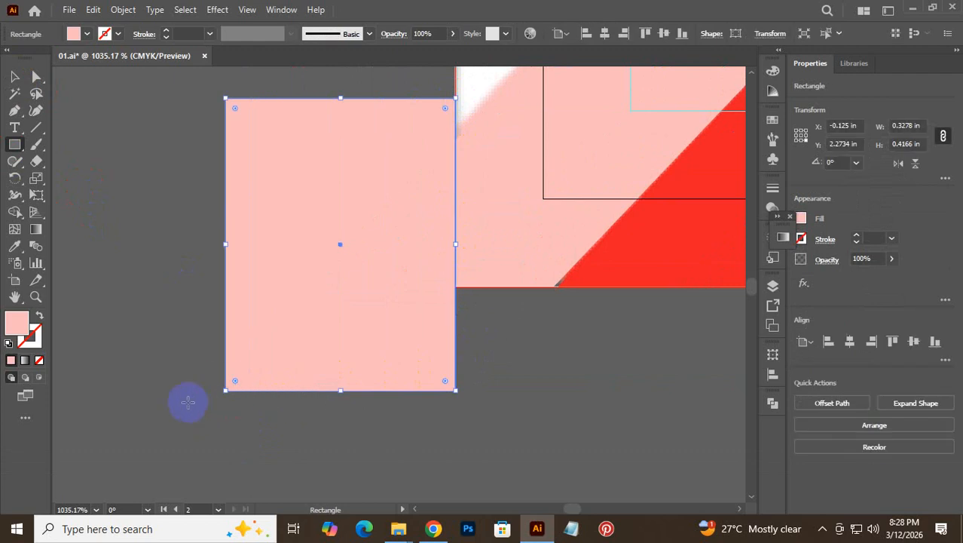
- Delete the regions outside the artboard's left edge with Shape Builder
{"action": "left_click", "coordinate": [14, 78]}
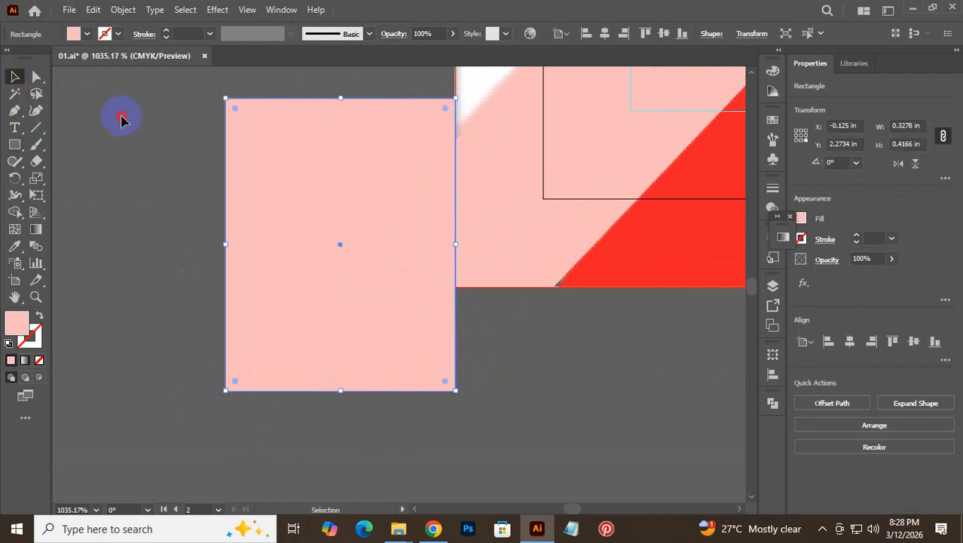
{"action": "left_click_drag", "start_coordinate": [121, 118], "coordinate": [350, 303]}
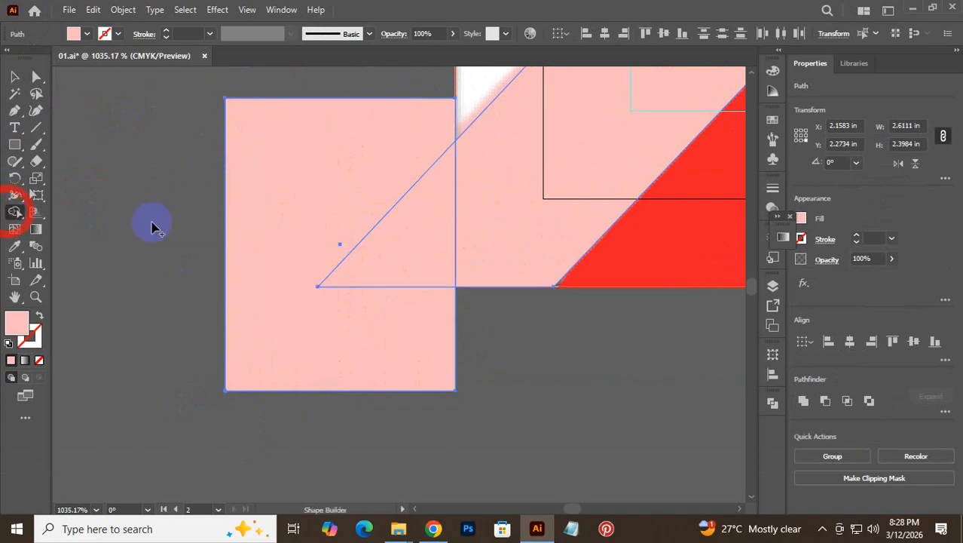
{"action": "key", "text": "alt"}
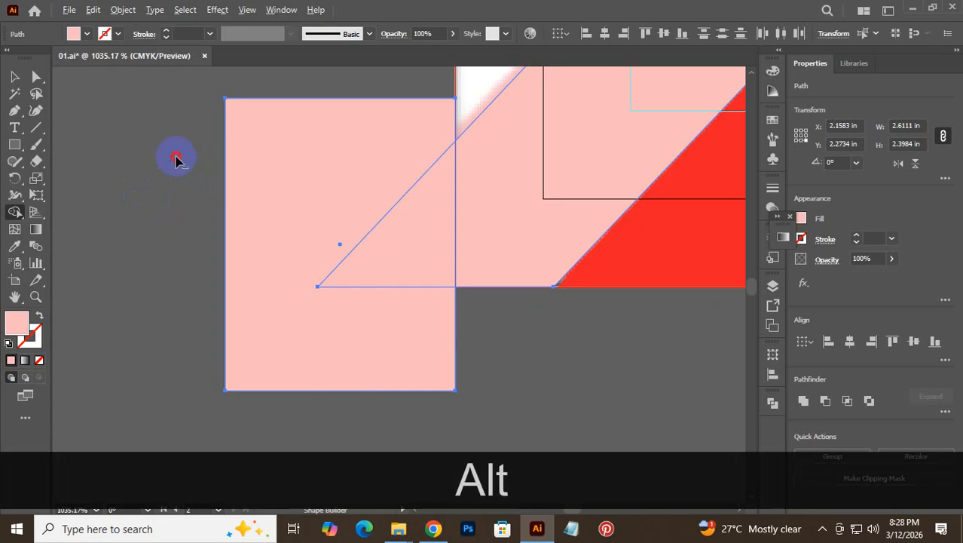
{"action": "mouse_move", "coordinate": [176, 158]}
{"action": "left_mouse_down"}
{"action": "mouse_move", "coordinate": [383, 205]}
{"action": "mouse_move", "coordinate": [370, 359]}
{"action": "left_mouse_up"}
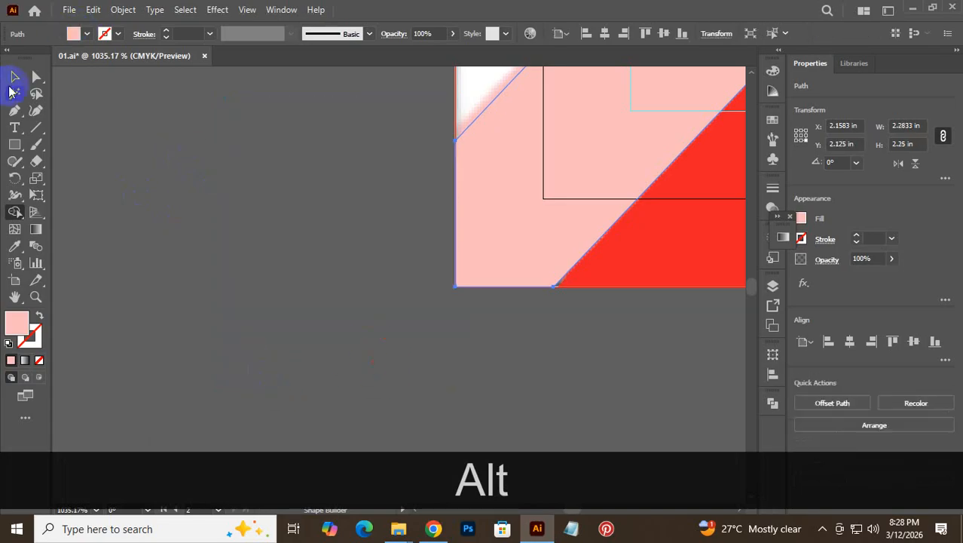
{"action": "left_click", "coordinate": [14, 78]}
{"action": "left_click", "coordinate": [204, 144]}
{"action": "key", "text": "ctrl+space"}
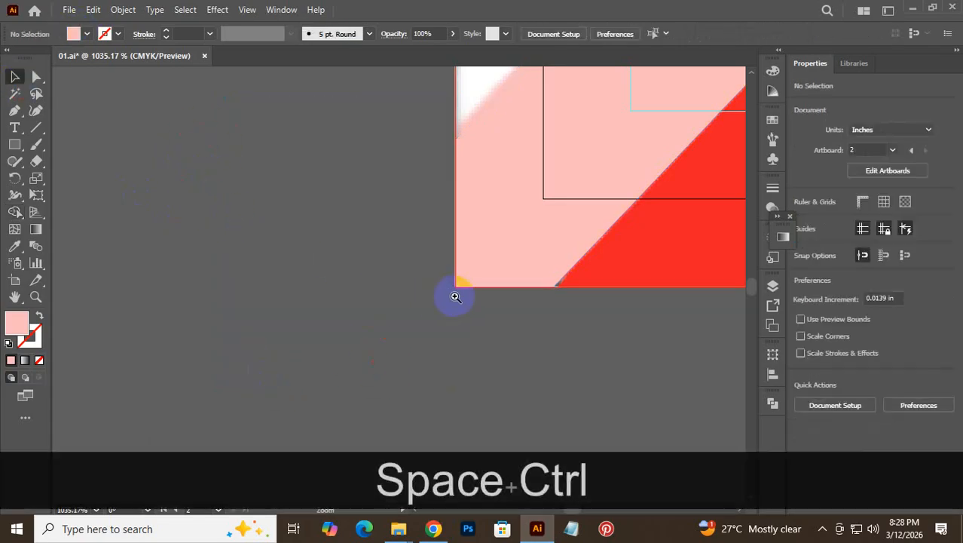
- Hide the path covering the stripes with Object > Hide > Selection
{"action": "left_click_drag", "start_coordinate": [455, 297], "coordinate": [237, 314]}
{"action": "left_click_drag", "start_coordinate": [478, 269], "coordinate": [383, 298]}
{"action": "left_click_drag", "start_coordinate": [573, 253], "coordinate": [351, 366]}
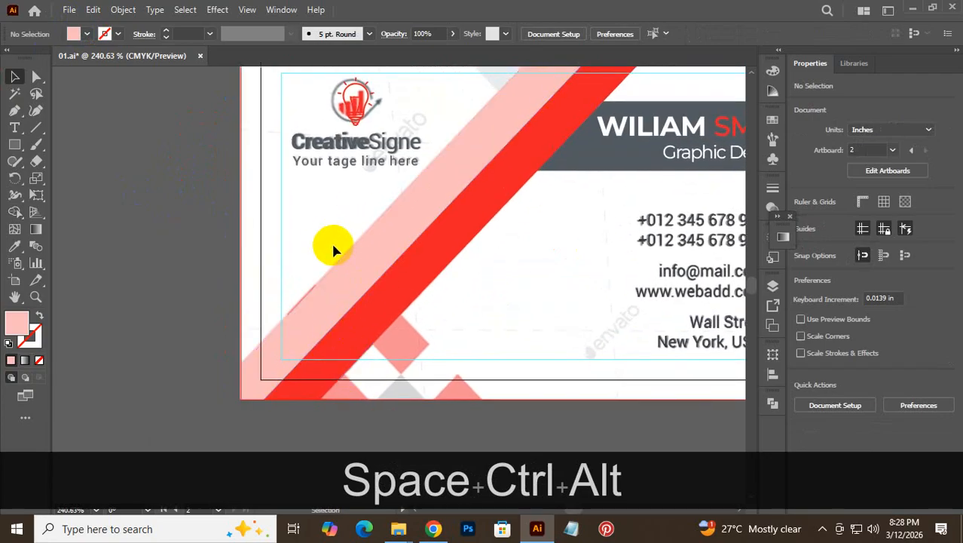
{"action": "left_click", "coordinate": [371, 249]}
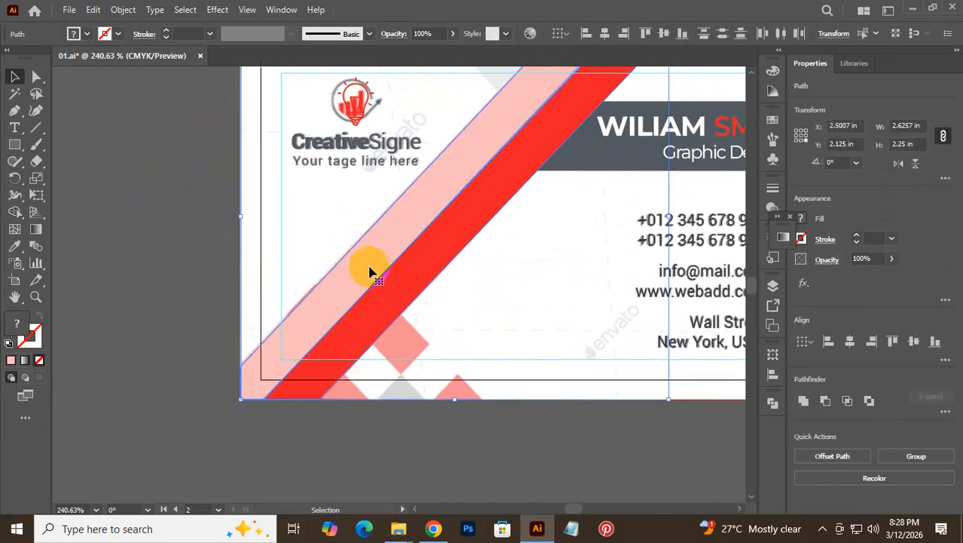
{"action": "left_click", "coordinate": [121, 10]}
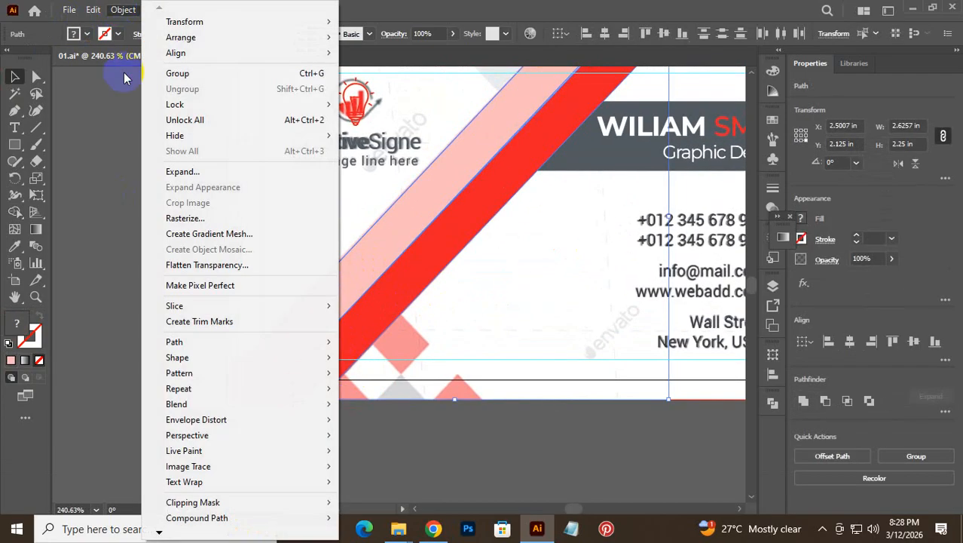
{"action": "mouse_move", "coordinate": [216, 139]}
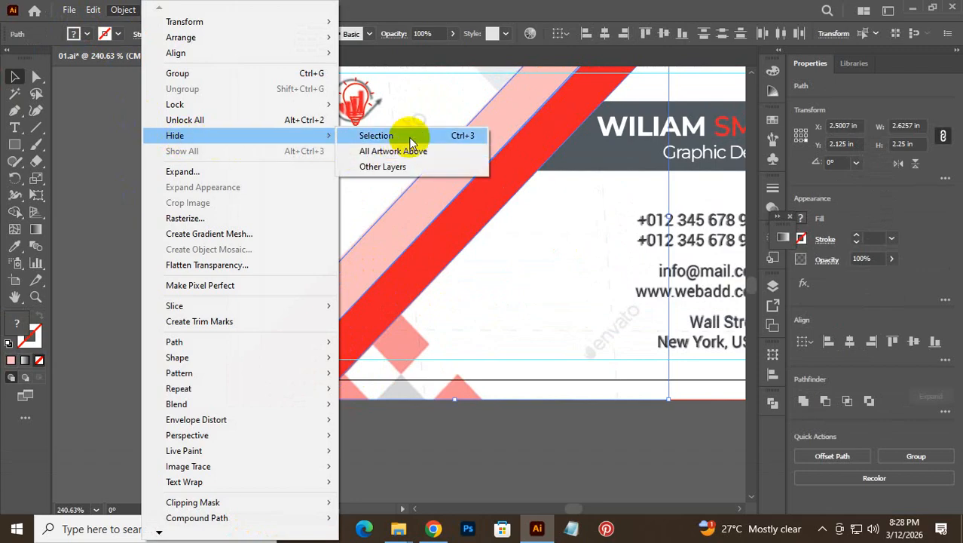
{"action": "left_click", "coordinate": [411, 142]}
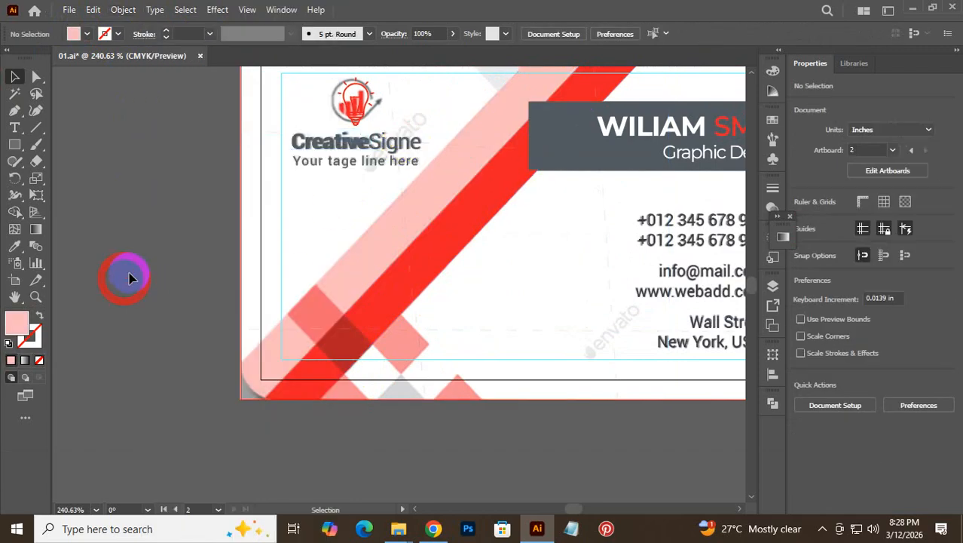
{"action": "key", "text": "ctrl+space"}
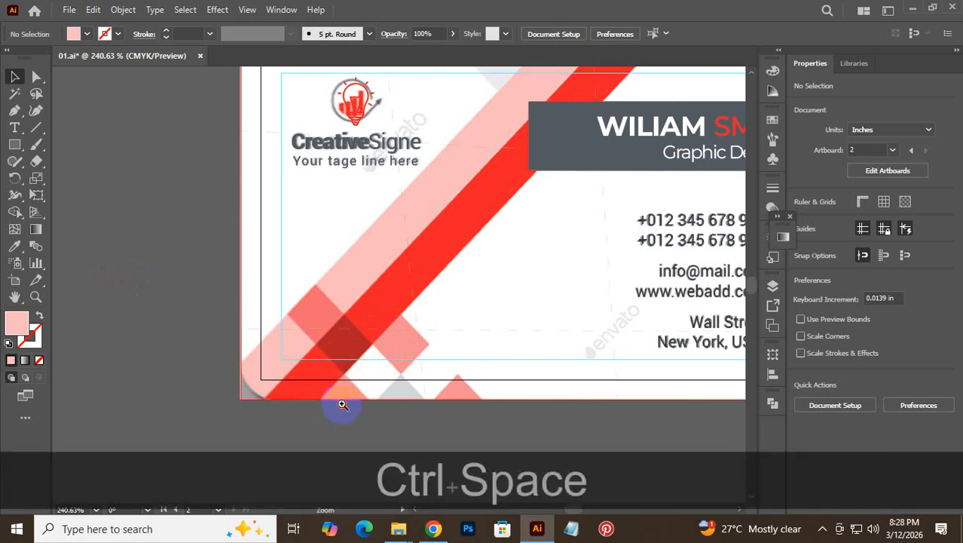
{"action": "left_click", "coordinate": [336, 397]}
{"action": "left_click_drag", "start_coordinate": [469, 353], "coordinate": [458, 290]}
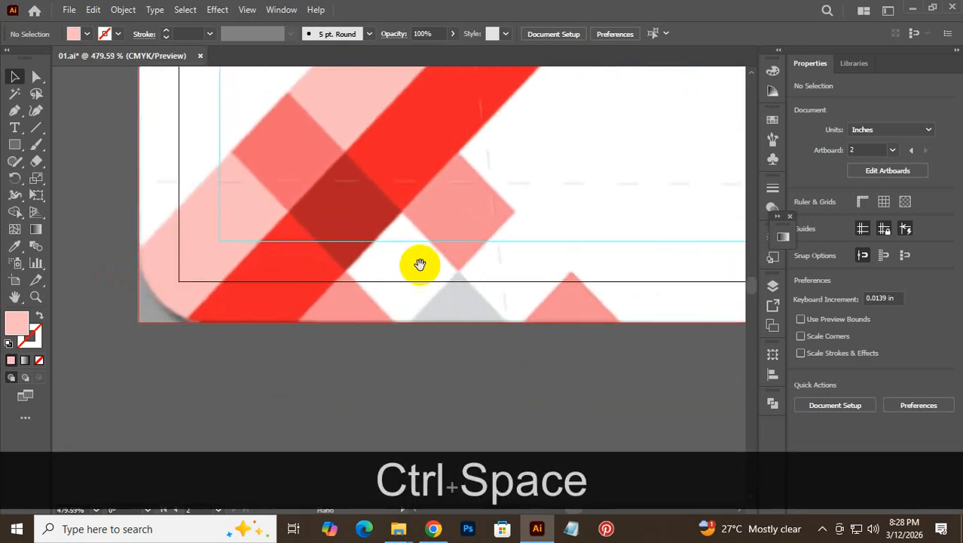
{"action": "left_click_drag", "start_coordinate": [416, 262], "coordinate": [383, 304]}
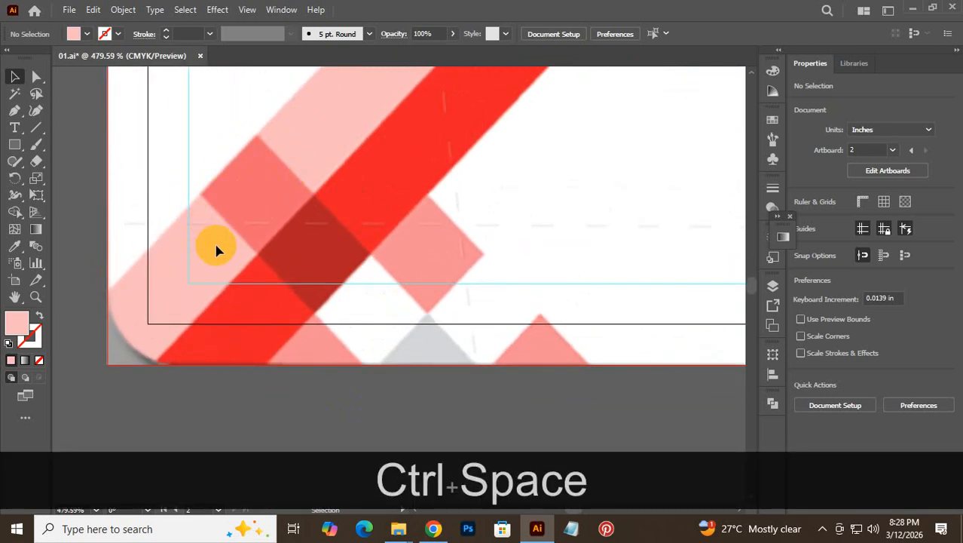
- Trace the upper-left pink square with a closed four-point diamond path and no fill
{"action": "left_click", "coordinate": [13, 141]}
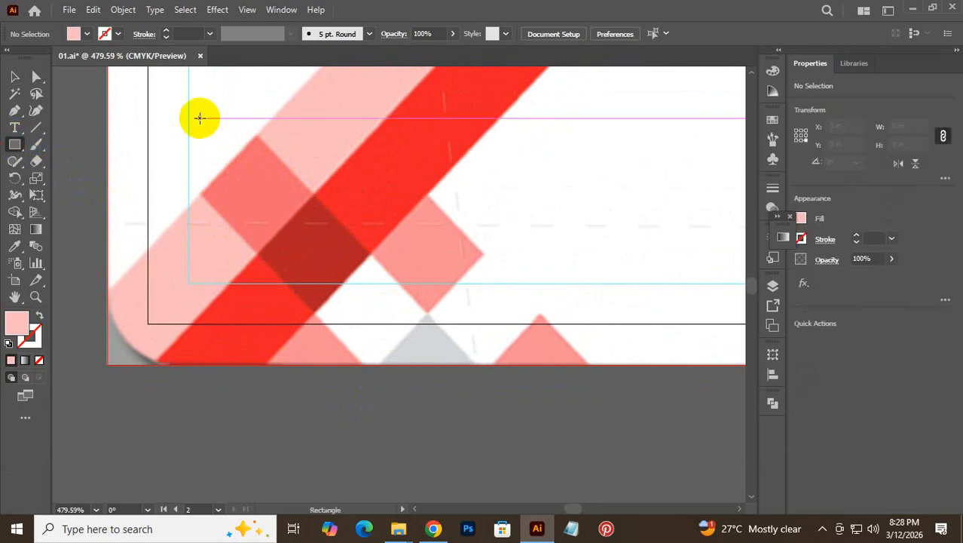
{"action": "left_click_drag", "start_coordinate": [198, 118], "coordinate": [254, 161]}
{"action": "key", "text": "ctrl+z"}
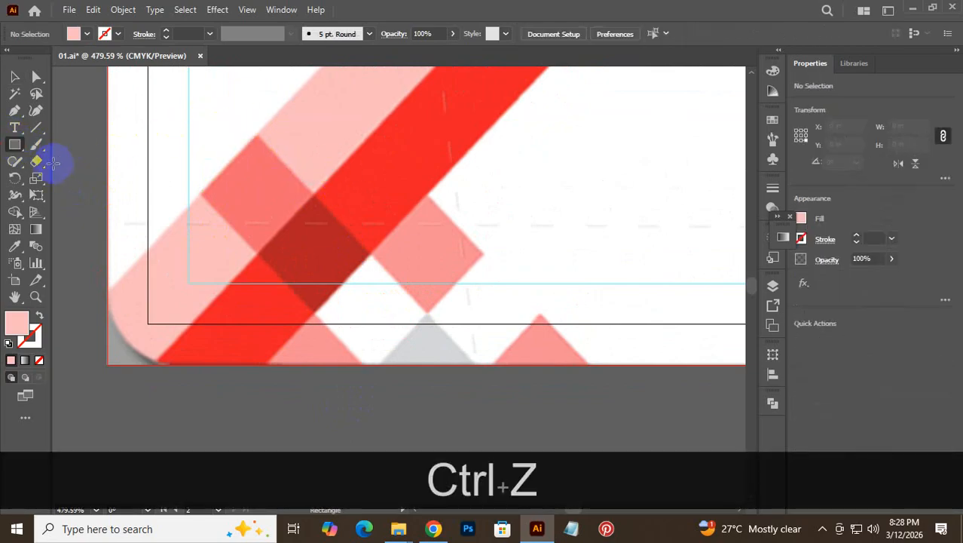
{"action": "left_click", "coordinate": [14, 110]}
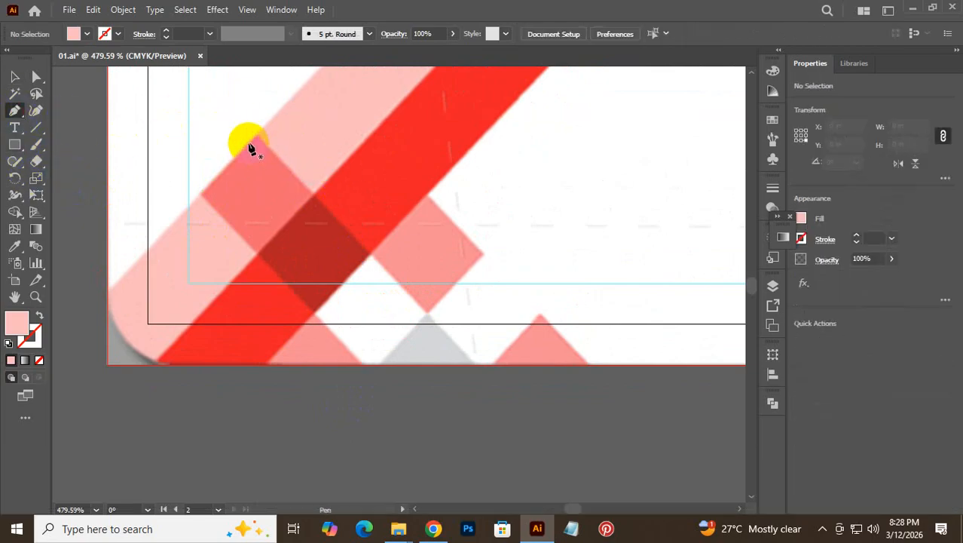
{"action": "left_click", "coordinate": [256, 134]}
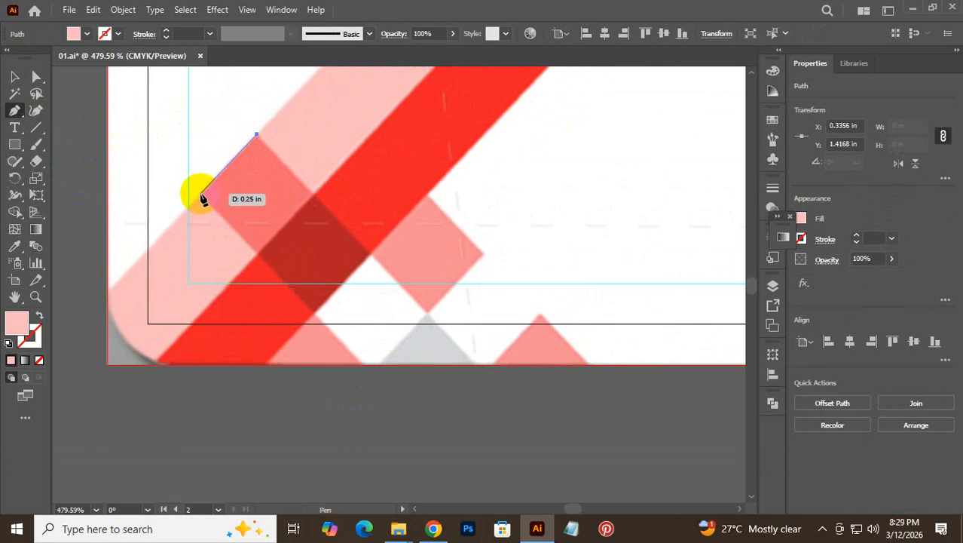
{"action": "left_click", "coordinate": [200, 194]}
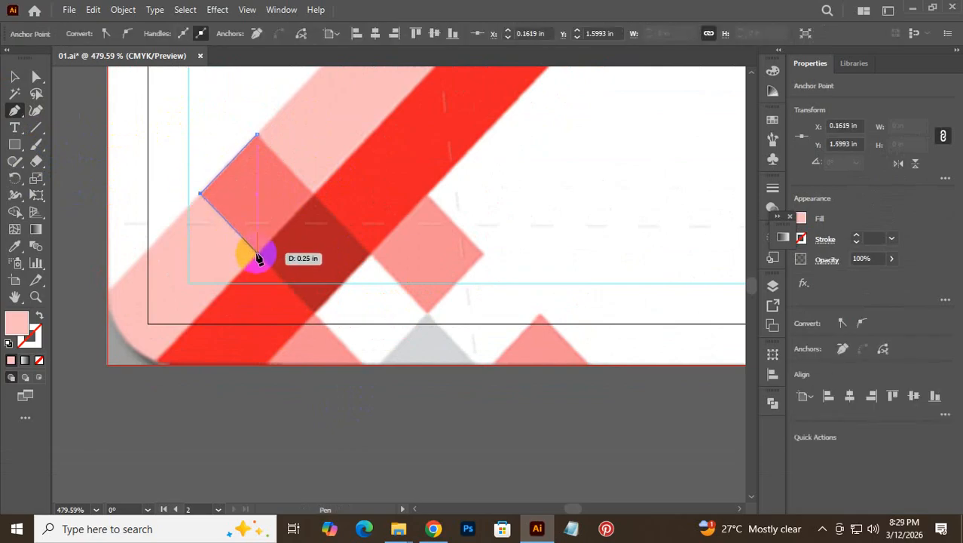
{"action": "left_click", "coordinate": [256, 254]}
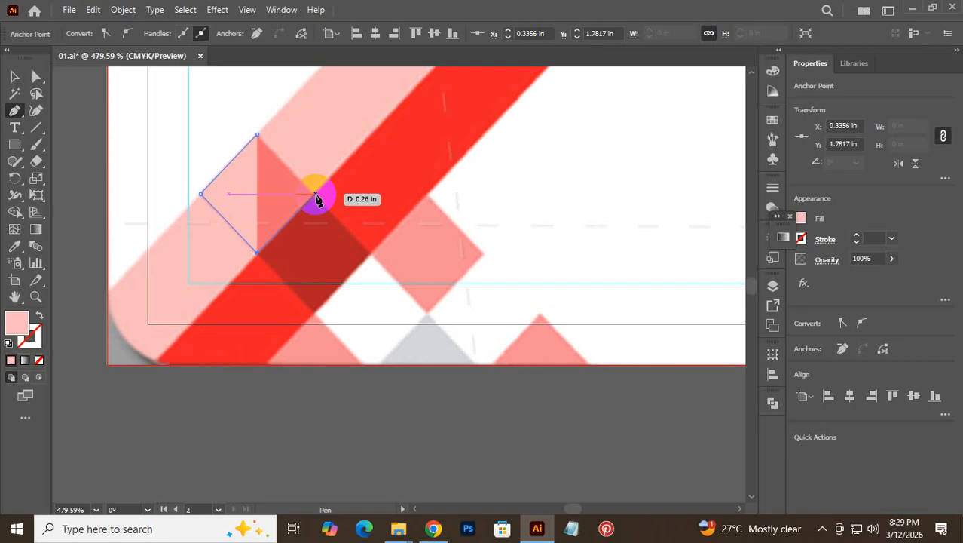
{"action": "left_click", "coordinate": [315, 194]}
{"action": "left_click", "coordinate": [257, 135], "text": "shift"}
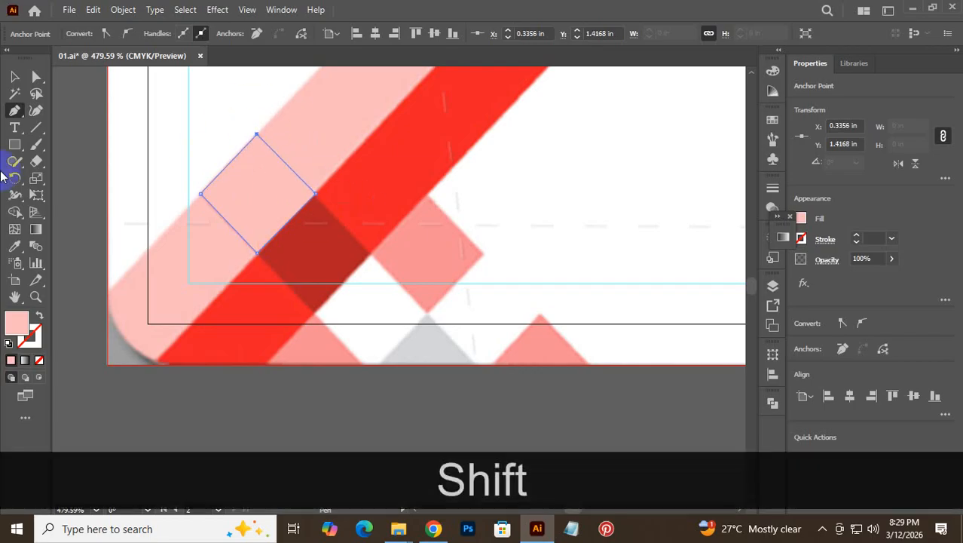
{"action": "left_click", "coordinate": [38, 361]}
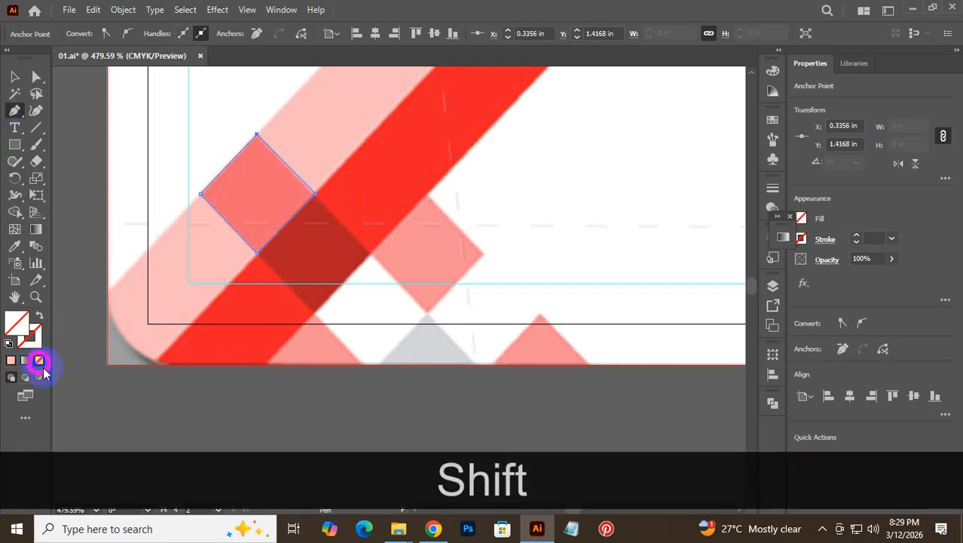
{"action": "left_click", "coordinate": [14, 77]}
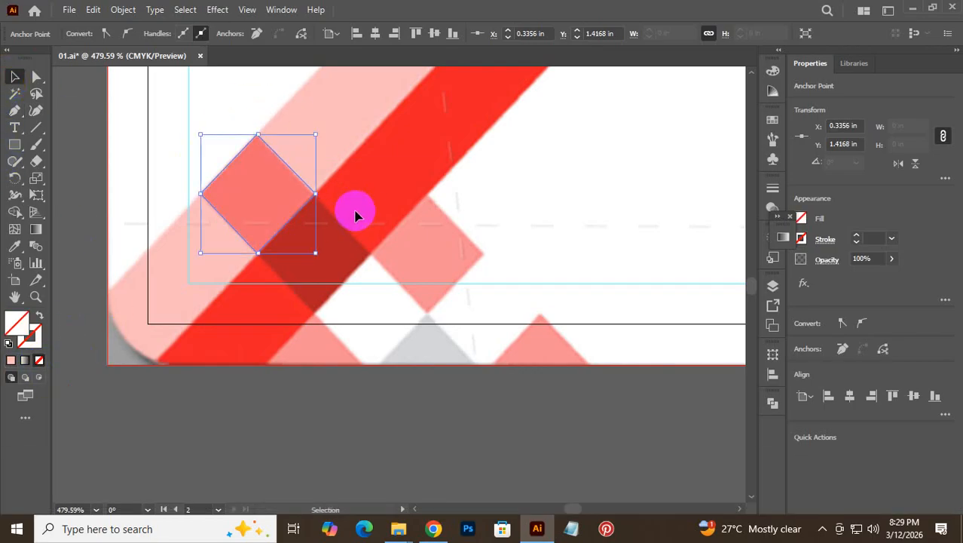
- Copy the diamond outline diagonally onto three more squares and nudge all four down
{"action": "left_click", "coordinate": [291, 222], "text": "alt"}
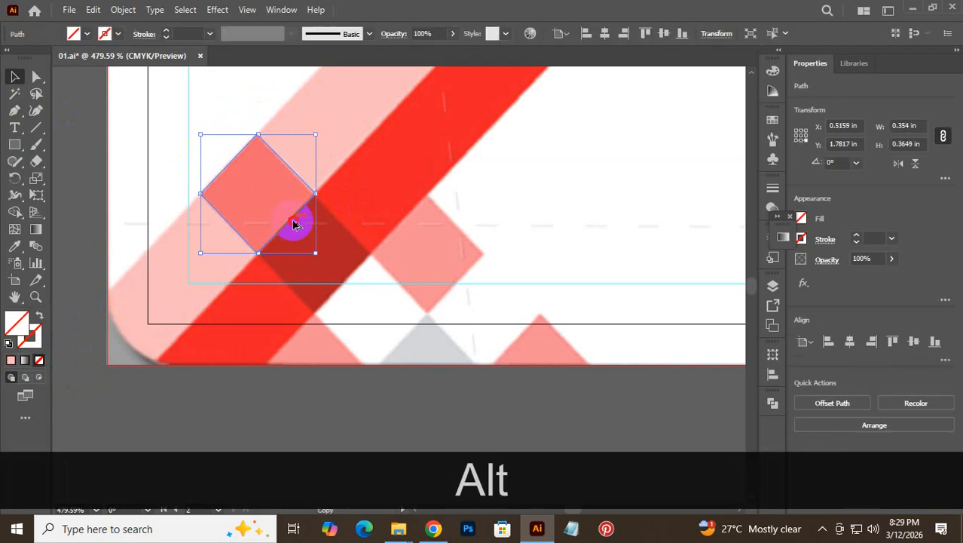
{"action": "left_click_drag", "start_coordinate": [294, 224], "coordinate": [353, 283]}
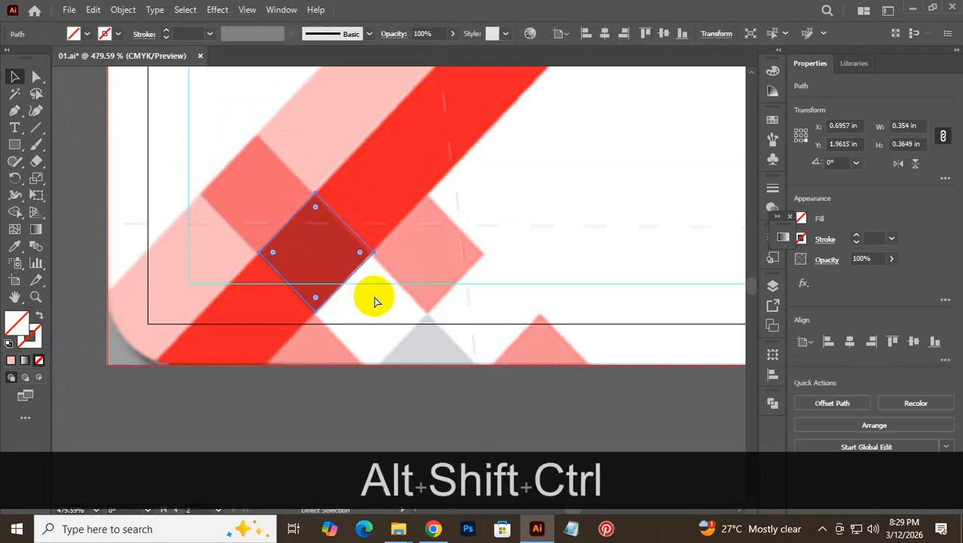
{"action": "key", "text": "ctrl+d"}
{"action": "key", "text": "ctrl+d"}
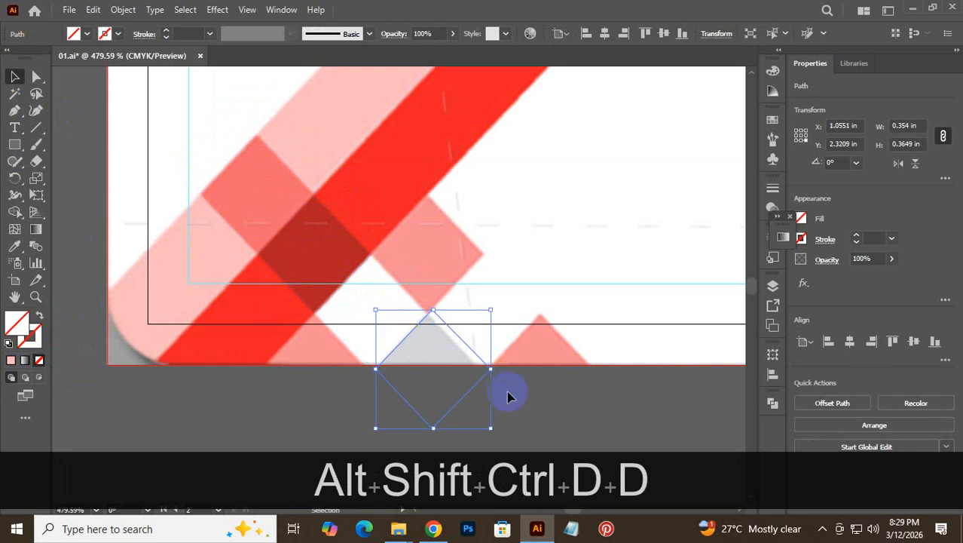
{"action": "left_click", "coordinate": [536, 412]}
{"action": "left_click_drag", "start_coordinate": [525, 411], "coordinate": [266, 160]}
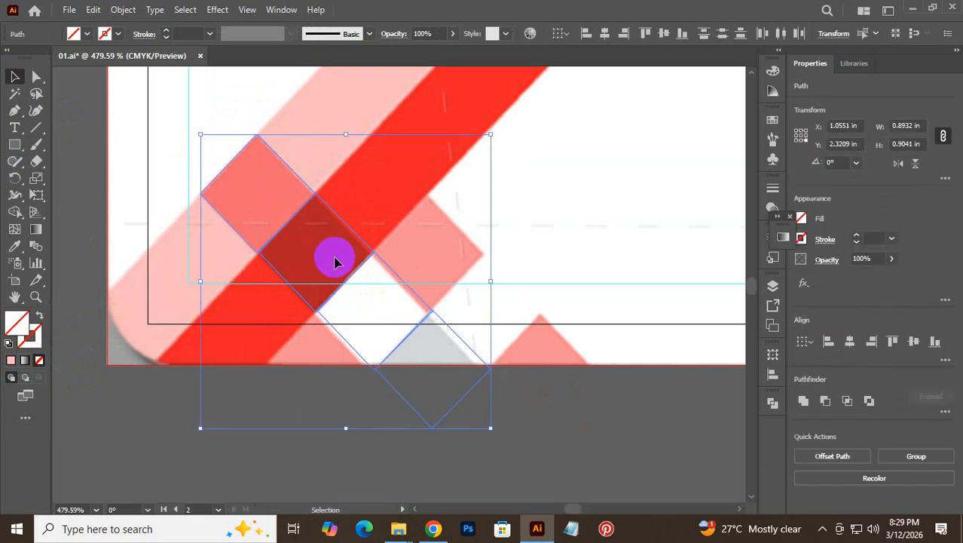
{"action": "key", "text": "Down"}
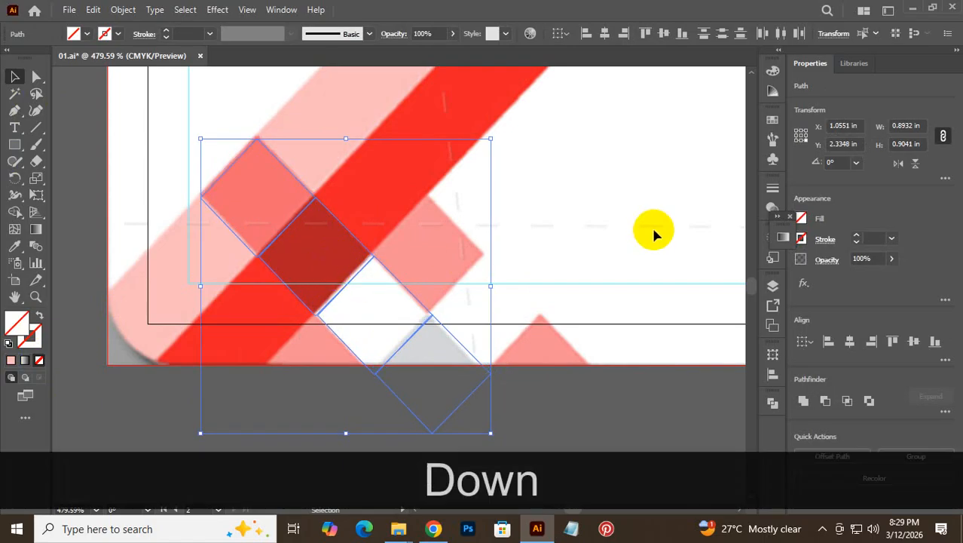
{"action": "left_click", "coordinate": [642, 233]}
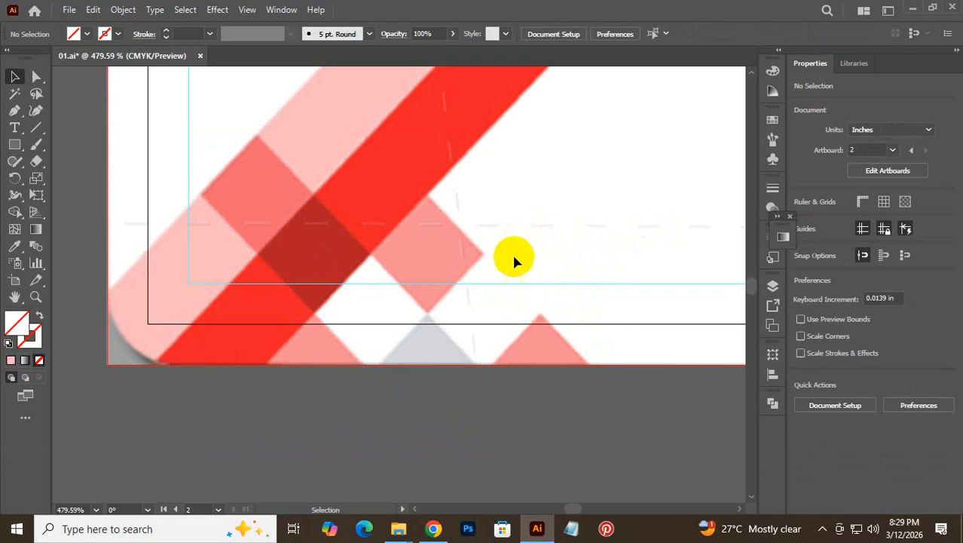
- Delete the stray diamond outline below the card's bottom edge
{"action": "left_click", "coordinate": [485, 382]}
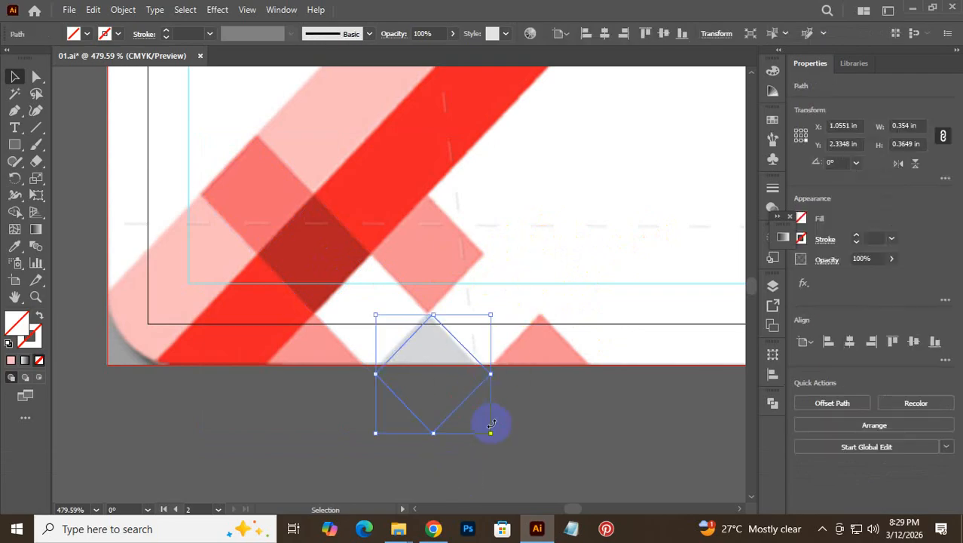
{"action": "left_click", "coordinate": [543, 433]}
{"action": "left_click_drag", "start_coordinate": [501, 435], "coordinate": [243, 197]}
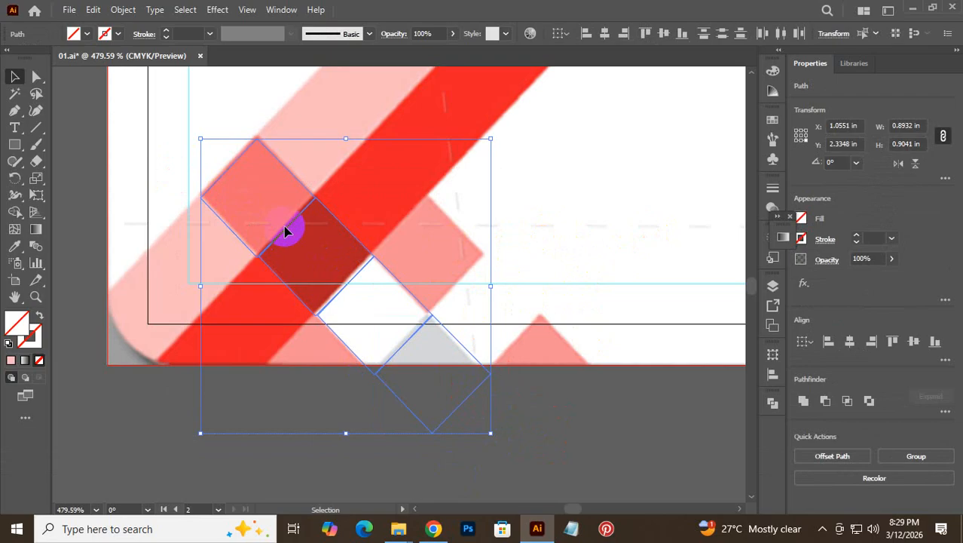
{"action": "left_click", "coordinate": [250, 377]}
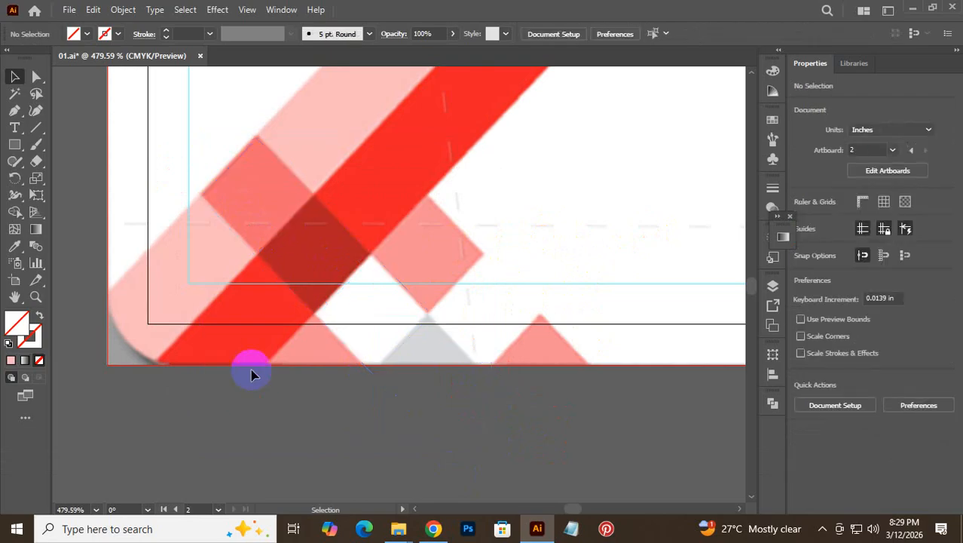
{"action": "left_click_drag", "start_coordinate": [263, 284], "coordinate": [483, 397]}
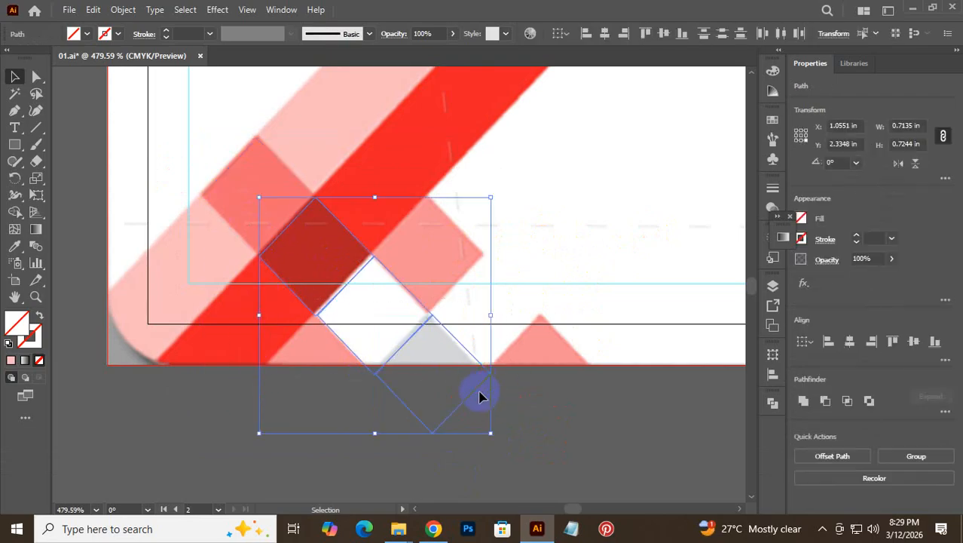
{"action": "key", "text": "Delete"}
{"action": "left_click", "coordinate": [284, 215]}
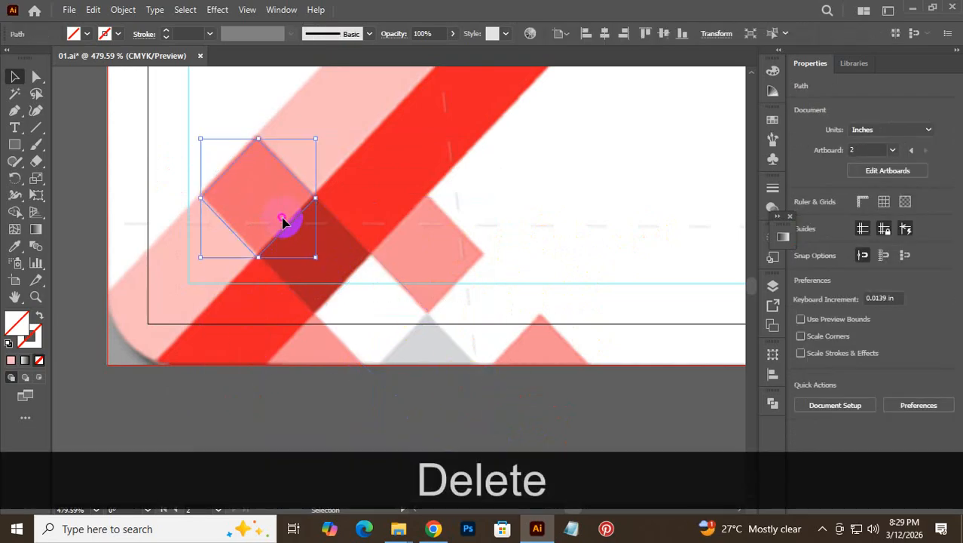
- Nudge the pink diamond outline up and copy it down-right onto the dark red square
{"action": "left_click_drag", "start_coordinate": [245, 331], "coordinate": [372, 275]}
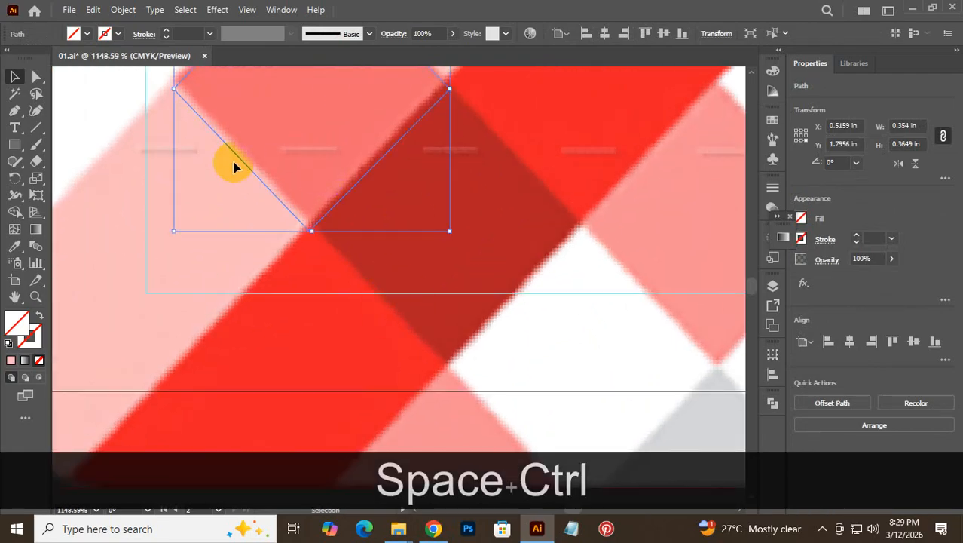
{"action": "left_click_drag", "start_coordinate": [197, 234], "coordinate": [254, 340]}
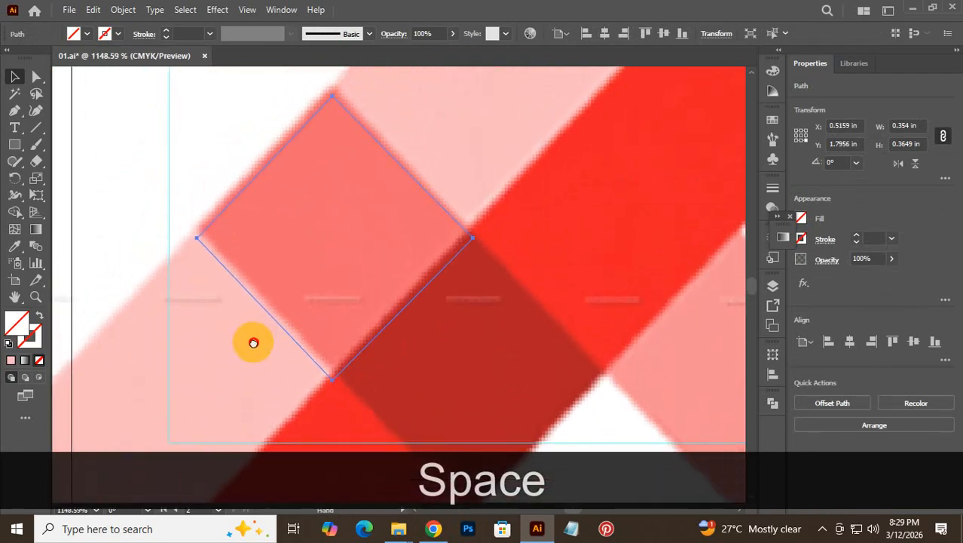
{"action": "key", "text": "Up"}
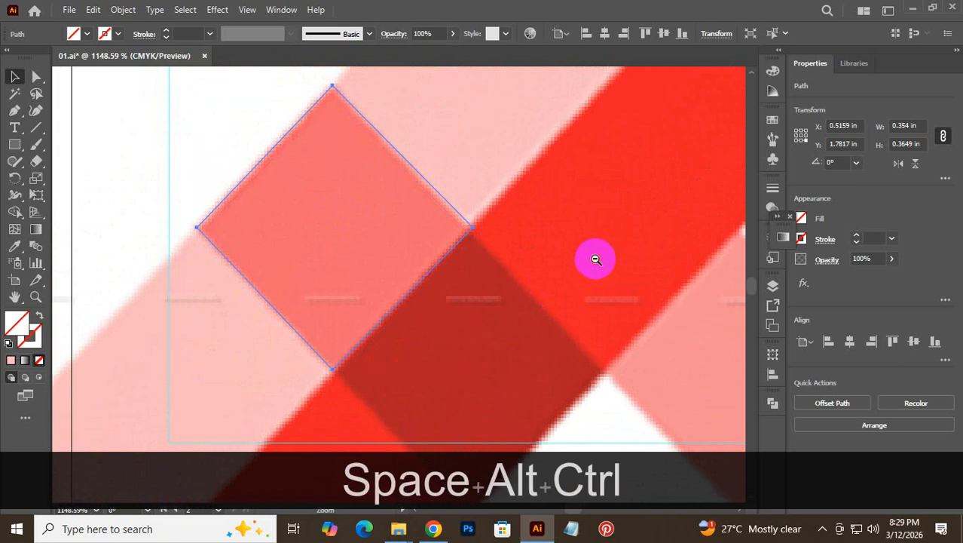
{"action": "left_click_drag", "start_coordinate": [595, 259], "coordinate": [468, 271]}
{"action": "left_click_drag", "start_coordinate": [471, 338], "coordinate": [338, 254]}
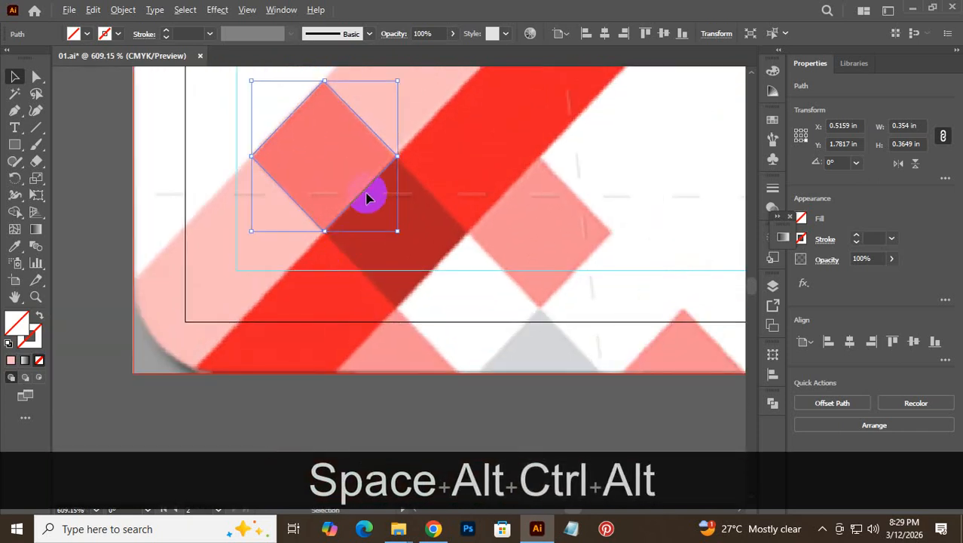
{"action": "left_click_drag", "start_coordinate": [363, 196], "coordinate": [430, 251]}
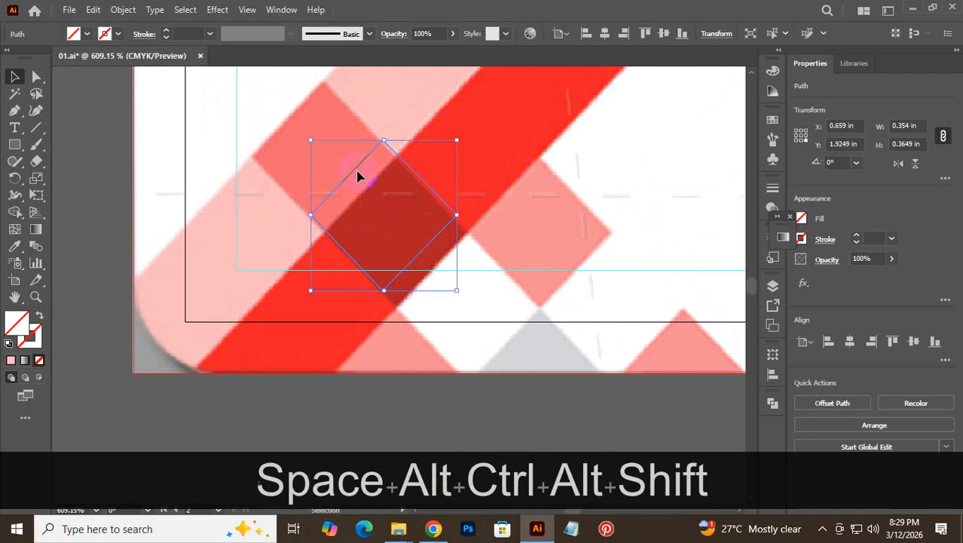
{"action": "left_click_drag", "start_coordinate": [354, 173], "coordinate": [366, 189]}
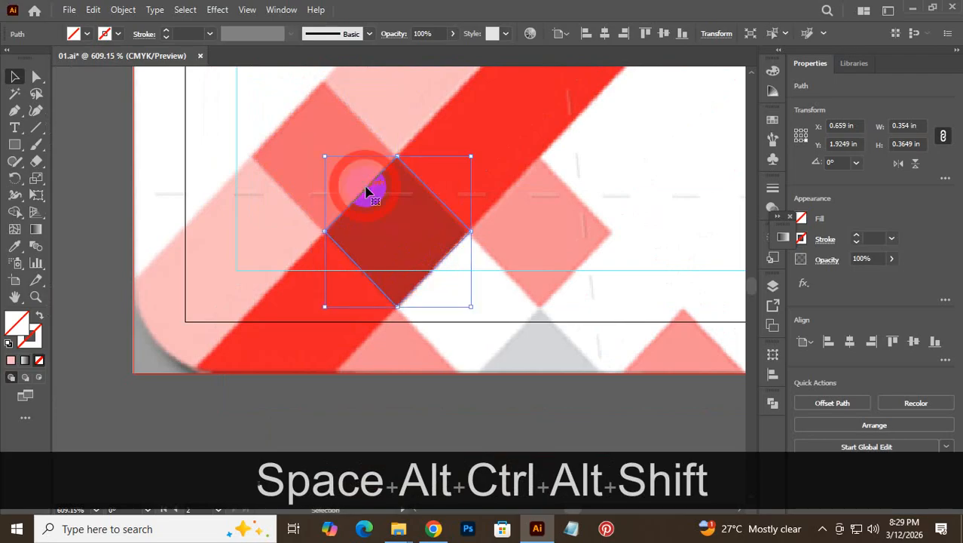
- Select both diamond outlines, inspect their shared corner, and delete them
{"action": "left_click_drag", "start_coordinate": [245, 113], "coordinate": [376, 243]}
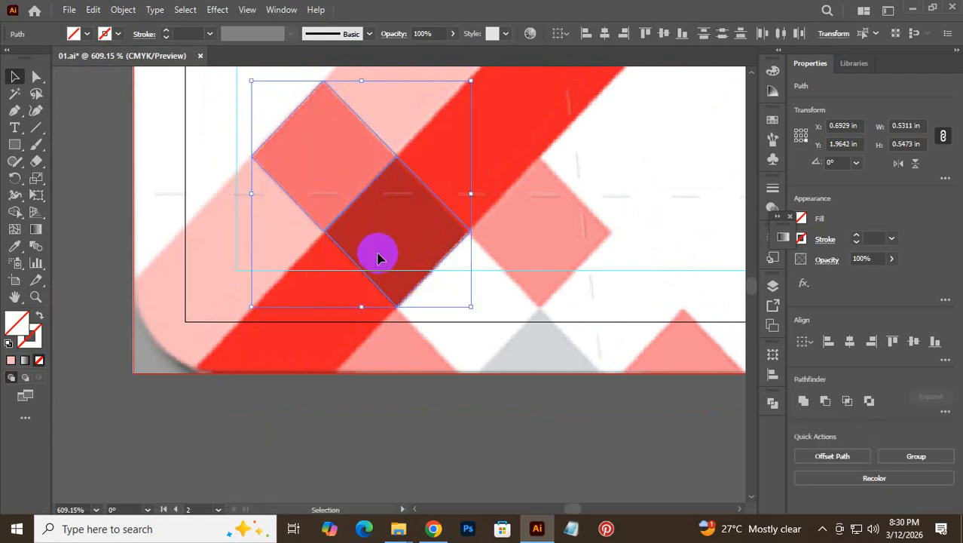
{"action": "key", "text": "ctrl+space"}
{"action": "left_click_drag", "start_coordinate": [303, 236], "coordinate": [333, 244]}
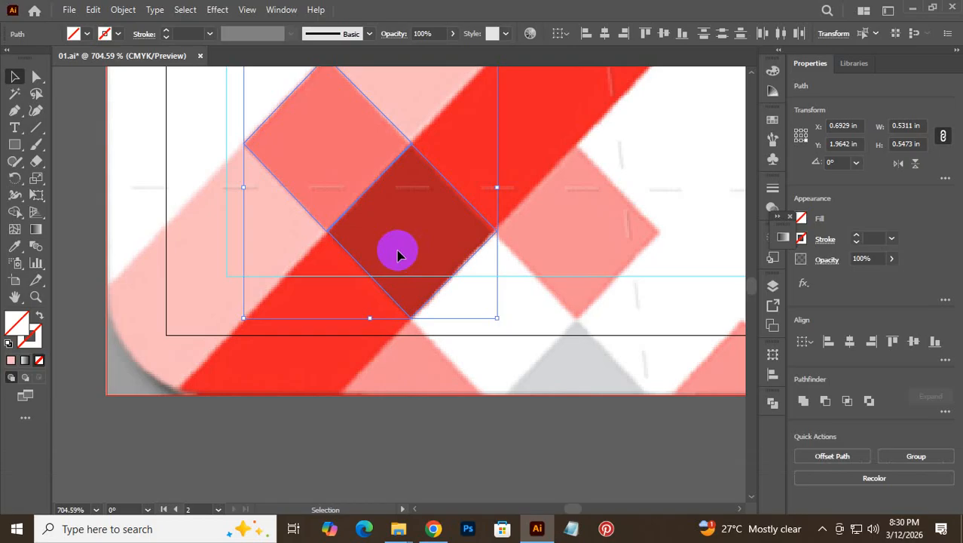
{"action": "left_click", "coordinate": [380, 174]}
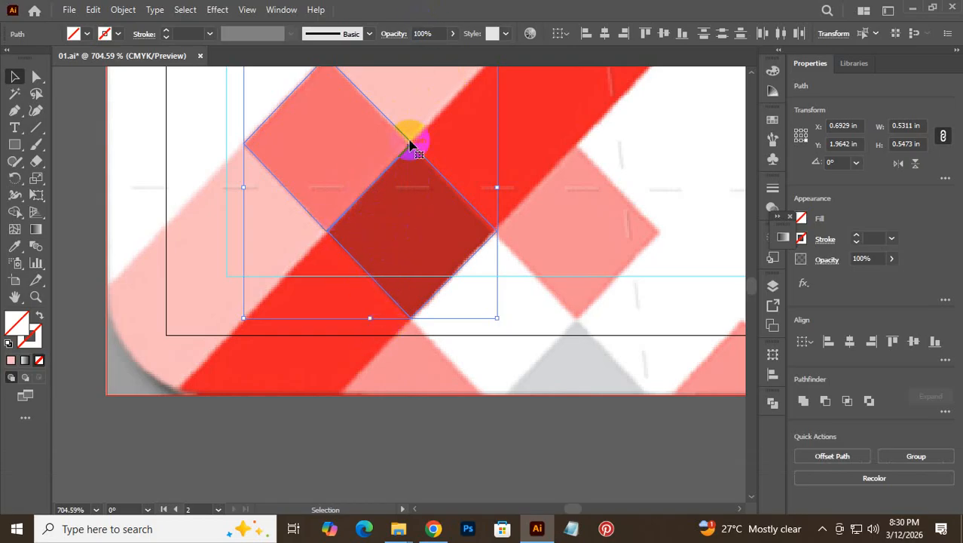
{"action": "key", "text": "ctrl+space"}
{"action": "left_click", "coordinate": [364, 180]}
{"action": "left_click", "coordinate": [359, 303]}
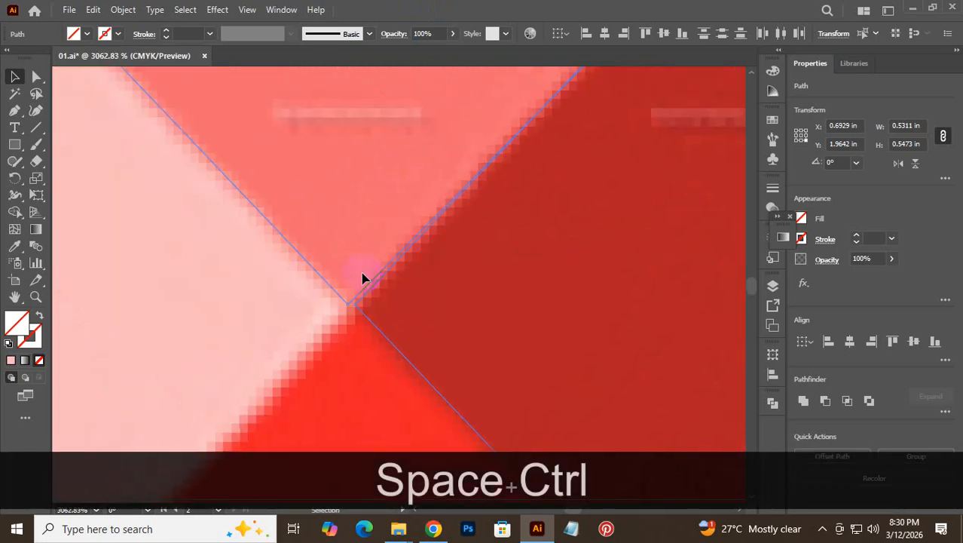
{"action": "key", "text": "ctrl+alt+space"}
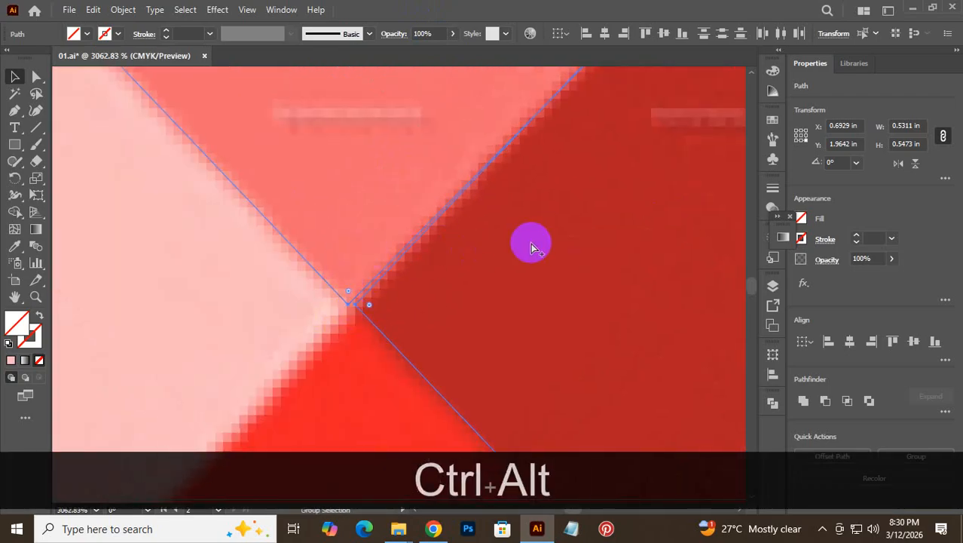
{"action": "left_click", "coordinate": [370, 299]}
{"action": "left_click", "coordinate": [250, 379]}
{"action": "left_click", "coordinate": [451, 308]}
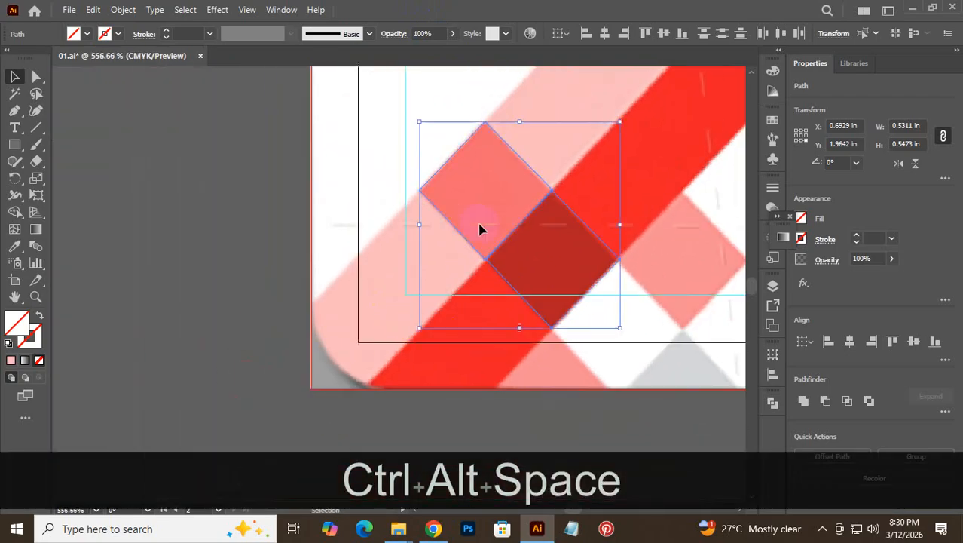
{"action": "key", "text": "Delete"}
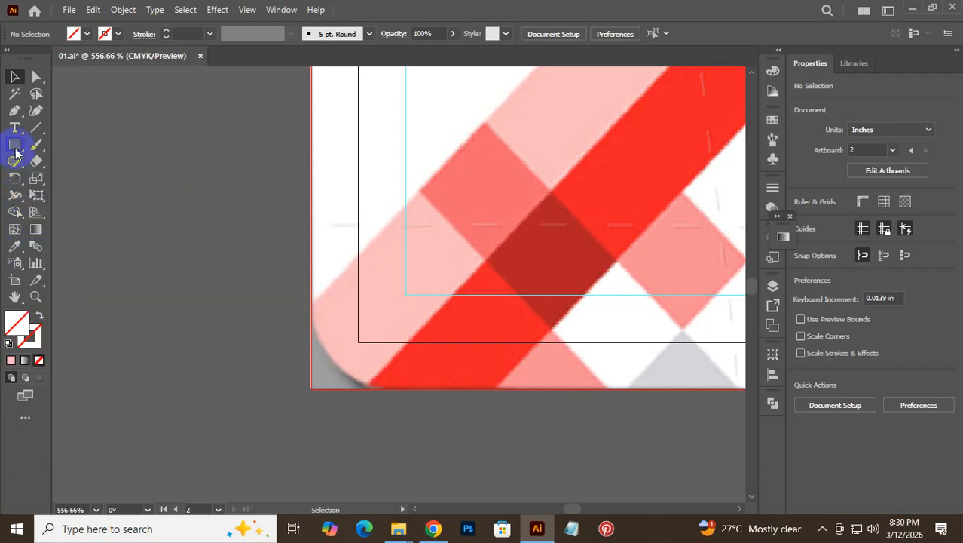
- Trace a closed path on the pink diamond's top, left, bottom and right corners
{"action": "left_click", "coordinate": [15, 112]}
{"action": "left_click_drag", "start_coordinate": [477, 111], "coordinate": [620, 201]}
{"action": "left_click", "coordinate": [497, 135]}
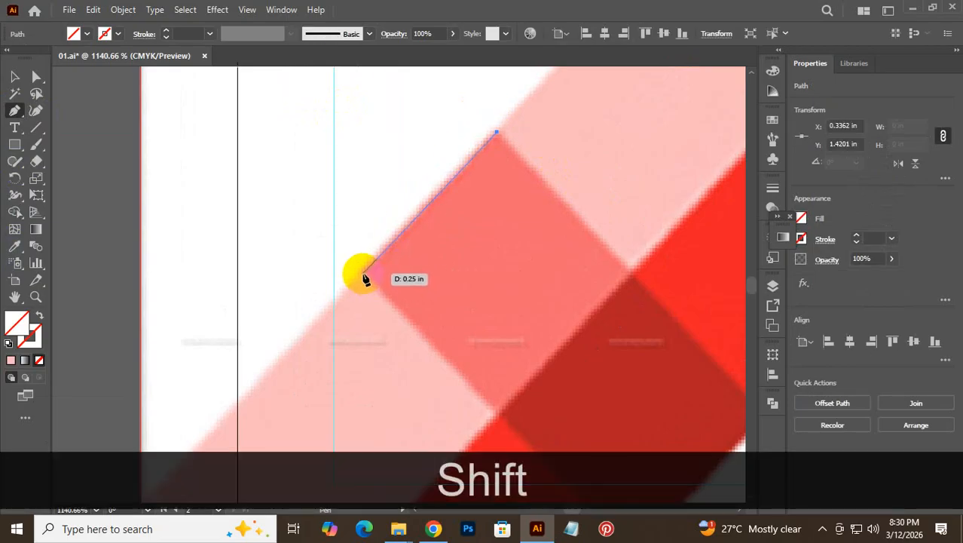
{"action": "left_click", "coordinate": [365, 276]}
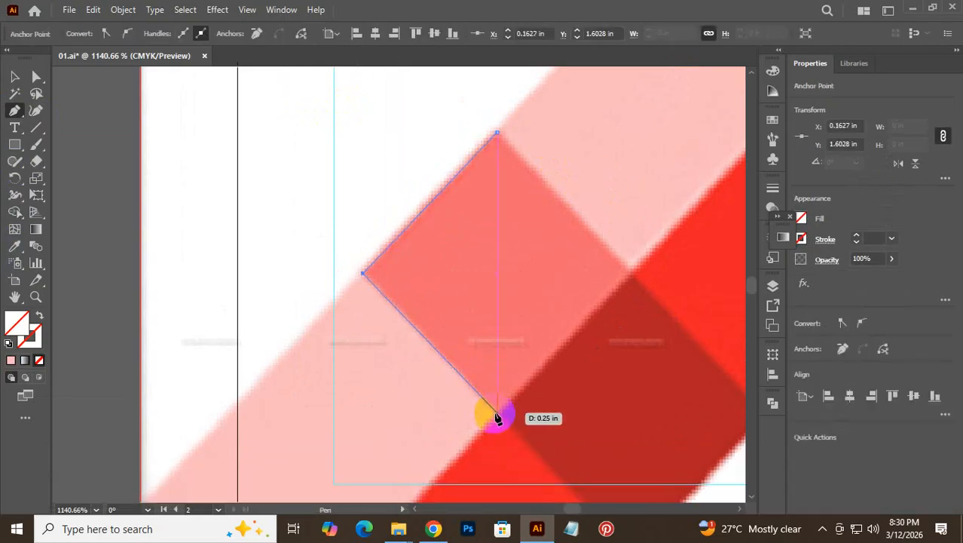
{"action": "key", "text": "ctrl+z"}
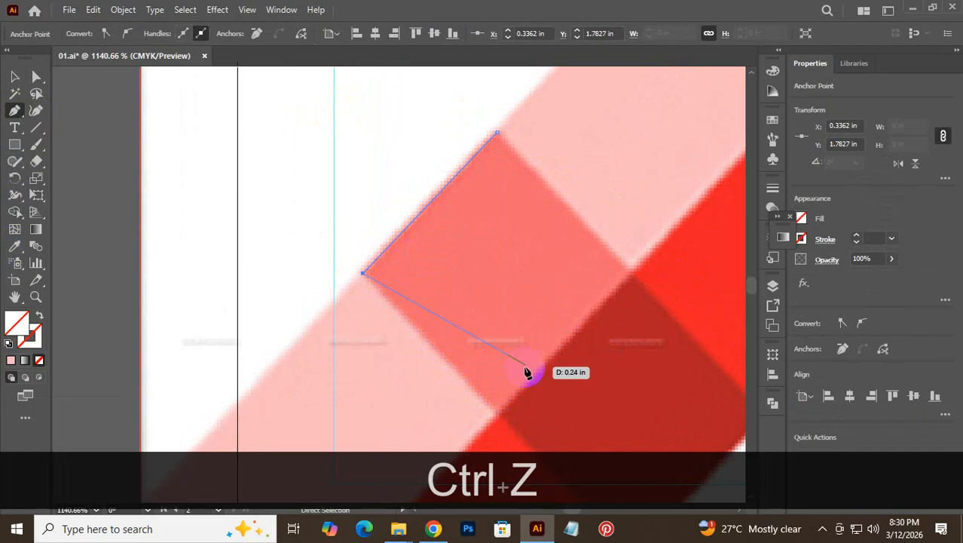
{"action": "key", "text": "ctrl+shift+z"}
{"action": "left_click", "coordinate": [497, 413], "text": "shift"}
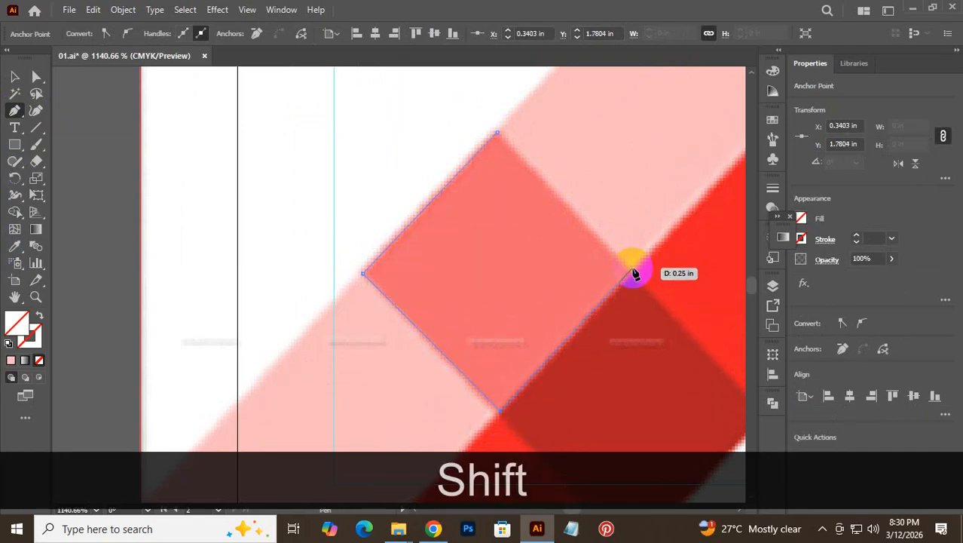
{"action": "left_click", "coordinate": [633, 269], "text": "shift"}
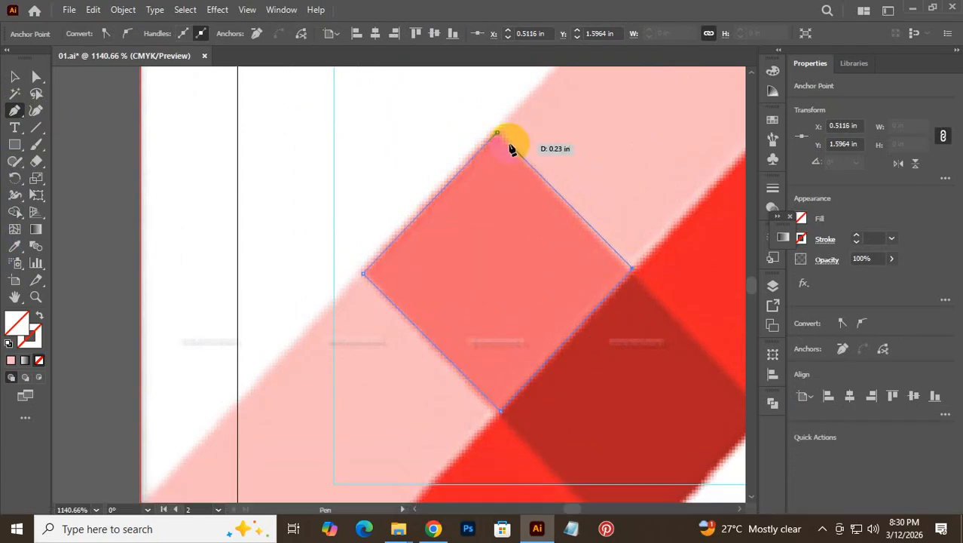
{"action": "left_click", "coordinate": [498, 134]}
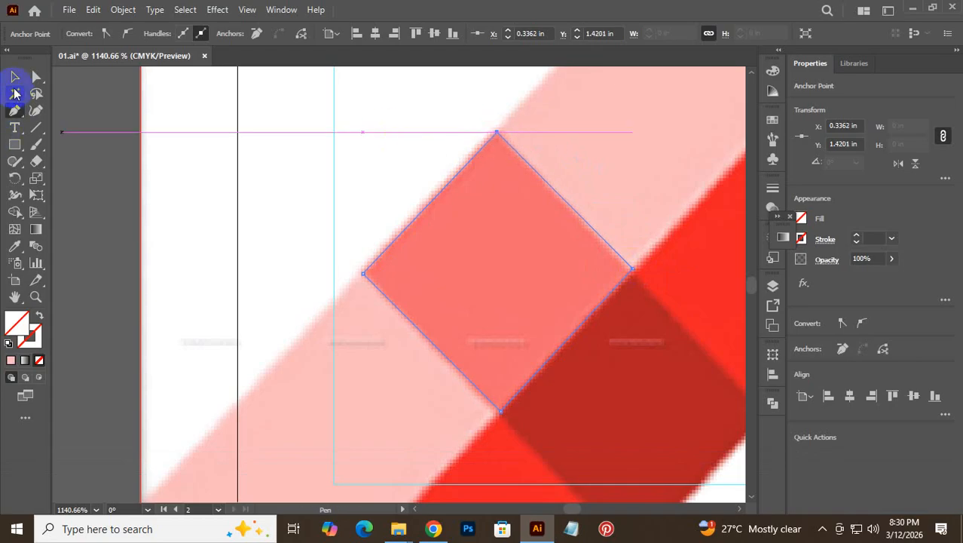
- Rotate the traced path 45° so it sits upright
{"action": "left_click", "coordinate": [14, 76]}
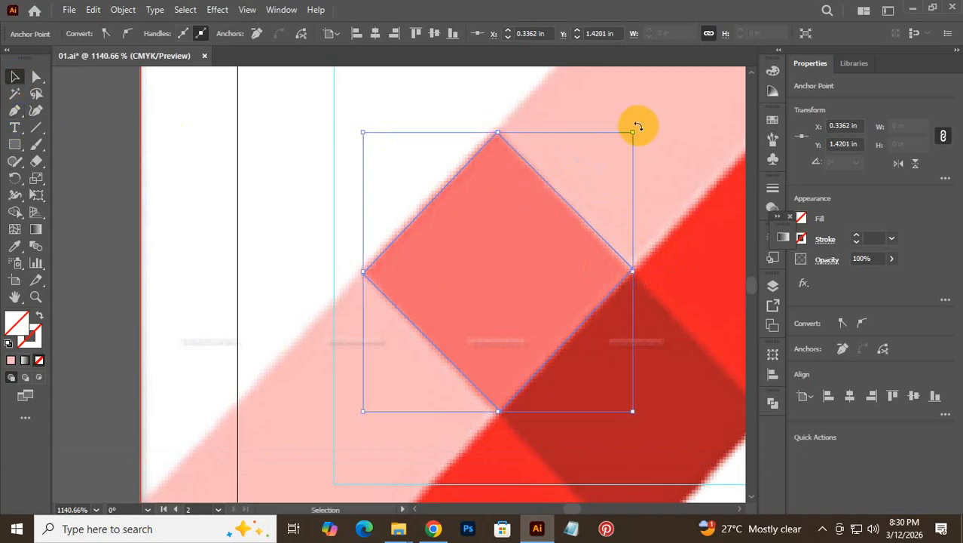
{"action": "left_click_drag", "start_coordinate": [637, 126], "coordinate": [683, 208]}
{"action": "key", "text": "shift"}
{"action": "left_click", "coordinate": [678, 172]}
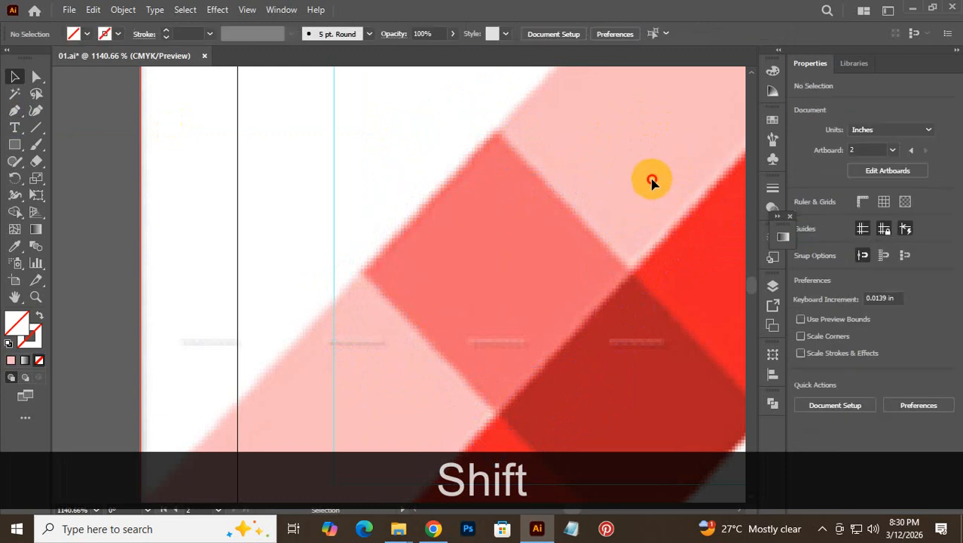
{"action": "left_click", "coordinate": [544, 258]}
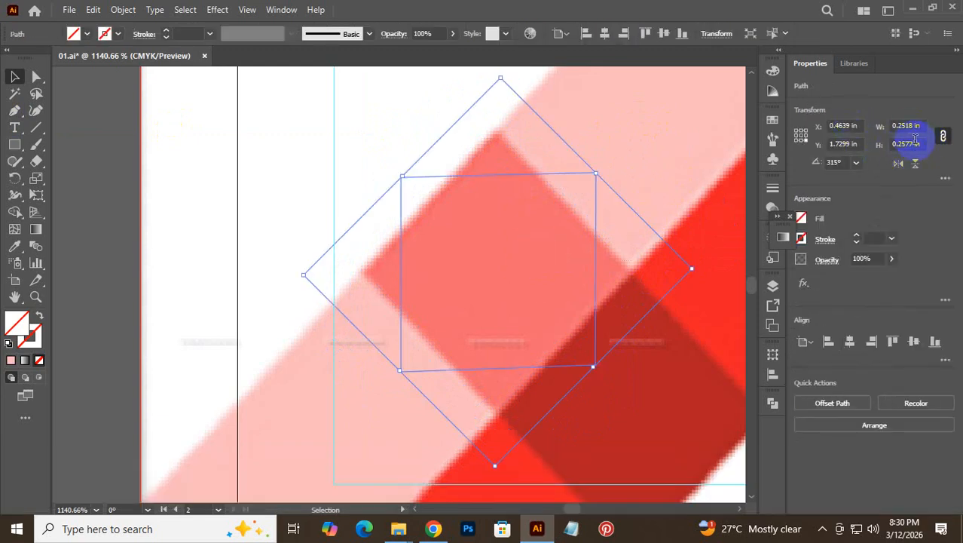
- Unlink the traced path's width and height proportions, then delete the path
{"action": "left_click", "coordinate": [901, 146]}
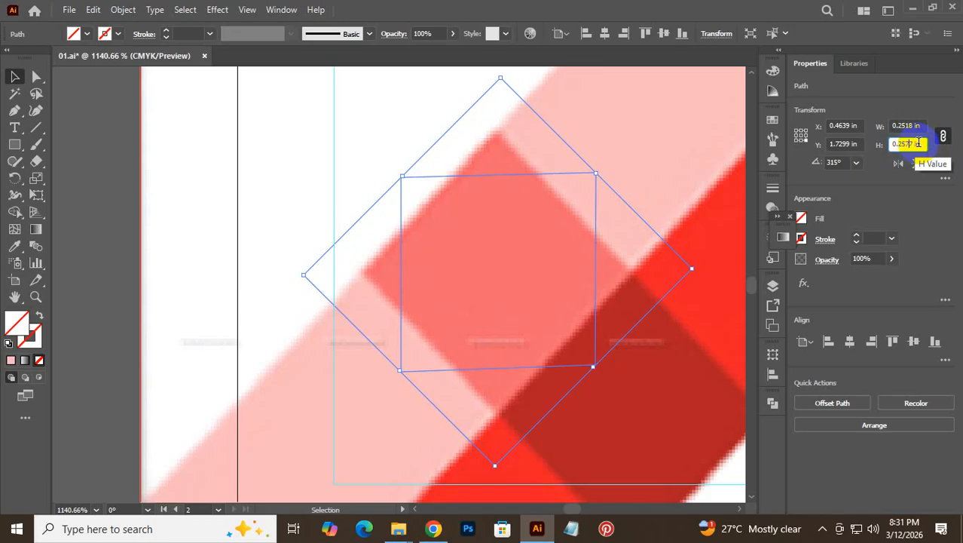
{"action": "left_click", "coordinate": [943, 137]}
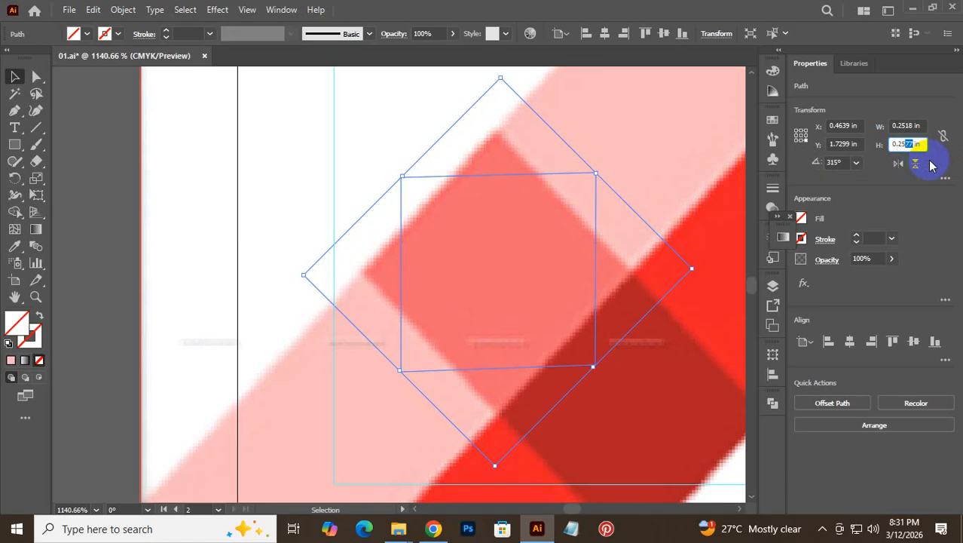
{"action": "left_click", "coordinate": [251, 166]}
{"action": "left_click", "coordinate": [613, 333]}
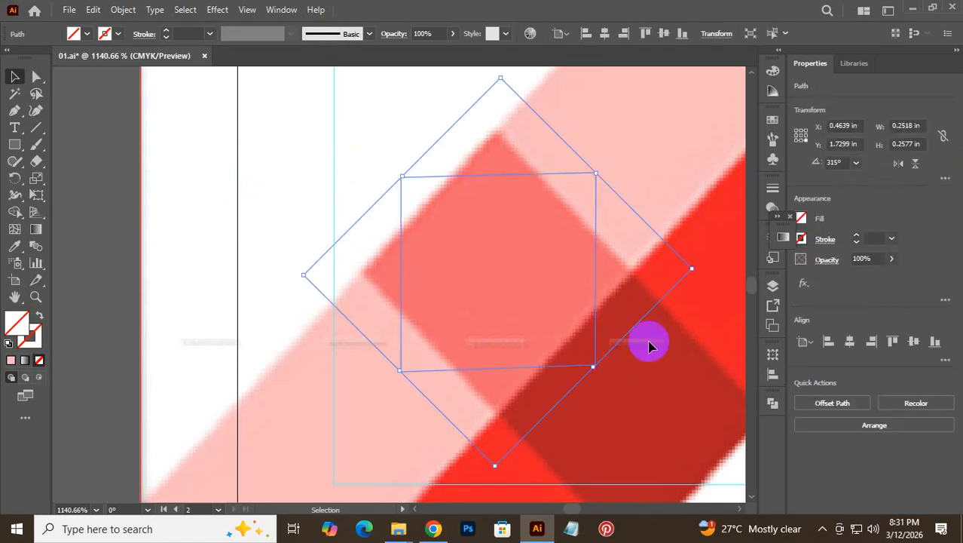
{"action": "key", "text": "Delete"}
- Create a 0.2518 × 0.2518 in square rectangle on the card front
{"action": "left_click", "coordinate": [15, 144]}
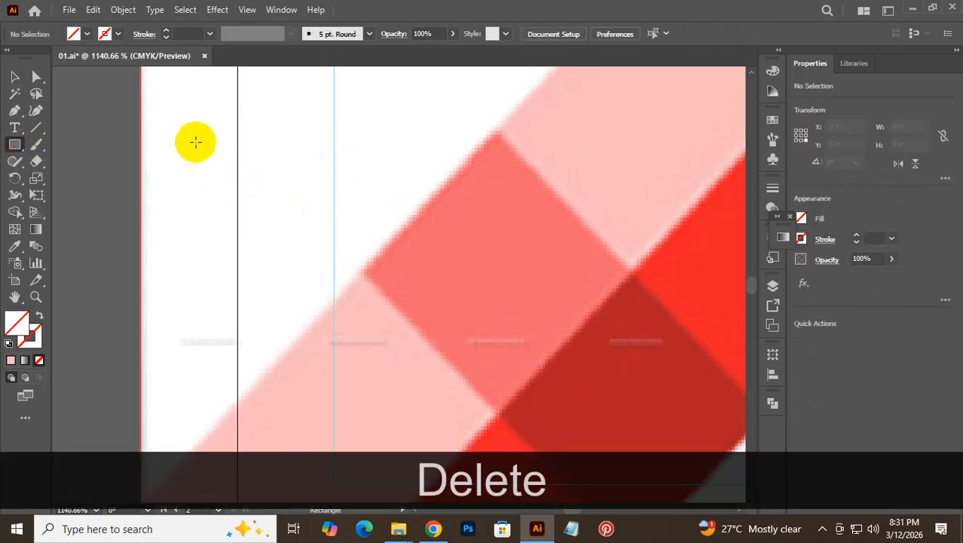
{"action": "left_click", "coordinate": [195, 142]}
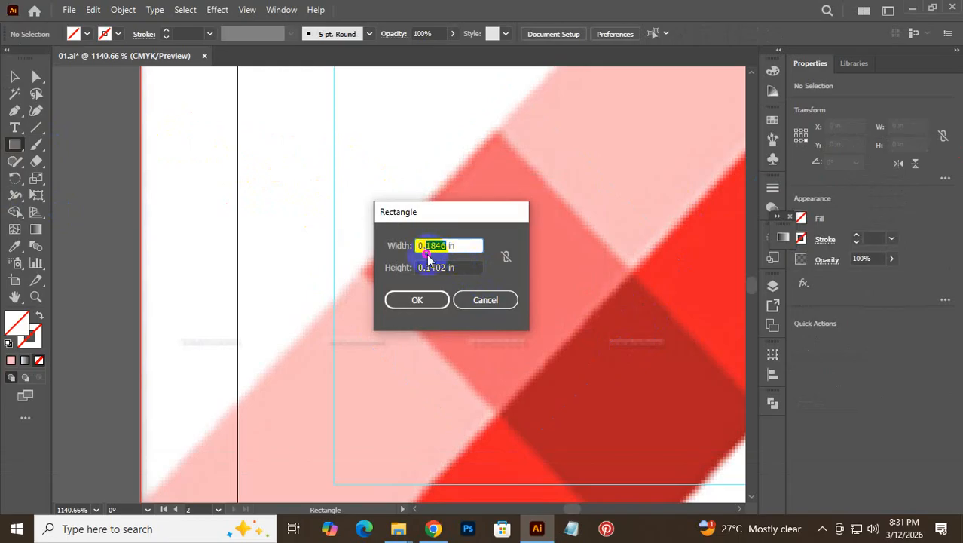
{"action": "type", "text": "0.2514"}
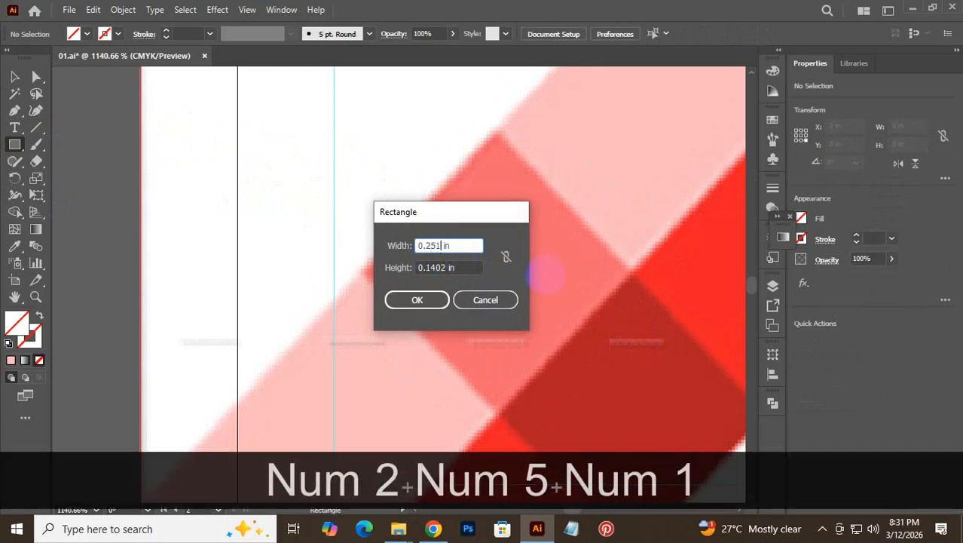
{"action": "key", "text": "BackSpace"}
{"action": "type", "text": "8"}
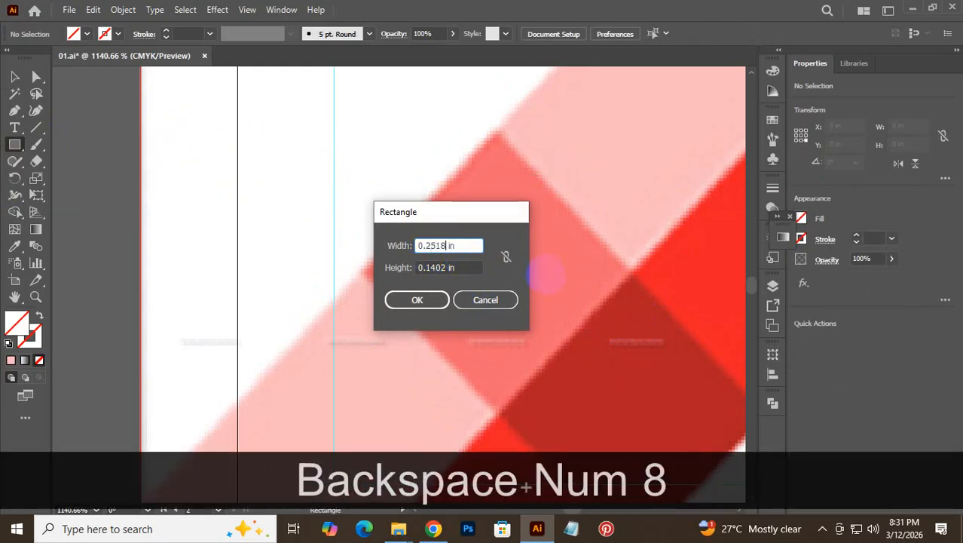
{"action": "left_click_drag", "start_coordinate": [430, 247], "coordinate": [362, 258]}
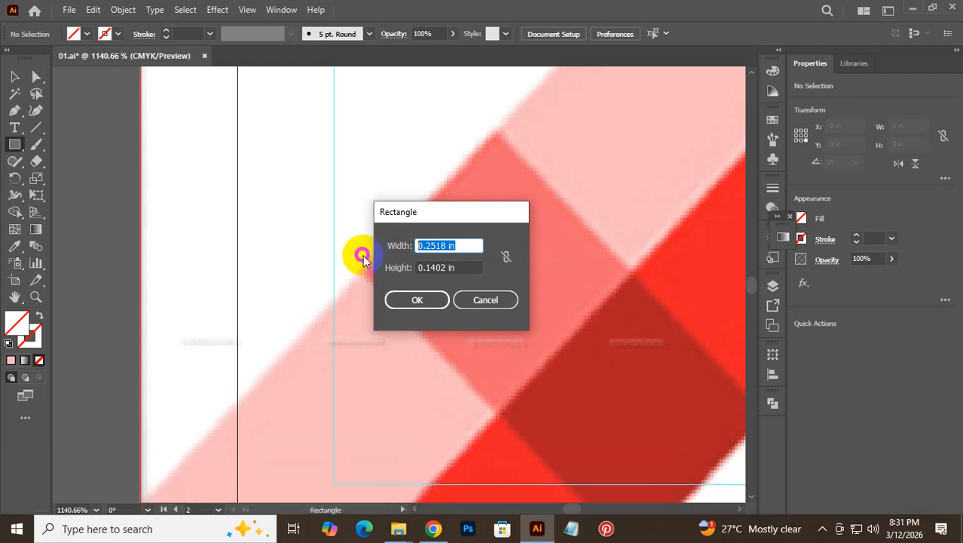
{"action": "key", "text": "ctrl+c"}
{"action": "left_click_drag", "start_coordinate": [480, 267], "coordinate": [350, 269]}
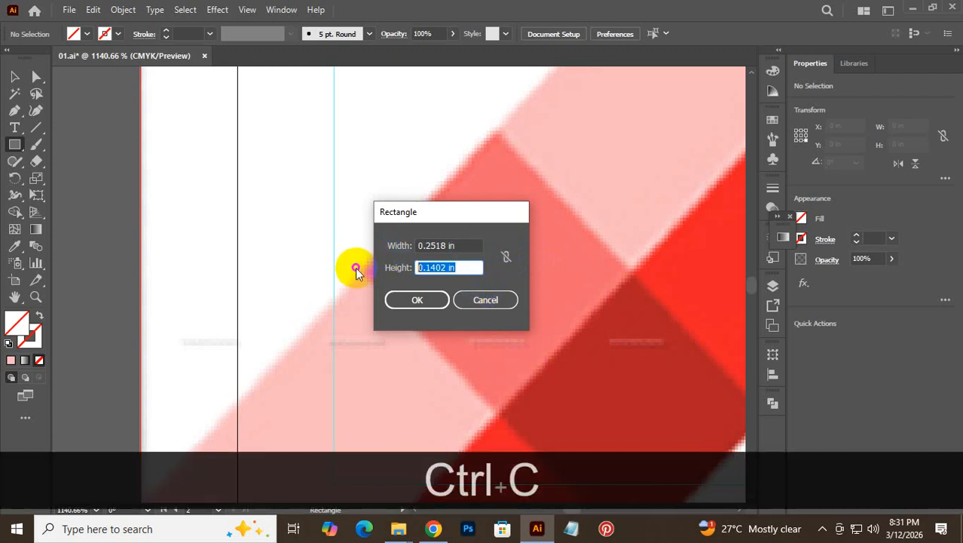
{"action": "key", "text": "ctrl+v"}
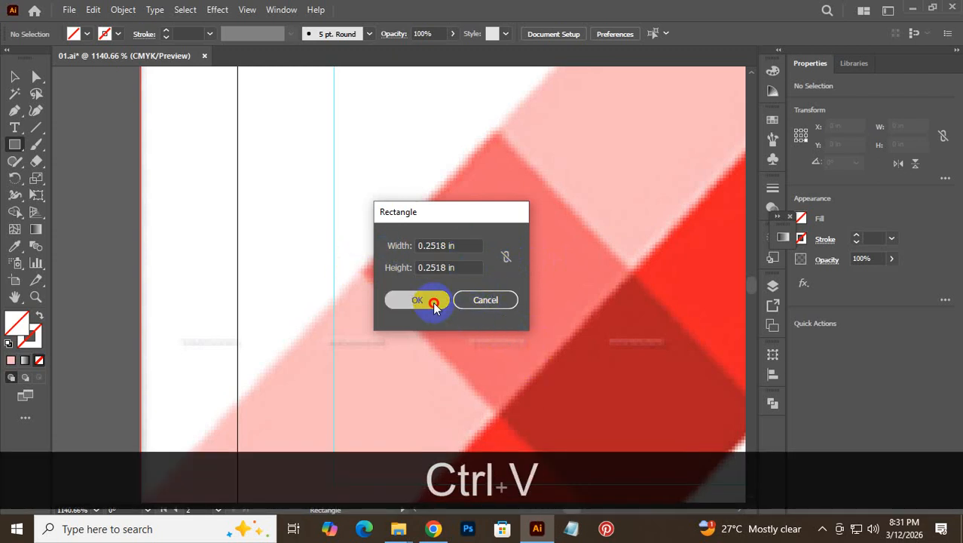
{"action": "left_click", "coordinate": [429, 299]}
{"action": "left_click", "coordinate": [14, 76]}
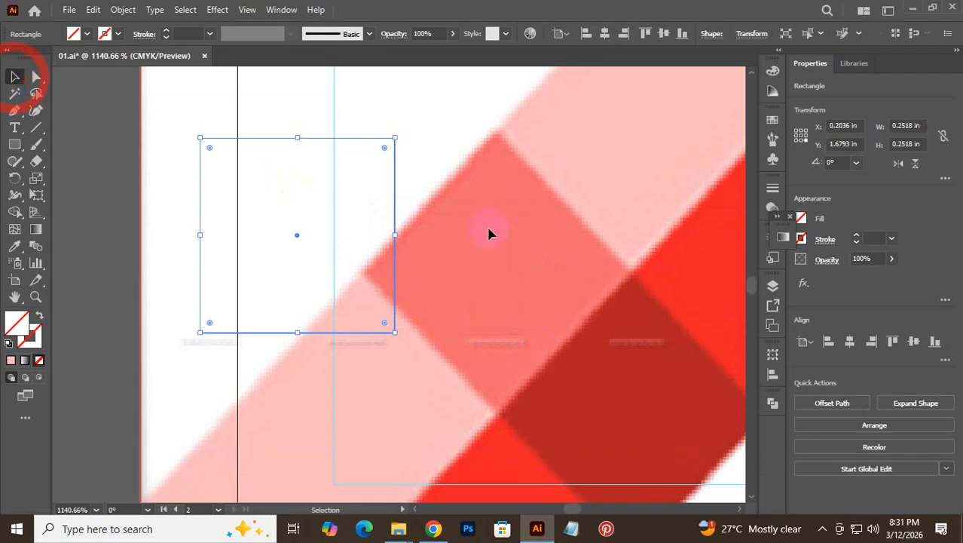
- Eyedropper the square to the card's pink and stack three copies directly below it
{"action": "left_click_drag", "start_coordinate": [553, 260], "coordinate": [391, 322]}
{"action": "left_click_drag", "start_coordinate": [417, 355], "coordinate": [382, 238]}
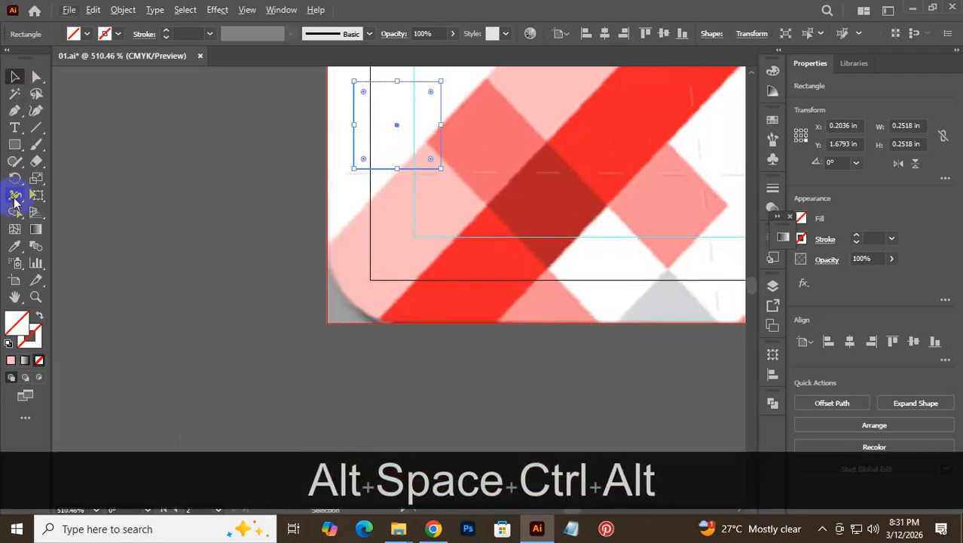
{"action": "left_click", "coordinate": [14, 247]}
{"action": "left_click", "coordinate": [463, 139]}
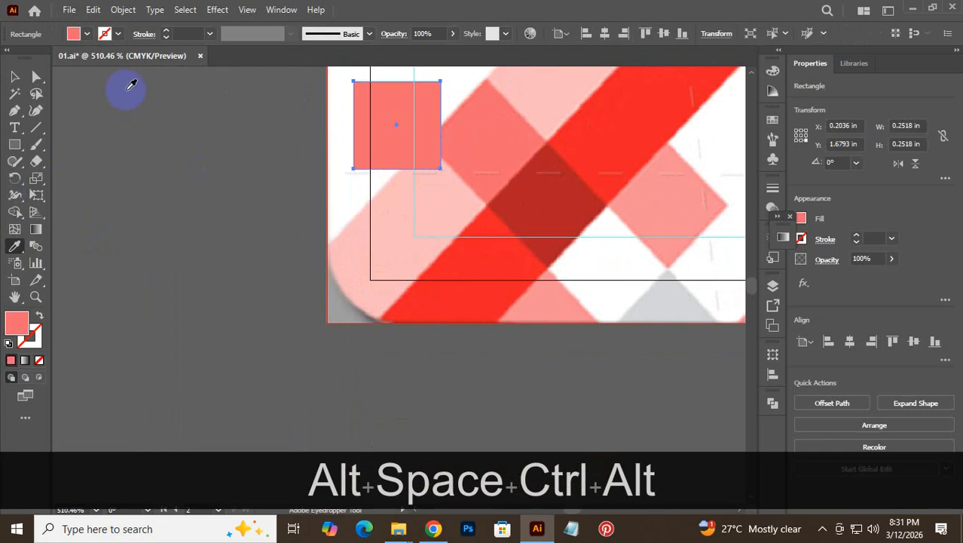
{"action": "left_click", "coordinate": [14, 76]}
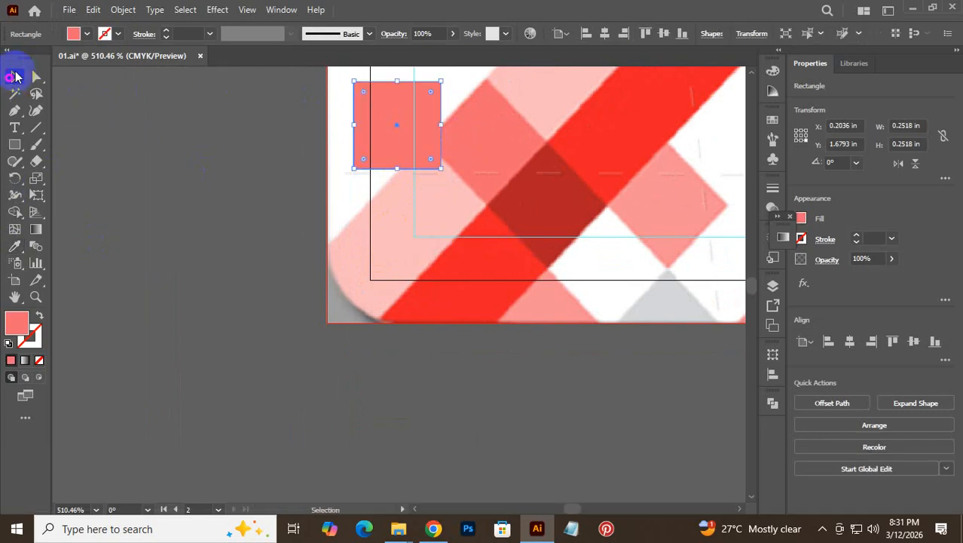
{"action": "left_click", "coordinate": [305, 164]}
{"action": "left_click_drag", "start_coordinate": [389, 142], "coordinate": [373, 219]}
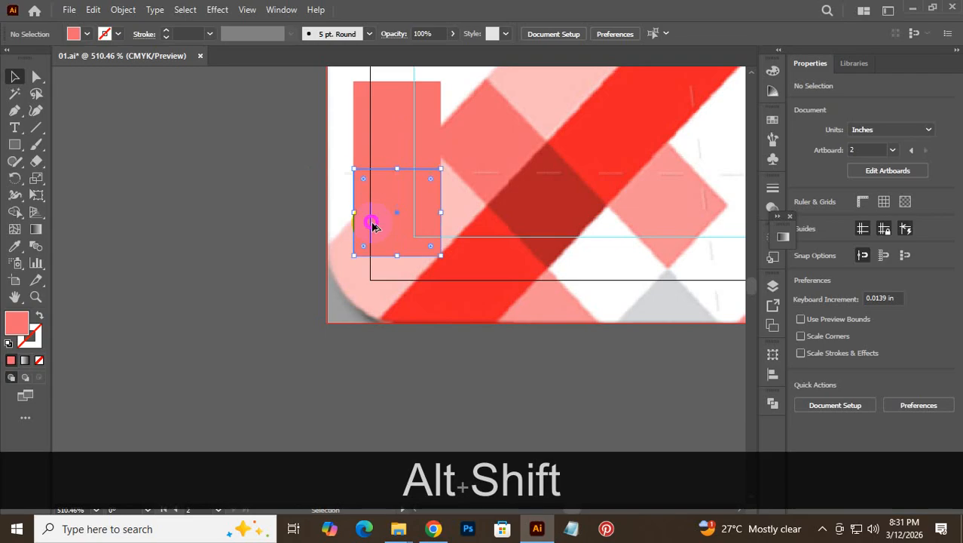
{"action": "key", "text": "ctrl+d"}
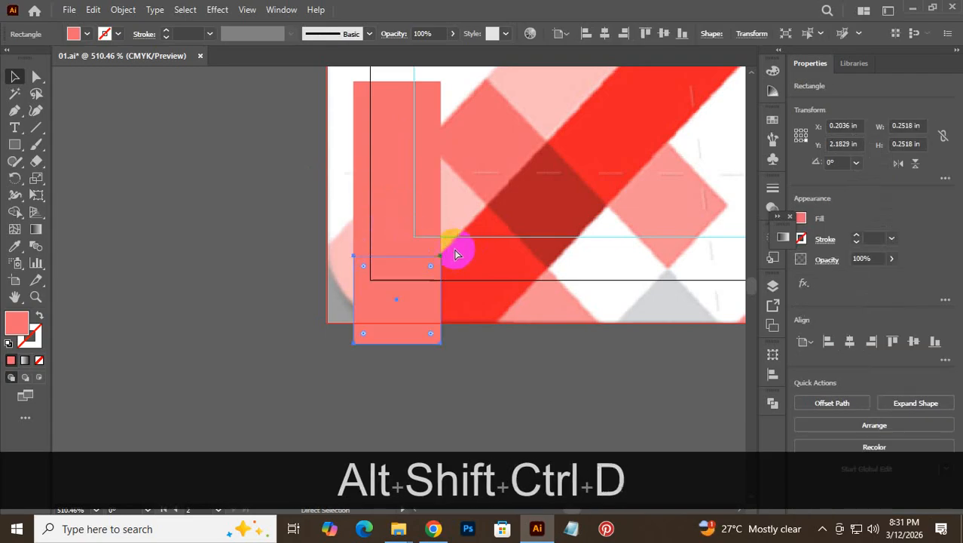
{"action": "key", "text": "ctrl+d"}
- Colour the second square dark red and the third square white with the eyedropper
{"action": "left_click", "coordinate": [404, 219]}
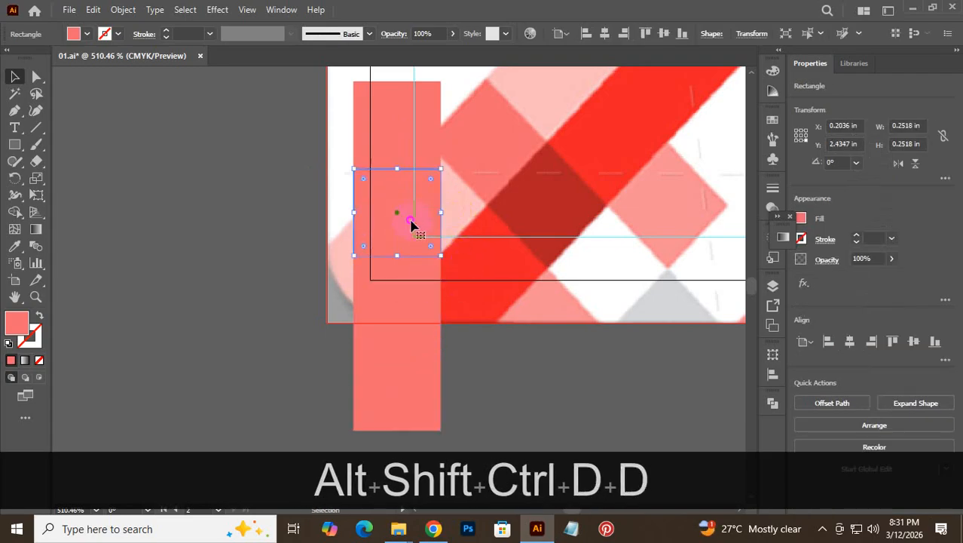
{"action": "left_click", "coordinate": [15, 245]}
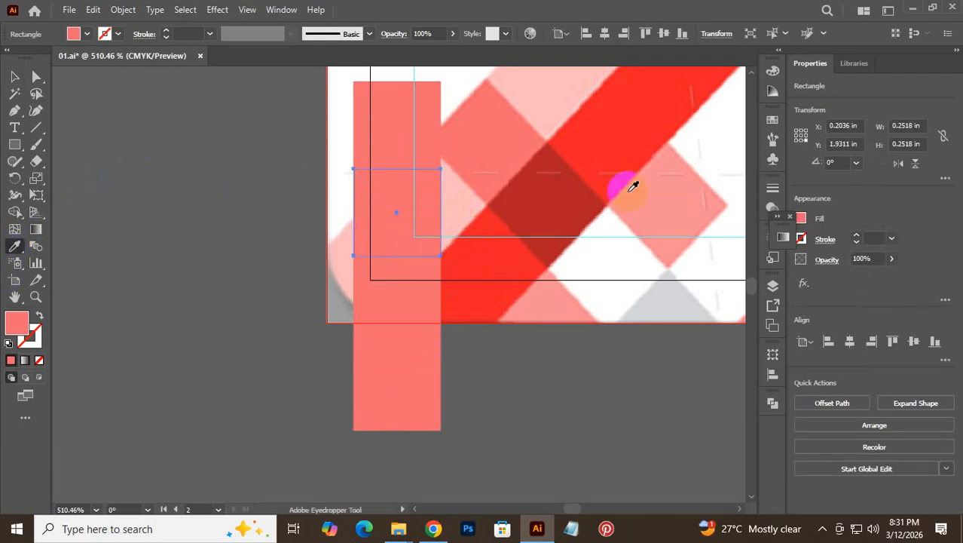
{"action": "left_click", "coordinate": [531, 200]}
{"action": "left_click", "coordinate": [15, 76]}
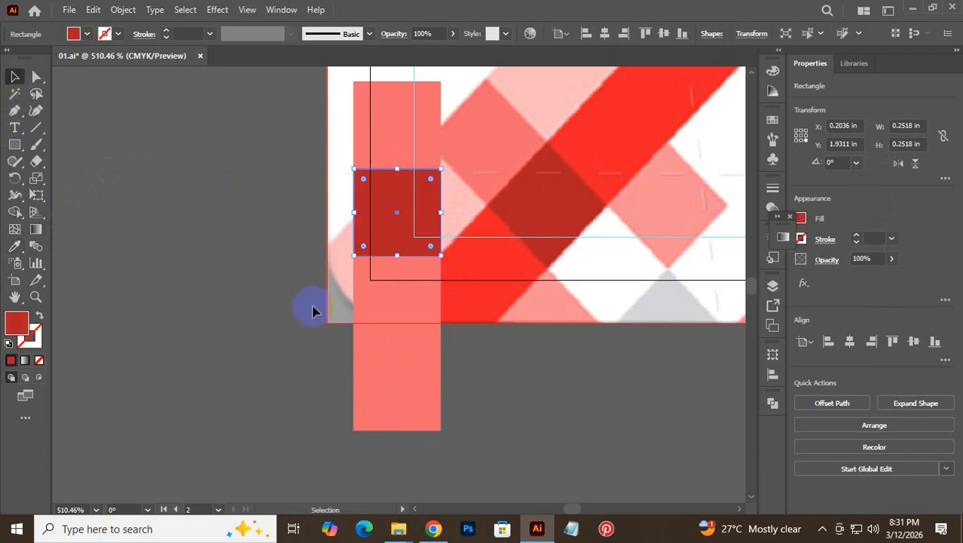
{"action": "left_click", "coordinate": [405, 297]}
{"action": "left_click", "coordinate": [15, 246]}
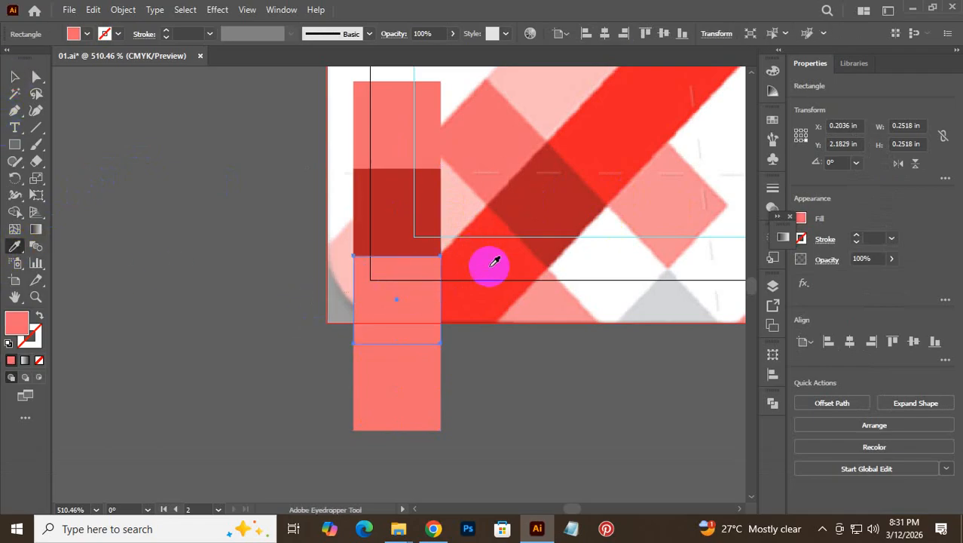
{"action": "left_click", "coordinate": [626, 266]}
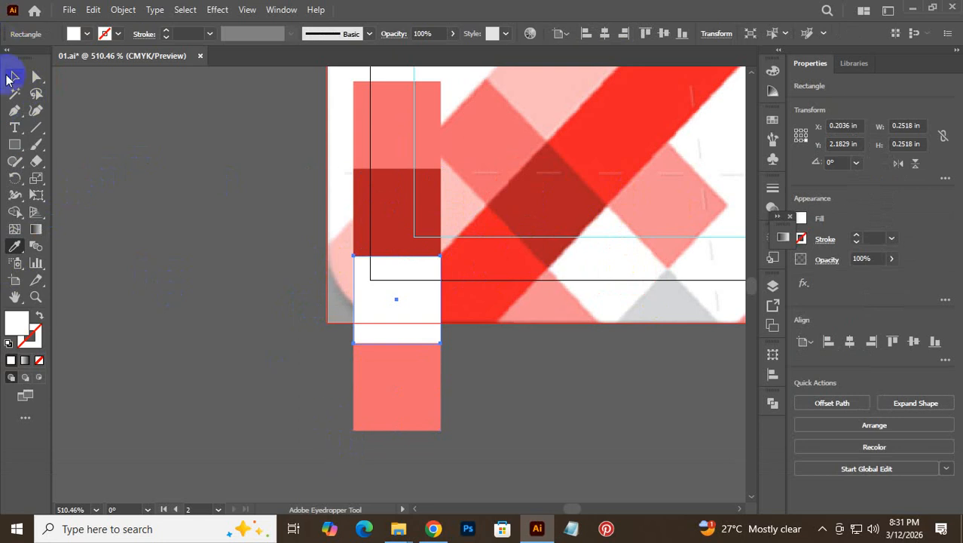
{"action": "left_click", "coordinate": [13, 76]}
- Make the bottom square light grey, then bring more of the card into view
{"action": "left_click", "coordinate": [395, 412]}
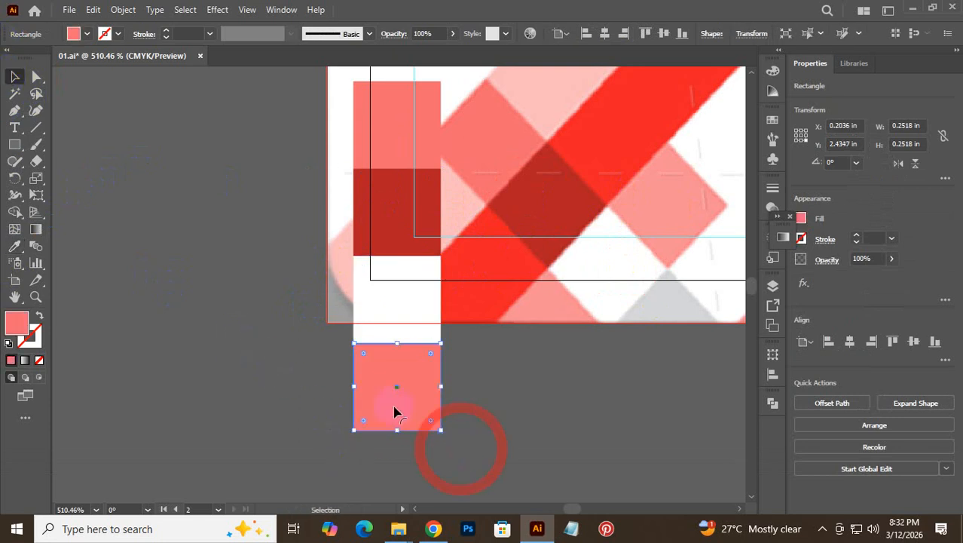
{"action": "left_click", "coordinate": [14, 246]}
{"action": "left_click", "coordinate": [661, 304]}
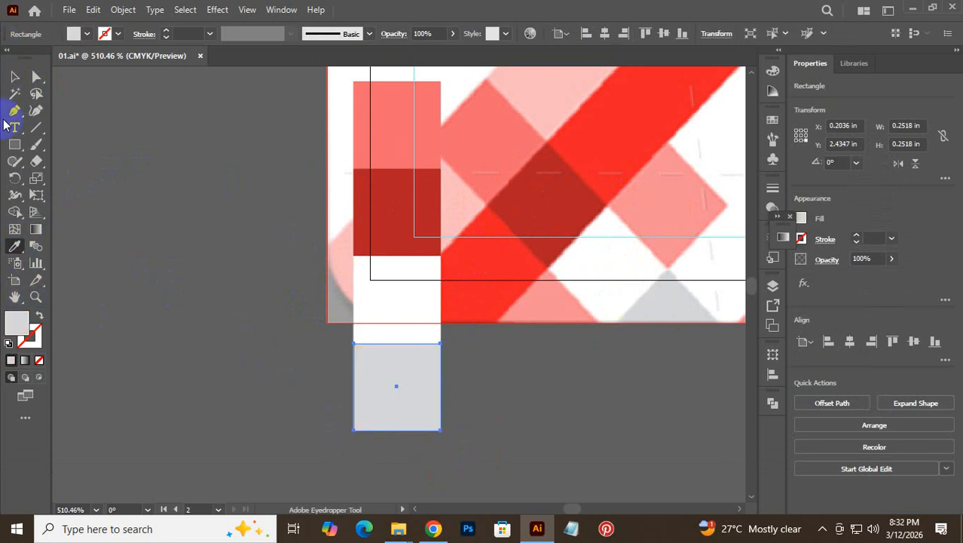
{"action": "left_click", "coordinate": [14, 76]}
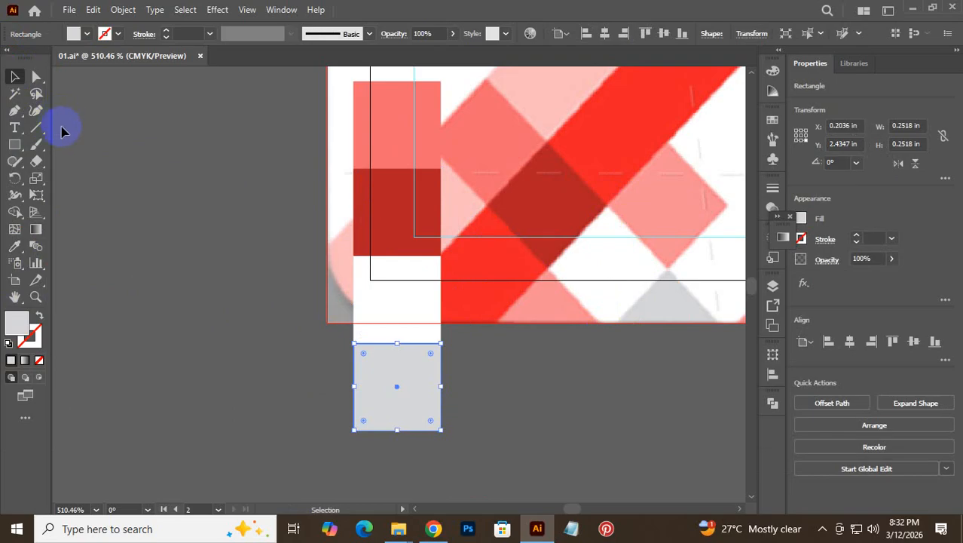
{"action": "left_click", "coordinate": [36, 245]}
{"action": "key", "text": "space"}
{"action": "left_click_drag", "start_coordinate": [458, 312], "coordinate": [263, 284]}
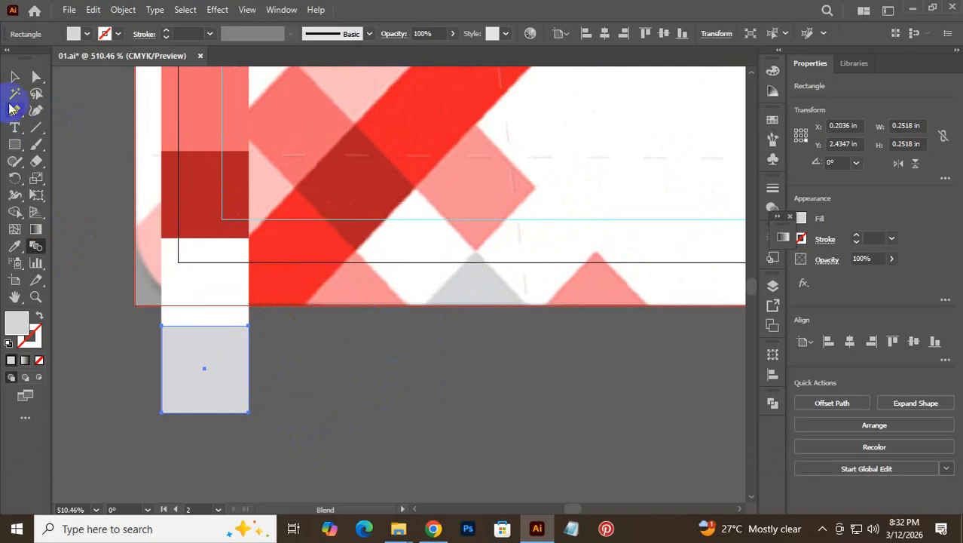
{"action": "left_click", "coordinate": [14, 76]}
{"action": "left_click", "coordinate": [310, 416]}
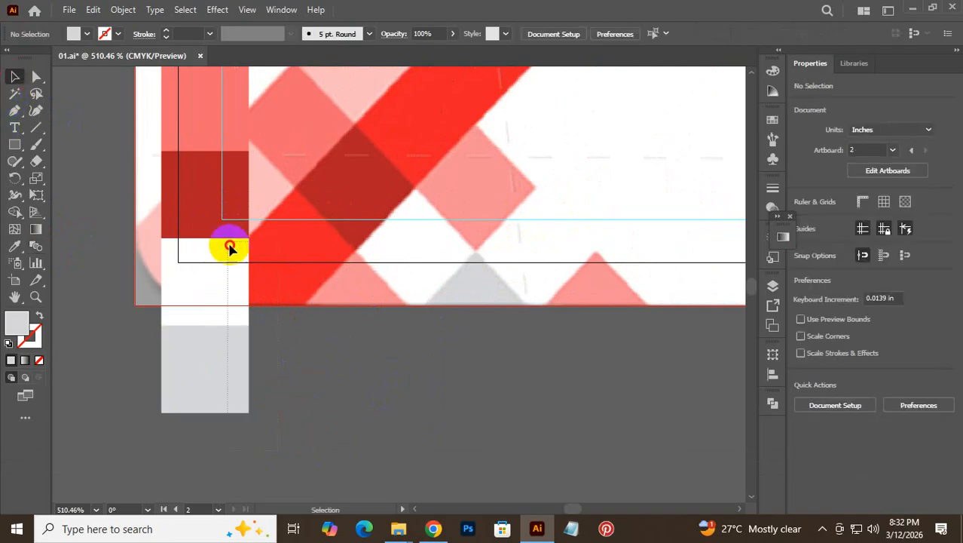
- Copy the column one square right, recolouring its top square light pink and bottom square pink
{"action": "left_click", "coordinate": [209, 230]}
{"action": "left_click_drag", "start_coordinate": [198, 222], "coordinate": [288, 226]}
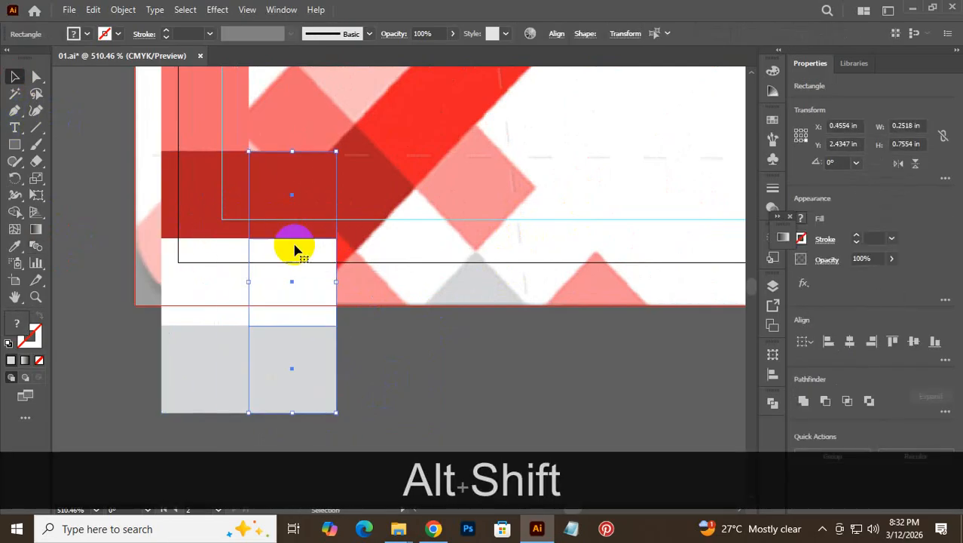
{"action": "left_click", "coordinate": [426, 383]}
{"action": "left_click", "coordinate": [275, 207]}
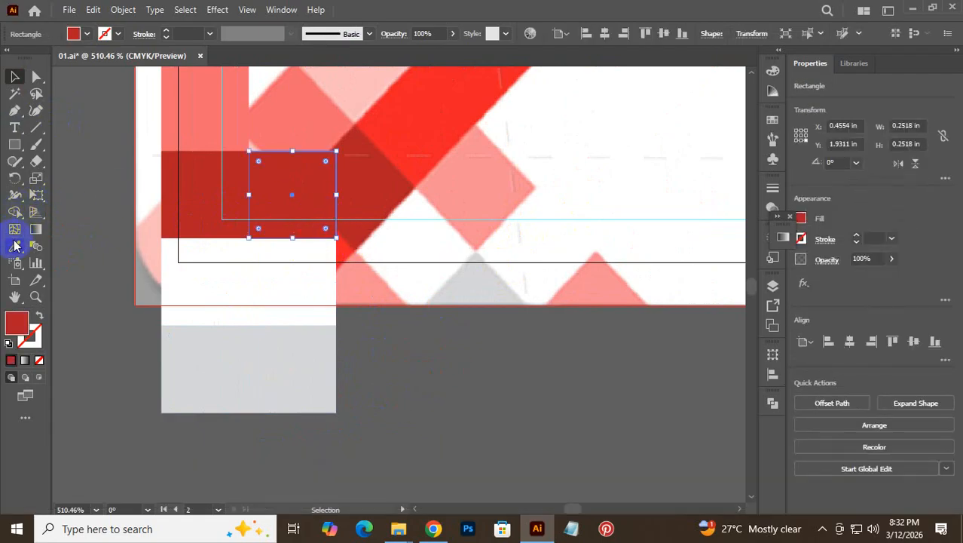
{"action": "left_click", "coordinate": [14, 245]}
{"action": "left_click", "coordinate": [473, 181]}
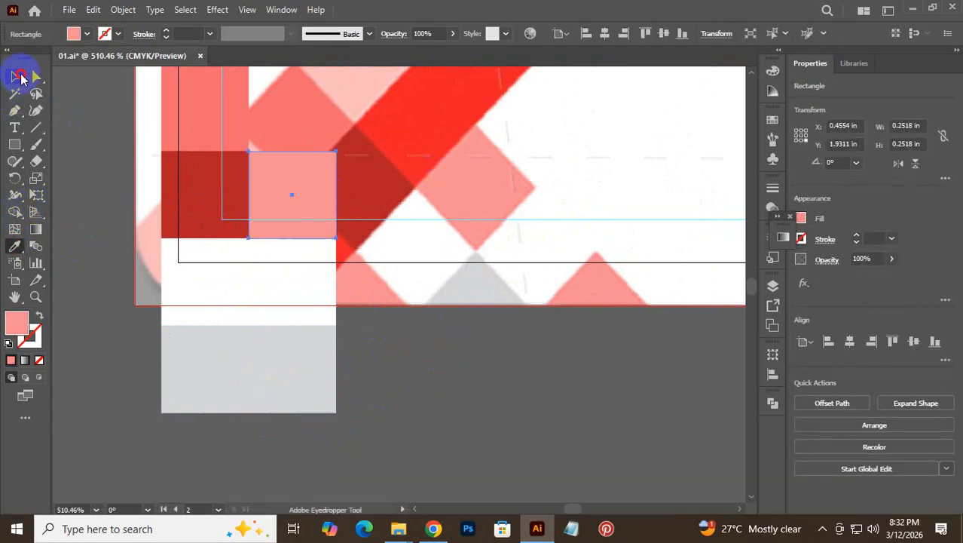
{"action": "left_click", "coordinate": [20, 78]}
{"action": "left_click", "coordinate": [307, 410]}
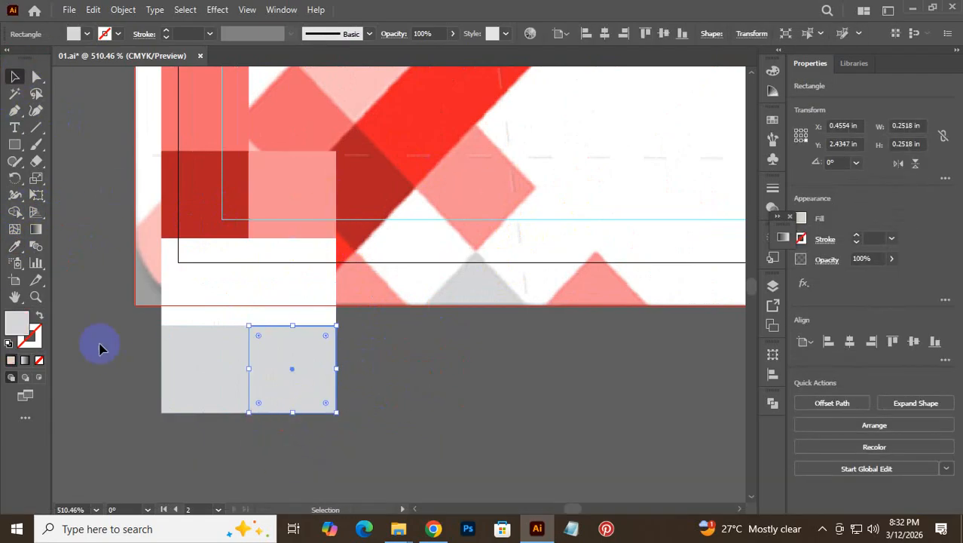
{"action": "left_click", "coordinate": [14, 245]}
{"action": "left_click", "coordinate": [584, 288]}
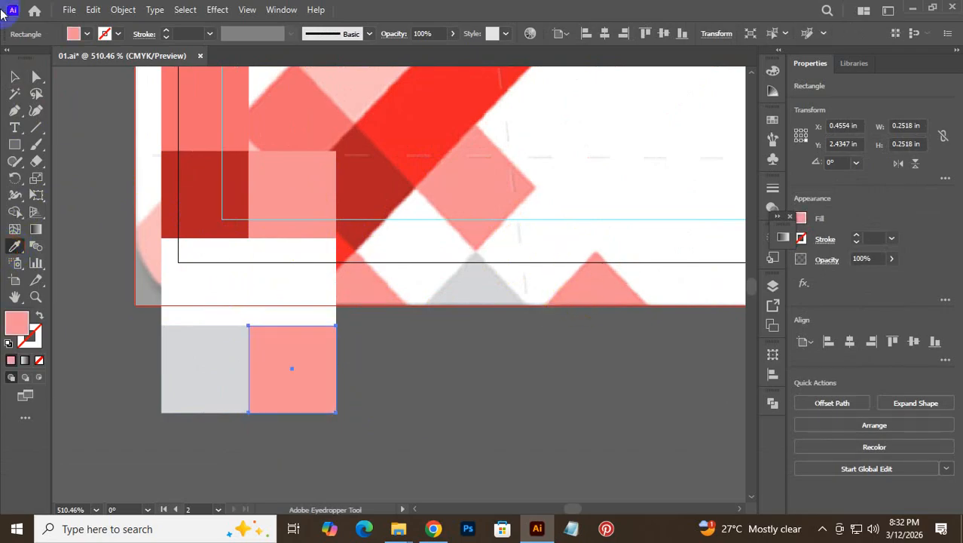
{"action": "left_click", "coordinate": [13, 78]}
- Group all eight squares and move the grid further onto the card
{"action": "left_click", "coordinate": [349, 365]}
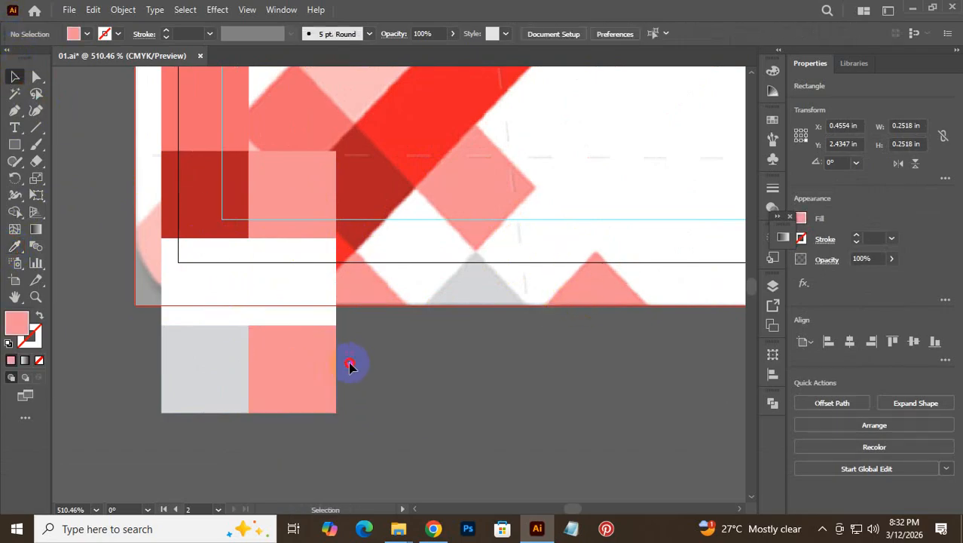
{"action": "left_click_drag", "start_coordinate": [170, 149], "coordinate": [161, 90]}
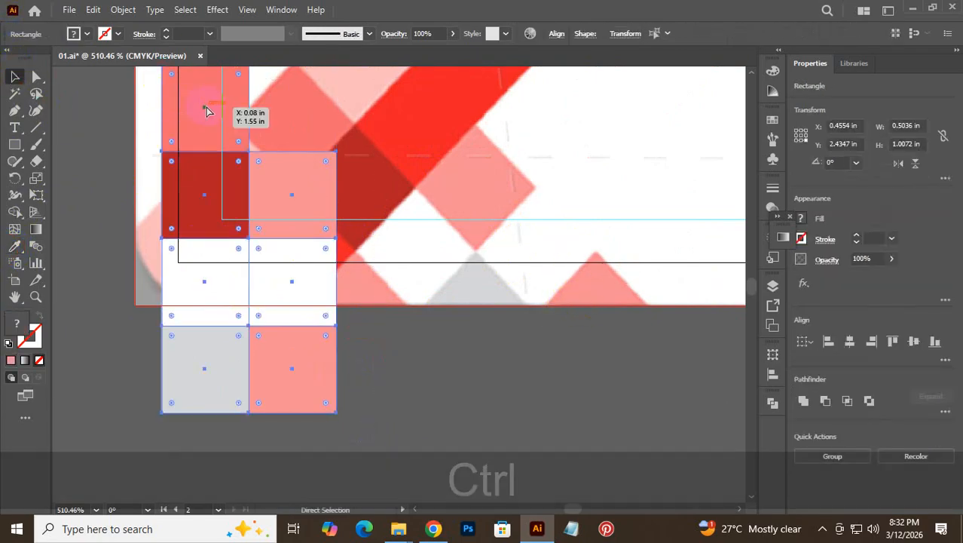
{"action": "key", "text": "ctrl+g"}
{"action": "left_click_drag", "start_coordinate": [229, 205], "coordinate": [355, 214]}
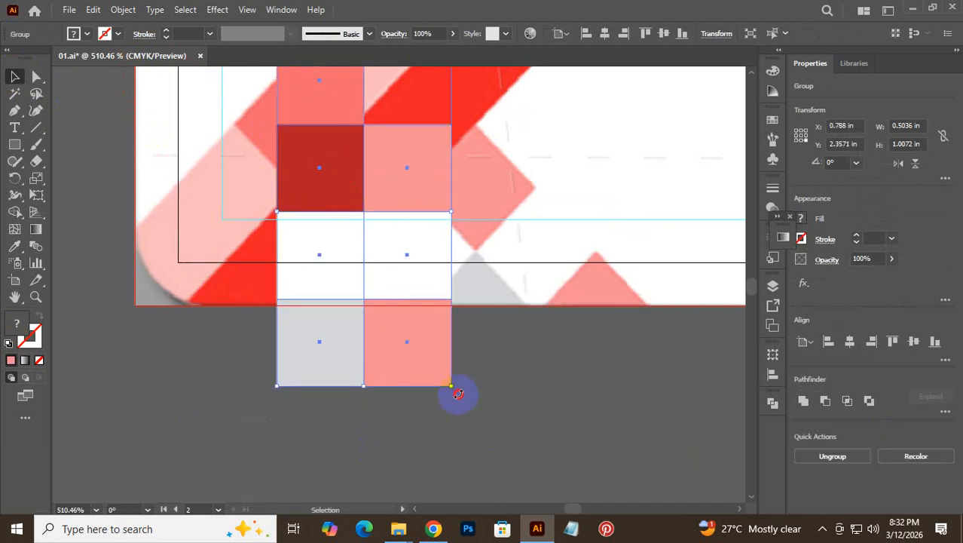
- Rotate the square grid about 43 degrees, reposition it, and ungroup the diamonds
{"action": "left_click_drag", "start_coordinate": [457, 393], "coordinate": [591, 290]}
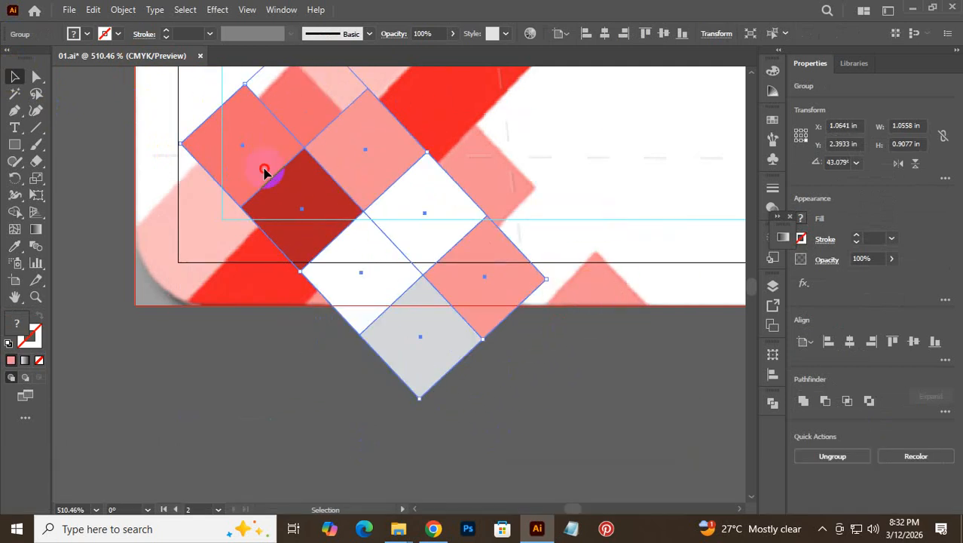
{"action": "left_click_drag", "start_coordinate": [264, 172], "coordinate": [329, 172]}
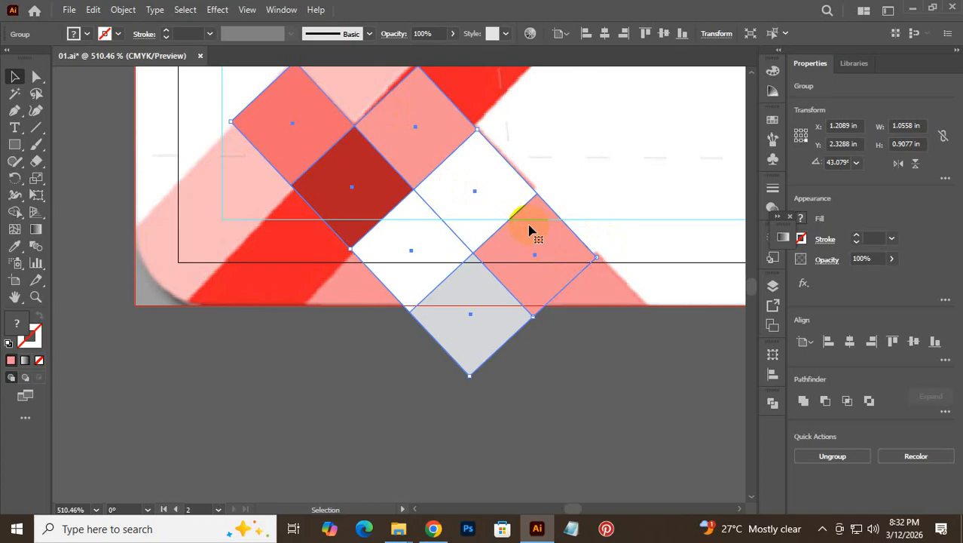
{"action": "left_click", "coordinate": [583, 291]}
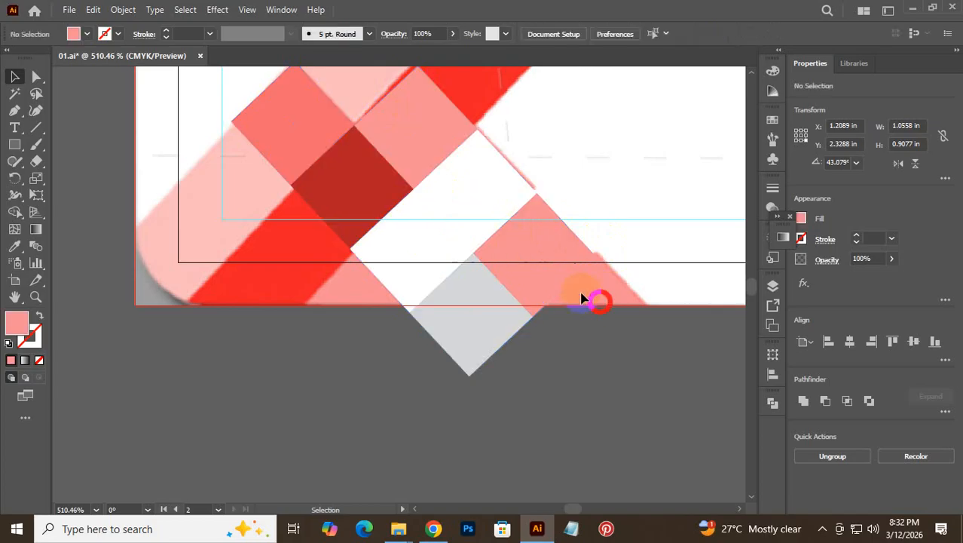
{"action": "left_click", "coordinate": [510, 249]}
{"action": "right_click", "coordinate": [511, 247]}
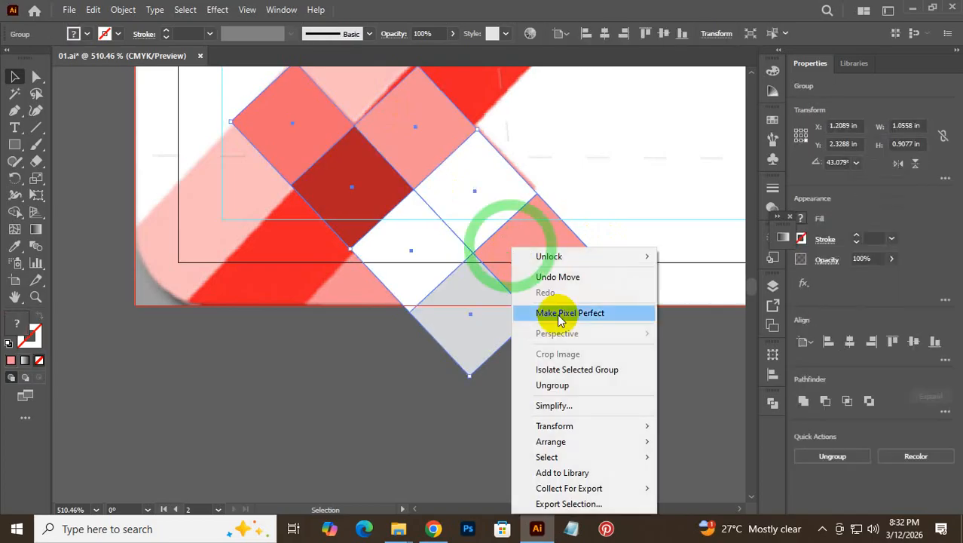
{"action": "left_click", "coordinate": [555, 386]}
- Shift the upper pink, white and lower pink diamonds down and to the right
{"action": "left_click", "coordinate": [617, 366]}
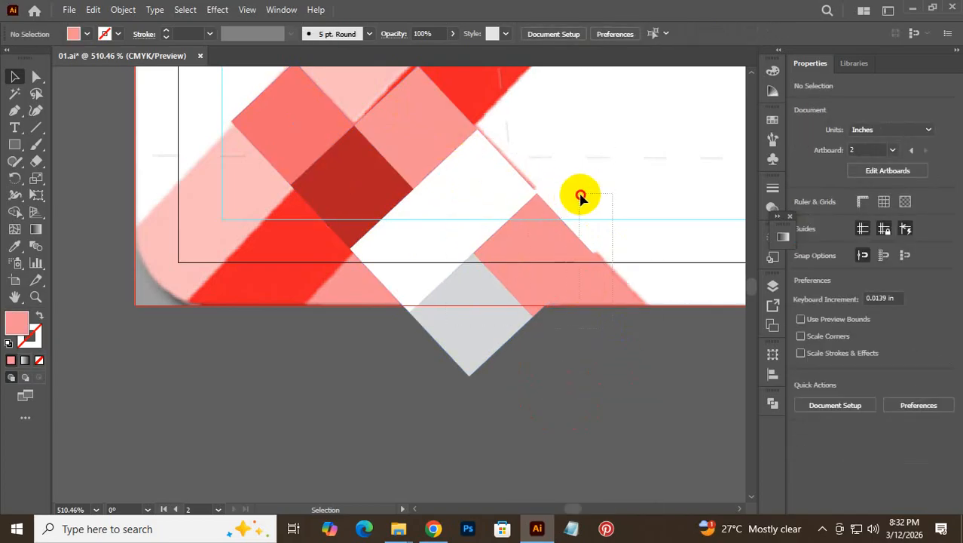
{"action": "left_click", "coordinate": [547, 219]}
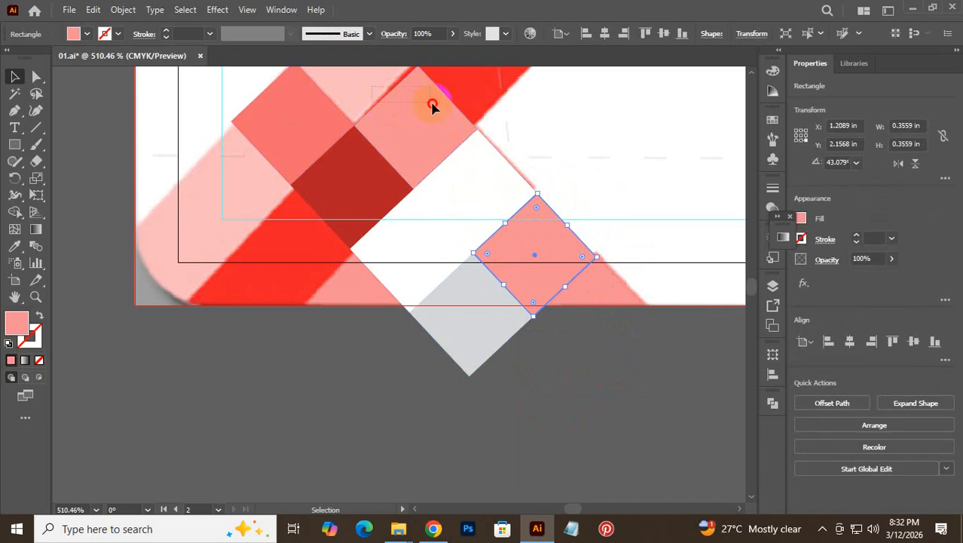
{"action": "left_click", "coordinate": [430, 105]}
{"action": "left_click", "coordinate": [451, 174], "text": "shift"}
{"action": "left_click", "coordinate": [541, 229], "text": "shift"}
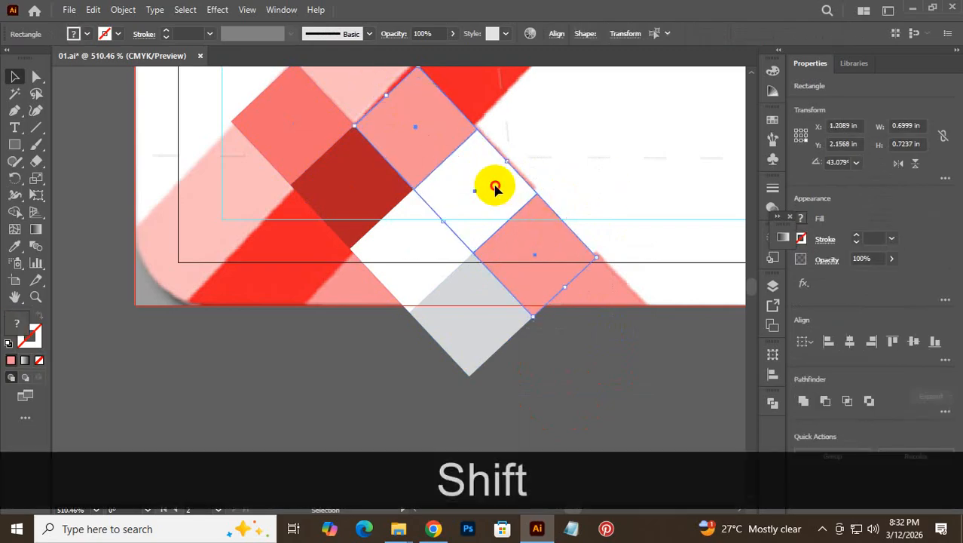
{"action": "left_click_drag", "start_coordinate": [492, 187], "coordinate": [554, 243]}
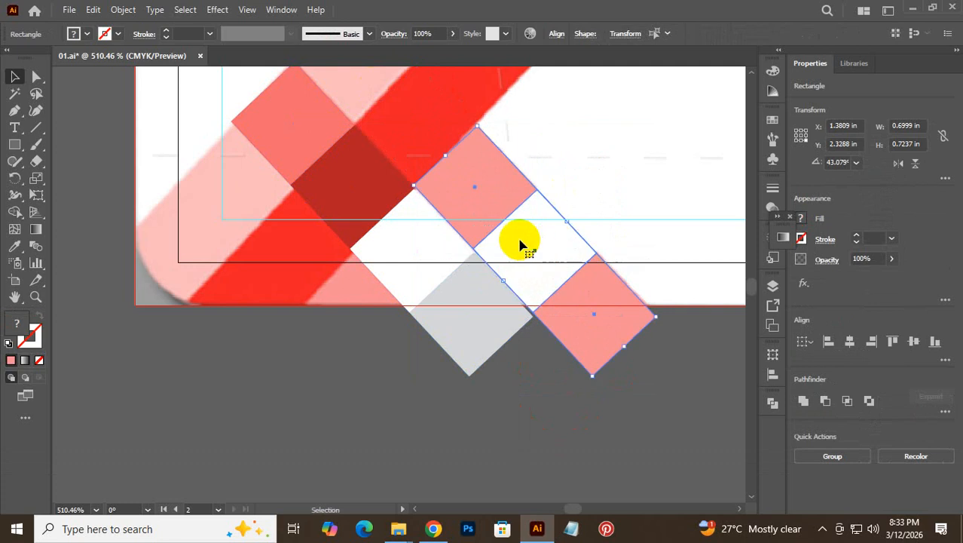
- Nudge the two upper-left red diamonds plus the white and grey ones up slightly
{"action": "left_click_drag", "start_coordinate": [507, 367], "coordinate": [379, 422]}
{"action": "left_click", "coordinate": [389, 398]}
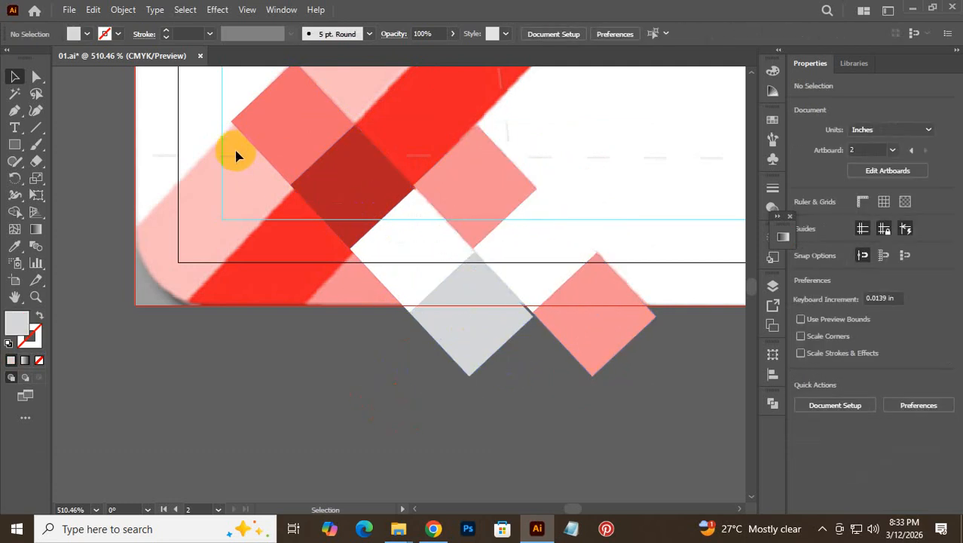
{"action": "left_click_drag", "start_coordinate": [218, 126], "coordinate": [319, 254]}
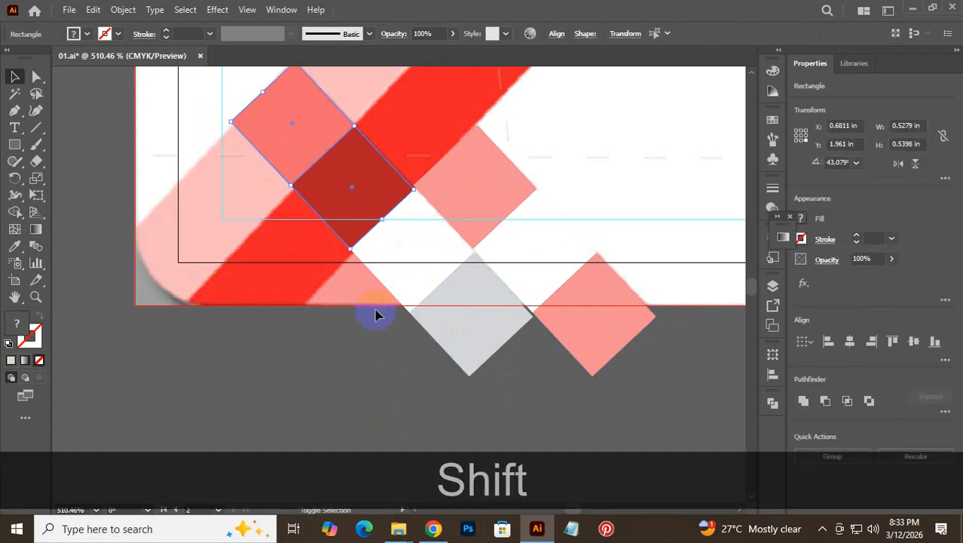
{"action": "left_click_drag", "start_coordinate": [408, 323], "coordinate": [436, 336]}
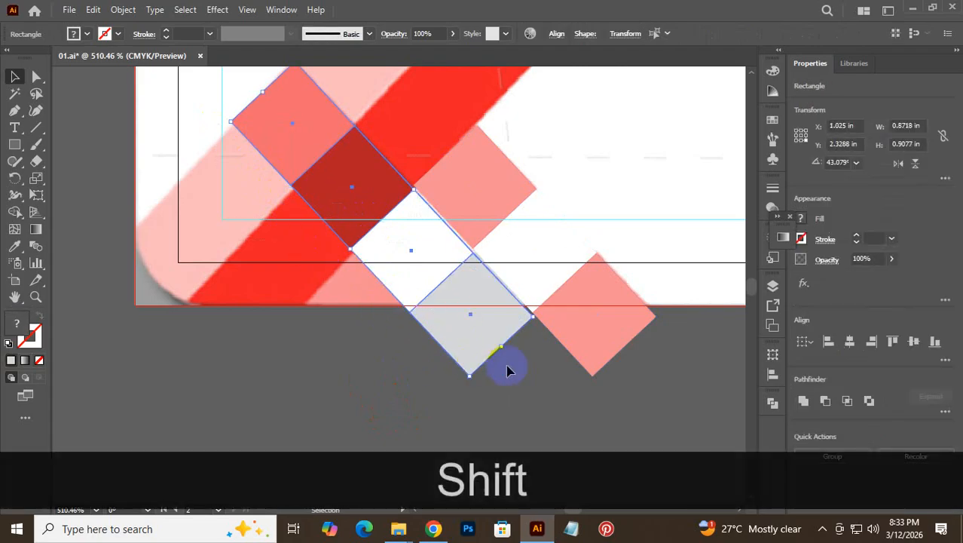
{"action": "key", "text": "Up"}
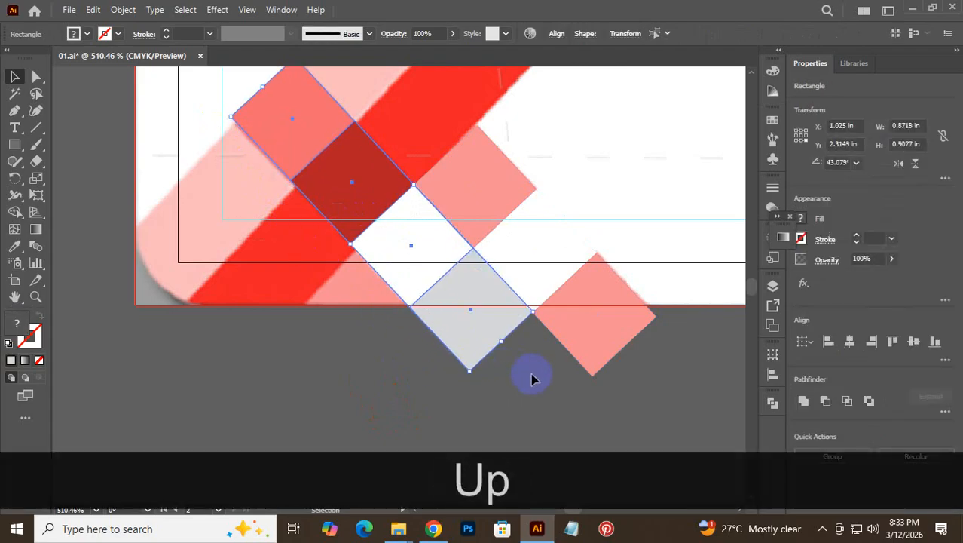
{"action": "left_click", "coordinate": [540, 373]}
- Zoom in and align the dark-red square's edge flush against the white diamond
{"action": "key", "text": "ctrl+space"}
{"action": "left_click_drag", "start_coordinate": [454, 193], "coordinate": [593, 176]}
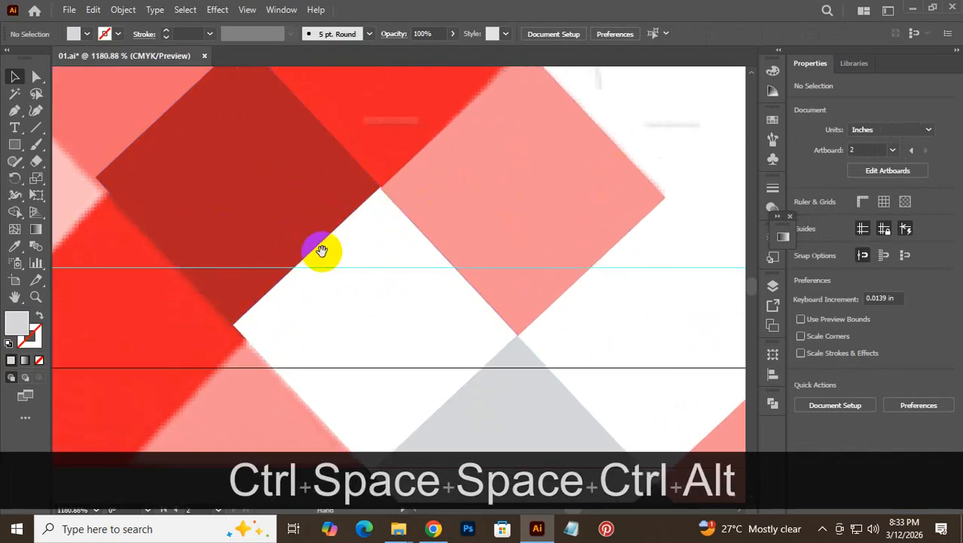
{"action": "left_click_drag", "start_coordinate": [333, 222], "coordinate": [475, 159]}
{"action": "key", "text": "ctrl+space"}
{"action": "left_click_drag", "start_coordinate": [567, 205], "coordinate": [662, 277]}
{"action": "mouse_move", "coordinate": [468, 172]}
{"action": "left_mouse_down"}
{"action": "mouse_move", "coordinate": [468, 213]}
{"action": "mouse_move", "coordinate": [468, 174]}
{"action": "left_mouse_up"}
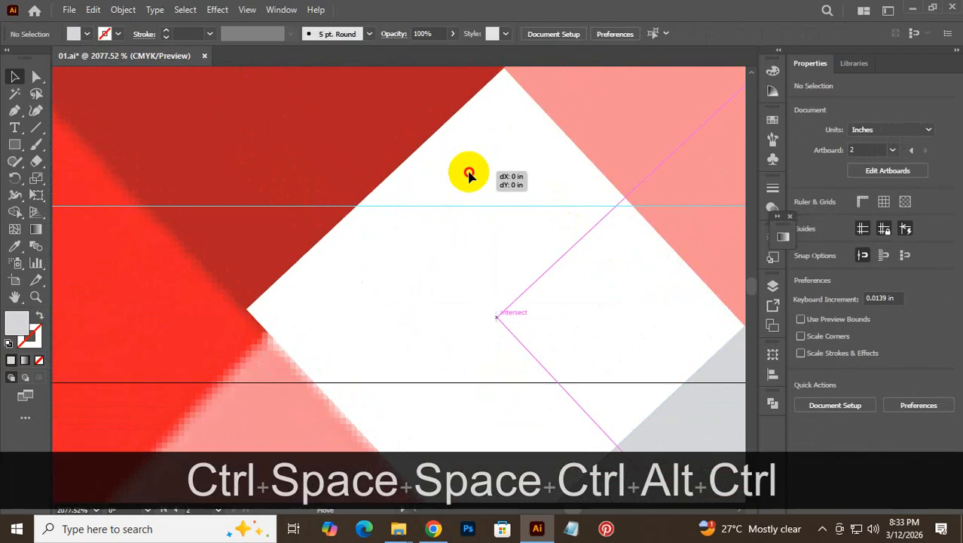
{"action": "key", "text": "space"}
{"action": "left_click_drag", "start_coordinate": [370, 129], "coordinate": [359, 163]}
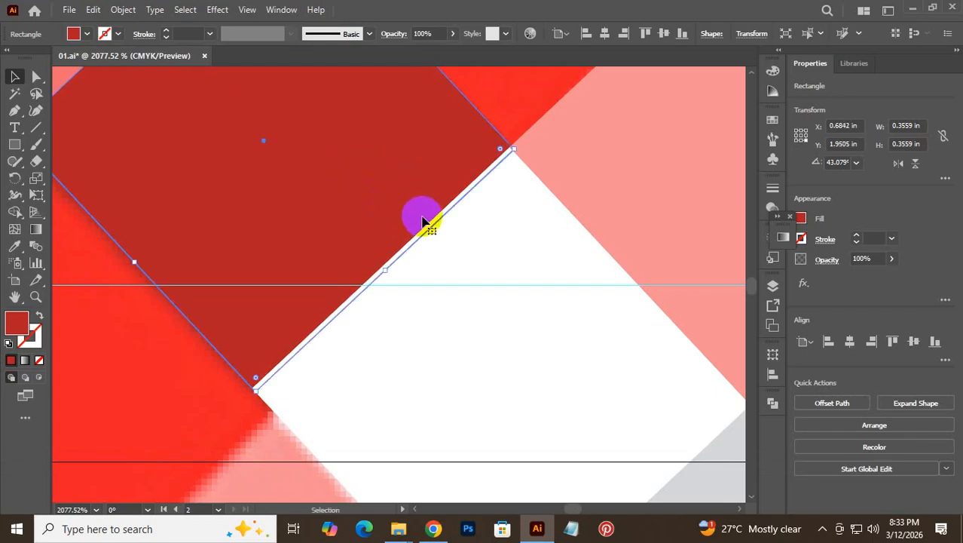
{"action": "key", "text": "Up"}
{"action": "left_click_drag", "start_coordinate": [380, 205], "coordinate": [376, 228]}
{"action": "key", "text": "alt+space"}
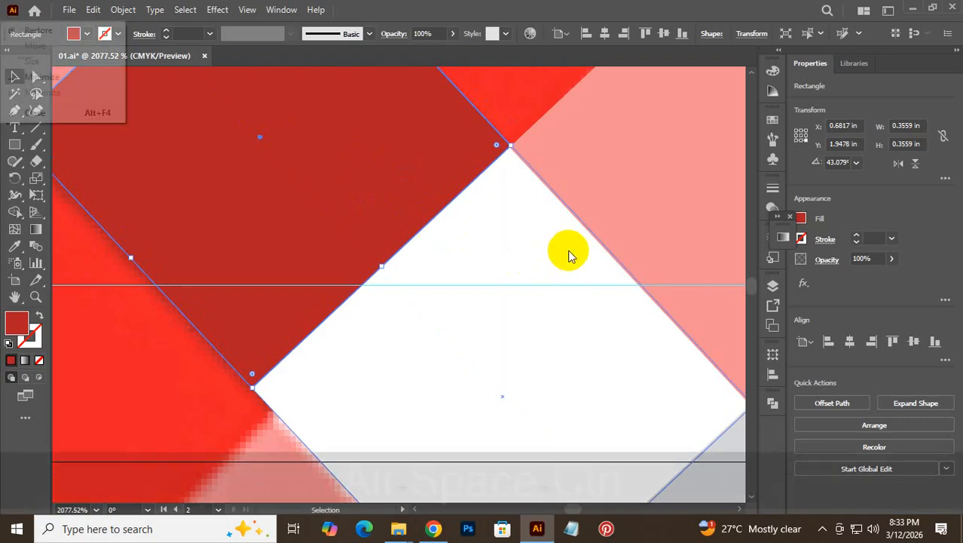
{"action": "left_click_drag", "start_coordinate": [567, 250], "coordinate": [286, 260]}
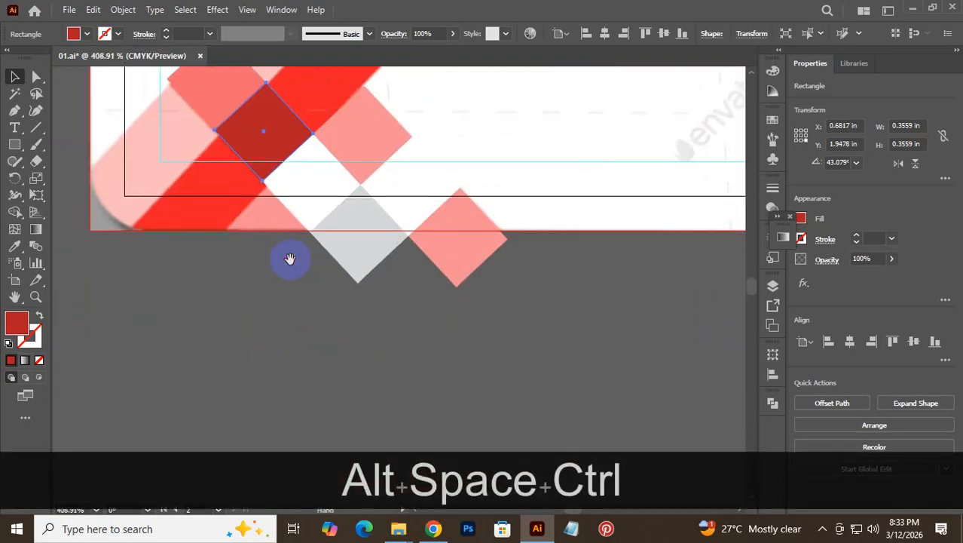
- Trim the diamonds' overhang below the card using a rectangle and Shape Builder deletion
{"action": "left_click", "coordinate": [14, 145]}
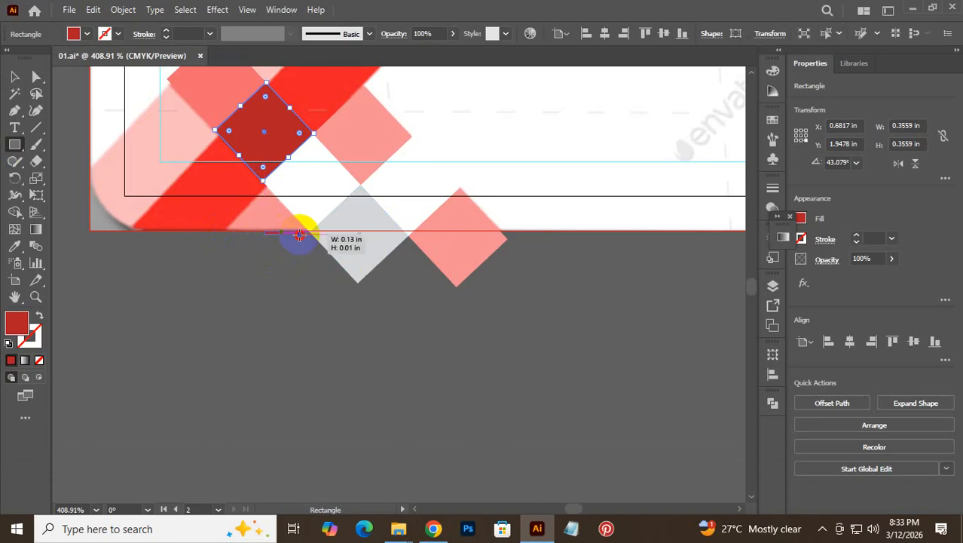
{"action": "left_click_drag", "start_coordinate": [299, 235], "coordinate": [632, 338]}
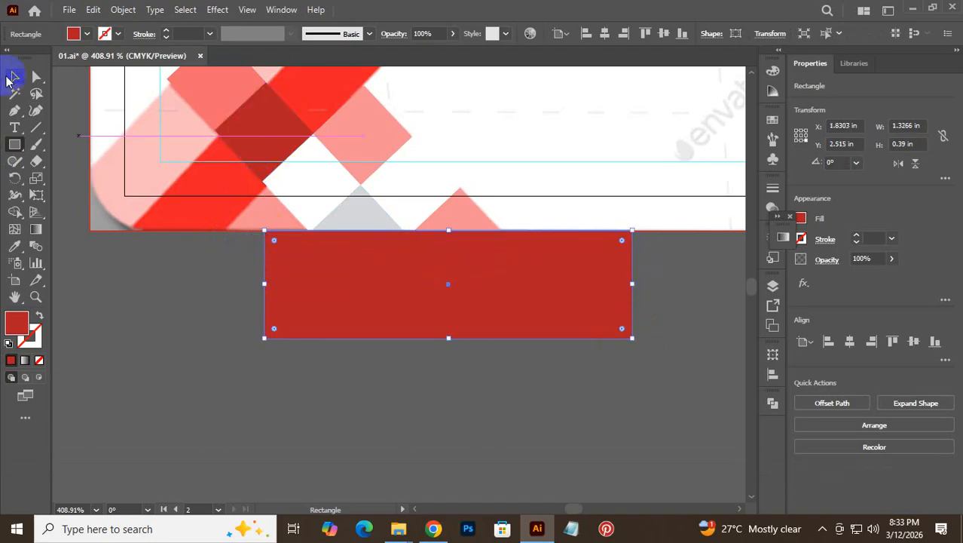
{"action": "left_click", "coordinate": [13, 77]}
{"action": "left_click", "coordinate": [272, 224], "text": "shift"}
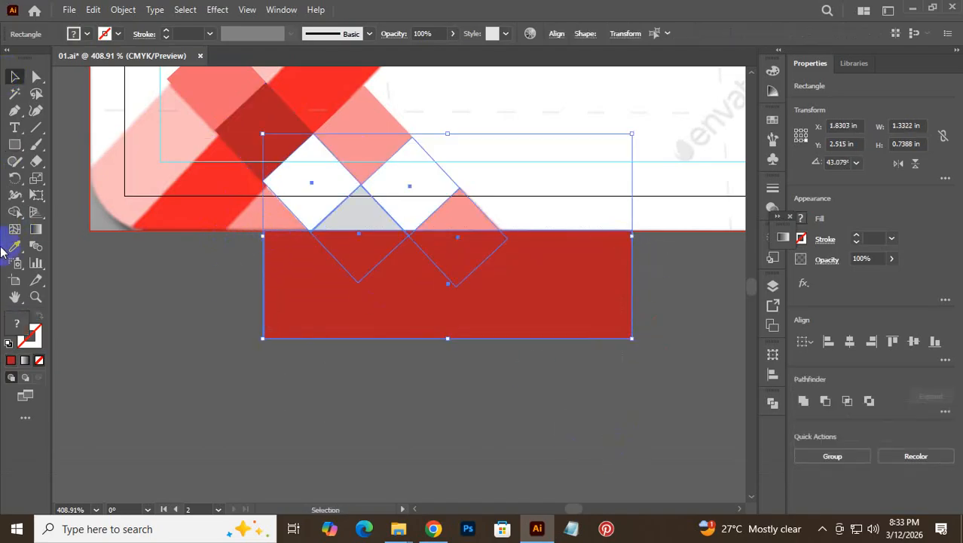
{"action": "left_click", "coordinate": [14, 211]}
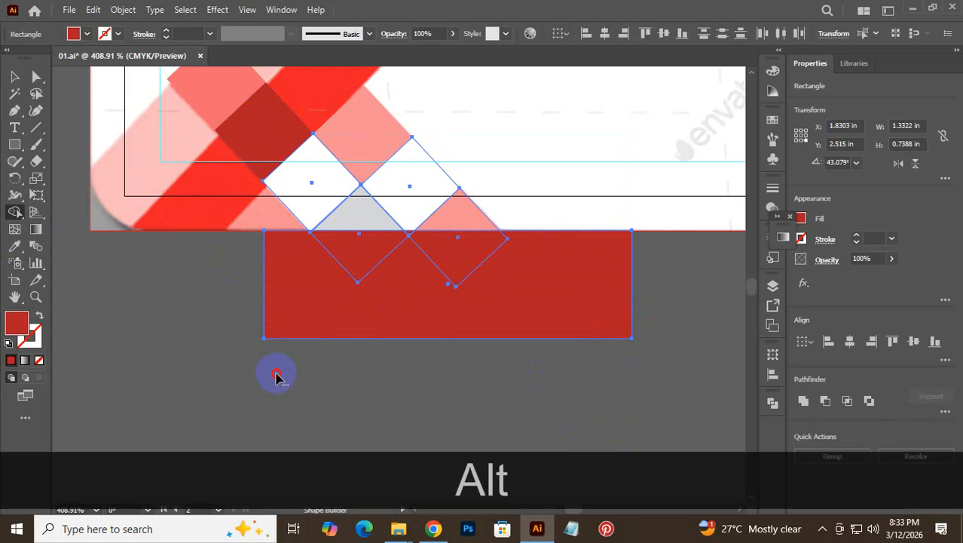
{"action": "mouse_move", "coordinate": [305, 320]}
{"action": "left_mouse_down"}
{"action": "mouse_move", "coordinate": [333, 278]}
{"action": "mouse_move", "coordinate": [494, 269]}
{"action": "left_mouse_up"}
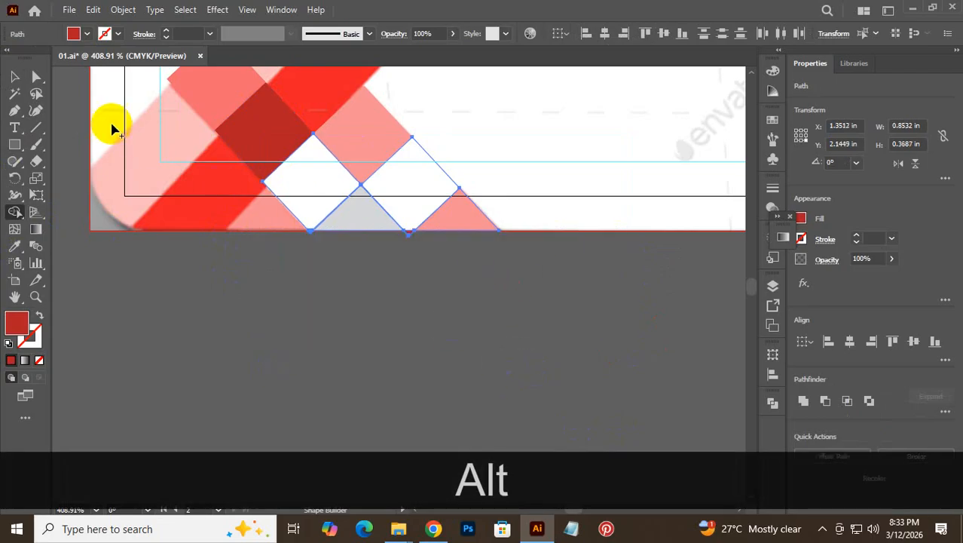
{"action": "left_click", "coordinate": [14, 76]}
- Bring the whole card into view and reveal all hidden objects with Ctrl+Alt+3
{"action": "key", "text": "space"}
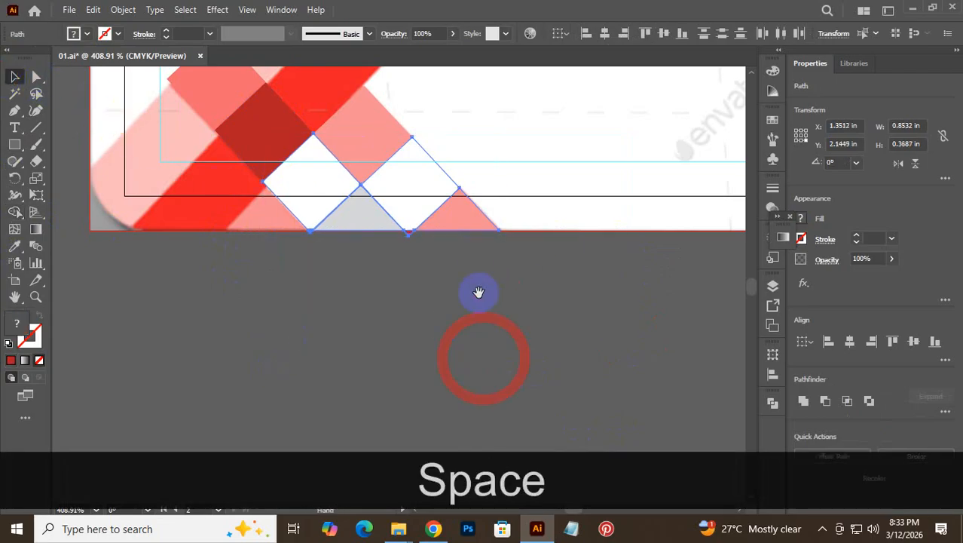
{"action": "left_click_drag", "start_coordinate": [478, 291], "coordinate": [485, 504]}
{"action": "left_click", "coordinate": [394, 254], "text": "ctrl+alt"}
{"action": "left_click", "coordinate": [451, 238], "text": "ctrl+alt"}
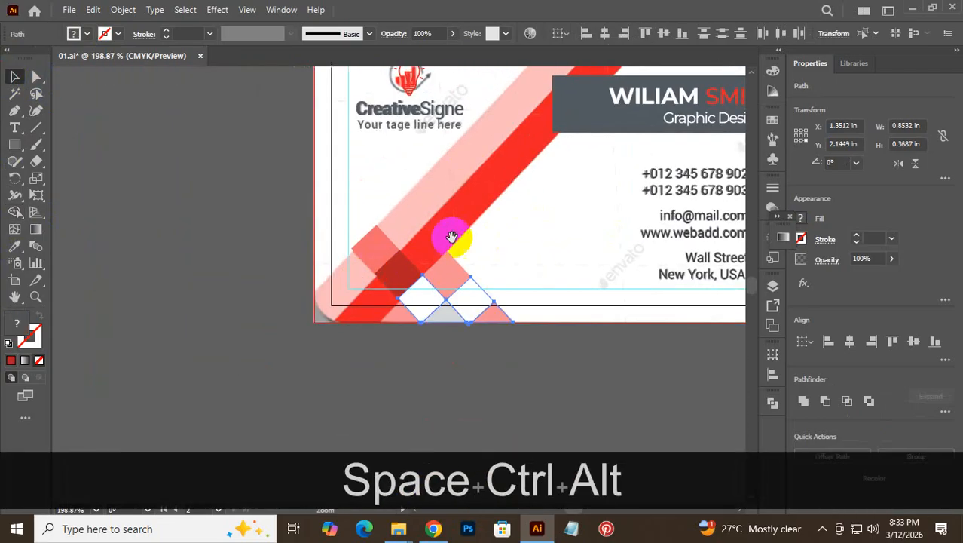
{"action": "key", "text": "ctrl"}
{"action": "key", "text": "ctrl+alt"}
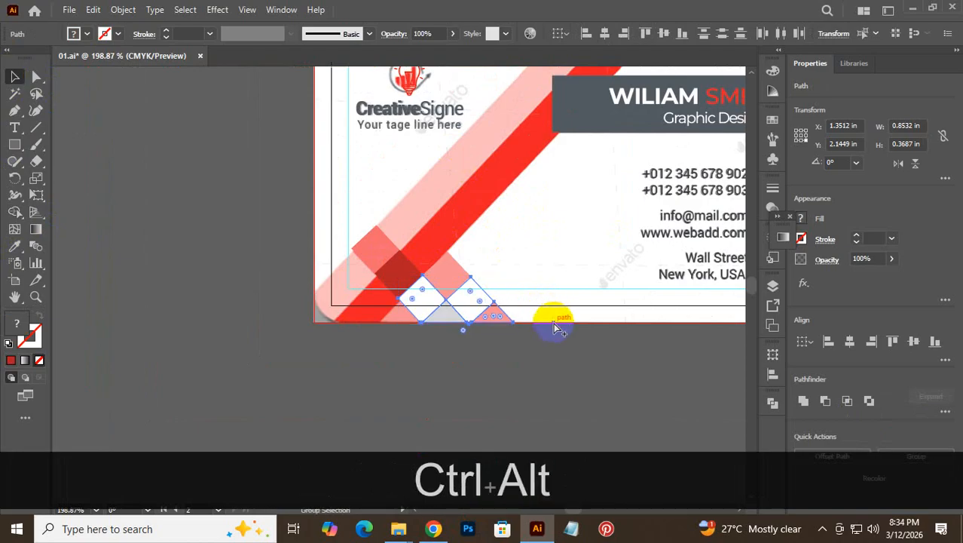
{"action": "key", "text": "ctrl+alt+3"}
{"action": "left_click", "coordinate": [560, 381]}
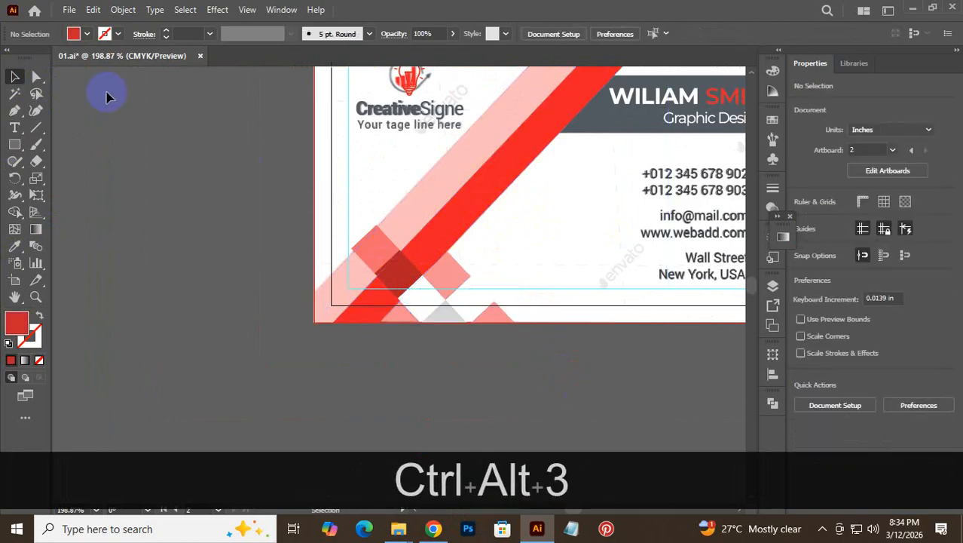
- Zoom in on the stripe crossing, try moving the dark red and pink squares, then undo
{"action": "left_click", "coordinate": [123, 9]}
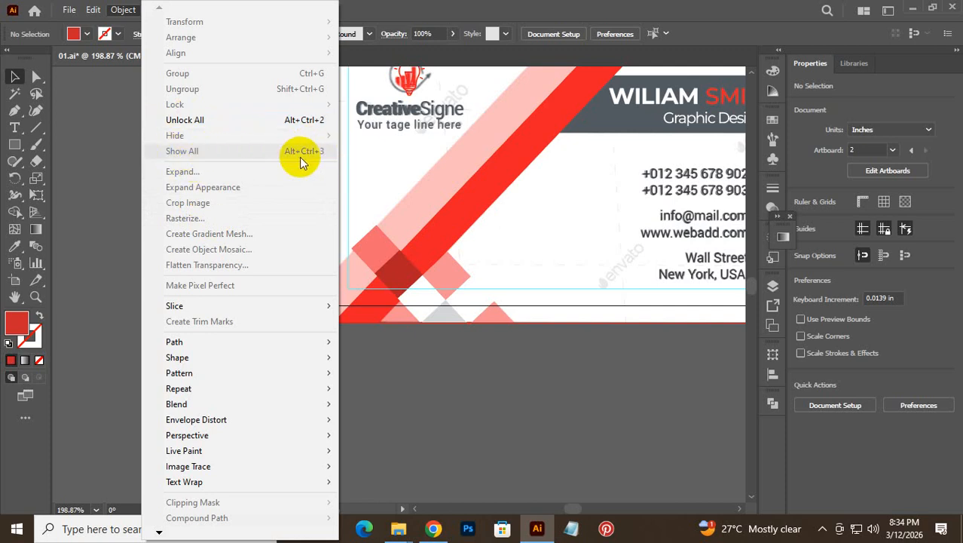
{"action": "left_click", "coordinate": [444, 367]}
{"action": "key", "text": "ctrl+space"}
{"action": "left_click", "coordinate": [528, 288]}
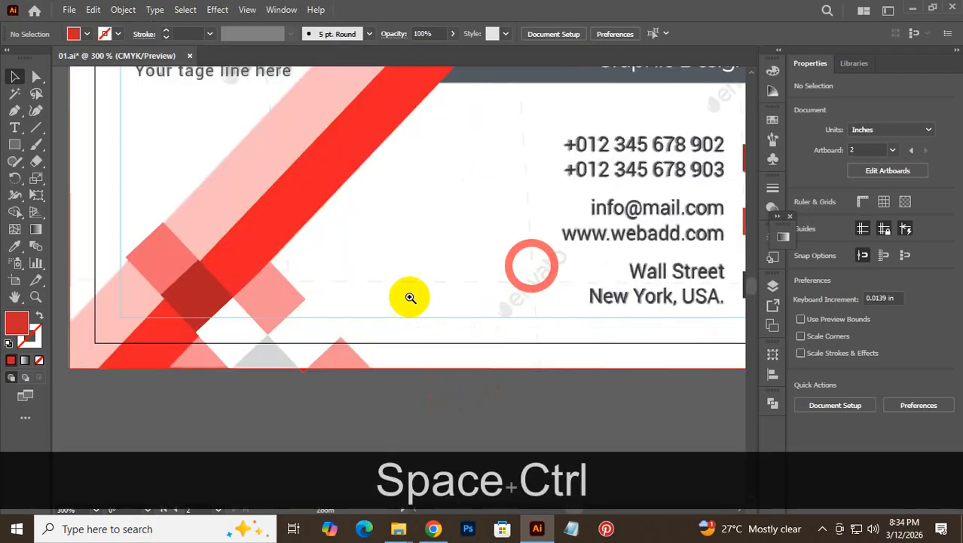
{"action": "left_click_drag", "start_coordinate": [159, 272], "coordinate": [366, 291]}
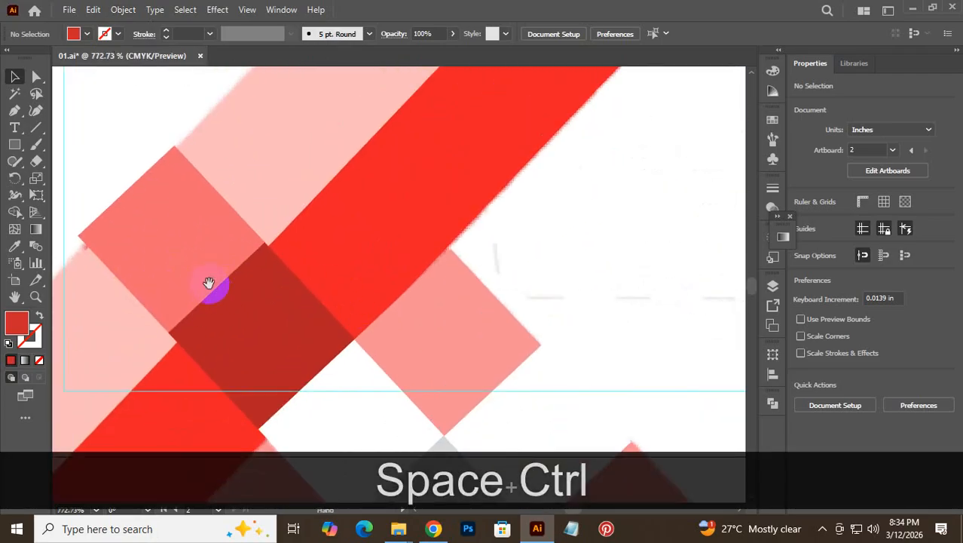
{"action": "left_click_drag", "start_coordinate": [209, 283], "coordinate": [324, 257]}
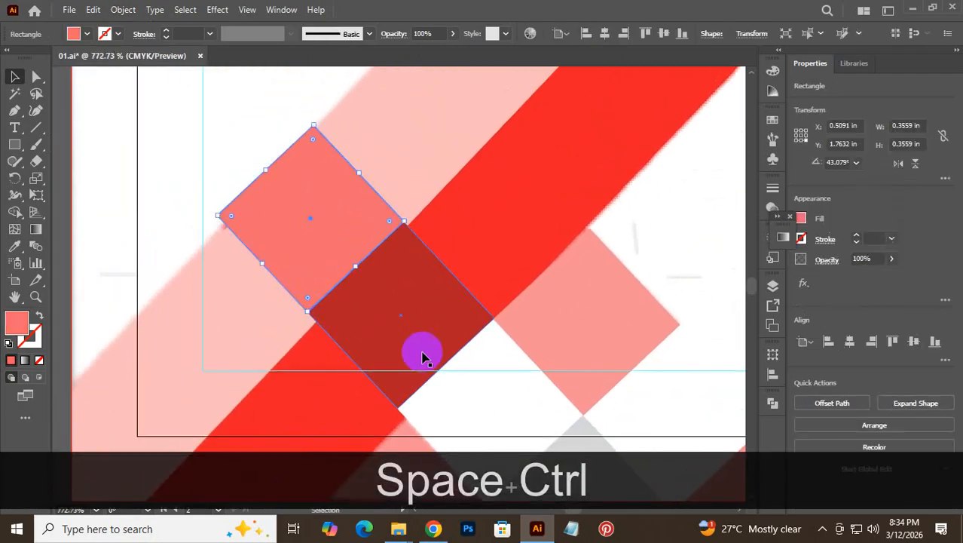
{"action": "left_click_drag", "start_coordinate": [419, 344], "coordinate": [426, 447]}
{"action": "left_click", "coordinate": [296, 230]}
{"action": "left_click_drag", "start_coordinate": [296, 229], "coordinate": [316, 230]}
{"action": "key", "text": "ctrl+z"}
{"action": "key", "text": "ctrl+z"}
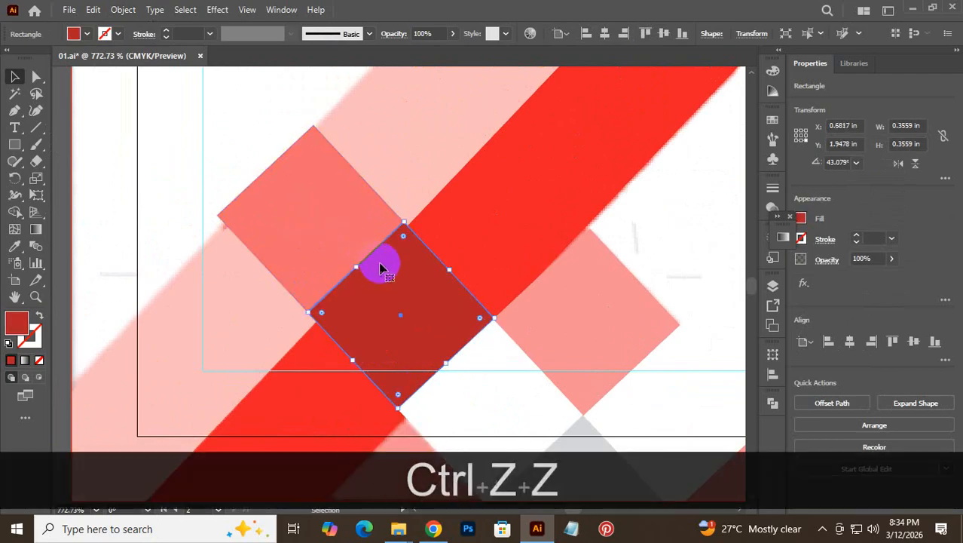
- Zoom out over the card, then zoom in on the light grey diamond at its top edge
{"action": "key", "text": "ctrl+alt+space"}
{"action": "left_click_drag", "start_coordinate": [491, 230], "coordinate": [225, 373]}
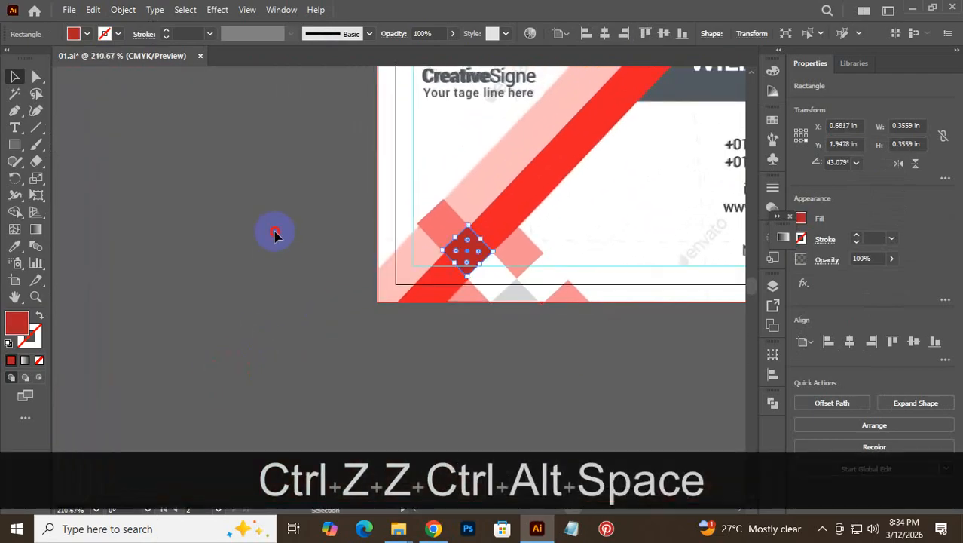
{"action": "left_click", "coordinate": [275, 234]}
{"action": "key", "text": "space"}
{"action": "left_click_drag", "start_coordinate": [591, 230], "coordinate": [479, 398]}
{"action": "key", "text": "ctrl+alt+space"}
{"action": "key", "text": "space"}
{"action": "left_click_drag", "start_coordinate": [514, 309], "coordinate": [479, 281]}
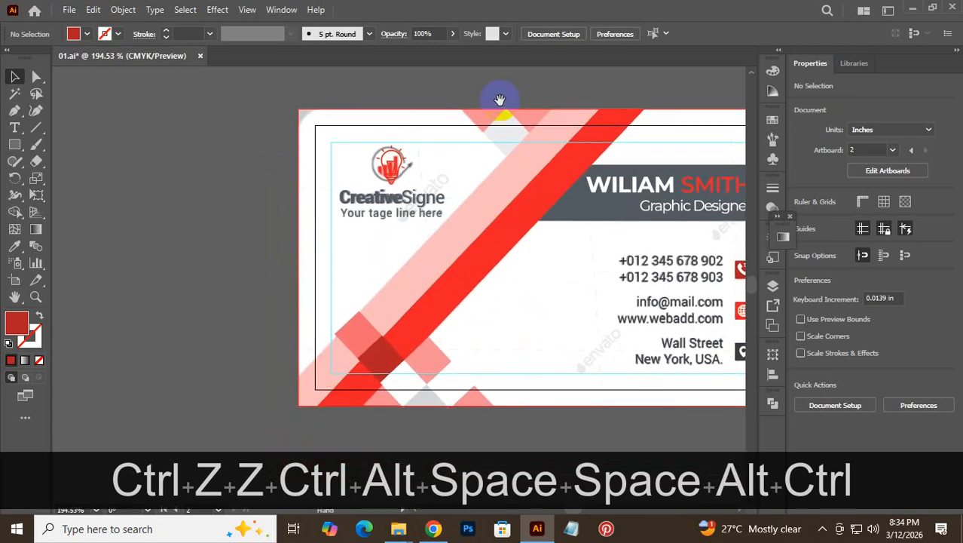
{"action": "key", "text": "ctrl+space"}
{"action": "left_click_drag", "start_coordinate": [490, 114], "coordinate": [720, 253]}
{"action": "key", "text": "space"}
{"action": "left_click_drag", "start_coordinate": [578, 204], "coordinate": [497, 254]}
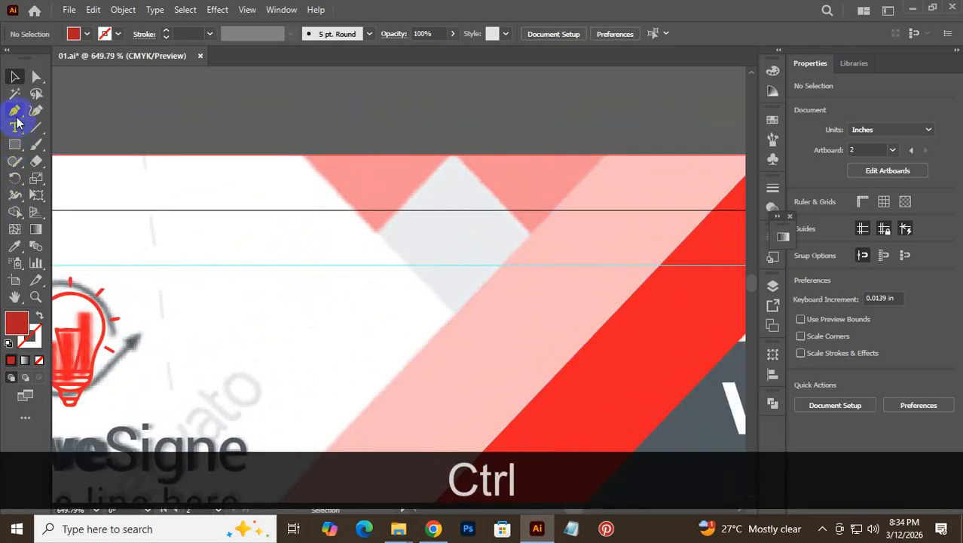
- Draw a closed triangle over the top-edge diamond with the Pen tool and remove its fill
{"action": "left_click", "coordinate": [15, 111]}
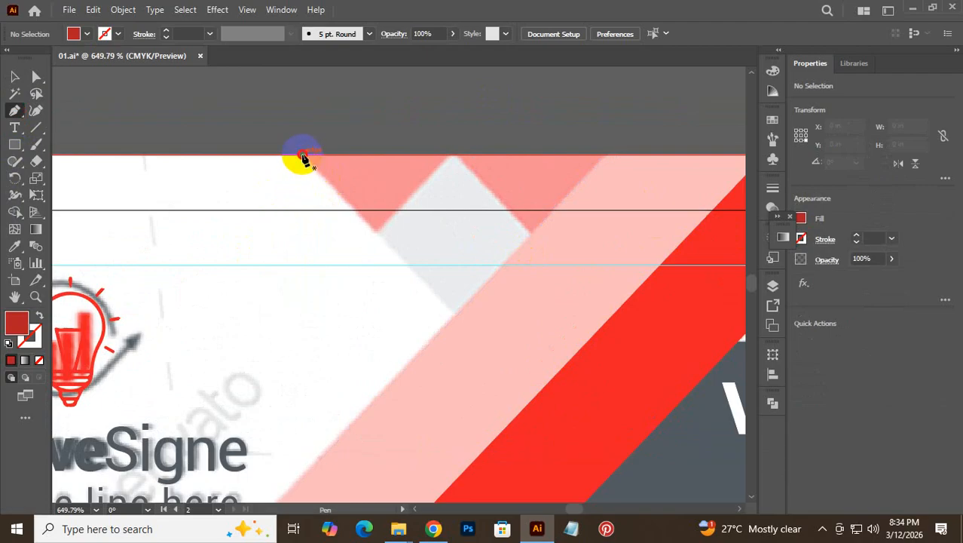
{"action": "left_click", "coordinate": [302, 156]}
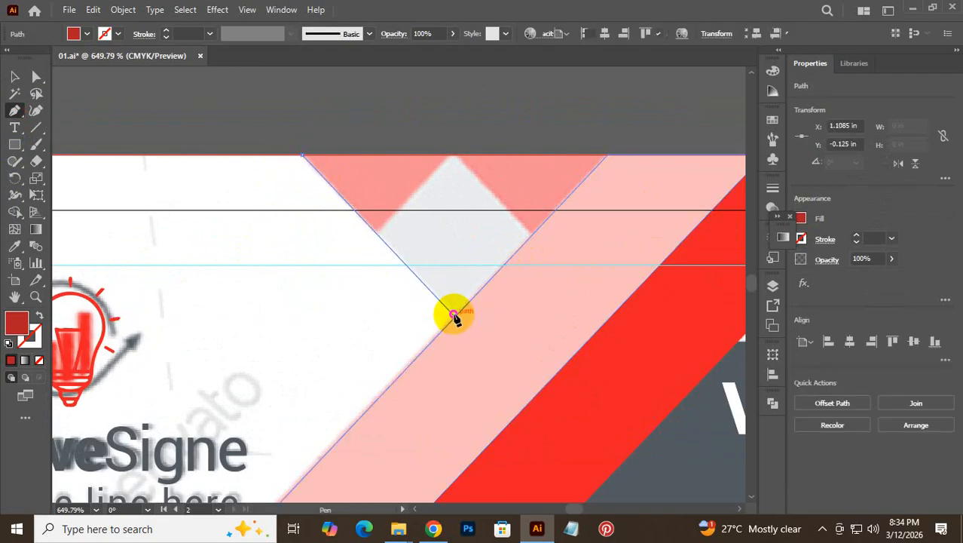
{"action": "left_click", "coordinate": [454, 317]}
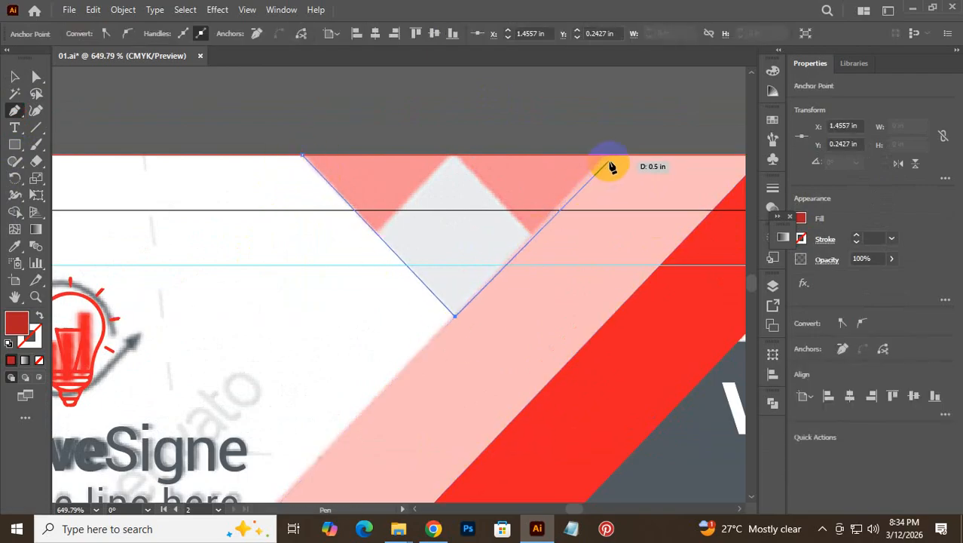
{"action": "left_click", "coordinate": [607, 155]}
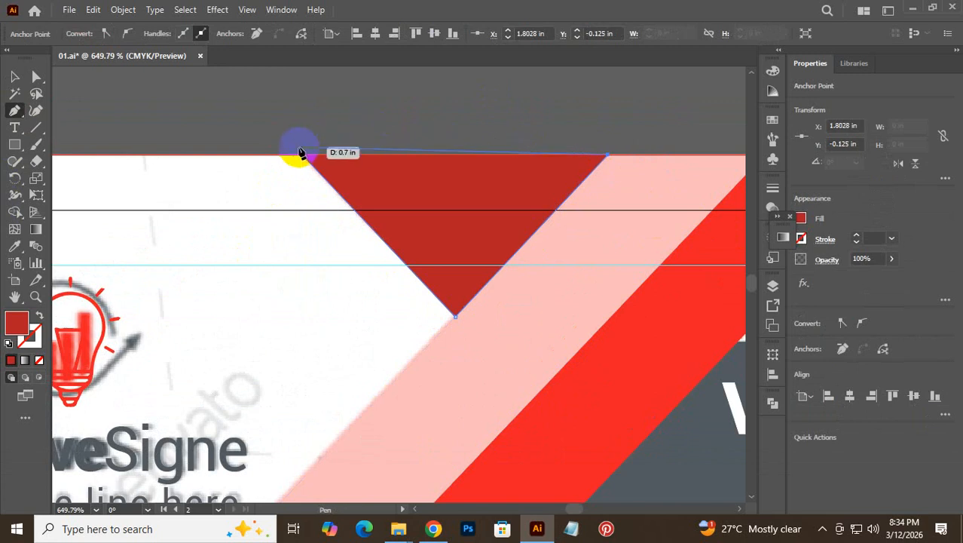
{"action": "left_click", "coordinate": [303, 155]}
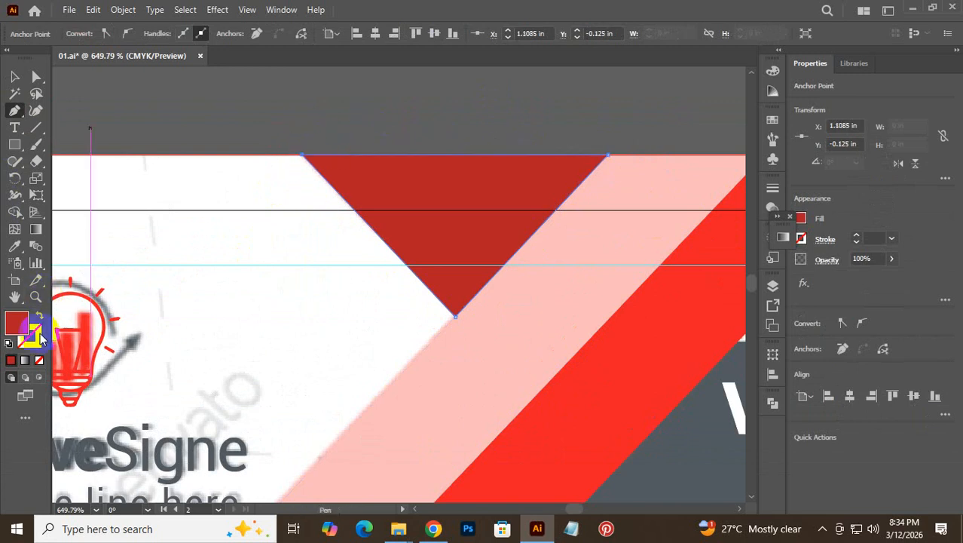
{"action": "left_click", "coordinate": [39, 360]}
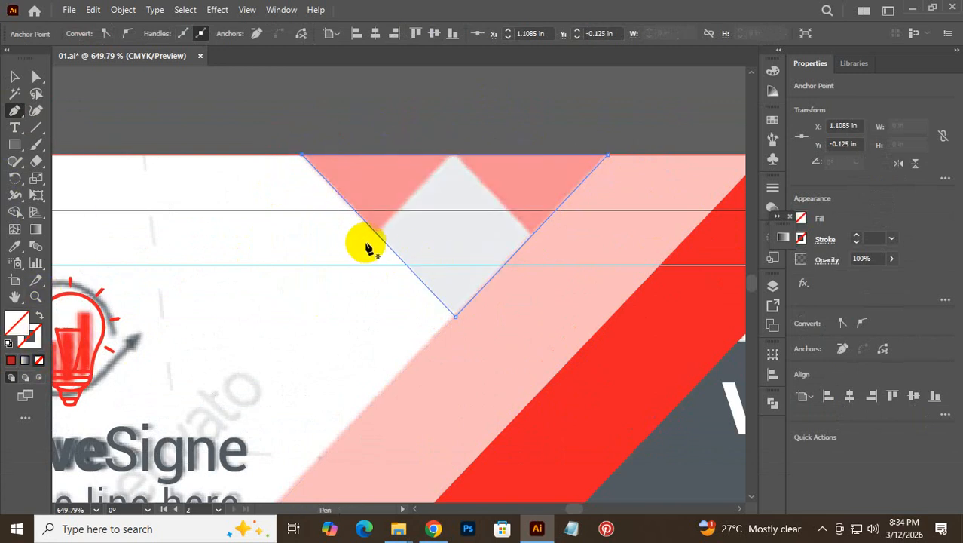
- Draw two crossing diagonal lines along the diamond's sides and select them with the triangle
{"action": "left_click", "coordinate": [360, 248]}
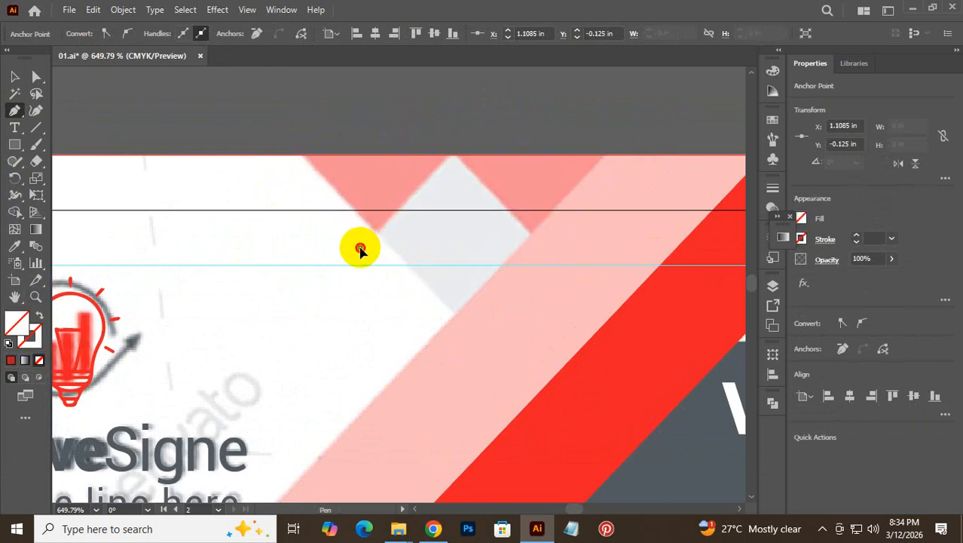
{"action": "left_click", "coordinate": [470, 138]}
{"action": "key", "text": "Escape"}
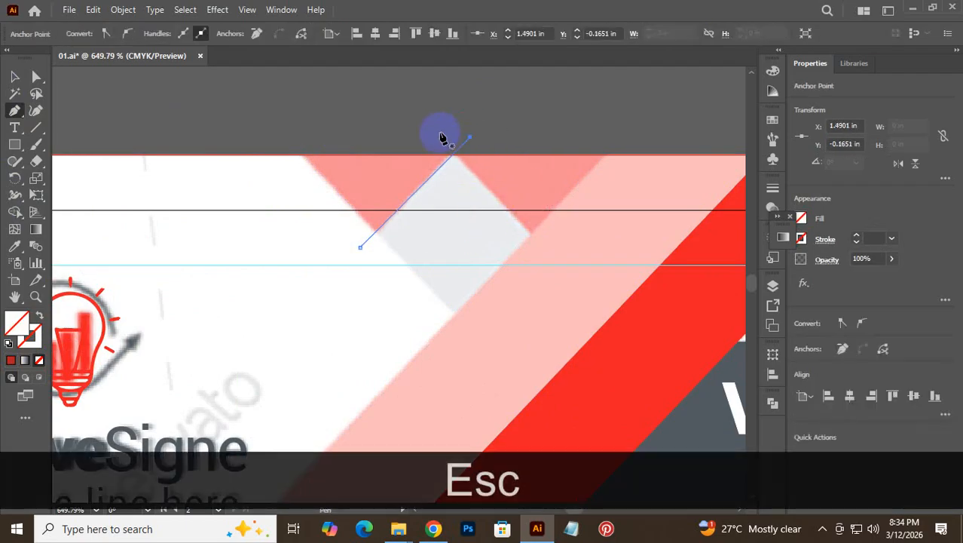
{"action": "left_click", "coordinate": [433, 135]}
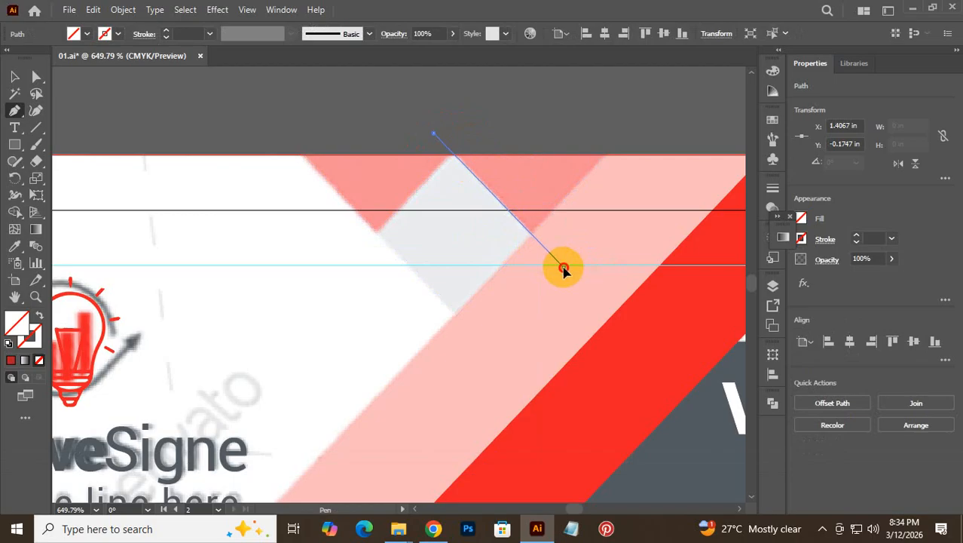
{"action": "left_click", "coordinate": [564, 269]}
{"action": "key", "text": "Escape"}
{"action": "left_click", "coordinate": [14, 76]}
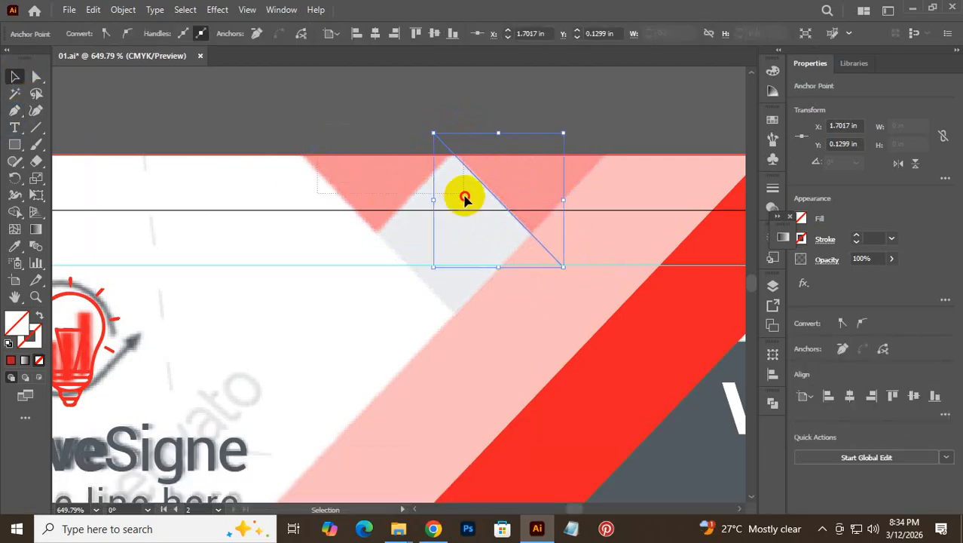
{"action": "left_click", "coordinate": [485, 222], "text": "shift"}
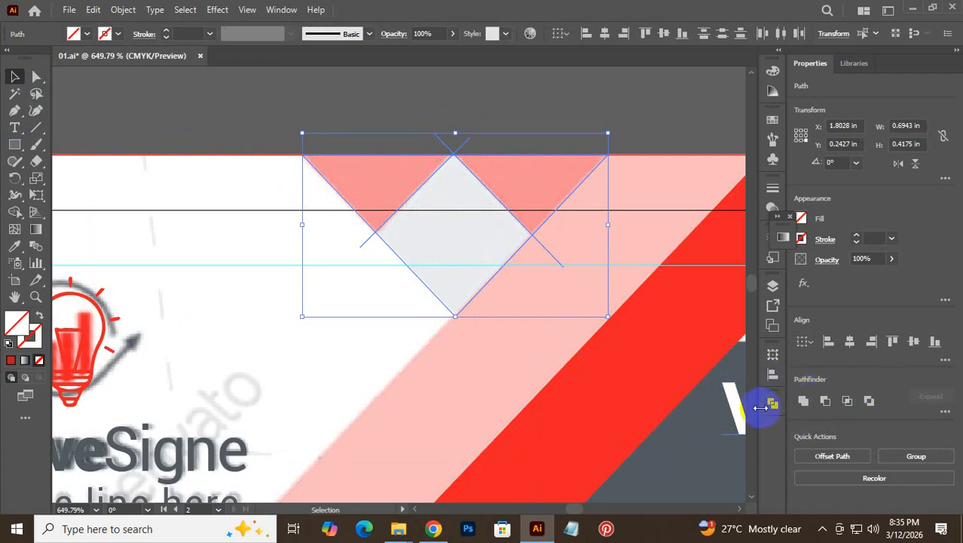
- Divide the overlapping traced shapes with Pathfinder and ungroup the resulting pieces
{"action": "left_click", "coordinate": [770, 407]}
{"action": "left_click", "coordinate": [610, 470]}
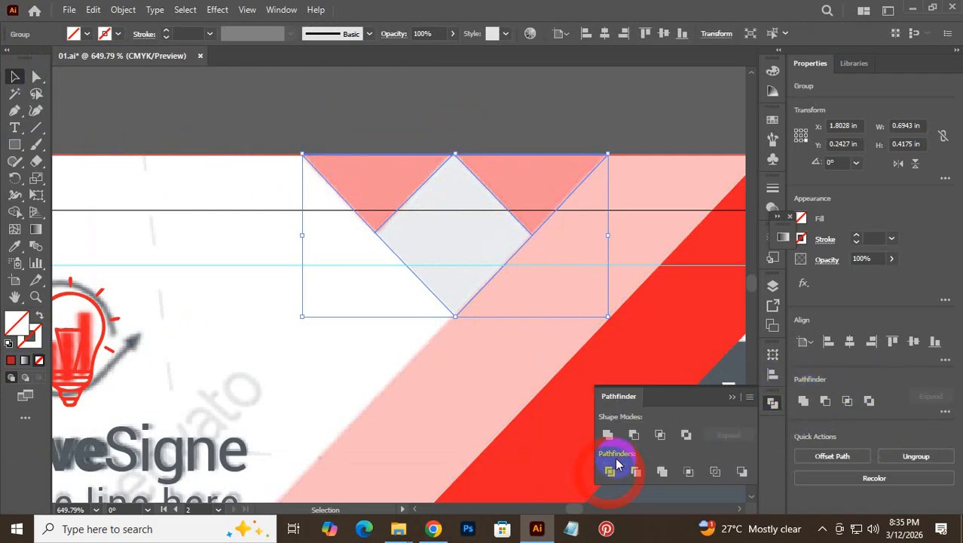
{"action": "right_click", "coordinate": [430, 221]}
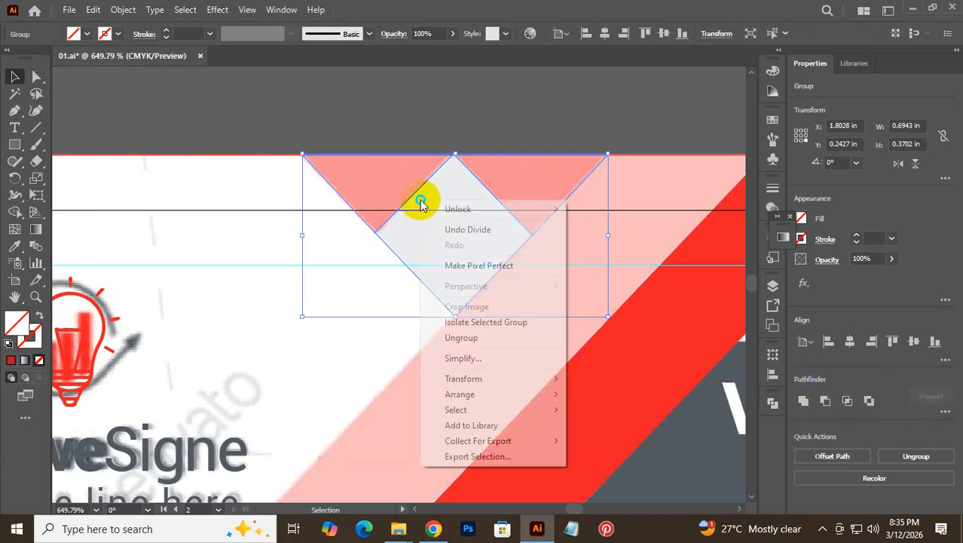
{"action": "left_click", "coordinate": [460, 336]}
{"action": "left_click", "coordinate": [375, 128]}
- Fill the left and right triangles with the card's pink using the Eyedropper
{"action": "left_click", "coordinate": [339, 165]}
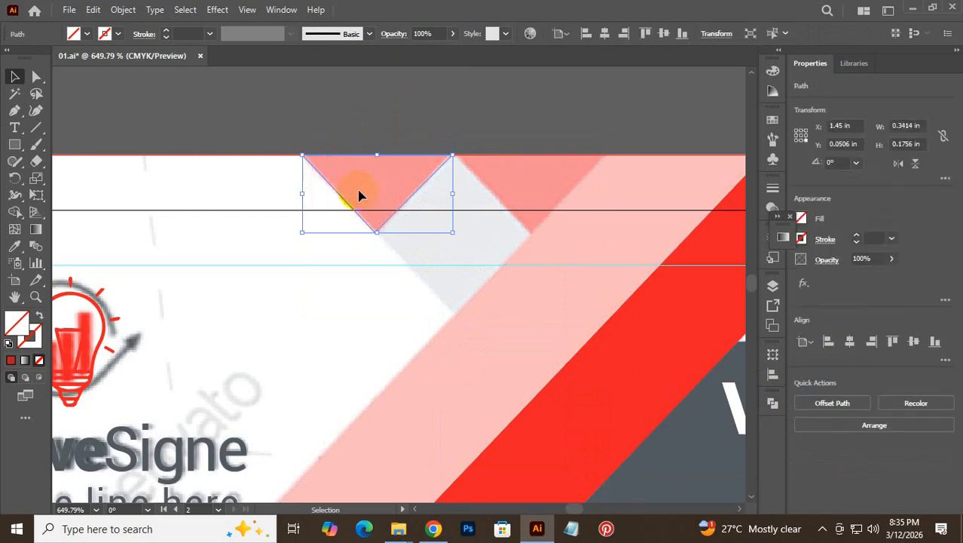
{"action": "key", "text": "i"}
{"action": "left_click", "coordinate": [365, 188]}
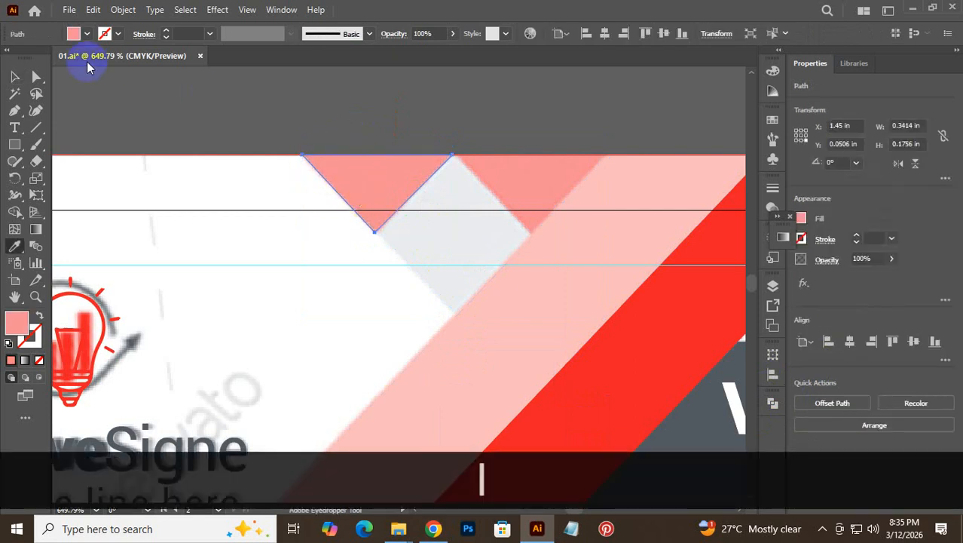
{"action": "left_click", "coordinate": [14, 78]}
{"action": "left_click", "coordinate": [541, 161]}
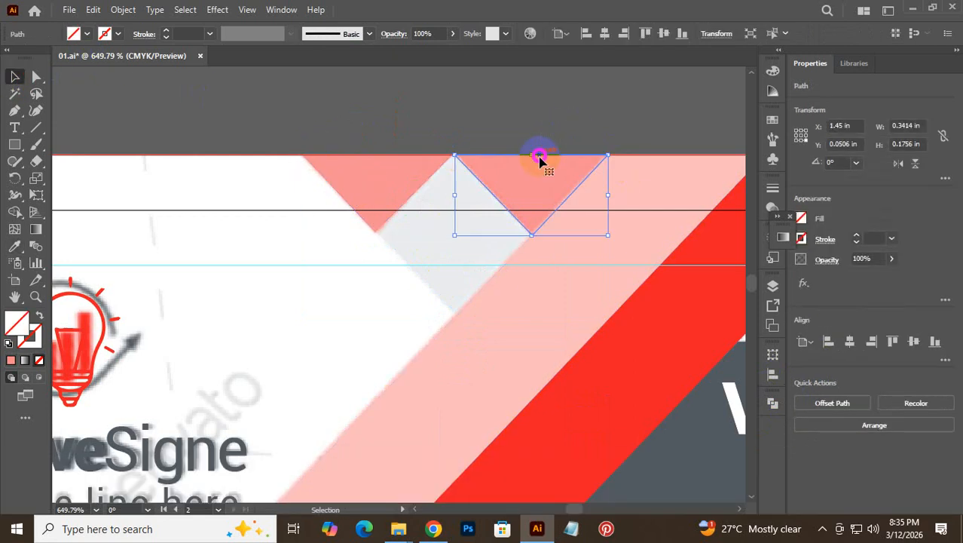
{"action": "key", "text": "i"}
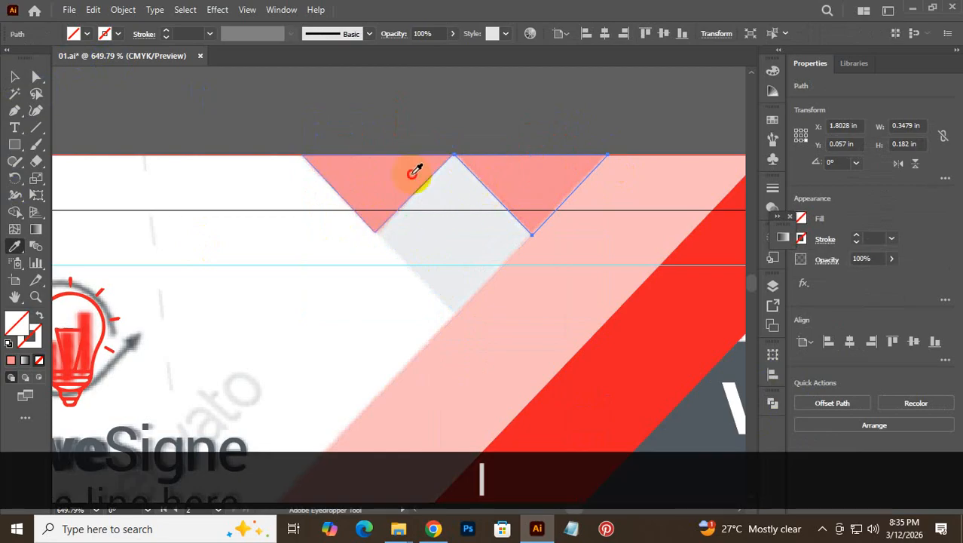
{"action": "left_click", "coordinate": [15, 76]}
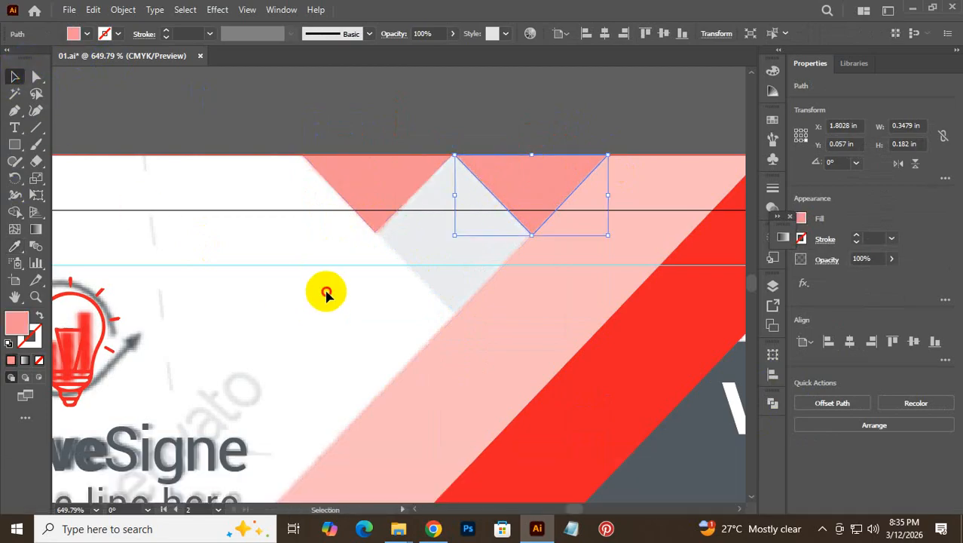
- Fill the diamond piece with the card's light grey, then zoom out to the whole card
{"action": "left_click_drag", "start_coordinate": [368, 280], "coordinate": [413, 258]}
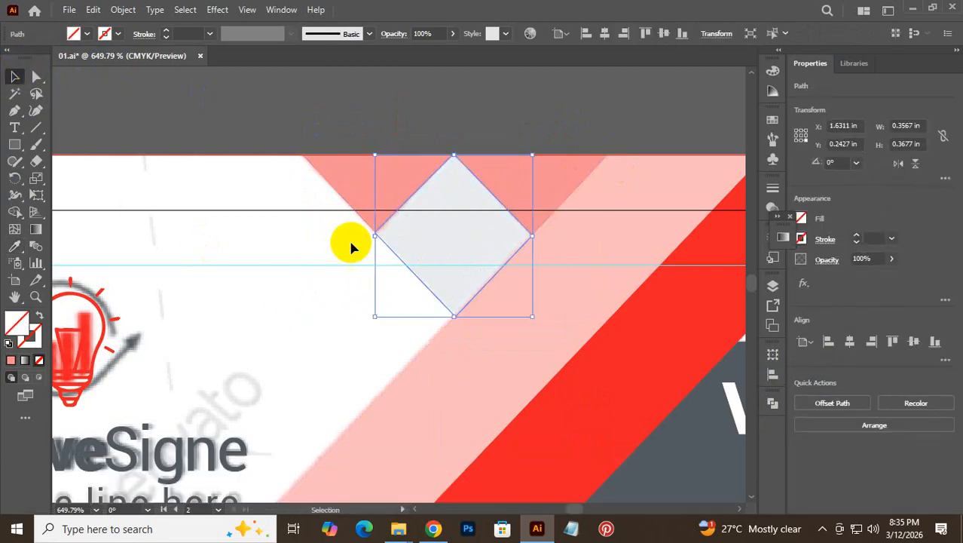
{"action": "key", "text": "i"}
{"action": "left_click", "coordinate": [459, 231]}
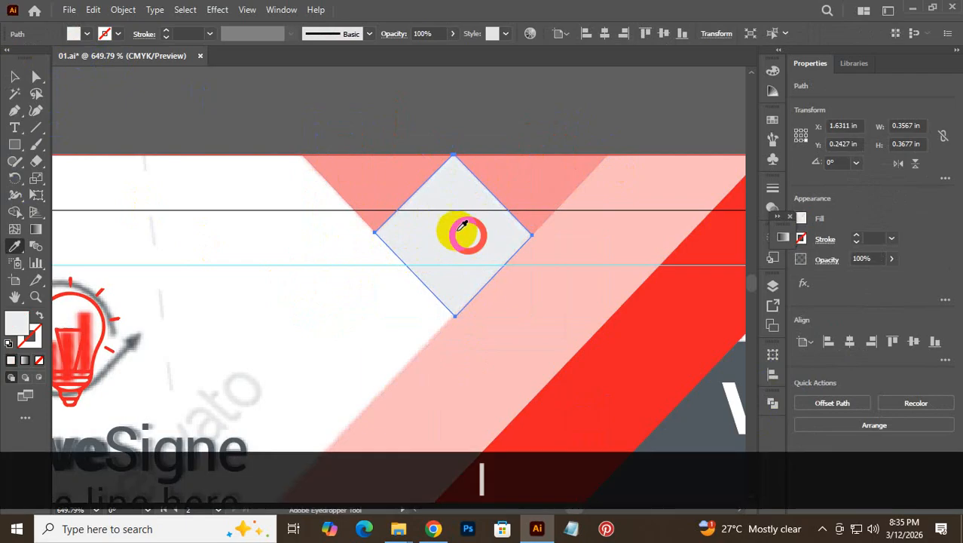
{"action": "left_click", "coordinate": [15, 76]}
{"action": "left_click", "coordinate": [135, 101]}
{"action": "key", "text": "alt+space"}
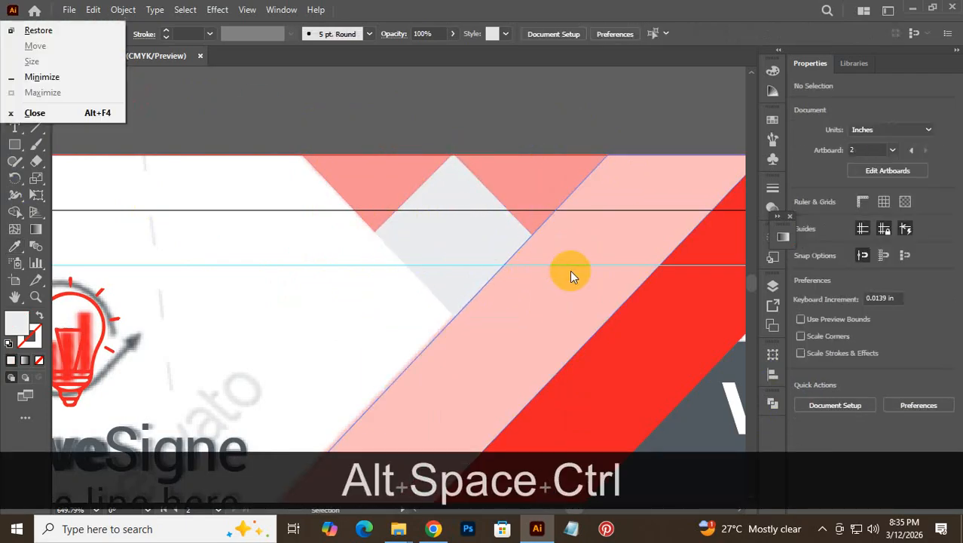
{"action": "left_click", "coordinate": [565, 270], "text": "ctrl+alt"}
{"action": "left_click_drag", "start_coordinate": [369, 343], "coordinate": [260, 376]}
- Unlock all locked artwork in the document
{"action": "left_click_drag", "start_coordinate": [397, 398], "coordinate": [396, 244]}
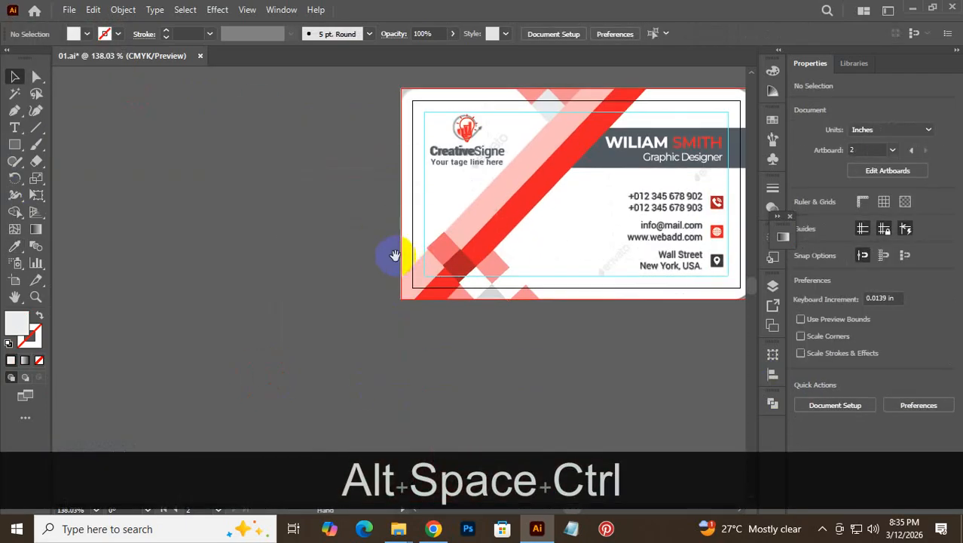
{"action": "left_click_drag", "start_coordinate": [544, 353], "coordinate": [523, 379]}
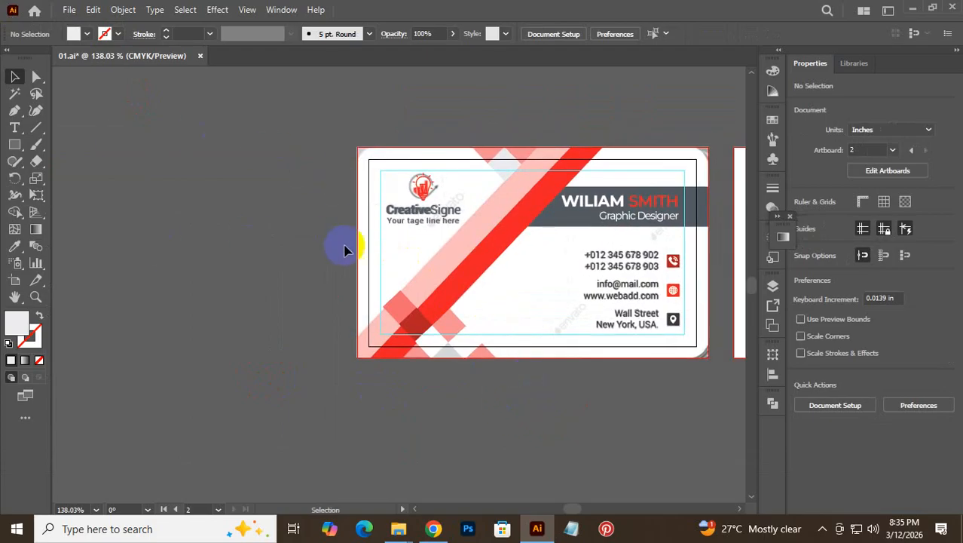
{"action": "left_click", "coordinate": [422, 236]}
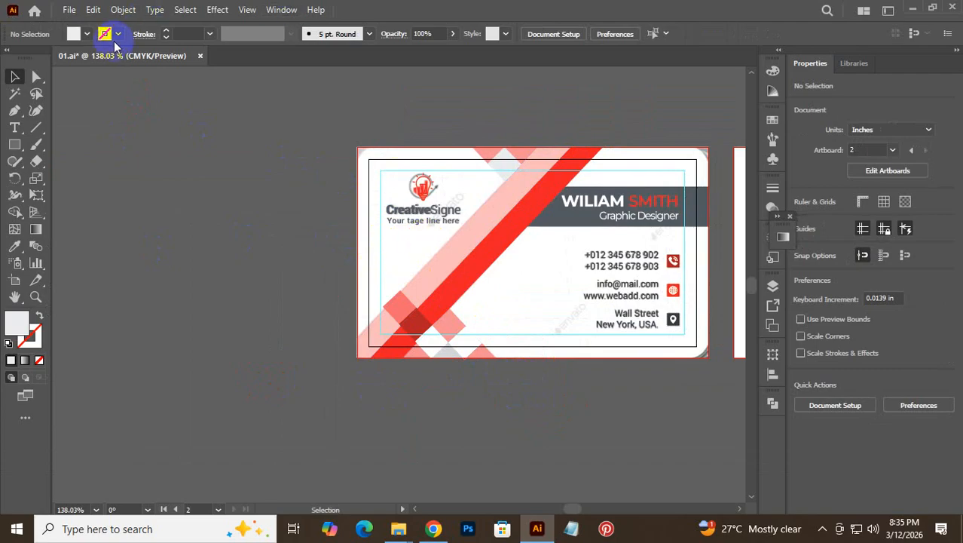
{"action": "left_click", "coordinate": [121, 12]}
{"action": "left_click", "coordinate": [180, 119]}
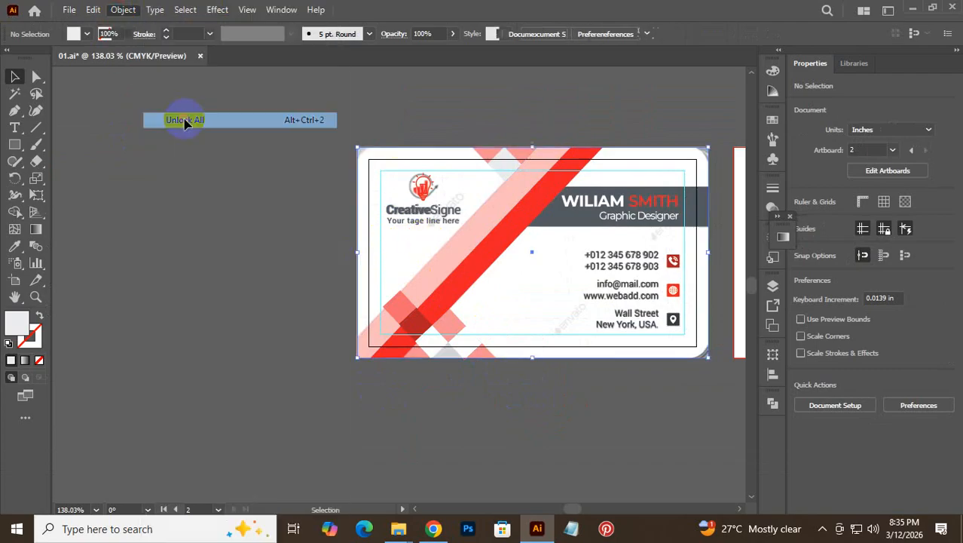
{"action": "left_click", "coordinate": [337, 133]}
- Duplicate the card image below the original, leaving the original in place
{"action": "left_click_drag", "start_coordinate": [398, 254], "coordinate": [54, 253]}
{"action": "left_click_drag", "start_coordinate": [2, 323], "coordinate": [3, 321]}
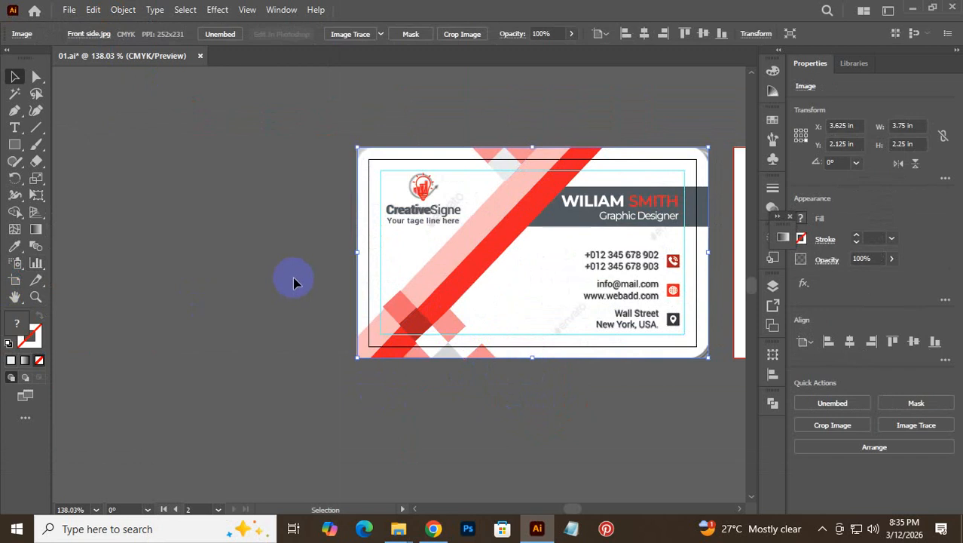
{"action": "left_click_drag", "start_coordinate": [389, 258], "coordinate": [376, 491]}
{"action": "left_click", "coordinate": [300, 390]}
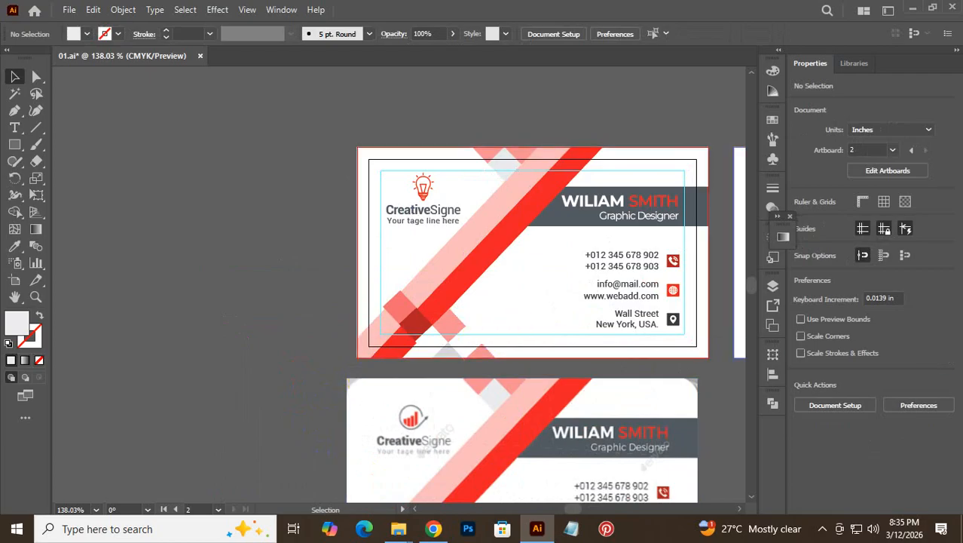
- Nudge the small pink square down and right, then select the reference card image
{"action": "scroll", "coordinate": [655, 354], "scroll_direction": "down", "scroll_amount": 2}
{"action": "scroll", "coordinate": [654, 351], "scroll_direction": "down", "scroll_amount": 2}
{"action": "scroll", "coordinate": [653, 357], "scroll_direction": "up", "scroll_amount": 4}
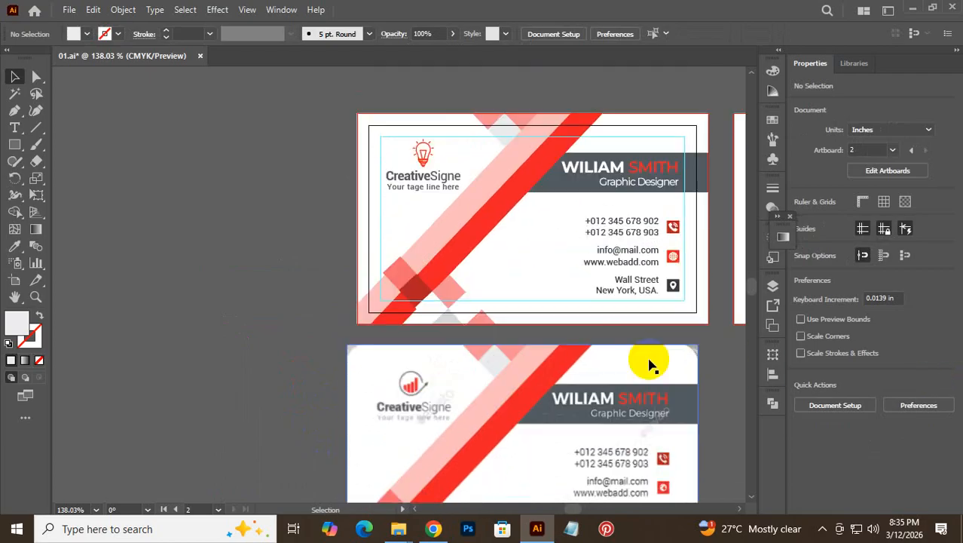
{"action": "scroll", "coordinate": [581, 357], "scroll_direction": "down", "scroll_amount": 2}
{"action": "scroll", "coordinate": [581, 363], "scroll_direction": "down", "scroll_amount": 2}
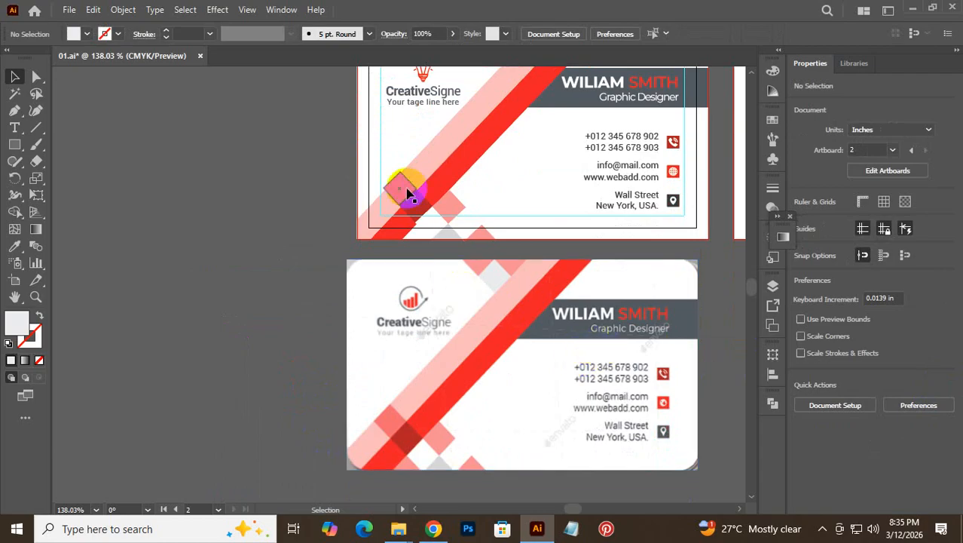
{"action": "left_click_drag", "start_coordinate": [407, 194], "coordinate": [446, 218]}
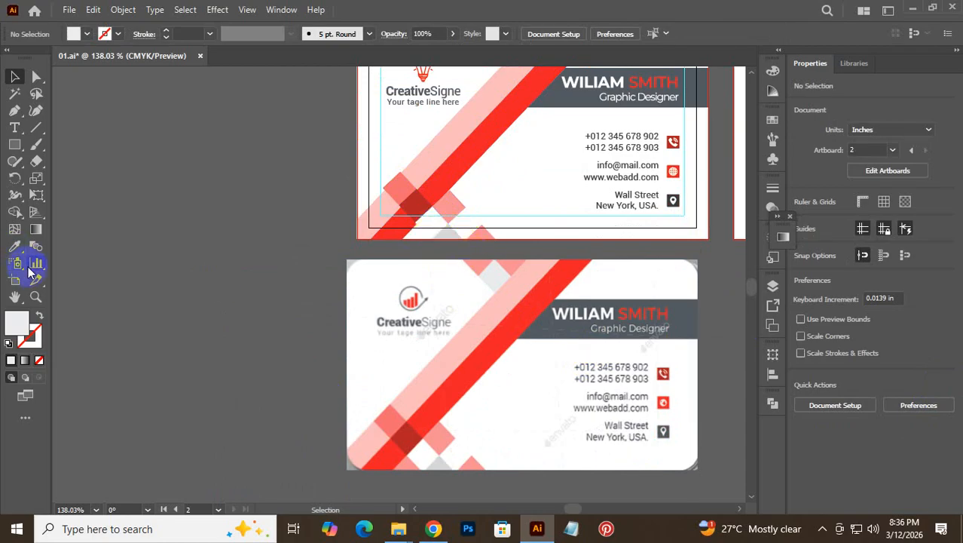
{"action": "left_click", "coordinate": [492, 375]}
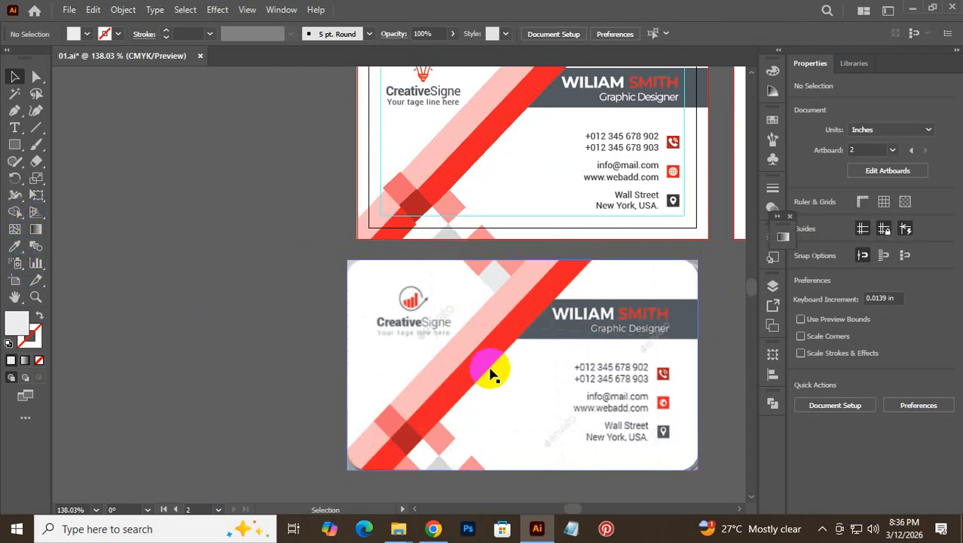
{"action": "left_click", "coordinate": [641, 309]}
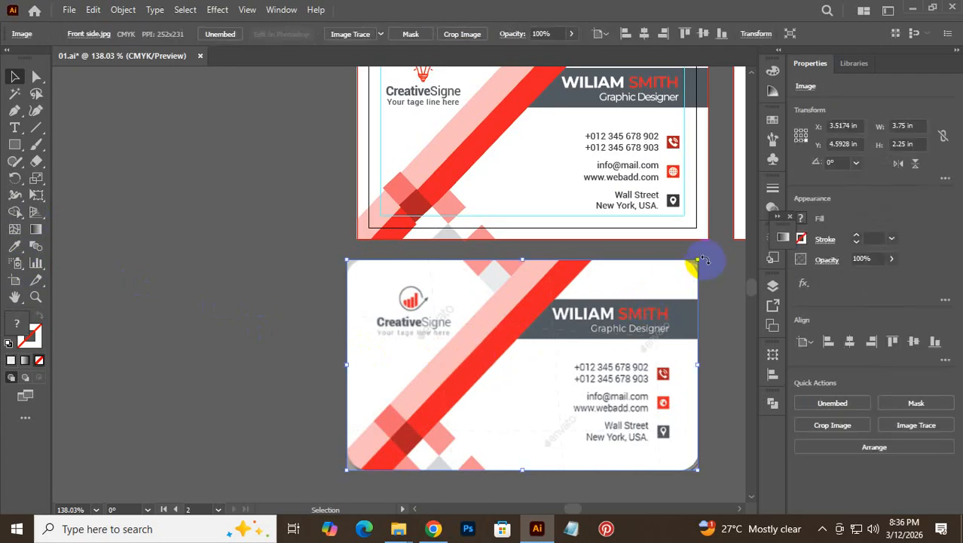
- Rotate the reference image about 46° and draw a thin rectangle along its light stripe
{"action": "left_click_drag", "start_coordinate": [704, 258], "coordinate": [557, 219]}
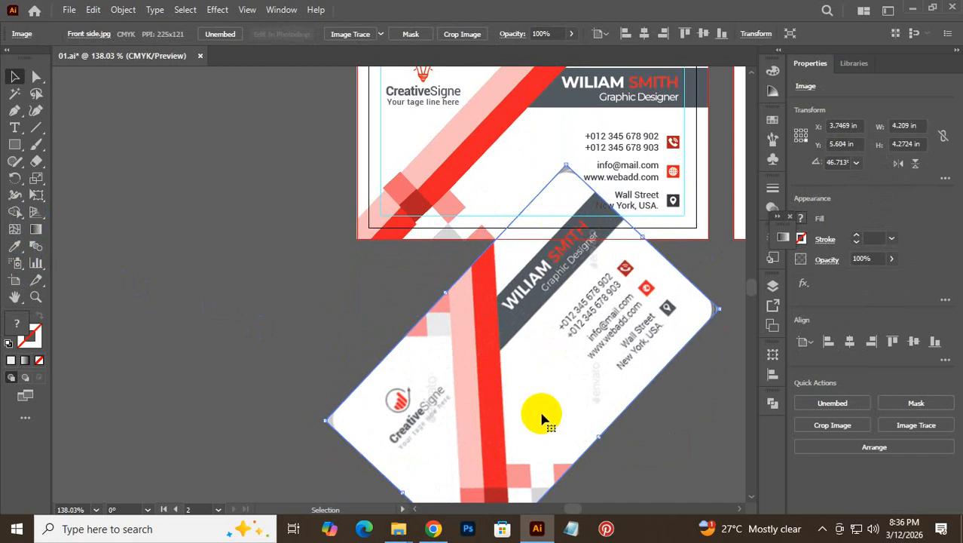
{"action": "key", "text": "ctrl+space"}
{"action": "left_click_drag", "start_coordinate": [511, 401], "coordinate": [559, 392]}
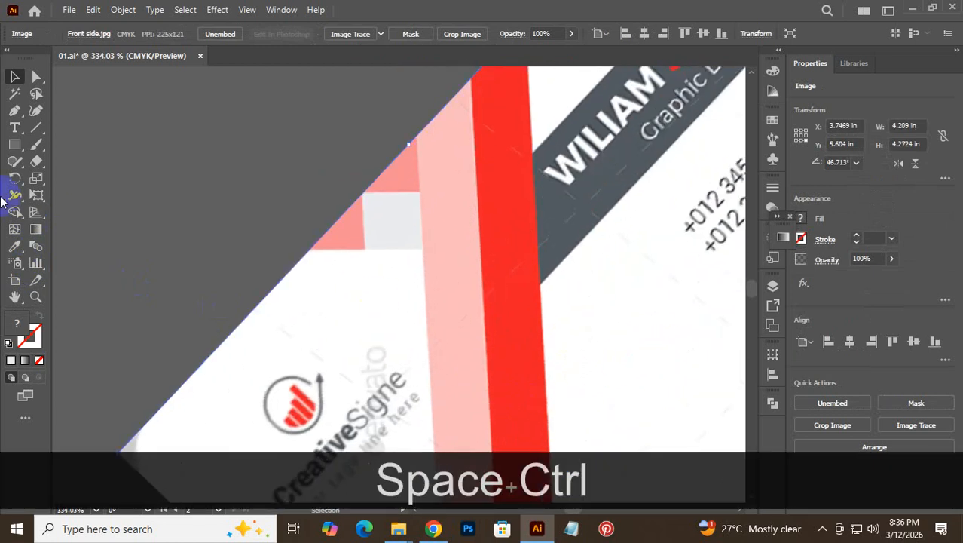
{"action": "left_click", "coordinate": [15, 144]}
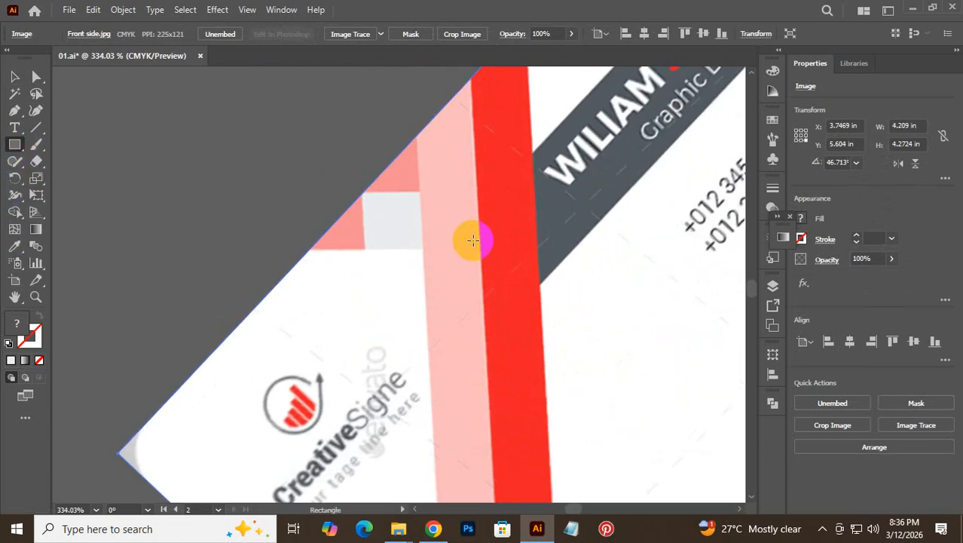
{"action": "left_click_drag", "start_coordinate": [417, 134], "coordinate": [422, 420]}
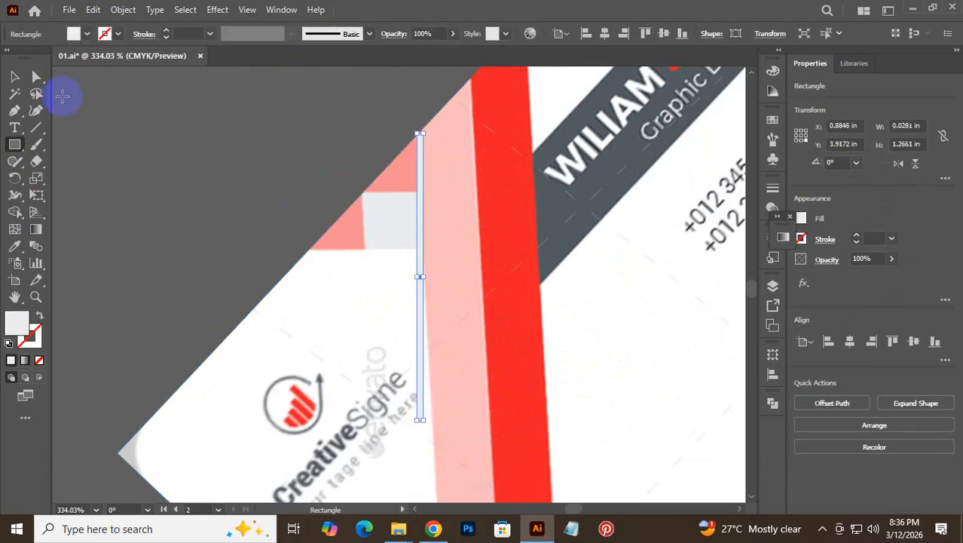
{"action": "left_click", "coordinate": [15, 77]}
- Reposition the reference image with vertical stripes at 43.553° and widen the rectangle toward 0.25 in
{"action": "left_click_drag", "start_coordinate": [677, 321], "coordinate": [662, 284]}
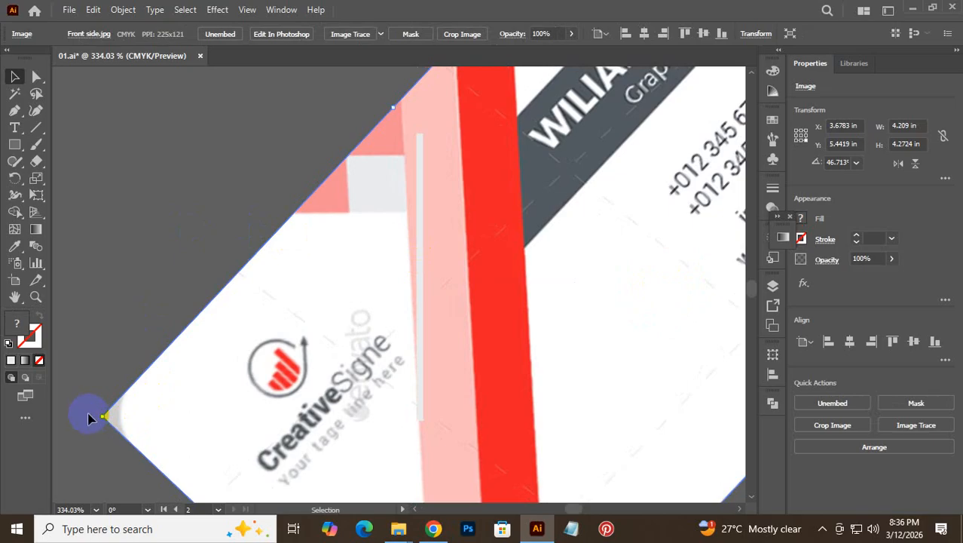
{"action": "left_click_drag", "start_coordinate": [96, 417], "coordinate": [120, 383]}
{"action": "left_click_drag", "start_coordinate": [241, 363], "coordinate": [248, 360]}
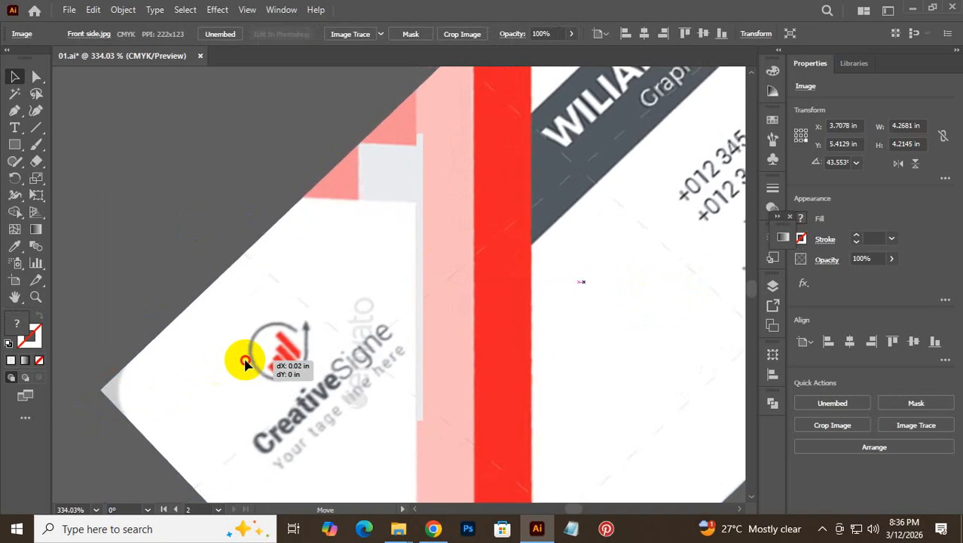
{"action": "left_click", "coordinate": [423, 172]}
{"action": "left_click_drag", "start_coordinate": [420, 135], "coordinate": [473, 99]}
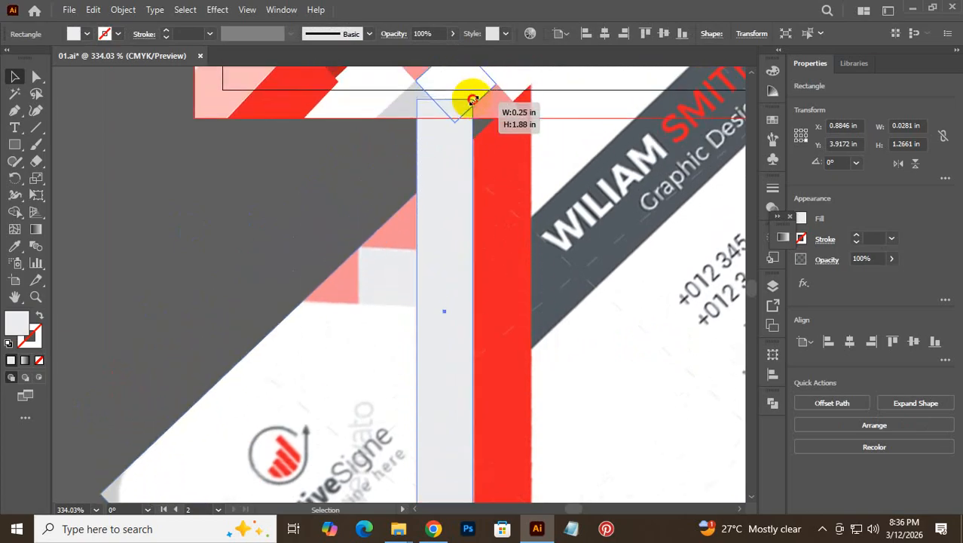
- Lengthen the thin strip to 4.06 in so it runs past the card's edges
{"action": "key", "text": "space"}
{"action": "left_click_drag", "start_coordinate": [406, 450], "coordinate": [437, 209]}
{"action": "left_click_drag", "start_coordinate": [422, 385], "coordinate": [432, 232]}
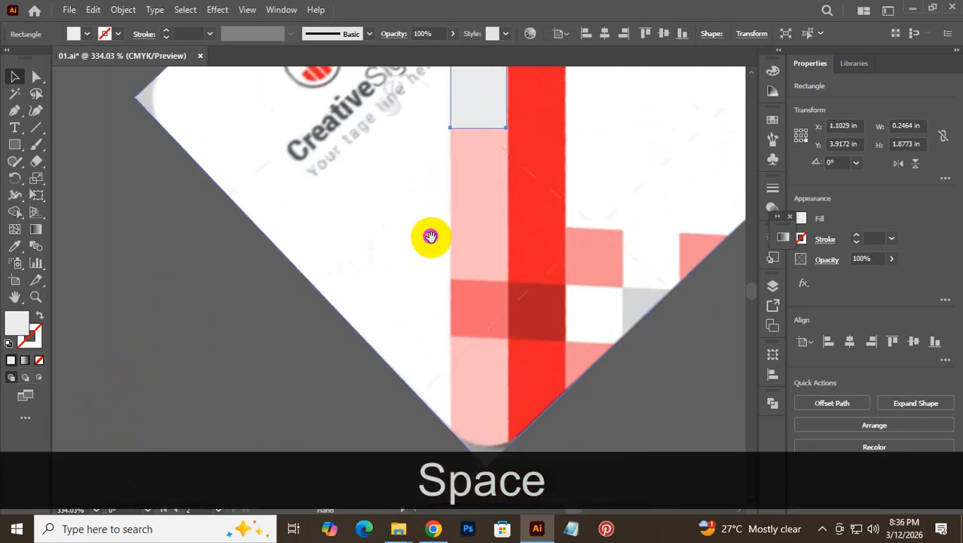
{"action": "left_click_drag", "start_coordinate": [477, 125], "coordinate": [453, 488]}
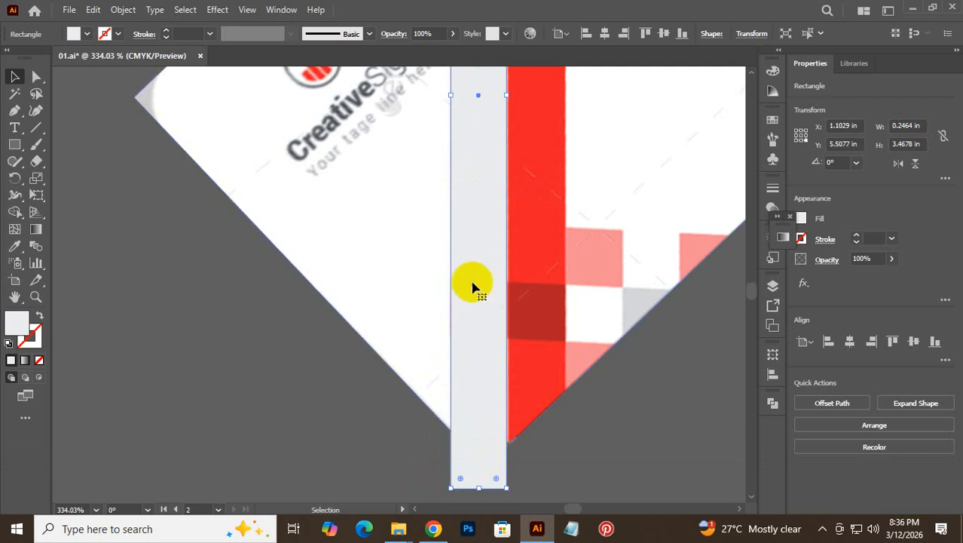
{"action": "scroll", "coordinate": [477, 279], "scroll_direction": "up", "scroll_amount": 3}
{"action": "key", "text": "alt+space"}
{"action": "left_click_drag", "start_coordinate": [487, 282], "coordinate": [410, 320]}
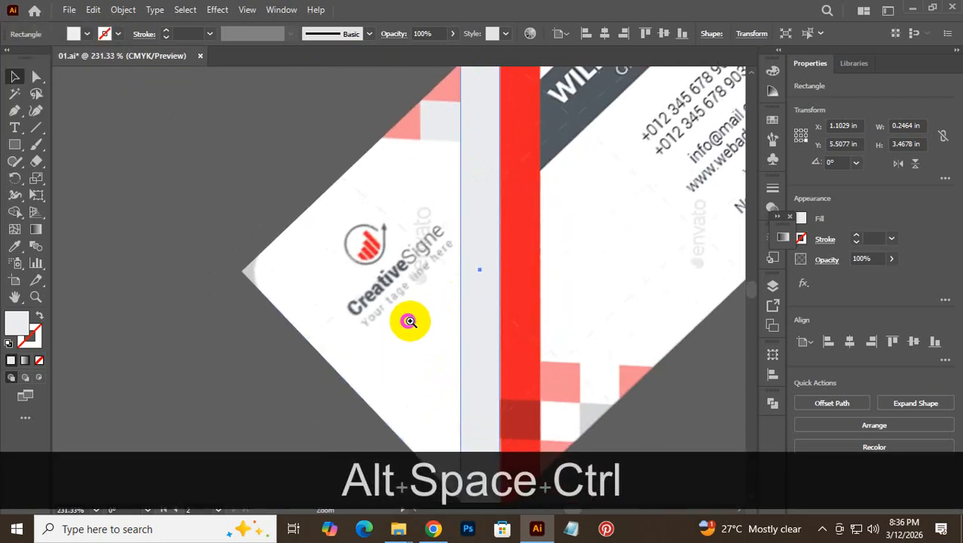
{"action": "left_click_drag", "start_coordinate": [503, 180], "coordinate": [459, 473]}
{"action": "left_click_drag", "start_coordinate": [436, 292], "coordinate": [441, 200]}
{"action": "left_click_drag", "start_coordinate": [477, 371], "coordinate": [437, 182]}
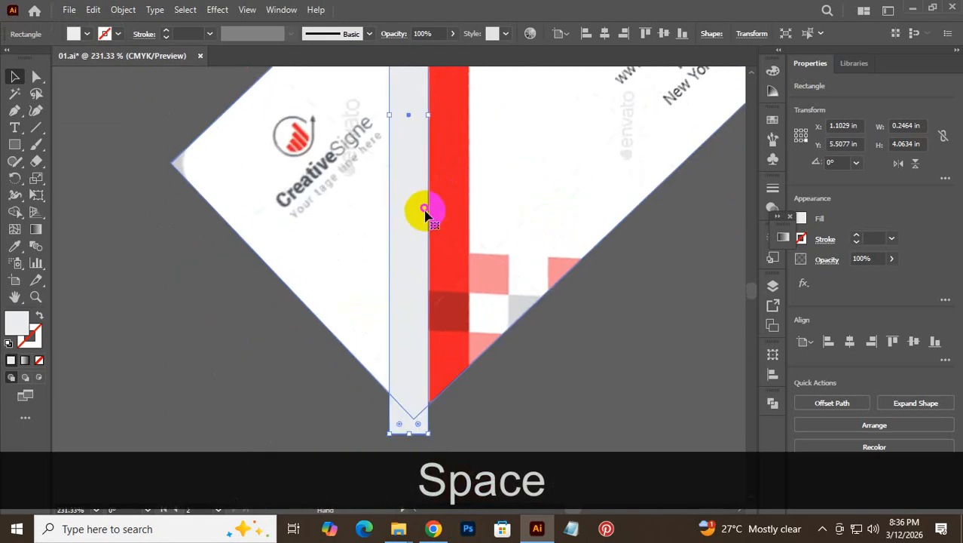
- Duplicate the strip directly to its right and set the left strip's fill to None
{"action": "left_click_drag", "start_coordinate": [404, 236], "coordinate": [443, 237]}
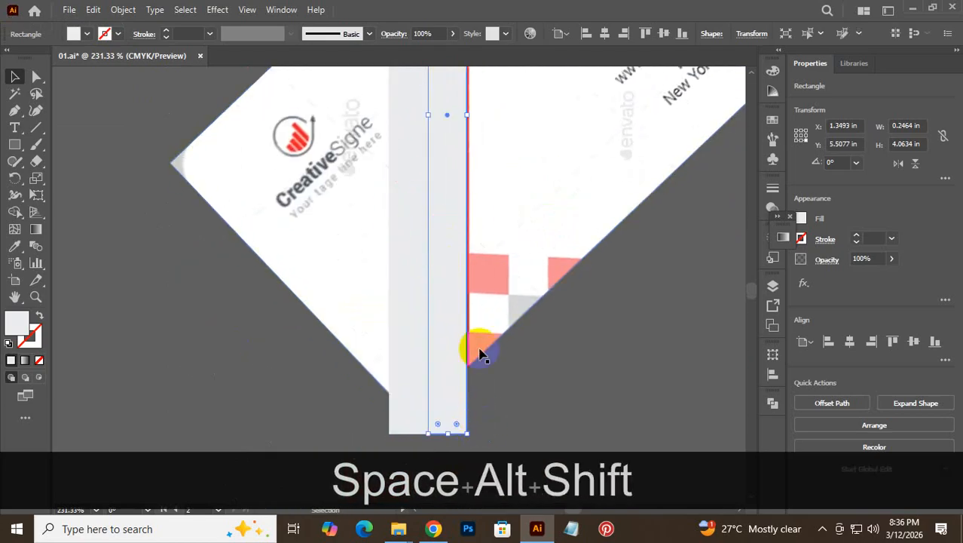
{"action": "left_click", "coordinate": [532, 345]}
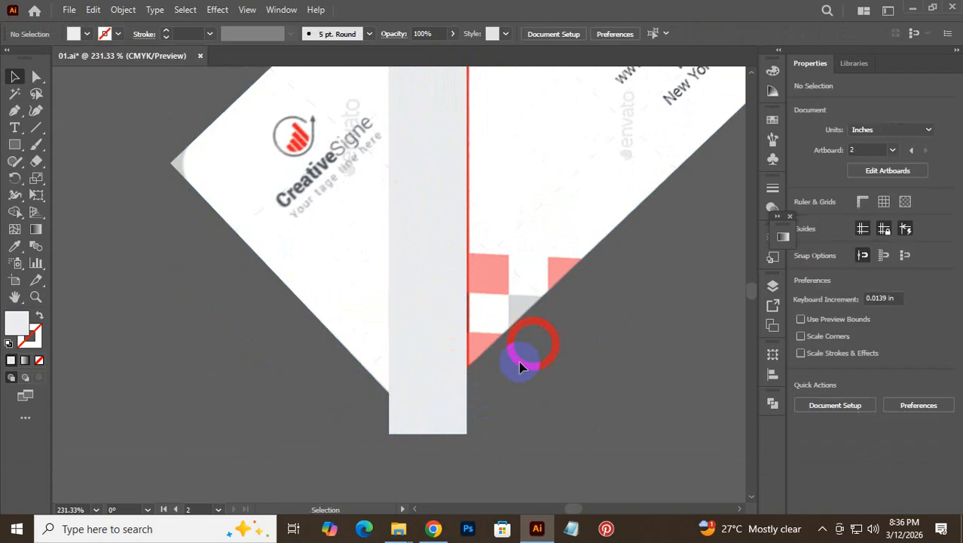
{"action": "left_click", "coordinate": [421, 307]}
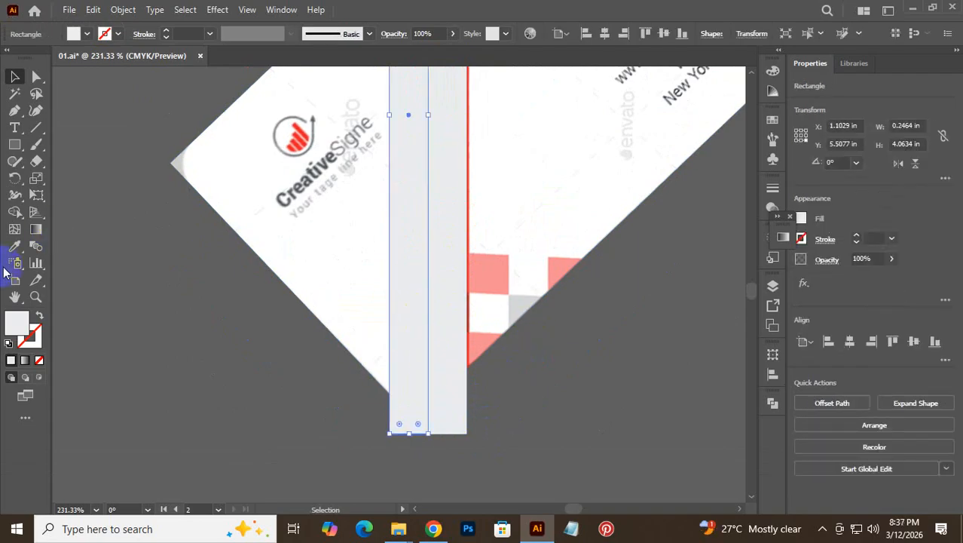
{"action": "left_click", "coordinate": [38, 361]}
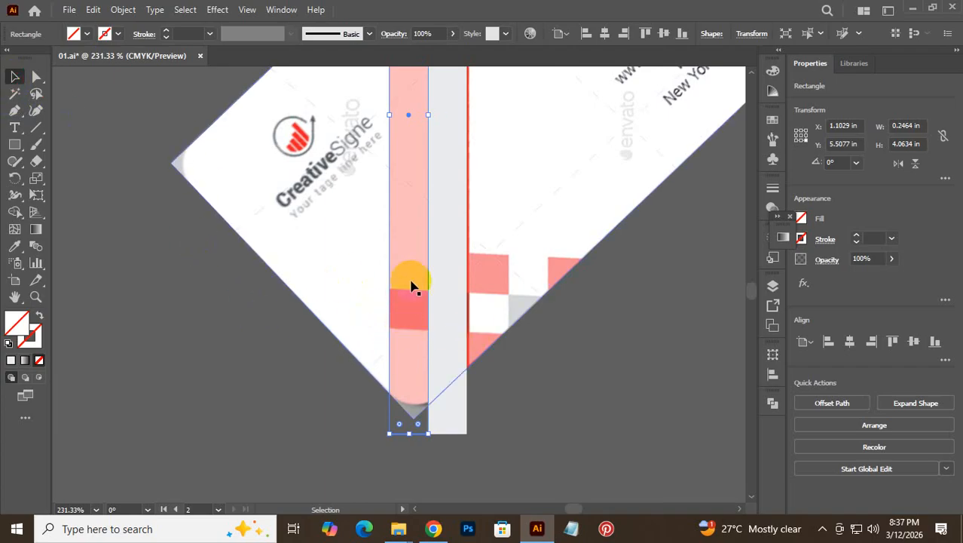
{"action": "left_click", "coordinate": [360, 442]}
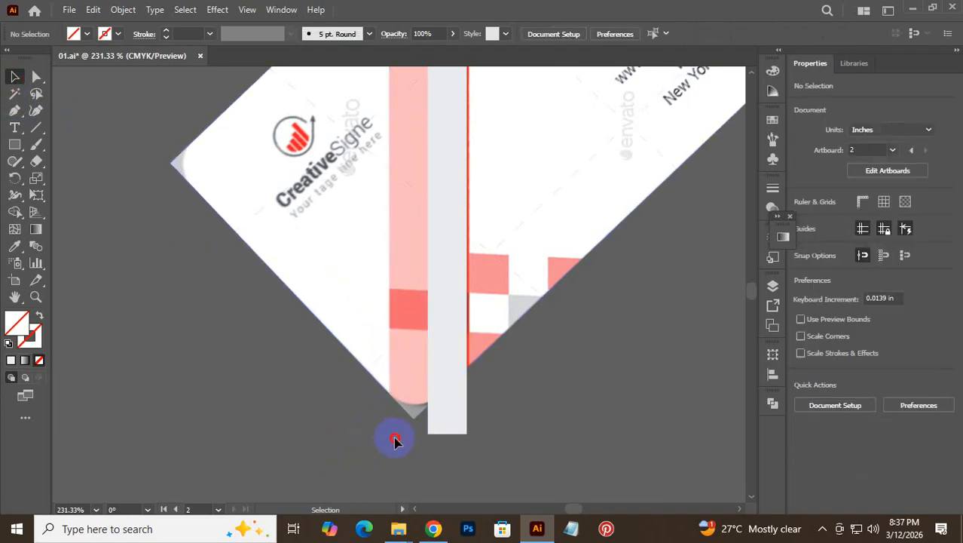
- Copy the pink left strip in place (Ctrl+C, Ctrl+F) and shrink the copy to a small square
{"action": "left_click", "coordinate": [389, 426]}
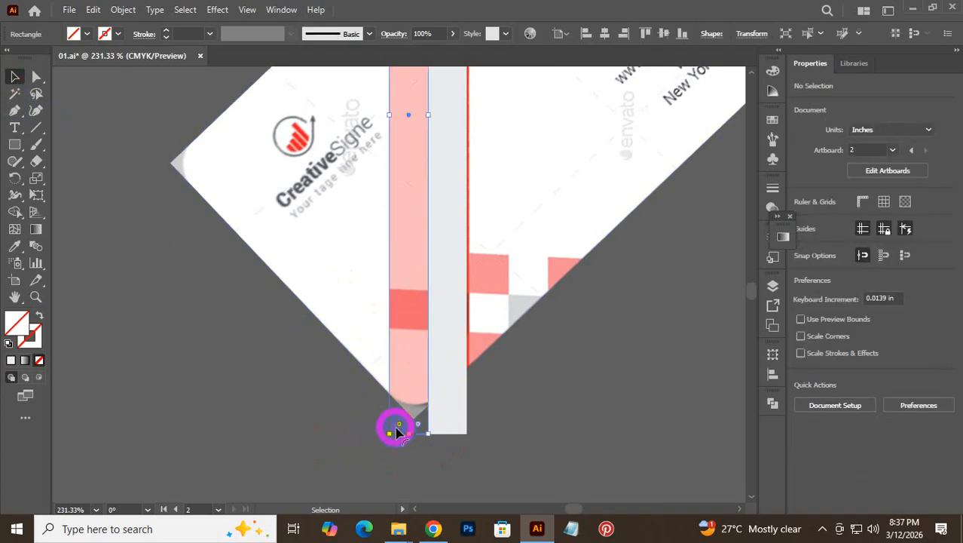
{"action": "key", "text": "ctrl"}
{"action": "key", "text": "ctrl+c"}
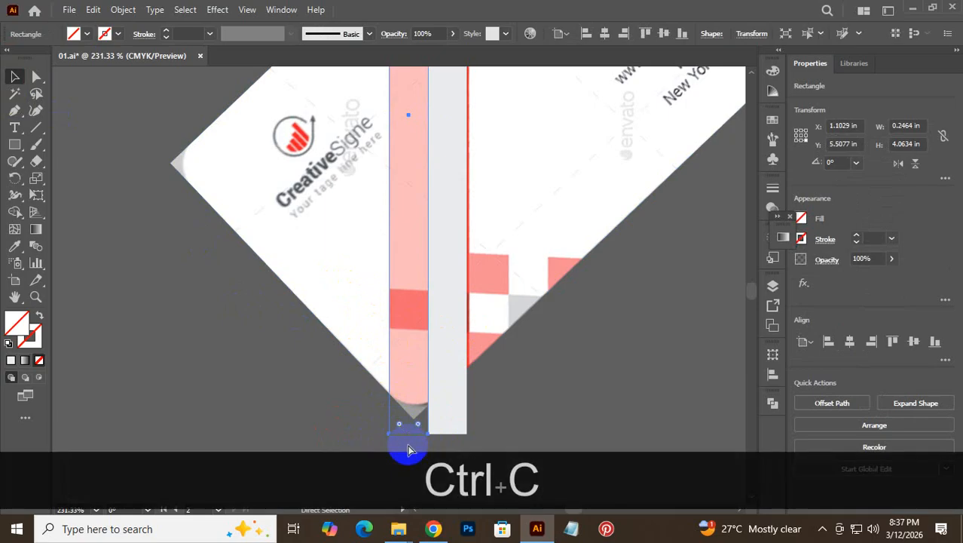
{"action": "key", "text": "ctrl+f"}
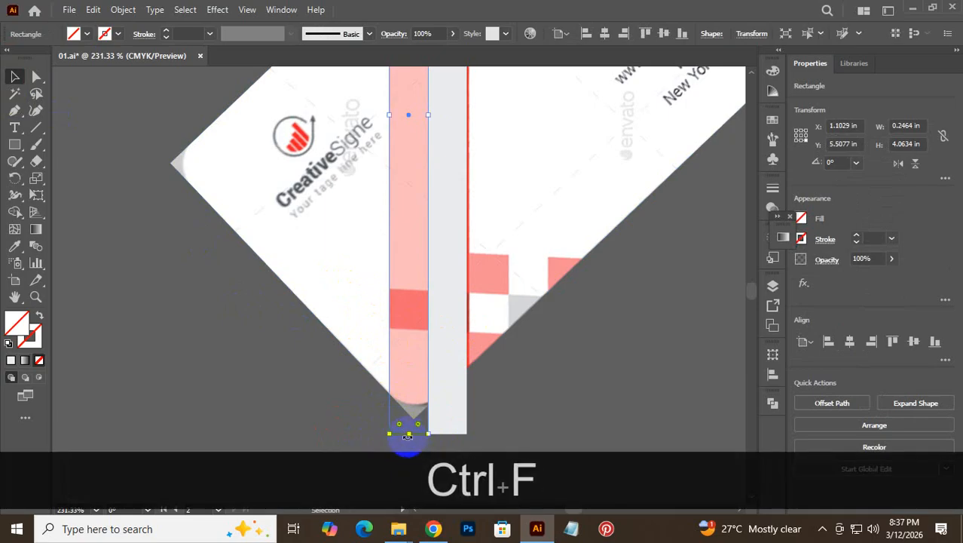
{"action": "key", "text": "alt"}
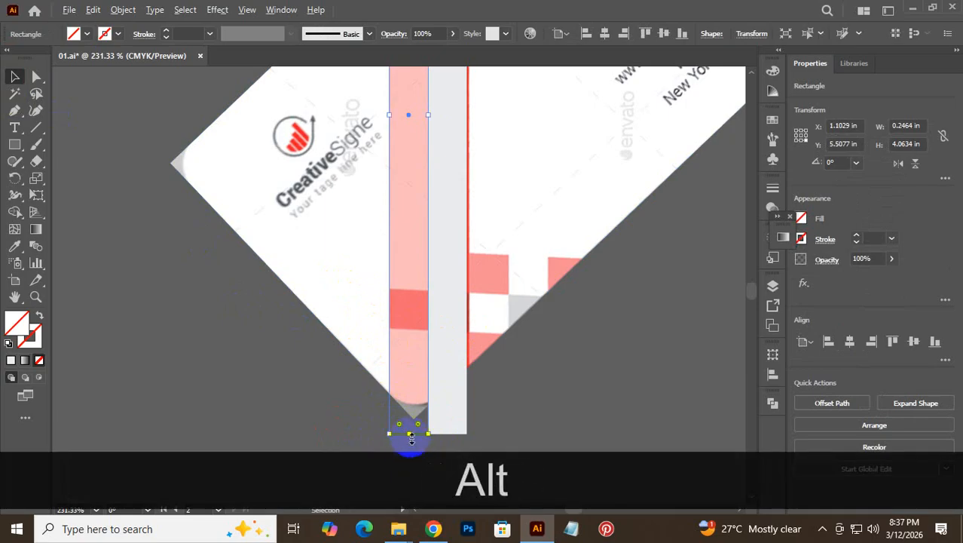
{"action": "left_click_drag", "start_coordinate": [411, 435], "coordinate": [410, 332]}
{"action": "scroll", "coordinate": [398, 233], "scroll_direction": "up", "scroll_amount": 5}
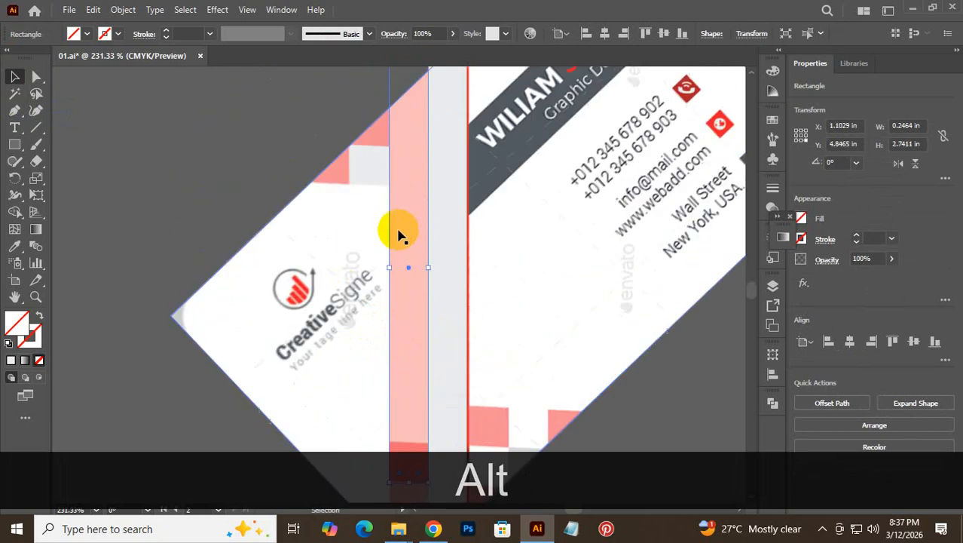
{"action": "left_click_drag", "start_coordinate": [408, 74], "coordinate": [385, 493]}
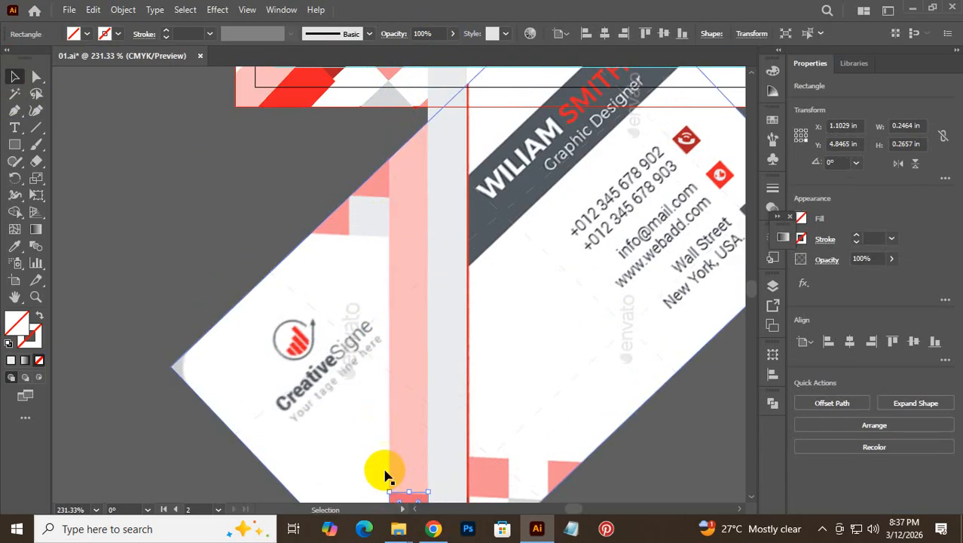
{"action": "scroll", "coordinate": [392, 422], "scroll_direction": "down", "scroll_amount": 8}
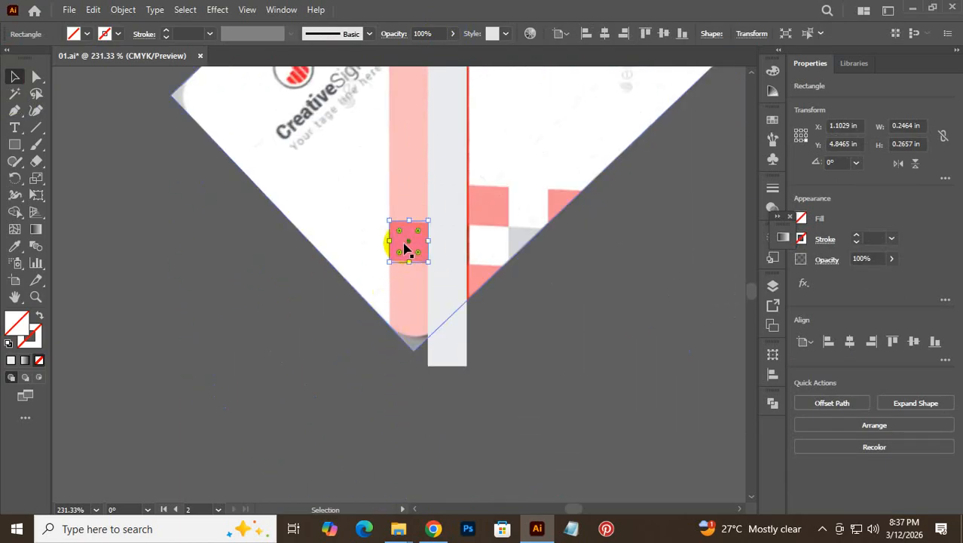
- Fill the small square coral and place a copy of it to its right
{"action": "key", "text": "ctrl+space"}
{"action": "left_click_drag", "start_coordinate": [405, 247], "coordinate": [495, 286]}
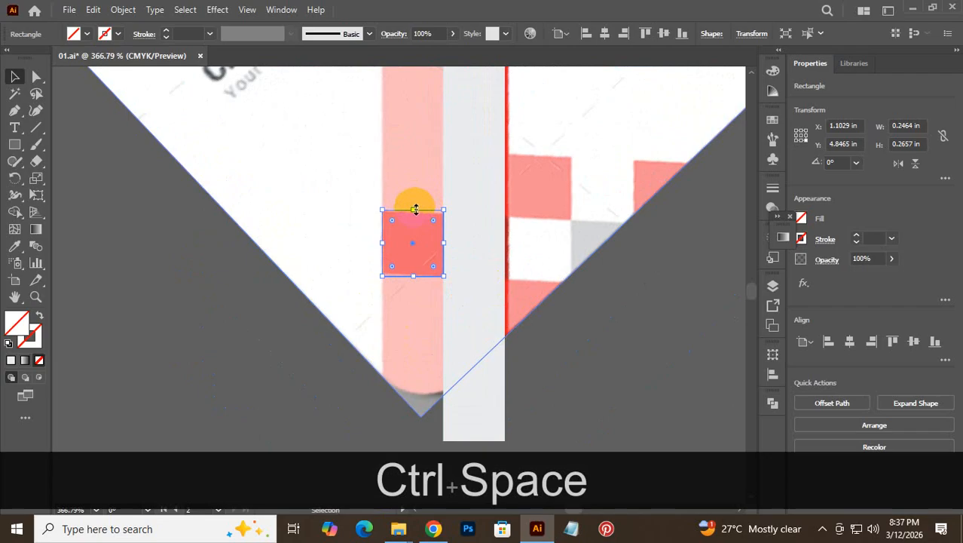
{"action": "left_click_drag", "start_coordinate": [415, 209], "coordinate": [413, 211]}
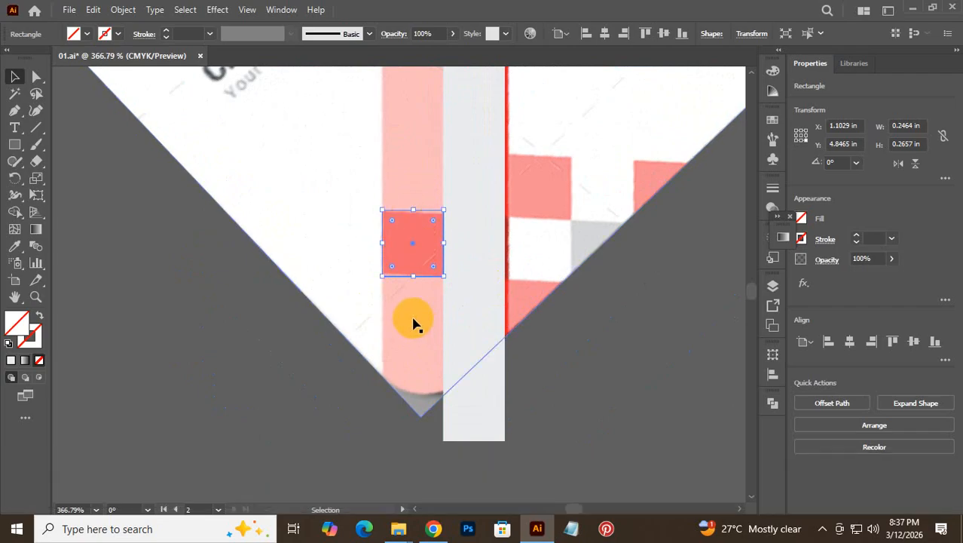
{"action": "left_click", "coordinate": [16, 251]}
{"action": "left_click", "coordinate": [388, 237]}
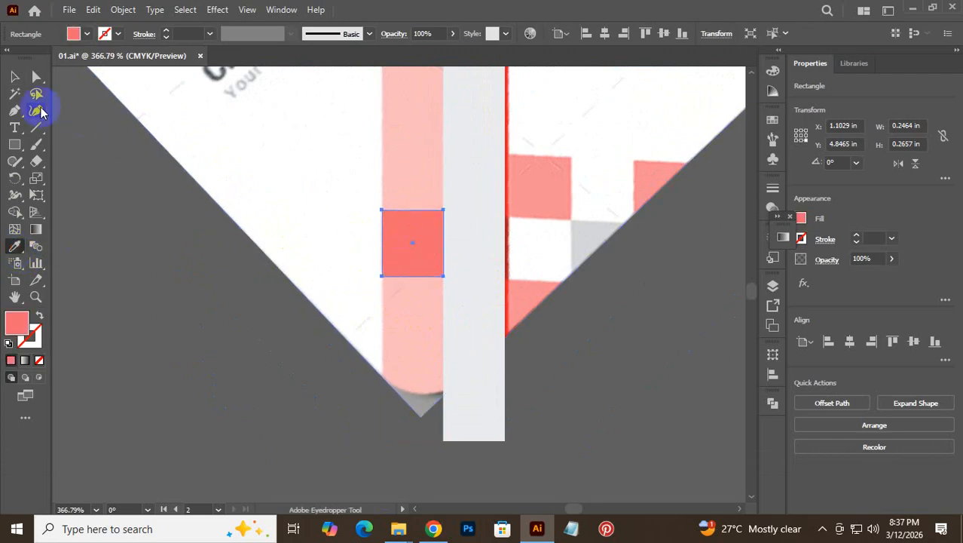
{"action": "left_click", "coordinate": [14, 76]}
{"action": "left_click_drag", "start_coordinate": [411, 245], "coordinate": [473, 243]}
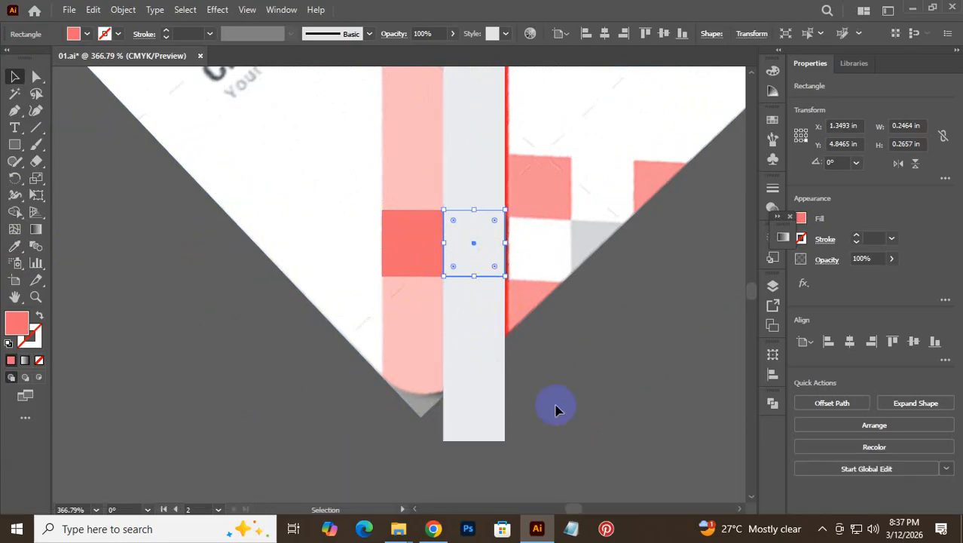
{"action": "left_click", "coordinate": [555, 405]}
- Set the tall grey strip's fill to None
{"action": "left_click", "coordinate": [499, 424]}
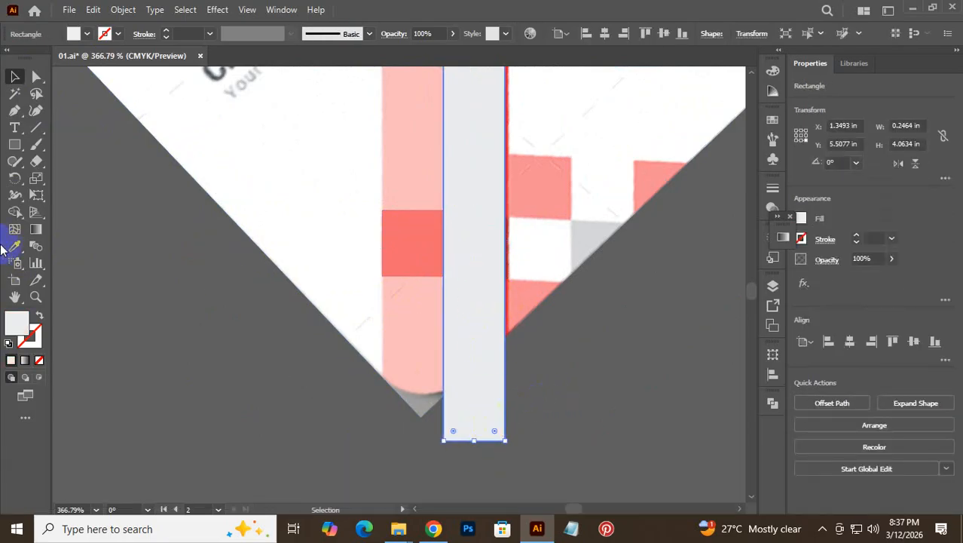
{"action": "left_click", "coordinate": [40, 360]}
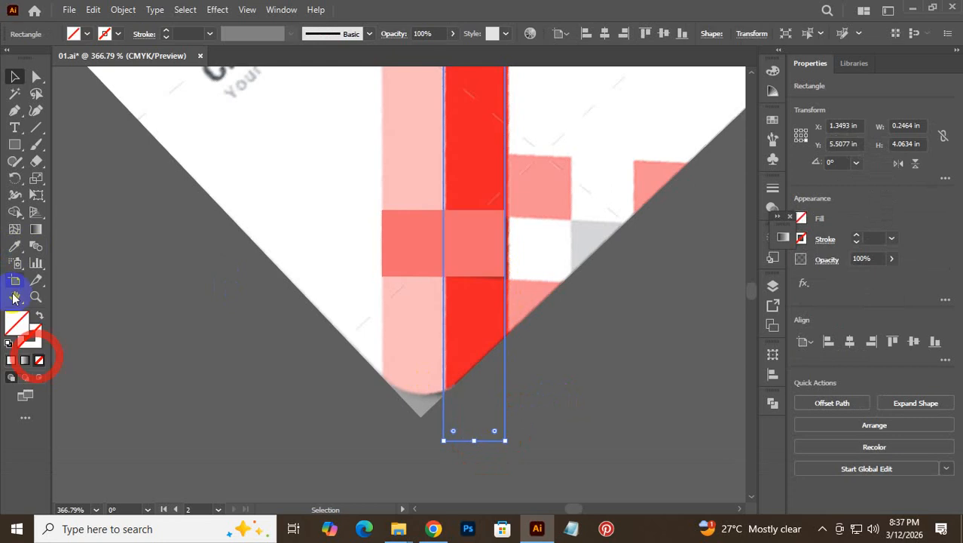
{"action": "left_click", "coordinate": [15, 246]}
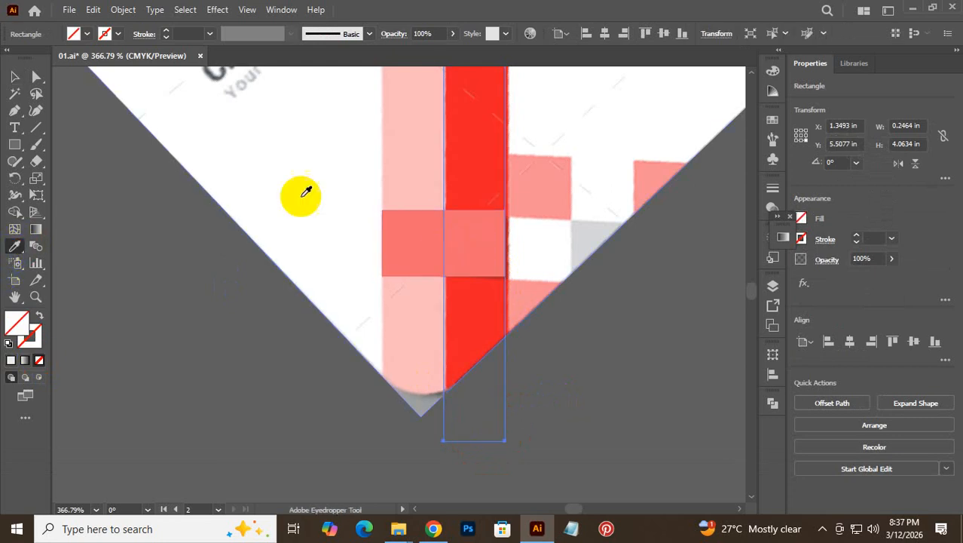
{"action": "left_click", "coordinate": [477, 154]}
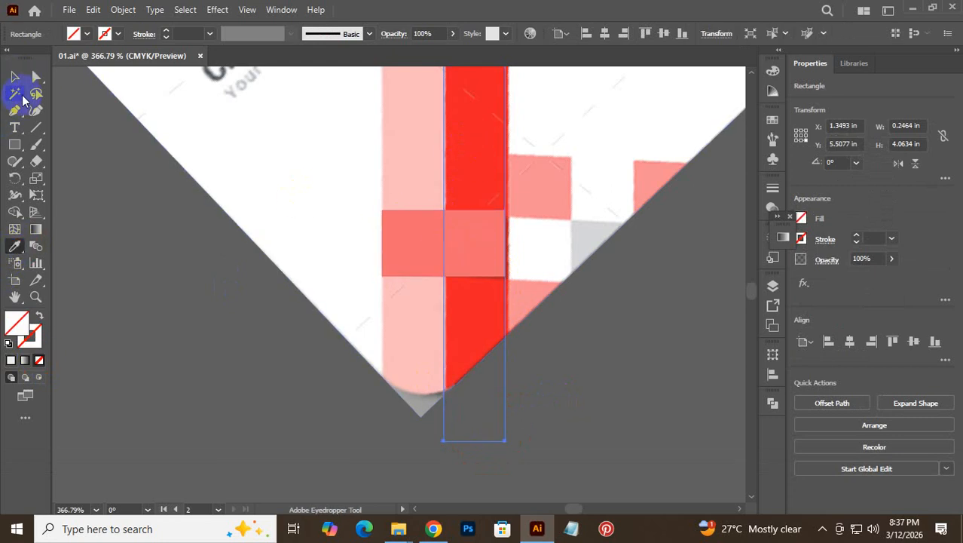
{"action": "left_click", "coordinate": [14, 76]}
{"action": "left_click", "coordinate": [373, 416]}
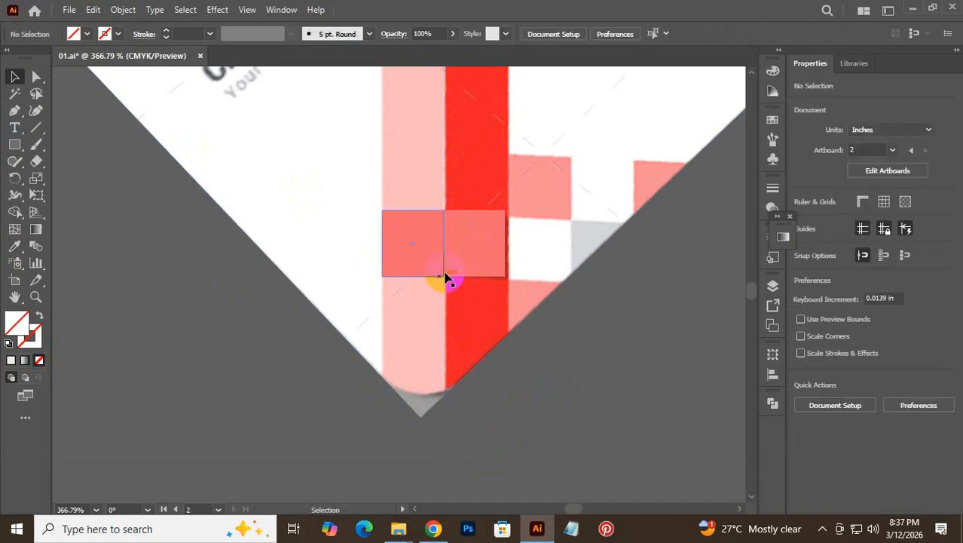
- Fill the copied square dark red and duplicate both squares 0.49 in to the right
{"action": "left_click", "coordinate": [468, 240]}
{"action": "left_click", "coordinate": [40, 360]}
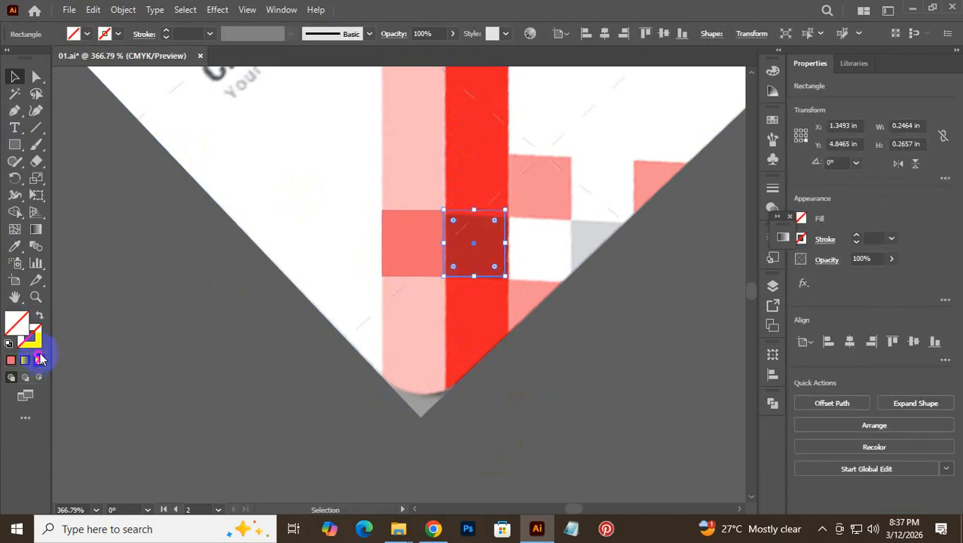
{"action": "left_click", "coordinate": [14, 248]}
{"action": "left_click", "coordinate": [482, 259]}
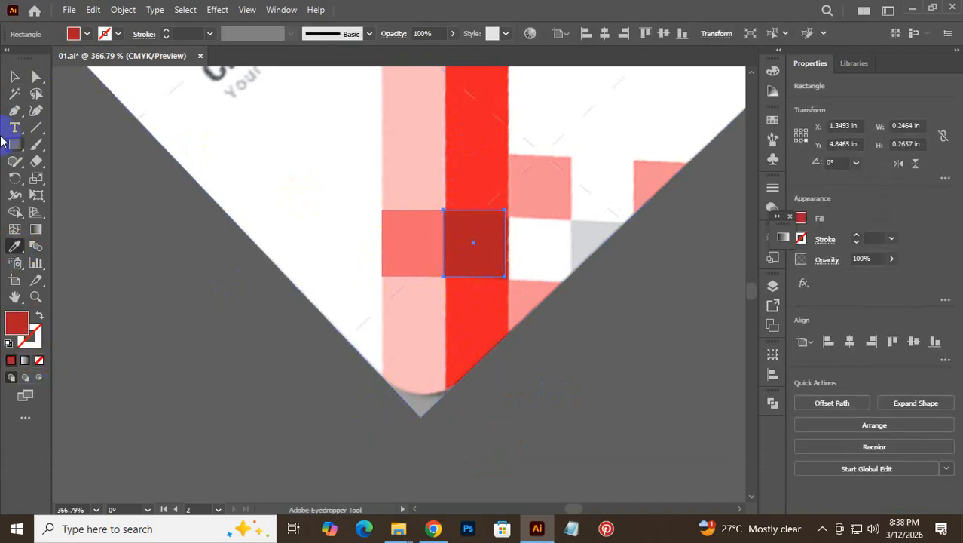
{"action": "left_click", "coordinate": [15, 78]}
{"action": "left_click", "coordinate": [456, 235]}
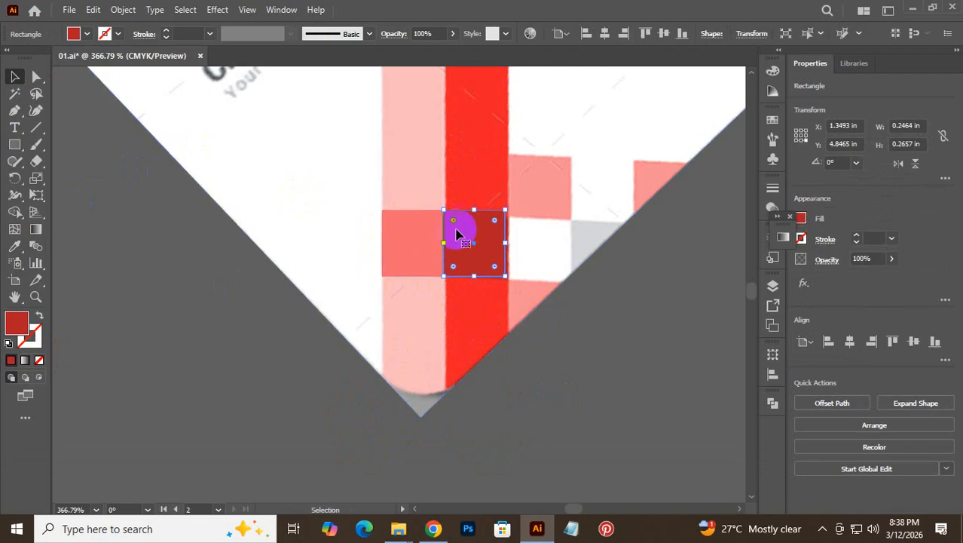
{"action": "left_click", "coordinate": [410, 237], "text": "shift"}
{"action": "left_click_drag", "start_coordinate": [469, 243], "coordinate": [579, 233]}
- Make the third square in the row white
{"action": "left_click", "coordinate": [542, 249]}
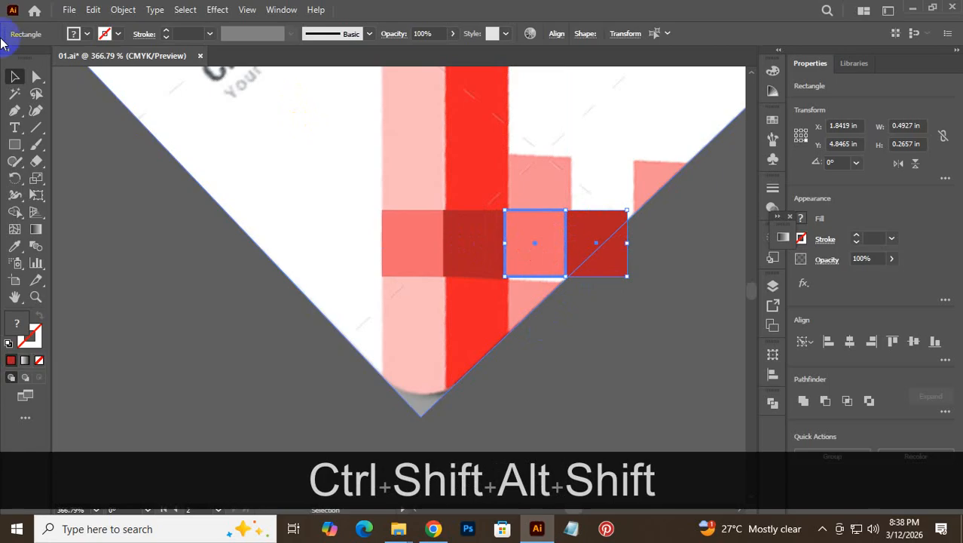
{"action": "left_click", "coordinate": [167, 312]}
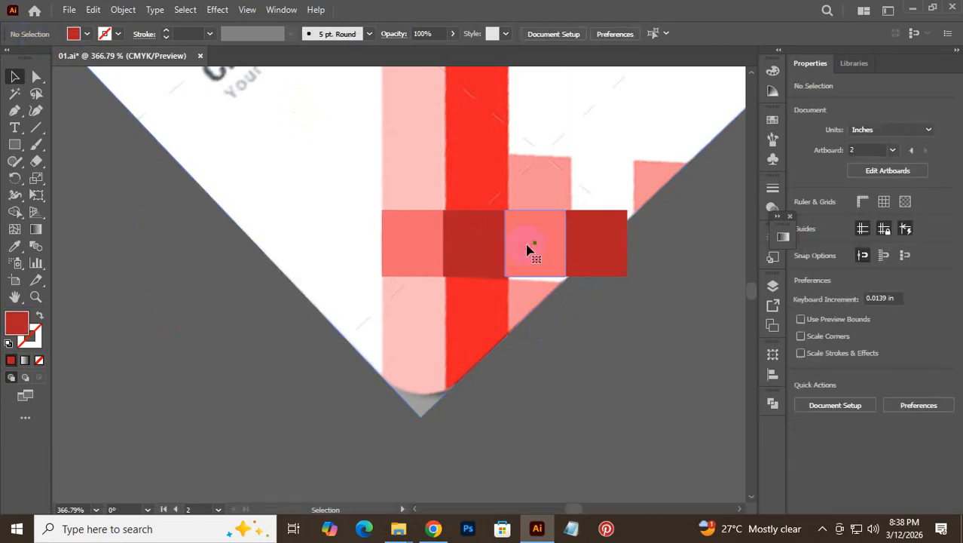
{"action": "left_click", "coordinate": [529, 250]}
{"action": "left_click", "coordinate": [86, 35]}
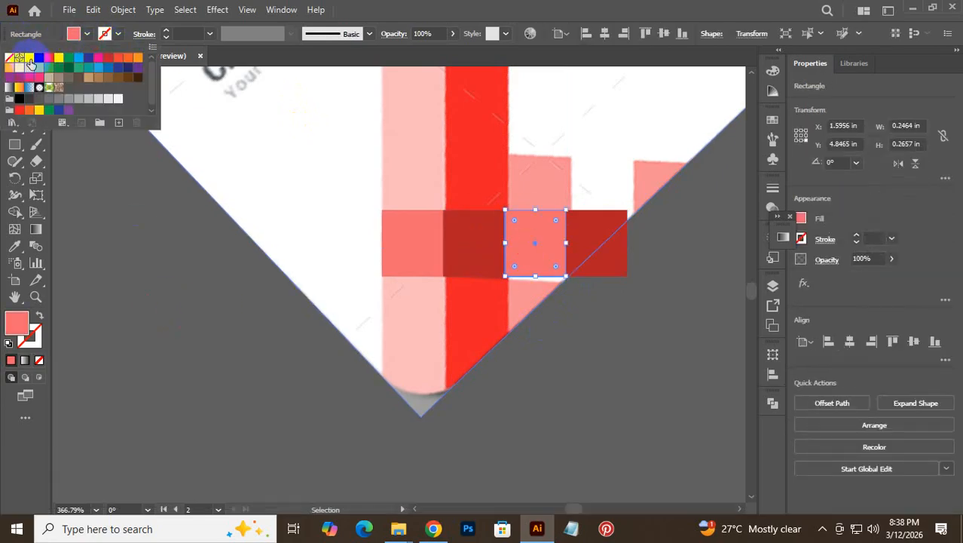
{"action": "left_click", "coordinate": [29, 59]}
- Recolour the dark red end square light grey with the Eyedropper
{"action": "left_click", "coordinate": [608, 232]}
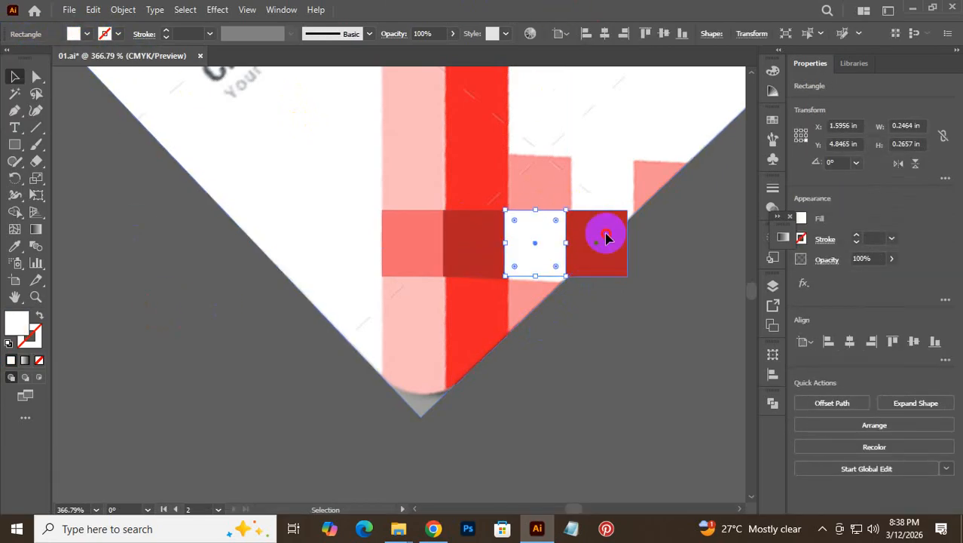
{"action": "left_click", "coordinate": [41, 364]}
{"action": "left_click", "coordinate": [14, 246]}
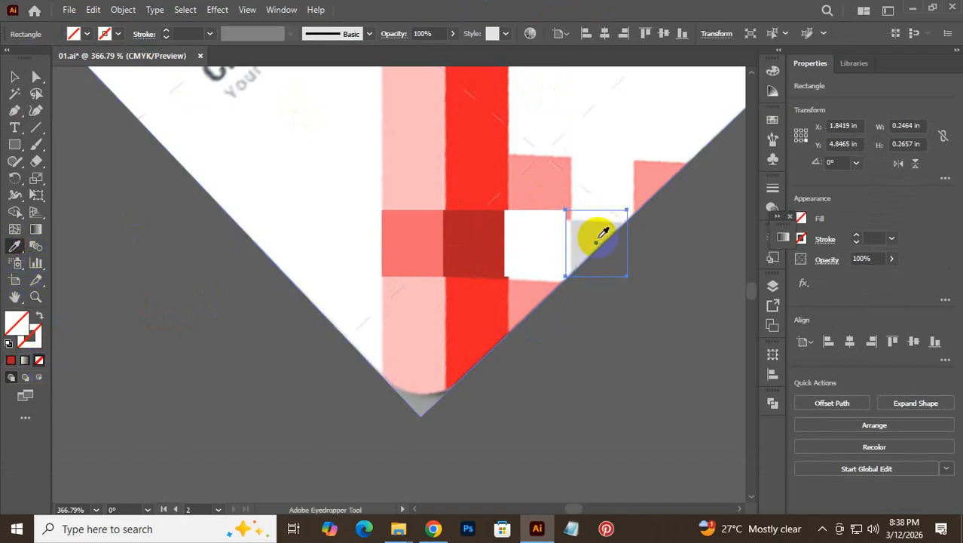
{"action": "left_click", "coordinate": [596, 240]}
{"action": "left_click", "coordinate": [13, 78]}
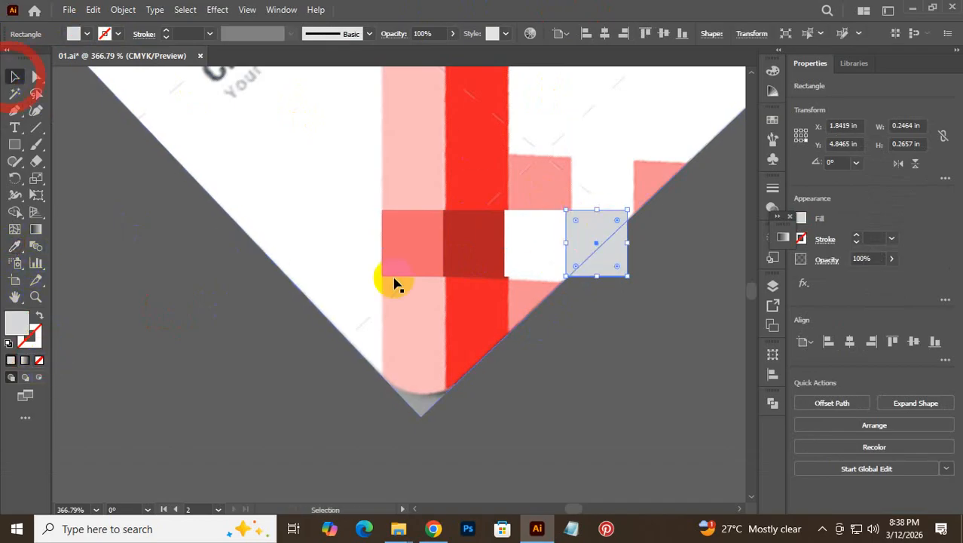
{"action": "left_click", "coordinate": [682, 290]}
- Copy the white and grey squares one row up, undoing a misplaced first copy
{"action": "left_click", "coordinate": [542, 253]}
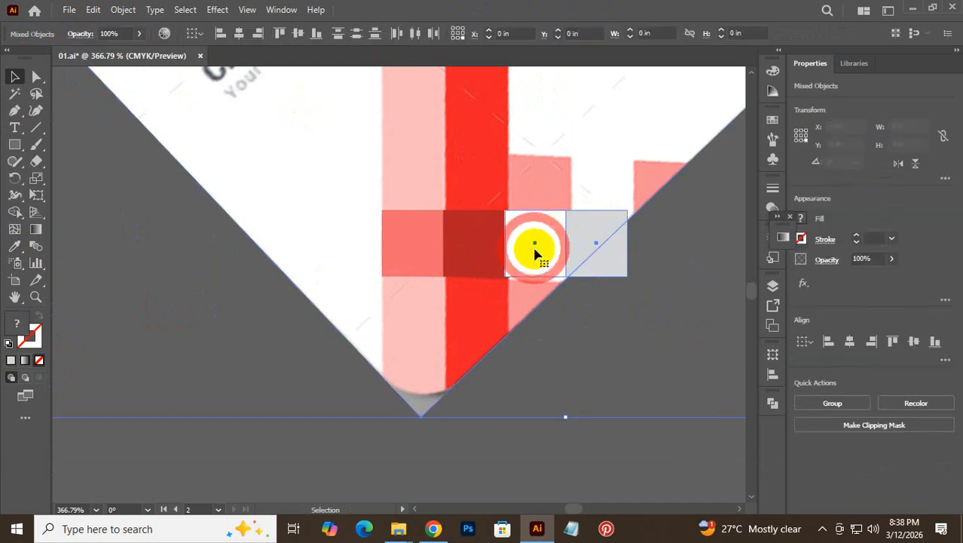
{"action": "left_click_drag", "start_coordinate": [527, 247], "coordinate": [534, 204]}
{"action": "key", "text": "ctrl+alt+z"}
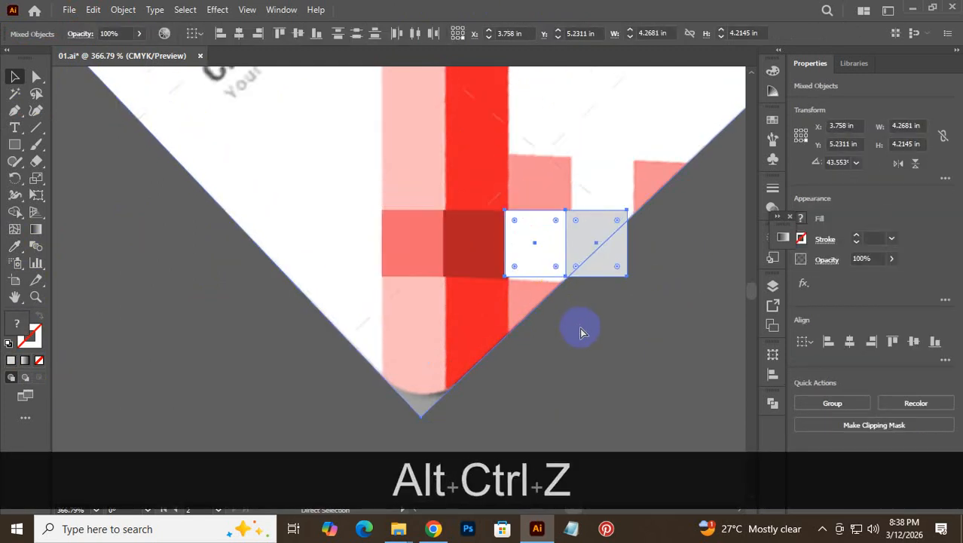
{"action": "left_click", "coordinate": [658, 323]}
{"action": "left_click", "coordinate": [544, 244]}
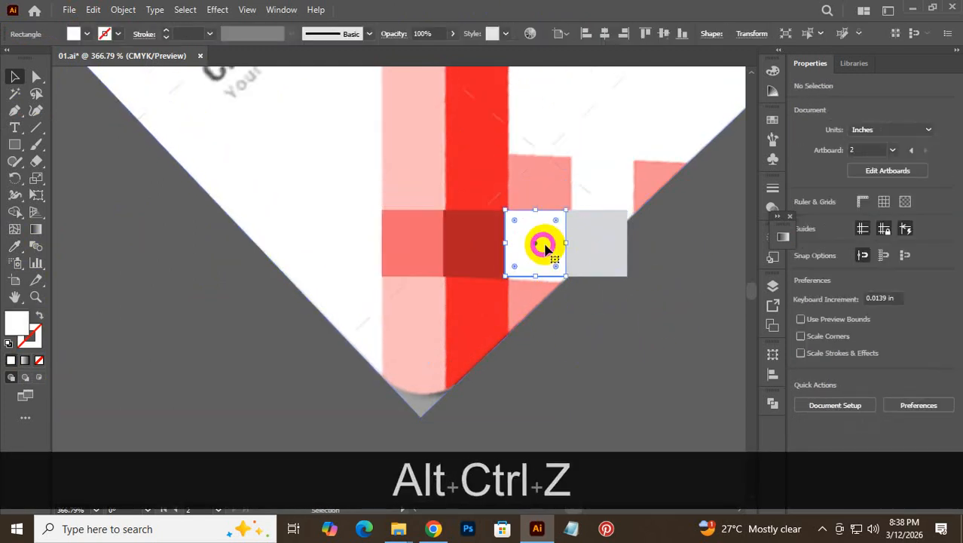
{"action": "left_click", "coordinate": [594, 244], "text": "shift"}
{"action": "left_click_drag", "start_coordinate": [555, 224], "coordinate": [645, 167]}
- Fill the new upper-right square with pink
{"action": "left_click", "coordinate": [694, 208]}
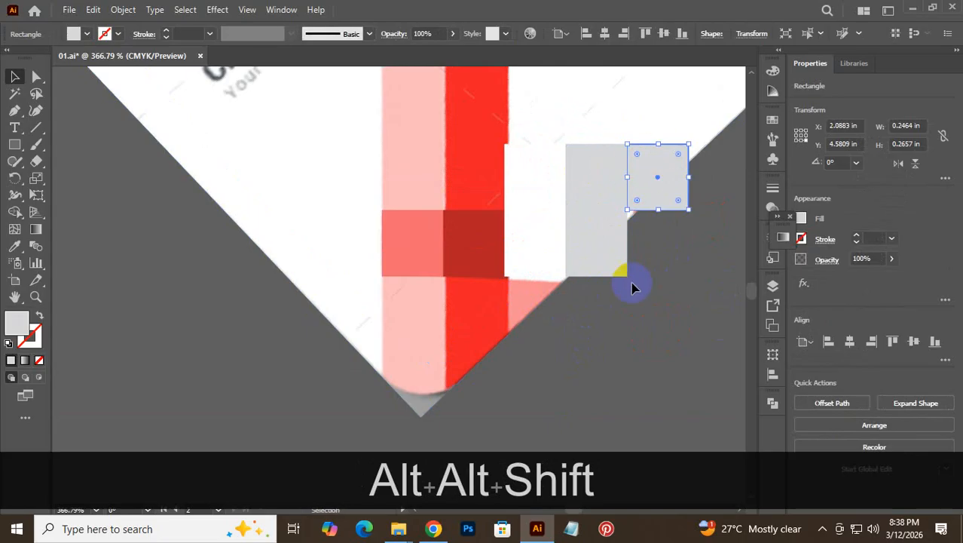
{"action": "left_click", "coordinate": [681, 263]}
{"action": "left_click", "coordinate": [673, 194]}
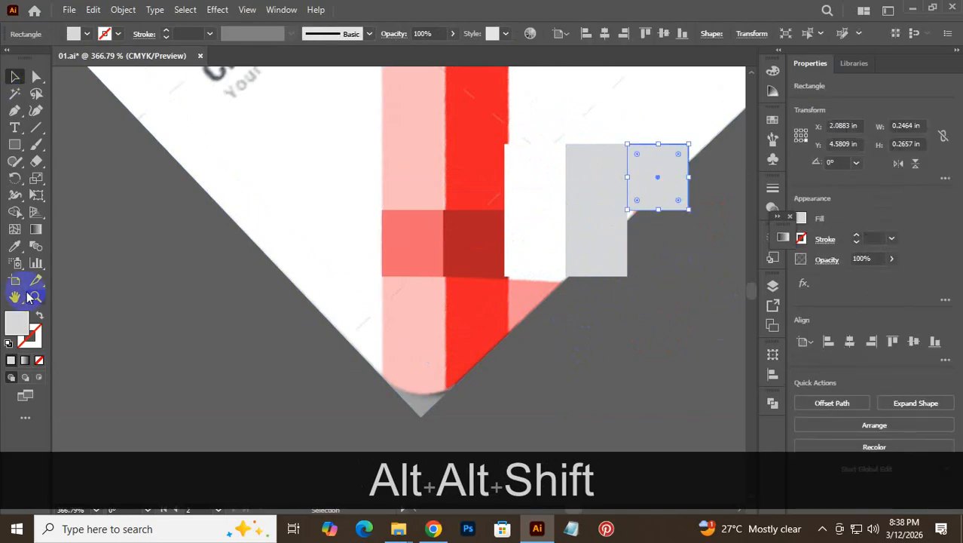
{"action": "left_click", "coordinate": [38, 364]}
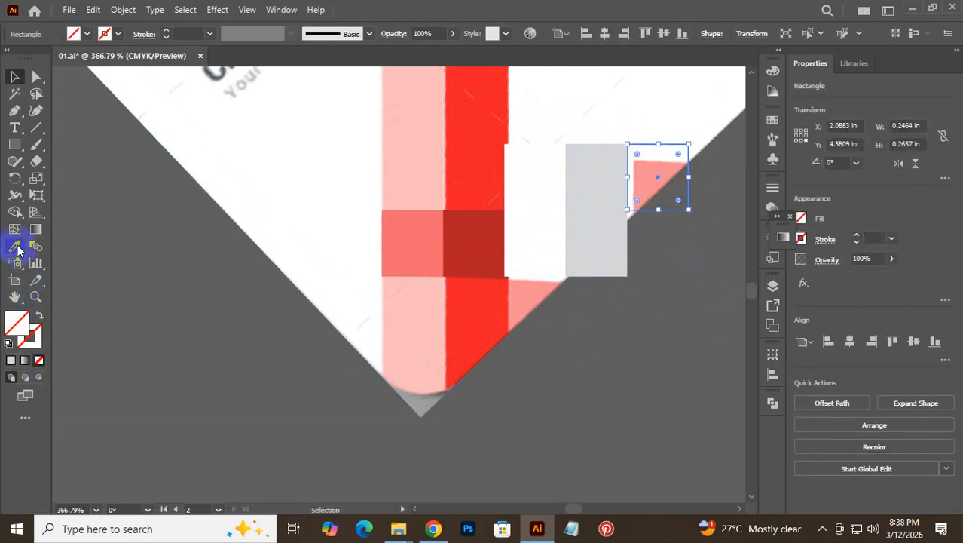
{"action": "left_click", "coordinate": [15, 246]}
{"action": "left_click", "coordinate": [662, 160]}
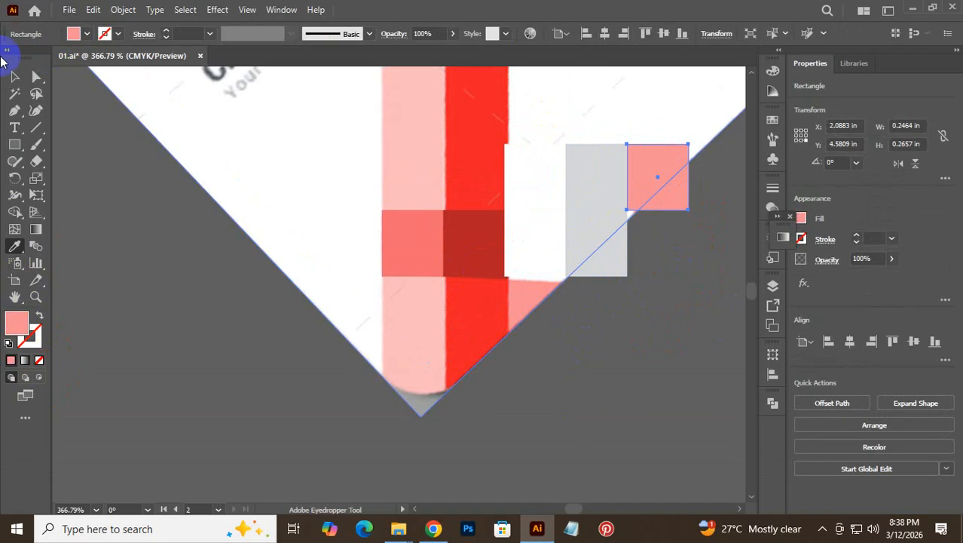
{"action": "left_click", "coordinate": [650, 275]}
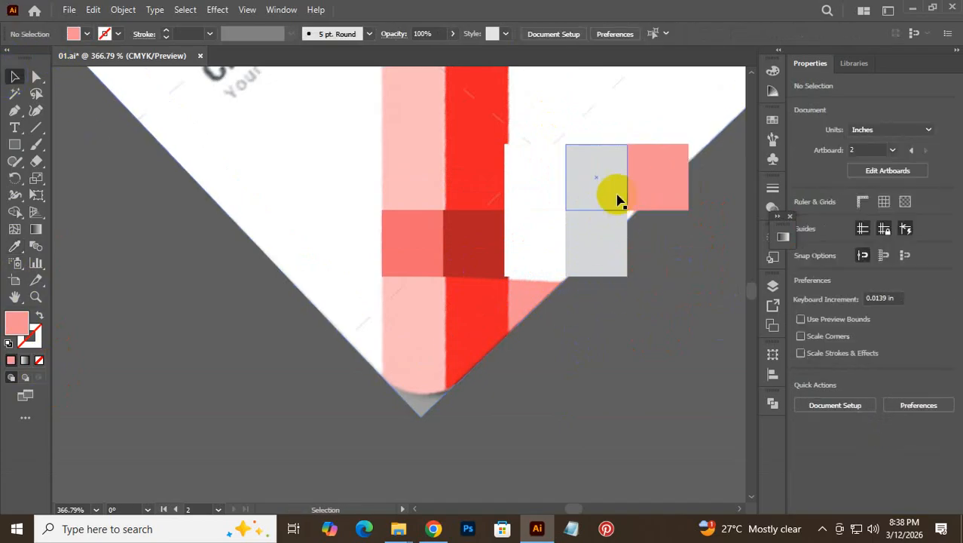
- Make the upper grey square white and move it one step left
{"action": "left_click", "coordinate": [607, 178]}
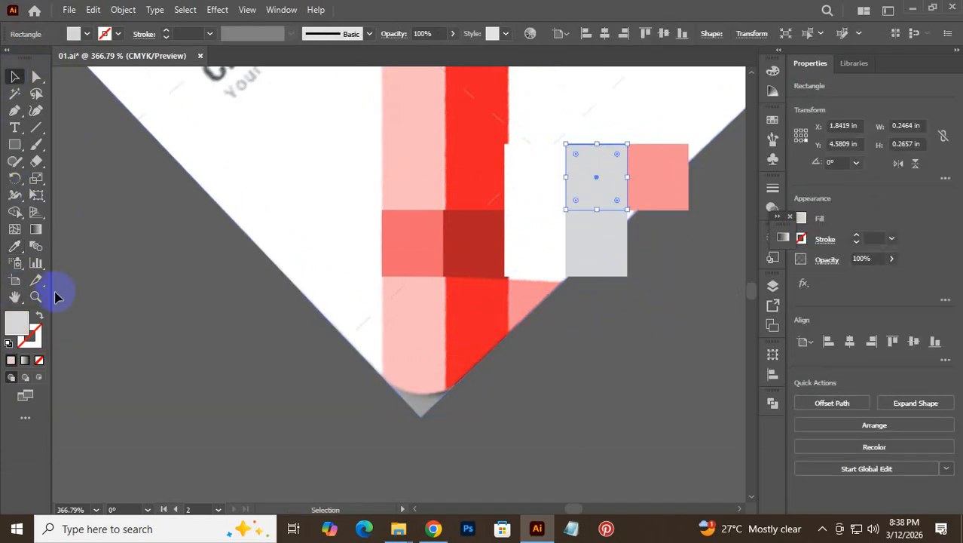
{"action": "left_click", "coordinate": [15, 246]}
{"action": "left_click", "coordinate": [199, 124]}
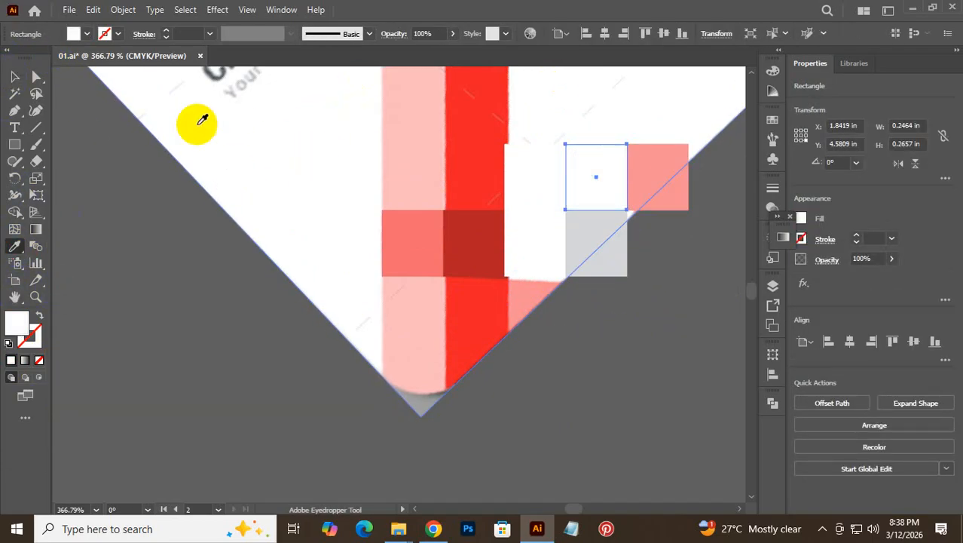
{"action": "left_click", "coordinate": [15, 77]}
{"action": "left_click", "coordinate": [15, 76]}
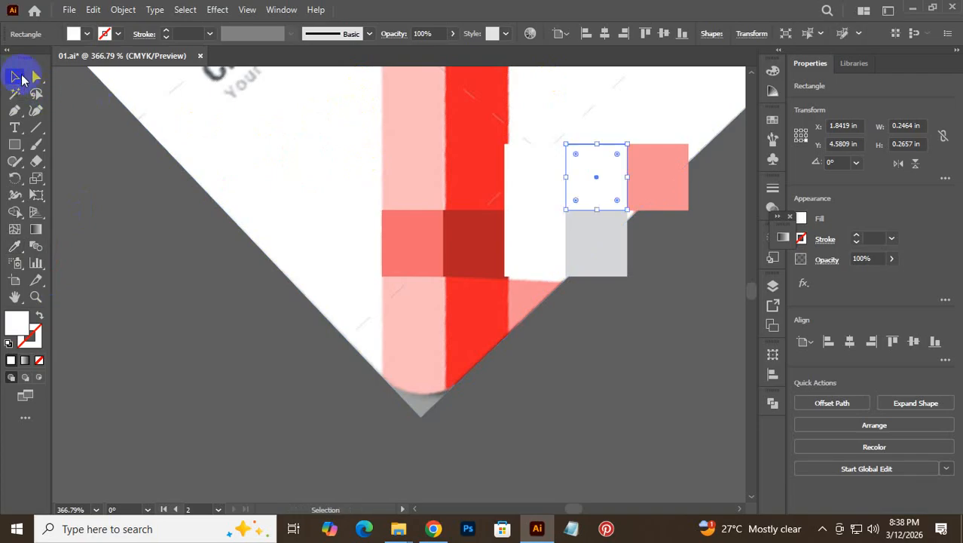
{"action": "left_click_drag", "start_coordinate": [576, 200], "coordinate": [520, 170]}
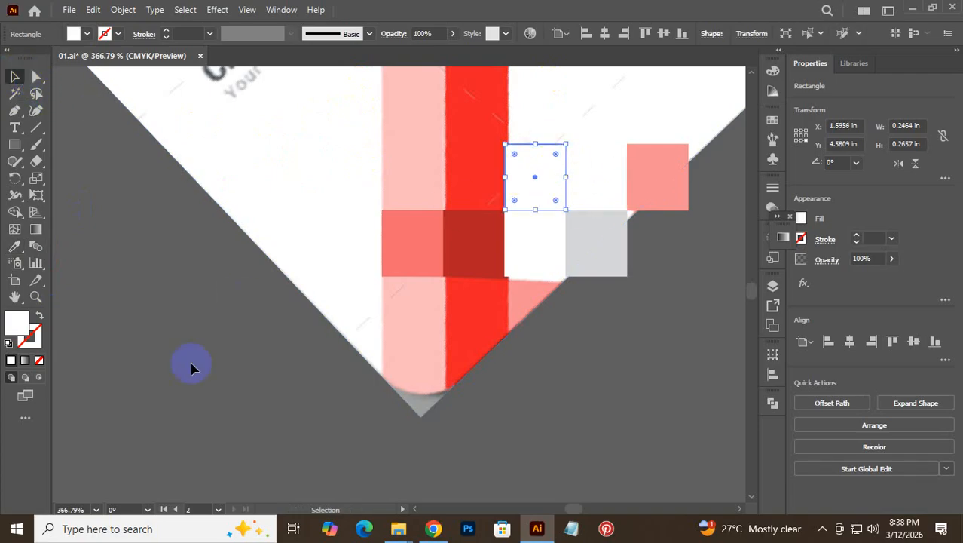
- Fill the moved square pink, then select the red vertical bar
{"action": "left_click", "coordinate": [37, 361]}
{"action": "left_click", "coordinate": [15, 247]}
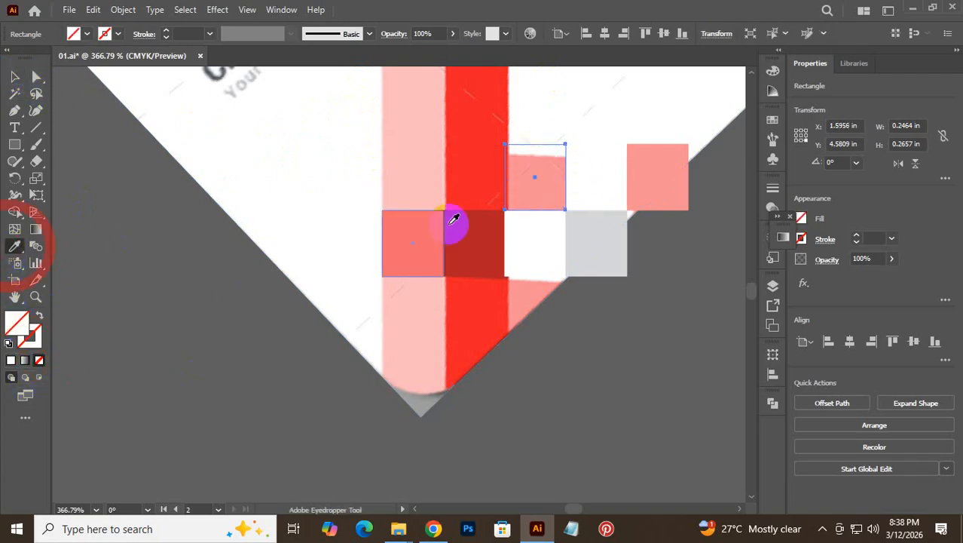
{"action": "left_click", "coordinate": [661, 174]}
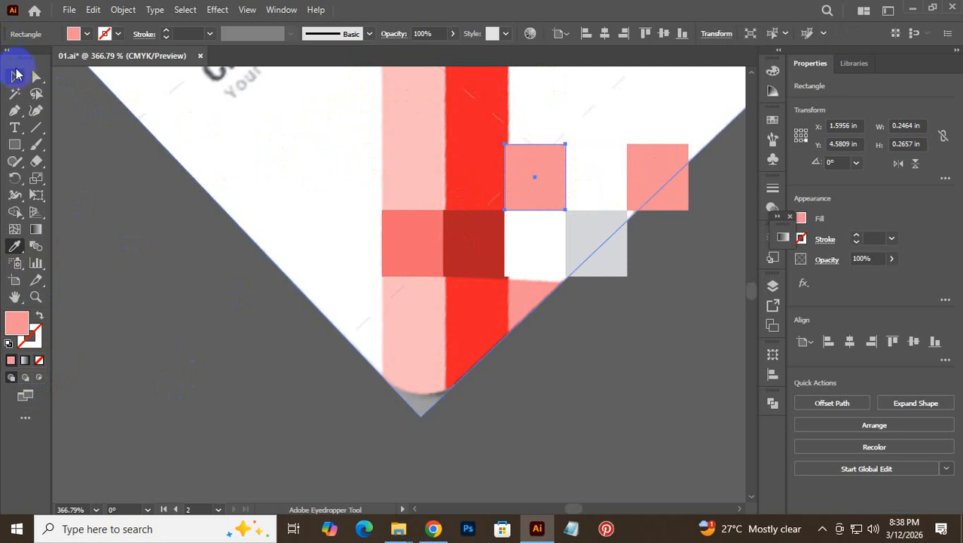
{"action": "left_click", "coordinate": [16, 76]}
{"action": "left_click", "coordinate": [548, 378]}
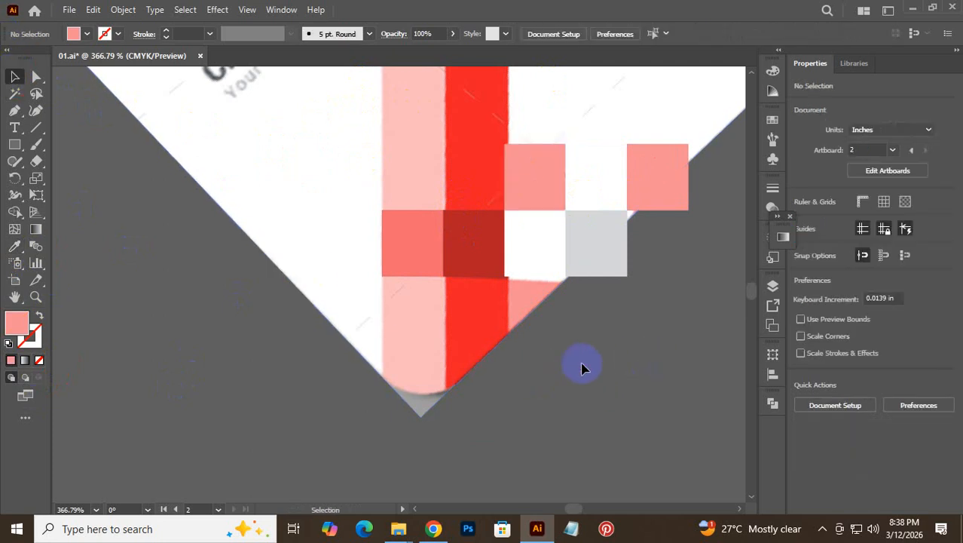
{"action": "left_click", "coordinate": [454, 408], "text": "ctrl+alt"}
- Fill the bar with the reference's red and the column with its pale pink using the Eyedropper
{"action": "left_click", "coordinate": [14, 245]}
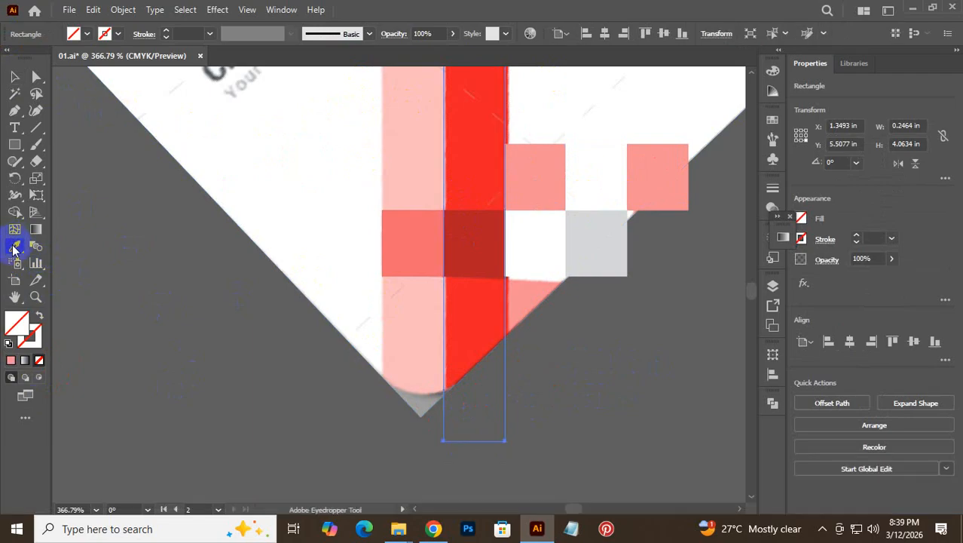
{"action": "left_click", "coordinate": [462, 301]}
{"action": "left_click", "coordinate": [16, 77]}
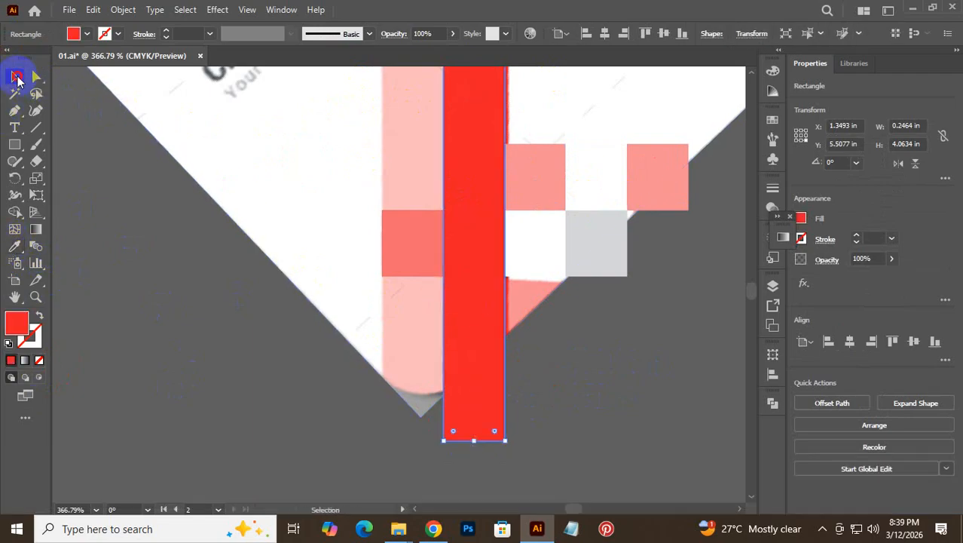
{"action": "left_click", "coordinate": [236, 408]}
{"action": "left_click", "coordinate": [408, 389]}
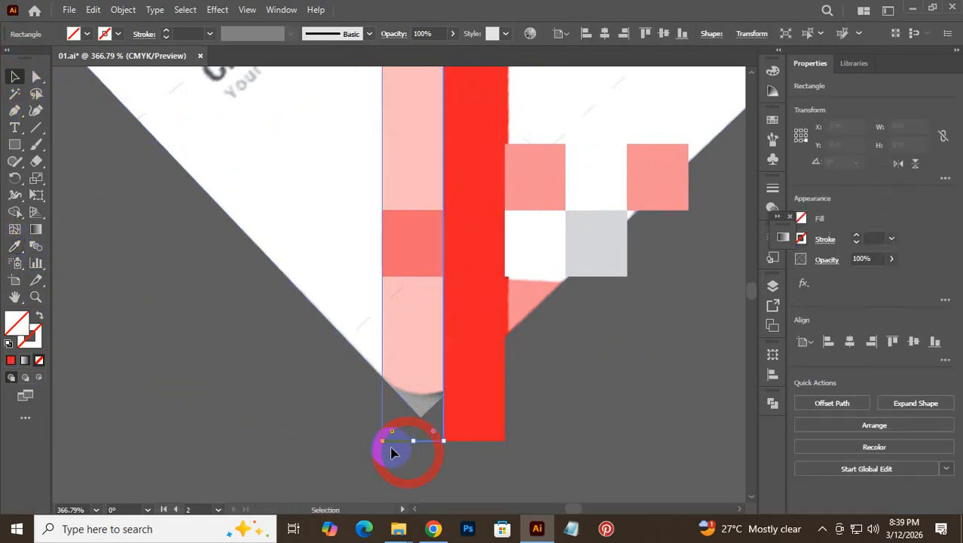
{"action": "left_click", "coordinate": [15, 246]}
{"action": "left_click", "coordinate": [408, 334]}
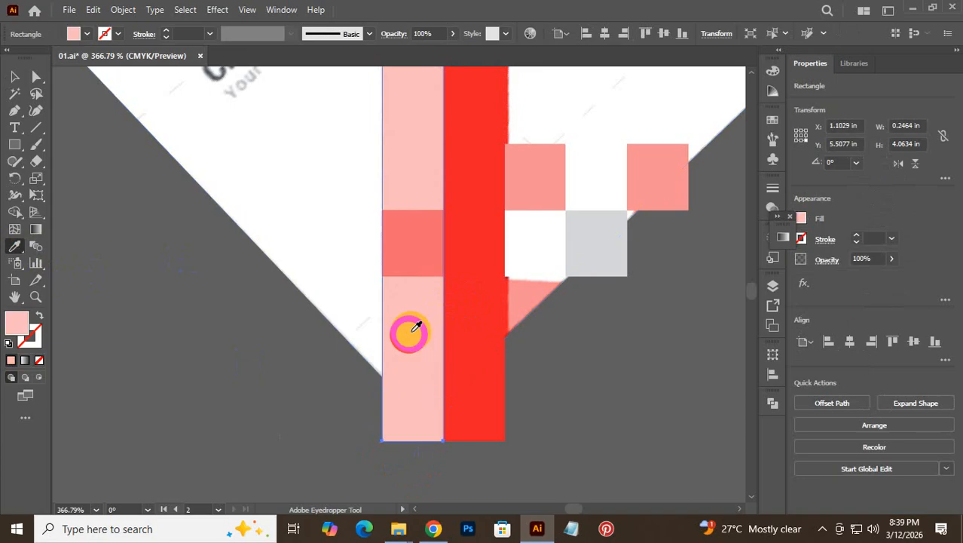
{"action": "left_click", "coordinate": [14, 78]}
{"action": "left_click", "coordinate": [591, 343]}
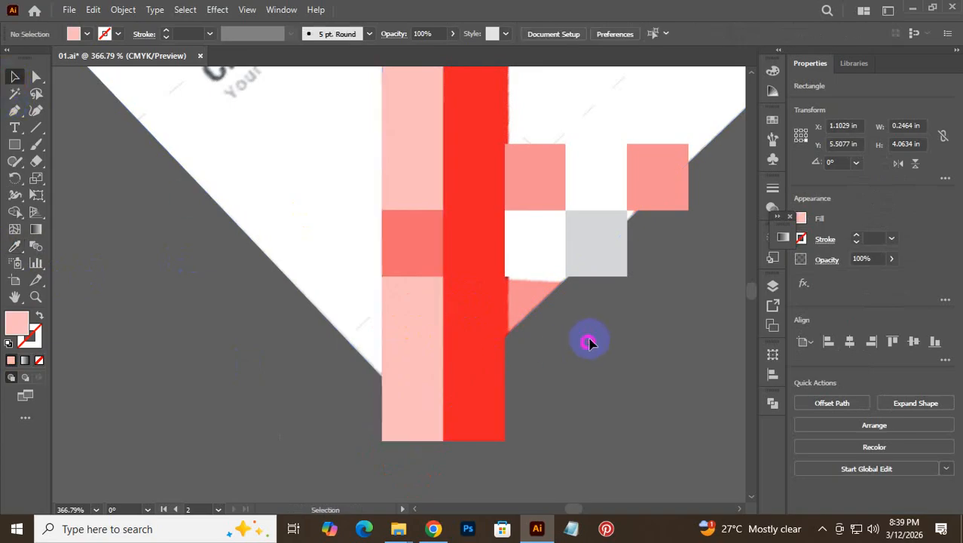
- Move the card reference image aside and send the red bar behind the pixel squares
{"action": "left_click_drag", "start_coordinate": [612, 323], "coordinate": [206, 361]}
{"action": "left_click_drag", "start_coordinate": [486, 312], "coordinate": [223, 326]}
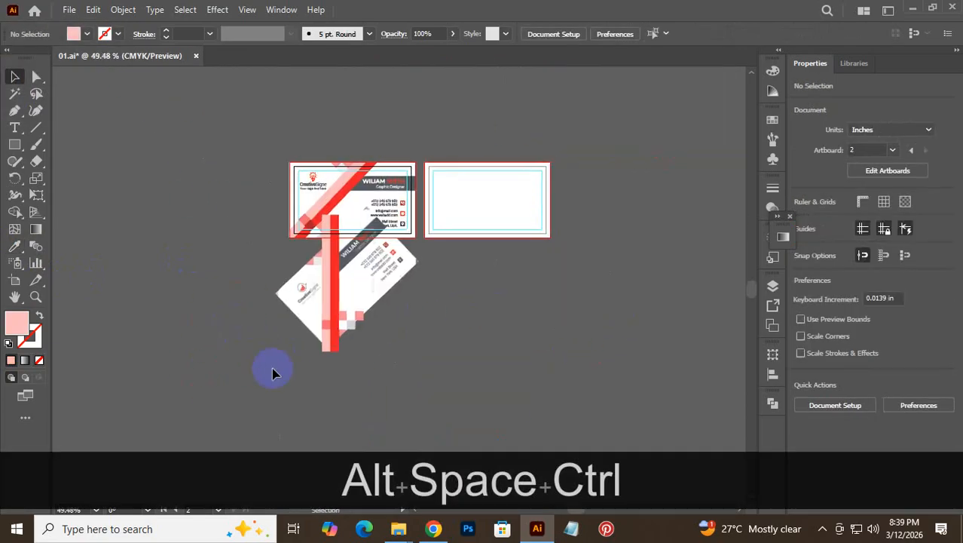
{"action": "left_click_drag", "start_coordinate": [306, 304], "coordinate": [510, 343]}
{"action": "left_click", "coordinate": [391, 348]}
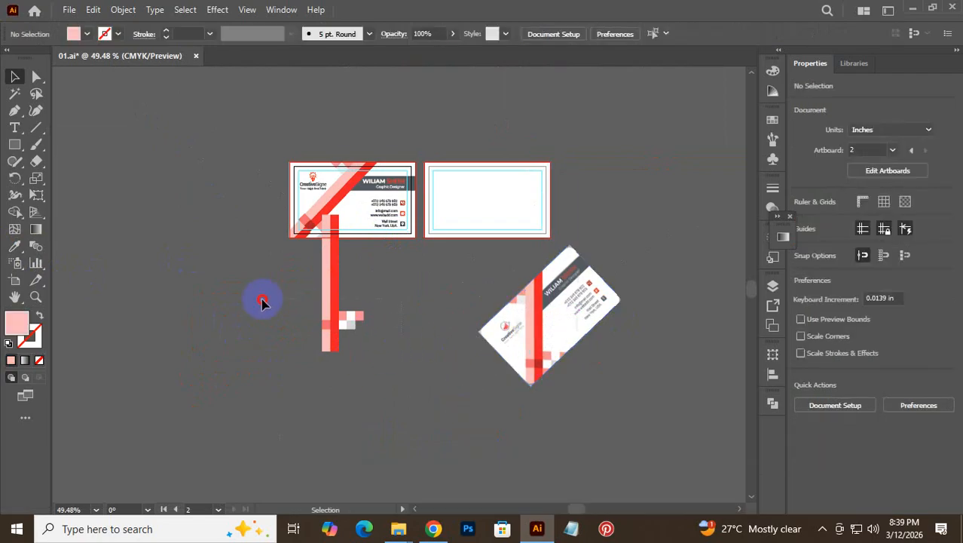
{"action": "left_click_drag", "start_coordinate": [310, 303], "coordinate": [443, 358]}
{"action": "right_click", "coordinate": [359, 301]}
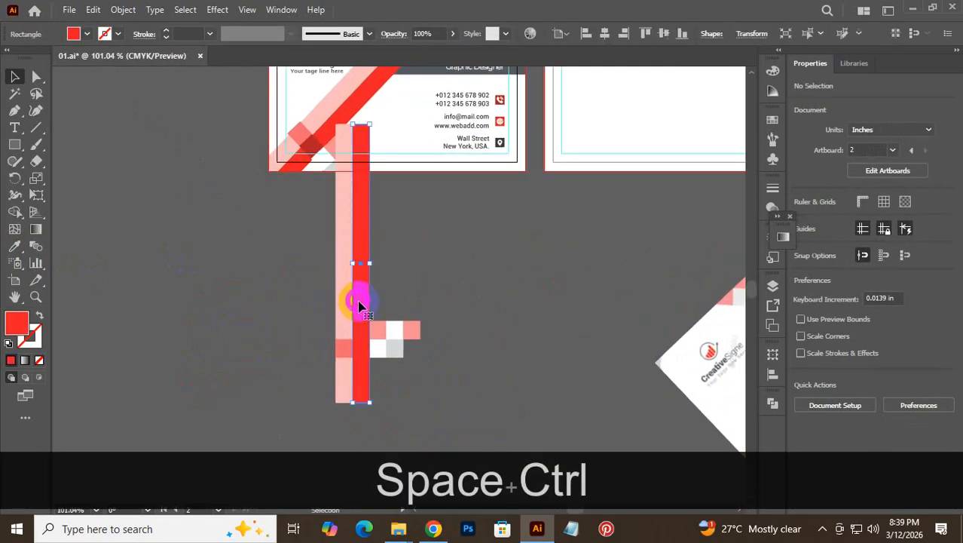
{"action": "mouse_move", "coordinate": [494, 442]}
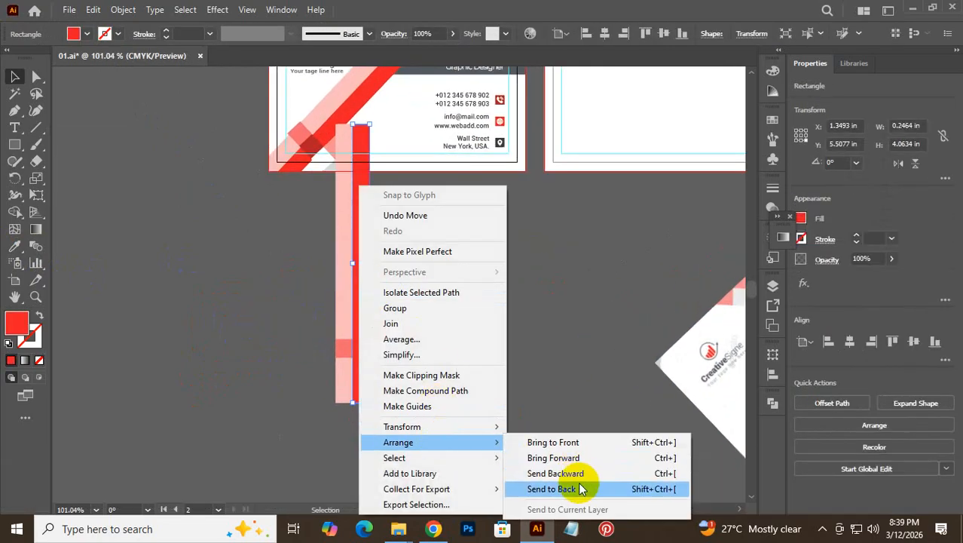
{"action": "left_click", "coordinate": [577, 487]}
{"action": "left_click", "coordinate": [466, 408]}
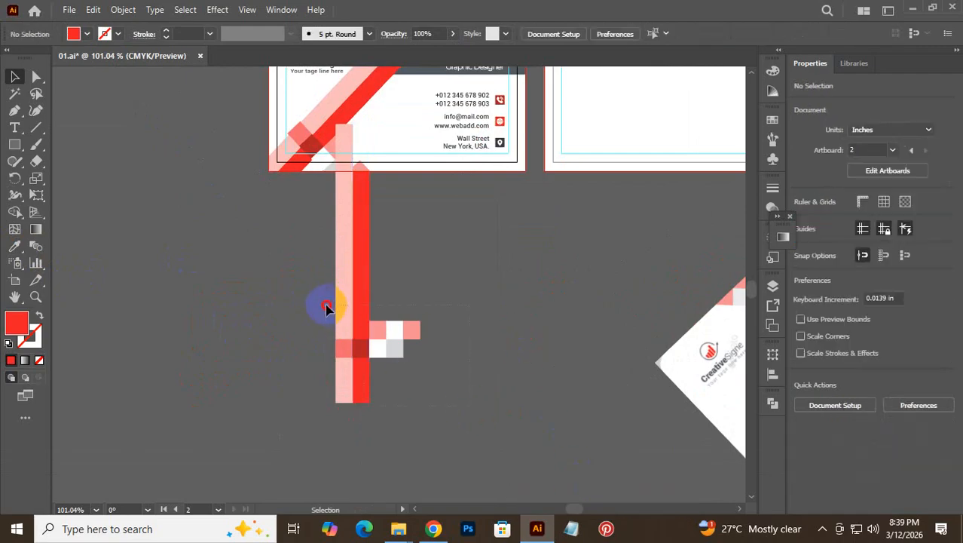
- Group the bars with the pixel squares and rotate the group onto the card
{"action": "left_click_drag", "start_coordinate": [325, 307], "coordinate": [370, 343]}
{"action": "key", "text": "ctrl+g"}
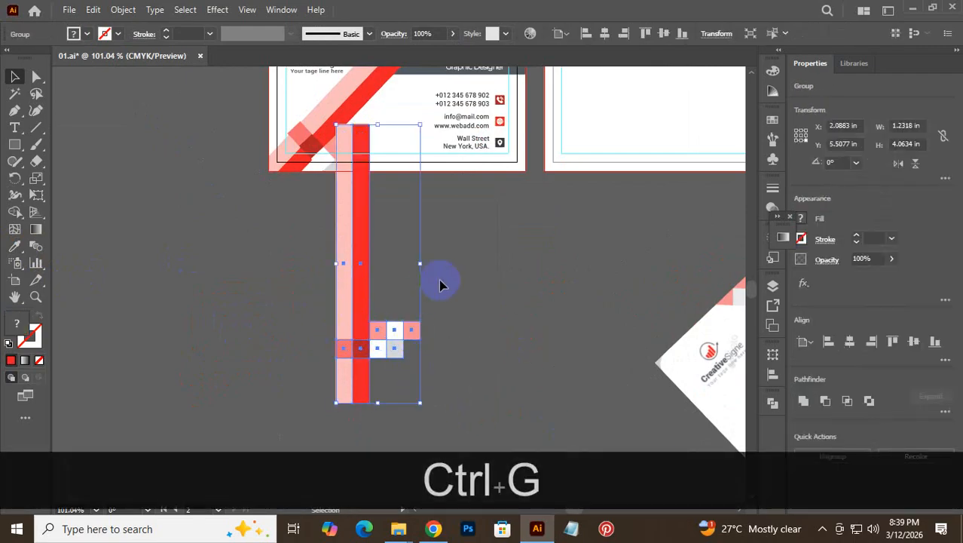
{"action": "key", "text": "space"}
{"action": "left_click_drag", "start_coordinate": [429, 205], "coordinate": [451, 358]}
{"action": "left_click_drag", "start_coordinate": [364, 378], "coordinate": [333, 203]}
{"action": "left_click_drag", "start_coordinate": [413, 86], "coordinate": [507, 147]}
{"action": "left_click_drag", "start_coordinate": [361, 207], "coordinate": [394, 224]}
- Set the group's rotation to 316.72° and nudge it into the card's bottom-left corner
{"action": "key", "text": "ctrl+space"}
{"action": "left_click_drag", "start_coordinate": [269, 256], "coordinate": [468, 280]}
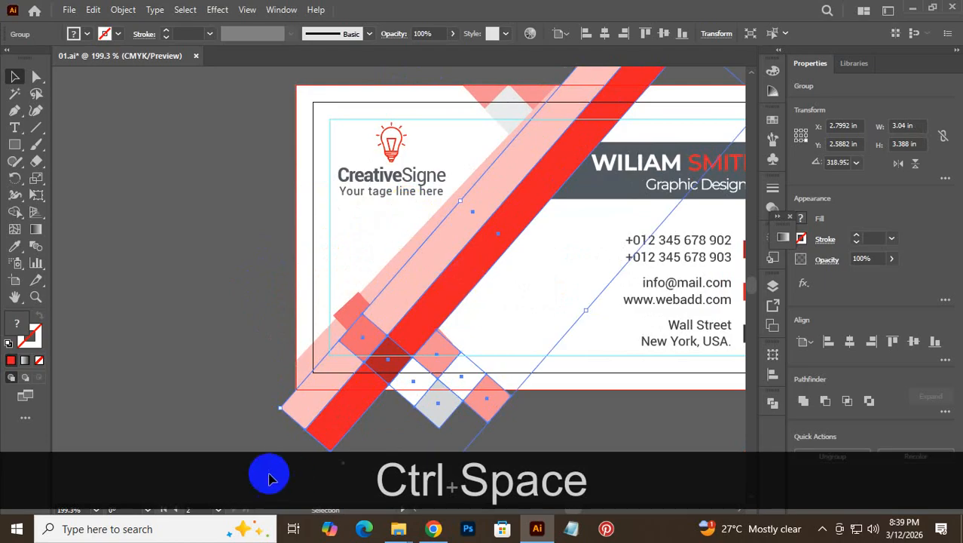
{"action": "mouse_move", "coordinate": [276, 408]}
{"action": "left_mouse_down"}
{"action": "mouse_move", "coordinate": [266, 389]}
{"action": "mouse_move", "coordinate": [271, 398]}
{"action": "left_mouse_up"}
{"action": "left_click_drag", "start_coordinate": [448, 285], "coordinate": [442, 278]}
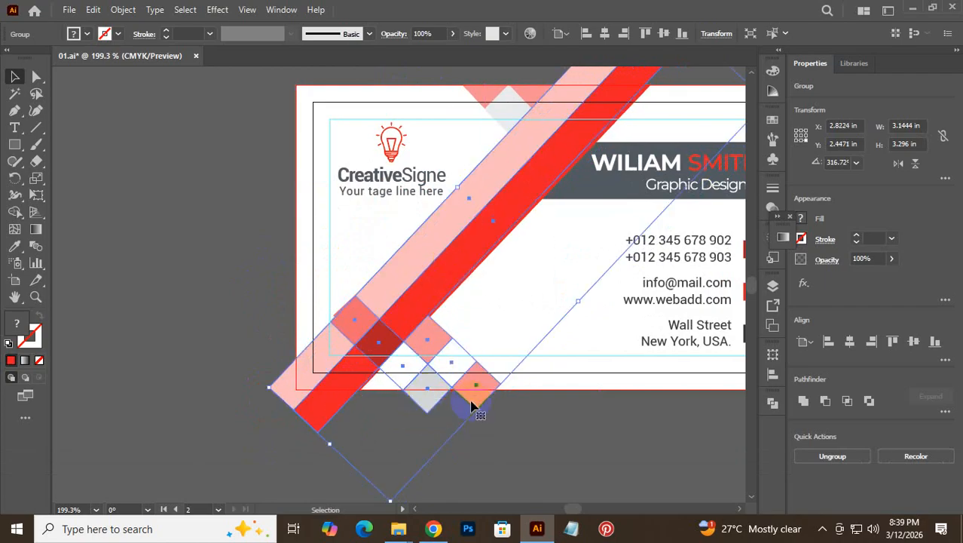
{"action": "left_click", "coordinate": [539, 428]}
{"action": "key", "text": "ctrl+space"}
{"action": "left_click_drag", "start_coordinate": [436, 384], "coordinate": [646, 445]}
{"action": "left_click_drag", "start_coordinate": [417, 432], "coordinate": [416, 435]}
{"action": "left_click", "coordinate": [640, 468]}
- Temporarily hide the stripe and diamond group with Ctrl+3
{"action": "key", "text": "ctrl+alt+space"}
{"action": "left_click_drag", "start_coordinate": [639, 461], "coordinate": [501, 472]}
{"action": "left_click_drag", "start_coordinate": [501, 473], "coordinate": [432, 311]}
{"action": "left_click_drag", "start_coordinate": [550, 259], "coordinate": [492, 426]}
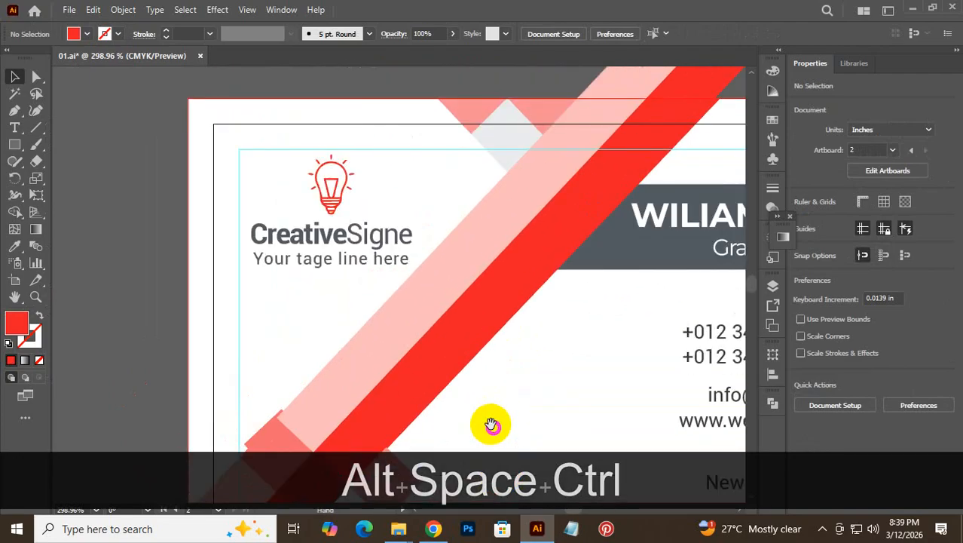
{"action": "key", "text": "space"}
{"action": "left_click_drag", "start_coordinate": [291, 387], "coordinate": [290, 172]}
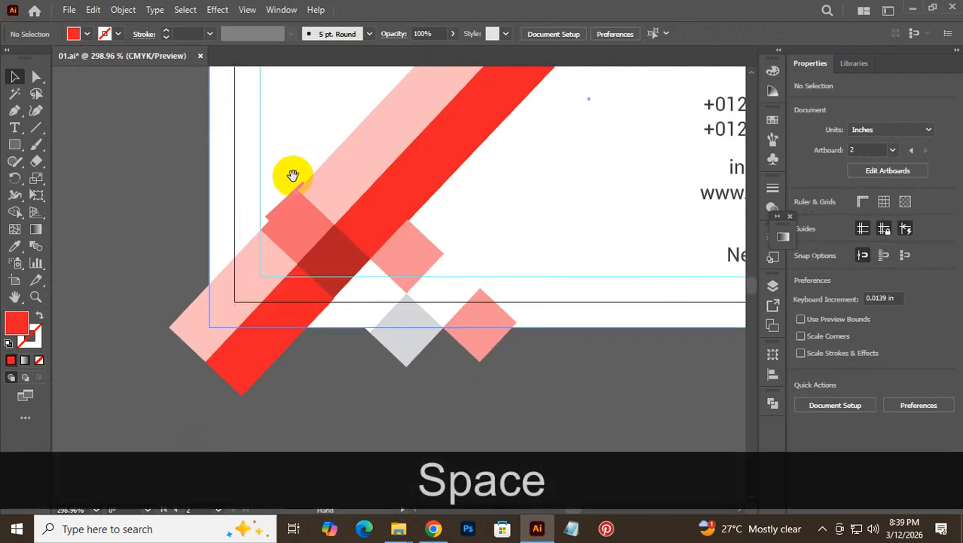
{"action": "left_click", "coordinate": [344, 168]}
{"action": "key", "text": "ctrl"}
{"action": "key", "text": "ctrl+3"}
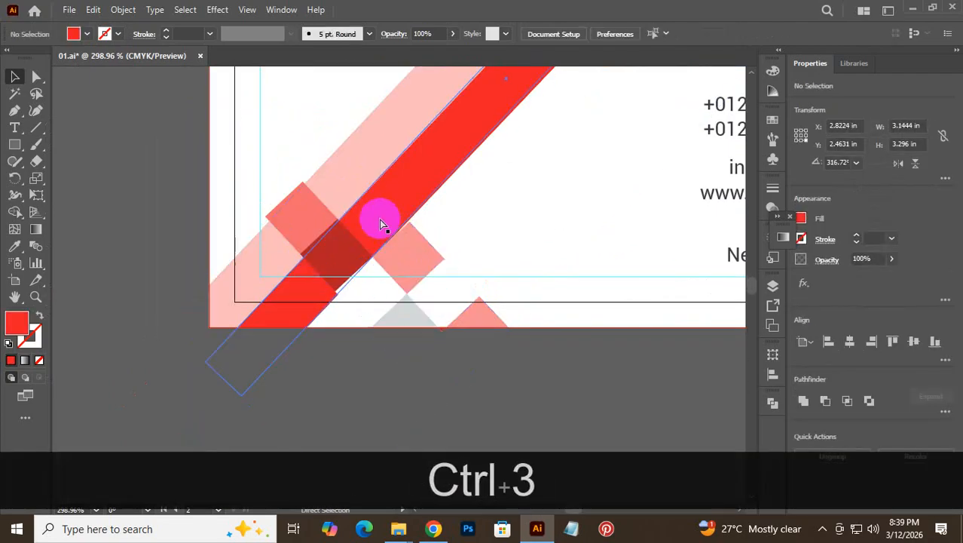
- Lock the white background, delete leftover diamond and stripe shapes, and show all hidden artwork
{"action": "left_click", "coordinate": [216, 170]}
{"action": "key", "text": "ctrl+2"}
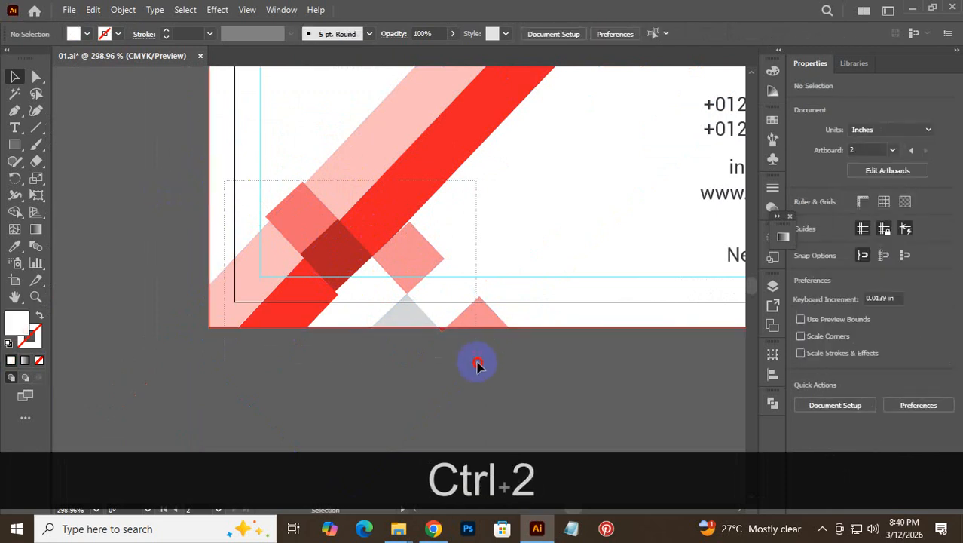
{"action": "left_click_drag", "start_coordinate": [477, 364], "coordinate": [479, 369]}
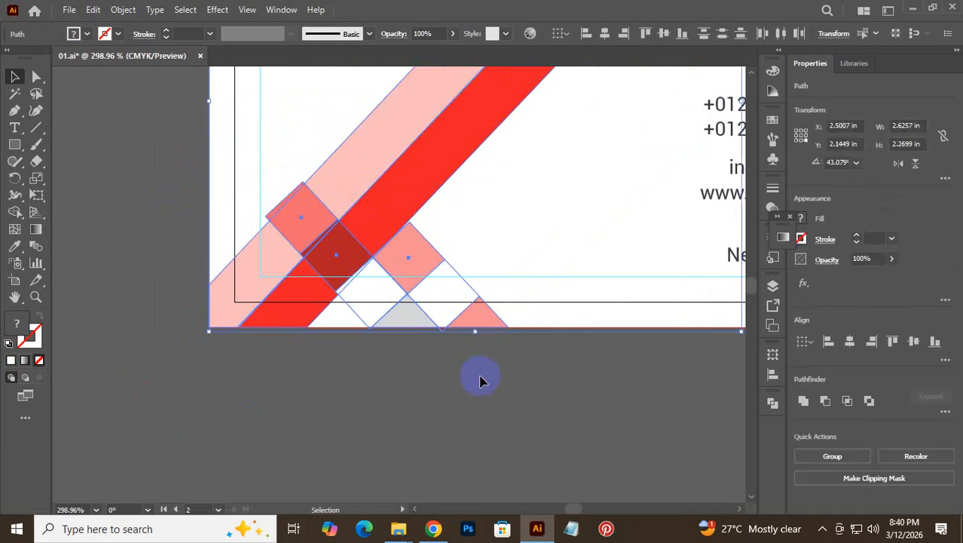
{"action": "key", "text": "Delete"}
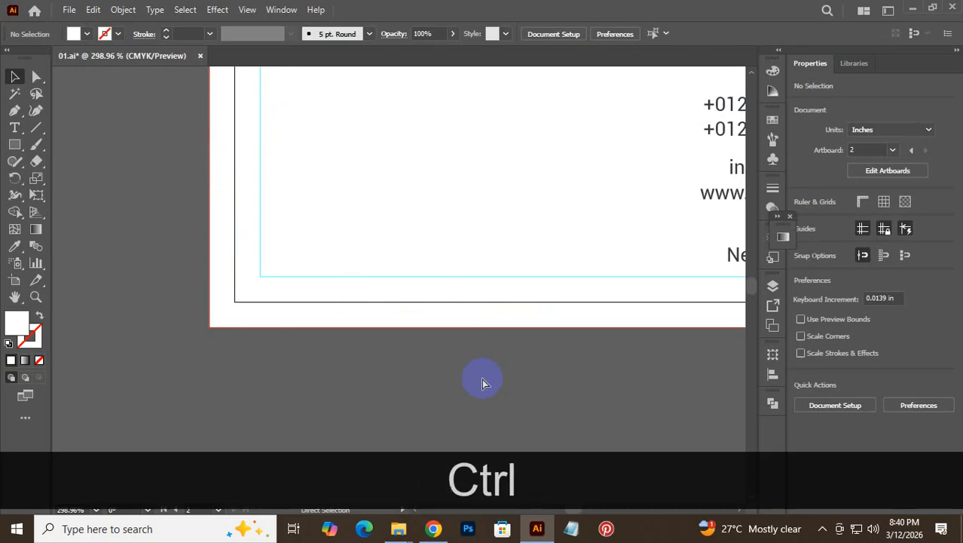
{"action": "key", "text": "ctrl+alt+3"}
{"action": "left_click", "coordinate": [608, 362]}
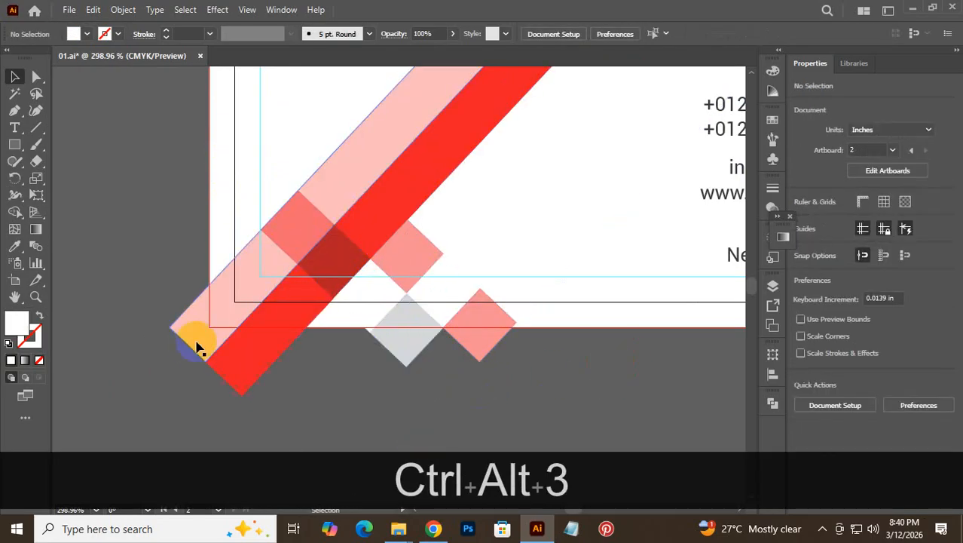
- Draw a white rectangle along the card's left side
{"action": "left_click", "coordinate": [14, 144]}
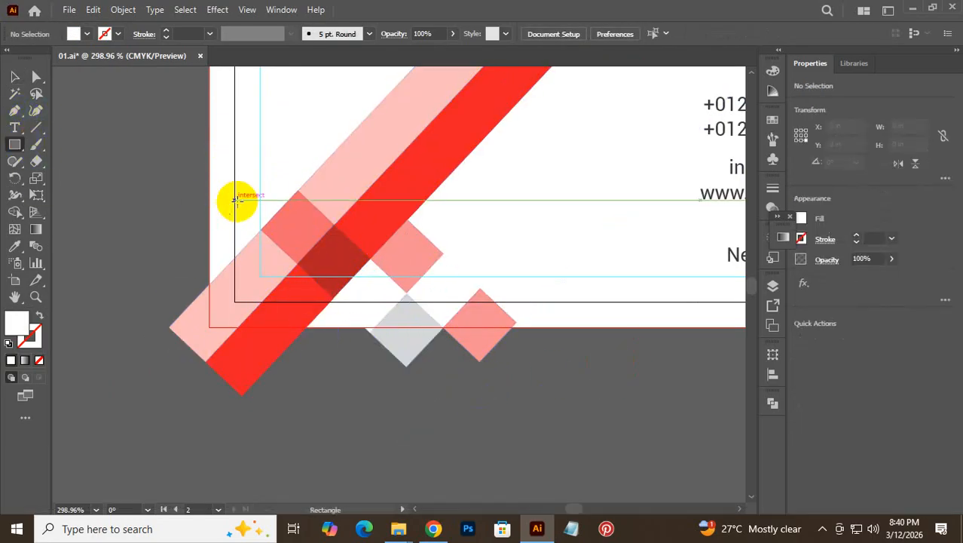
{"action": "mouse_move", "coordinate": [209, 182]}
{"action": "left_mouse_down"}
{"action": "mouse_move", "coordinate": [147, 424]}
{"action": "mouse_move", "coordinate": [116, 443]}
{"action": "left_mouse_up"}
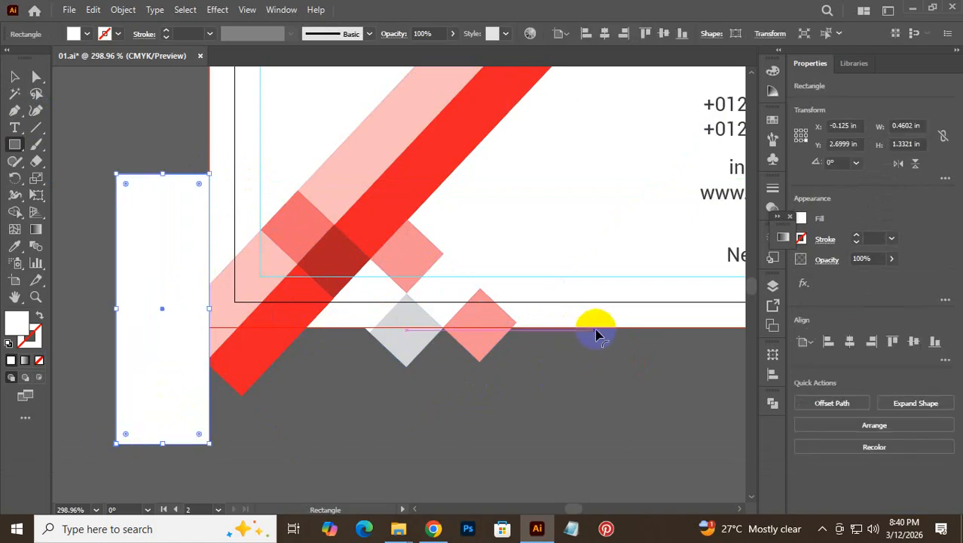
{"action": "left_click", "coordinate": [14, 76]}
{"action": "left_click", "coordinate": [73, 100]}
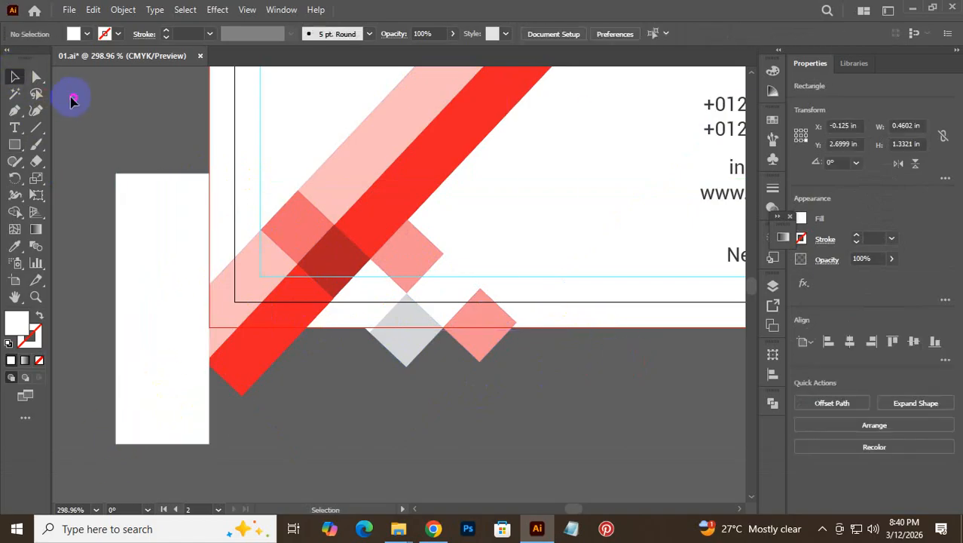
{"action": "left_click", "coordinate": [14, 144]}
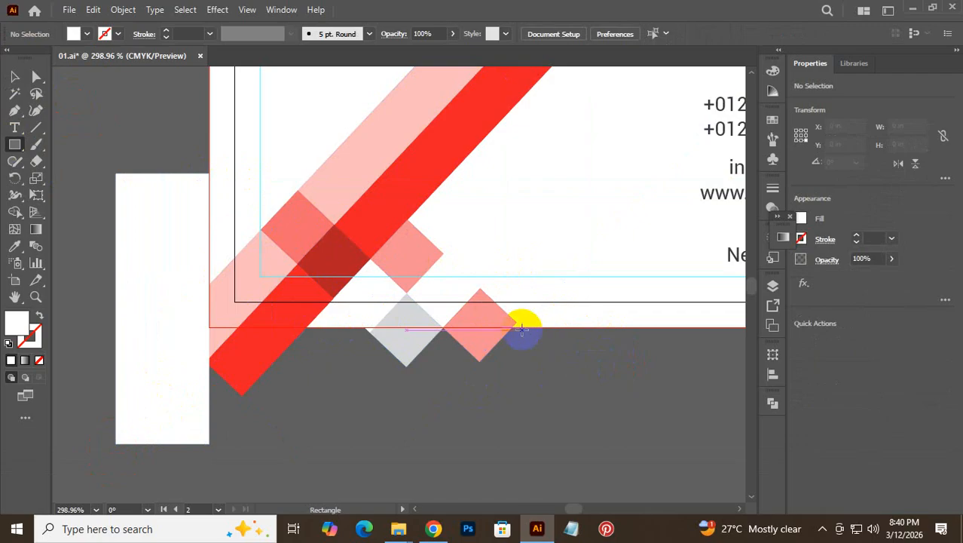
{"action": "key", "text": "space"}
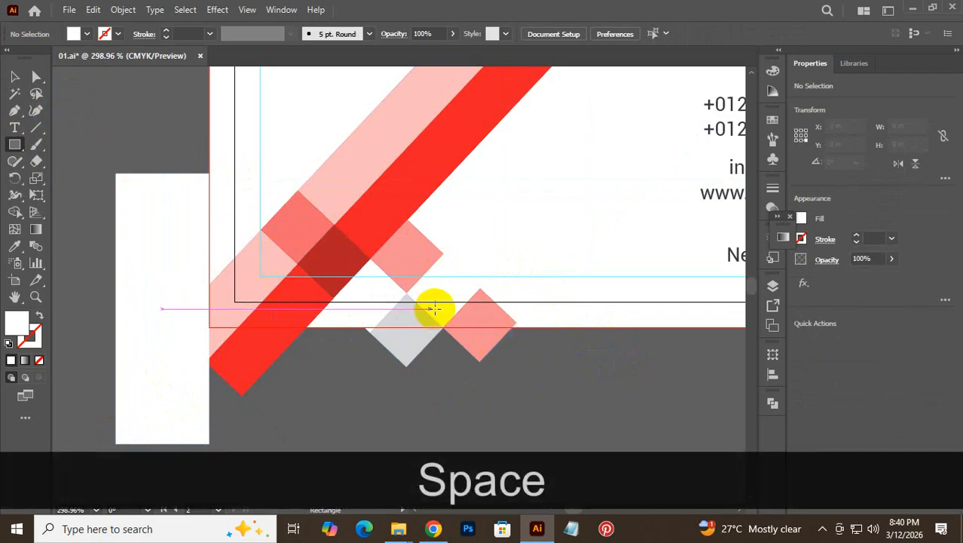
{"action": "left_click", "coordinate": [14, 76]}
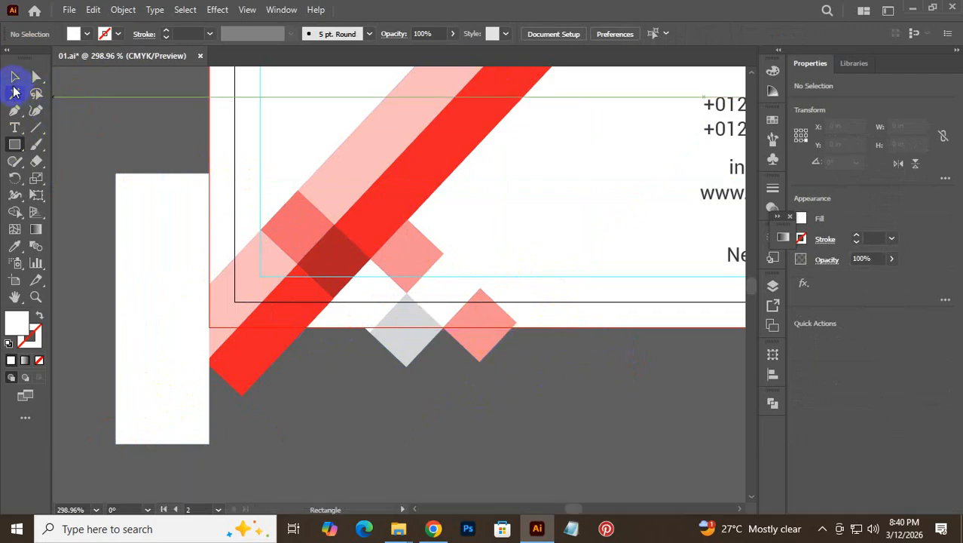
{"action": "key", "text": "ctrl+space"}
{"action": "left_click", "coordinate": [475, 358]}
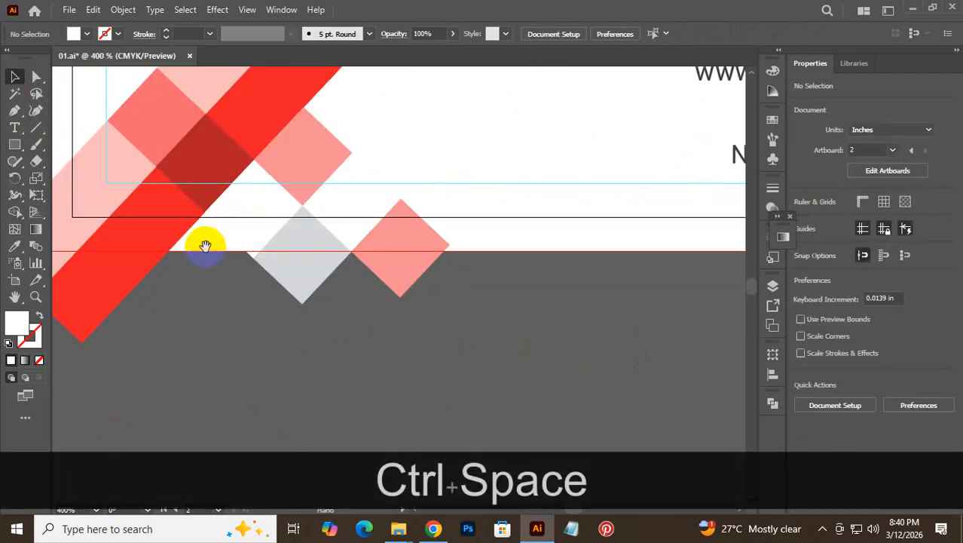
{"action": "left_click_drag", "start_coordinate": [205, 245], "coordinate": [333, 276]}
{"action": "left_click_drag", "start_coordinate": [439, 304], "coordinate": [434, 312]}
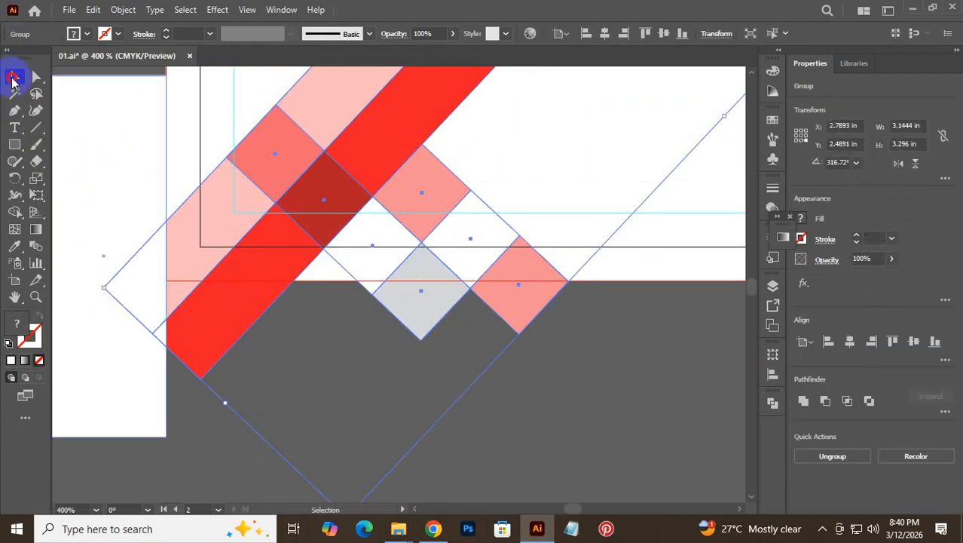
{"action": "left_click_drag", "start_coordinate": [166, 314], "coordinate": [217, 255]}
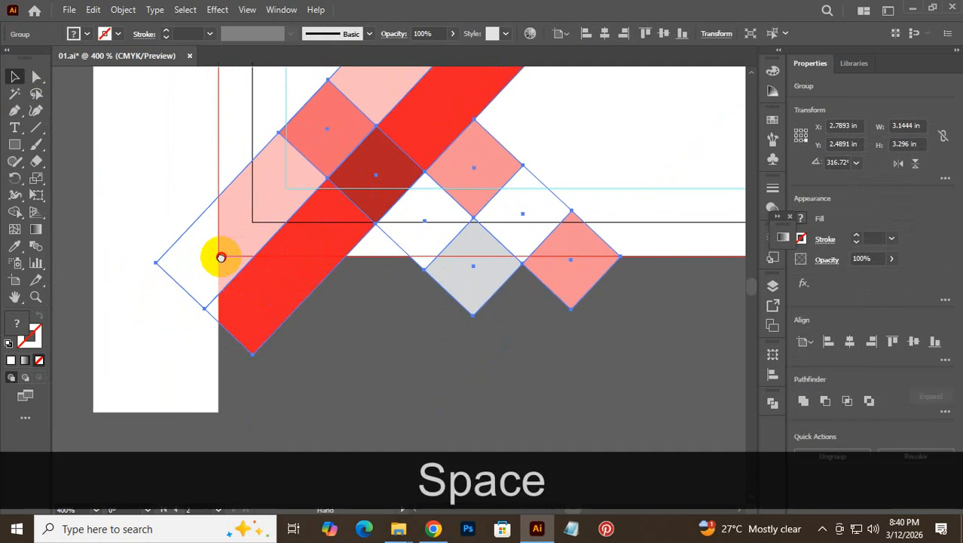
- Trim the pixel squares below the card with a covering rectangle and Alt Shape Builder
{"action": "left_click", "coordinate": [14, 146]}
{"action": "left_click_drag", "start_coordinate": [677, 251], "coordinate": [123, 373]}
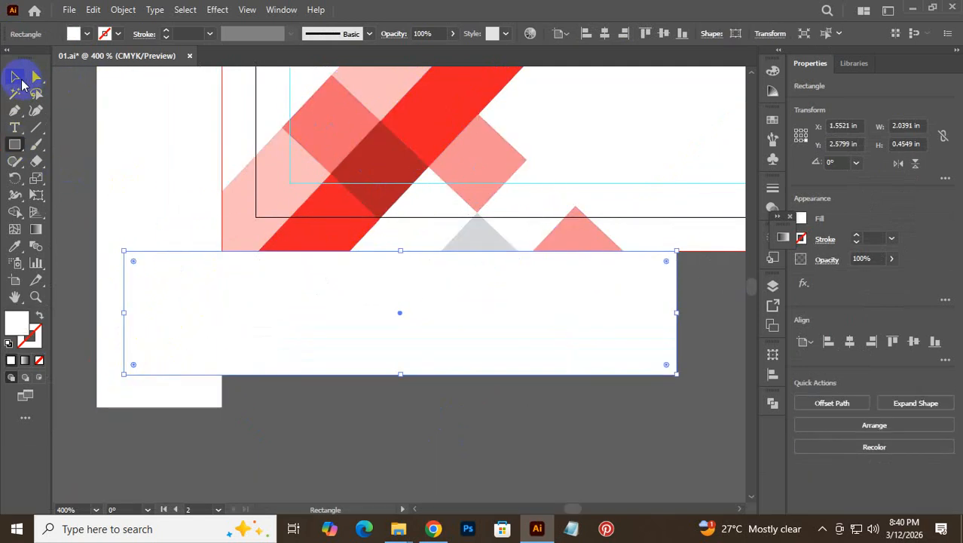
{"action": "left_click_drag", "start_coordinate": [317, 441], "coordinate": [68, 138]}
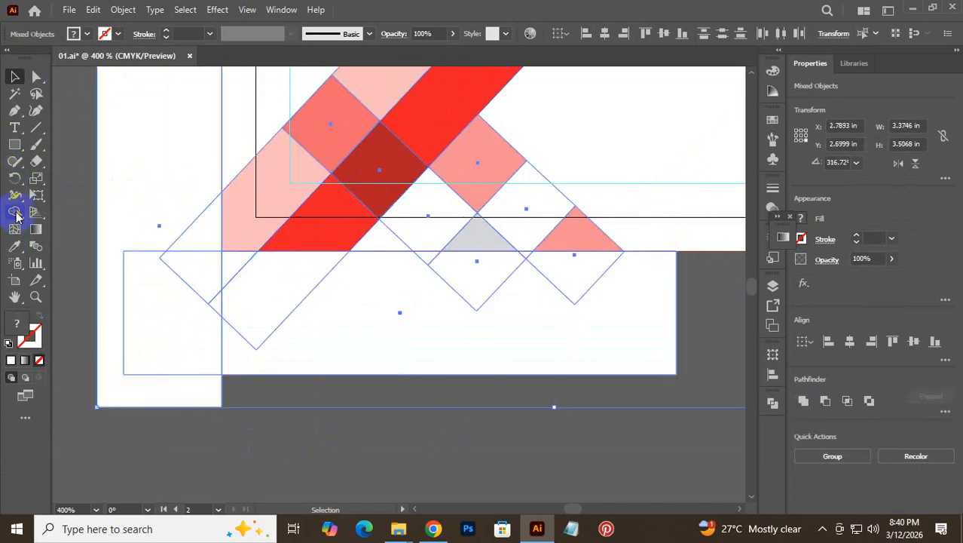
{"action": "left_click", "coordinate": [17, 216]}
{"action": "key", "text": "alt"}
{"action": "mouse_move", "coordinate": [92, 115]}
{"action": "left_mouse_down"}
{"action": "mouse_move", "coordinate": [179, 261]}
{"action": "mouse_move", "coordinate": [147, 326]}
{"action": "mouse_move", "coordinate": [241, 287]}
{"action": "mouse_move", "coordinate": [231, 275]}
{"action": "mouse_move", "coordinate": [258, 356]}
{"action": "mouse_move", "coordinate": [431, 330]}
{"action": "mouse_move", "coordinate": [462, 287]}
{"action": "mouse_move", "coordinate": [428, 259]}
{"action": "mouse_move", "coordinate": [592, 281]}
{"action": "left_mouse_up"}
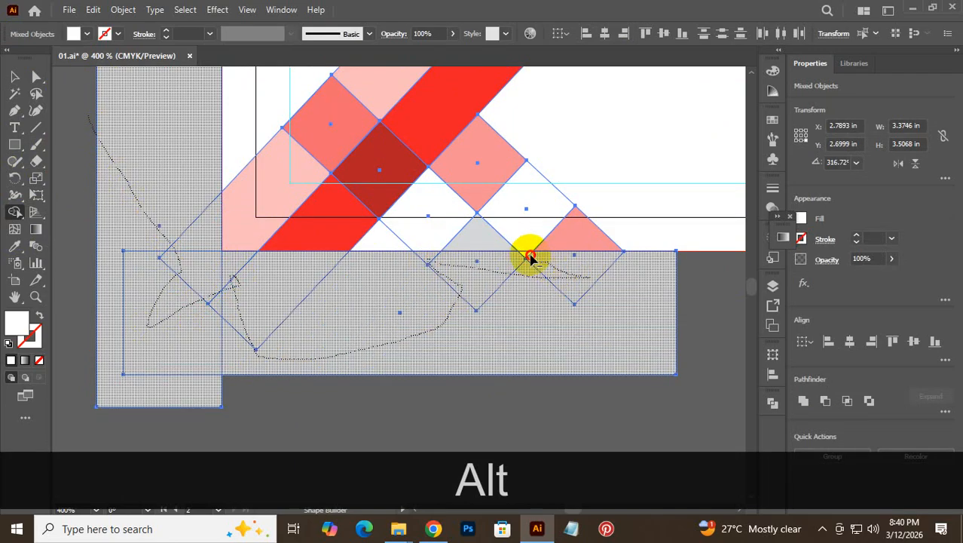
{"action": "left_click_drag", "start_coordinate": [607, 391], "coordinate": [620, 421]}
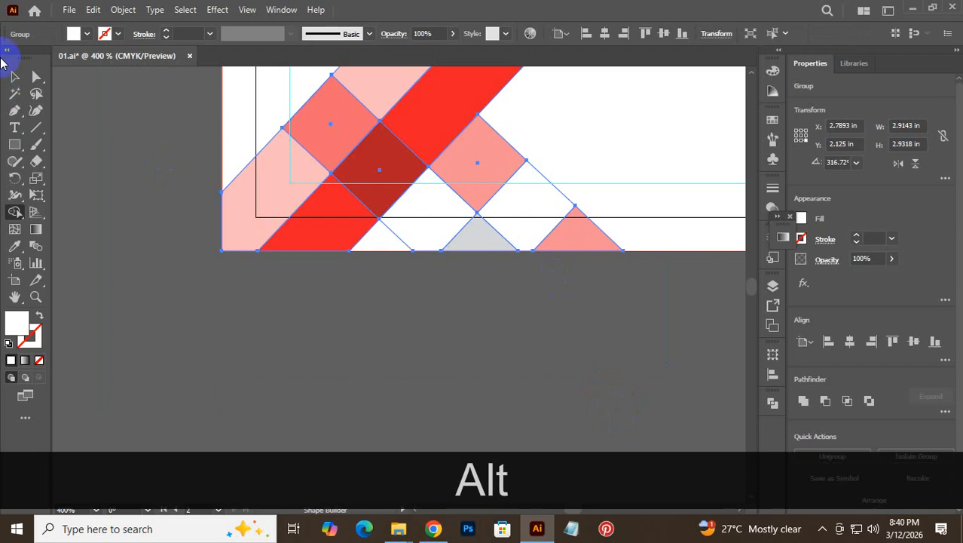
{"action": "left_click", "coordinate": [13, 78]}
{"action": "left_click", "coordinate": [239, 362]}
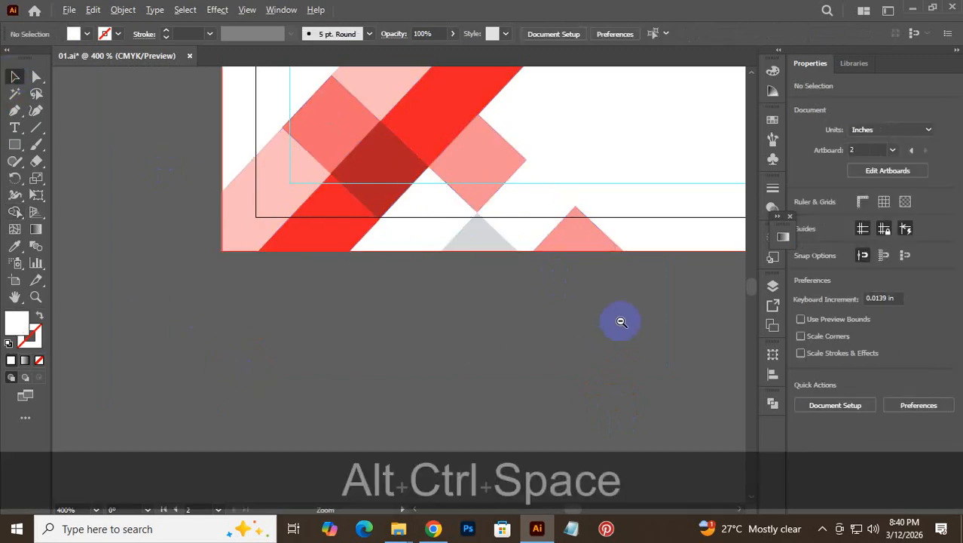
- Trim the diagonal stripes overhanging the card's top edge using a covering rectangle and Shape Builder
{"action": "left_click", "coordinate": [617, 317], "text": "ctrl+alt"}
{"action": "left_click", "coordinate": [425, 363], "text": "ctrl+alt"}
{"action": "left_click_drag", "start_coordinate": [533, 366], "coordinate": [339, 402]}
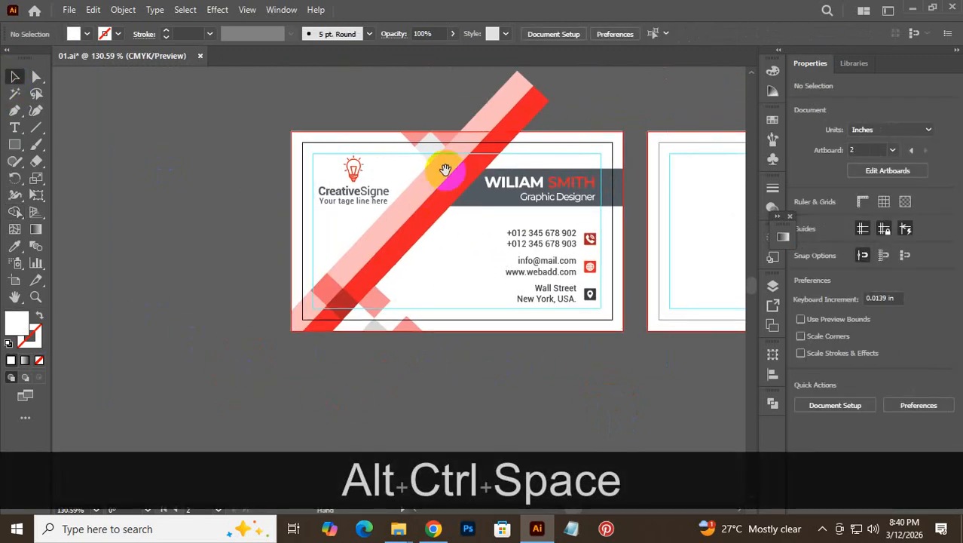
{"action": "left_click_drag", "start_coordinate": [511, 112], "coordinate": [712, 210]}
{"action": "left_click_drag", "start_coordinate": [464, 190], "coordinate": [388, 264]}
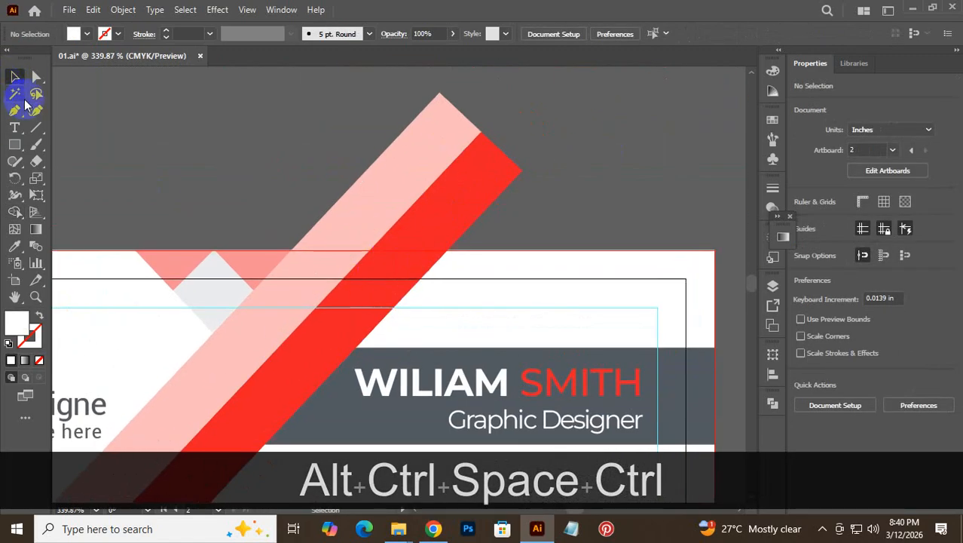
{"action": "left_click", "coordinate": [18, 150]}
{"action": "mouse_move", "coordinate": [213, 256]}
{"action": "left_mouse_down"}
{"action": "mouse_move", "coordinate": [620, 228]}
{"action": "mouse_move", "coordinate": [695, 88]}
{"action": "left_mouse_up"}
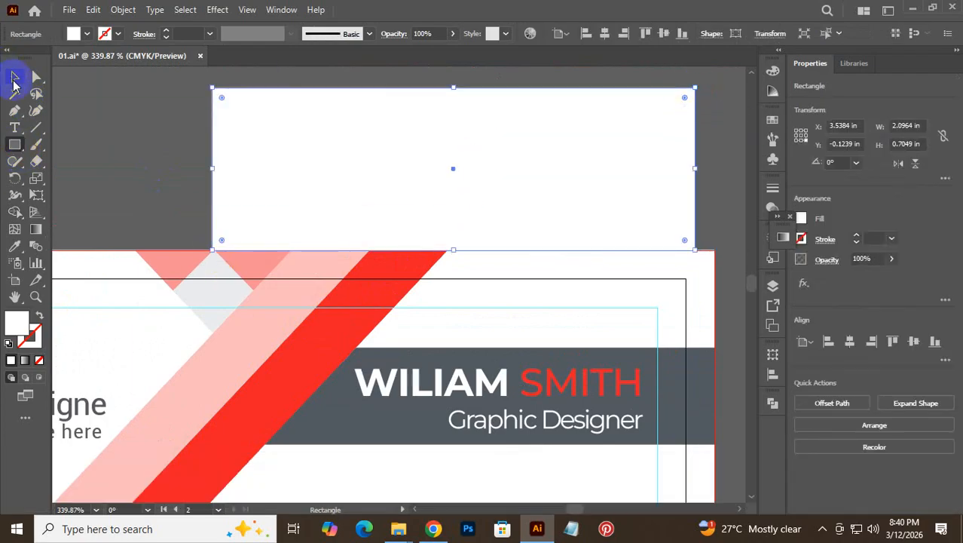
{"action": "left_click_drag", "start_coordinate": [113, 108], "coordinate": [608, 205]}
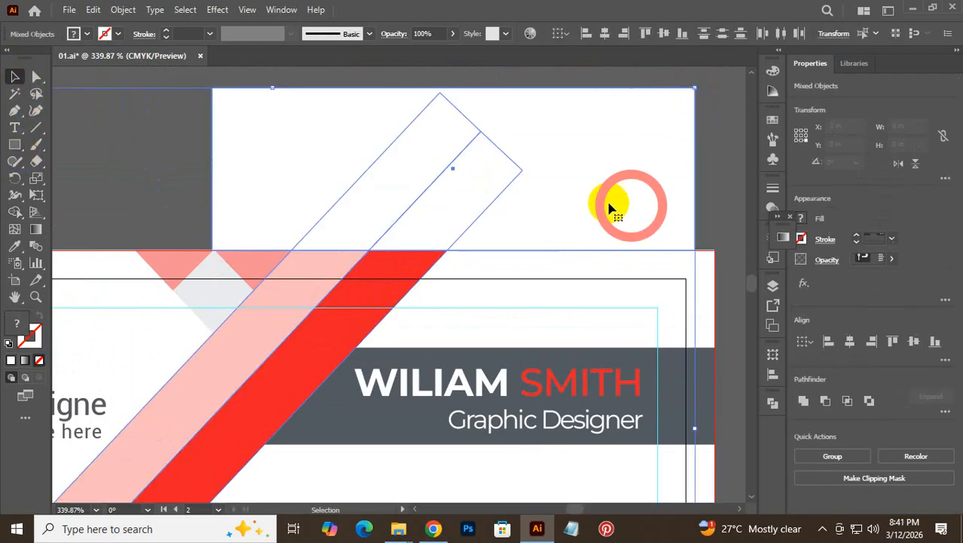
{"action": "left_click", "coordinate": [14, 213]}
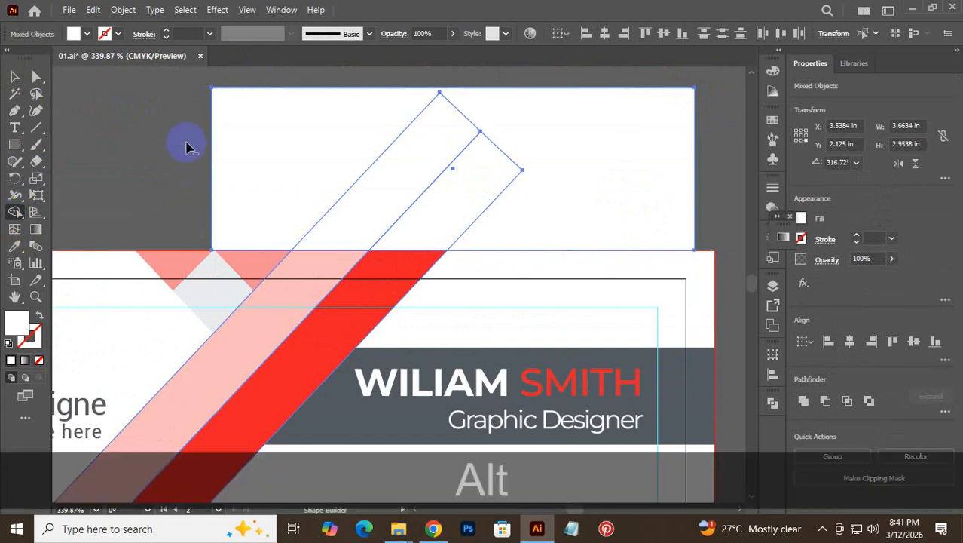
{"action": "left_click_drag", "start_coordinate": [190, 144], "coordinate": [520, 184]}
{"action": "left_click", "coordinate": [15, 76]}
{"action": "left_click", "coordinate": [380, 179]}
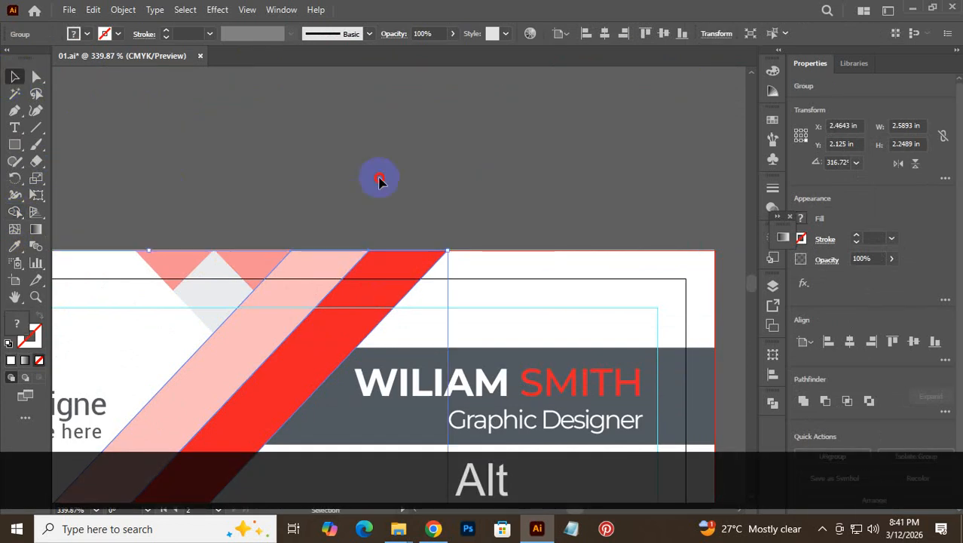
- Rotate the Front side.jpg reference to 0° and place it just below the front card
{"action": "left_click_drag", "start_coordinate": [587, 265], "coordinate": [331, 388]}
{"action": "left_click_drag", "start_coordinate": [460, 402], "coordinate": [280, 299]}
{"action": "left_click_drag", "start_coordinate": [436, 336], "coordinate": [311, 153]}
{"action": "left_click_drag", "start_coordinate": [576, 297], "coordinate": [200, 302]}
{"action": "left_click_drag", "start_coordinate": [333, 240], "coordinate": [340, 363]}
{"action": "left_click_drag", "start_coordinate": [243, 288], "coordinate": [230, 219]}
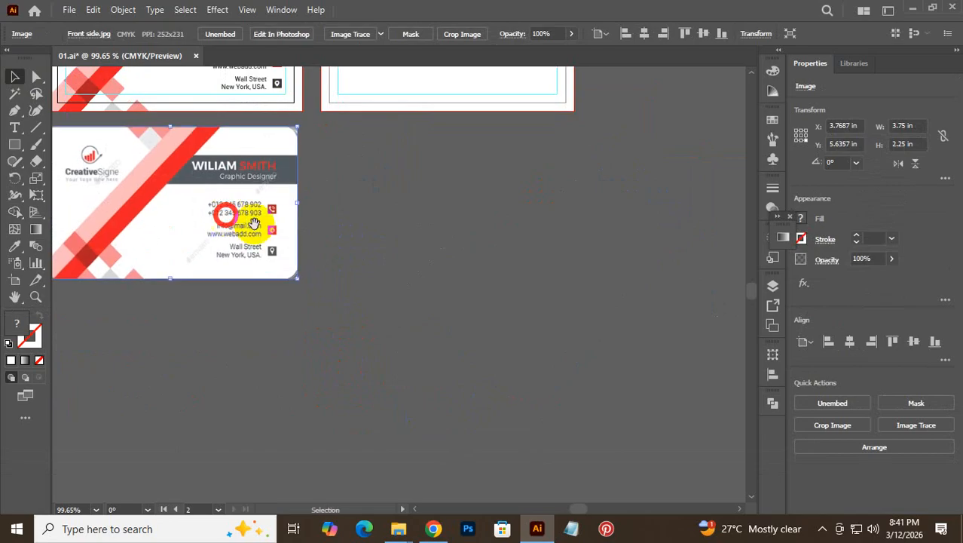
{"action": "left_click_drag", "start_coordinate": [322, 187], "coordinate": [432, 394]}
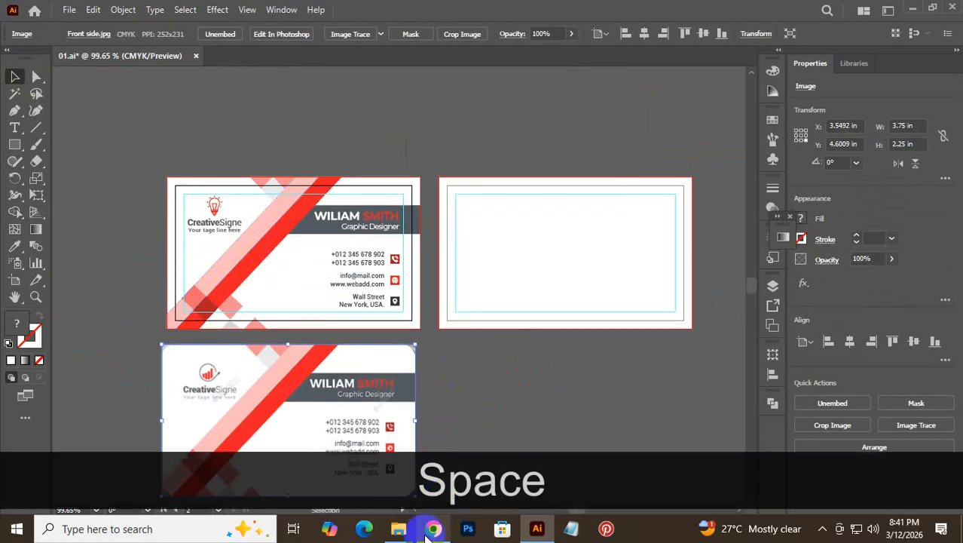
- Preview back side.jpg from Downloads, close the viewer, and drag the file toward Illustrator
{"action": "mouse_move", "coordinate": [403, 531]}
{"action": "left_click", "coordinate": [456, 459]}
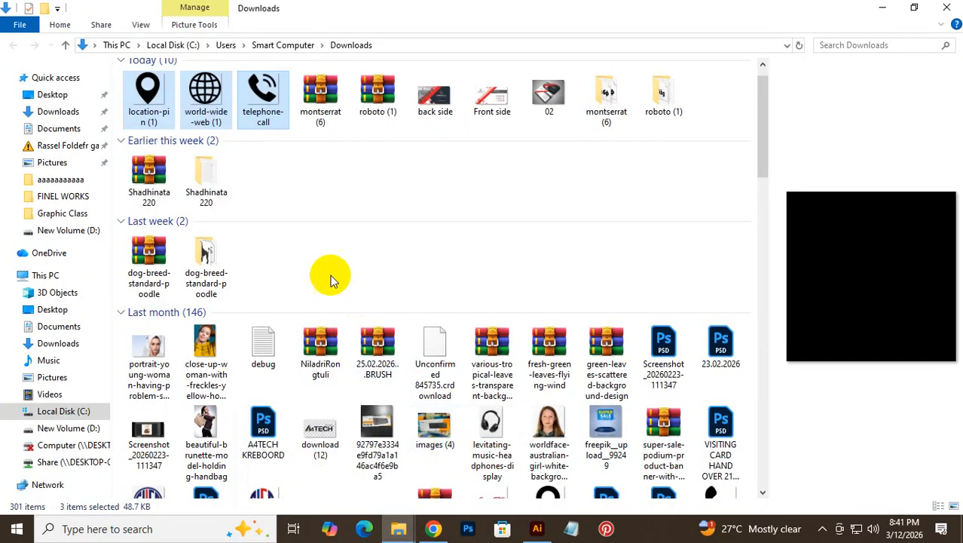
{"action": "left_click", "coordinate": [347, 177]}
{"action": "left_click", "coordinate": [548, 94]}
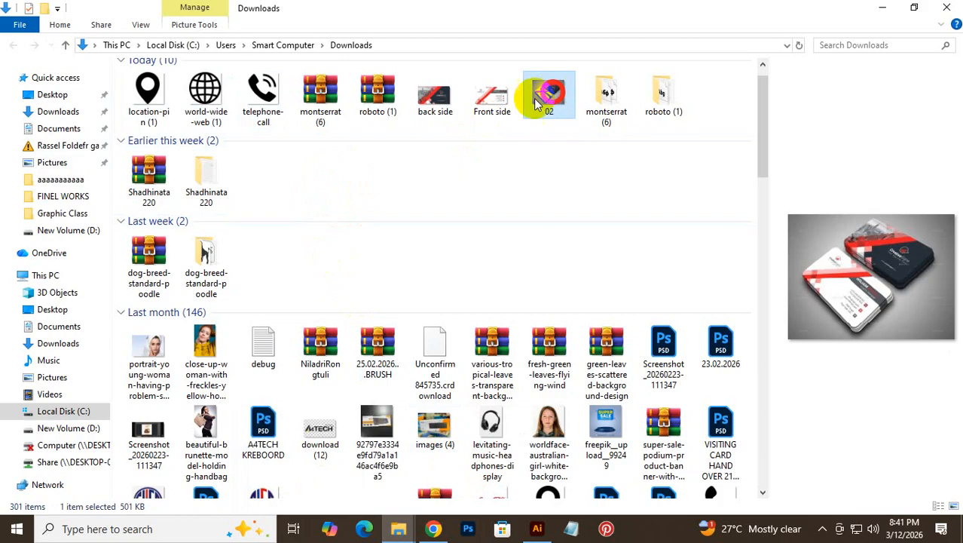
{"action": "double_click", "coordinate": [443, 103]}
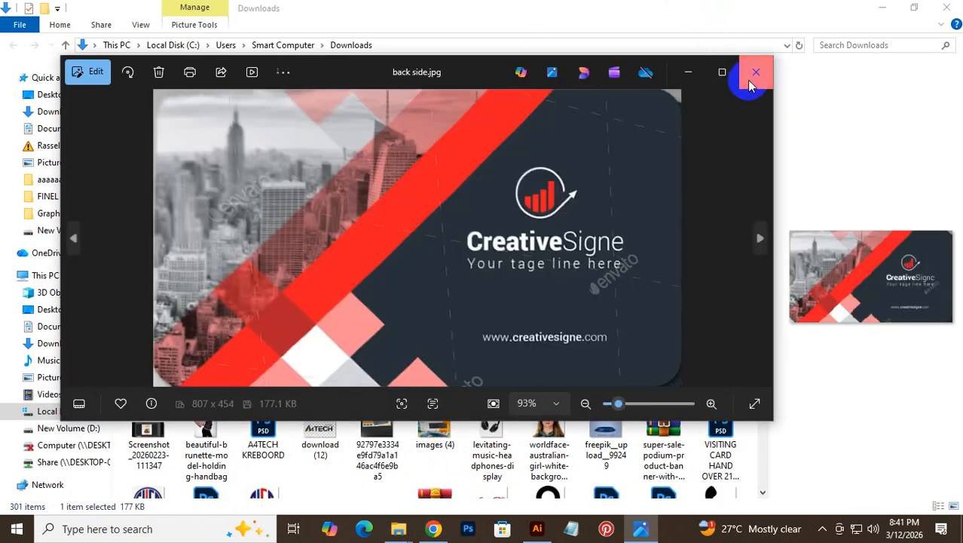
{"action": "left_click", "coordinate": [751, 83]}
{"action": "left_click_drag", "start_coordinate": [436, 103], "coordinate": [419, 209]}
- Align the placed back side image's top-left corner with the second artboard
{"action": "key", "text": "space"}
{"action": "key", "text": "ctrl+space"}
{"action": "left_click_drag", "start_coordinate": [340, 154], "coordinate": [672, 310]}
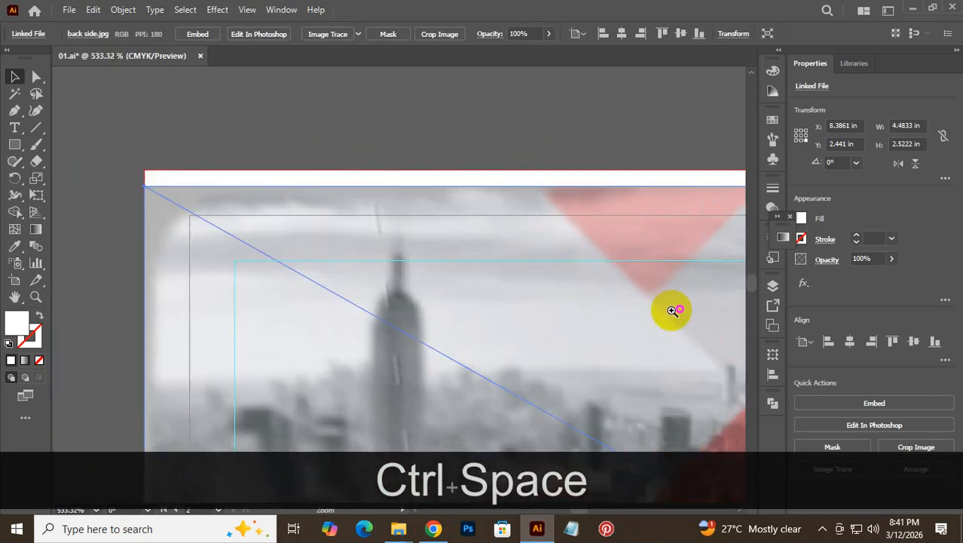
{"action": "left_click_drag", "start_coordinate": [276, 247], "coordinate": [276, 229]}
- Scale the image from its corner handle to fill the back-side artboard
{"action": "key", "text": "ctrl+alt+space"}
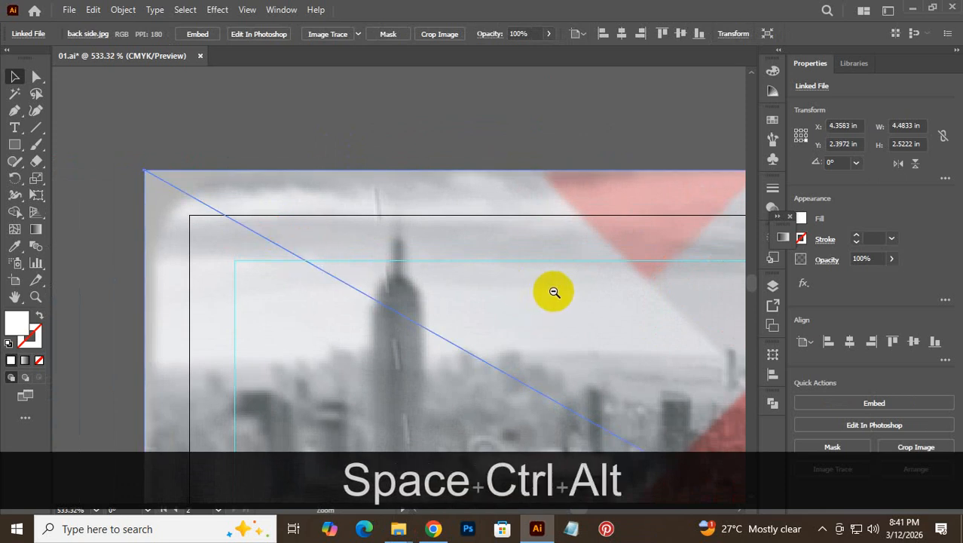
{"action": "left_click_drag", "start_coordinate": [553, 291], "coordinate": [348, 308]}
{"action": "left_click_drag", "start_coordinate": [573, 327], "coordinate": [397, 203]}
{"action": "left_click_drag", "start_coordinate": [514, 264], "coordinate": [279, 134]}
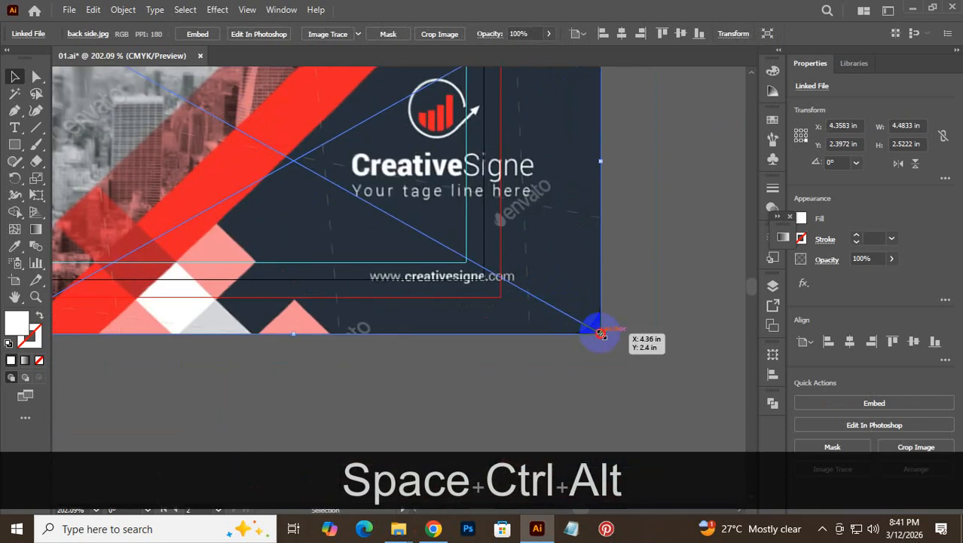
{"action": "left_click_drag", "start_coordinate": [601, 334], "coordinate": [500, 294]}
{"action": "left_click", "coordinate": [607, 303]}
- Zoom out to all cards and lock the back side image as a reference
{"action": "key", "text": "space"}
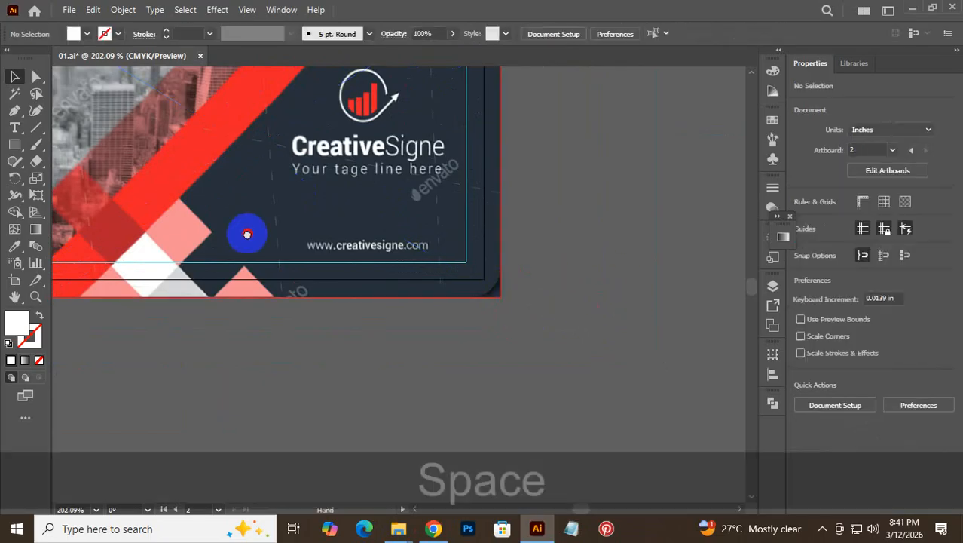
{"action": "left_click_drag", "start_coordinate": [247, 235], "coordinate": [446, 374]}
{"action": "left_click_drag", "start_coordinate": [537, 322], "coordinate": [449, 288]}
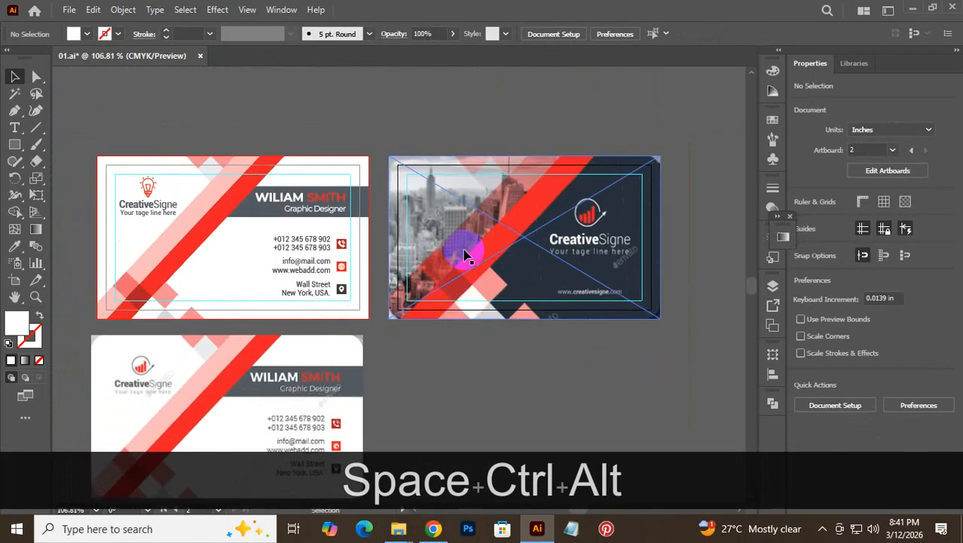
{"action": "key", "text": "ctrl"}
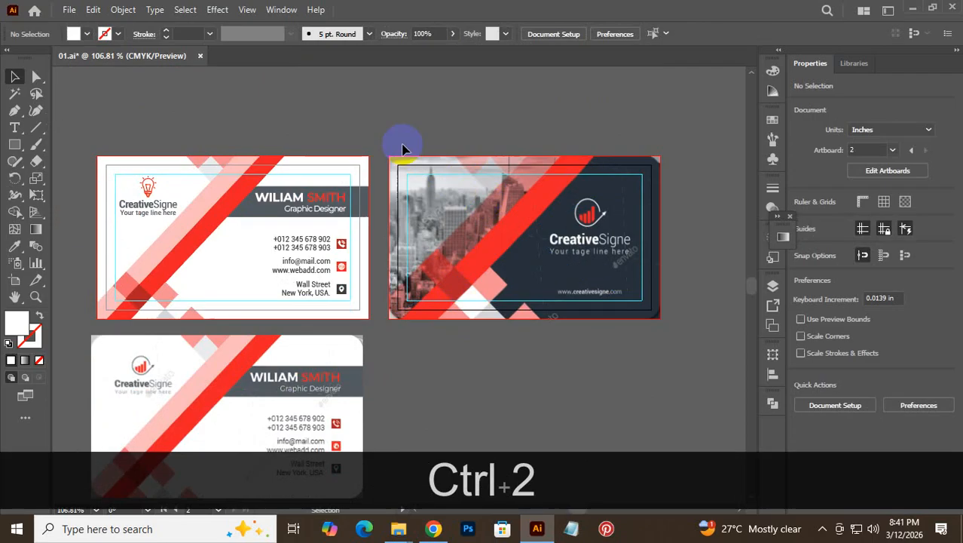
{"action": "left_click", "coordinate": [84, 174]}
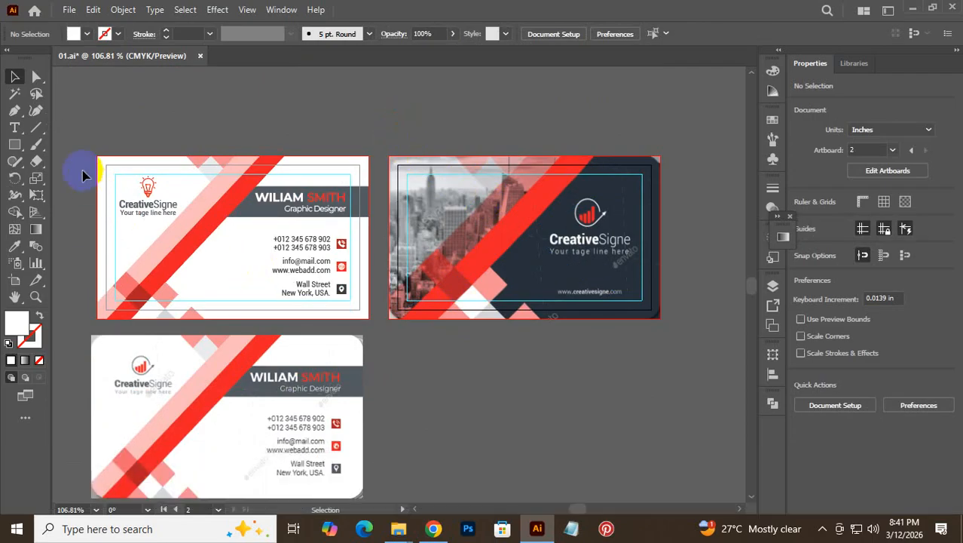
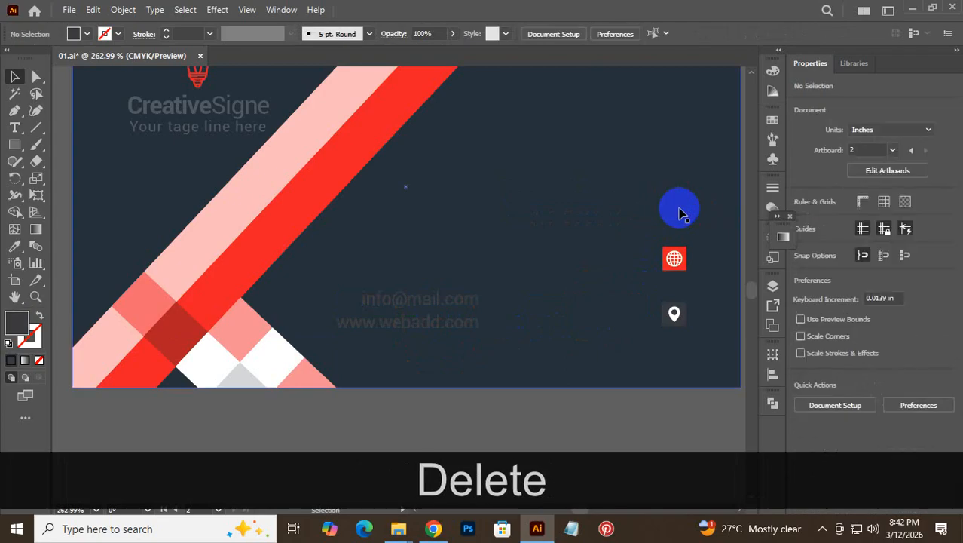
- Delete the phone, globe and location pin icons from the navy card
{"action": "left_click", "coordinate": [674, 258]}
{"action": "key", "text": "Delete"}
{"action": "left_click", "coordinate": [674, 315]}
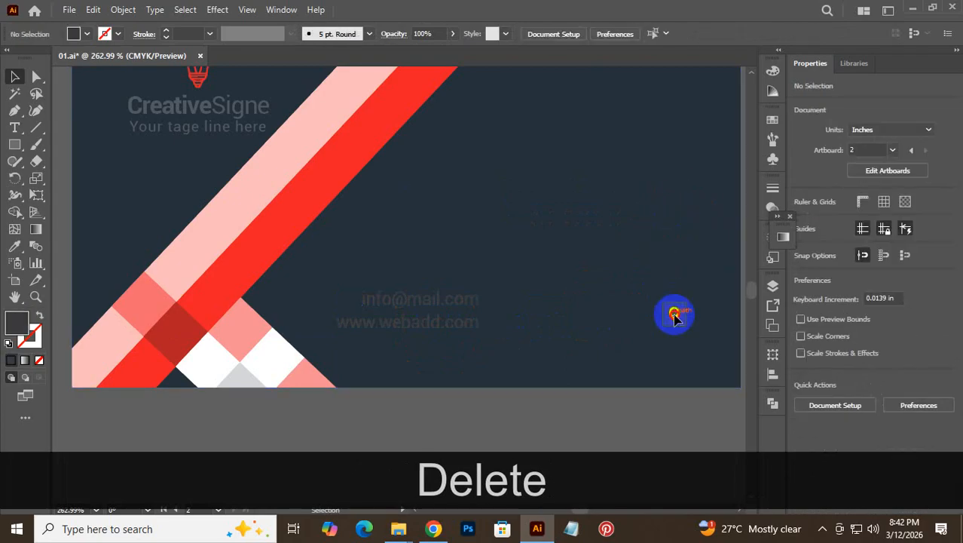
{"action": "key", "text": "Delete"}
- Make the two contact text lines white
{"action": "double_click", "coordinate": [446, 323]}
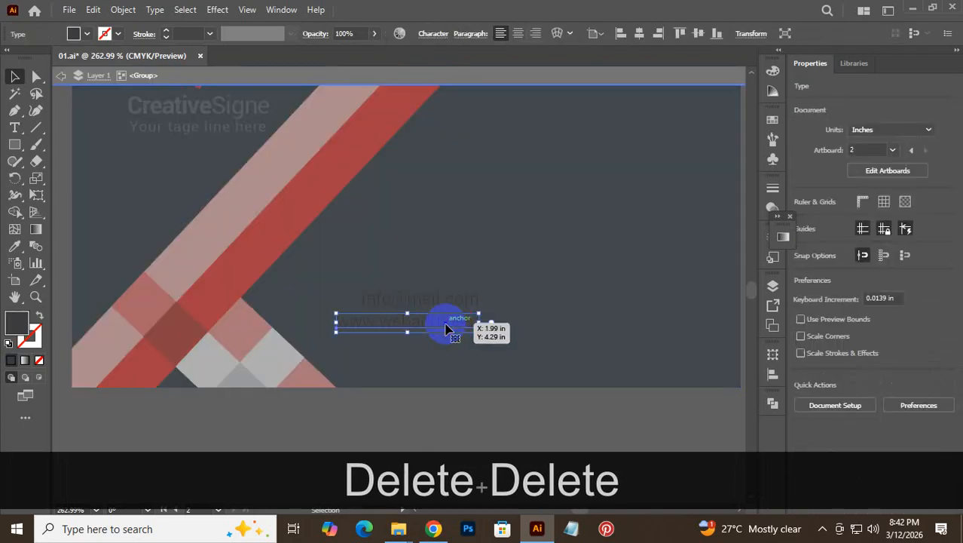
{"action": "left_click", "coordinate": [61, 76]}
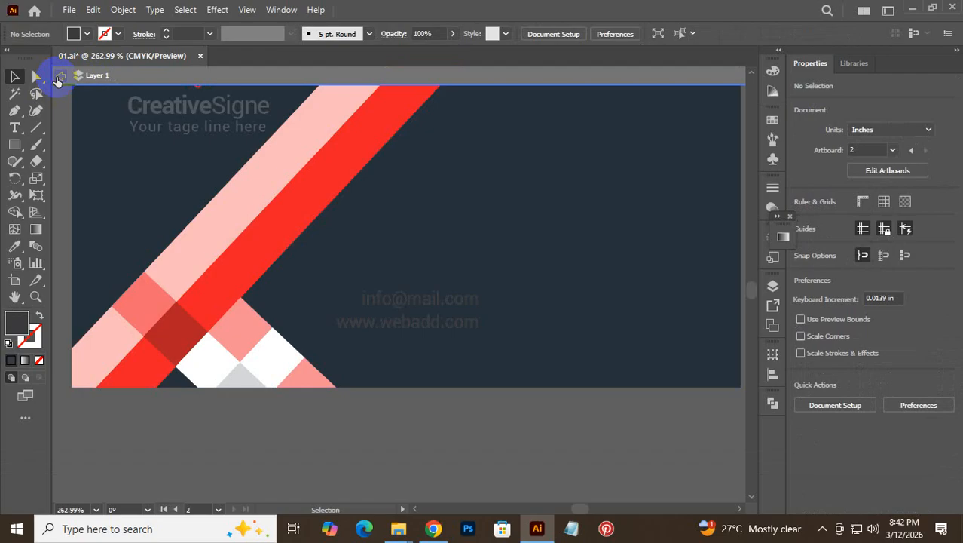
{"action": "left_click", "coordinate": [408, 324]}
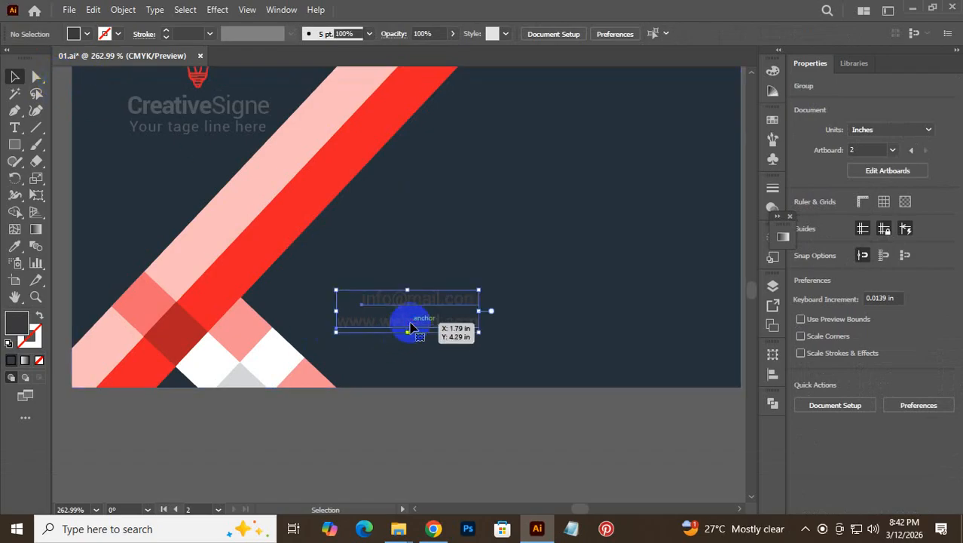
{"action": "right_click", "coordinate": [417, 328]}
{"action": "left_click", "coordinate": [86, 34]}
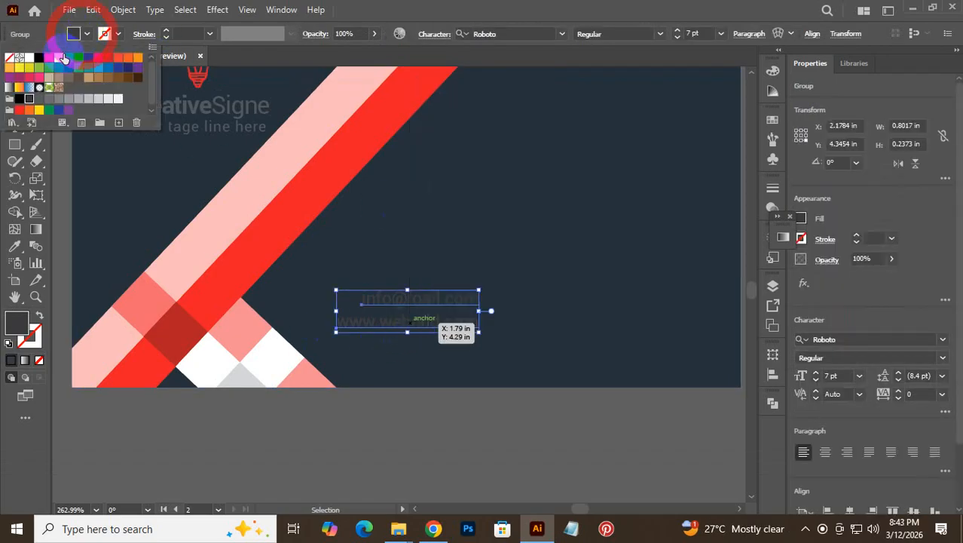
{"action": "left_click", "coordinate": [29, 59]}
{"action": "left_click", "coordinate": [603, 15]}
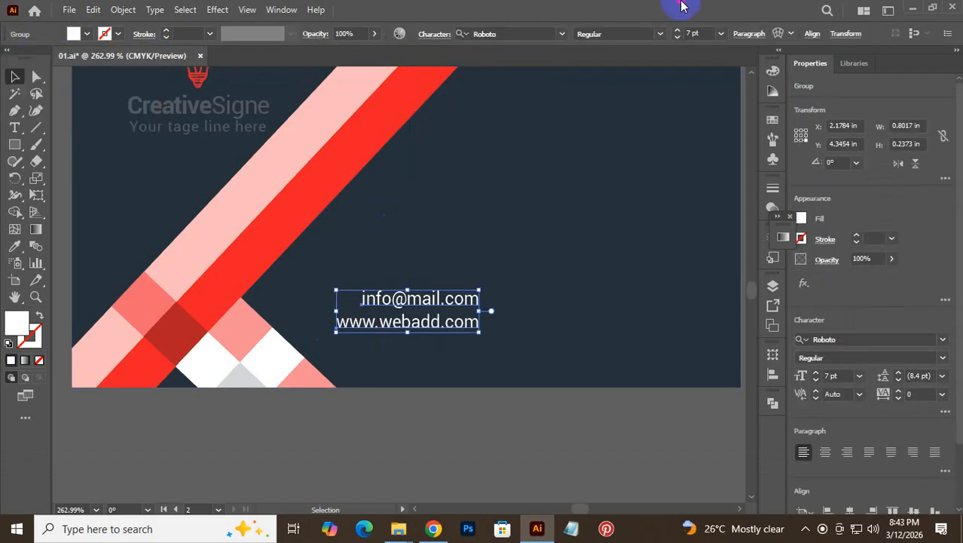
{"action": "right_click", "coordinate": [447, 312]}
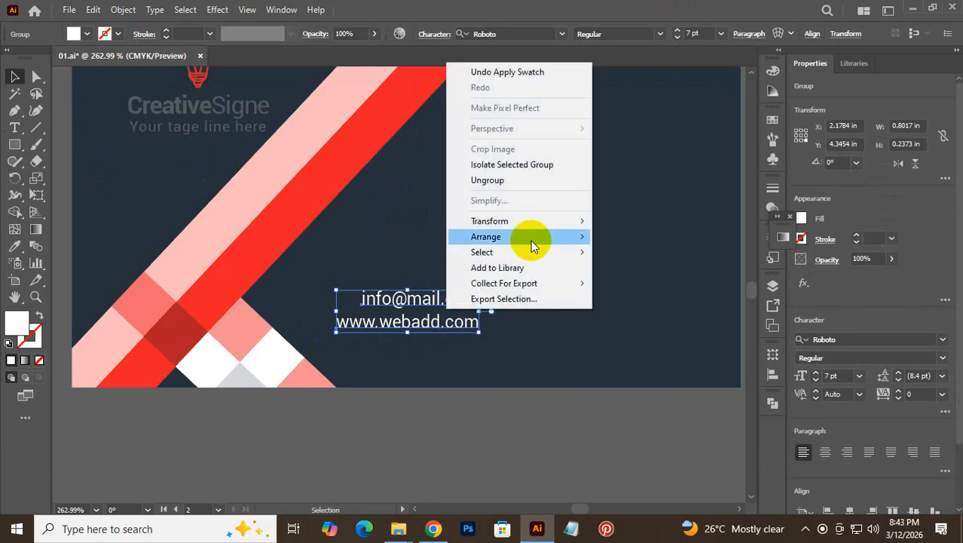
{"action": "left_click", "coordinate": [522, 180]}
{"action": "left_click", "coordinate": [525, 422]}
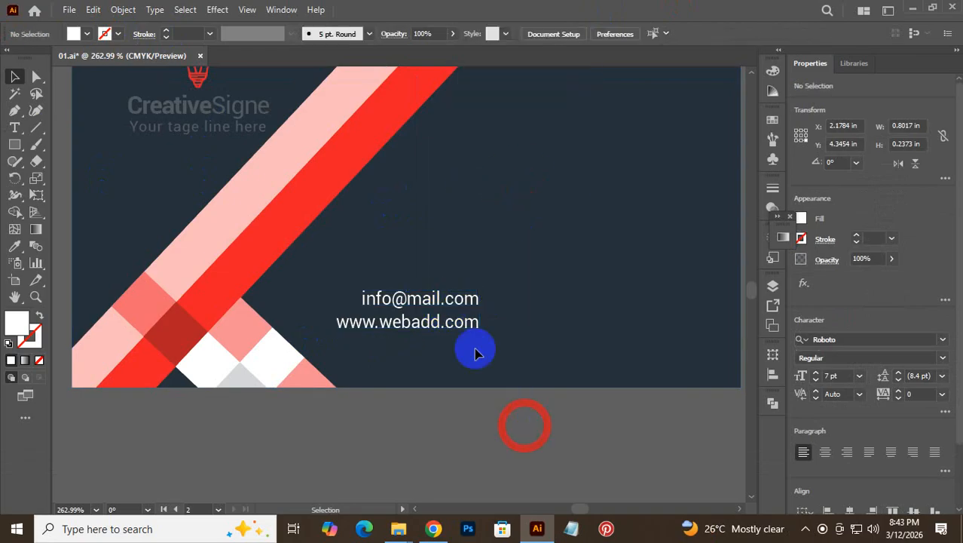
{"action": "left_click", "coordinate": [452, 305]}
{"action": "key", "text": "Delete"}
{"action": "left_click_drag", "start_coordinate": [458, 337], "coordinate": [629, 297]}
{"action": "left_click", "coordinate": [624, 436]}
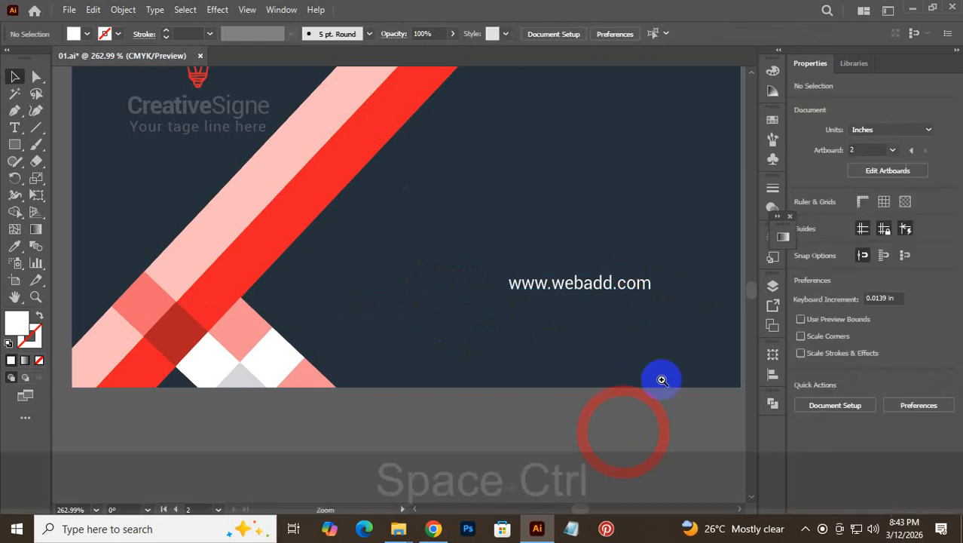
{"action": "left_click", "coordinate": [660, 378], "text": "ctrl+alt"}
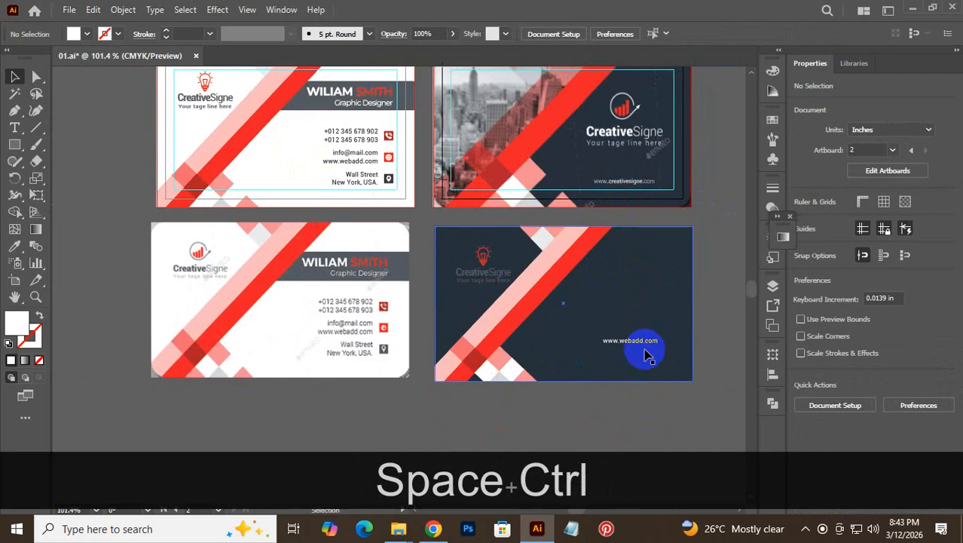
{"action": "left_click_drag", "start_coordinate": [643, 346], "coordinate": [637, 358]}
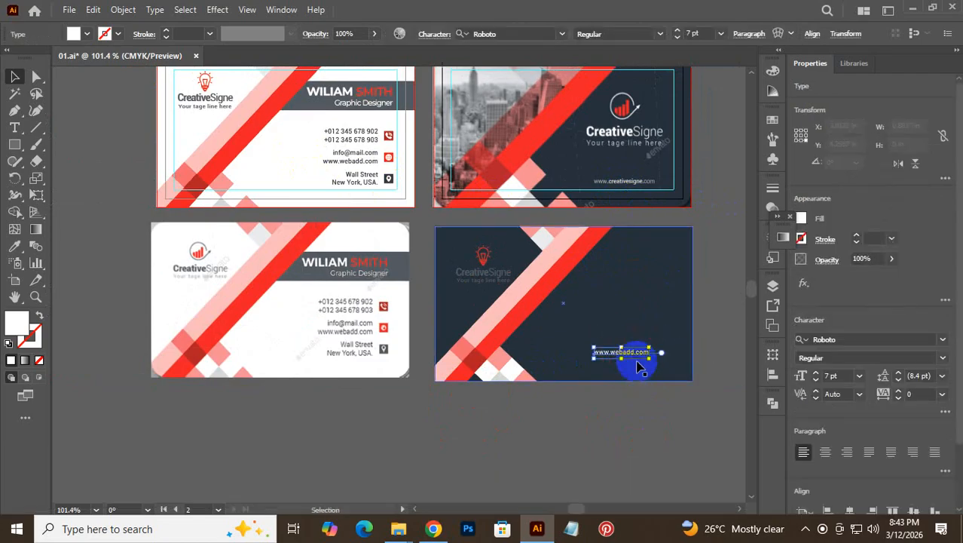
{"action": "left_click", "coordinate": [637, 398]}
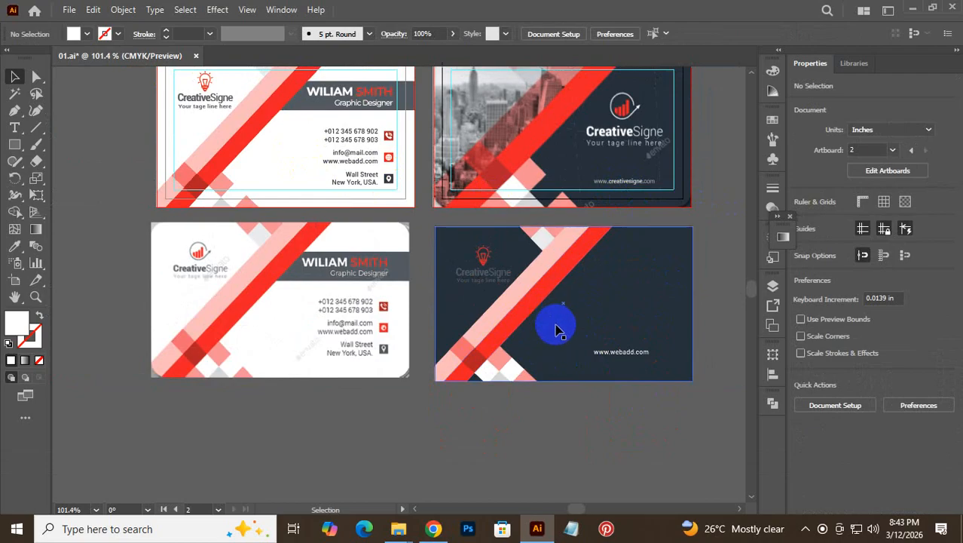
{"action": "scroll", "coordinate": [550, 328], "scroll_direction": "up", "scroll_amount": 3}
{"action": "left_click", "coordinate": [486, 349]}
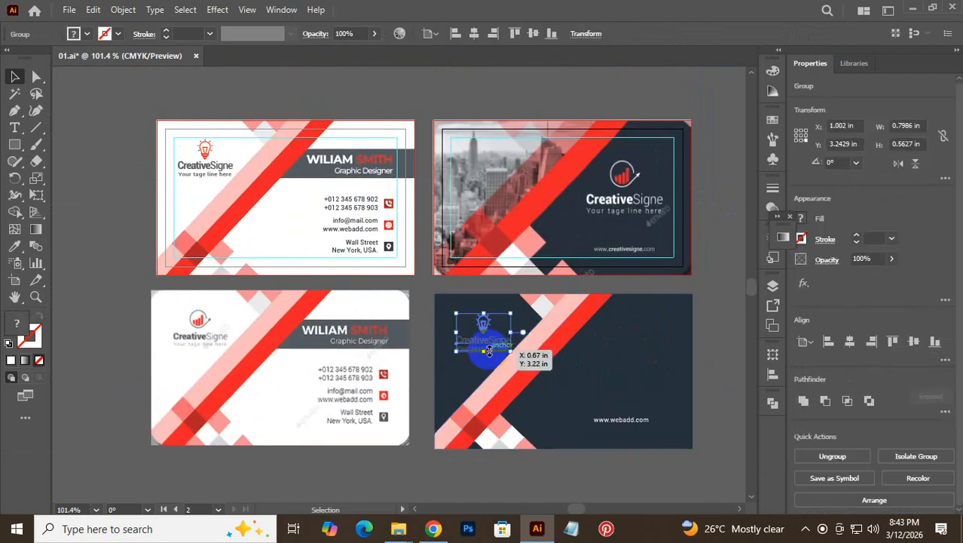
{"action": "left_click_drag", "start_coordinate": [489, 349], "coordinate": [593, 356]}
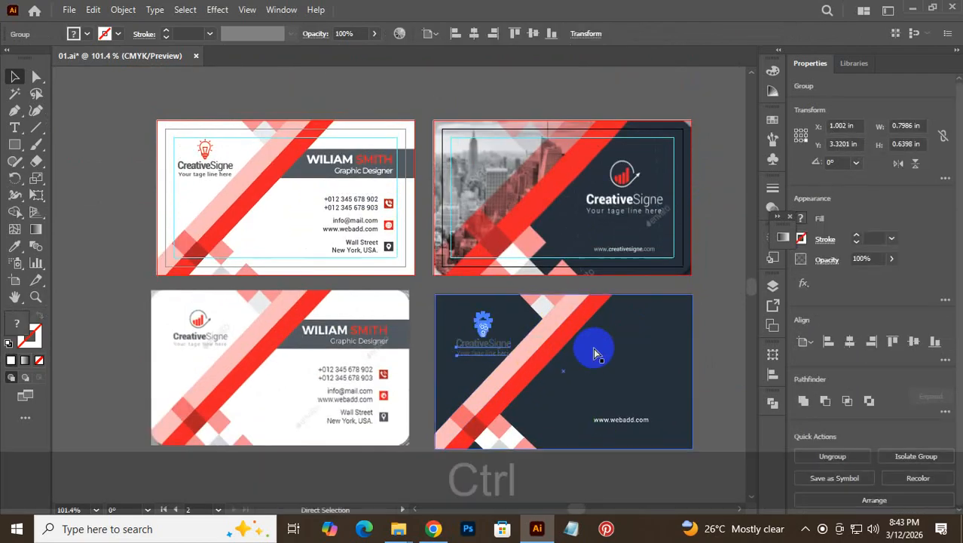
{"action": "key", "text": "ctrl+z"}
{"action": "left_click_drag", "start_coordinate": [484, 332], "coordinate": [629, 365]}
{"action": "left_click_drag", "start_coordinate": [651, 333], "coordinate": [671, 333]}
{"action": "left_click", "coordinate": [731, 370]}
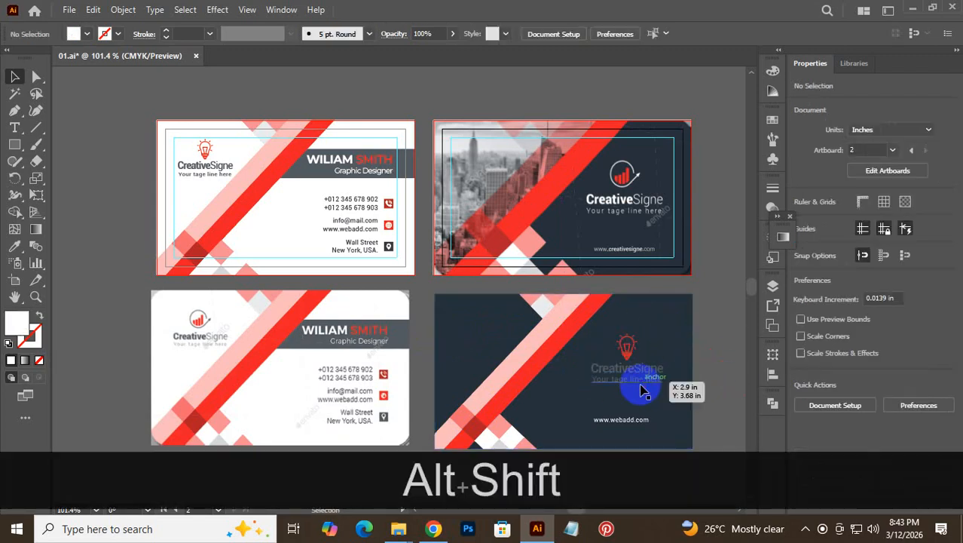
- Ungroup the CreativeSigne logo pieces
{"action": "left_click", "coordinate": [640, 389]}
{"action": "right_click", "coordinate": [640, 388]}
{"action": "left_click", "coordinate": [703, 419]}
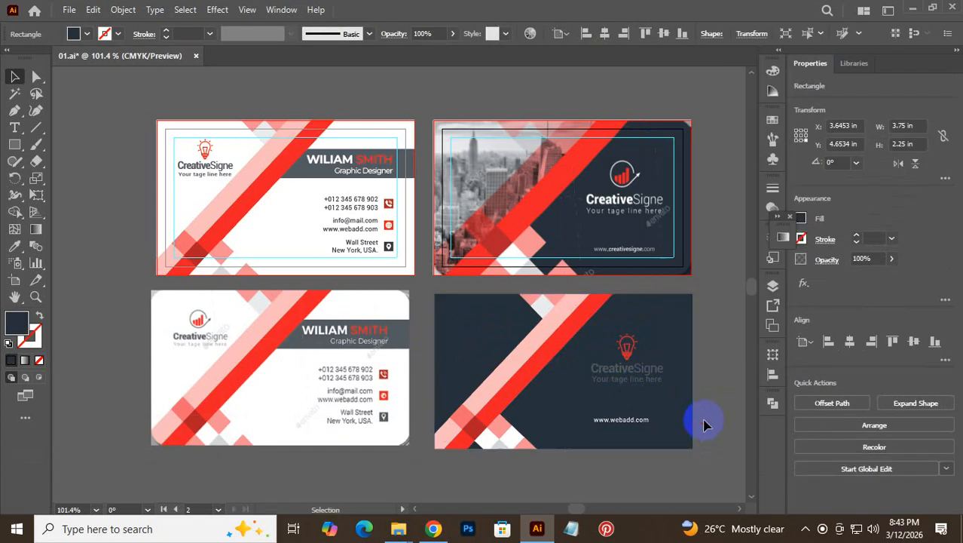
{"action": "right_click", "coordinate": [641, 380]}
{"action": "left_click", "coordinate": [663, 245]}
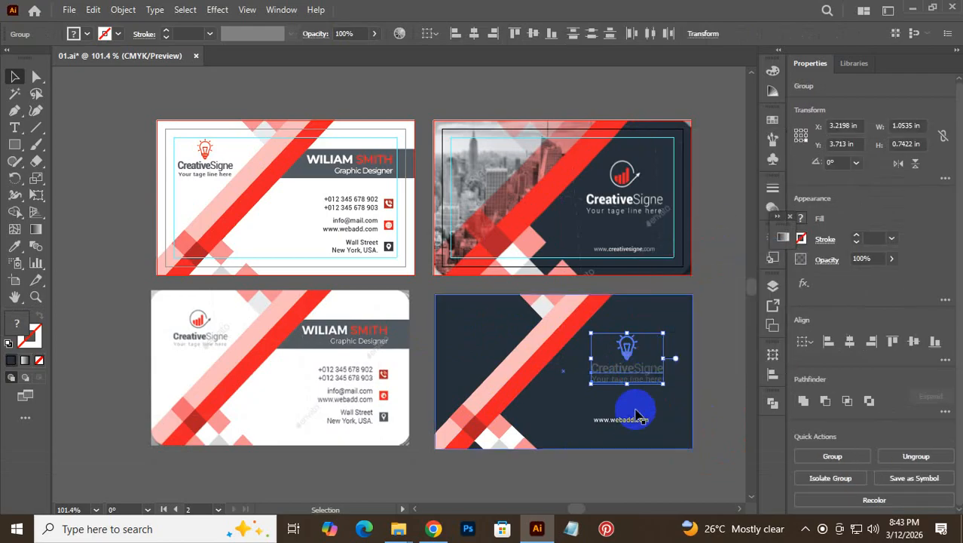
{"action": "left_click", "coordinate": [700, 360]}
- Make the CreativeSigne name white and ungroup the text from the bulb icon
{"action": "left_click_drag", "start_coordinate": [701, 363], "coordinate": [637, 383]}
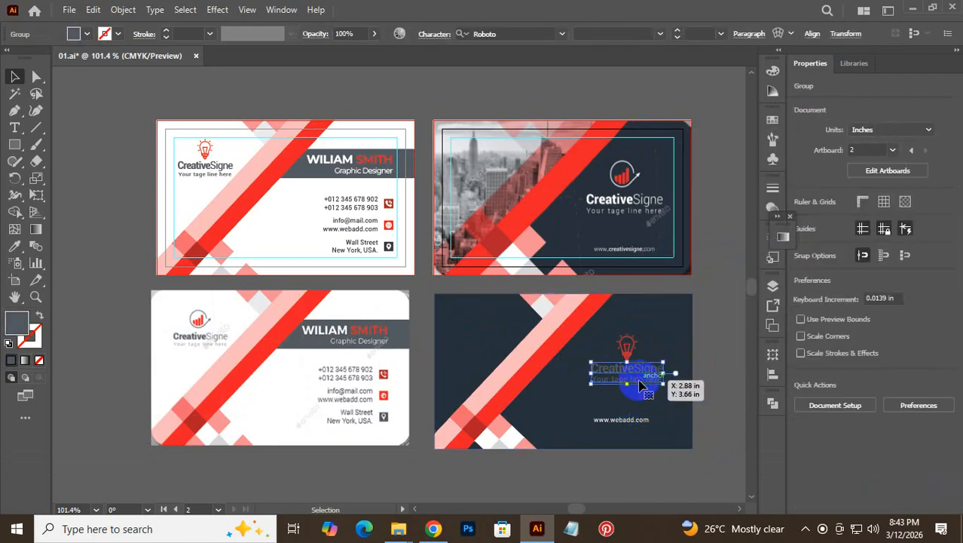
{"action": "left_click", "coordinate": [89, 36]}
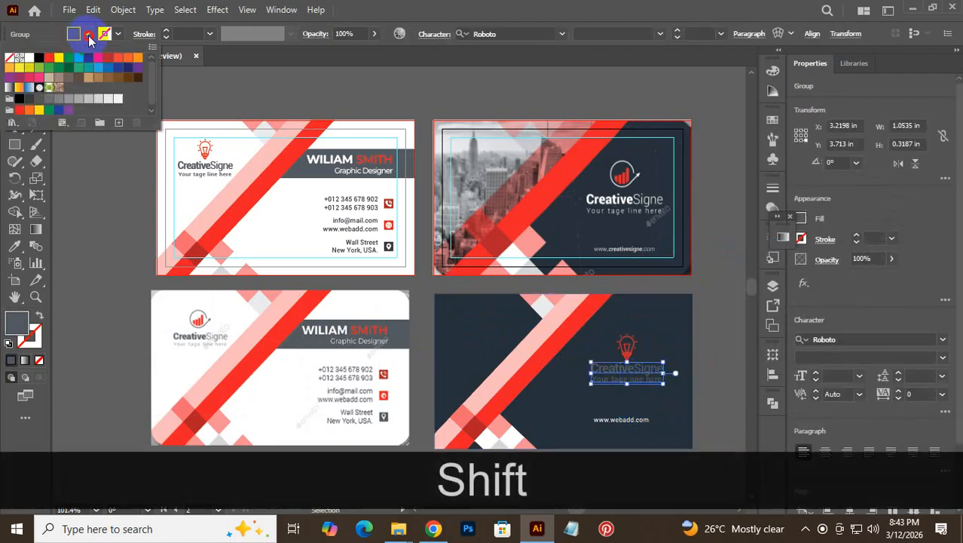
{"action": "left_click", "coordinate": [24, 60]}
{"action": "left_click", "coordinate": [703, 346]}
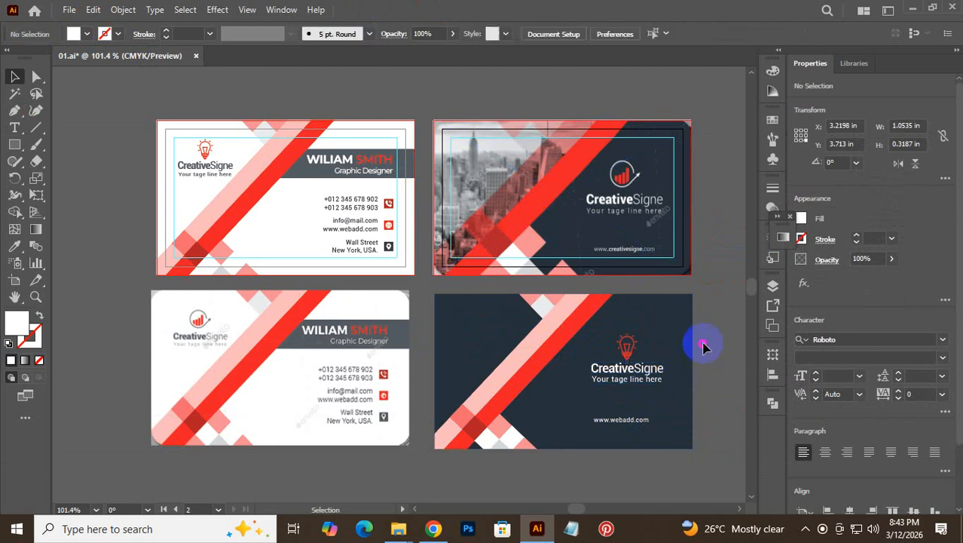
{"action": "left_click", "coordinate": [630, 368]}
{"action": "left_click", "coordinate": [627, 351], "text": "shift"}
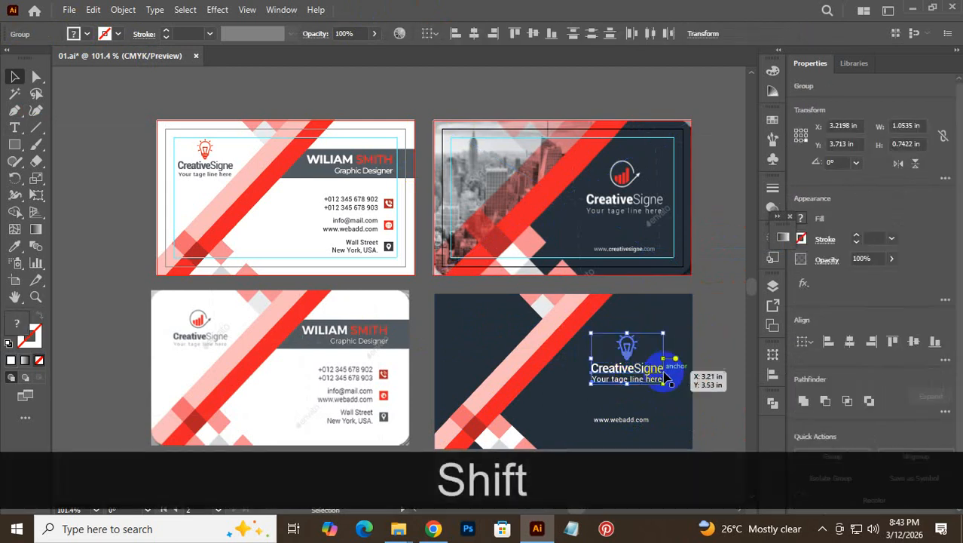
{"action": "key", "text": "ctrl+shift+g"}
{"action": "left_click", "coordinate": [711, 386]}
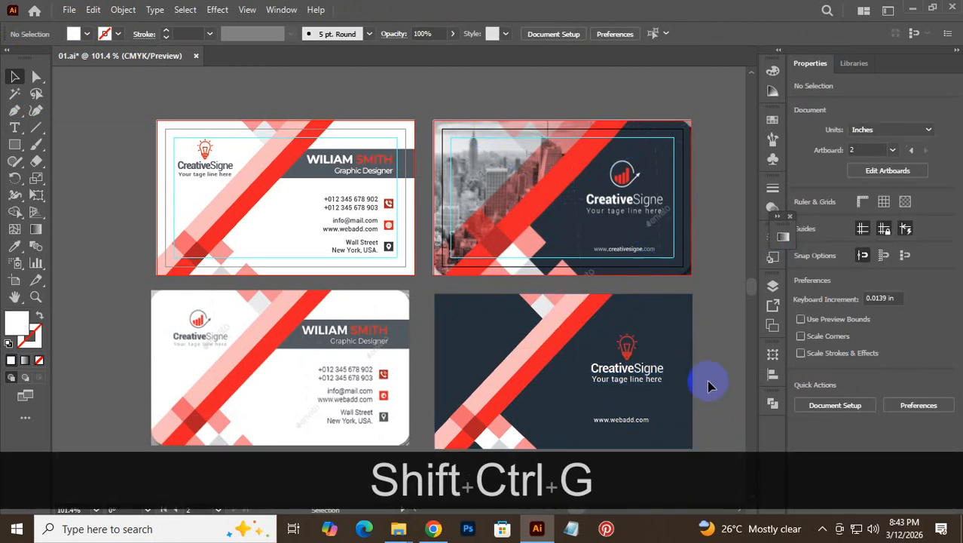
- Set the back side.jpg reference below the cards, then group and raise the navy card
{"action": "scroll", "coordinate": [667, 327], "scroll_direction": "down", "scroll_amount": 2}
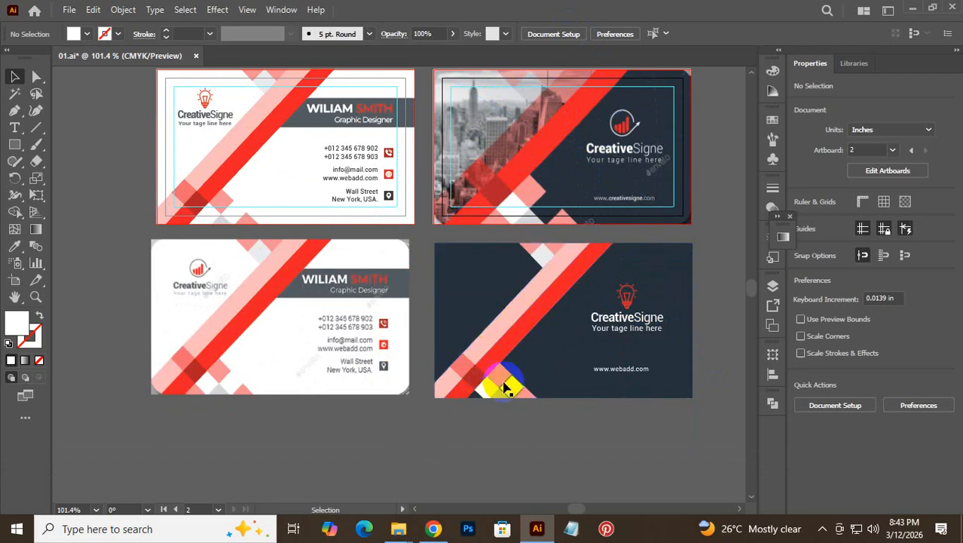
{"action": "left_click_drag", "start_coordinate": [567, 154], "coordinate": [564, 509]}
{"action": "left_click_drag", "start_coordinate": [556, 438], "coordinate": [562, 405]}
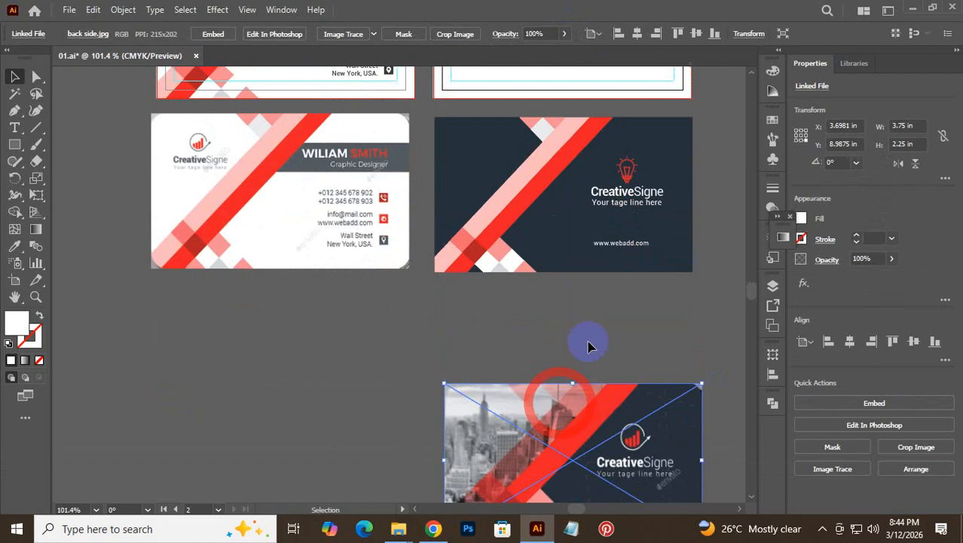
{"action": "left_click", "coordinate": [445, 127]}
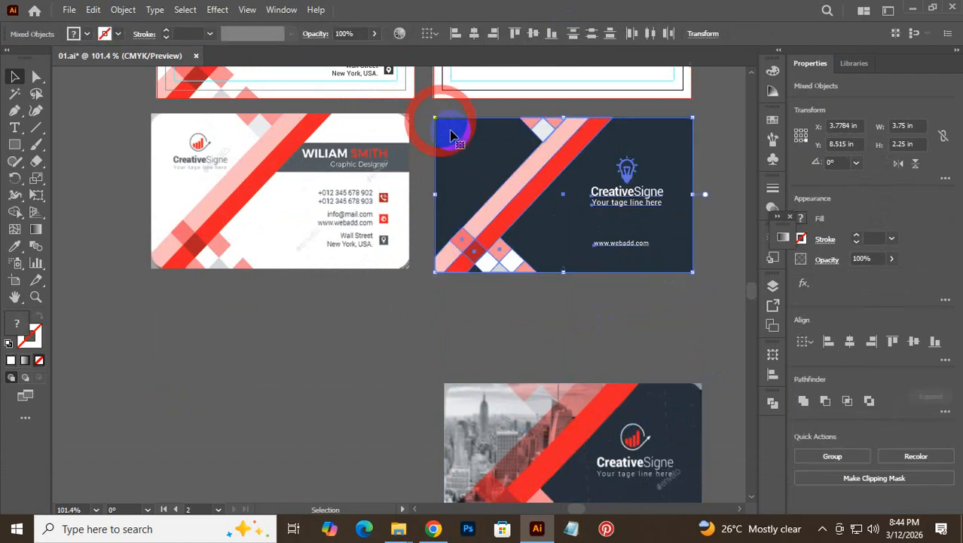
{"action": "key", "text": "ctrl"}
{"action": "key", "text": "ctrl+g"}
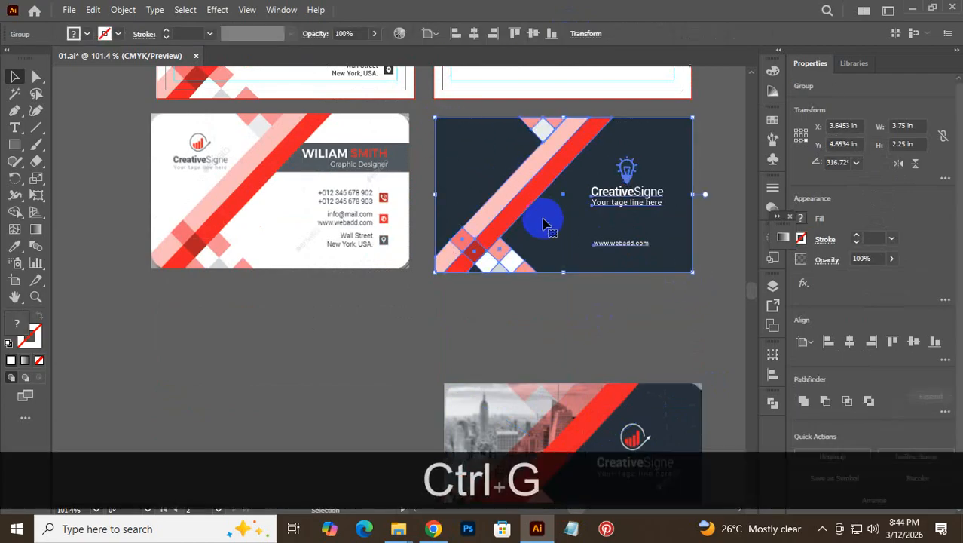
{"action": "left_click_drag", "start_coordinate": [533, 194], "coordinate": [511, 215]}
{"action": "key", "text": "space"}
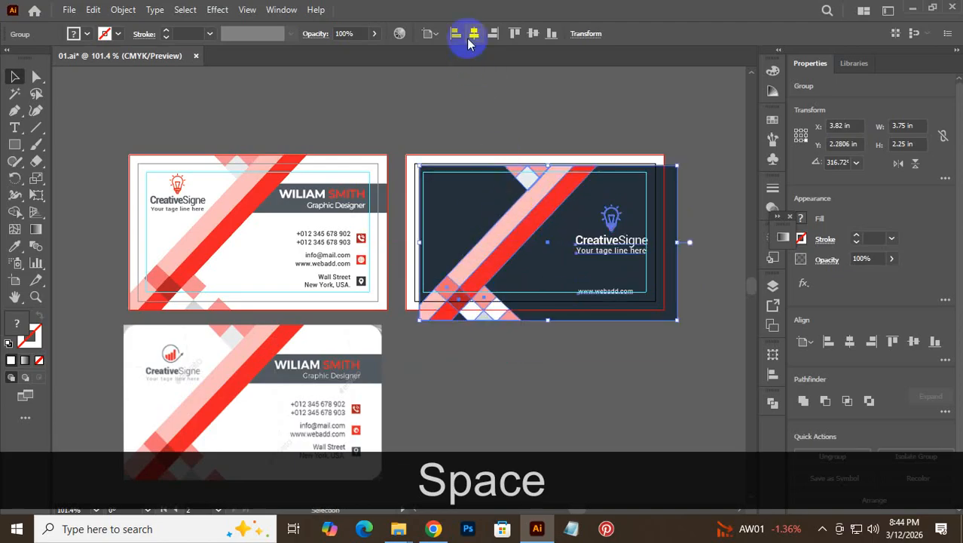
- Center the dark card vertically with the white front card
{"action": "left_click", "coordinate": [475, 34]}
{"action": "left_click", "coordinate": [533, 33]}
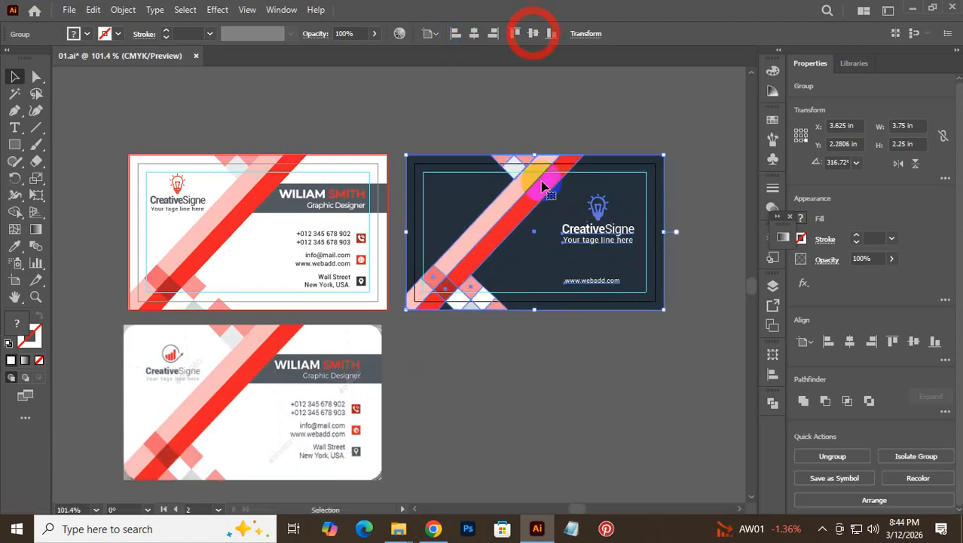
{"action": "key", "text": "ctrl+space"}
{"action": "left_click", "coordinate": [576, 262]}
{"action": "left_click_drag", "start_coordinate": [564, 307], "coordinate": [530, 256]}
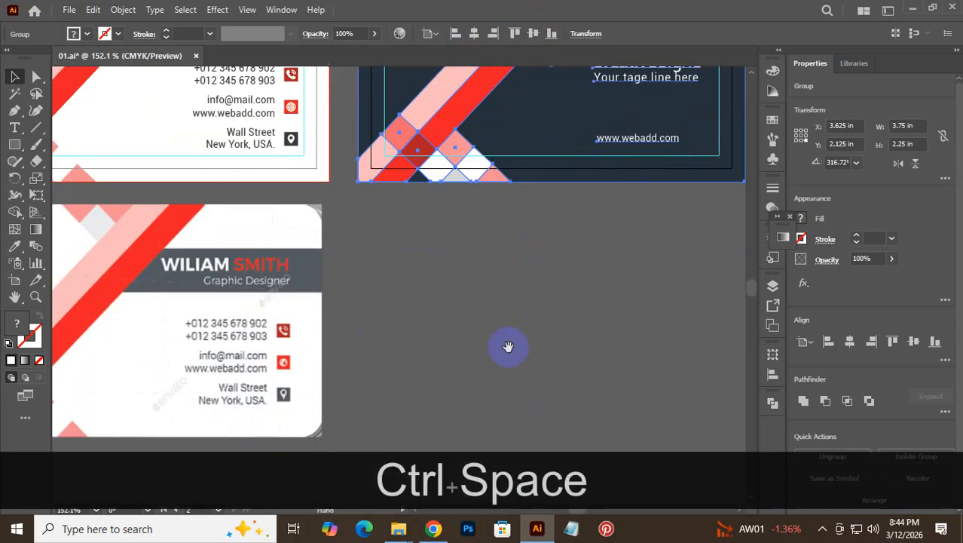
{"action": "key", "text": "ctrl+alt+space"}
{"action": "left_click_drag", "start_coordinate": [532, 347], "coordinate": [475, 359]}
- Move the back-side reference image up beside the lower white card
{"action": "left_click_drag", "start_coordinate": [510, 406], "coordinate": [499, 196]}
{"action": "left_click_drag", "start_coordinate": [463, 376], "coordinate": [461, 99]}
{"action": "key", "text": "space"}
{"action": "left_click_drag", "start_coordinate": [465, 135], "coordinate": [454, 357]}
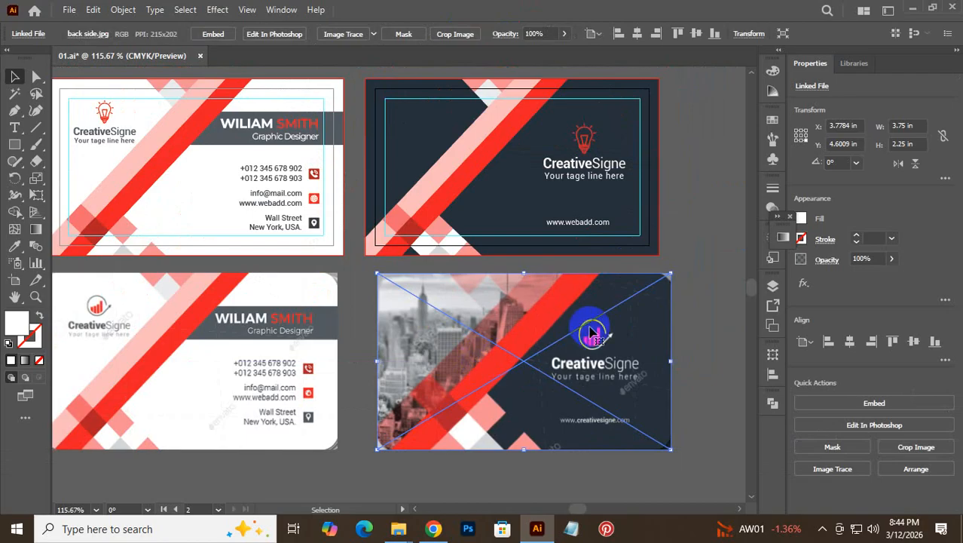
{"action": "left_click", "coordinate": [731, 258]}
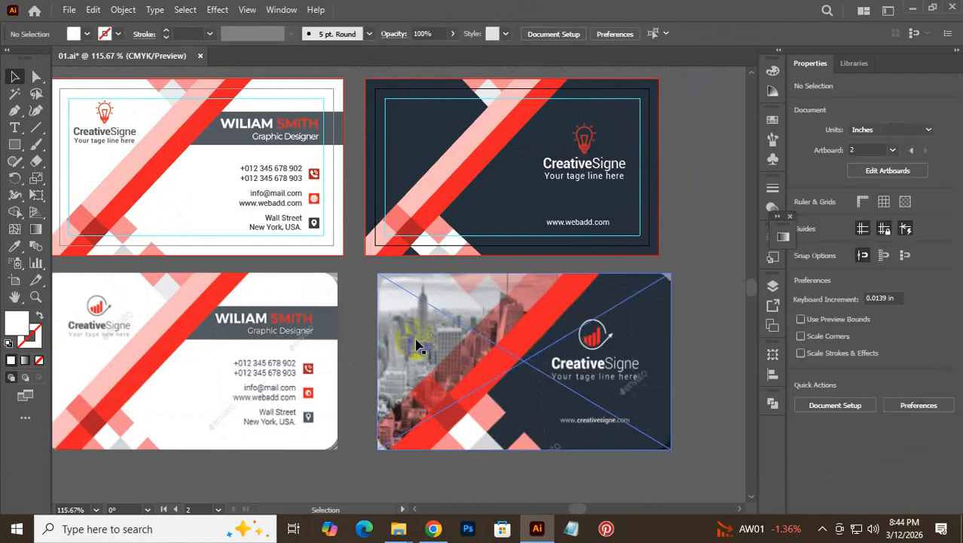
- Open Freepik in a new browser tab and search for 'city'
{"action": "left_click", "coordinate": [435, 529]}
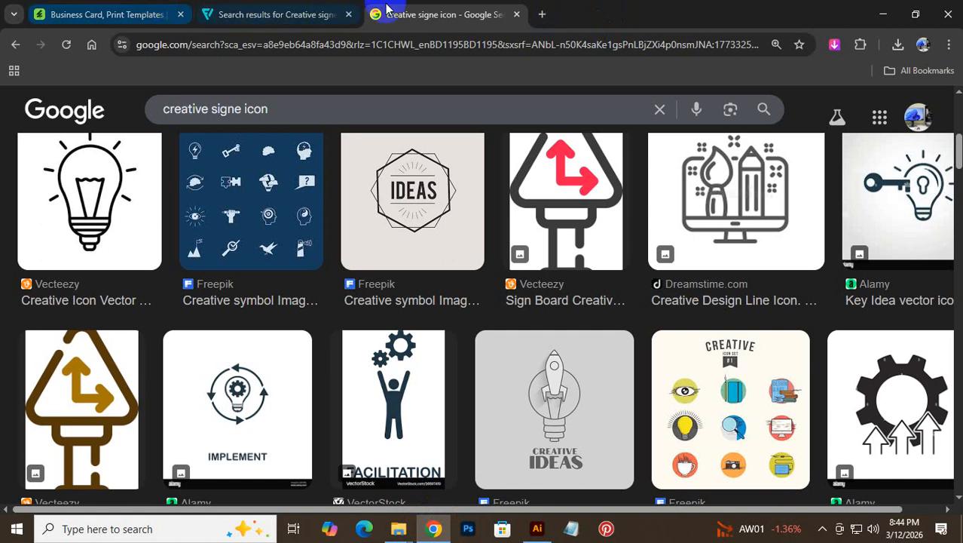
{"action": "left_click", "coordinate": [539, 14]}
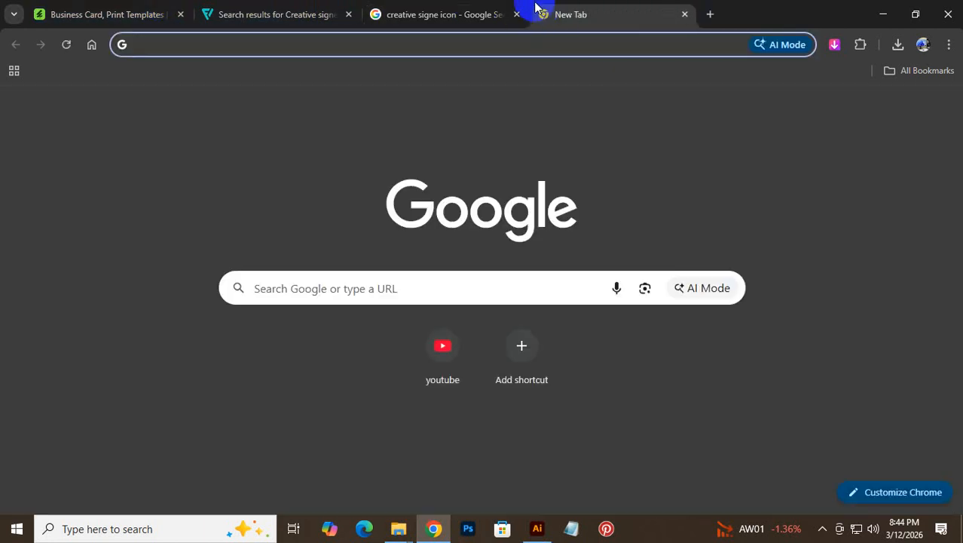
{"action": "type", "text": "free"}
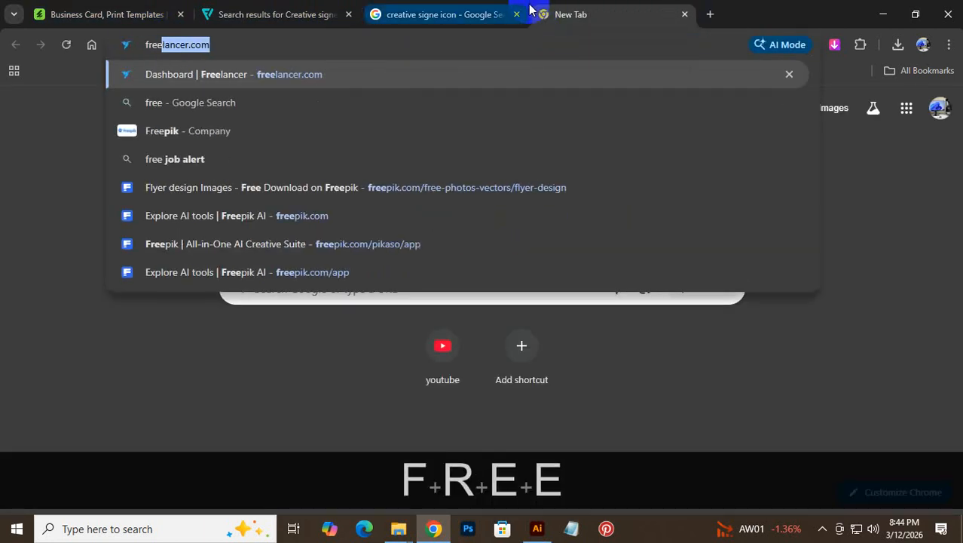
{"action": "type", "text": "pik"}
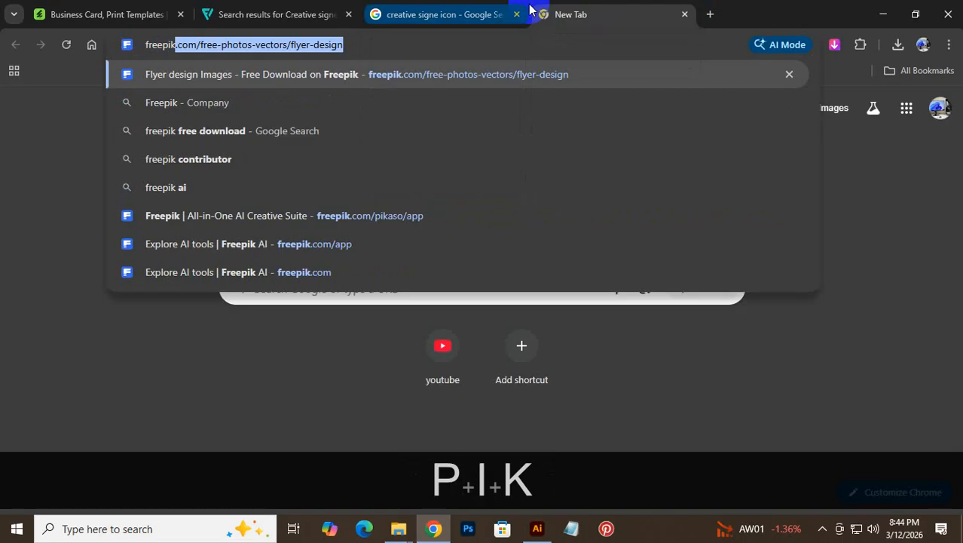
{"action": "key", "text": "shift+Return"}
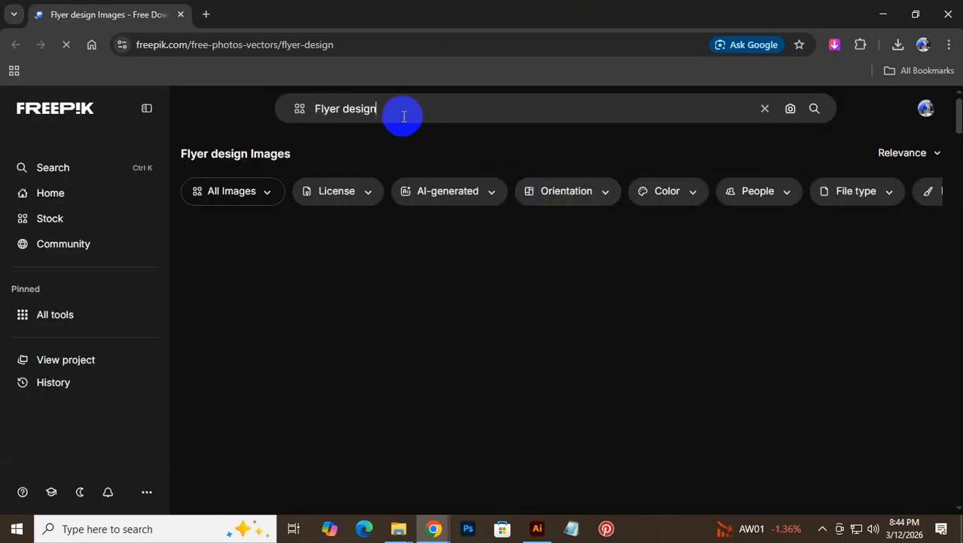
{"action": "left_click_drag", "start_coordinate": [370, 108], "coordinate": [265, 125]}
{"action": "type", "text": "c"}
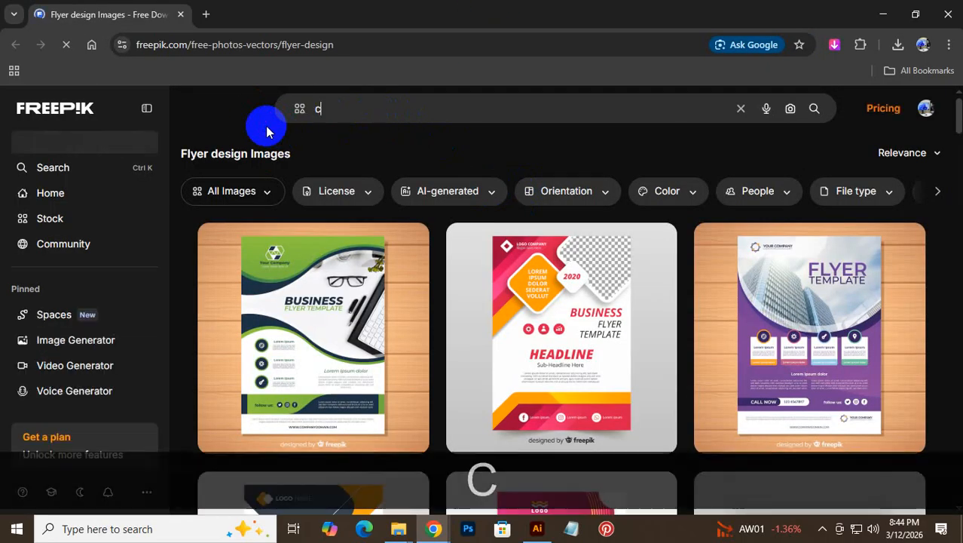
{"action": "type", "text": "ity"}
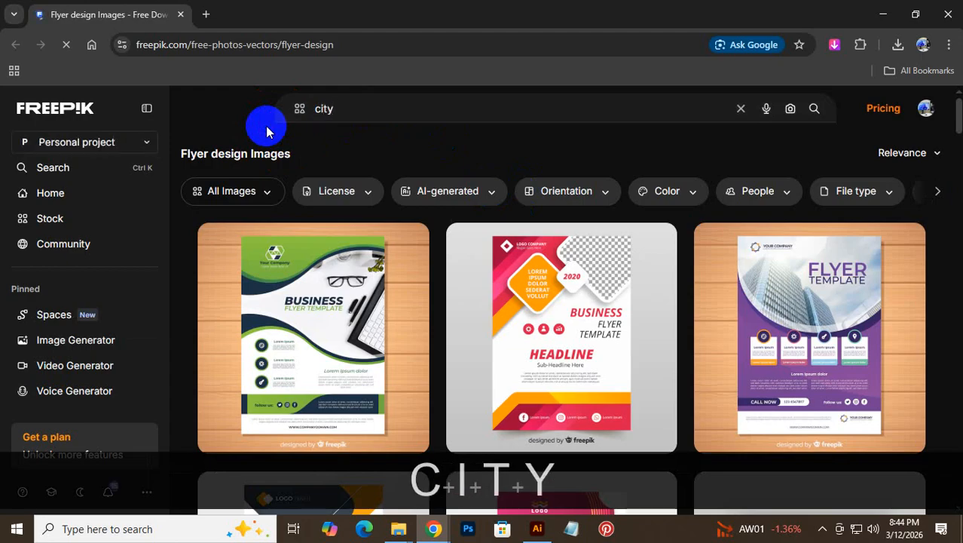
{"action": "key", "text": "Return"}
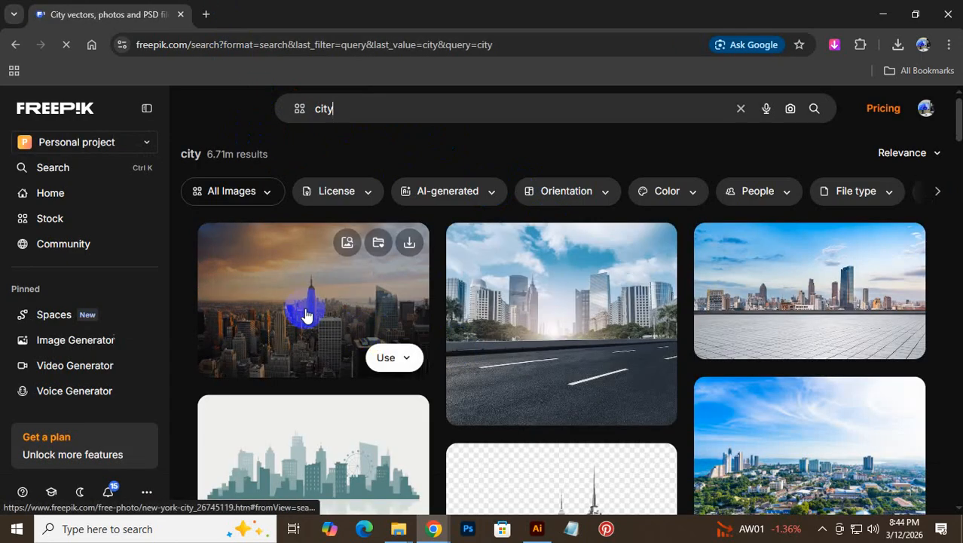
- Browse the city results and download the Midtown Manhattan photo
{"action": "left_click", "coordinate": [537, 528]}
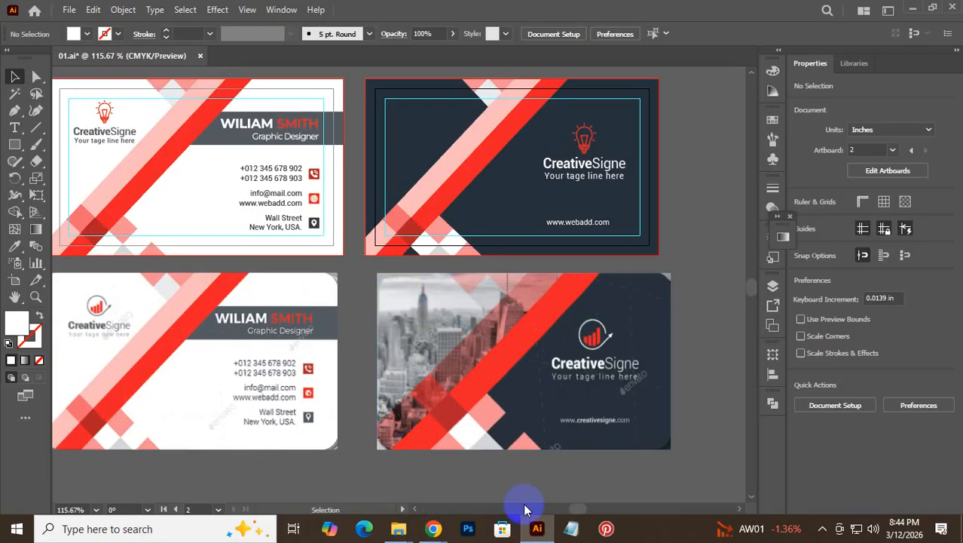
{"action": "mouse_move", "coordinate": [435, 530]}
{"action": "left_click", "coordinate": [490, 479]}
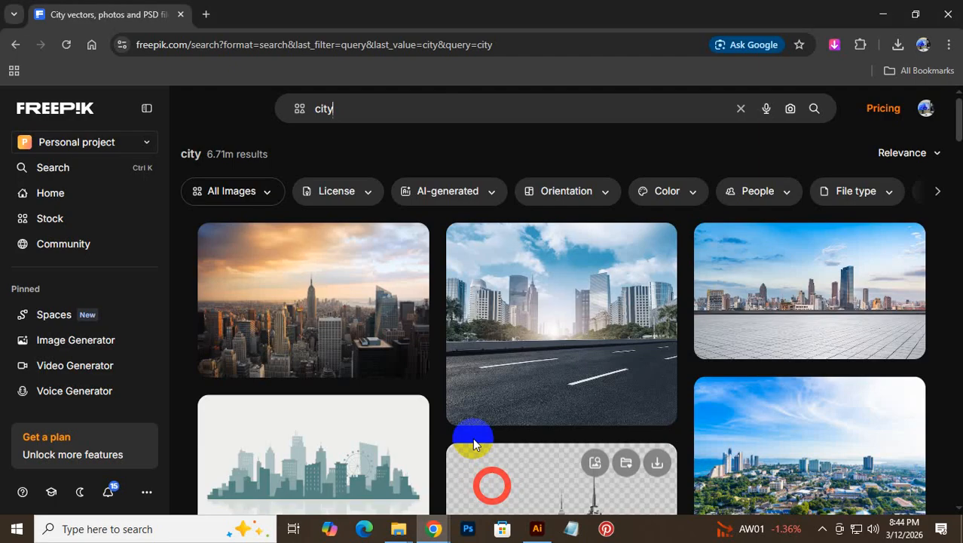
{"action": "scroll", "coordinate": [452, 421], "scroll_direction": "down", "scroll_amount": 4}
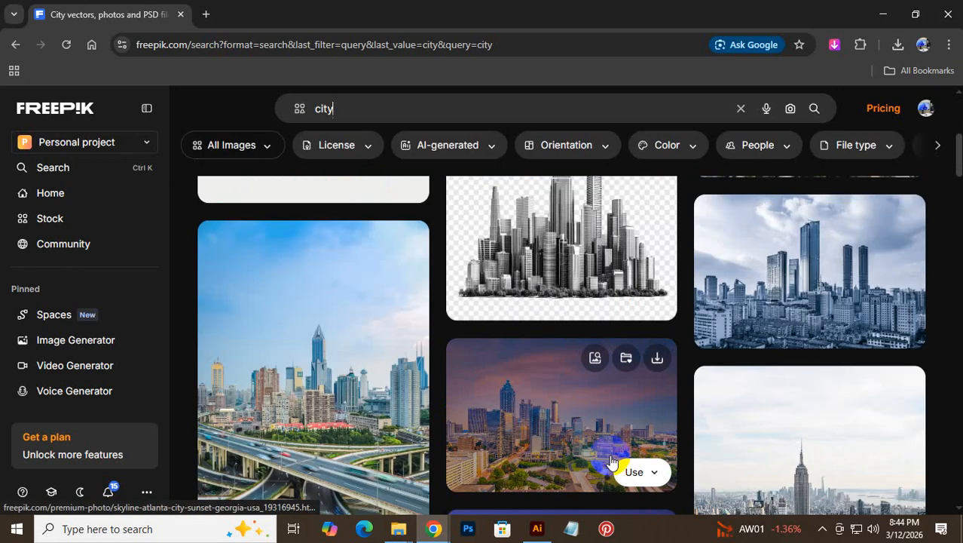
{"action": "scroll", "coordinate": [608, 457], "scroll_direction": "down", "scroll_amount": 2}
{"action": "scroll", "coordinate": [838, 426], "scroll_direction": "down", "scroll_amount": 10}
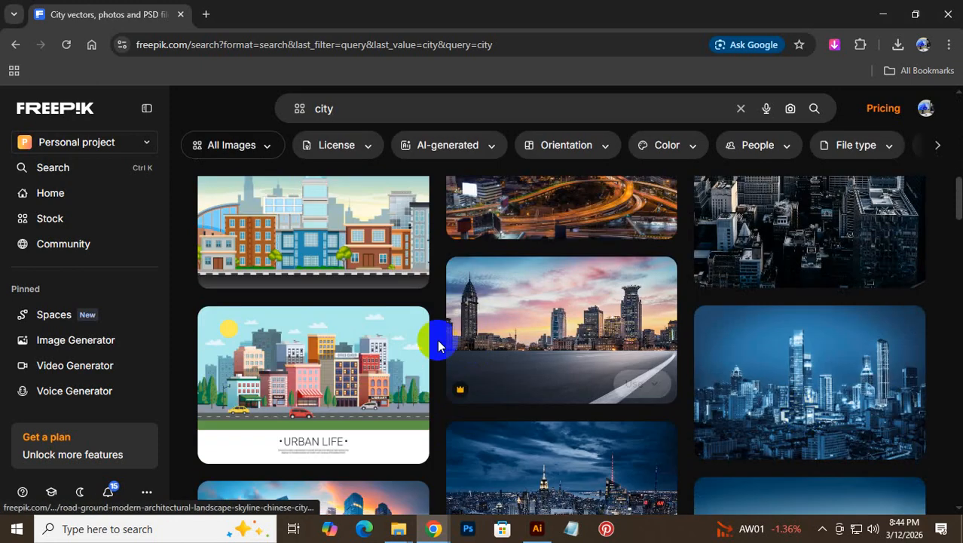
{"action": "scroll", "coordinate": [429, 365], "scroll_direction": "down", "scroll_amount": 10}
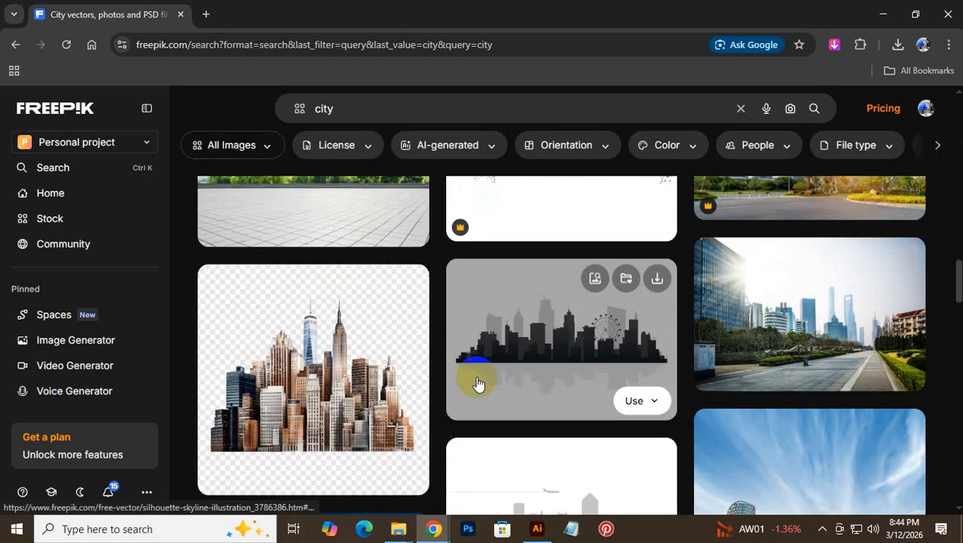
{"action": "scroll", "coordinate": [482, 390], "scroll_direction": "up", "scroll_amount": 20}
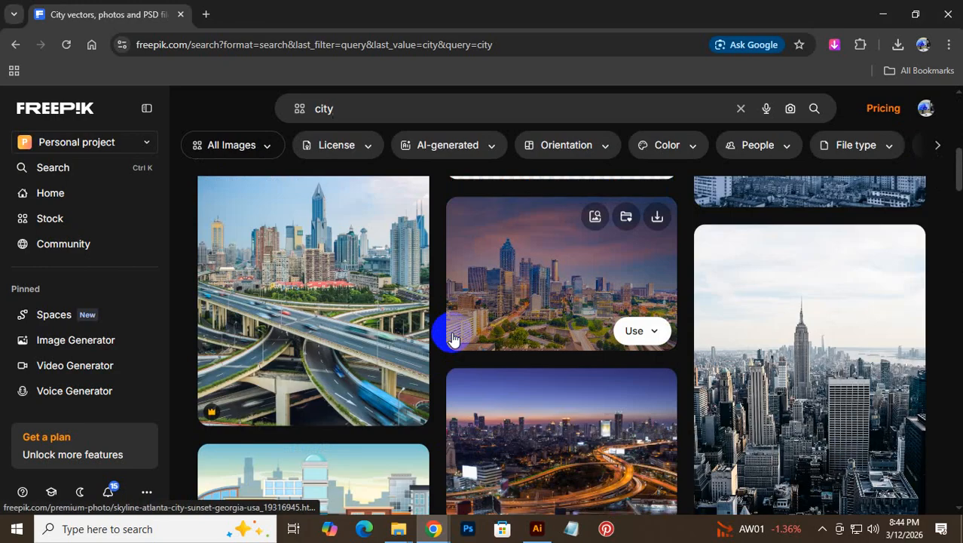
{"action": "scroll", "coordinate": [450, 339], "scroll_direction": "down", "scroll_amount": 5}
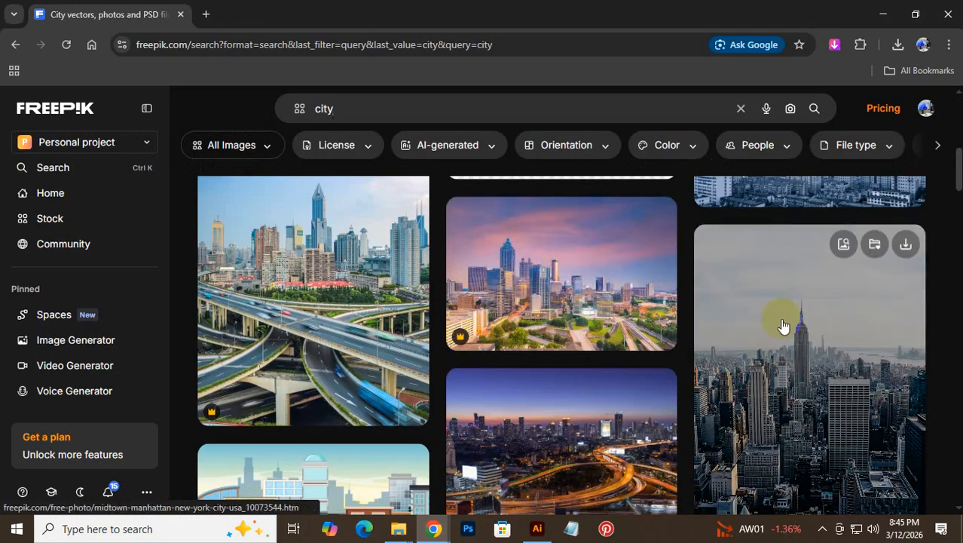
{"action": "left_click", "coordinate": [801, 322]}
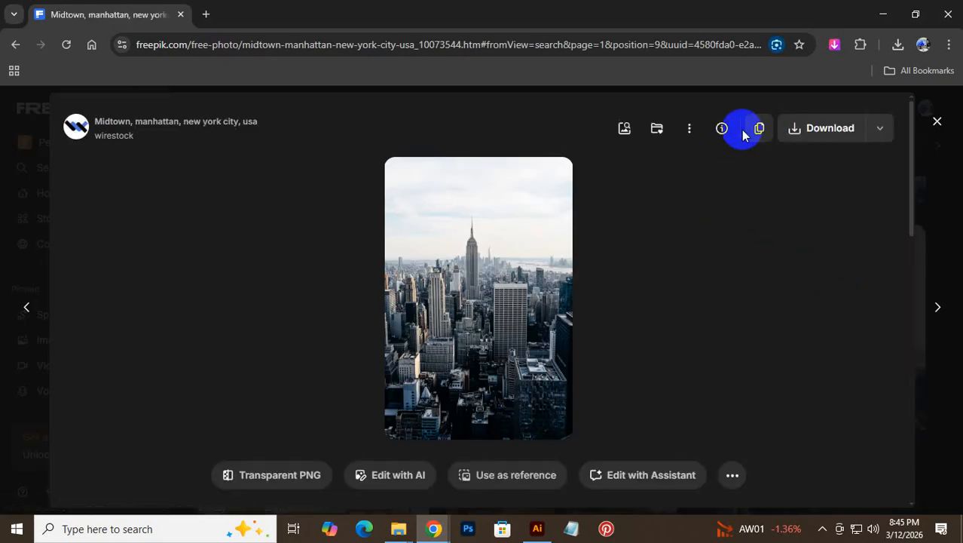
{"action": "left_click", "coordinate": [810, 143]}
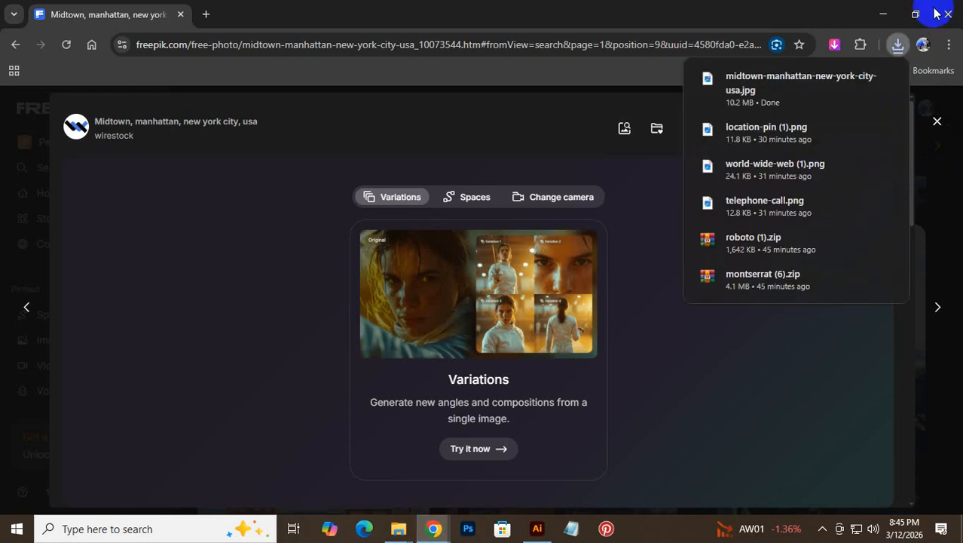
- Drag the downloaded Manhattan photo from its folder into the Illustrator document
{"action": "left_click", "coordinate": [859, 81]}
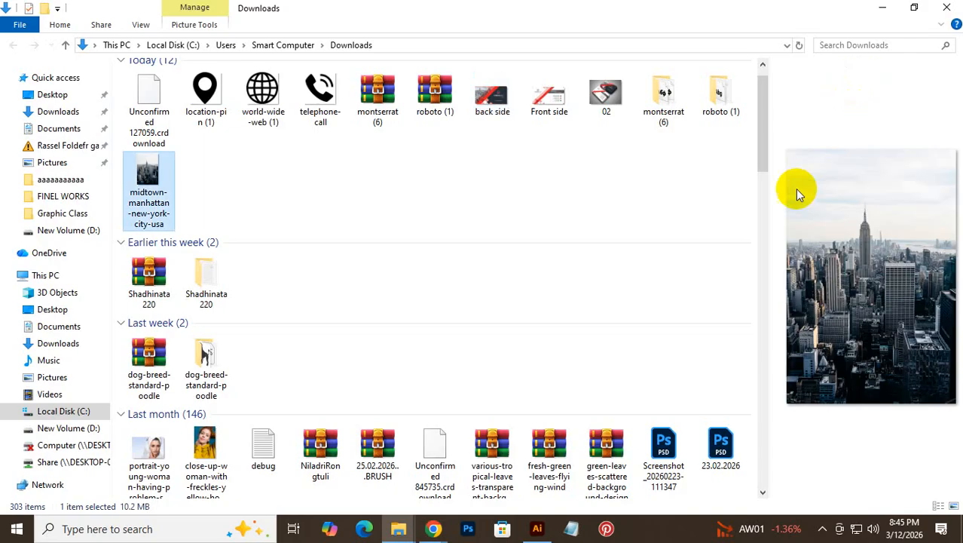
{"action": "left_click_drag", "start_coordinate": [139, 190], "coordinate": [602, 370]}
{"action": "key", "text": "ctrl+alt+space"}
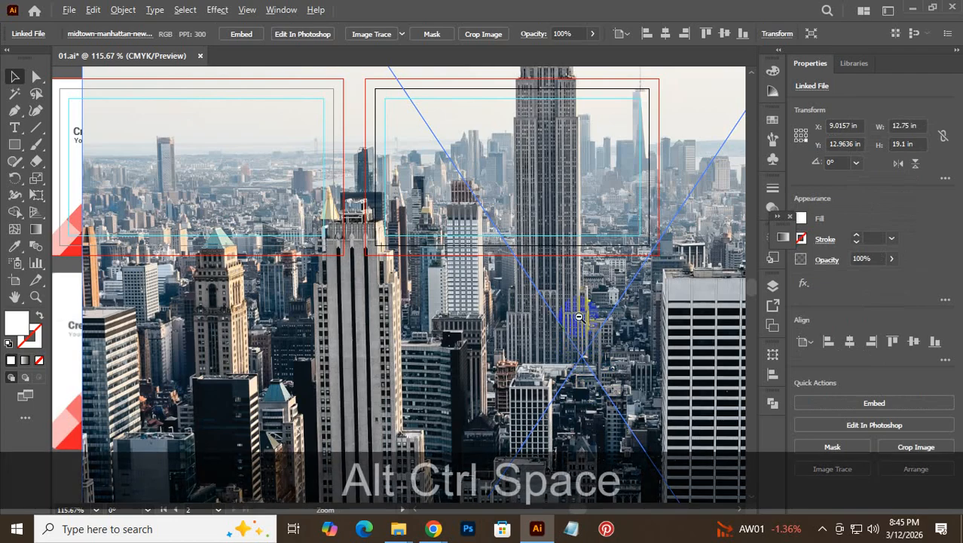
- Shrink the Manhattan photo to about 1.82 × 2.72 in over the lower-left card
{"action": "left_click_drag", "start_coordinate": [575, 308], "coordinate": [322, 407]}
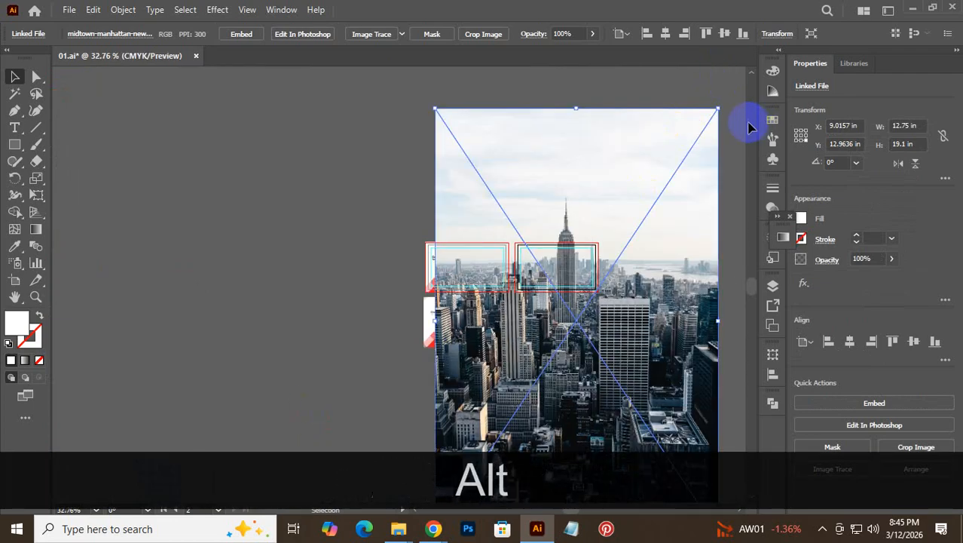
{"action": "left_click_drag", "start_coordinate": [716, 110], "coordinate": [618, 295]}
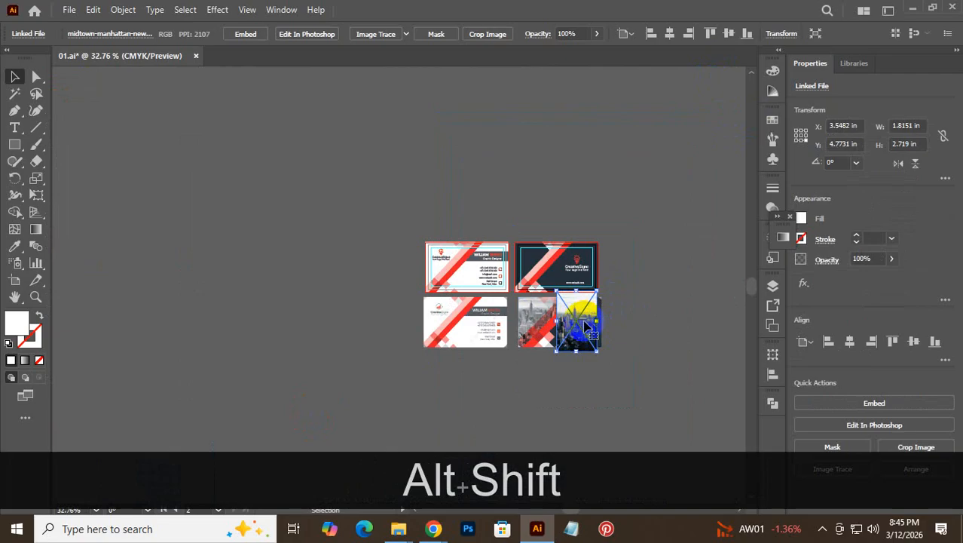
{"action": "left_click_drag", "start_coordinate": [587, 325], "coordinate": [446, 312]}
{"action": "key", "text": "ctrl+space"}
{"action": "left_click", "coordinate": [563, 303]}
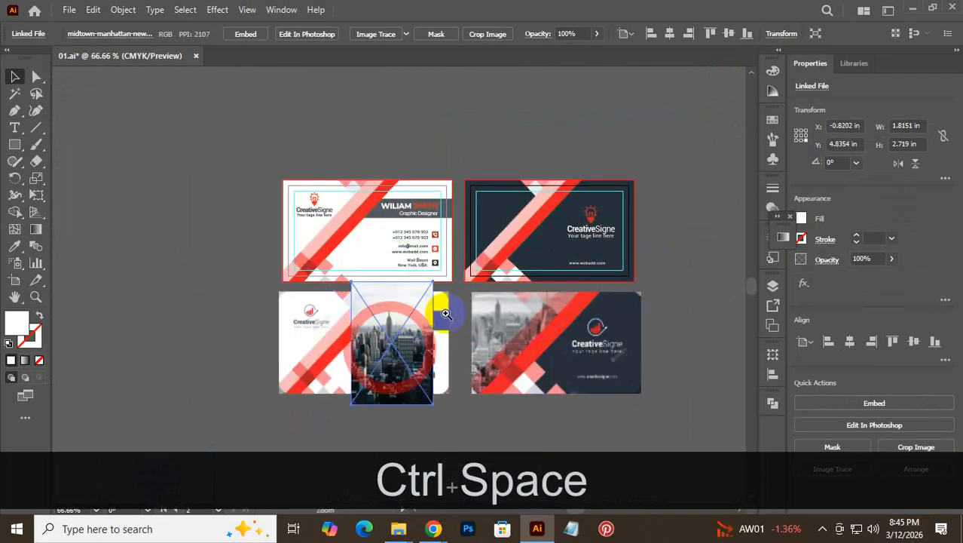
{"action": "left_click", "coordinate": [445, 312]}
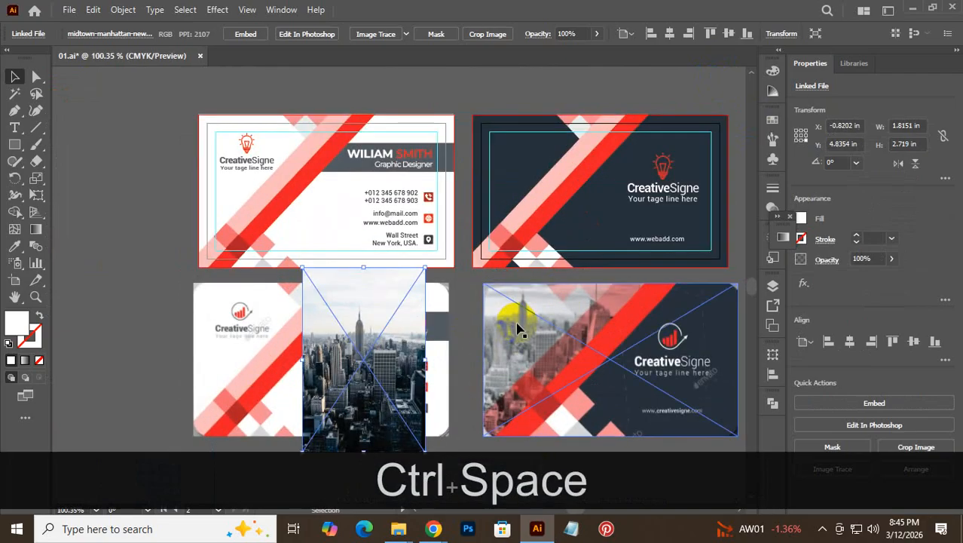
{"action": "left_click", "coordinate": [232, 81]}
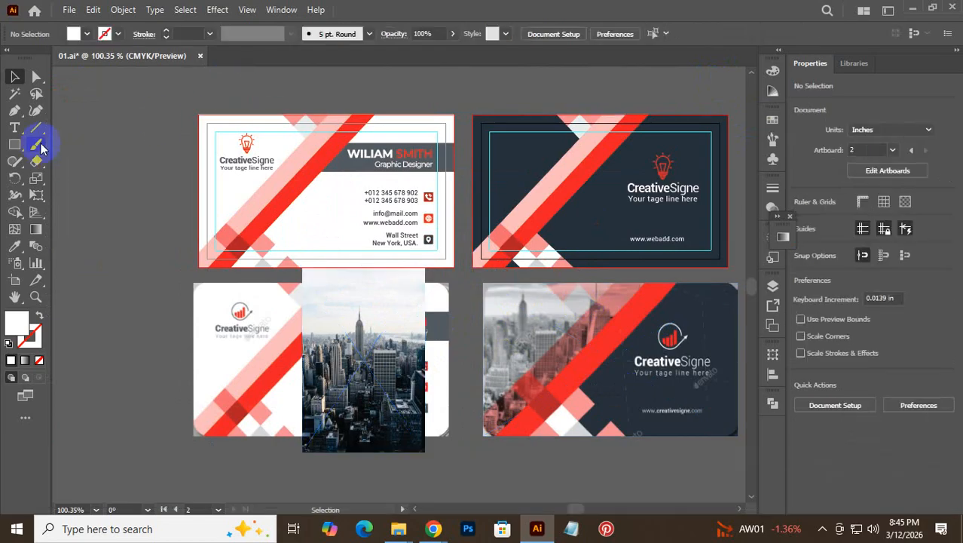
- Draw a three-point Pen triangle from the light stripe's bottom to the navy card's left corners
{"action": "left_click", "coordinate": [15, 110]}
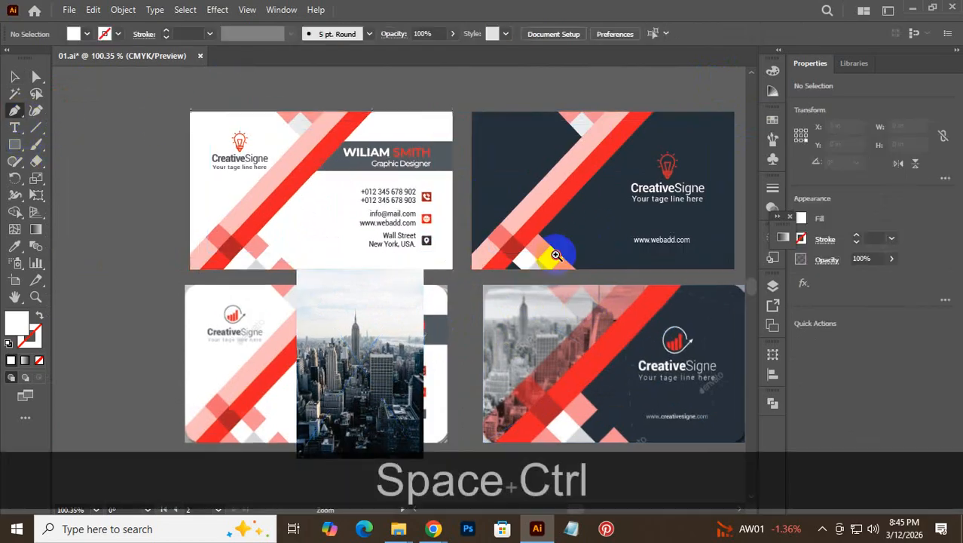
{"action": "left_click", "coordinate": [567, 260]}
{"action": "left_click", "coordinate": [476, 329]}
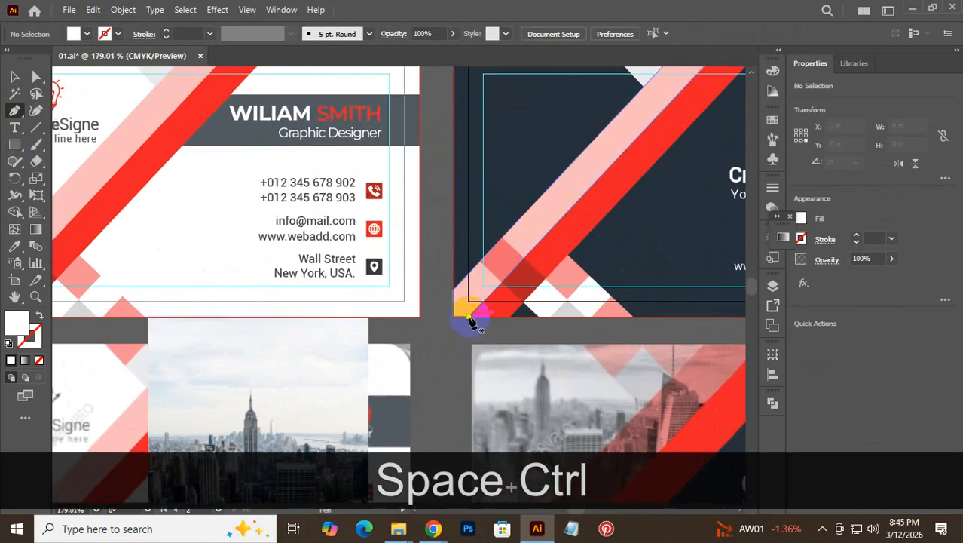
{"action": "left_click", "coordinate": [470, 316]}
{"action": "left_click_drag", "start_coordinate": [623, 183], "coordinate": [537, 348]}
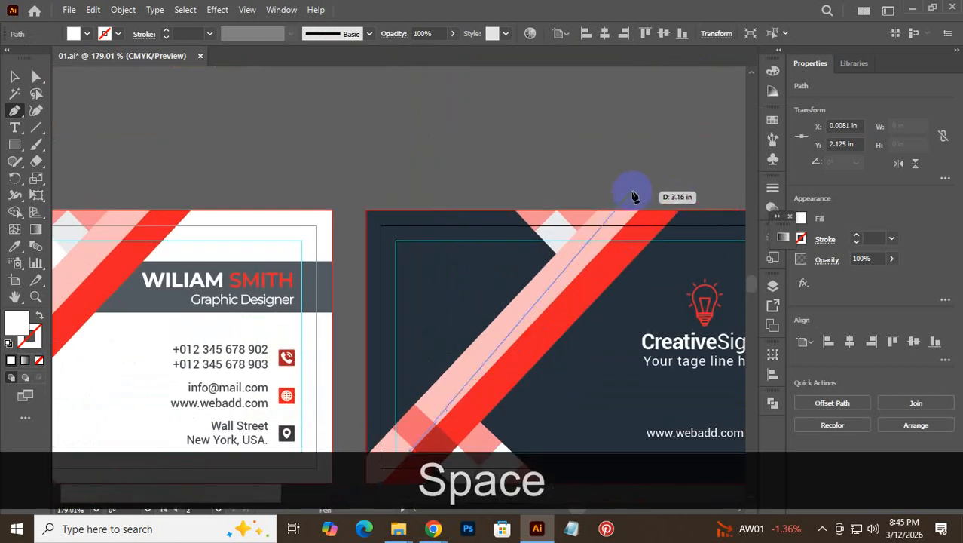
{"action": "left_click", "coordinate": [639, 211]}
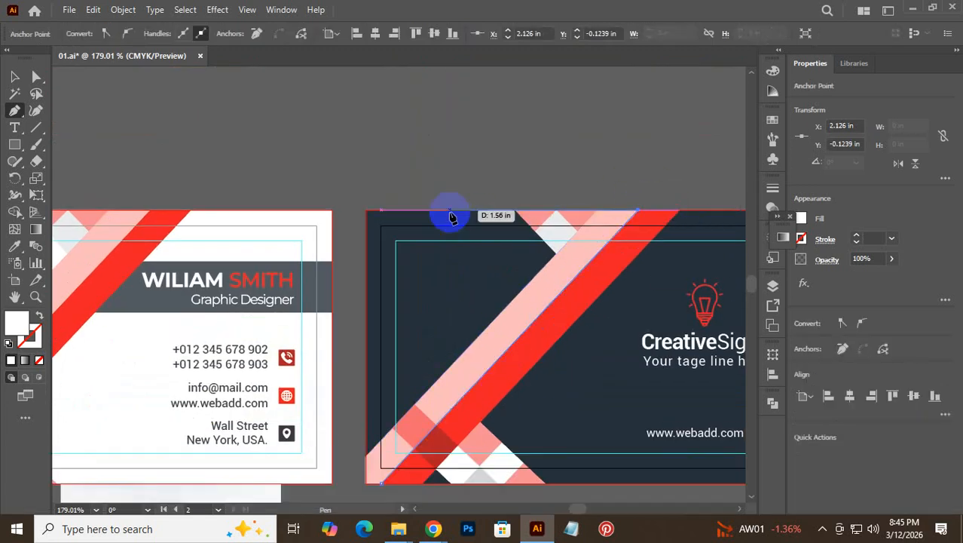
{"action": "left_click", "coordinate": [366, 217]}
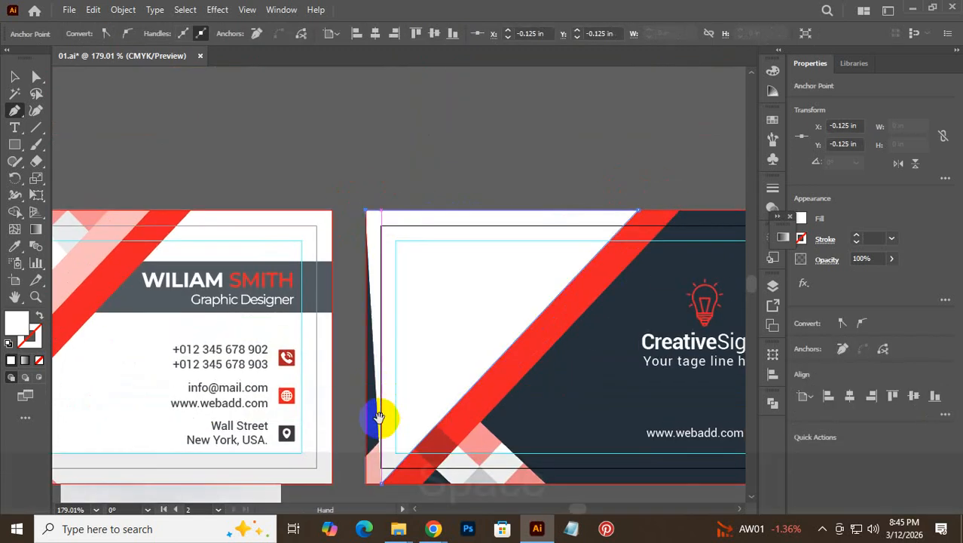
{"action": "left_click_drag", "start_coordinate": [377, 416], "coordinate": [409, 305]}
{"action": "left_click", "coordinate": [397, 368]}
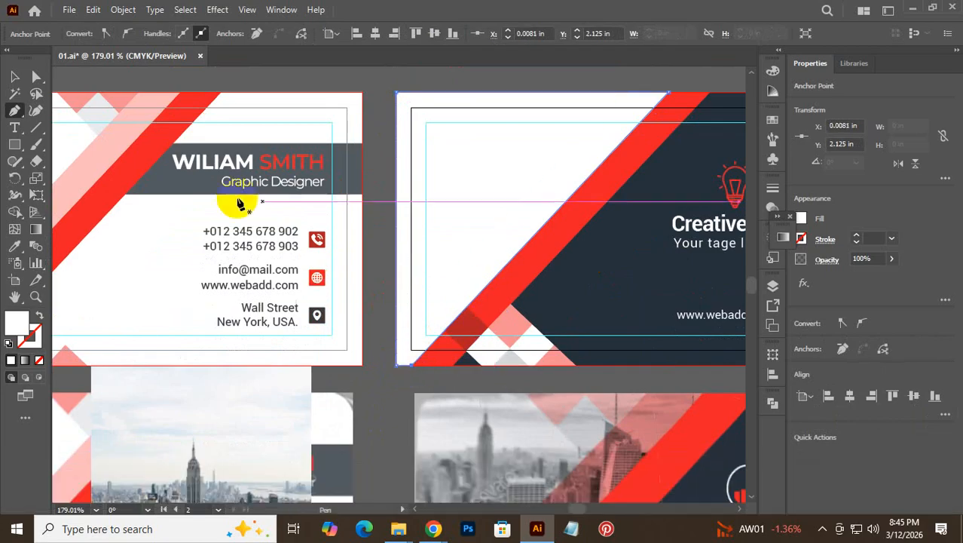
{"action": "left_click", "coordinate": [14, 76]}
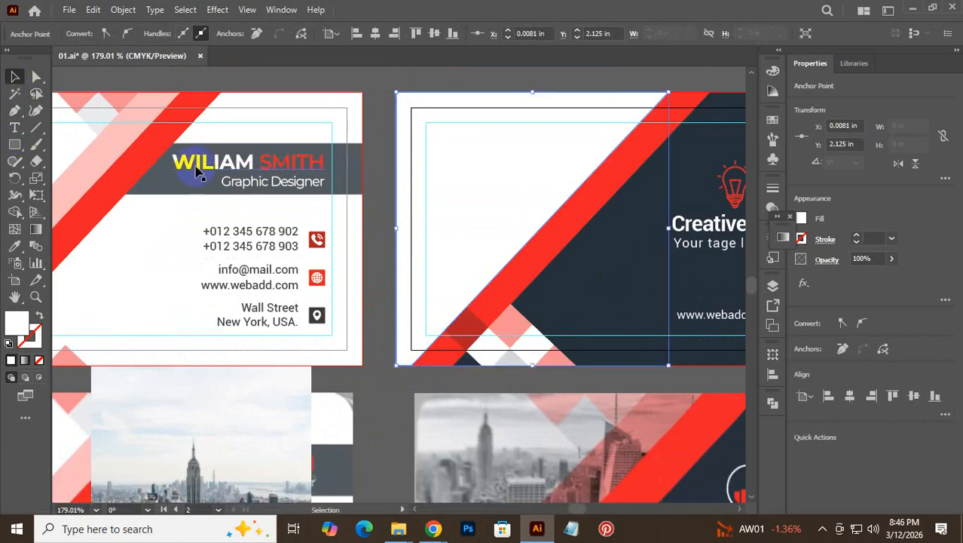
{"action": "left_click", "coordinate": [386, 400]}
{"action": "key", "text": "space"}
{"action": "left_click_drag", "start_coordinate": [404, 383], "coordinate": [417, 338]}
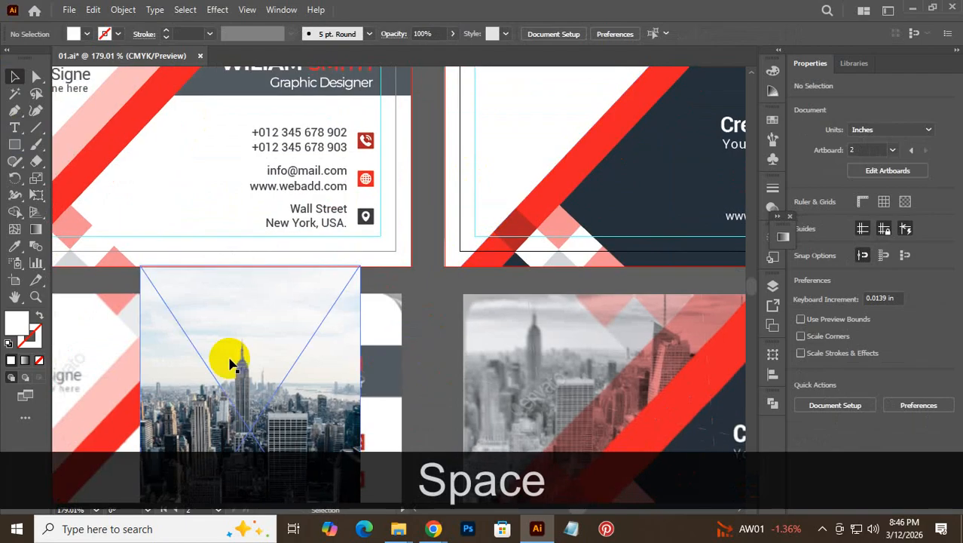
- Enlarge the city photo to about 2.42 × 3.62 in over the triangle, then select both
{"action": "left_click_drag", "start_coordinate": [230, 364], "coordinate": [511, 263]}
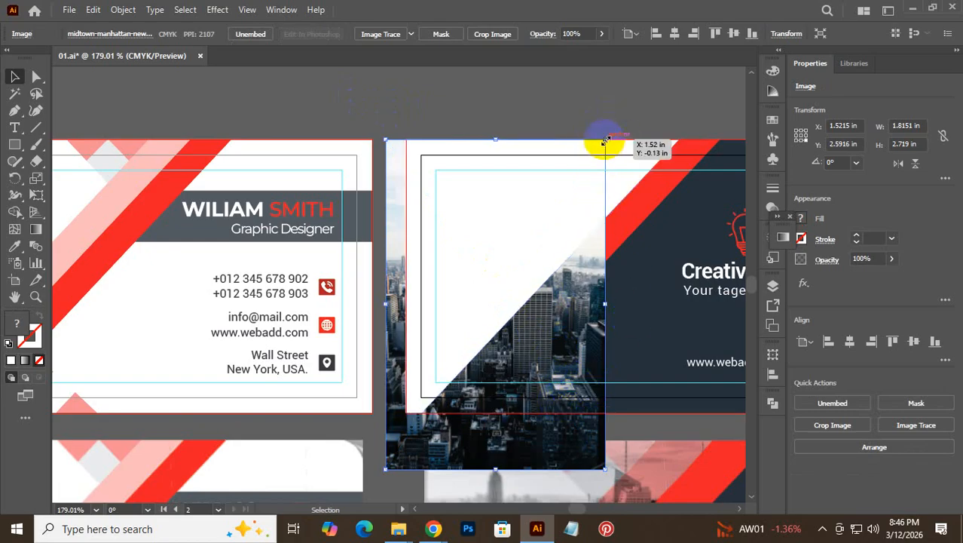
{"action": "left_click_drag", "start_coordinate": [605, 139], "coordinate": [679, 185]}
{"action": "left_click_drag", "start_coordinate": [617, 257], "coordinate": [614, 300]}
{"action": "scroll", "coordinate": [616, 279], "scroll_direction": "down", "scroll_amount": 5}
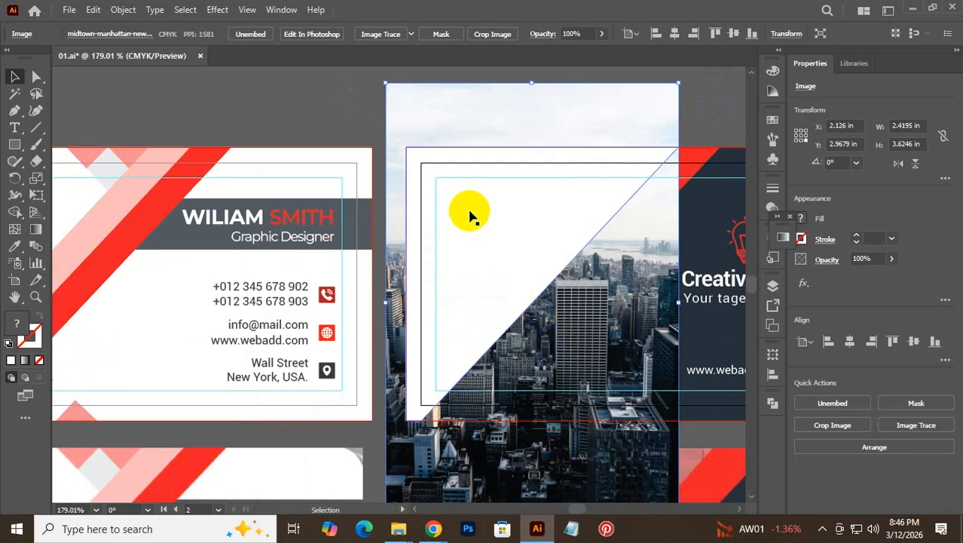
{"action": "left_click", "coordinate": [333, 86]}
{"action": "left_click", "coordinate": [450, 128]}
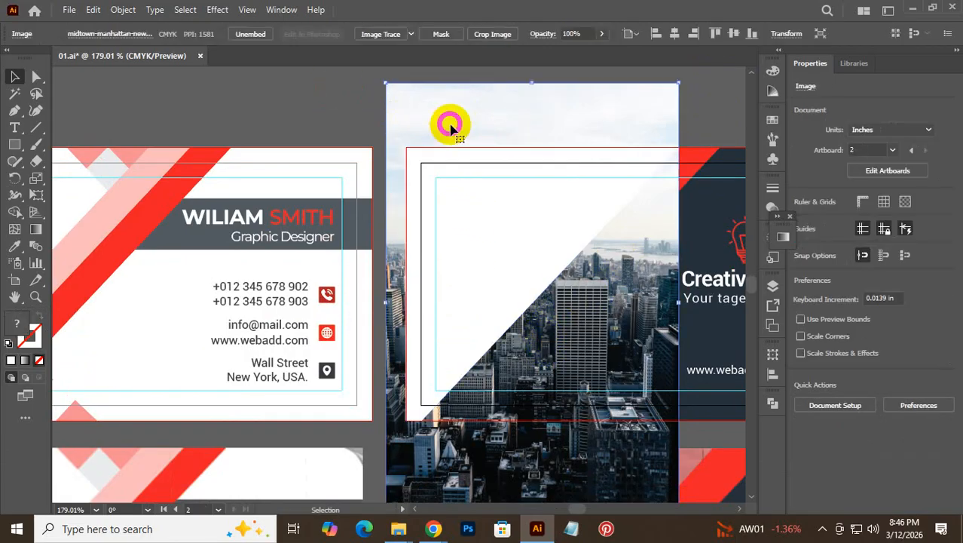
{"action": "left_click", "coordinate": [488, 233], "text": "shift"}
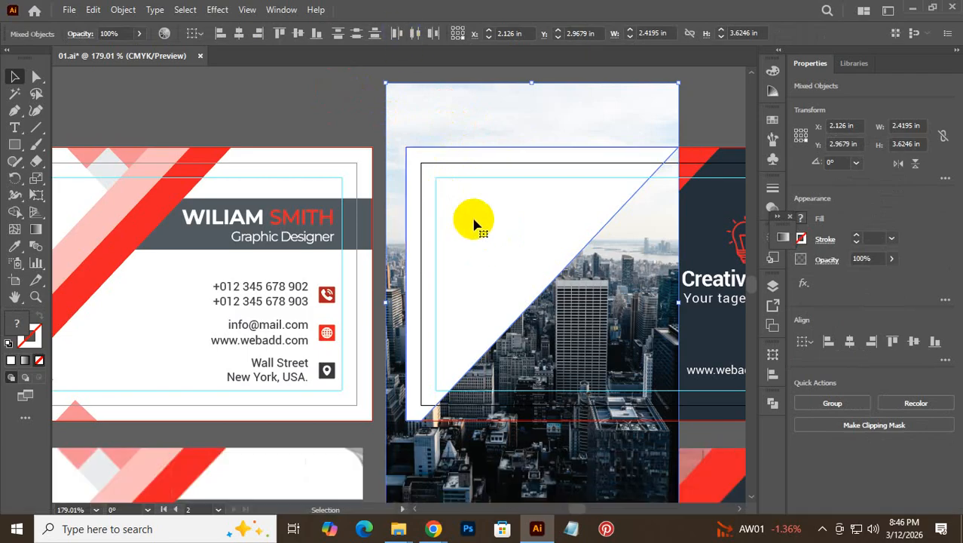
- Make a clipping mask of the city photo with the triangle
{"action": "right_click", "coordinate": [531, 198]}
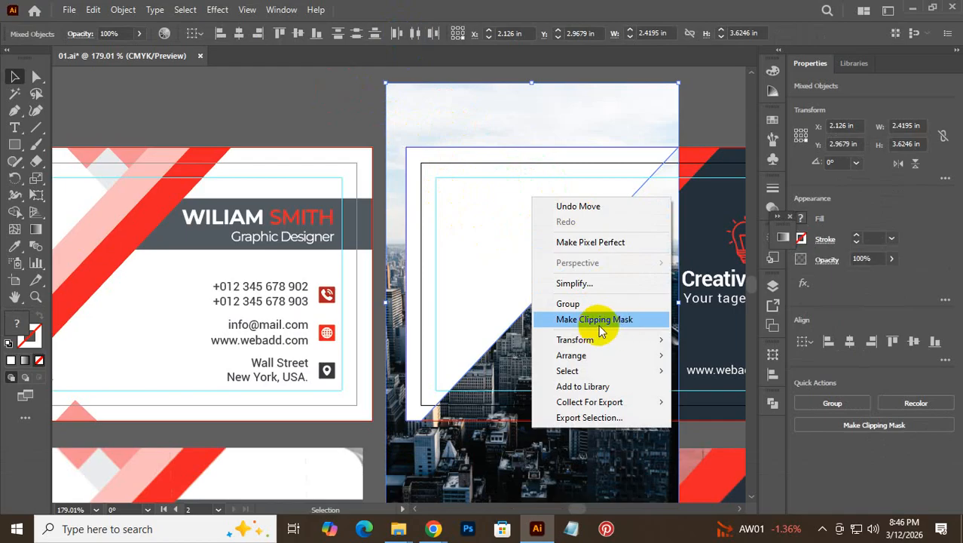
{"action": "left_click", "coordinate": [601, 324]}
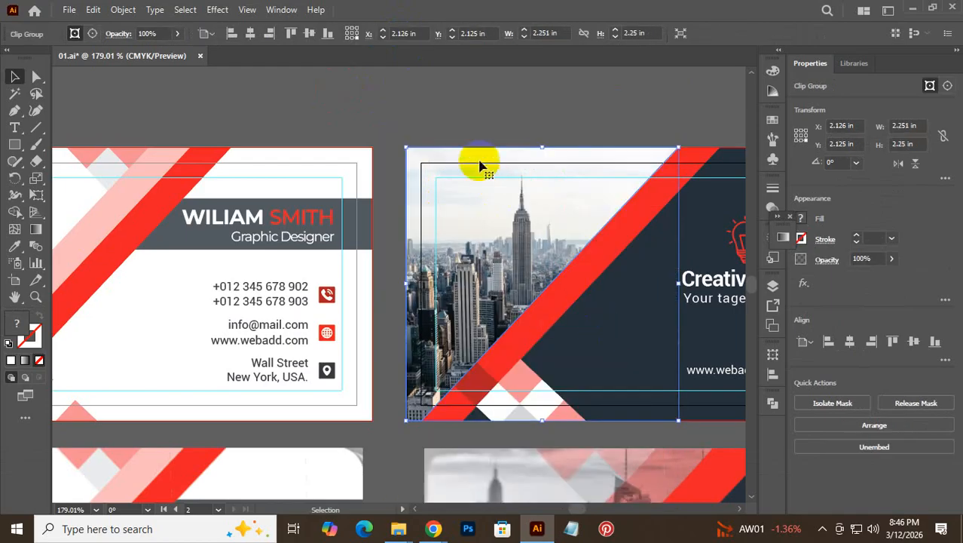
{"action": "left_click", "coordinate": [485, 132]}
- Send the clipped photo to the back, behind the navy card's artwork
{"action": "left_click", "coordinate": [520, 213]}
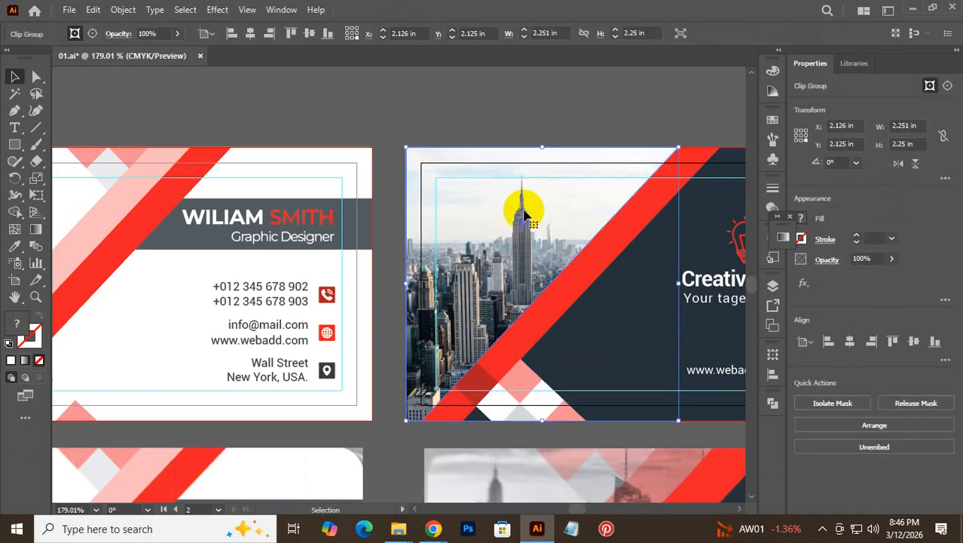
{"action": "right_click", "coordinate": [519, 221]}
{"action": "mouse_move", "coordinate": [648, 383]}
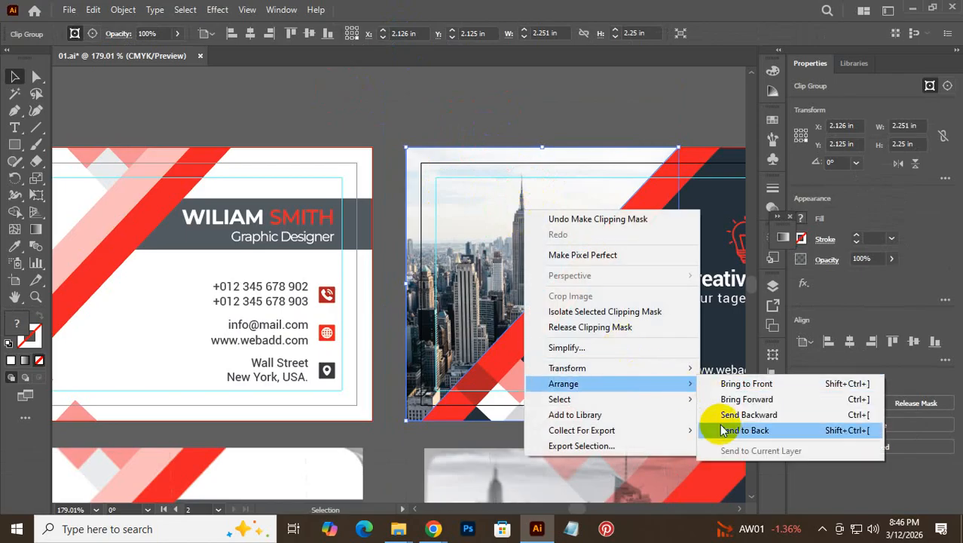
{"action": "left_click", "coordinate": [725, 430]}
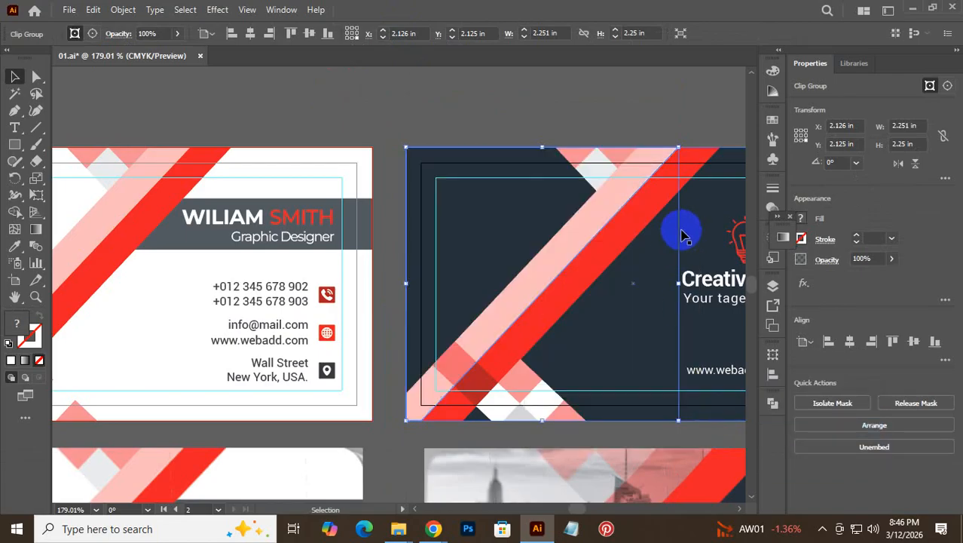
- Try moving the clipped photo forward in the stacking order, then undo those changes
{"action": "key", "text": "shift+bracketright"}
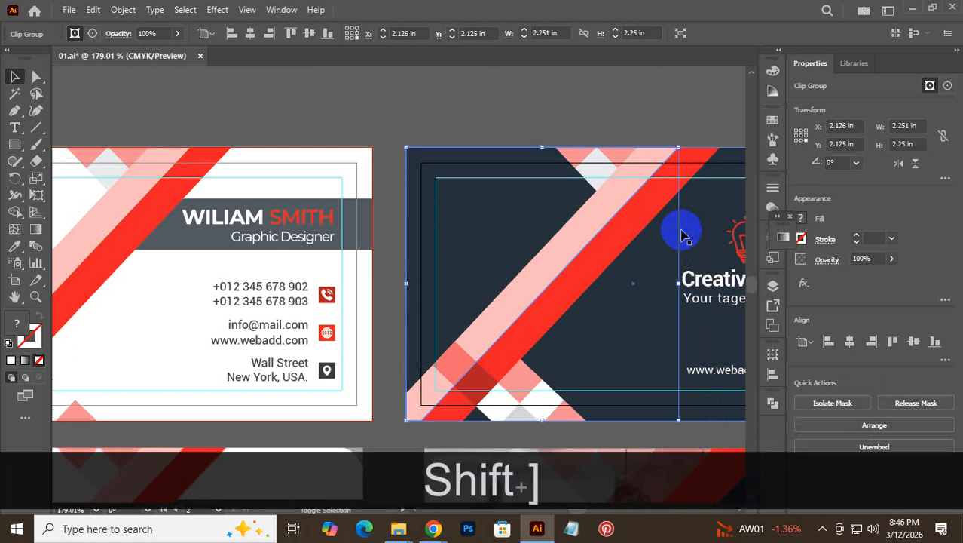
{"action": "key", "text": "shift+bracketright"}
{"action": "key", "text": "shift+bracketright"}
{"action": "key", "text": "shift+bracketright"}
{"action": "key", "text": "shift+bracketright"}
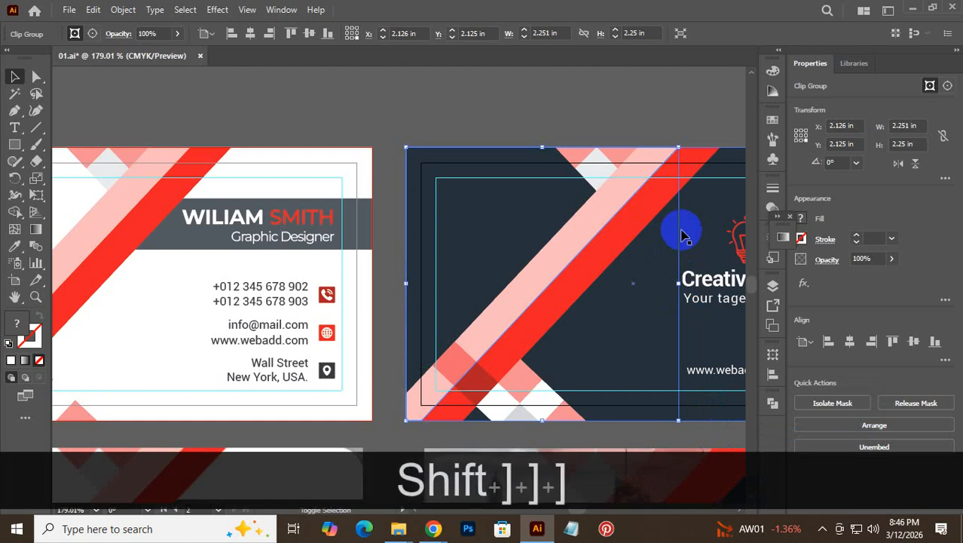
{"action": "key", "text": "ctrl+bracketright"}
{"action": "key", "text": "ctrl+bracketright"}
{"action": "key", "text": "ctrl+bracketright"}
{"action": "key", "text": "ctrl+bracketright"}
{"action": "key", "text": "ctrl+bracketright"}
{"action": "key", "text": "ctrl+bracketright"}
{"action": "key", "text": "ctrl+bracketright"}
{"action": "key", "text": "ctrl+bracketright"}
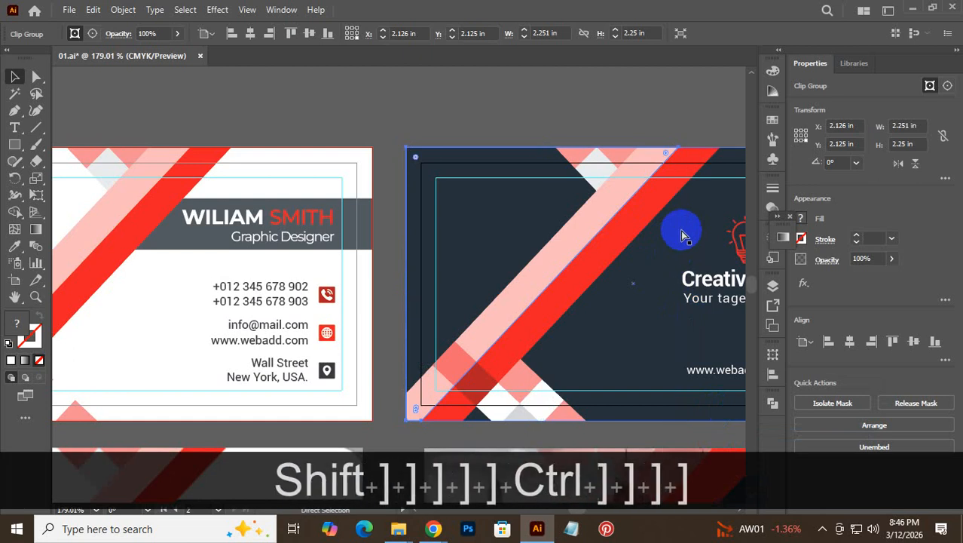
{"action": "key", "text": "ctrl+bracketright"}
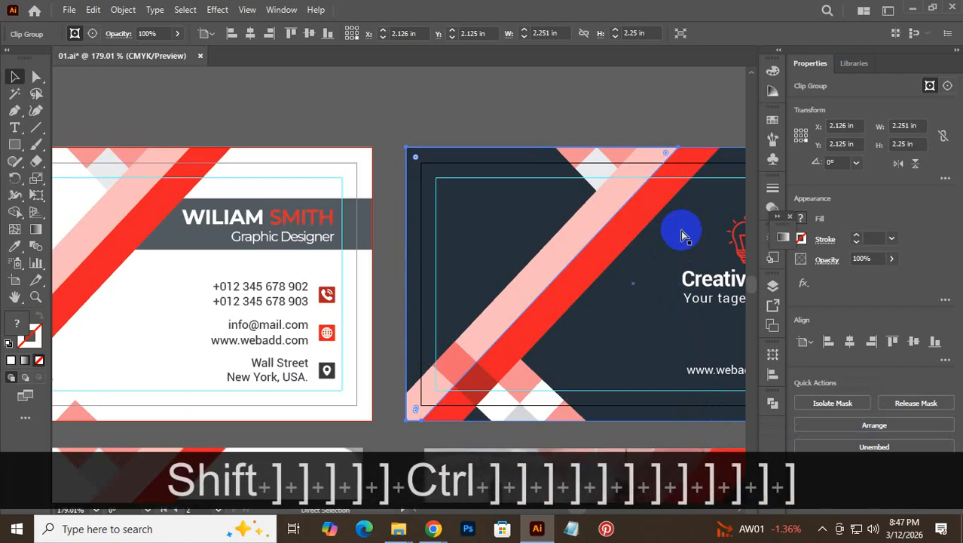
{"action": "key", "text": "ctrl+z"}
{"action": "key", "text": "ctrl+z"}
{"action": "key", "text": "ctrl+z"}
{"action": "key", "text": "ctrl+z"}
{"action": "key", "text": "ctrl+z"}
{"action": "key", "text": "ctrl+z"}
{"action": "key", "text": "ctrl+z"}
{"action": "key", "text": "ctrl+z"}
{"action": "key", "text": "ctrl+z"}
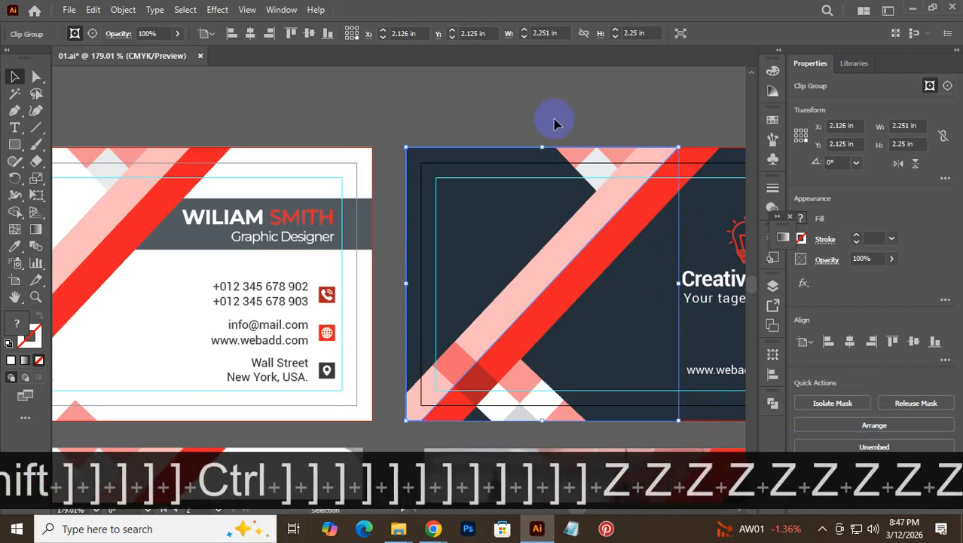
- Use Object > Arrange to bring the clipped Manhattan photo group forward twice, then to the front
{"action": "right_click", "coordinate": [499, 216]}
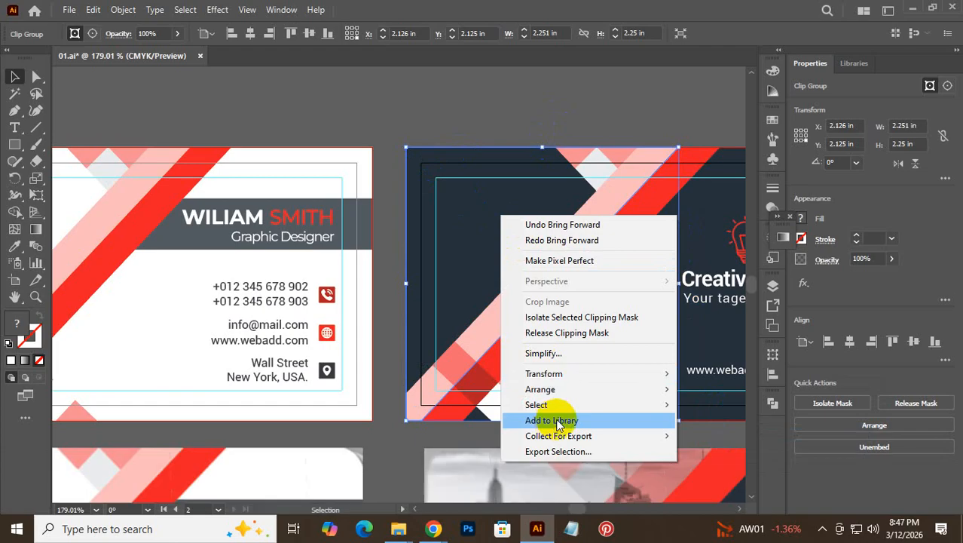
{"action": "mouse_move", "coordinate": [616, 389]}
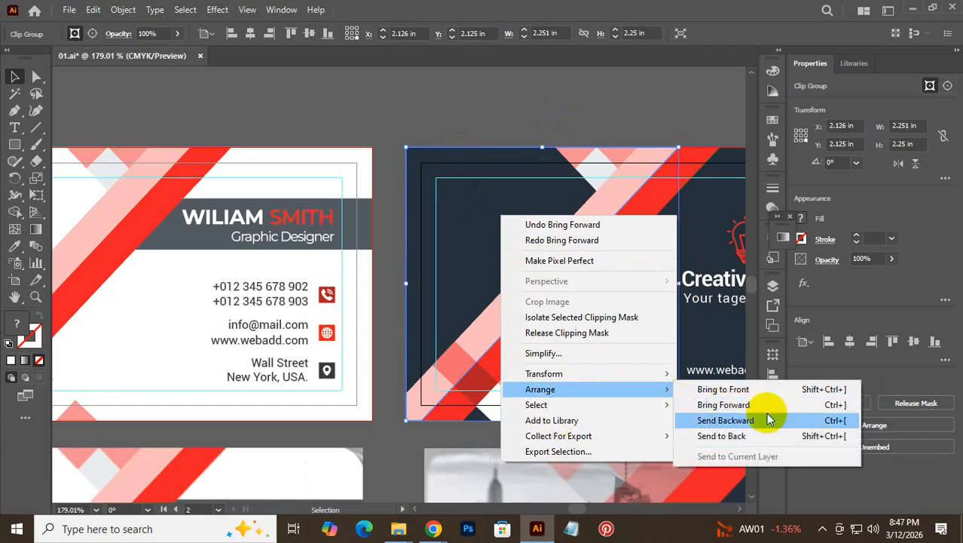
{"action": "left_click", "coordinate": [843, 408]}
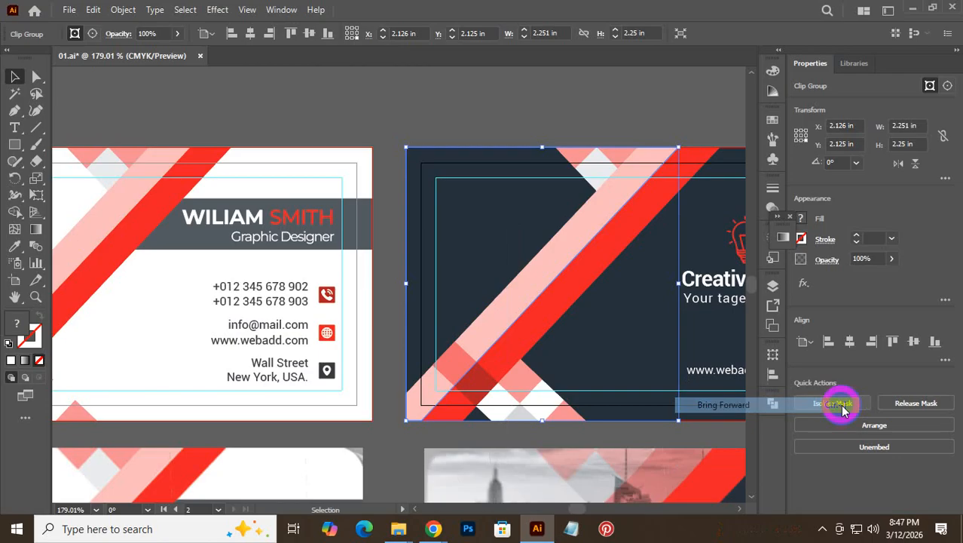
{"action": "right_click", "coordinate": [636, 327]}
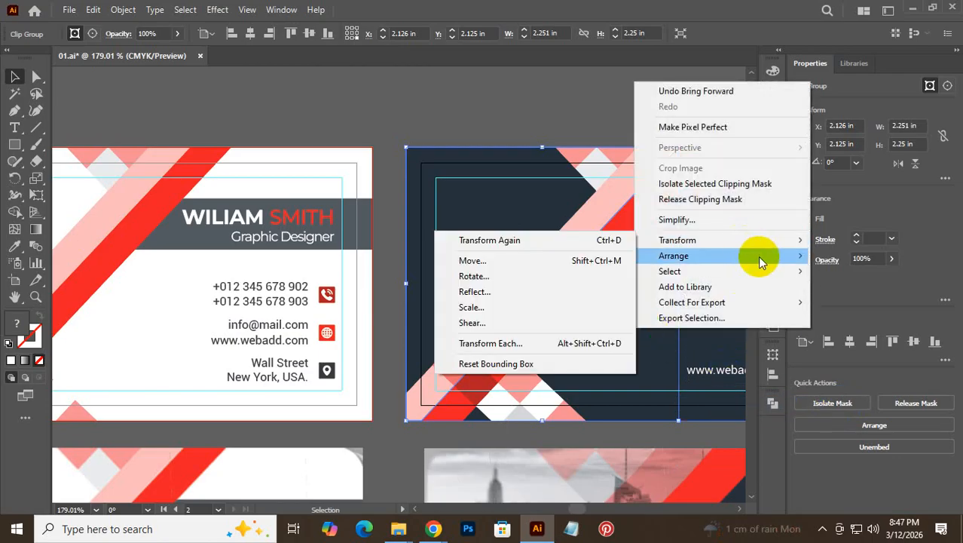
{"action": "mouse_move", "coordinate": [797, 258]}
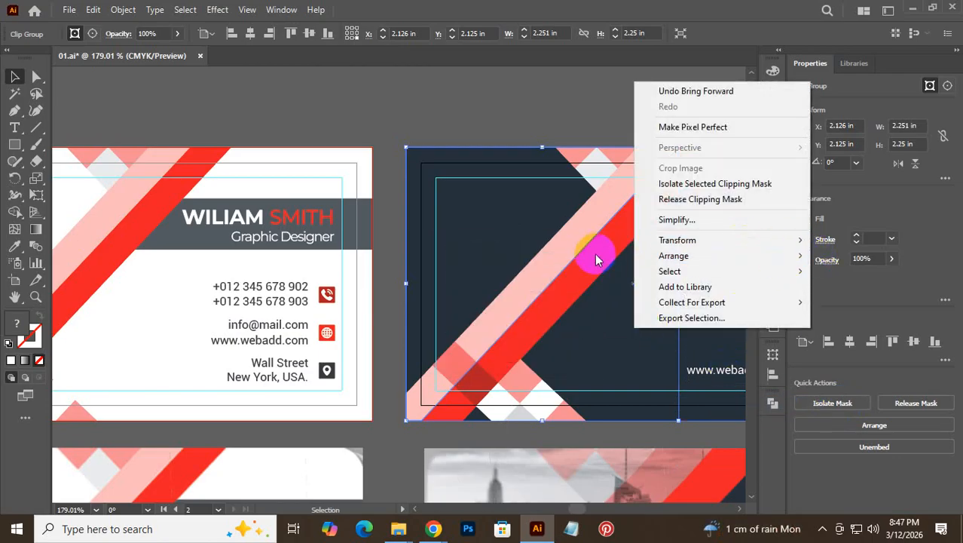
{"action": "left_click", "coordinate": [618, 271]}
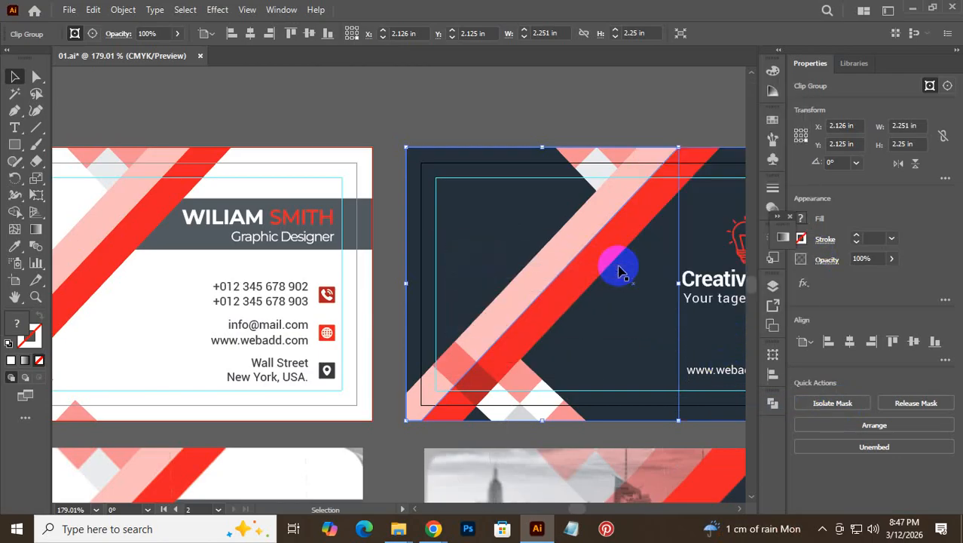
{"action": "right_click", "coordinate": [548, 230]}
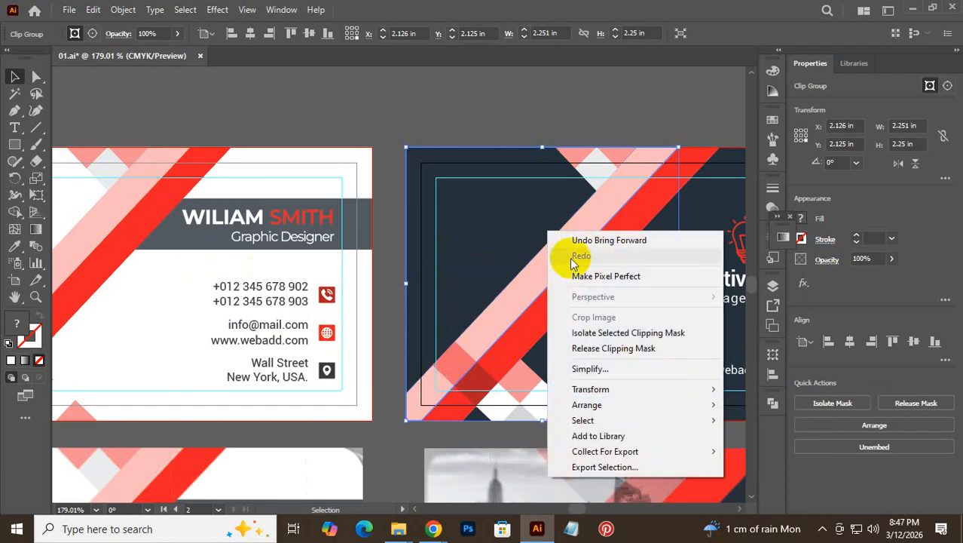
{"action": "mouse_move", "coordinate": [709, 400]}
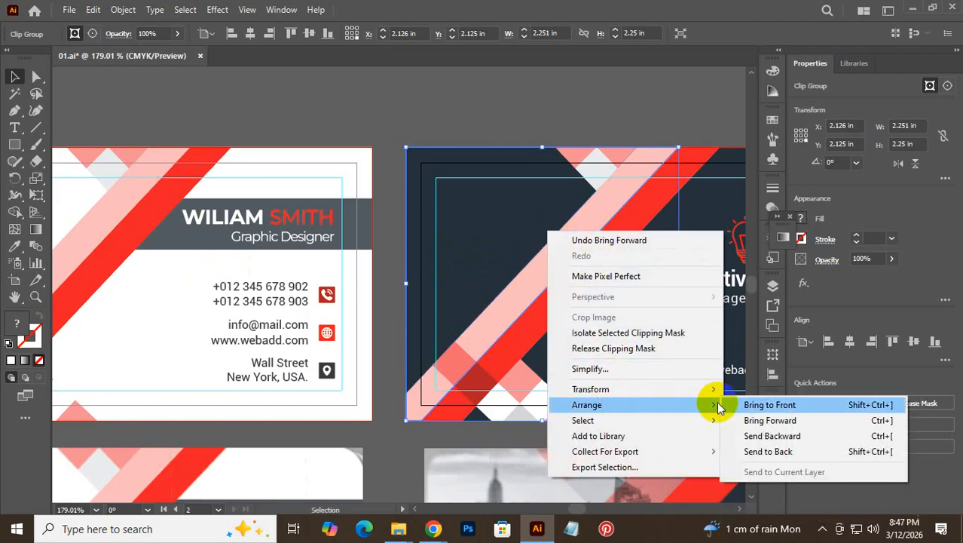
{"action": "left_click", "coordinate": [785, 408]}
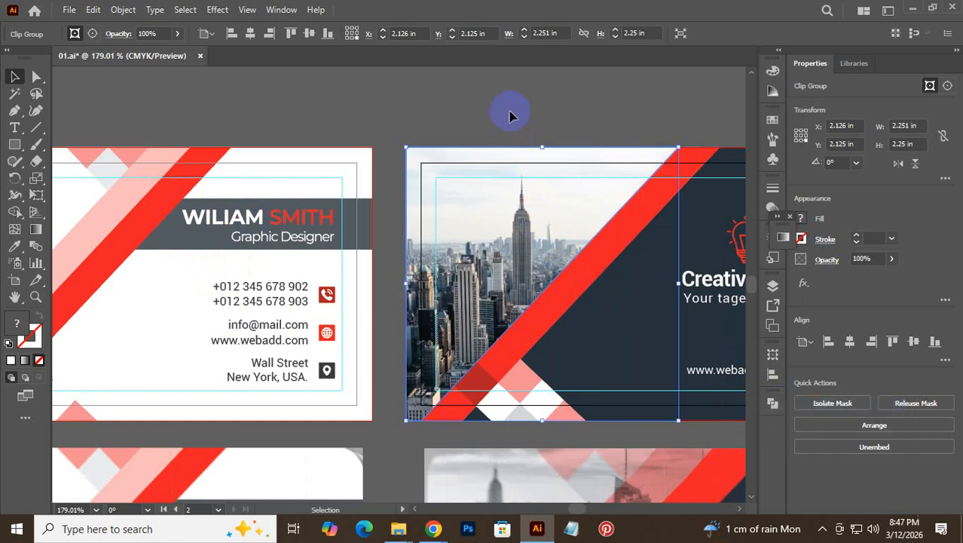
- Step the city photo backward and forward one level at a time with Ctrl+[ and Ctrl+]
{"action": "key", "text": "ctrl"}
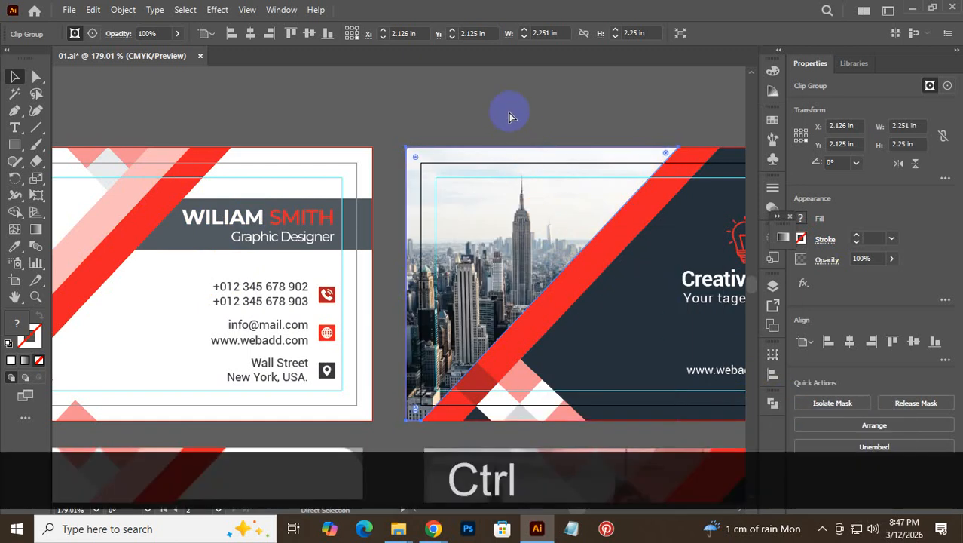
{"action": "key", "text": "ctrl+bracketleft"}
{"action": "key", "text": "ctrl+bracketleft"}
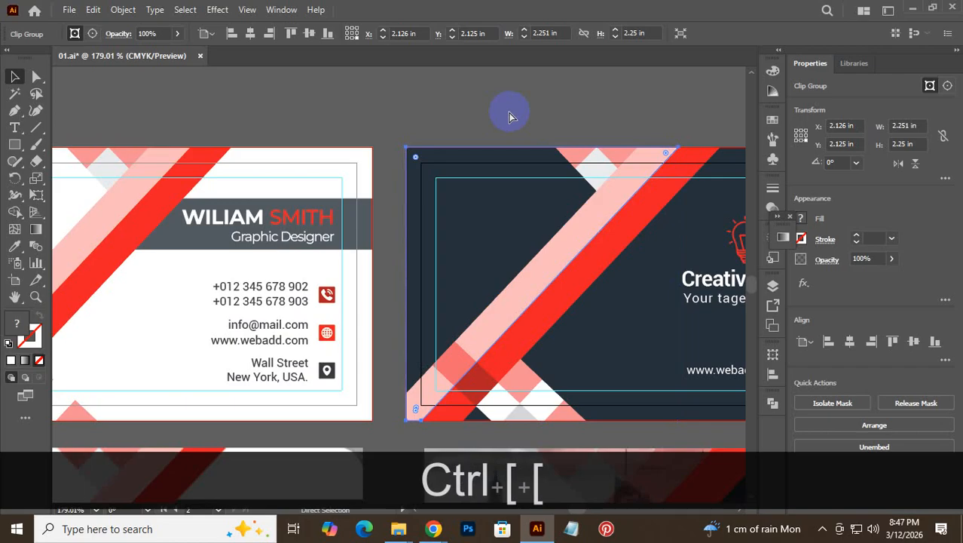
{"action": "key", "text": "ctrl+bracketright"}
{"action": "key", "text": "ctrl+bracketright"}
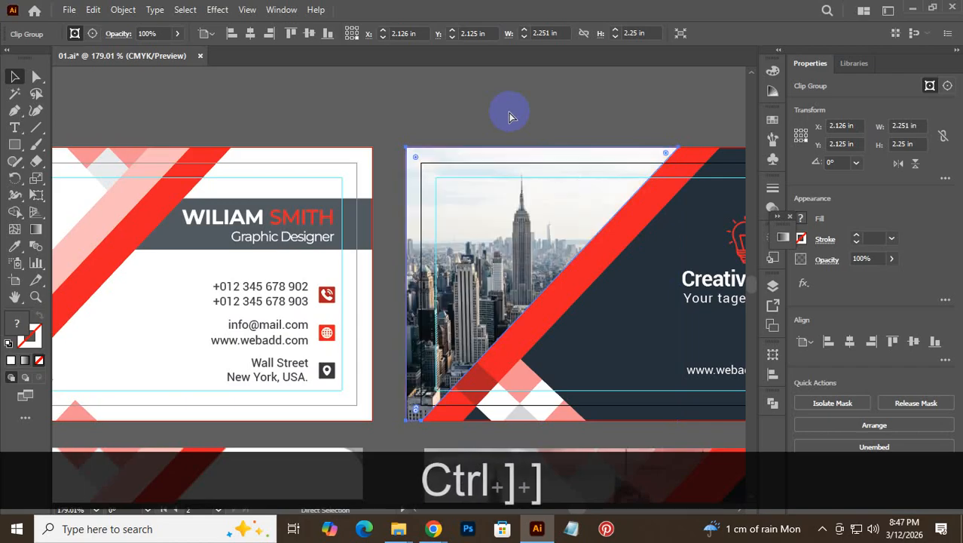
{"action": "key", "text": "ctrl+bracketleft"}
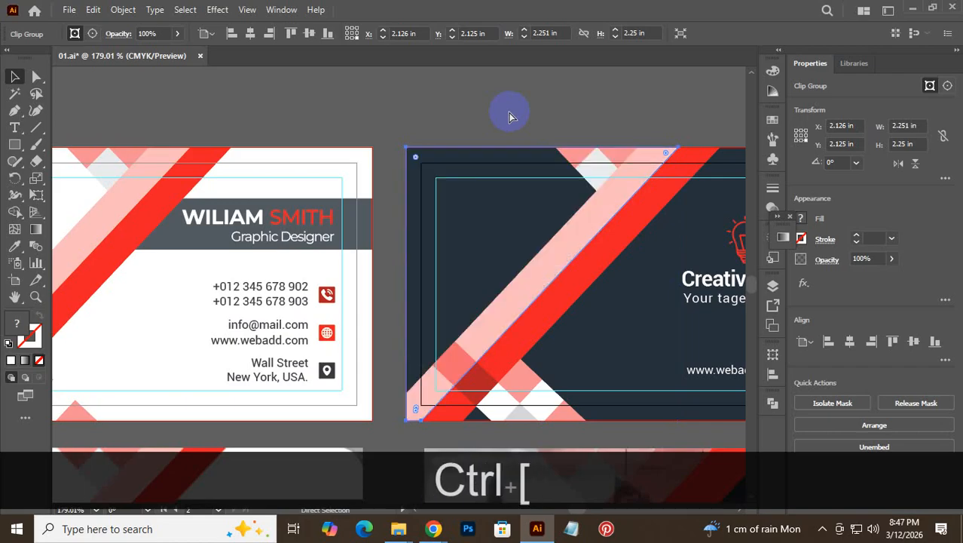
{"action": "key", "text": "ctrl+bracketright"}
{"action": "key", "text": "ctrl+bracketleft"}
{"action": "key", "text": "ctrl+bracketright"}
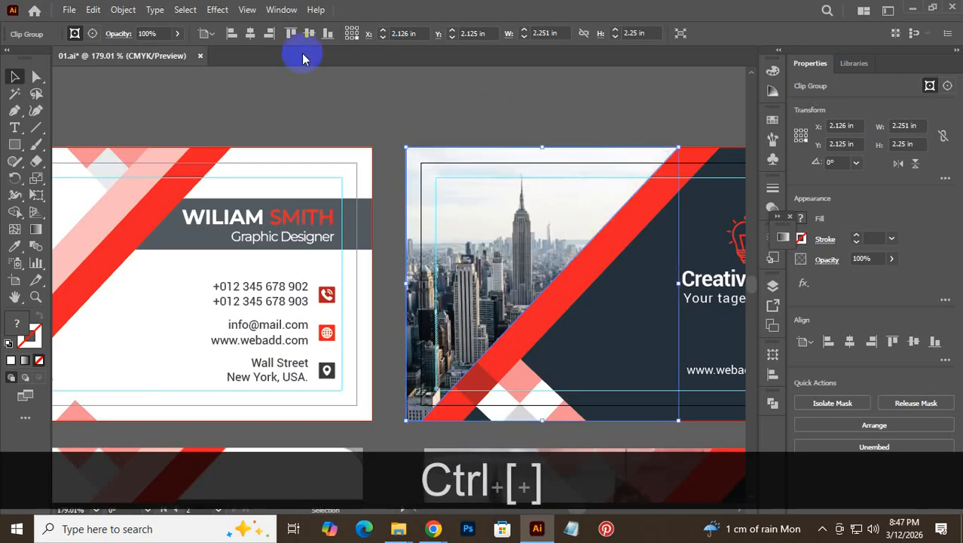
- Hide the city photo with Ctrl+3 and ungroup the background stripes group
{"action": "left_click", "coordinate": [669, 134]}
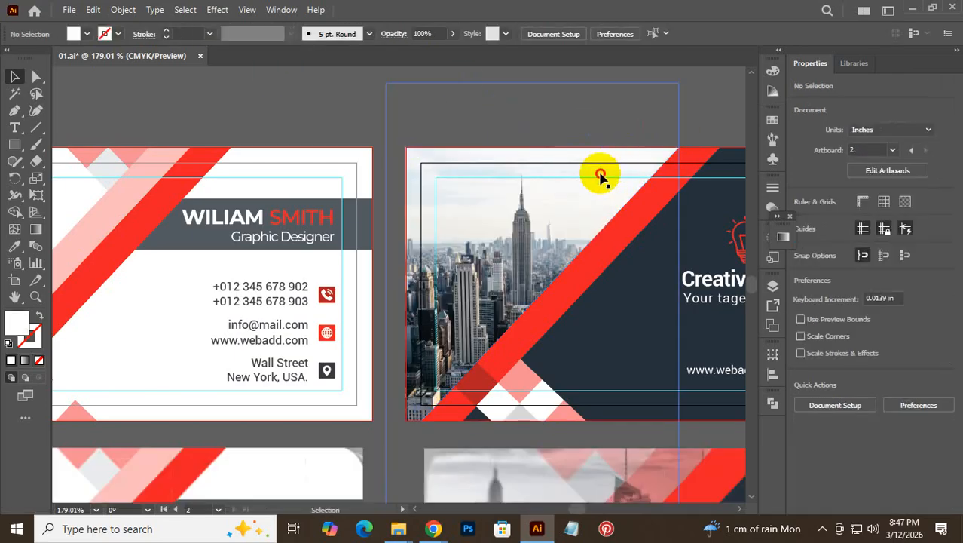
{"action": "left_click", "coordinate": [601, 176]}
{"action": "key", "text": "ctrl+3"}
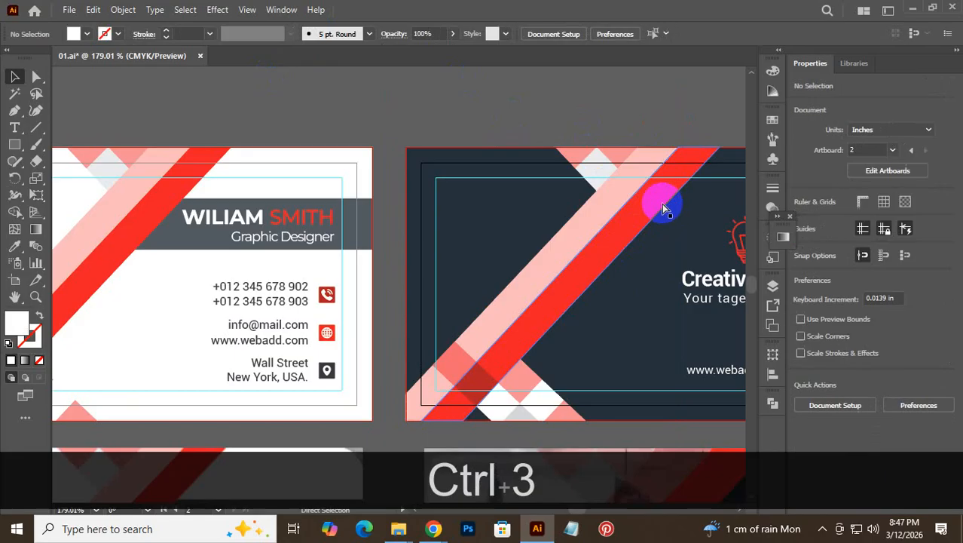
{"action": "left_click", "coordinate": [607, 189]}
{"action": "right_click", "coordinate": [608, 187]}
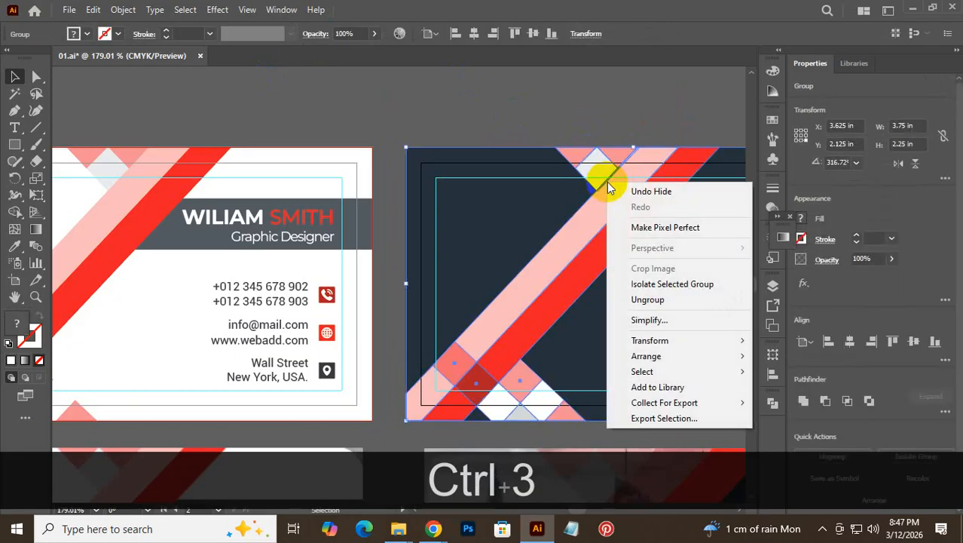
{"action": "left_click", "coordinate": [689, 300]}
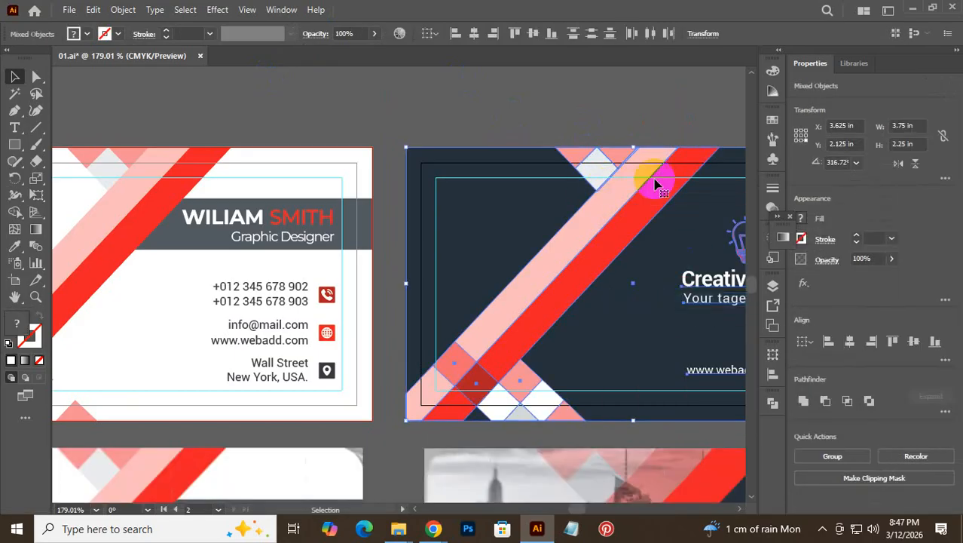
- Group the stripe, top diamond, pink triangle and white diamond, and bring that group to the front
{"action": "left_click", "coordinate": [613, 119]}
{"action": "left_click", "coordinate": [629, 192]}
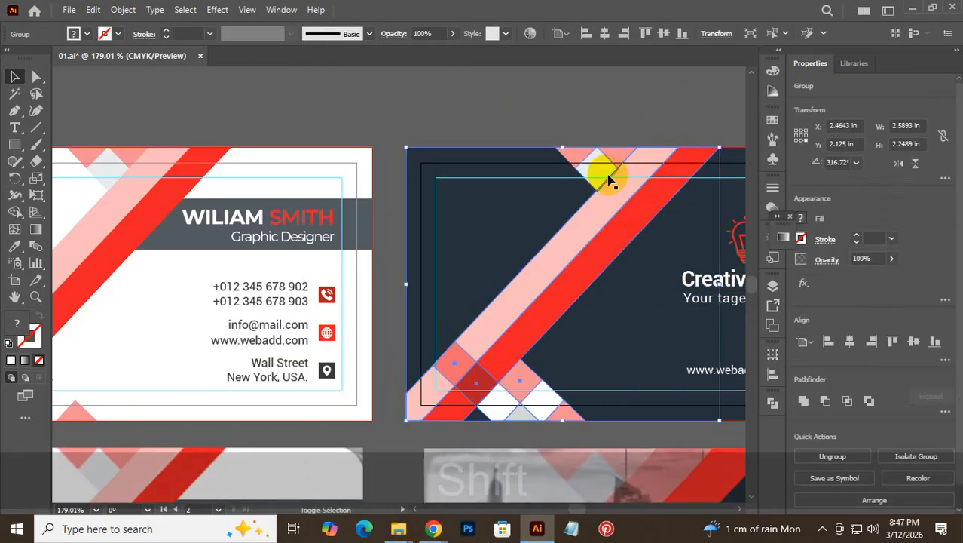
{"action": "left_click", "coordinate": [614, 163], "text": "shift"}
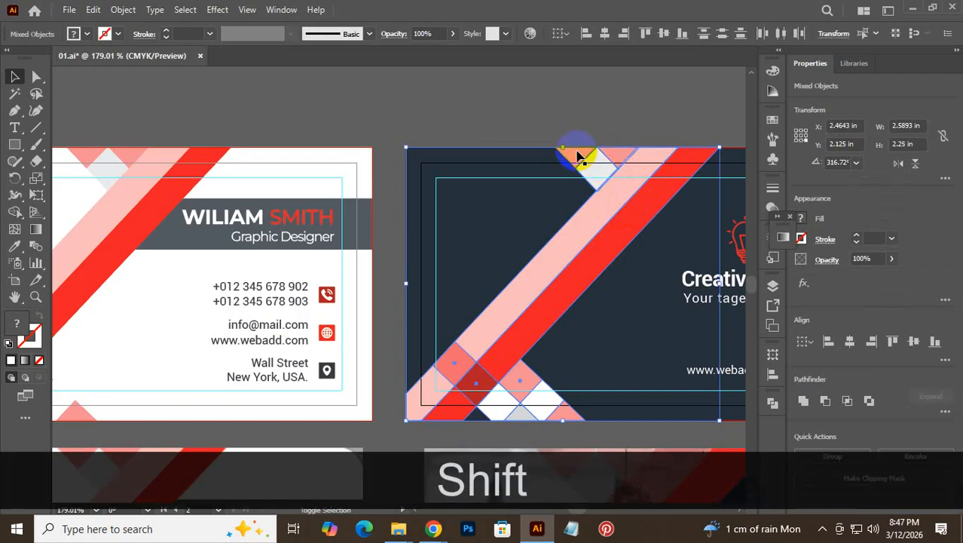
{"action": "left_click", "coordinate": [577, 155], "text": "shift"}
{"action": "left_click", "coordinate": [596, 165], "text": "shift"}
{"action": "key", "text": "ctrl+shift+g"}
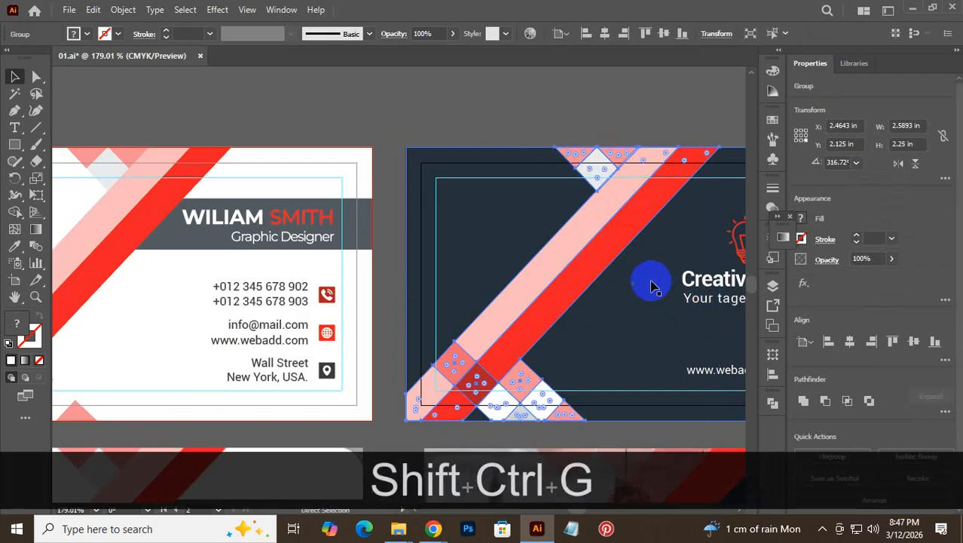
{"action": "right_click", "coordinate": [620, 218]}
{"action": "mouse_move", "coordinate": [696, 393]}
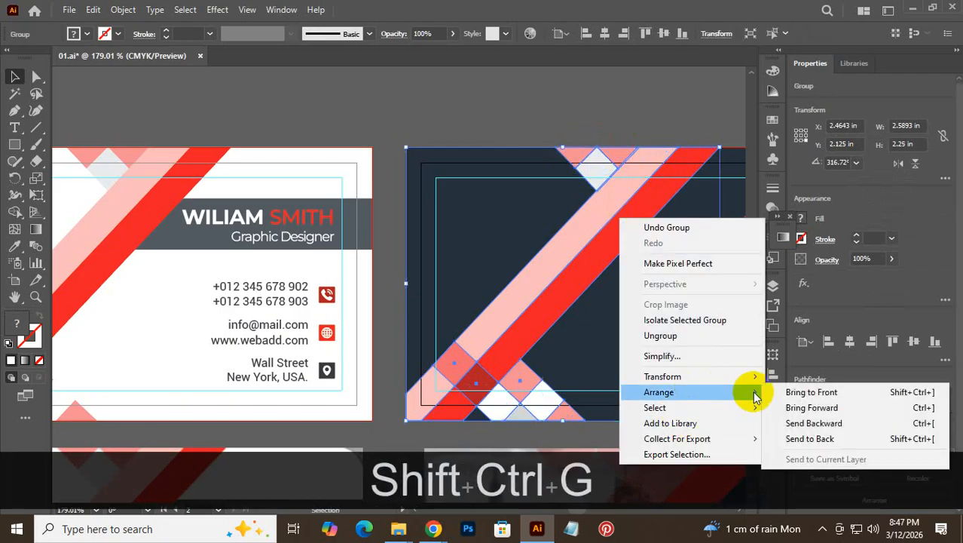
{"action": "left_click", "coordinate": [800, 390]}
- Reveal the hidden city photo with Ctrl+Alt+3 and zoom out to view all four cards
{"action": "left_click", "coordinate": [634, 112]}
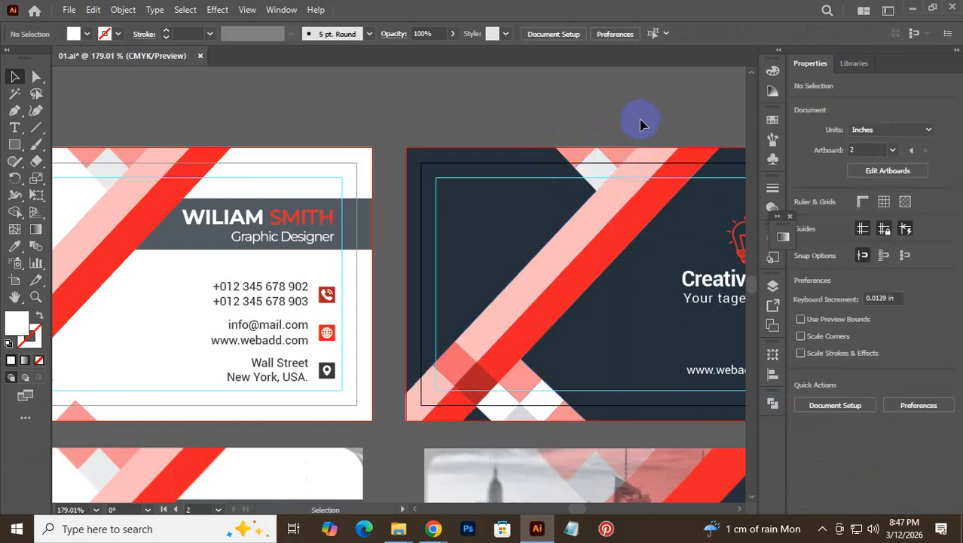
{"action": "key", "text": "ctrl+alt+3"}
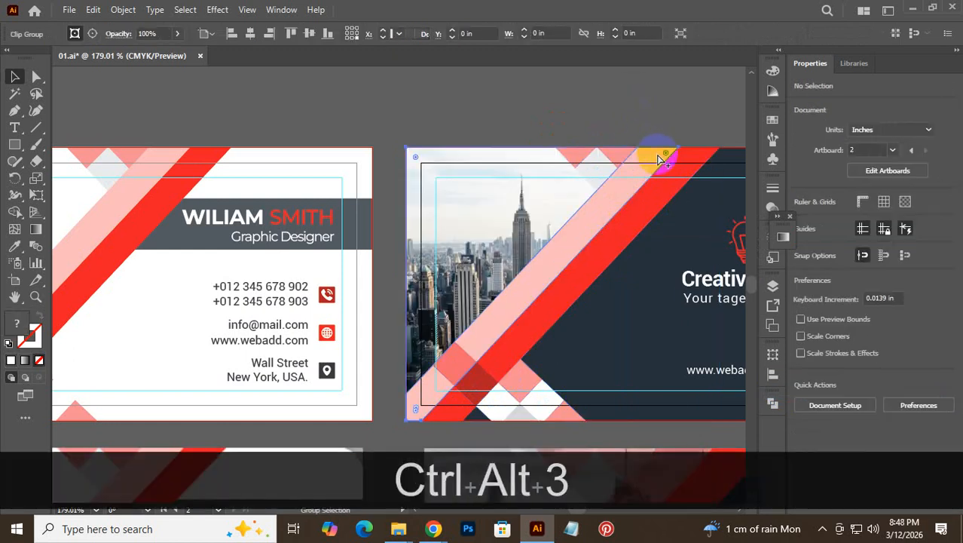
{"action": "left_click", "coordinate": [629, 111]}
{"action": "key", "text": "ctrl+alt+space"}
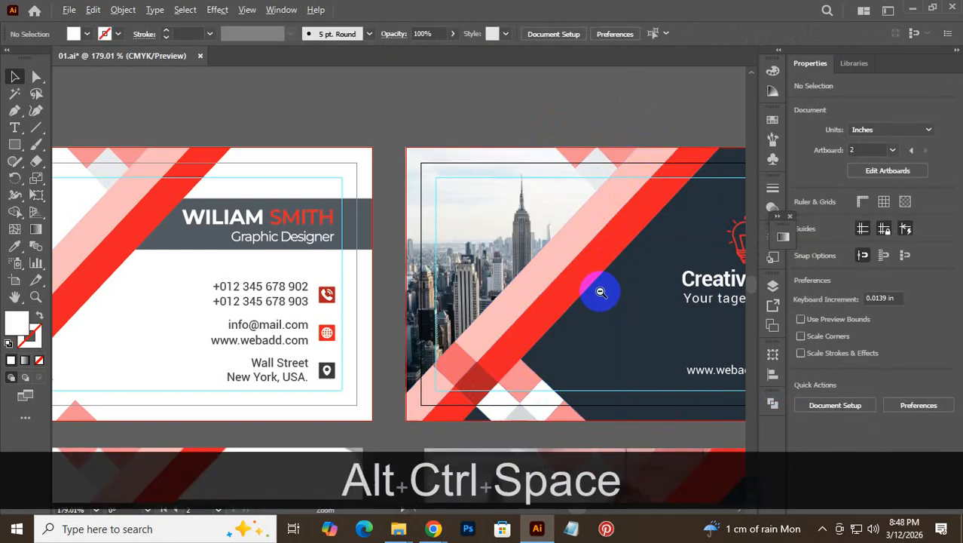
{"action": "left_click_drag", "start_coordinate": [606, 294], "coordinate": [416, 375]}
{"action": "left_click_drag", "start_coordinate": [519, 397], "coordinate": [466, 259]}
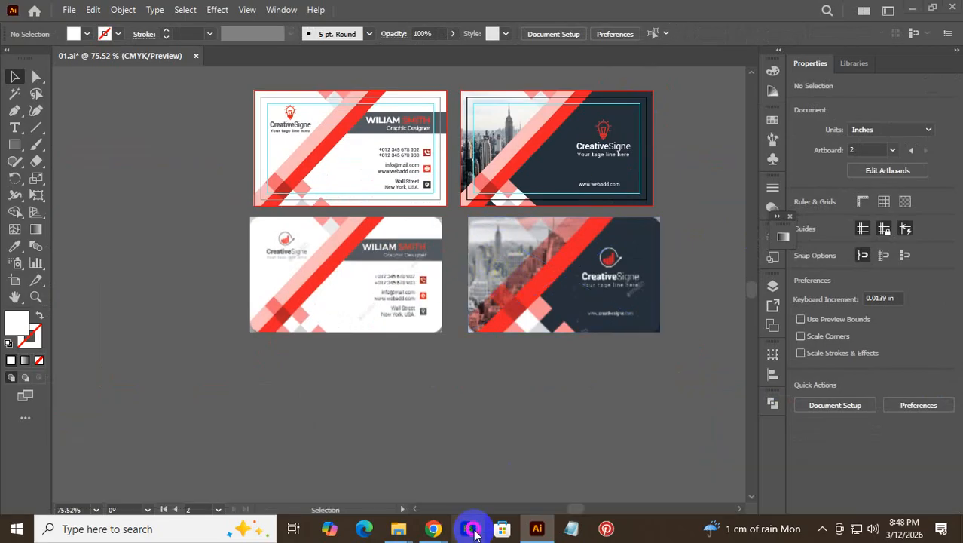
- Launch Photoshop, dismiss the Creative Cloud error, and open midtown-manhattan-new-york-city-usa.jpg
{"action": "left_click", "coordinate": [472, 530]}
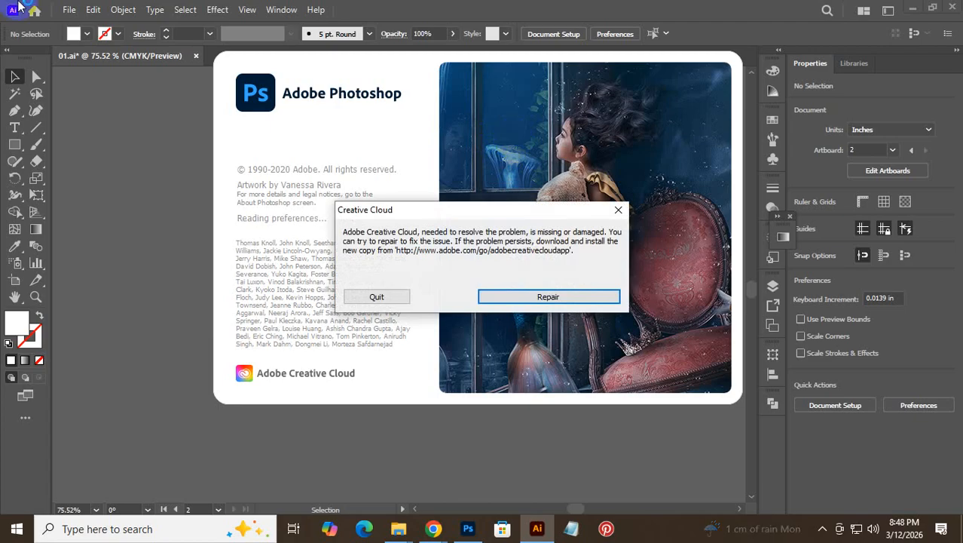
{"action": "left_click", "coordinate": [618, 210]}
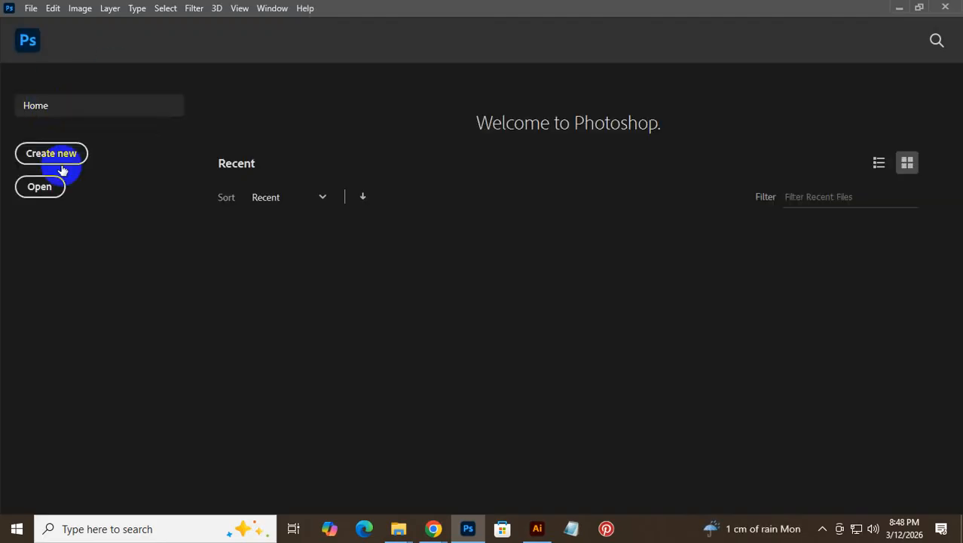
{"action": "left_click", "coordinate": [31, 194]}
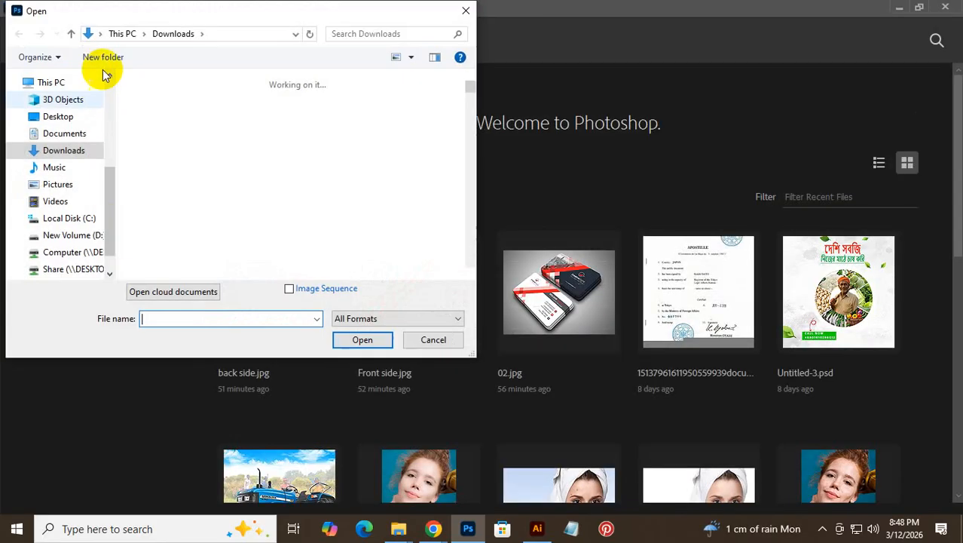
{"action": "left_click", "coordinate": [168, 117]}
{"action": "double_click", "coordinate": [168, 117]}
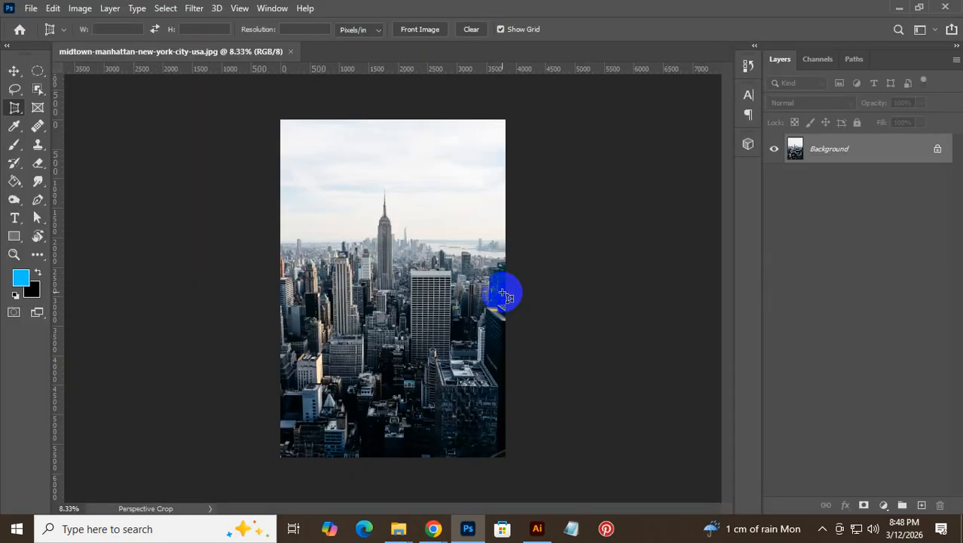
- Convert the skyline photo to Grayscale, discarding colour information, and save it as JPEG
{"action": "left_click", "coordinate": [70, 9]}
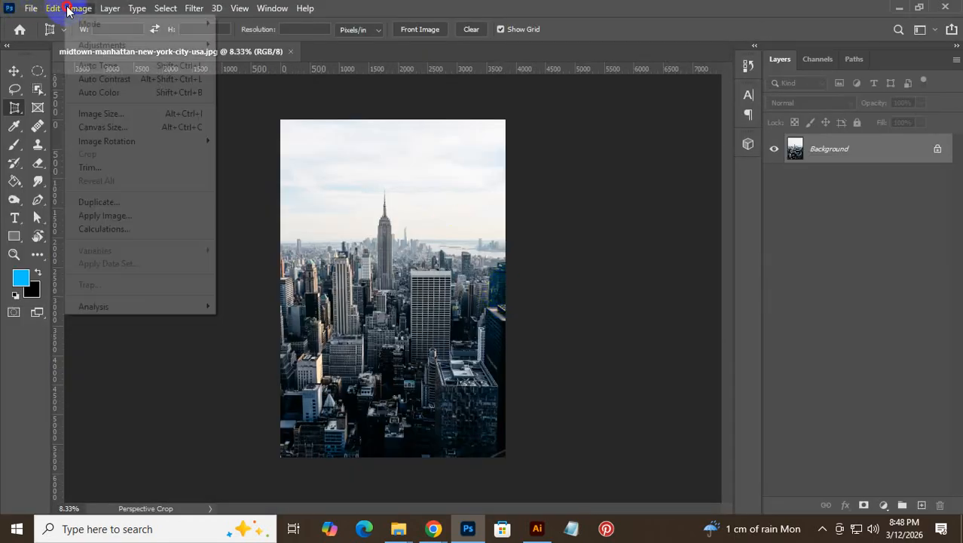
{"action": "mouse_move", "coordinate": [150, 25]}
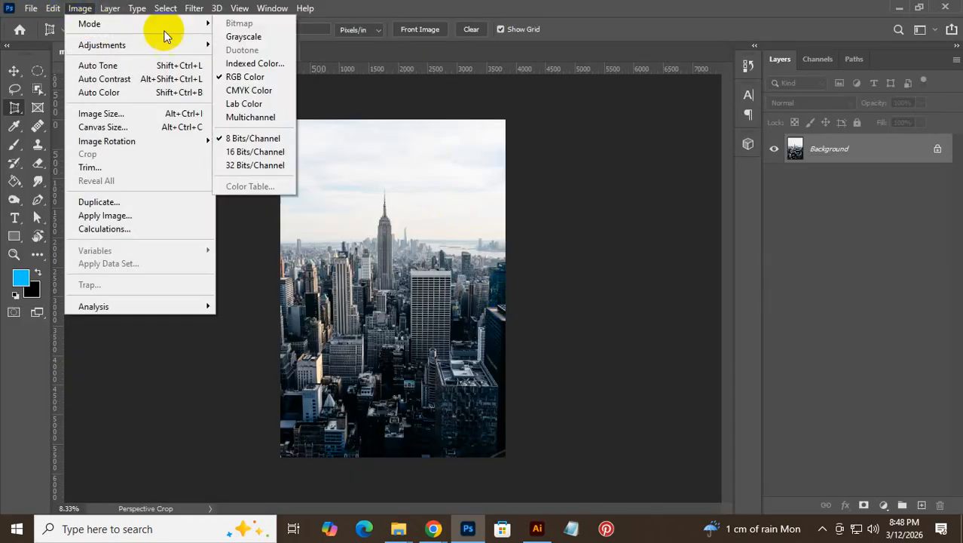
{"action": "left_click", "coordinate": [245, 38]}
{"action": "left_click", "coordinate": [417, 228]}
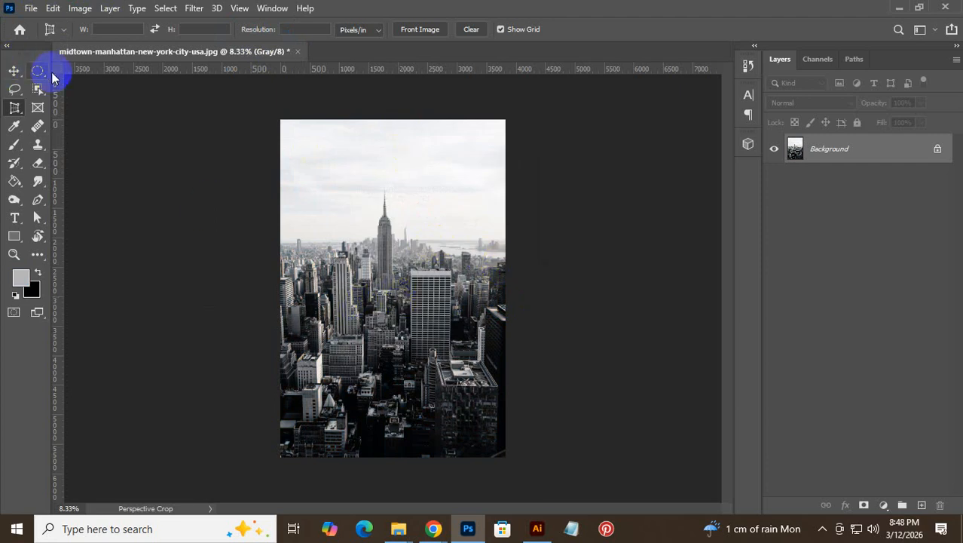
{"action": "key", "text": "ctrl+s"}
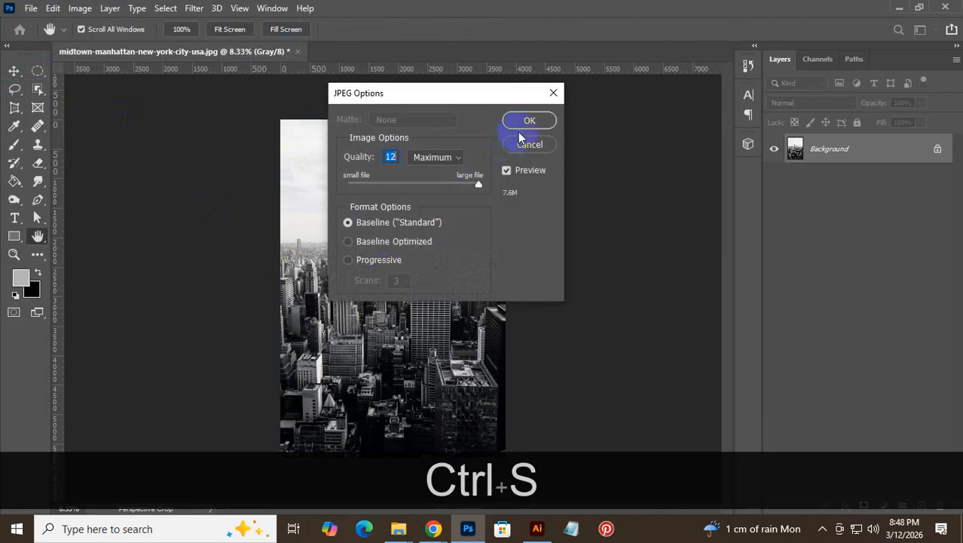
{"action": "left_click", "coordinate": [526, 123]}
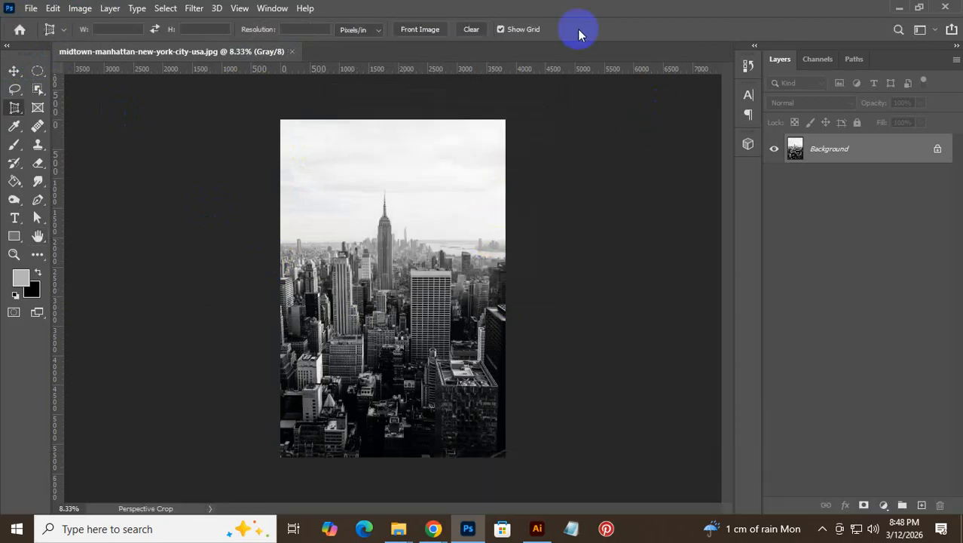
- Lighten the photo with a Curves adjustment, save it, and close the document
{"action": "key", "text": "ctrl"}
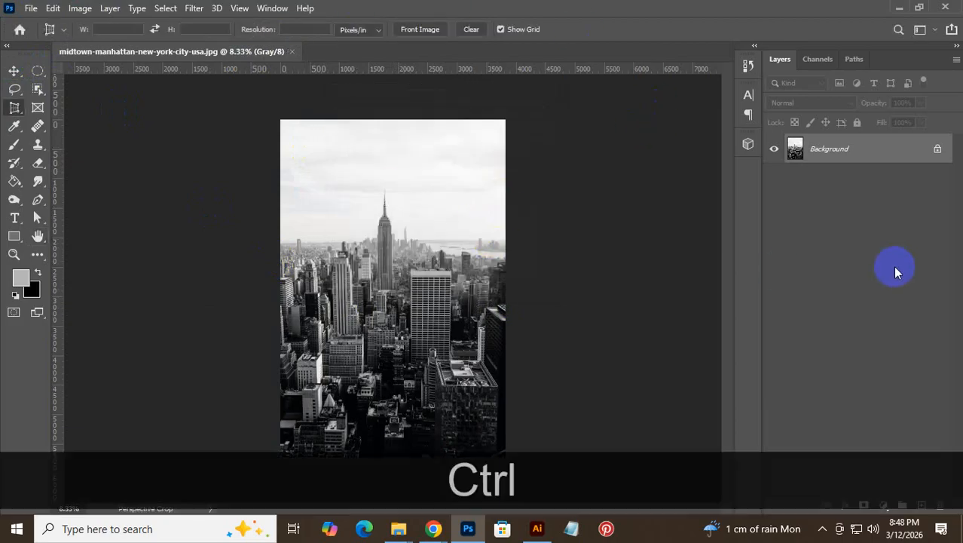
{"action": "key", "text": "ctrl+m"}
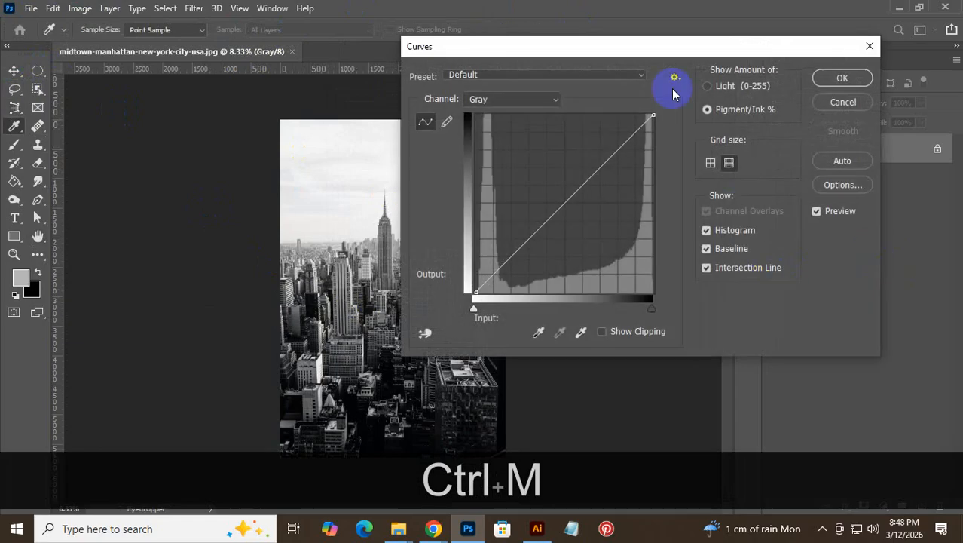
{"action": "left_click_drag", "start_coordinate": [608, 57], "coordinate": [698, 91]}
{"action": "left_click_drag", "start_coordinate": [672, 231], "coordinate": [691, 256]}
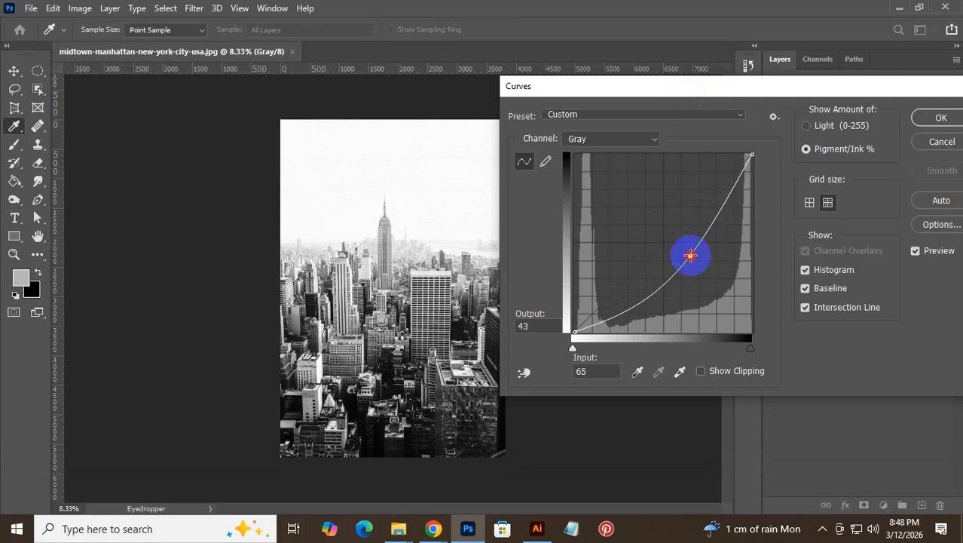
{"action": "left_click", "coordinate": [944, 119]}
{"action": "key", "text": "ctrl+s"}
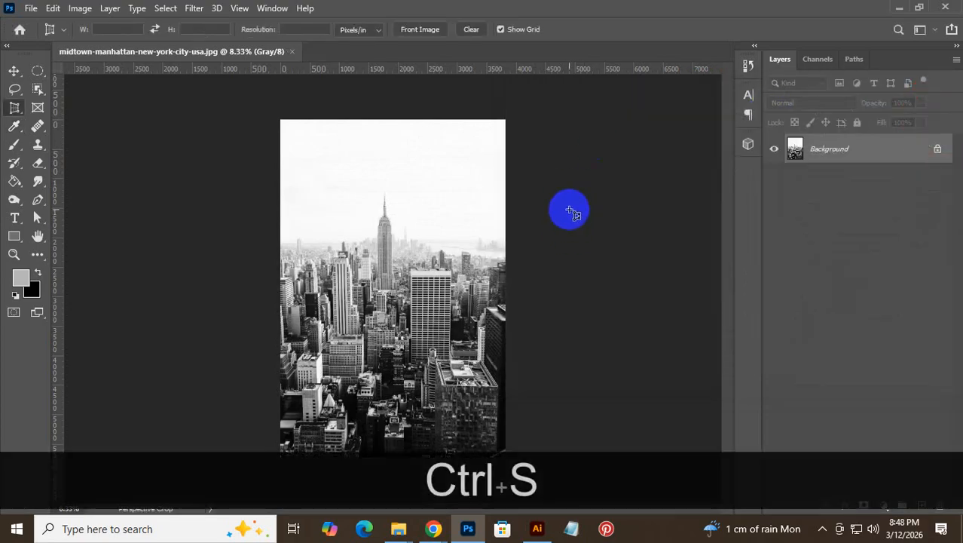
{"action": "left_click", "coordinate": [943, 11]}
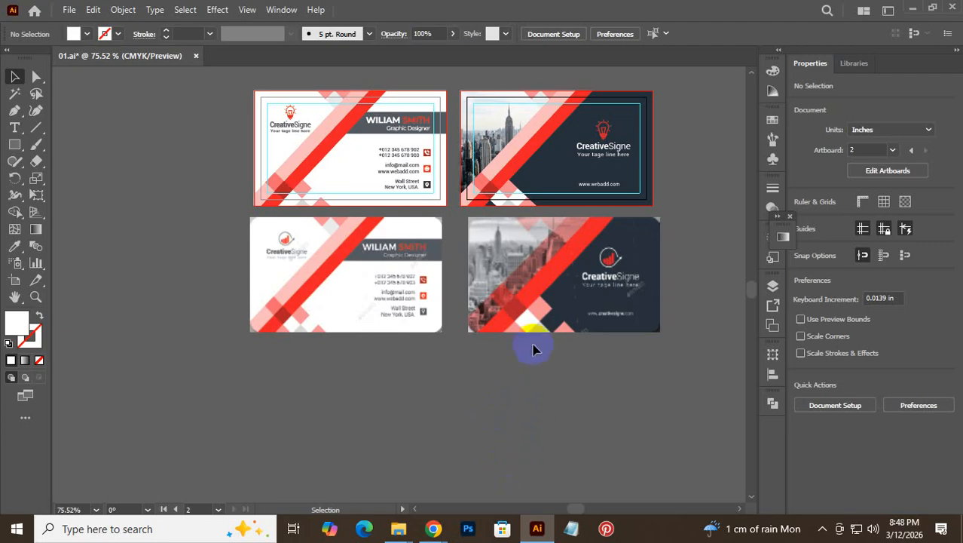
- Zoom in on the skyline card back and ungroup its artwork
{"action": "key", "text": "ctrl+space"}
{"action": "left_click_drag", "start_coordinate": [462, 217], "coordinate": [577, 280]}
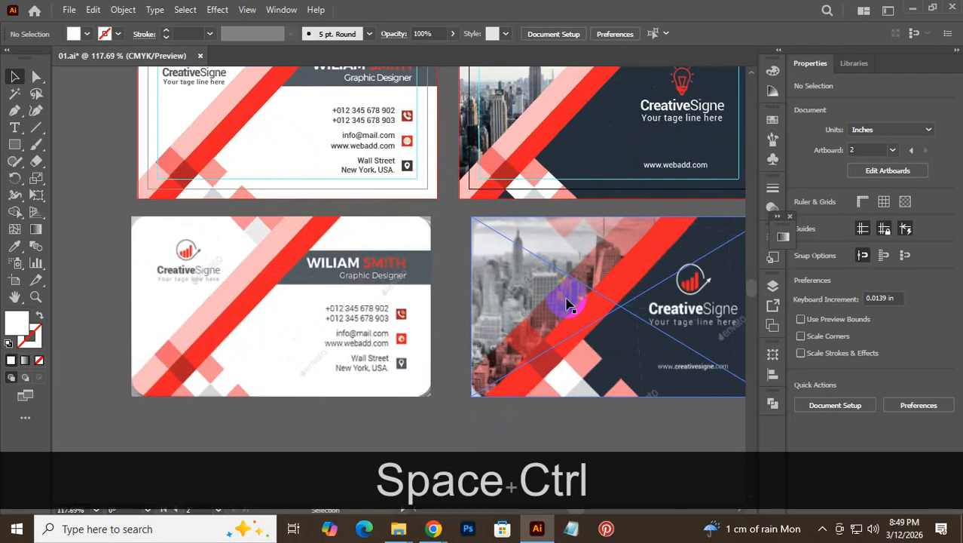
{"action": "scroll", "coordinate": [564, 271], "scroll_direction": "up", "scroll_amount": 3}
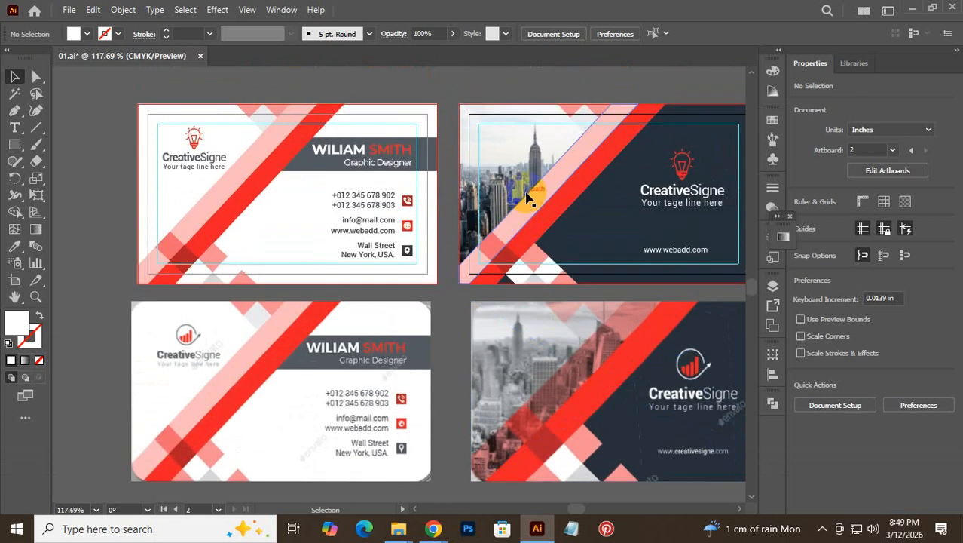
{"action": "left_click", "coordinate": [526, 195]}
{"action": "right_click", "coordinate": [525, 194]}
{"action": "left_click", "coordinate": [565, 309]}
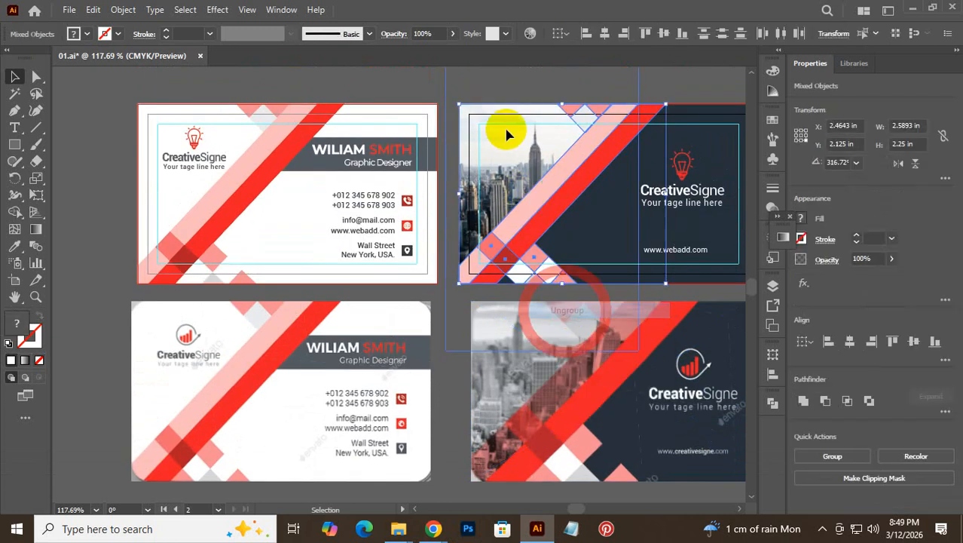
- Ungroup the nested artwork group on the skyline card a second time
{"action": "left_click", "coordinate": [464, 91]}
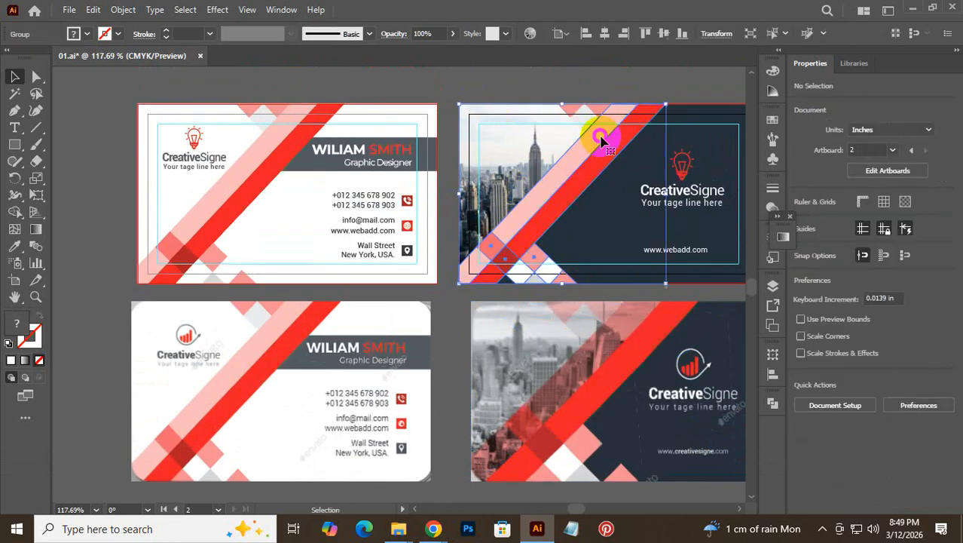
{"action": "left_click", "coordinate": [553, 181]}
{"action": "right_click", "coordinate": [554, 182]}
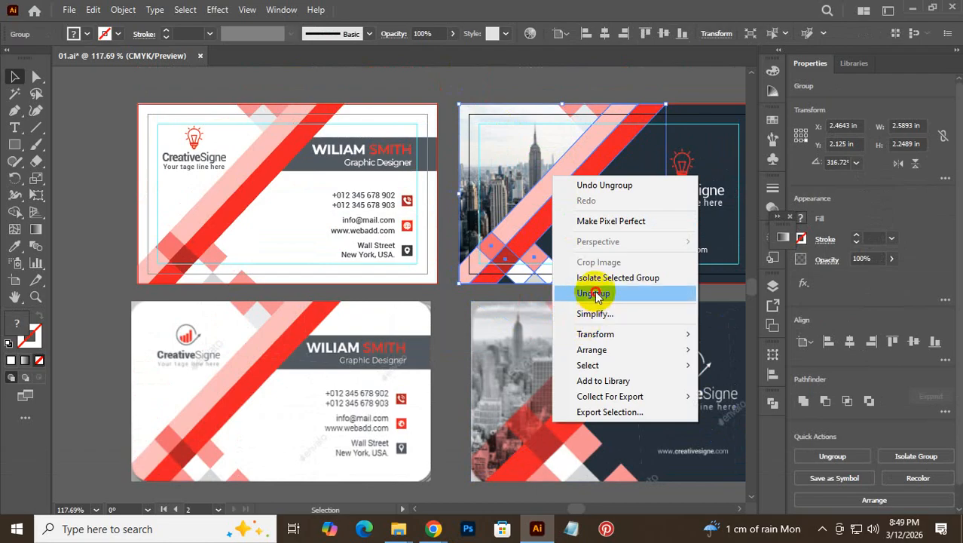
{"action": "left_click", "coordinate": [585, 295]}
- Select the pink stripe, lower diamonds and other stripe shapes, and apply Shift+Ctrl+G to them
{"action": "left_click", "coordinate": [500, 88]}
{"action": "left_click", "coordinate": [562, 181]}
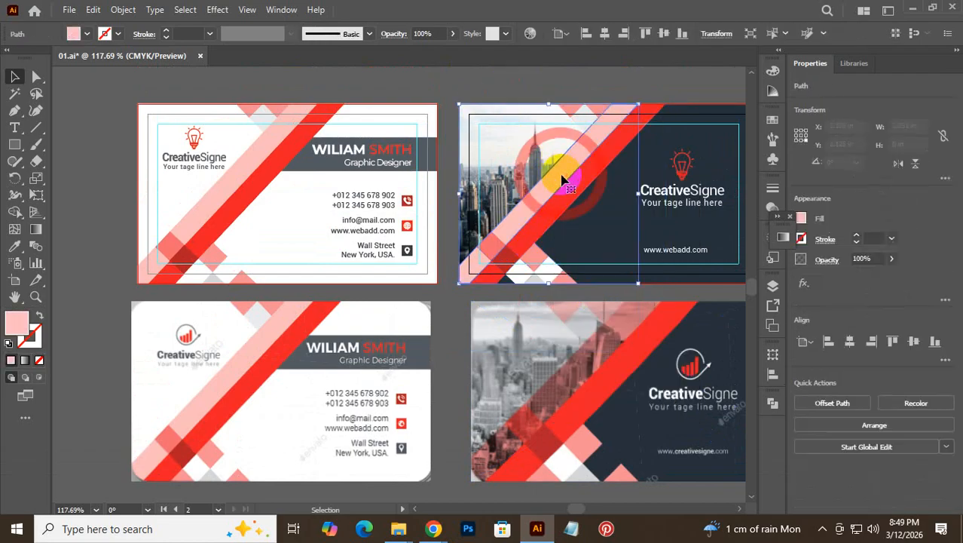
{"action": "left_click", "coordinate": [493, 257], "text": "shift"}
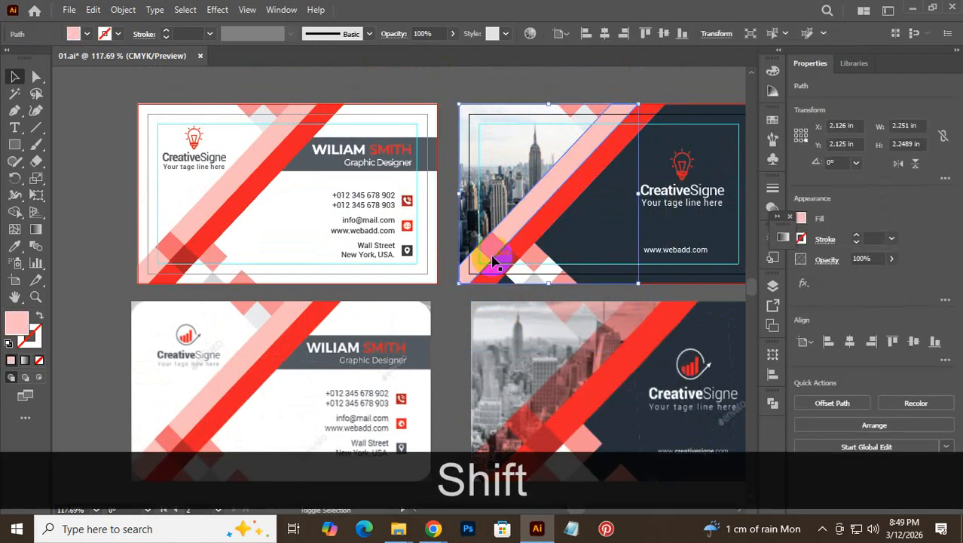
{"action": "left_click", "coordinate": [603, 113], "text": "shift"}
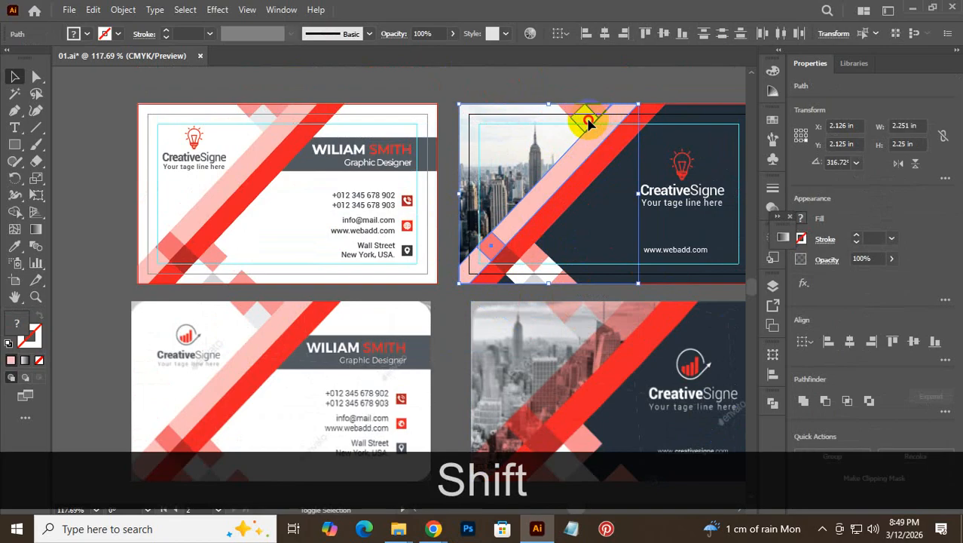
{"action": "key", "text": "shift+ctrl+g"}
{"action": "left_click", "coordinate": [645, 193]}
- Set the stripe group's opacity to 48% in the Properties panel and deselect
{"action": "left_click", "coordinate": [874, 257]}
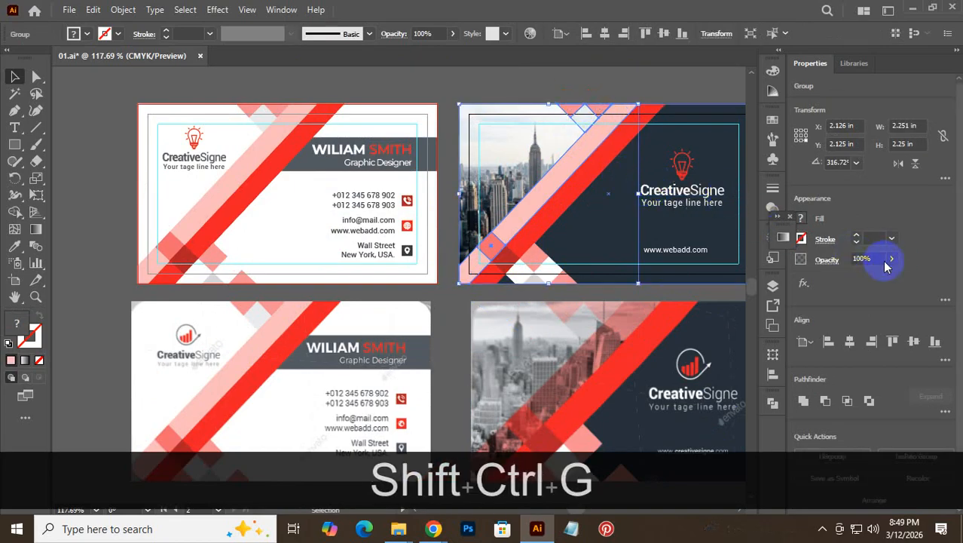
{"action": "left_click", "coordinate": [894, 257]}
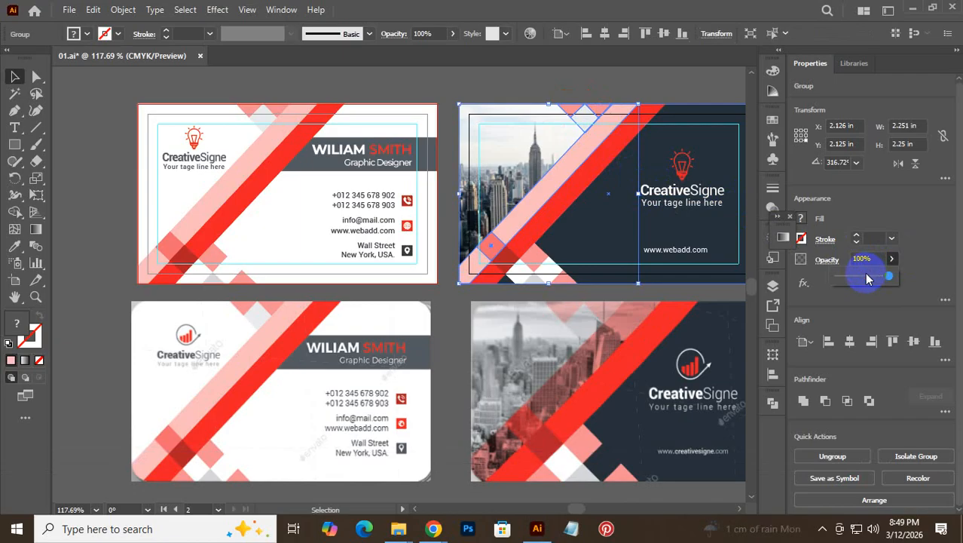
{"action": "left_click", "coordinate": [867, 278]}
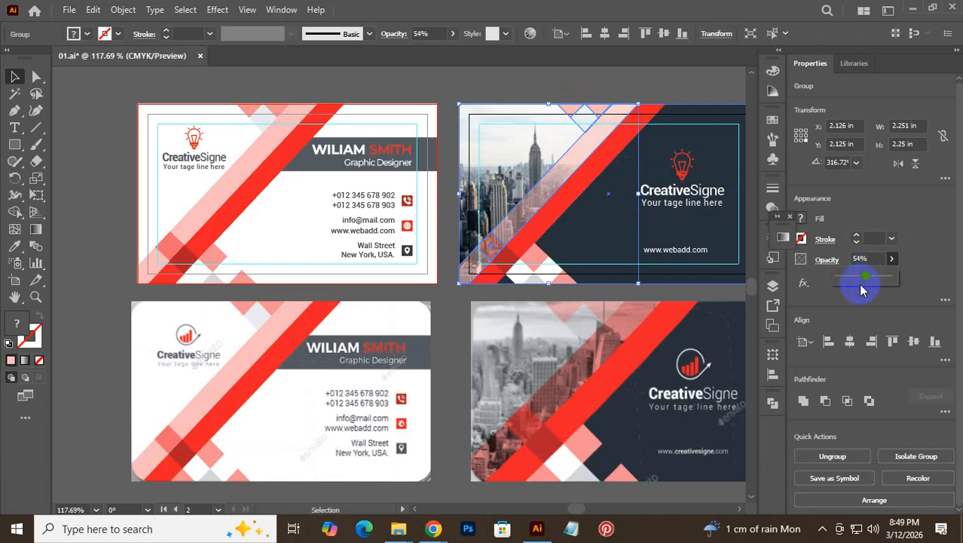
{"action": "left_click", "coordinate": [862, 286]}
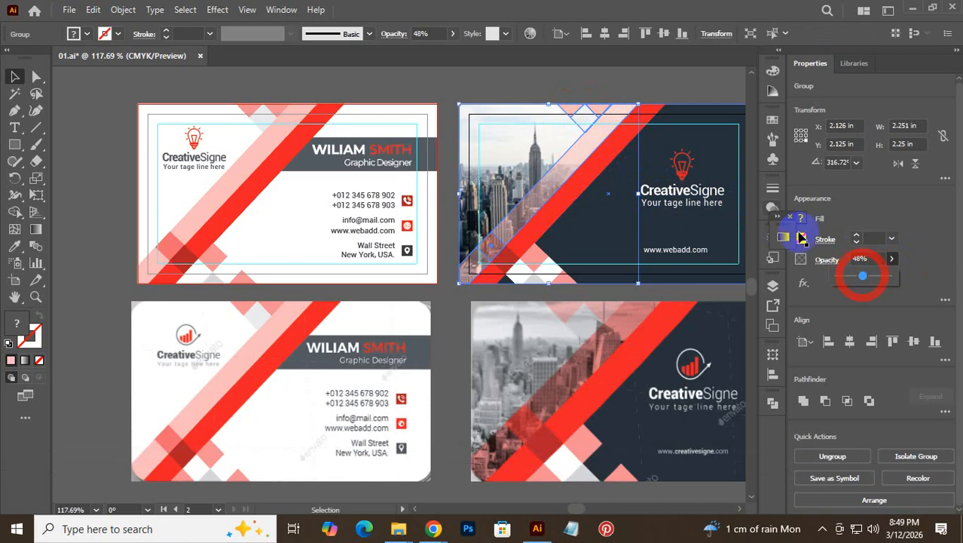
{"action": "left_click", "coordinate": [326, 78]}
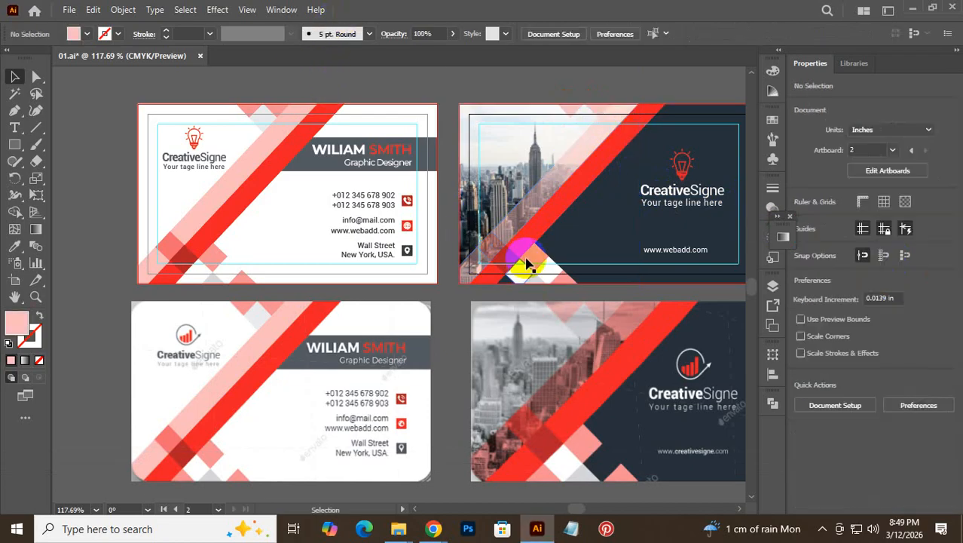
- Select and deselect the clipped skyline photo to check the result
{"action": "left_click", "coordinate": [502, 172]}
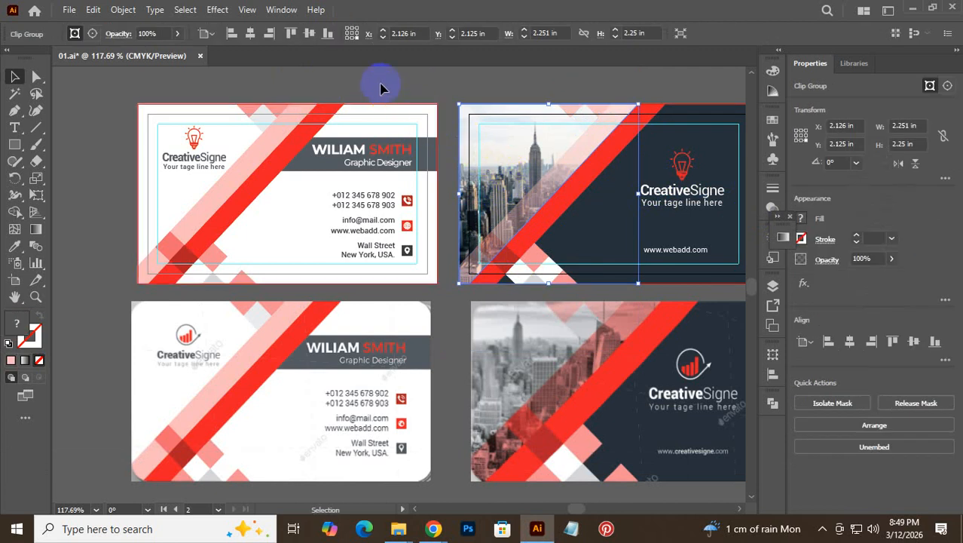
{"action": "left_click", "coordinate": [462, 83]}
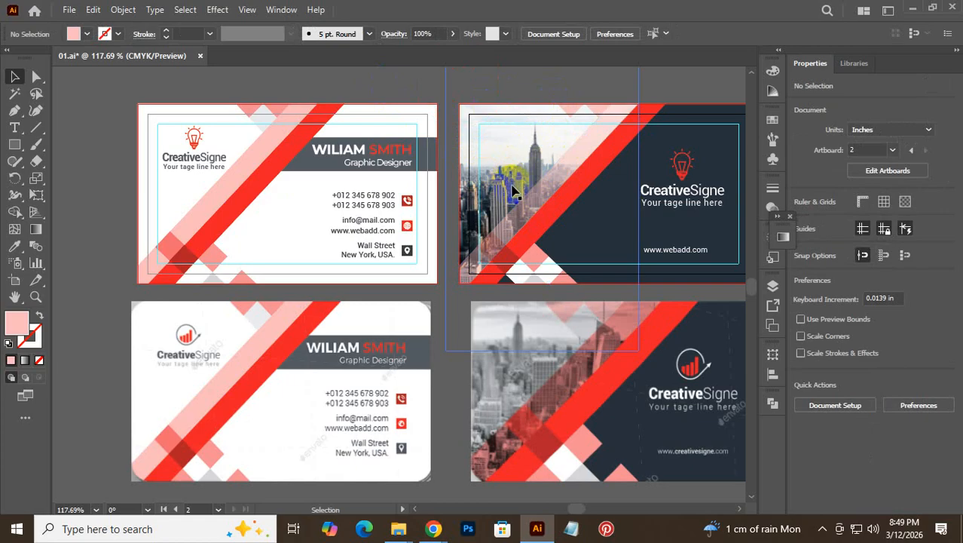
{"action": "scroll", "coordinate": [515, 195], "scroll_direction": "up", "scroll_amount": 3}
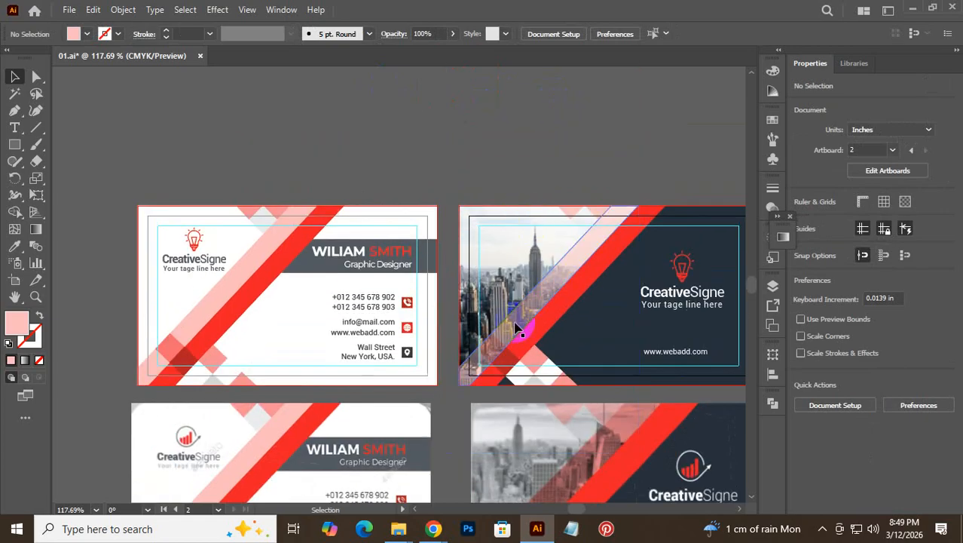
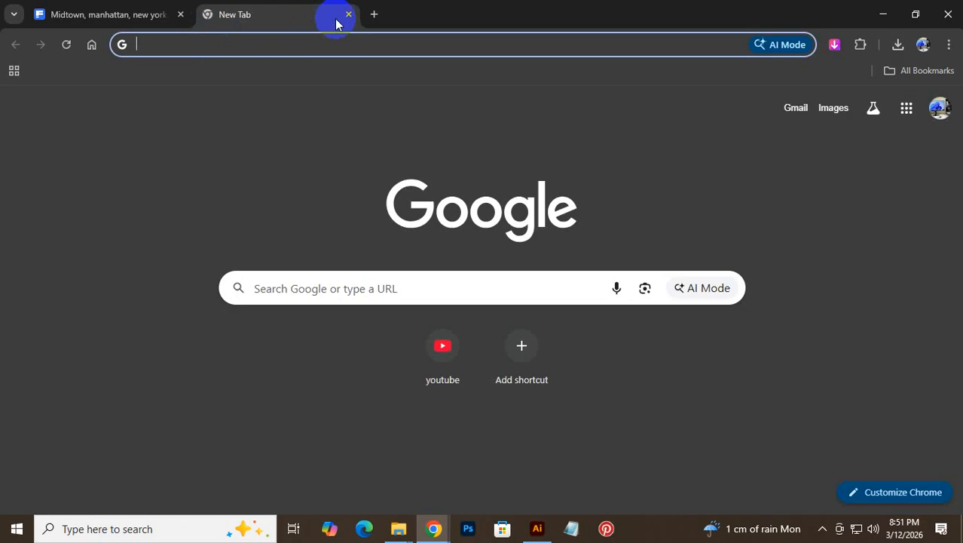
- Search Google for 'business card mockup' and return to the results after checking Illustrator
{"action": "type", "text": "busin"}
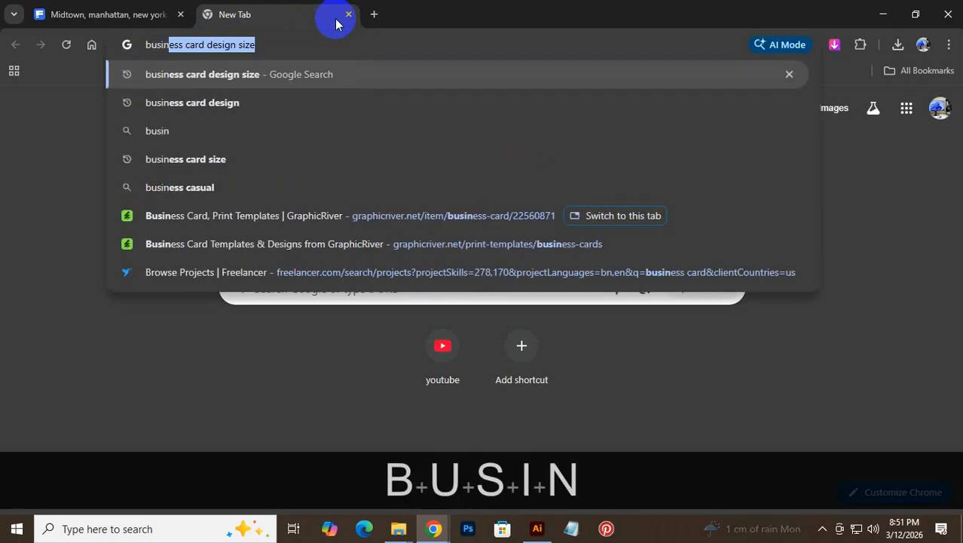
{"action": "type", "text": "ess card "}
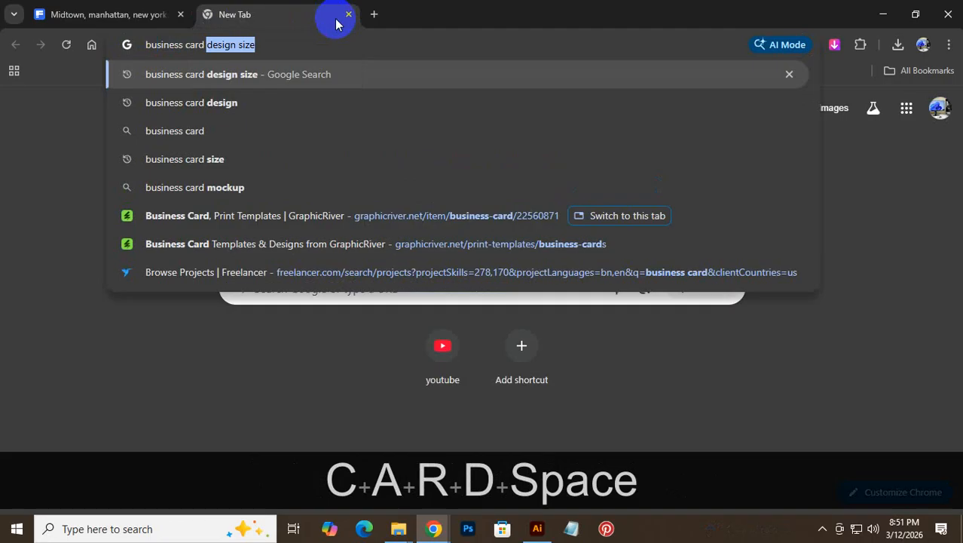
{"action": "type", "text": "mocku"}
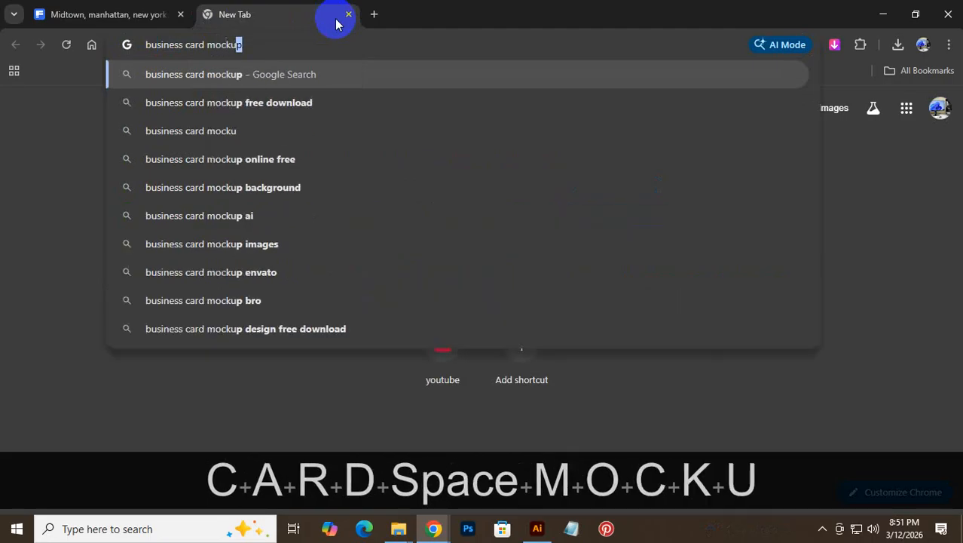
{"action": "type", "text": "p"}
{"action": "key", "text": "Return"}
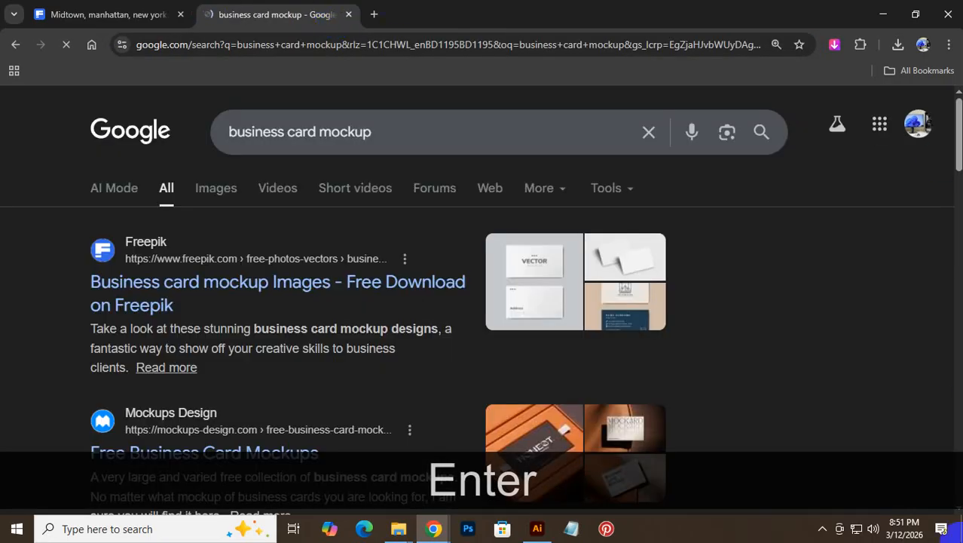
{"action": "left_click", "coordinate": [536, 529]}
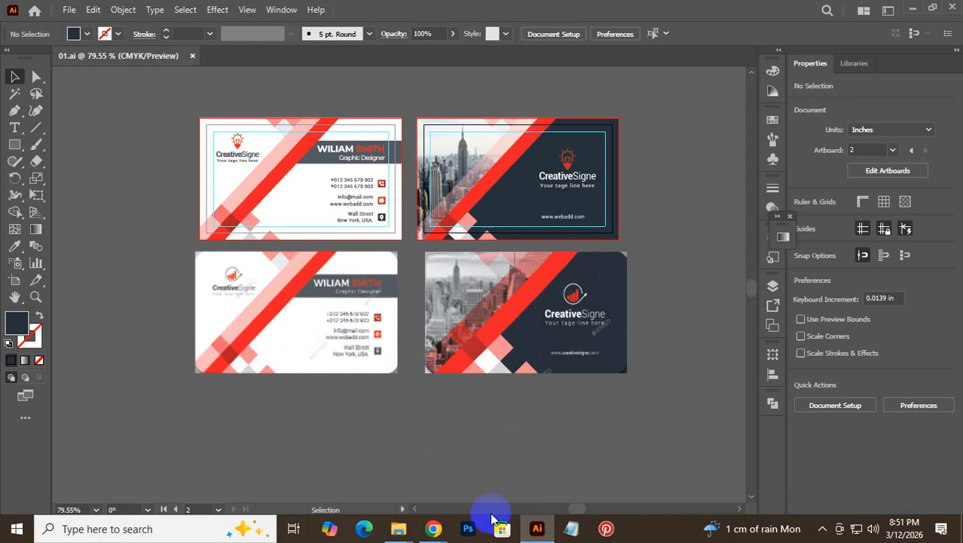
{"action": "mouse_move", "coordinate": [442, 534]}
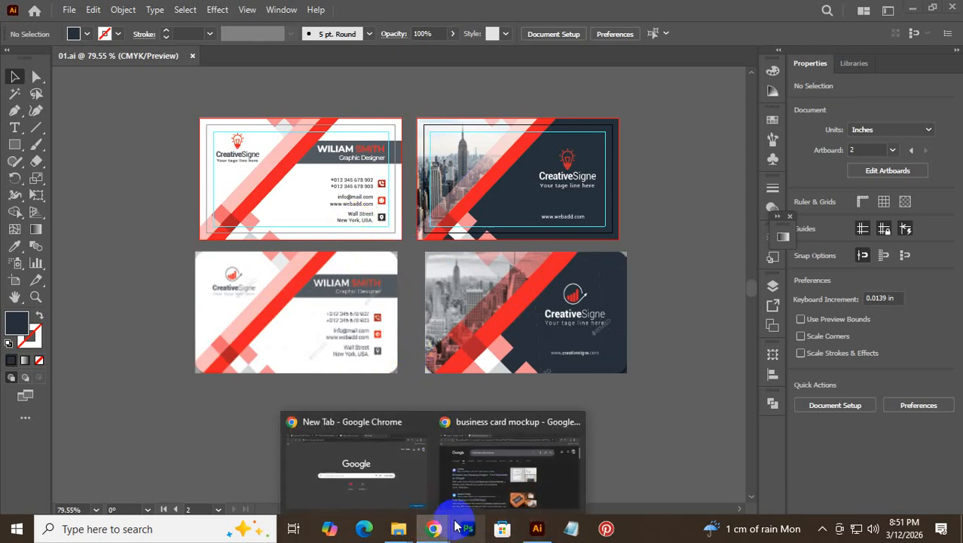
{"action": "left_click", "coordinate": [465, 471]}
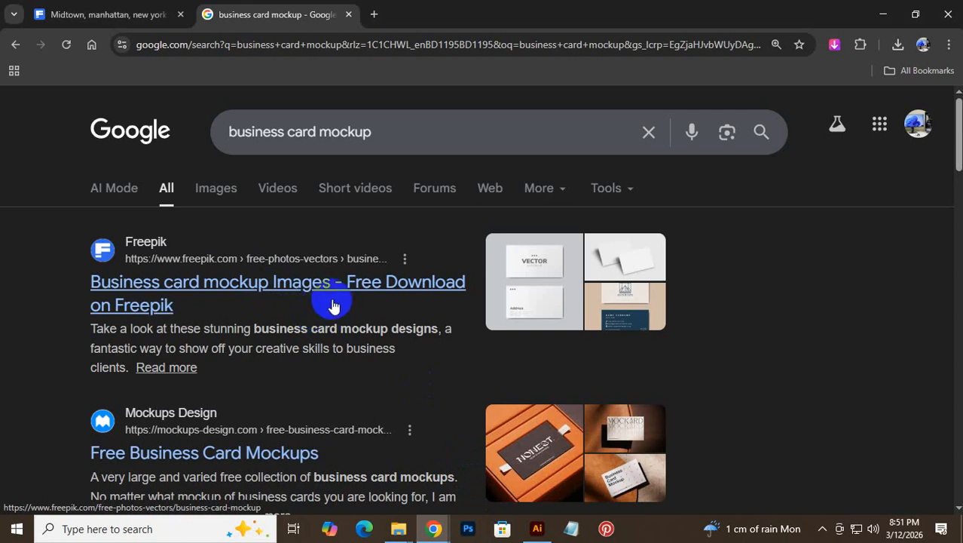
- Open Freepik's business card mockup page and download the red and grey visit card mockup
{"action": "left_click", "coordinate": [211, 290]}
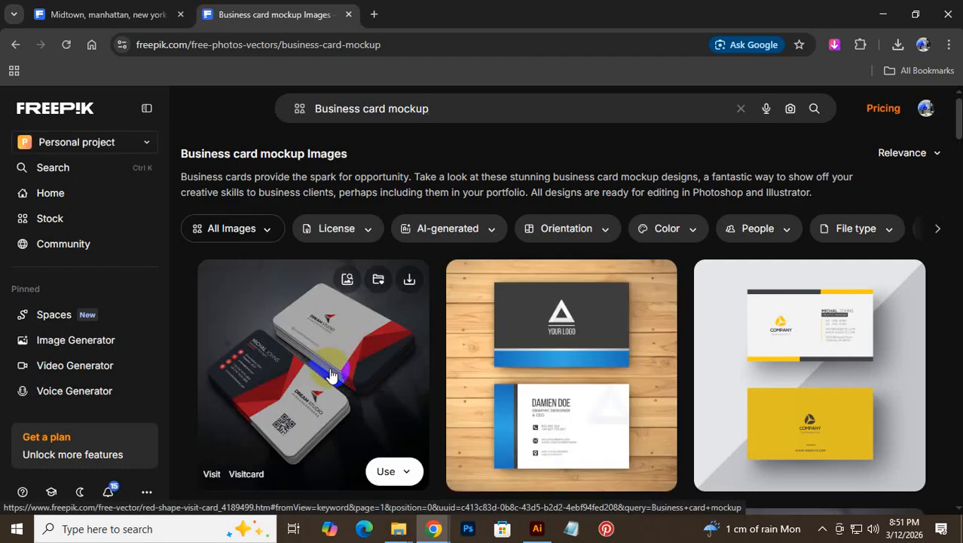
{"action": "scroll", "coordinate": [332, 375], "scroll_direction": "down", "scroll_amount": 2}
{"action": "scroll", "coordinate": [334, 375], "scroll_direction": "down", "scroll_amount": 4}
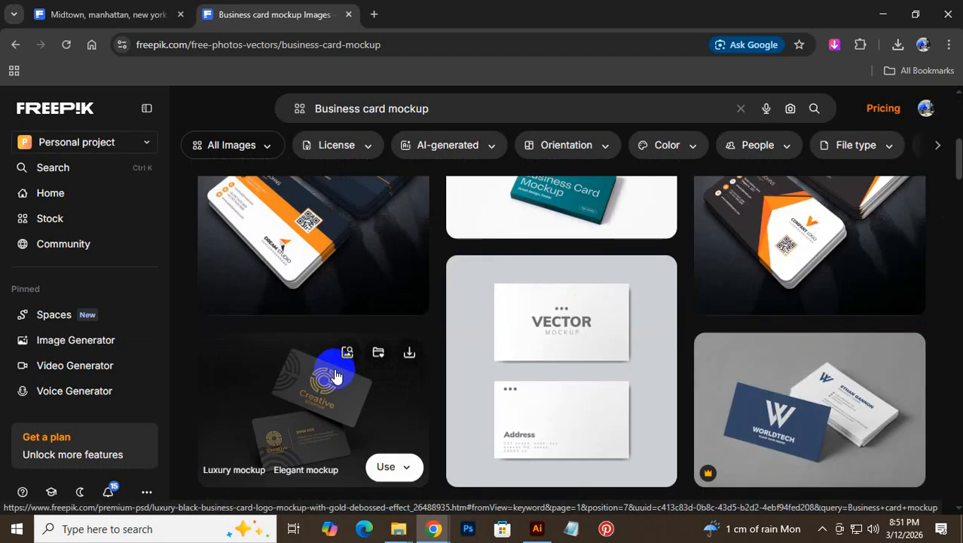
{"action": "scroll", "coordinate": [339, 339], "scroll_direction": "up", "scroll_amount": 5}
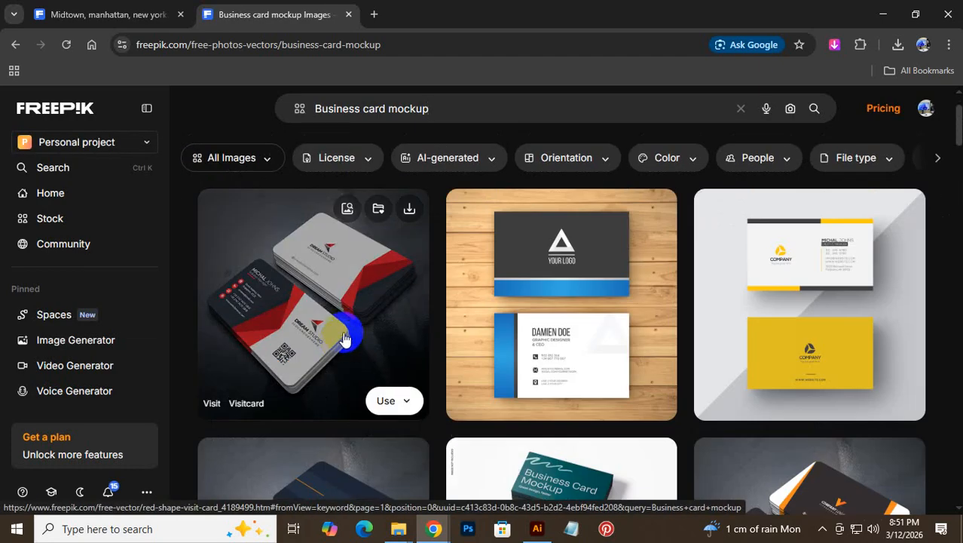
{"action": "left_click", "coordinate": [407, 207]}
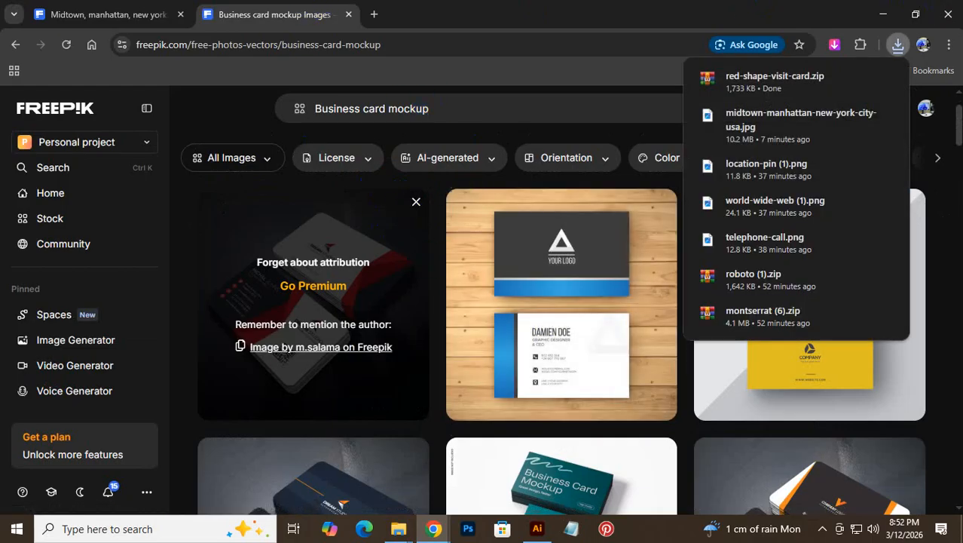
- Extract red-shape-visit-card.zip into its own folder, open it, and go back to Freepik
{"action": "left_click", "coordinate": [886, 80]}
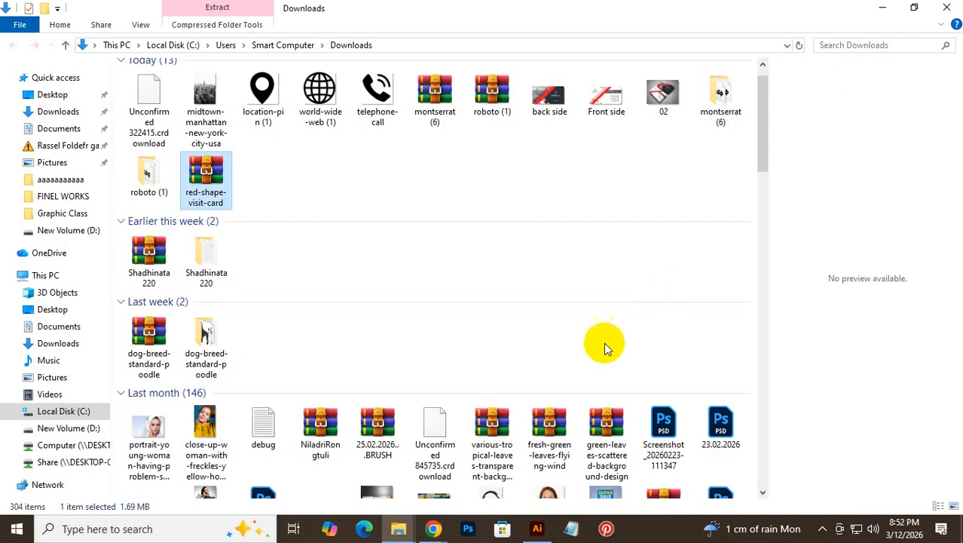
{"action": "right_click", "coordinate": [221, 185]}
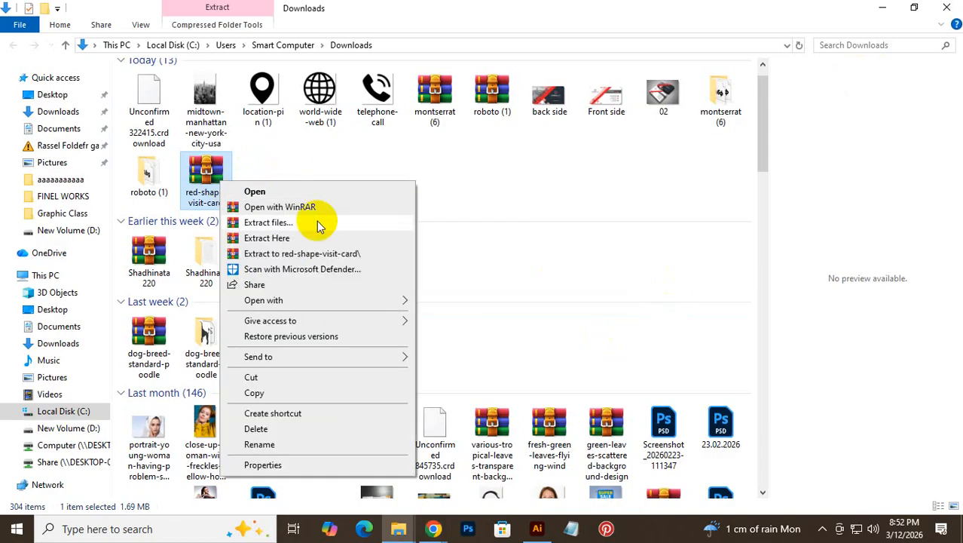
{"action": "left_click", "coordinate": [311, 255]}
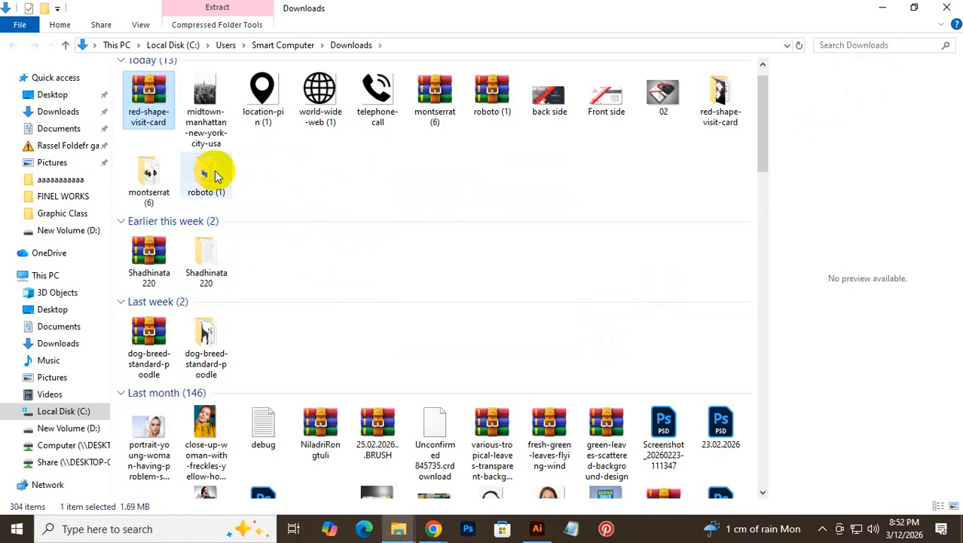
{"action": "double_click", "coordinate": [717, 96]}
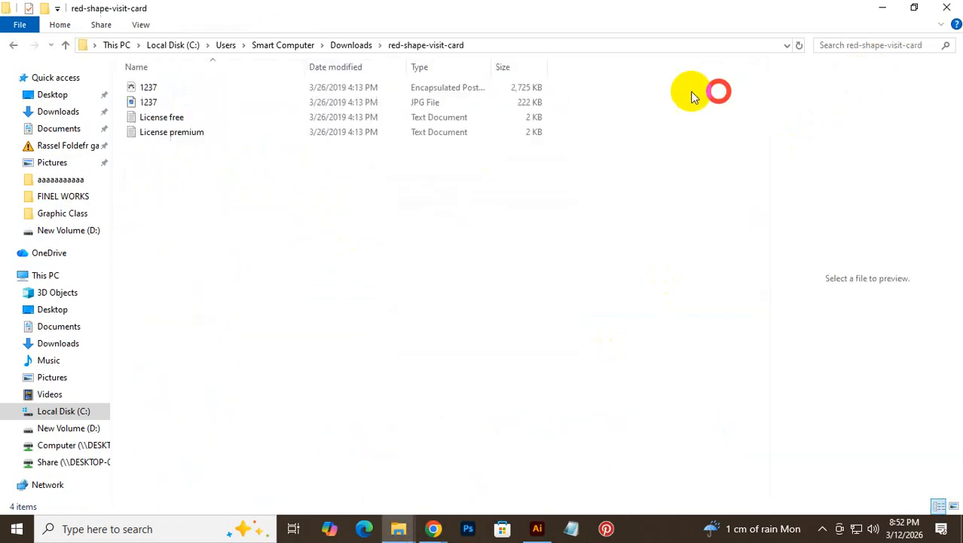
{"action": "mouse_move", "coordinate": [434, 528]}
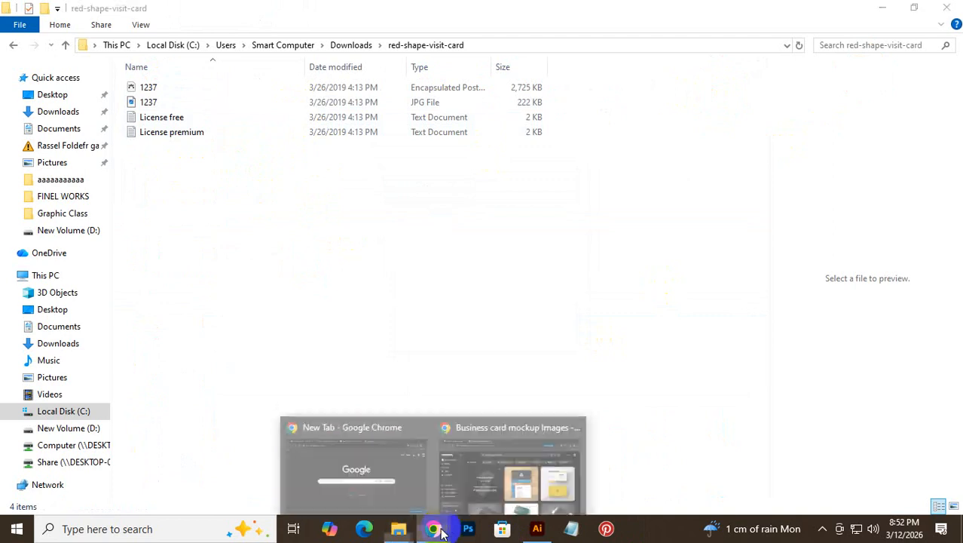
{"action": "left_click", "coordinate": [456, 479]}
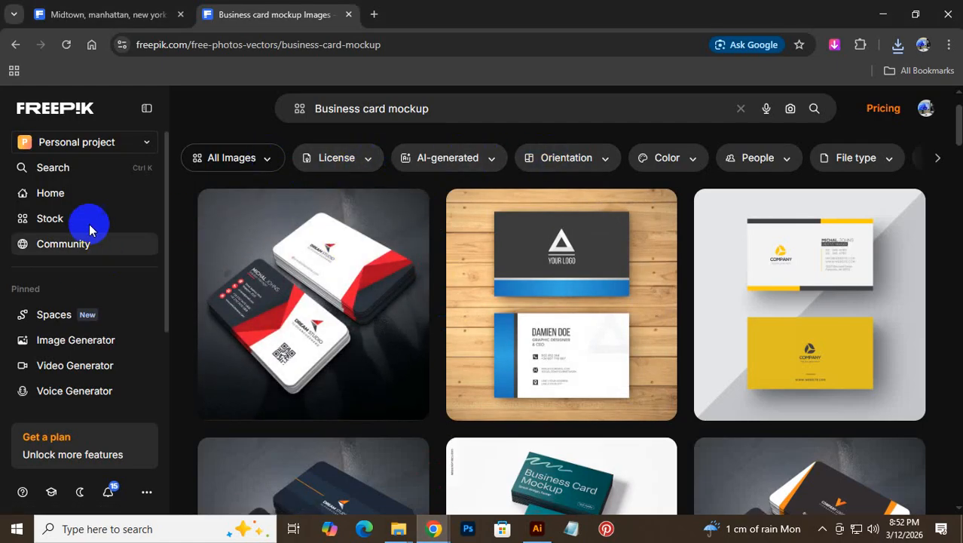
- Filter Freepik results to PSD and download the falling Gift Card mockup
{"action": "left_click", "coordinate": [279, 165]}
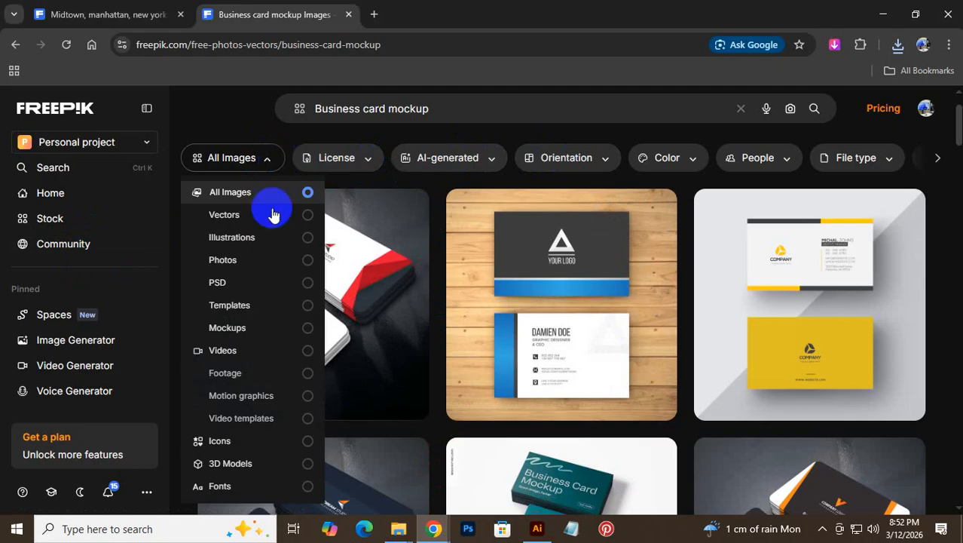
{"action": "left_click", "coordinate": [291, 293]}
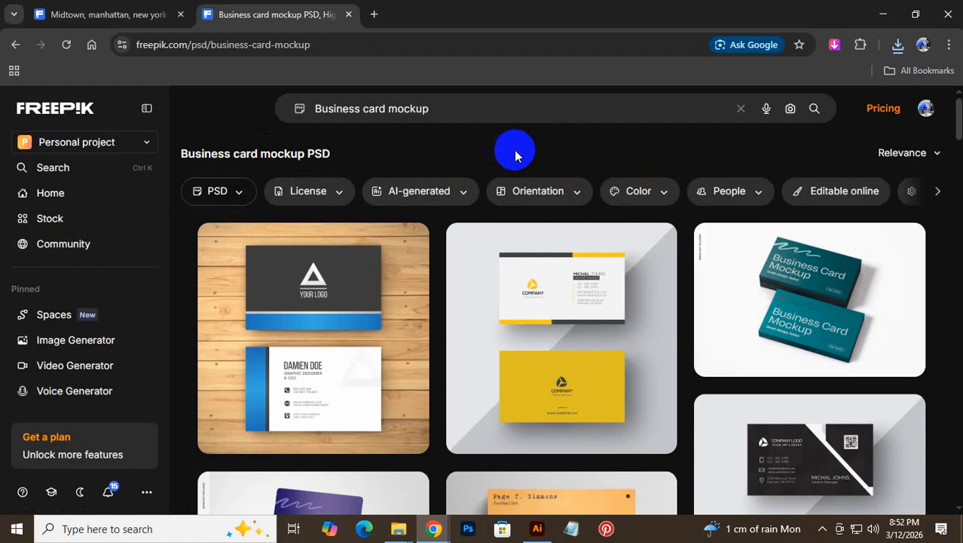
{"action": "scroll", "coordinate": [694, 312], "scroll_direction": "down", "scroll_amount": 3}
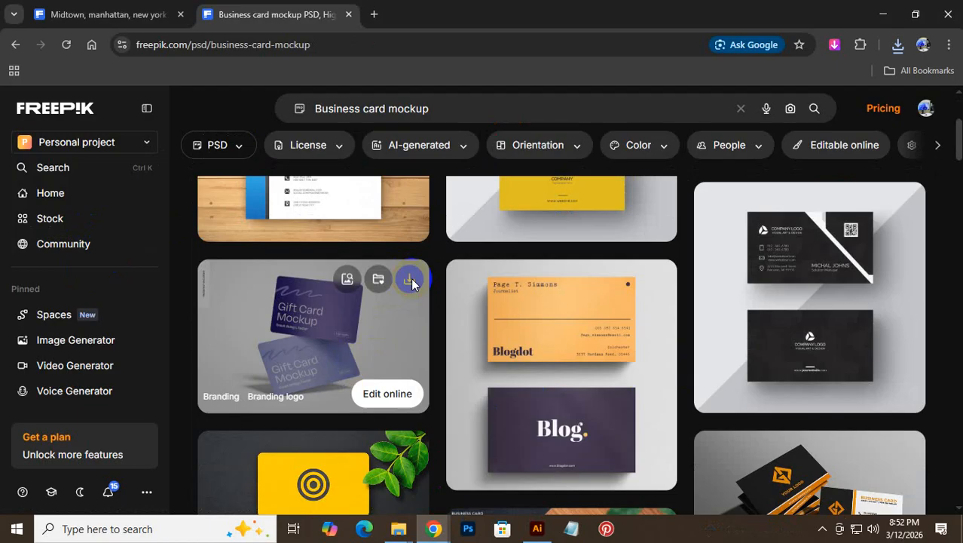
{"action": "left_click", "coordinate": [410, 279]}
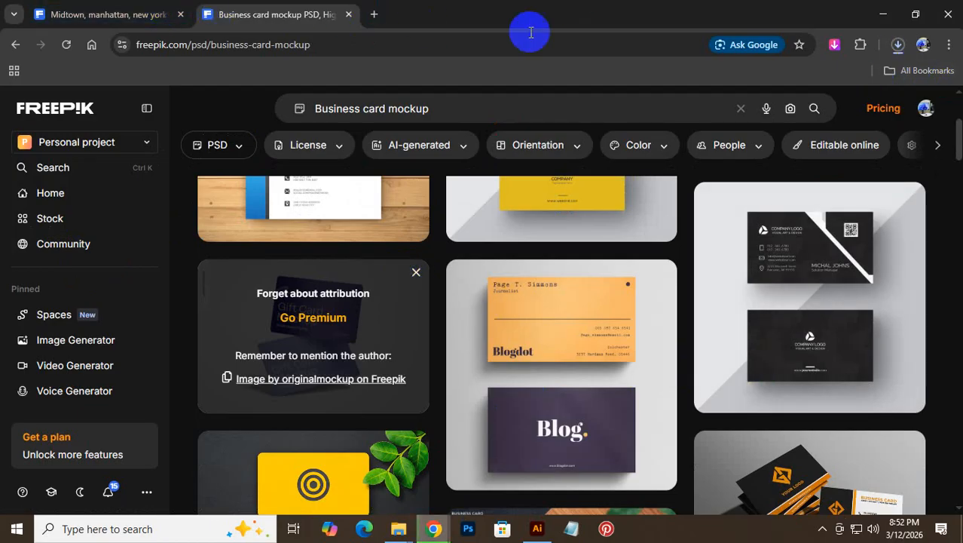
{"action": "left_click", "coordinate": [896, 45]}
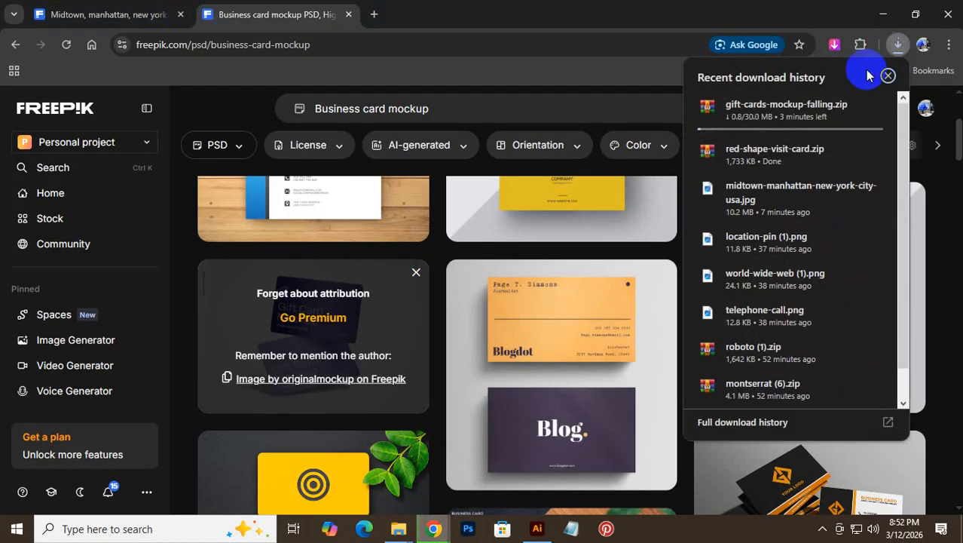
- In a new tab, search 'business card mockup free download', then return to the Freepik results
{"action": "left_click", "coordinate": [373, 15]}
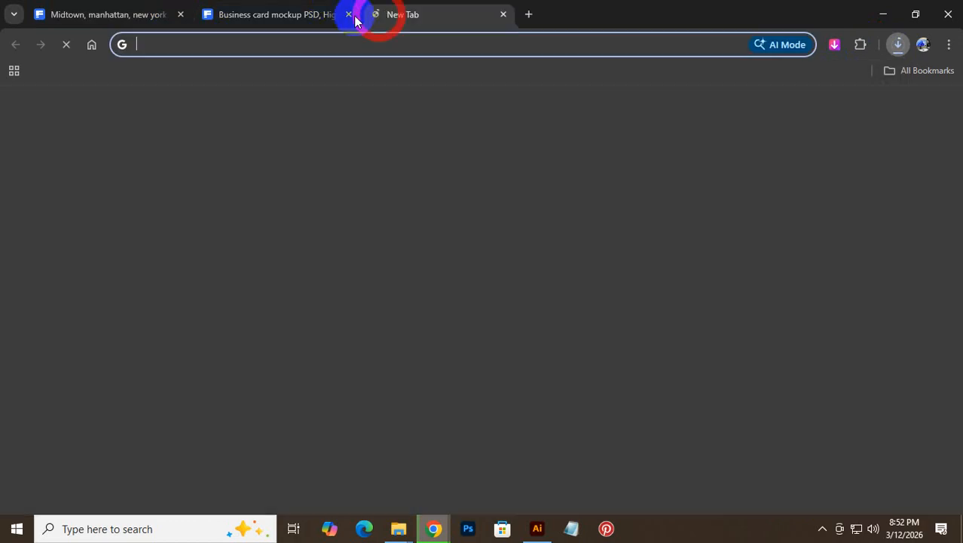
{"action": "type", "text": "b"}
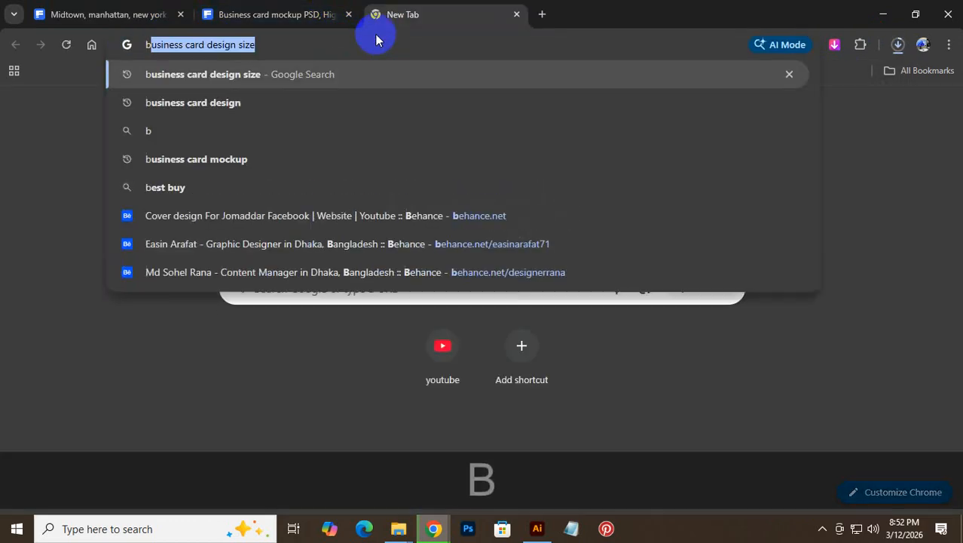
{"action": "type", "text": "usiness "}
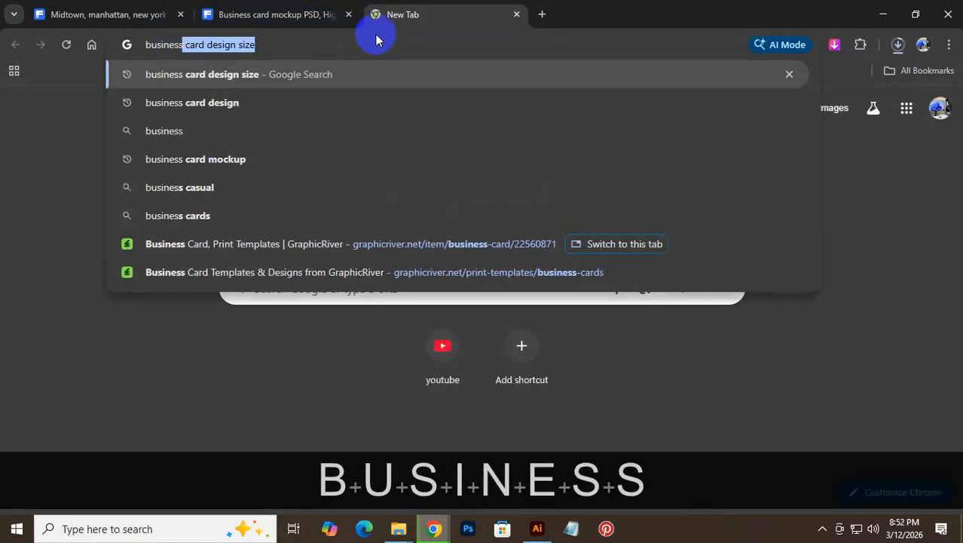
{"action": "type", "text": "car"}
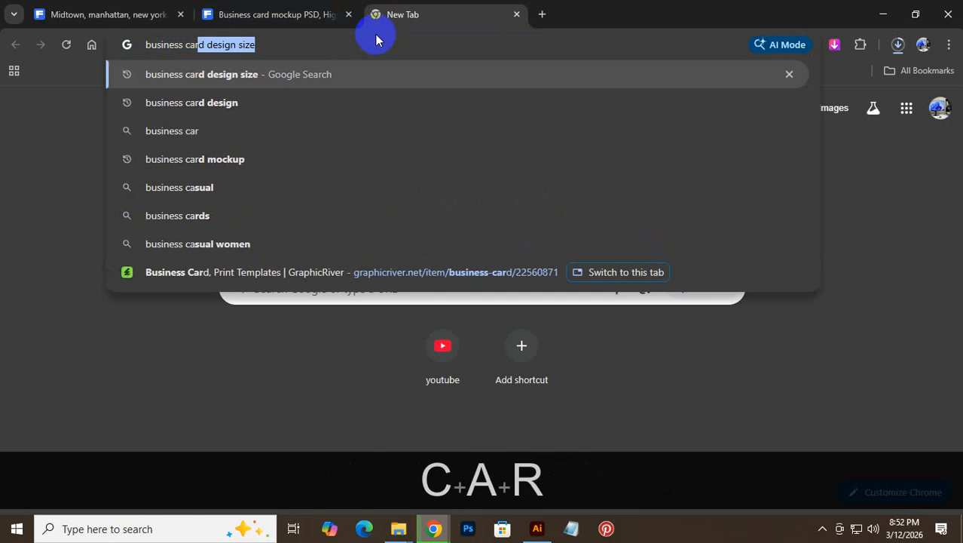
{"action": "type", "text": "rd"}
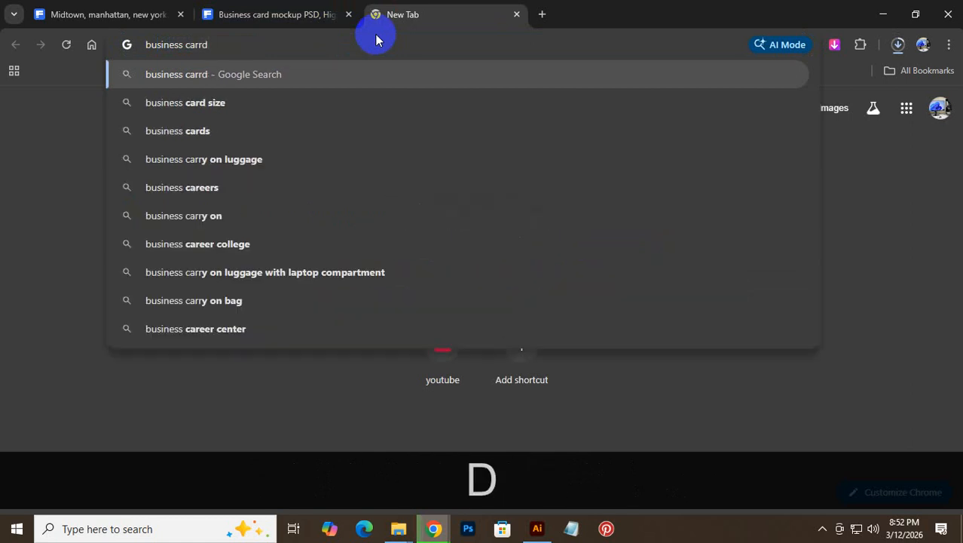
{"action": "type", "text": " d"}
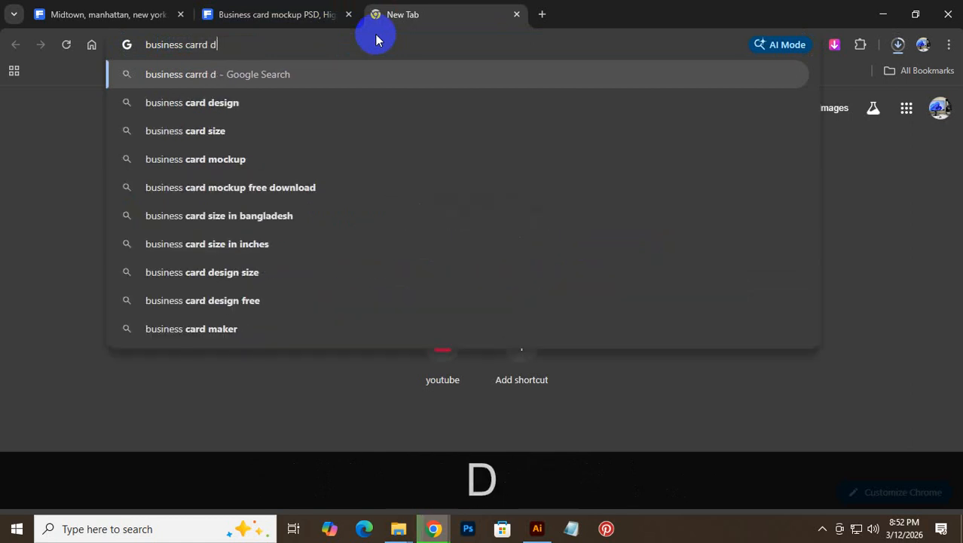
{"action": "key", "text": "BackSpace"}
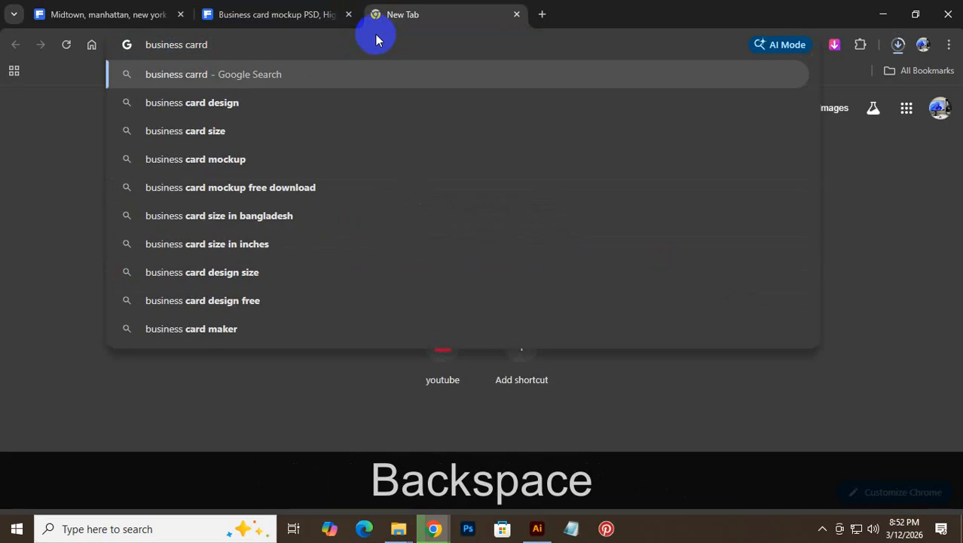
{"action": "type", "text": "mockup"}
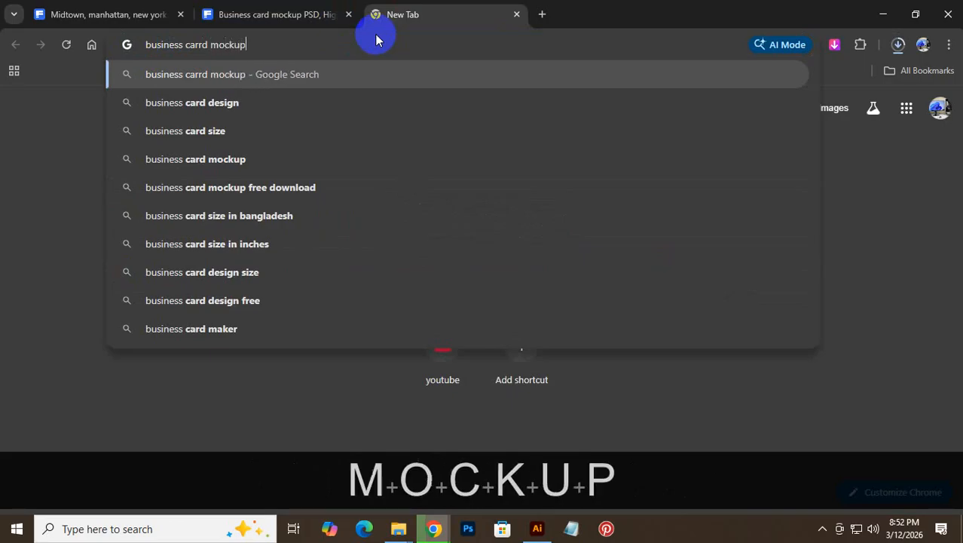
{"action": "type", "text": " free"}
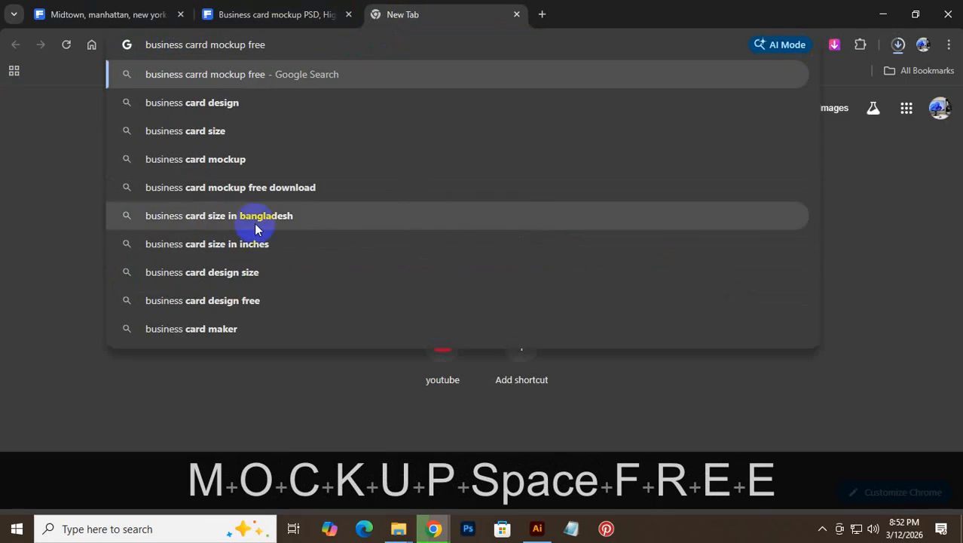
{"action": "left_click", "coordinate": [256, 243]}
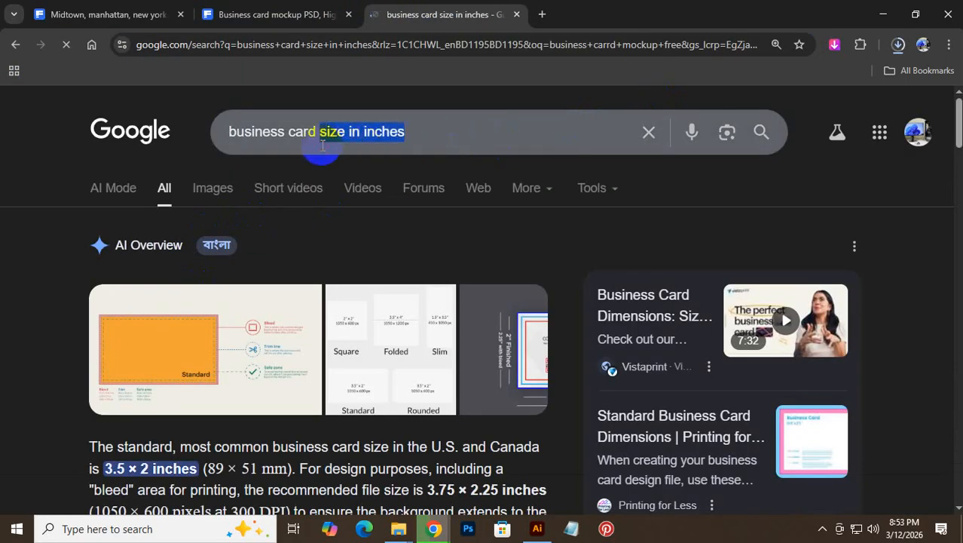
{"action": "type", "text": "moc"}
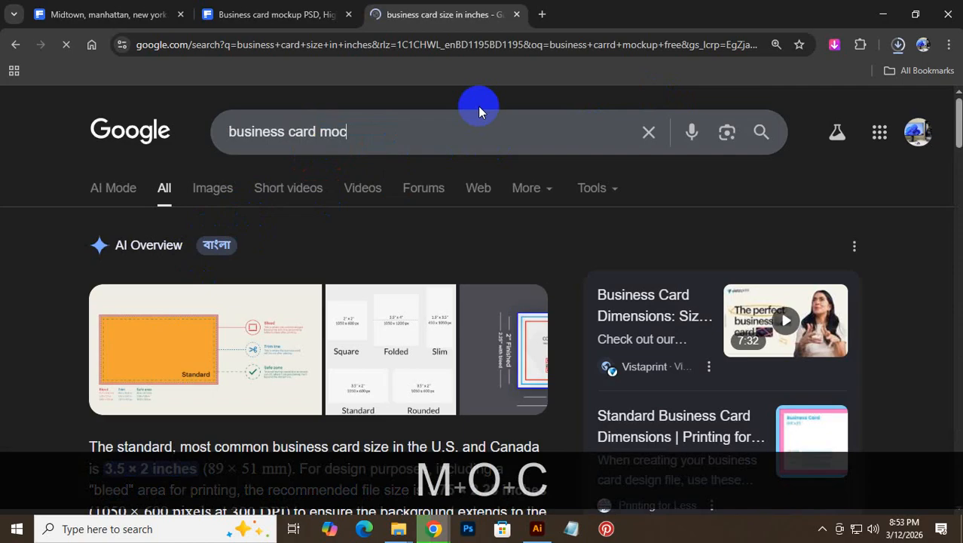
{"action": "type", "text": "kup"}
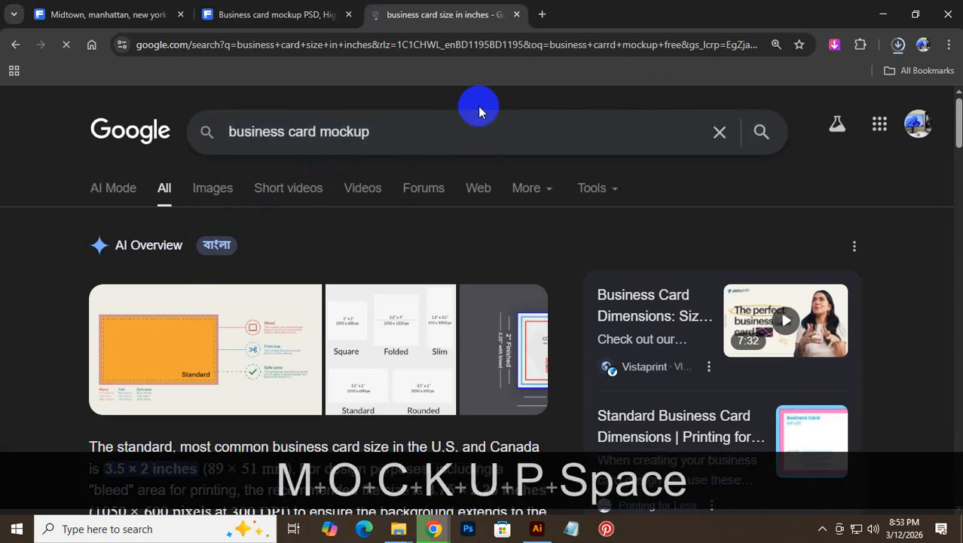
{"action": "type", "text": " free"}
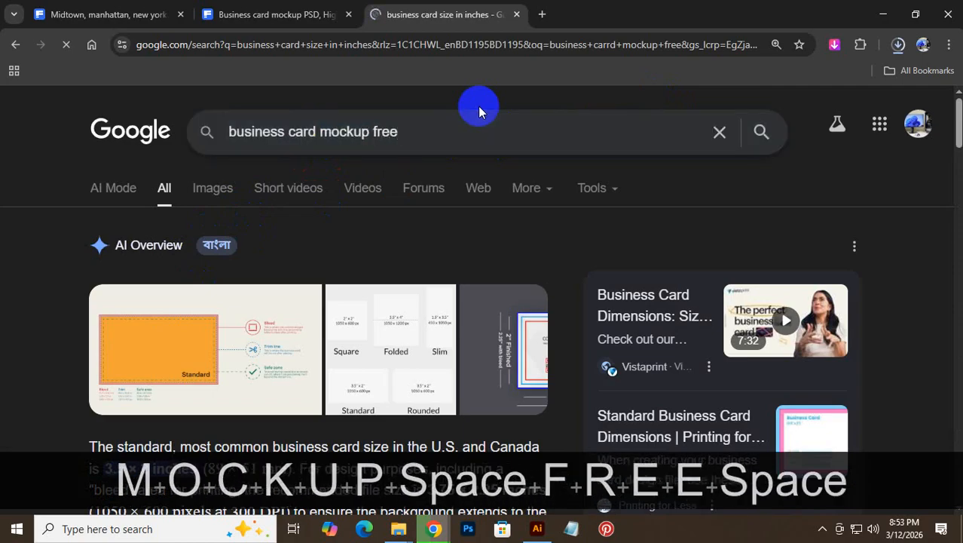
{"action": "type", "text": " download"}
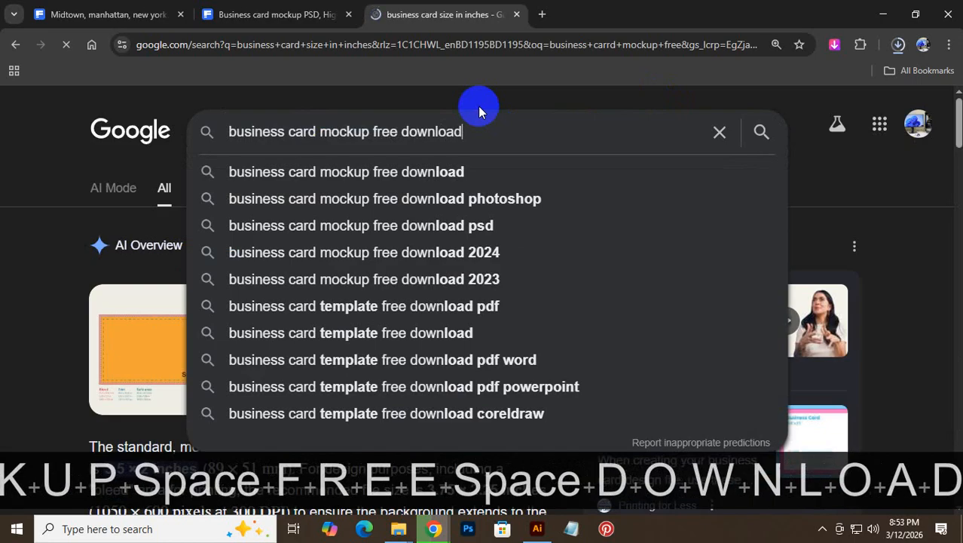
{"action": "key", "text": "Return"}
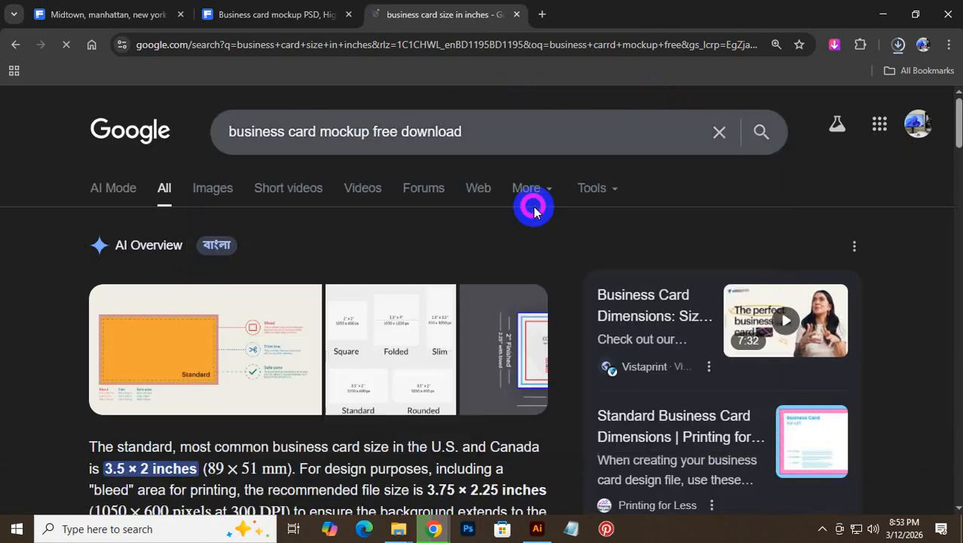
{"action": "left_click", "coordinate": [259, 11]}
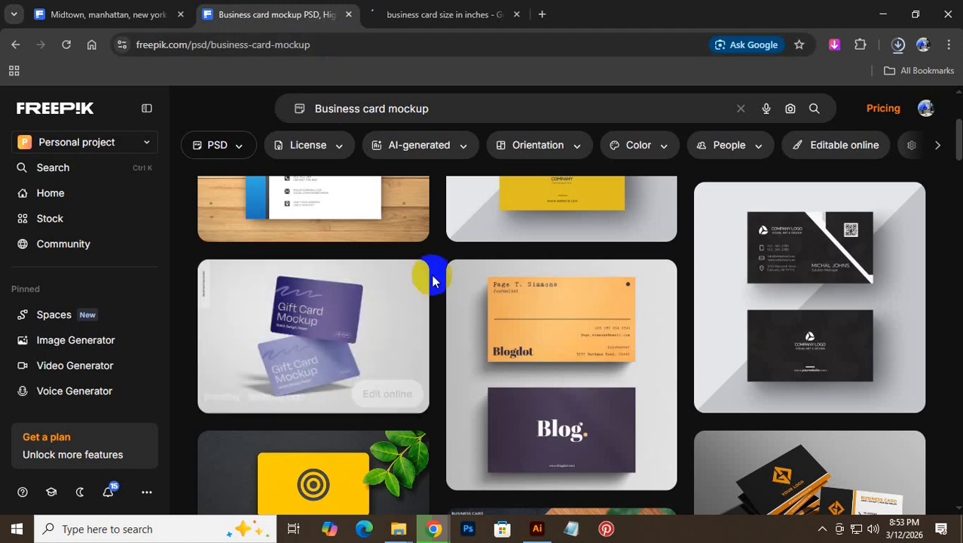
{"action": "scroll", "coordinate": [432, 276], "scroll_direction": "up", "scroll_amount": 3}
- Open GraphicsFamily's free business card mockups page and close the Manhattan image and Freepik tabs
{"action": "left_click", "coordinate": [441, 14]}
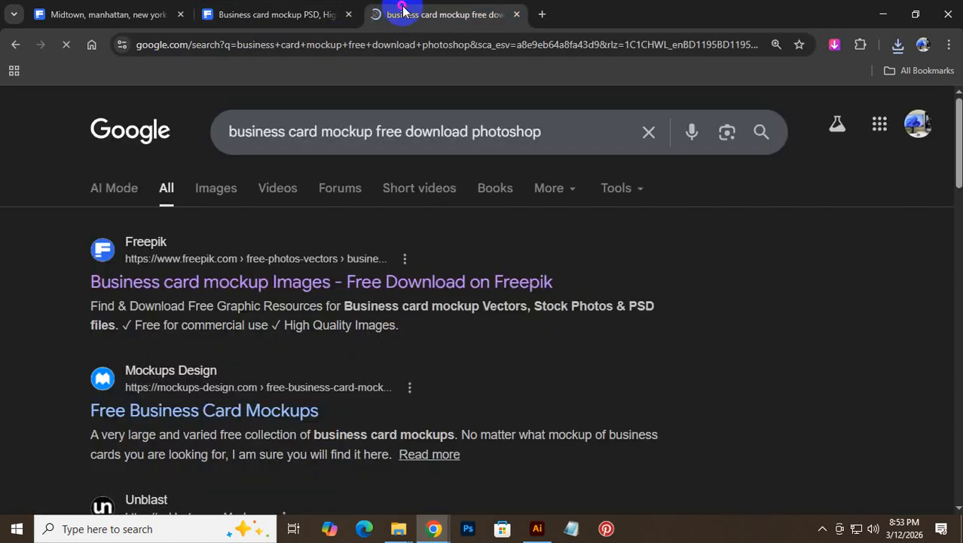
{"action": "scroll", "coordinate": [379, 392], "scroll_direction": "down", "scroll_amount": 4}
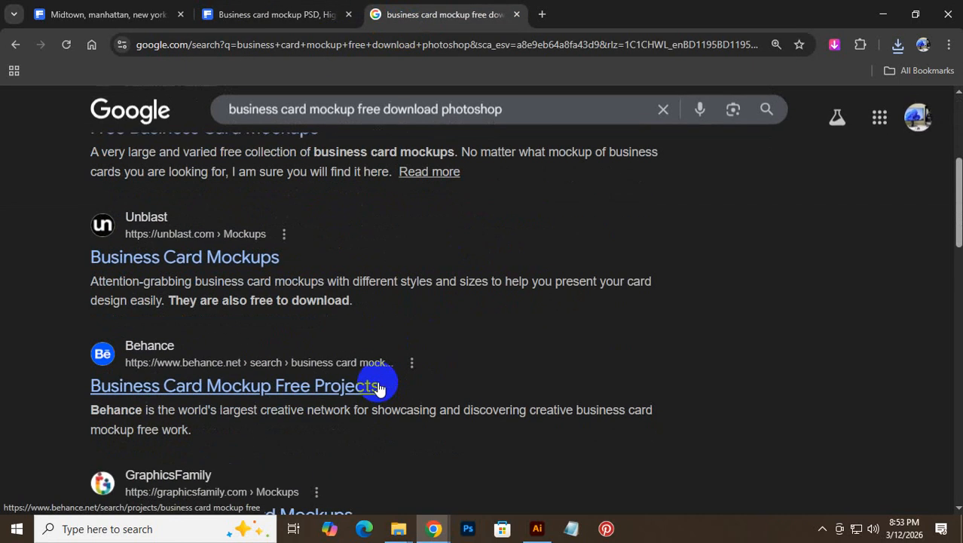
{"action": "scroll", "coordinate": [373, 370], "scroll_direction": "down", "scroll_amount": 4}
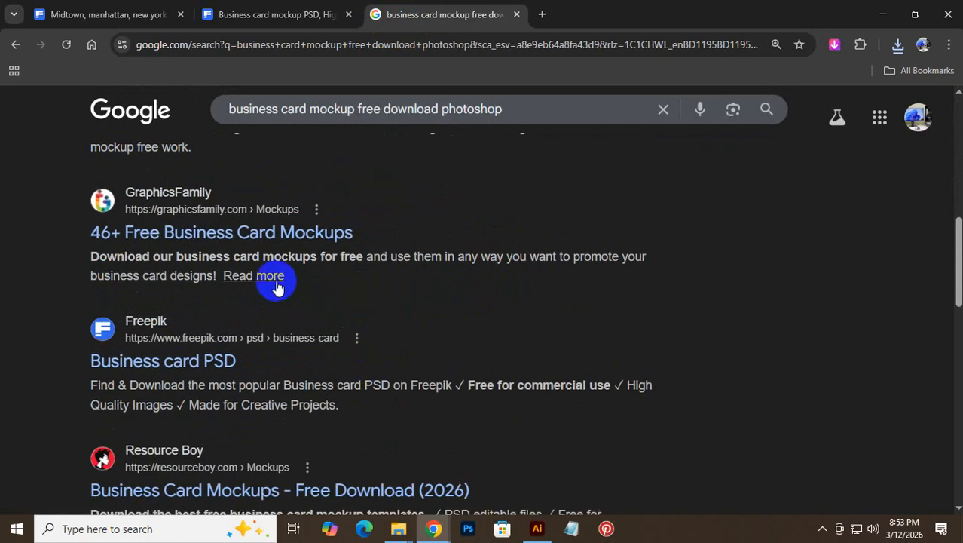
{"action": "left_click", "coordinate": [199, 235]}
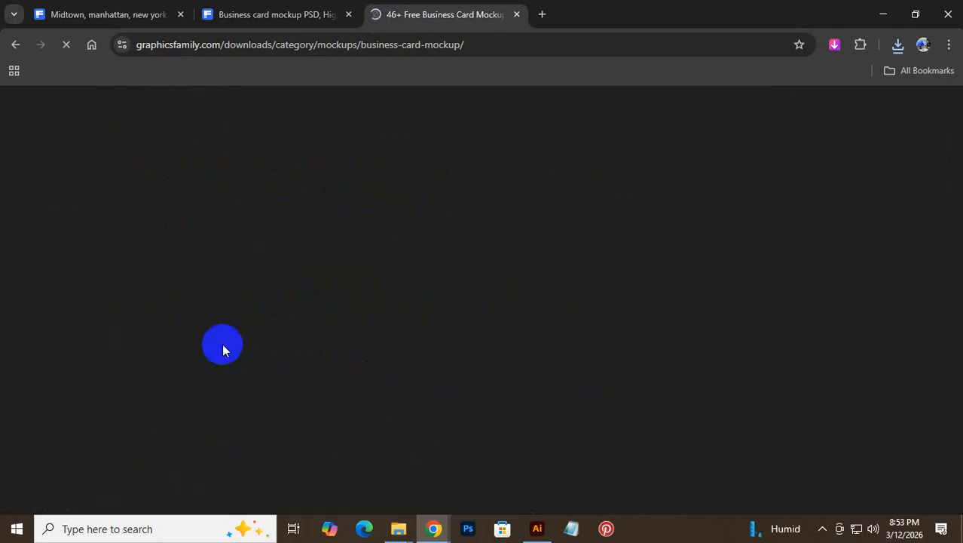
{"action": "left_click", "coordinate": [180, 16]}
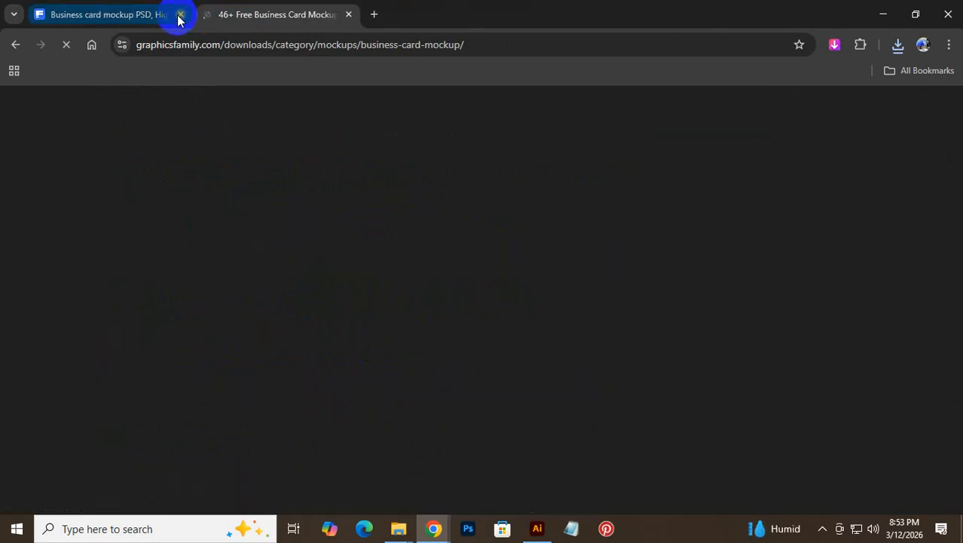
{"action": "left_click", "coordinate": [180, 16]}
- Close the extra visit card folder window, return the other to Business Card Design, and minimize it
{"action": "left_click", "coordinate": [399, 528]}
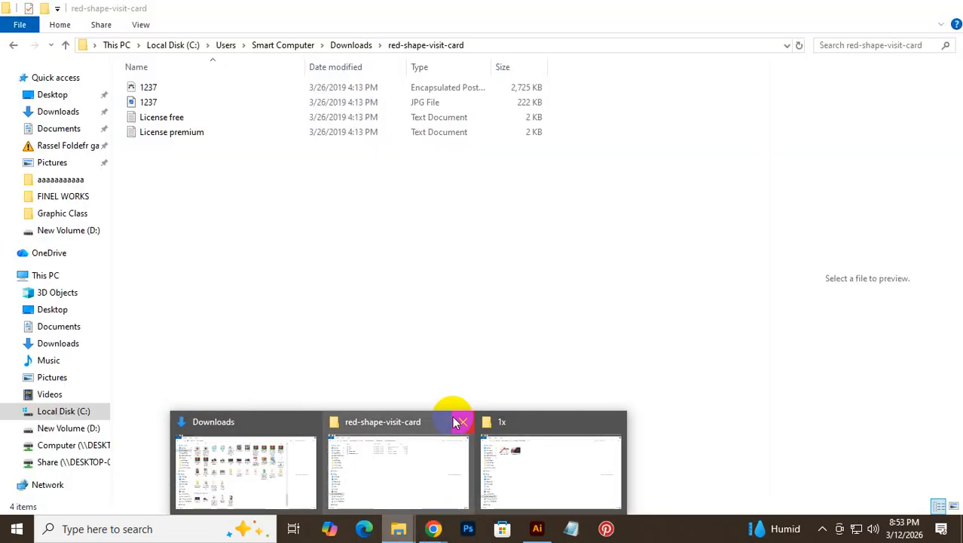
{"action": "left_click", "coordinate": [460, 421]}
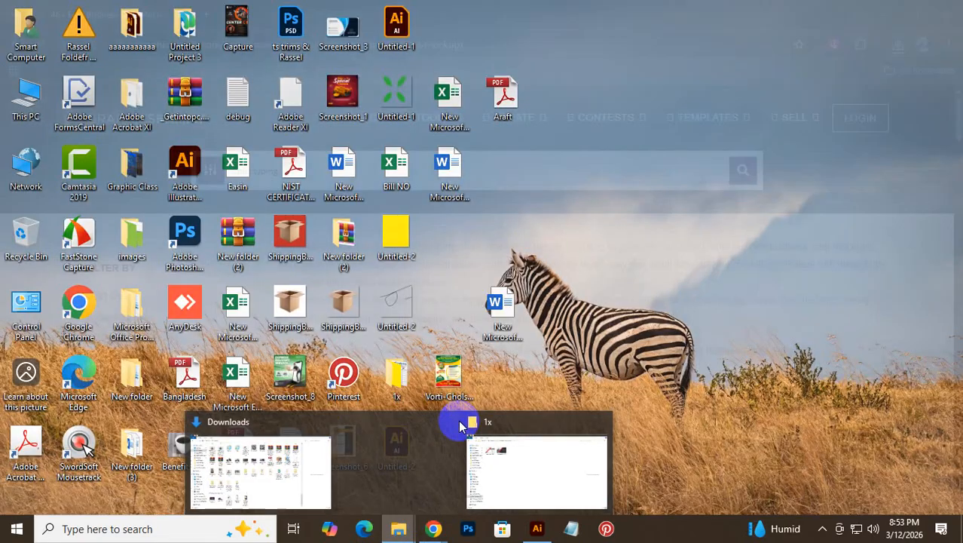
{"action": "left_click", "coordinate": [407, 450]}
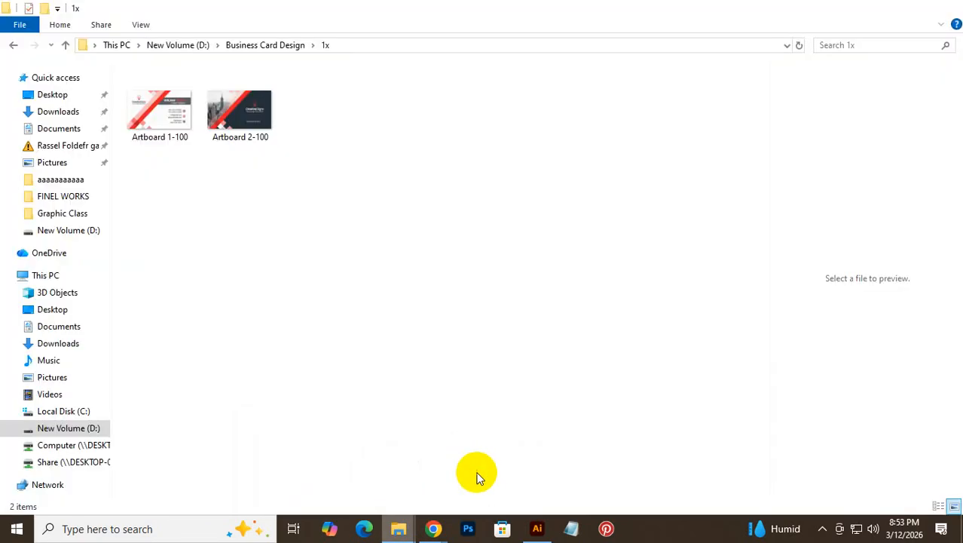
{"action": "left_click", "coordinate": [13, 46]}
{"action": "left_click", "coordinate": [339, 203]}
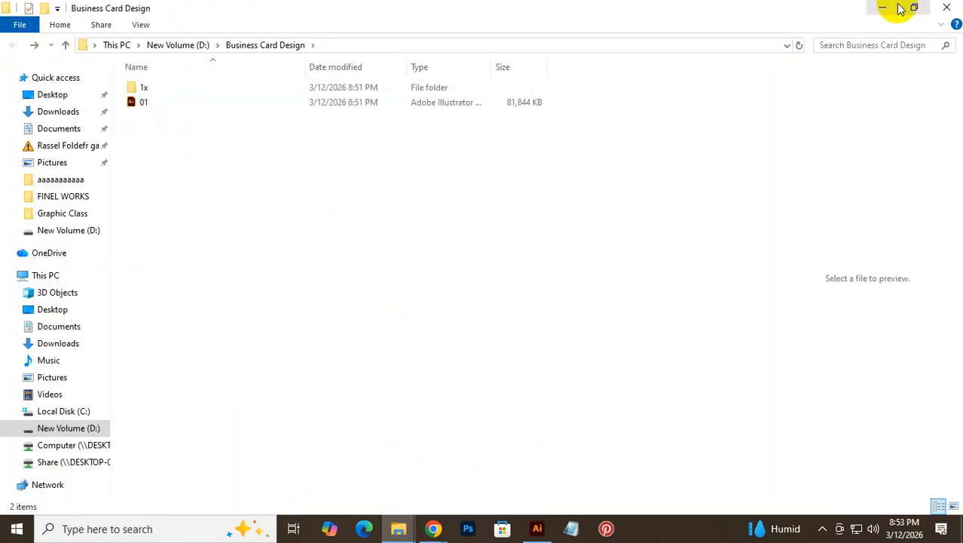
{"action": "left_click", "coordinate": [897, 8]}
- Browse the GraphicsFamily mockup list, dismissing the Froala ad and the notification prompt
{"action": "scroll", "coordinate": [478, 304], "scroll_direction": "down", "scroll_amount": 2}
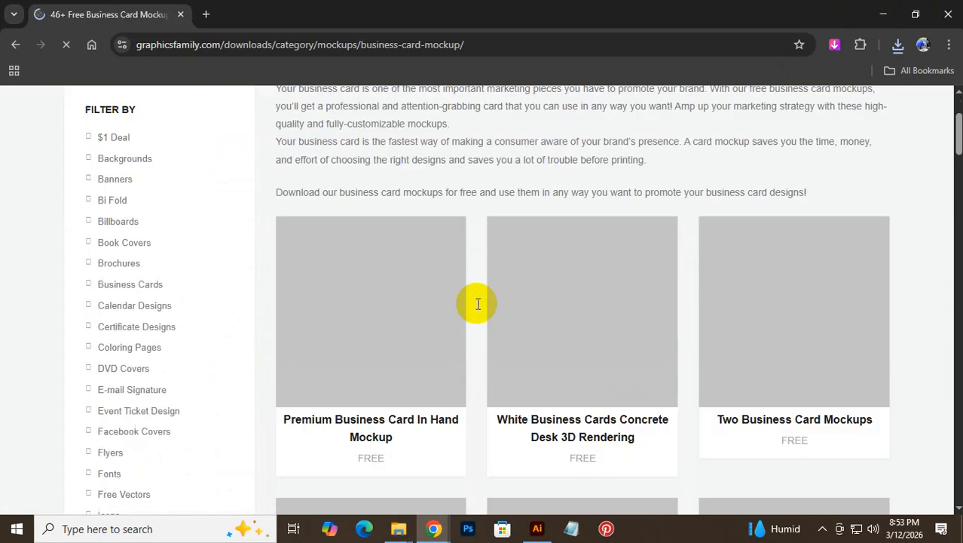
{"action": "scroll", "coordinate": [474, 332], "scroll_direction": "down", "scroll_amount": 2}
{"action": "scroll", "coordinate": [588, 415], "scroll_direction": "up", "scroll_amount": 4}
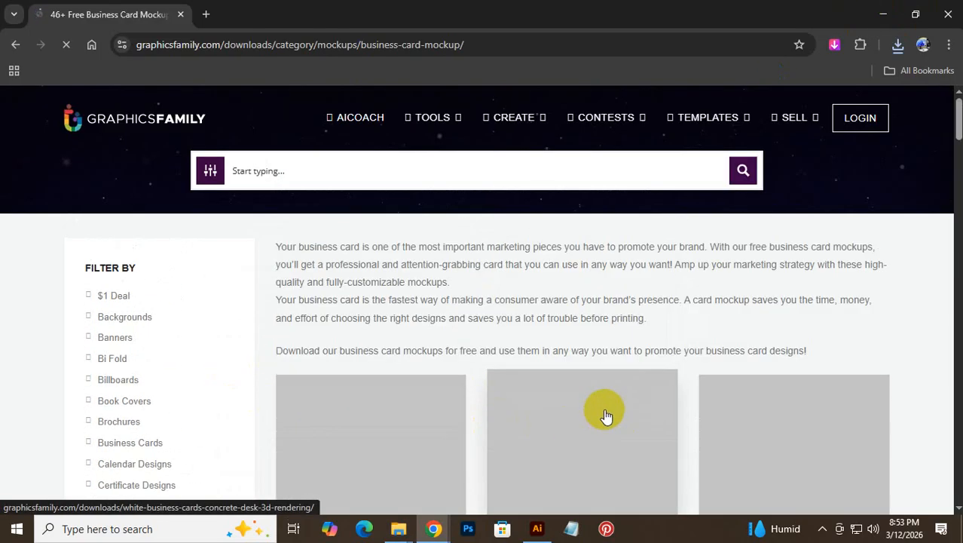
{"action": "scroll", "coordinate": [611, 410], "scroll_direction": "down", "scroll_amount": 5}
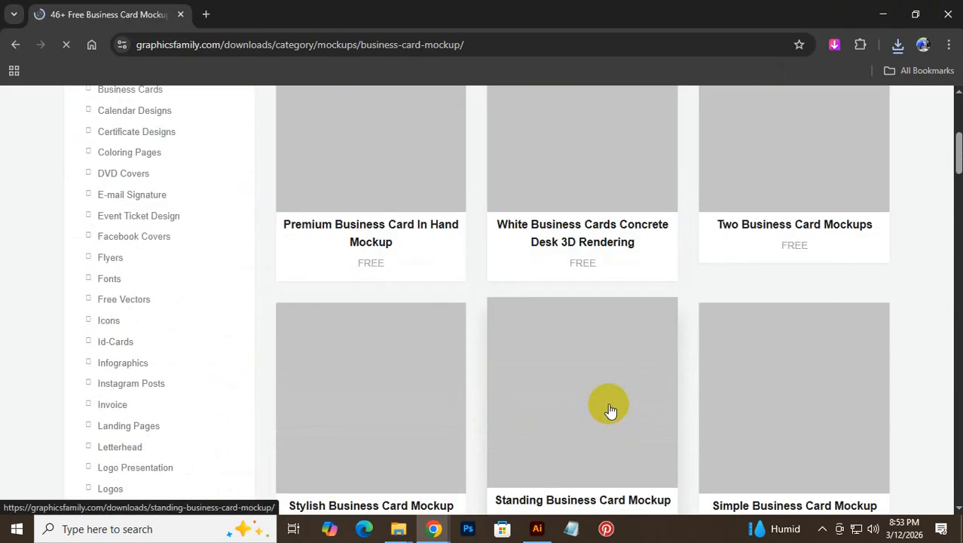
{"action": "scroll", "coordinate": [602, 407], "scroll_direction": "up", "scroll_amount": 4}
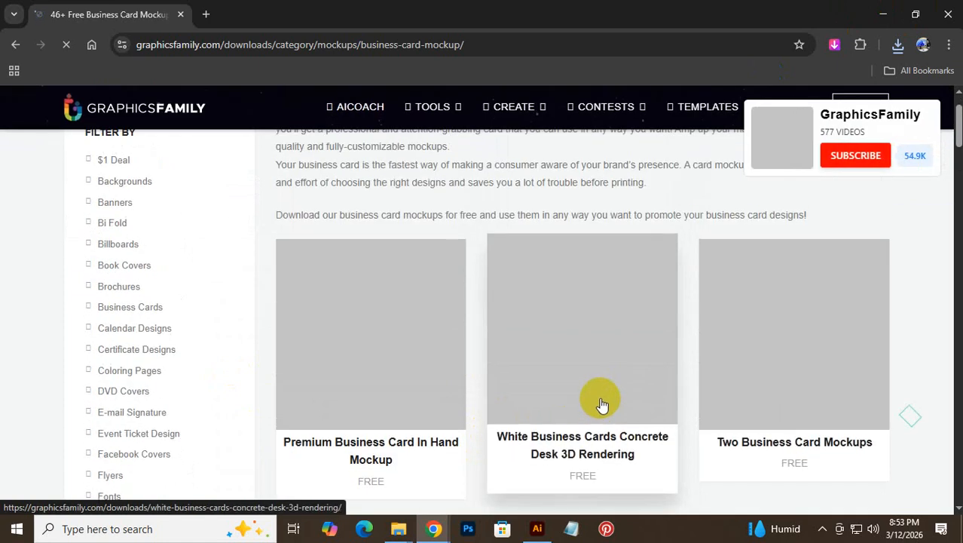
{"action": "scroll", "coordinate": [601, 405], "scroll_direction": "down", "scroll_amount": 4}
{"action": "scroll", "coordinate": [452, 275], "scroll_direction": "up", "scroll_amount": 4}
{"action": "scroll", "coordinate": [450, 303], "scroll_direction": "down", "scroll_amount": 4}
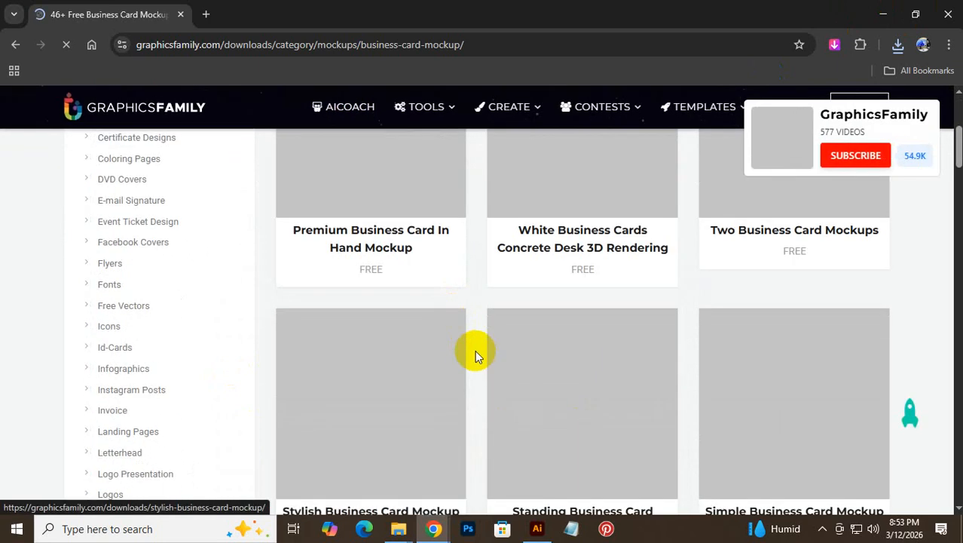
{"action": "scroll", "coordinate": [475, 350], "scroll_direction": "up", "scroll_amount": 4}
{"action": "scroll", "coordinate": [478, 349], "scroll_direction": "down", "scroll_amount": 4}
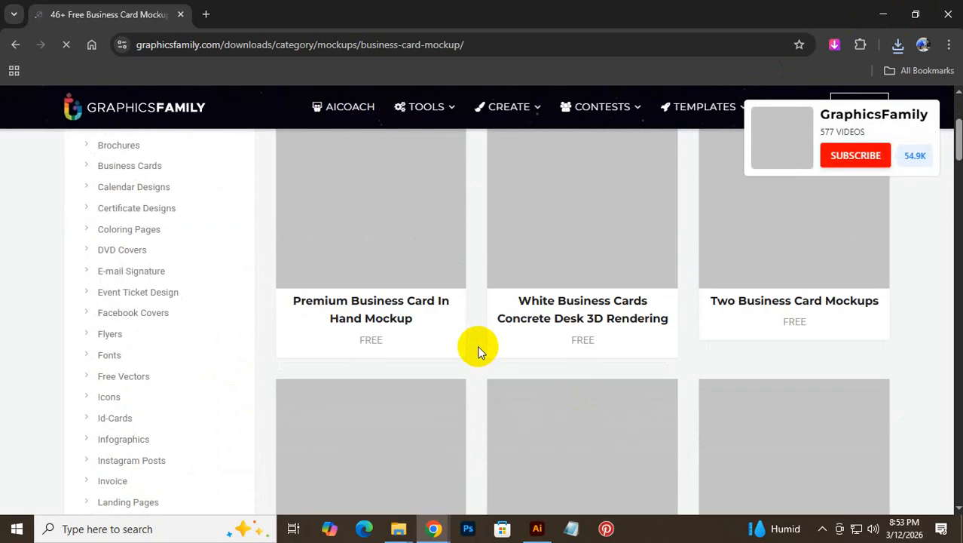
{"action": "scroll", "coordinate": [464, 341], "scroll_direction": "up", "scroll_amount": 4}
{"action": "scroll", "coordinate": [463, 343], "scroll_direction": "down", "scroll_amount": 10}
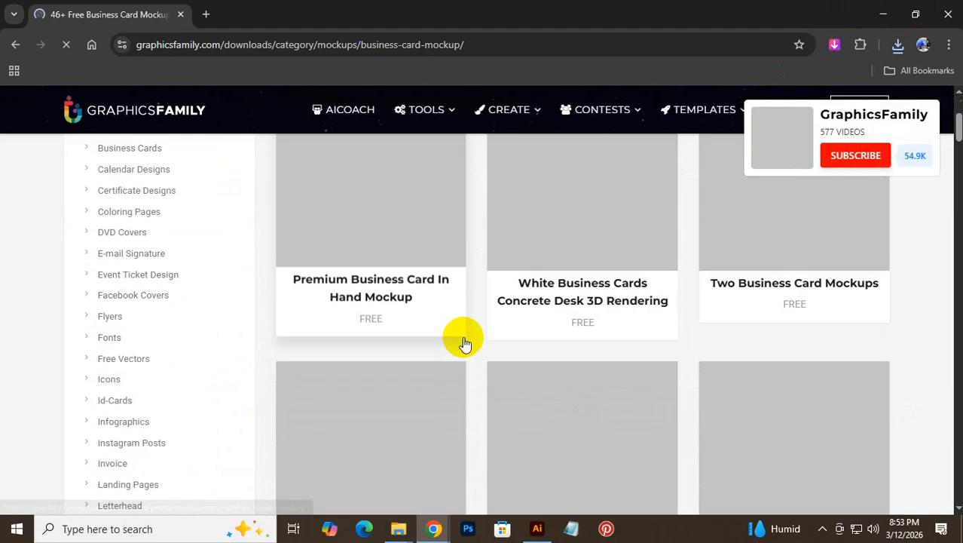
{"action": "scroll", "coordinate": [463, 337], "scroll_direction": "up", "scroll_amount": 5}
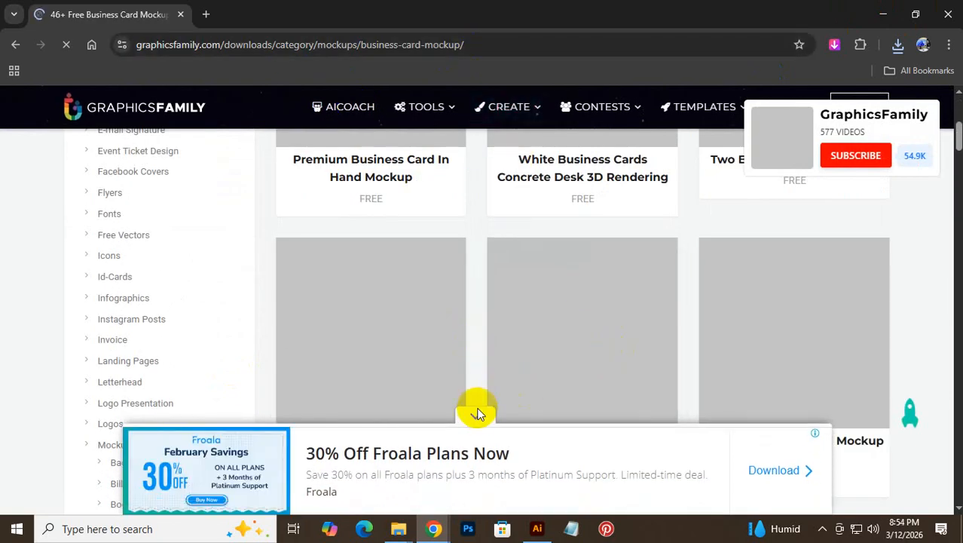
{"action": "left_click", "coordinate": [475, 416]}
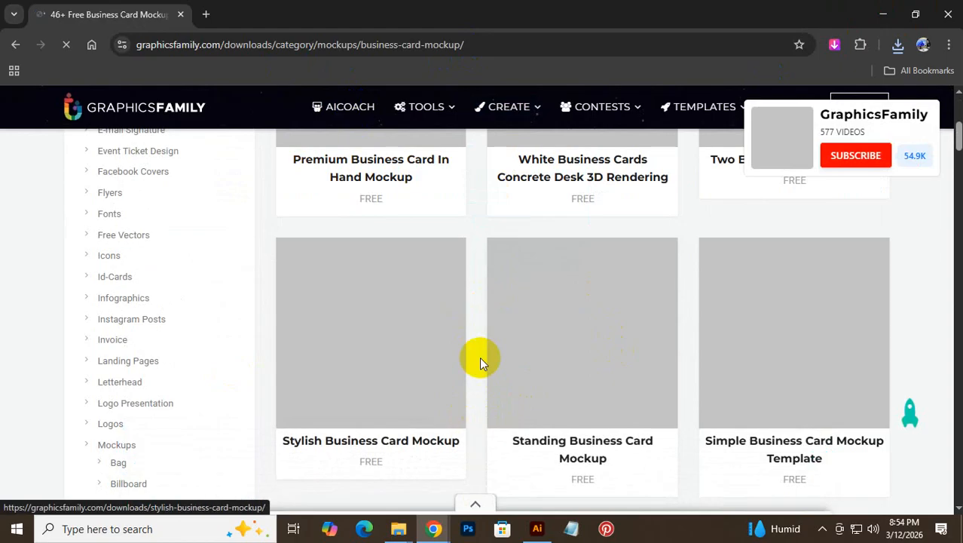
{"action": "left_click", "coordinate": [514, 184]}
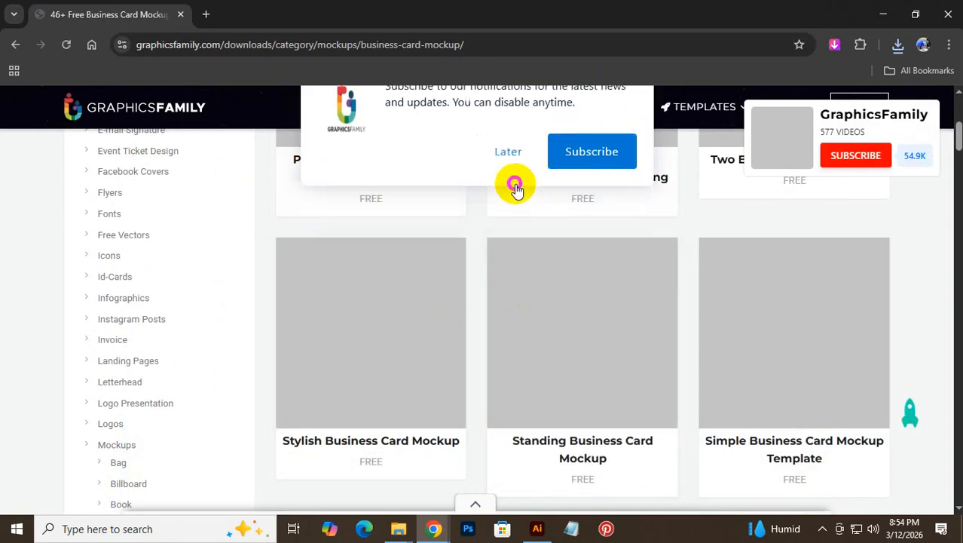
- Open the Stylish Business Card Mockup page and close the ad covering it
{"action": "scroll", "coordinate": [536, 290], "scroll_direction": "up", "scroll_amount": 3}
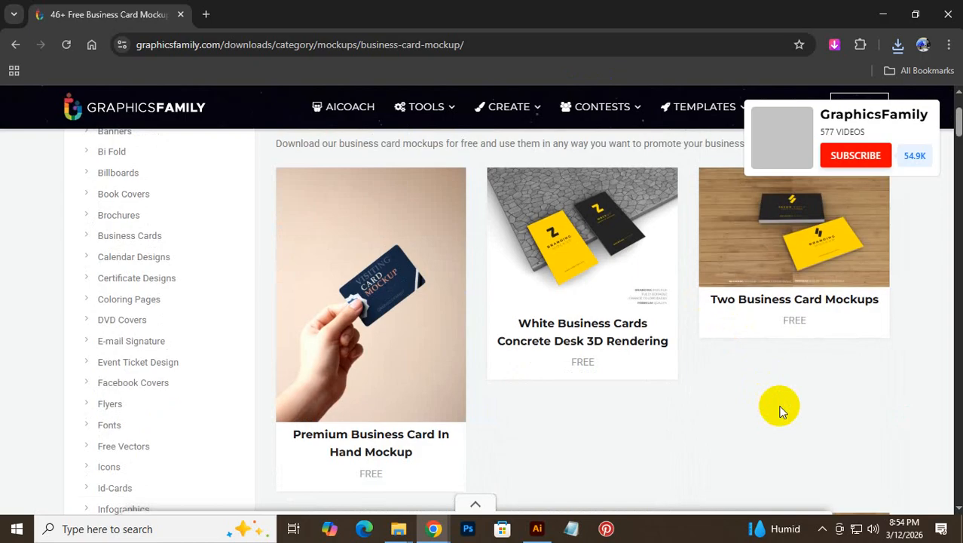
{"action": "scroll", "coordinate": [780, 407], "scroll_direction": "down", "scroll_amount": 4}
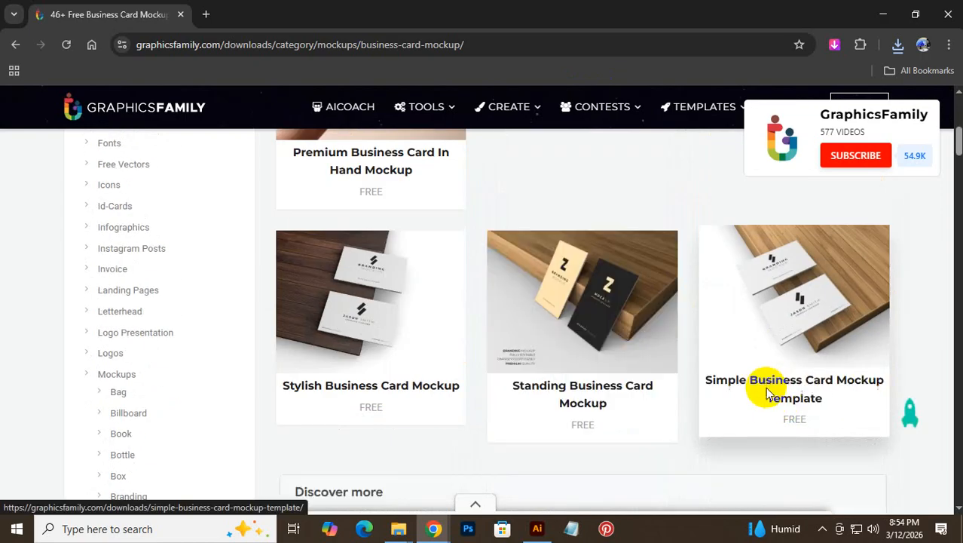
{"action": "scroll", "coordinate": [658, 408], "scroll_direction": "down", "scroll_amount": 6}
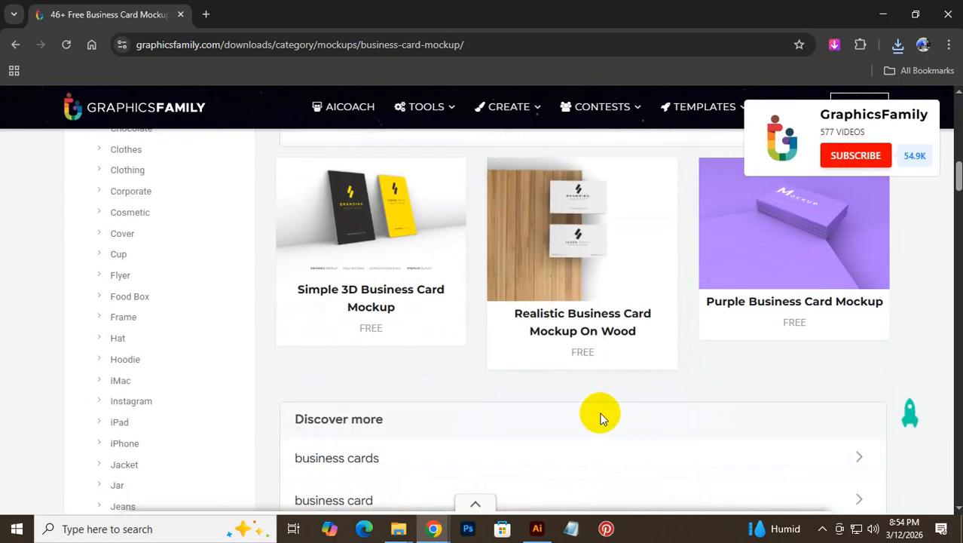
{"action": "scroll", "coordinate": [601, 419], "scroll_direction": "down", "scroll_amount": 5}
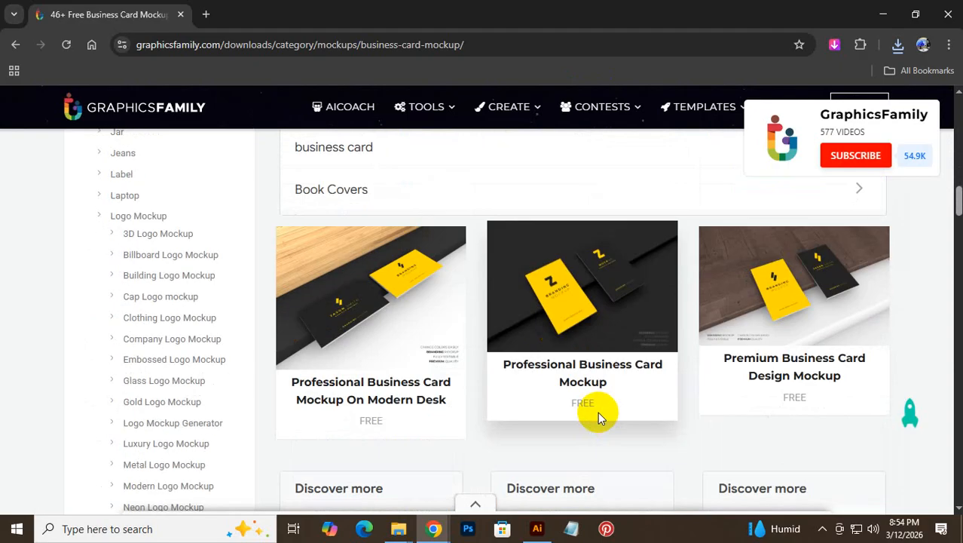
{"action": "scroll", "coordinate": [496, 400], "scroll_direction": "up", "scroll_amount": 6}
{"action": "scroll", "coordinate": [497, 403], "scroll_direction": "down", "scroll_amount": 9}
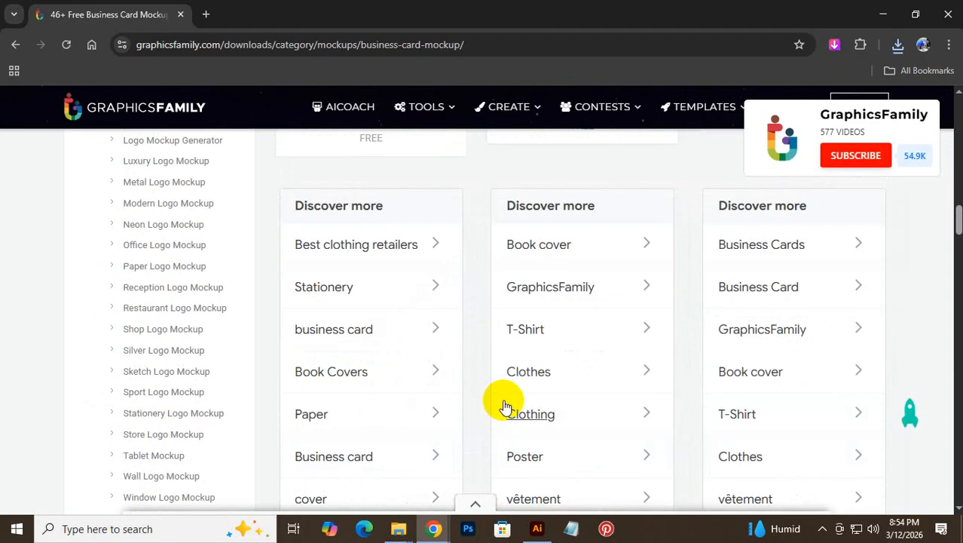
{"action": "scroll", "coordinate": [505, 407], "scroll_direction": "up", "scroll_amount": 15}
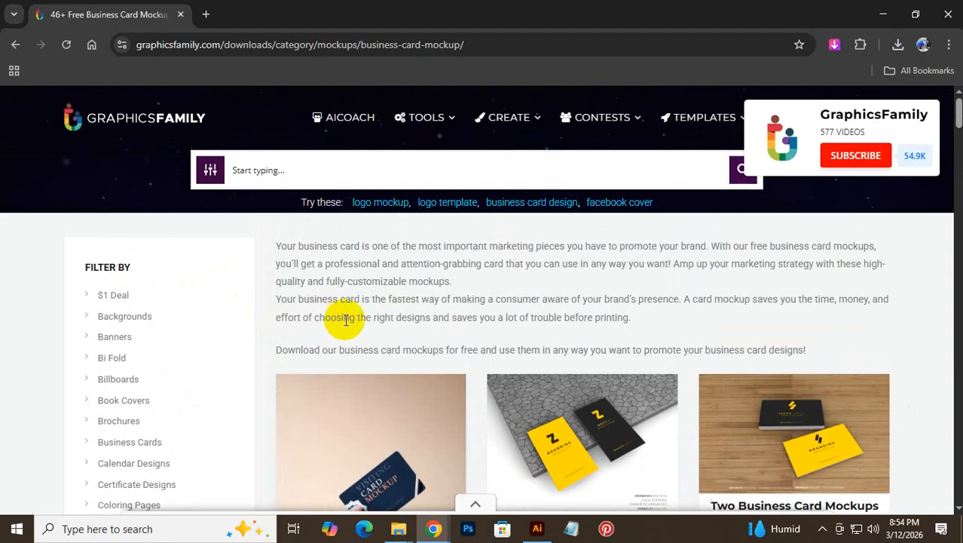
{"action": "scroll", "coordinate": [445, 409], "scroll_direction": "down", "scroll_amount": 2}
{"action": "scroll", "coordinate": [484, 404], "scroll_direction": "down", "scroll_amount": 4}
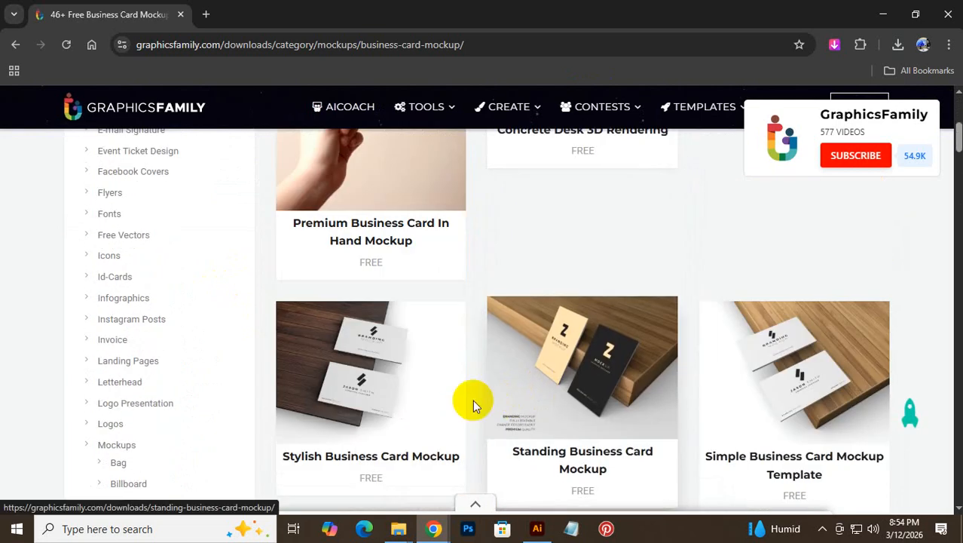
{"action": "left_click", "coordinate": [391, 393]}
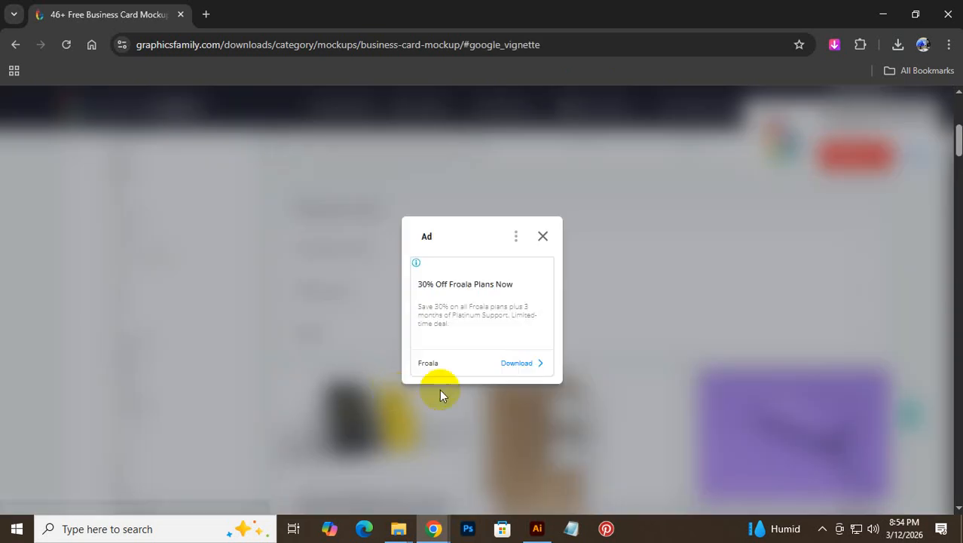
{"action": "left_click", "coordinate": [543, 237]}
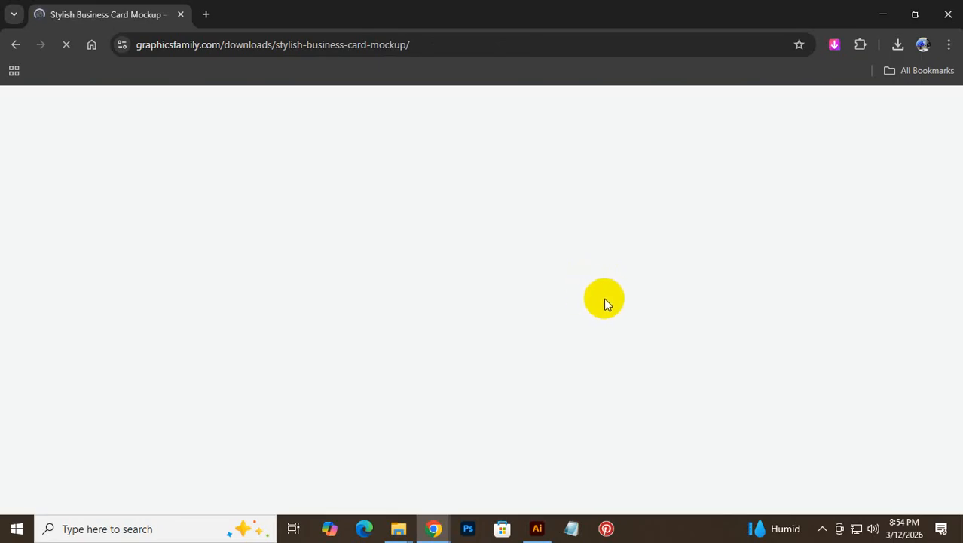
- Download Stylish-Business-Card-Mockup.zip, check its progress, and open a fresh Google tab
{"action": "scroll", "coordinate": [596, 304], "scroll_direction": "down", "scroll_amount": 10}
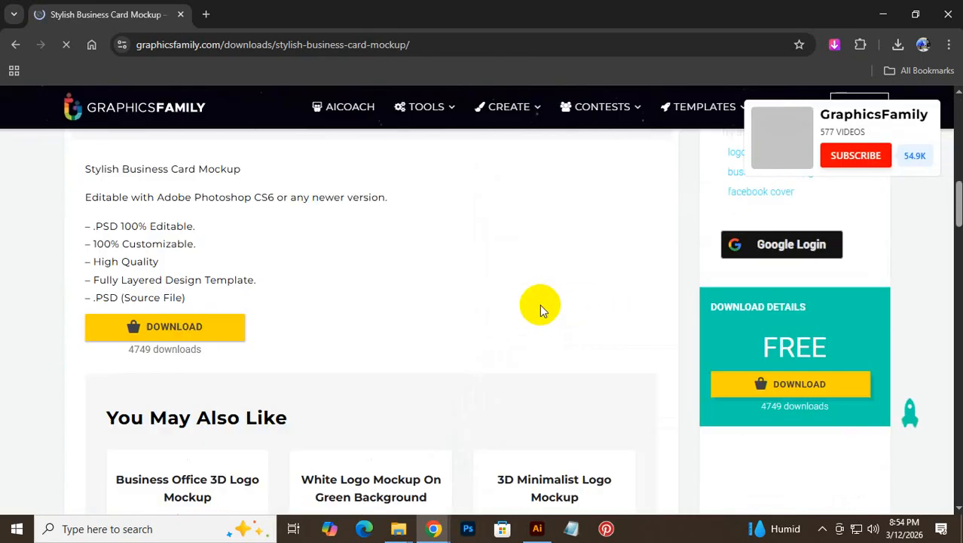
{"action": "left_click", "coordinate": [203, 330]}
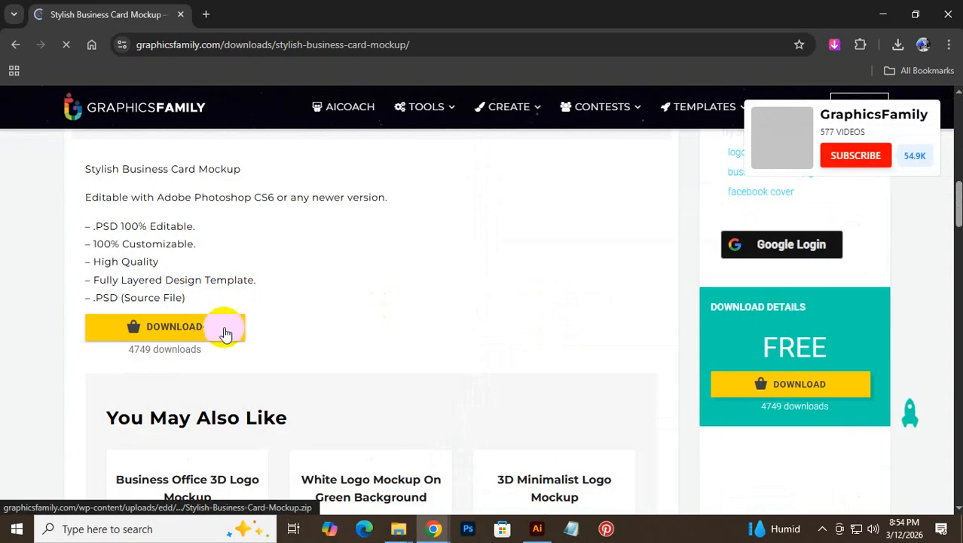
{"action": "scroll", "coordinate": [400, 293], "scroll_direction": "down", "scroll_amount": 3}
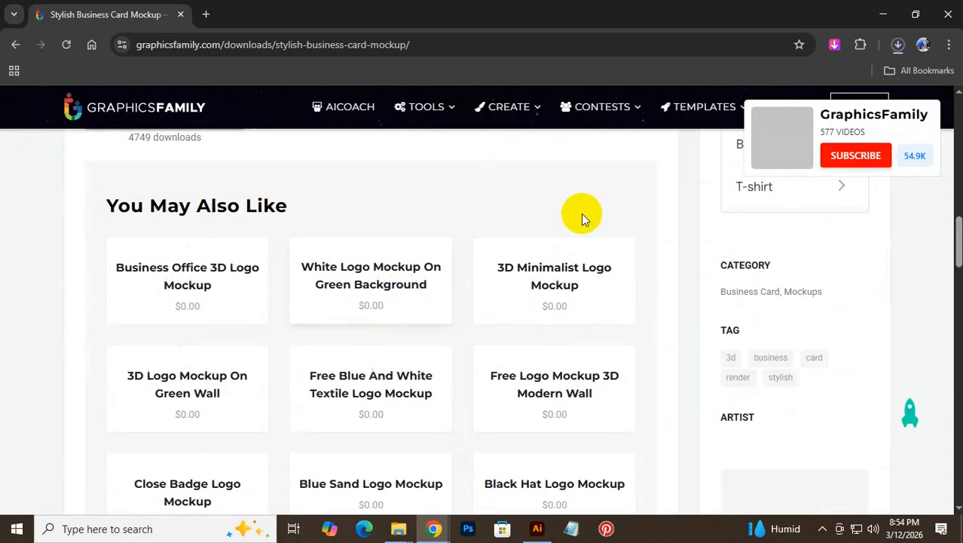
{"action": "left_click", "coordinate": [897, 46]}
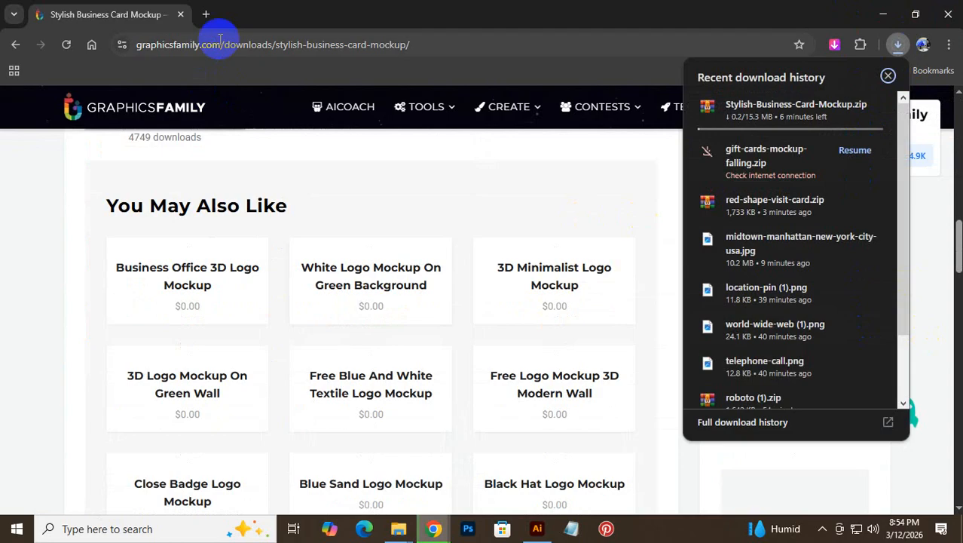
{"action": "left_click", "coordinate": [206, 13]}
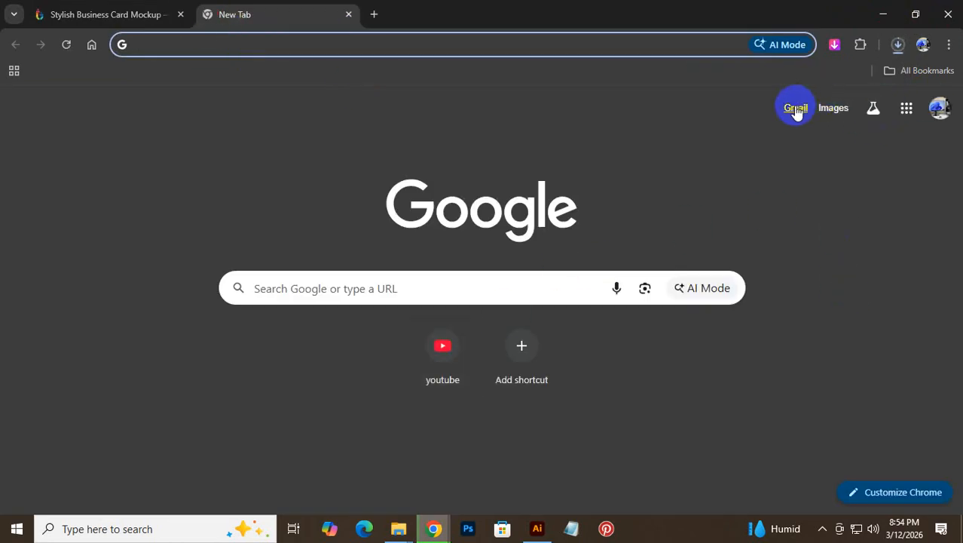
- Download the poster design email's .ai attachment from Gmail and open it from the download history
{"action": "left_click", "coordinate": [796, 108]}
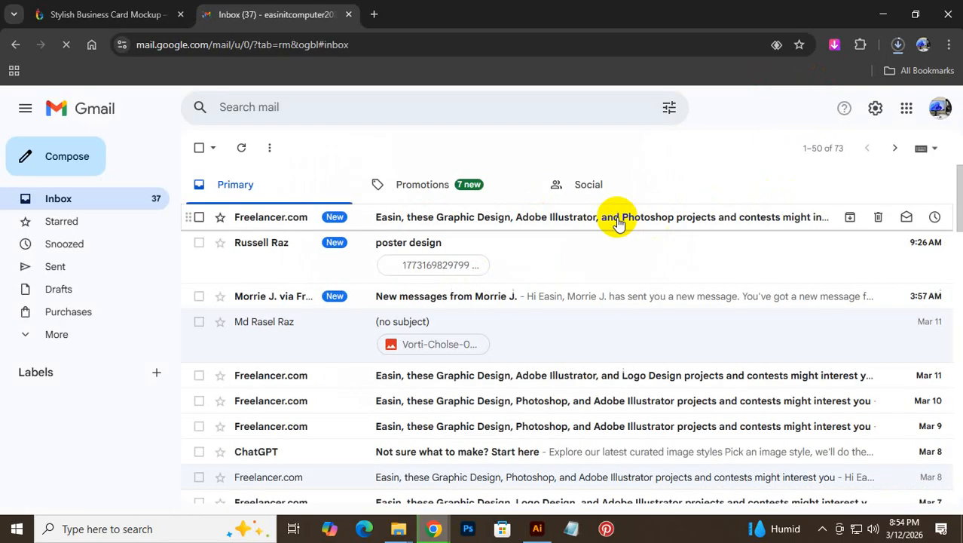
{"action": "left_click", "coordinate": [405, 244]}
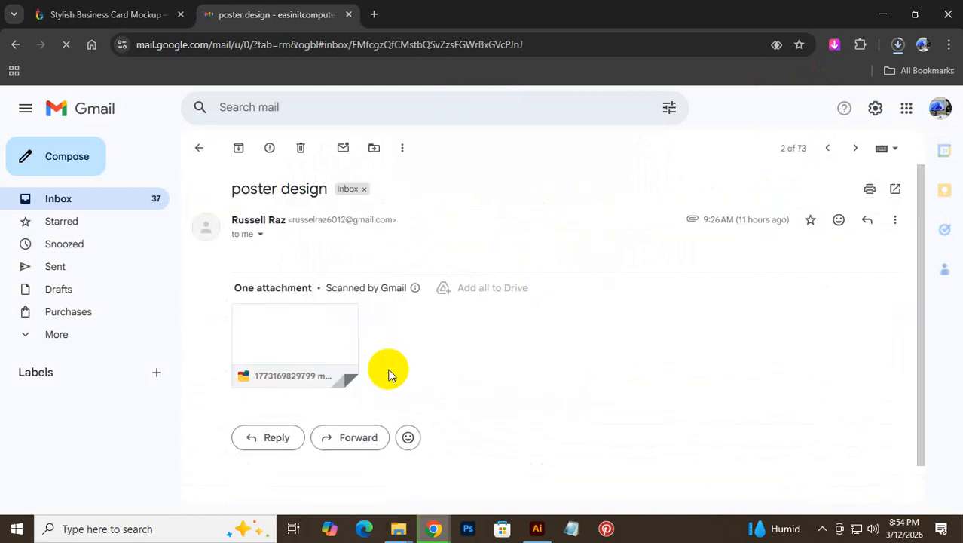
{"action": "left_click", "coordinate": [258, 371]}
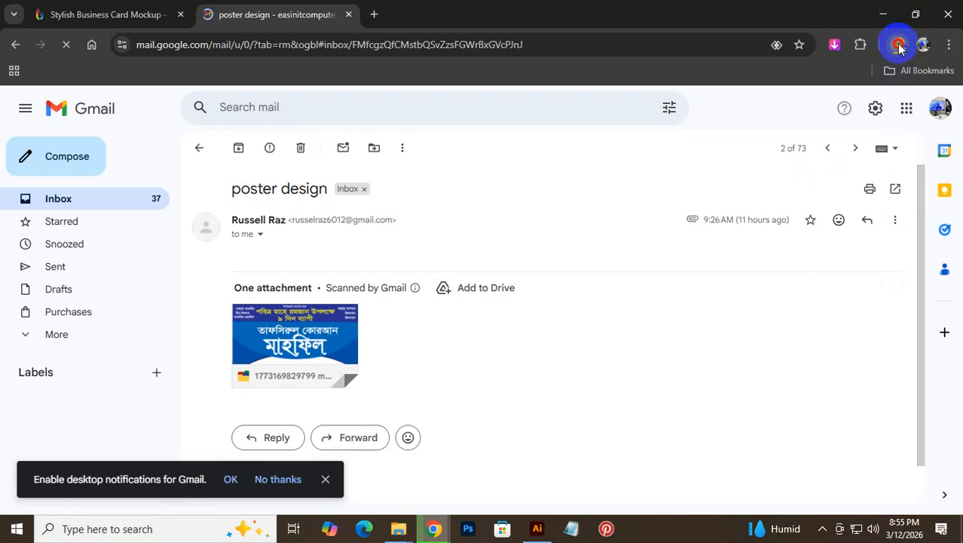
{"action": "left_click", "coordinate": [899, 45]}
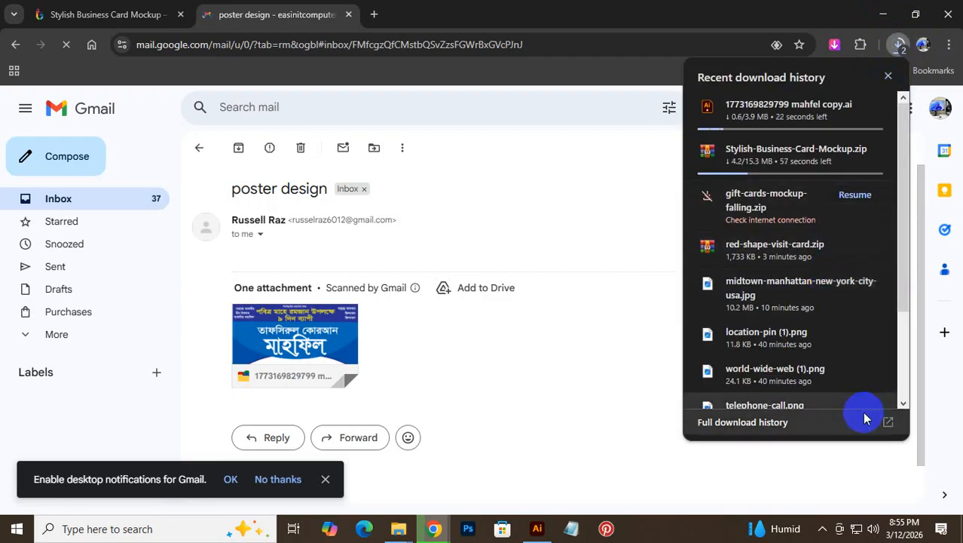
{"action": "left_click", "coordinate": [761, 426]}
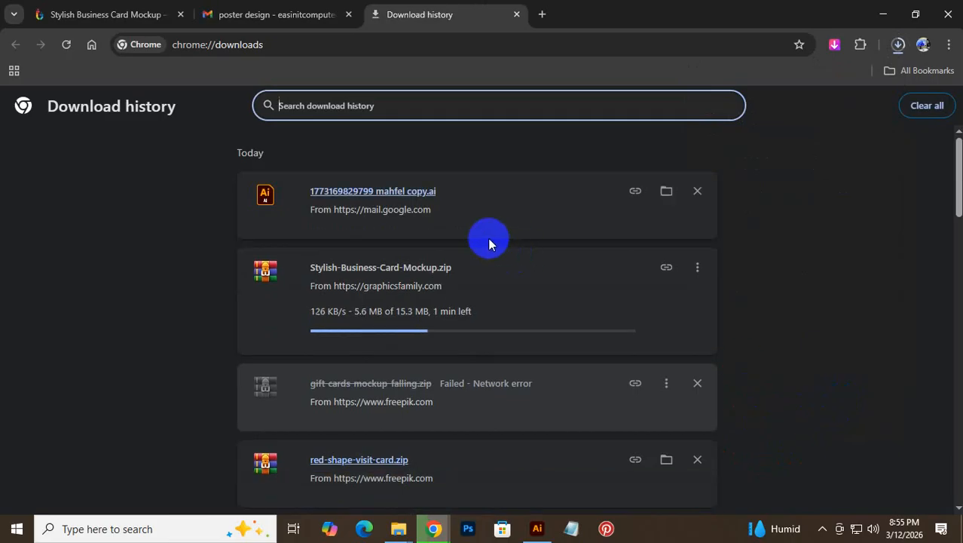
{"action": "left_click", "coordinate": [410, 193]}
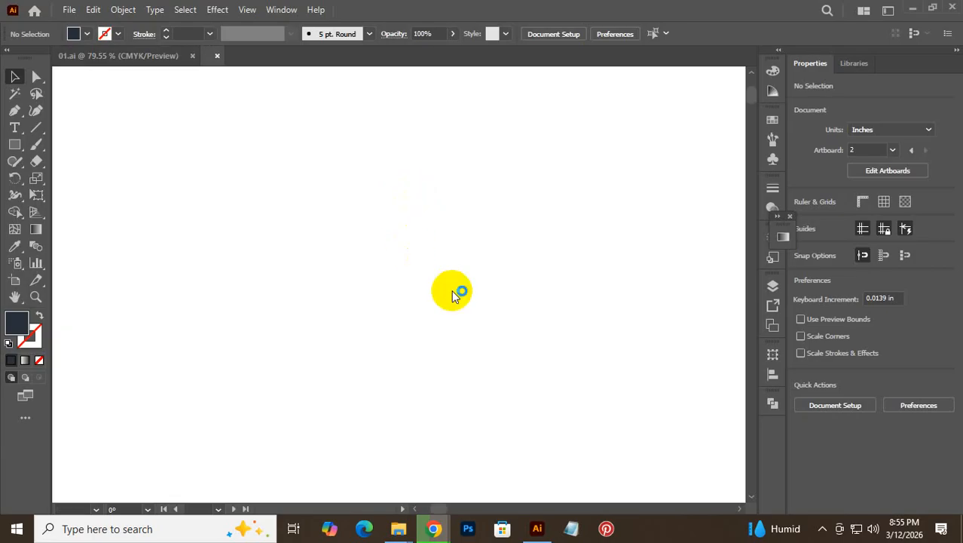
- Inspect the minaret images on both posters in the mahfel file, then deselect
{"action": "scroll", "coordinate": [150, 347], "scroll_direction": "down", "scroll_amount": 4}
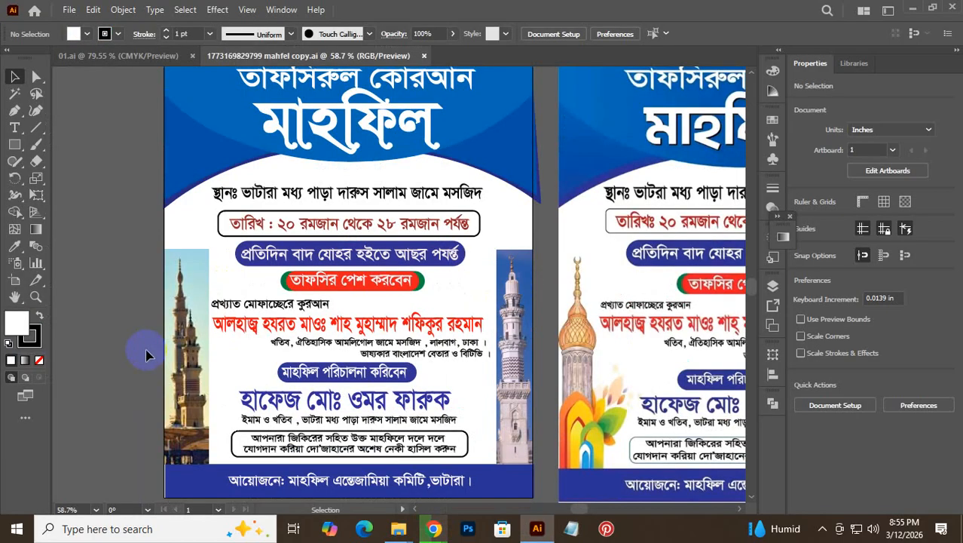
{"action": "left_click", "coordinate": [204, 291]}
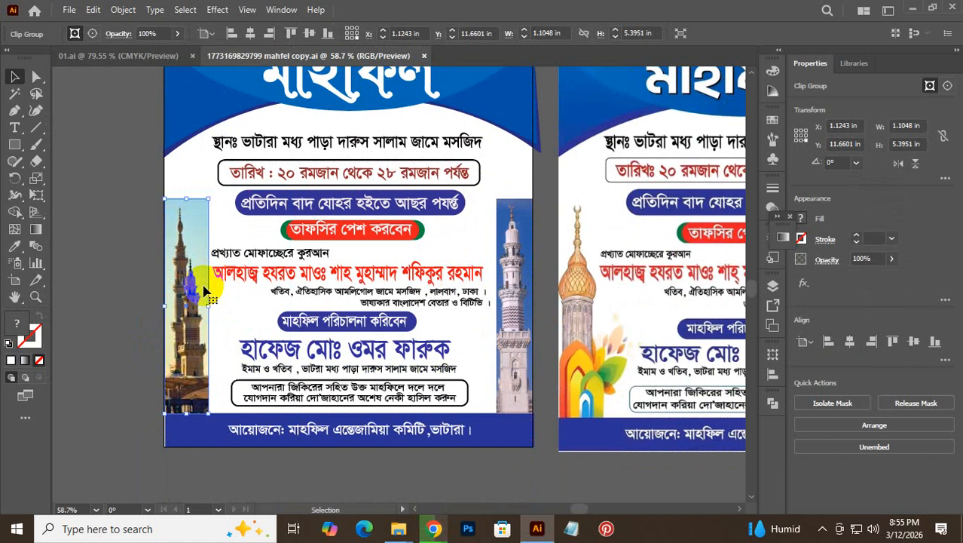
{"action": "left_click", "coordinate": [571, 324]}
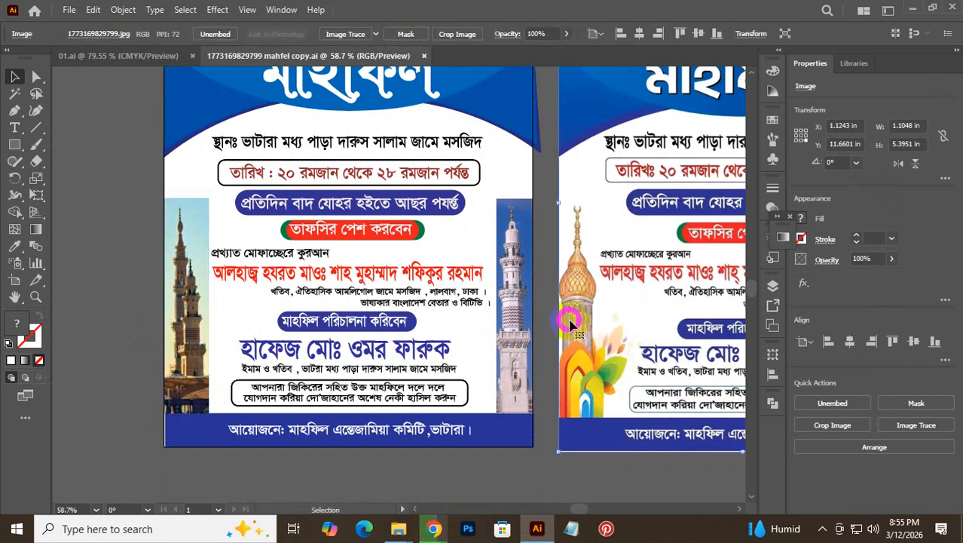
{"action": "left_click", "coordinate": [590, 474]}
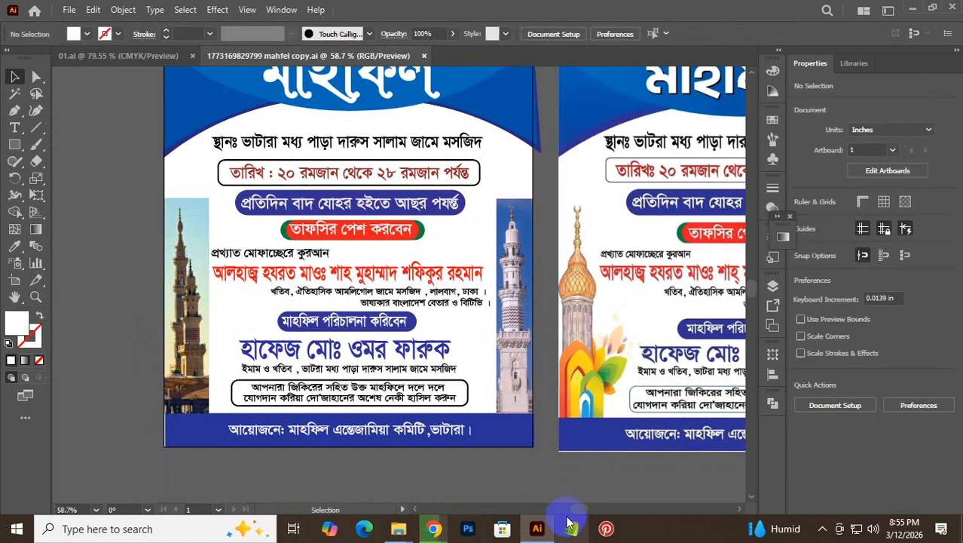
{"action": "mouse_move", "coordinate": [573, 511]}
{"action": "left_mouse_down"}
{"action": "mouse_move", "coordinate": [590, 510]}
{"action": "mouse_move", "coordinate": [573, 510]}
{"action": "left_mouse_up"}
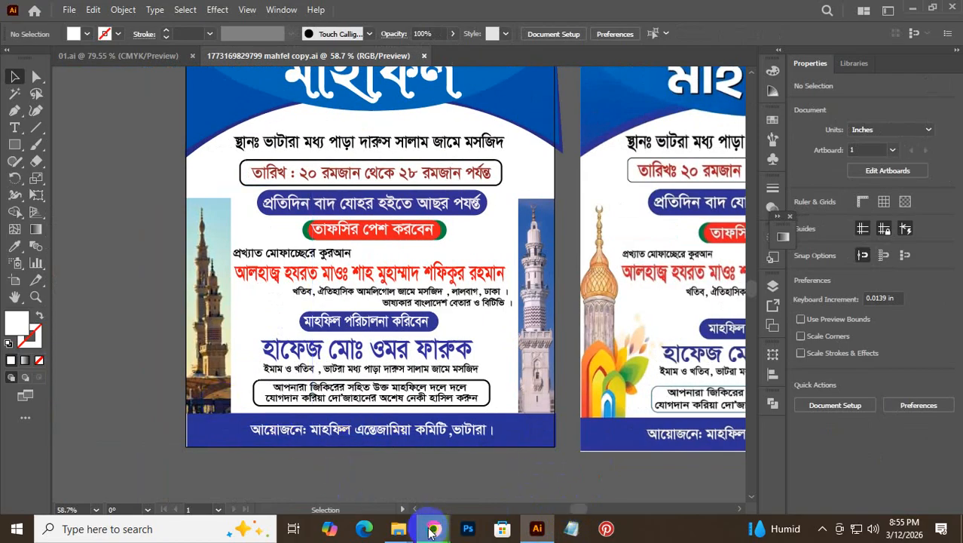
- In a new Chrome tab, search Google for 'mosjid miner vector'
{"action": "mouse_move", "coordinate": [434, 530]}
{"action": "left_click", "coordinate": [462, 483]}
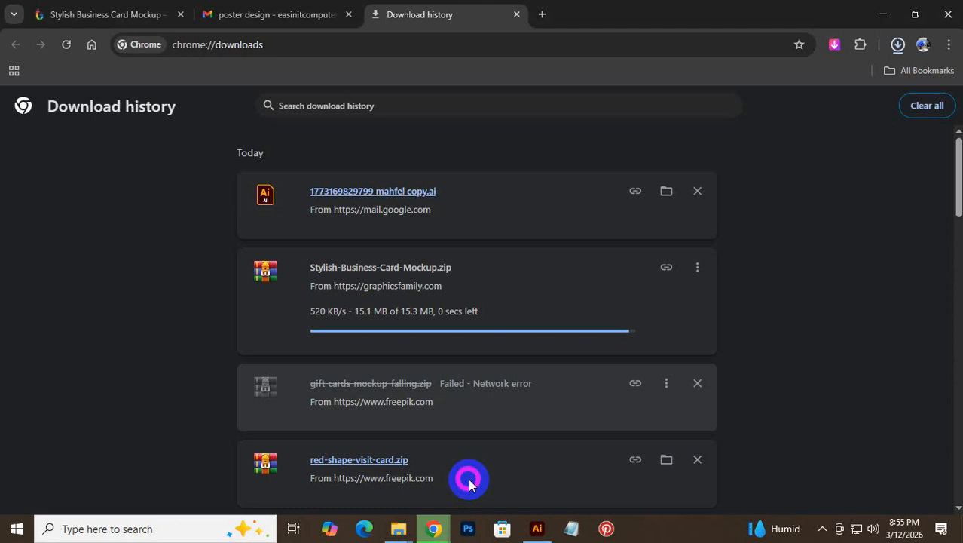
{"action": "left_click", "coordinate": [543, 15]}
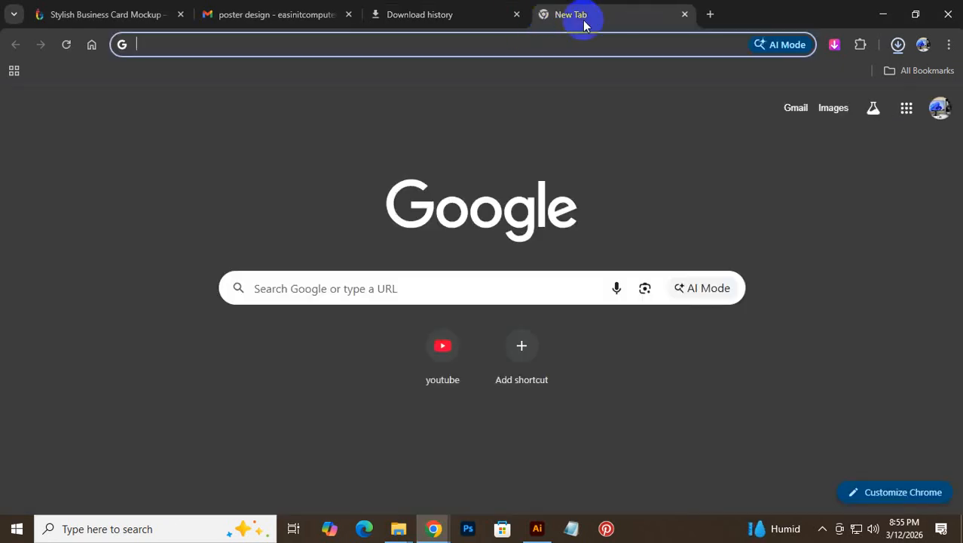
{"action": "type", "text": "mo"}
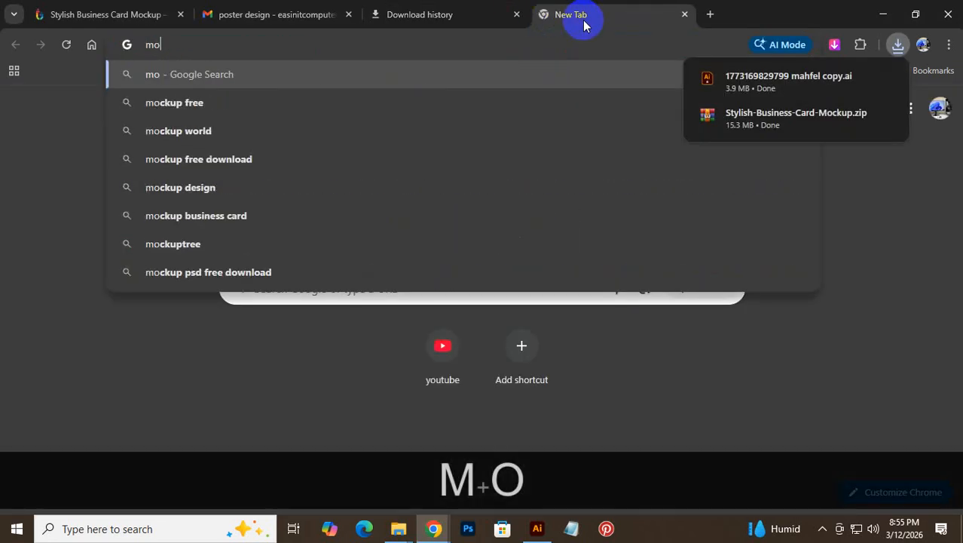
{"action": "type", "text": "sjid "}
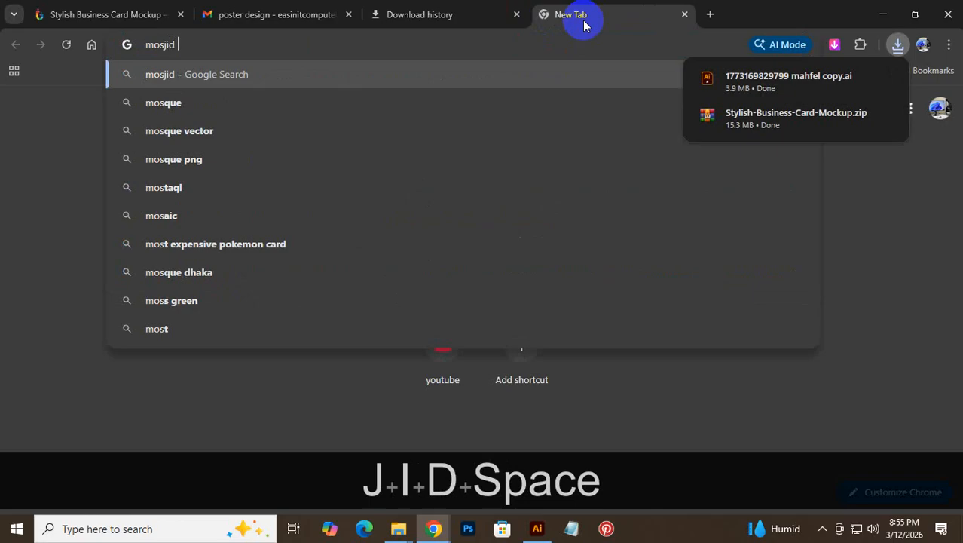
{"action": "type", "text": "miner "}
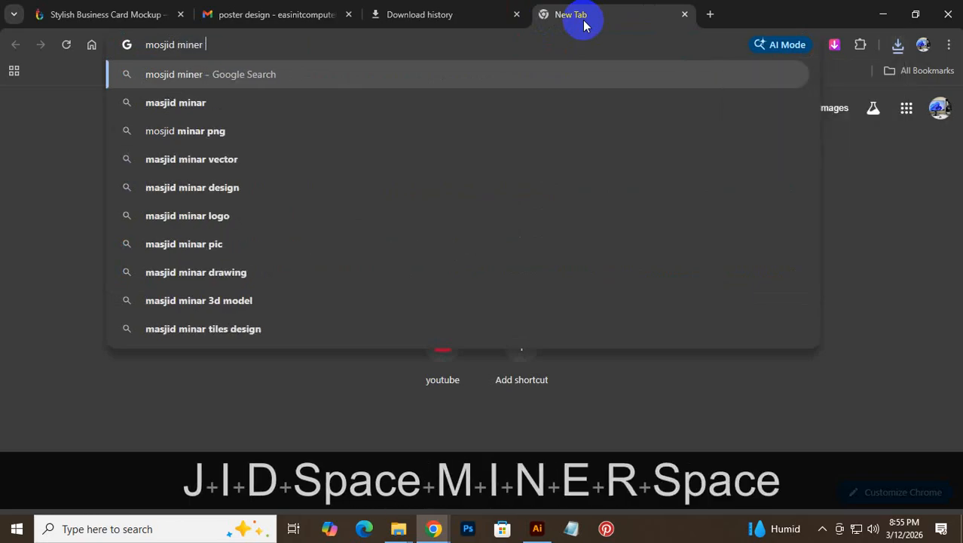
{"action": "type", "text": "vectort"}
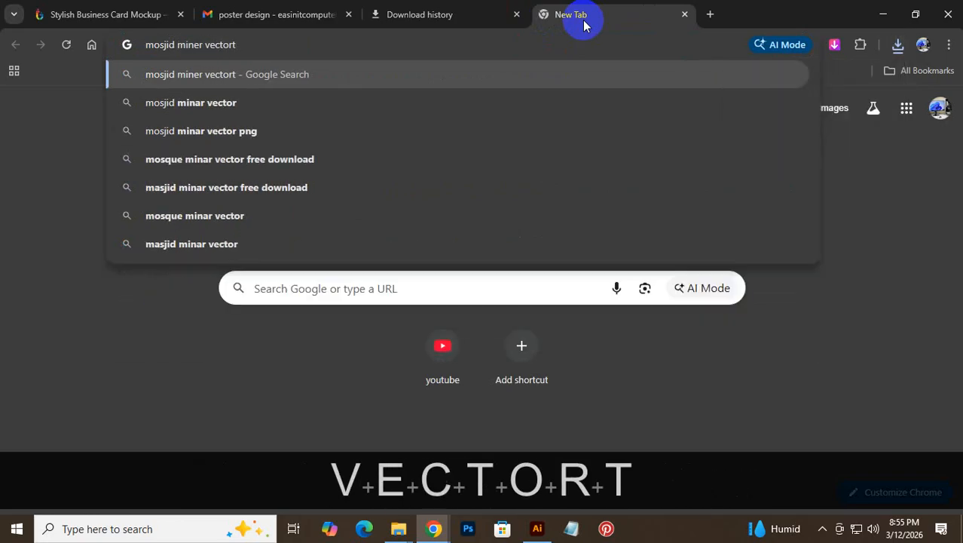
{"action": "key", "text": "BackSpace"}
{"action": "key", "text": "Return"}
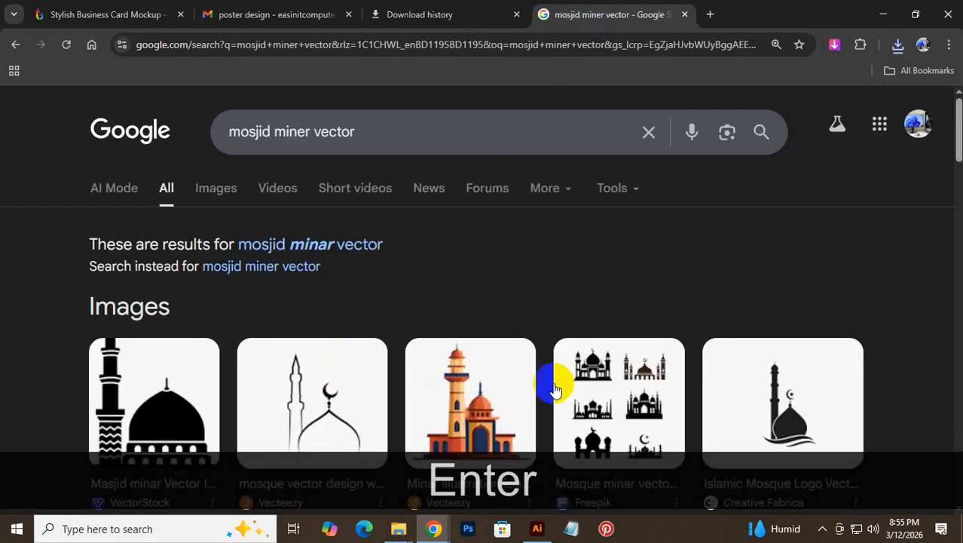
{"action": "scroll", "coordinate": [555, 383], "scroll_direction": "down", "scroll_amount": 1}
{"action": "scroll", "coordinate": [445, 432], "scroll_direction": "down", "scroll_amount": 3}
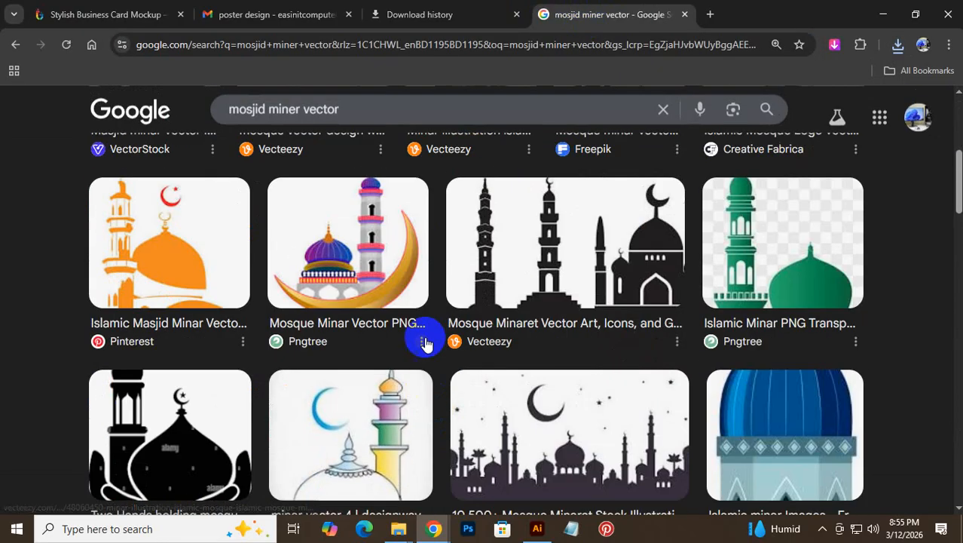
{"action": "scroll", "coordinate": [165, 165], "scroll_direction": "up", "scroll_amount": 4}
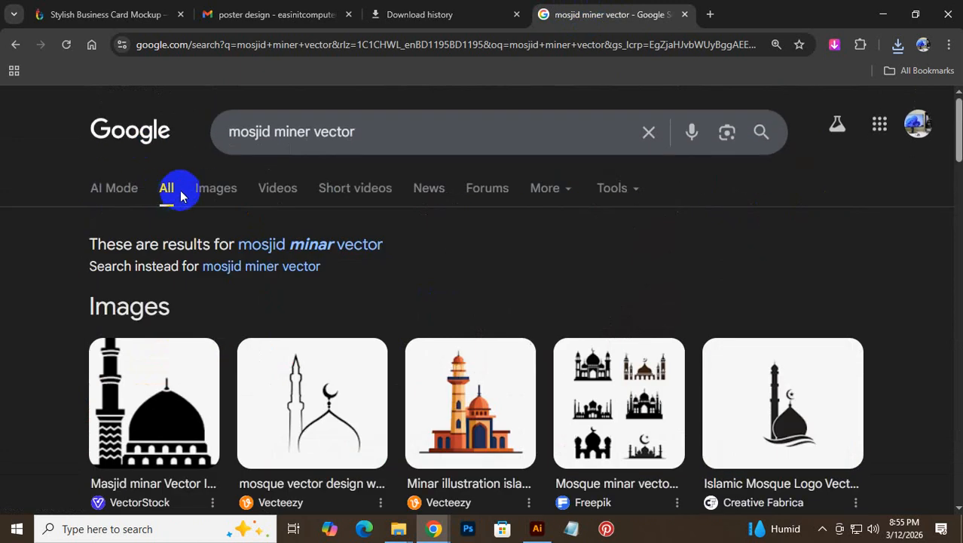
- Switch to image results, drop 'mosjid' to search 'minar vector', and open a Vecteezy result
{"action": "left_click", "coordinate": [222, 189]}
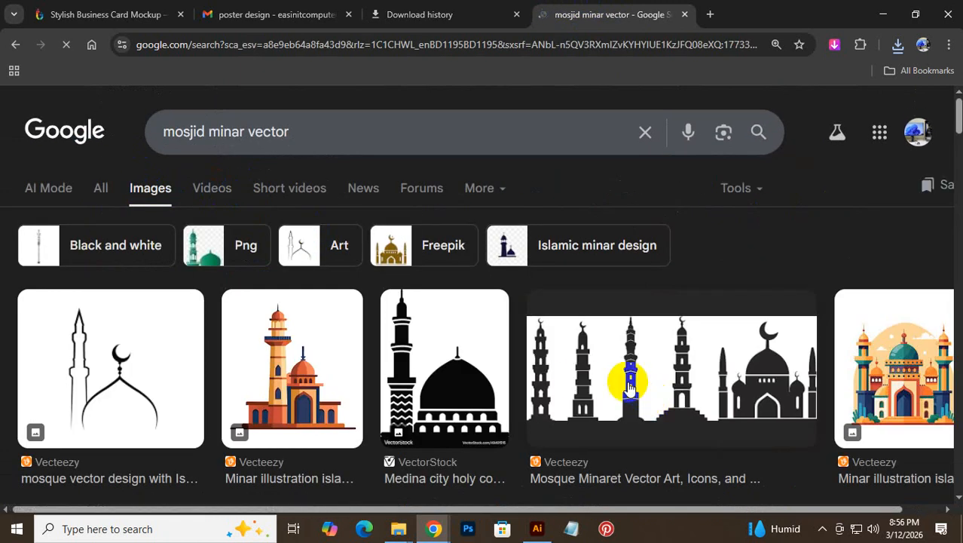
{"action": "scroll", "coordinate": [633, 396], "scroll_direction": "down", "scroll_amount": 5}
{"action": "scroll", "coordinate": [623, 387], "scroll_direction": "down", "scroll_amount": 1}
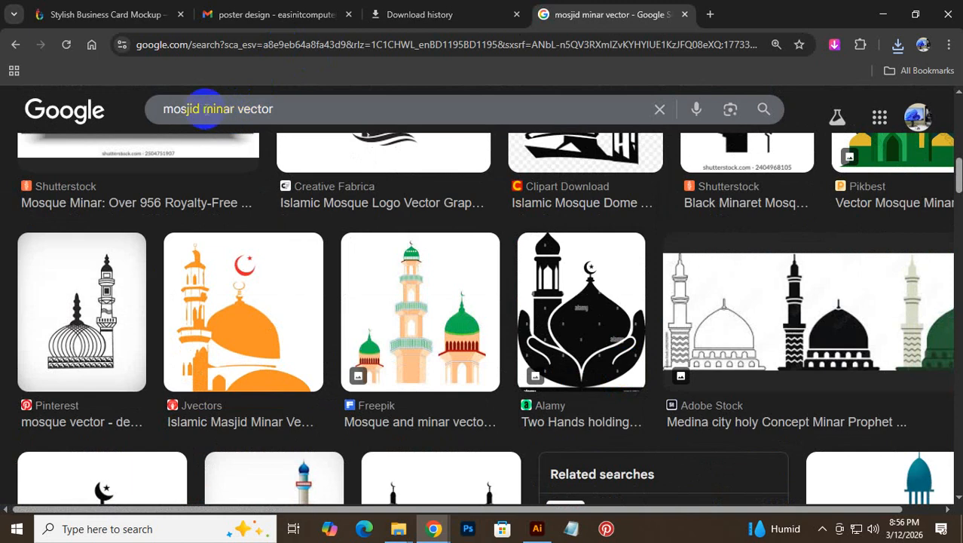
{"action": "double_click", "coordinate": [197, 110]}
{"action": "key", "text": "BackSpace"}
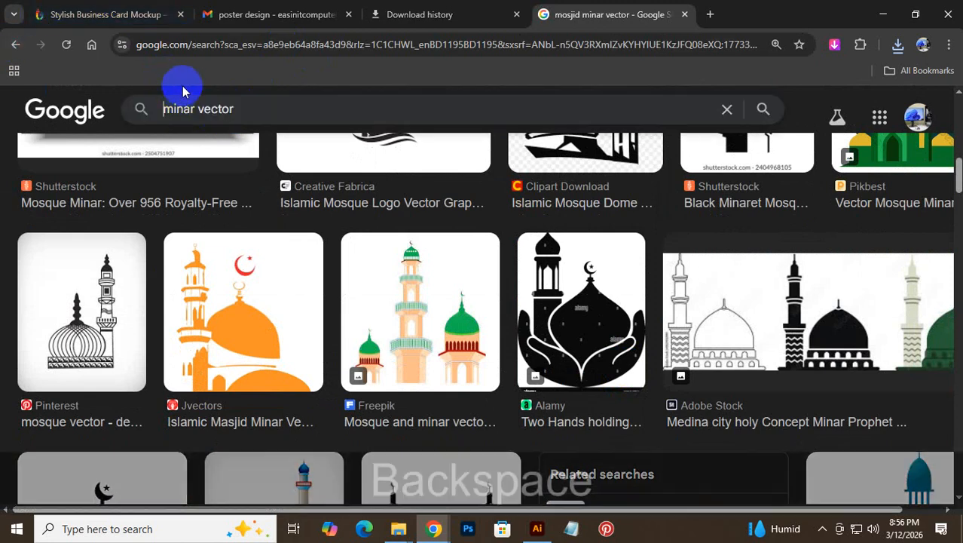
{"action": "key", "text": "Return"}
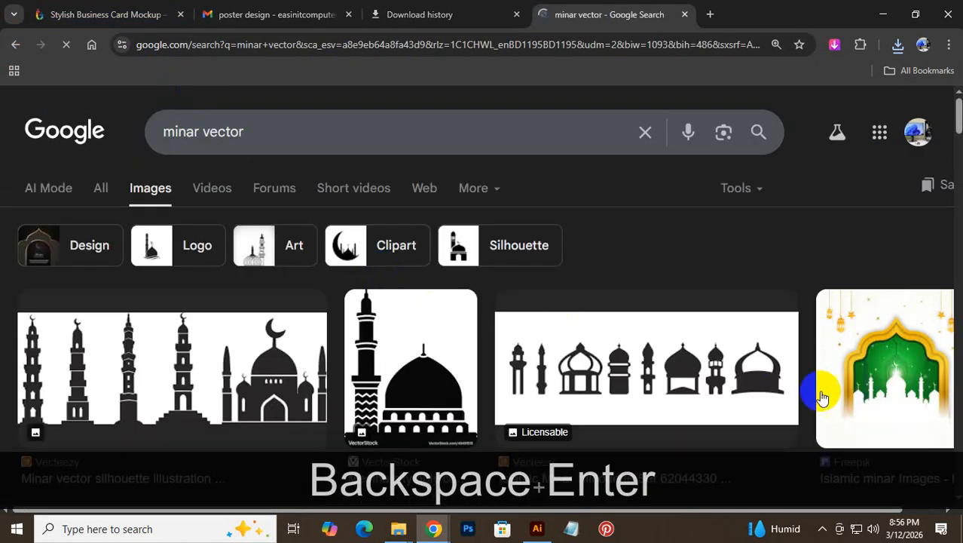
{"action": "scroll", "coordinate": [591, 275], "scroll_direction": "down", "scroll_amount": 5}
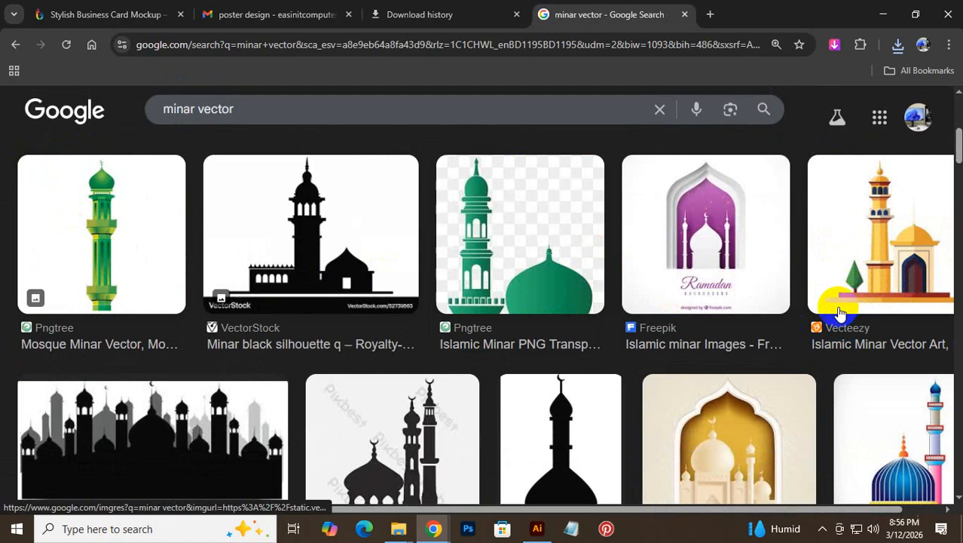
{"action": "left_click", "coordinate": [844, 328]}
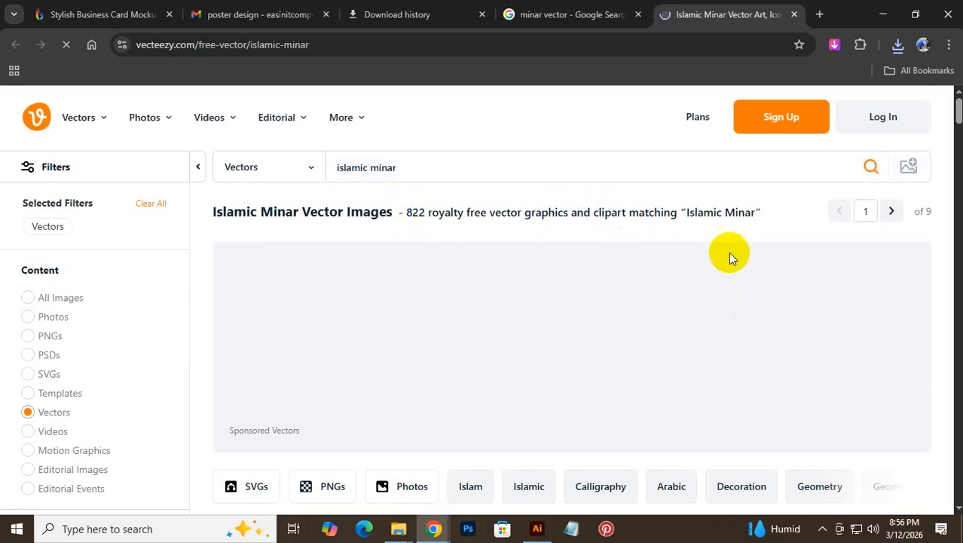
- Browse the Vecteezy Islamic Minar vector results and sign in with a Google account
{"action": "scroll", "coordinate": [728, 251], "scroll_direction": "down", "scroll_amount": 4}
{"action": "scroll", "coordinate": [489, 369], "scroll_direction": "down", "scroll_amount": 1}
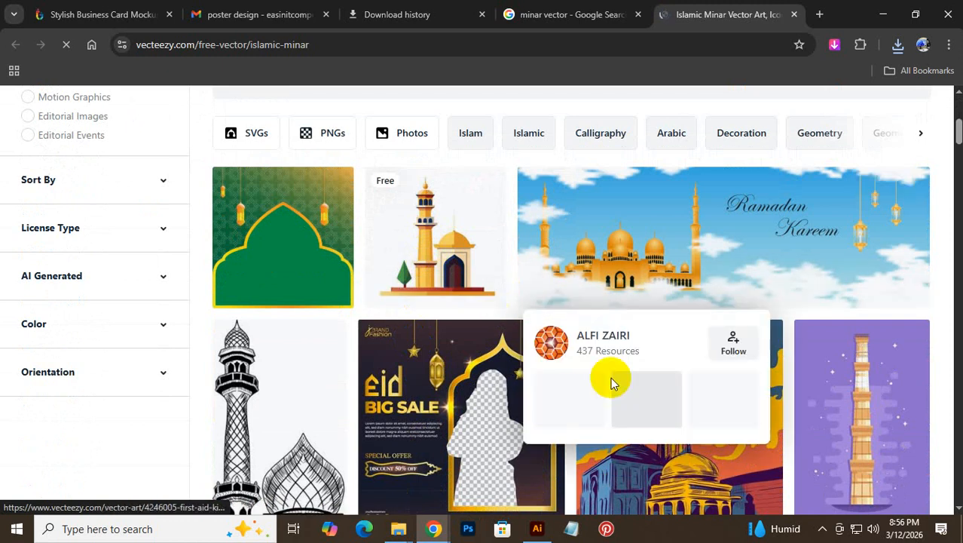
{"action": "scroll", "coordinate": [423, 244], "scroll_direction": "down", "scroll_amount": 7}
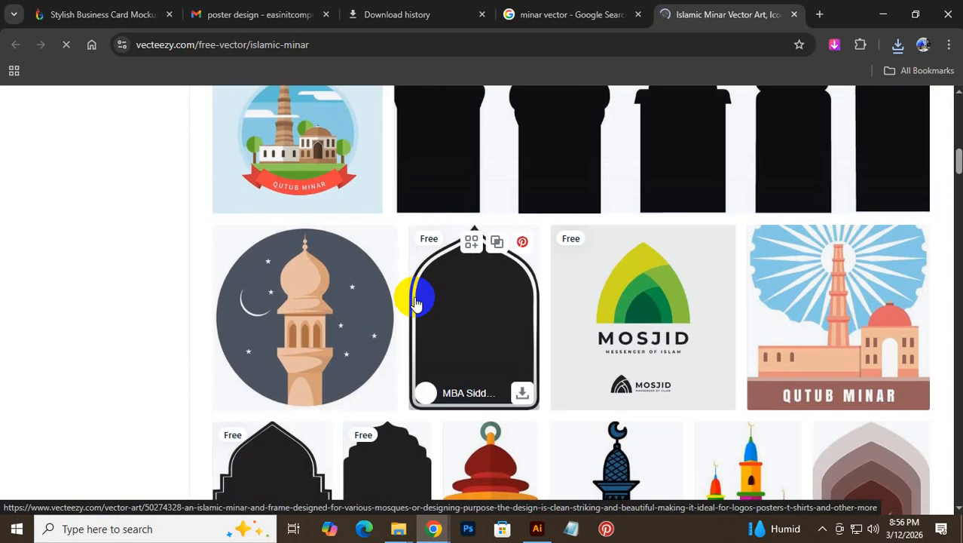
{"action": "scroll", "coordinate": [416, 302], "scroll_direction": "down", "scroll_amount": 3}
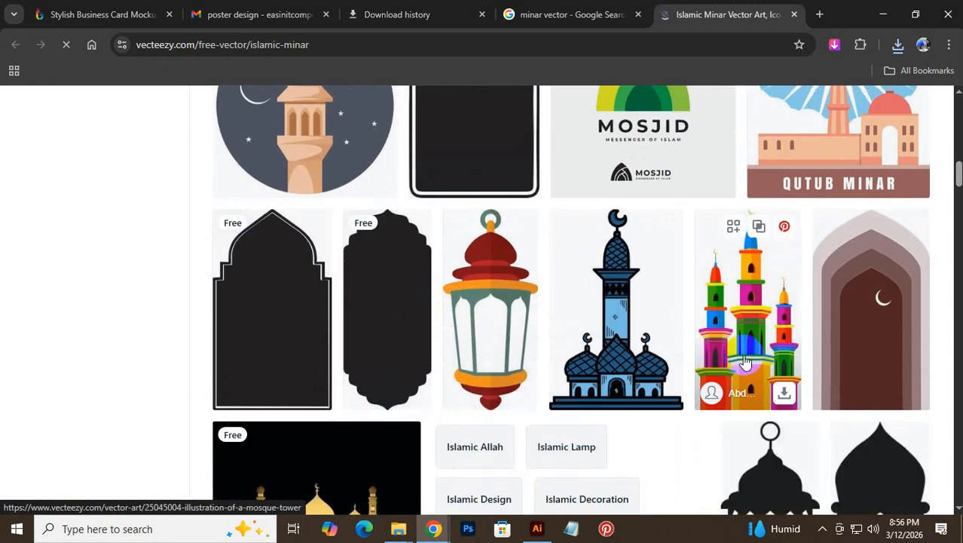
{"action": "scroll", "coordinate": [286, 273], "scroll_direction": "up", "scroll_amount": 5}
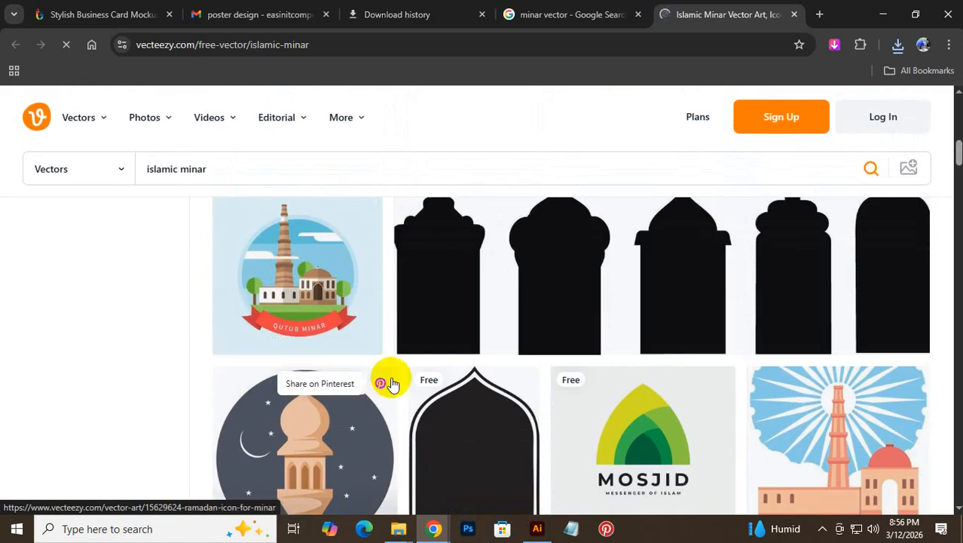
{"action": "scroll", "coordinate": [537, 354], "scroll_direction": "up", "scroll_amount": 5}
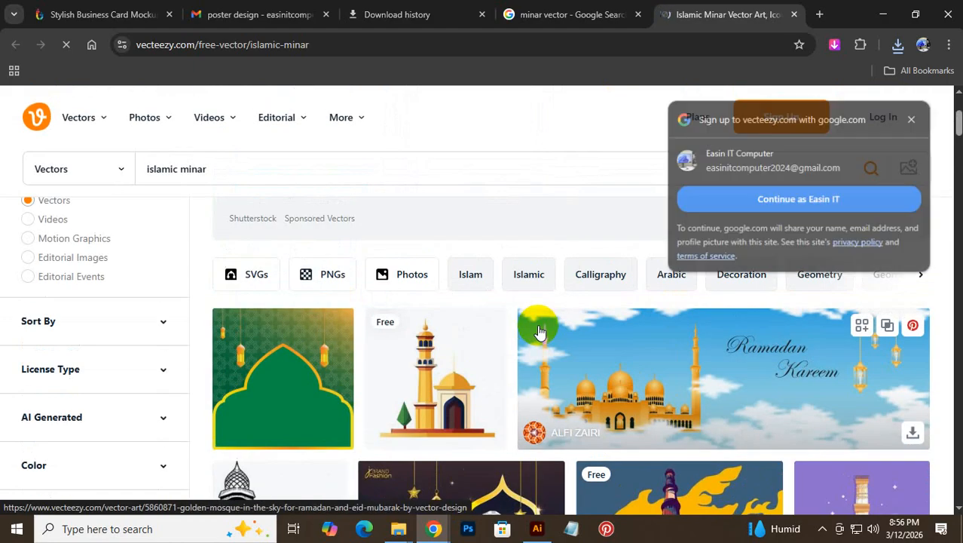
{"action": "scroll", "coordinate": [551, 344], "scroll_direction": "down", "scroll_amount": 5}
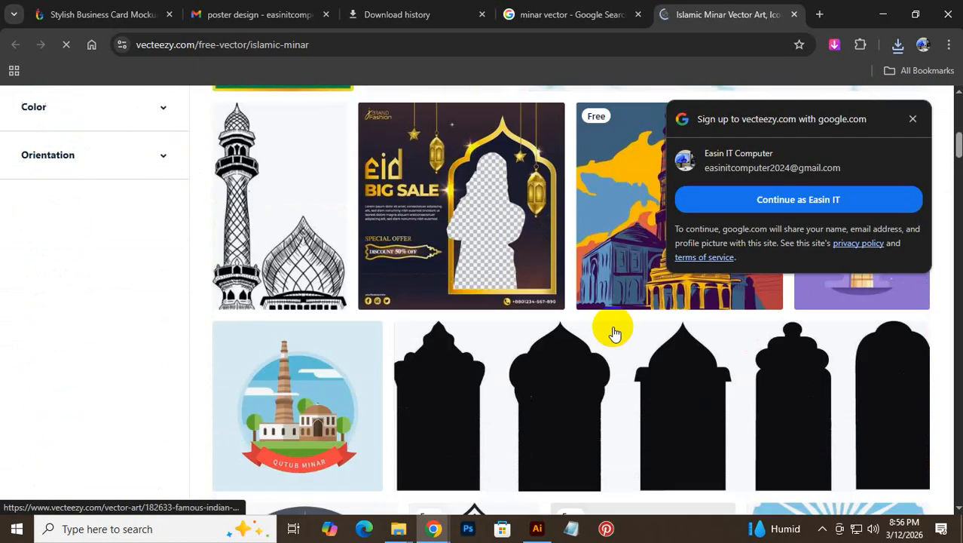
{"action": "scroll", "coordinate": [612, 339], "scroll_direction": "down", "scroll_amount": 9}
{"action": "scroll", "coordinate": [777, 453], "scroll_direction": "up", "scroll_amount": 4}
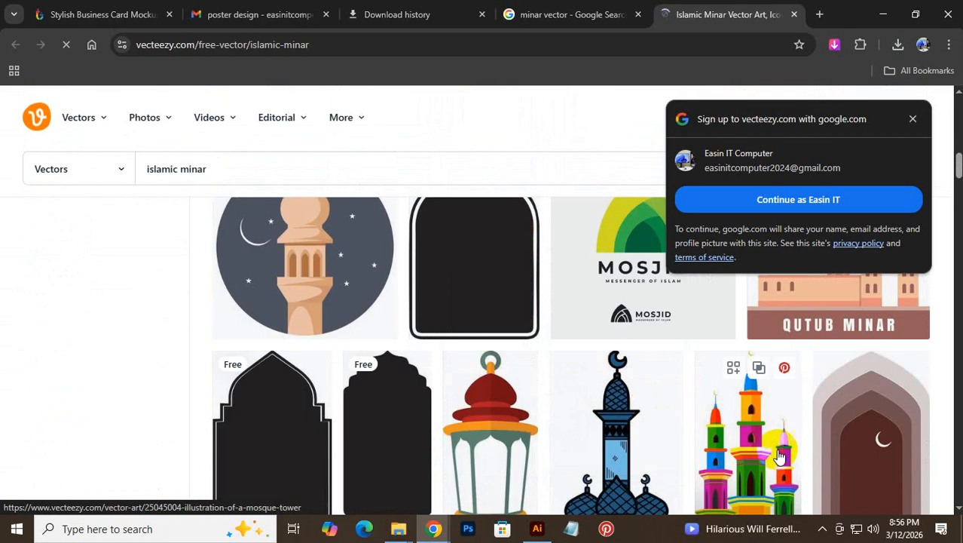
{"action": "scroll", "coordinate": [739, 453], "scroll_direction": "down", "scroll_amount": 5}
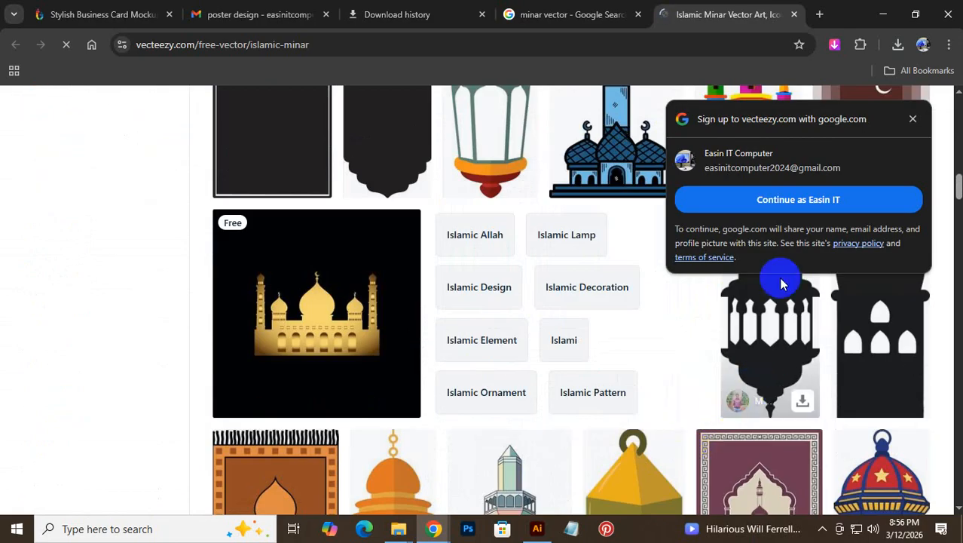
{"action": "left_click", "coordinate": [775, 199]}
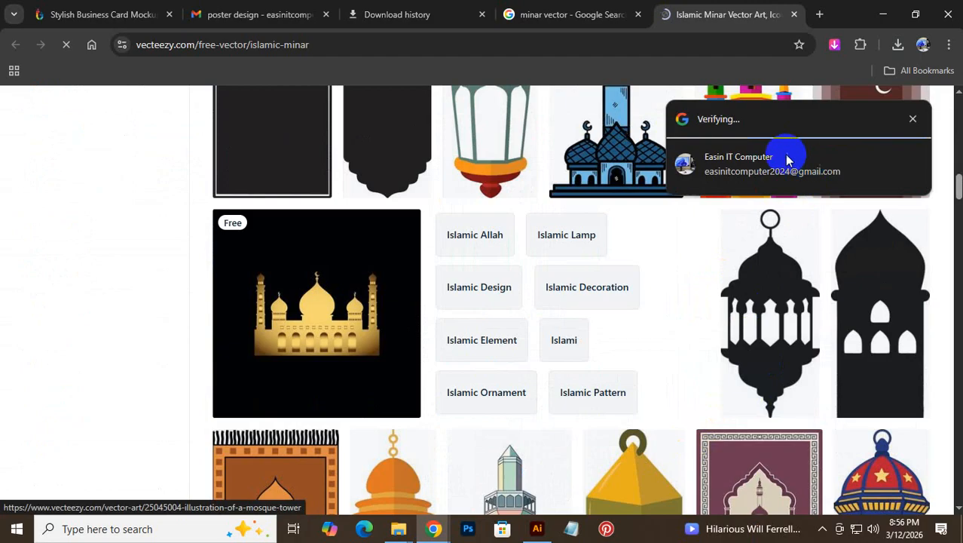
- Answer the usage survey with 'For my job (design professional)' and continue to Explore Vecteezy
{"action": "scroll", "coordinate": [597, 343], "scroll_direction": "down", "scroll_amount": 3}
{"action": "scroll", "coordinate": [595, 352], "scroll_direction": "down", "scroll_amount": 3}
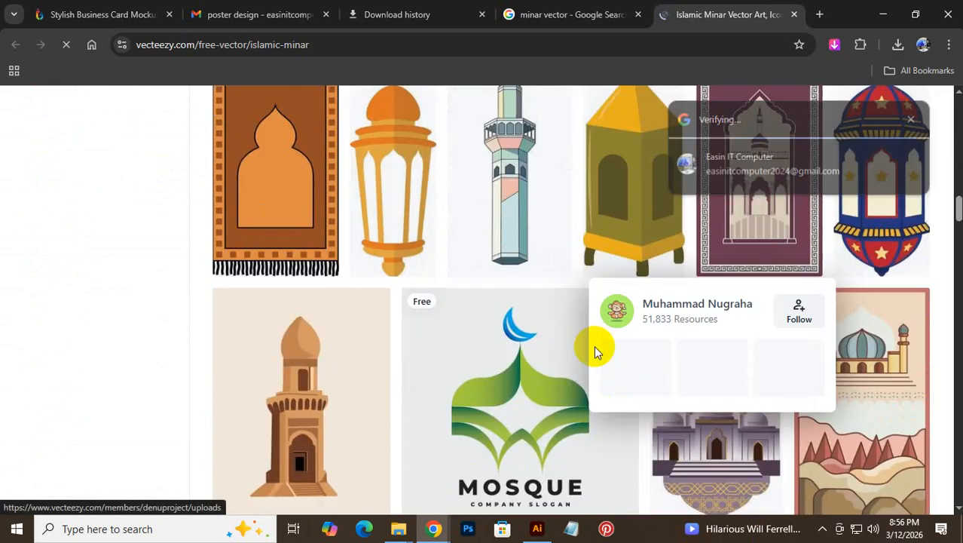
{"action": "scroll", "coordinate": [595, 352], "scroll_direction": "down", "scroll_amount": 2}
{"action": "scroll", "coordinate": [596, 352], "scroll_direction": "up", "scroll_amount": 2}
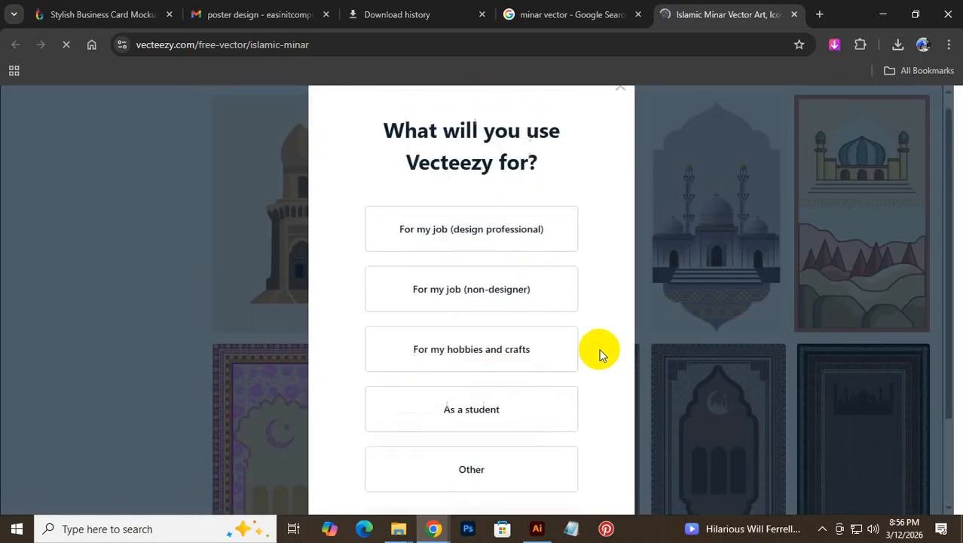
{"action": "left_click", "coordinate": [483, 258]}
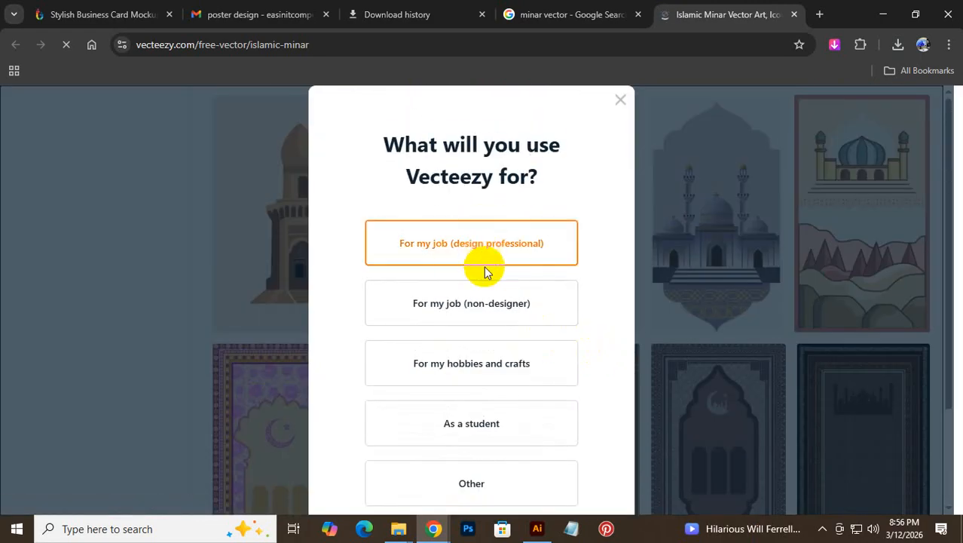
{"action": "scroll", "coordinate": [447, 499], "scroll_direction": "down", "scroll_amount": 1}
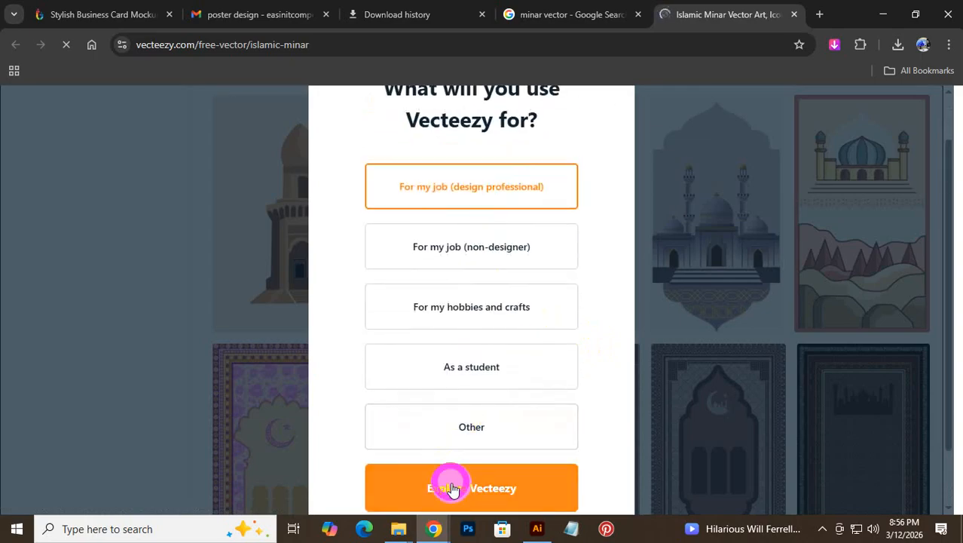
{"action": "left_click", "coordinate": [452, 488]}
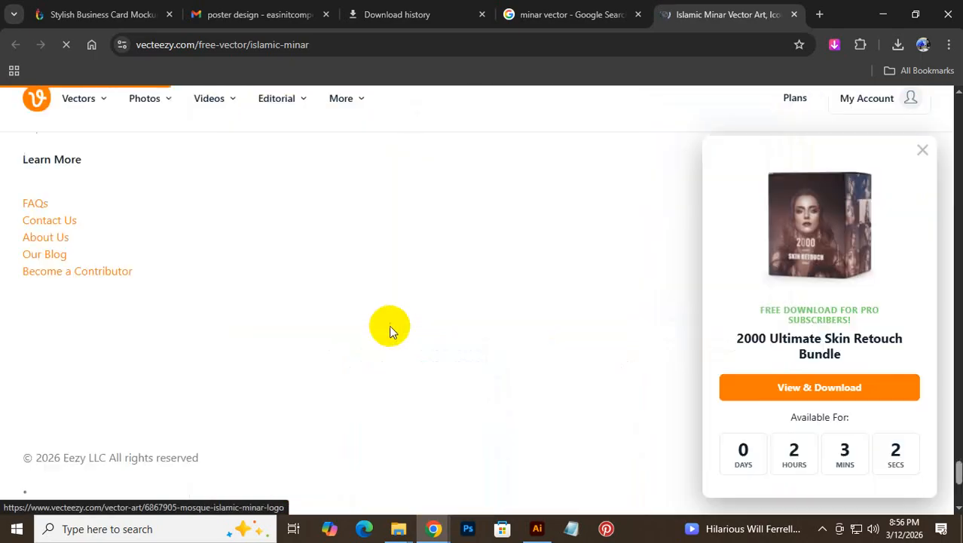
{"action": "left_click", "coordinate": [835, 397]}
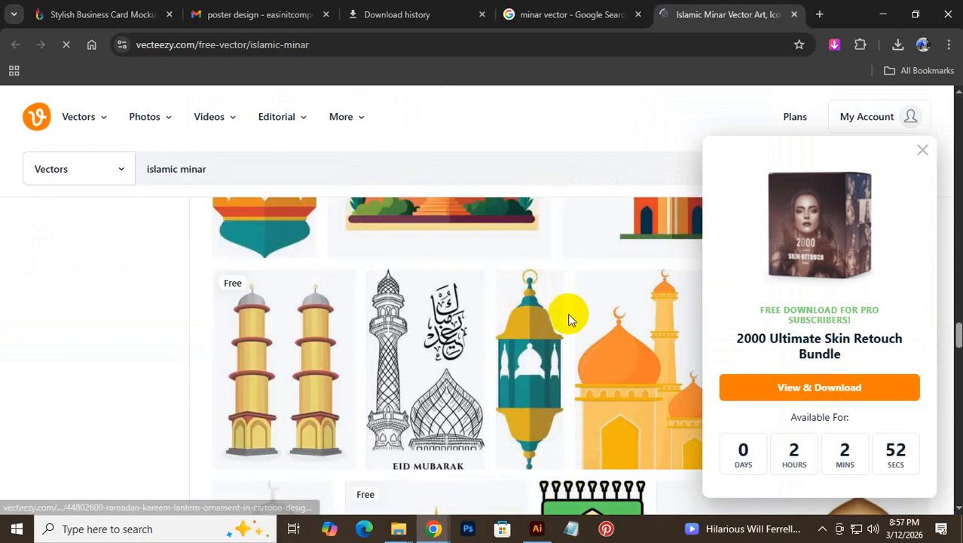
- Extract the downloaded zip to a Stylish-Business-Card-Mockup folder and open its PSD in Photoshop
{"action": "left_click", "coordinate": [898, 44]}
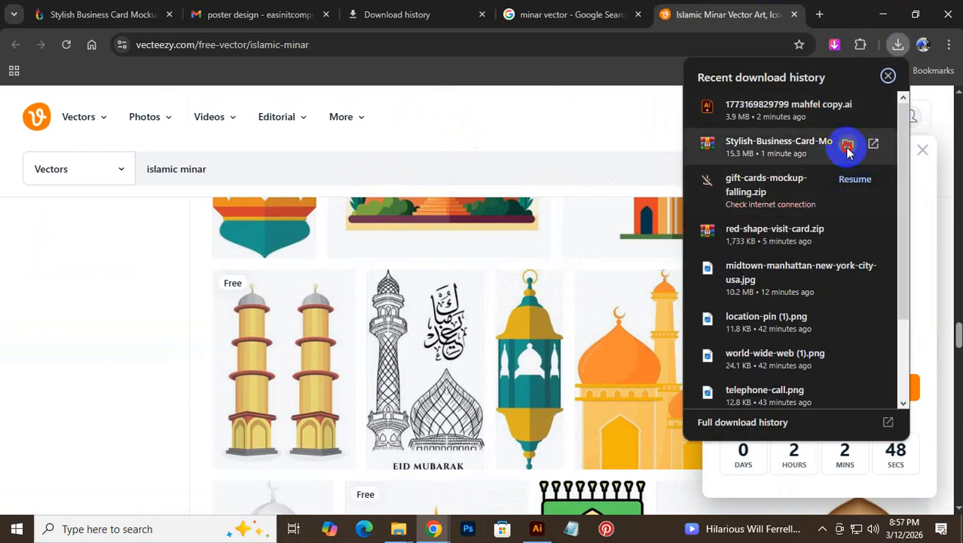
{"action": "left_click", "coordinate": [848, 145]}
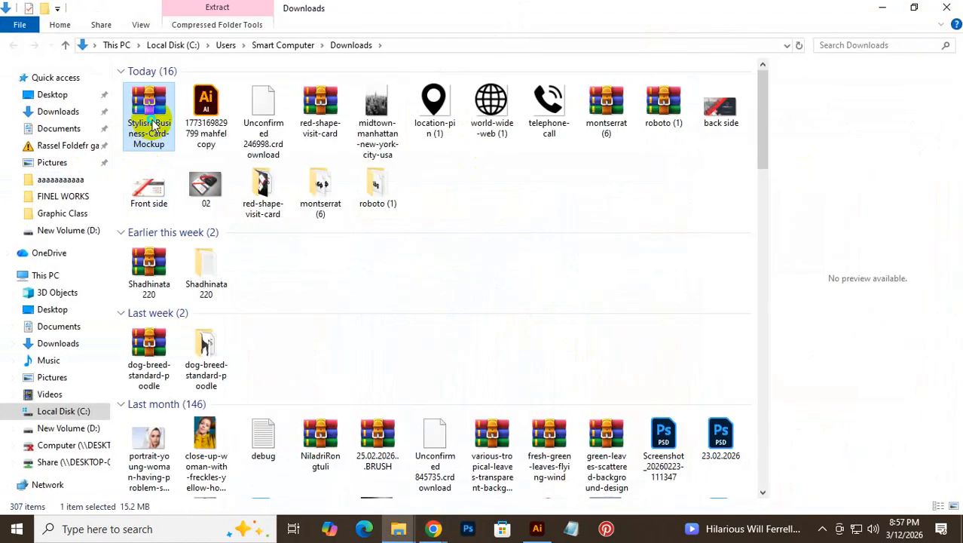
{"action": "right_click", "coordinate": [151, 128]}
{"action": "left_click", "coordinate": [223, 189]}
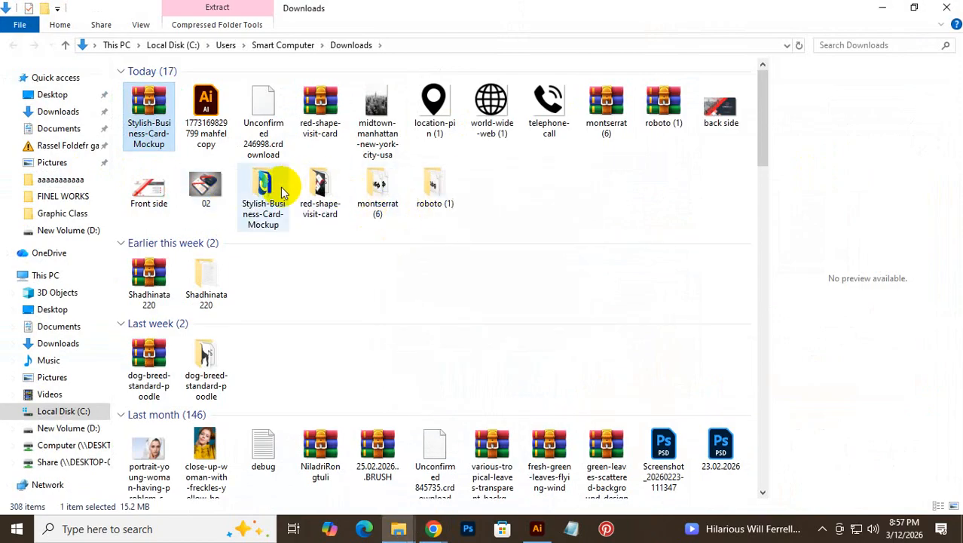
{"action": "double_click", "coordinate": [281, 188]}
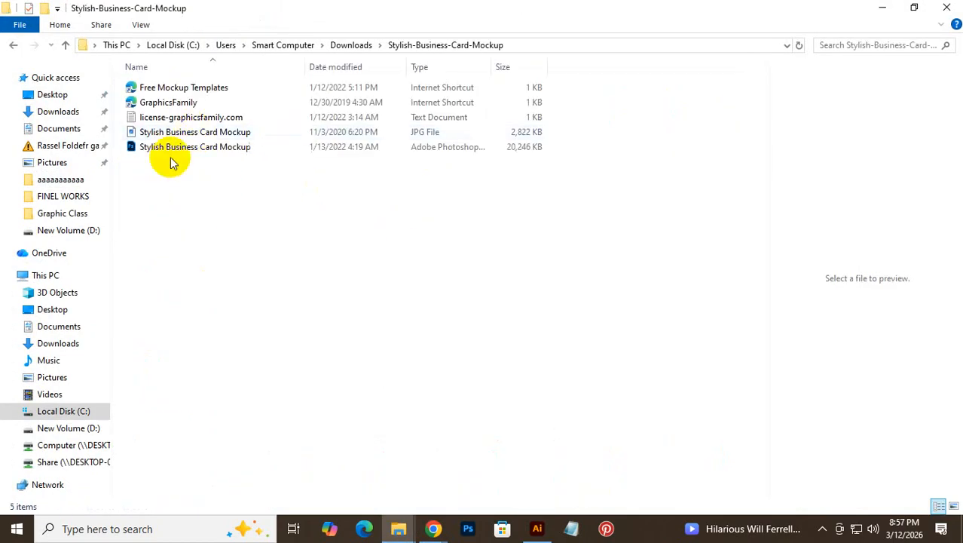
{"action": "left_click", "coordinate": [172, 150]}
{"action": "double_click", "coordinate": [172, 150]}
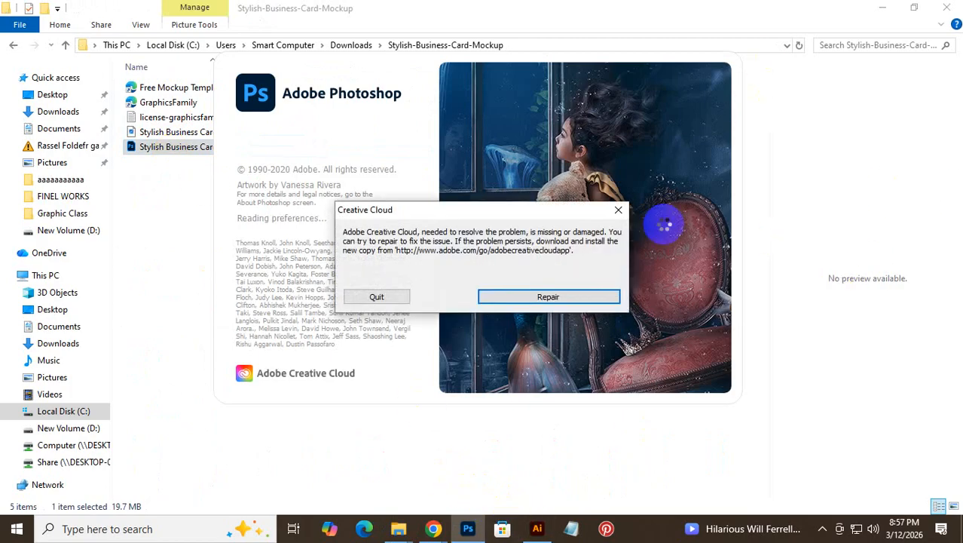
- Dismiss the Creative Cloud error, open Your Design 01, and hide branding mockup, Rectangle 5 copy and Rectangle 5
{"action": "left_click", "coordinate": [619, 209]}
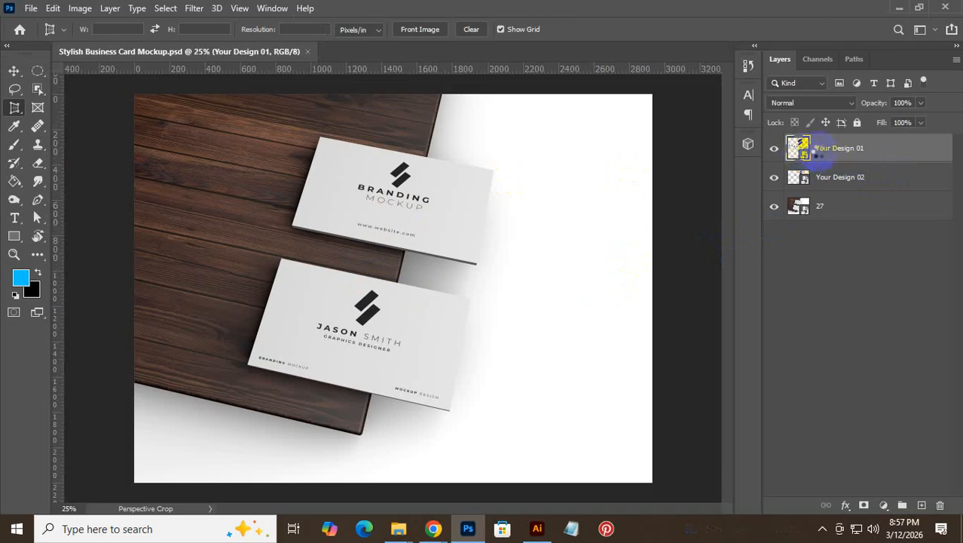
{"action": "double_click", "coordinate": [797, 205]}
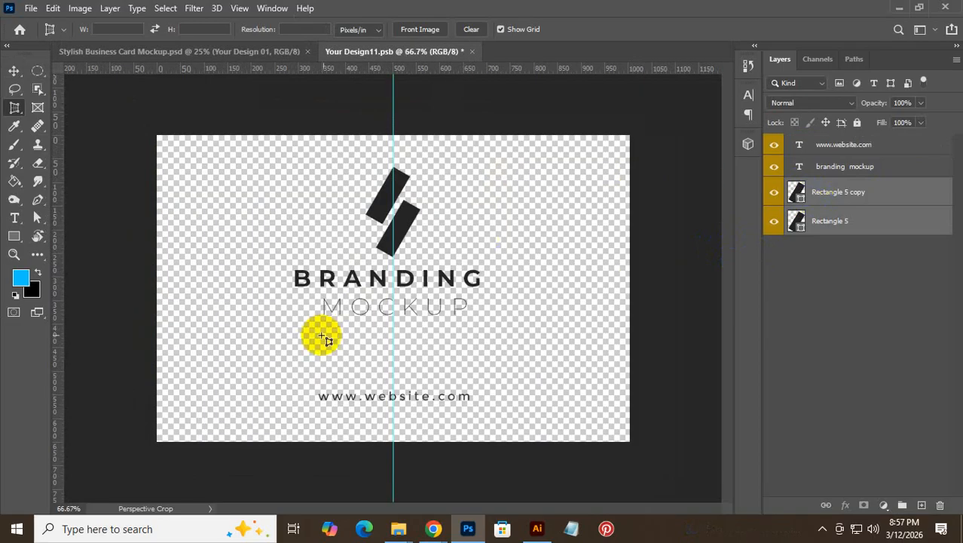
{"action": "left_click", "coordinate": [773, 165]}
{"action": "left_click", "coordinate": [774, 191]}
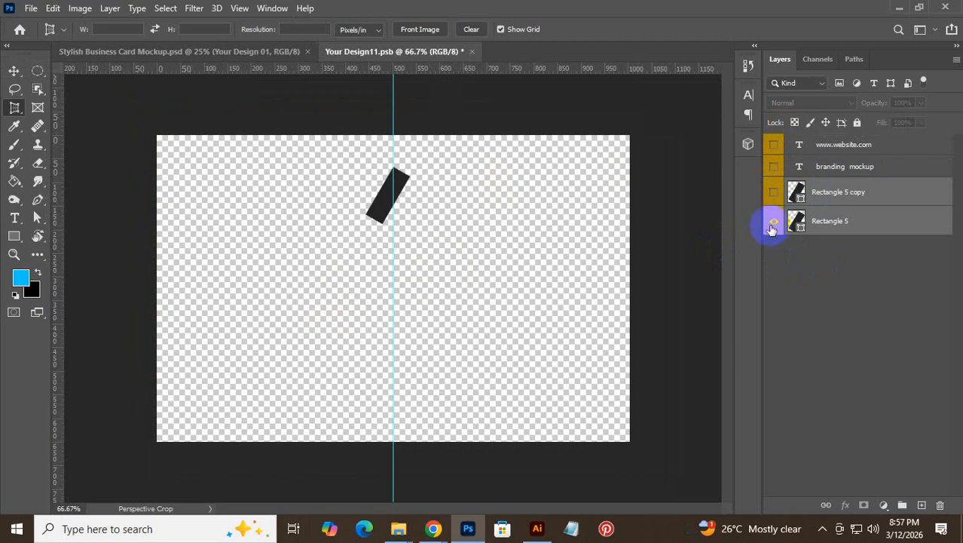
{"action": "left_click", "coordinate": [774, 222]}
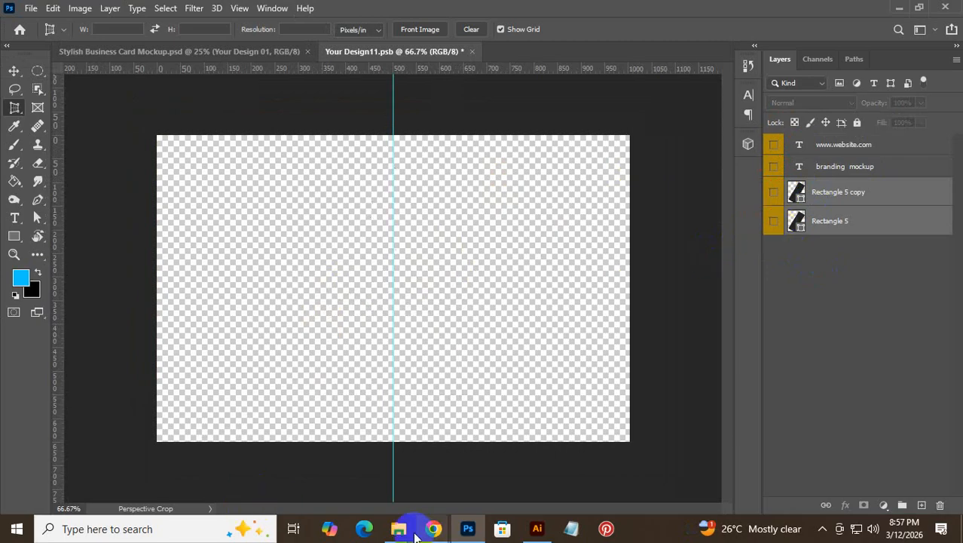
- Place Artboard 1-100 from the 1x exports folder into the front-card smart object
{"action": "mouse_move", "coordinate": [405, 534]}
{"action": "left_click", "coordinate": [501, 456]}
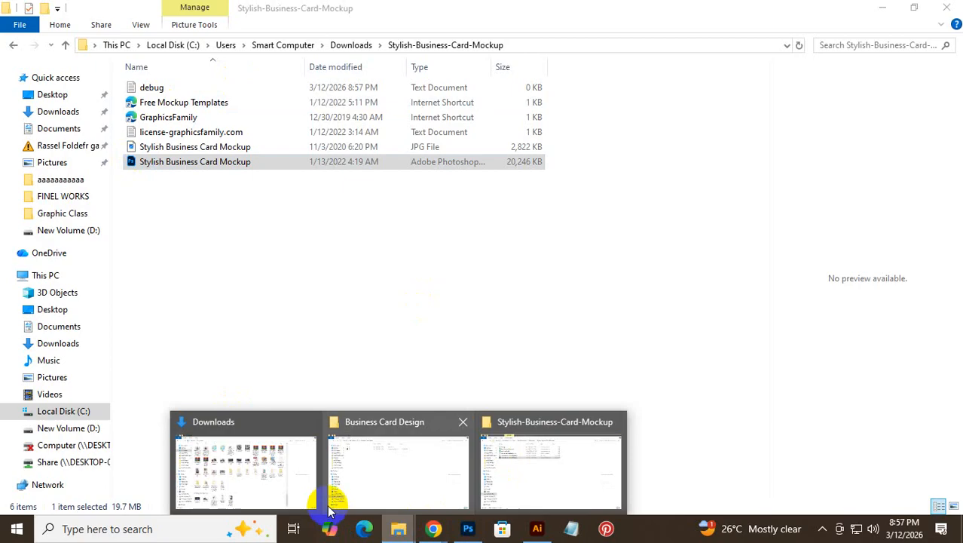
{"action": "left_click", "coordinate": [344, 478]}
{"action": "double_click", "coordinate": [175, 91]}
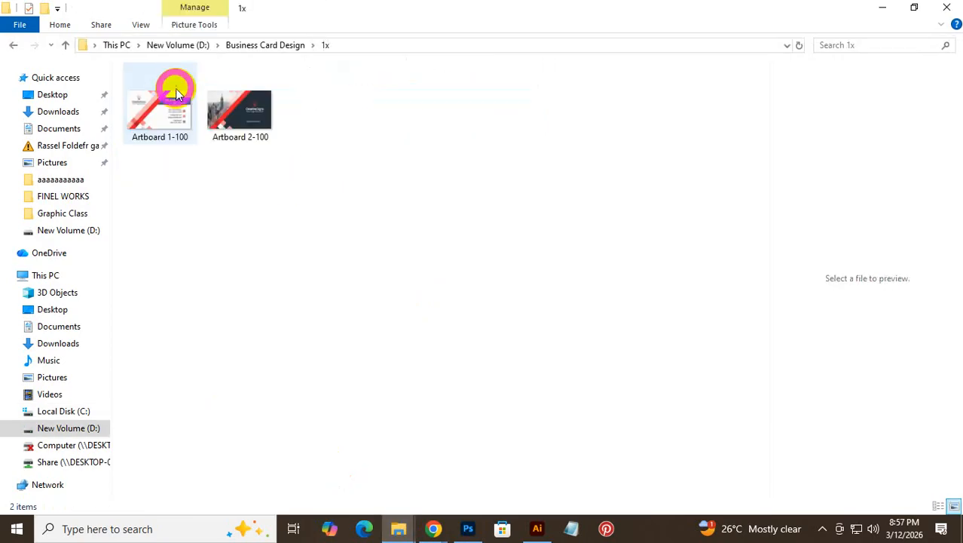
{"action": "left_click_drag", "start_coordinate": [169, 121], "coordinate": [440, 309]}
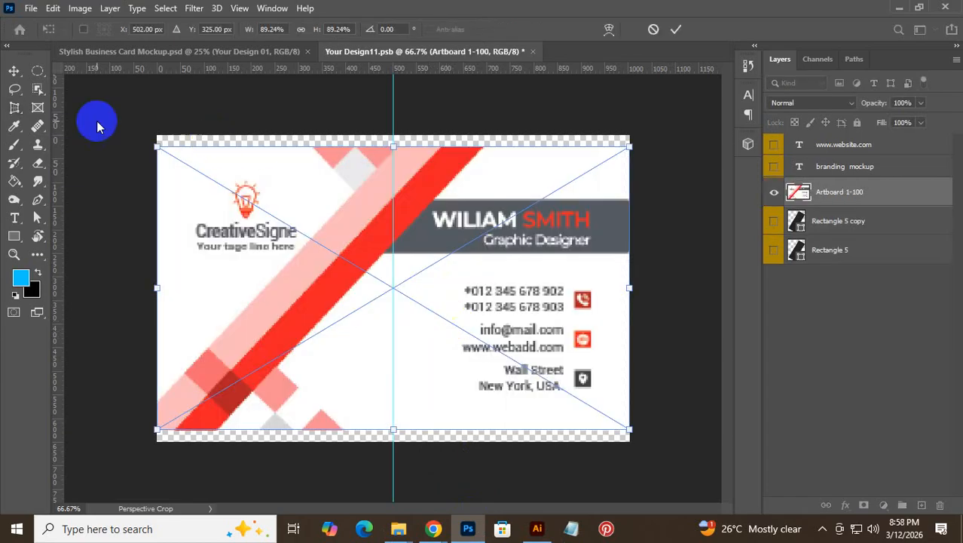
{"action": "left_click", "coordinate": [13, 70]}
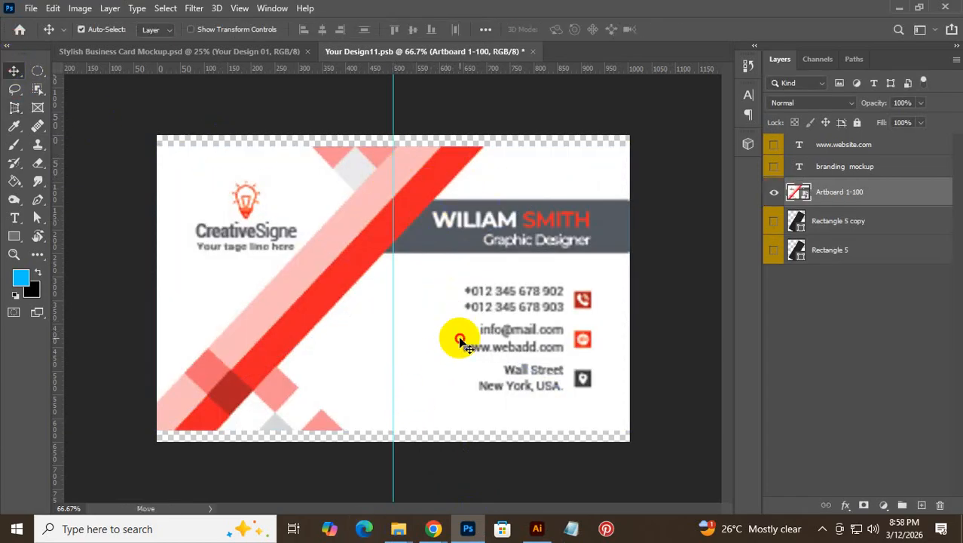
- Stretch the front design vertically to fill the card, then close the smart object saving changes
{"action": "key", "text": "ctrl+t"}
{"action": "left_click_drag", "start_coordinate": [394, 145], "coordinate": [398, 136]}
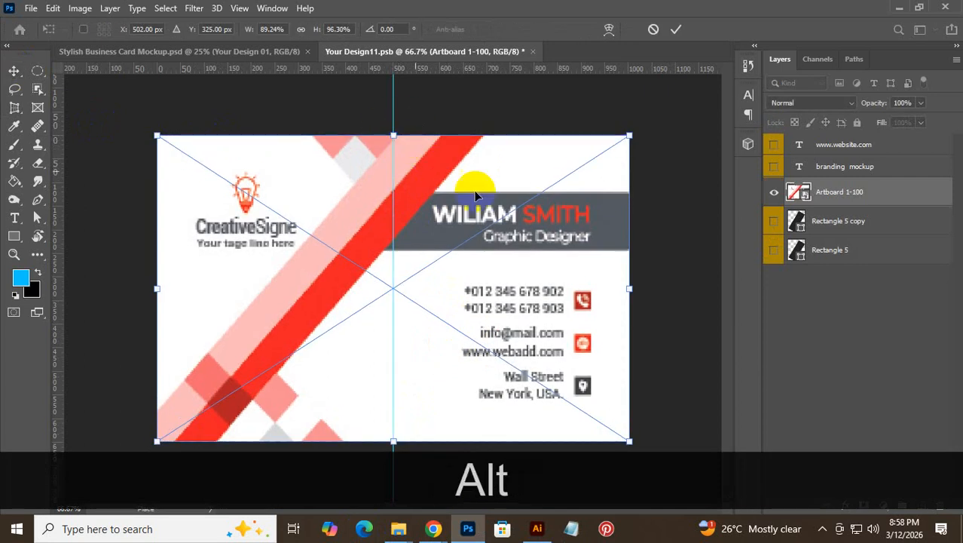
{"action": "left_click", "coordinate": [676, 30]}
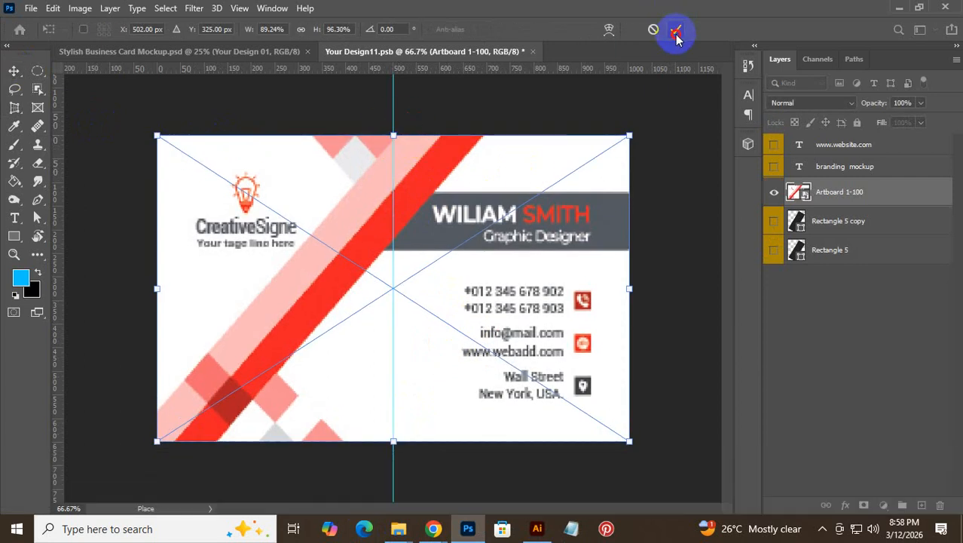
{"action": "left_click", "coordinate": [532, 53]}
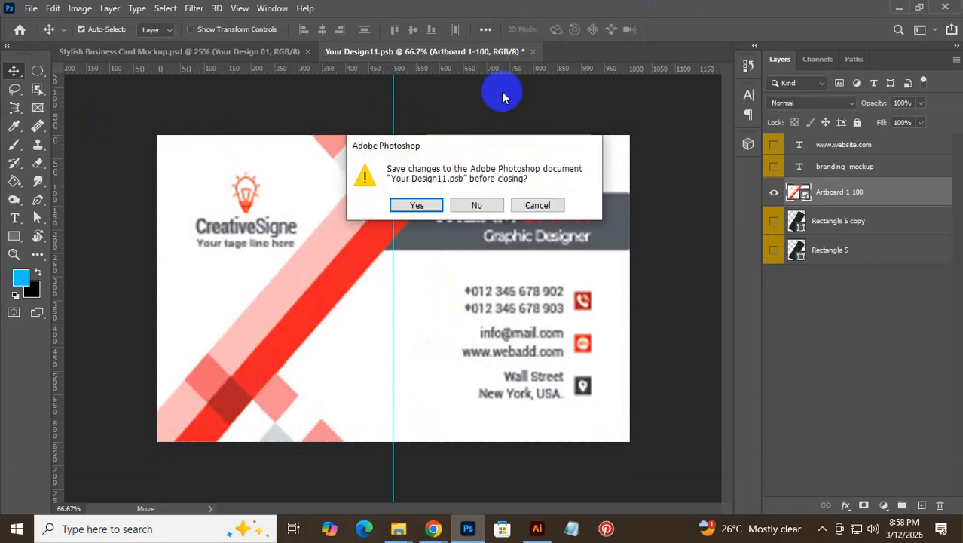
{"action": "left_click", "coordinate": [416, 204]}
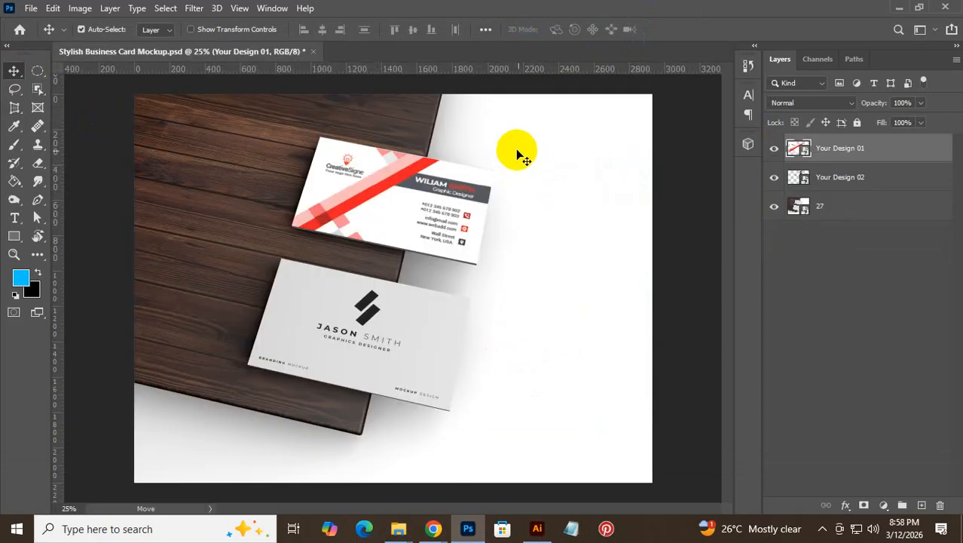
{"action": "left_click", "coordinate": [681, 258], "text": "ctrl"}
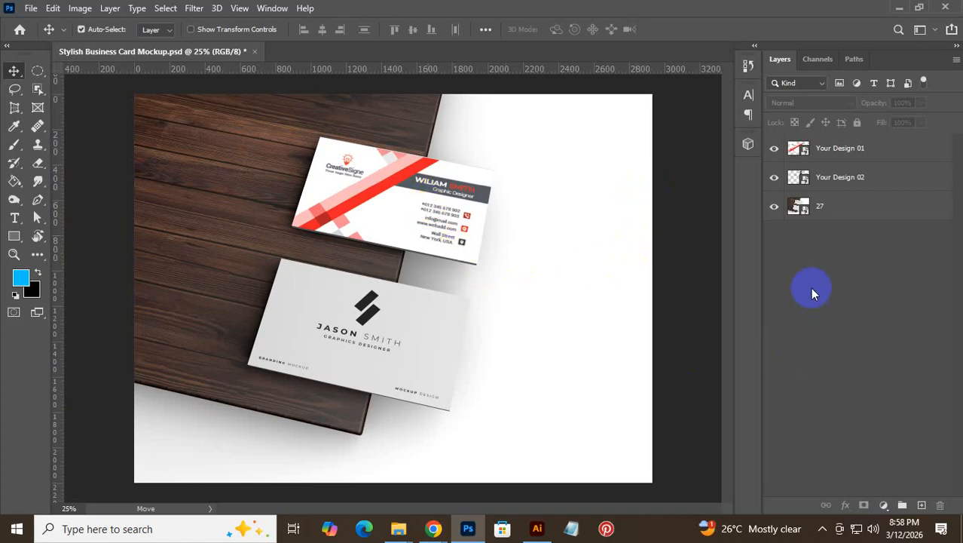
- Open the Your Design 02 layer's smart object for editing
{"action": "double_click", "coordinate": [804, 176]}
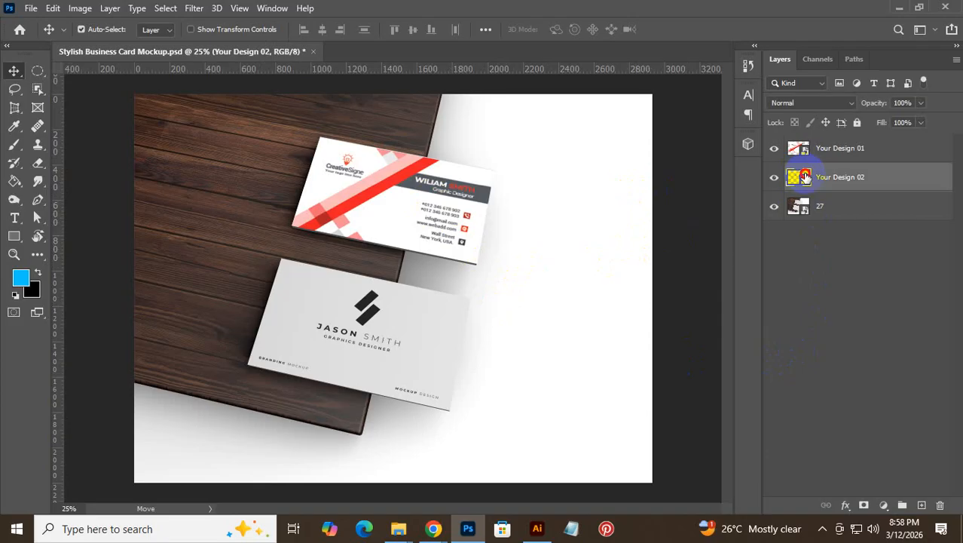
- Hide the placeholder text and rectangle layers and place Artboard 2-100 into the back card
{"action": "left_click_drag", "start_coordinate": [778, 144], "coordinate": [780, 253]}
{"action": "mouse_move", "coordinate": [399, 527]}
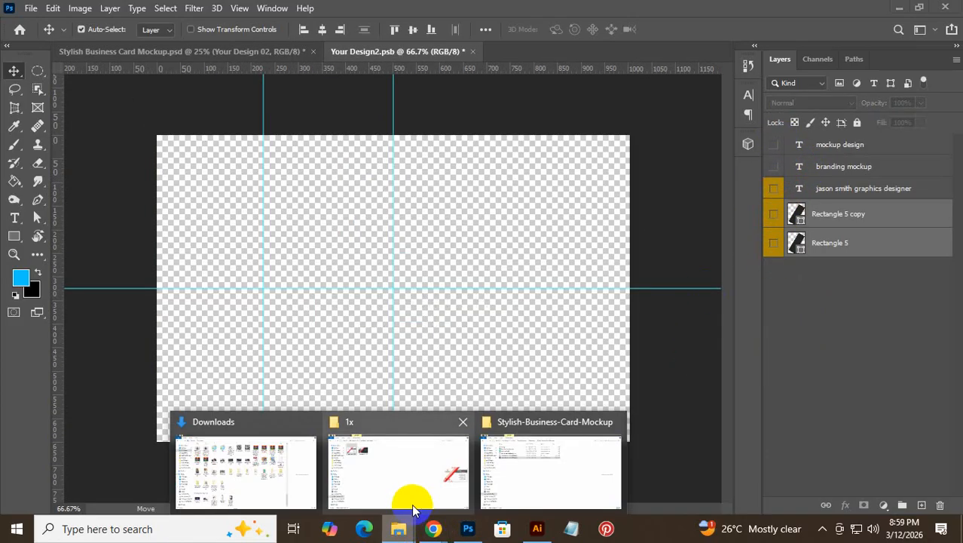
{"action": "left_click", "coordinate": [412, 504]}
{"action": "left_click_drag", "start_coordinate": [240, 111], "coordinate": [337, 330]}
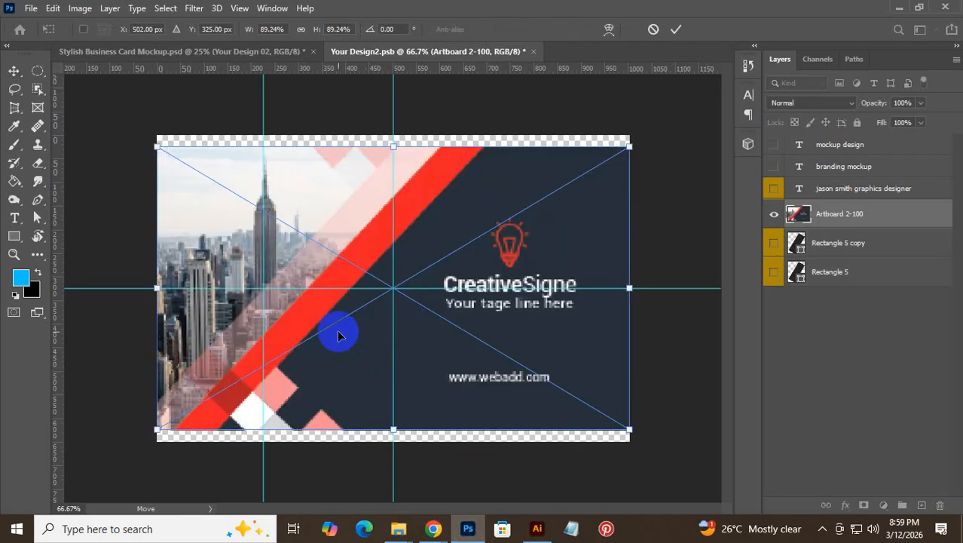
- Stretch the back design's top and bottom edges to the card, then close saving changes
{"action": "key", "text": "super"}
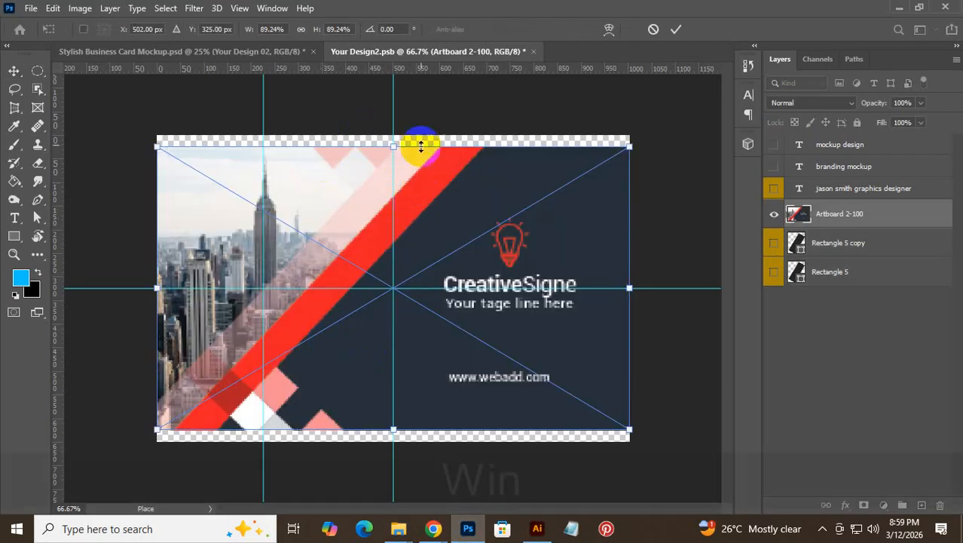
{"action": "mouse_move", "coordinate": [395, 146]}
{"action": "left_mouse_down"}
{"action": "mouse_move", "coordinate": [396, 123]}
{"action": "mouse_move", "coordinate": [393, 137]}
{"action": "left_mouse_up"}
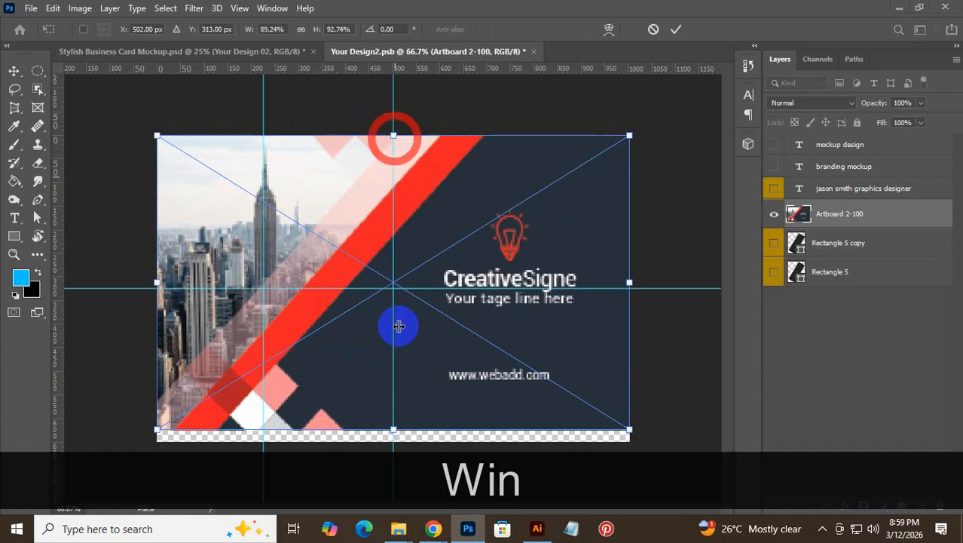
{"action": "key", "text": "super"}
{"action": "left_click", "coordinate": [582, 7]}
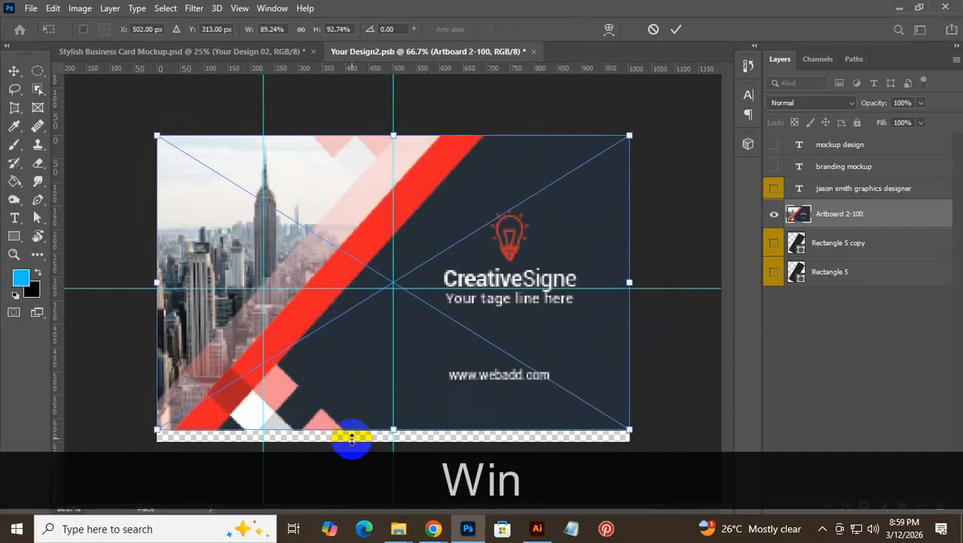
{"action": "mouse_move", "coordinate": [393, 431]}
{"action": "left_mouse_down"}
{"action": "mouse_move", "coordinate": [390, 454]}
{"action": "mouse_move", "coordinate": [392, 440]}
{"action": "left_mouse_up"}
{"action": "left_click", "coordinate": [674, 29]}
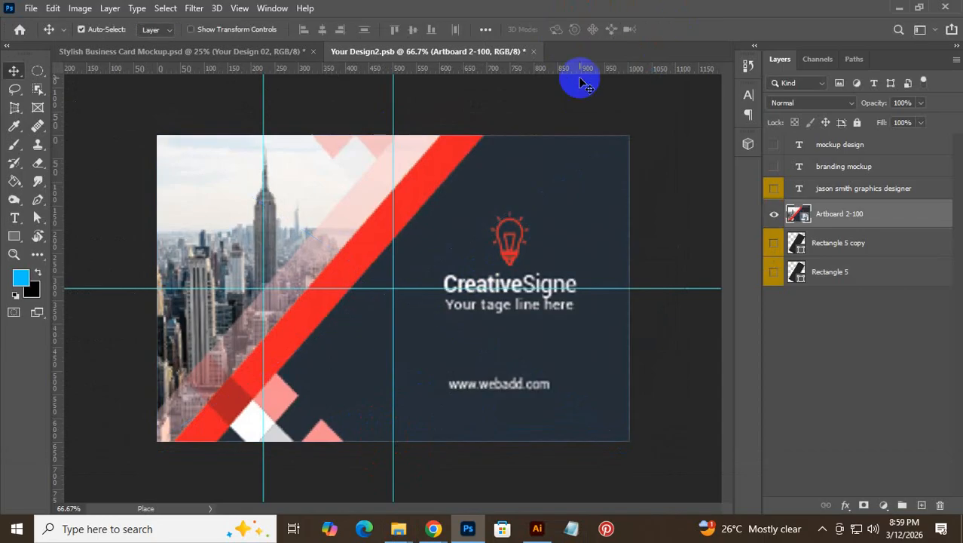
{"action": "left_click", "coordinate": [534, 52]}
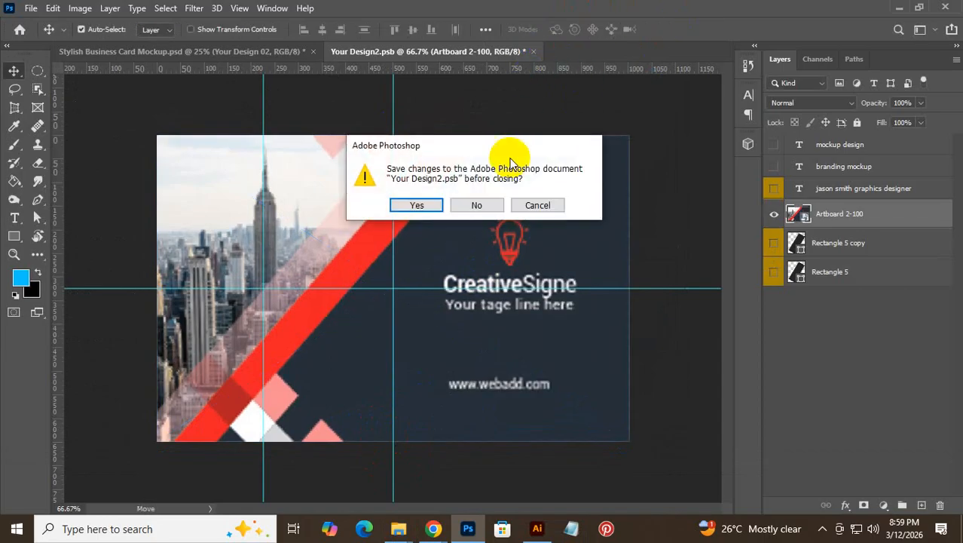
{"action": "left_click", "coordinate": [417, 205]}
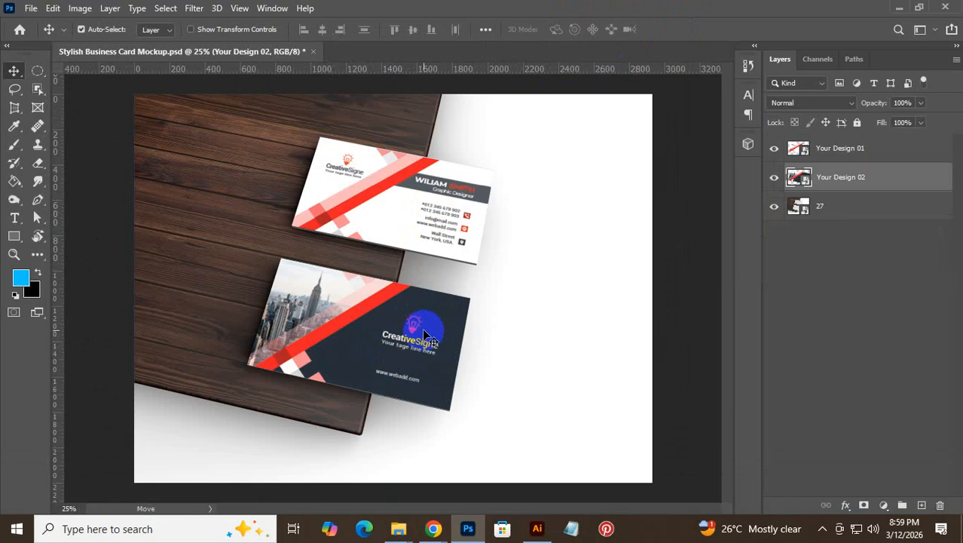
- Save a copy in the Business Card Design folder on New Volume (D:) named '01'
{"action": "key", "text": "ctrl+shift+s"}
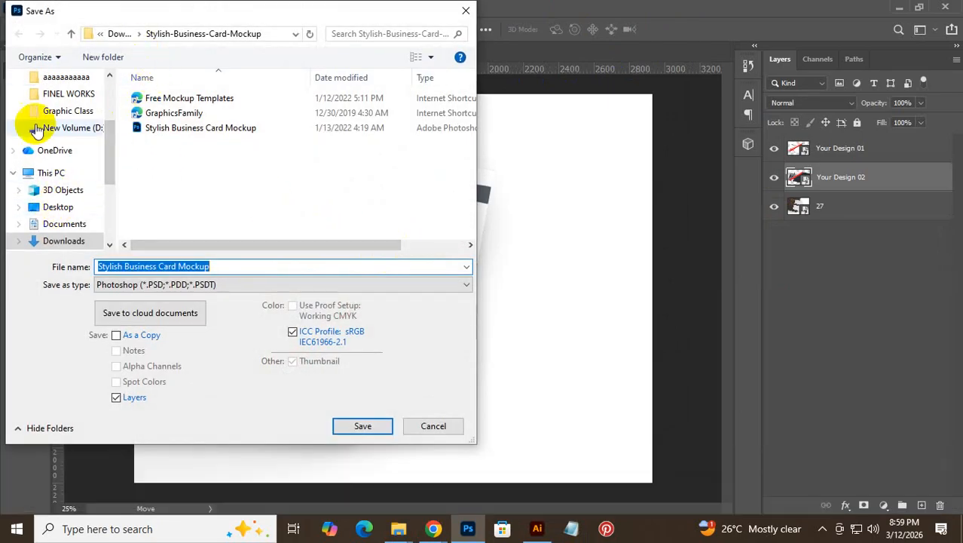
{"action": "scroll", "coordinate": [52, 215], "scroll_direction": "up", "scroll_amount": 2}
{"action": "scroll", "coordinate": [53, 215], "scroll_direction": "down", "scroll_amount": 3}
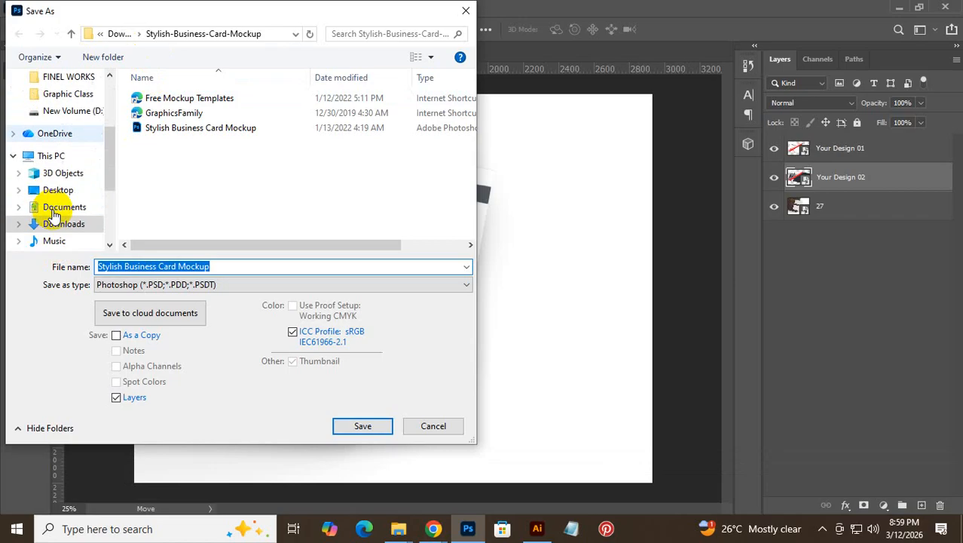
{"action": "left_click", "coordinate": [50, 222]}
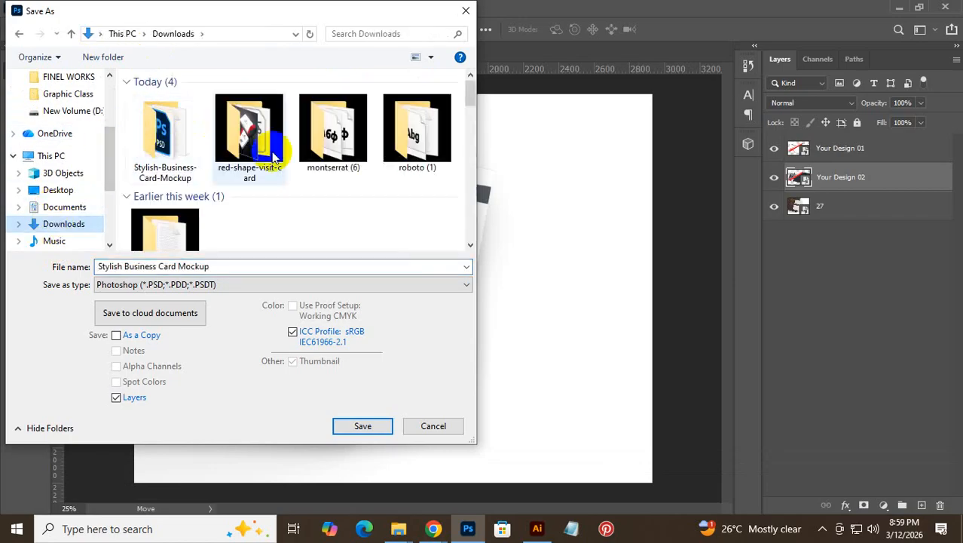
{"action": "scroll", "coordinate": [343, 194], "scroll_direction": "down", "scroll_amount": 2}
{"action": "scroll", "coordinate": [75, 189], "scroll_direction": "down", "scroll_amount": 5}
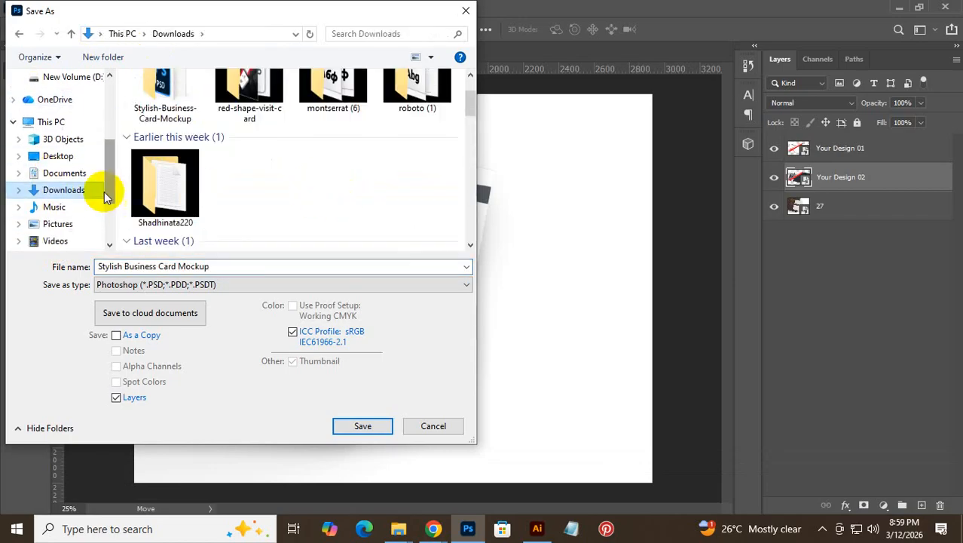
{"action": "left_click", "coordinate": [69, 179]}
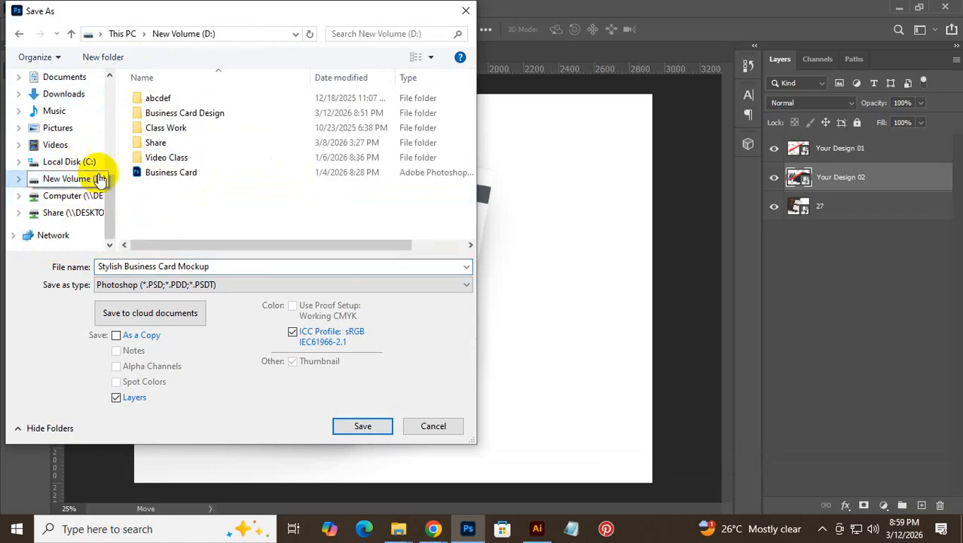
{"action": "double_click", "coordinate": [201, 117]}
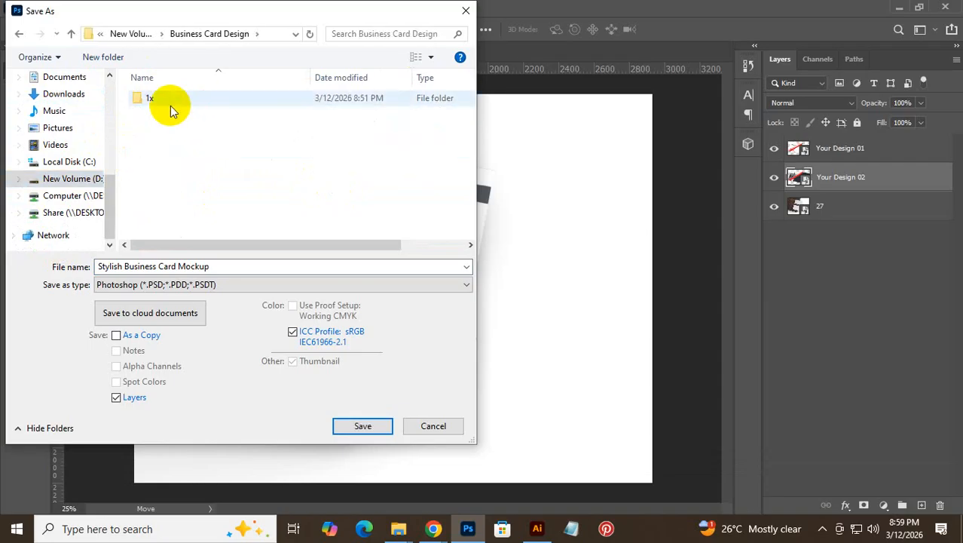
{"action": "left_click", "coordinate": [146, 263]}
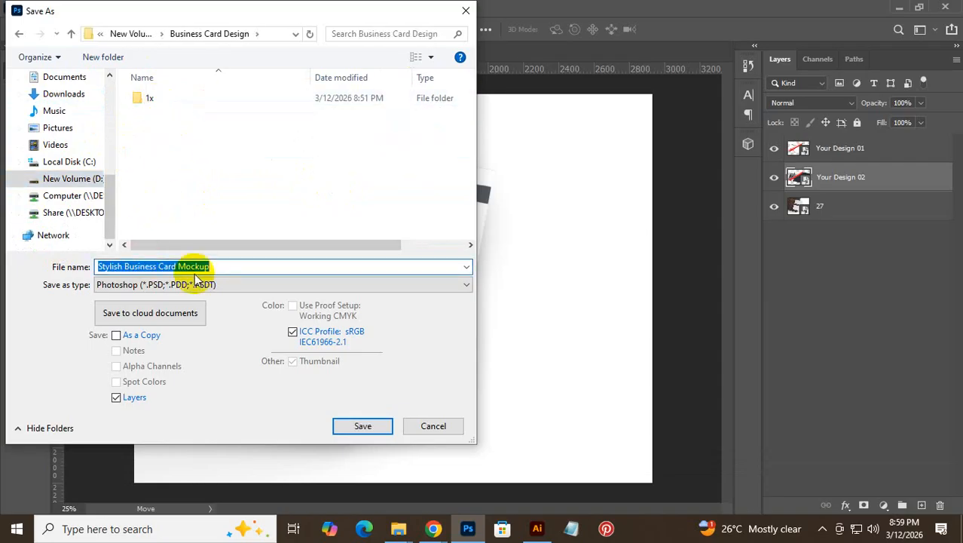
{"action": "type", "text": "01"}
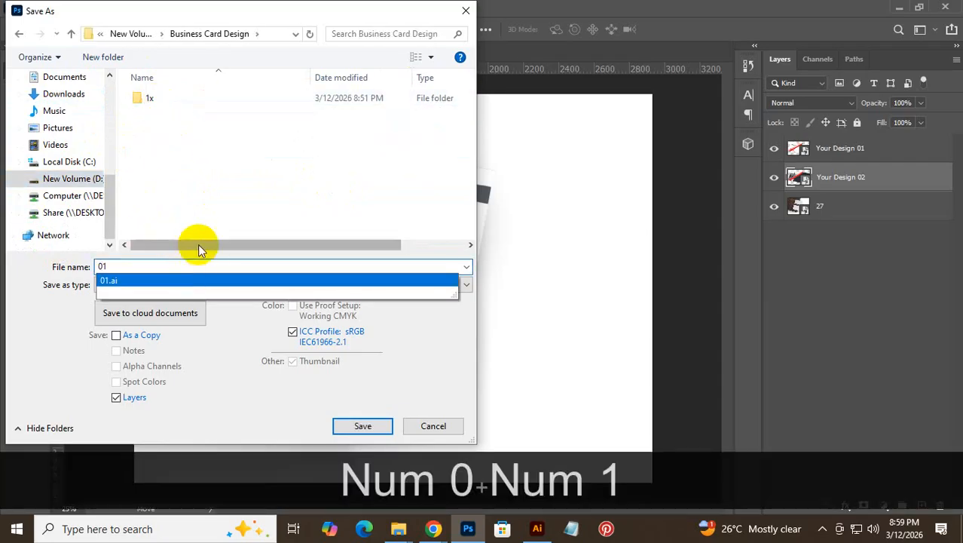
{"action": "left_click", "coordinate": [228, 220]}
- Save it as JPEG format at Maximum quality 12
{"action": "left_click", "coordinate": [214, 284]}
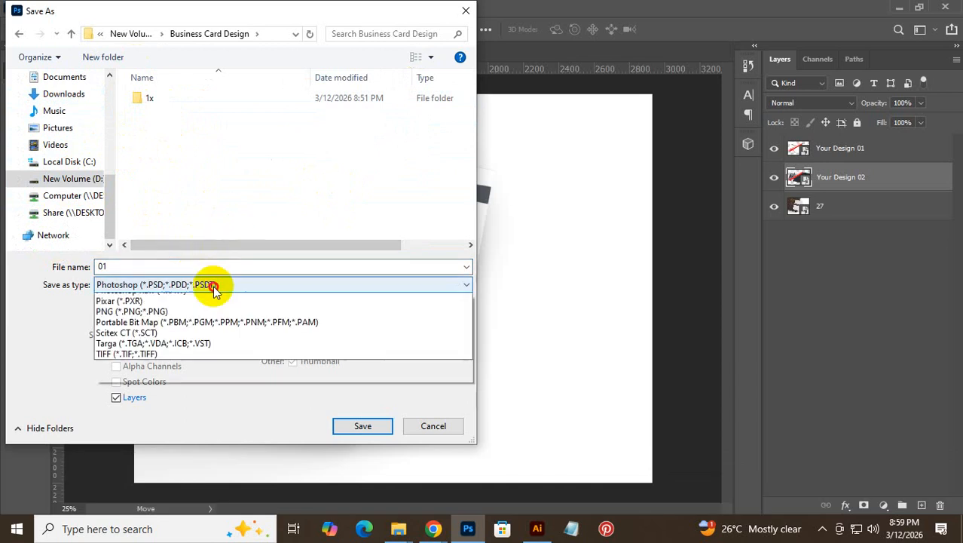
{"action": "left_click", "coordinate": [224, 394]}
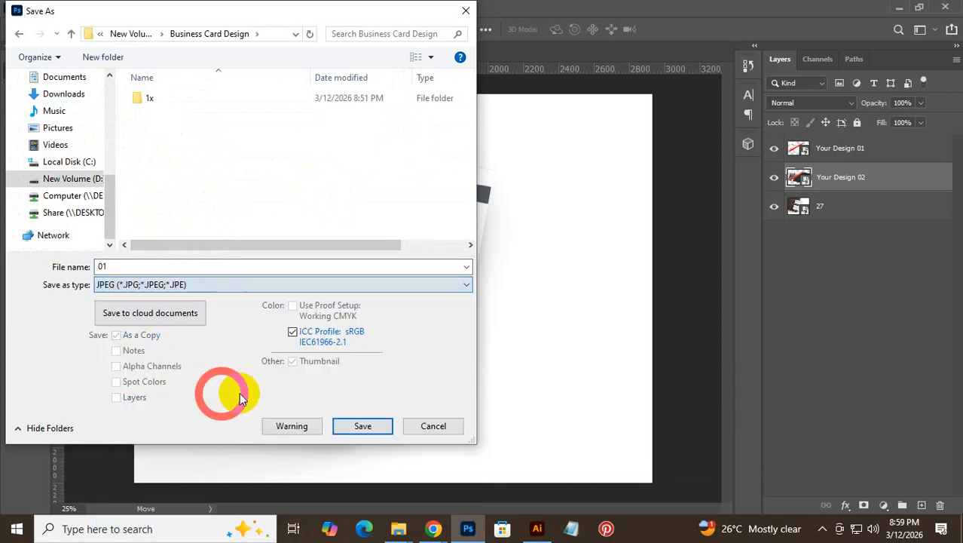
{"action": "left_click", "coordinate": [360, 427]}
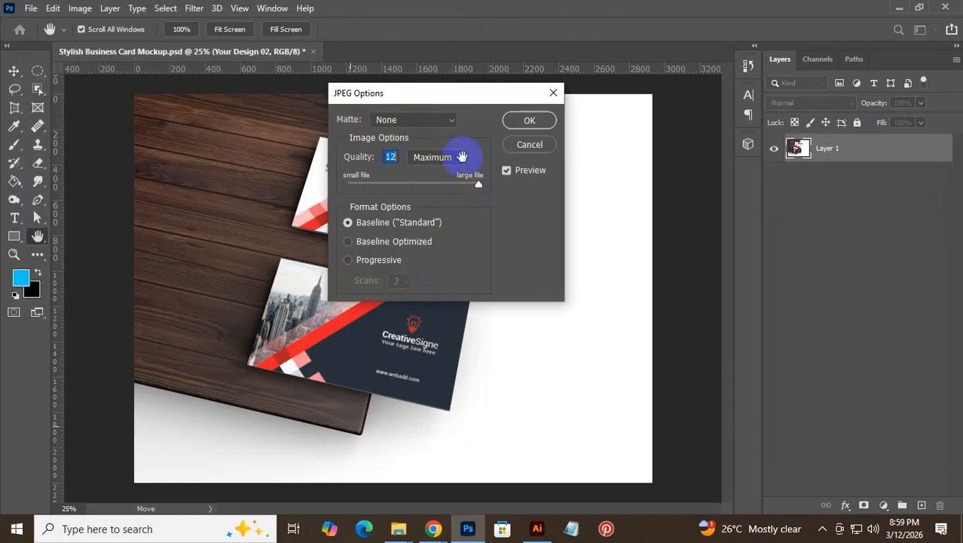
{"action": "left_click", "coordinate": [530, 122]}
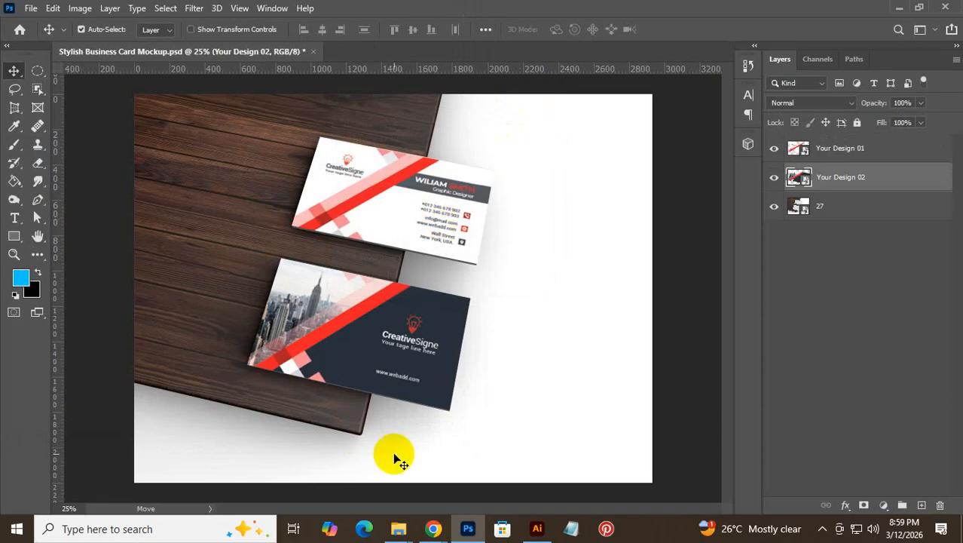
- Check the 1x folder, then view the Business Card Design folder as Large icons
{"action": "mouse_move", "coordinate": [399, 527]}
{"action": "left_click", "coordinate": [413, 474]}
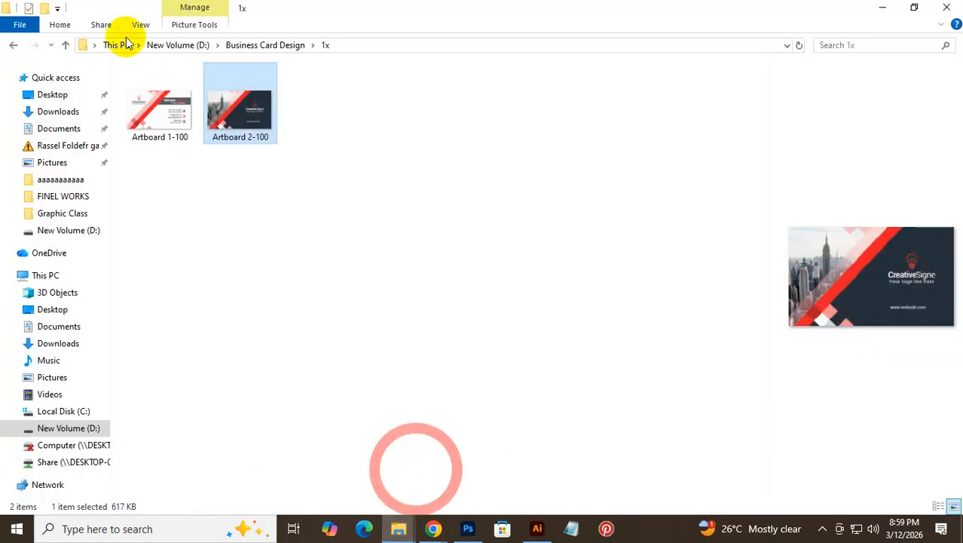
{"action": "left_click", "coordinate": [12, 48]}
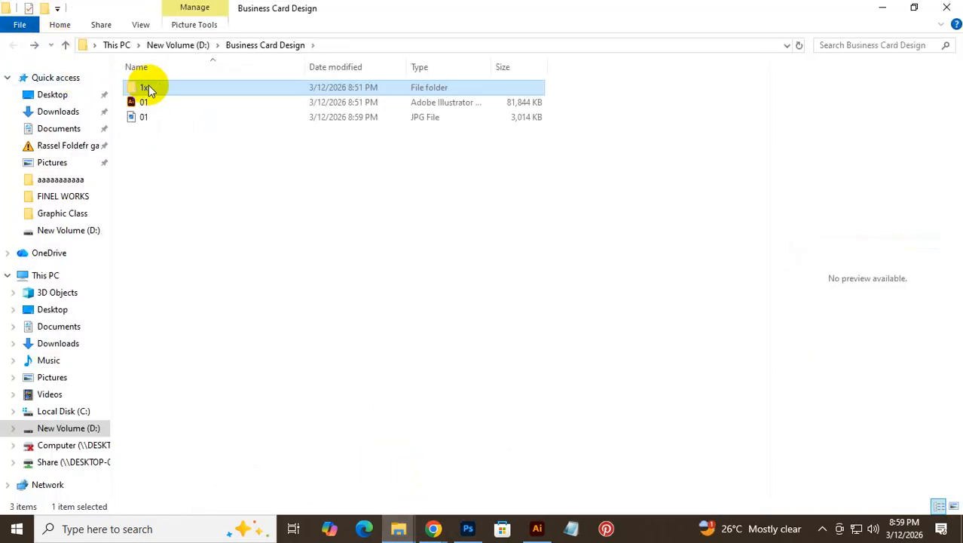
{"action": "double_click", "coordinate": [149, 87]}
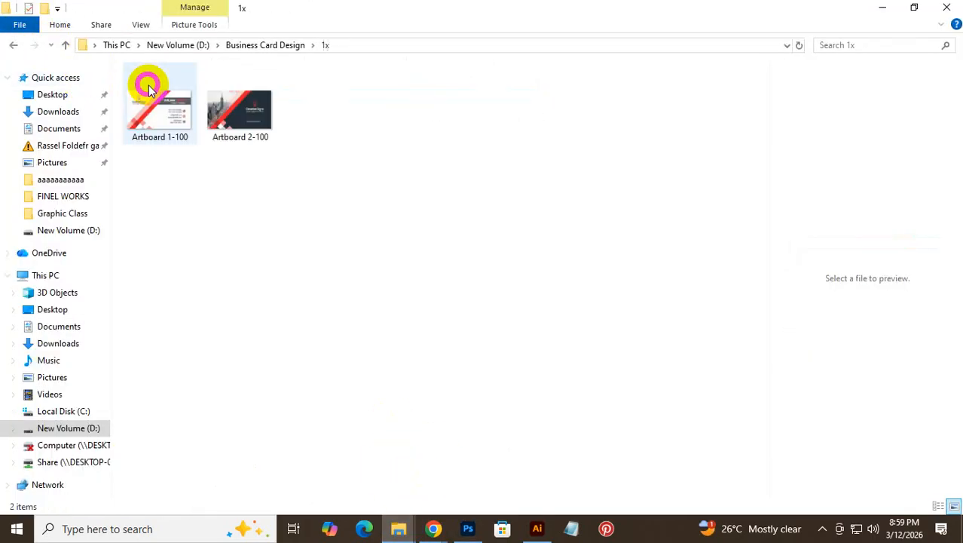
{"action": "left_click", "coordinate": [13, 45]}
{"action": "right_click", "coordinate": [155, 150]}
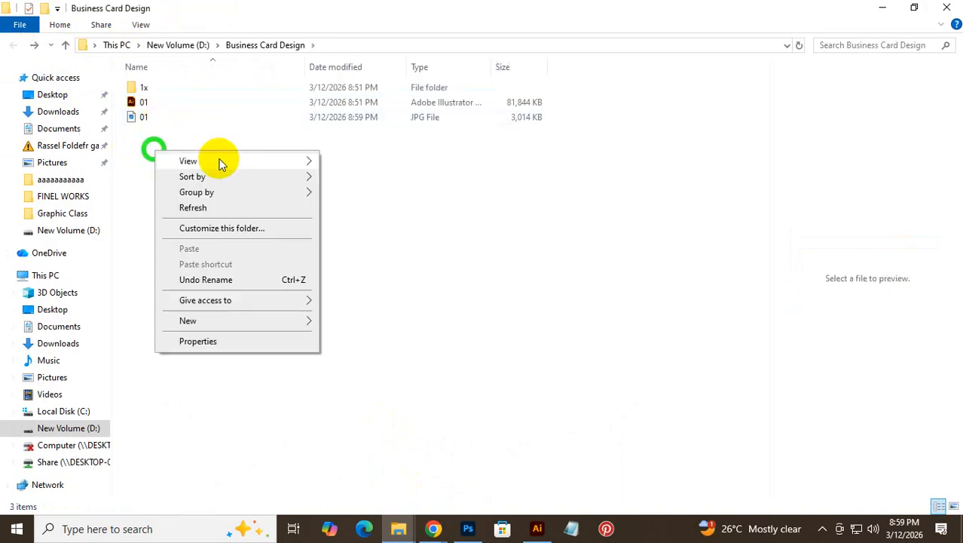
{"action": "mouse_move", "coordinate": [301, 160]}
{"action": "left_click", "coordinate": [374, 181]}
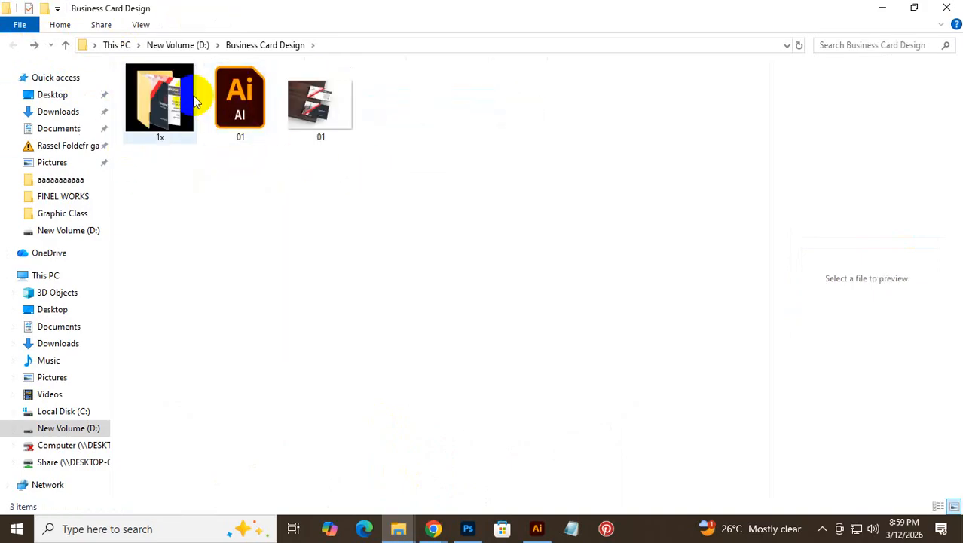
- Preview the saved 01.jpg mockup in the image viewer, then close it
{"action": "left_click", "coordinate": [290, 108]}
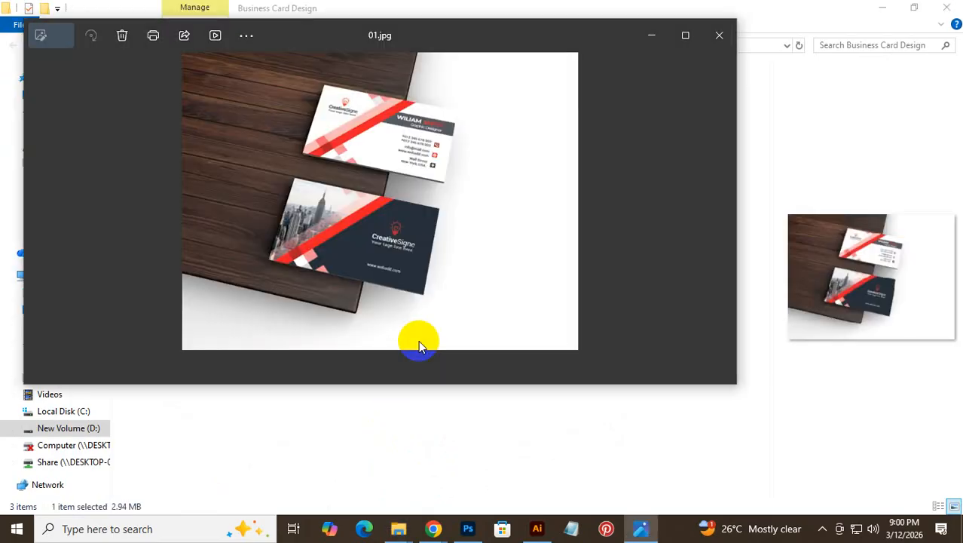
{"action": "left_click", "coordinate": [692, 33]}
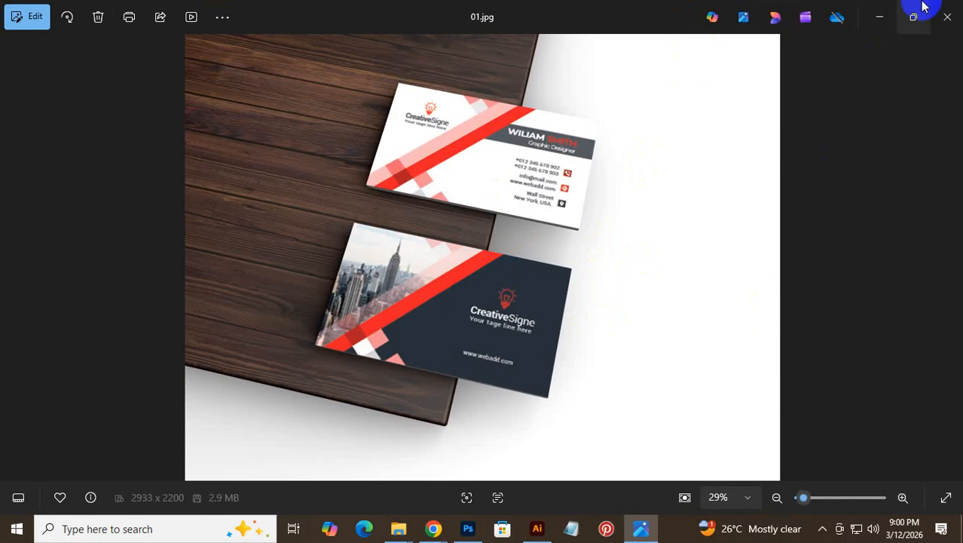
{"action": "left_click", "coordinate": [945, 15]}
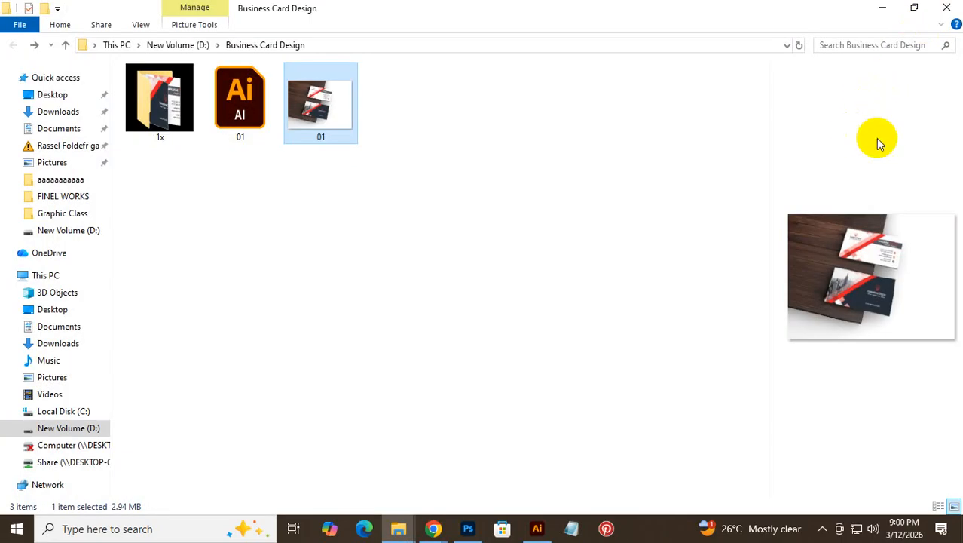
- In Chrome's Stylish Business Card Mockup tab, go back to the business card mockup category
{"action": "left_click", "coordinate": [537, 528]}
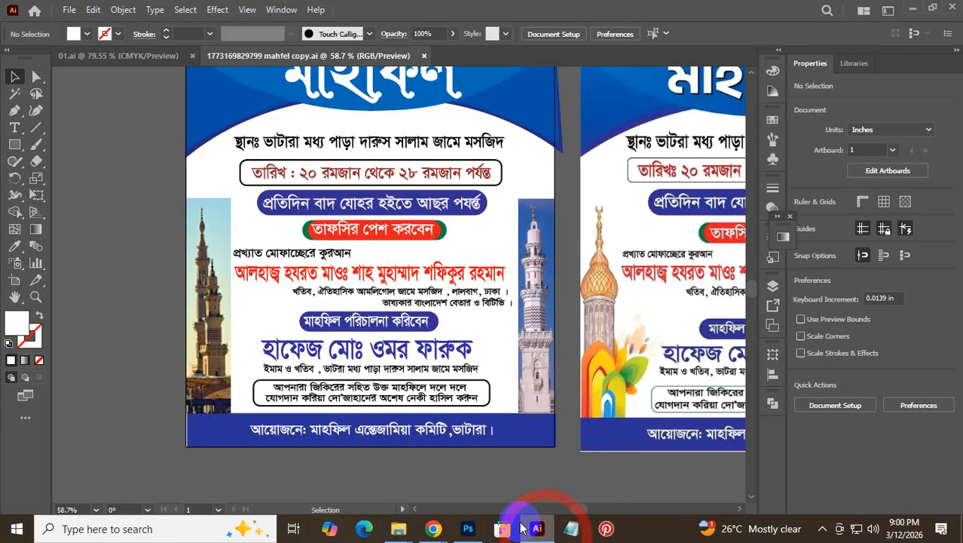
{"action": "left_click", "coordinate": [435, 528]}
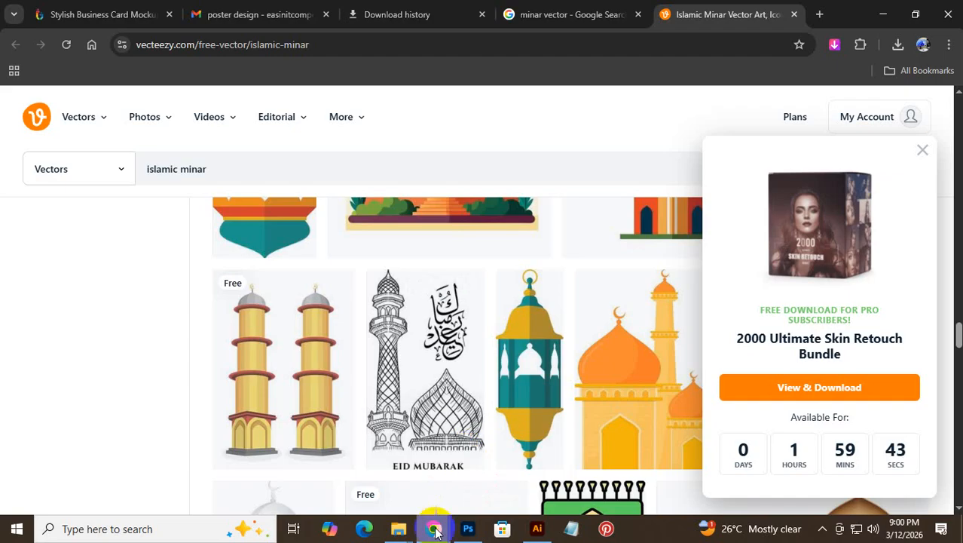
{"action": "left_click", "coordinate": [133, 14]}
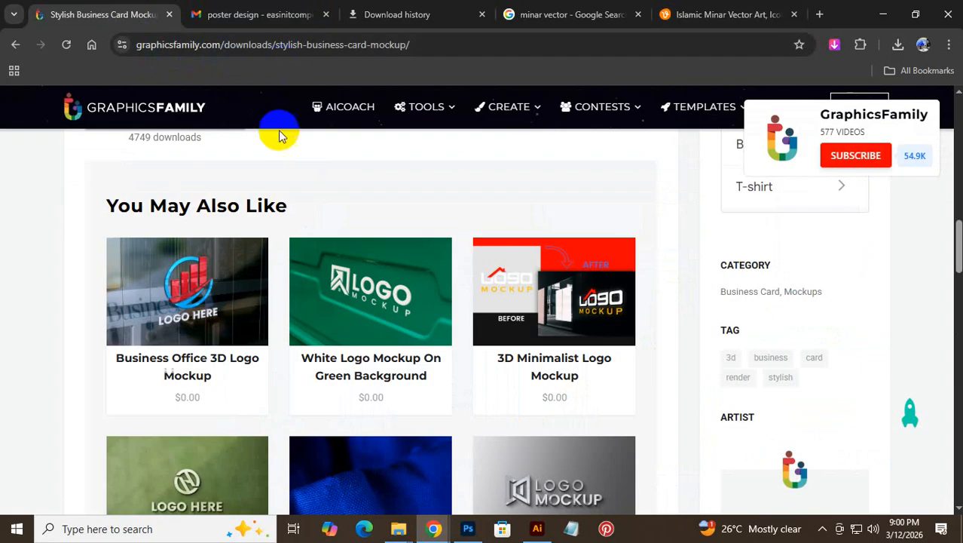
{"action": "scroll", "coordinate": [332, 277], "scroll_direction": "down", "scroll_amount": 6}
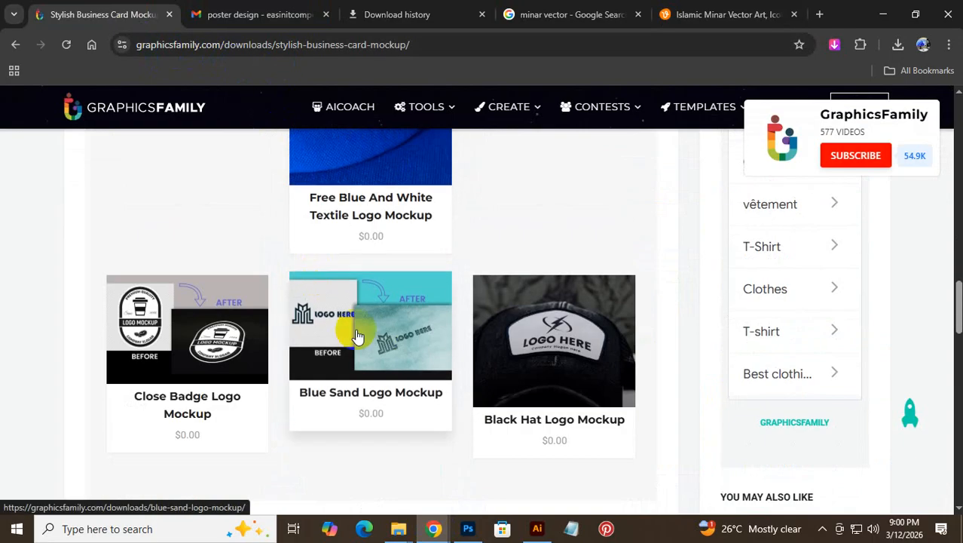
{"action": "scroll", "coordinate": [422, 349], "scroll_direction": "up", "scroll_amount": 7}
{"action": "scroll", "coordinate": [257, 393], "scroll_direction": "up", "scroll_amount": 12}
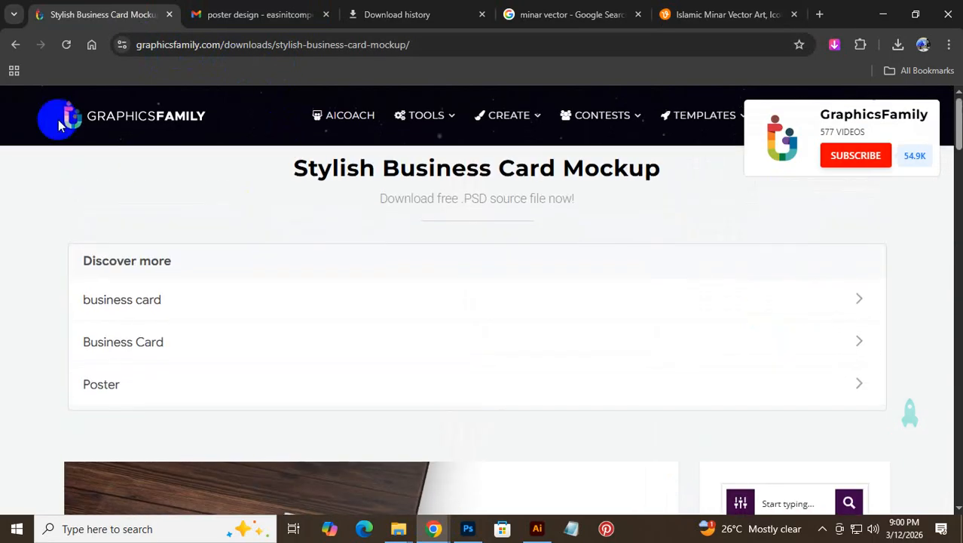
{"action": "left_click", "coordinate": [15, 45]}
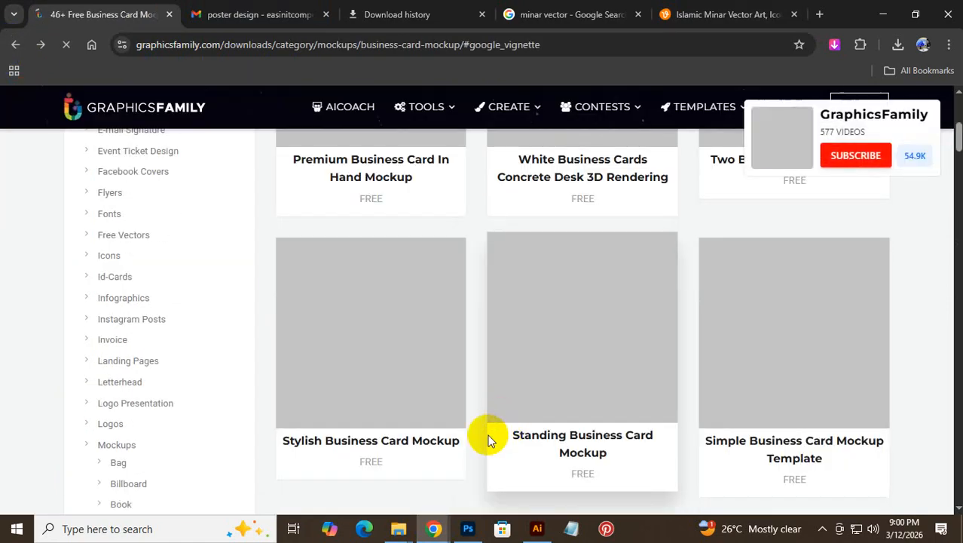
- Close the three extra tabs, browse the mockup grid, then return to the Gmail poster design email
{"action": "left_click", "coordinate": [483, 14]}
{"action": "left_click", "coordinate": [482, 14]}
{"action": "left_click", "coordinate": [482, 14]}
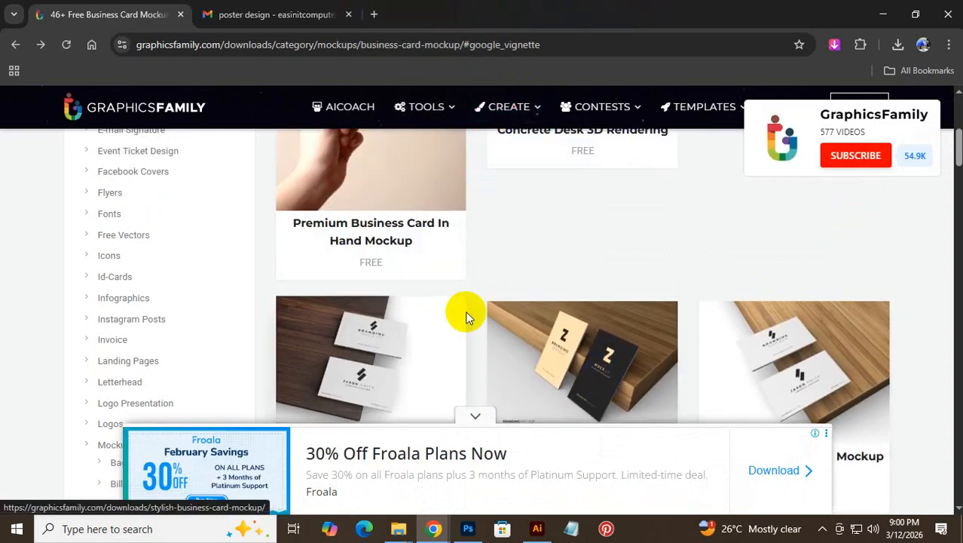
{"action": "scroll", "coordinate": [465, 317], "scroll_direction": "down", "scroll_amount": 1}
{"action": "left_click", "coordinate": [473, 416]}
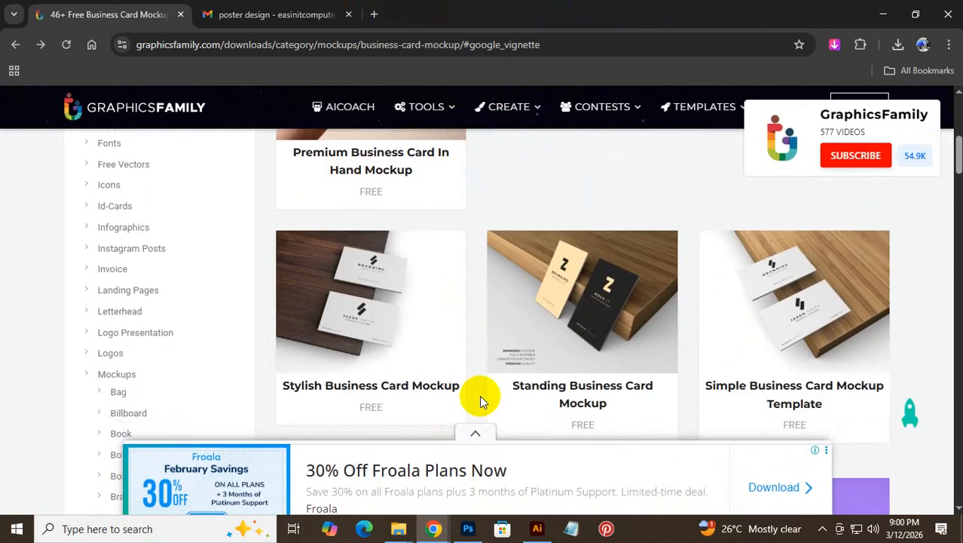
{"action": "scroll", "coordinate": [512, 358], "scroll_direction": "down", "scroll_amount": 5}
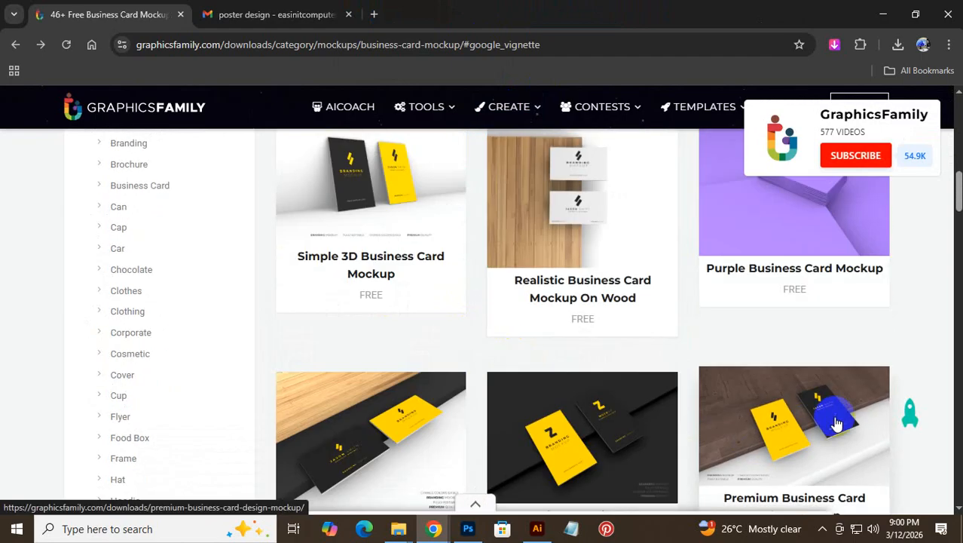
{"action": "scroll", "coordinate": [512, 404], "scroll_direction": "down", "scroll_amount": 5}
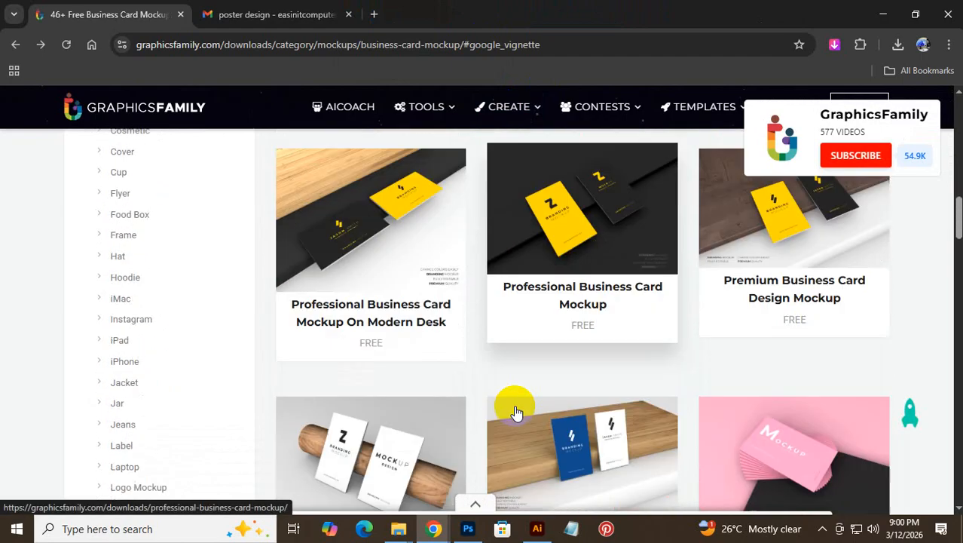
{"action": "scroll", "coordinate": [795, 377], "scroll_direction": "down", "scroll_amount": 2}
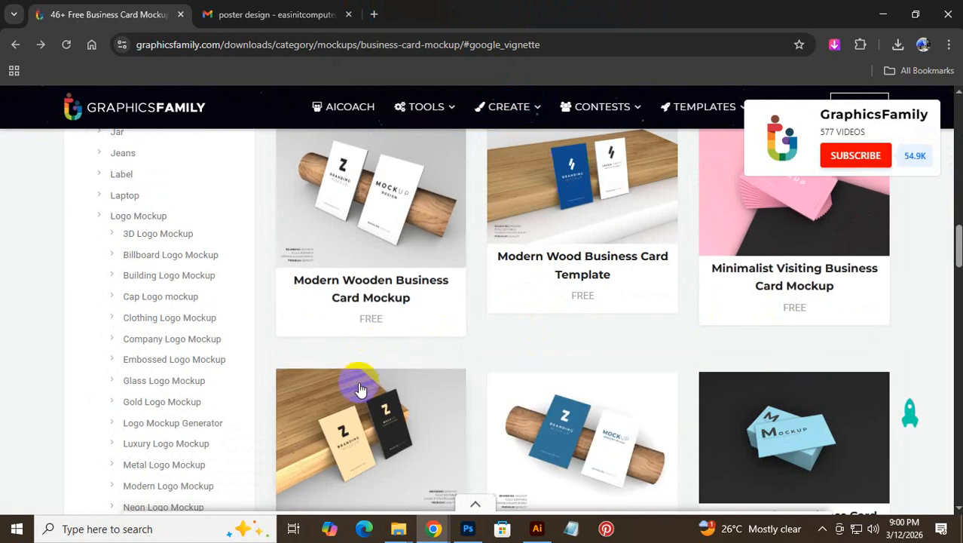
{"action": "scroll", "coordinate": [376, 380], "scroll_direction": "down", "scroll_amount": 3}
{"action": "scroll", "coordinate": [749, 431], "scroll_direction": "down", "scroll_amount": 5}
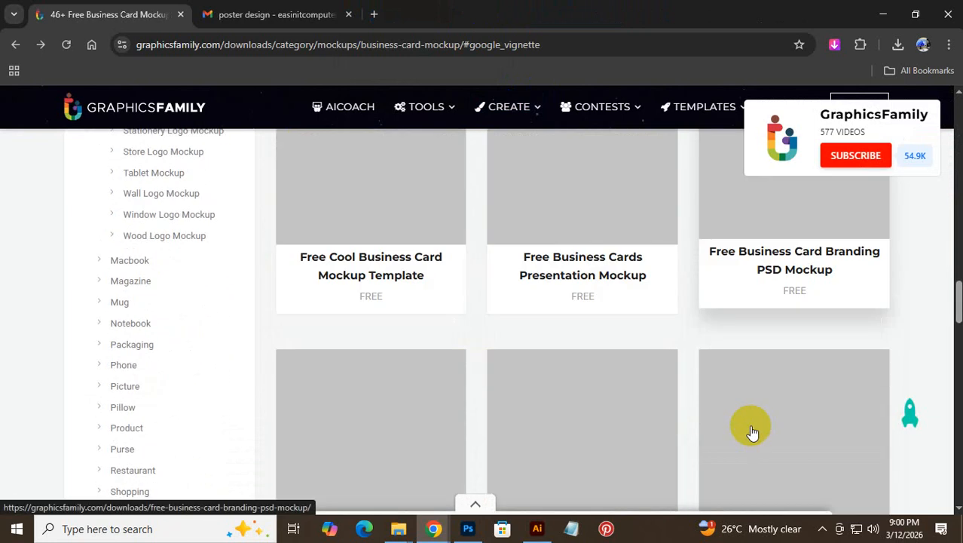
{"action": "scroll", "coordinate": [753, 432], "scroll_direction": "up", "scroll_amount": 4}
{"action": "scroll", "coordinate": [752, 431], "scroll_direction": "down", "scroll_amount": 2}
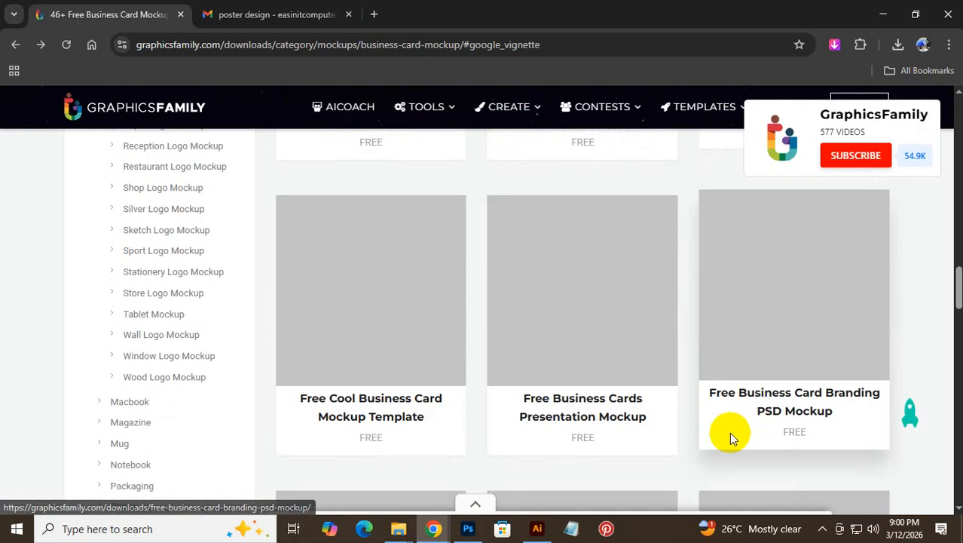
{"action": "scroll", "coordinate": [567, 366], "scroll_direction": "down", "scroll_amount": 3}
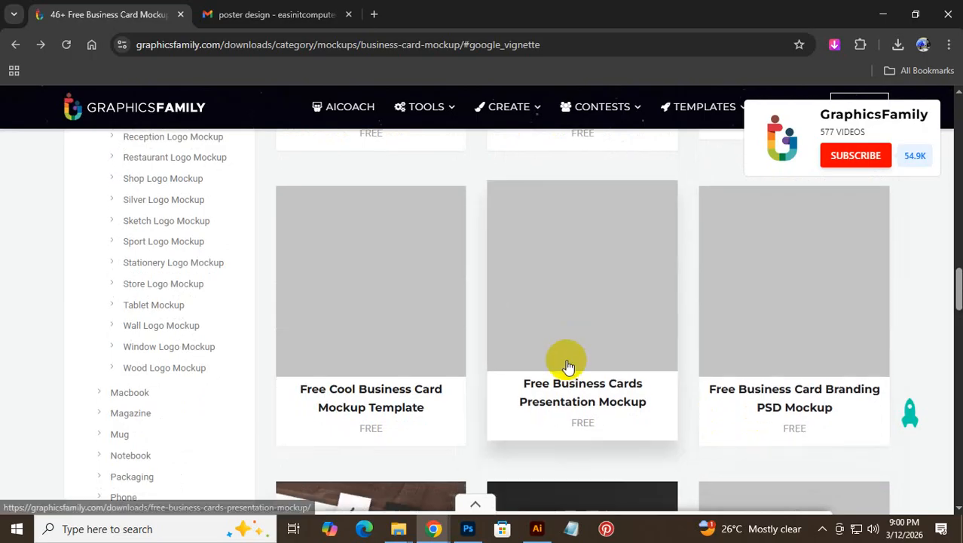
{"action": "scroll", "coordinate": [556, 439], "scroll_direction": "down", "scroll_amount": 5}
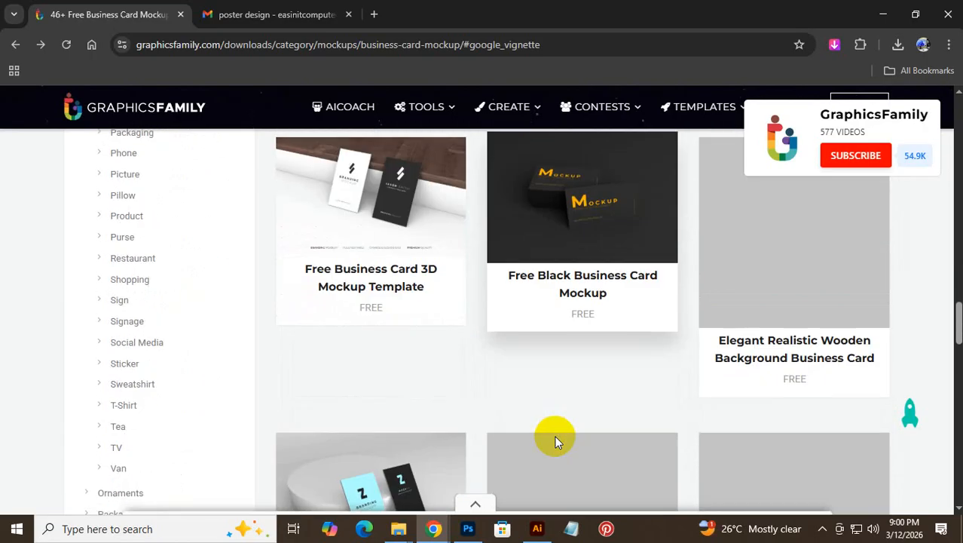
{"action": "scroll", "coordinate": [555, 437], "scroll_direction": "down", "scroll_amount": 1}
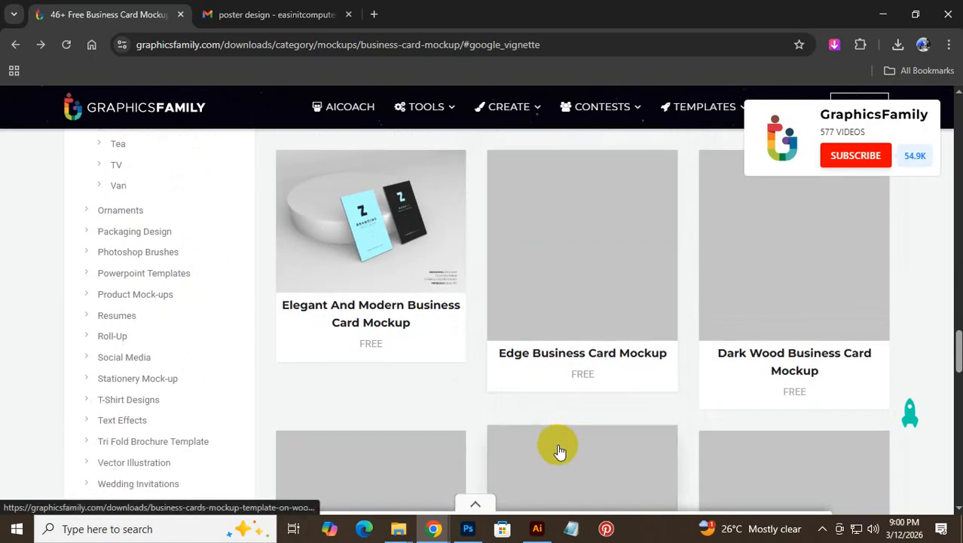
{"action": "left_click", "coordinate": [234, 9]}
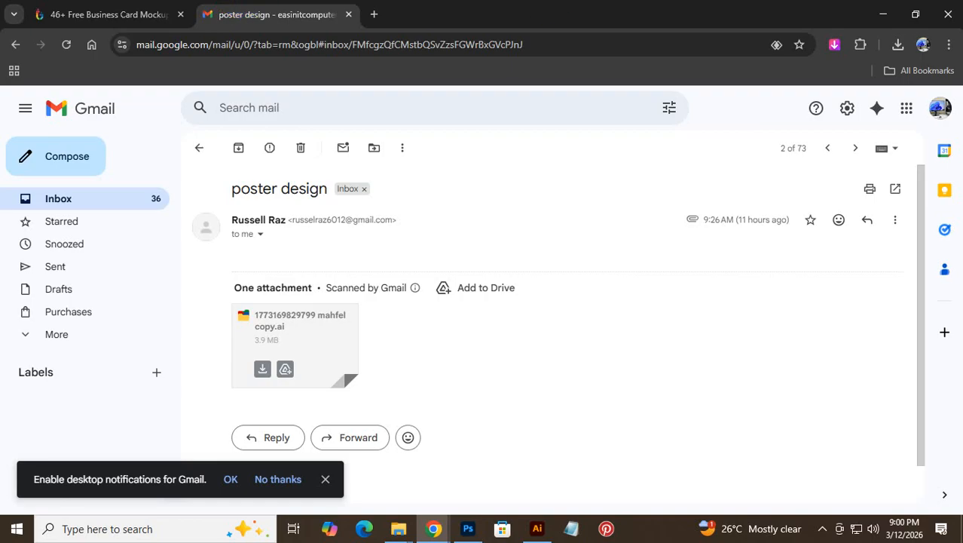
- Close Chrome, glance at the network status flyout and dismiss it, returning to the mahfil poster
{"action": "left_click", "coordinate": [947, 13]}
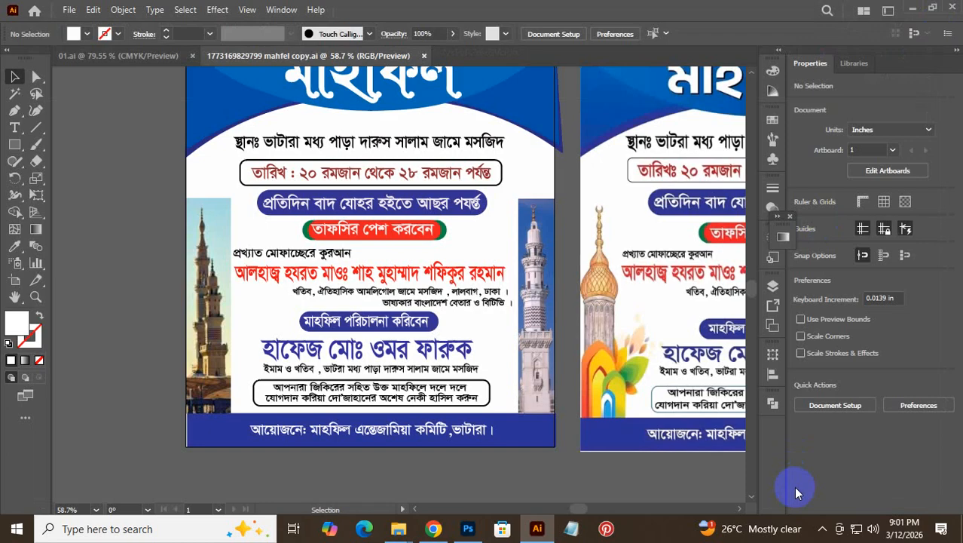
{"action": "left_click", "coordinate": [856, 529]}
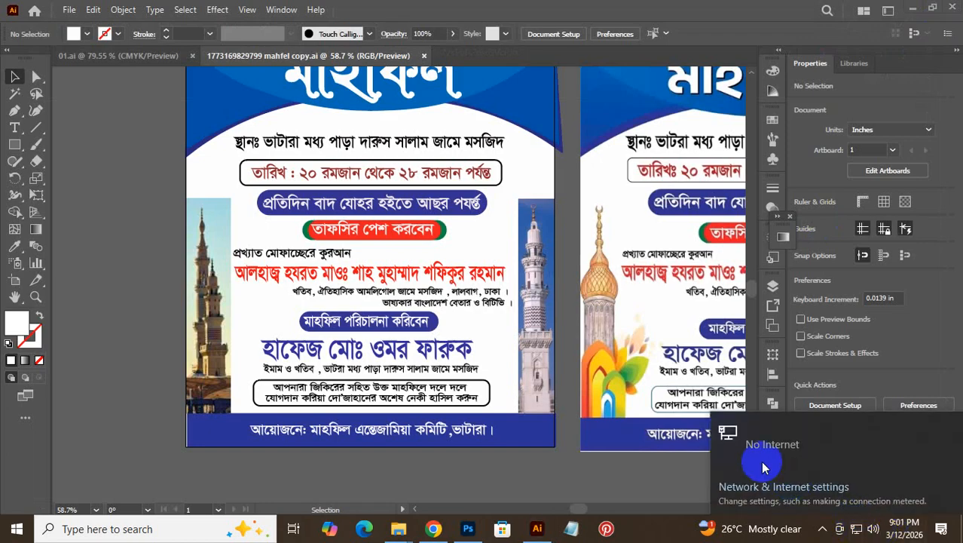
{"action": "left_click", "coordinate": [434, 491]}
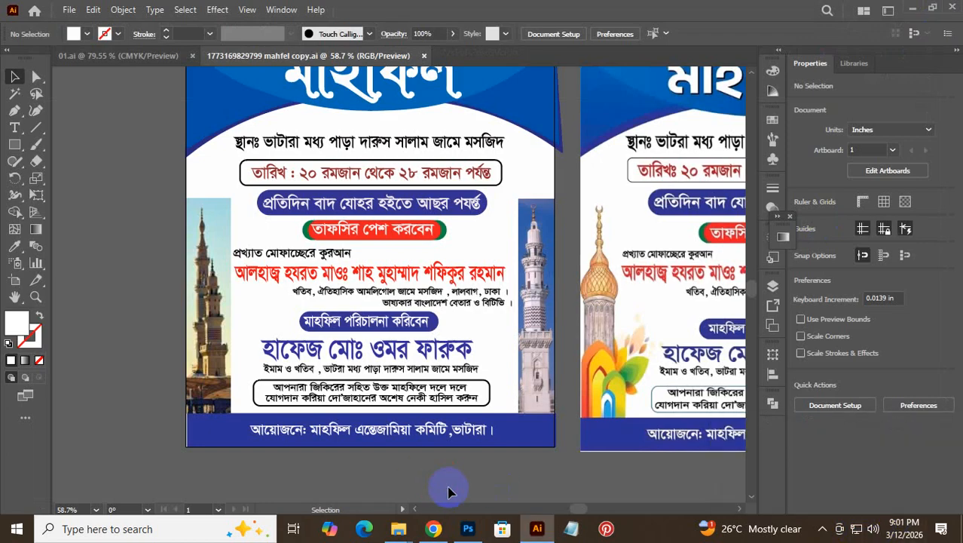